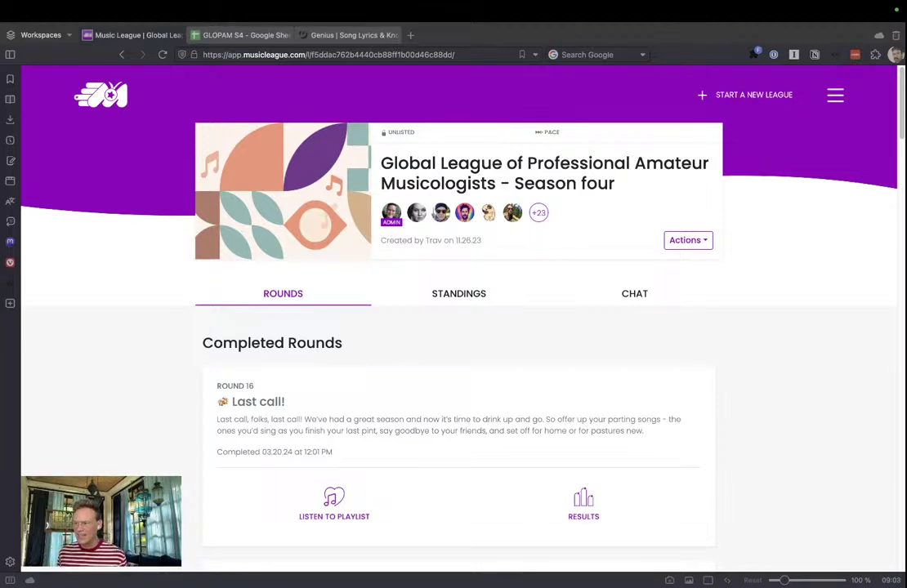
# View the Music League home page in a separate browser tab and close that tab
pyautogui.click(690, 357)
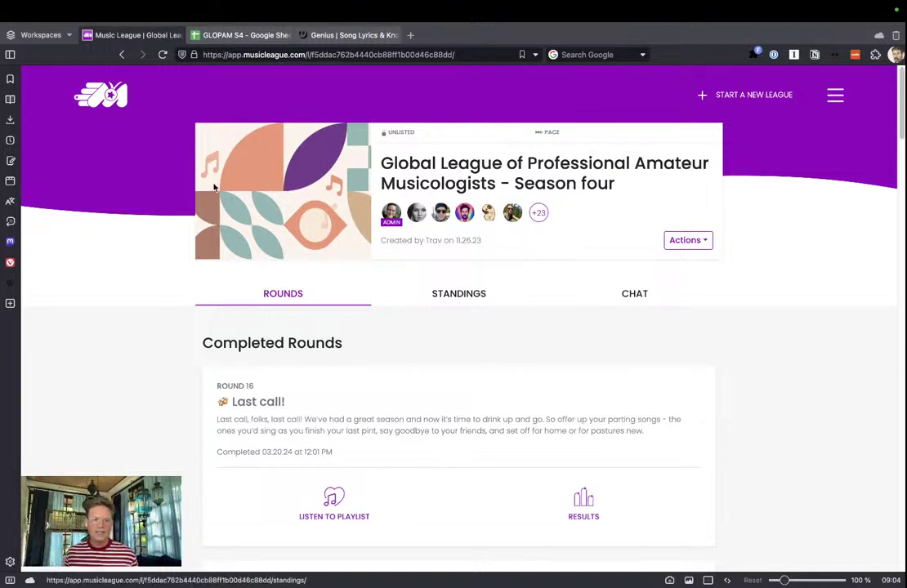
pyautogui.middleClick(106, 97)
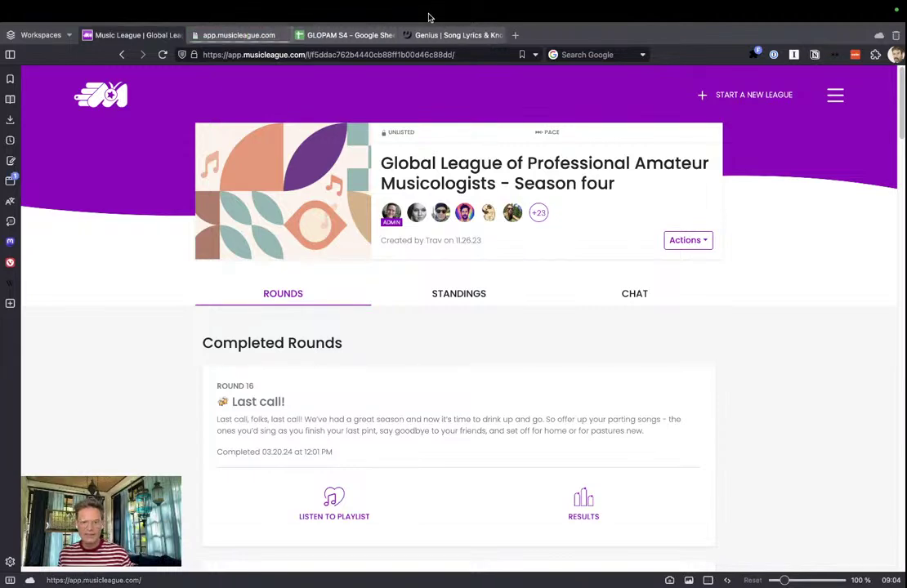
pyautogui.click(233, 35)
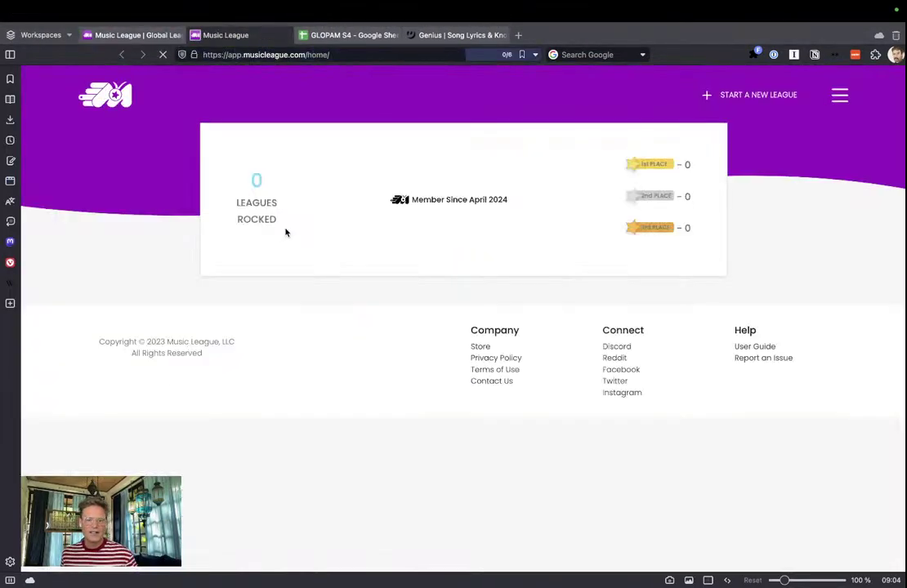
pyautogui.click(196, 36)
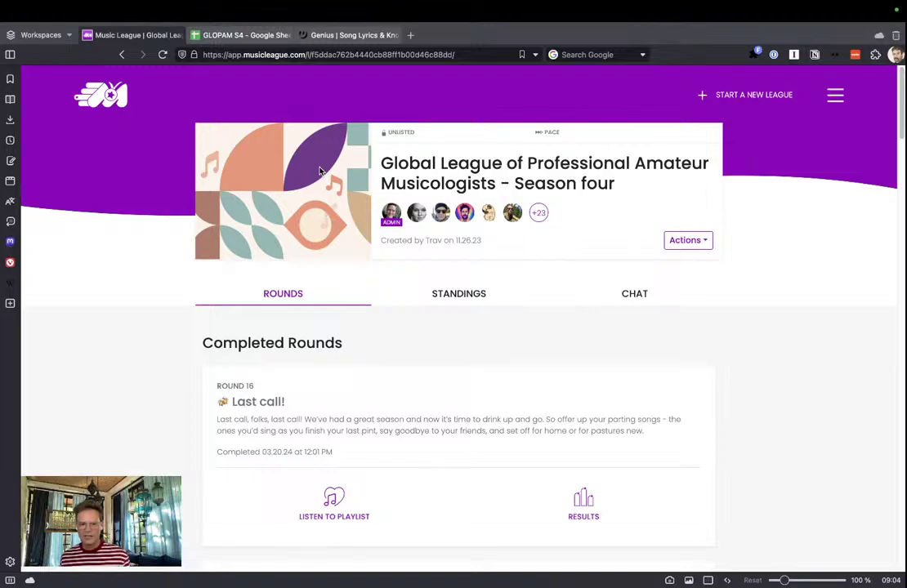
# Browse the season four completed rounds and open the results of Round 1, 2-fers (2 songs in one)
pyautogui.scroll(-10, 526, 399)
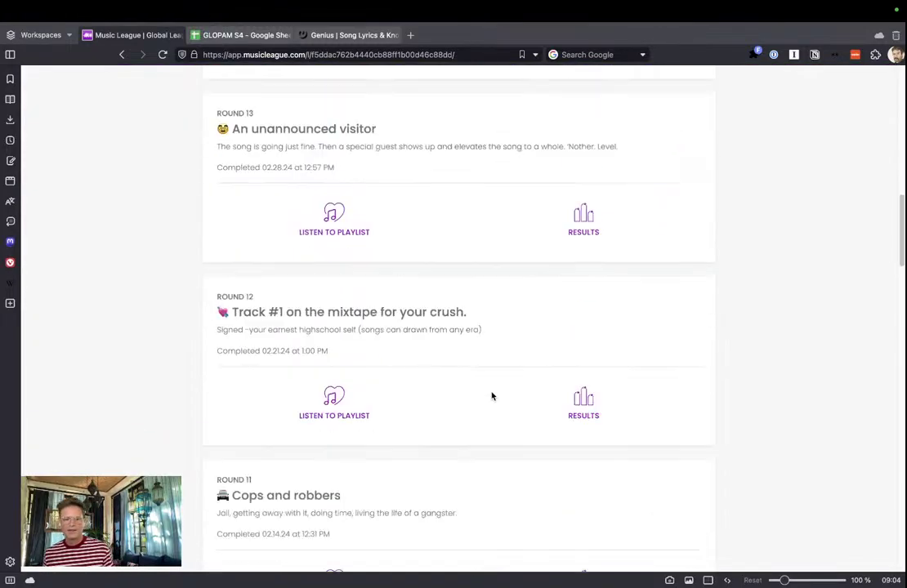
pyautogui.scroll(-10, 491, 396)
pyautogui.scroll(20, 489, 372)
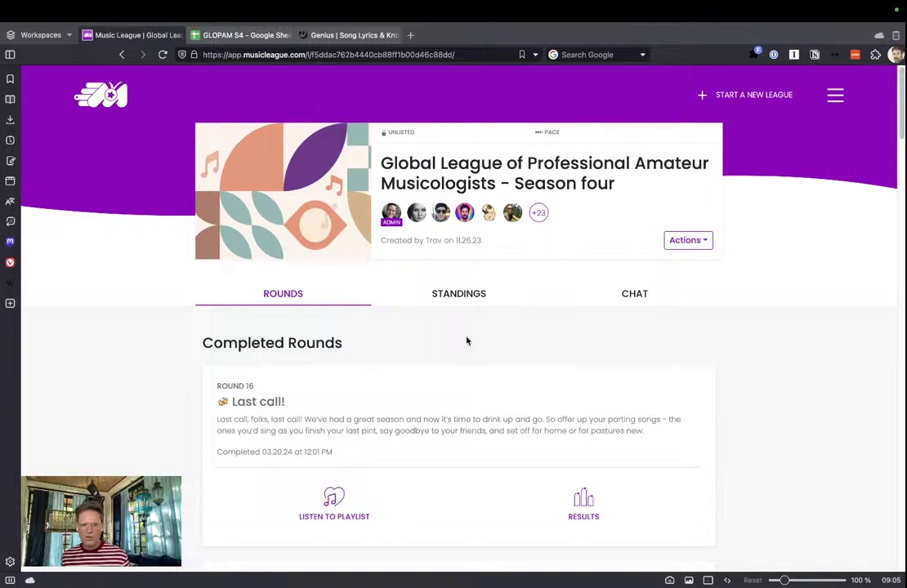
pyautogui.scroll(-20, 470, 339)
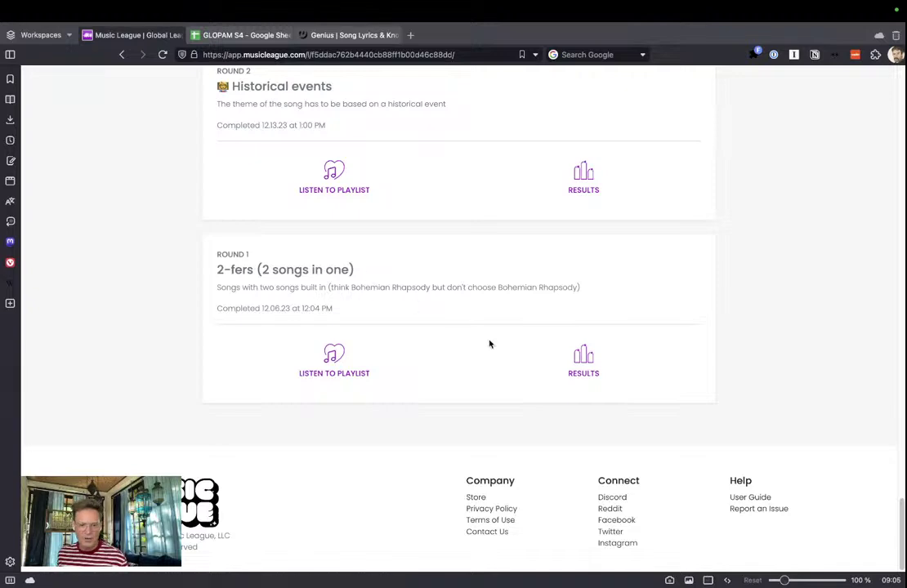
pyautogui.click(585, 356)
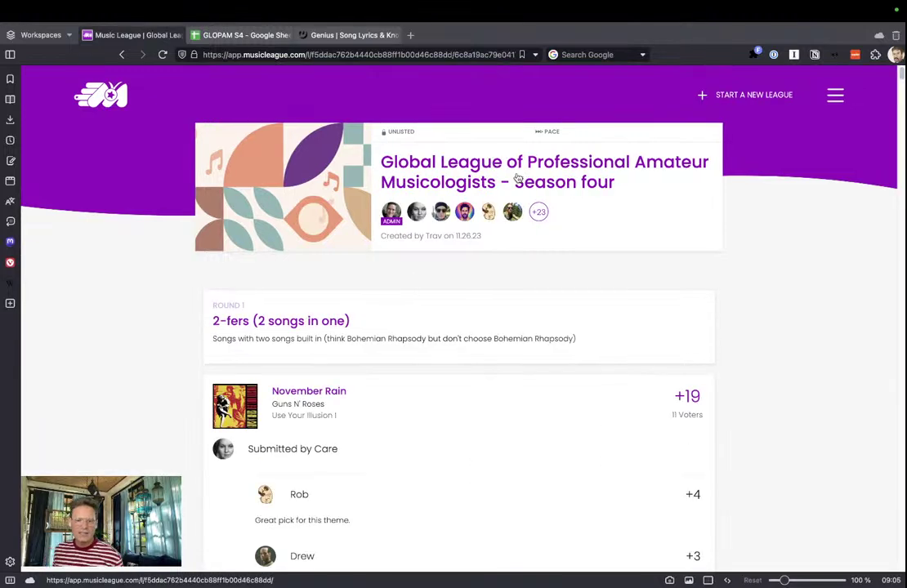
# Examine the votes for November Rain, highlighting the first voter's points and the song's total score
pyautogui.scroll(-4, 366, 346)
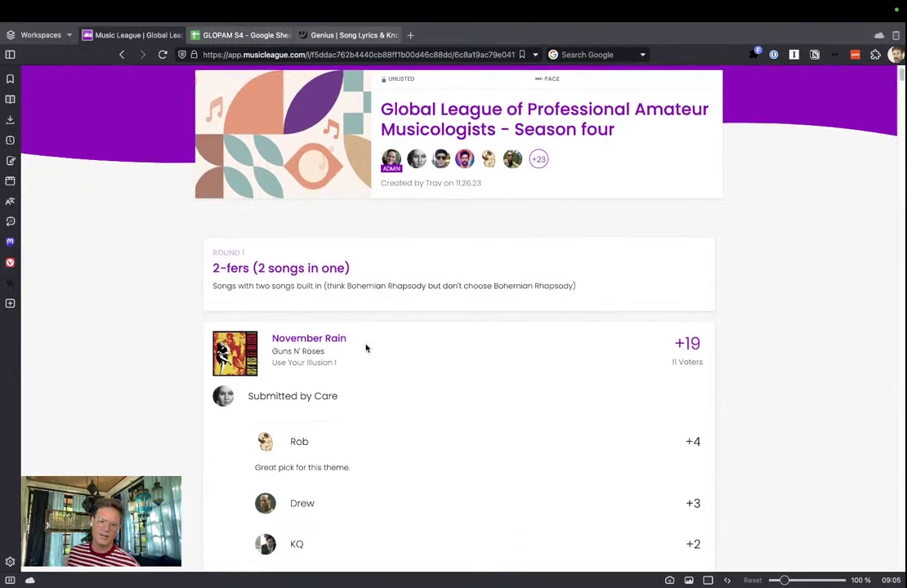
pyautogui.scroll(-1, 262, 249)
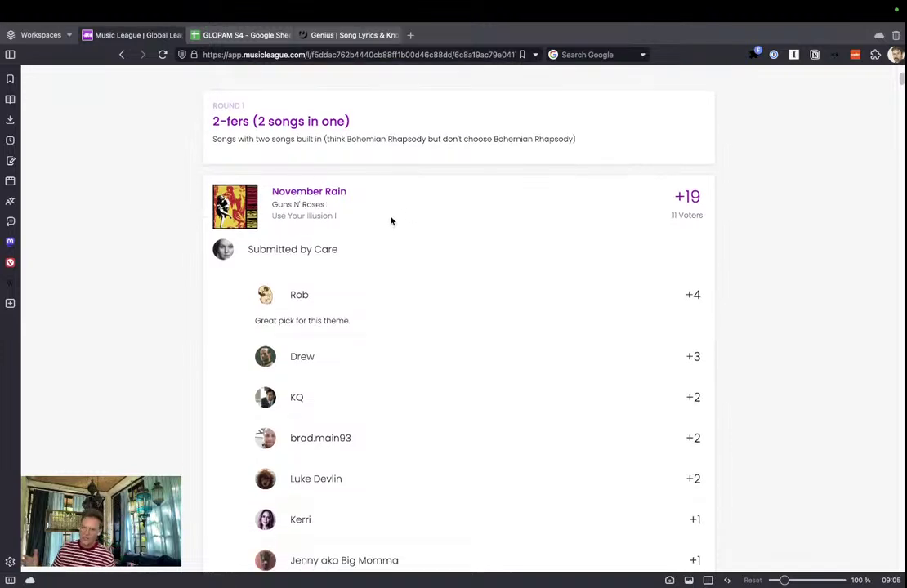
pyautogui.scroll(-3, 432, 263)
pyautogui.scroll(1, 432, 260)
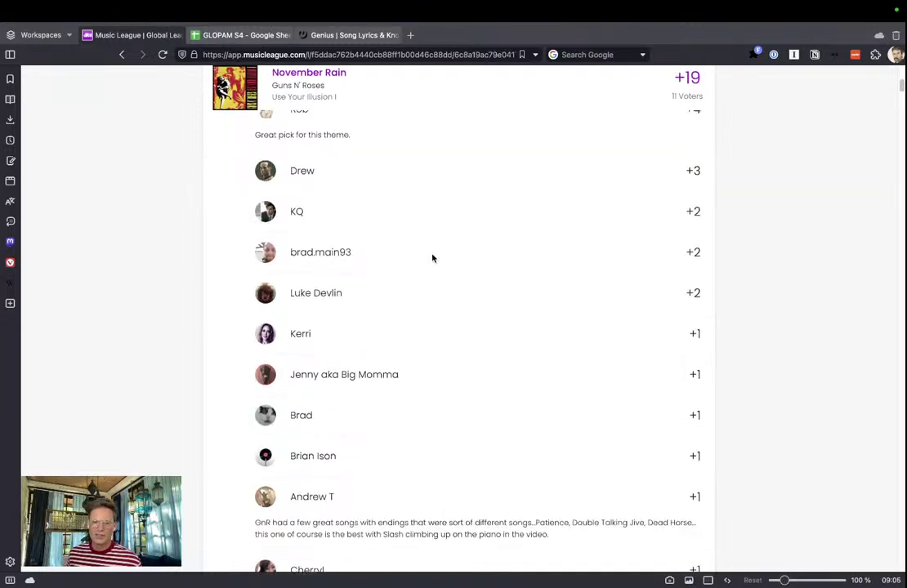
pyautogui.scroll(1, 433, 254)
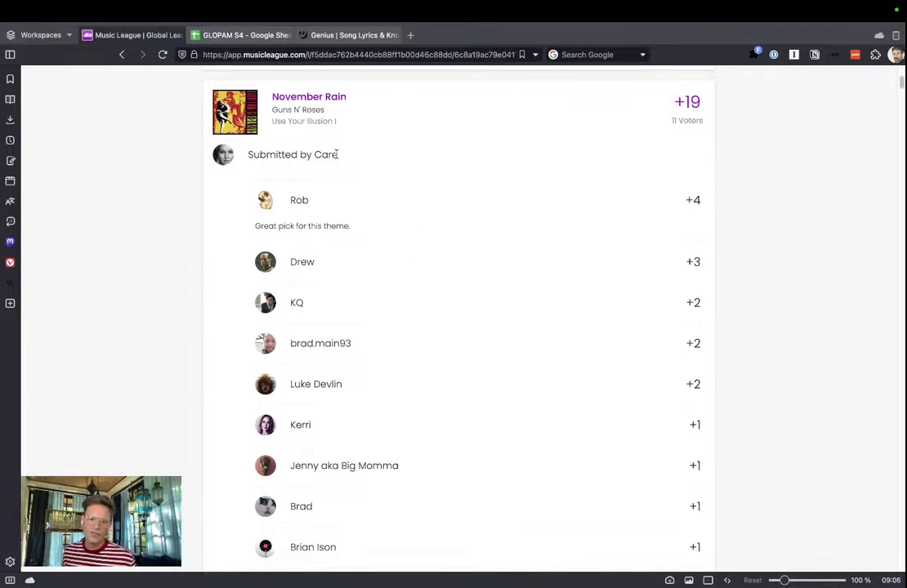
pyautogui.scroll(-1, 352, 164)
pyautogui.moveTo(713, 192); pyautogui.dragTo(684, 193)
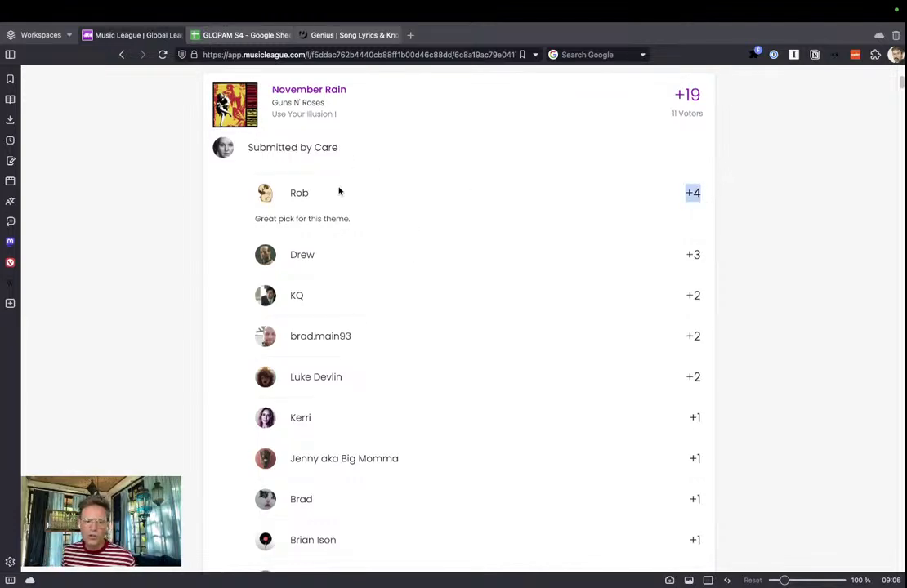
pyautogui.scroll(-1, 519, 235)
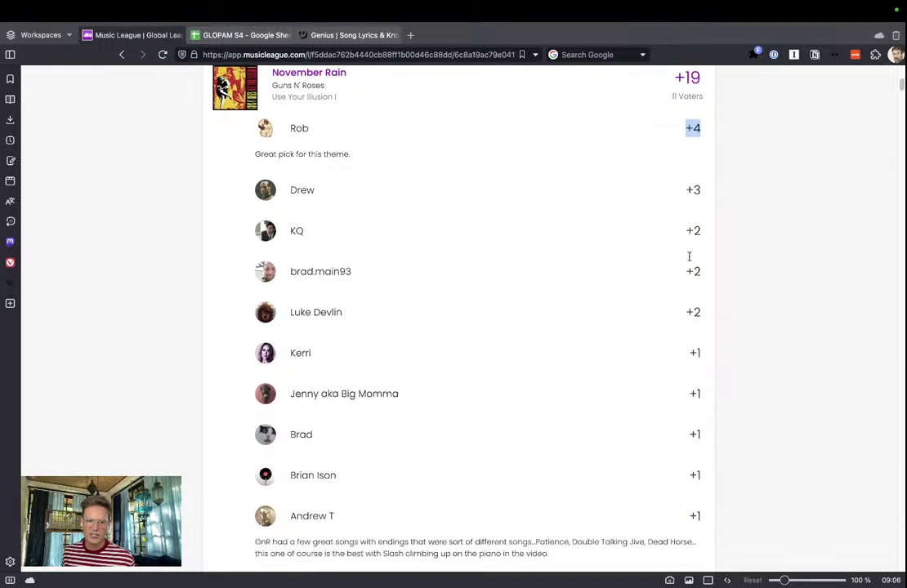
pyautogui.scroll(3, 692, 259)
pyautogui.click(707, 306)
pyautogui.moveTo(707, 300); pyautogui.dragTo(674, 292)
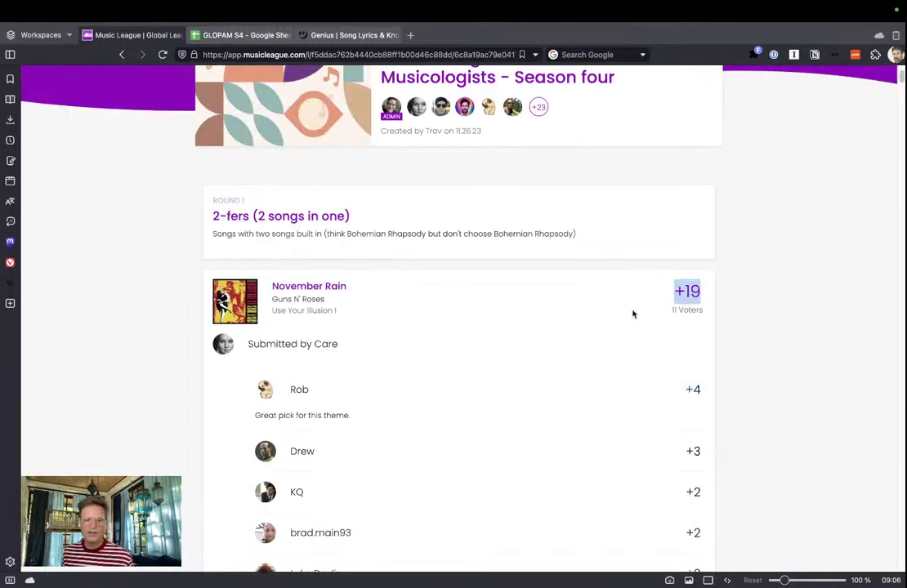
# Read the votes and comments for Colossus, highlighting part of the first voter's comment, and return to the start of the results
pyautogui.scroll(-3, 624, 311)
pyautogui.scroll(-6, 626, 306)
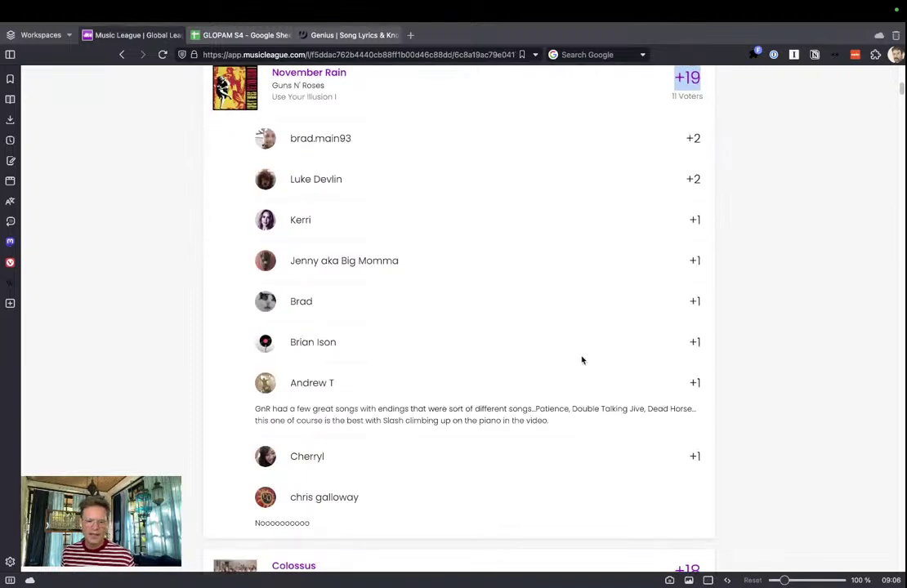
pyautogui.scroll(-2, 412, 329)
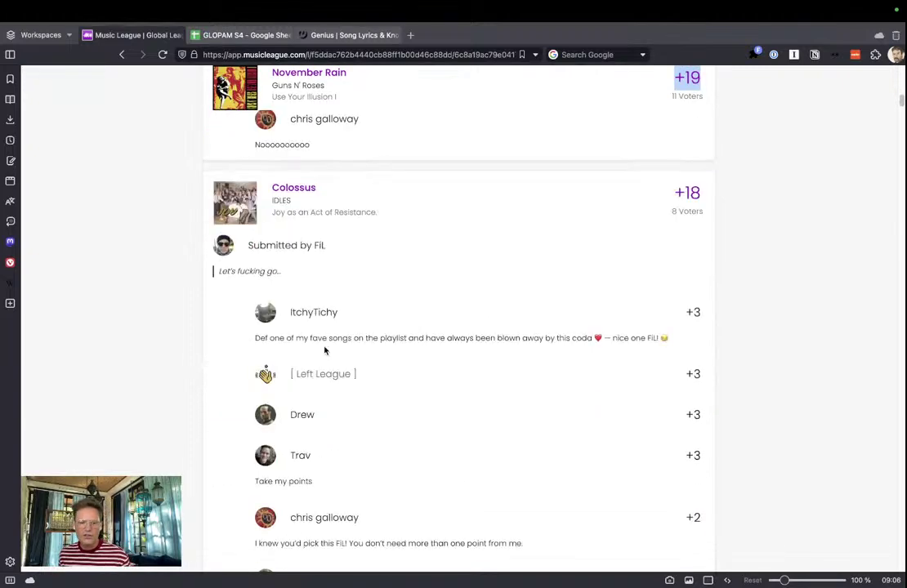
pyautogui.moveTo(349, 339); pyautogui.dragTo(472, 338)
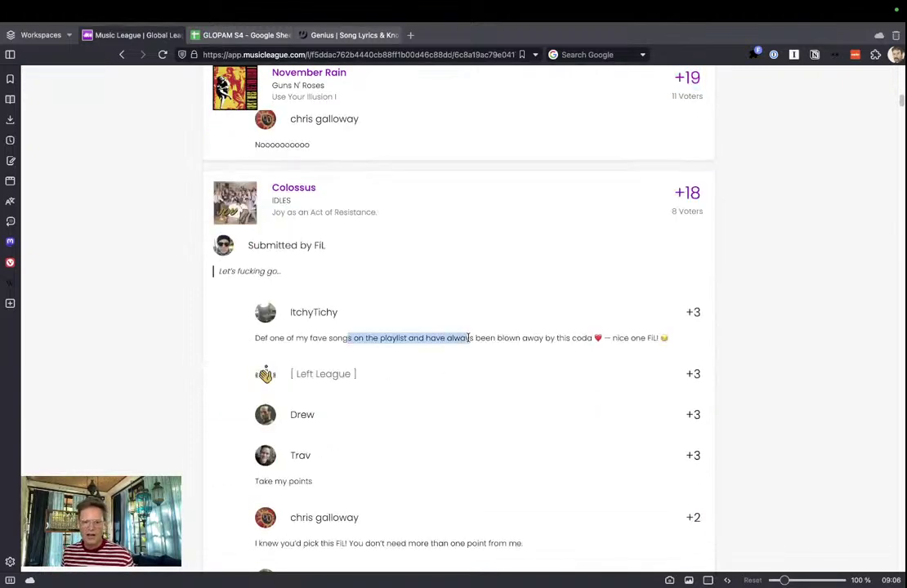
pyautogui.scroll(-2, 679, 330)
pyautogui.scroll(-5, 670, 329)
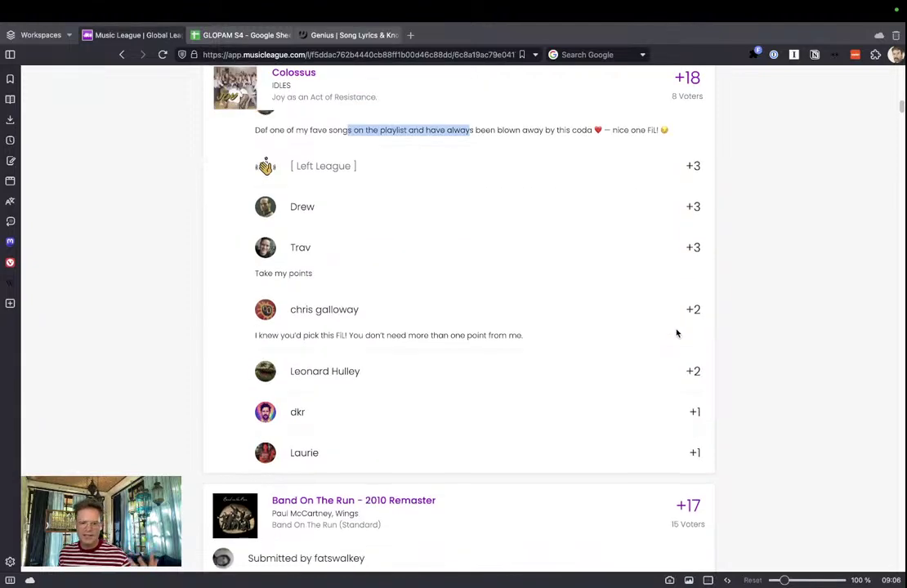
pyautogui.press('Home')
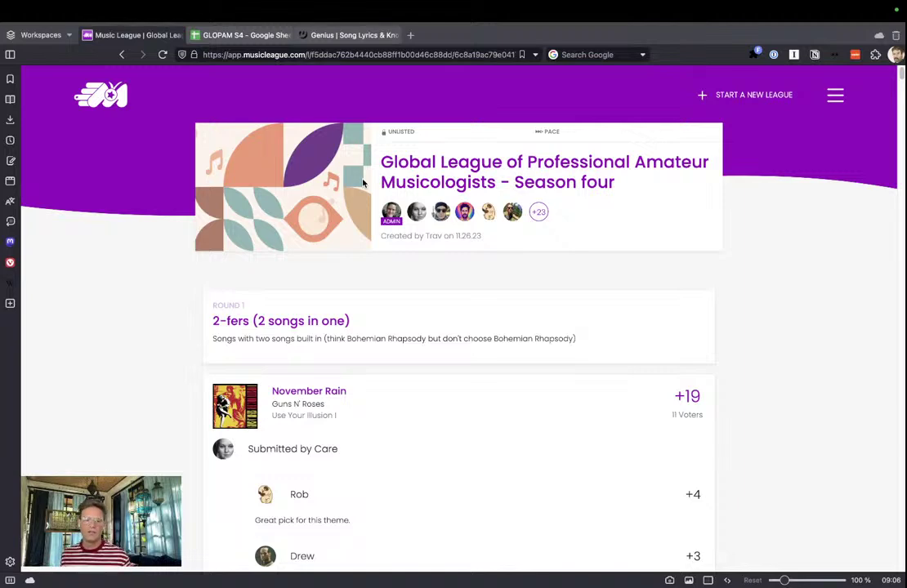
# Go to the home page and open the first league listed under Your Completed Leagues
pyautogui.click(105, 88)
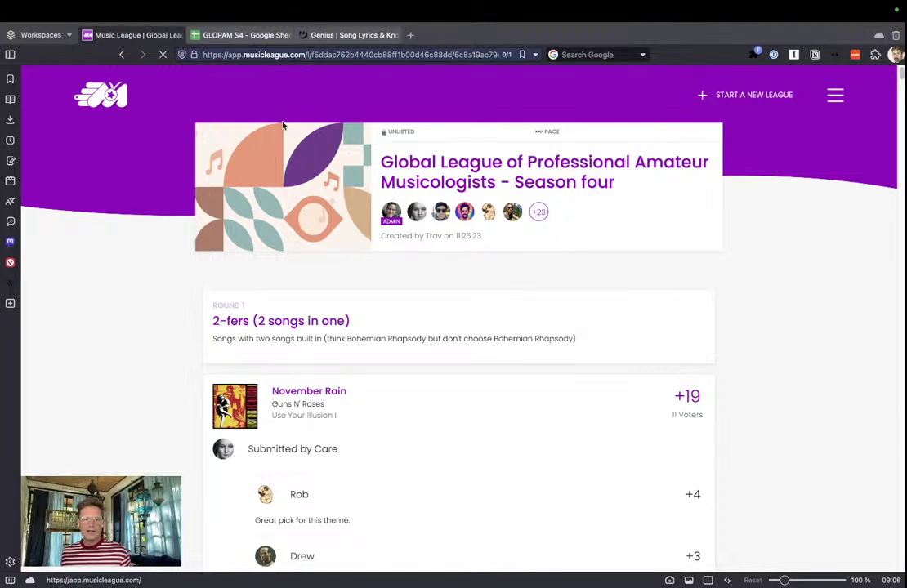
pyautogui.scroll(-2, 653, 462)
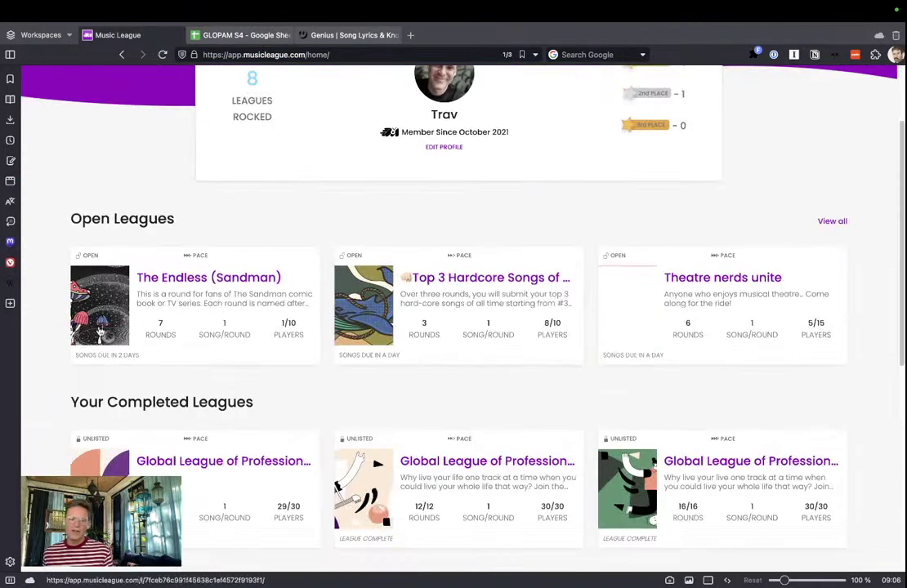
pyautogui.scroll(-4, 215, 298)
pyautogui.click(233, 269)
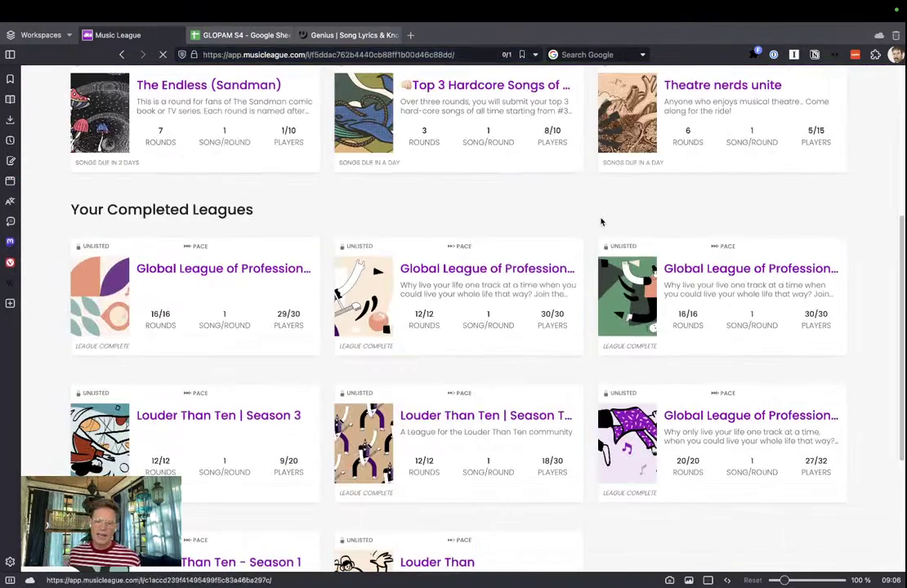
# Look over the latest completed rounds of season four and open the results of Round 16, Last call!
pyautogui.scroll(-1, 697, 322)
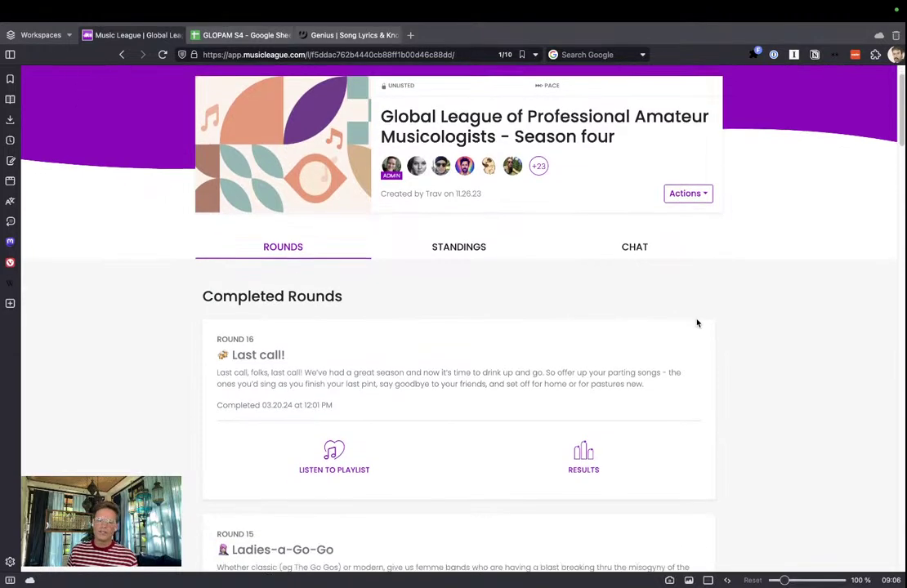
pyautogui.scroll(-1, 697, 323)
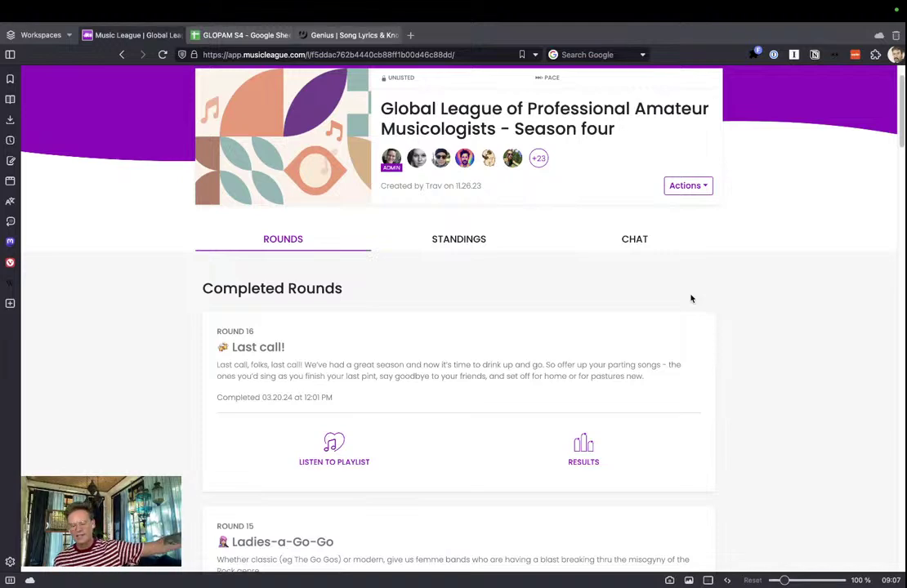
pyautogui.scroll(-1, 674, 304)
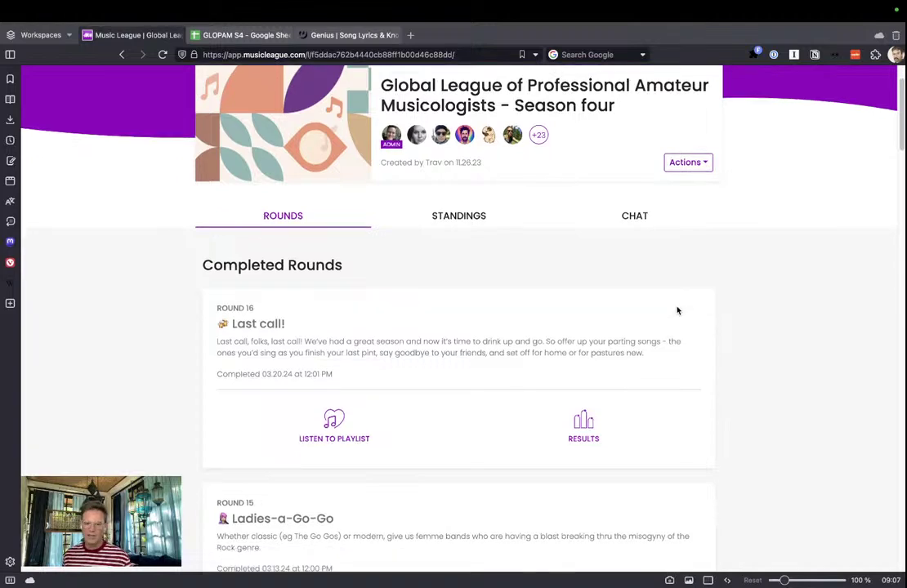
pyautogui.scroll(-1, 435, 326)
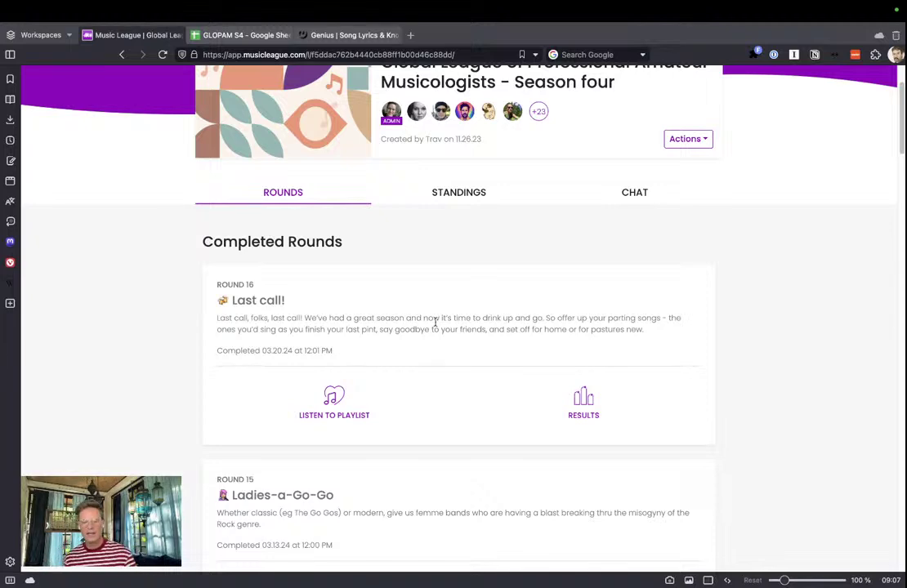
pyautogui.scroll(-2, 572, 359)
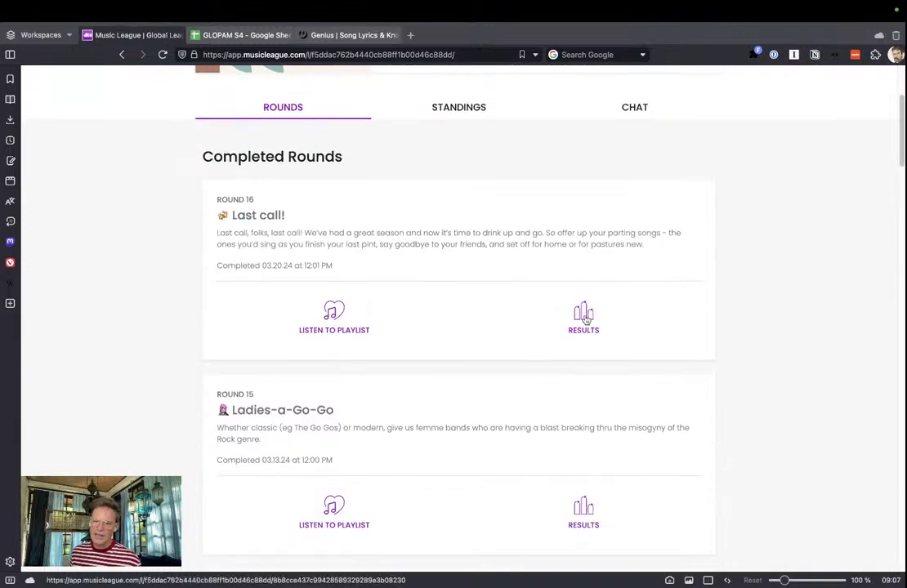
pyautogui.click(584, 315)
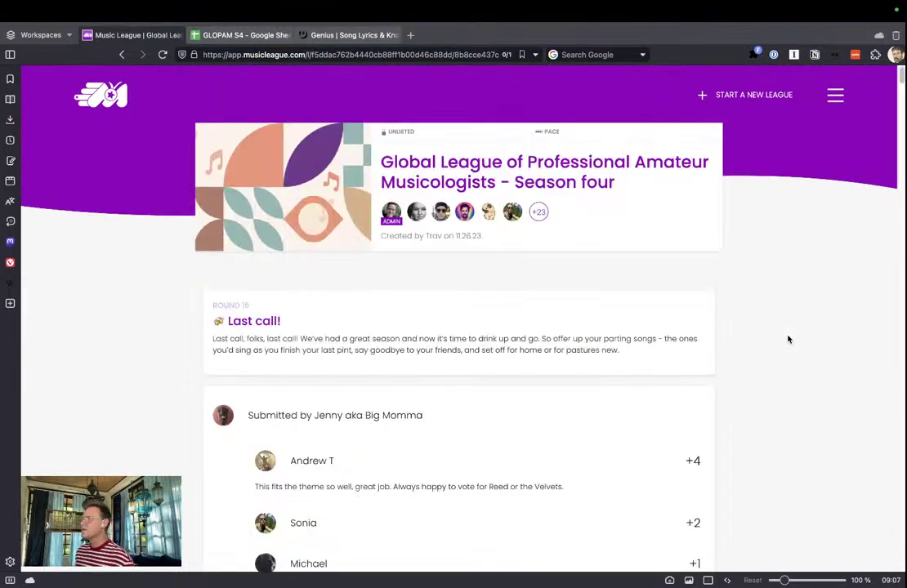
# Examine the submitted songs, votes and comments in the Round 16 results, from Perfect Day down to Hello
pyautogui.scroll(-6, 817, 351)
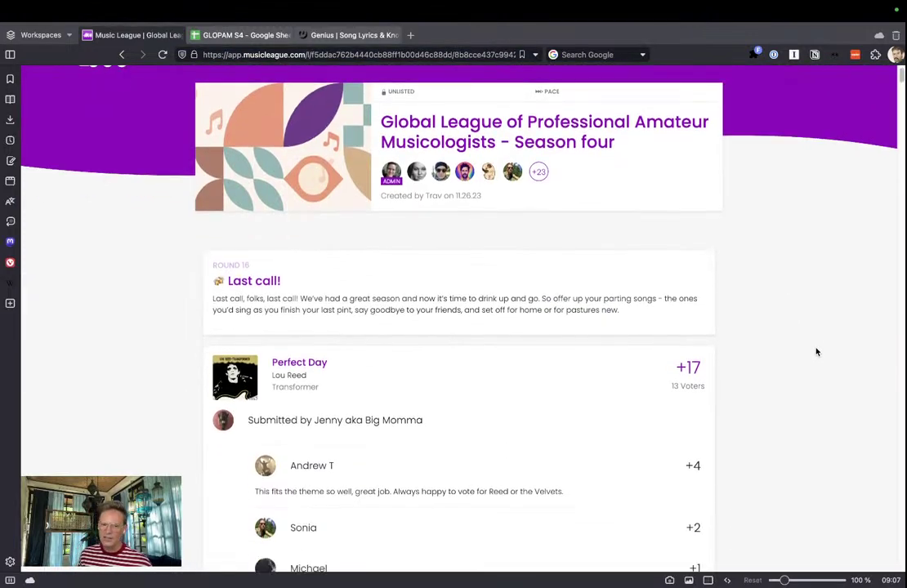
pyautogui.scroll(-5, 732, 343)
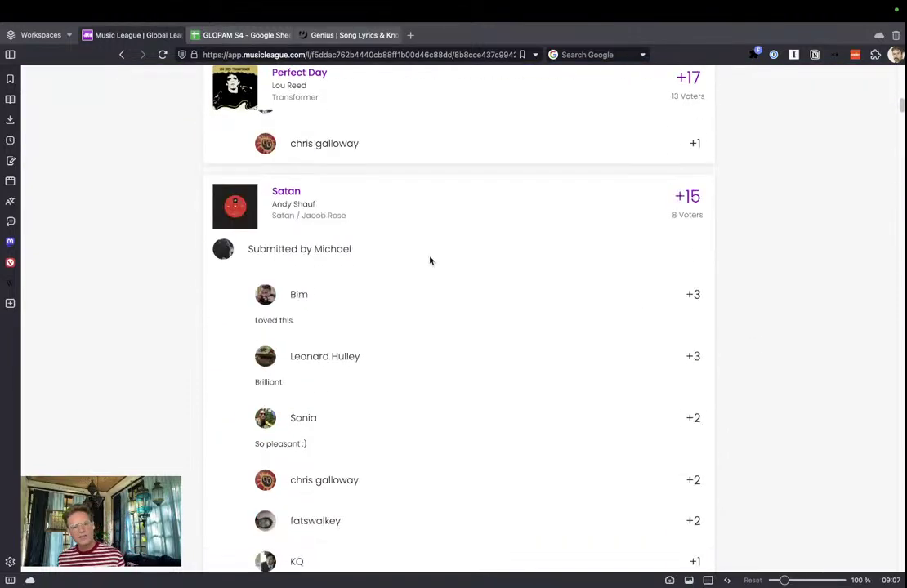
pyautogui.scroll(-8, 334, 285)
pyautogui.scroll(1, 334, 286)
pyautogui.scroll(-8, 332, 245)
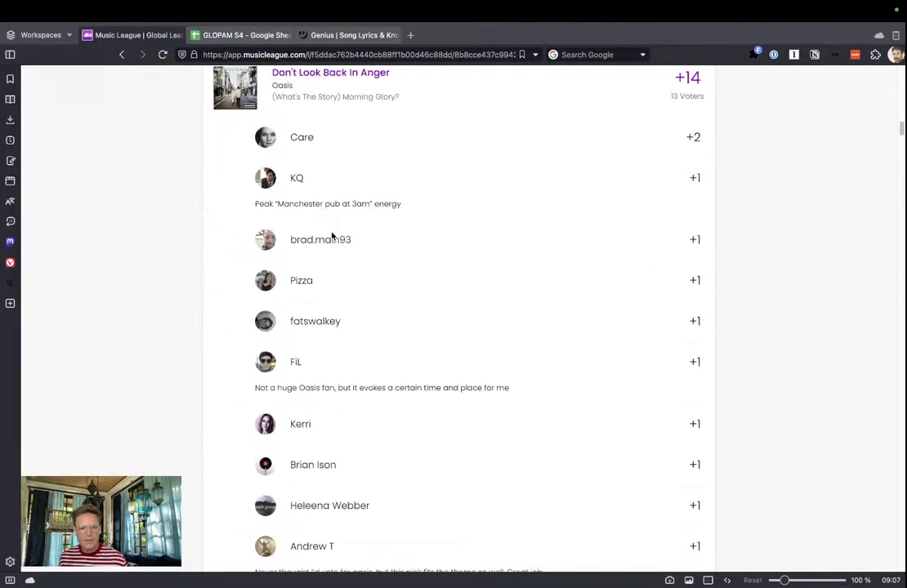
pyautogui.scroll(-10, 327, 296)
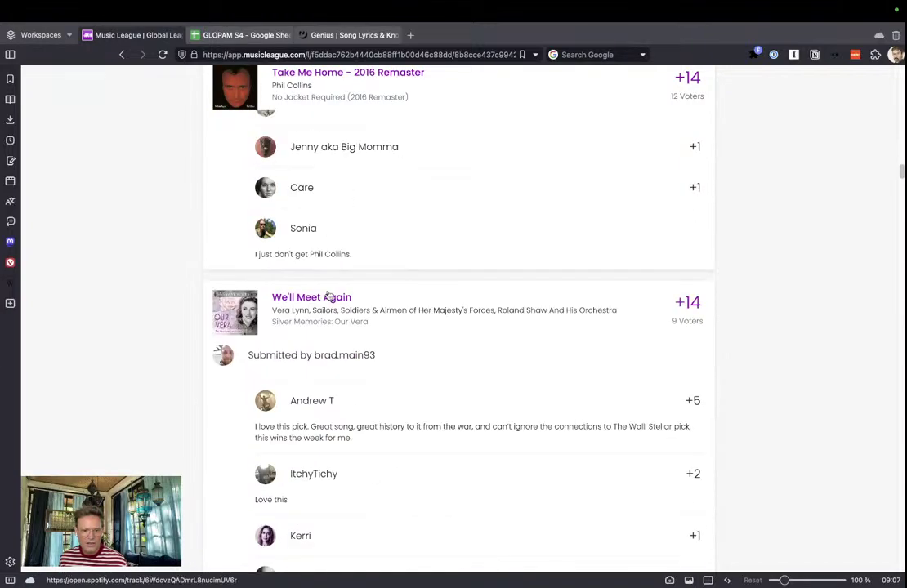
pyautogui.scroll(-4, 357, 348)
pyautogui.scroll(3, 358, 346)
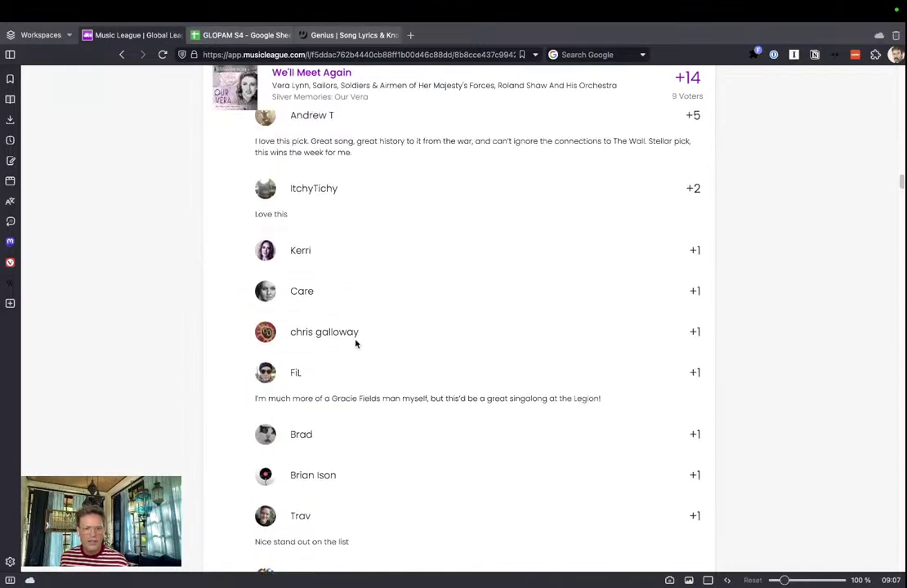
pyautogui.scroll(-10, 365, 356)
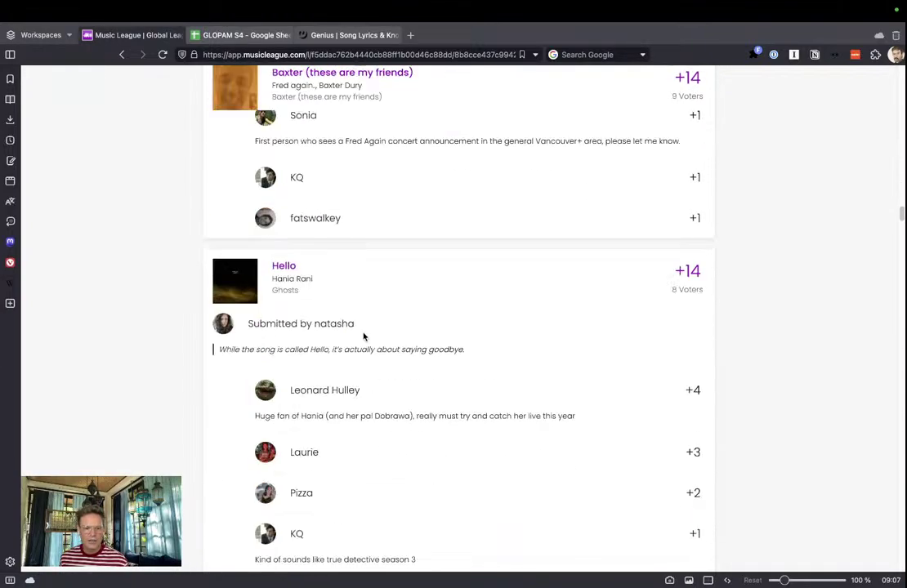
# Highlight the submitter's comment on Hello in the Round 16 results, and return to the season four league page
pyautogui.moveTo(474, 352); pyautogui.dragTo(187, 355)
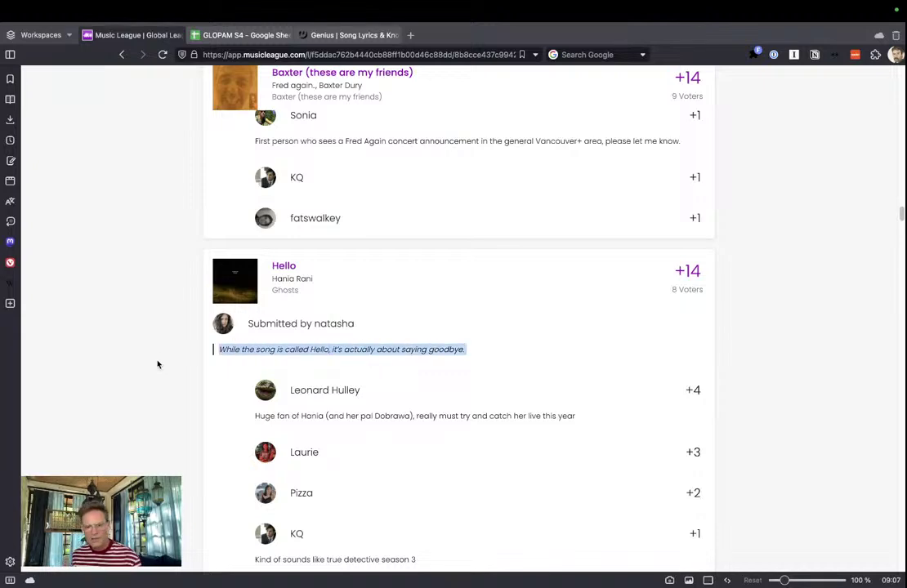
pyautogui.click(195, 381)
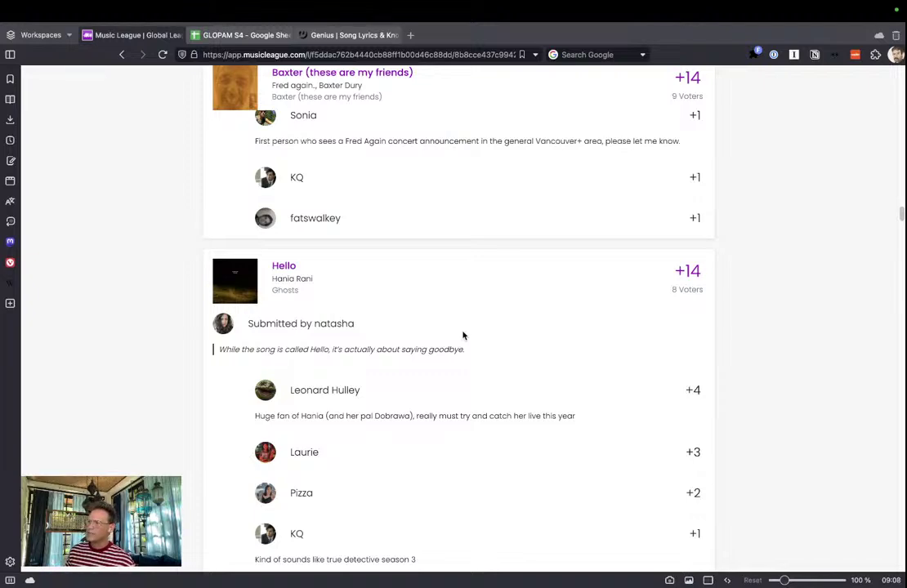
pyautogui.scroll(20, 449, 320)
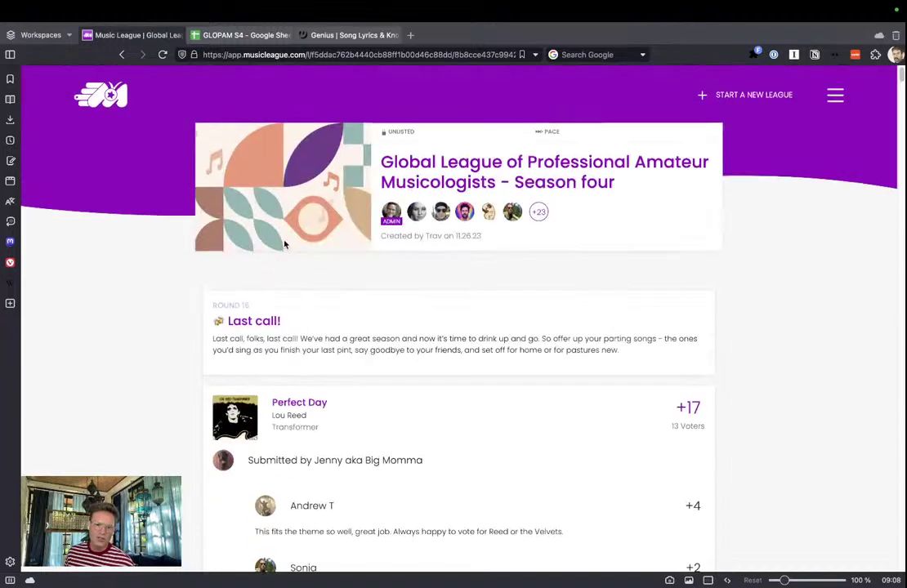
pyautogui.click(463, 175)
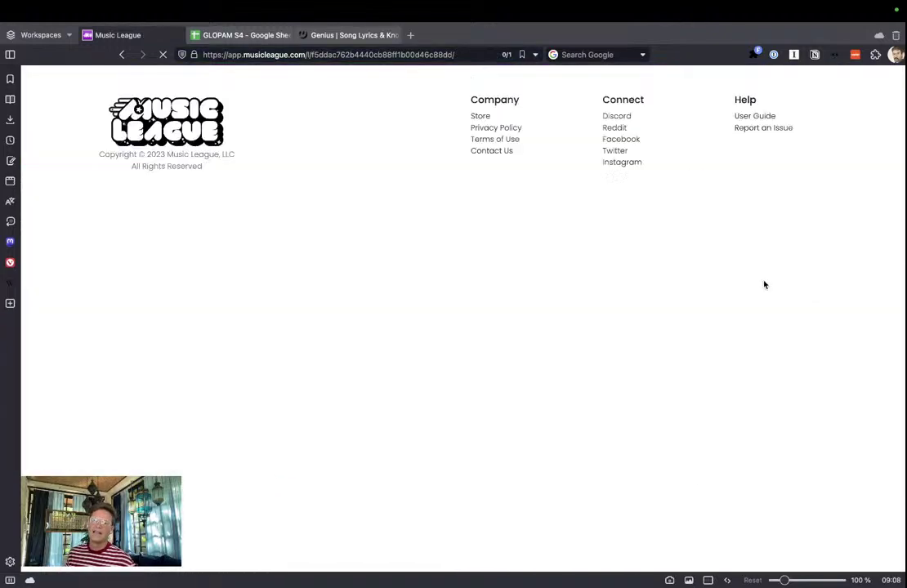
# Open the season four standings, dismiss the "That's a wrap!" summary, and bring the top-ranked players into view
pyautogui.scroll(-5, 458, 351)
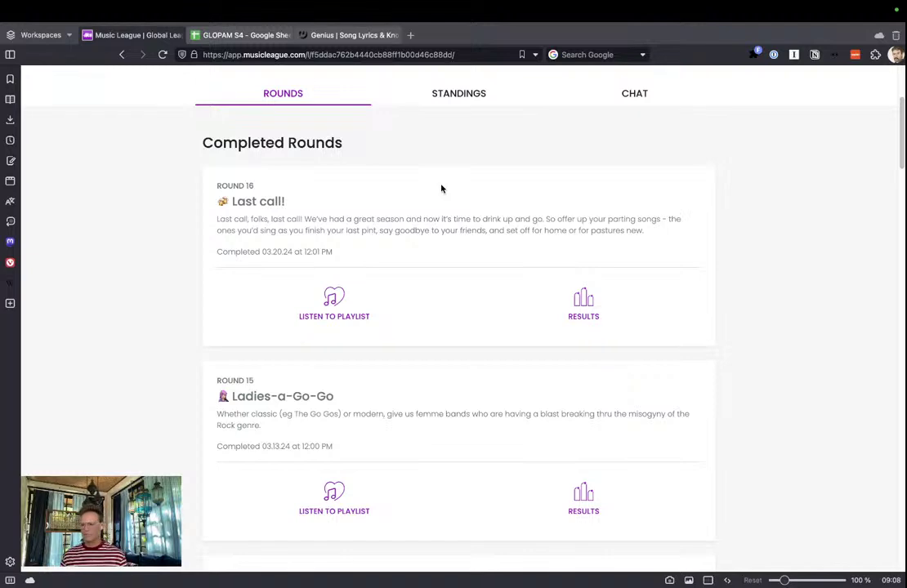
pyautogui.scroll(3, 499, 209)
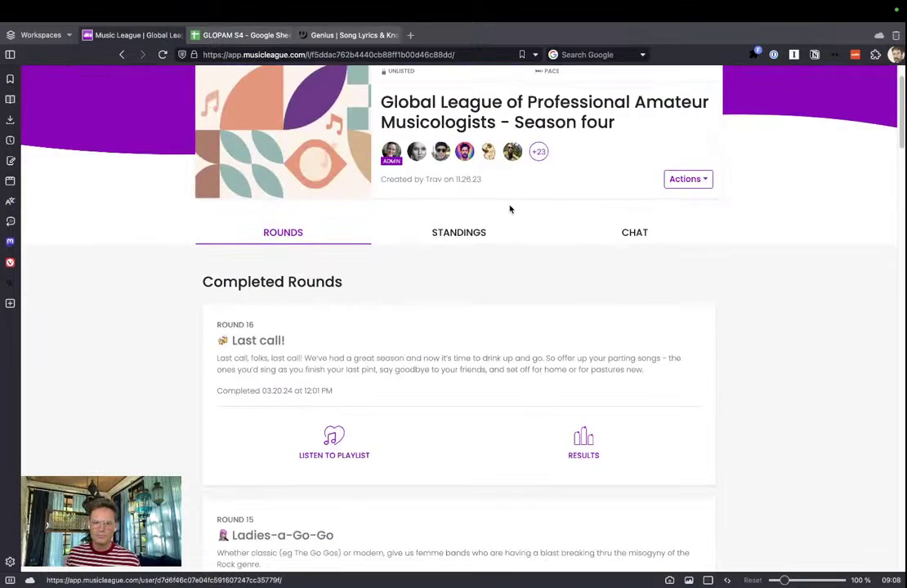
pyautogui.click(477, 237)
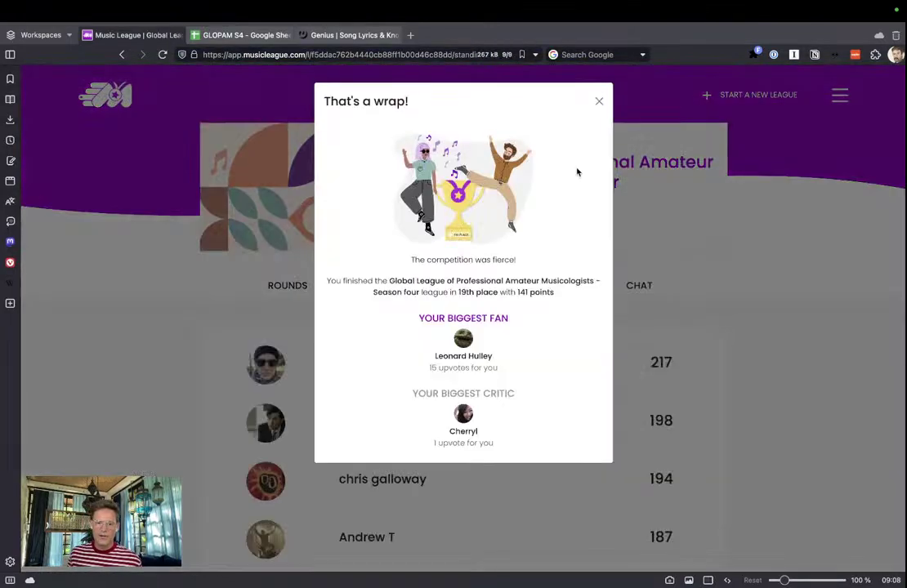
pyautogui.click(599, 102)
pyautogui.scroll(-3, 517, 304)
pyautogui.scroll(-1, 517, 304)
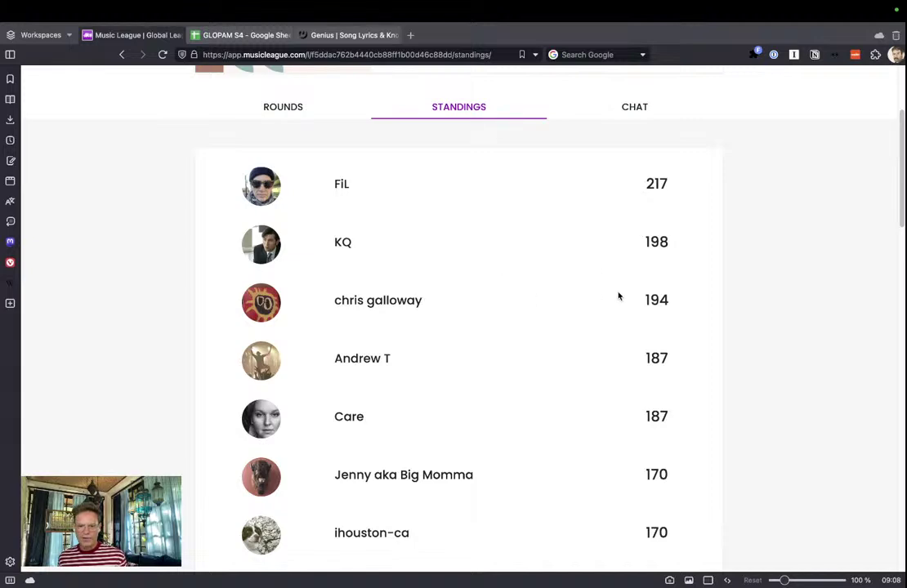
# Highlight the scores of the top three players in the standings, ending with the third-place player's name and score
pyautogui.moveTo(682, 166); pyautogui.dragTo(228, 191)
pyautogui.click(817, 271)
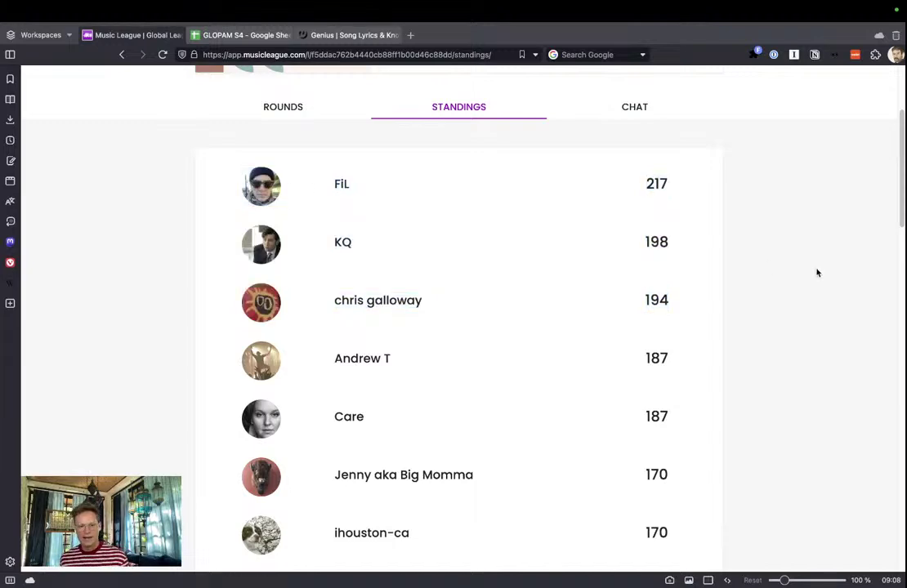
pyautogui.moveTo(681, 186); pyautogui.dragTo(644, 183)
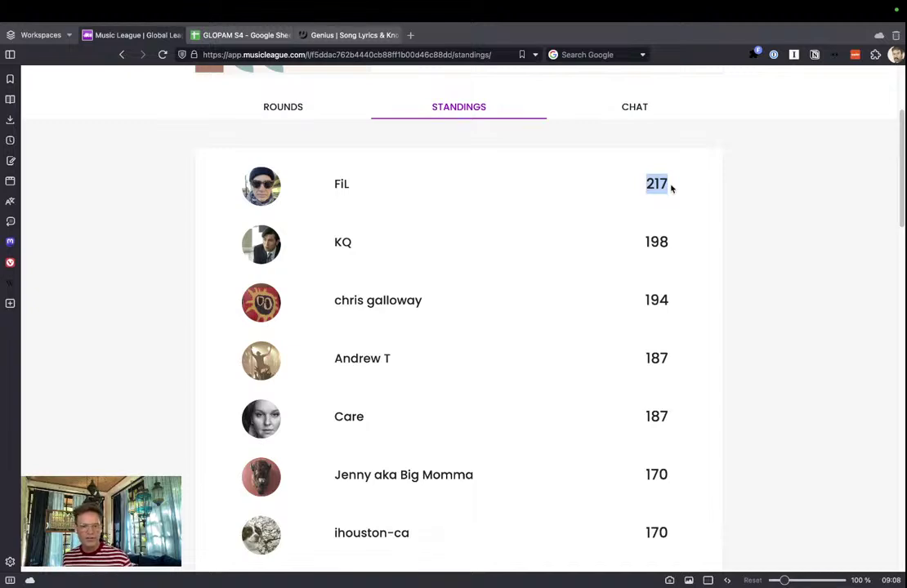
pyautogui.moveTo(674, 245); pyautogui.dragTo(637, 244)
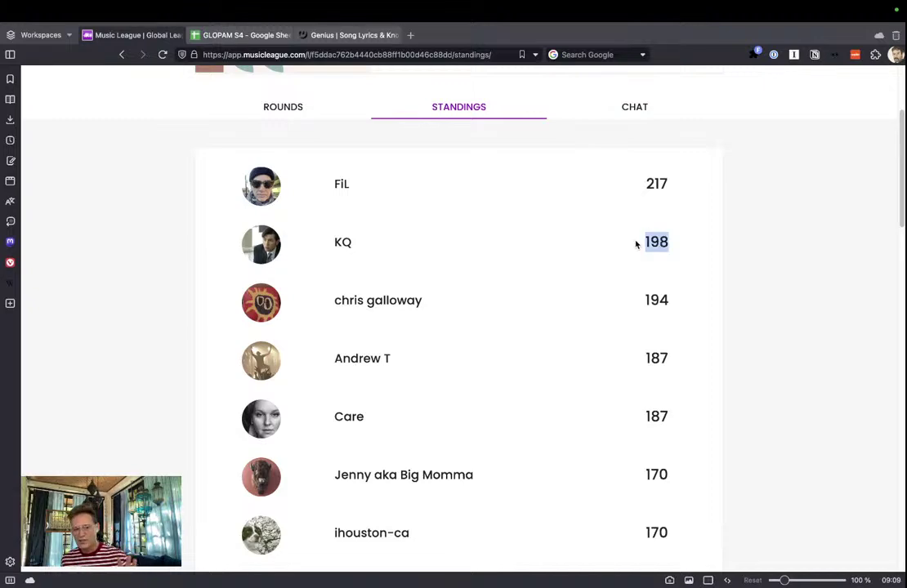
pyautogui.click(656, 284)
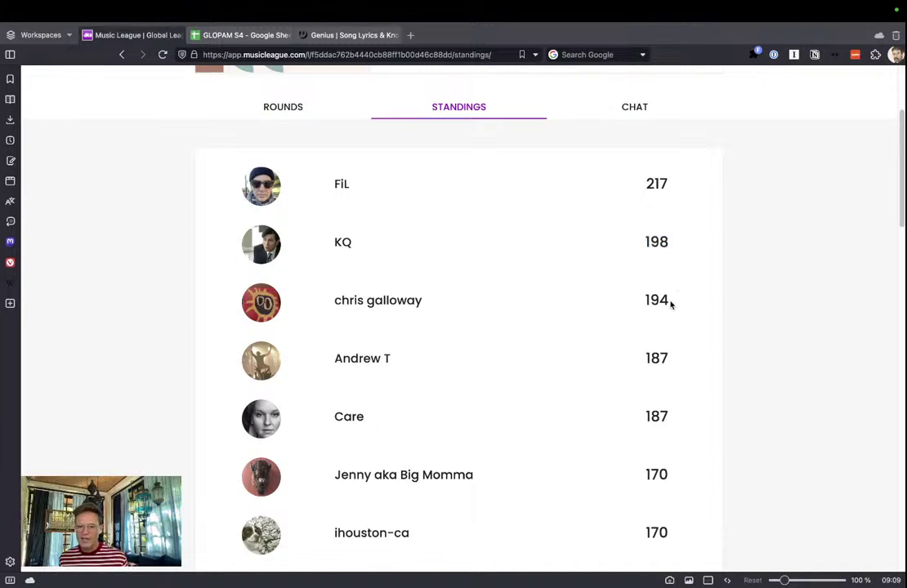
pyautogui.moveTo(672, 304); pyautogui.dragTo(635, 298)
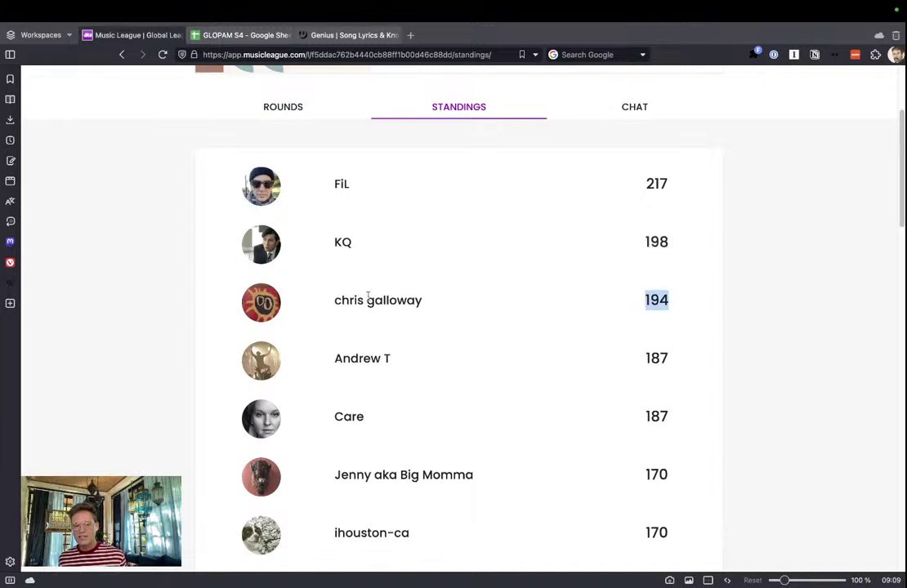
pyautogui.moveTo(331, 301); pyautogui.dragTo(696, 315)
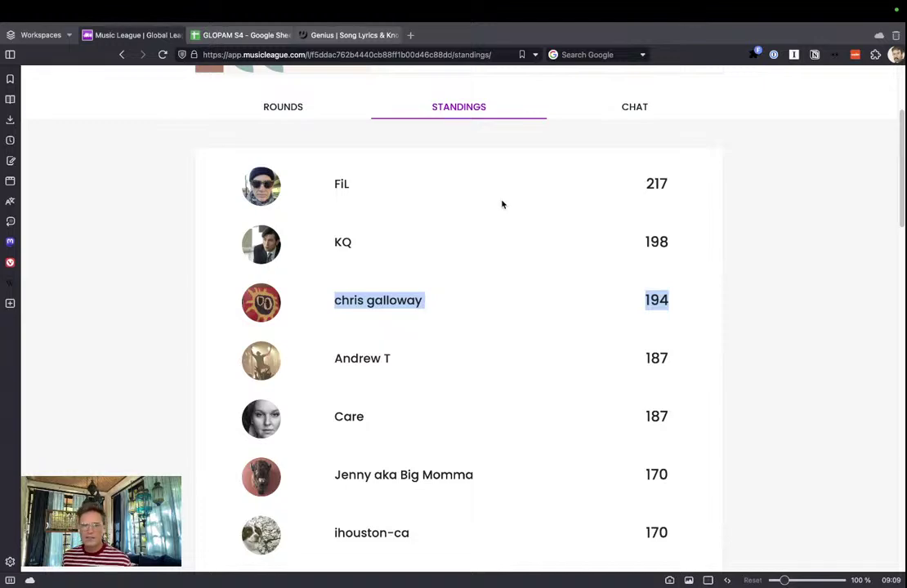
# Open the league creator's portfolio site in a new tab and go to its Global League of Professional Amateur Musicologists project
pyautogui.moveTo(334, 41)
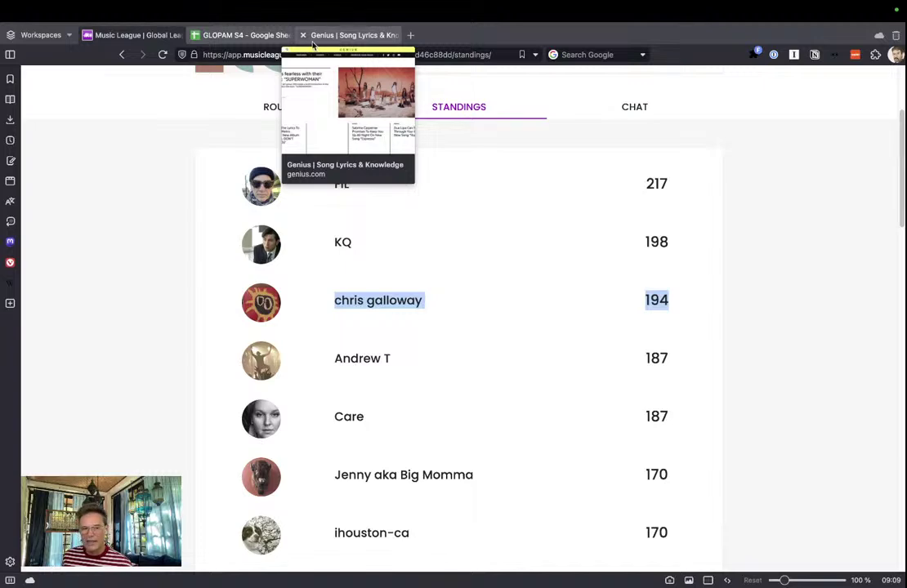
pyautogui.click(333, 37)
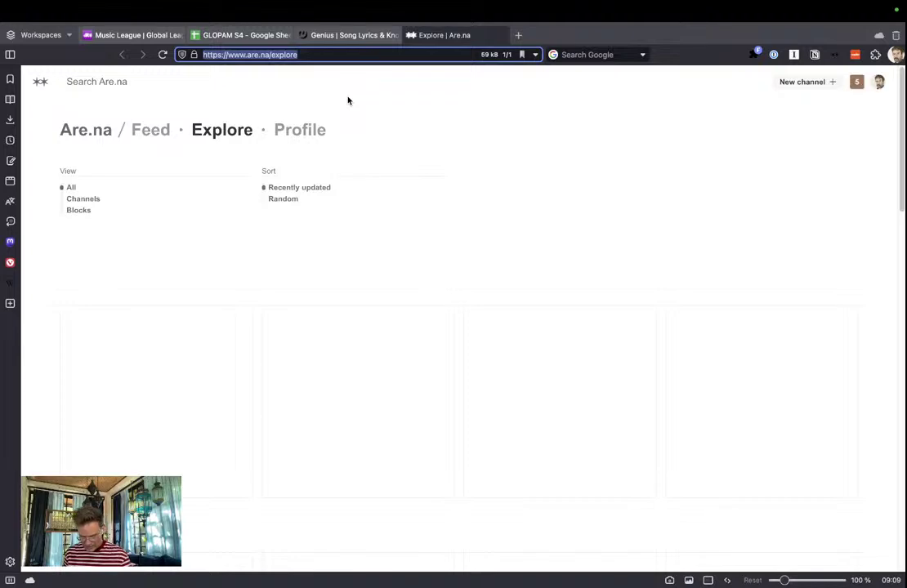
pyautogui.write('trav')
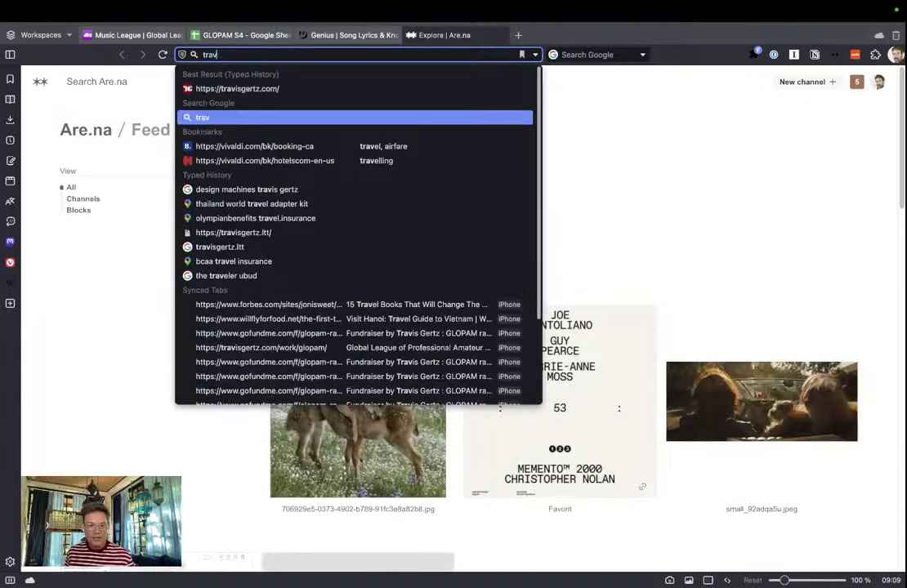
pyautogui.press('Up')
pyautogui.press('Return')
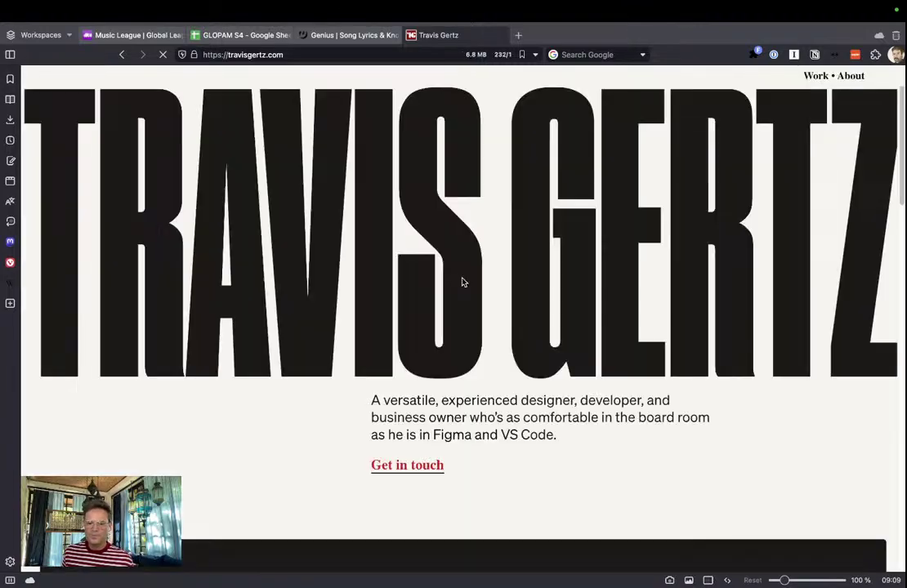
pyautogui.scroll(-15, 462, 283)
pyautogui.scroll(-3, 461, 297)
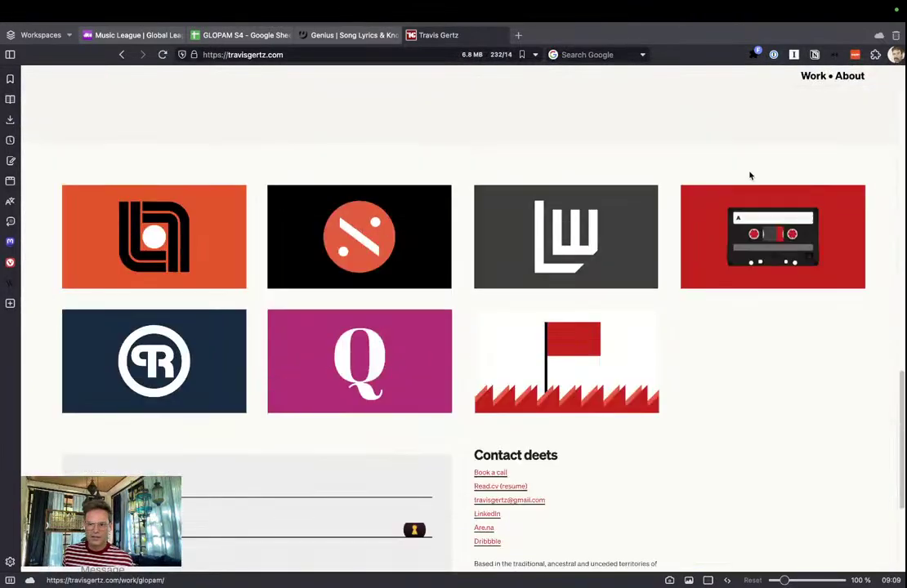
pyautogui.click(772, 205)
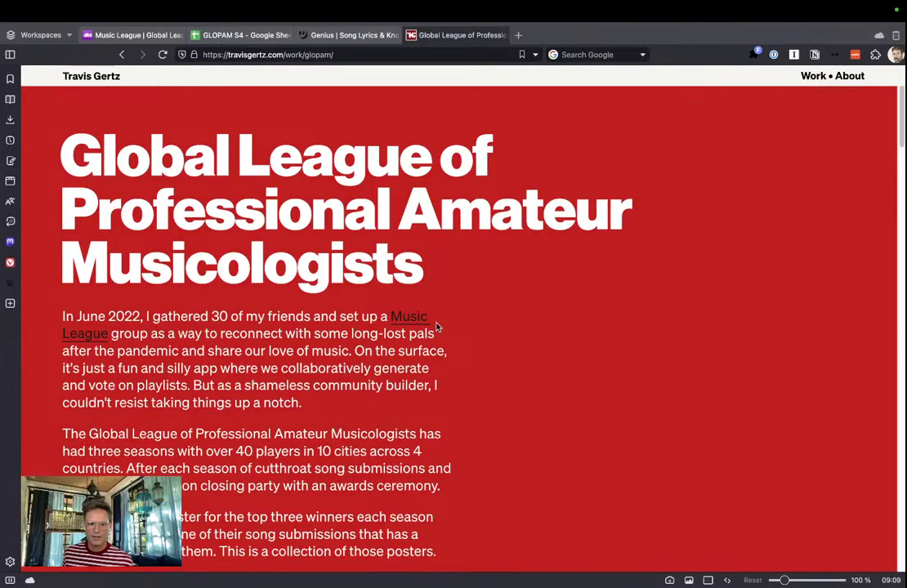
# Look through the project page's winner posters from Season 3 down to Season 1
pyautogui.scroll(-5, 436, 327)
pyautogui.scroll(-10, 435, 321)
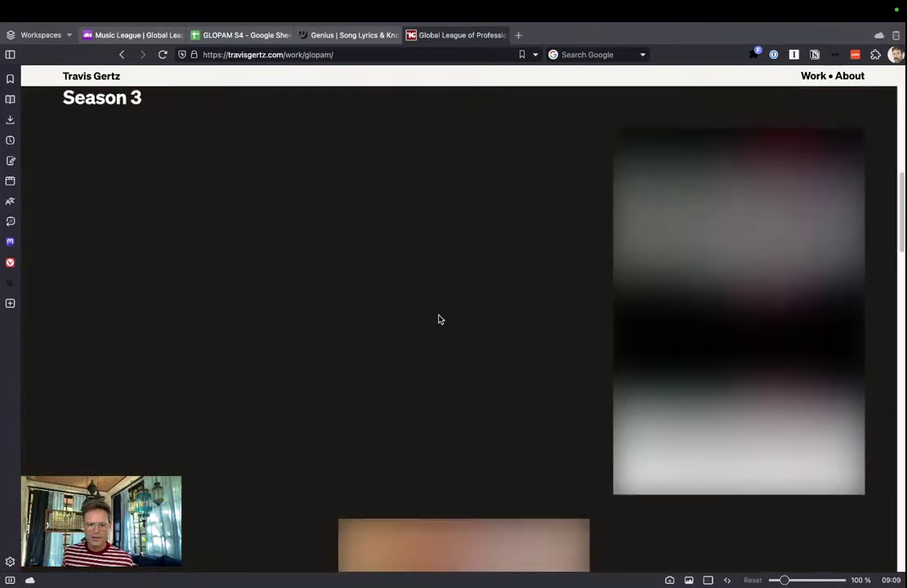
pyautogui.scroll(-10, 438, 319)
pyautogui.scroll(-5, 436, 316)
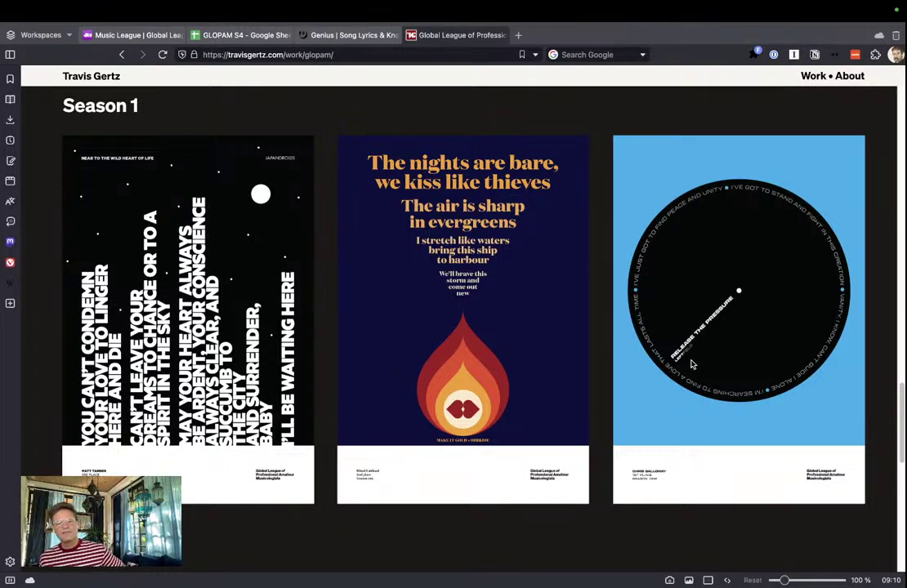
# Glance at the season four league page in Music League, and return to the project page to examine the Season 1 and Season 2 posters
pyautogui.click(156, 34)
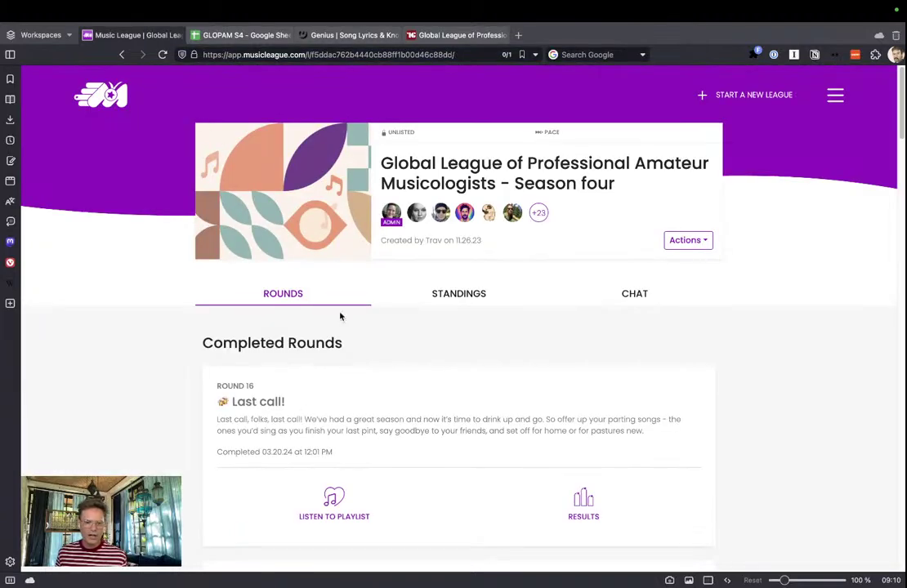
pyautogui.click(425, 35)
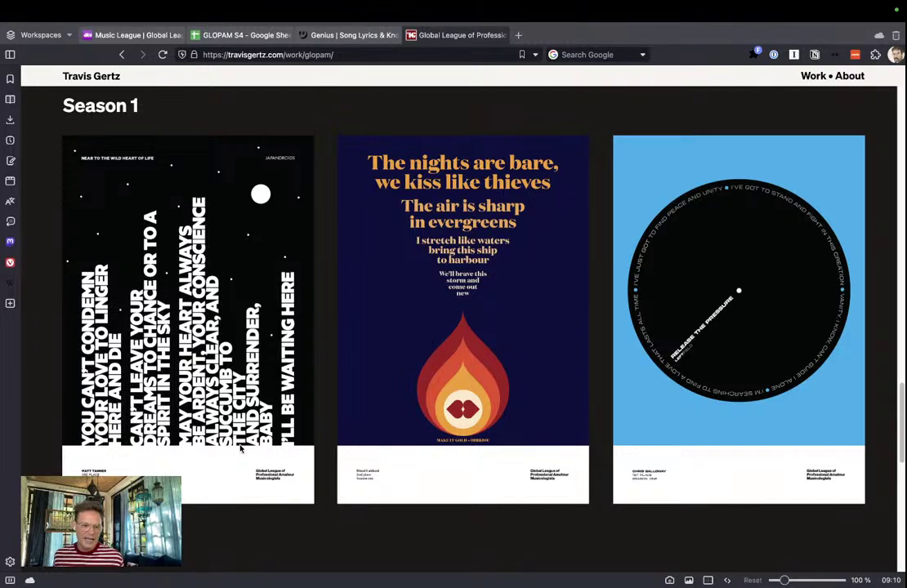
pyautogui.scroll(2, 245, 353)
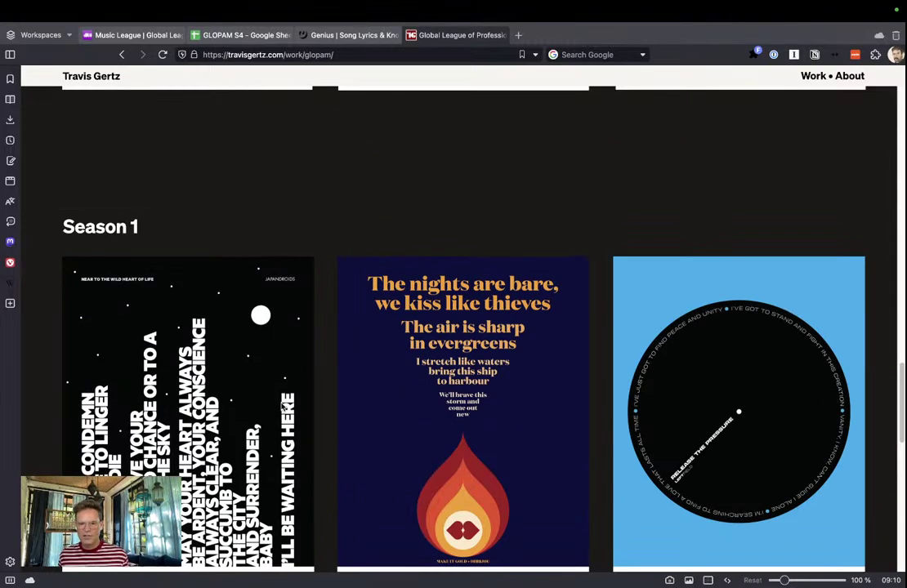
pyautogui.scroll(-3, 627, 344)
pyautogui.scroll(6, 668, 323)
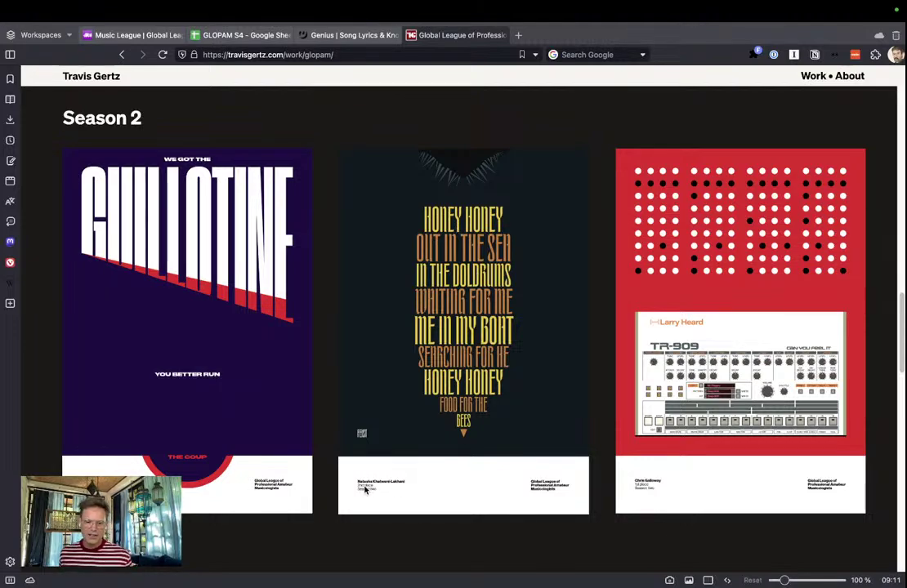
pyautogui.scroll(-1, 384, 474)
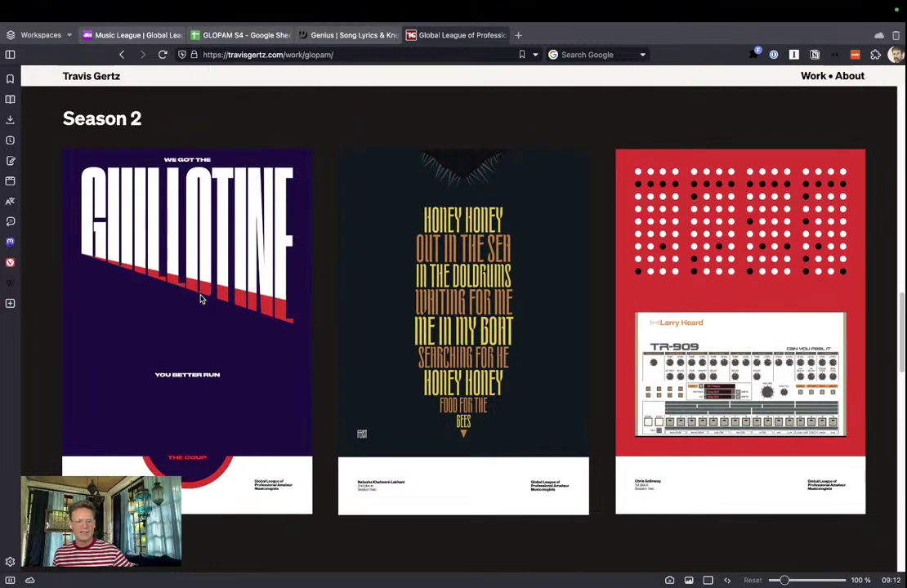
# Examine the Season 3 winner posters and prize photo, glancing back at the Season 2 posters for comparison
pyautogui.scroll(3, 202, 299)
pyautogui.scroll(7, 202, 299)
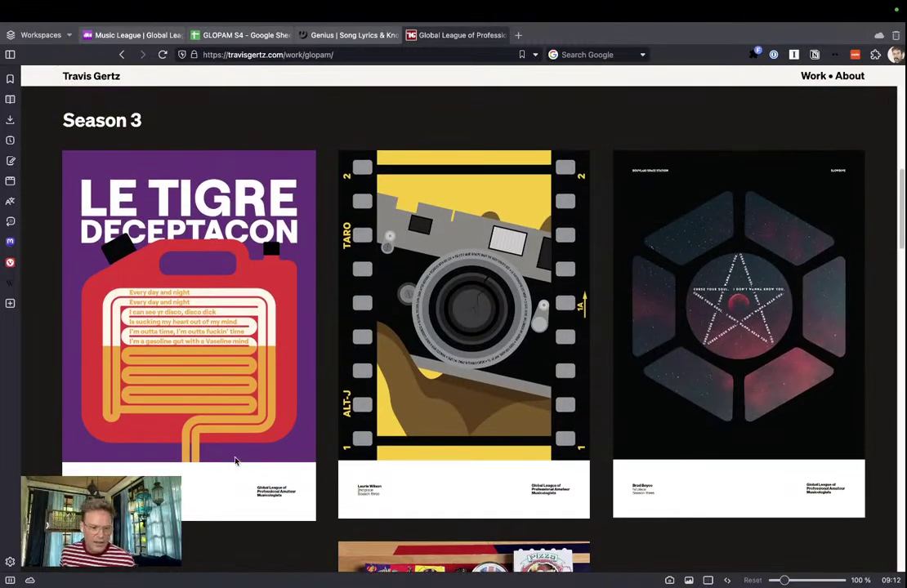
pyautogui.scroll(-1, 168, 339)
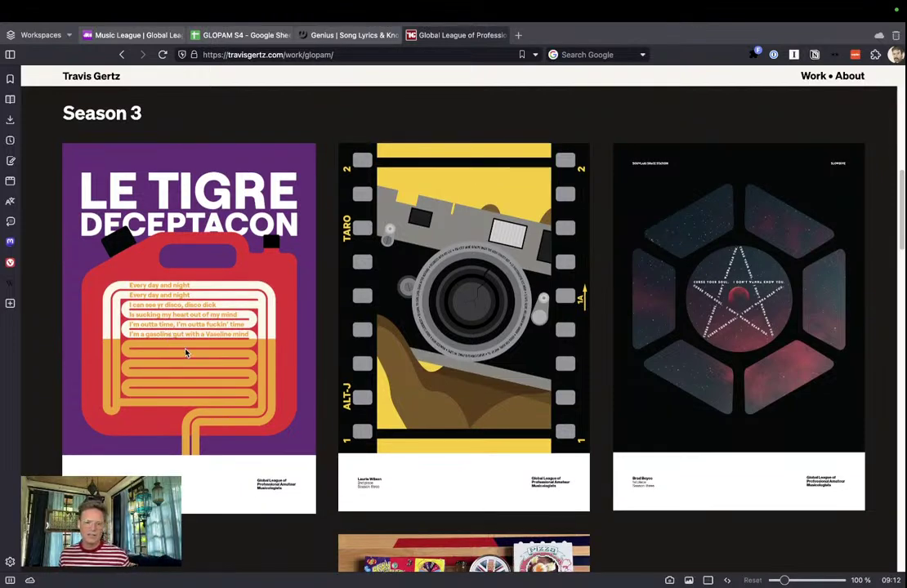
pyautogui.scroll(-1, 187, 353)
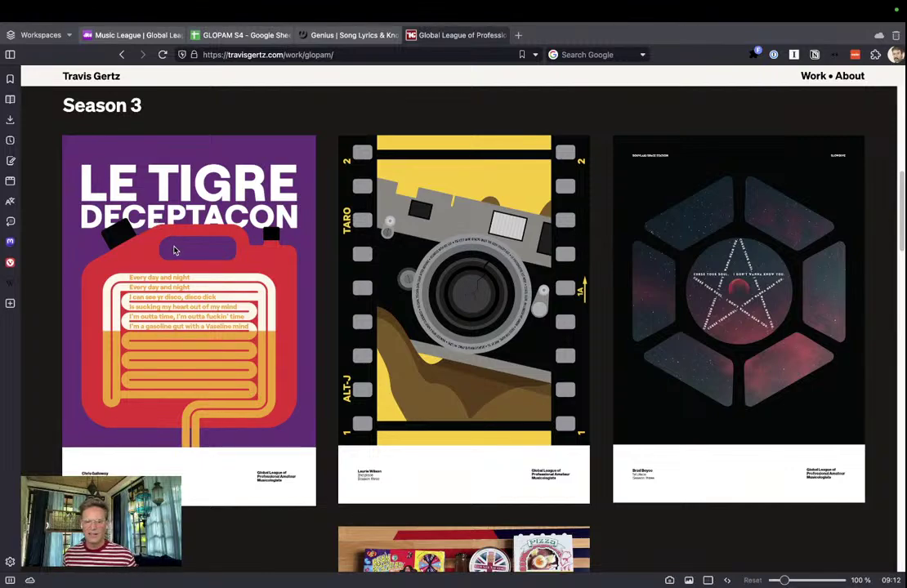
pyautogui.scroll(-10, 174, 250)
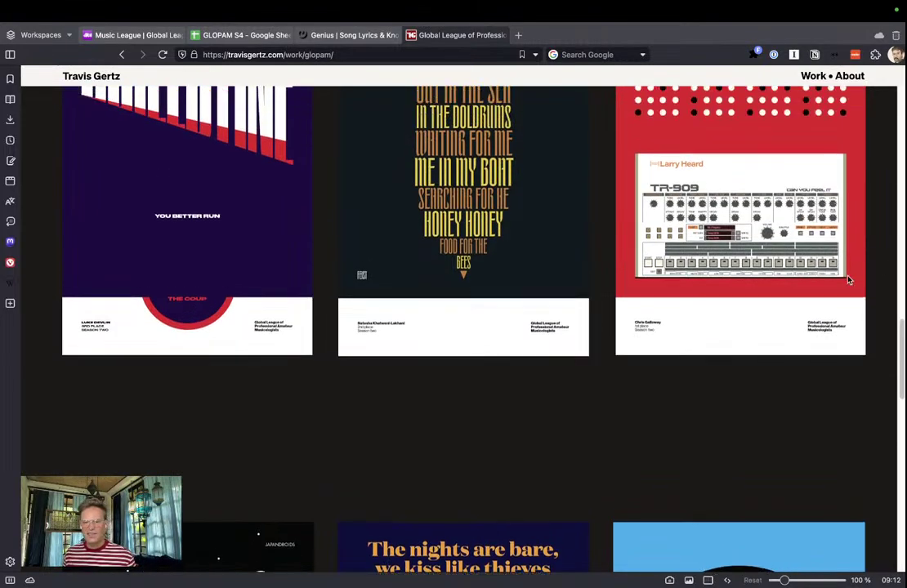
pyautogui.scroll(15, 756, 461)
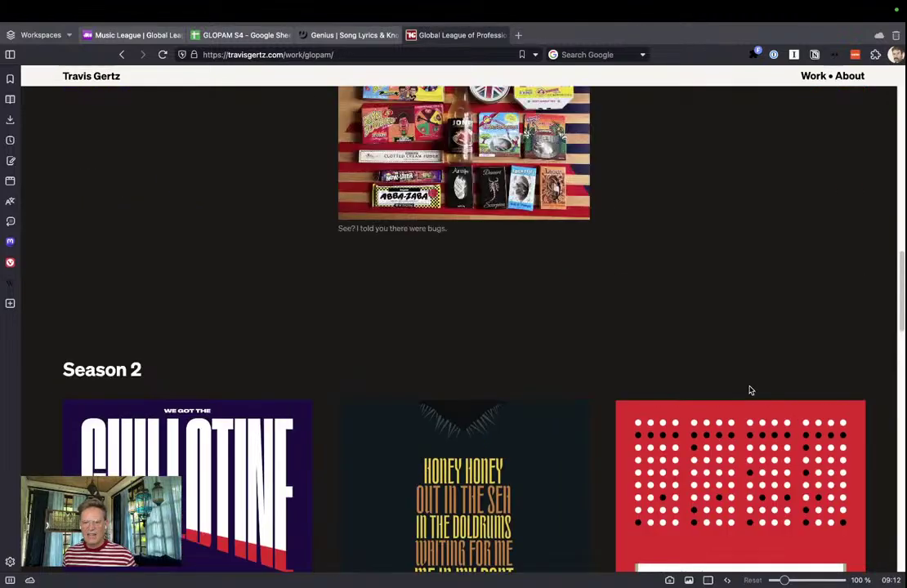
pyautogui.scroll(5, 666, 392)
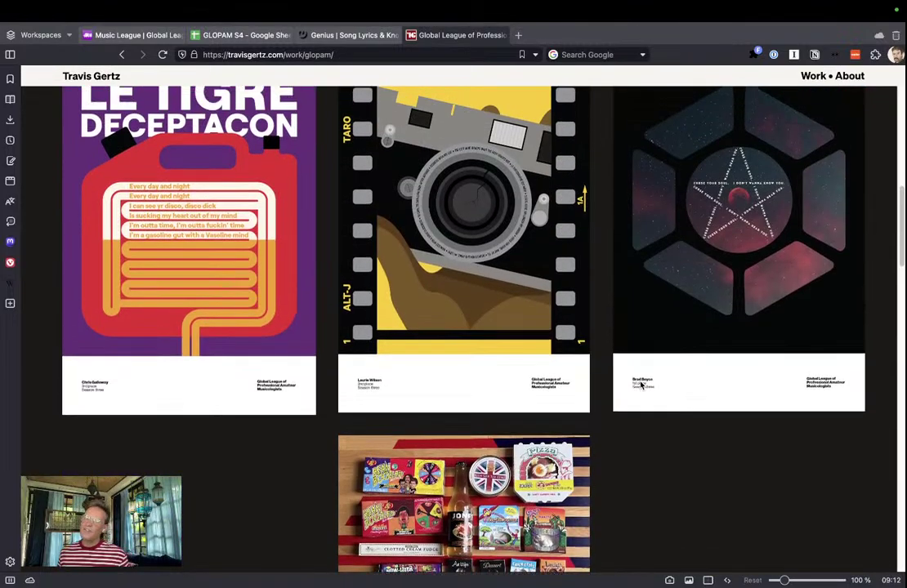
pyautogui.scroll(1, 641, 384)
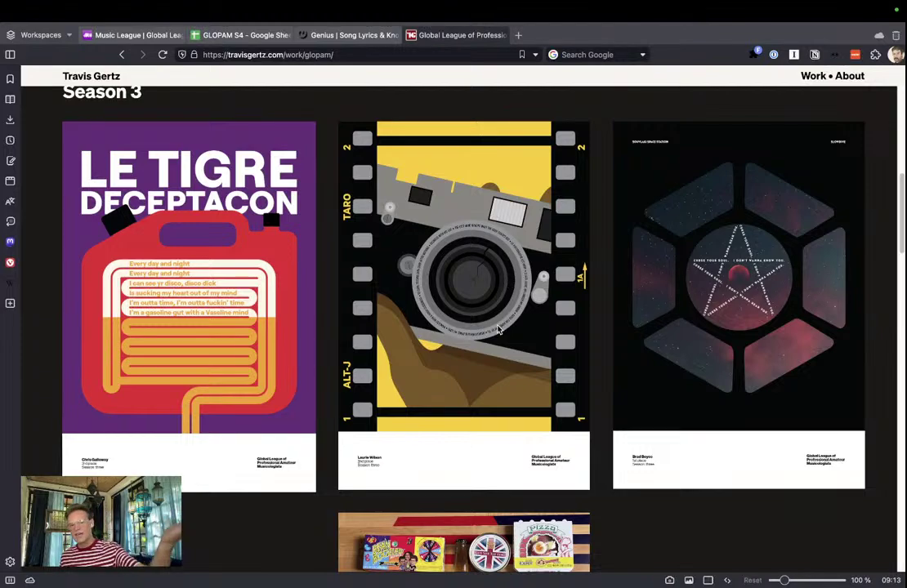
pyautogui.scroll(4, 455, 275)
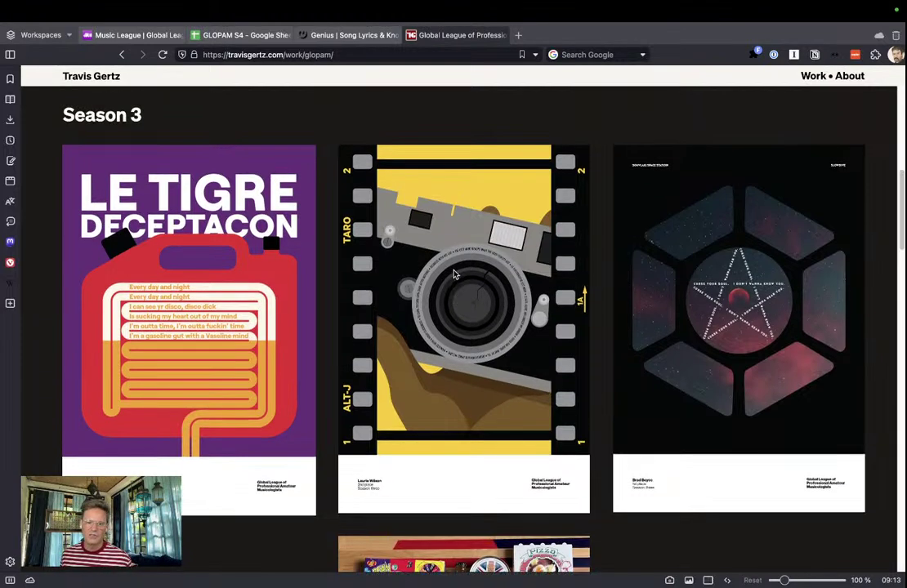
# Compare the Season 3 winner posters with the season four league page in Music League, and return to the project page's prize photo
pyautogui.scroll(-3, 456, 272)
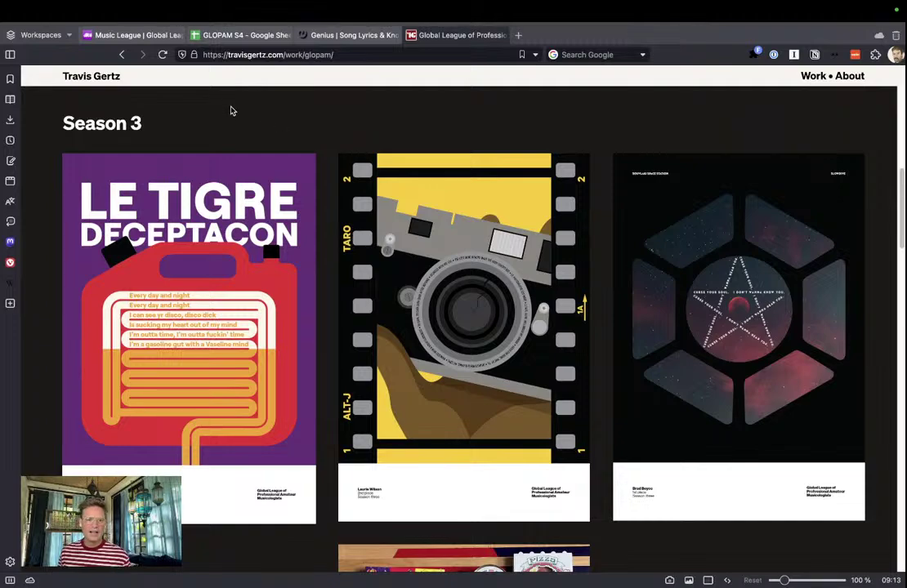
pyautogui.moveTo(213, 36)
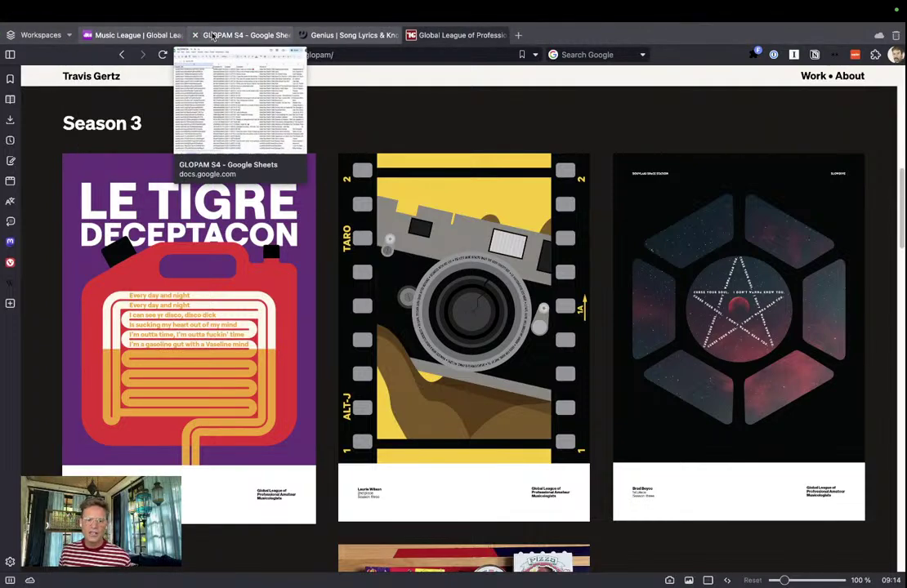
pyautogui.click(135, 35)
pyautogui.scroll(-2, 401, 349)
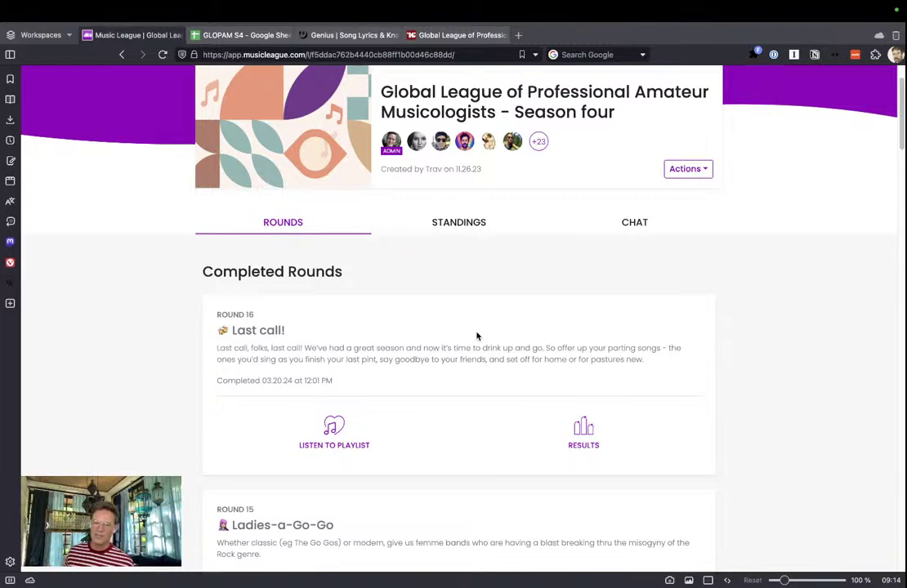
pyautogui.click(454, 35)
pyautogui.scroll(-5, 435, 293)
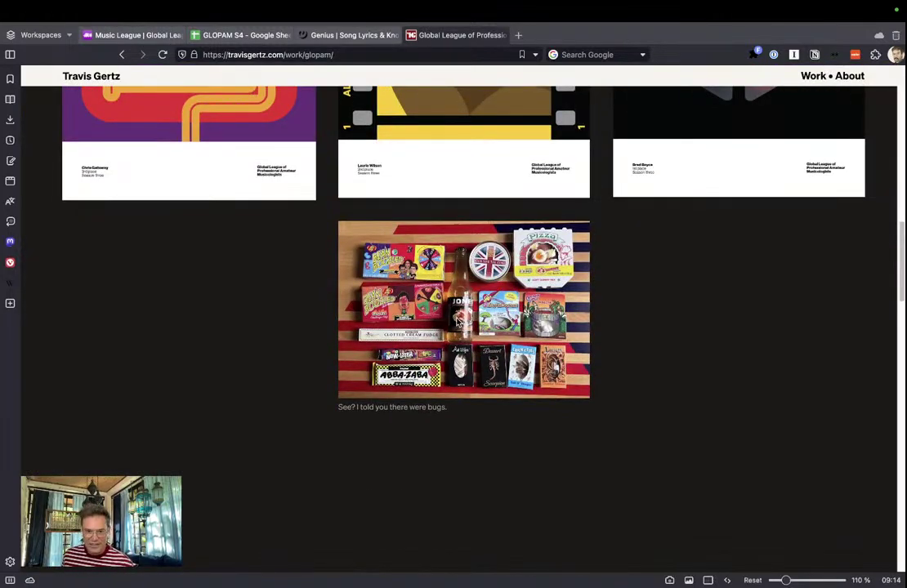
# Enlarge the project page to 310% and examine the Season 3 prize photo and Season 2 posters up close
pyautogui.moveTo(783, 581); pyautogui.dragTo(814, 580)
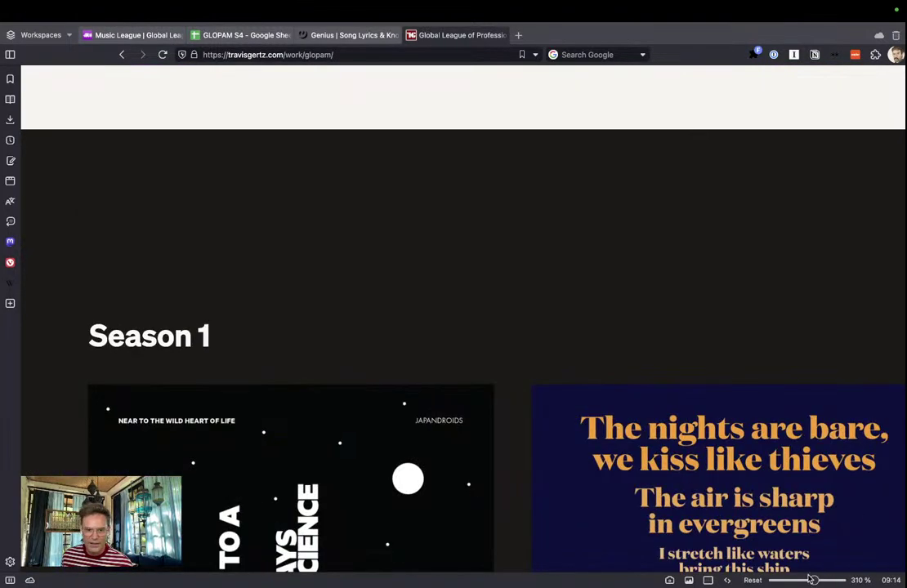
pyautogui.scroll(10, 565, 411)
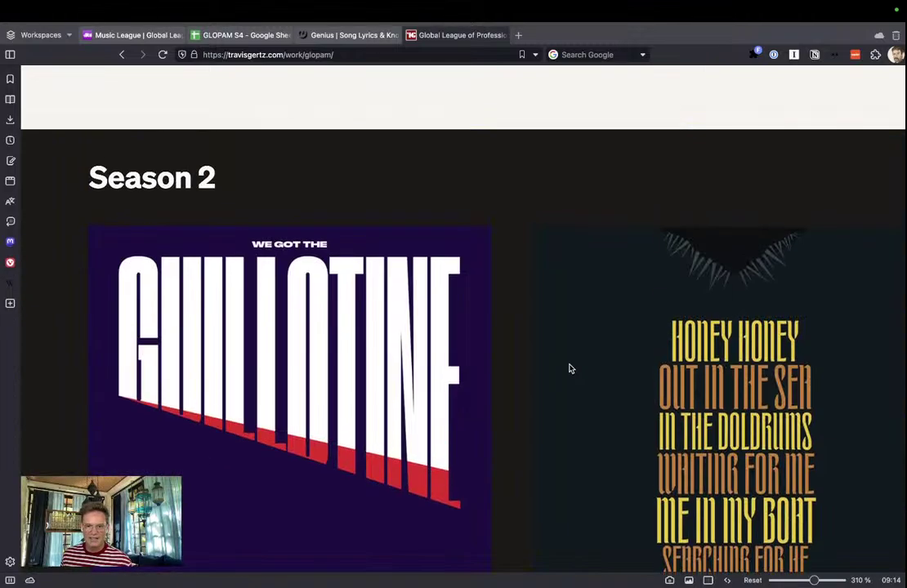
pyautogui.scroll(-8, 569, 368)
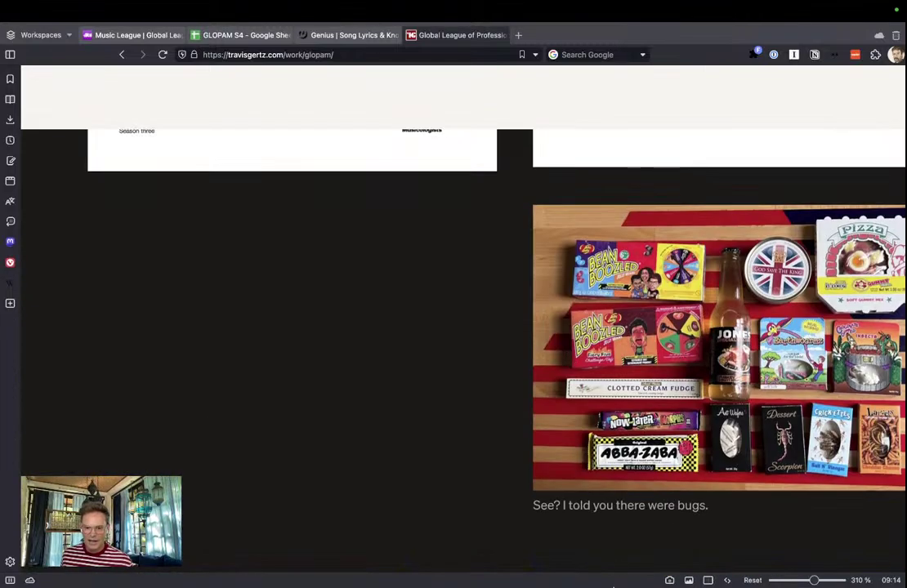
pyautogui.moveTo(625, 343); pyautogui.dragTo(736, 384)
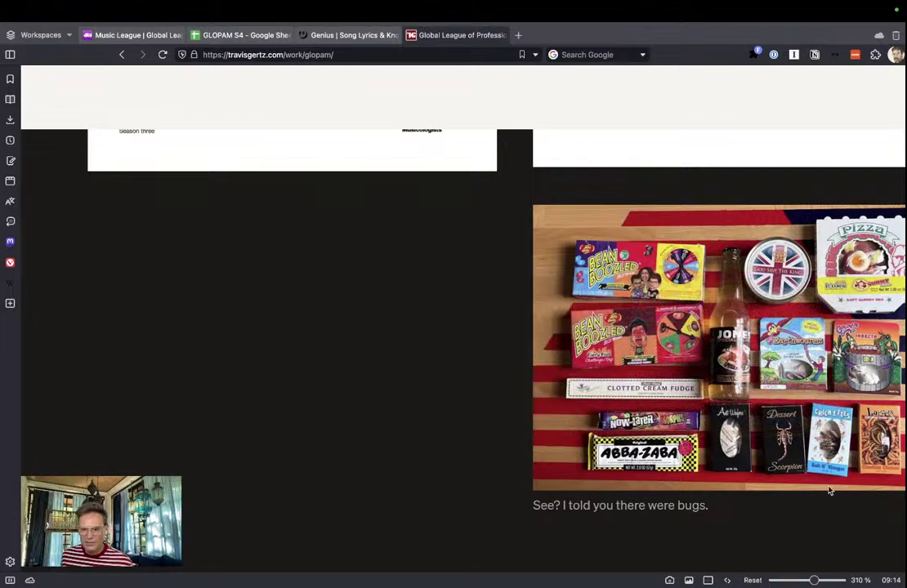
pyautogui.scroll(-10, 676, 530)
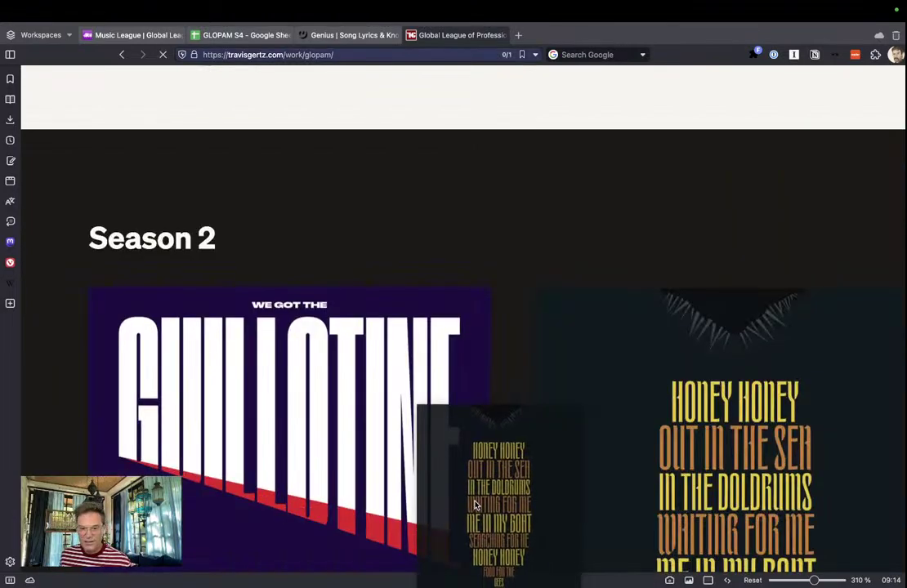
pyautogui.scroll(-5, 591, 407)
pyautogui.scroll(8, 586, 316)
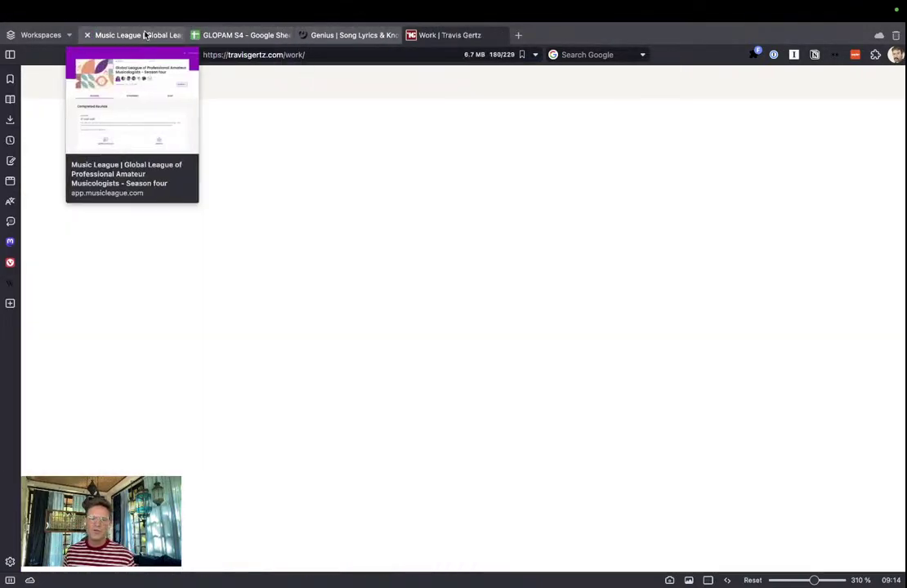
# Return to the season four league page in Music League and view the league actions, including exporting the league data
pyautogui.click(135, 35)
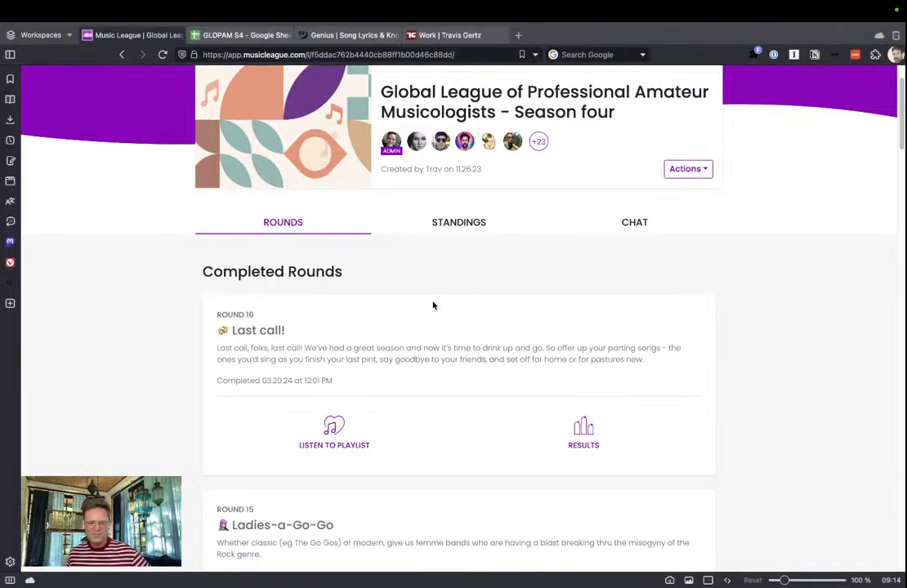
pyautogui.click(267, 38)
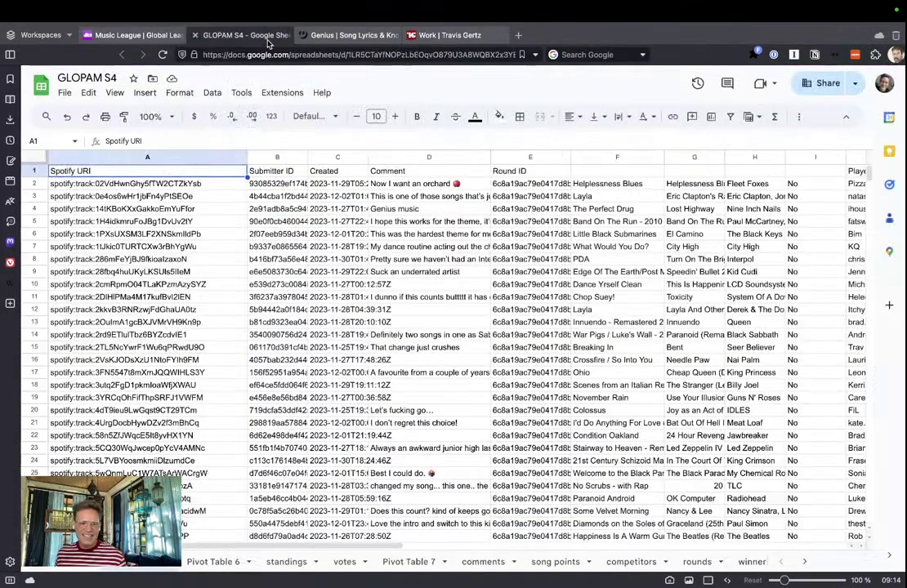
pyautogui.click(117, 29)
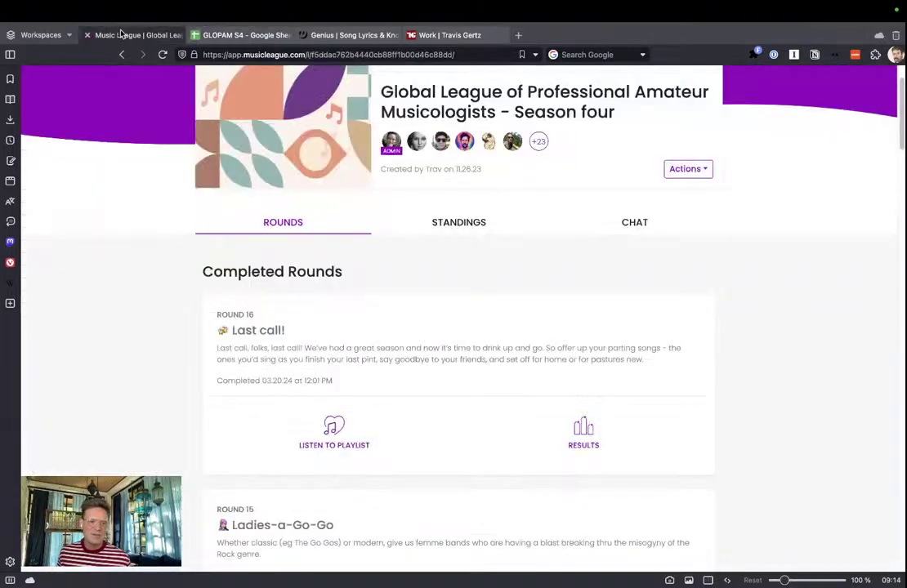
pyautogui.click(688, 168)
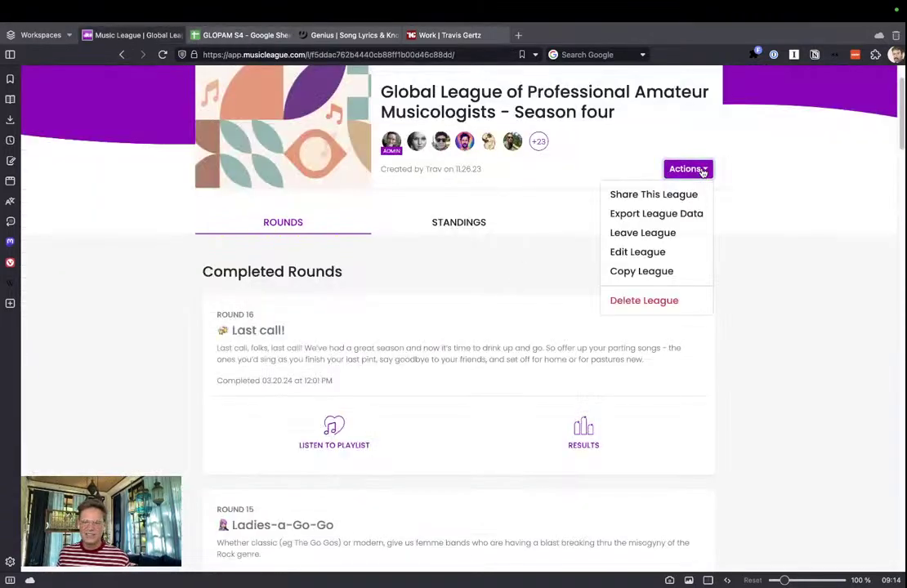
pyautogui.click(508, 267)
# Switch to the GLOPAM S4 spreadsheet and look through its Pivot Table 6, votes and comments sheets
pyautogui.click(236, 36)
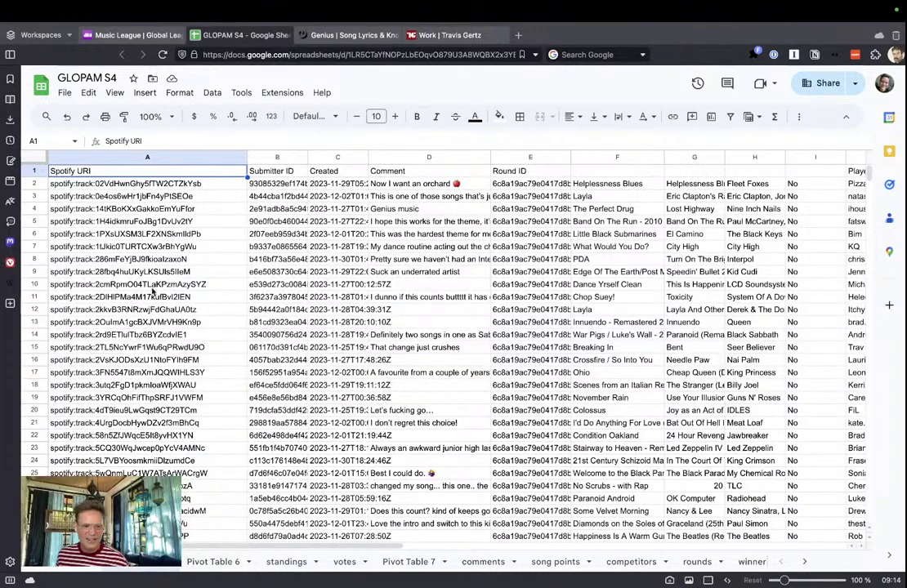
pyautogui.scroll(-1, 209, 365)
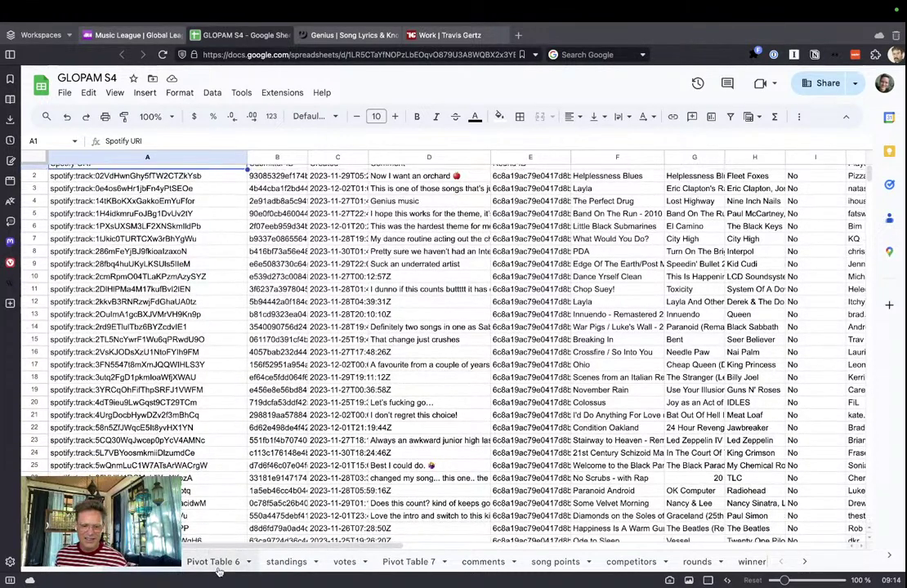
pyautogui.click(228, 563)
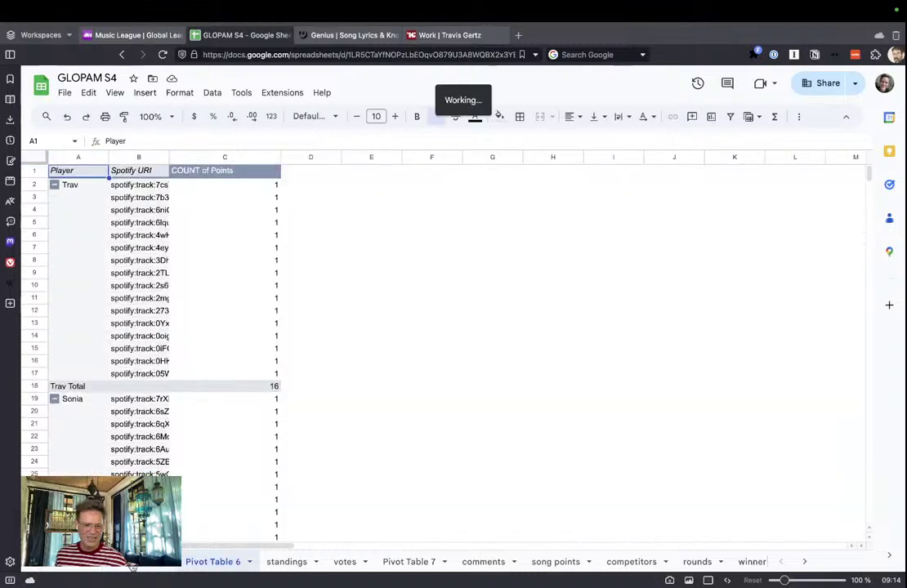
pyautogui.click(344, 562)
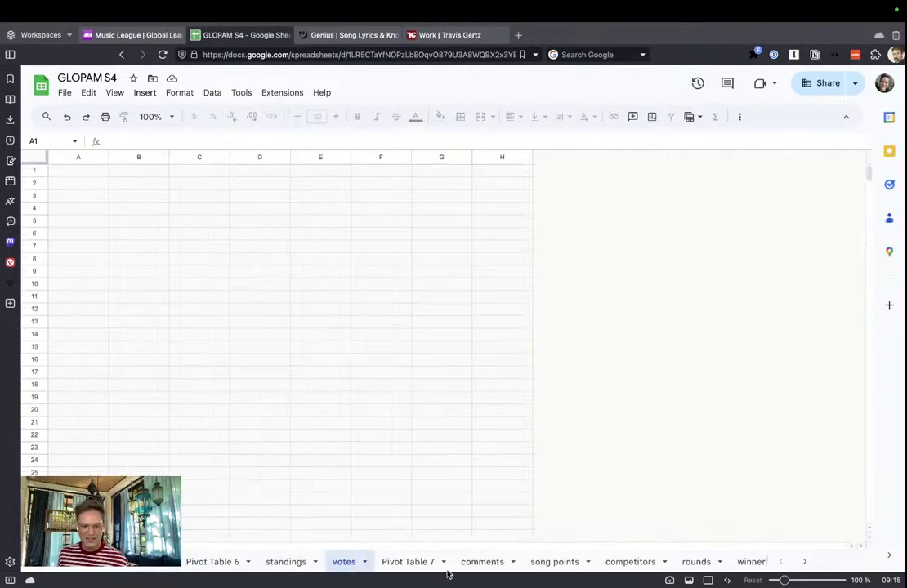
pyautogui.click(480, 564)
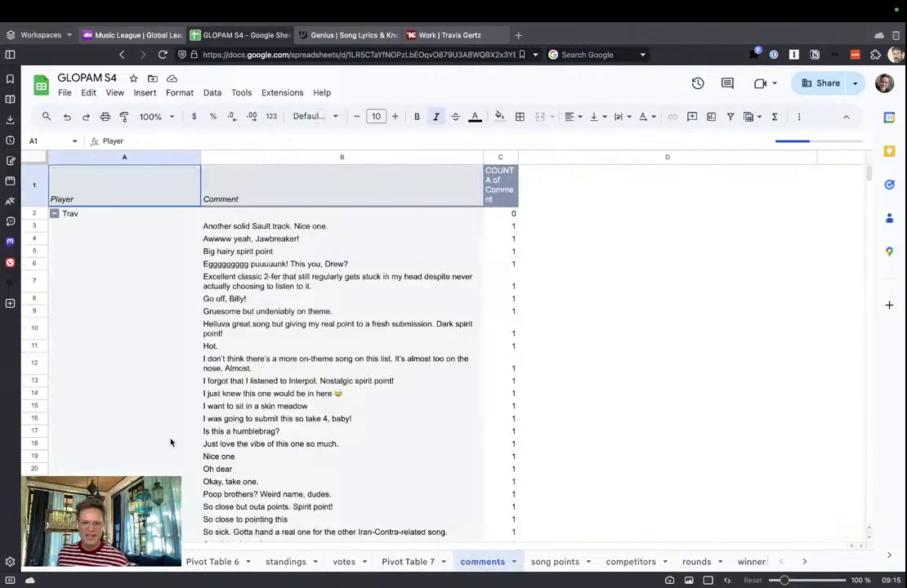
pyautogui.click(214, 561)
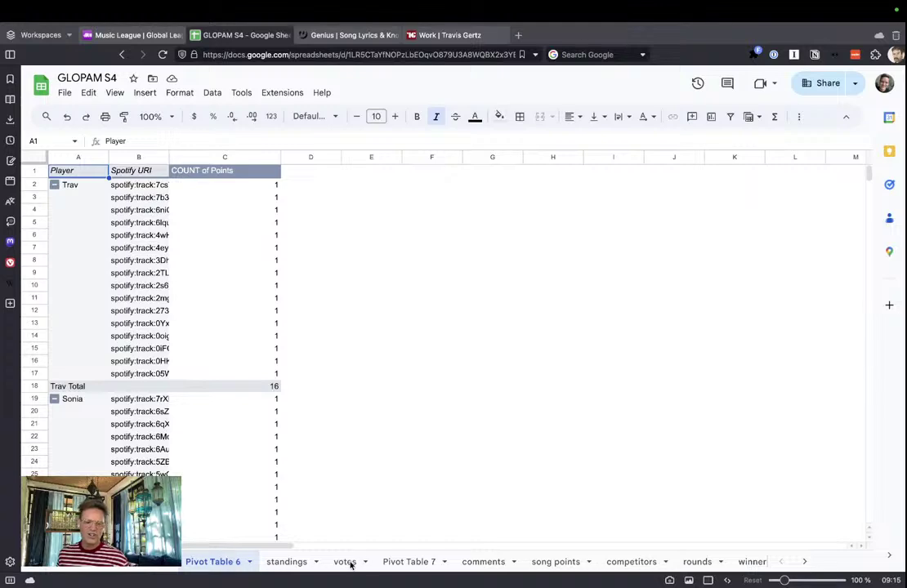
# Examine the standings sheet's points and comments by player and round, and bring up the comments sheet
pyautogui.click(288, 562)
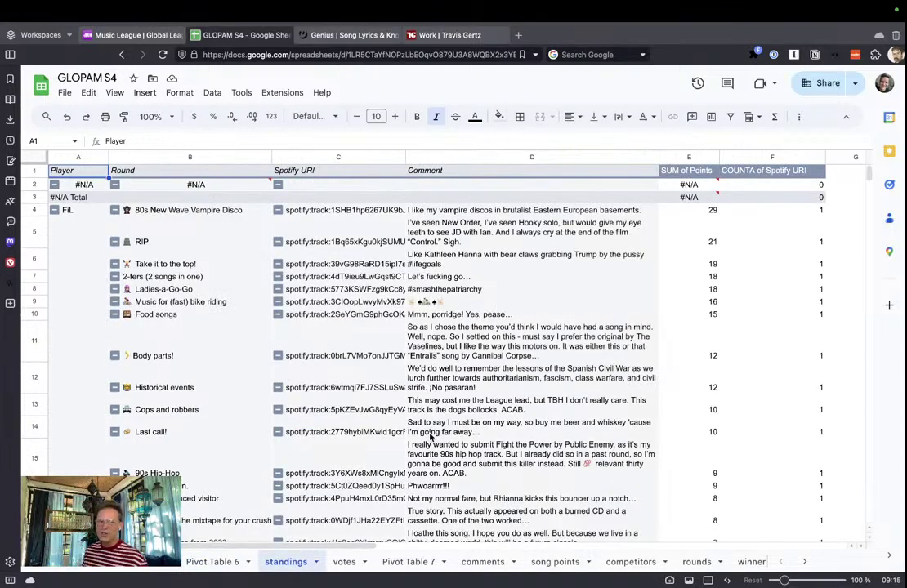
pyautogui.scroll(-2, 572, 401)
pyautogui.scroll(2, 595, 394)
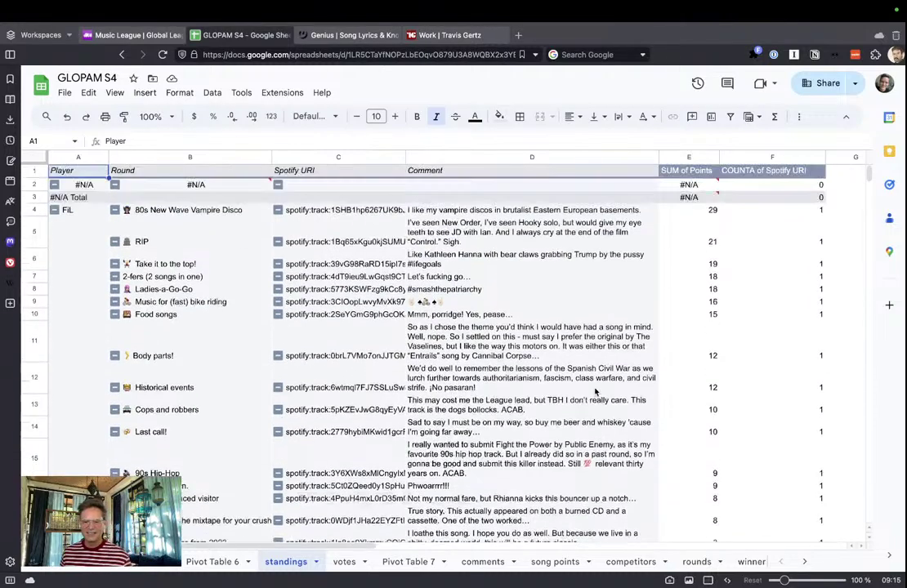
pyautogui.scroll(-5, 666, 341)
pyautogui.scroll(5, 658, 342)
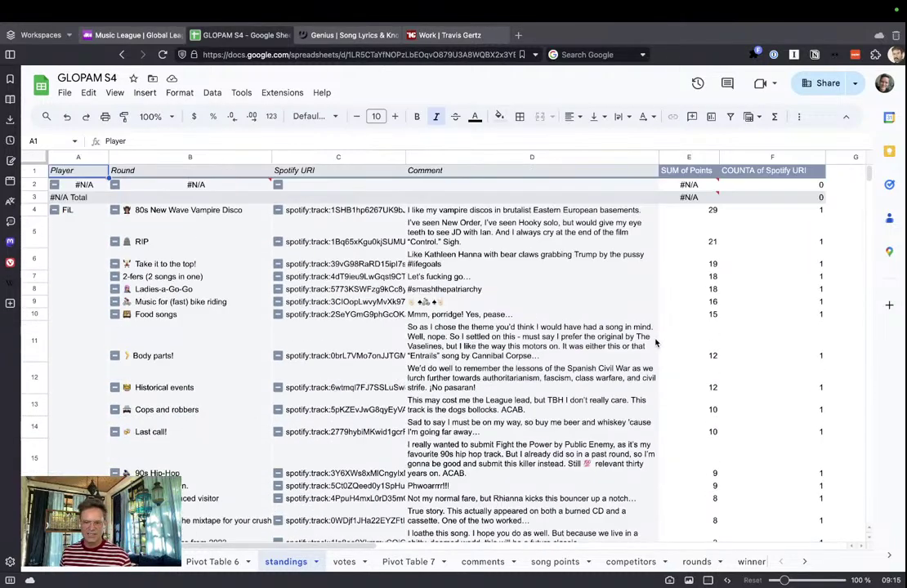
pyautogui.scroll(-3, 656, 343)
pyautogui.scroll(-5, 609, 464)
pyautogui.scroll(3, 609, 463)
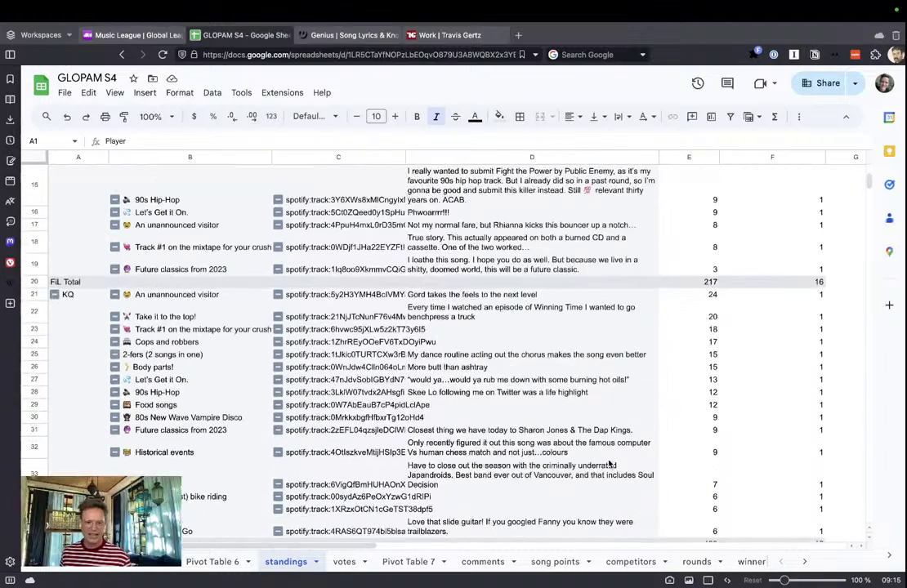
pyautogui.scroll(-2, 609, 464)
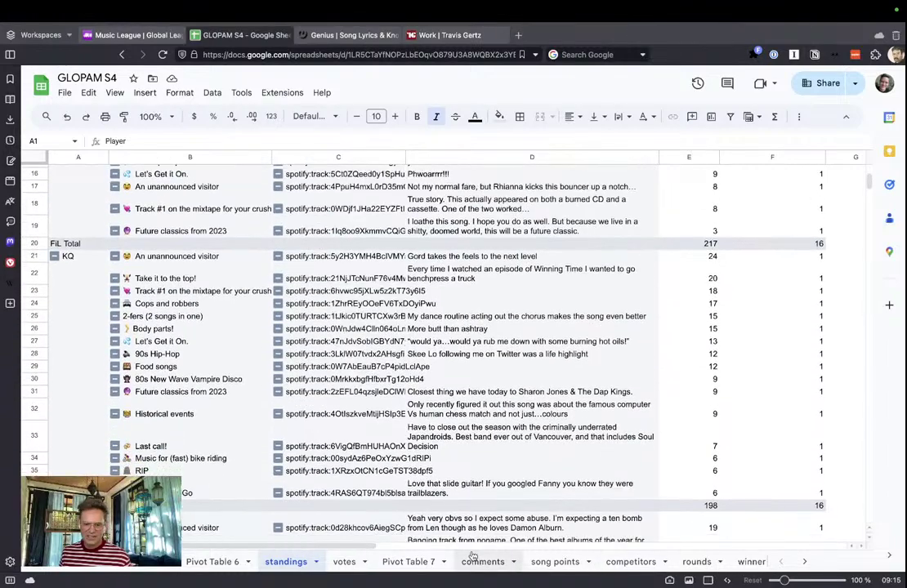
pyautogui.click(549, 563)
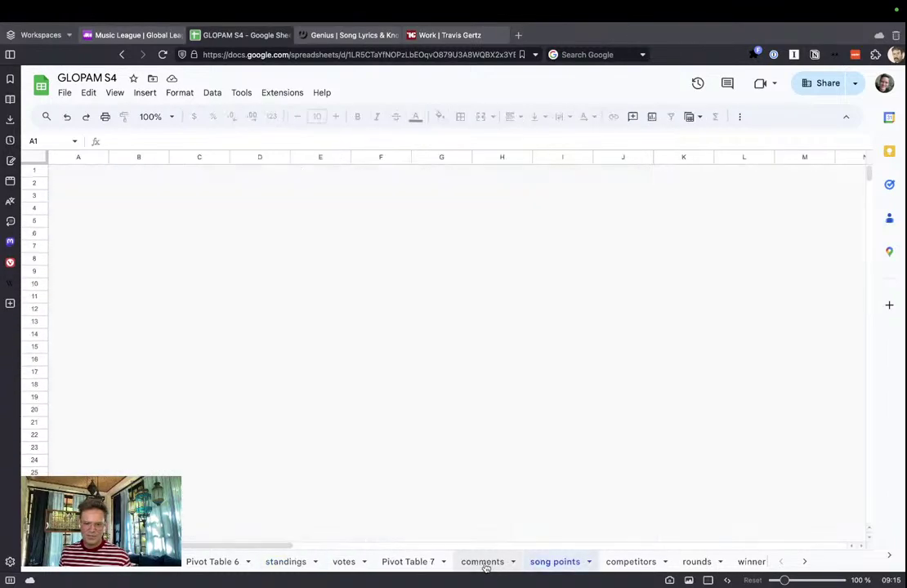
pyautogui.click(484, 563)
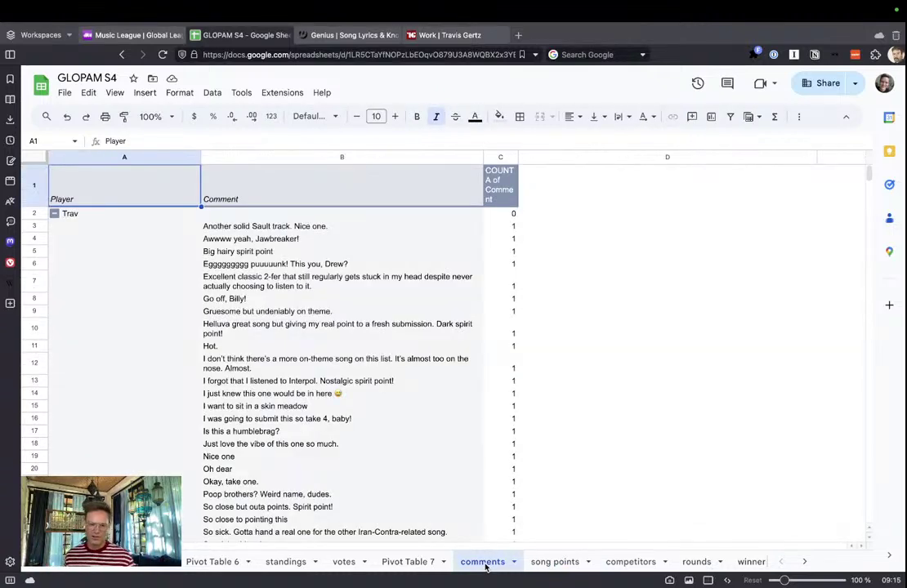
pyautogui.click(142, 41)
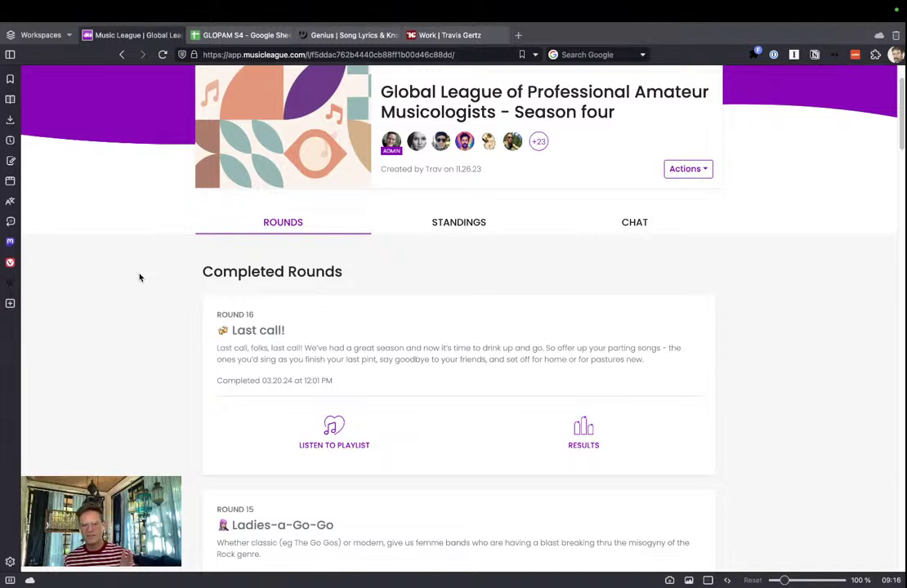
pyautogui.doubleClick(68, 268)
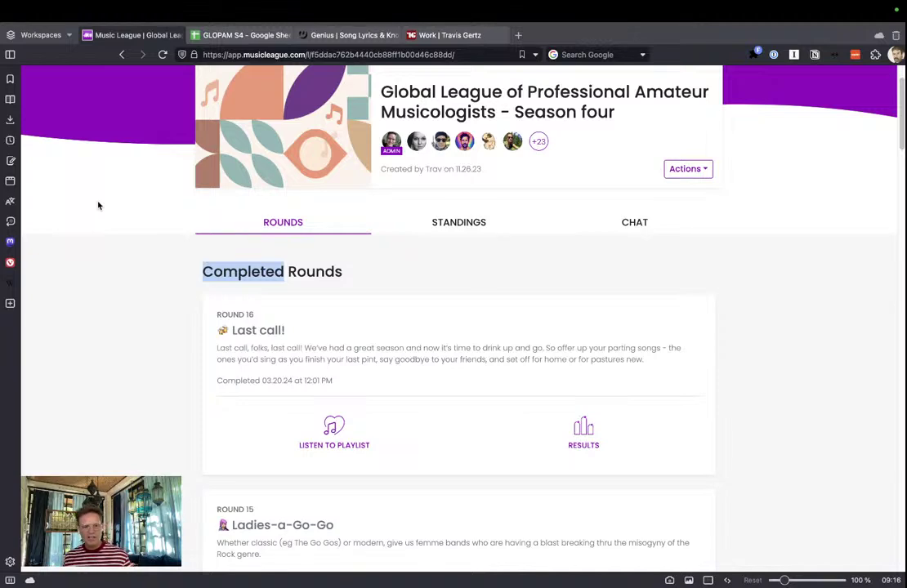
pyautogui.click(276, 36)
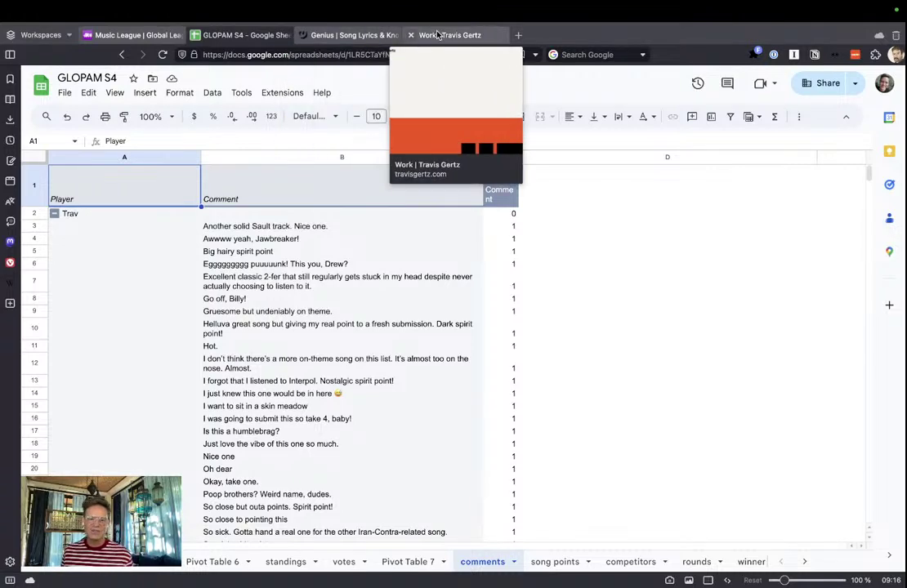
# View the season four final standings in Music League, dismissing the season wrap-up message
pyautogui.click(140, 35)
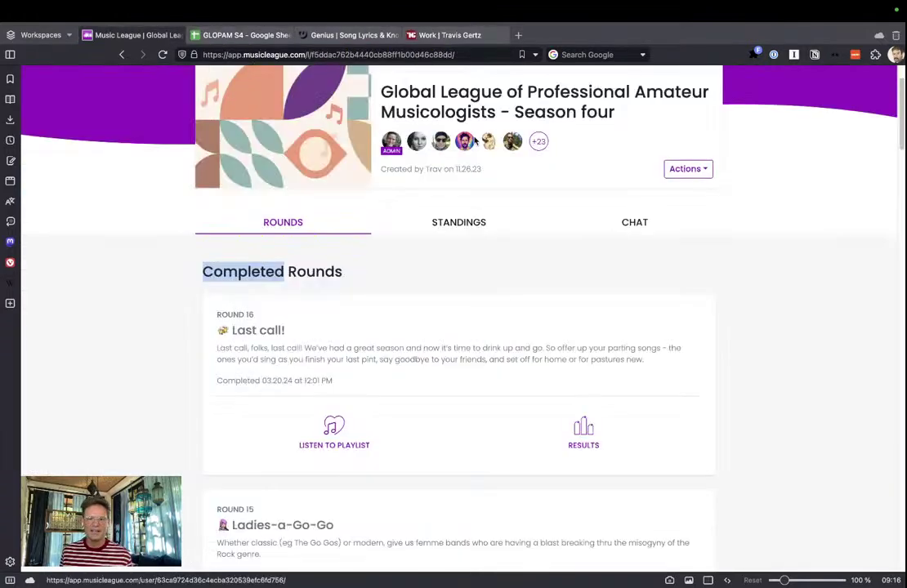
pyautogui.click(604, 283)
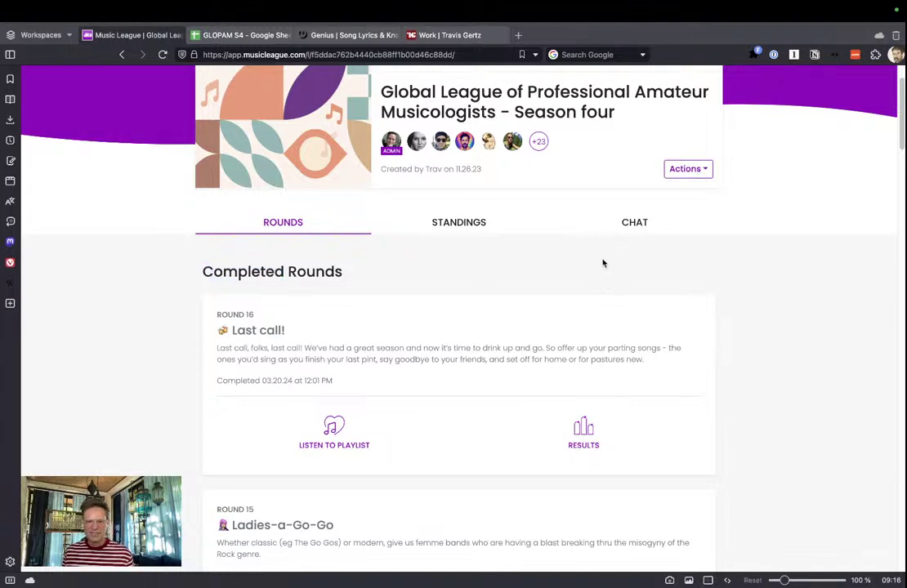
pyautogui.scroll(-1, 491, 292)
pyautogui.click(464, 218)
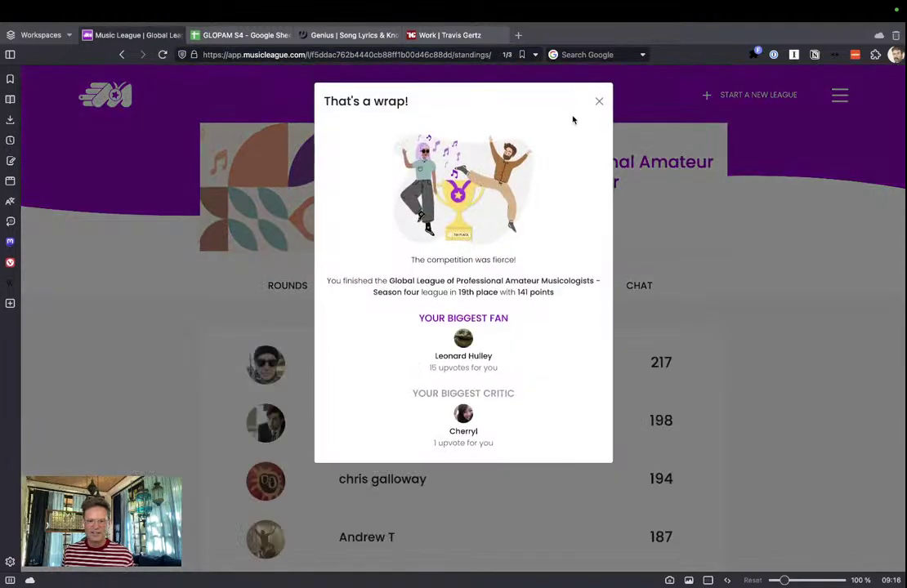
pyautogui.click(599, 100)
pyautogui.scroll(-2, 316, 286)
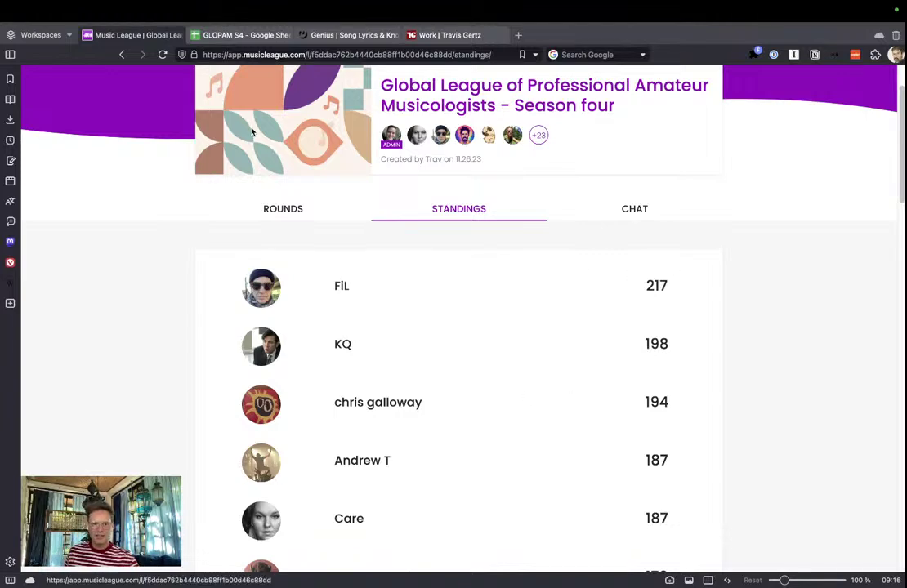
# Switch to Spotify, open the third-place player's season four playlist, close the Now Playing view and look through the songs
pyautogui.press('super+Tab')
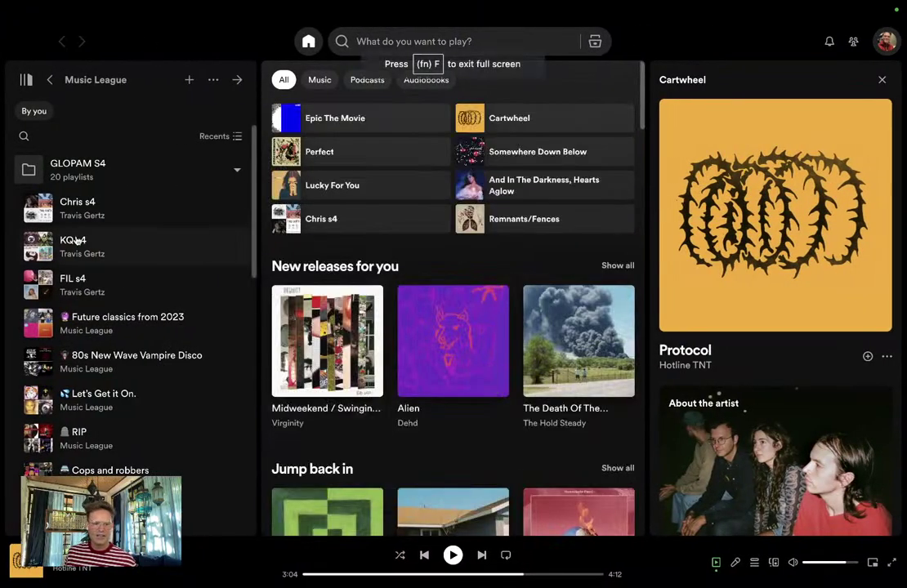
pyautogui.click(107, 214)
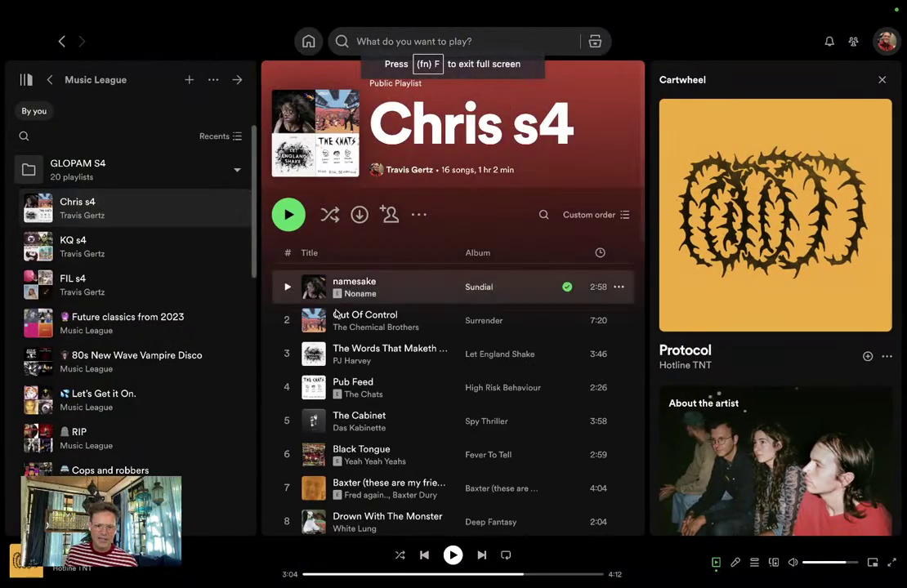
pyautogui.scroll(-3, 376, 363)
pyautogui.scroll(5, 374, 363)
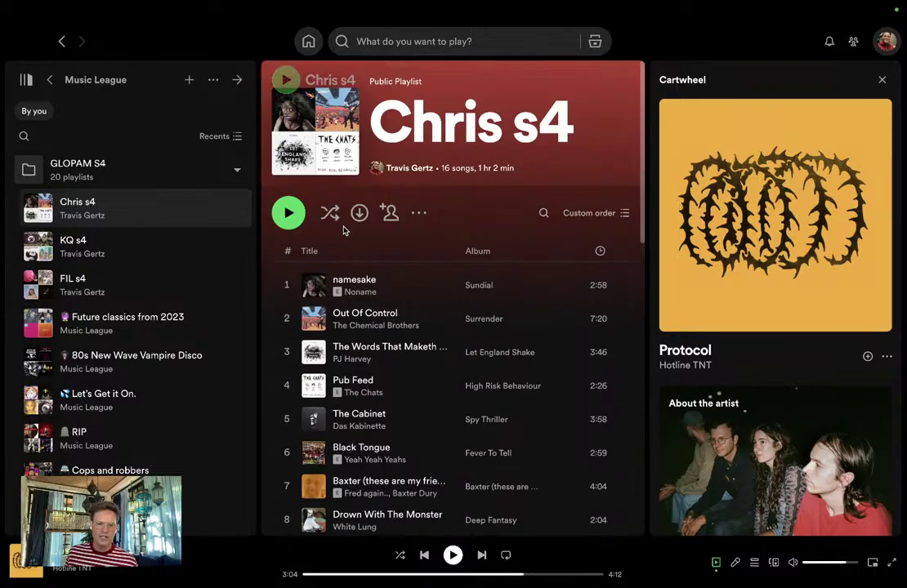
pyautogui.scroll(-2, 387, 194)
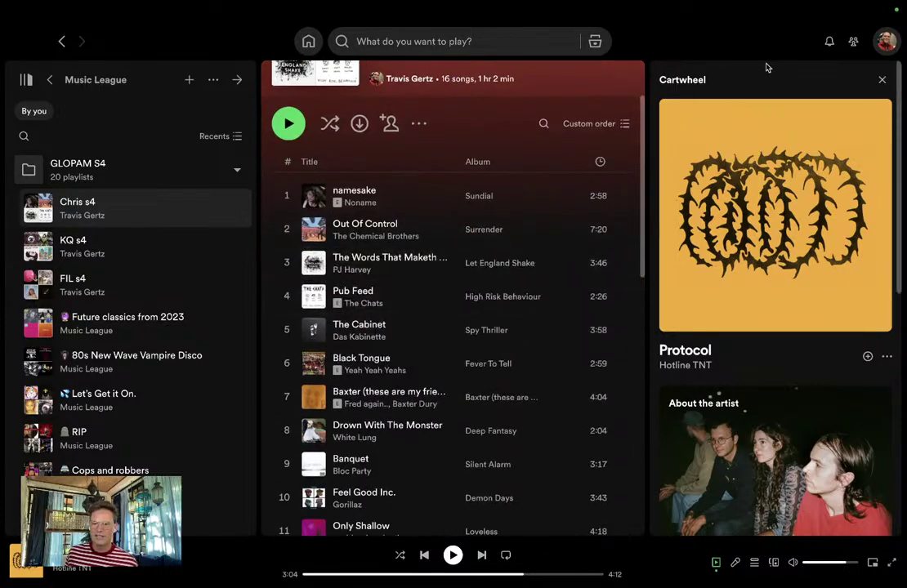
pyautogui.click(880, 80)
pyautogui.scroll(-2, 380, 268)
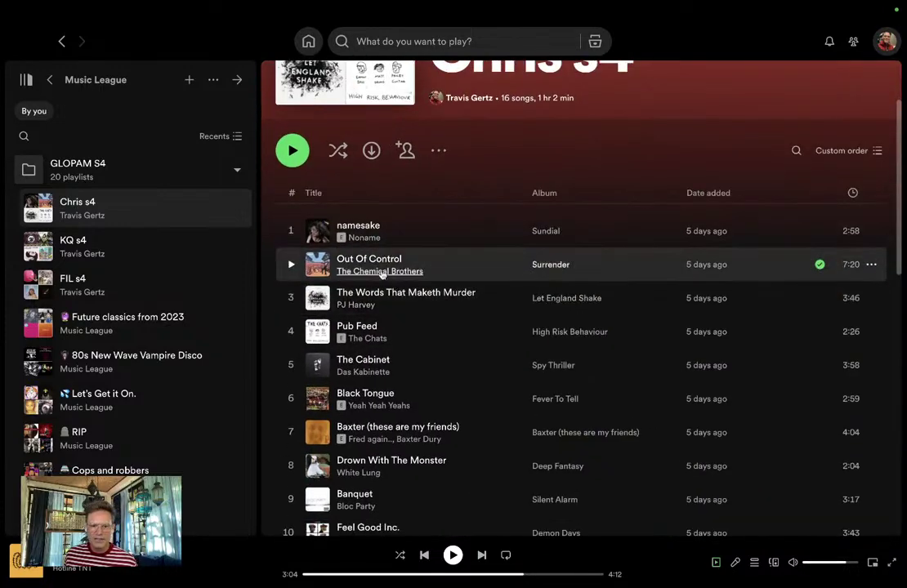
pyautogui.scroll(-5, 380, 268)
pyautogui.scroll(5, 372, 292)
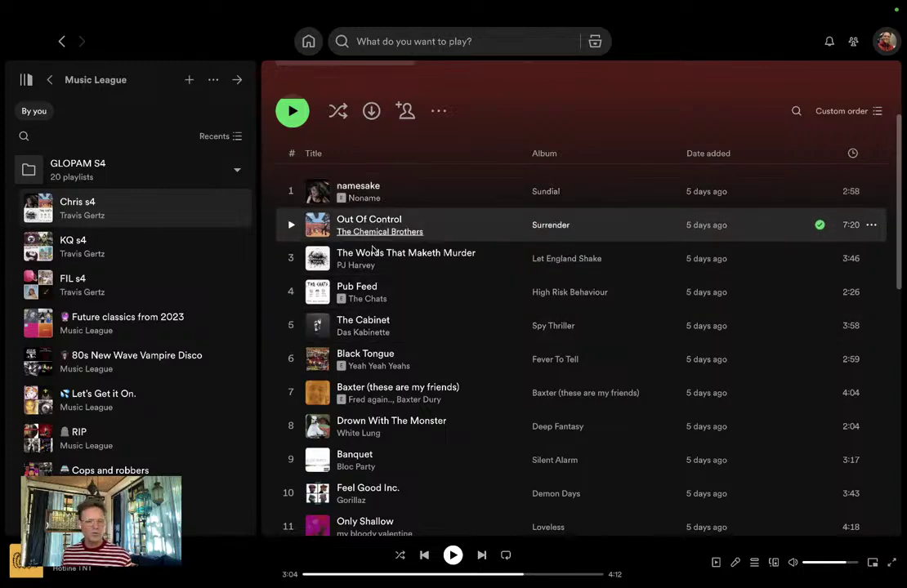
# Reopen the third-place player's season four playlist, examine its track list and dismiss the playlist reordering tip
pyautogui.click(190, 246)
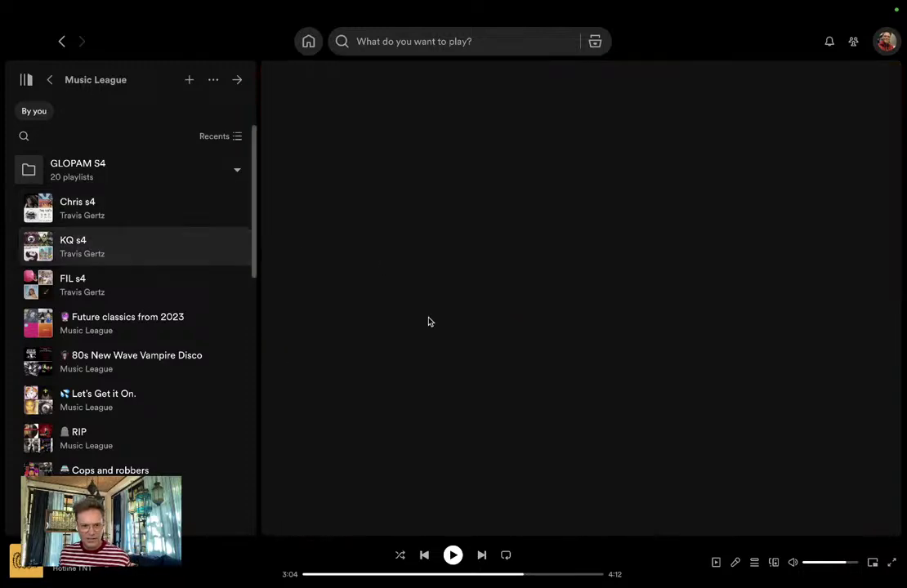
pyautogui.click(89, 202)
pyautogui.scroll(-5, 394, 347)
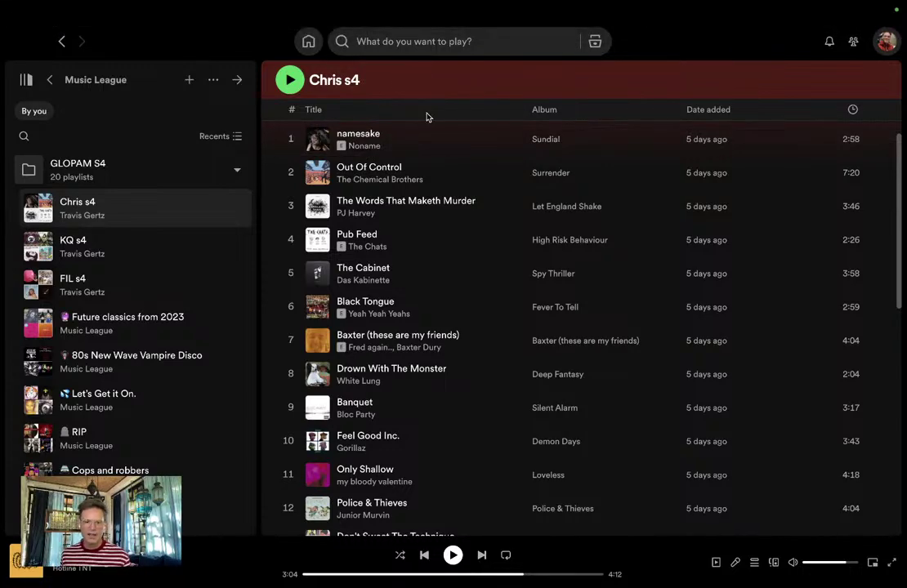
pyautogui.scroll(1, 434, 143)
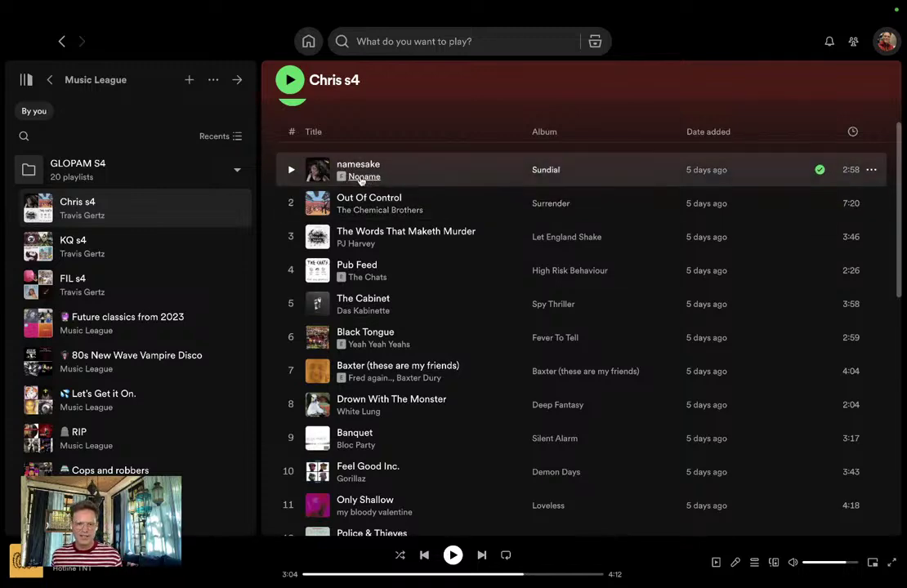
pyautogui.moveTo(360, 180); pyautogui.dragTo(318, 318)
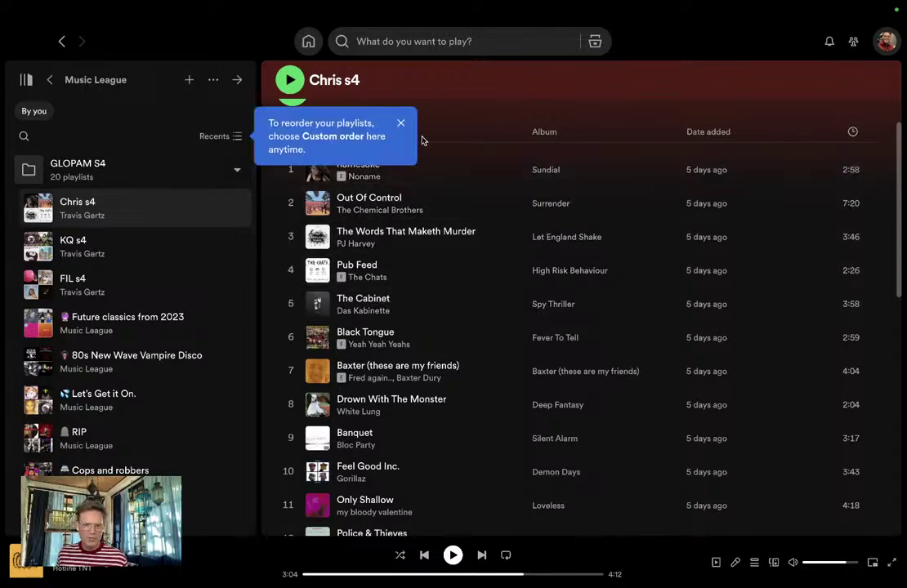
pyautogui.click(401, 124)
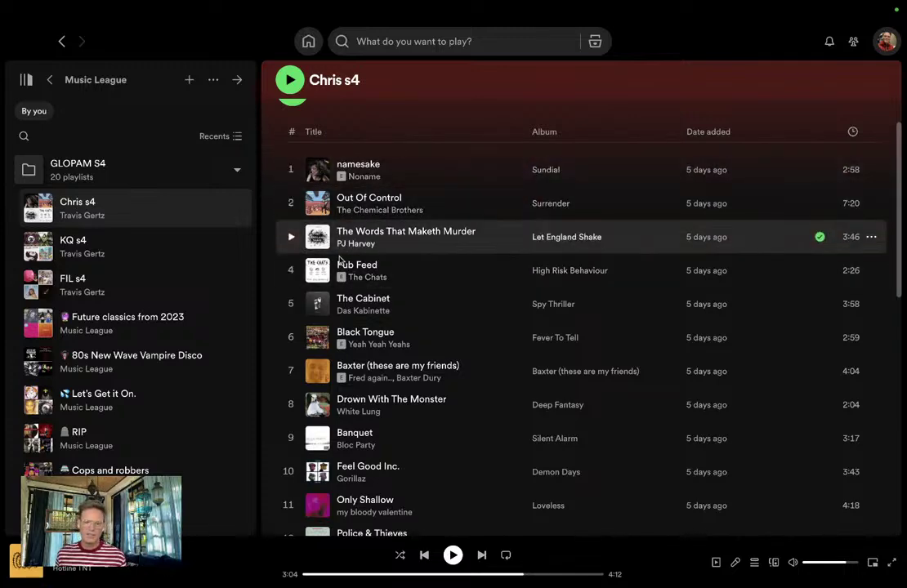
# Open the KQ s4 playlist, look through its songs and lower the playback volume
pyautogui.click(78, 245)
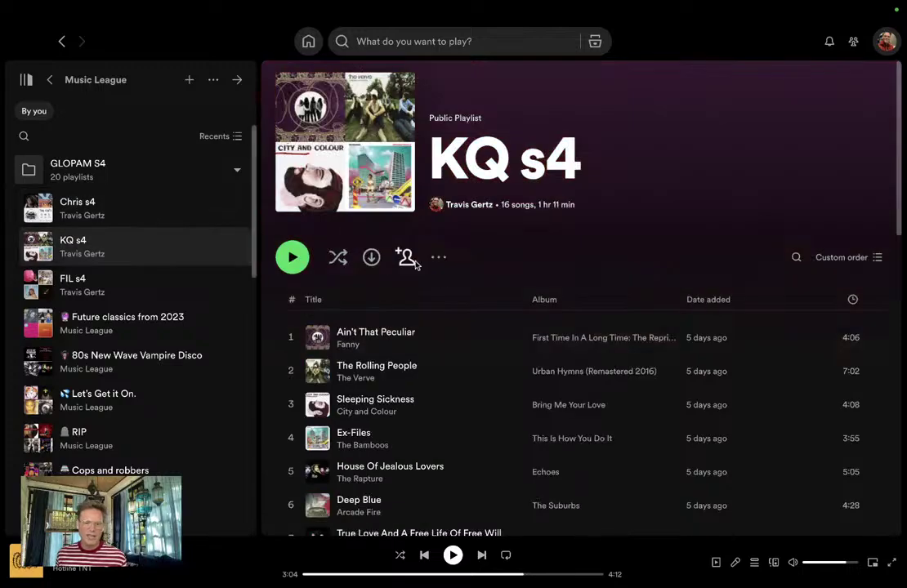
pyautogui.scroll(-3, 417, 327)
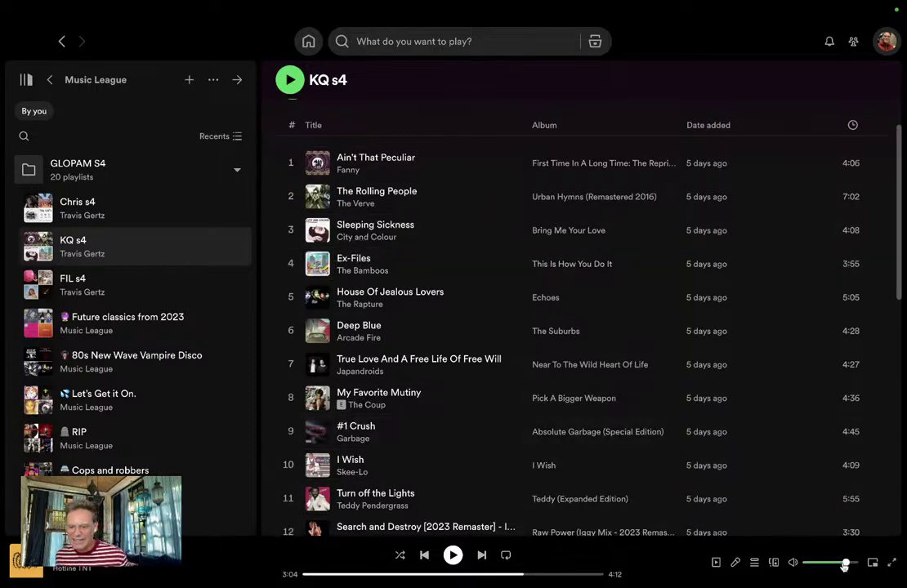
pyautogui.moveTo(842, 562); pyautogui.dragTo(815, 562)
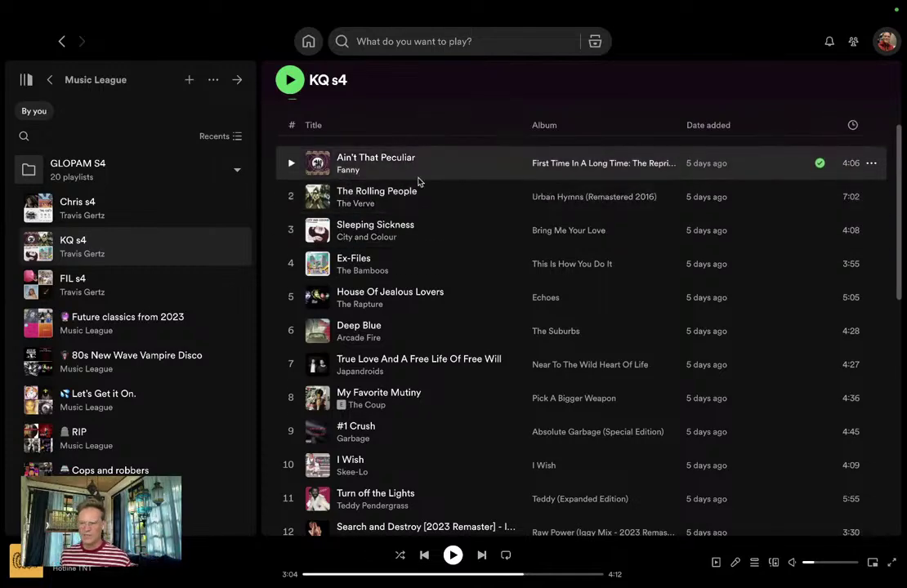
# Open the season winner's s4 playlist from the GLOPAM S4 folder and look through its songs
pyautogui.click(164, 271)
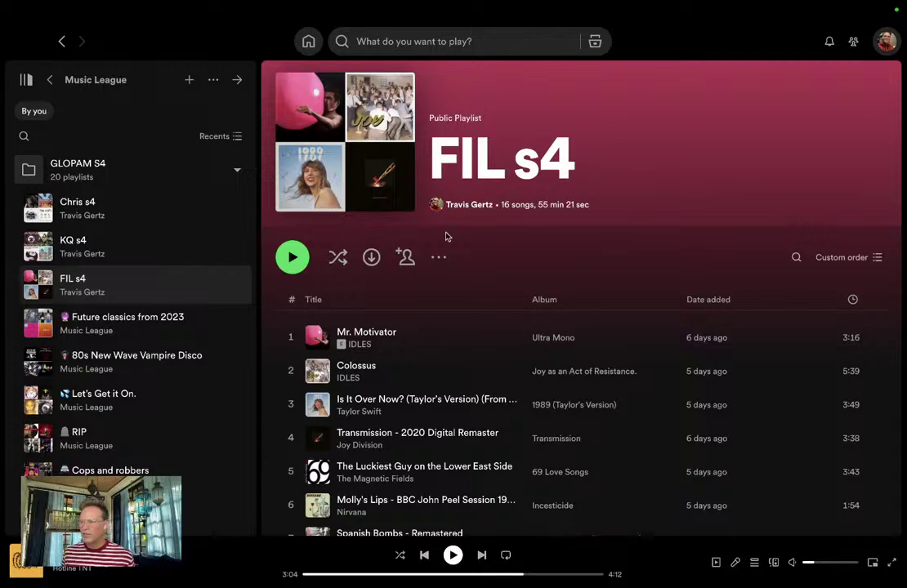
pyautogui.scroll(-1, 436, 322)
pyautogui.scroll(-3, 436, 322)
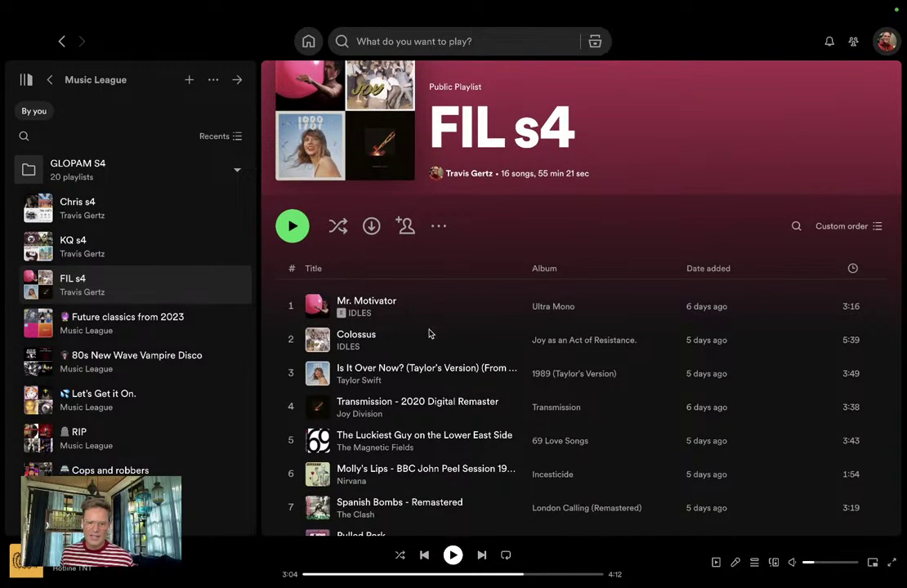
pyautogui.scroll(-1, 393, 262)
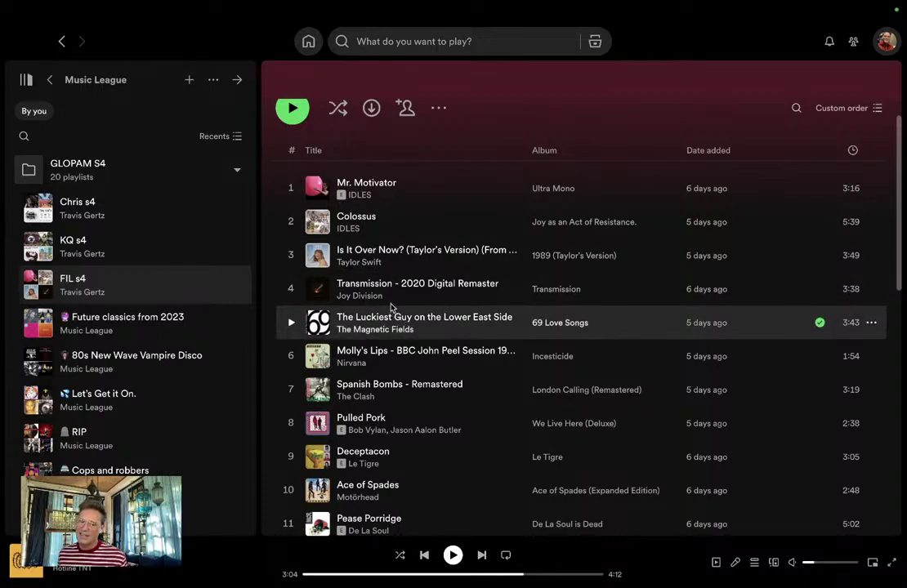
# Return to Music League and open the results of round 3, Future classics from 2023, from the season's completed rounds
pyautogui.hotkey('ctrl', 'Left')
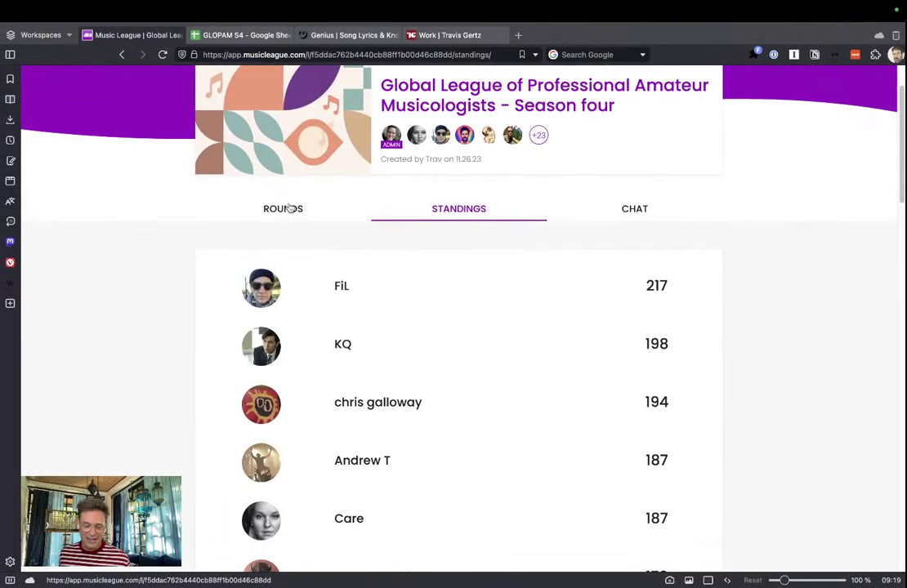
pyautogui.click(288, 210)
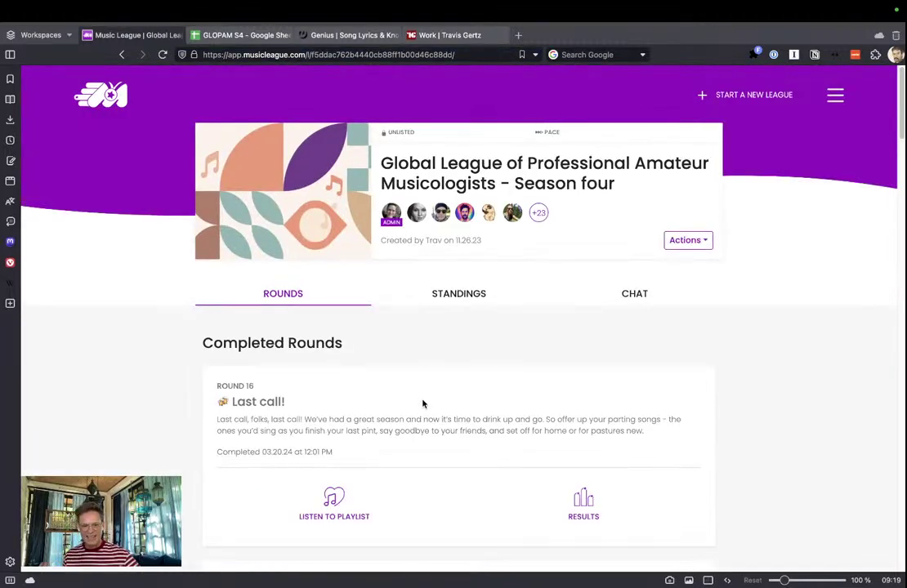
pyautogui.scroll(-13, 366, 390)
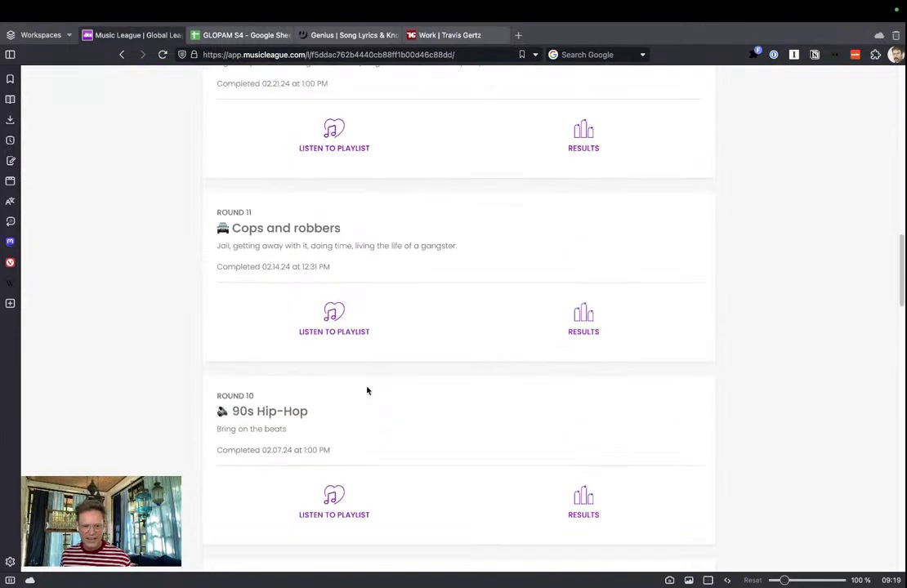
pyautogui.scroll(-10, 367, 391)
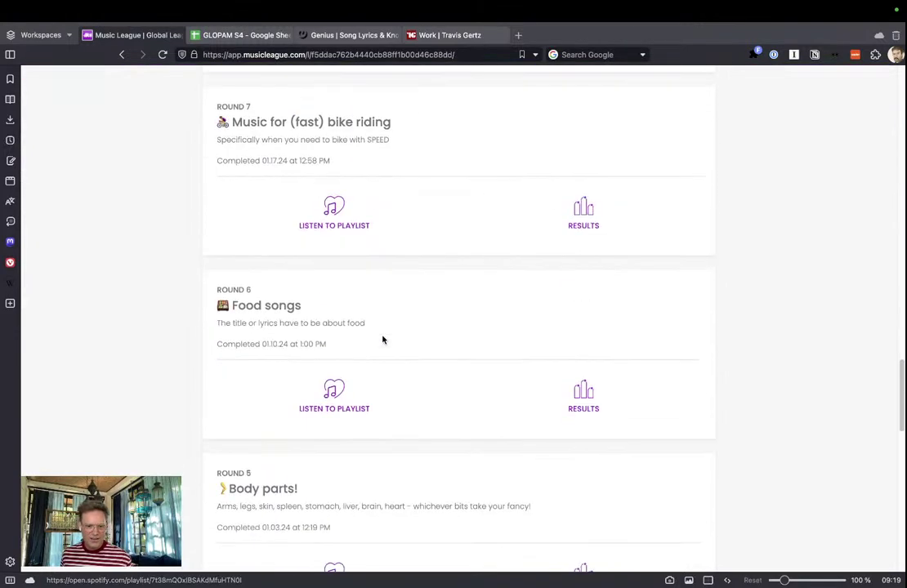
pyautogui.scroll(-8, 381, 346)
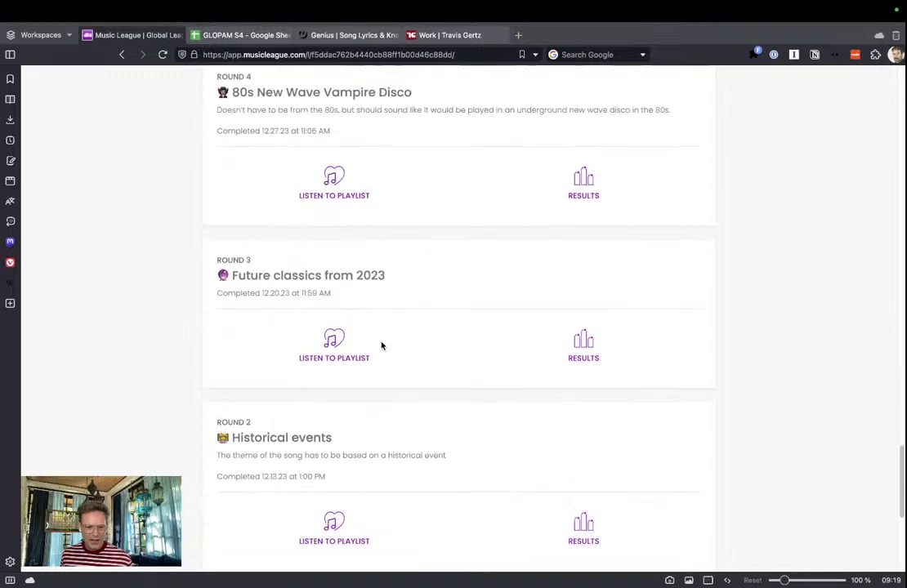
pyautogui.scroll(-2, 380, 345)
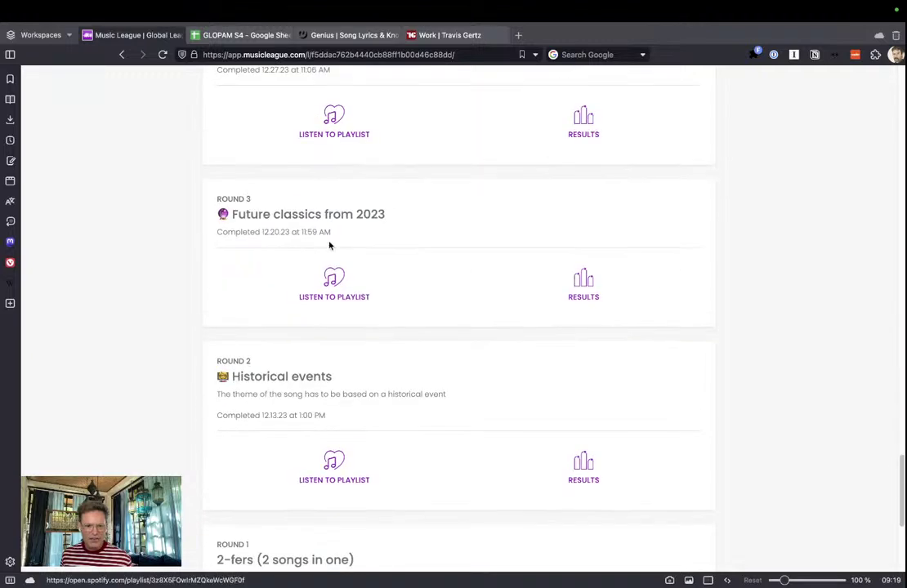
pyautogui.click(580, 280)
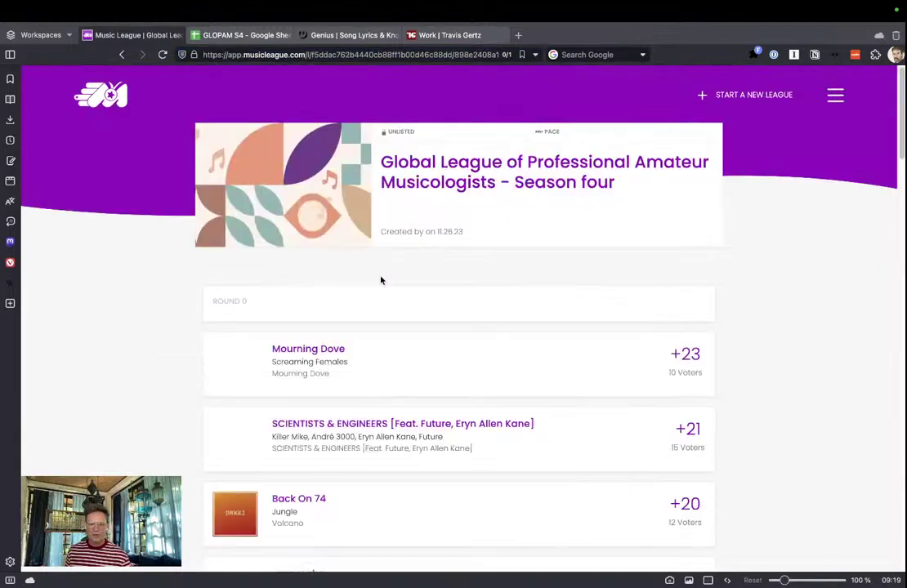
# Look through the round 3 songs with their votes and comments, down to the lowest-ranked submission
pyautogui.scroll(-5, 384, 286)
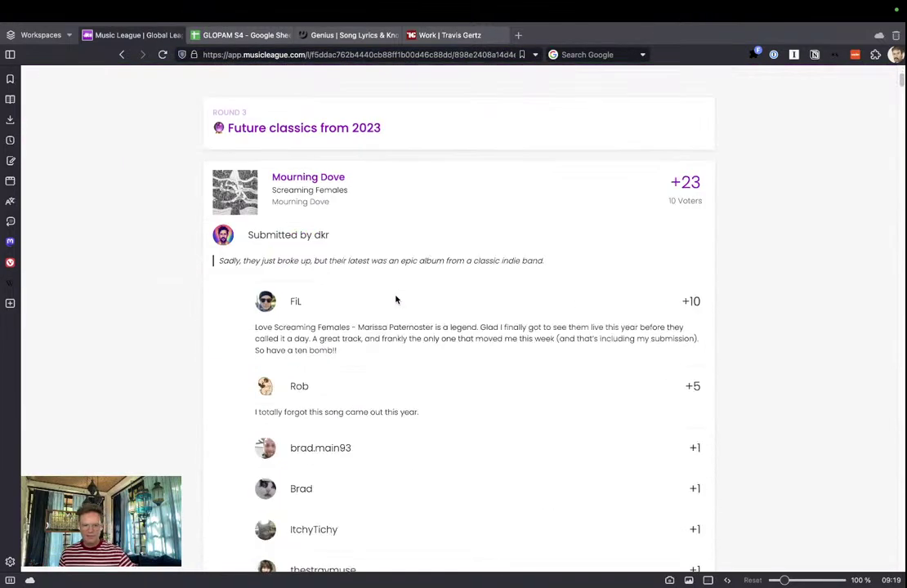
pyautogui.scroll(-1, 396, 300)
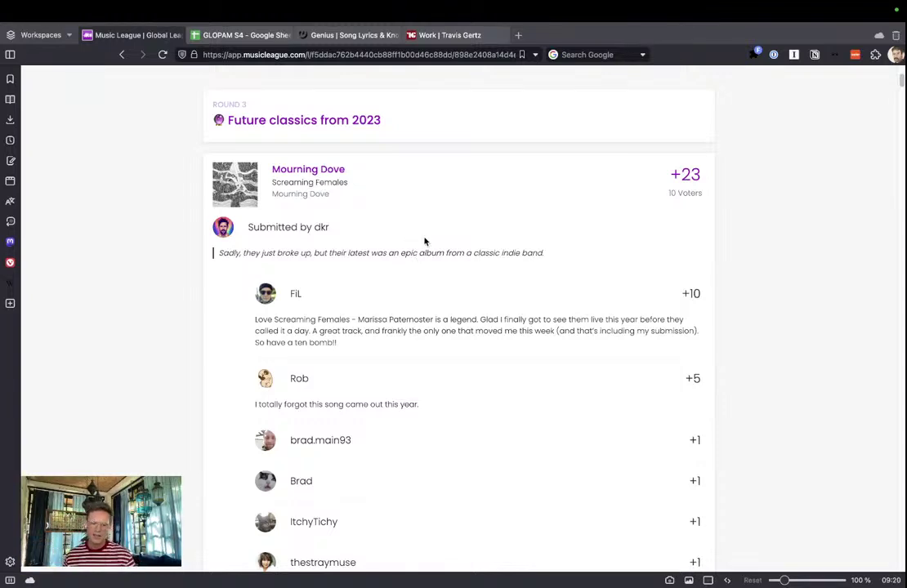
pyautogui.scroll(-10, 478, 315)
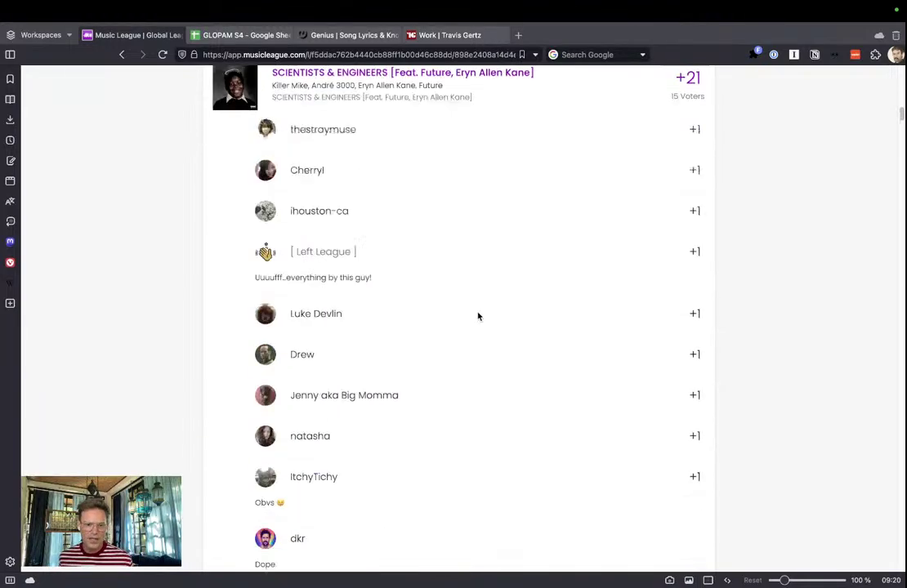
pyautogui.scroll(-20, 479, 310)
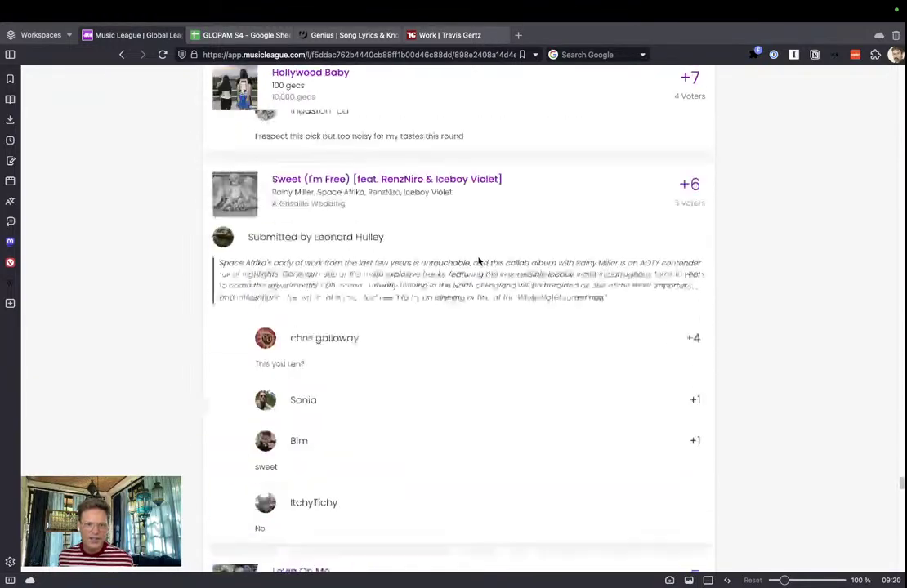
pyautogui.scroll(-15, 479, 260)
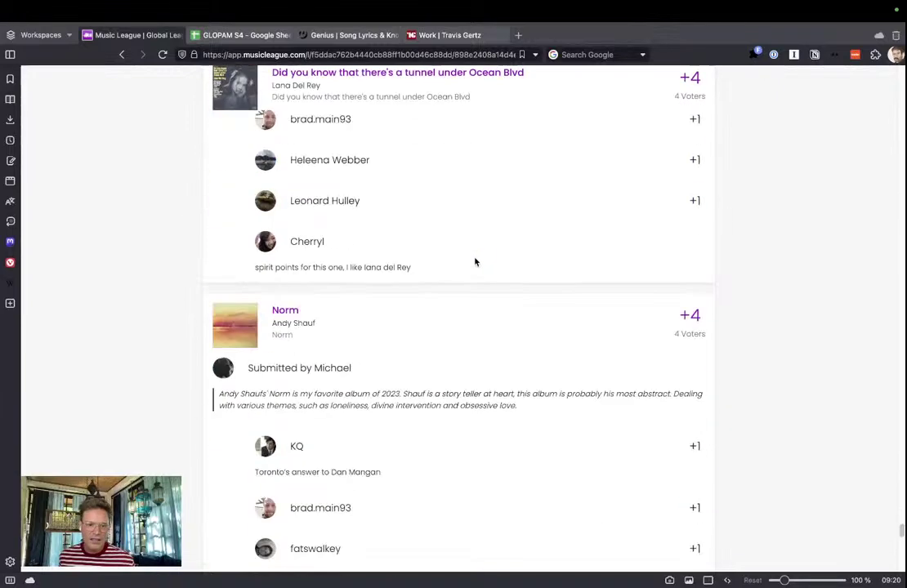
pyautogui.scroll(-10, 475, 261)
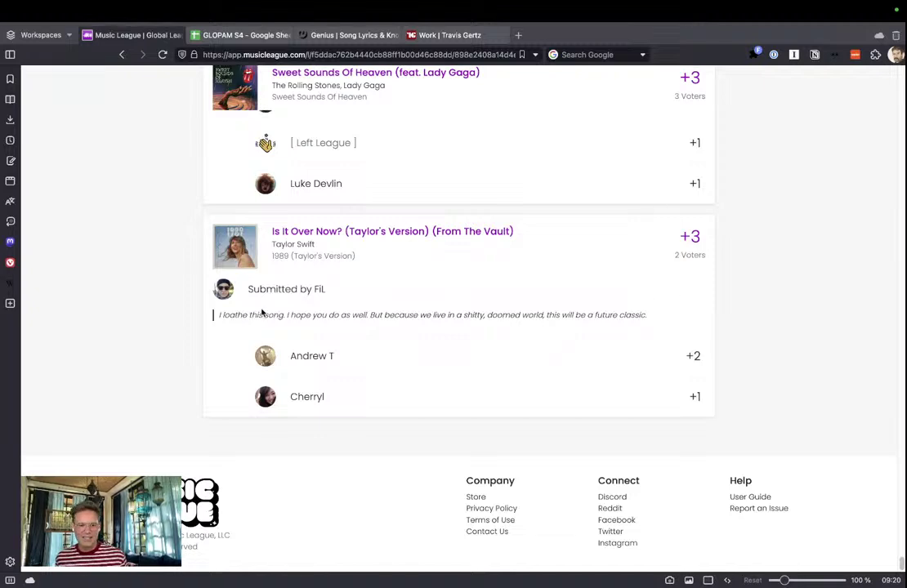
# Highlight the submitter's comment and the song details on Is It Over Now? (Taylor's Version), clearing each selection
pyautogui.moveTo(218, 316); pyautogui.dragTo(547, 315)
pyautogui.moveTo(611, 312); pyautogui.dragTo(170, 313)
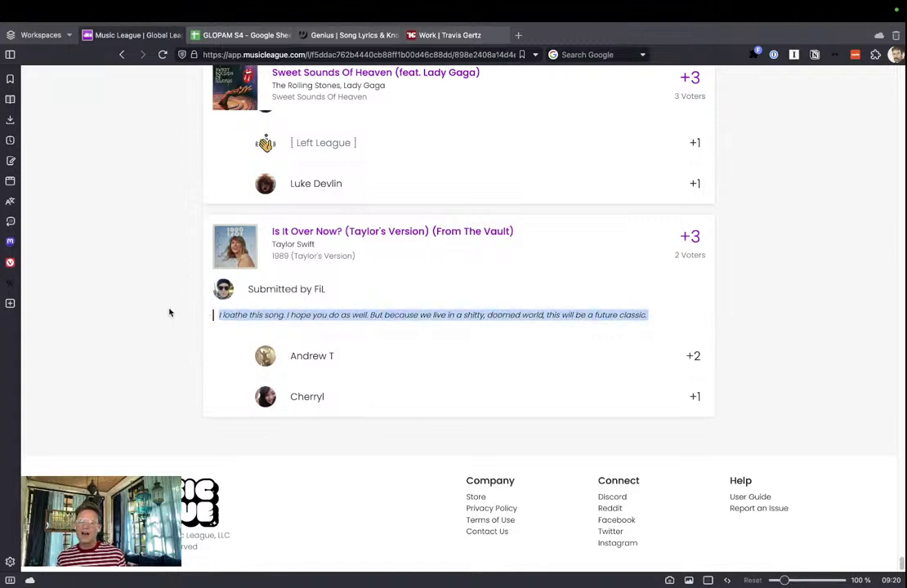
pyautogui.click(155, 314)
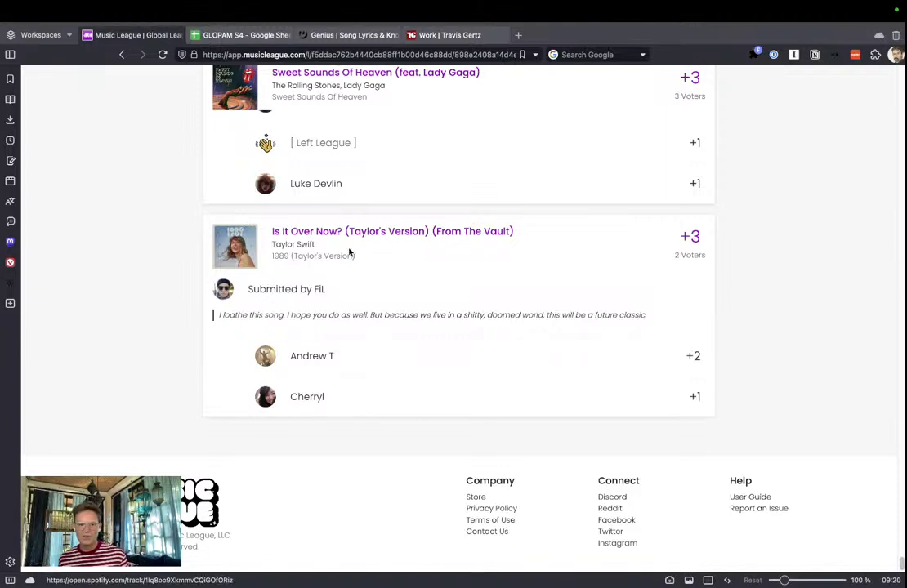
pyautogui.moveTo(350, 254); pyautogui.dragTo(188, 249)
pyautogui.click(151, 256)
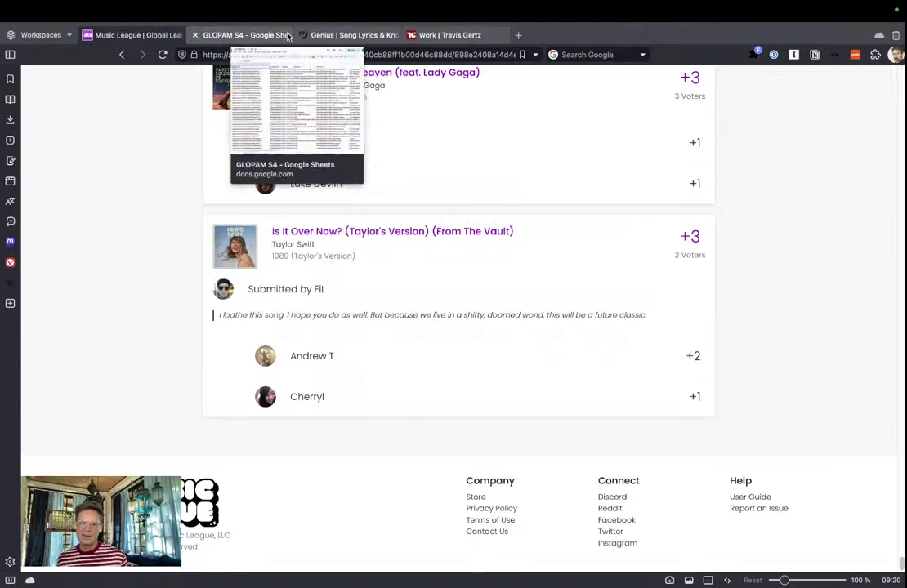
# Switch to the GLOPAM S4 spreadsheet and return to the round 3 results in Music League
pyautogui.click(245, 35)
pyautogui.click(155, 36)
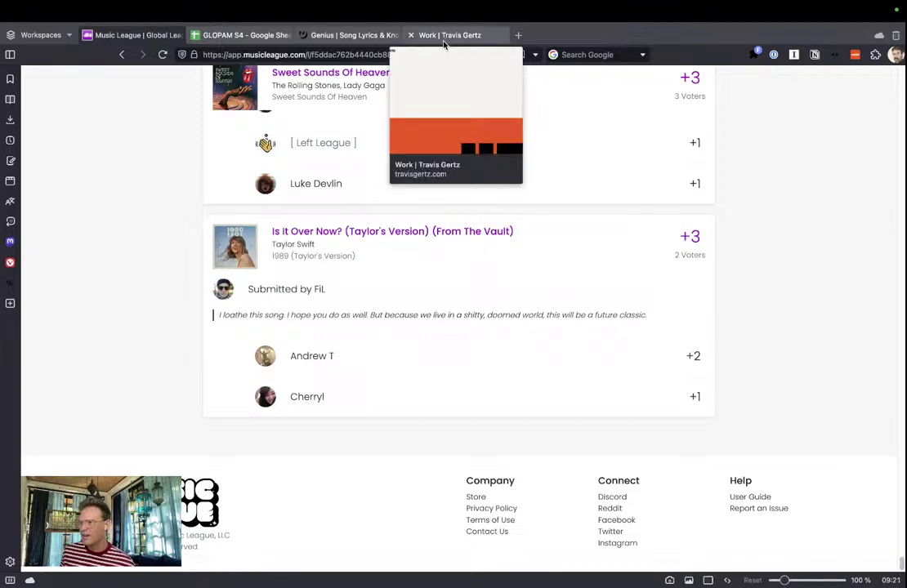
pyautogui.moveTo(445, 16)
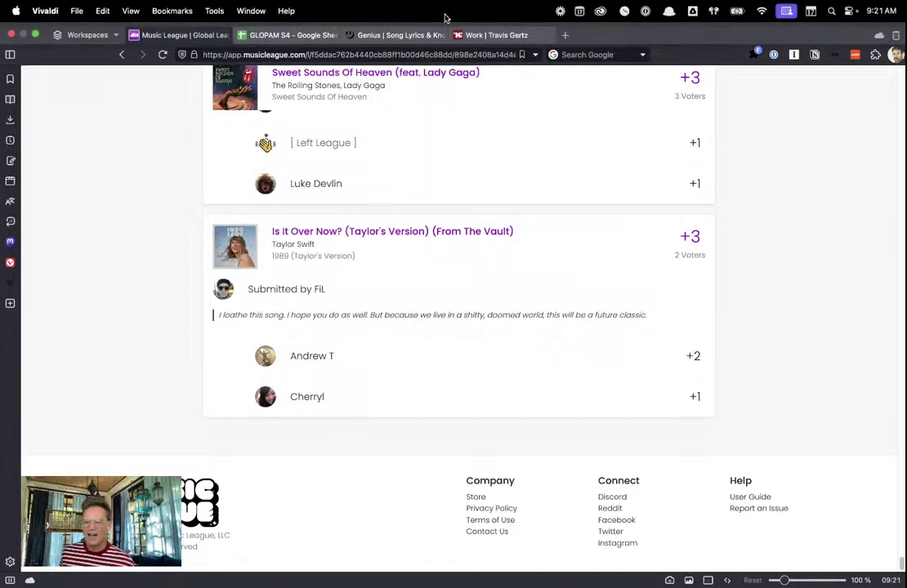
# View the designer's Work portfolio page and the Genius page, and return to the round 3 results in Music League
pyautogui.click(484, 36)
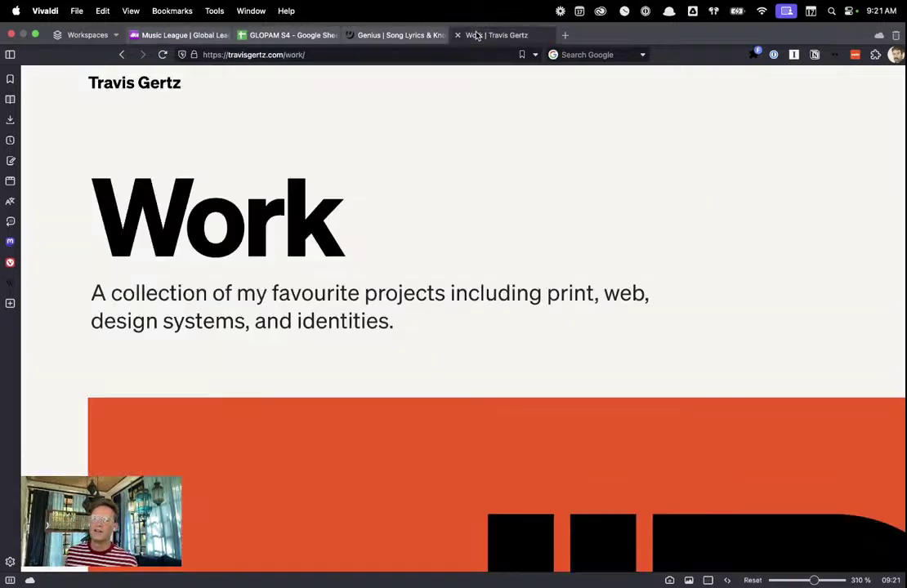
pyautogui.click(379, 33)
pyautogui.click(163, 35)
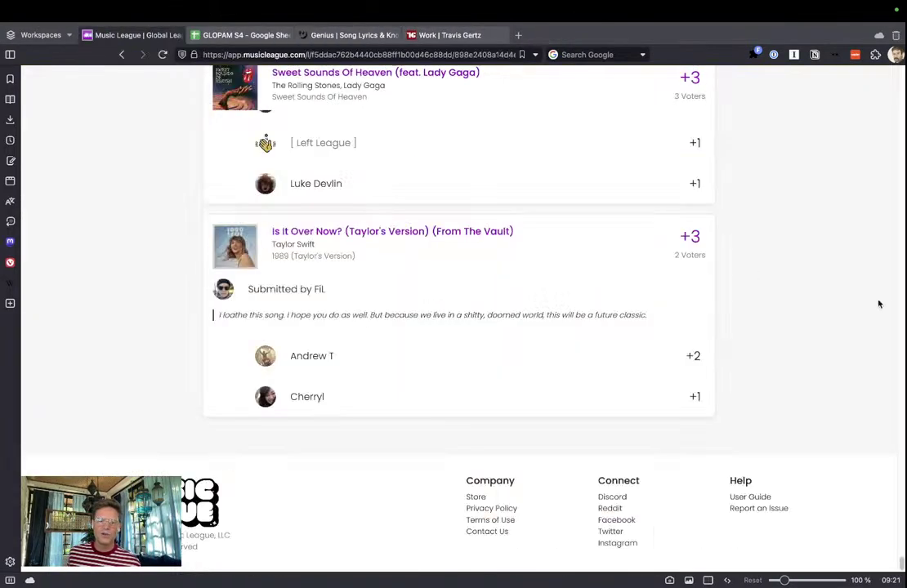
# Switch to Spotify and open the KQ s4 playlist from the GLOPAM S4 folder
pyautogui.hotkey('ctrl', 'Right')
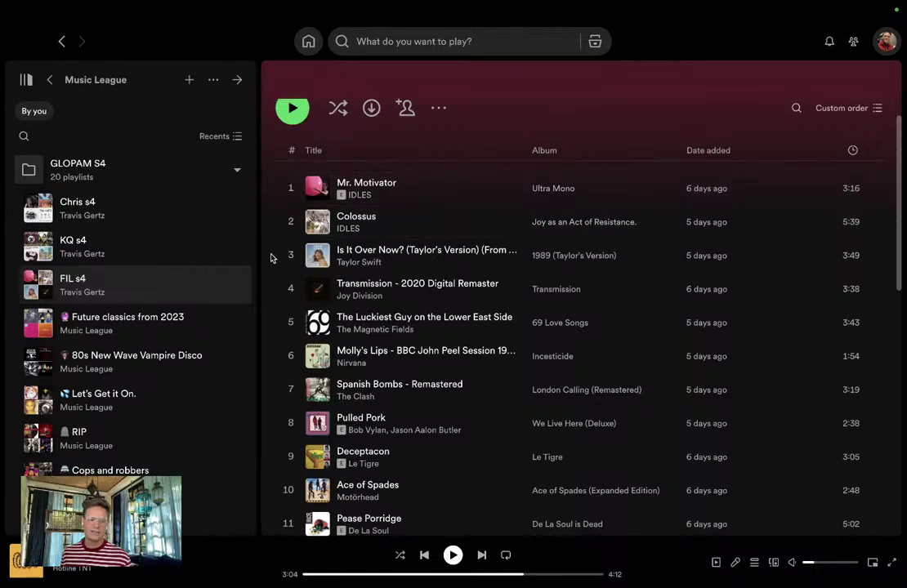
pyautogui.click(149, 258)
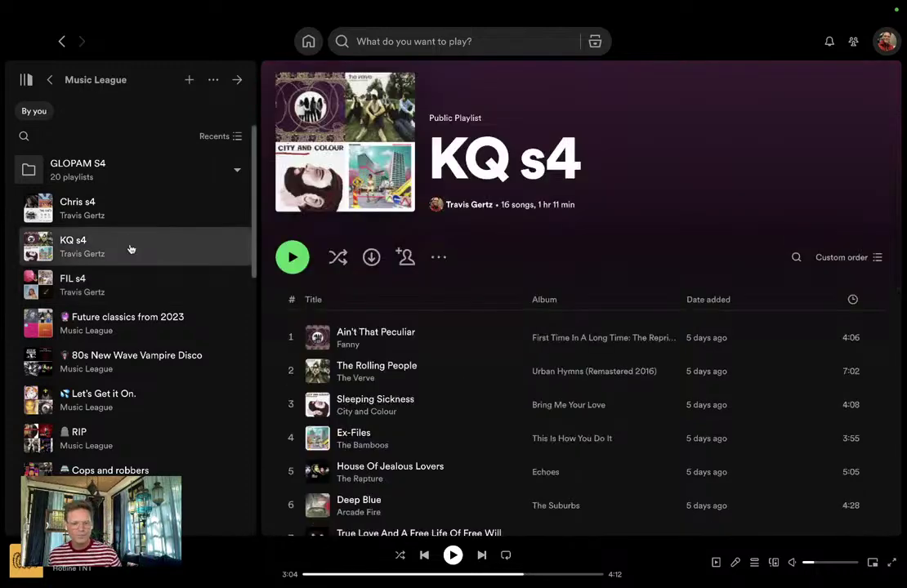
pyautogui.scroll(-1, 407, 377)
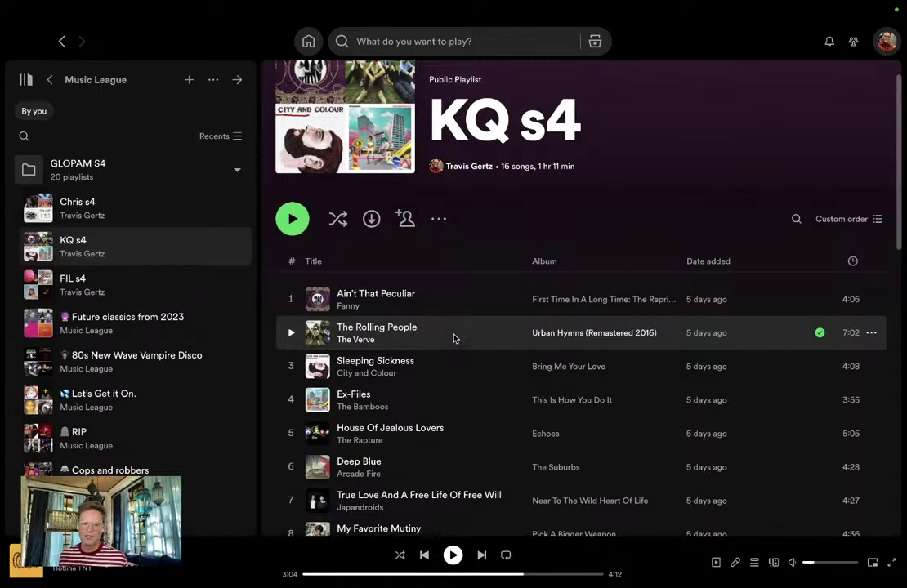
# Return to the season page in Music League and browse the completed rounds down to round 9, RIP
pyautogui.hotkey('ctrl', 'Left')
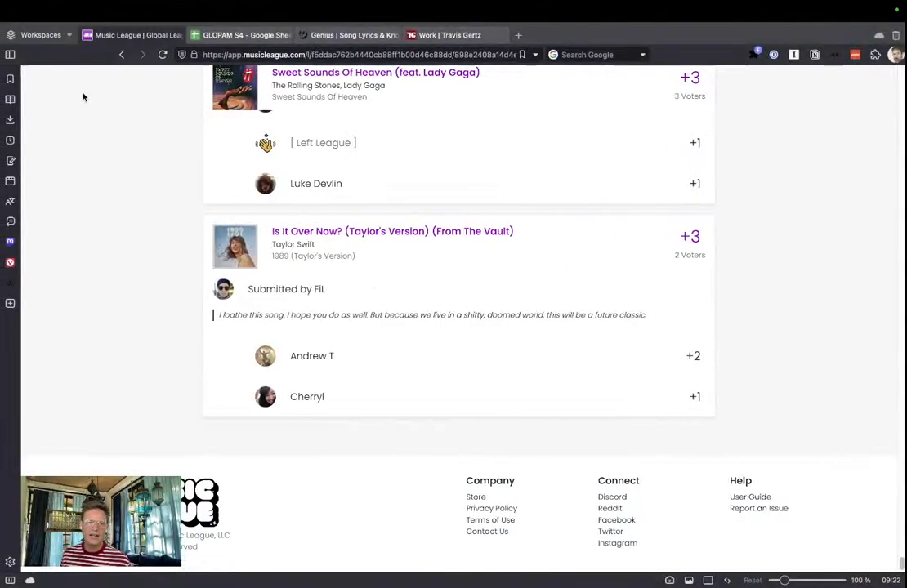
pyautogui.click(121, 55)
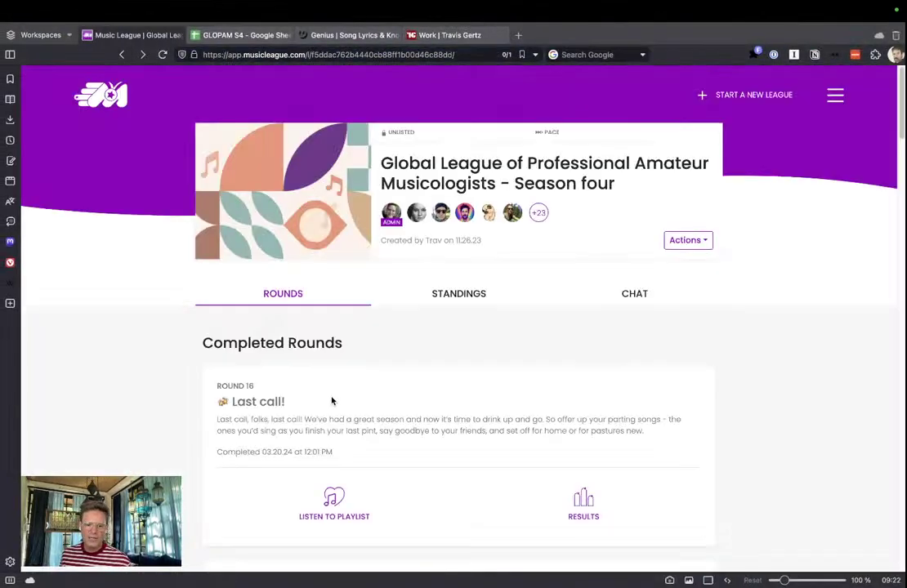
pyautogui.scroll(-3, 332, 401)
pyautogui.scroll(-15, 331, 400)
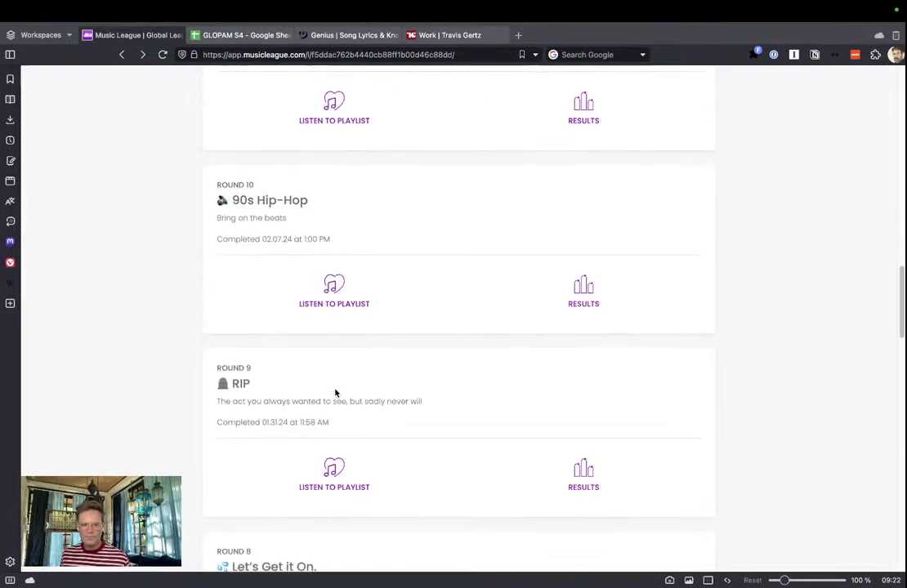
pyautogui.scroll(-2, 518, 410)
# Play Ain't That Peculiar from the KQ s4 playlist in Spotify at a raised volume, pause it and select The Rolling People
pyautogui.hotkey('ctrl', 'Right')
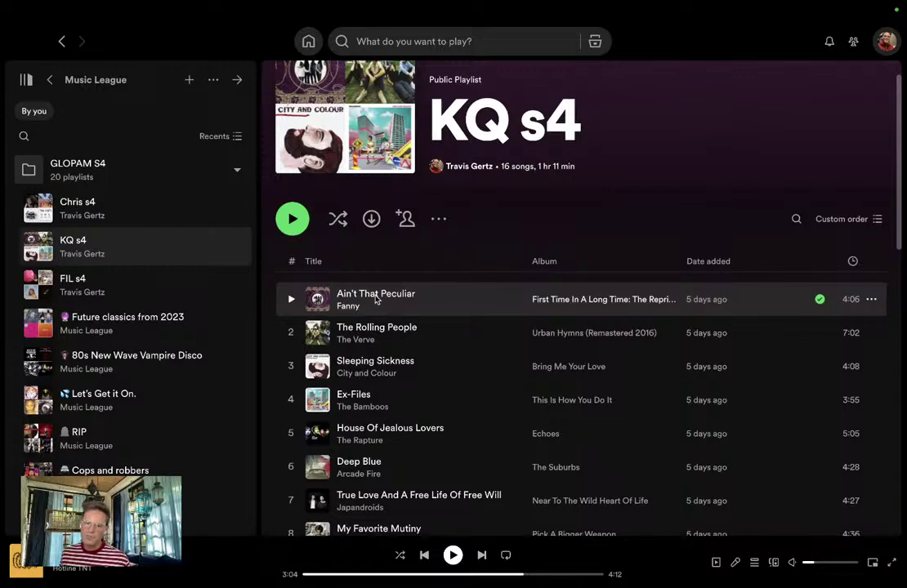
pyautogui.click(291, 299)
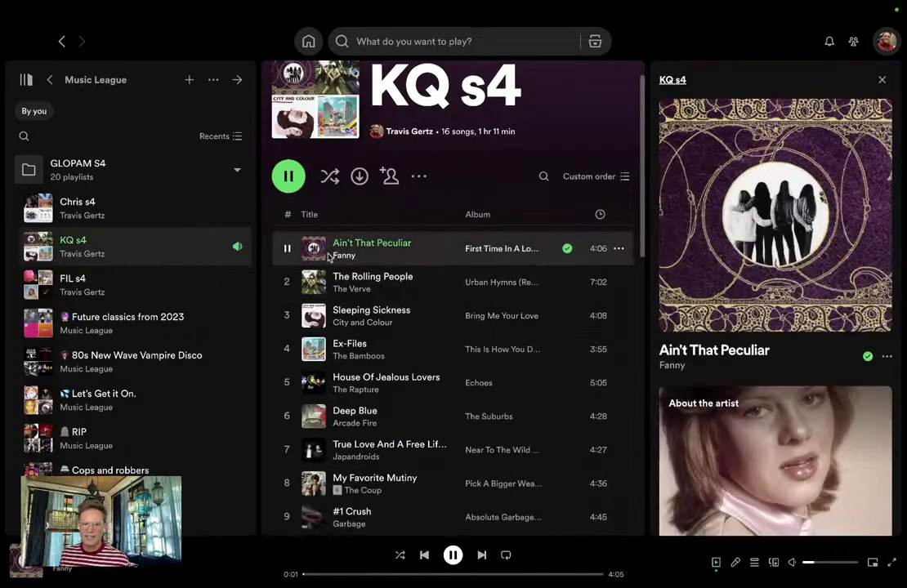
pyautogui.moveTo(816, 563); pyautogui.dragTo(827, 564)
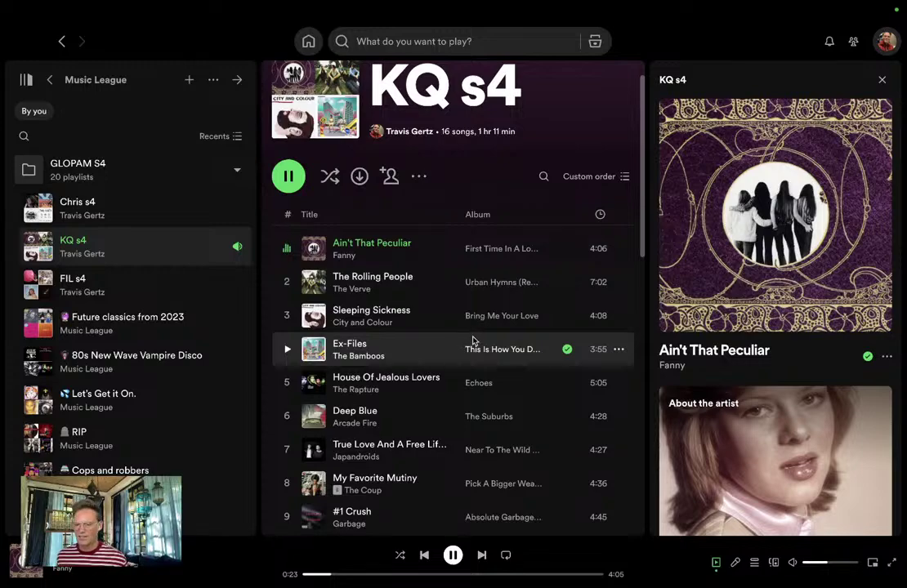
pyautogui.click(452, 555)
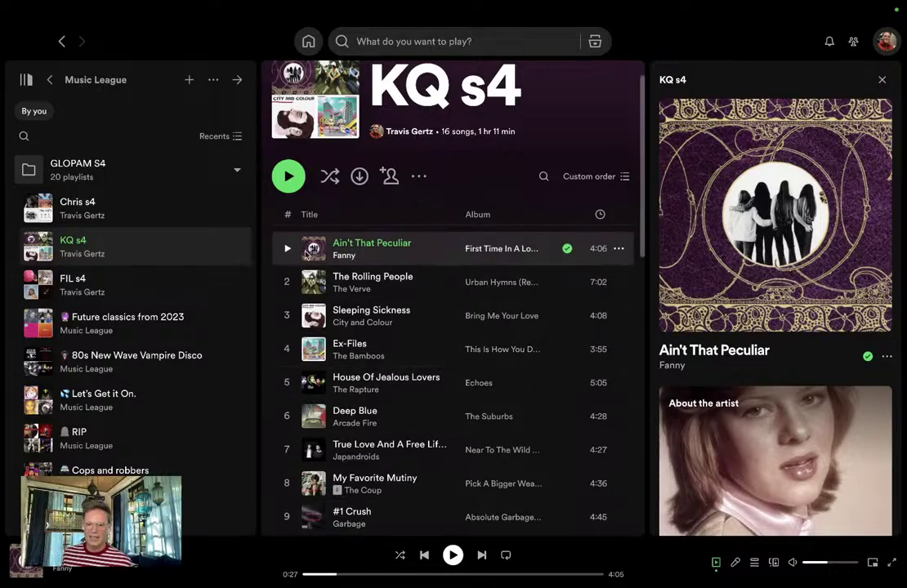
pyautogui.click(382, 279)
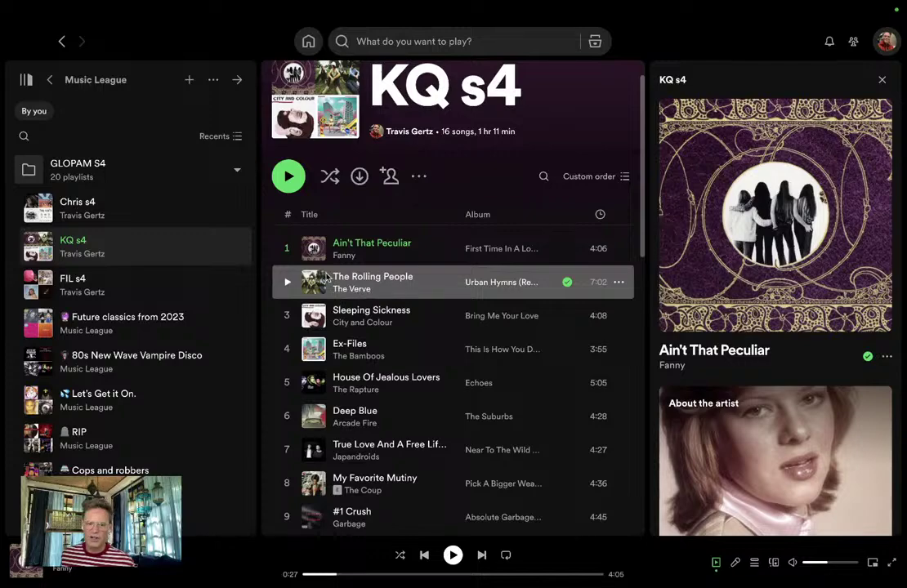
# Switch back to Music League and open the results of round 9, RIP
pyautogui.press('super+Tab')
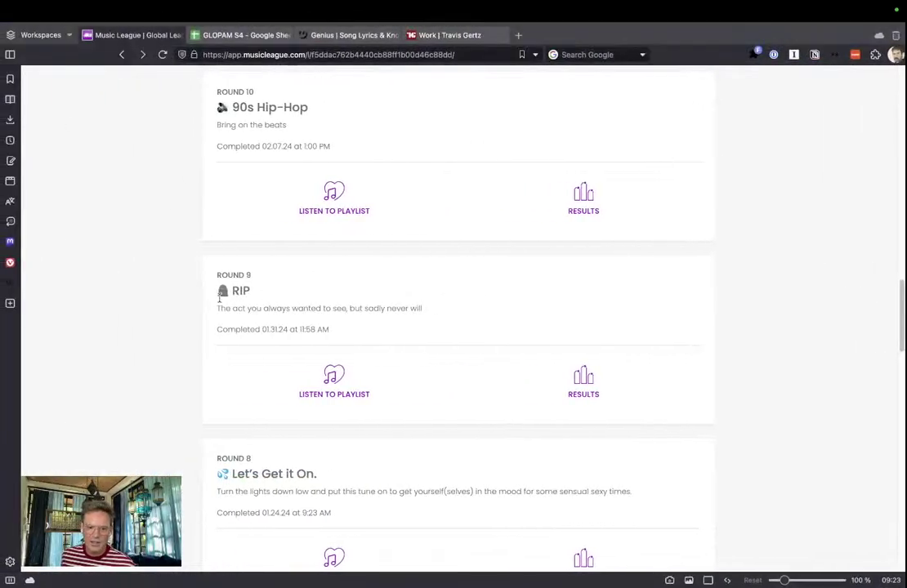
pyautogui.click(558, 394)
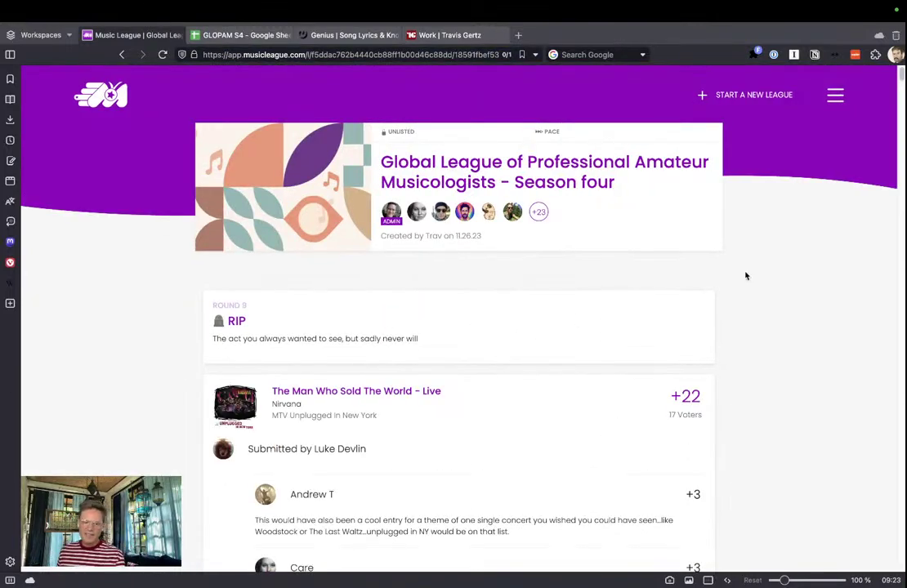
pyautogui.scroll(-1, 743, 279)
pyautogui.scroll(-1, 744, 278)
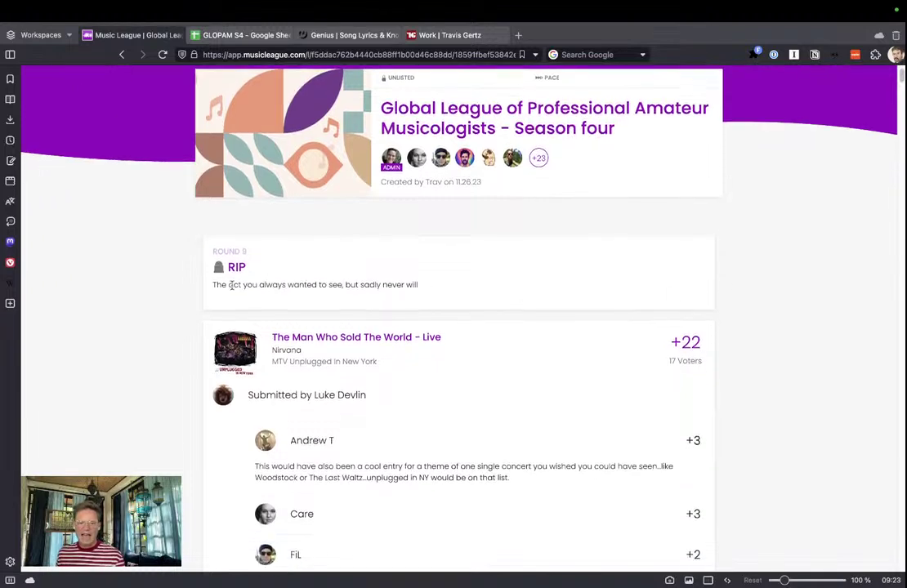
# Highlight the RIP round description and the artist of The Man Who Sold The World - Live, clearing each selection
pyautogui.moveTo(231, 285); pyautogui.dragTo(344, 285)
pyautogui.moveTo(440, 285); pyautogui.dragTo(163, 287)
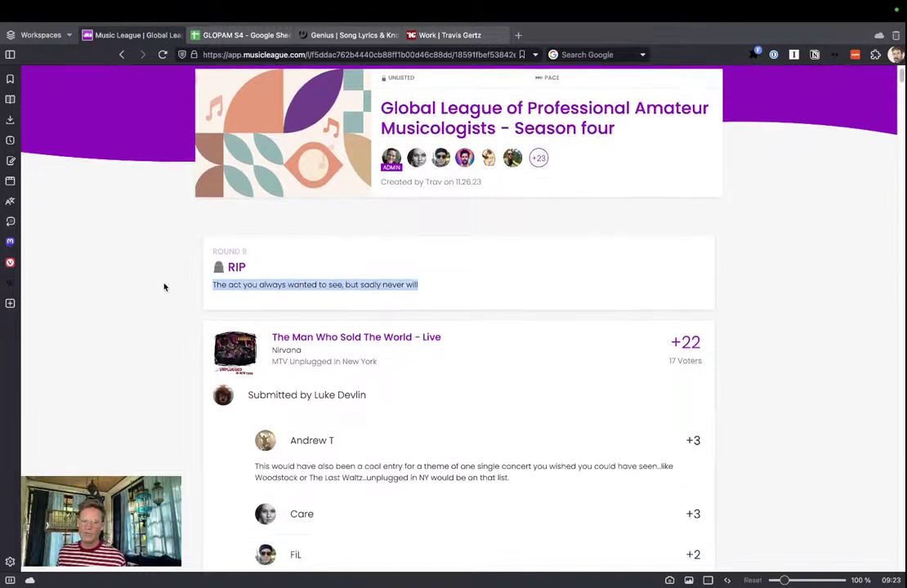
pyautogui.click(163, 287)
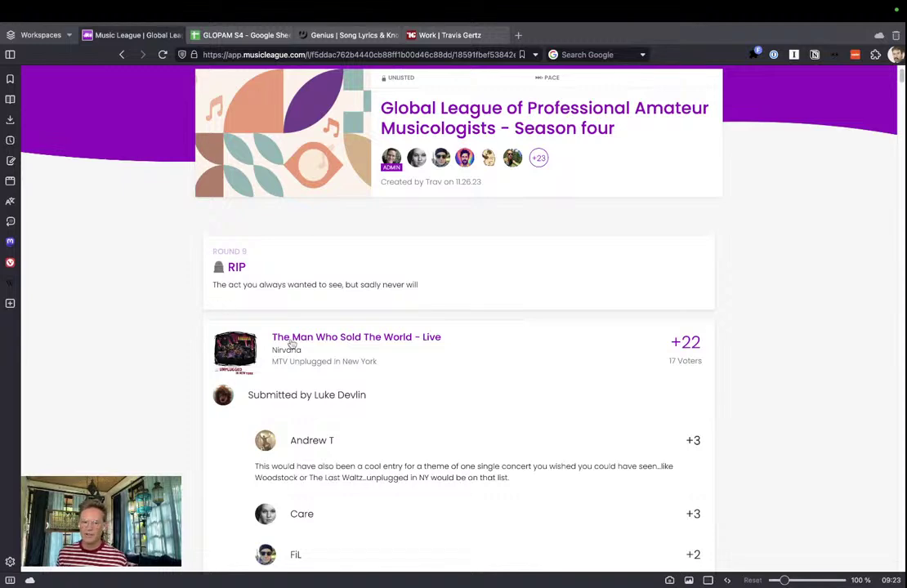
pyautogui.scroll(-1, 398, 399)
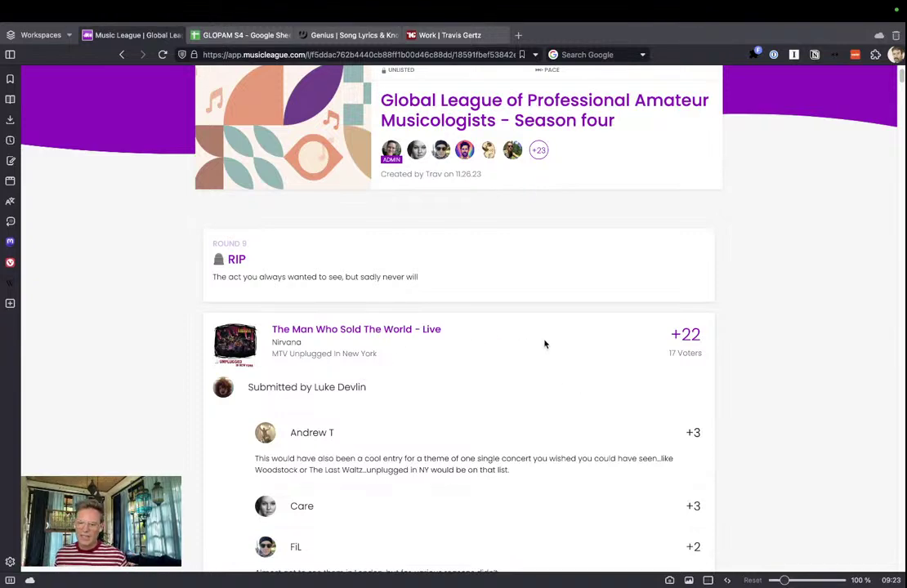
pyautogui.scroll(-1, 545, 344)
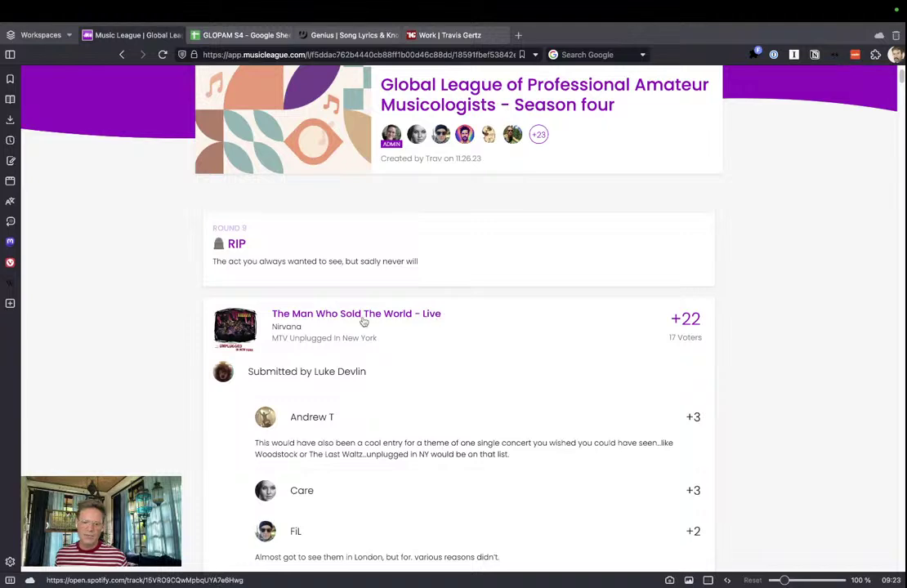
pyautogui.moveTo(302, 327); pyautogui.dragTo(273, 326)
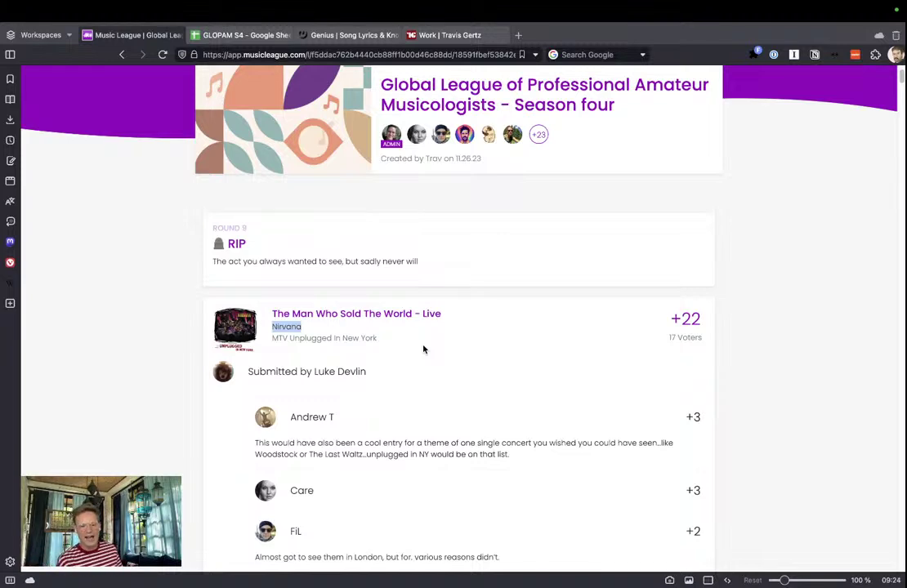
pyautogui.click(396, 331)
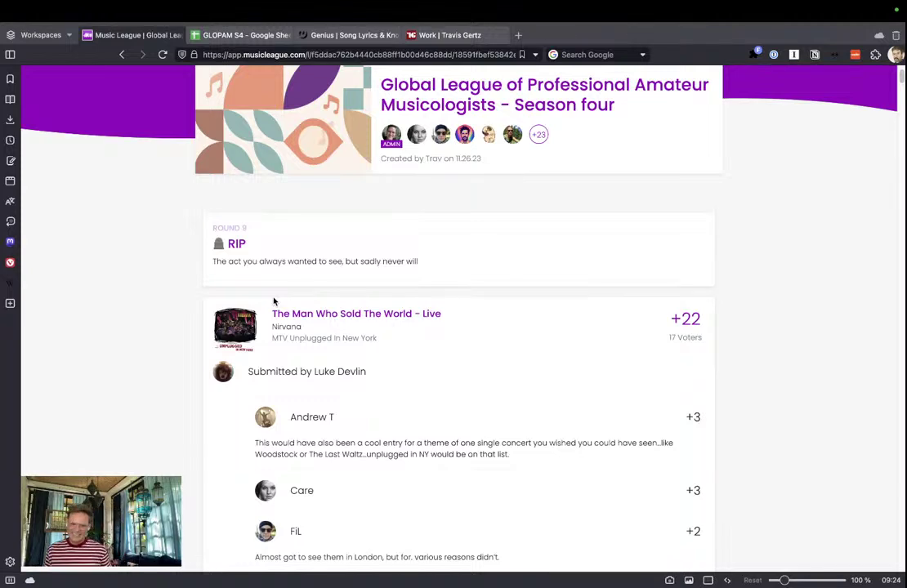
# Look through the votes on the top two RIP songs and highlight the submitter's comment on Transmission - 2020 Digital Remaster, clearing the selection
pyautogui.scroll(-2, 453, 342)
pyautogui.scroll(-3, 461, 341)
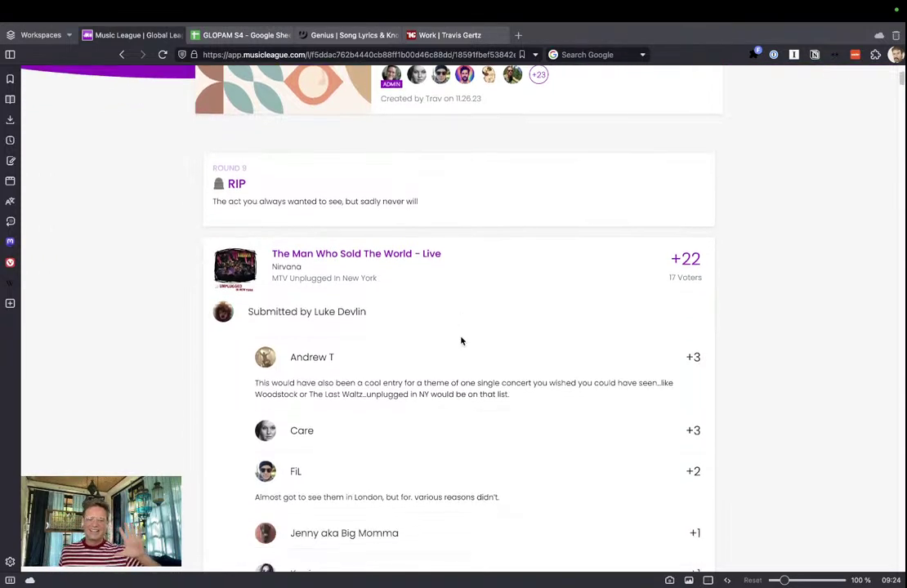
pyautogui.scroll(-3, 473, 321)
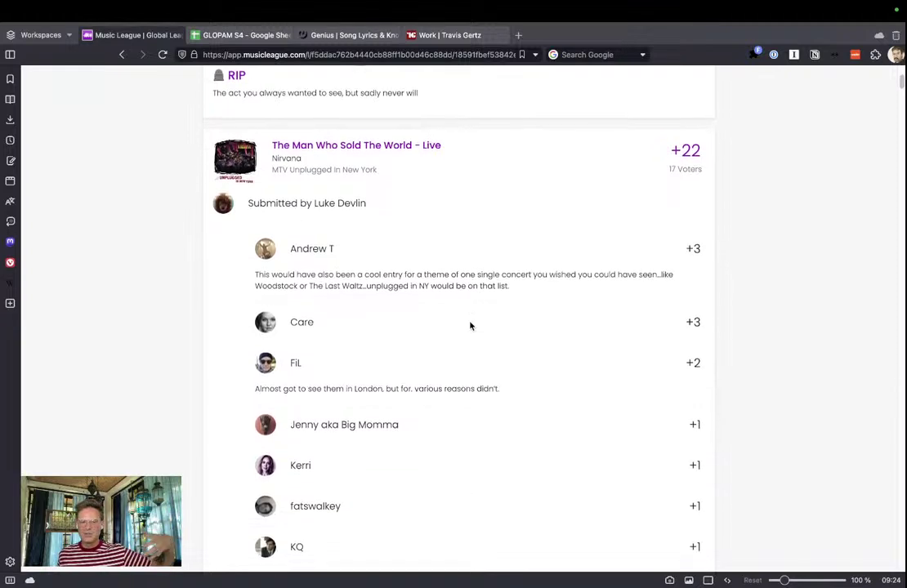
pyautogui.scroll(-15, 471, 326)
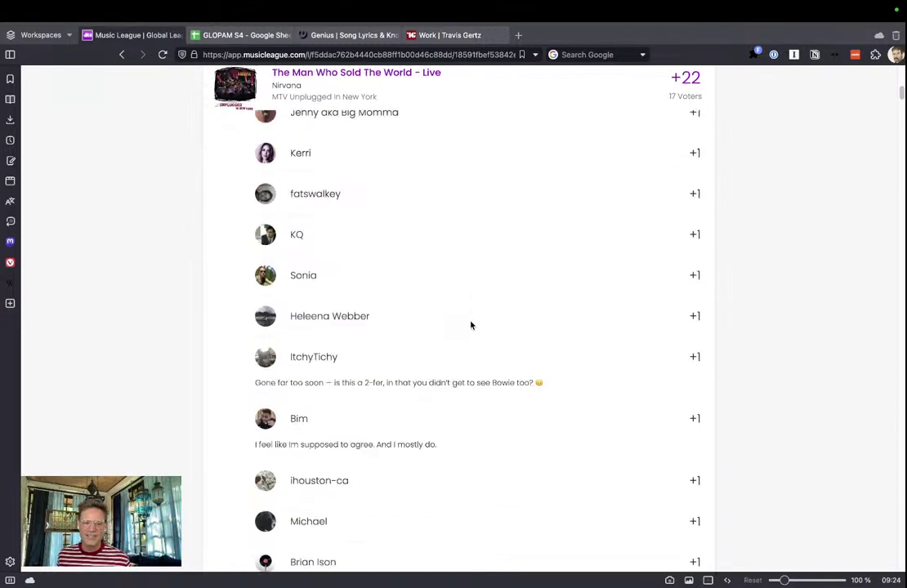
pyautogui.scroll(-5, 471, 325)
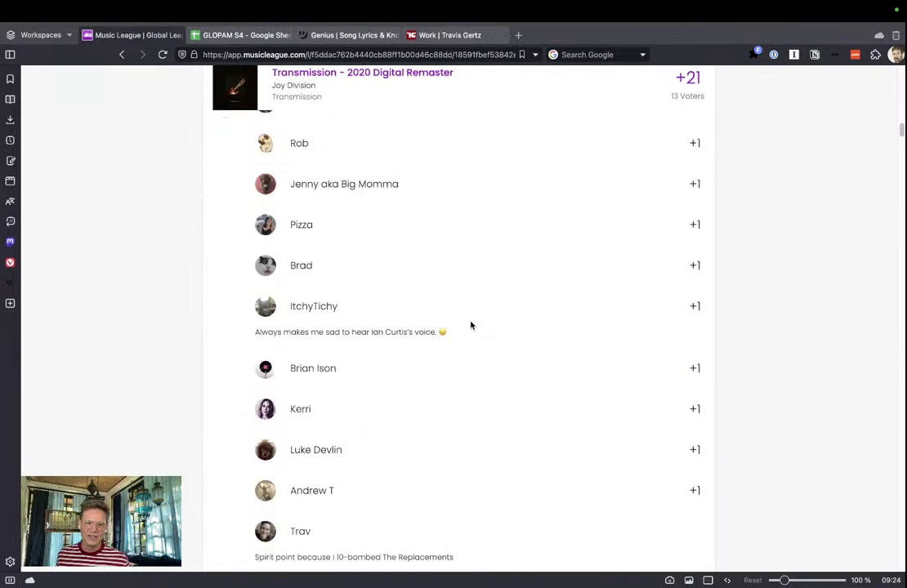
pyautogui.scroll(5, 472, 323)
pyautogui.scroll(5, 472, 319)
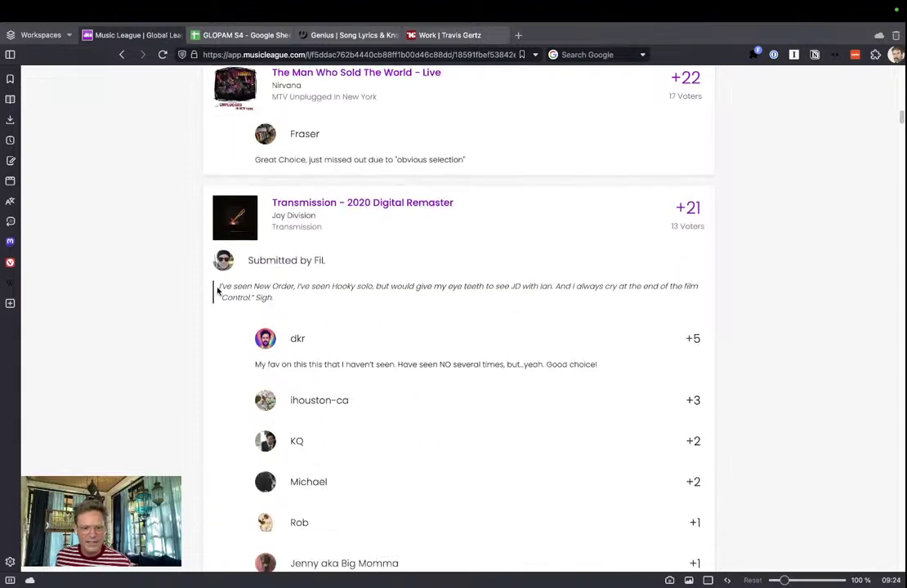
pyautogui.moveTo(217, 287); pyautogui.dragTo(707, 297)
pyautogui.click(663, 284)
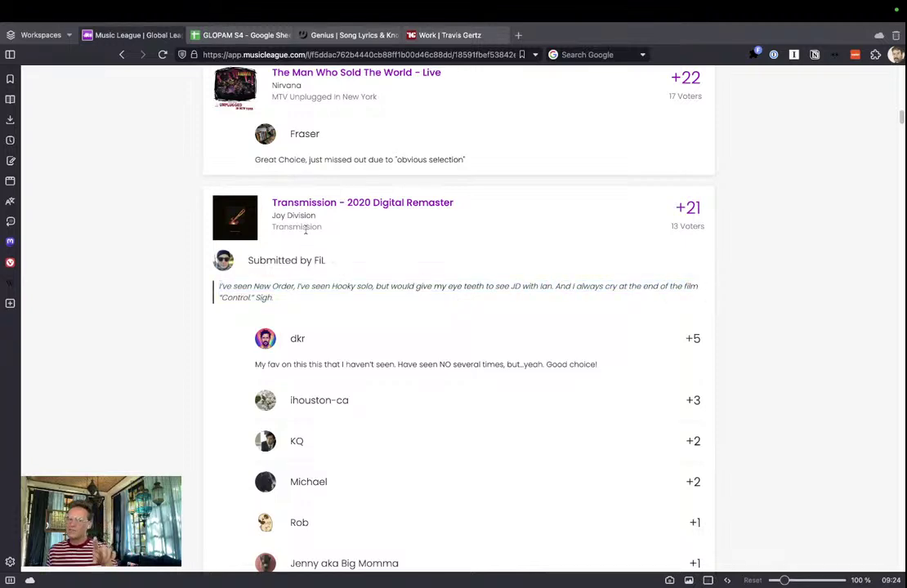
# Look through the votes and comments on the RIP songs from Transmission - 2020 Digital Remaster down to The Rolling People
pyautogui.scroll(-1, 331, 327)
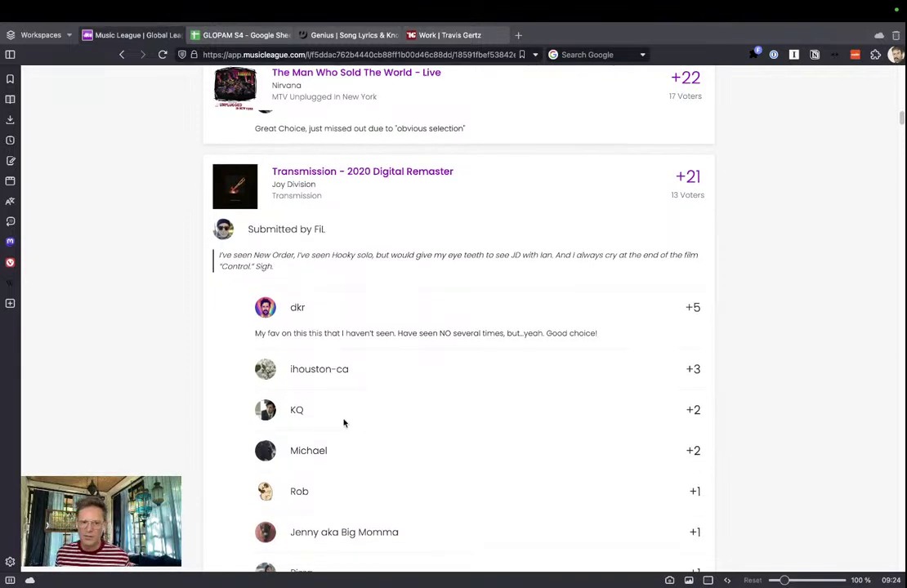
pyautogui.scroll(-10, 344, 422)
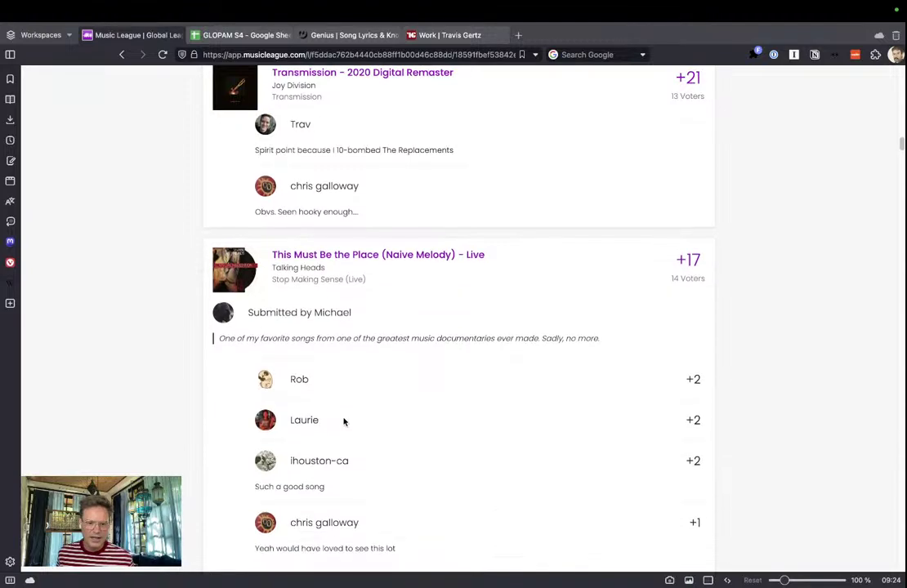
pyautogui.scroll(-10, 344, 423)
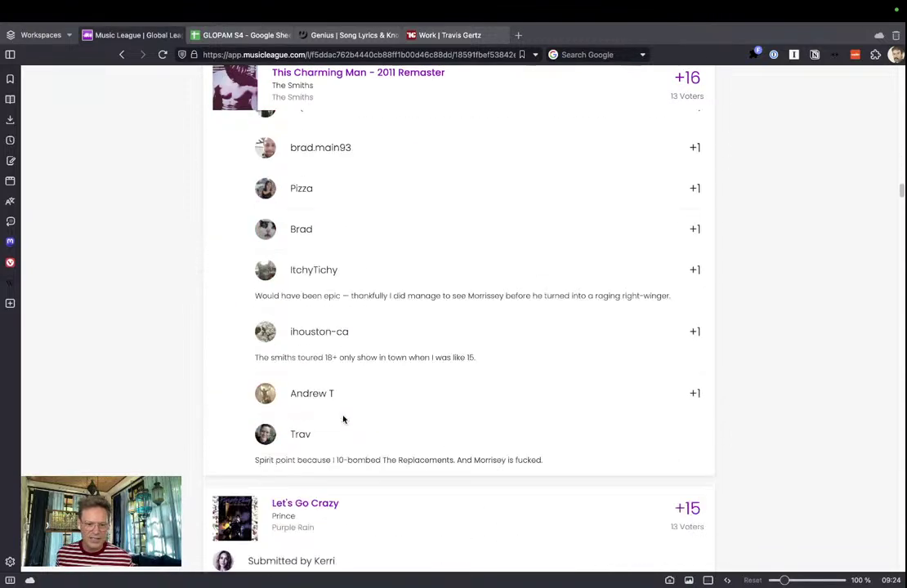
pyautogui.scroll(-10, 344, 419)
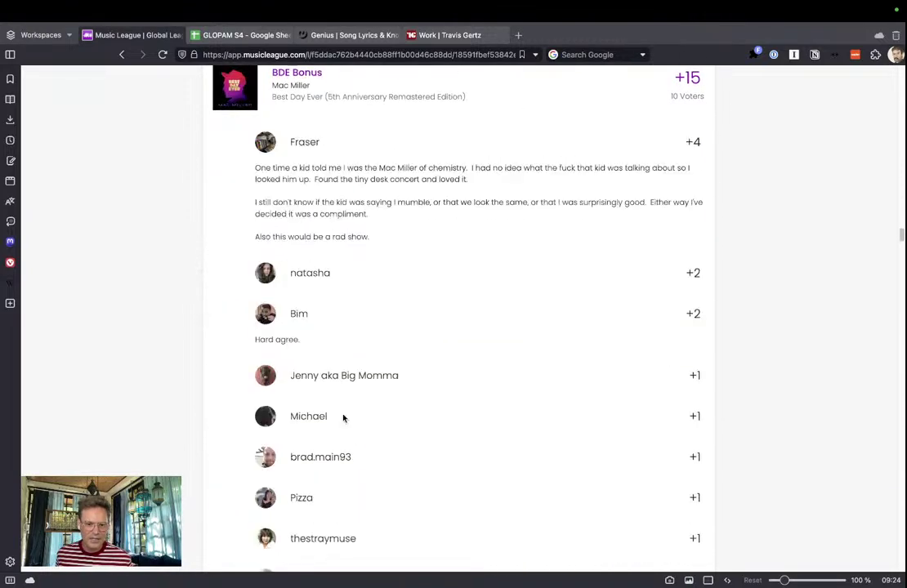
pyautogui.scroll(-10, 343, 419)
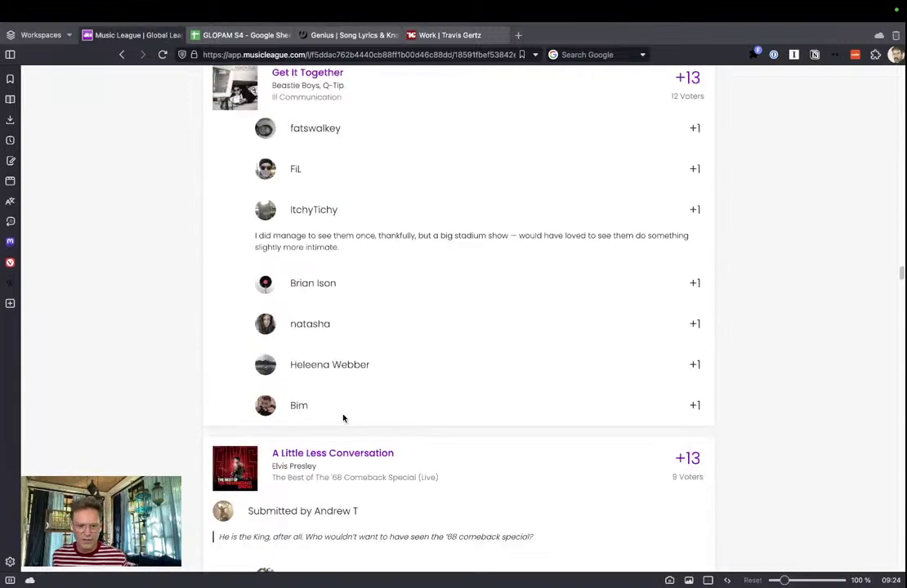
pyautogui.scroll(-10, 343, 419)
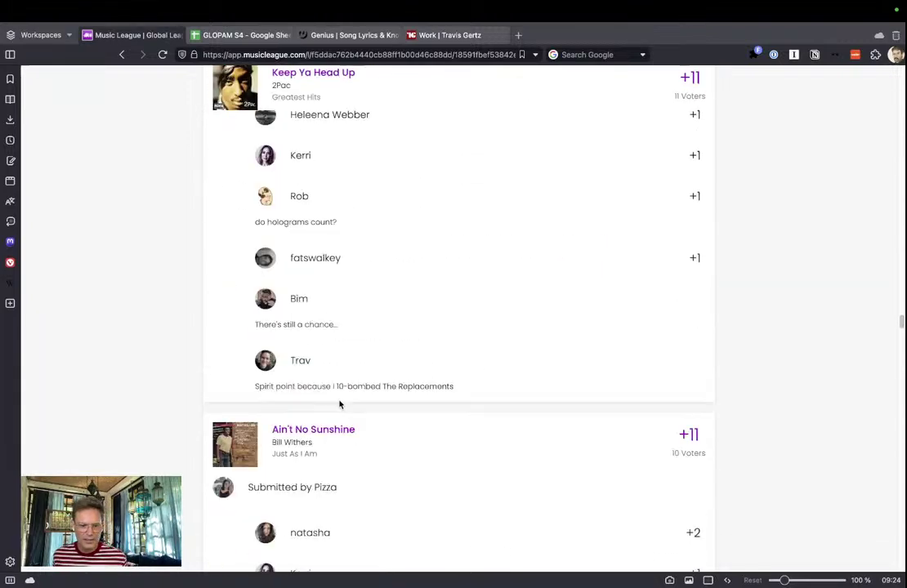
pyautogui.scroll(-10, 340, 403)
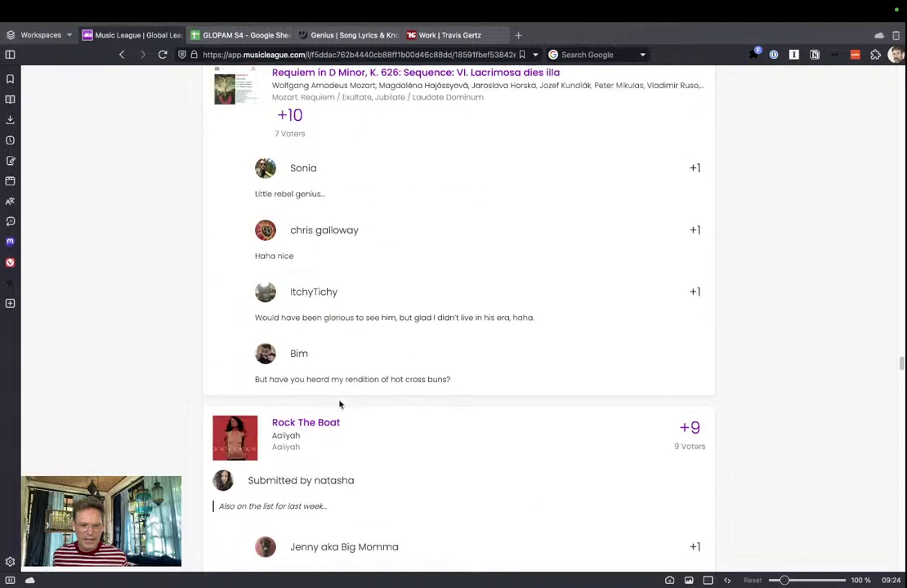
pyautogui.scroll(-10, 340, 404)
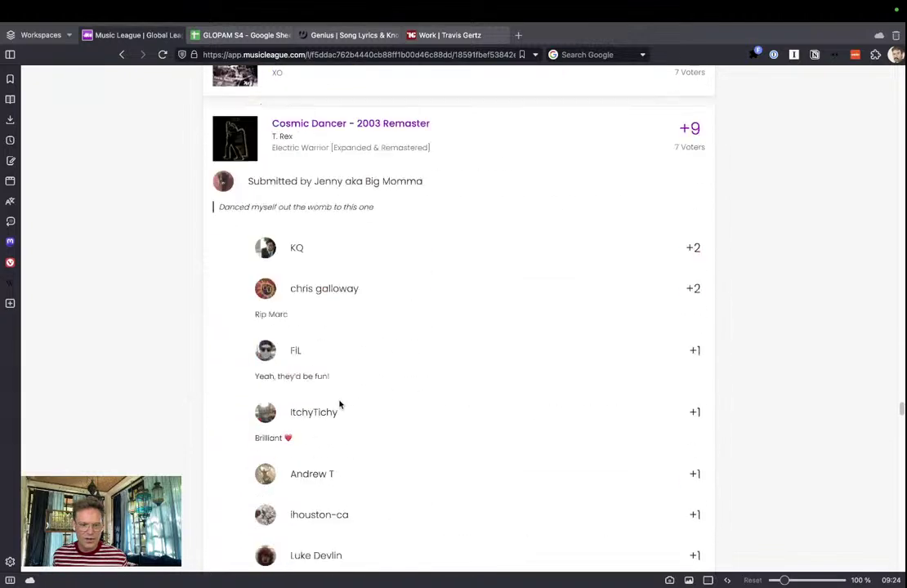
pyautogui.scroll(-10, 340, 404)
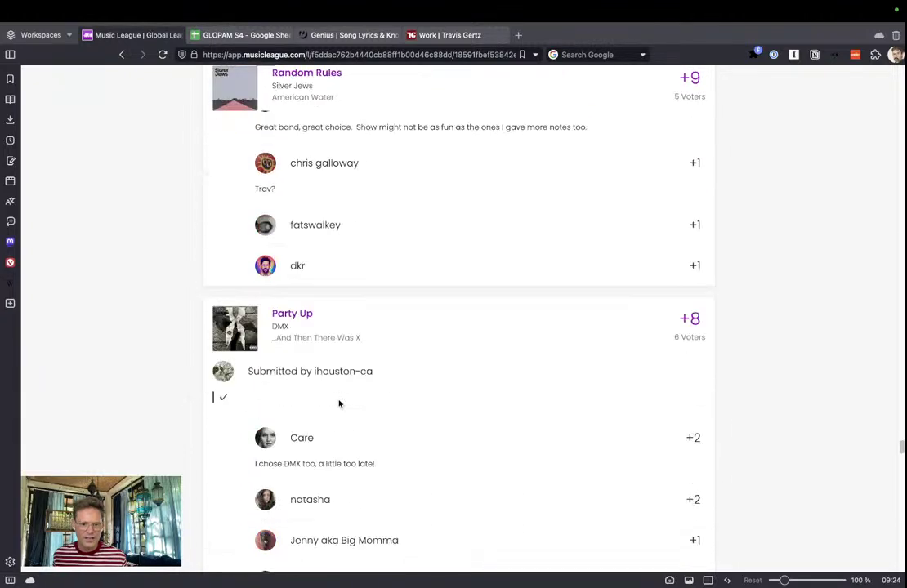
pyautogui.scroll(-10, 340, 404)
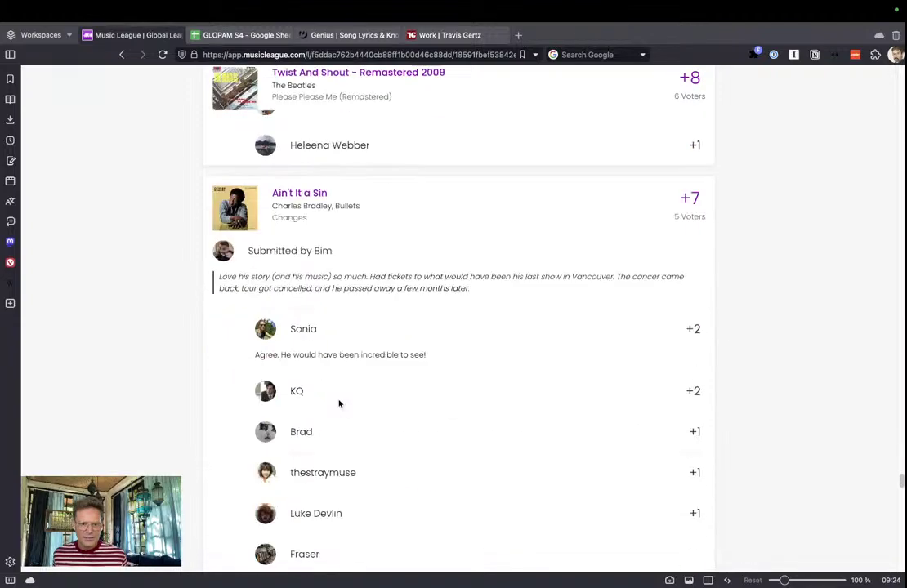
pyautogui.scroll(-8, 340, 403)
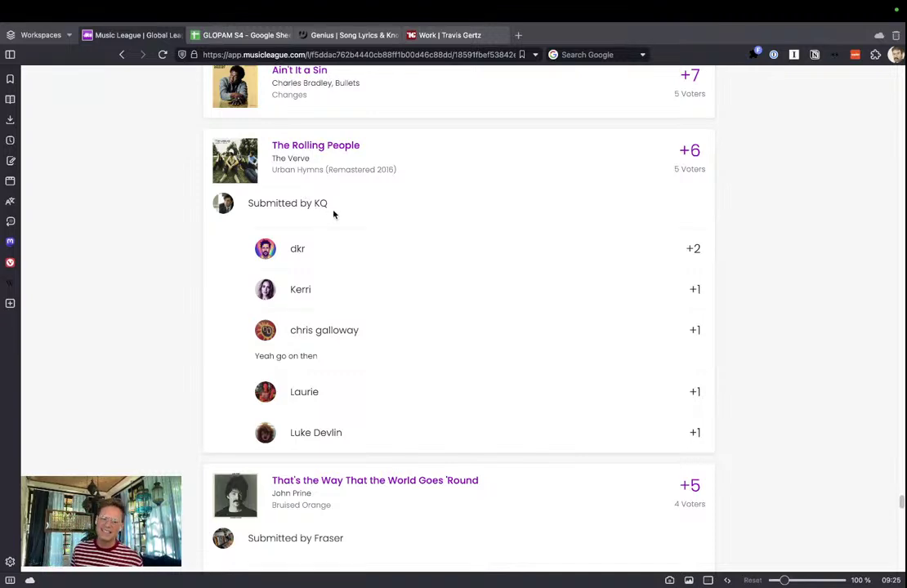
pyautogui.scroll(-1, 346, 249)
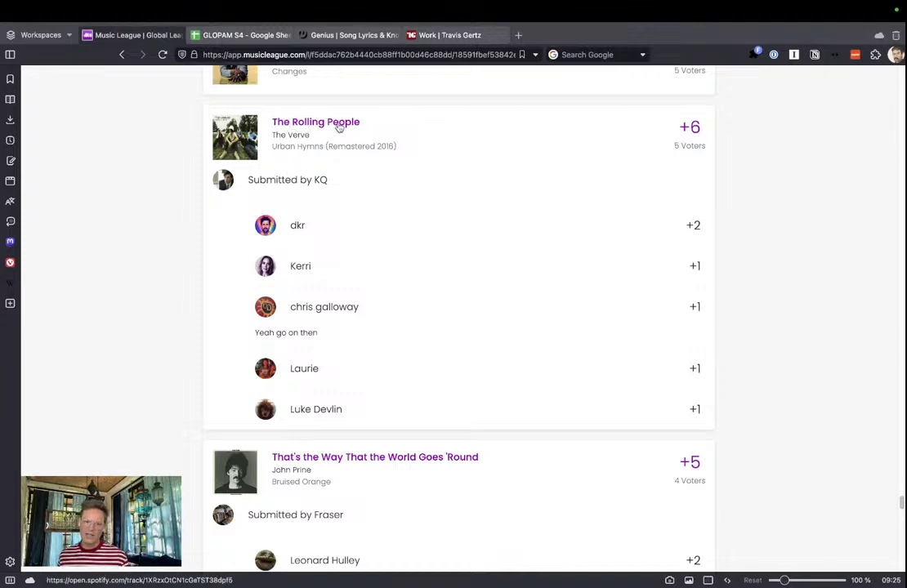
# Return from the RIP round results to the season four league overview
pyautogui.click(121, 54)
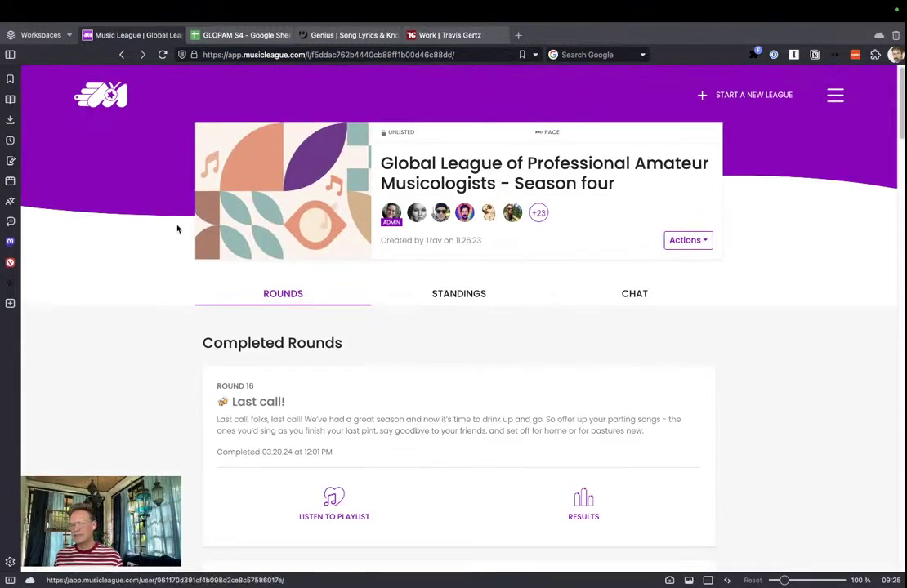
pyautogui.scroll(-1, 170, 307)
pyautogui.scroll(1, 170, 305)
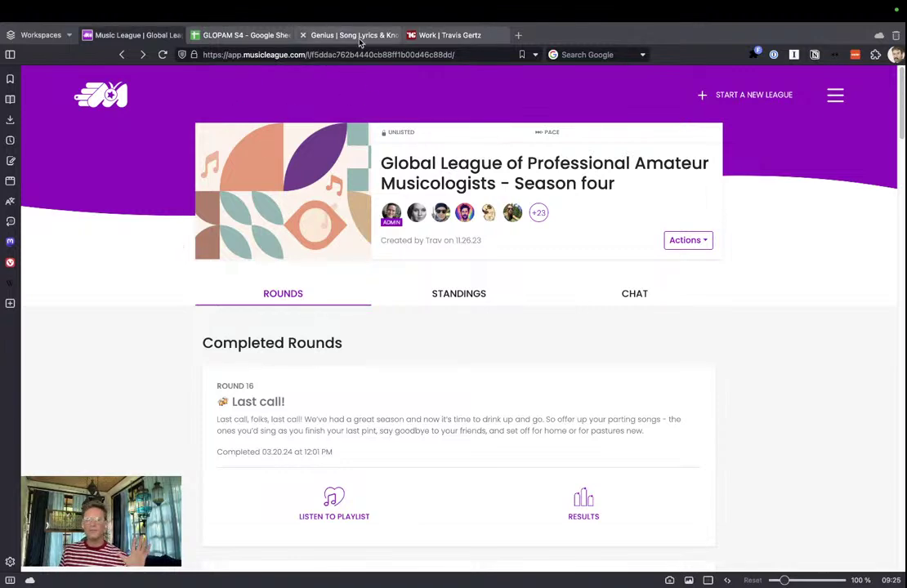
pyautogui.click(453, 38)
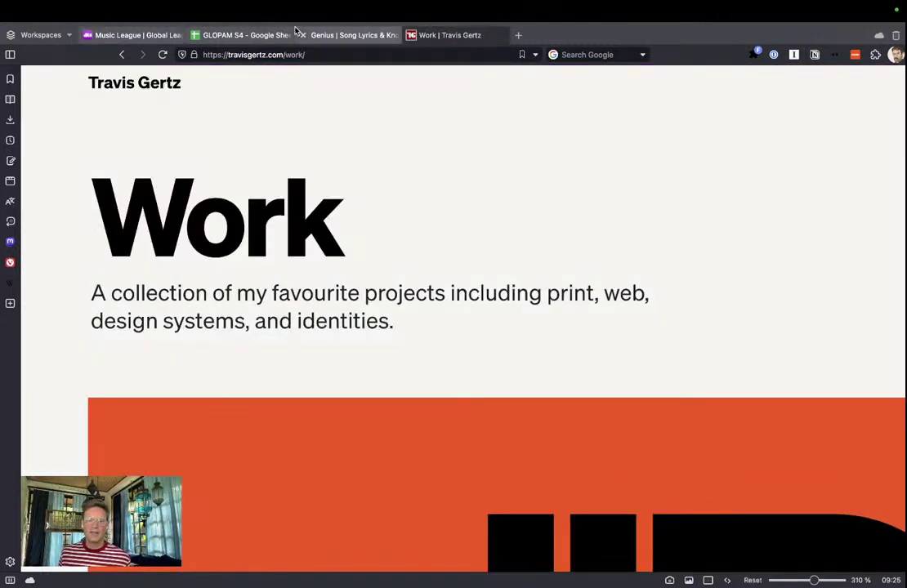
pyautogui.click(344, 35)
pyautogui.click(239, 36)
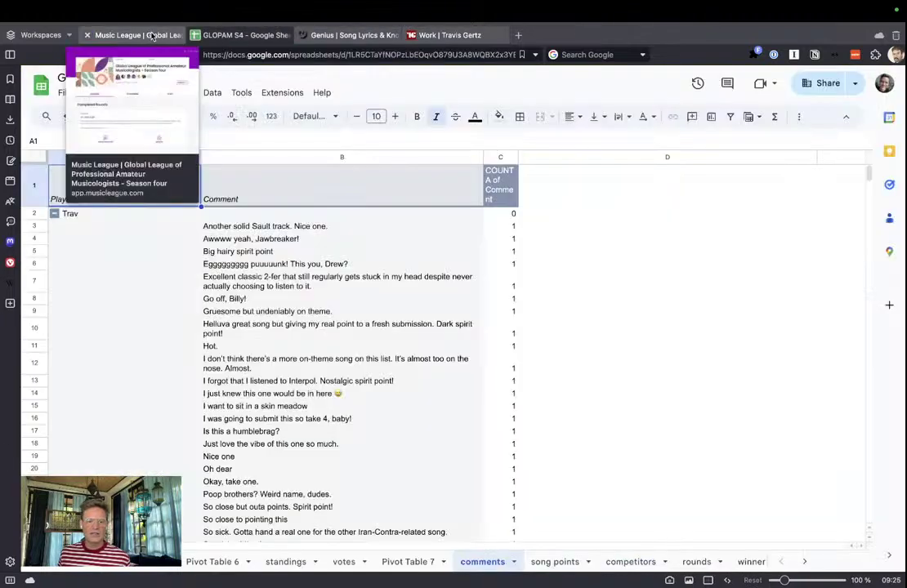
pyautogui.click(149, 35)
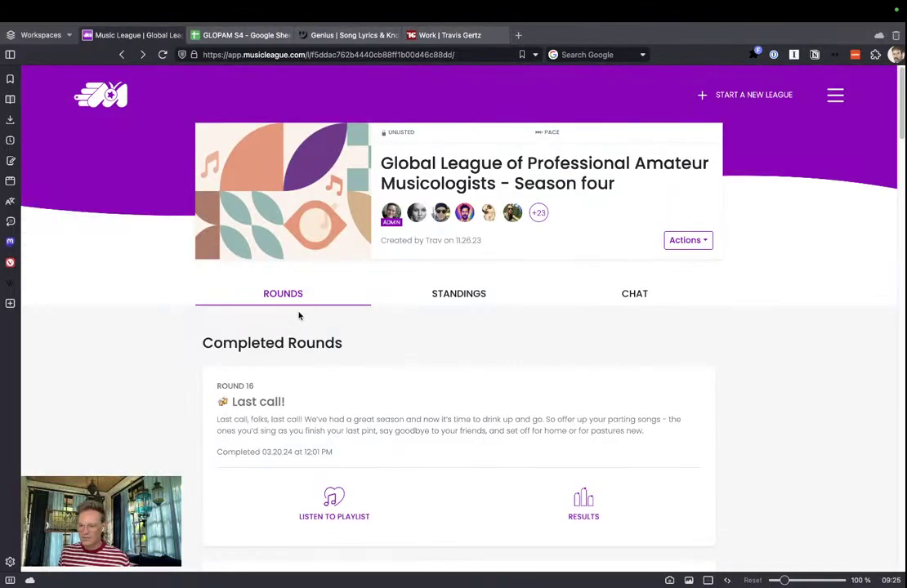
# Switch to Spotify and open the first playlist in the GLOPAM S4 folder
pyautogui.hotkey('ctrl', 'Right')
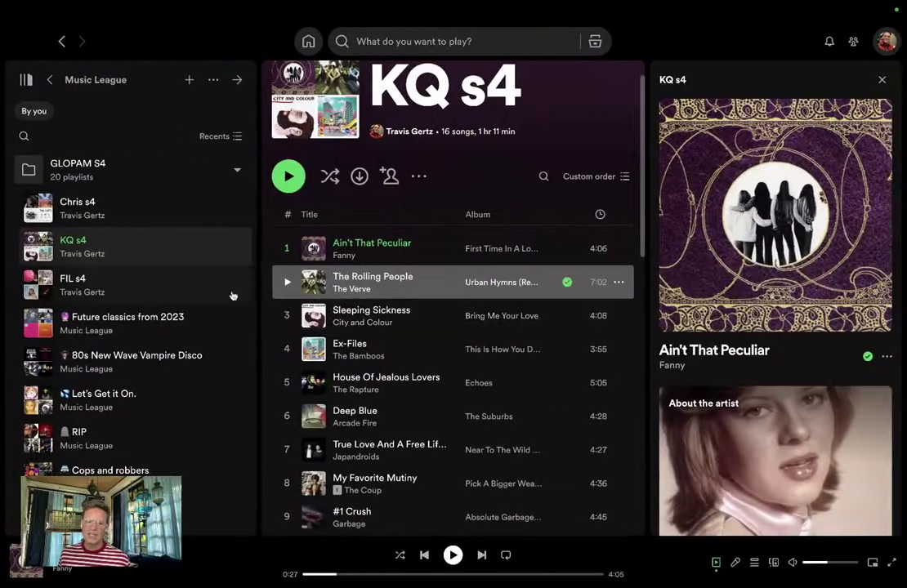
pyautogui.click(122, 208)
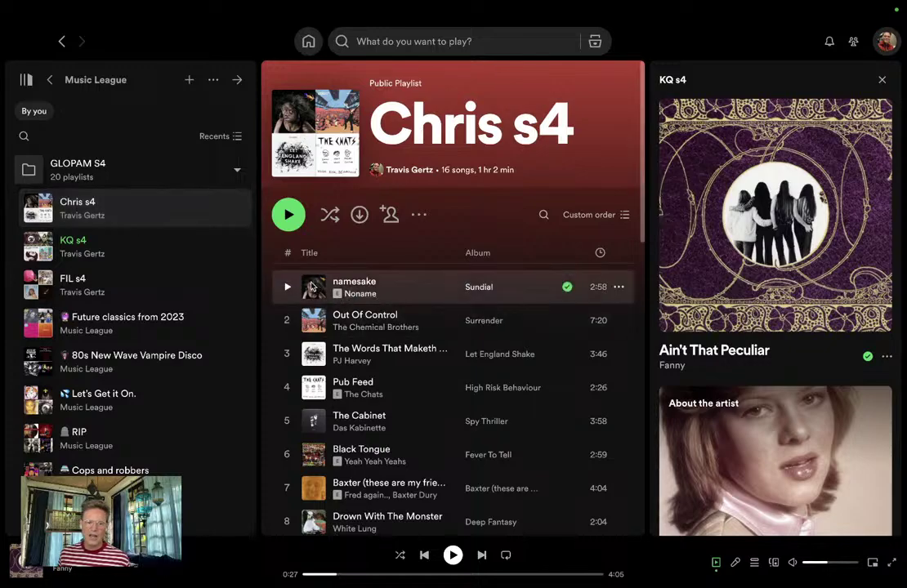
# Switch to Illustrator and examine the three season one lyric posters, from close up to all three side by side
pyautogui.hotkey('ctrl', 'Left')
pyautogui.hotkey('ctrl', 'Left')
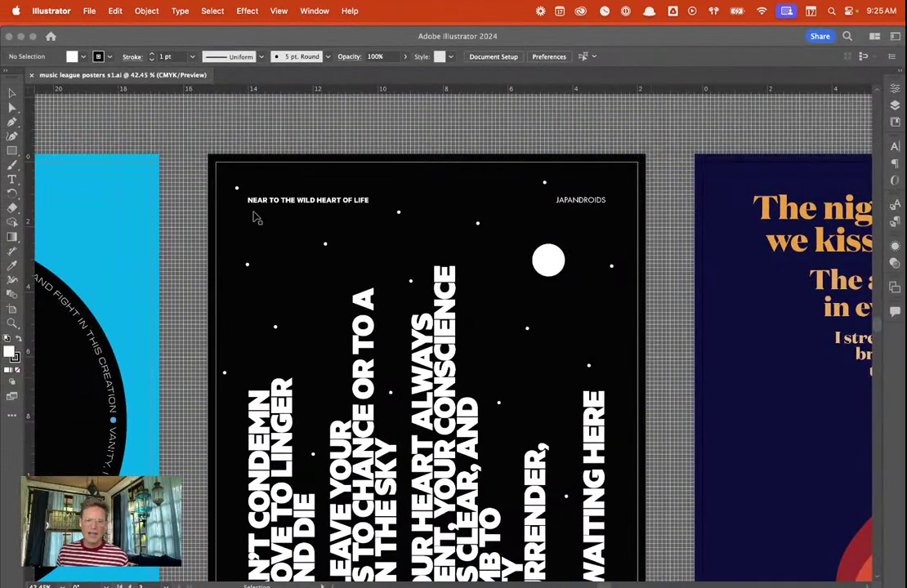
pyautogui.hscroll(-5, 343, 311)
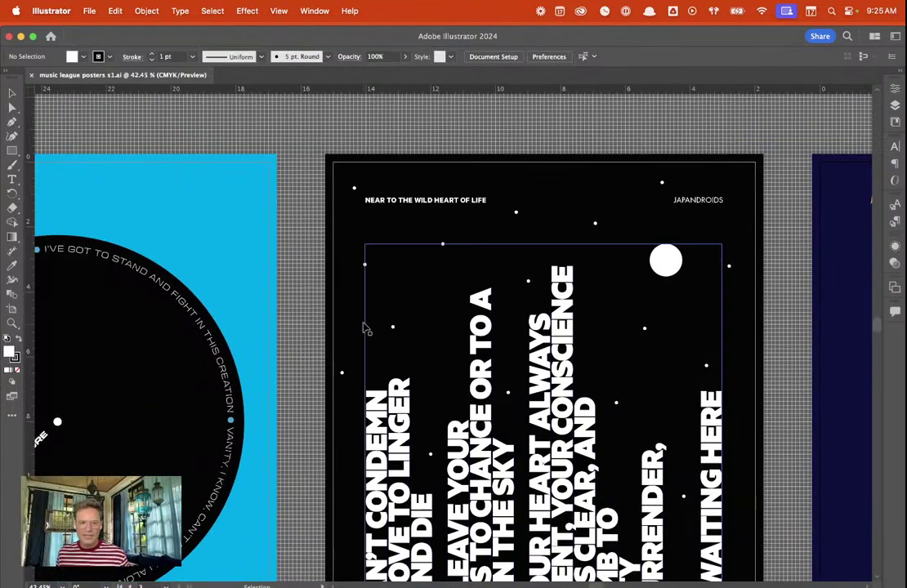
pyautogui.scroll(-5, 365, 330)
pyautogui.scroll(4, 365, 330)
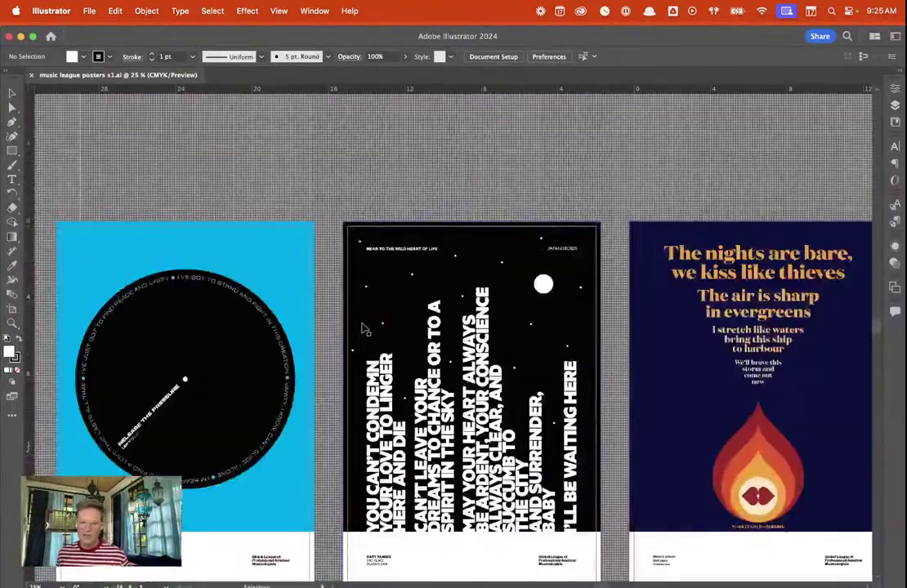
pyautogui.hscroll(-7, 438, 309)
pyautogui.scroll(-3, 438, 308)
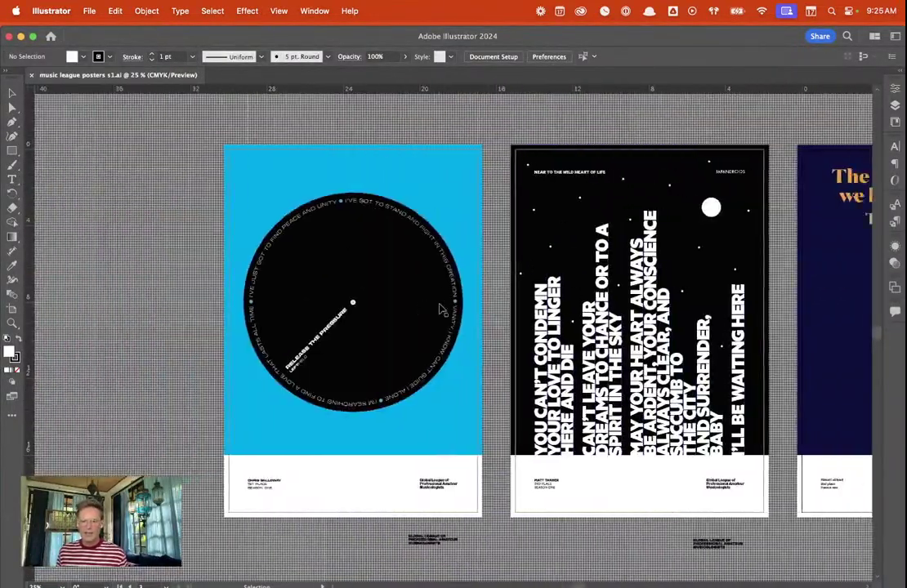
pyautogui.scroll(-5, 439, 309)
pyautogui.scroll(5, 432, 306)
pyautogui.scroll(-2, 431, 306)
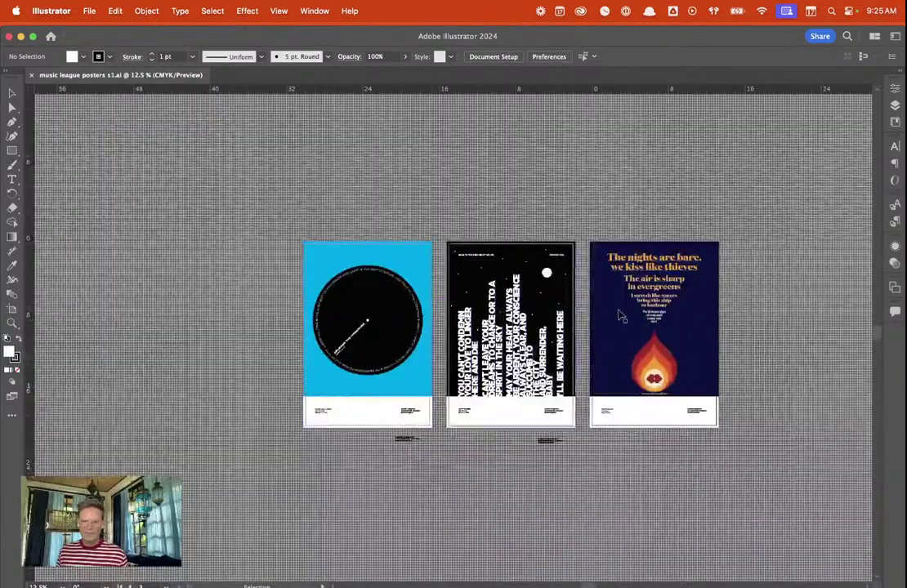
pyautogui.hscroll(-3, 589, 310)
pyautogui.hscroll(4, 400, 257)
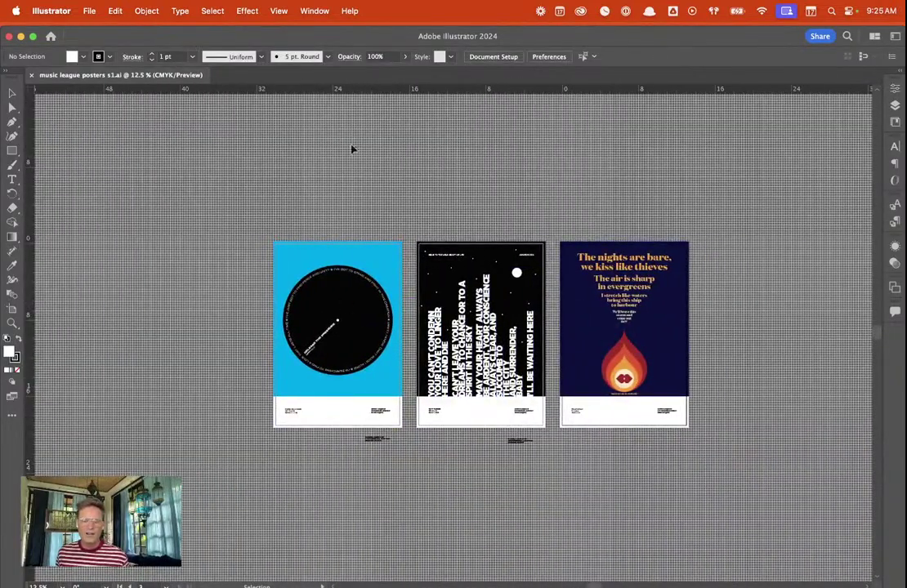
# Open the recent file music league posters s2.v2.ai
pyautogui.click(88, 10)
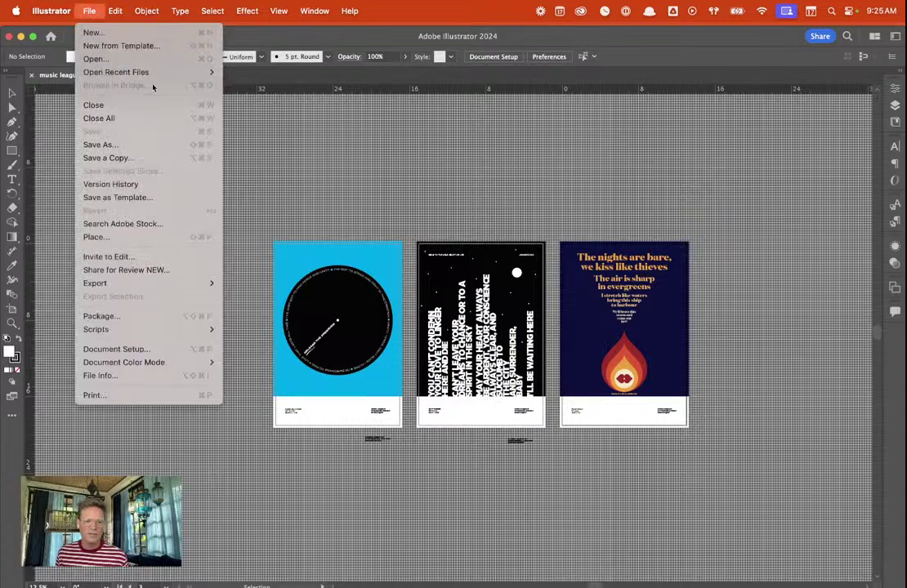
pyautogui.moveTo(157, 73)
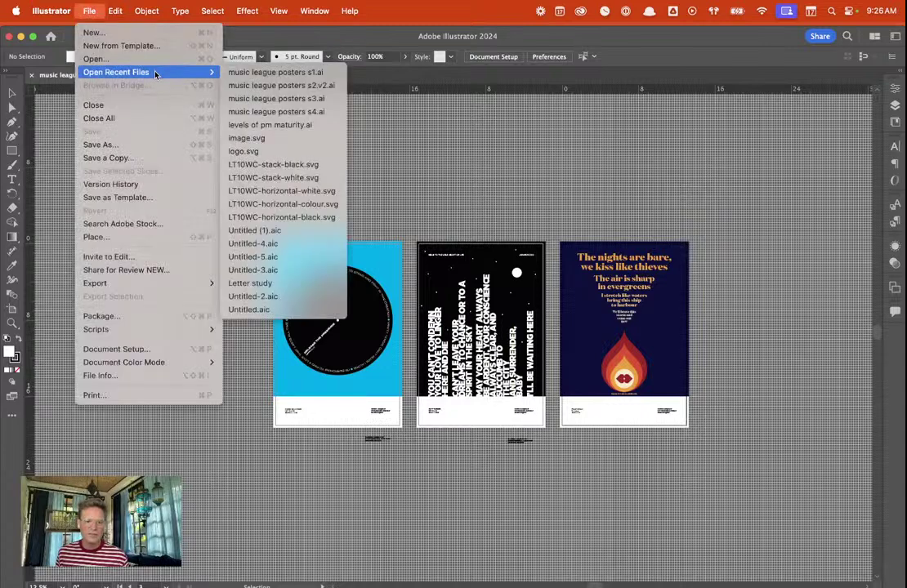
pyautogui.click(236, 86)
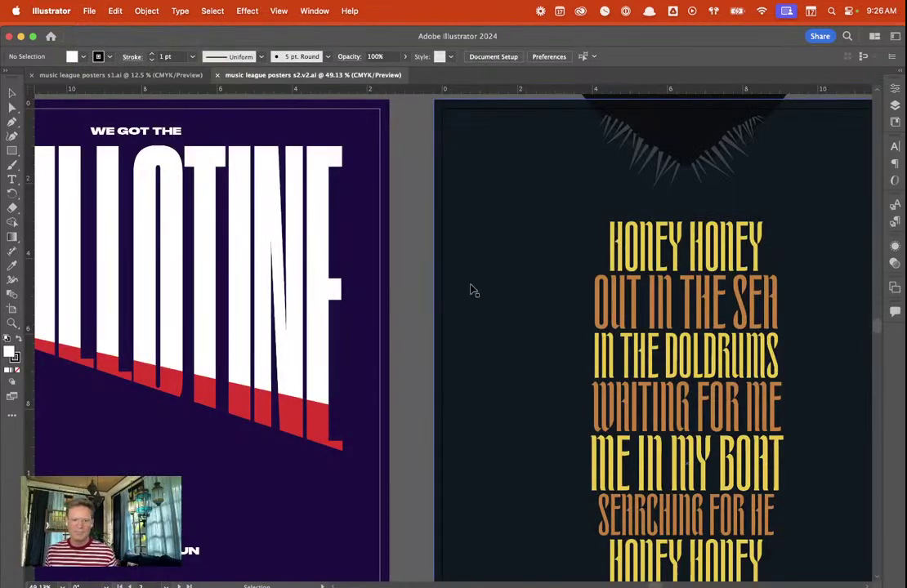
# Look over all the season two posters and their draft variations across the whole canvas
pyautogui.scroll(-5, 490, 311)
pyautogui.scroll(2, 535, 365)
pyautogui.scroll(-1, 523, 346)
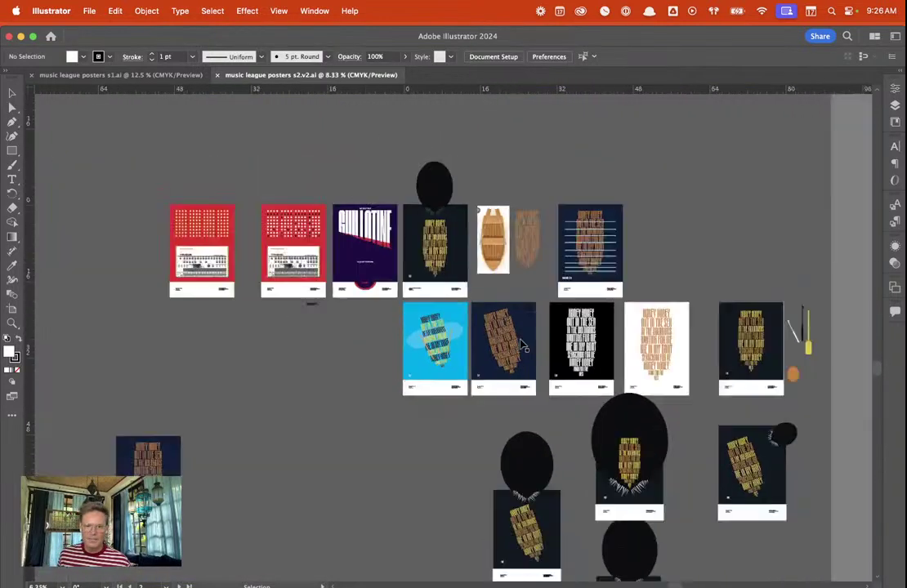
pyautogui.scroll(1, 523, 346)
pyautogui.scroll(-1, 512, 335)
pyautogui.scroll(-4, 511, 318)
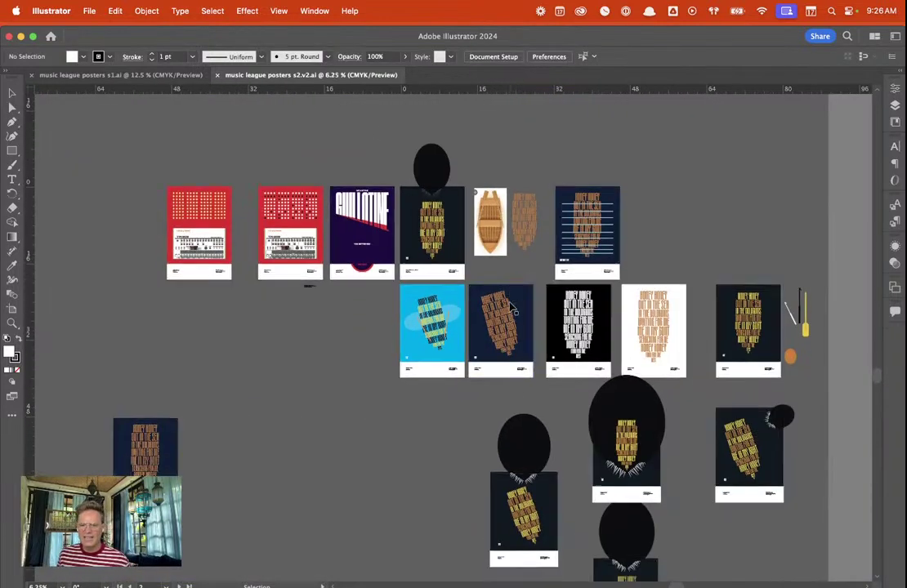
pyautogui.scroll(2, 513, 302)
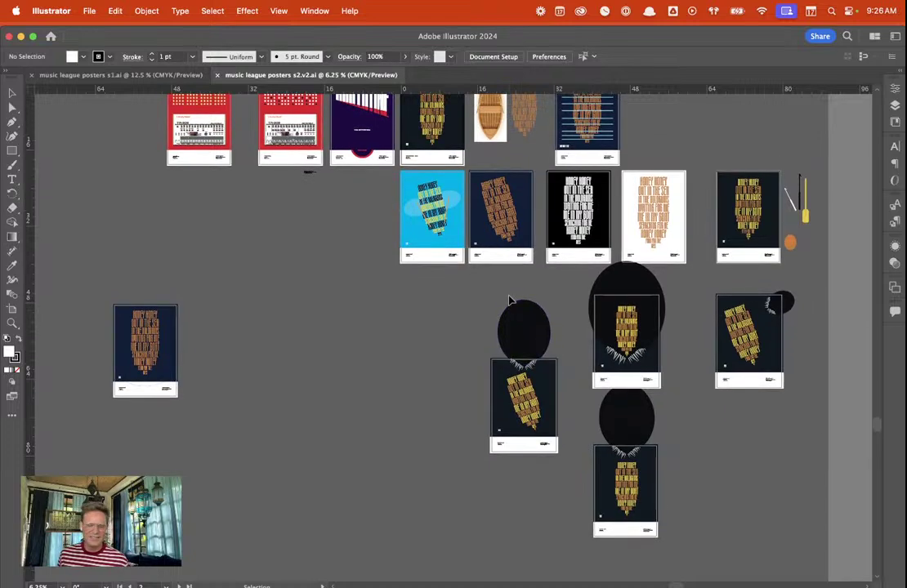
pyautogui.scroll(4, 507, 286)
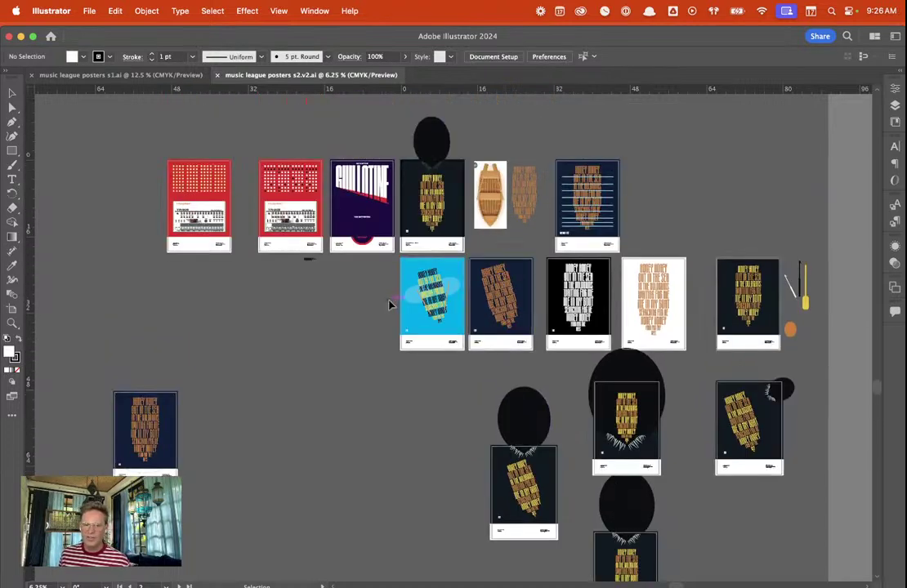
# Examine the blue Honey Honey poster drafts up close, along with the rowing boat reference image beside the finished version
pyautogui.scroll(1, 390, 305)
pyautogui.scroll(2, 384, 277)
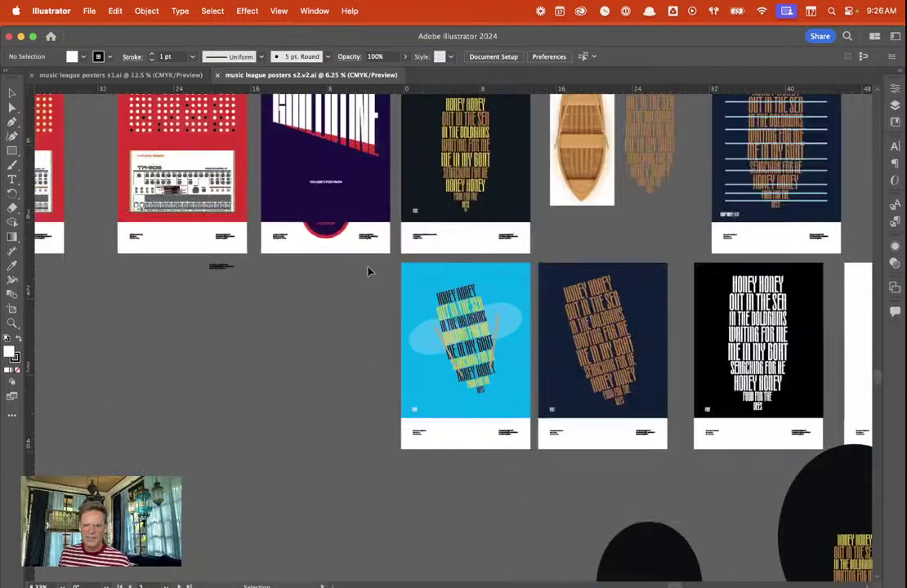
pyautogui.scroll(2, 476, 287)
pyautogui.scroll(-1, 591, 350)
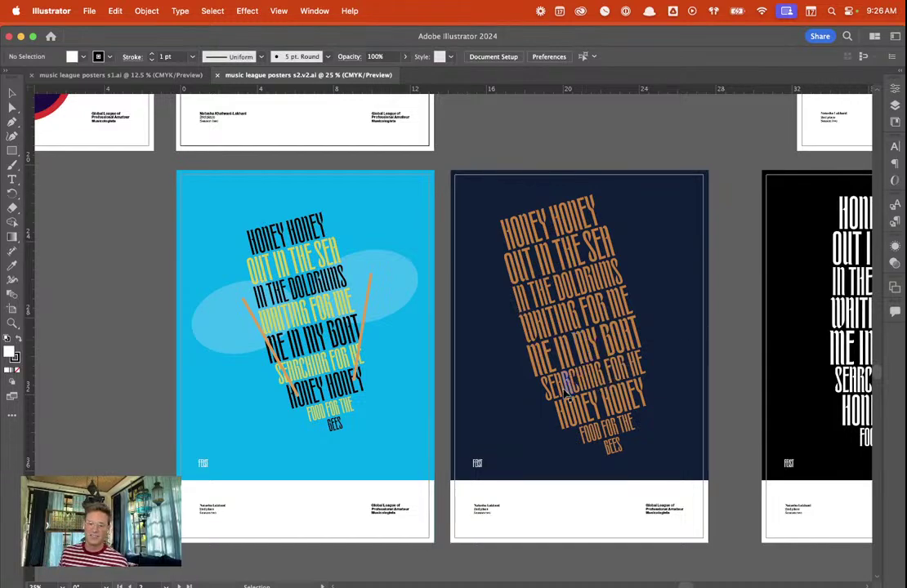
pyautogui.scroll(10, 551, 366)
pyautogui.hscroll(5, 530, 358)
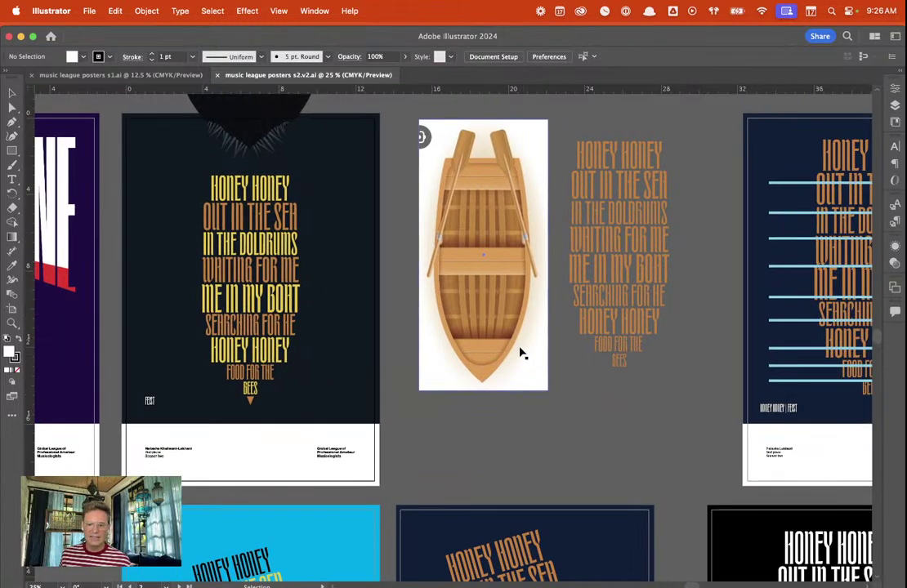
# Review the season two row again, comparing the Guillotine, red TR-909 and Honey Honey posters with their draft variations
pyautogui.hscroll(-3, 520, 352)
pyautogui.hscroll(-12, 519, 350)
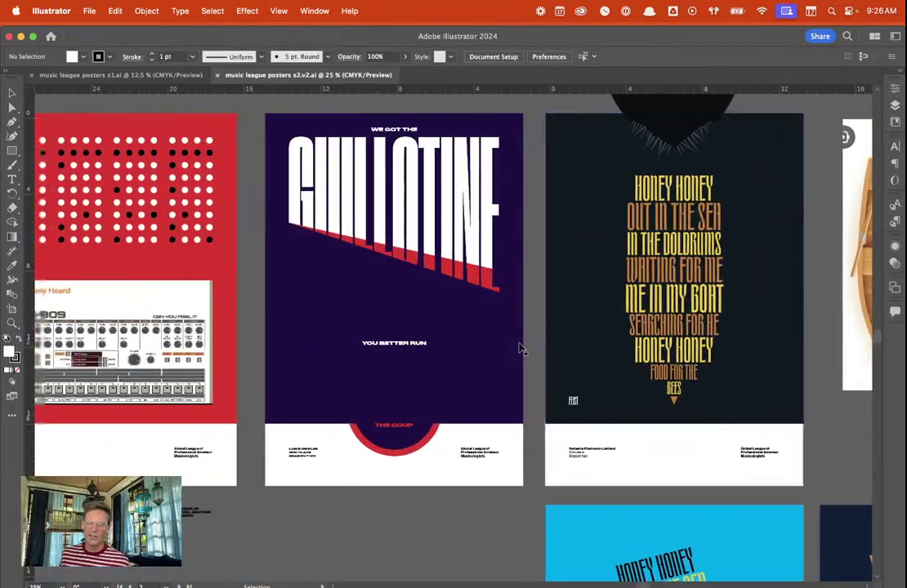
pyautogui.scroll(-5, 522, 350)
pyautogui.scroll(3, 531, 351)
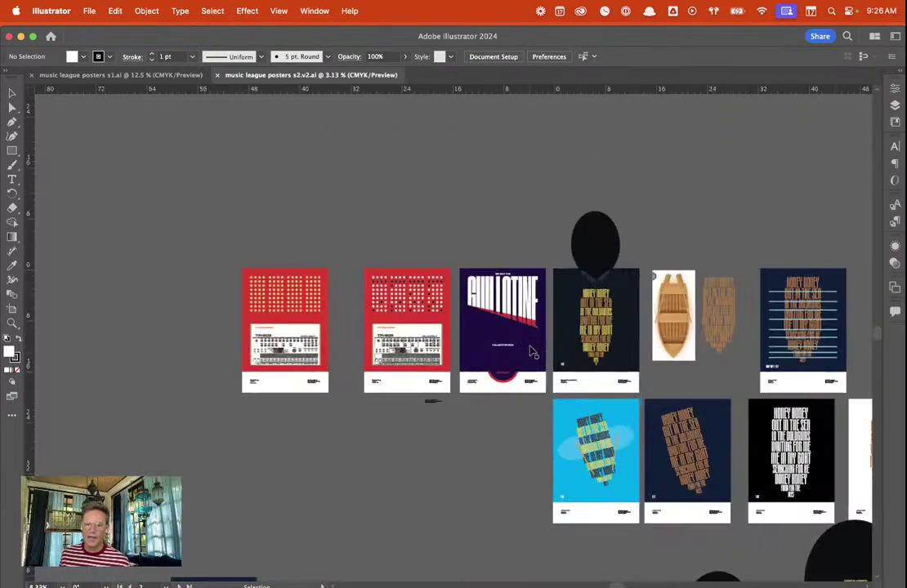
pyautogui.scroll(1, 536, 351)
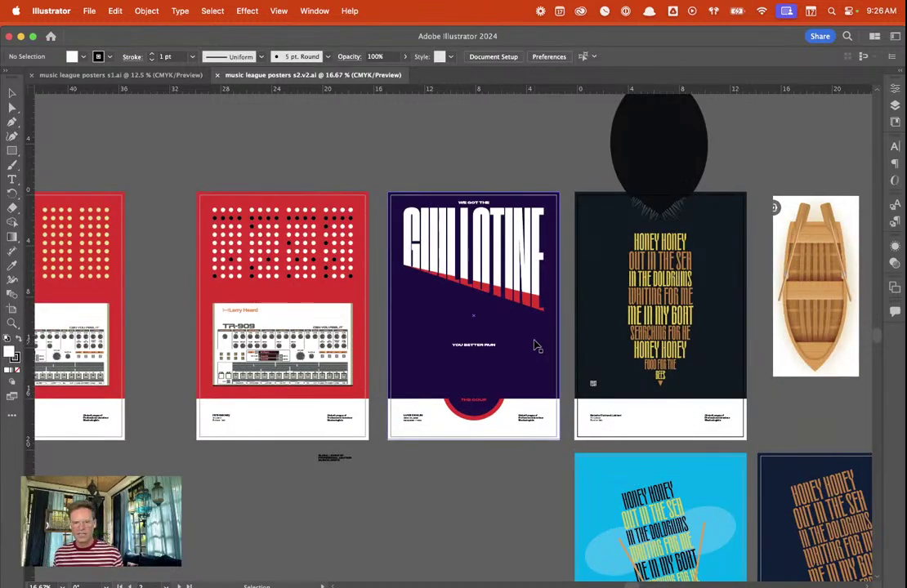
pyautogui.hscroll(-5, 499, 284)
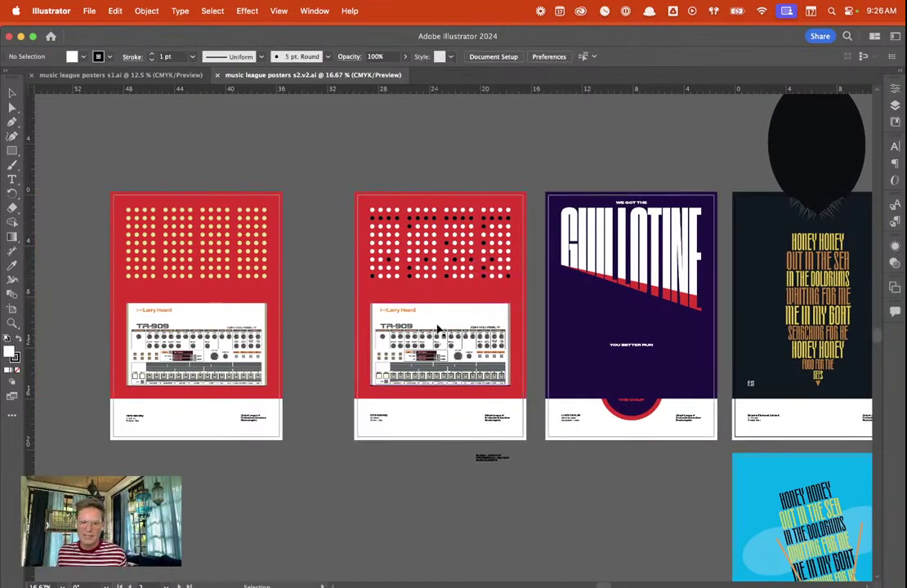
pyautogui.hscroll(-5, 436, 328)
pyautogui.hscroll(8, 436, 328)
pyautogui.hscroll(9, 436, 327)
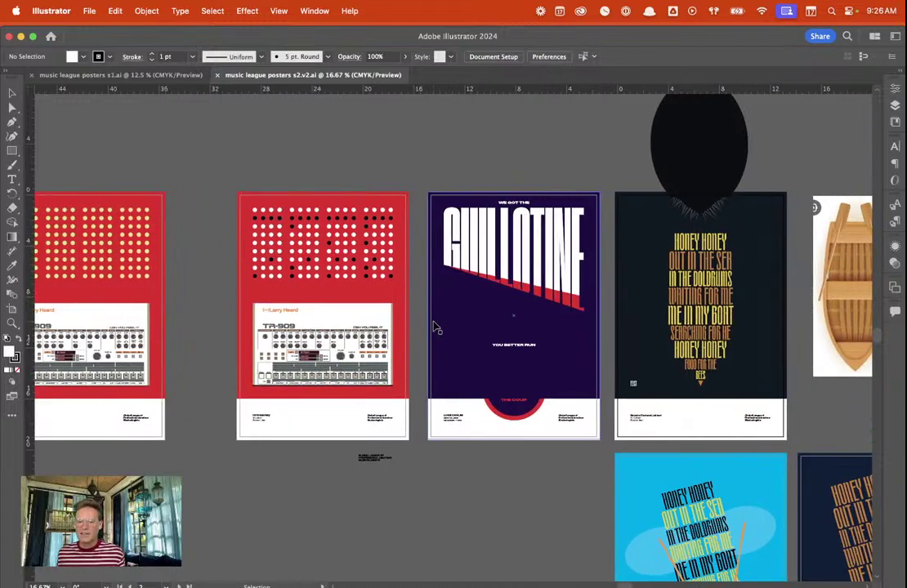
pyautogui.scroll(-2, 438, 329)
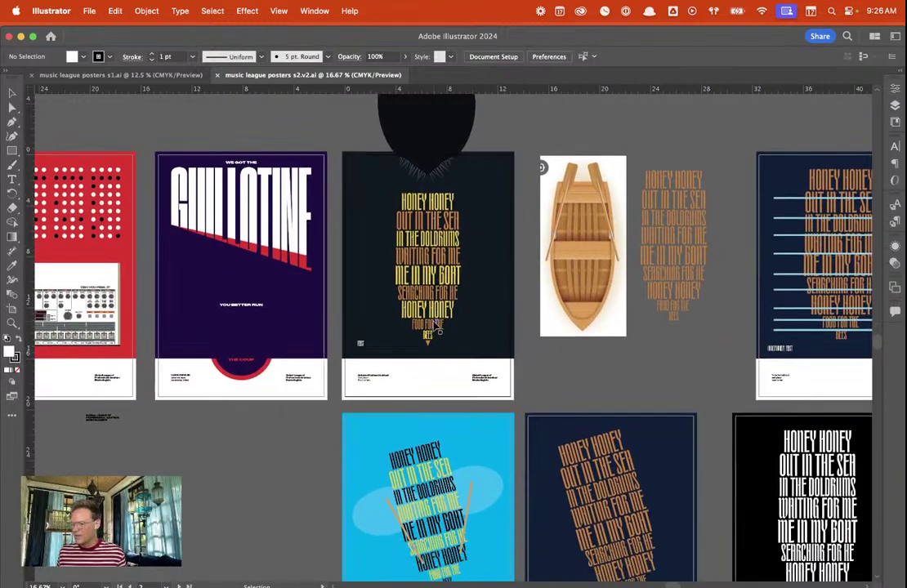
pyautogui.scroll(-2, 439, 329)
pyautogui.scroll(6, 436, 327)
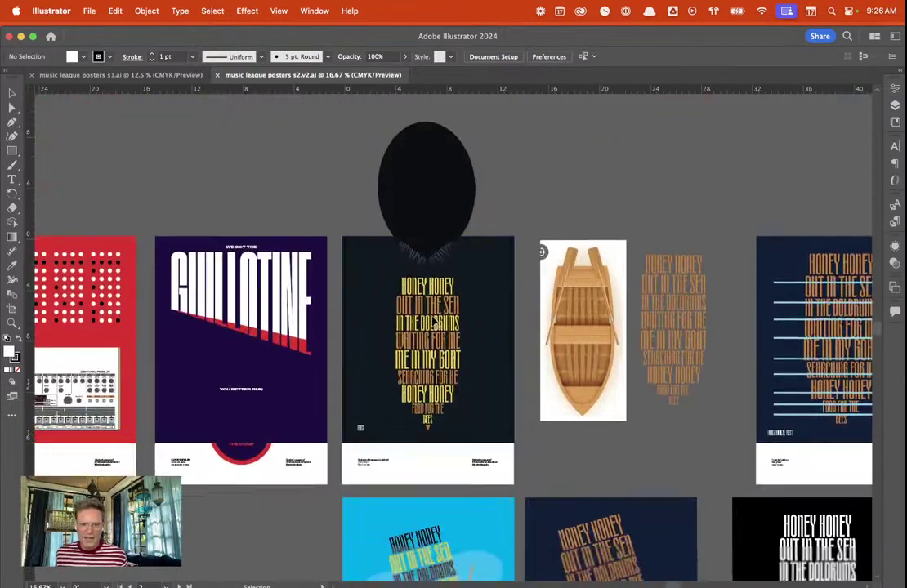
pyautogui.scroll(-2, 436, 327)
pyautogui.hscroll(6, 436, 322)
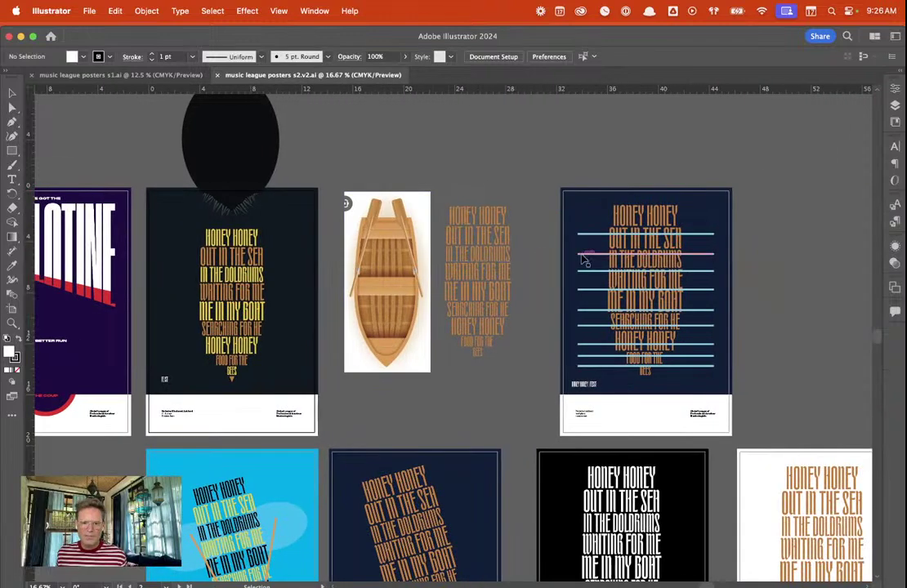
# Open the recent file music league posters s3.ai
pyautogui.click(90, 11)
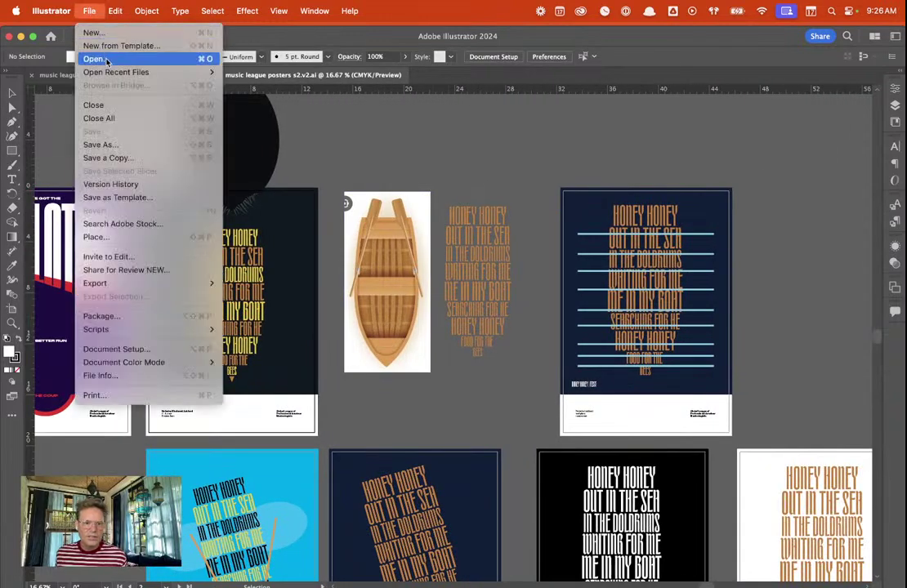
pyautogui.moveTo(147, 71)
pyautogui.click(260, 99)
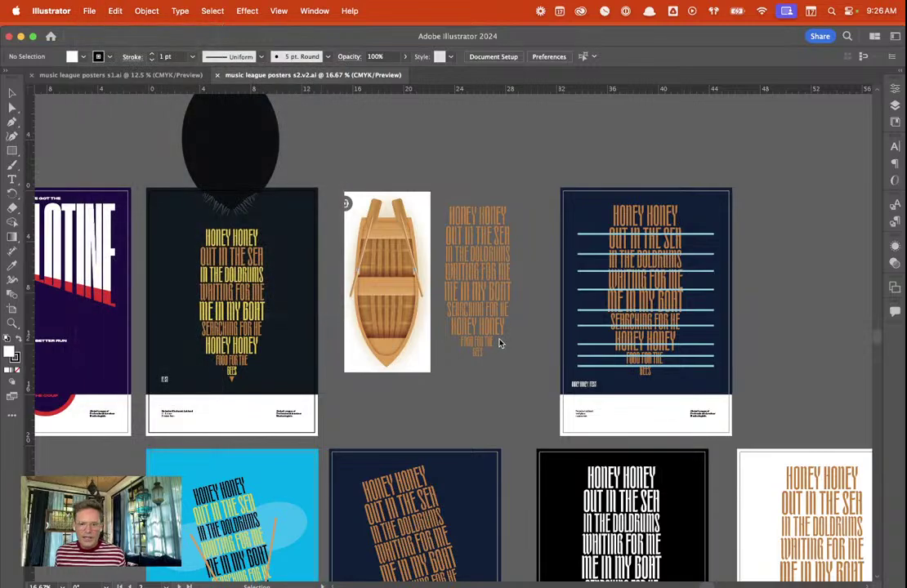
# Look over all the season three posters, draft variations and reference images across the whole canvas
pyautogui.scroll(-5, 350, 333)
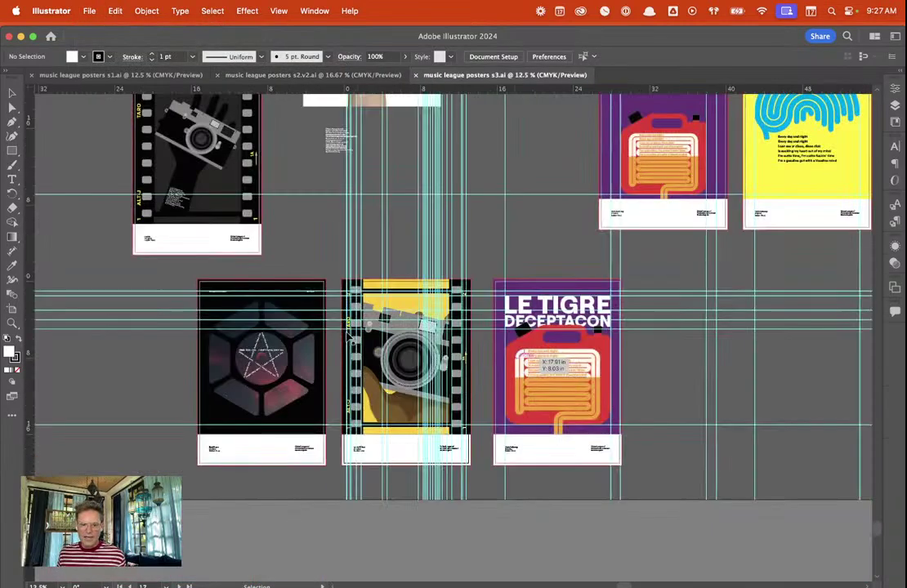
pyautogui.scroll(4, 350, 333)
pyautogui.scroll(3, 349, 330)
pyautogui.scroll(-2, 348, 329)
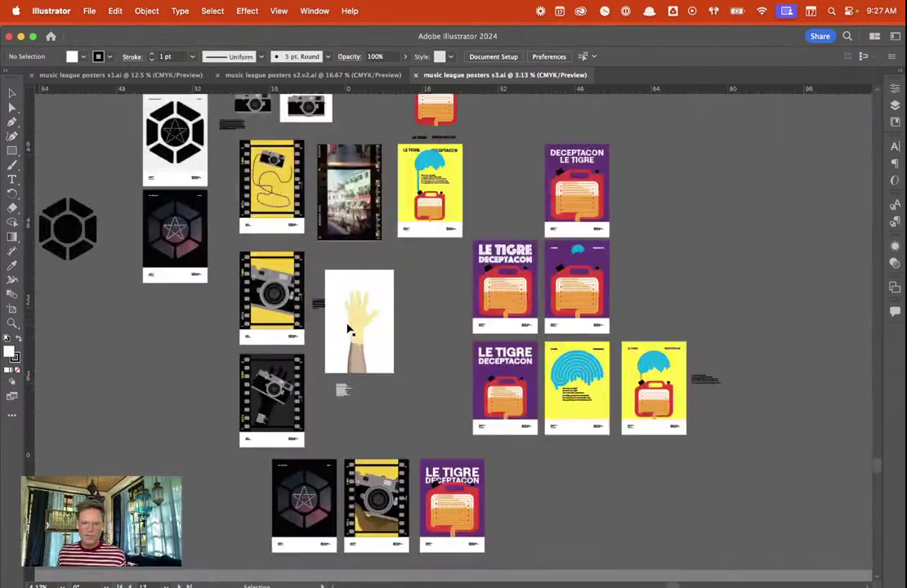
pyautogui.scroll(2, 292, 327)
pyautogui.scroll(3, 292, 327)
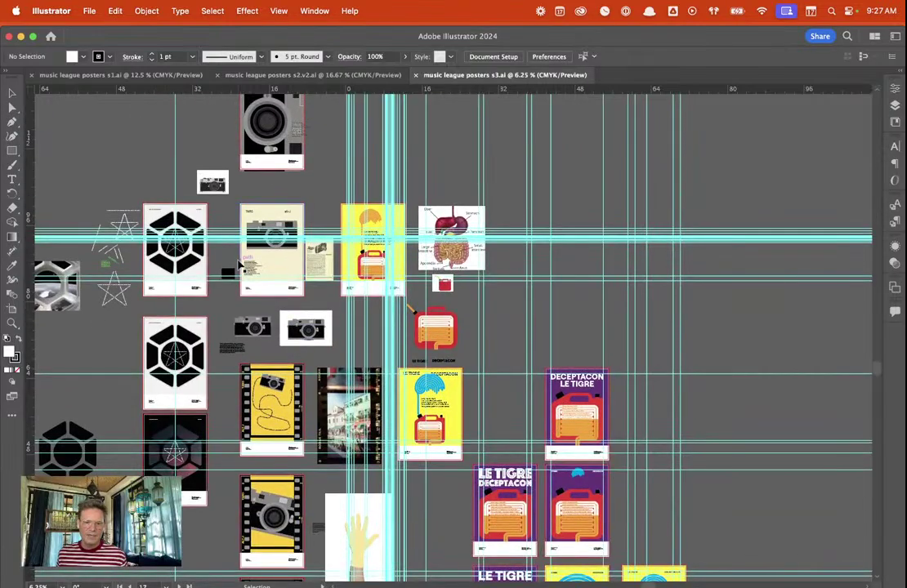
pyautogui.hscroll(4, 240, 263)
pyautogui.hscroll(-3, 196, 245)
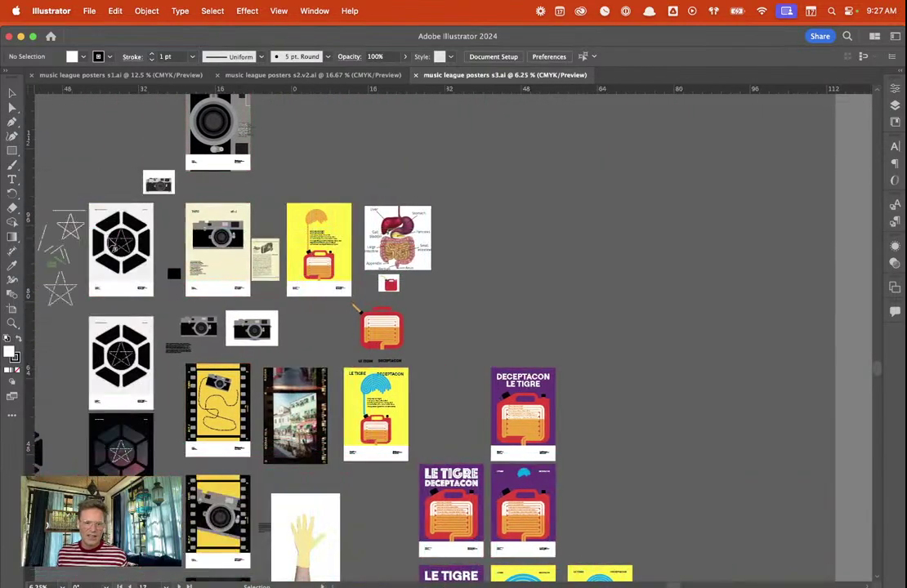
pyautogui.hscroll(-3, 116, 244)
pyautogui.scroll(2, 118, 237)
# Examine the early alt-J Taro camera poster drafts up close, including their lyrics and the Leica reference page
pyautogui.scroll(5, 366, 193)
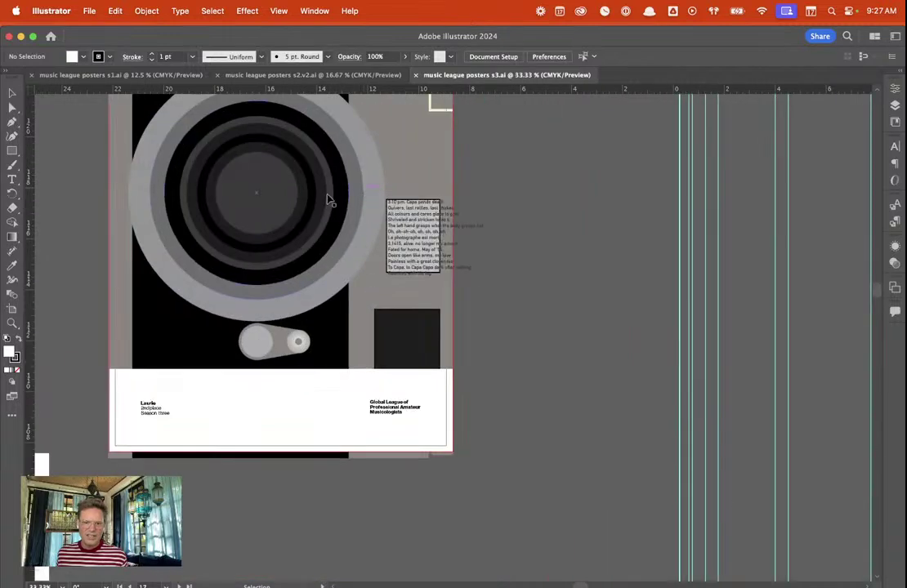
pyautogui.scroll(6, 288, 208)
pyautogui.scroll(-10, 285, 210)
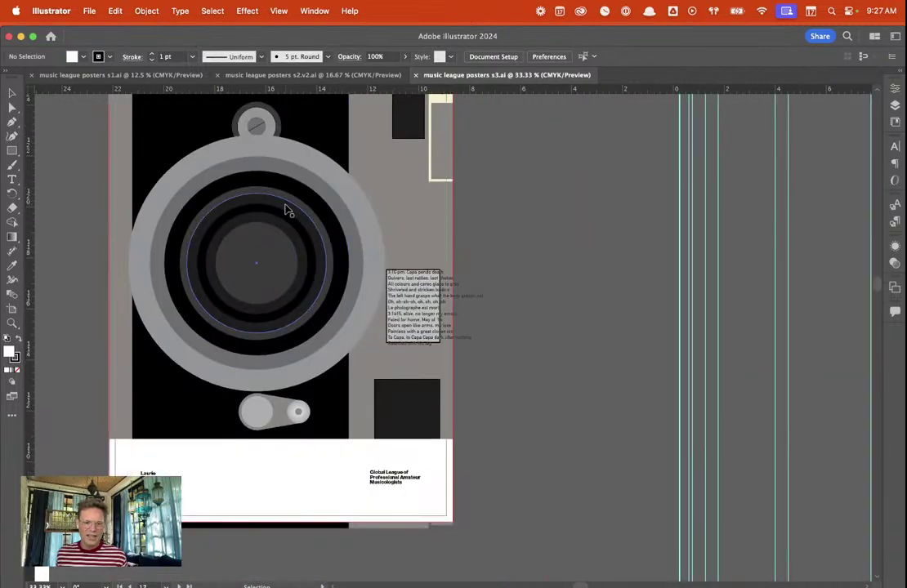
pyautogui.scroll(-5, 286, 210)
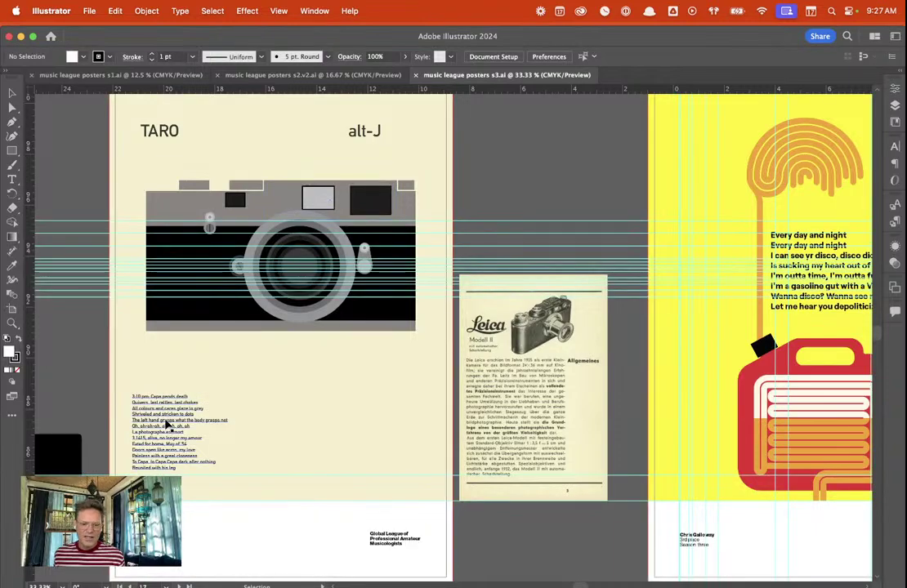
pyautogui.scroll(-5, 167, 421)
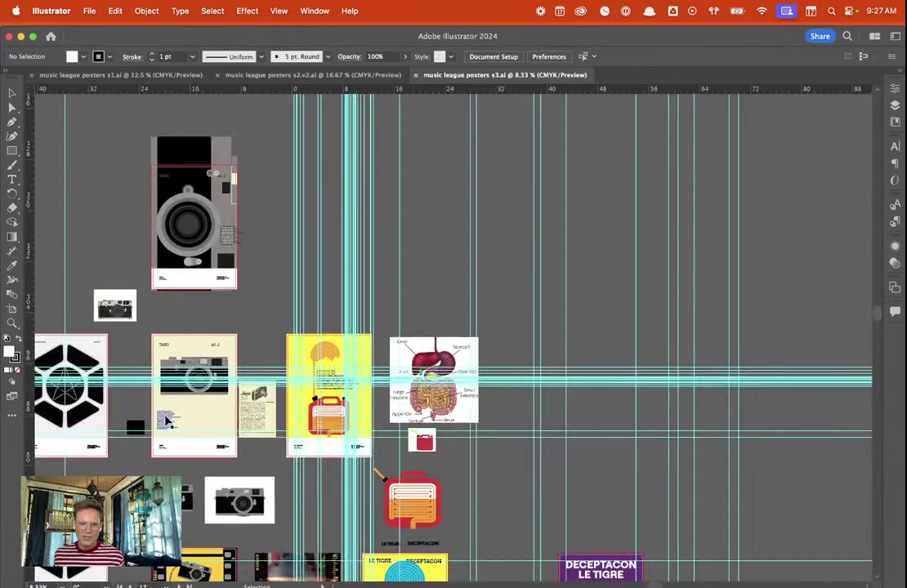
pyautogui.scroll(5, 167, 421)
pyautogui.hscroll(-5, 345, 406)
pyautogui.hscroll(10, 342, 405)
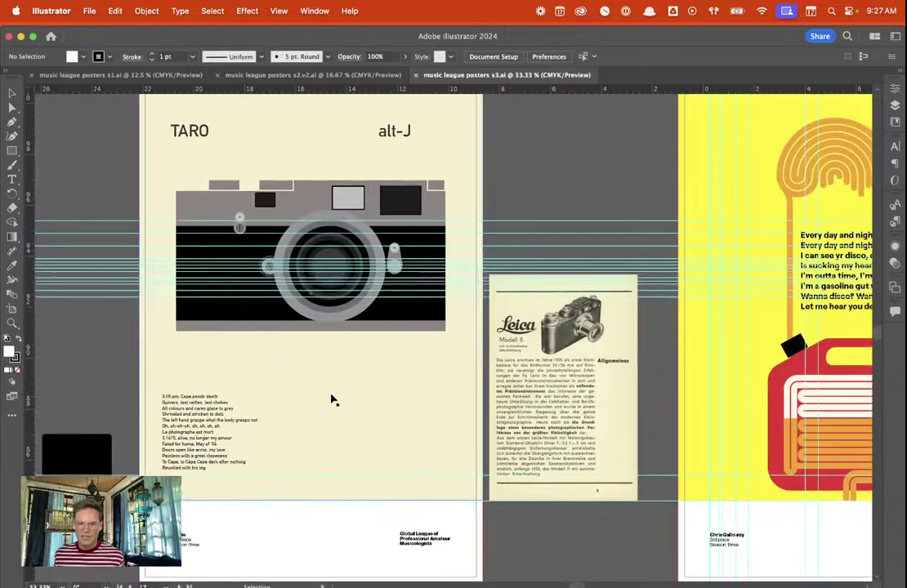
# Examine the yellow gasoline can lyric poster beside its digestive system diagram and red fuel can reference images
pyautogui.hscroll(2, 320, 392)
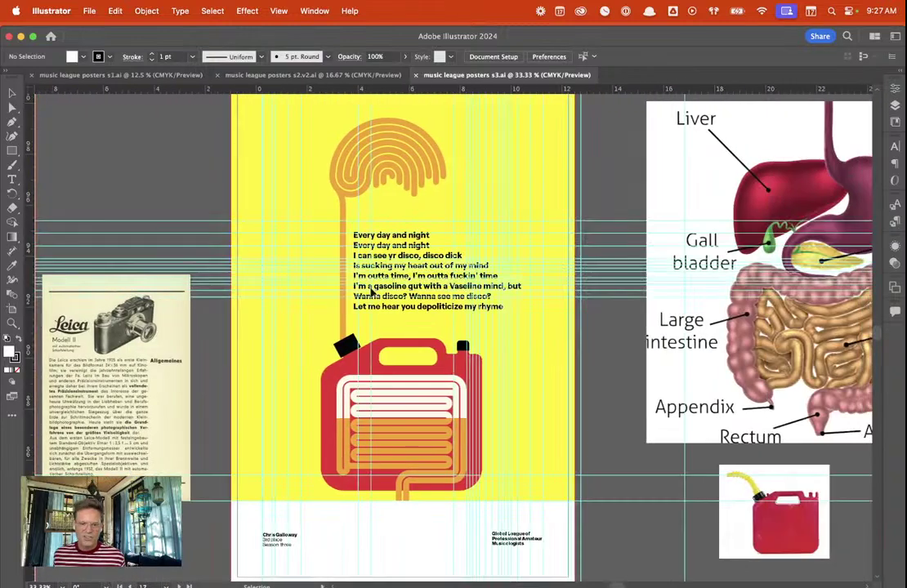
pyautogui.press('super+semicolon')
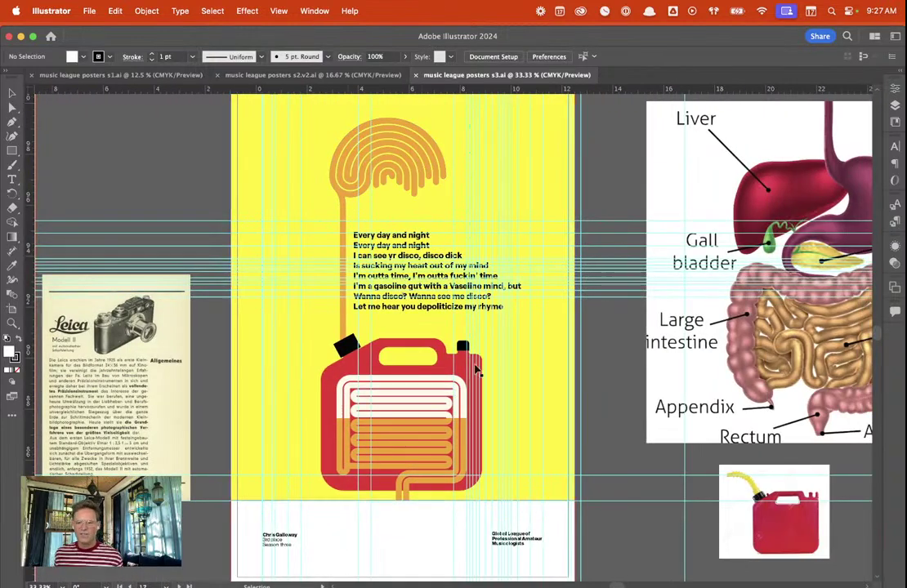
pyautogui.hscroll(-4, 457, 273)
pyautogui.hscroll(4, 547, 272)
pyautogui.press('super+semicolon')
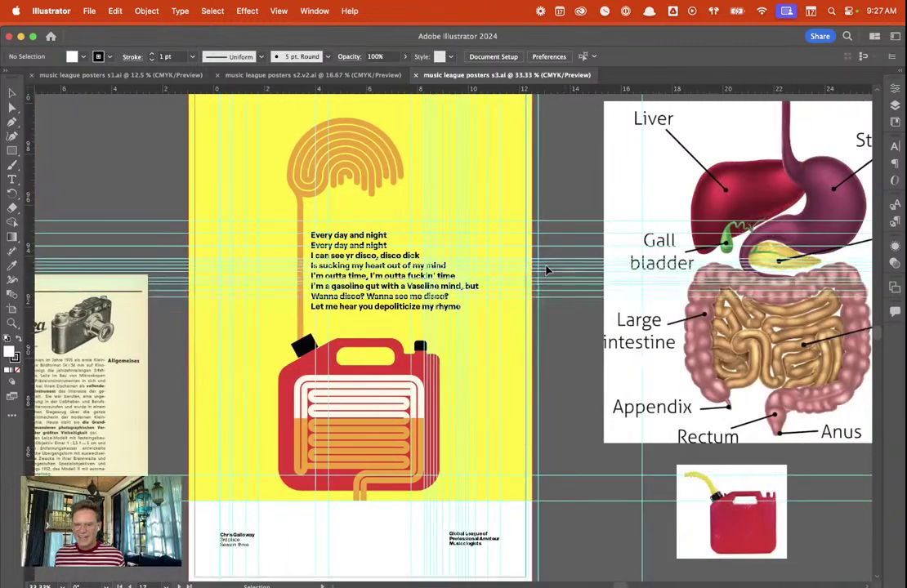
pyautogui.hscroll(4, 564, 266)
pyautogui.press('super+semicolon')
pyautogui.hscroll(-15, 458, 278)
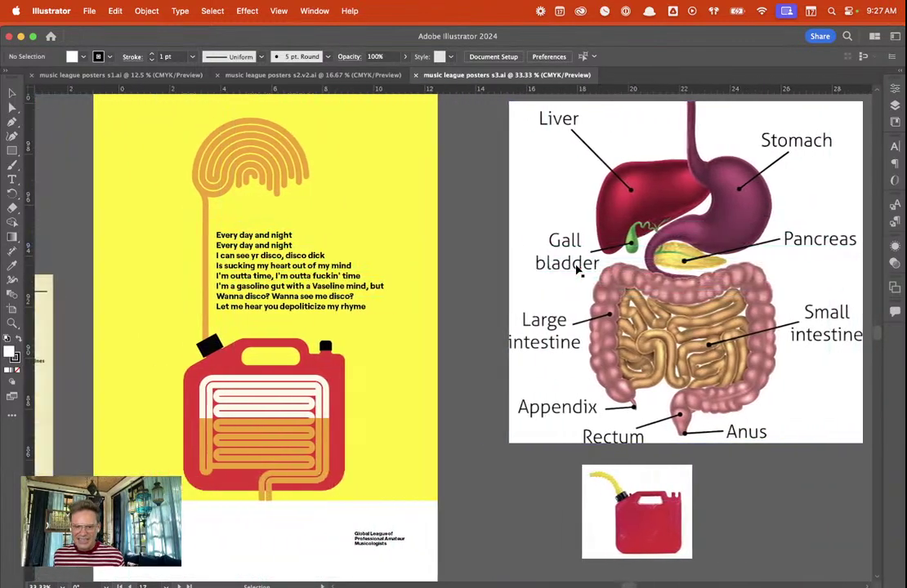
# Examine the white Slowdive poster draft with its lyric star and the space station window photo used as reference
pyautogui.press('super+semicolon')
pyautogui.press('super+semicolon')
pyautogui.hscroll(-13, 279, 285)
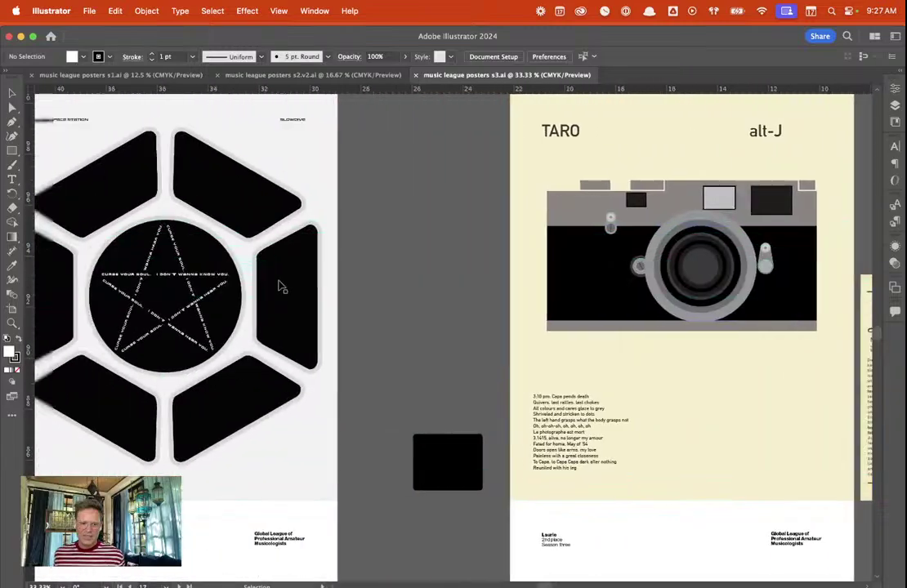
pyautogui.press('super+semicolon')
pyautogui.press('super+semicolon')
pyautogui.scroll(-5, 279, 284)
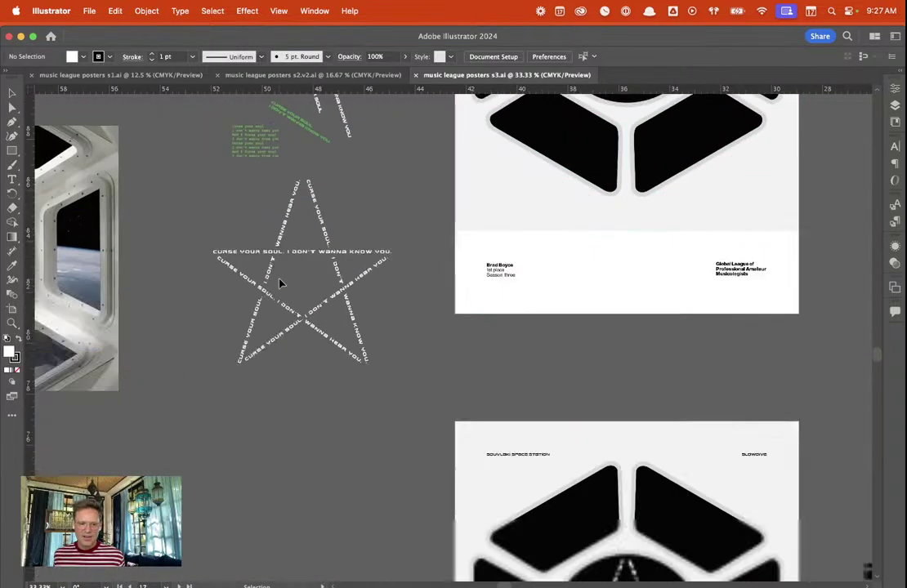
pyautogui.press('super+semicolon')
pyautogui.hscroll(-9, 229, 266)
pyautogui.press('super+semicolon')
pyautogui.scroll(5, 227, 265)
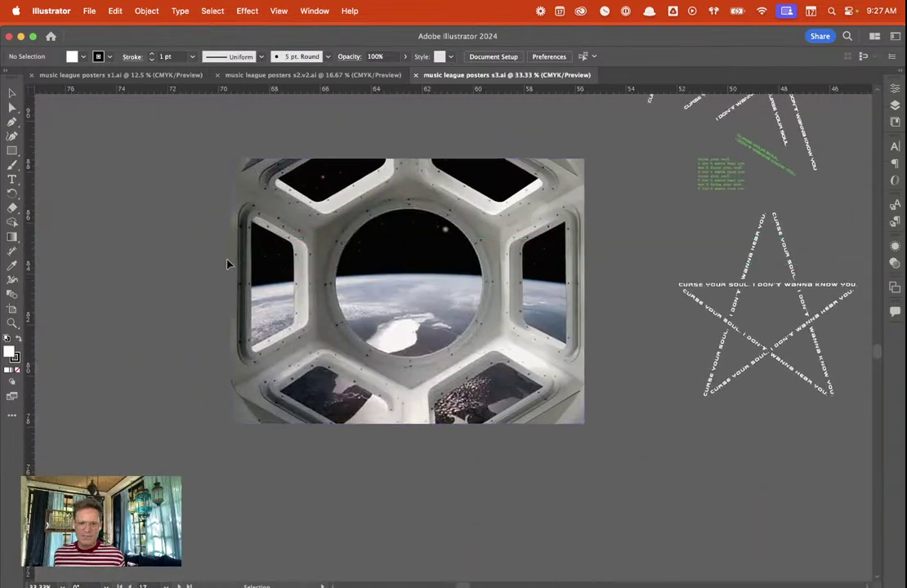
pyautogui.press('super+semicolon')
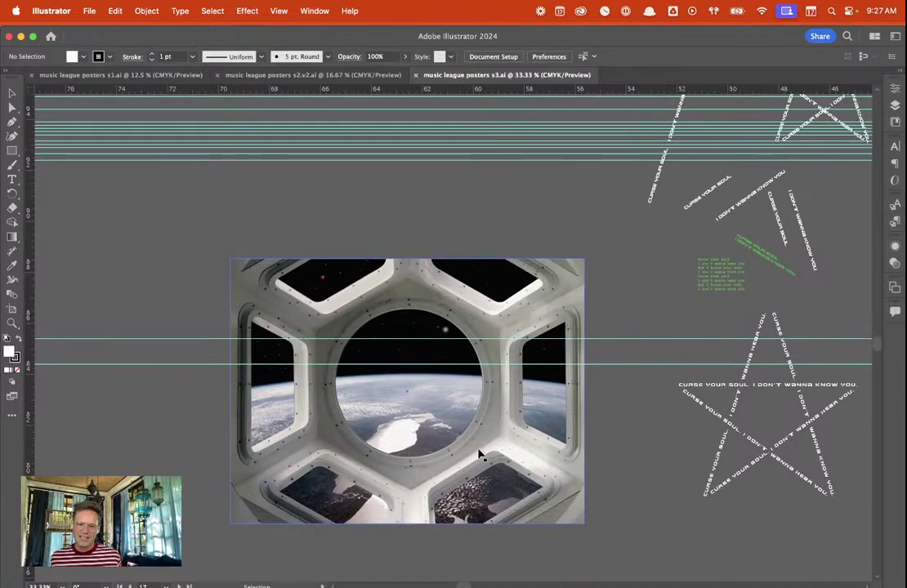
# Inspect the lyric star studies and loose lyric lines between the space station photo and the Slowdive poster
pyautogui.hscroll(-4, 569, 380)
pyautogui.hscroll(10, 565, 381)
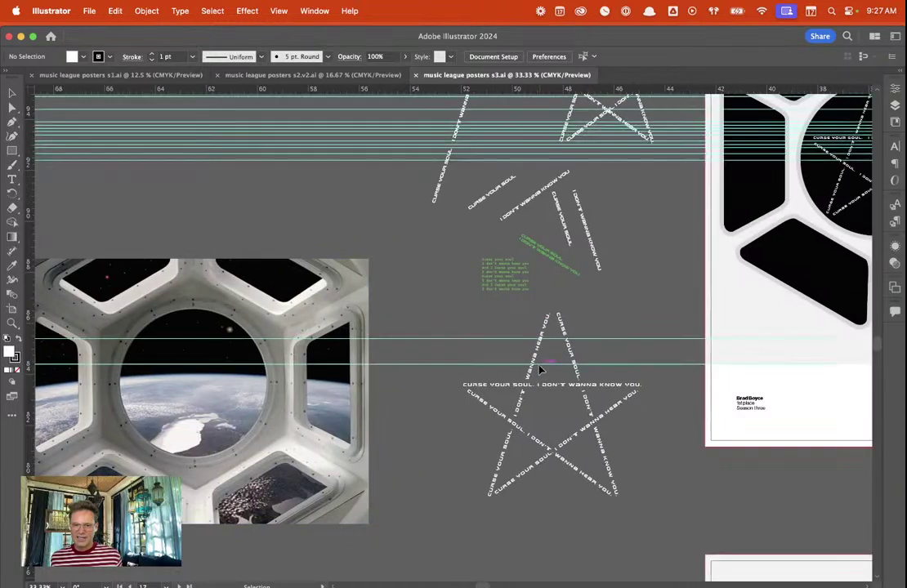
pyautogui.scroll(-1, 556, 359)
pyautogui.scroll(2, 567, 421)
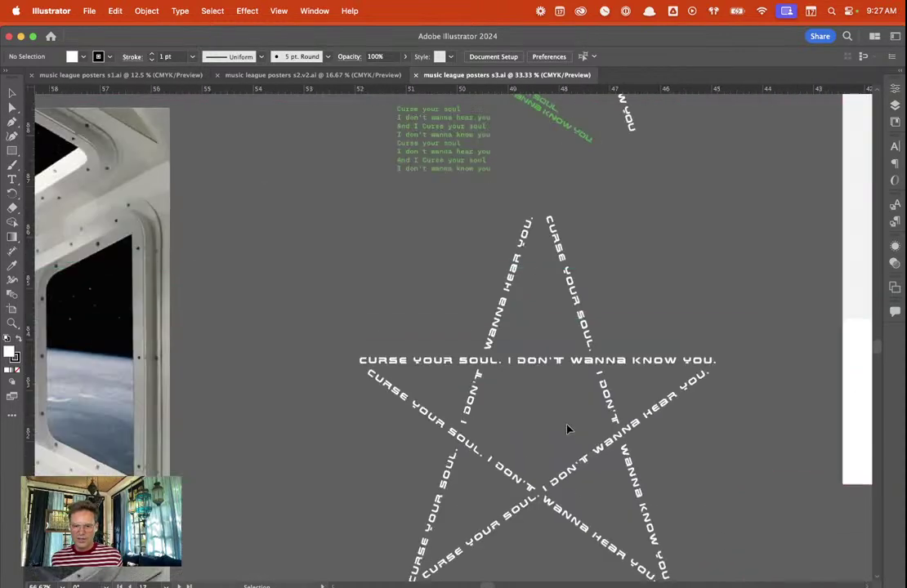
pyautogui.scroll(10, 569, 426)
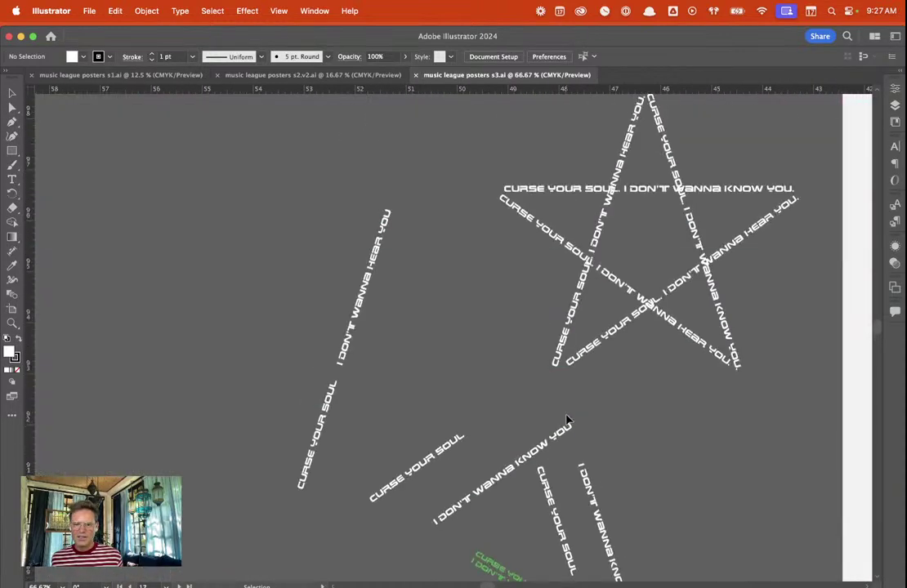
pyautogui.scroll(-6, 568, 419)
pyautogui.scroll(2, 572, 445)
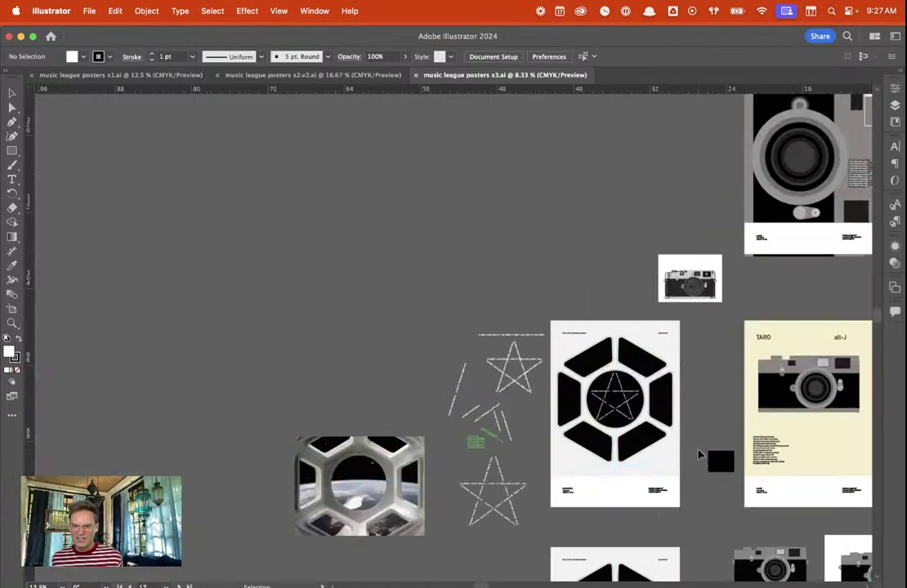
# Compare the successive Slowdive poster drafts, ending close up on the black version with starry red window panes
pyautogui.scroll(-1, 570, 445)
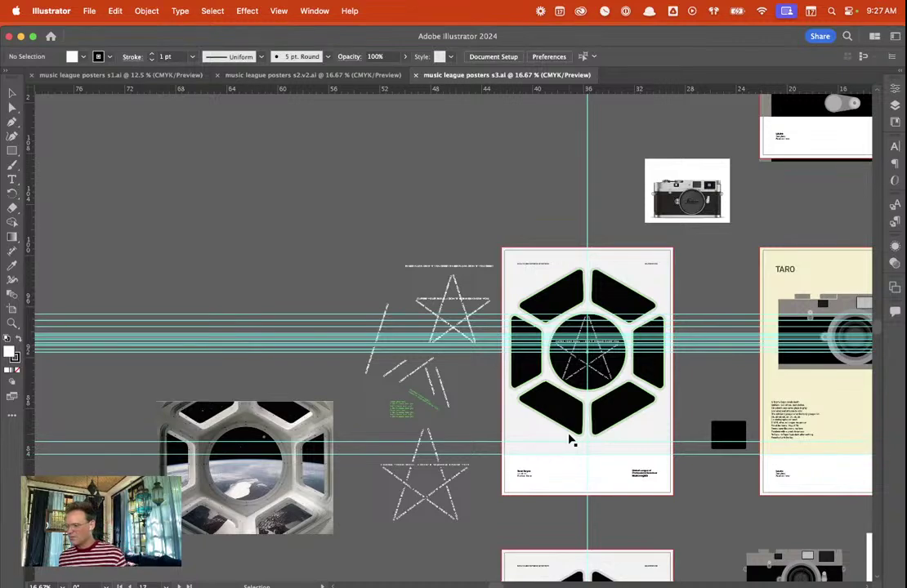
pyautogui.scroll(-12, 621, 455)
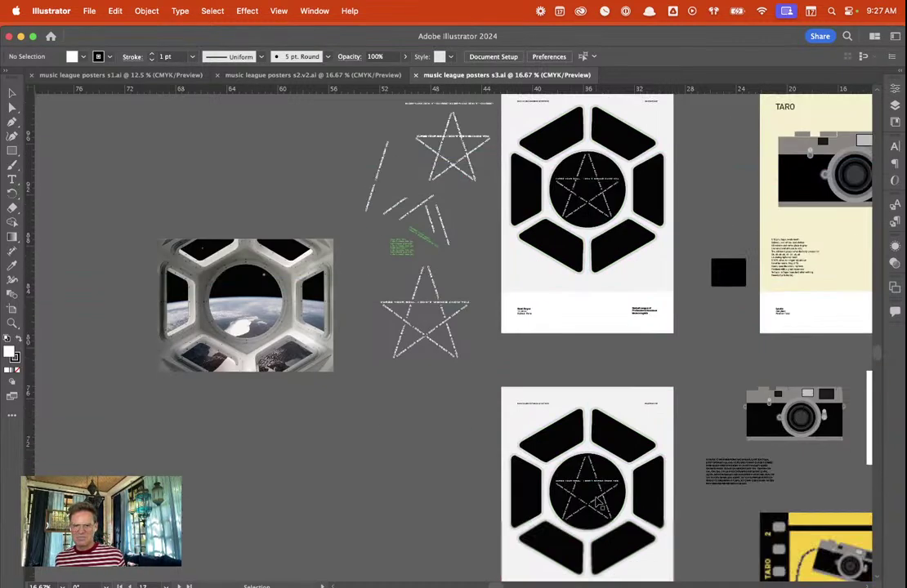
pyautogui.hscroll(-1, 580, 490)
pyautogui.scroll(-4, 563, 480)
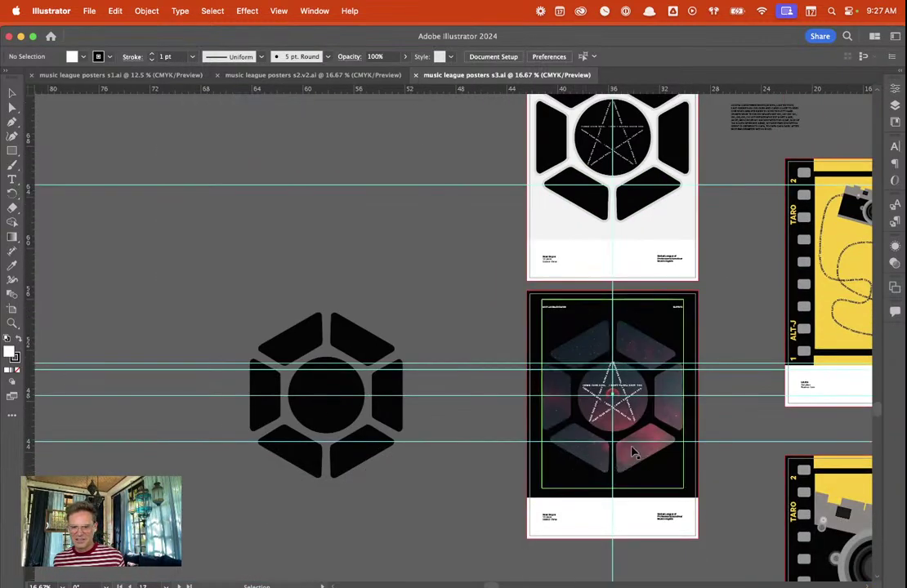
pyautogui.scroll(3, 632, 453)
pyautogui.hscroll(-2, 614, 453)
pyautogui.hscroll(12, 604, 451)
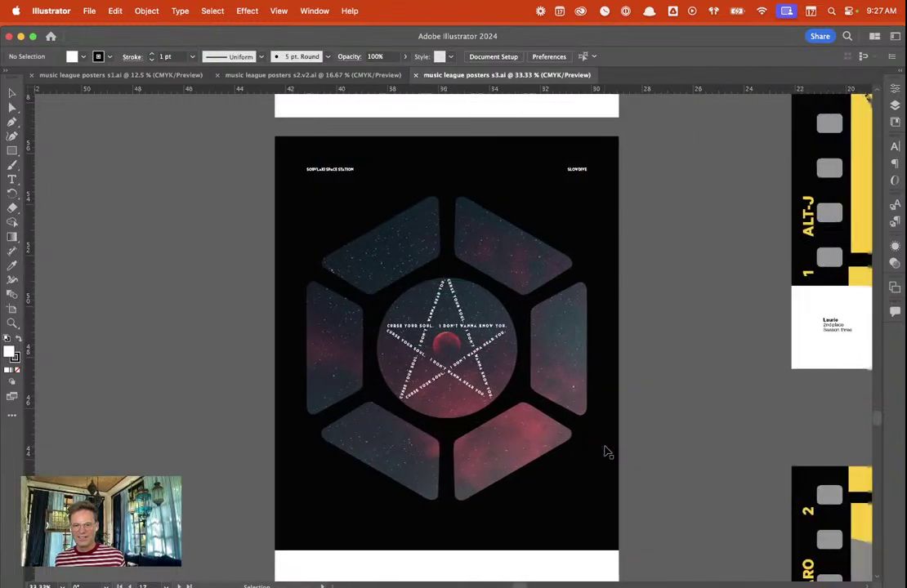
# Examine the Alt-J Taro film-strip poster drafts beside the Slowdive poster, from the yellow camera frame to the dark hand holding the camera
pyautogui.hscroll(6, 606, 451)
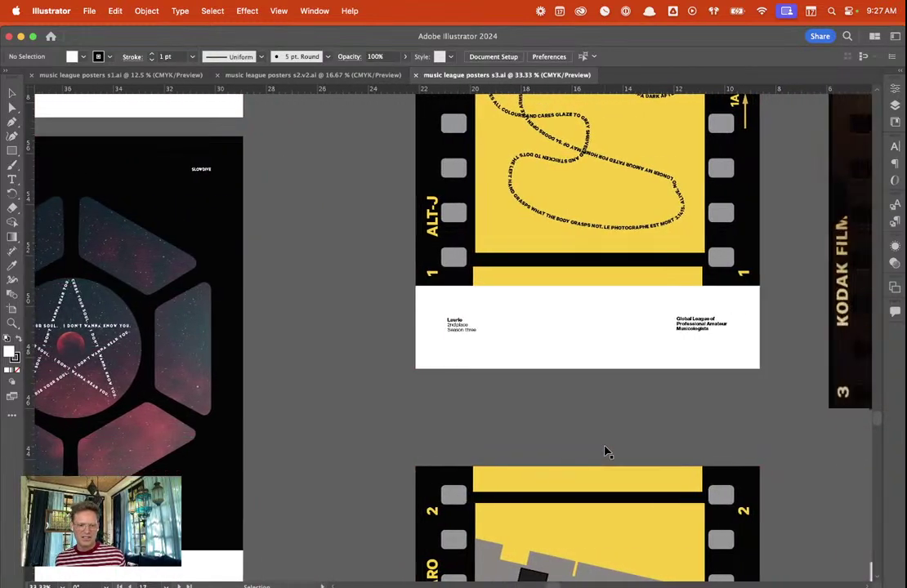
pyautogui.hscroll(-6, 606, 451)
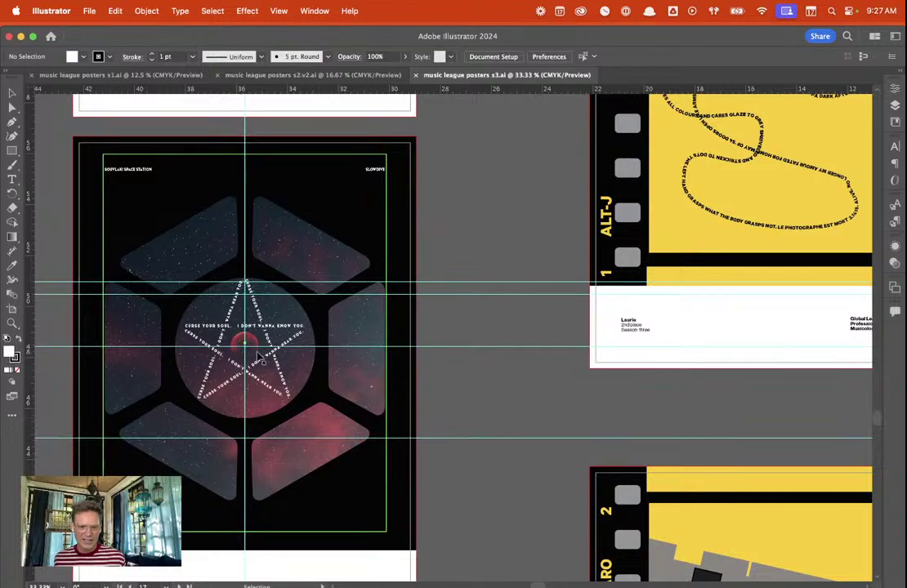
pyautogui.hscroll(-4, 725, 362)
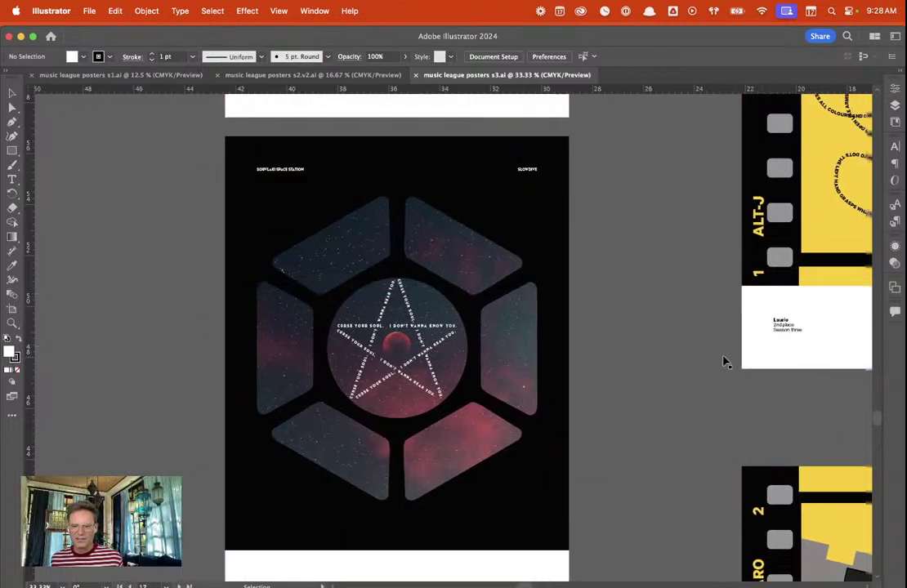
pyautogui.hscroll(10, 725, 360)
pyautogui.scroll(-10, 630, 368)
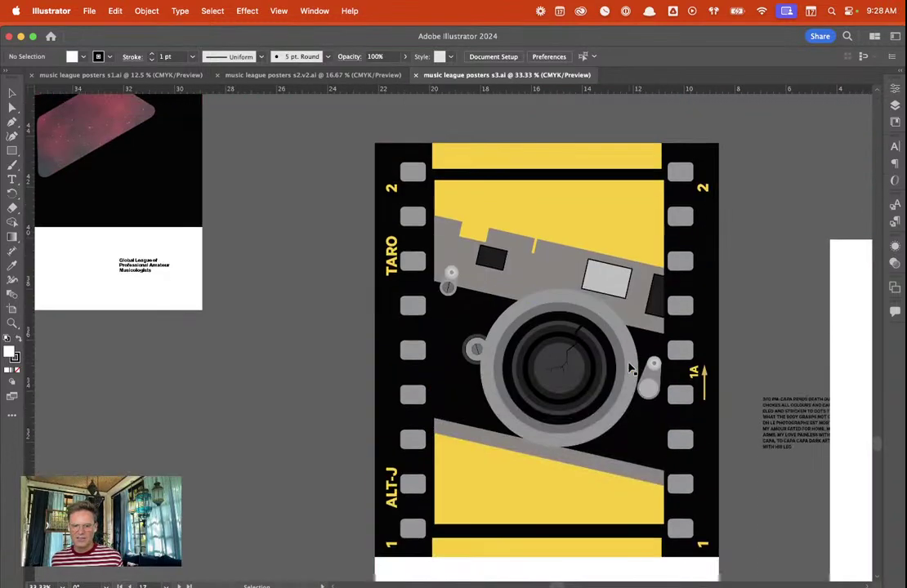
pyautogui.scroll(-4, 622, 370)
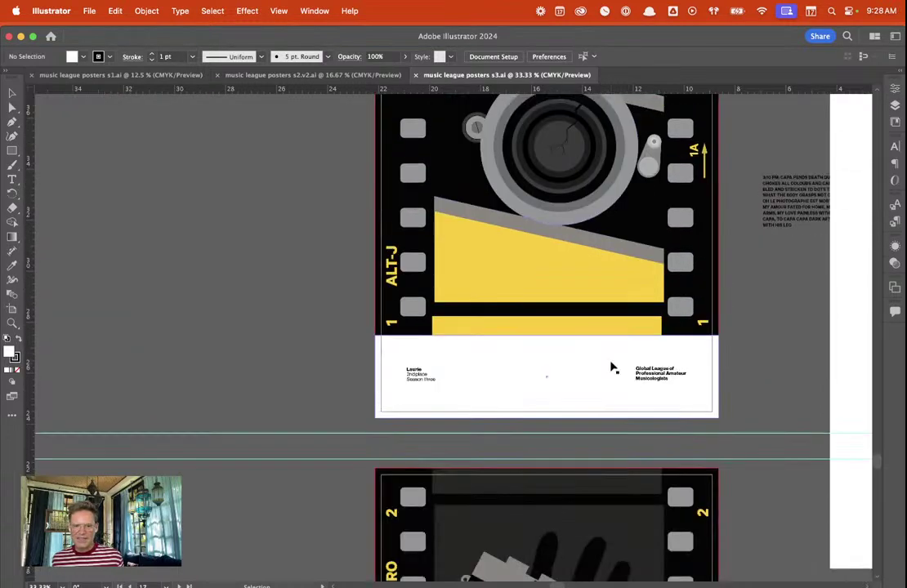
pyautogui.scroll(-10, 613, 367)
pyautogui.scroll(-3, 613, 360)
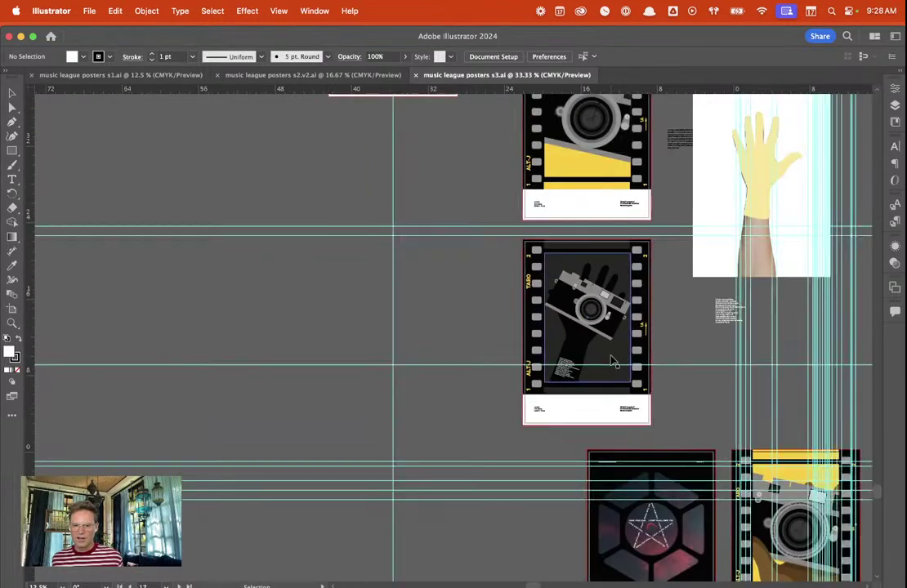
pyautogui.scroll(2, 601, 333)
pyautogui.scroll(2, 593, 342)
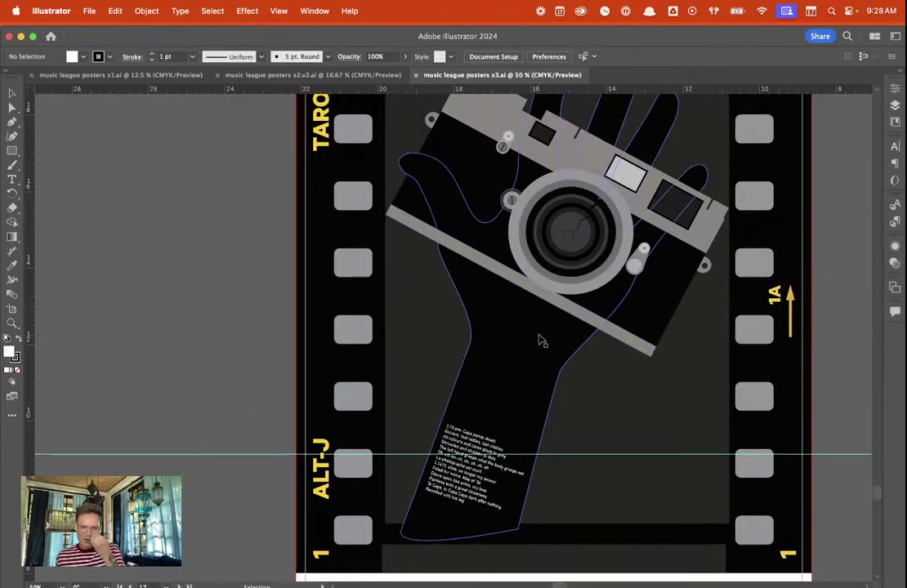
pyautogui.hscroll(-3, 537, 364)
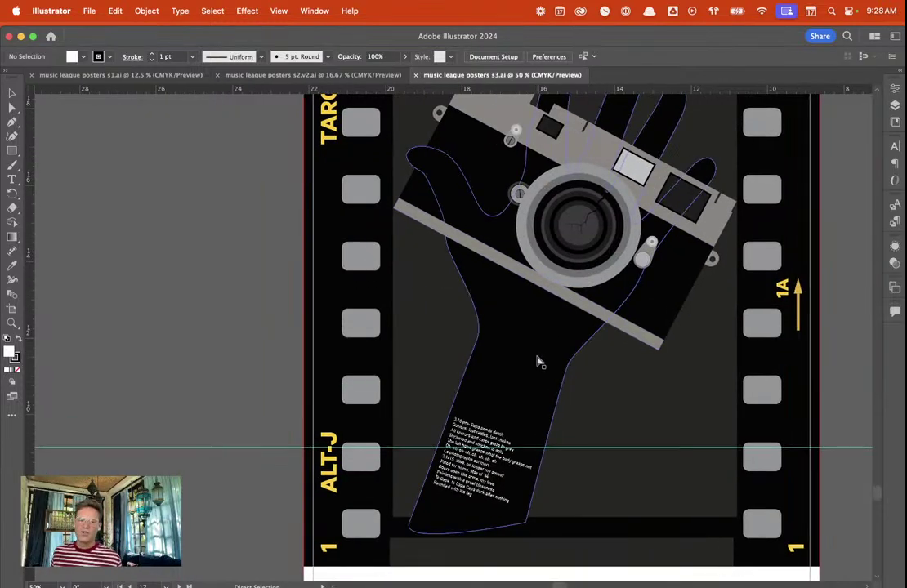
# Inspect the lyric ring around the lens on the finished Taro poster and compare it with the neighbouring Slowdive and Le Tigre posters
pyautogui.scroll(-1, 571, 368)
pyautogui.scroll(-2, 608, 360)
pyautogui.scroll(-5, 658, 425)
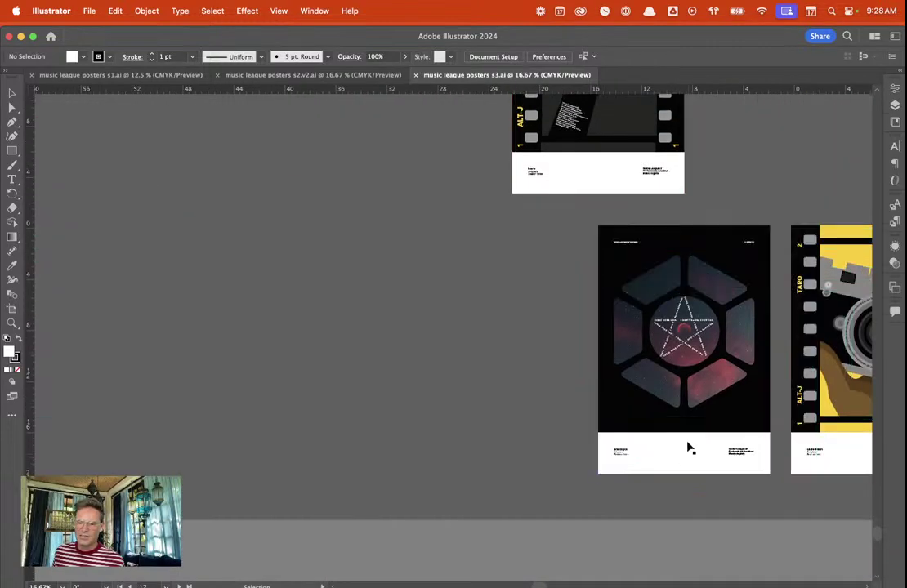
pyautogui.hscroll(-2, 688, 449)
pyautogui.hscroll(5, 688, 445)
pyautogui.scroll(5, 668, 421)
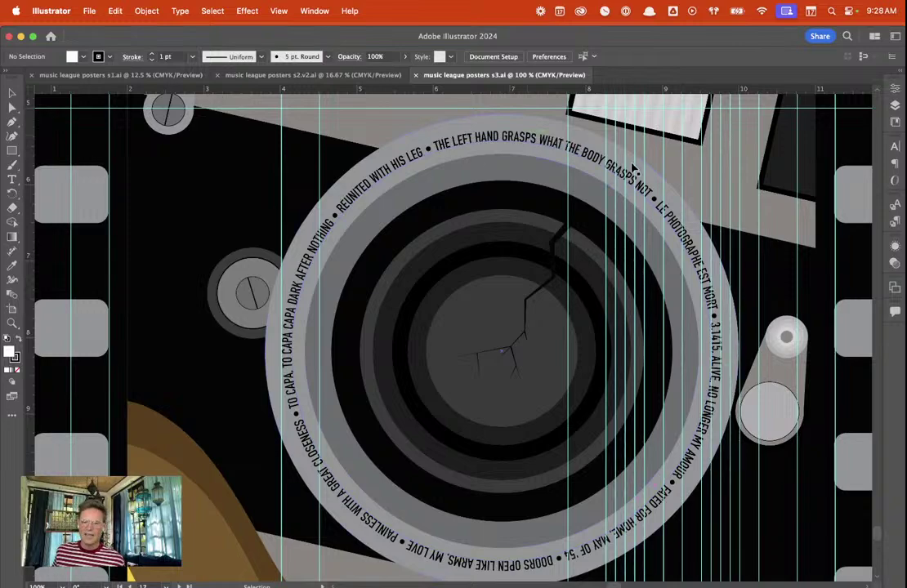
pyautogui.scroll(-5, 367, 314)
pyautogui.scroll(1, 365, 300)
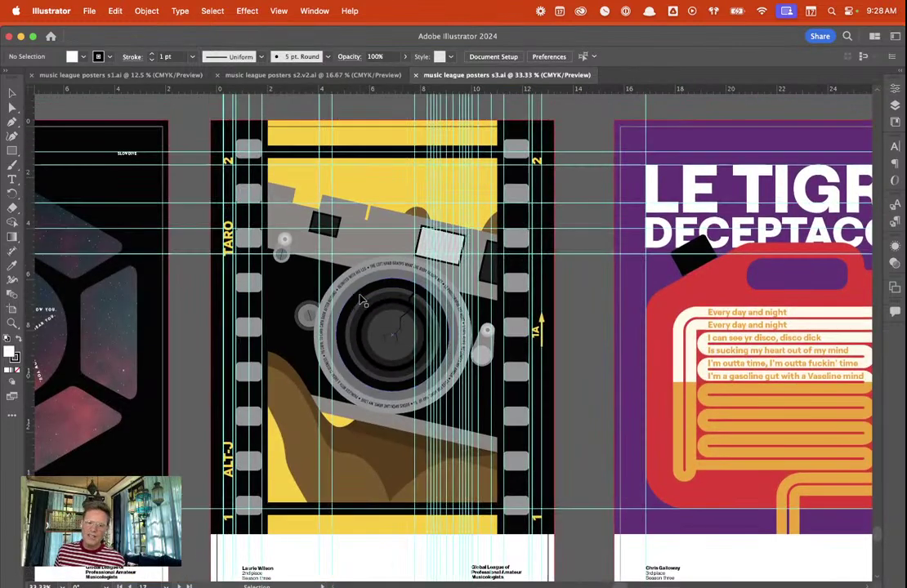
pyautogui.press('super+semicolon')
pyautogui.hscroll(-5, 618, 372)
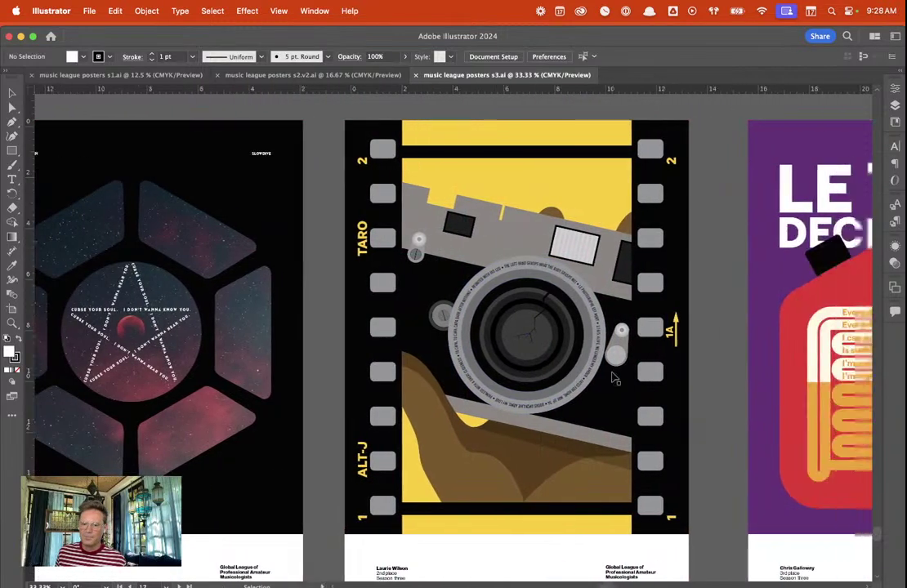
pyautogui.hscroll(10, 603, 370)
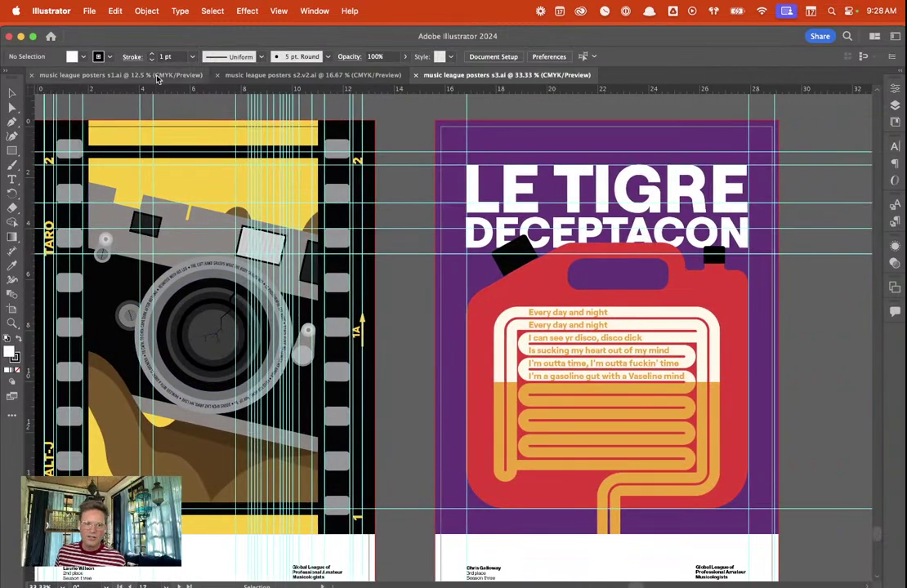
# Open the recent file music league posters s4.ai
pyautogui.click(157, 75)
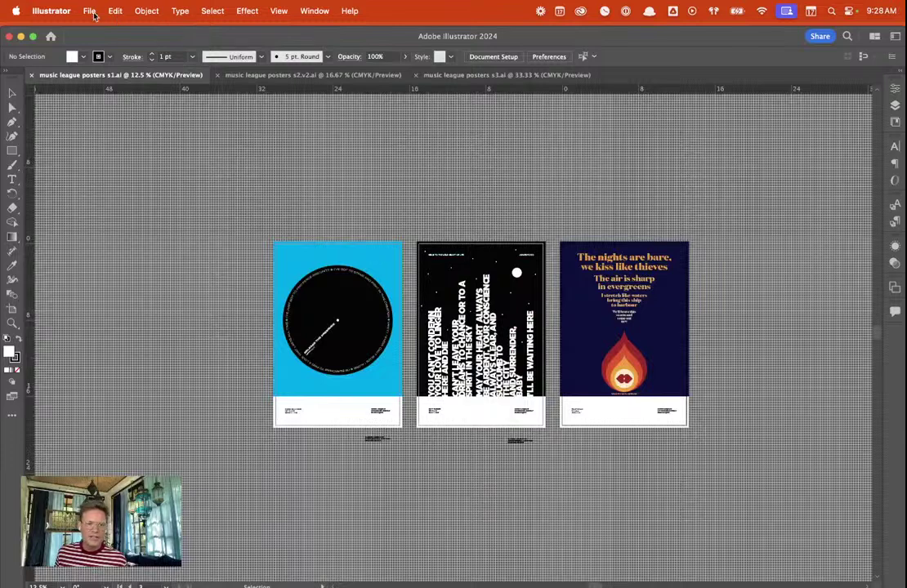
pyautogui.click(90, 11)
pyautogui.moveTo(163, 72)
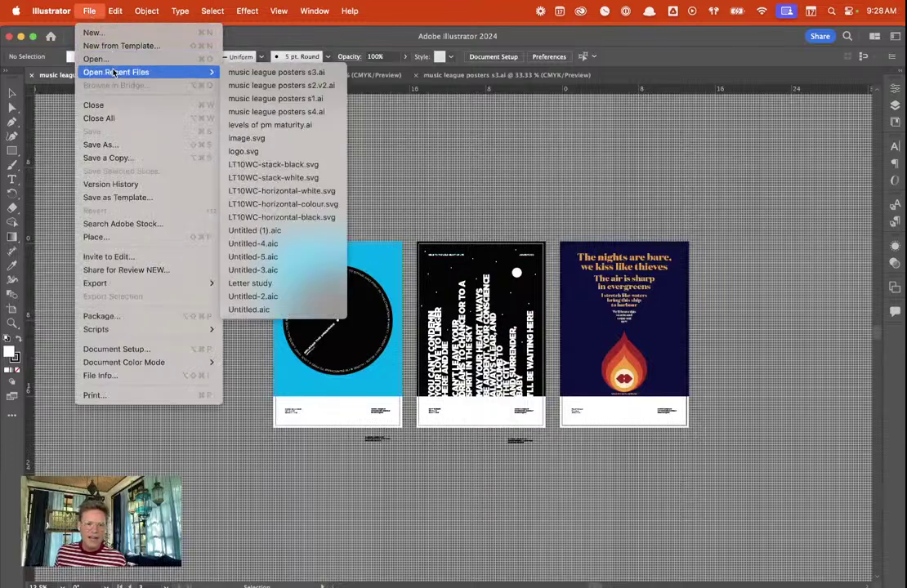
pyautogui.click(314, 112)
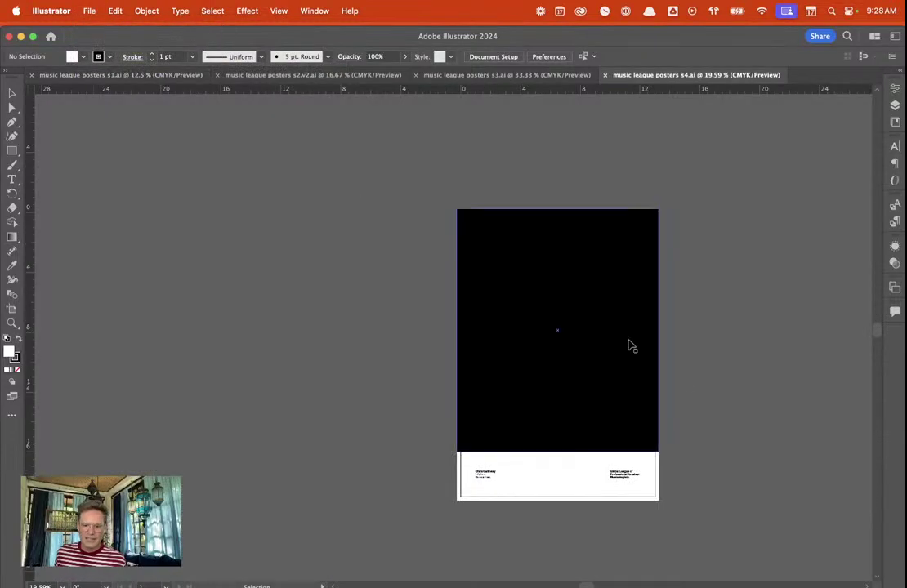
# Examine the blank poster template, its empty black artwork area and the credit lines in the white footer
pyautogui.scroll(2, 631, 347)
pyautogui.scroll(-1, 601, 352)
pyautogui.hscroll(-2, 592, 344)
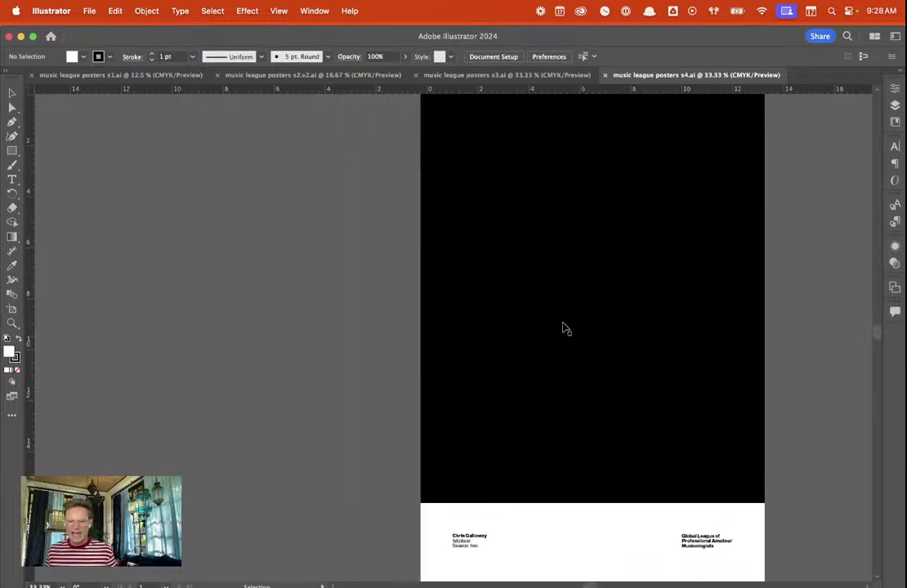
pyautogui.hscroll(4, 563, 328)
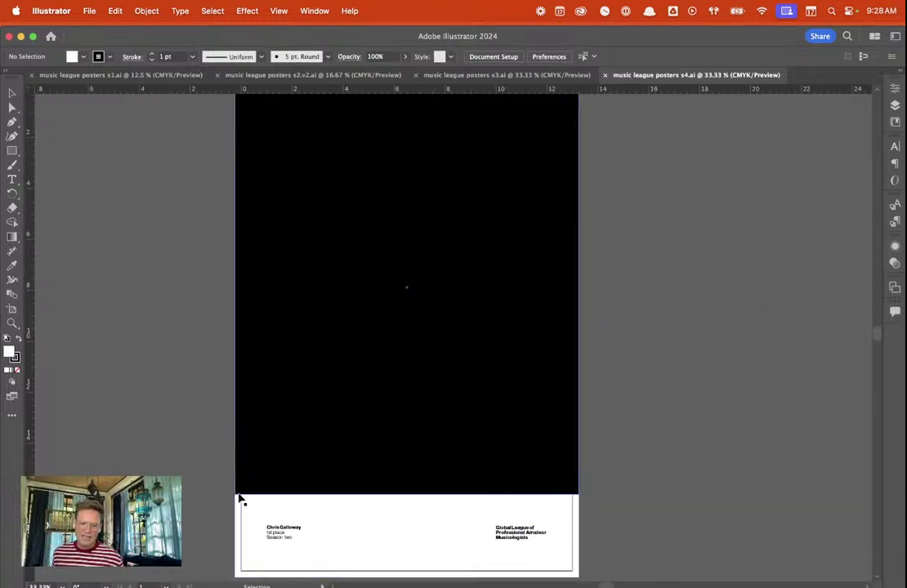
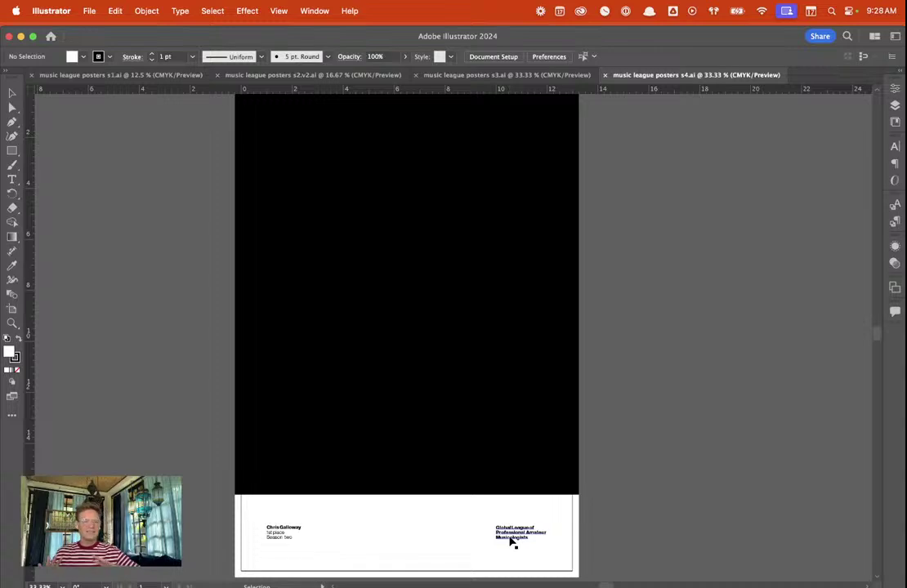
pyautogui.scroll(1, 477, 415)
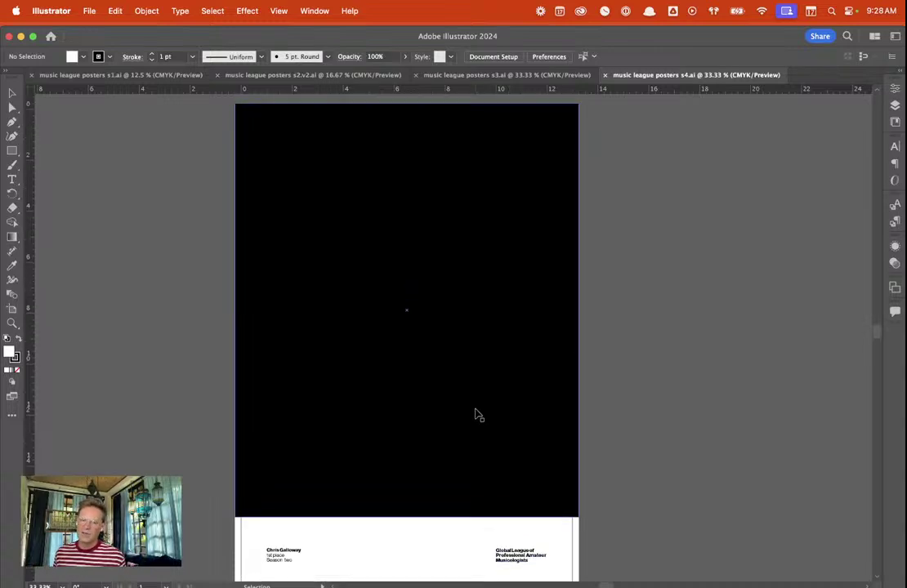
pyautogui.press('cmd+minus')
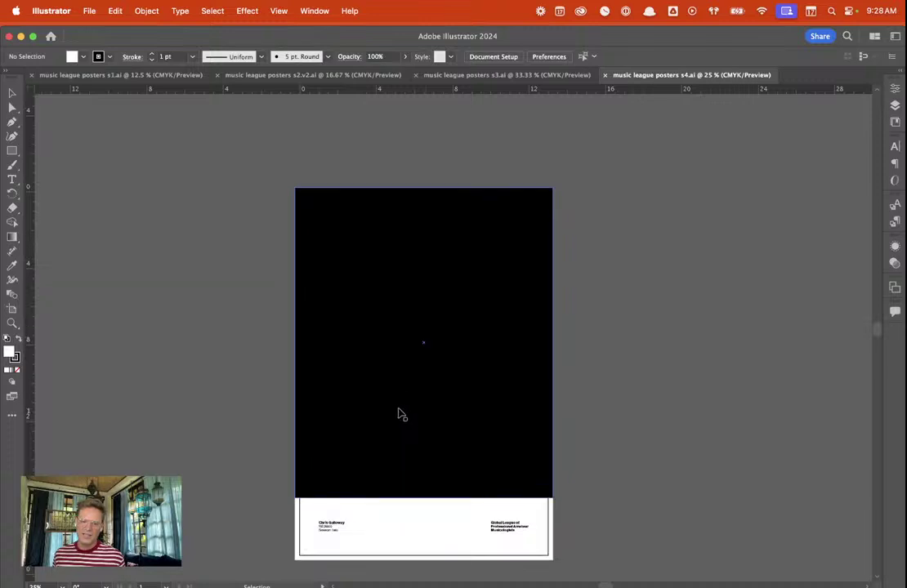
pyautogui.scroll(1, 399, 415)
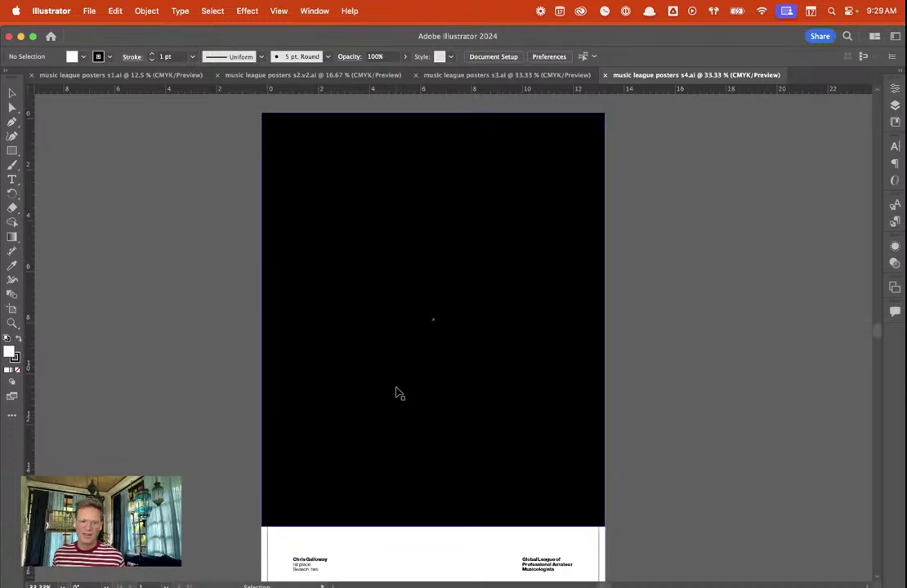
# Return to music league posters s1.ai and show the character settings for the Release the Pressure title on the blue record poster
pyautogui.click(462, 76)
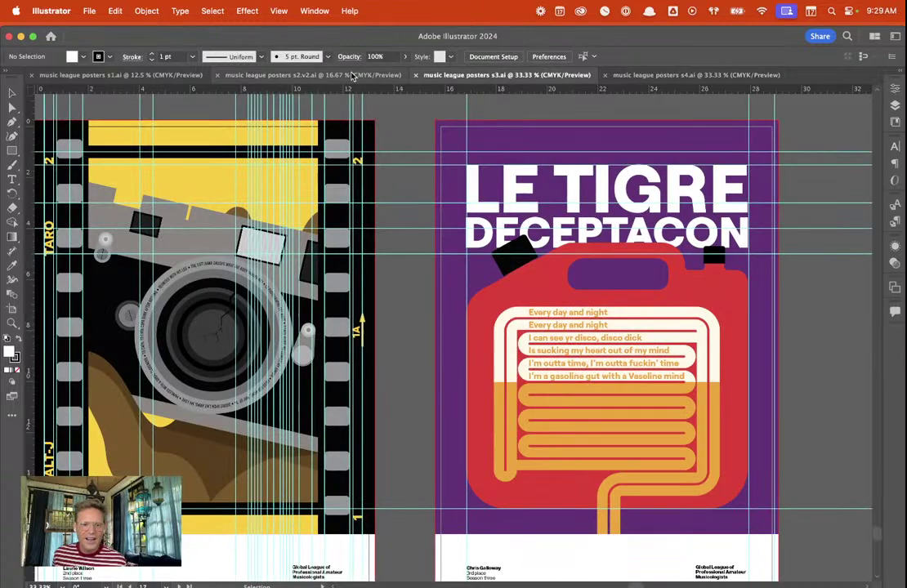
pyautogui.click(347, 75)
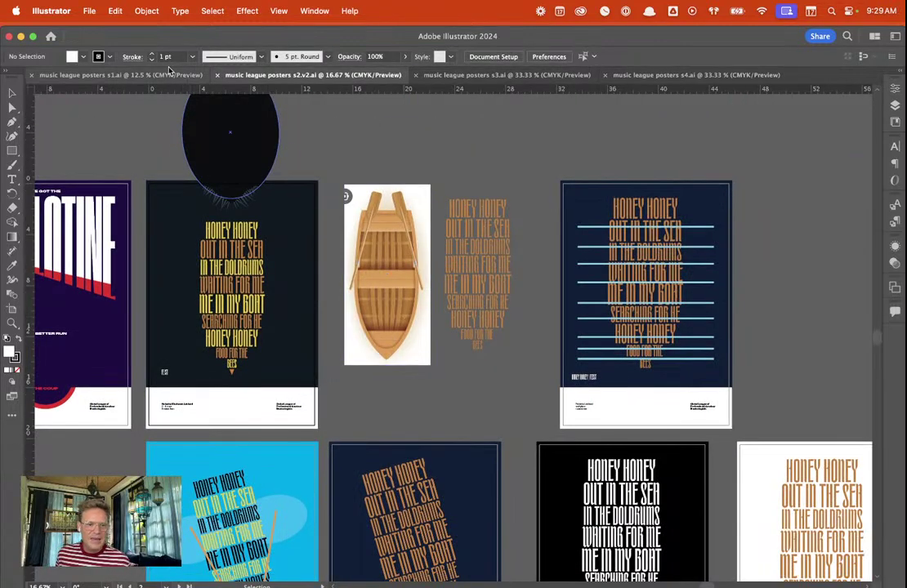
pyautogui.click(138, 75)
pyautogui.scroll(3, 296, 333)
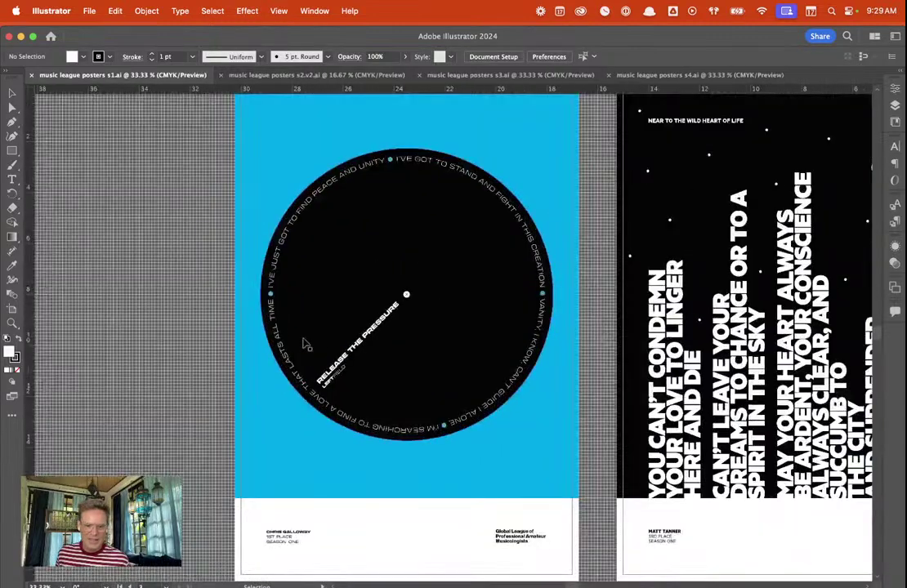
pyautogui.click(353, 366)
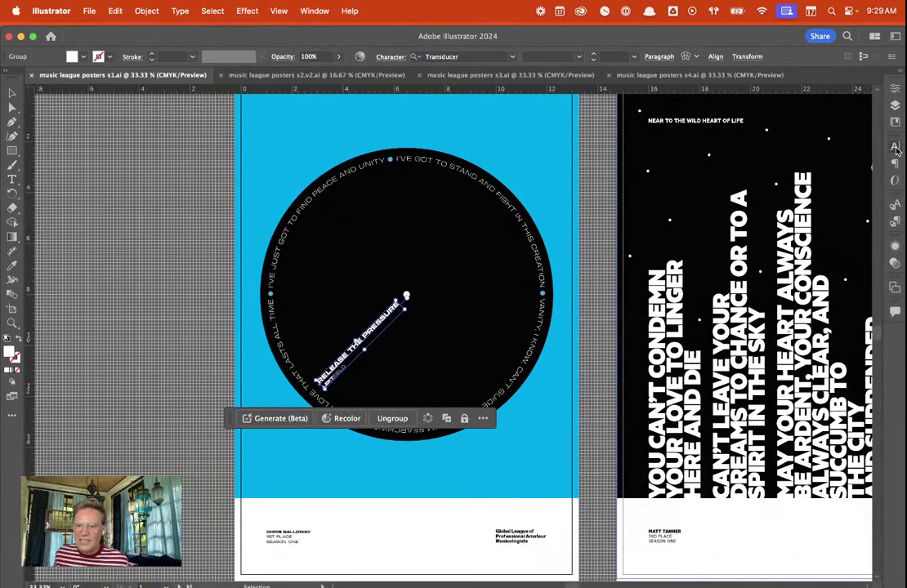
pyautogui.click(895, 147)
# Check the typeface of the winner's credit block in the footer and of the lyrics running around the black record
pyautogui.click(377, 305)
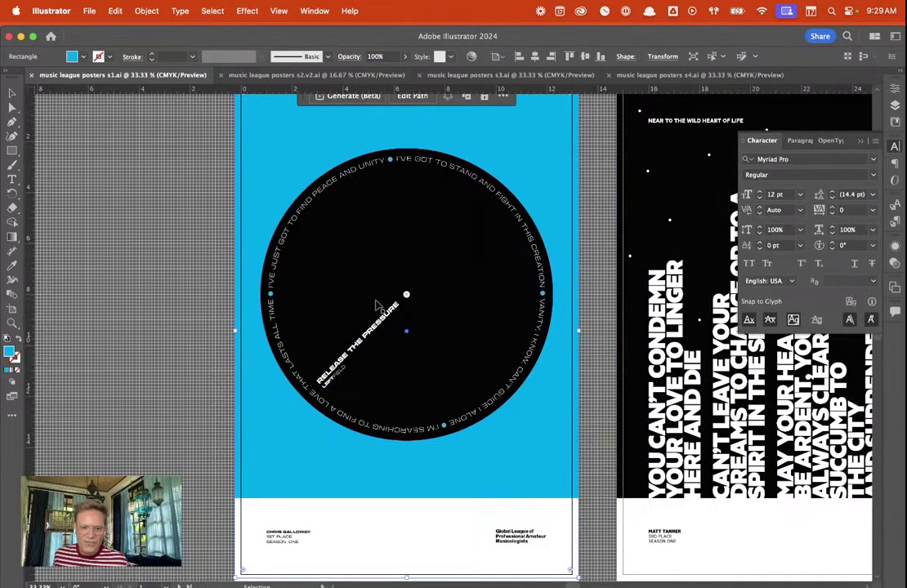
pyautogui.scroll(3, 377, 304)
pyautogui.scroll(-10, 294, 344)
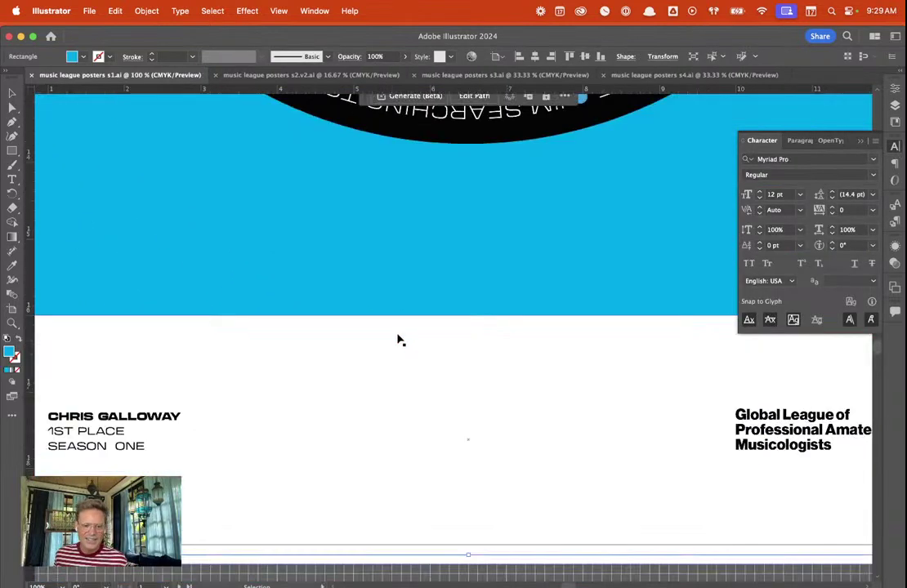
pyautogui.click(92, 455)
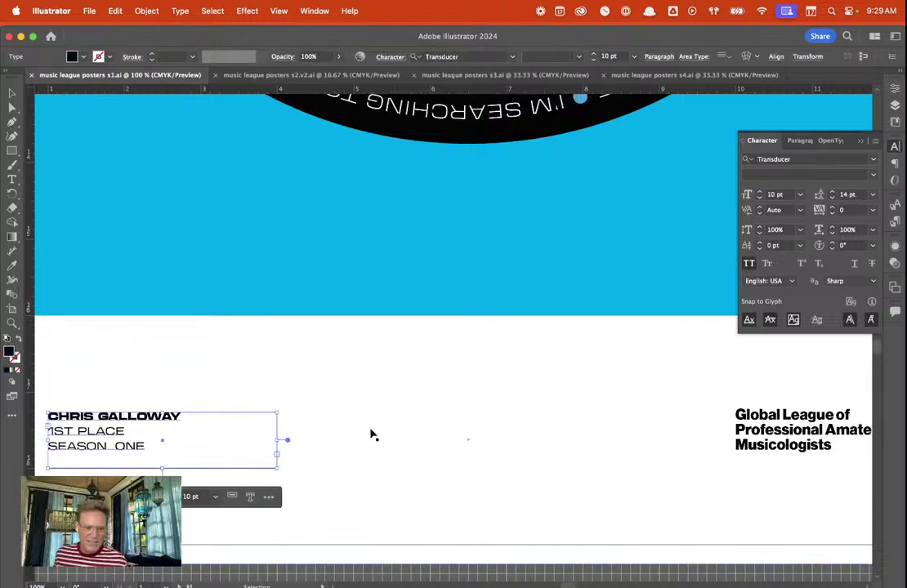
pyautogui.scroll(6, 370, 356)
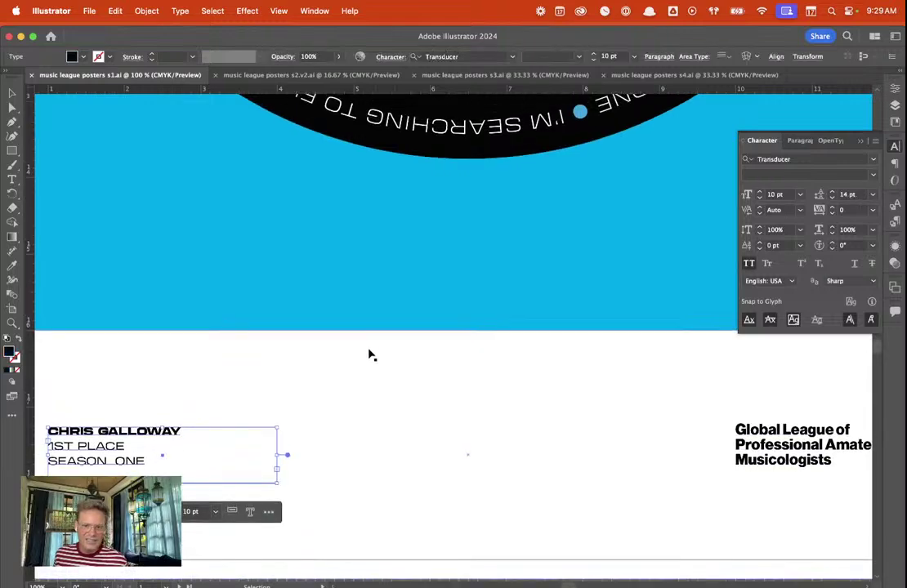
pyautogui.click(277, 361)
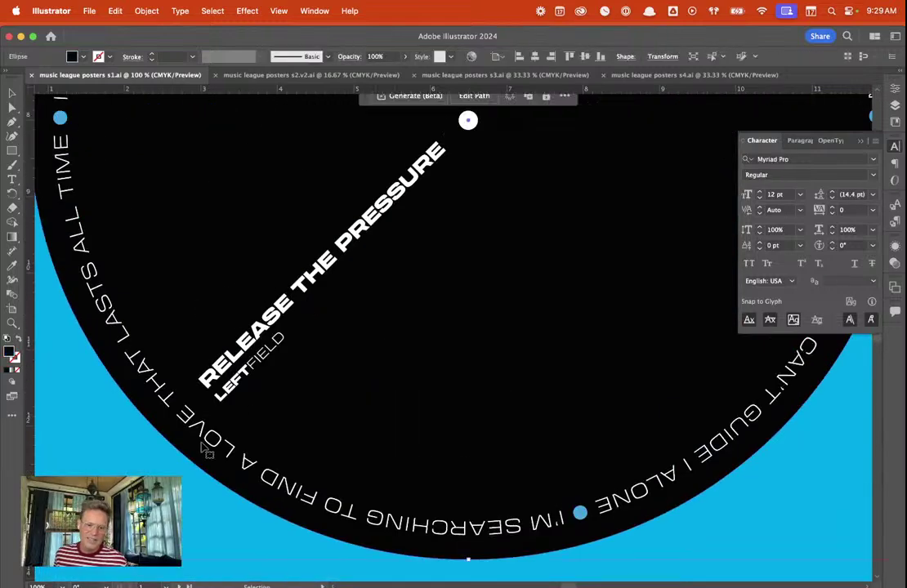
pyautogui.click(294, 349)
pyautogui.scroll(-5, 340, 313)
pyautogui.scroll(3, 346, 300)
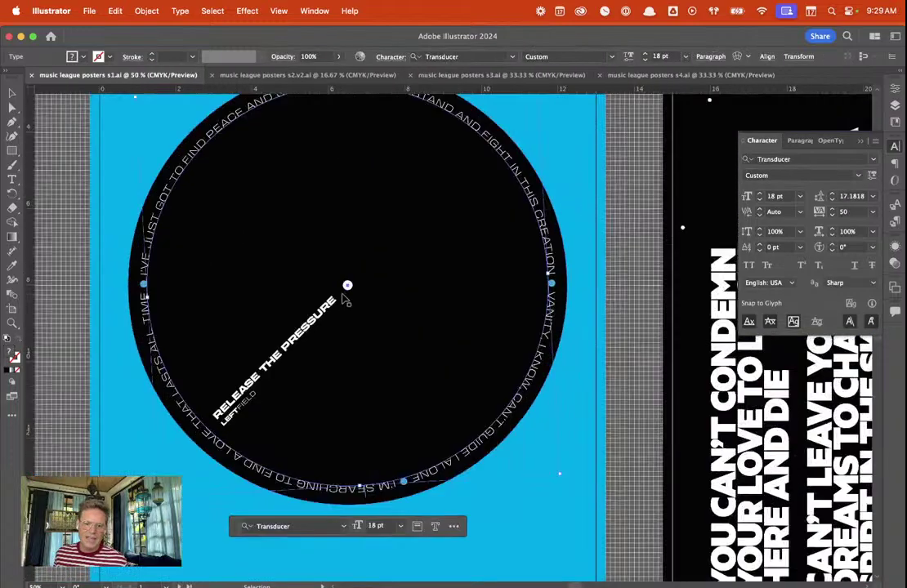
# Check the typeface of the Release the Pressure and Leftfield title group and view it within the whole record poster
pyautogui.scroll(1, 347, 300)
pyautogui.click(327, 322)
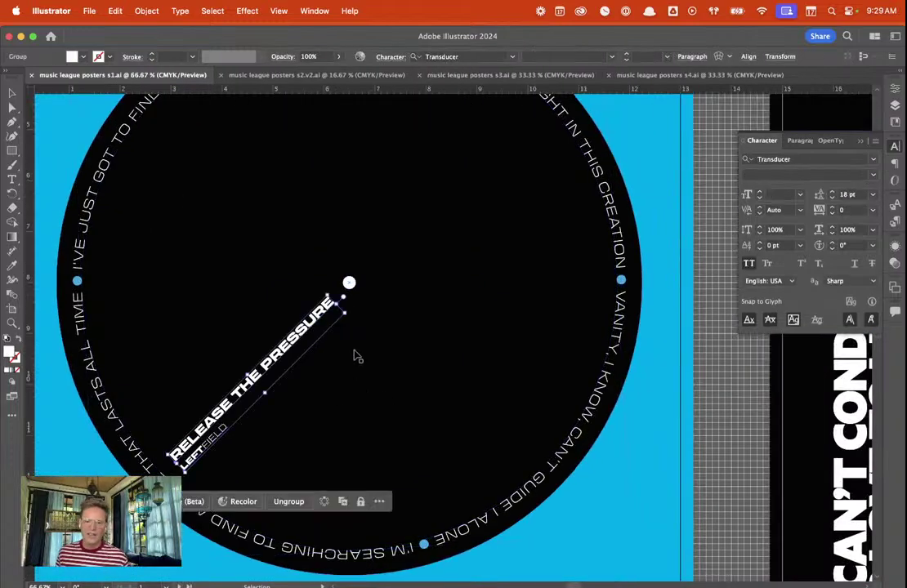
pyautogui.scroll(3, 357, 356)
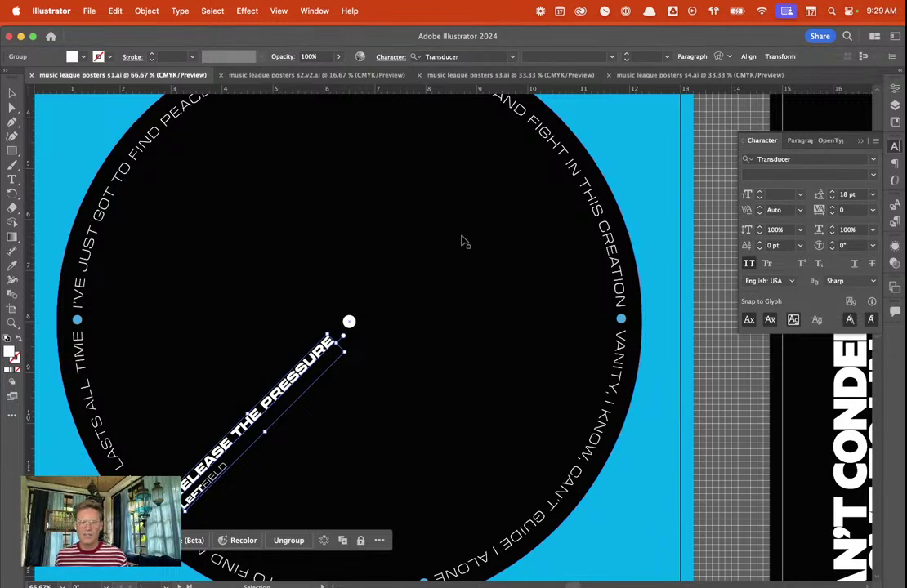
pyautogui.scroll(-3, 384, 239)
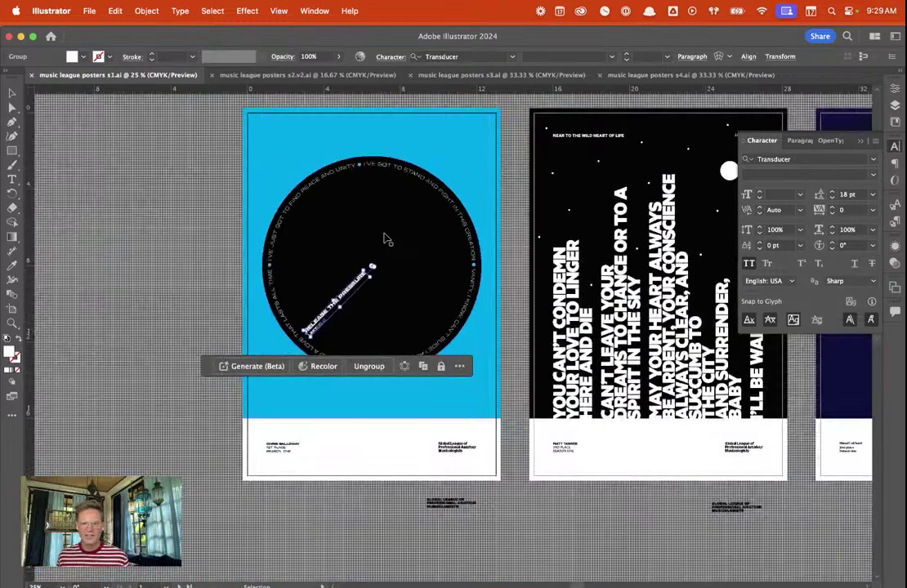
# Examine the title and circular lyrics of the blue record poster up close and clear the selection
pyautogui.scroll(3, 384, 238)
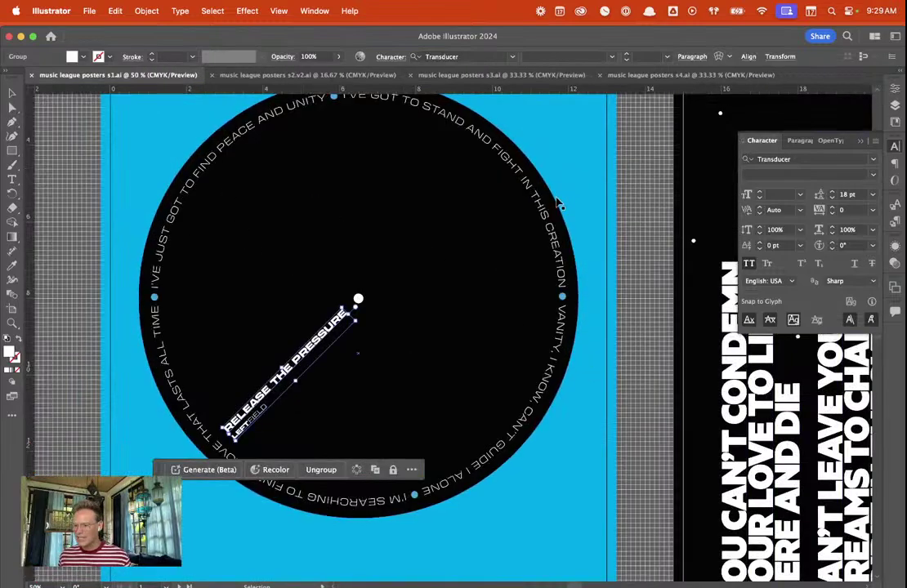
pyautogui.click(886, 10)
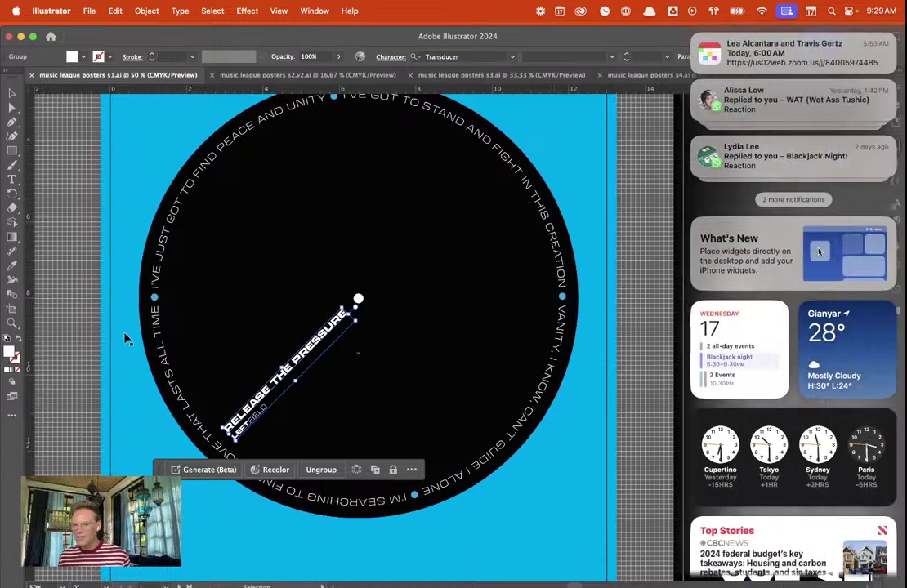
pyautogui.scroll(1, 269, 182)
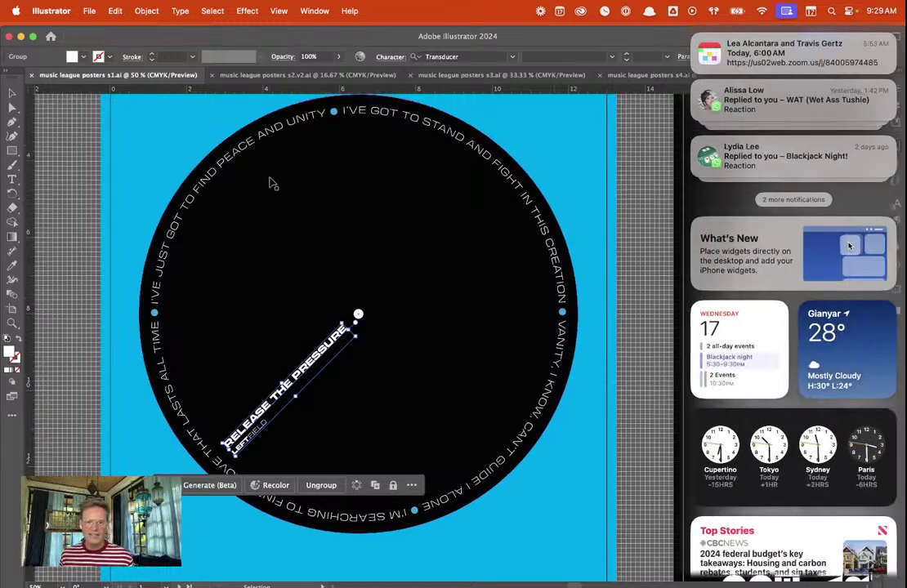
pyautogui.click(109, 117)
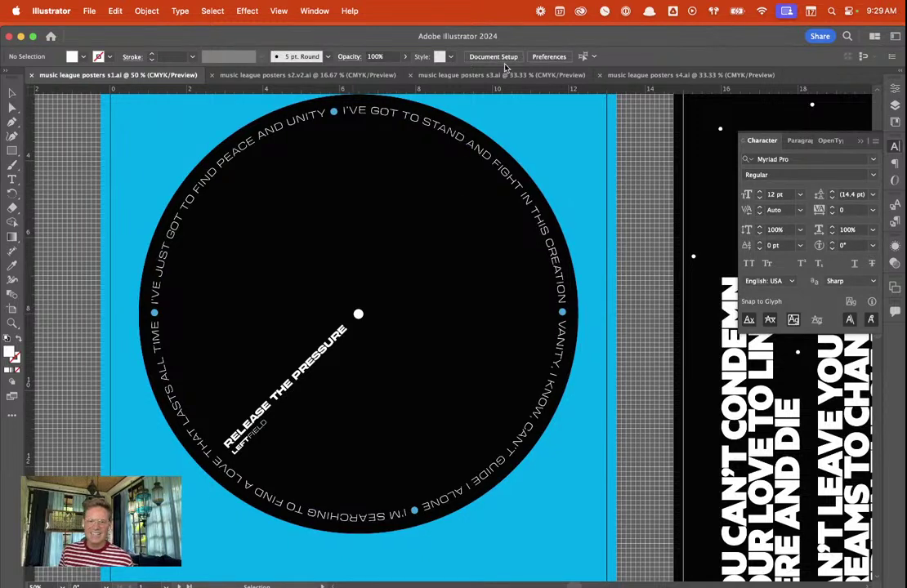
# Return to music league posters s4.ai and view the blank poster template with its black artwork area and footer
pyautogui.click(674, 76)
pyautogui.scroll(2, 303, 398)
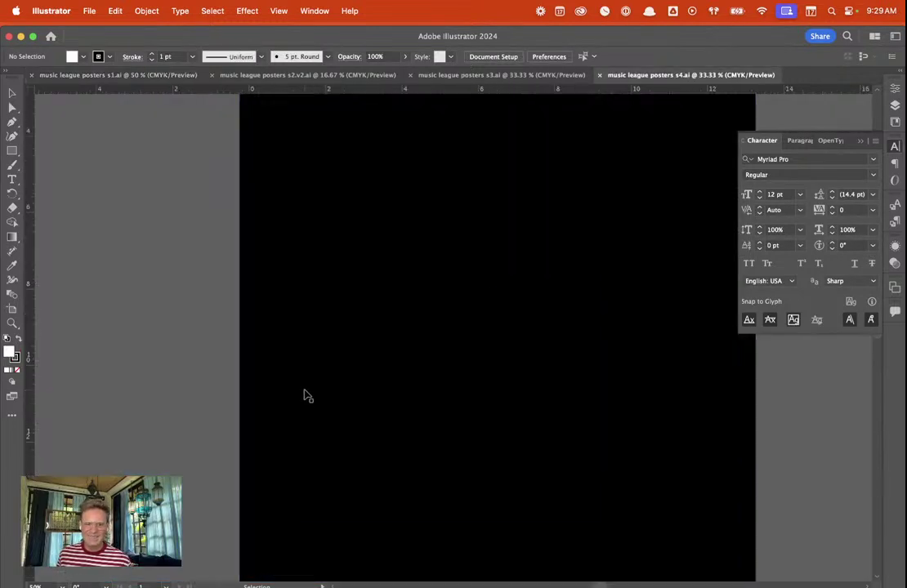
pyautogui.scroll(-3, 304, 394)
pyautogui.scroll(2, 306, 383)
pyautogui.scroll(-1, 306, 383)
pyautogui.scroll(-1, 264, 266)
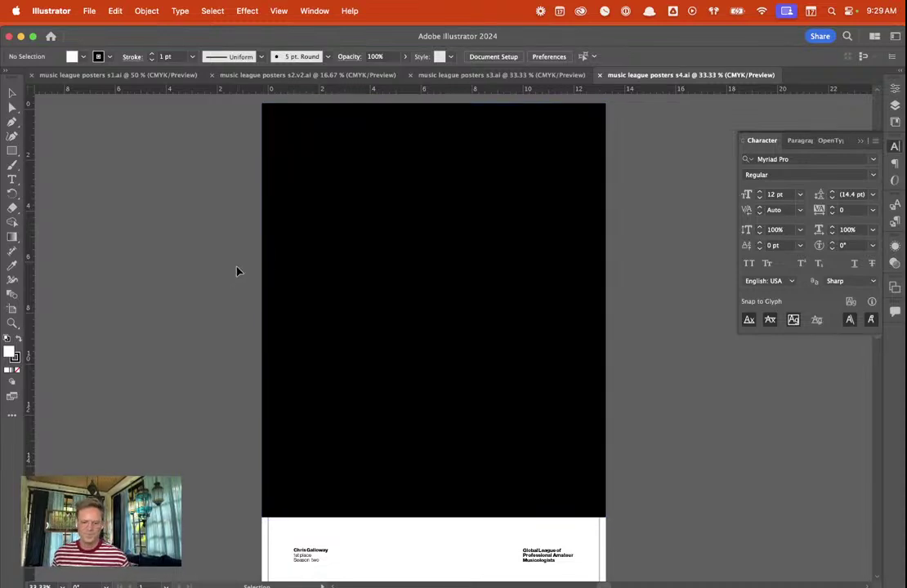
# Select the black artwork rectangle and show the layout guides across the poster template
pyautogui.click(384, 238)
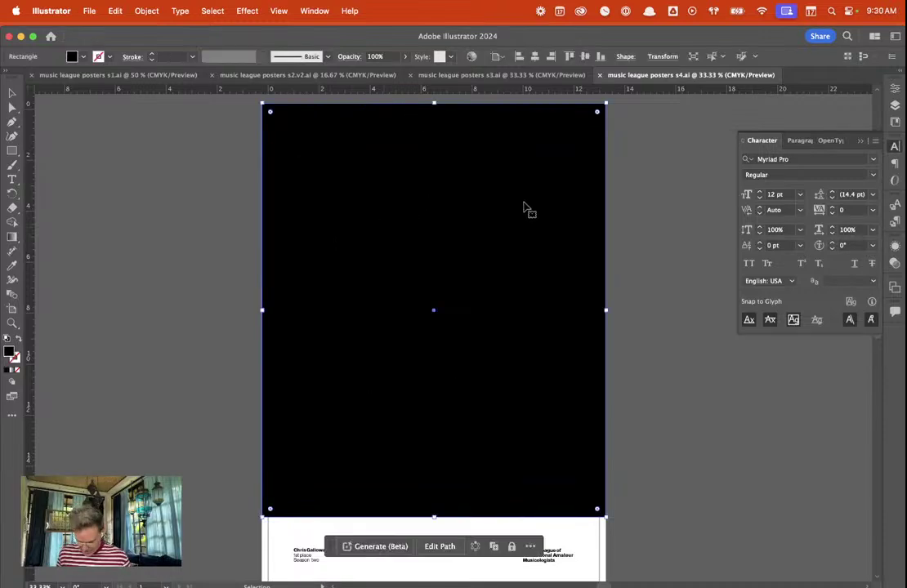
pyautogui.press('v')
pyautogui.press('super+semicolon')
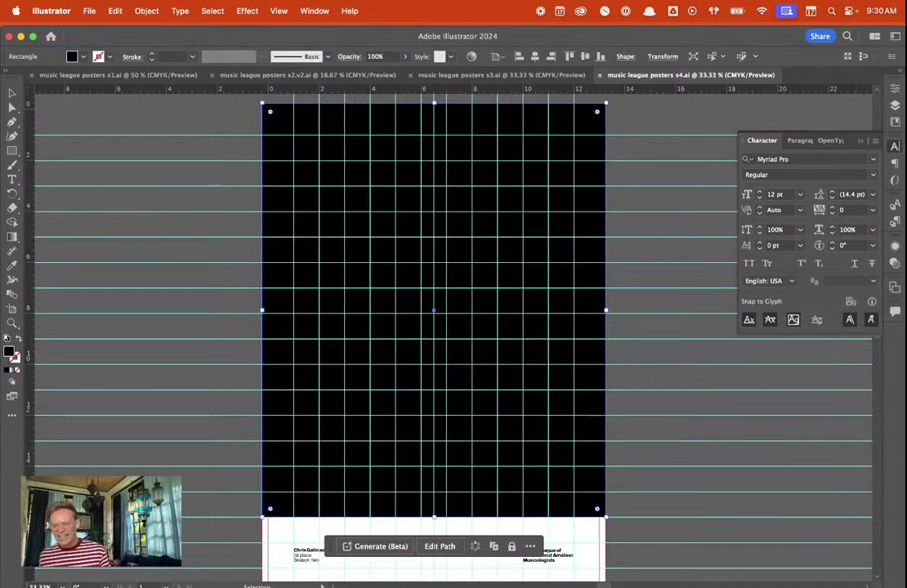
# Switch to the web browser and open a new Are.na Explore tab, keeping only one copy of it
pyautogui.hotkey('ctrl', 'Right')
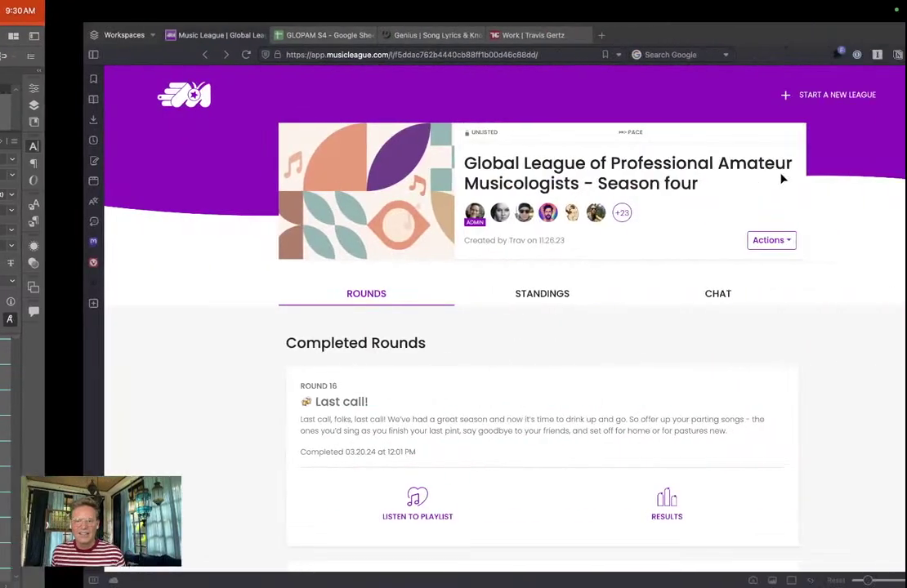
pyautogui.click(232, 77)
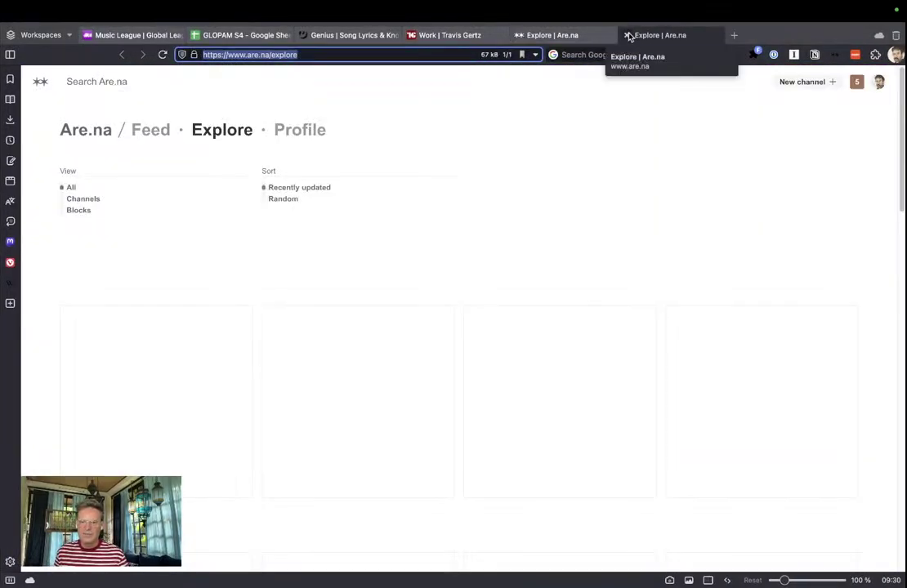
pyautogui.click(628, 35)
# Search the web for "jtd type" and open the JTD Type Foundry website
pyautogui.click(573, 55)
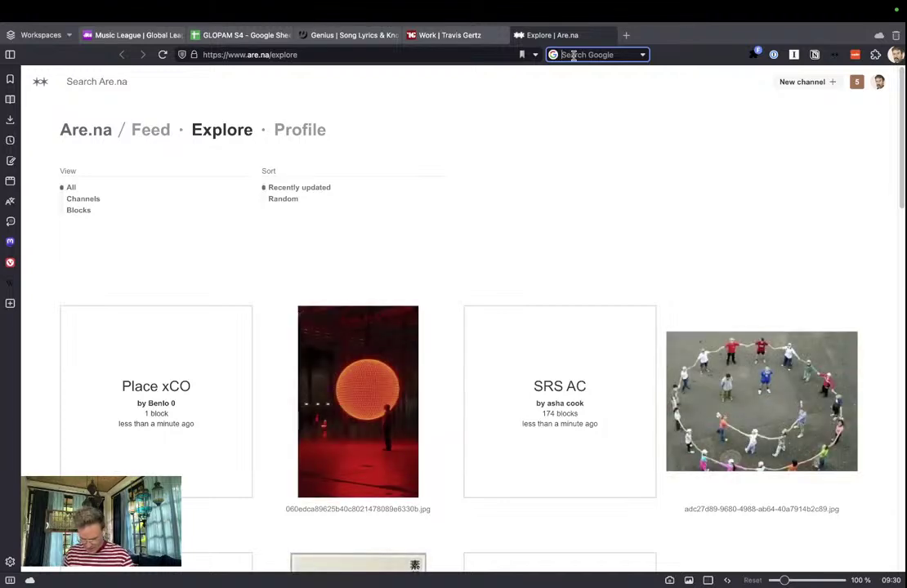
pyautogui.write('l')
pyautogui.press('BackSpace')
pyautogui.press('BackSpace')
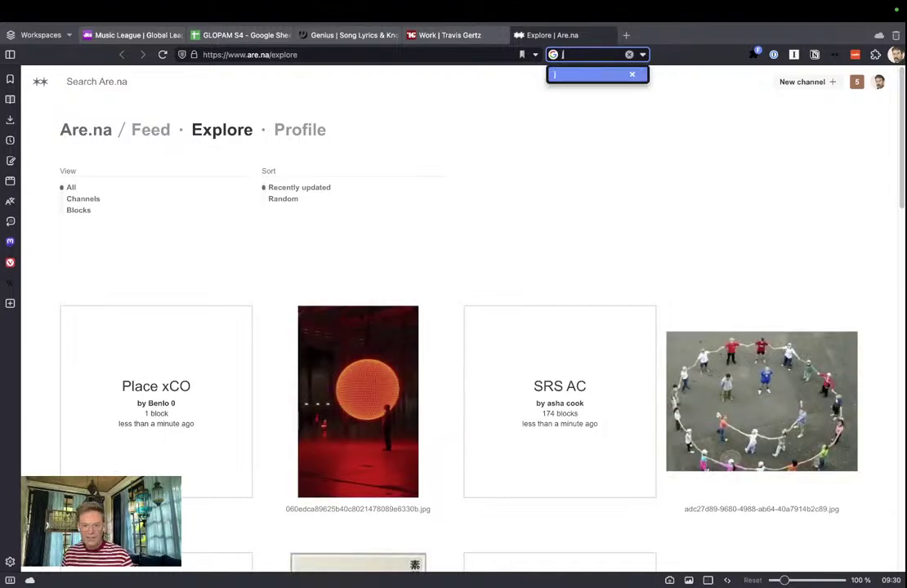
pyautogui.write('lt')
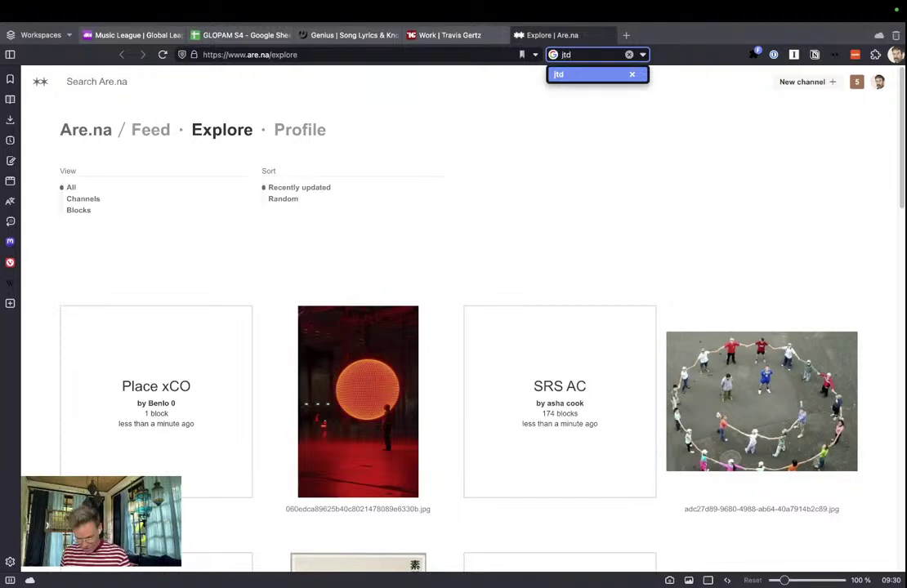
pyautogui.write('d type')
pyautogui.press('Return')
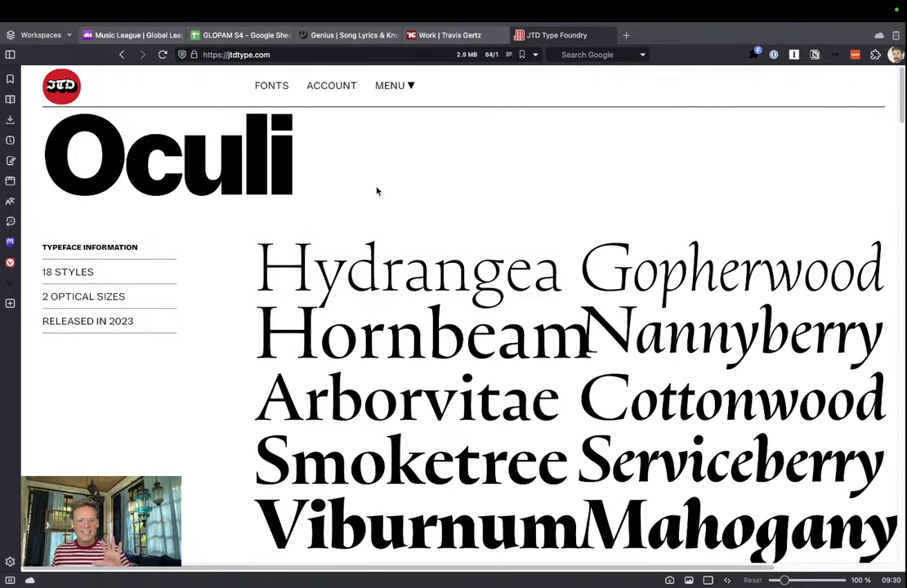
# Look through the Oculi, Parabolica and Transducer samples on the foundry's home page
pyautogui.scroll(-12, 336, 188)
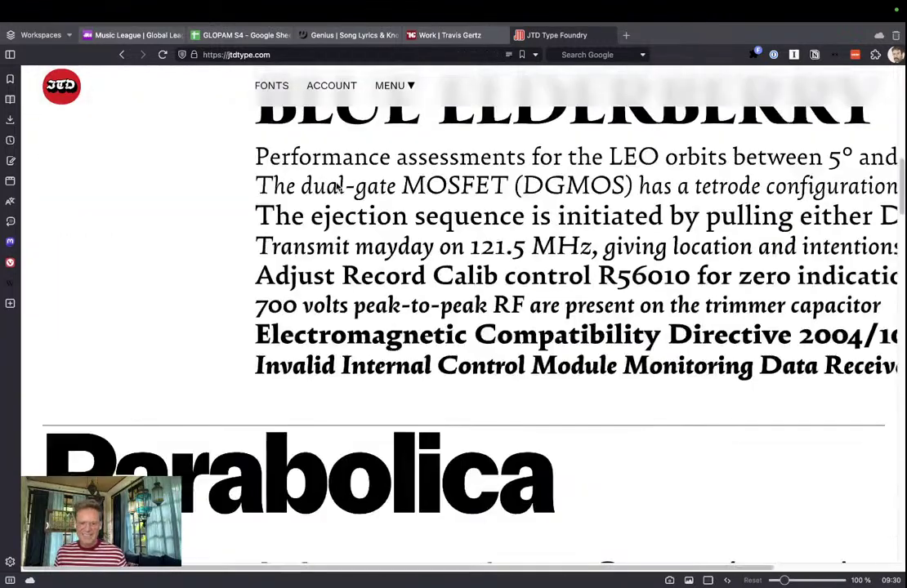
pyautogui.scroll(-5, 337, 189)
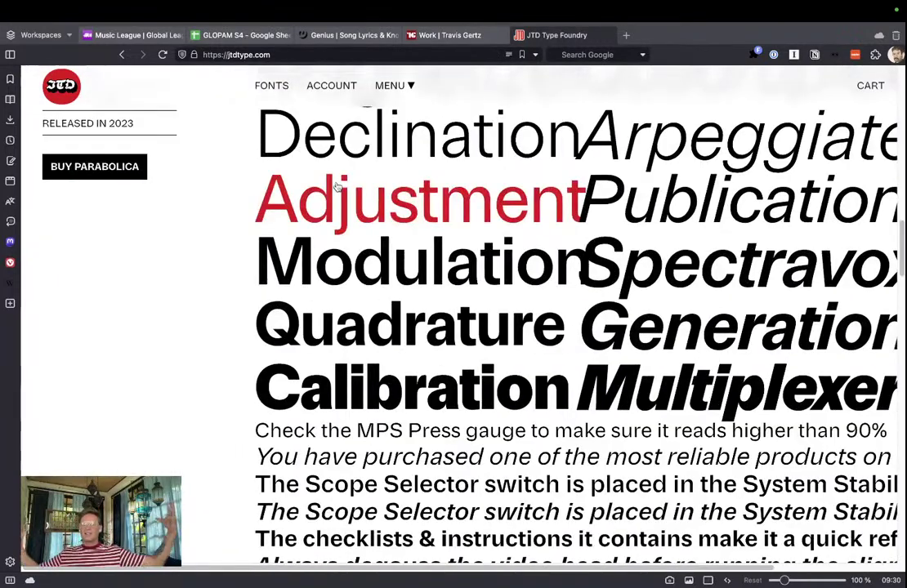
pyautogui.scroll(-10, 300, 282)
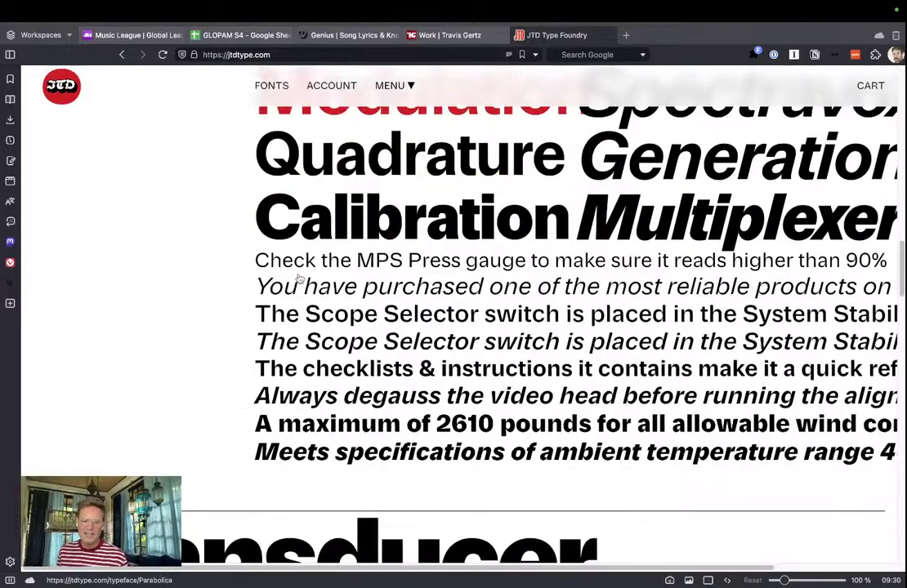
pyautogui.scroll(-2, 303, 313)
pyautogui.scroll(8, 249, 195)
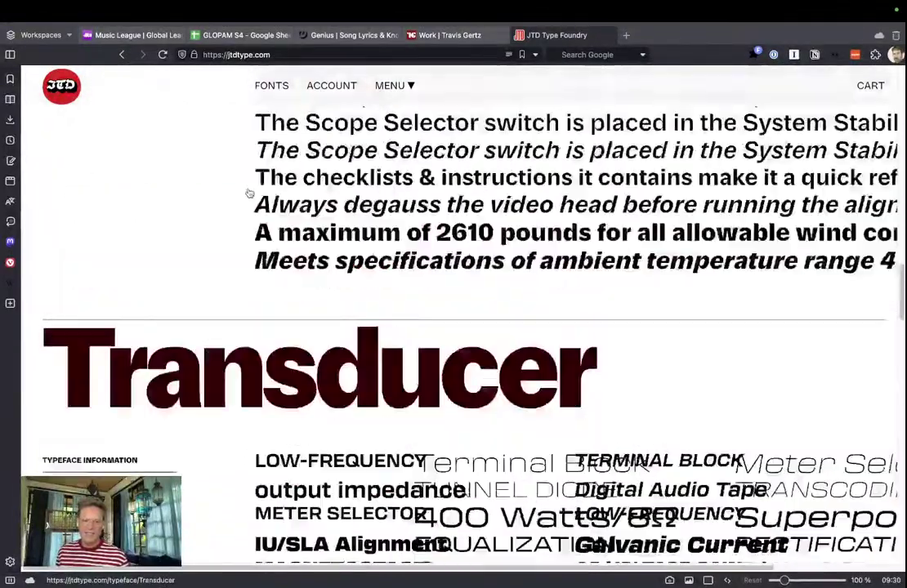
# Open the foundry's full typeface list and look through the families from Array to Stack
pyautogui.click(286, 92)
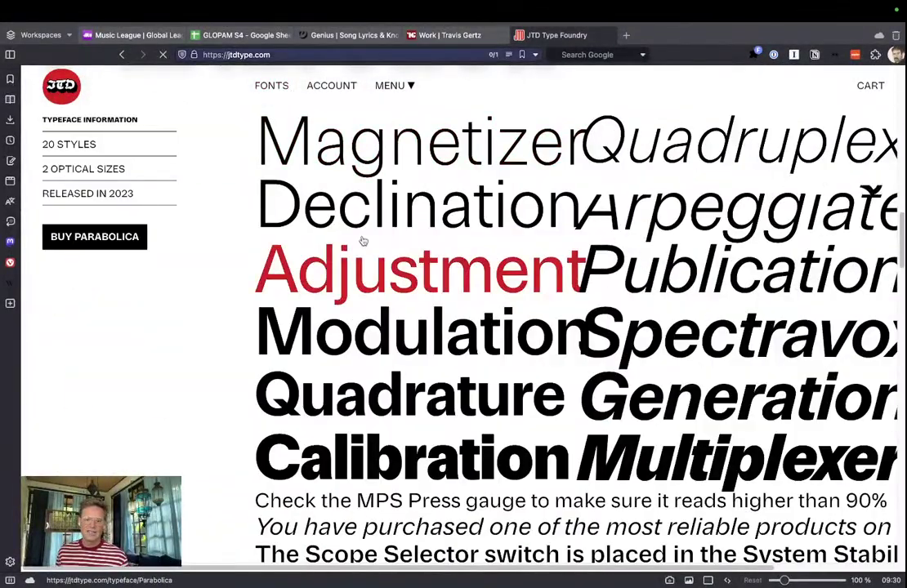
pyautogui.scroll(-10, 373, 346)
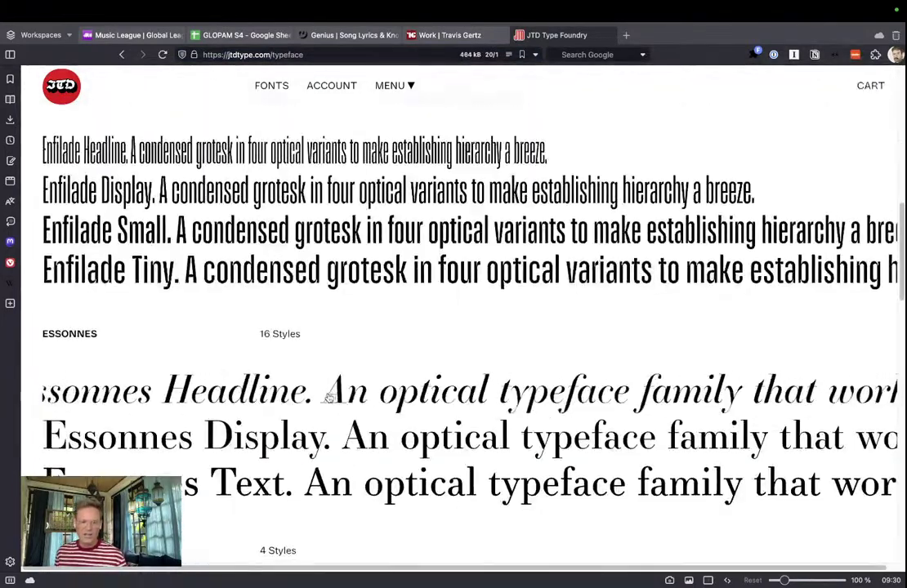
pyautogui.scroll(-7, 325, 373)
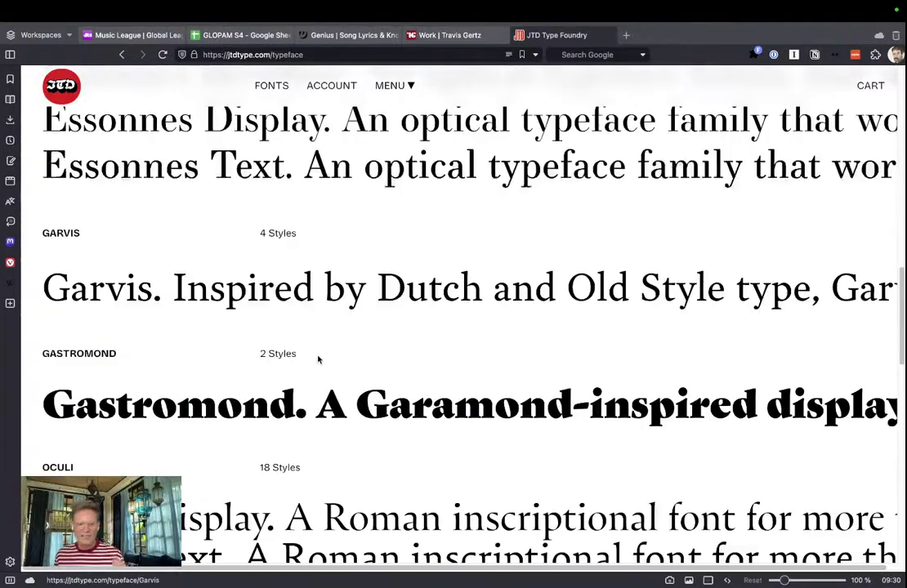
pyautogui.scroll(-8, 318, 360)
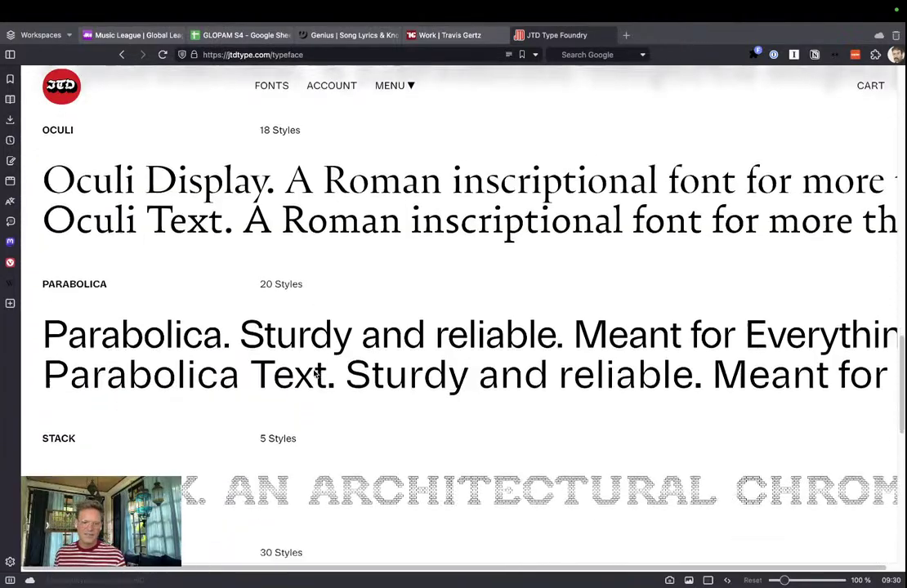
pyautogui.scroll(8, 313, 373)
pyautogui.scroll(8, 313, 373)
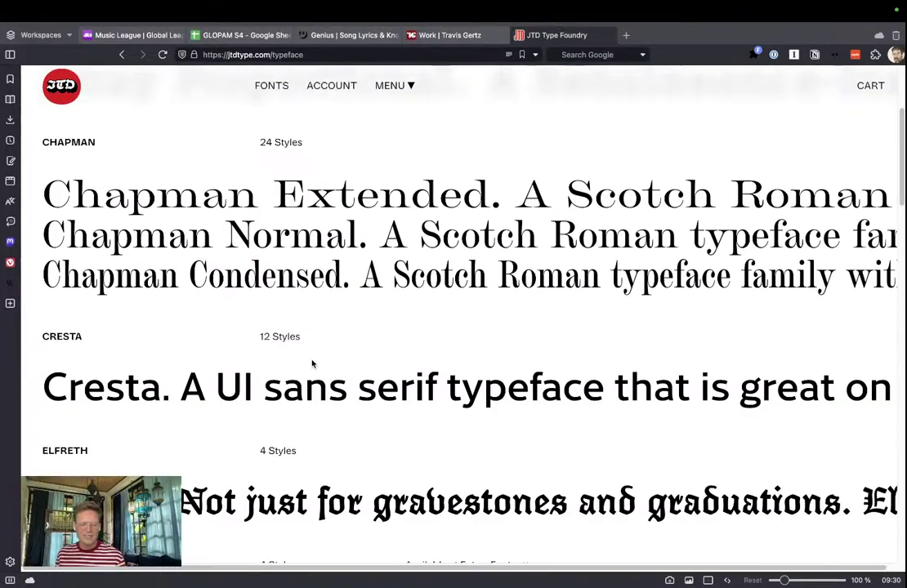
pyautogui.scroll(1, 312, 362)
pyautogui.scroll(3, 310, 353)
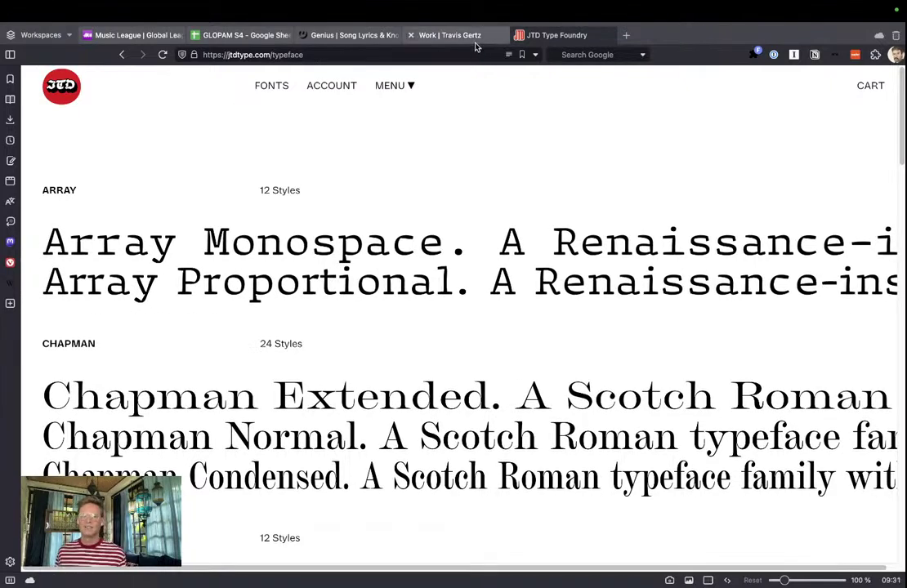
pyautogui.moveTo(136, 41)
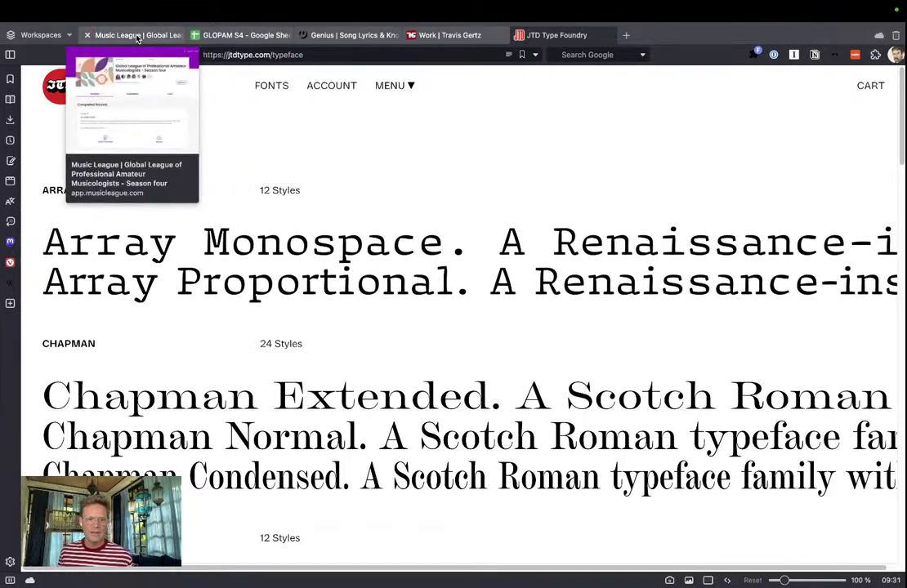
pyautogui.click(137, 36)
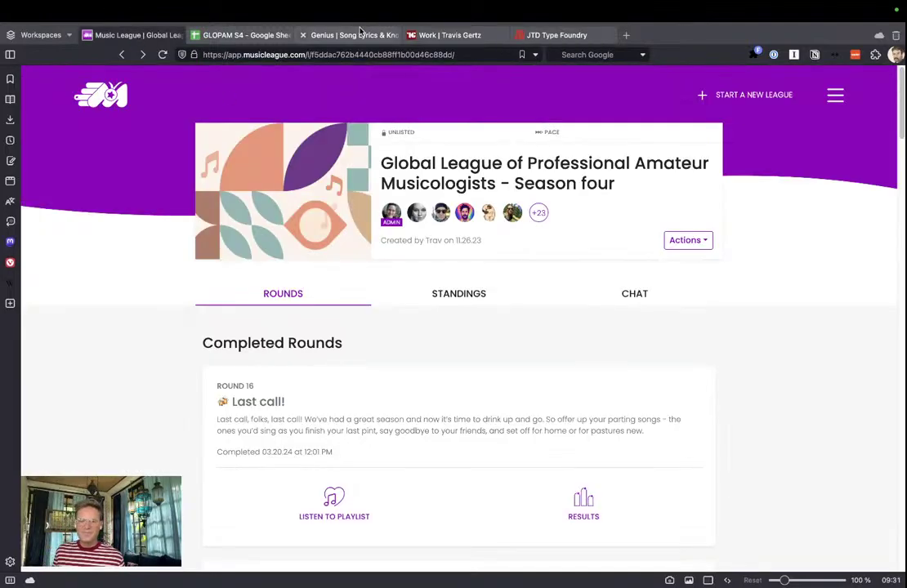
pyautogui.click(547, 35)
# Find the Transducer family in the foundry's typeface list and open its page
pyautogui.scroll(-20, 211, 405)
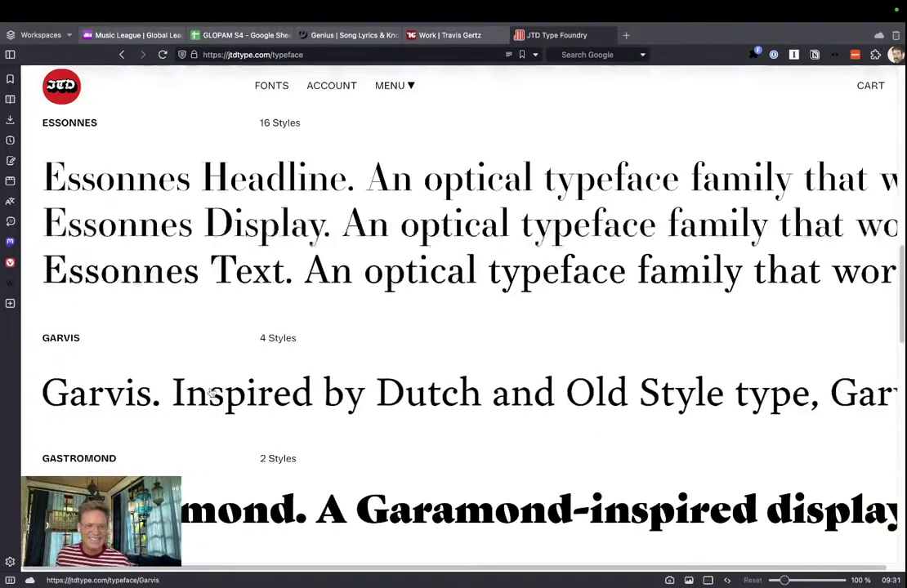
pyautogui.scroll(-3, 200, 408)
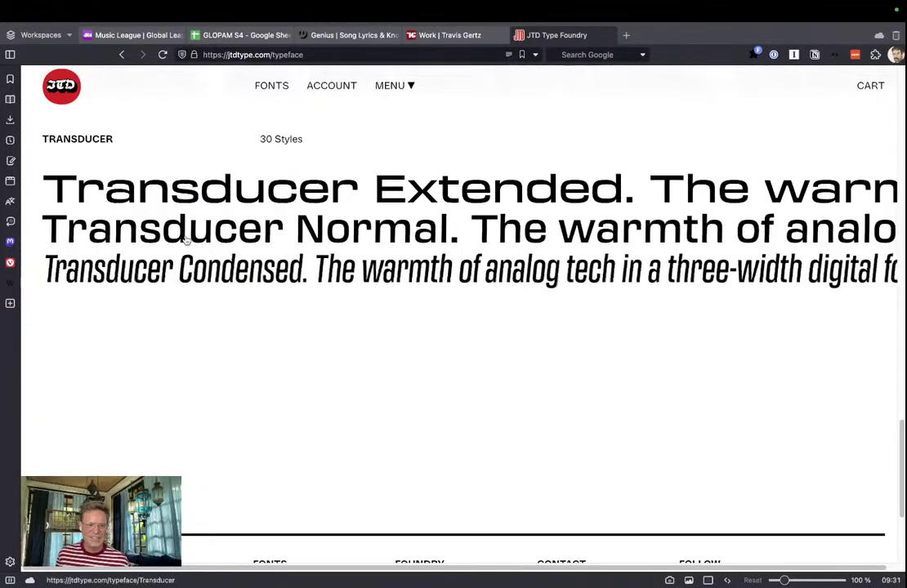
pyautogui.click(175, 178)
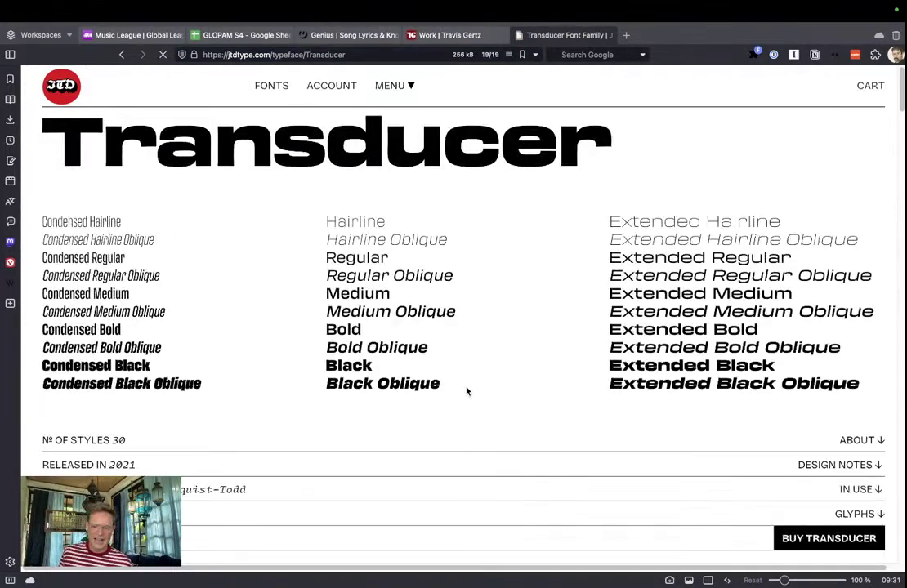
# Examine the Transducer page's style samples, design details, In Use examples and About text
pyautogui.scroll(-15, 446, 383)
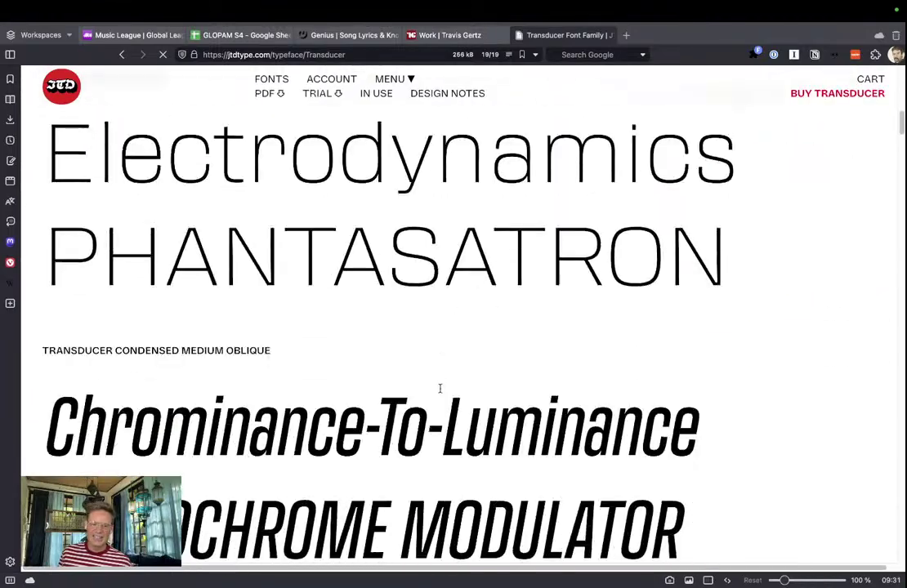
pyautogui.scroll(-20, 440, 389)
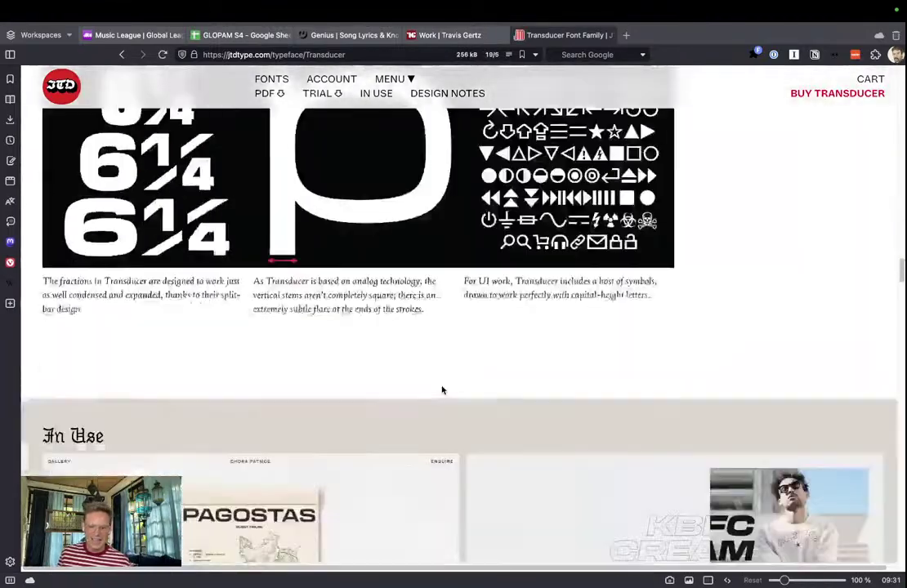
pyautogui.scroll(8, 442, 391)
pyautogui.scroll(-15, 439, 376)
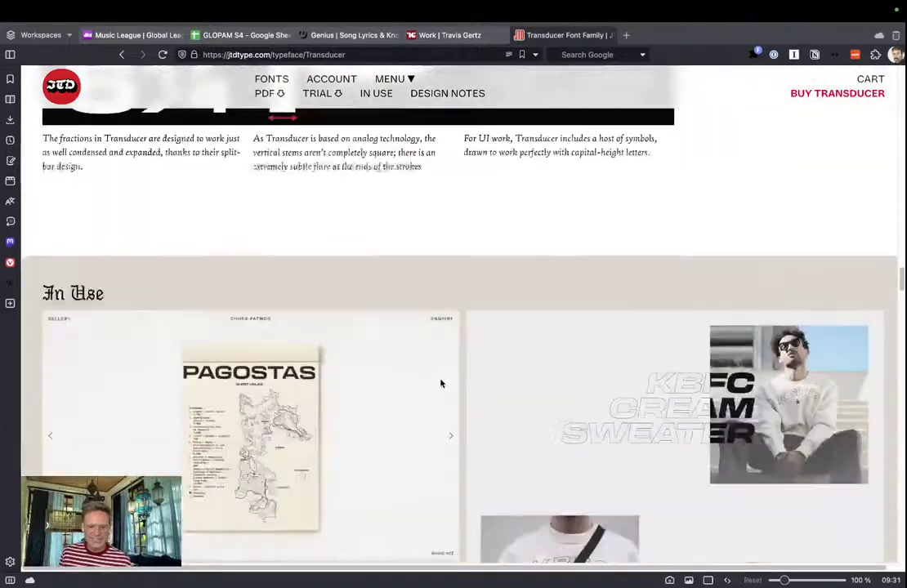
pyautogui.scroll(-5, 435, 386)
pyautogui.scroll(10, 435, 381)
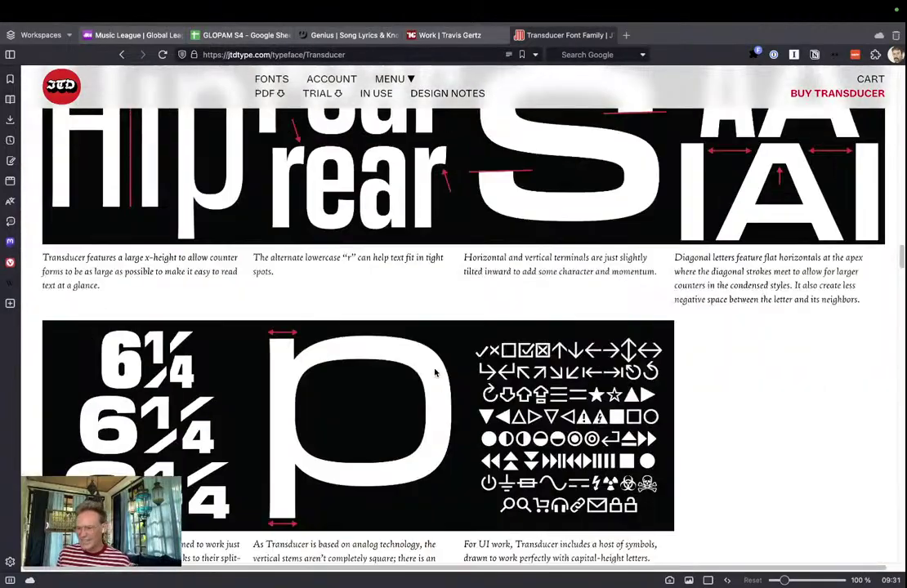
pyautogui.scroll(12, 435, 371)
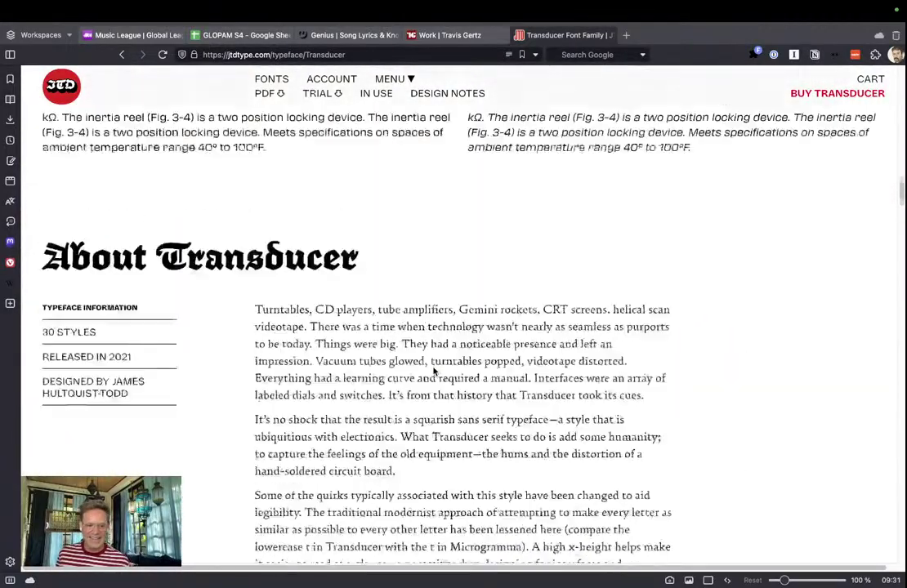
pyautogui.scroll(15, 434, 371)
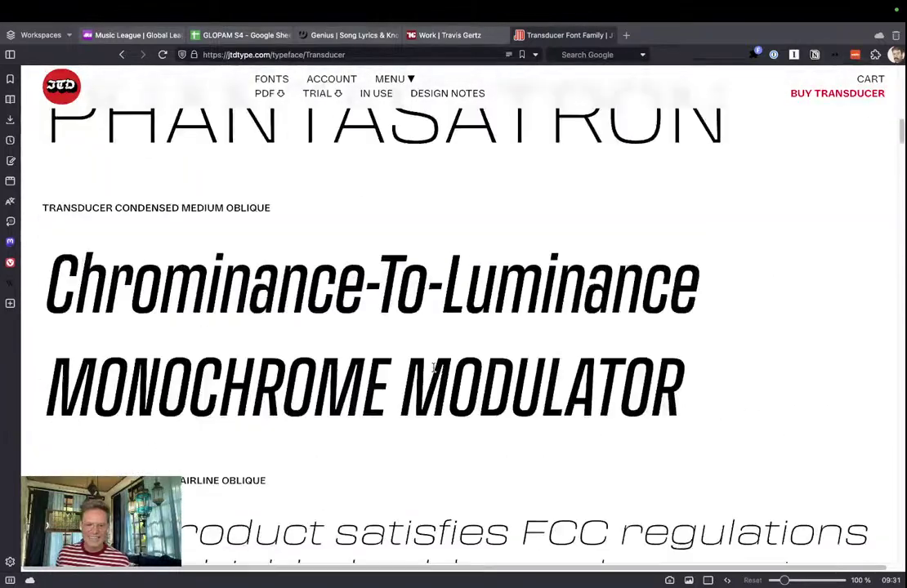
# Open Transducer's PDF specimen from its typeface page and look through the page thumbnails up to the text samples
pyautogui.scroll(8, 433, 369)
pyautogui.scroll(1, 804, 298)
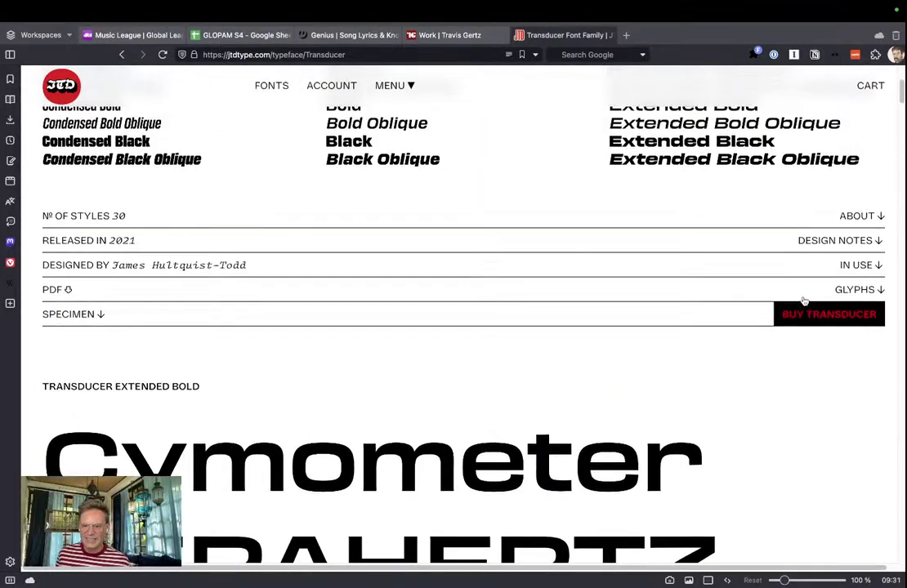
pyautogui.scroll(2, 547, 238)
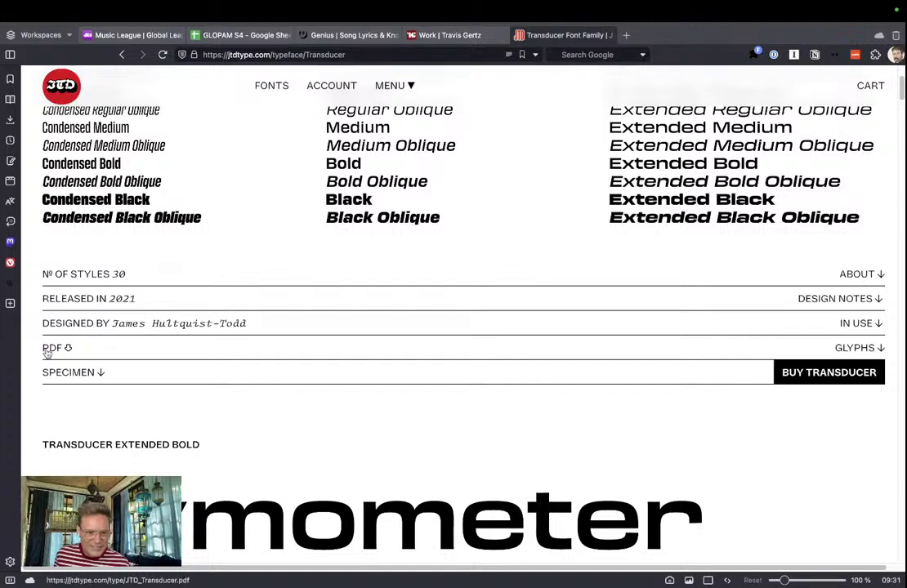
pyautogui.click(47, 350)
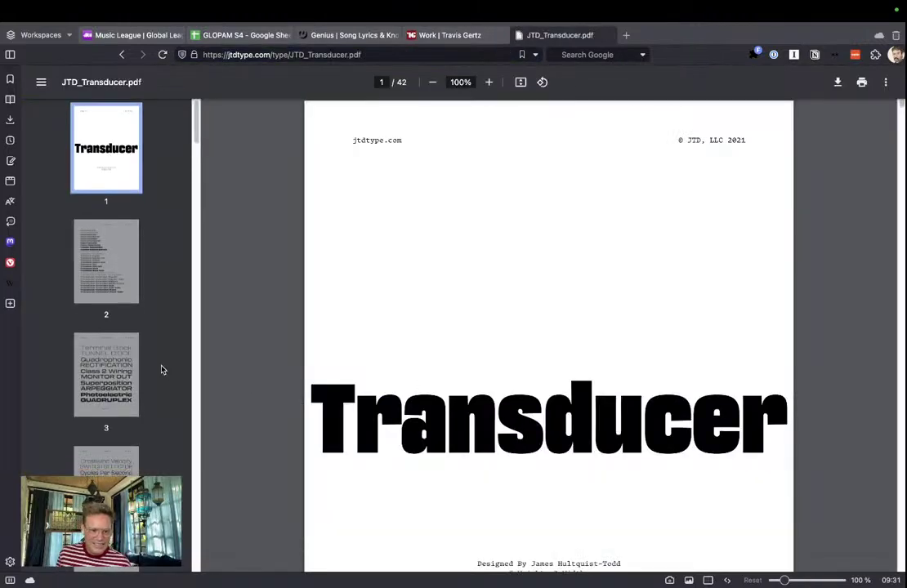
pyautogui.scroll(-20, 161, 370)
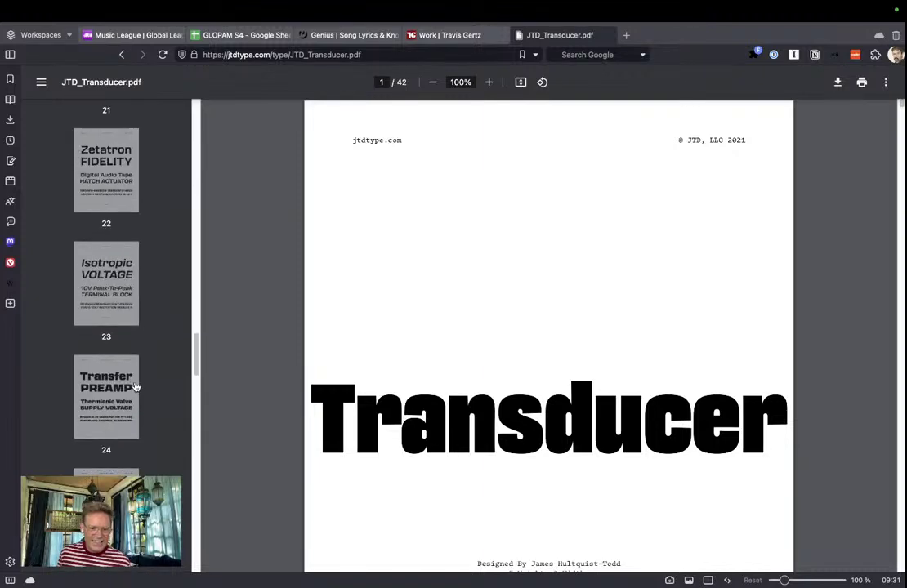
pyautogui.scroll(-18, 136, 384)
pyautogui.scroll(9, 134, 382)
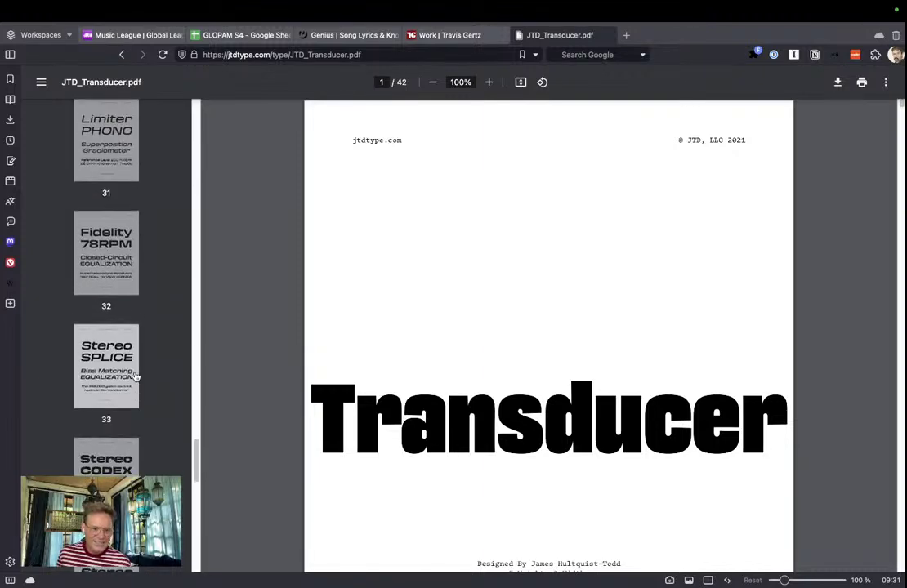
pyautogui.scroll(-4, 135, 377)
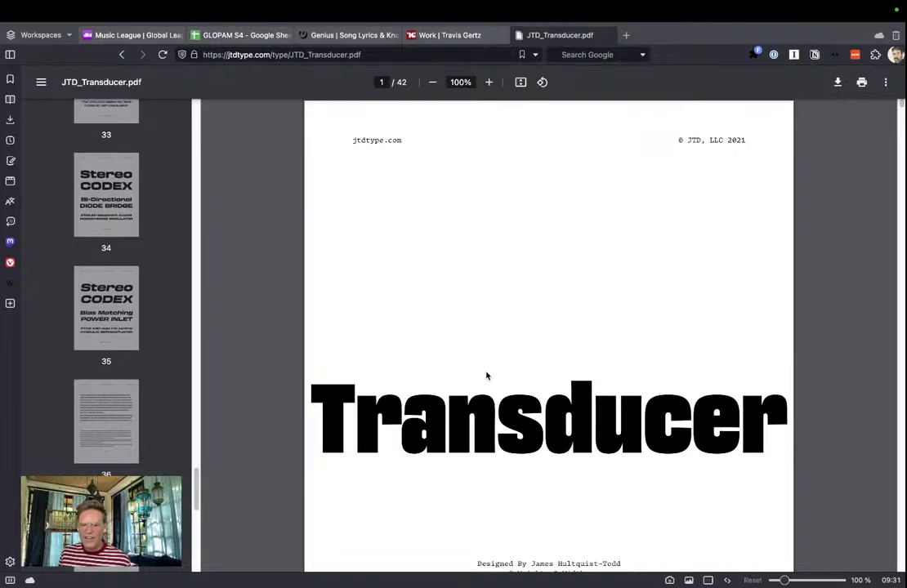
# Return to the season four league page on Music League in the browser
pyautogui.click(471, 35)
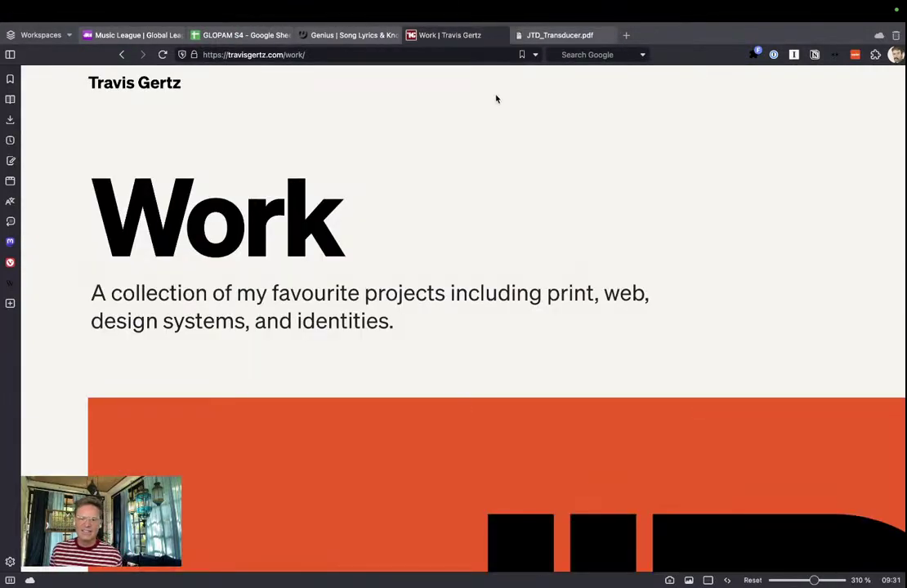
pyautogui.click(544, 36)
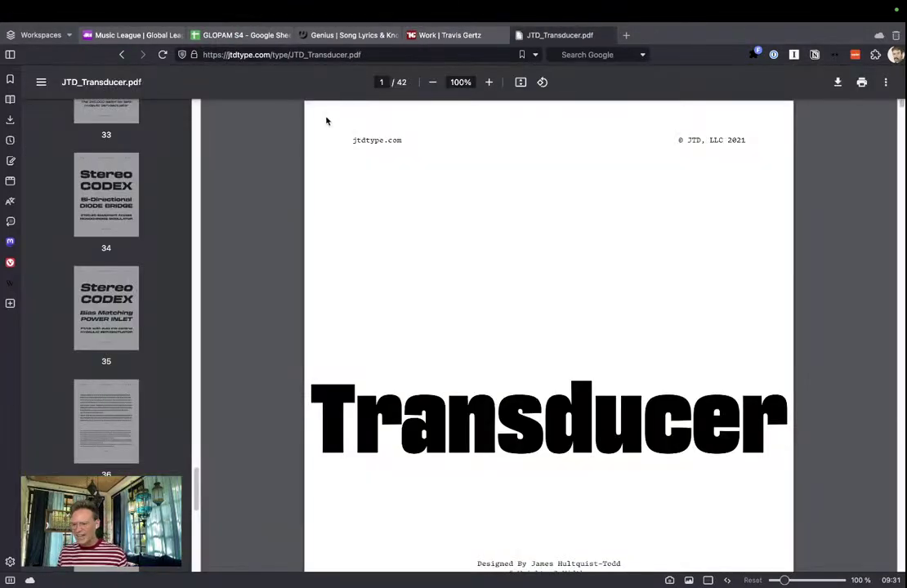
pyautogui.click(172, 35)
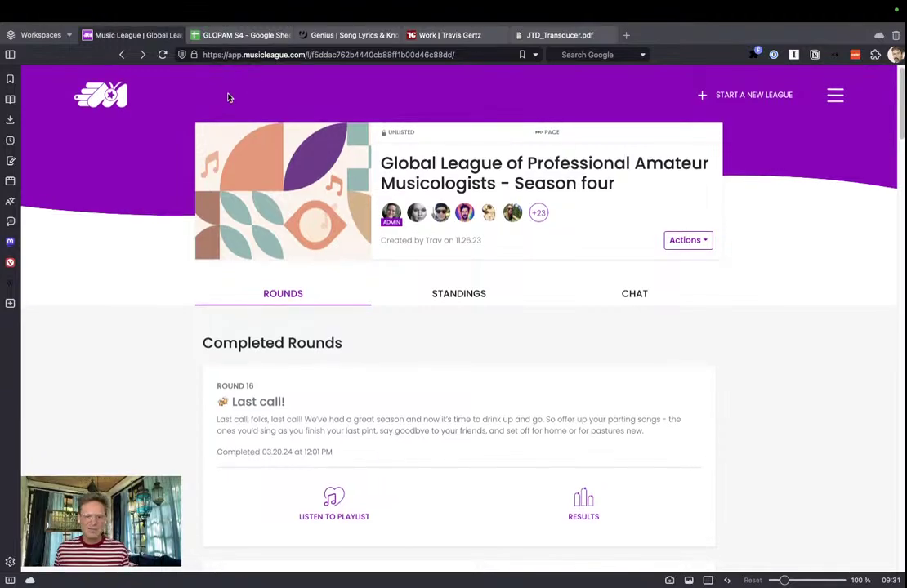
# Deselect the black rectangle in the Illustrator poster, and switch to Spotify to play "namesake" by Noname from the open season four playlist
pyautogui.hotkey('ctrl', 'Left')
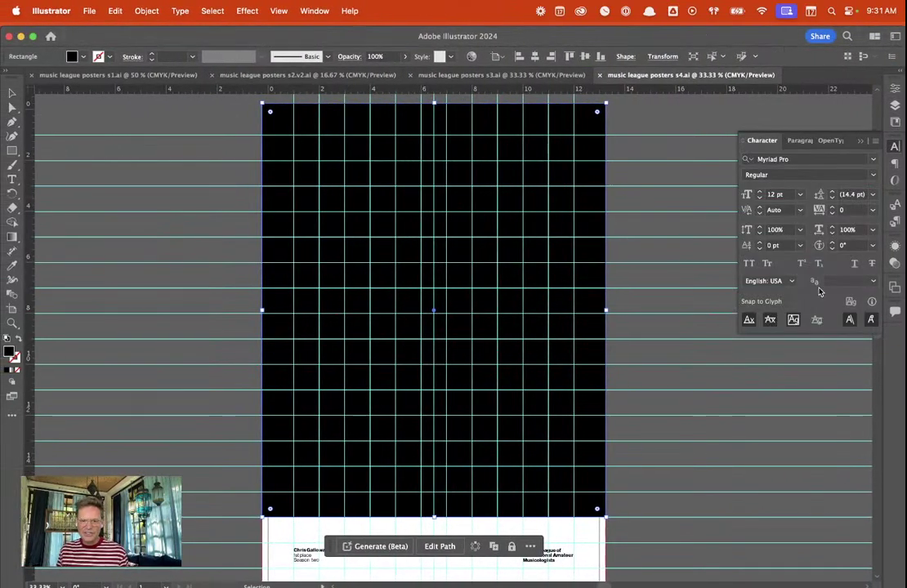
pyautogui.click(650, 166)
pyautogui.hotkey('ctrl', 'Right')
pyautogui.hotkey('ctrl', 'Right')
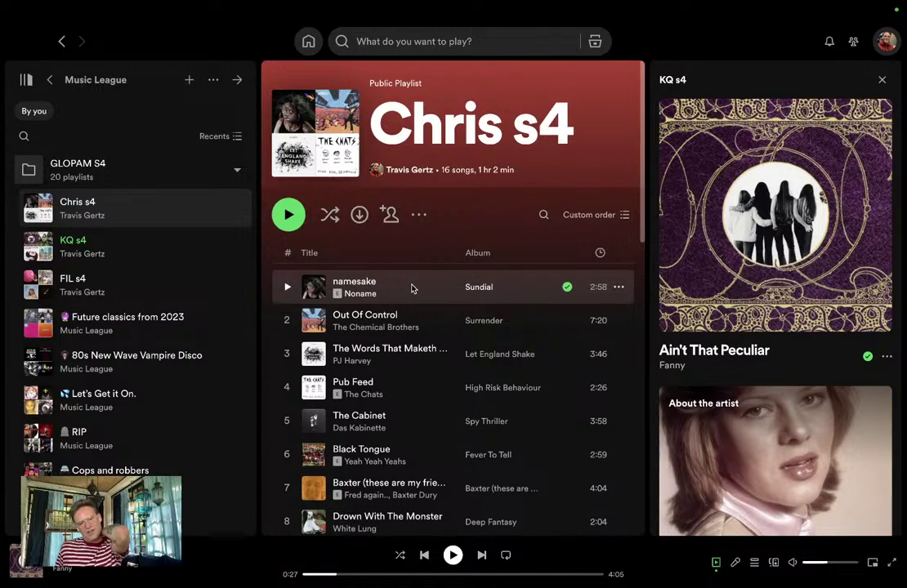
pyautogui.click(287, 288)
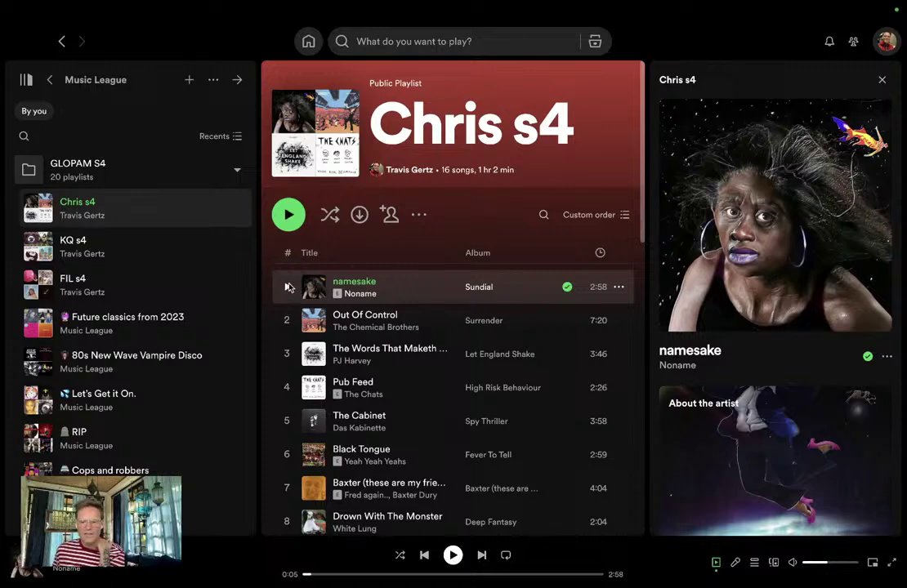
pyautogui.click(286, 287)
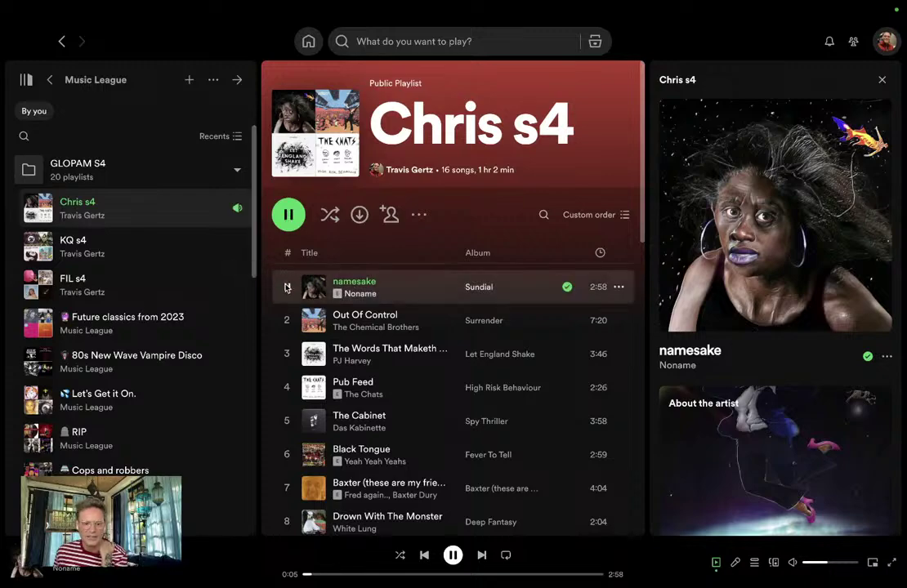
pyautogui.click(287, 287)
pyautogui.click(288, 286)
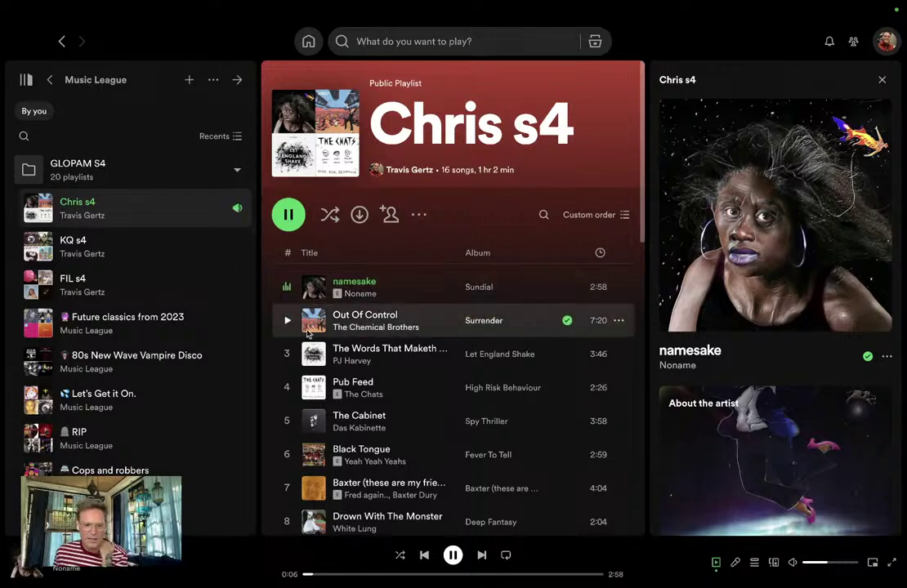
# Show the lyrics of "namesake" from their first line and close the now playing view to widen them
pyautogui.click(734, 564)
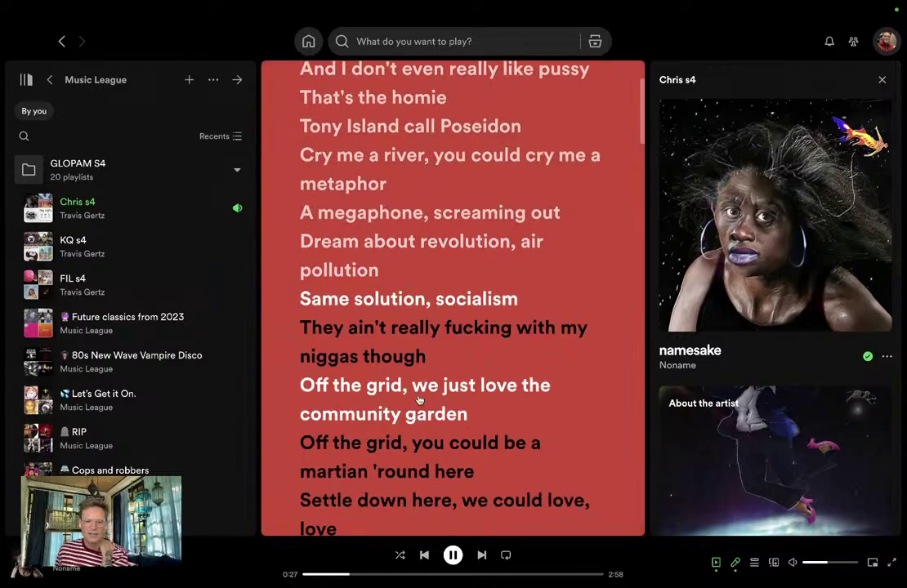
pyautogui.scroll(3, 413, 420)
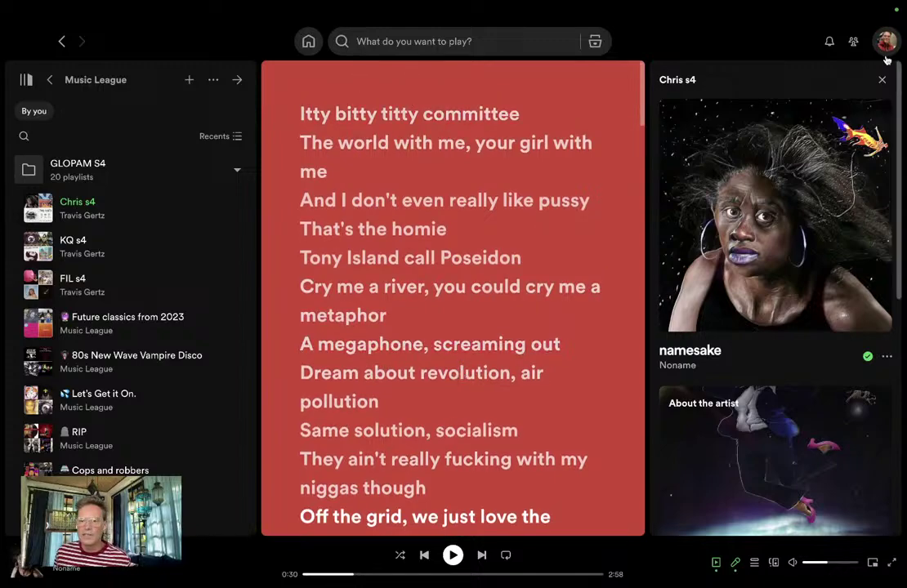
pyautogui.click(881, 82)
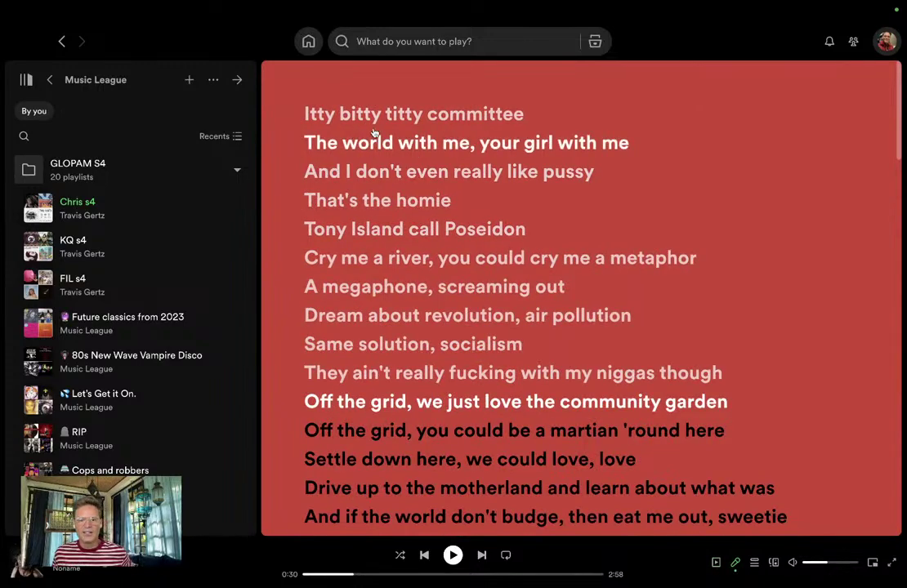
# Read the first verse of the "namesake" lyrics, down to the line "Yeah, maybe I'm going down too"
pyautogui.scroll(-1, 404, 155)
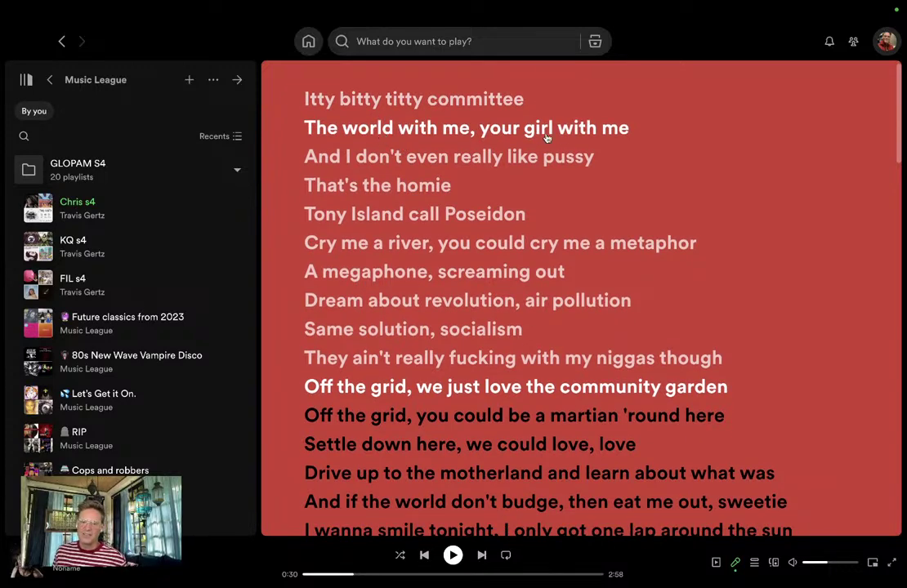
pyautogui.scroll(-3, 429, 199)
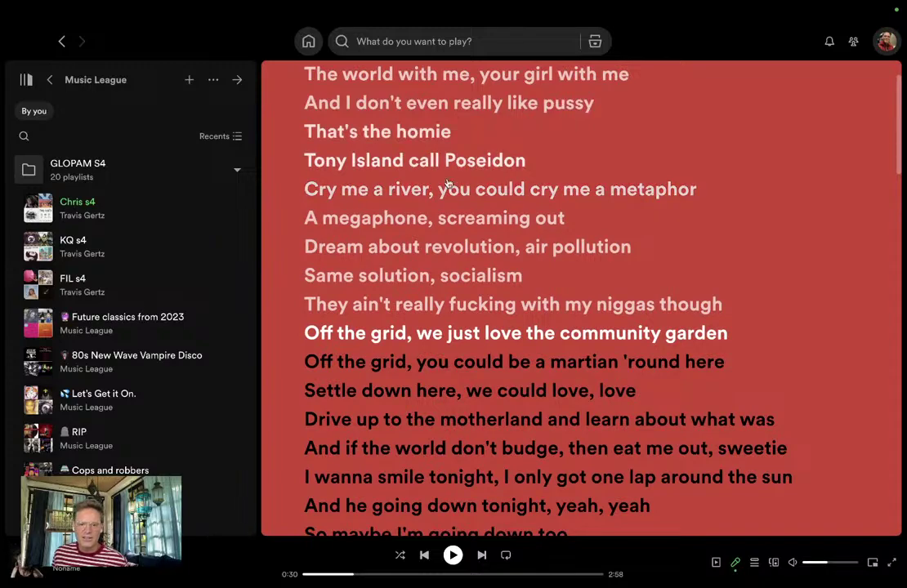
pyautogui.scroll(-4, 441, 212)
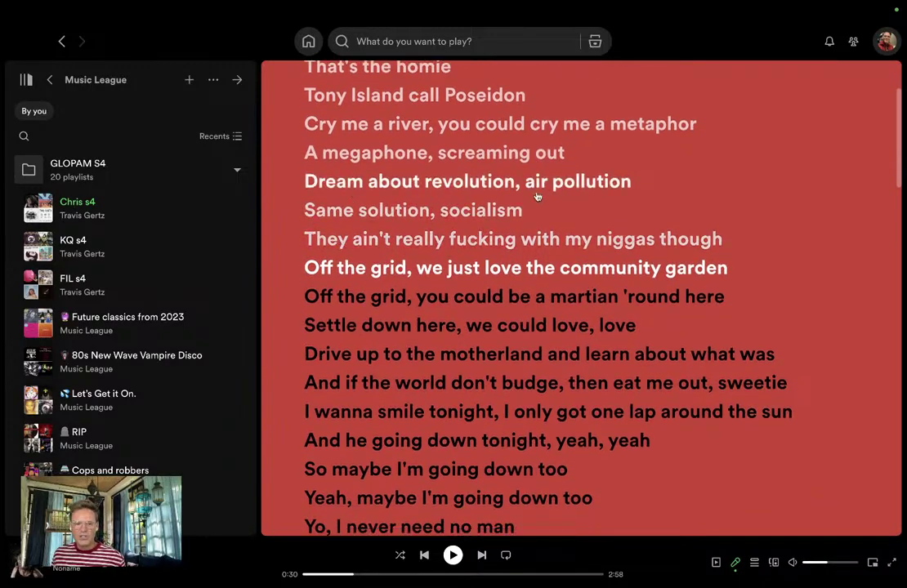
pyautogui.scroll(-3, 425, 229)
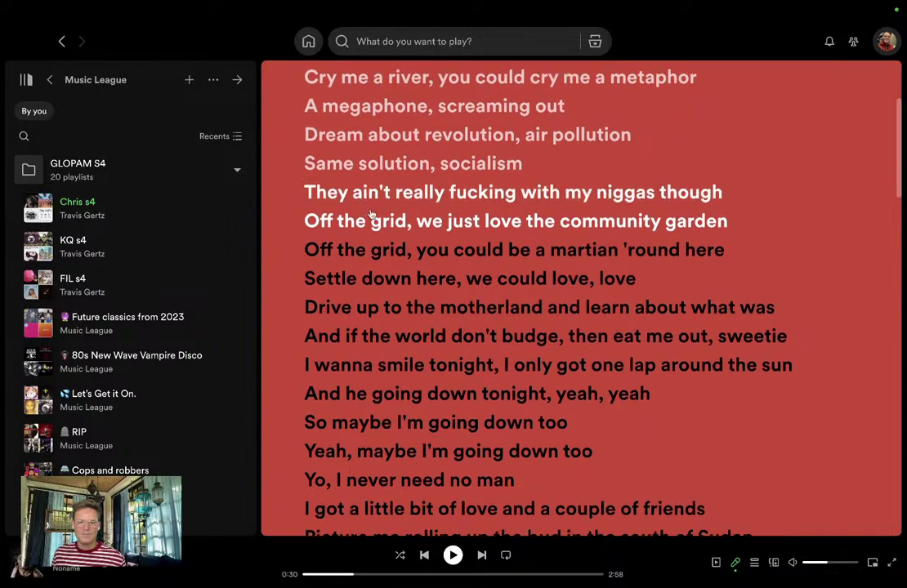
pyautogui.scroll(-2, 376, 209)
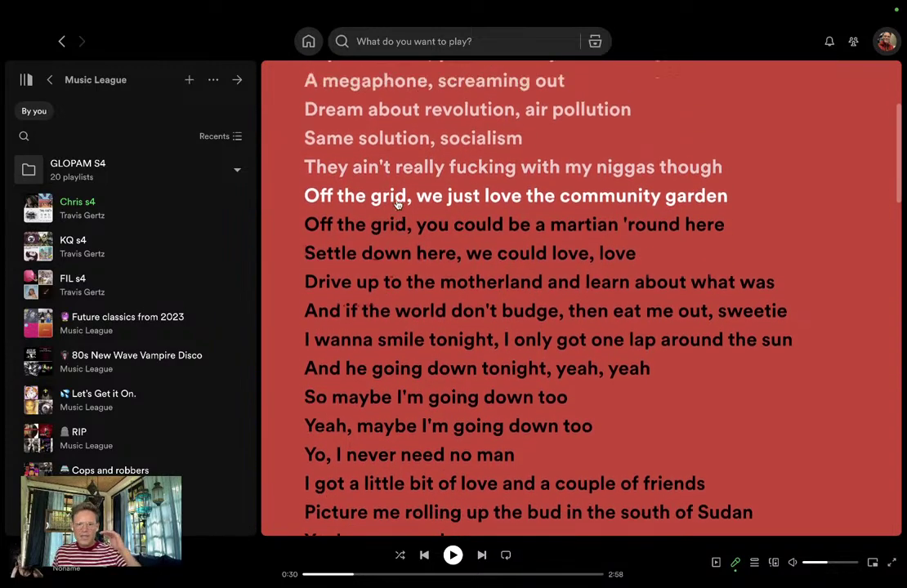
pyautogui.scroll(2, 409, 229)
pyautogui.scroll(-4, 409, 221)
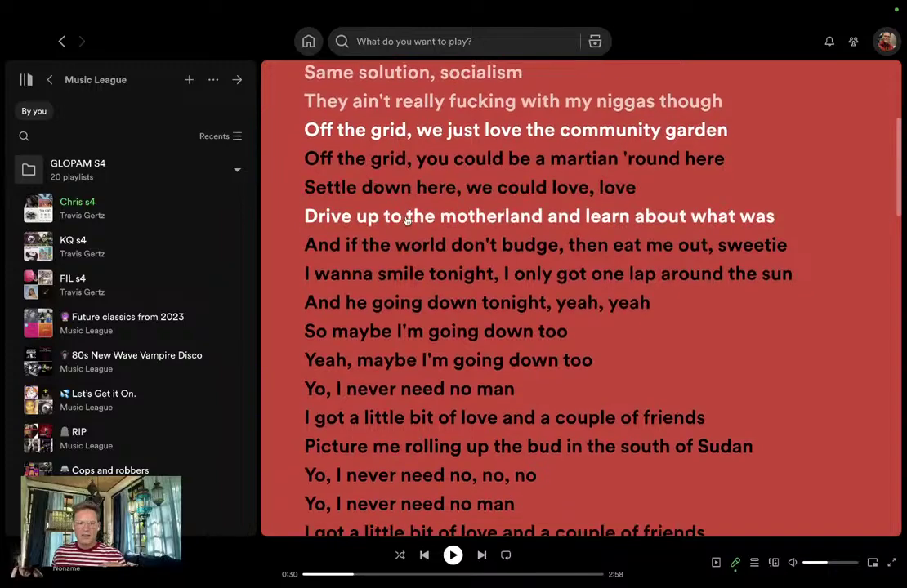
pyautogui.scroll(-1, 406, 220)
pyautogui.scroll(-2, 406, 221)
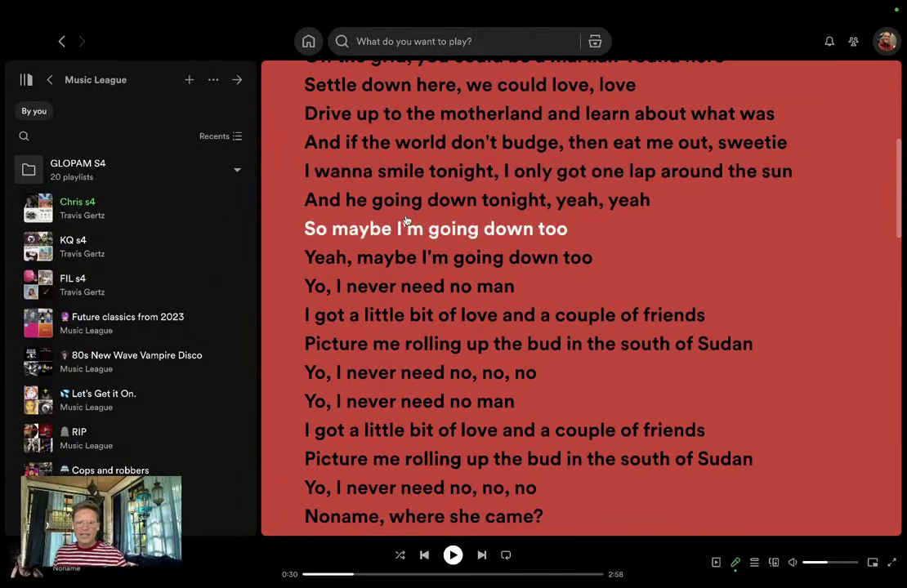
# Read the rest of the "namesake" lyrics, from the first chorus through the "Go, Noname, go" lines to the end
pyautogui.scroll(-5, 406, 224)
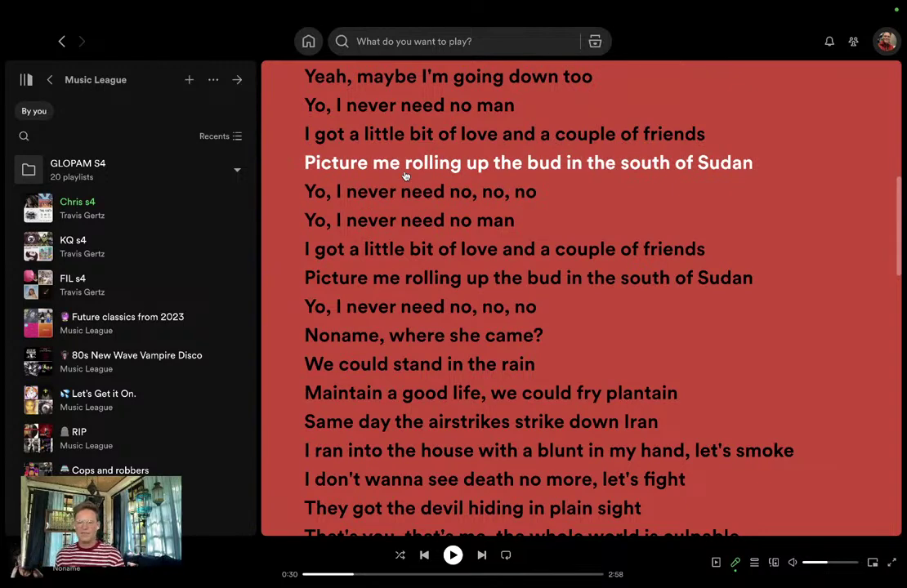
pyautogui.scroll(-5, 428, 168)
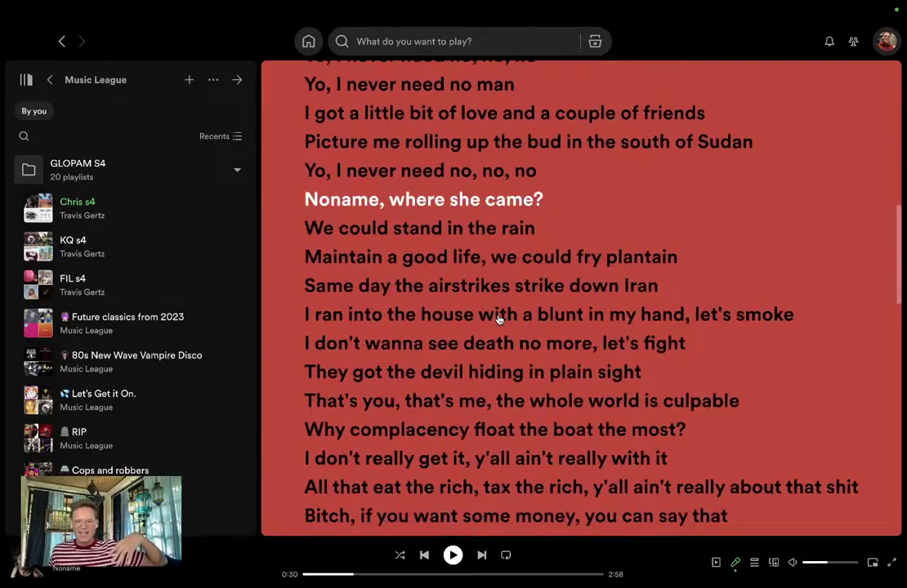
pyautogui.scroll(-7, 496, 305)
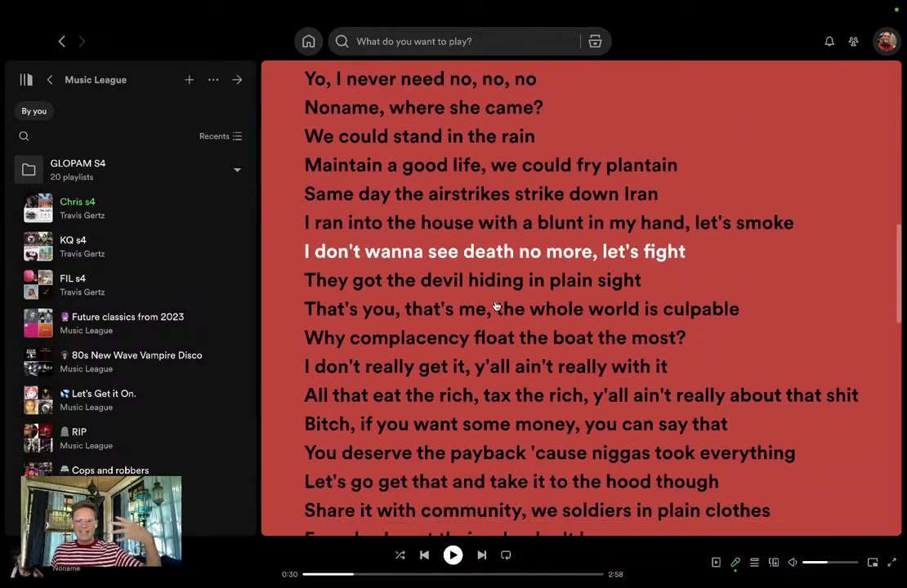
pyautogui.scroll(-5, 495, 305)
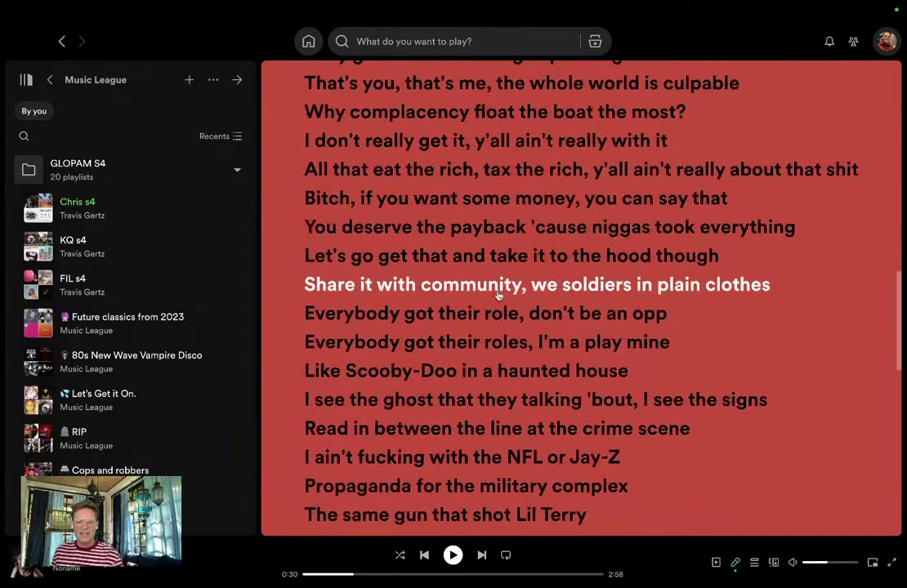
pyautogui.scroll(-1, 497, 296)
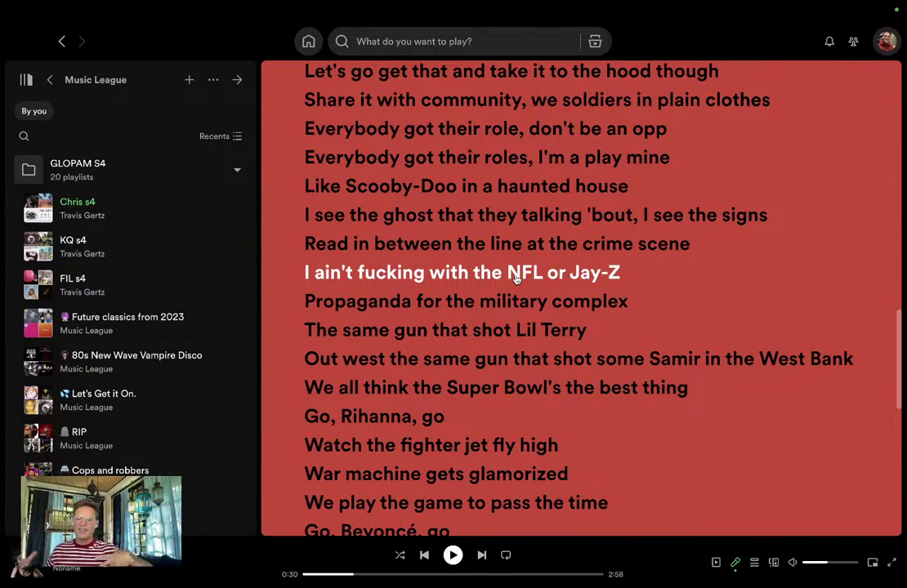
pyautogui.scroll(-5, 516, 278)
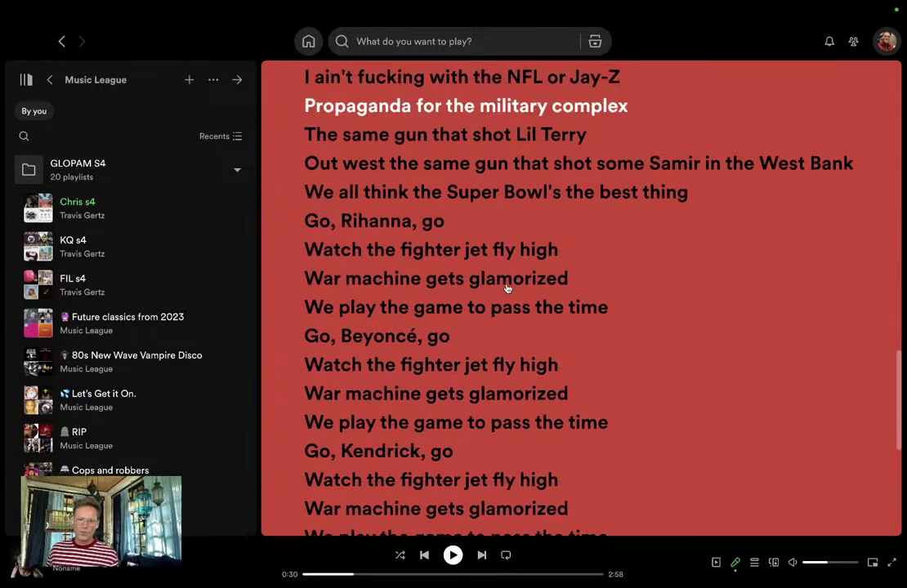
pyautogui.scroll(-2, 508, 278)
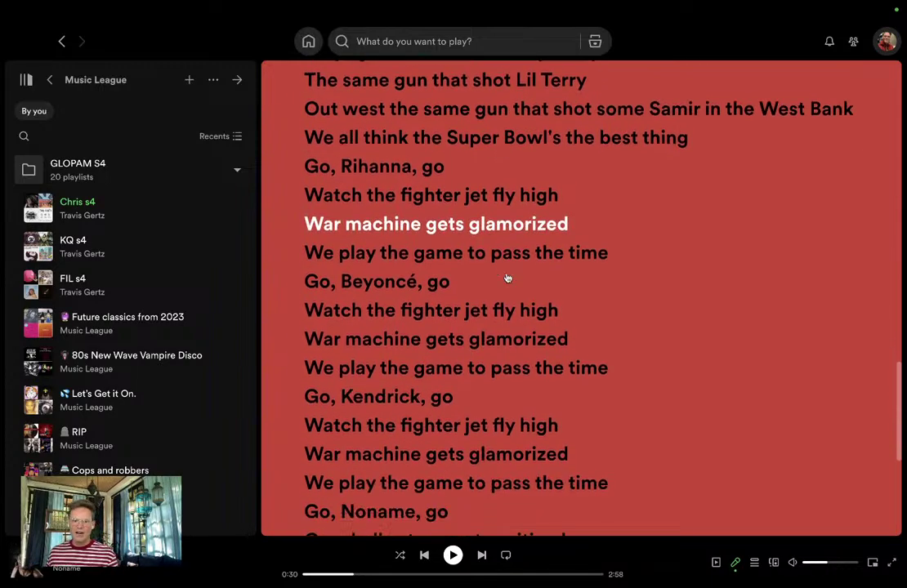
pyautogui.scroll(-9, 507, 278)
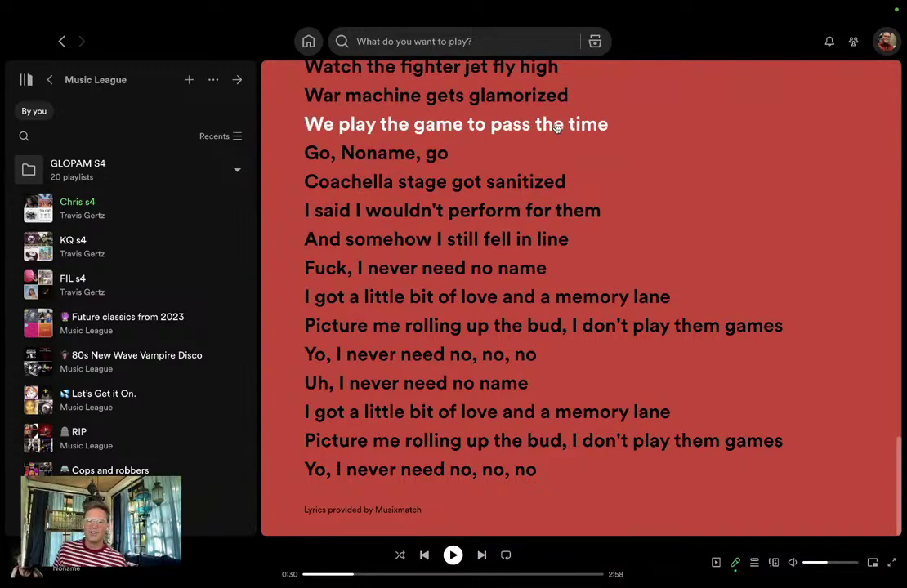
# Switch from Spotify back to the browser with the Music League season four page
pyautogui.hotkey('ctrl', 'Left')
pyautogui.hotkey('ctrl', 'Right')
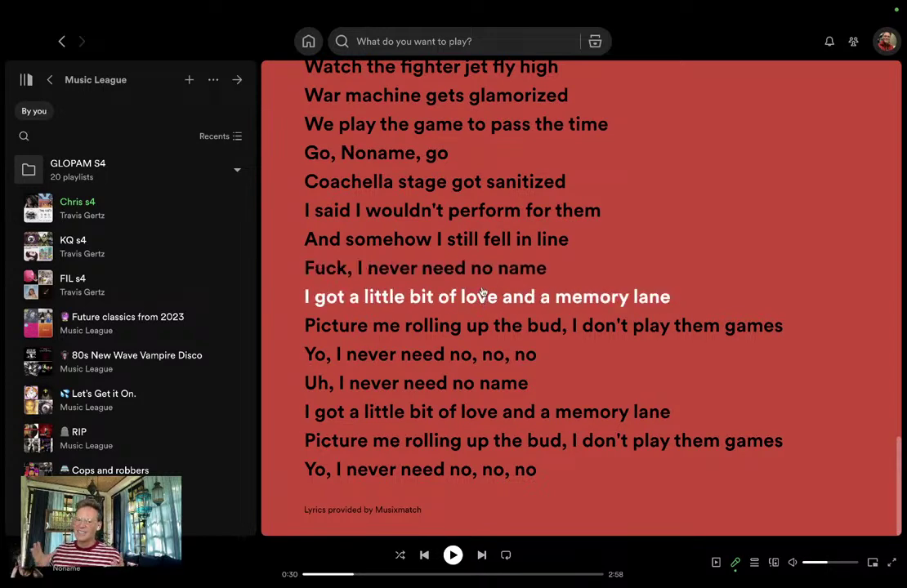
pyautogui.hotkey('ctrl', 'Left')
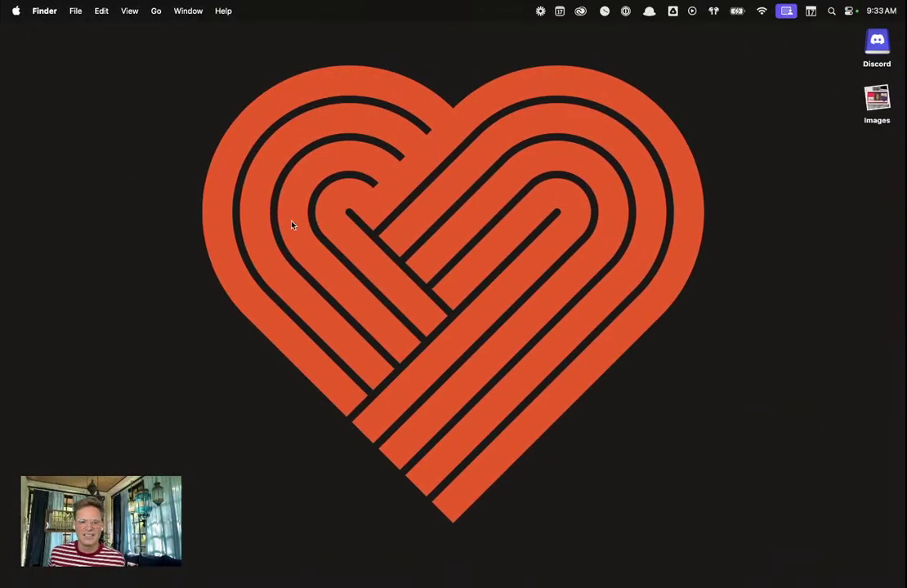
pyautogui.hotkey('ctrl', 'Right')
pyautogui.hotkey('ctrl', 'Right')
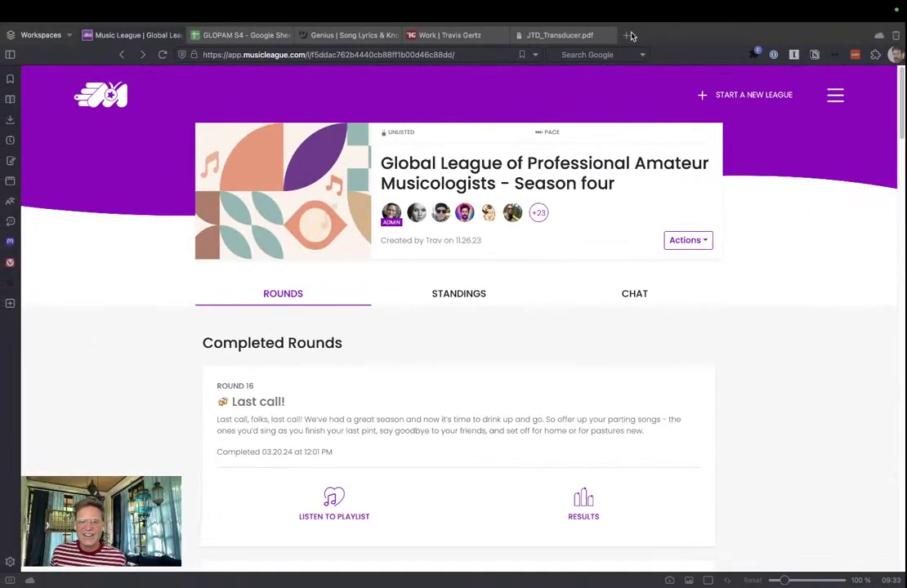
# Find the open Transducer specimen PDF among the browser pages and go back from it to the Transducer typeface page
pyautogui.rightClick(630, 36)
pyautogui.click(441, 36)
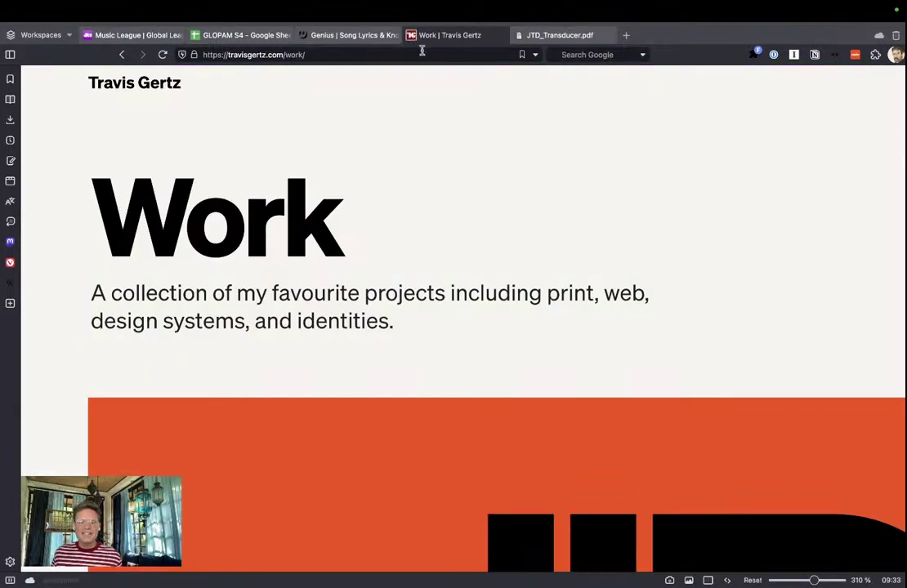
pyautogui.click(371, 38)
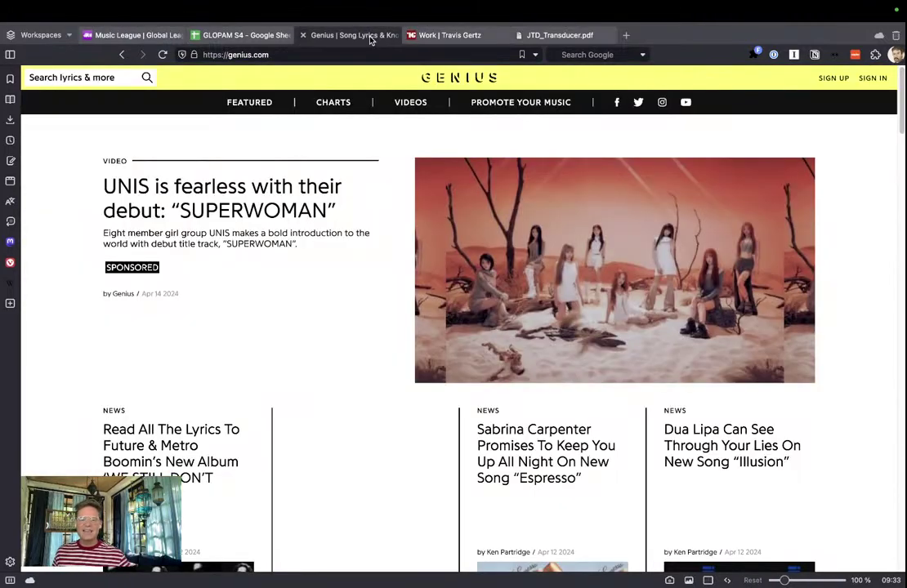
pyautogui.click(555, 35)
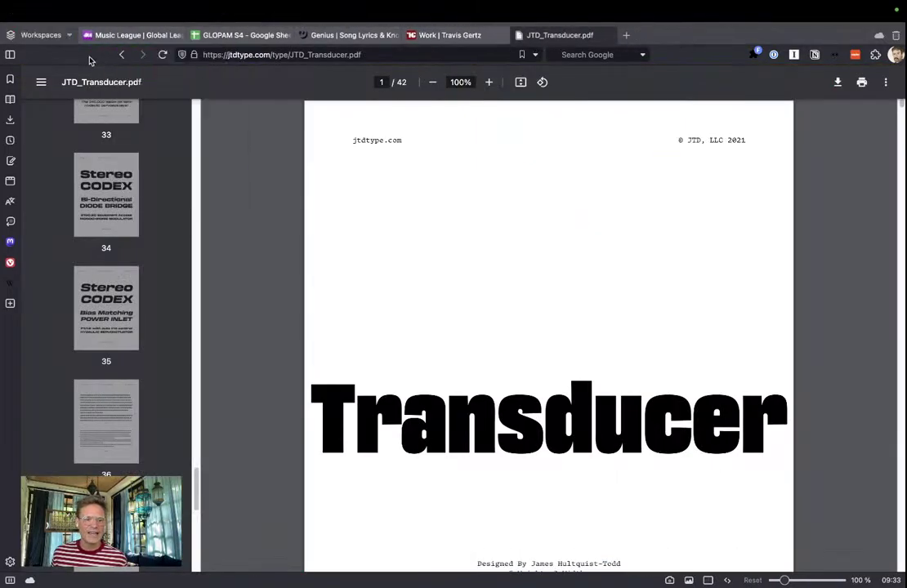
pyautogui.click(123, 54)
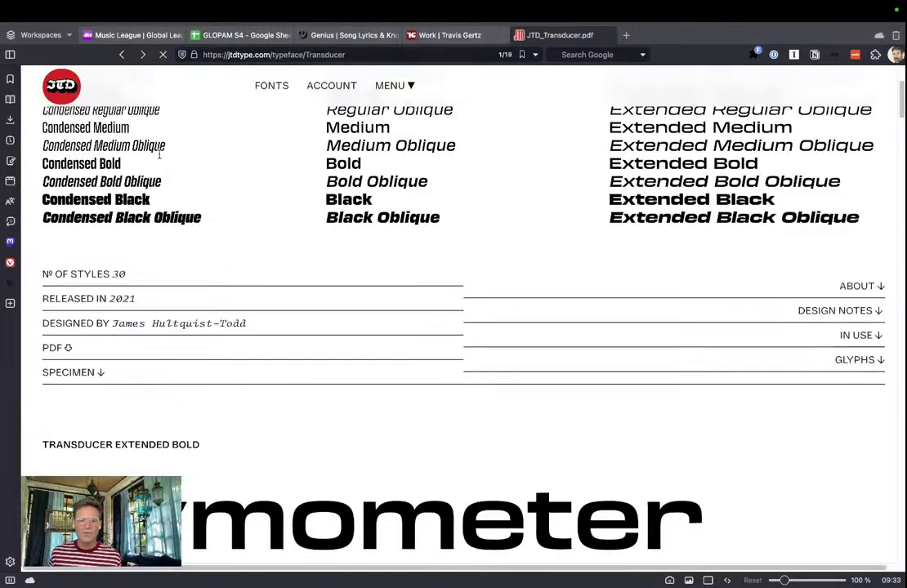
# Open the JTD Type foundry's Instagram profile from the foot of the typeface page and start its Transducer story highlight
pyautogui.scroll(-20, 357, 327)
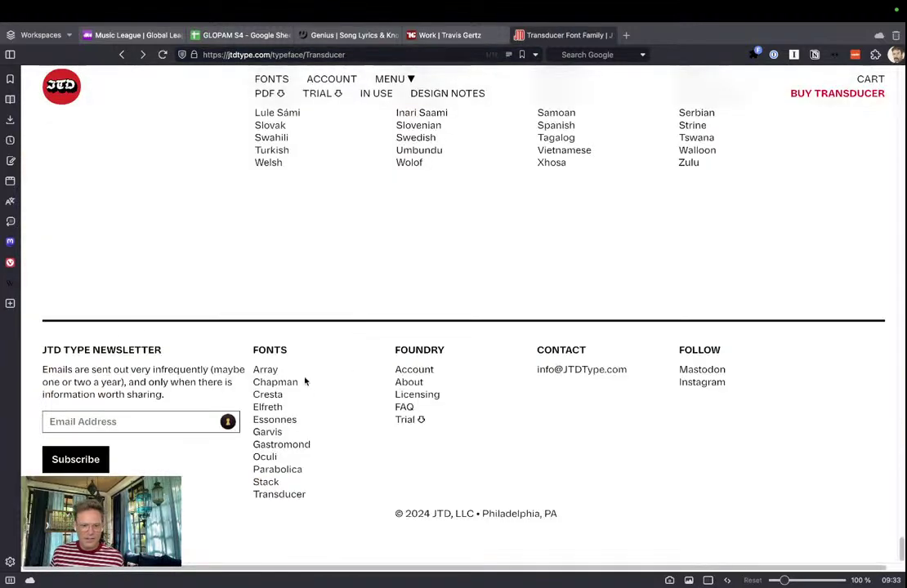
pyautogui.click(697, 382)
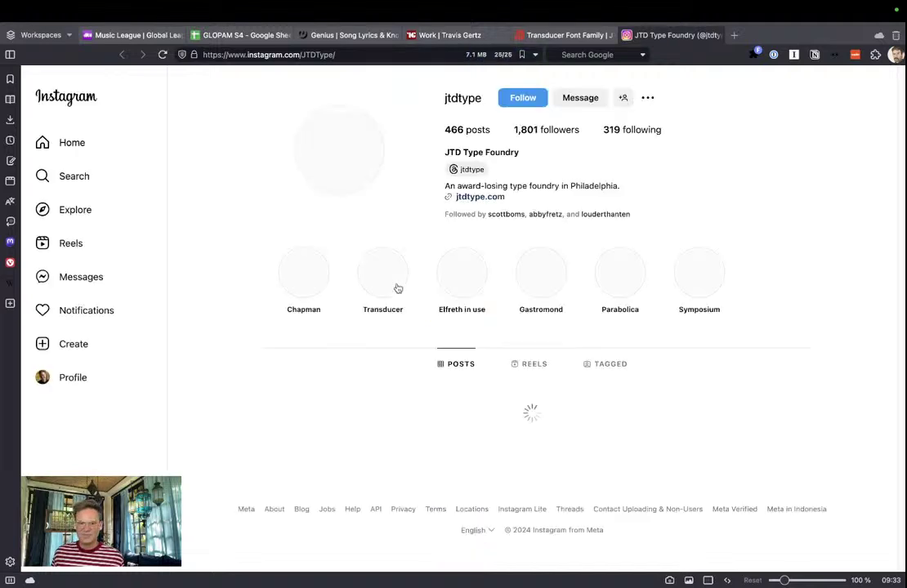
pyautogui.click(376, 255)
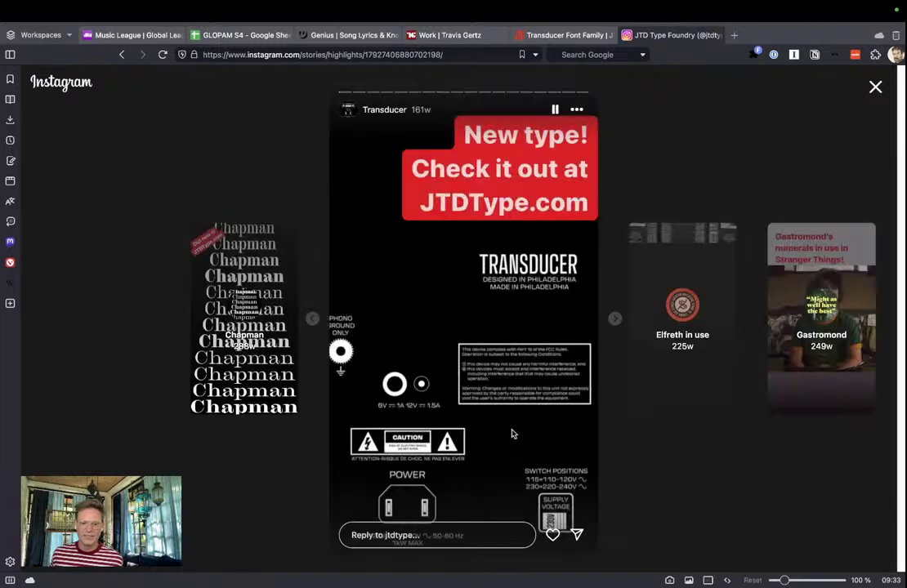
# Look through the Transducer highlight, from the in-use examples to the design notes on the alternate "r", stroke ends and fractions
pyautogui.click(615, 319)
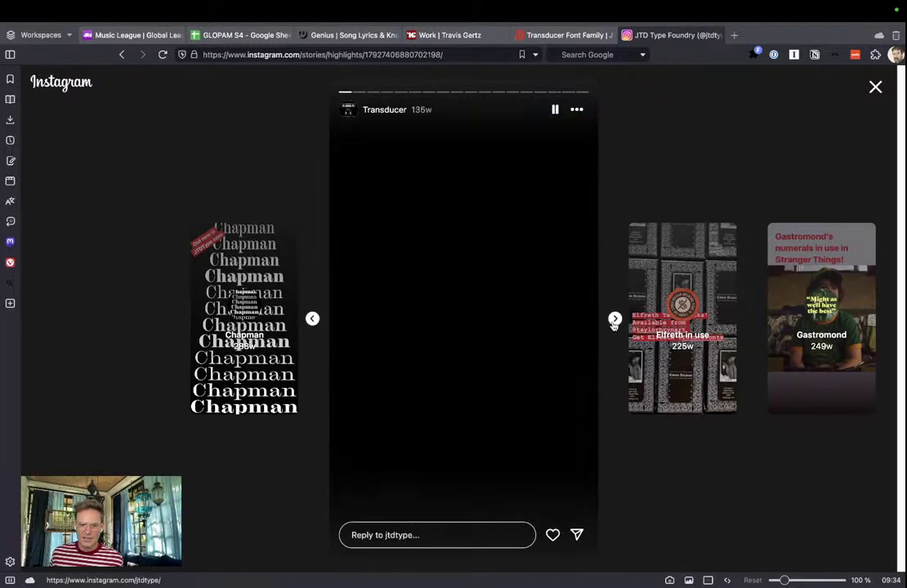
pyautogui.click(614, 319)
pyautogui.click(313, 318)
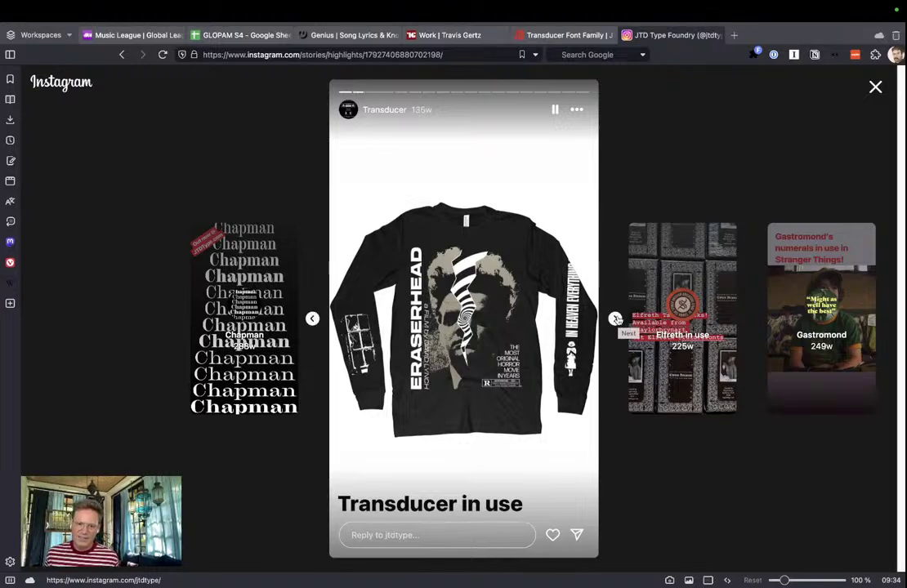
pyautogui.click(616, 319)
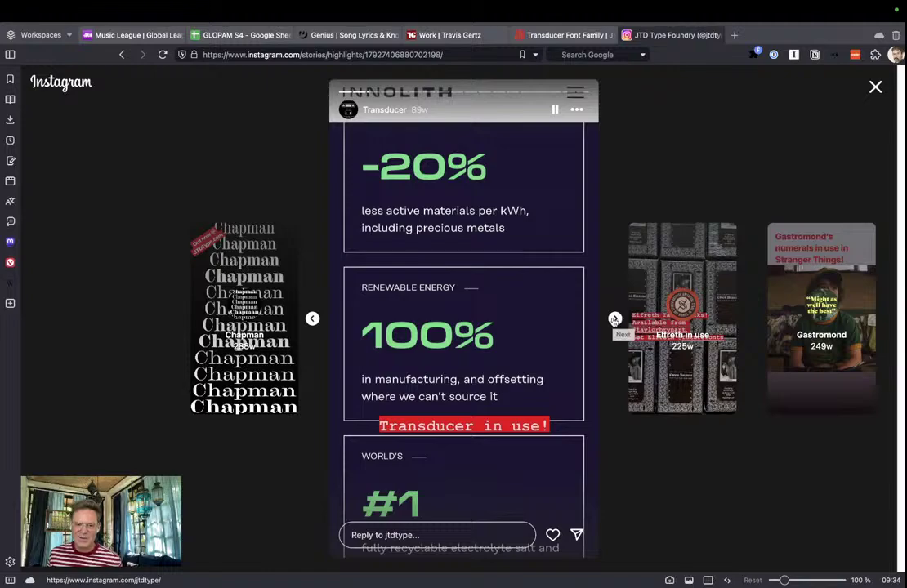
pyautogui.click(615, 319)
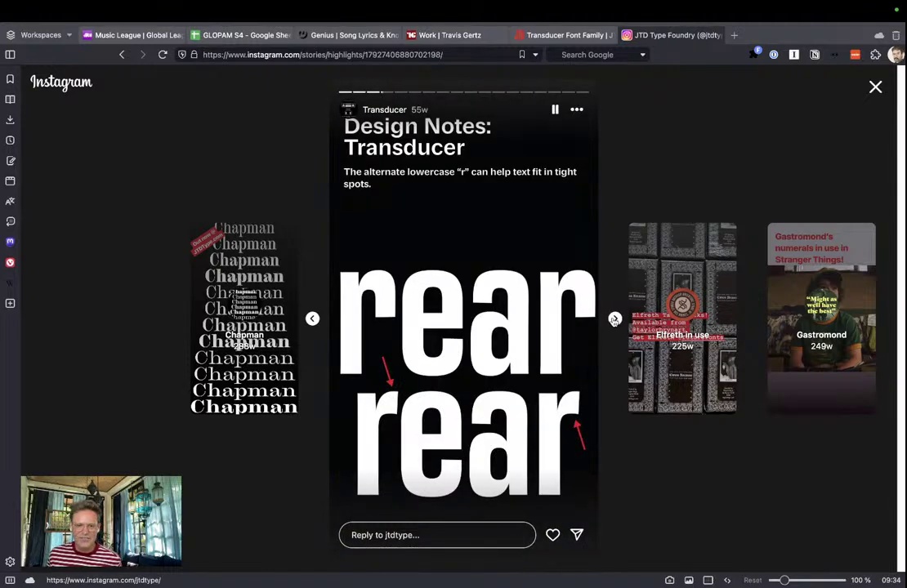
pyautogui.click(615, 319)
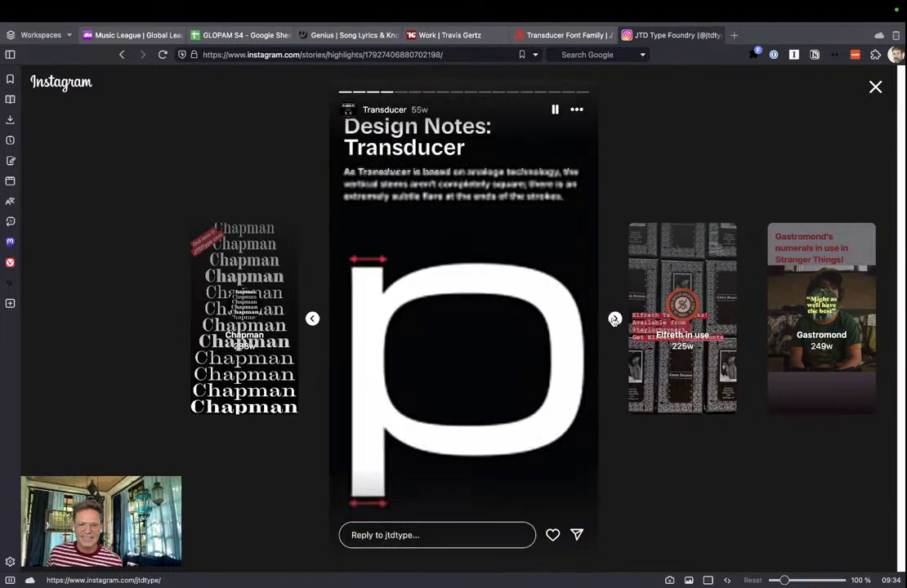
pyautogui.click(615, 318)
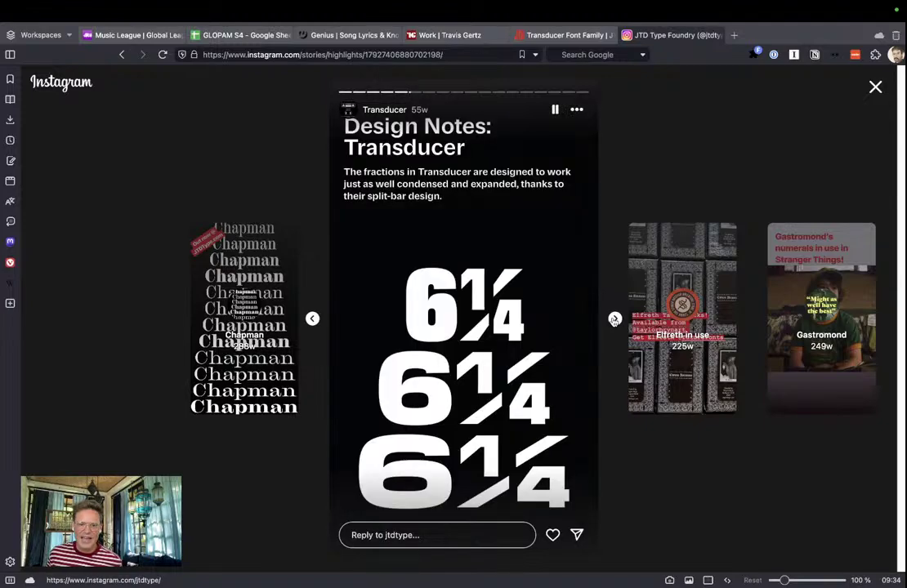
# Page forward through the Transducer highlight from the design notes to the Home Run Derby in-use example
pyautogui.click(615, 319)
pyautogui.click(615, 319)
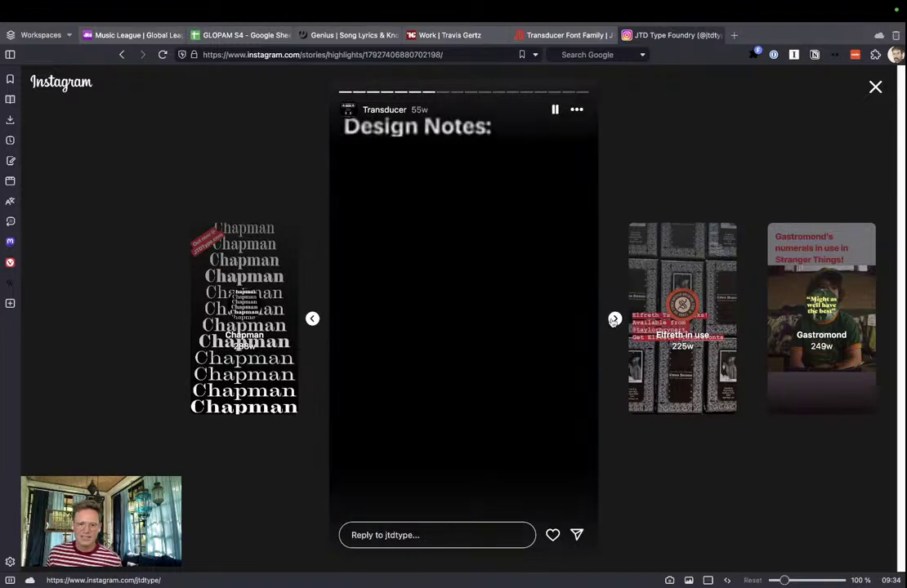
pyautogui.click(614, 319)
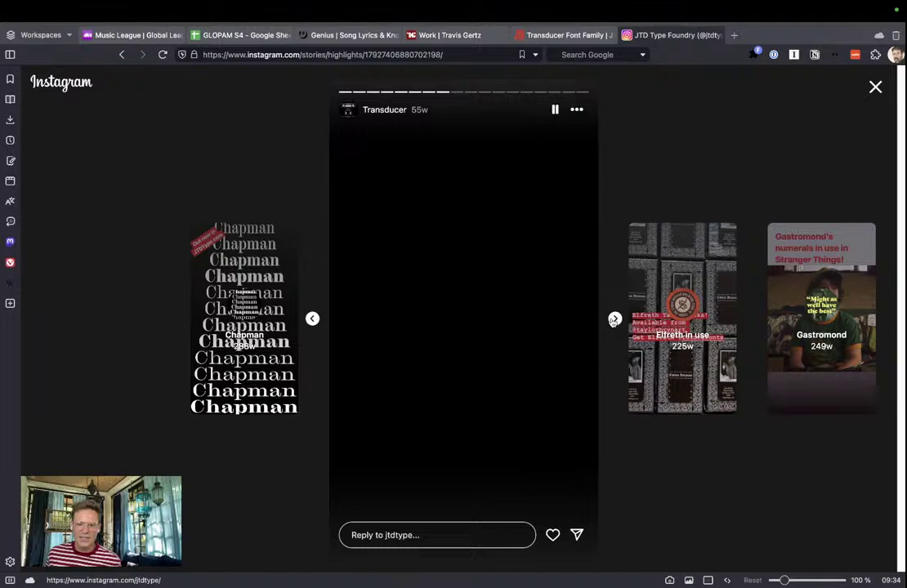
pyautogui.click(613, 319)
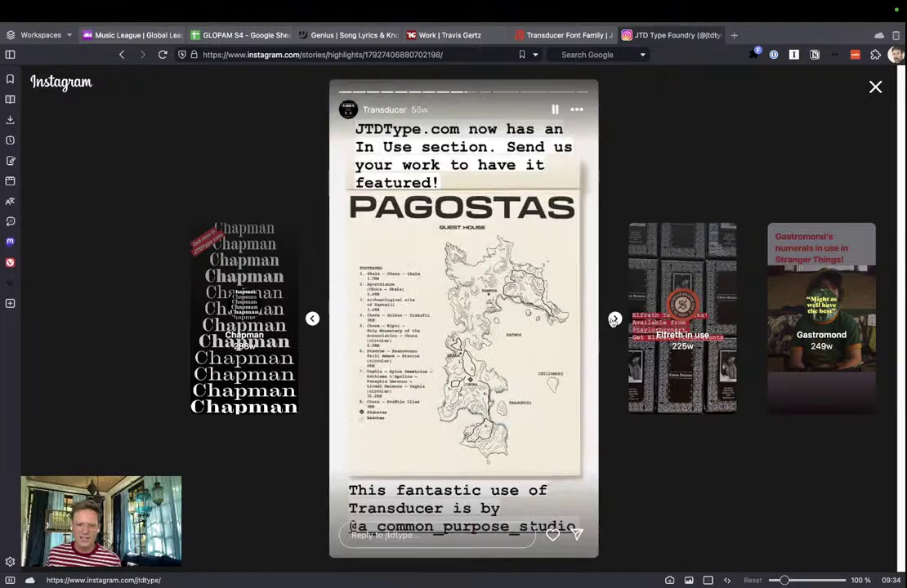
pyautogui.click(614, 319)
pyautogui.click(614, 319)
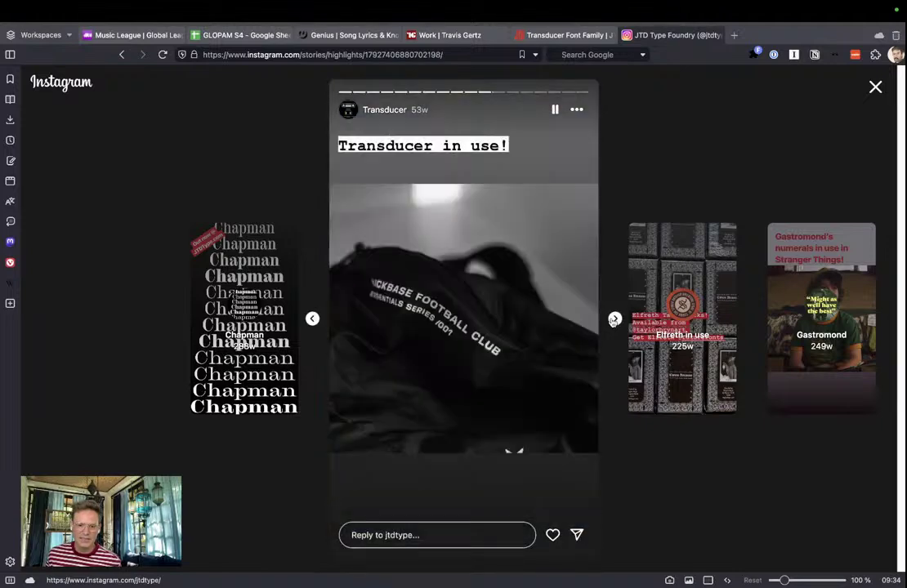
pyautogui.click(614, 319)
pyautogui.click(614, 319)
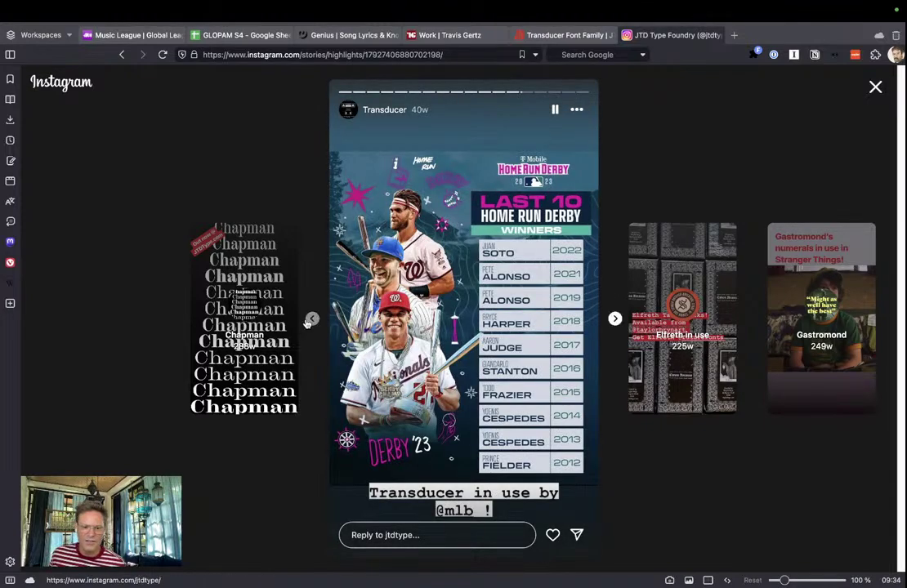
pyautogui.click(310, 320)
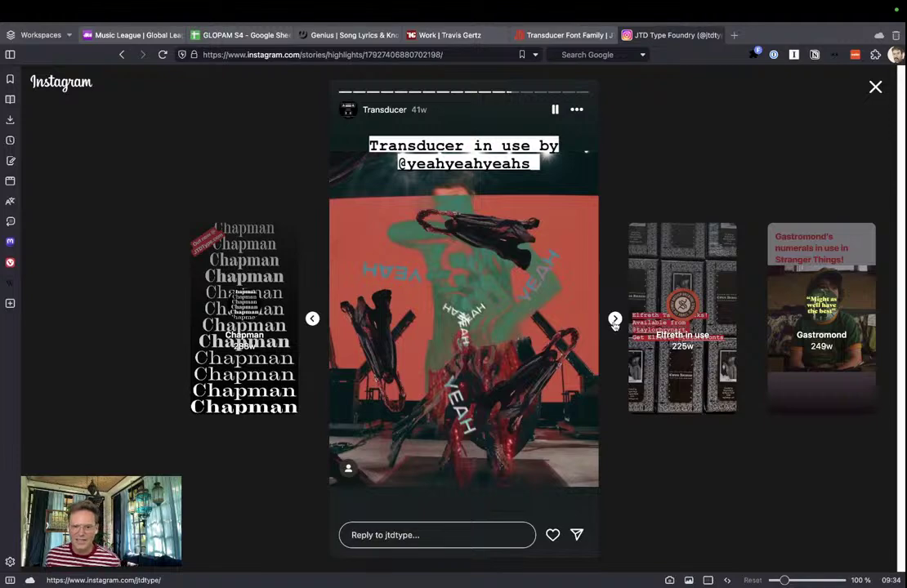
pyautogui.click(614, 319)
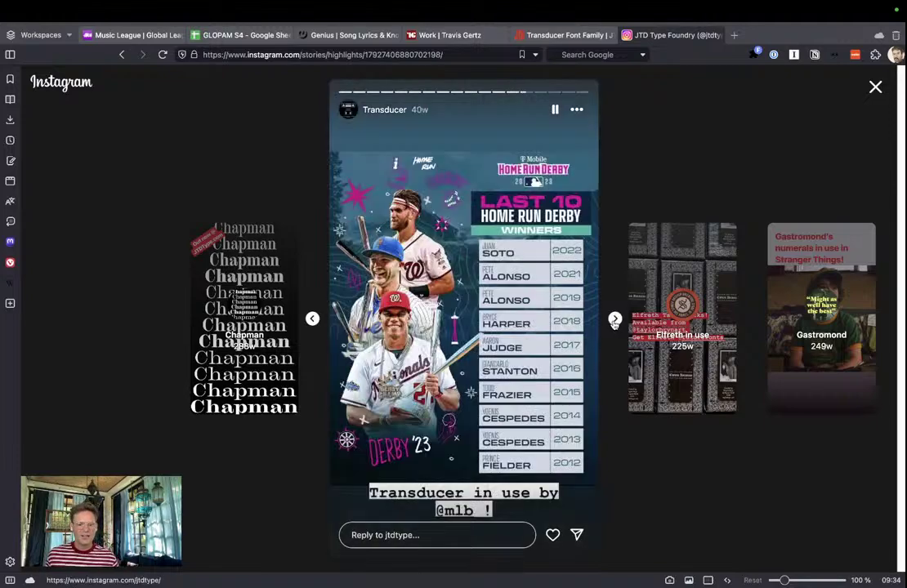
pyautogui.click(614, 319)
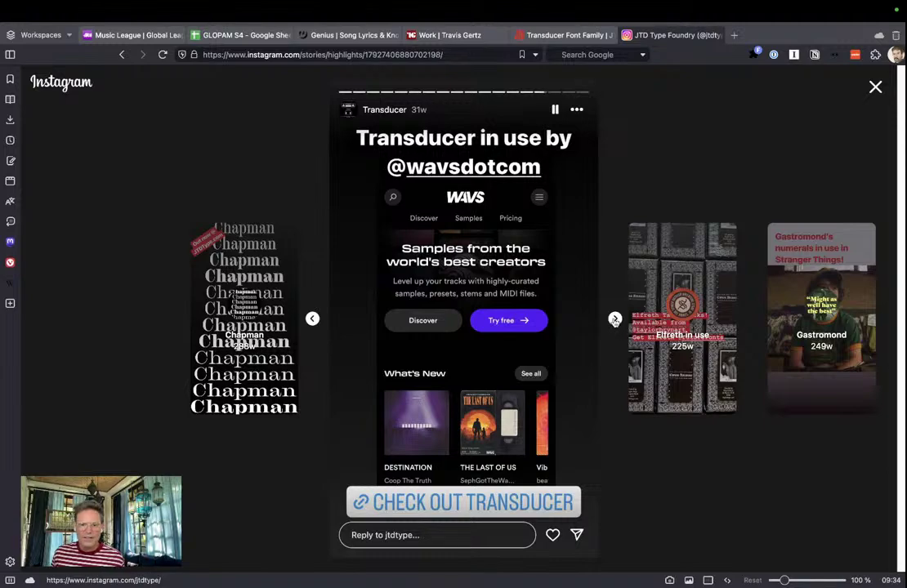
pyautogui.click(615, 319)
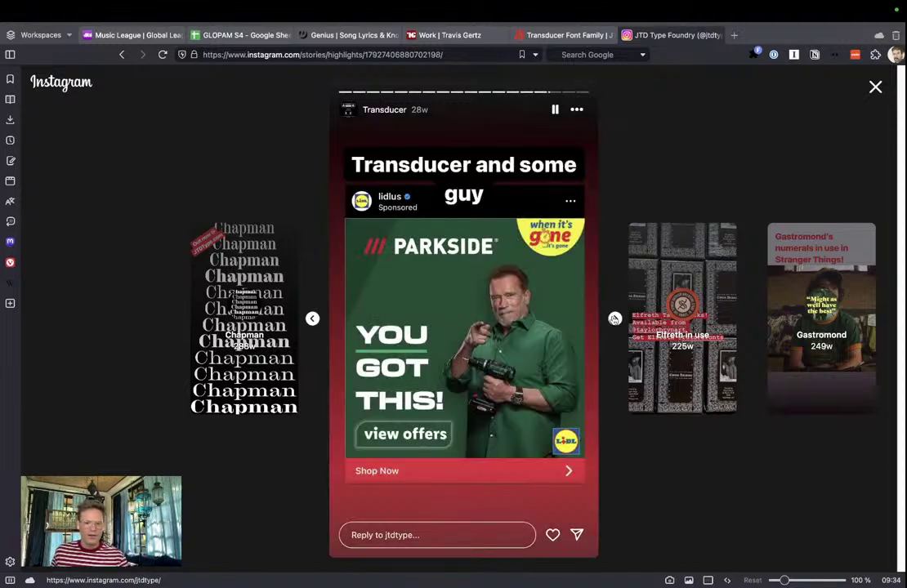
pyautogui.click(614, 320)
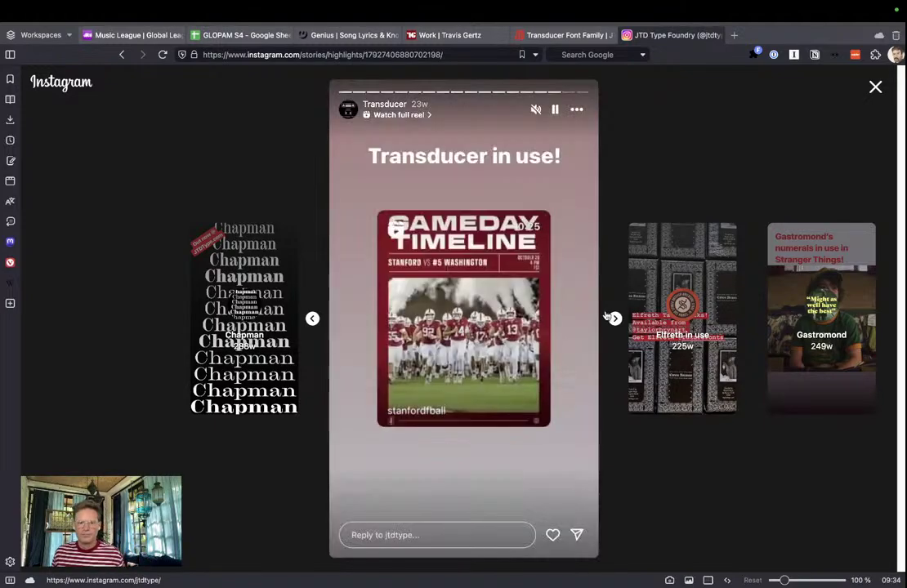
pyautogui.click(614, 319)
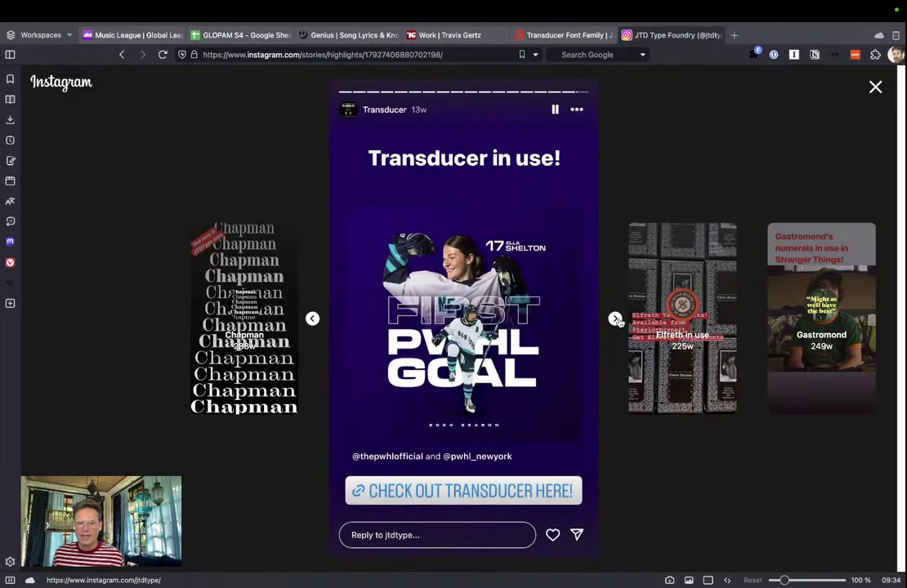
pyautogui.click(615, 319)
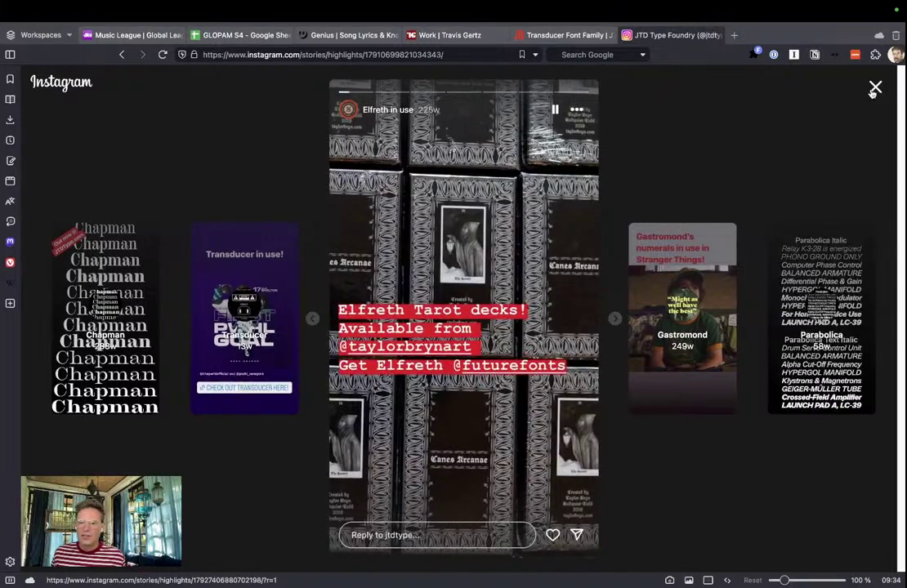
pyautogui.click(876, 87)
# Browse the JTD Type Foundry profile's posts, examining the typeface specimens and the Transducer-themed graphics
pyautogui.scroll(-5, 430, 321)
pyautogui.scroll(-5, 434, 317)
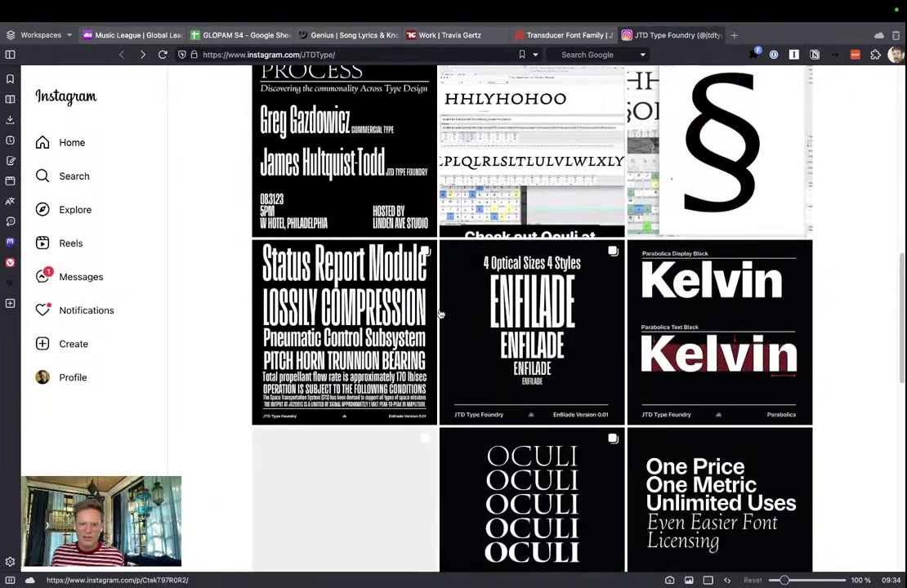
pyautogui.scroll(-5, 433, 313)
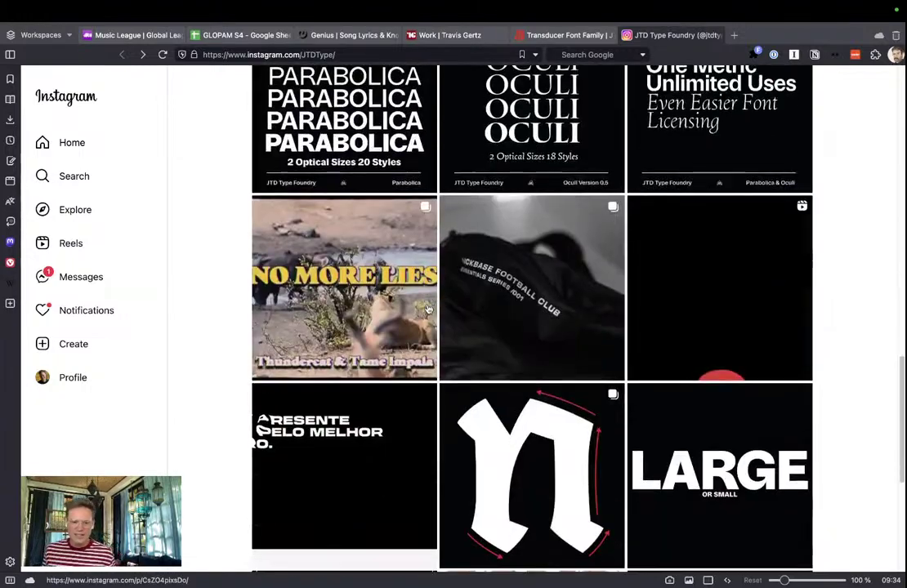
pyautogui.scroll(-4, 428, 309)
pyautogui.scroll(-3, 427, 305)
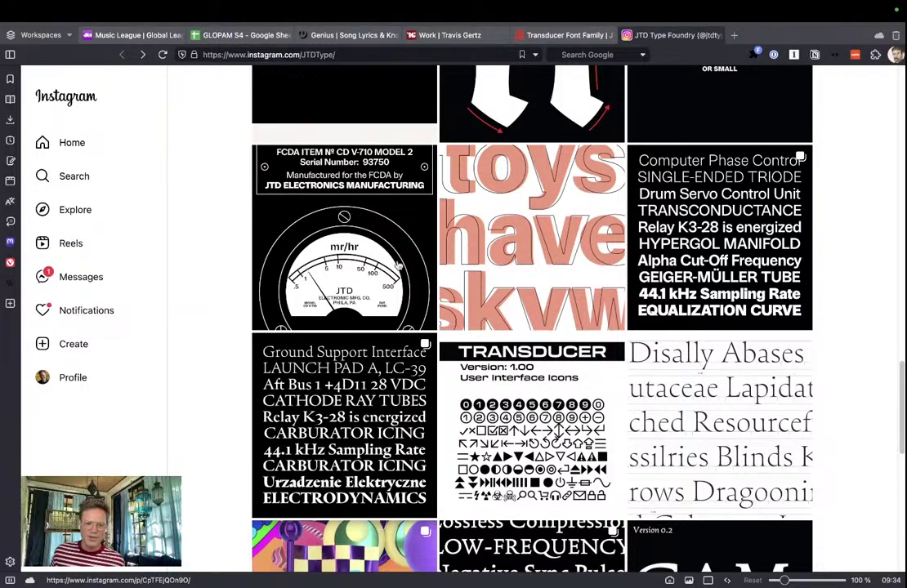
pyautogui.scroll(-8, 425, 266)
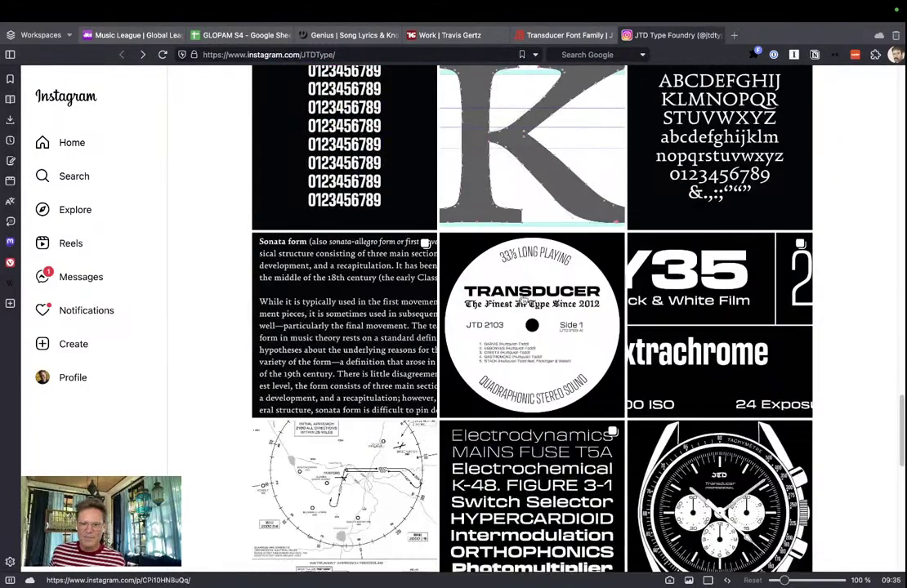
pyautogui.scroll(-4, 513, 301)
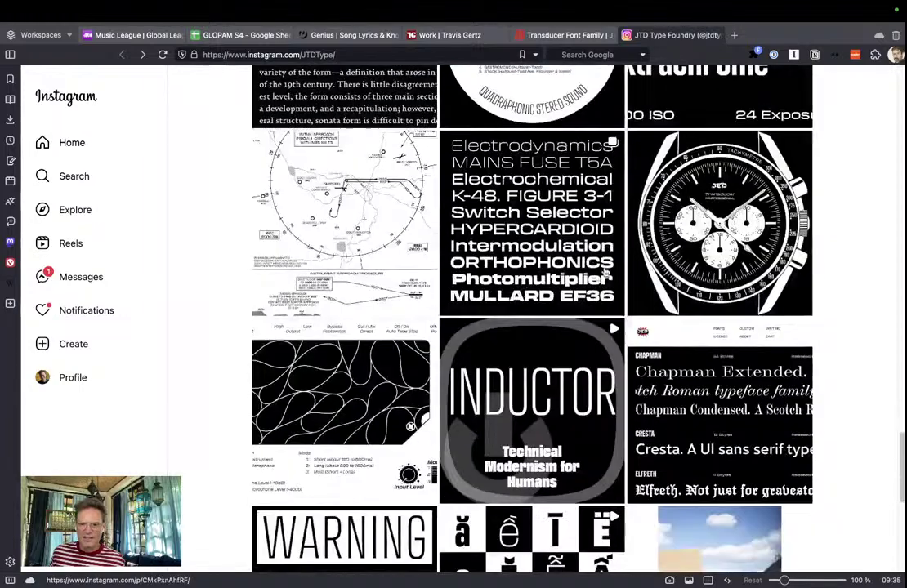
pyautogui.scroll(-1, 628, 204)
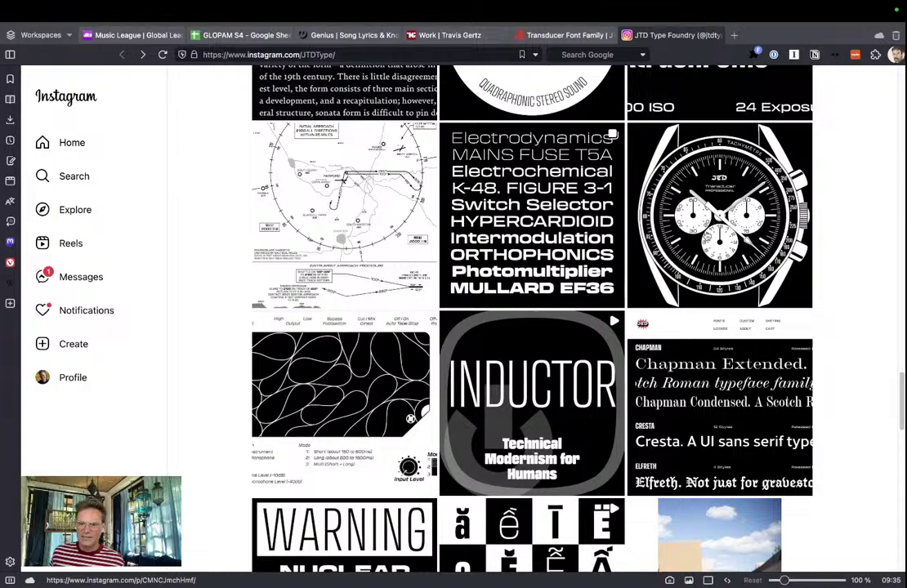
pyautogui.scroll(-5, 288, 175)
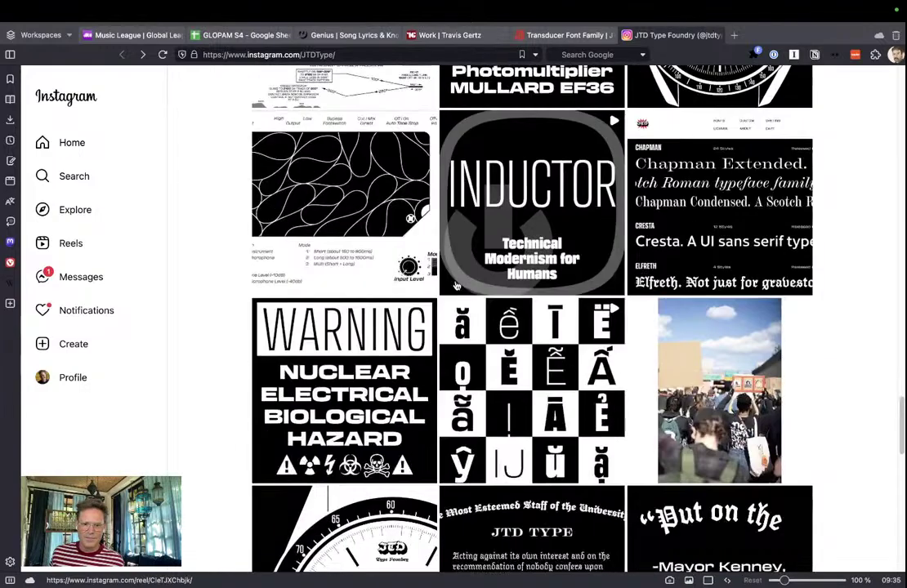
# Find the post with the white JTD chronograph dial, view it enlarged, and close it
pyautogui.scroll(-4, 496, 286)
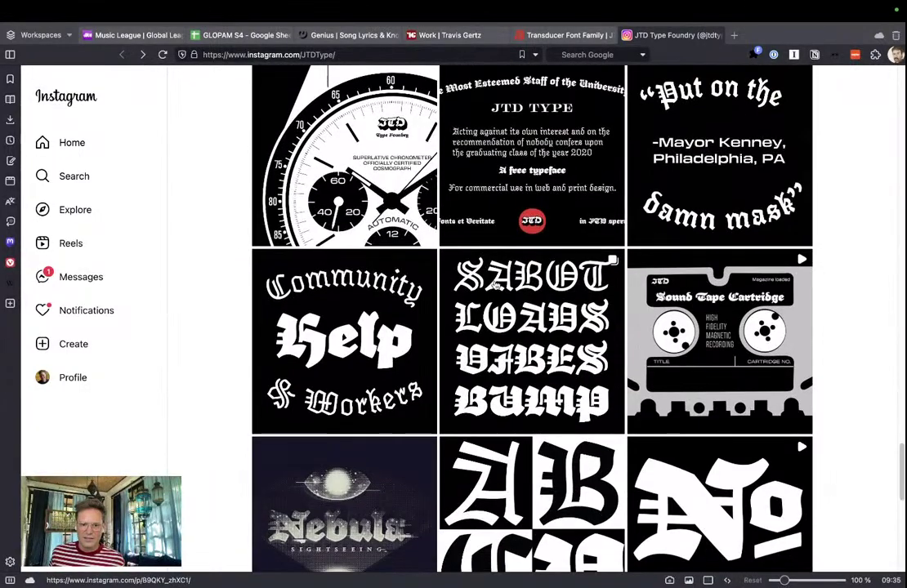
pyautogui.click(327, 147)
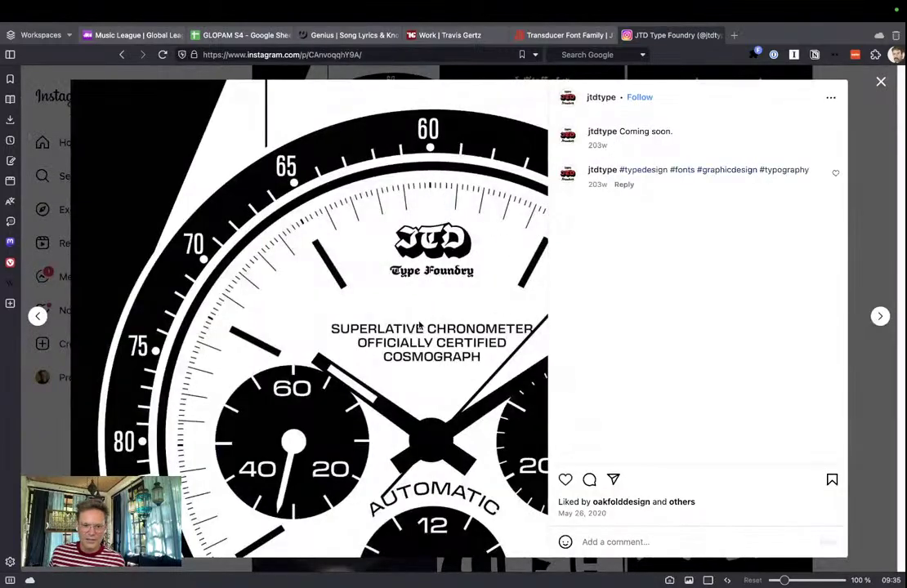
pyautogui.press('Escape')
# Examine the foundry's older Elfreth blackletter and logo posts, and return to the top of the profile
pyautogui.scroll(-8, 511, 317)
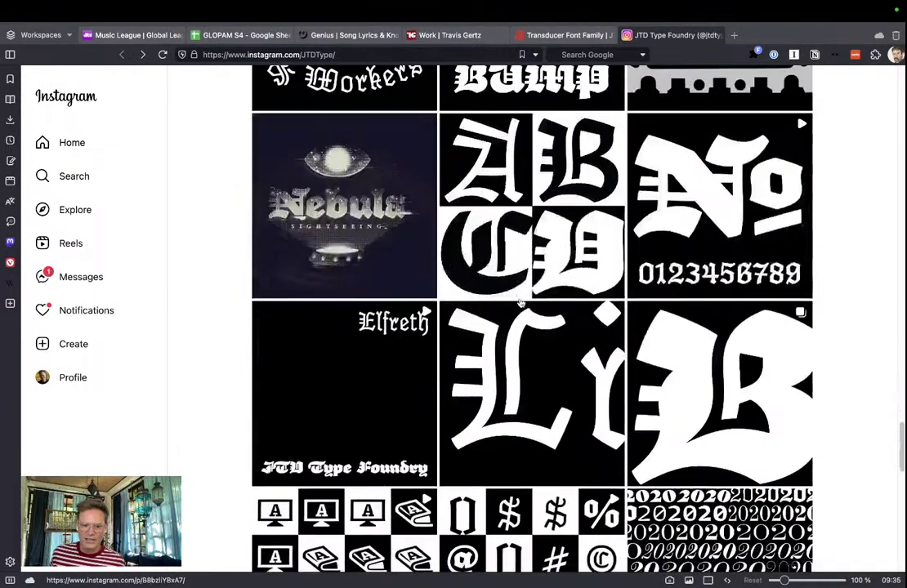
pyautogui.scroll(-9, 510, 319)
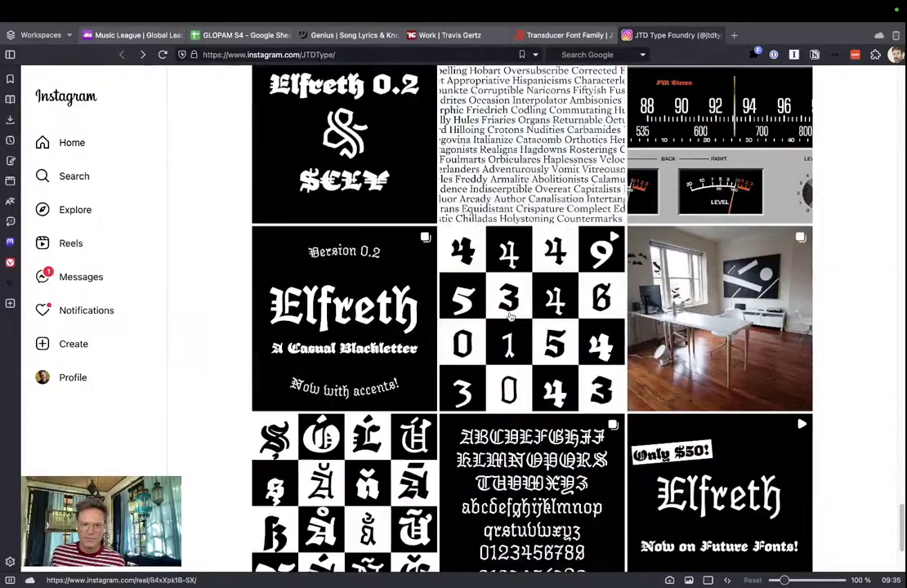
pyautogui.scroll(-11, 510, 317)
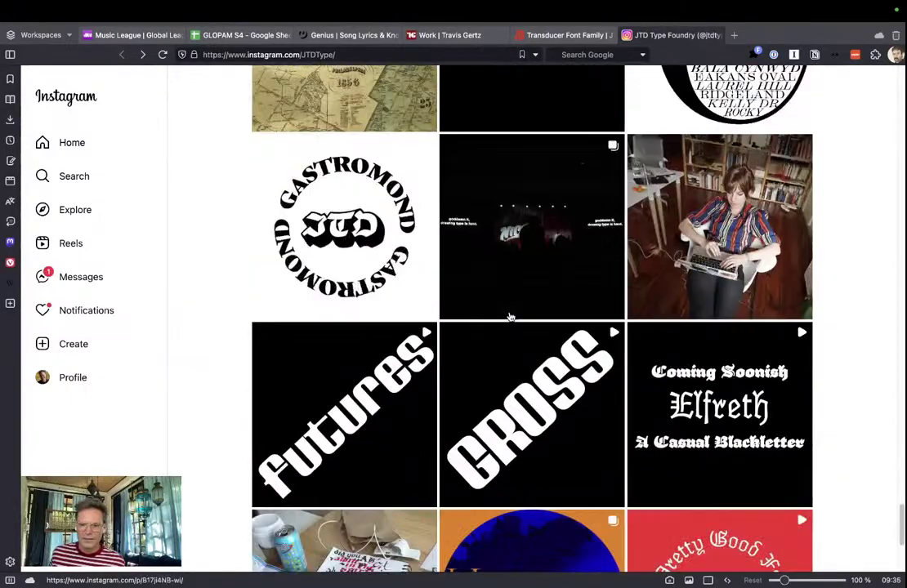
pyautogui.scroll(-4, 511, 316)
pyautogui.scroll(6, 506, 302)
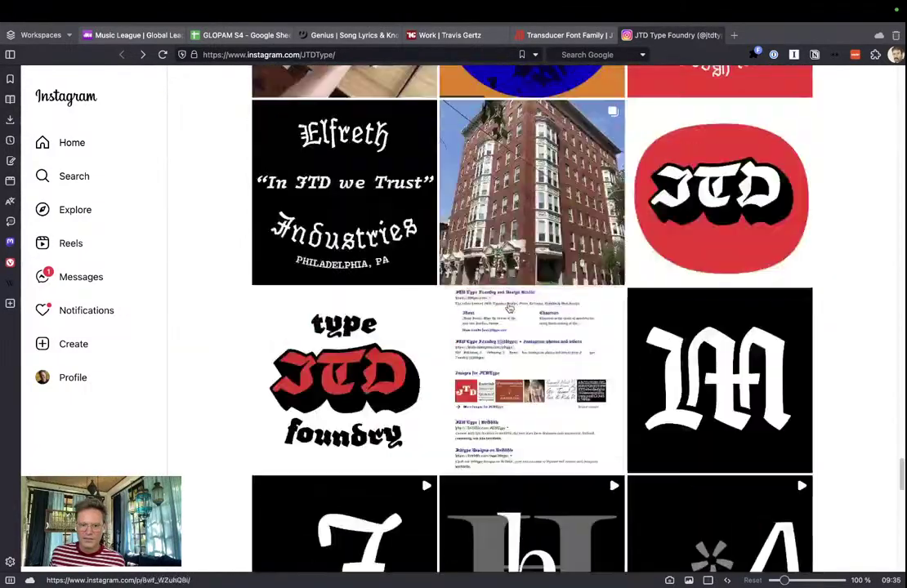
pyautogui.scroll(-12, 506, 303)
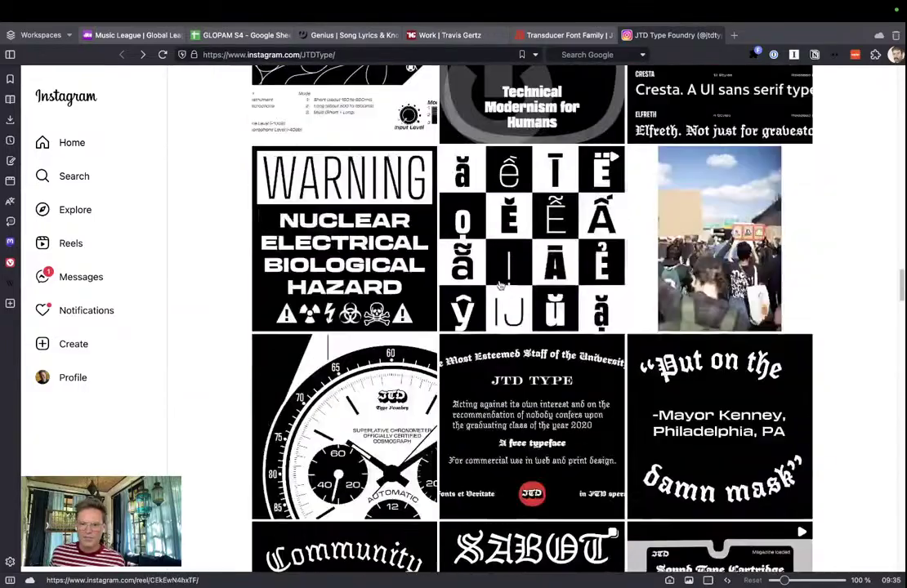
pyautogui.scroll(15, 496, 285)
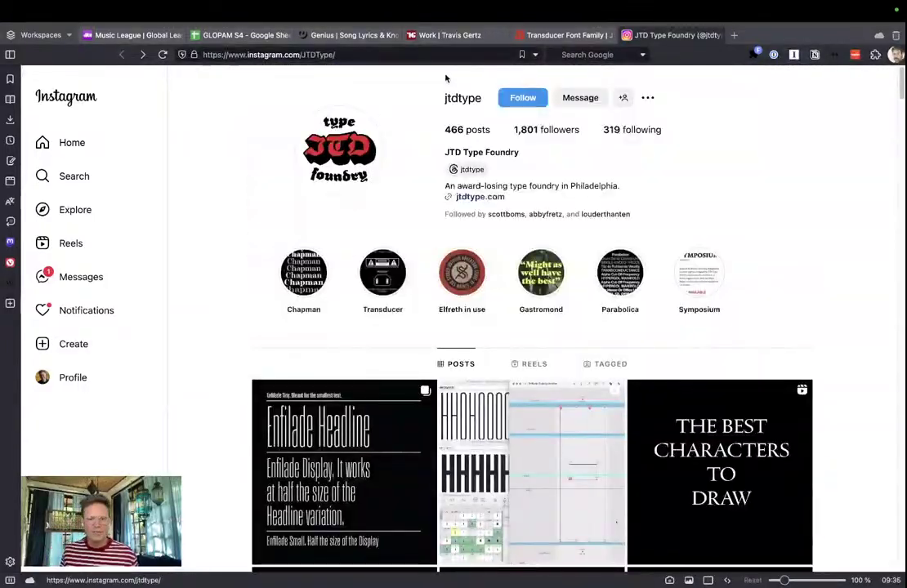
# Switch to Illustrator and view the black poster layout in music league posters s4.ai
pyautogui.click(132, 35)
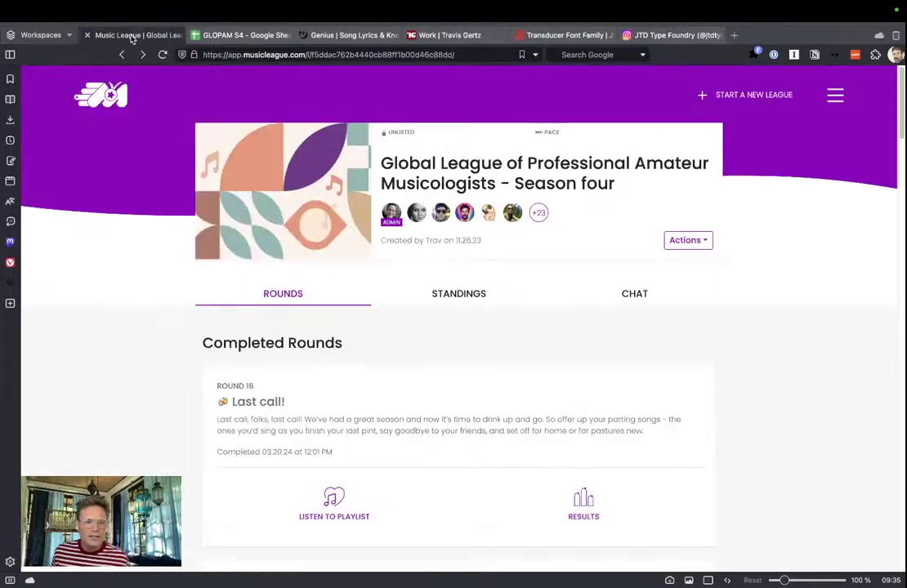
pyautogui.click(346, 37)
pyautogui.click(278, 37)
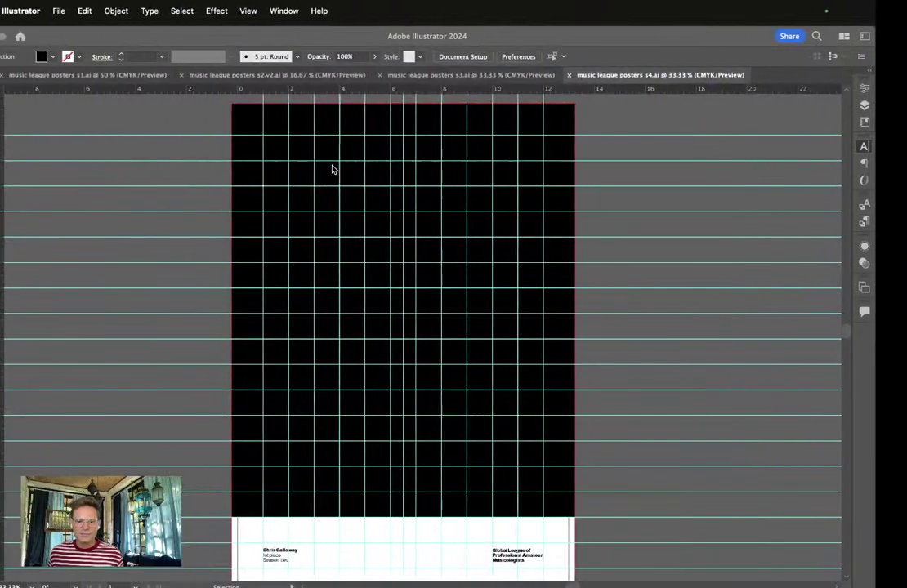
pyautogui.press('super+t')
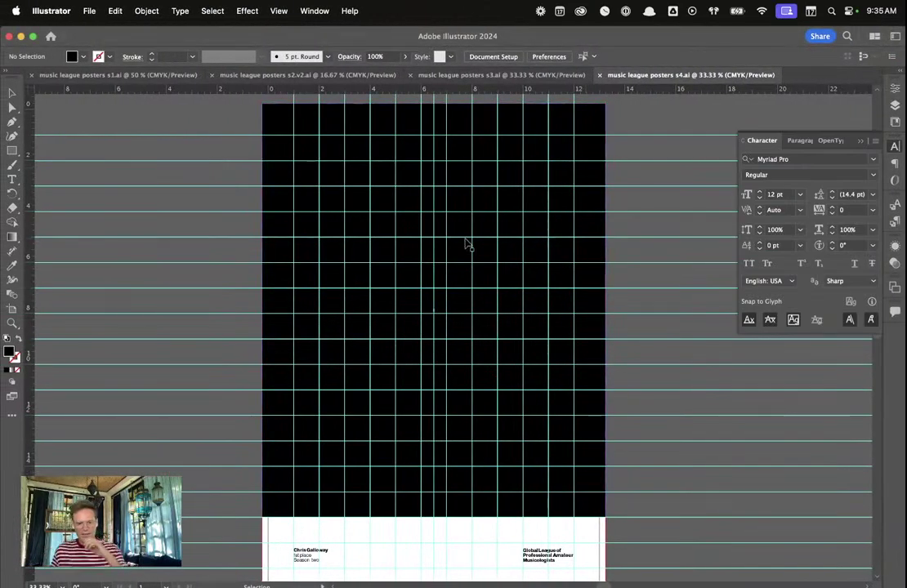
# Switch to Spotify and read through the Noname song's lyrics around the "Off the grid" and "one lap around the sun" lines
pyautogui.hotkey('ctrl', 'Right')
pyautogui.hotkey('ctrl', 'Right')
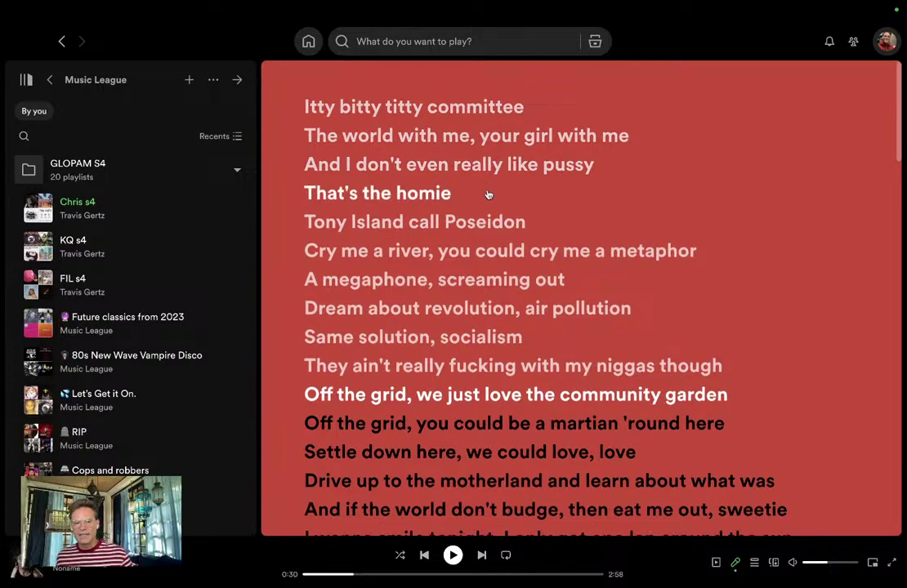
pyautogui.scroll(-4, 487, 265)
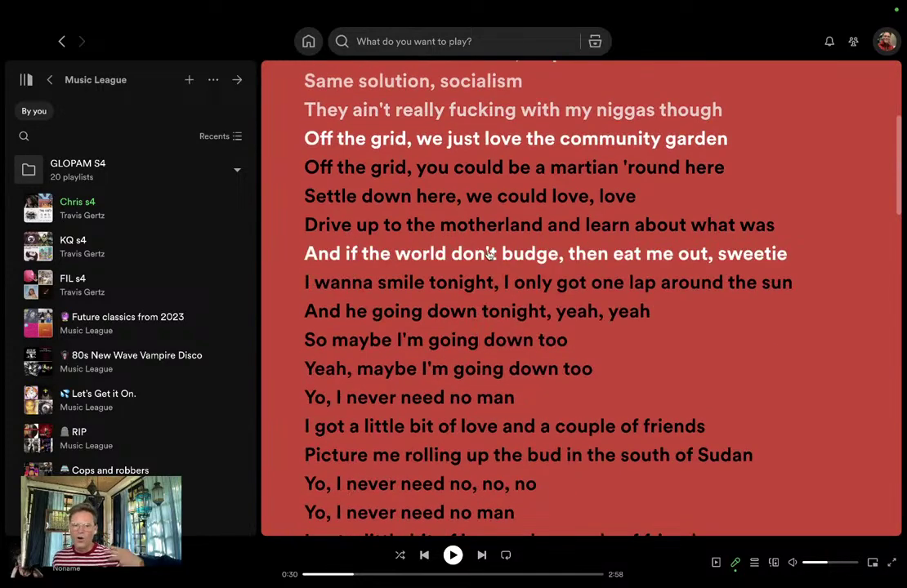
pyautogui.scroll(-1, 489, 254)
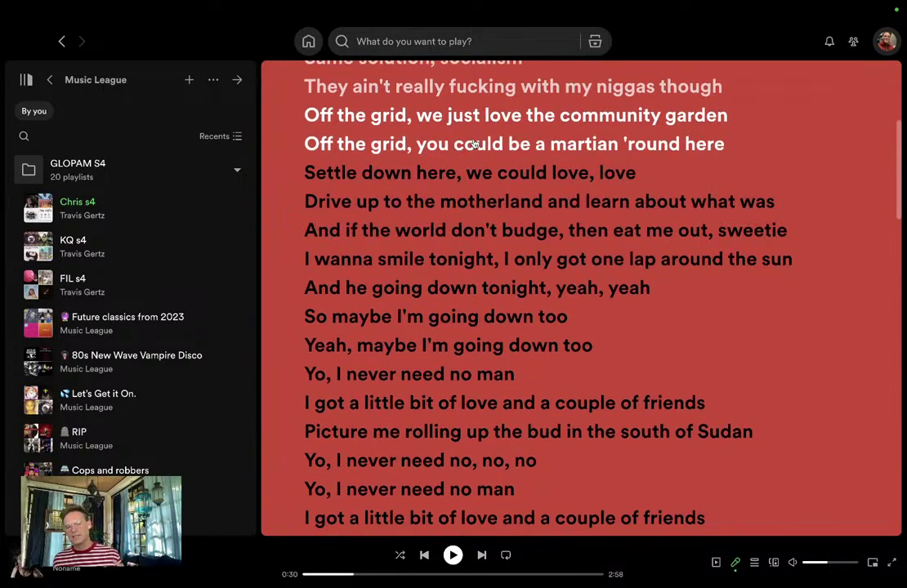
pyautogui.scroll(-2, 513, 176)
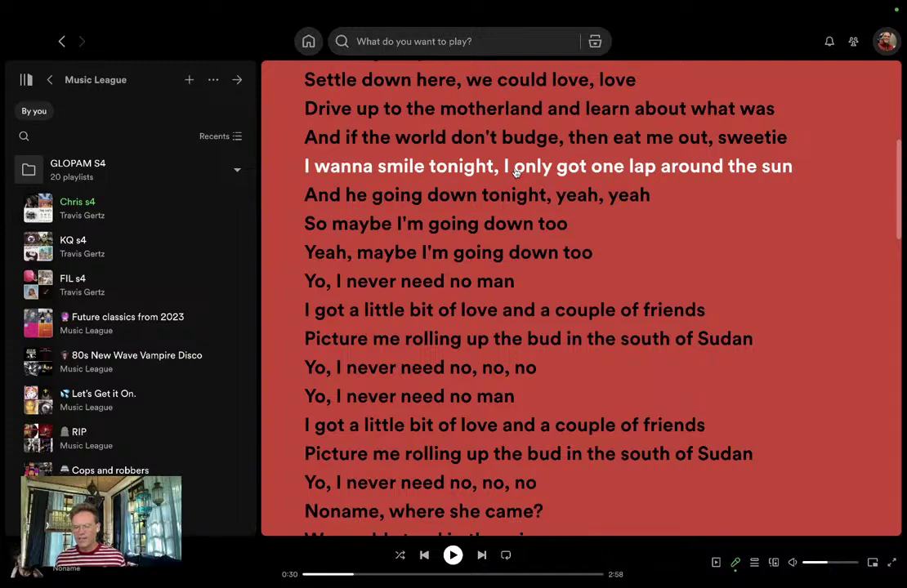
pyautogui.scroll(5, 513, 182)
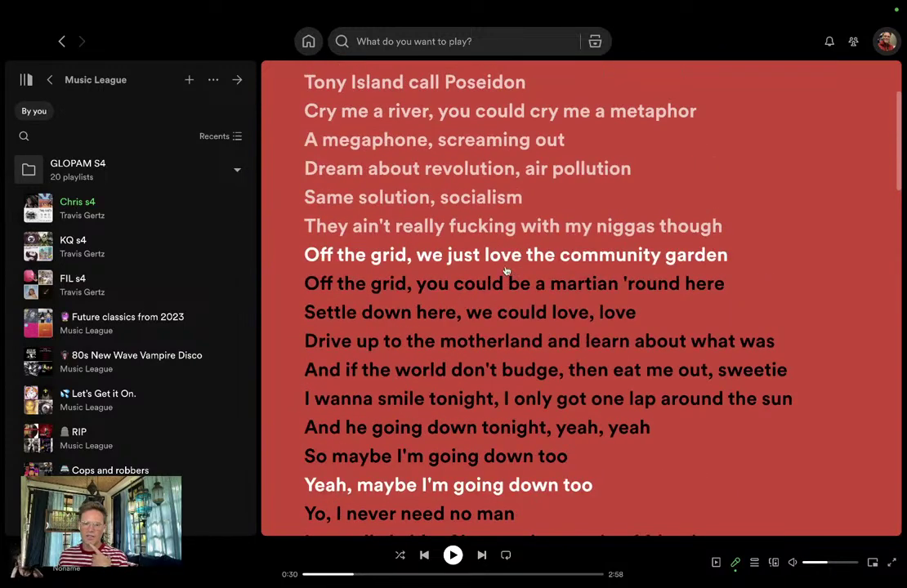
# Reread the Noname lyrics from the opening lines through the "Off the grid" verse
pyautogui.scroll(3, 367, 176)
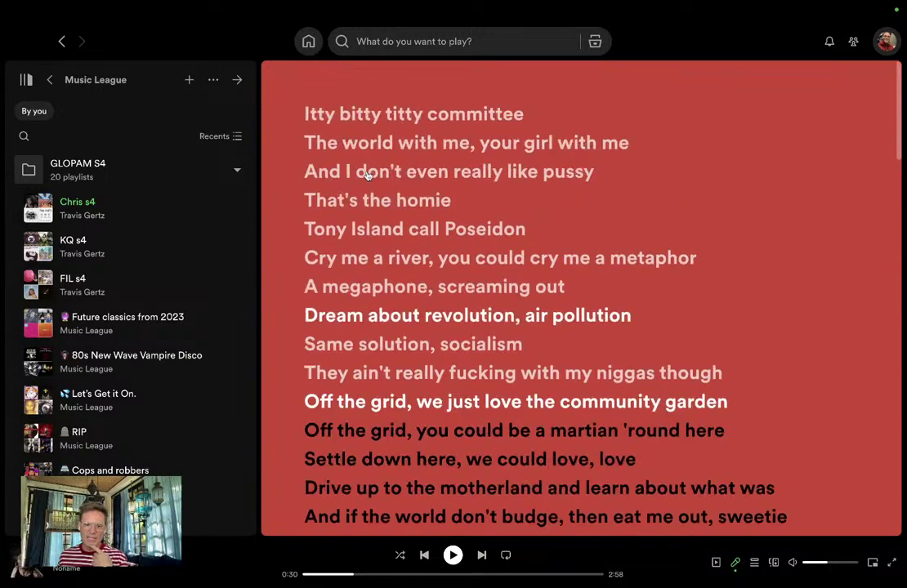
pyautogui.scroll(-4, 367, 176)
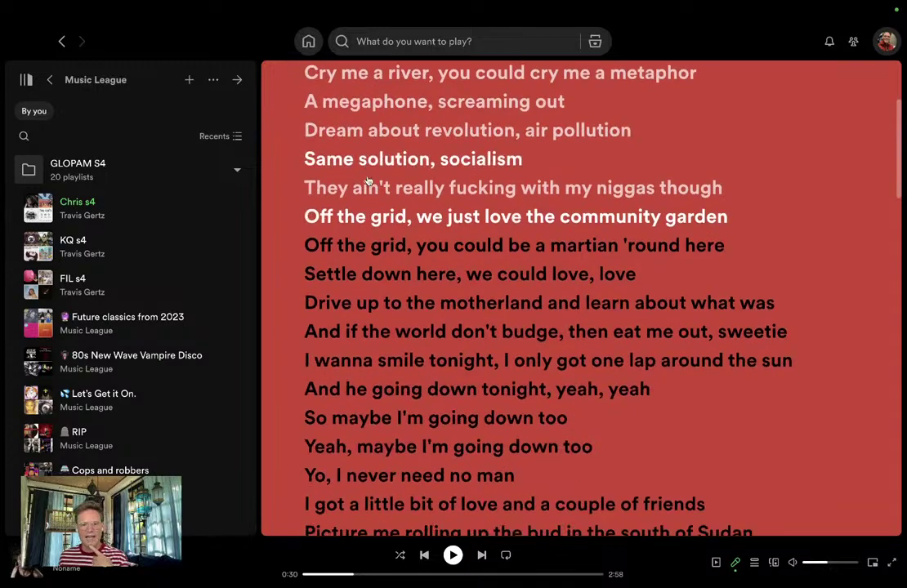
pyautogui.scroll(-2, 370, 231)
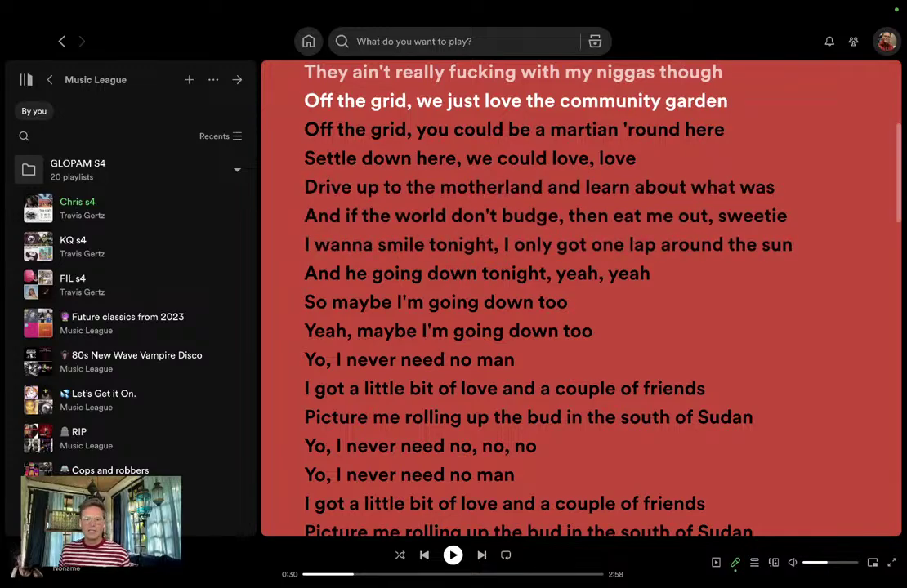
# Switch to Vivaldi, set the portfolio Work page's zoom to 100%, and open the Global League of Professional Amateur Musicologists project
pyautogui.press('super+Tab')
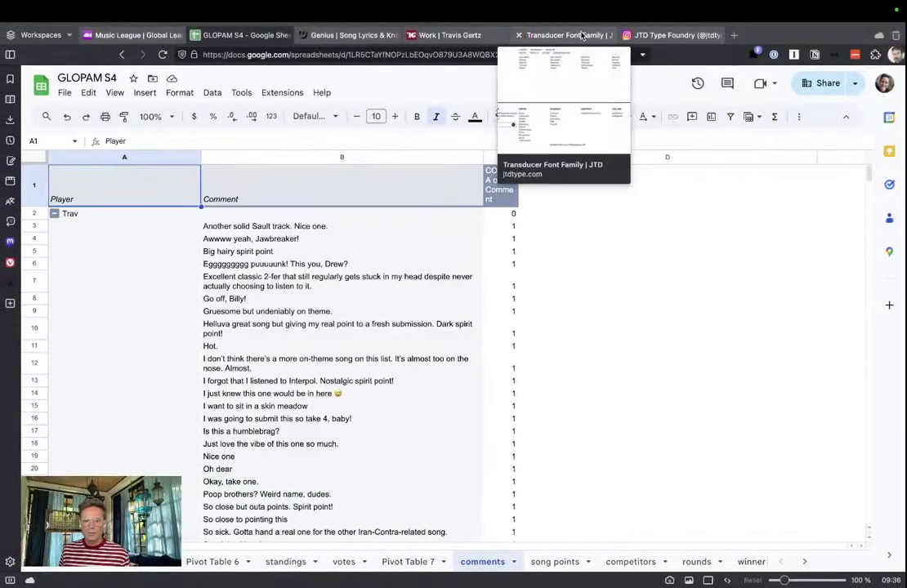
pyautogui.click(442, 35)
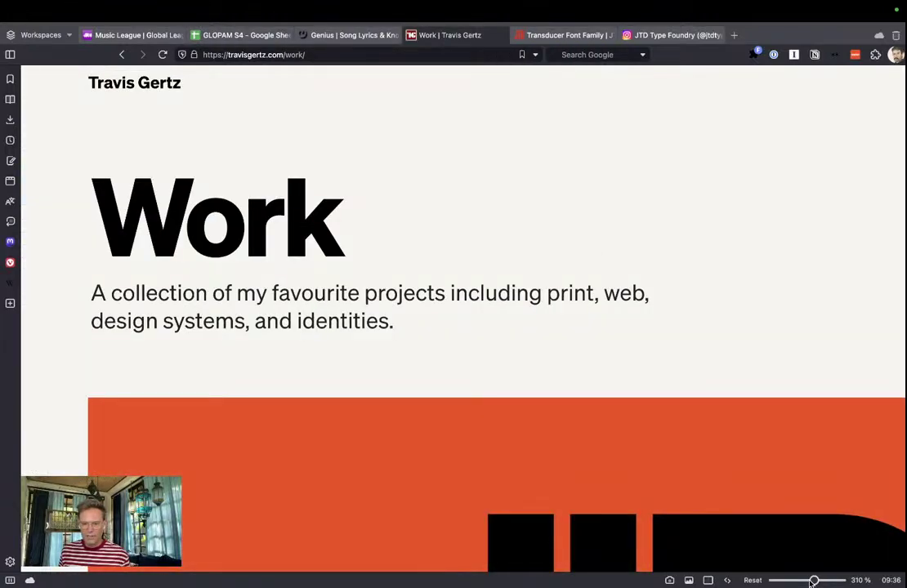
pyautogui.moveTo(814, 580); pyautogui.dragTo(784, 581)
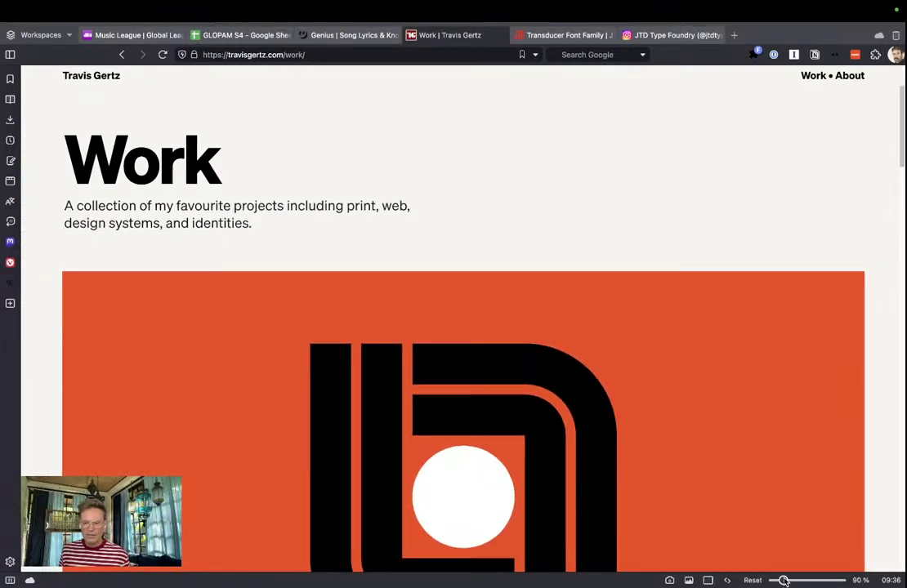
pyautogui.scroll(-10, 670, 508)
pyautogui.scroll(-15, 534, 428)
pyautogui.scroll(10, 530, 419)
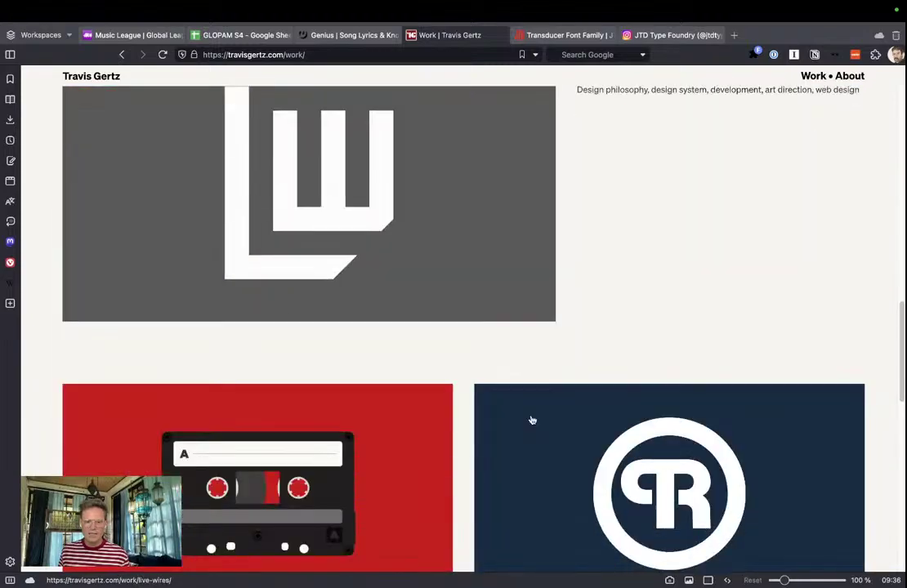
pyautogui.scroll(-2, 530, 419)
pyautogui.click(447, 363)
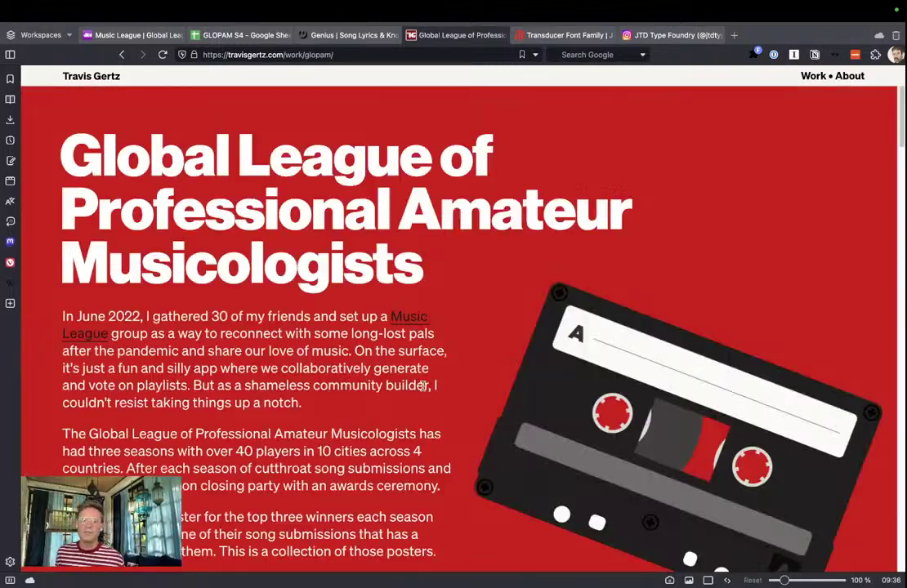
# View the Season 3 and Season 2 posters on the project page, opening and closing a new Are.na tab
pyautogui.scroll(-10, 288, 343)
pyautogui.scroll(1, 411, 352)
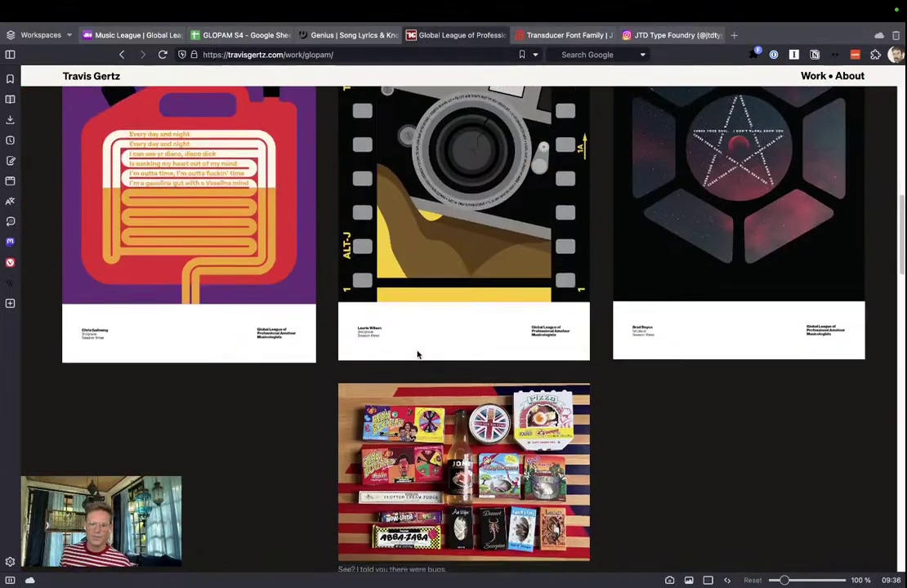
pyautogui.scroll(-5, 417, 355)
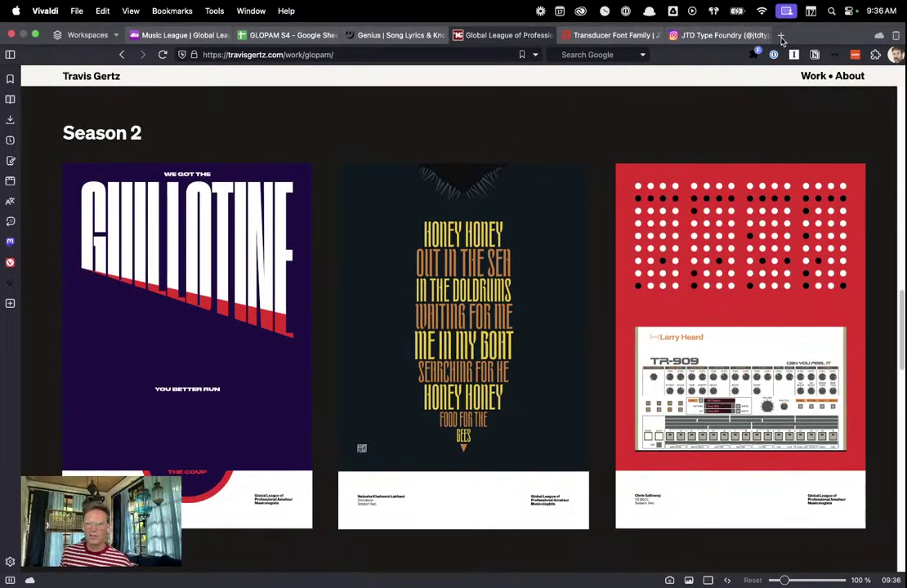
pyautogui.click(780, 37)
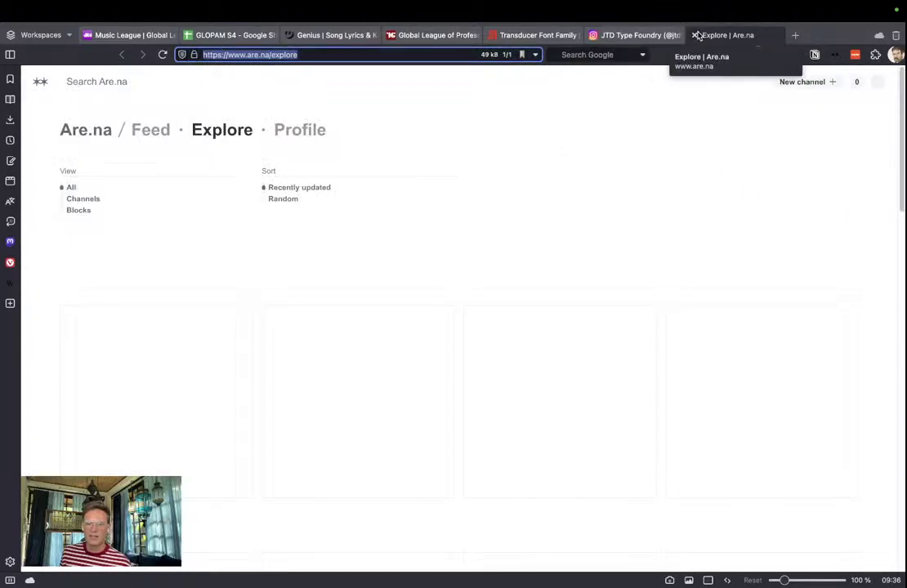
pyautogui.click(694, 34)
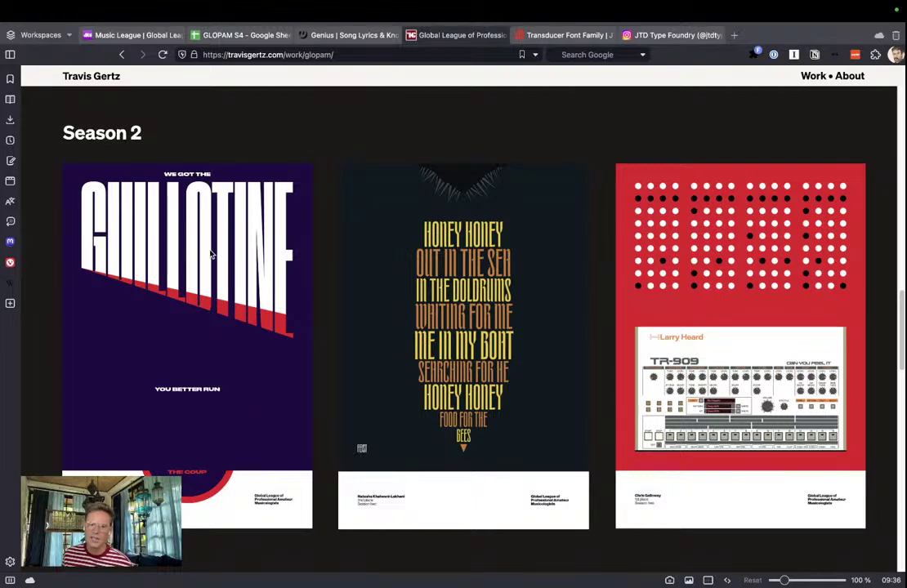
# View the Season 1 posters, and return to the Season 3 set with the Le Tigre gas can design
pyautogui.scroll(-6, 553, 253)
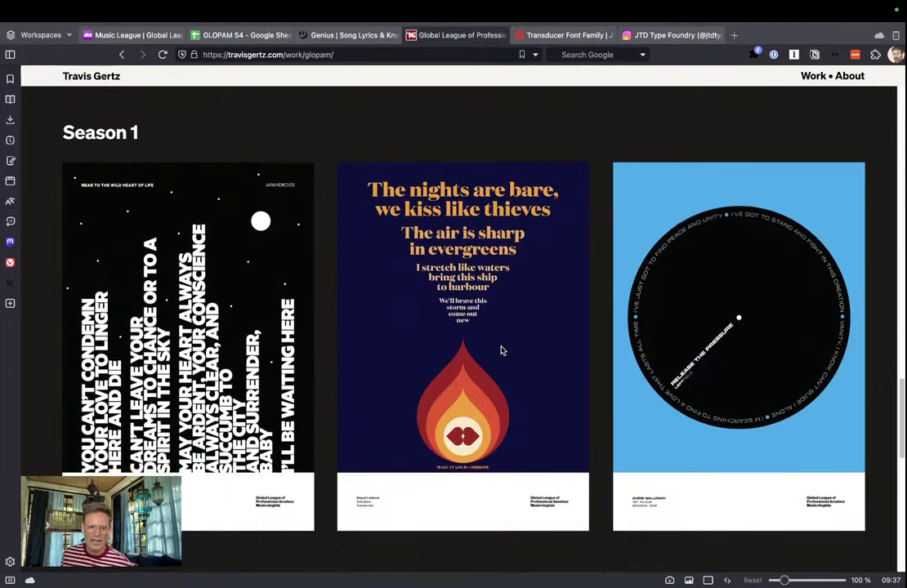
pyautogui.scroll(4, 500, 350)
pyautogui.scroll(10, 500, 346)
pyautogui.scroll(-2, 496, 334)
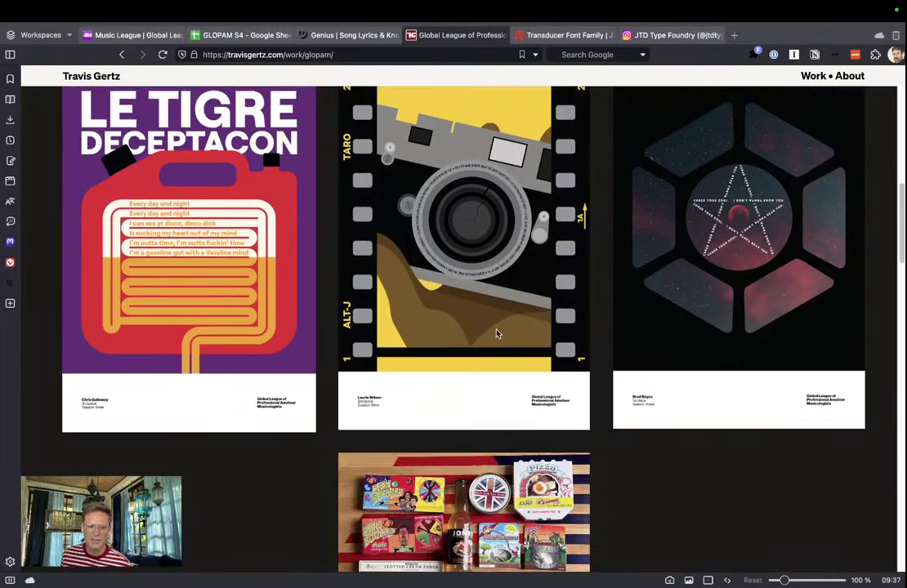
pyautogui.scroll(-2, 495, 331)
pyautogui.scroll(3, 151, 349)
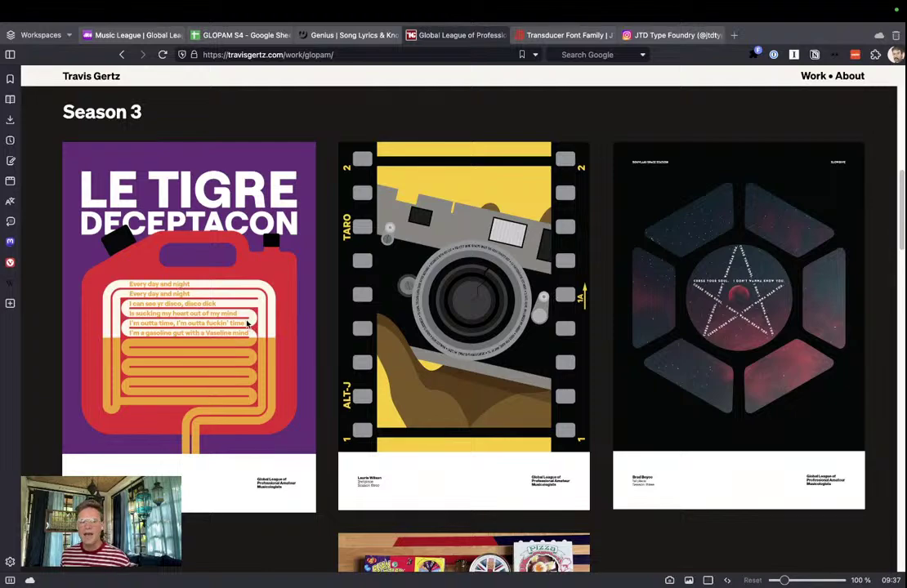
# Revisit the Season 2 posters with the Guillotine, Feist and TR-909 designs
pyautogui.scroll(-10, 346, 401)
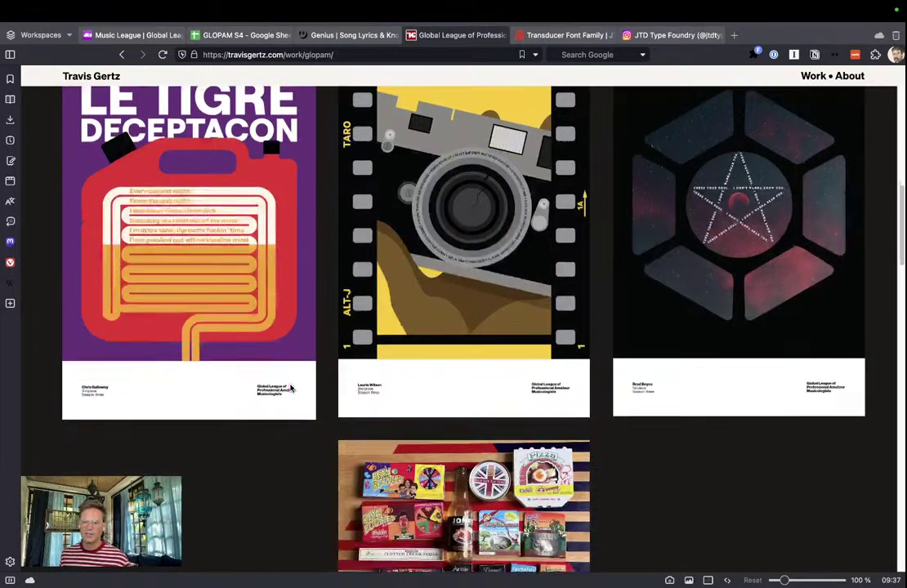
pyautogui.scroll(-3, 372, 402)
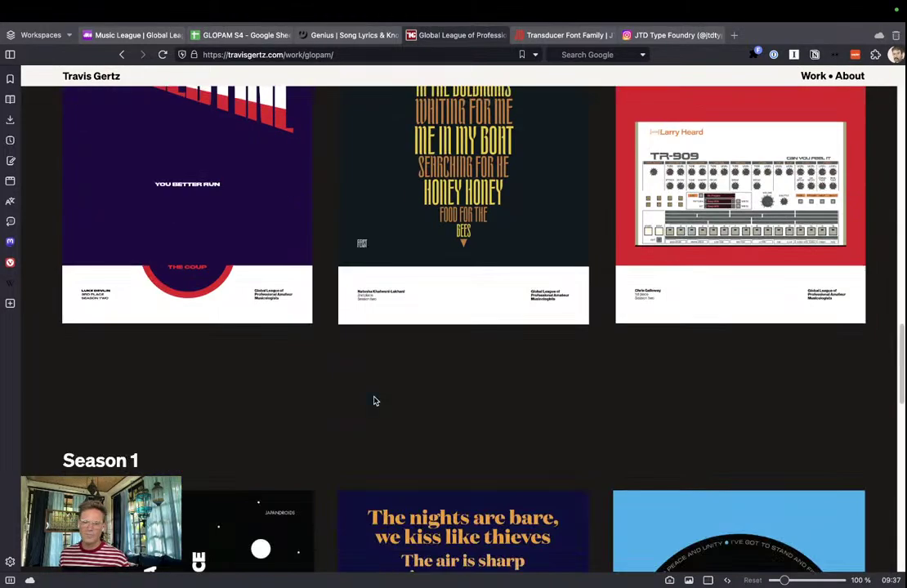
pyautogui.scroll(3, 373, 401)
pyautogui.scroll(1, 378, 393)
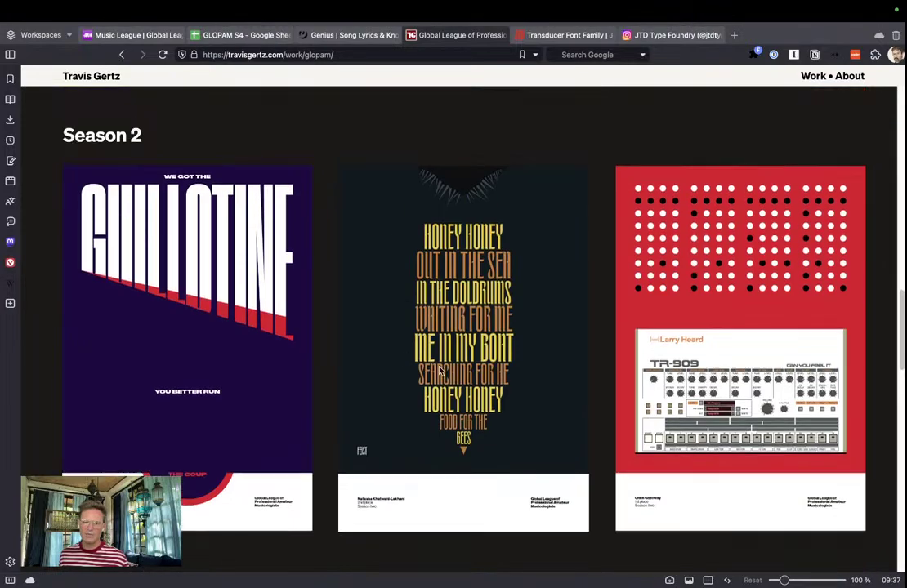
# Switch back to Spotify, skim the Noname lyrics past the airstrikes verse, and return to the first line
pyautogui.moveTo(141, 45)
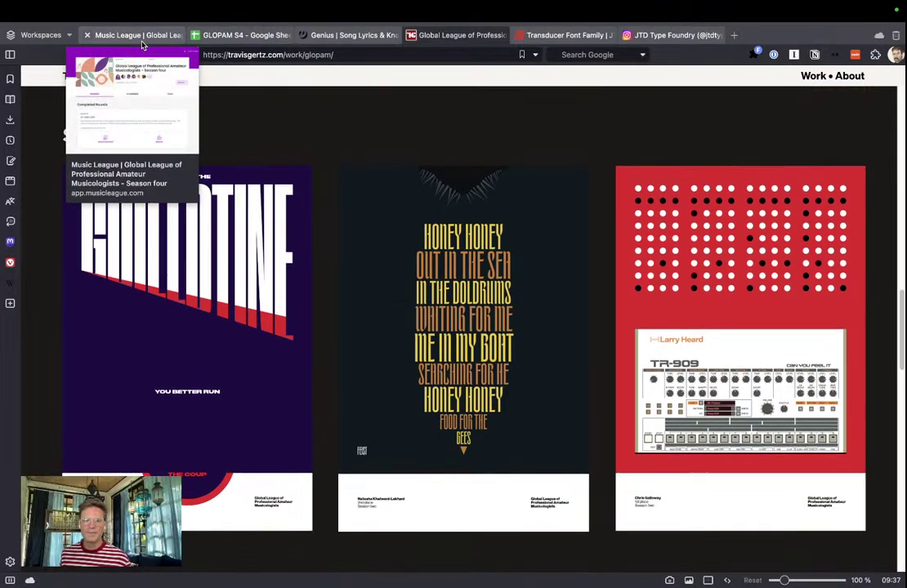
pyautogui.hotkey('ctrl', 'Right')
pyautogui.scroll(3, 478, 317)
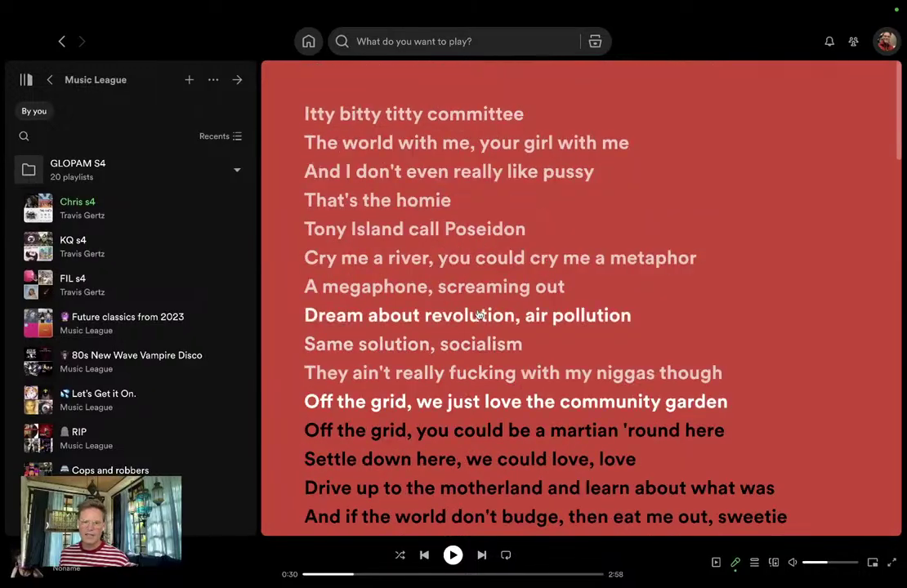
pyautogui.scroll(-11, 472, 303)
pyautogui.scroll(4, 472, 302)
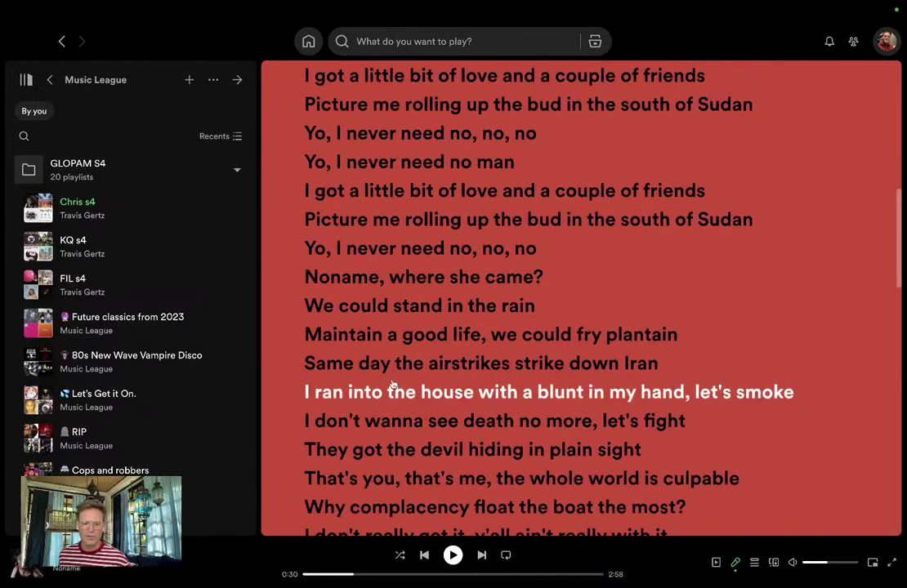
pyautogui.scroll(10, 327, 261)
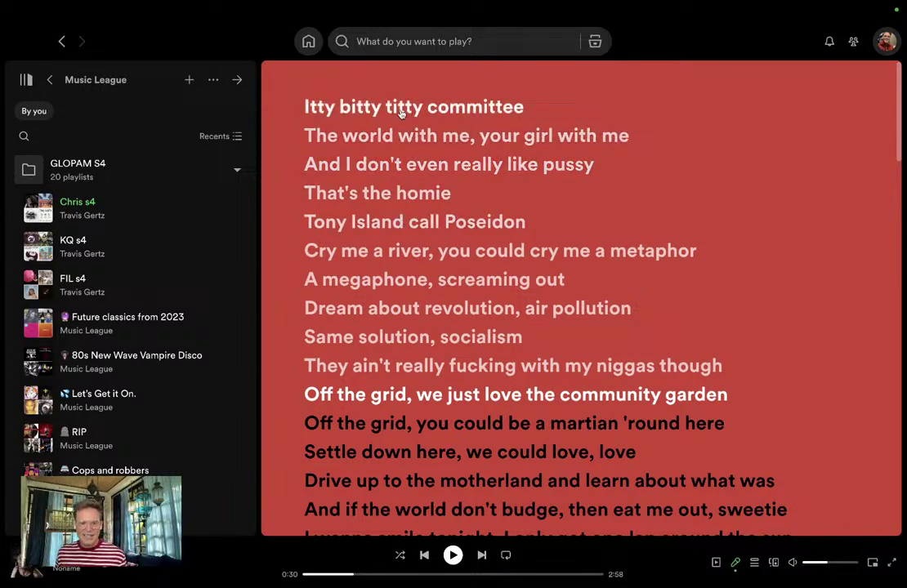
# Read the first verse closely, from the opening line to "Off the grid, you could be a martian 'round here"
pyautogui.scroll(-1, 401, 221)
pyautogui.scroll(-2, 401, 219)
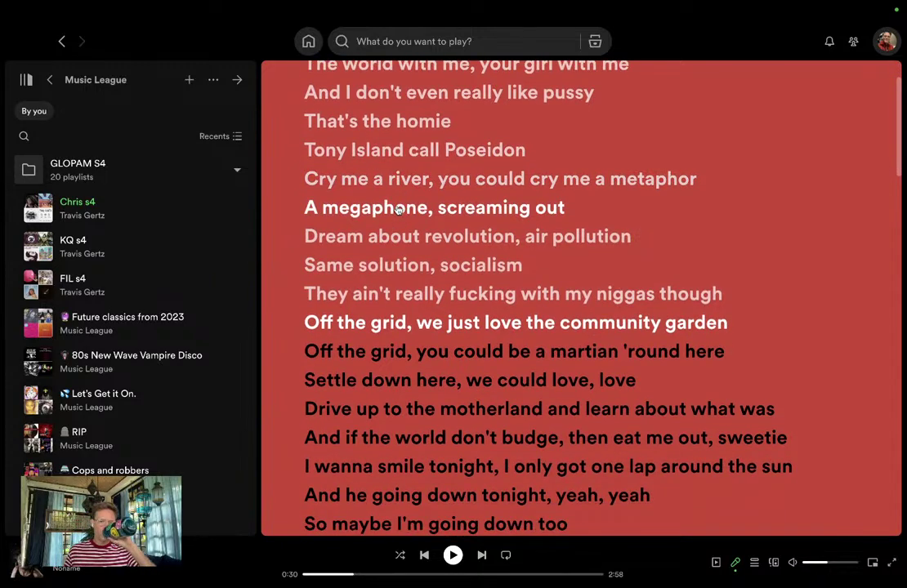
pyautogui.scroll(2, 414, 243)
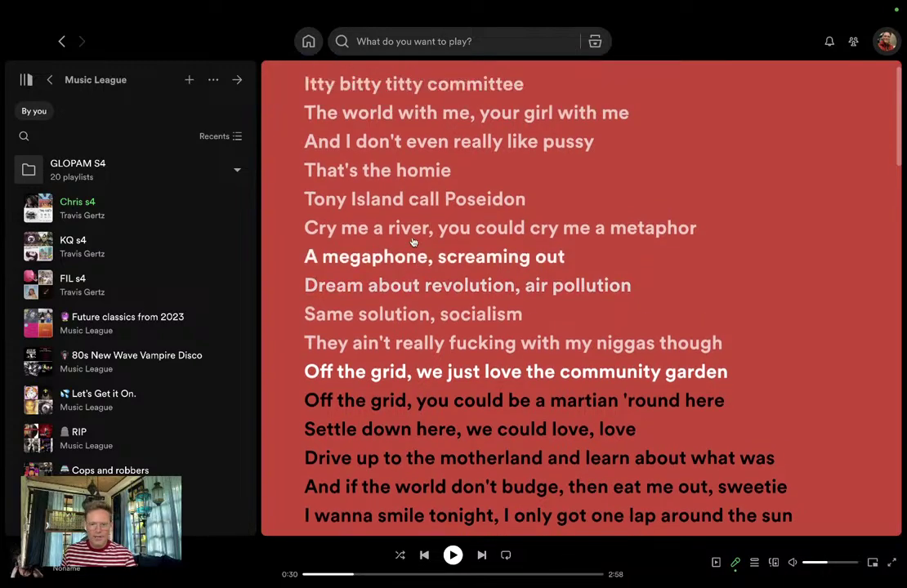
pyautogui.scroll(-2, 412, 270)
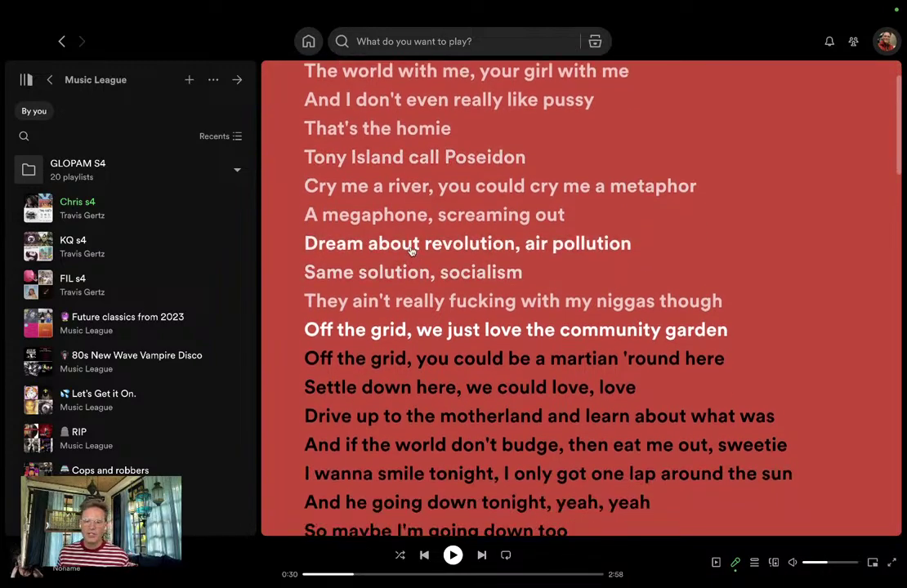
pyautogui.scroll(-1, 424, 269)
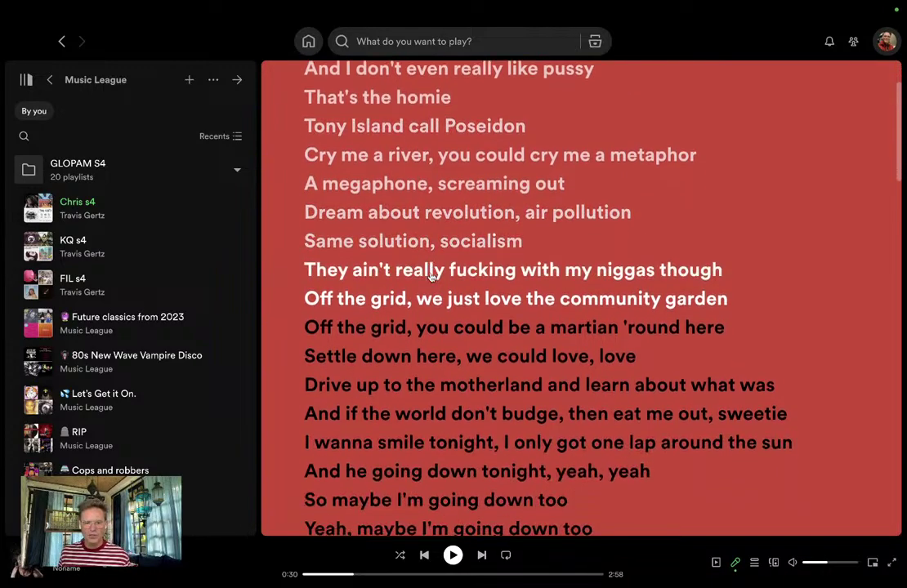
pyautogui.scroll(-1, 552, 292)
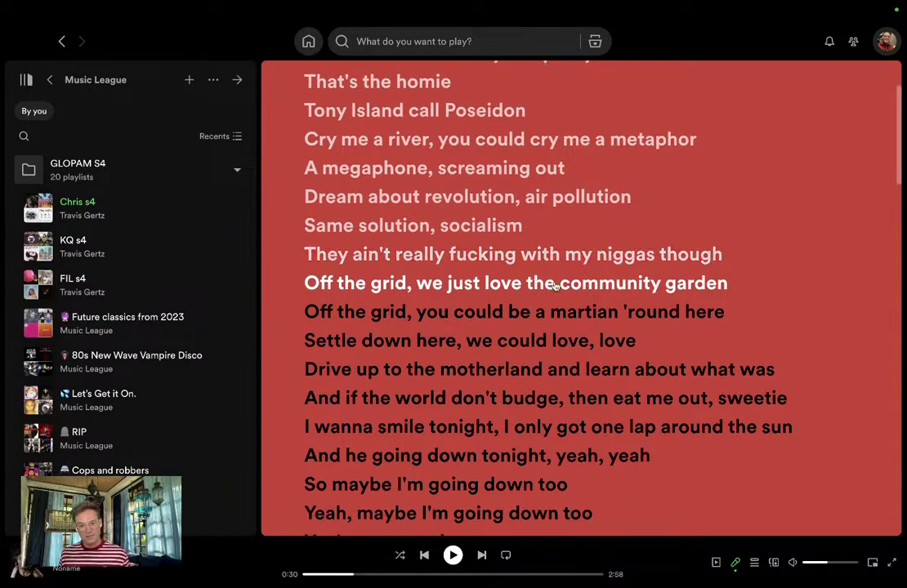
pyautogui.scroll(-1, 397, 286)
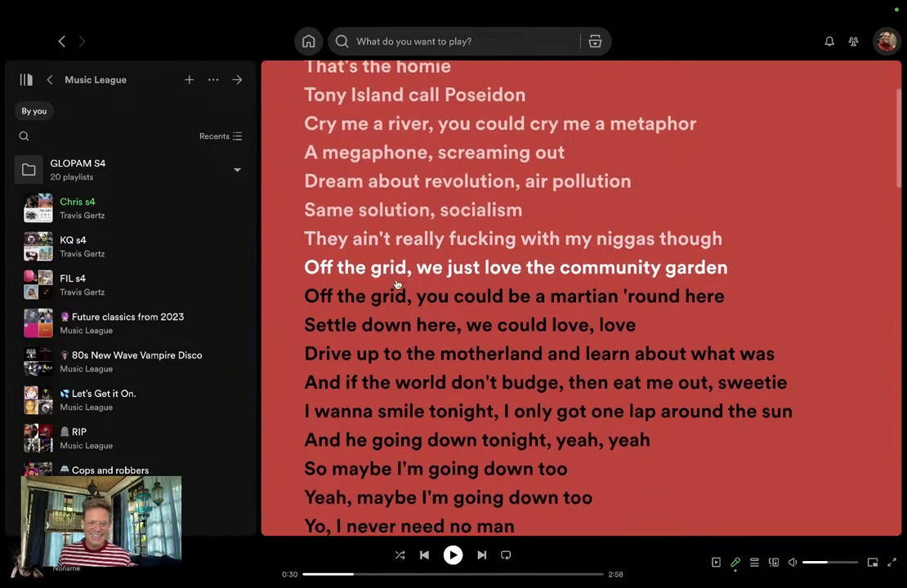
pyautogui.scroll(-2, 389, 280)
pyautogui.scroll(-2, 352, 270)
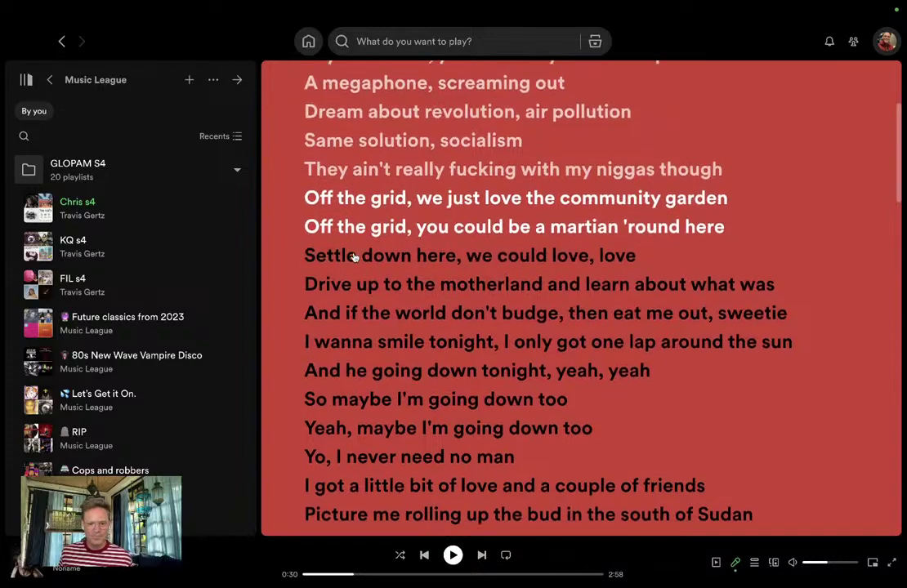
# Continue reading from the "one lap around the sun" line through the repeated "I never need no man" chorus
pyautogui.scroll(-3, 355, 257)
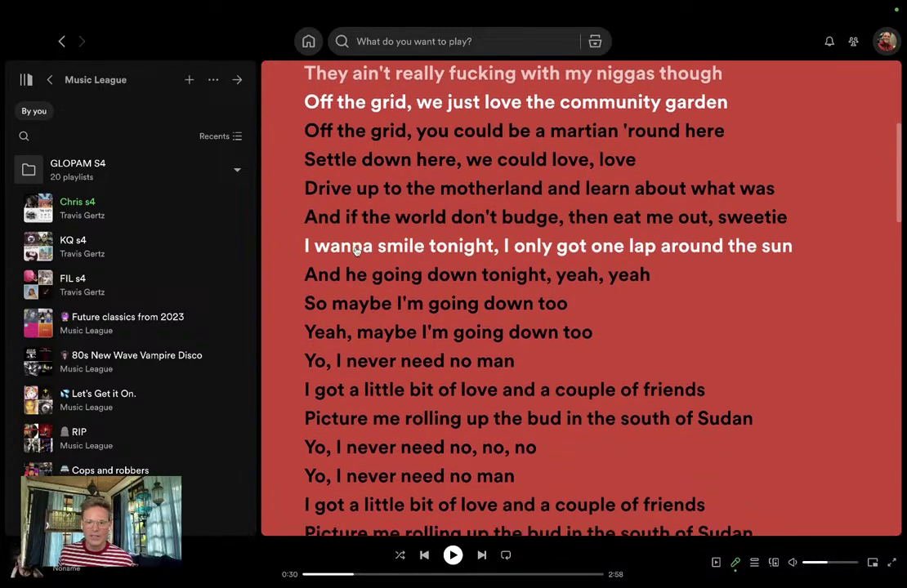
pyautogui.scroll(-1, 355, 253)
pyautogui.scroll(-1, 353, 245)
pyautogui.scroll(-1, 343, 208)
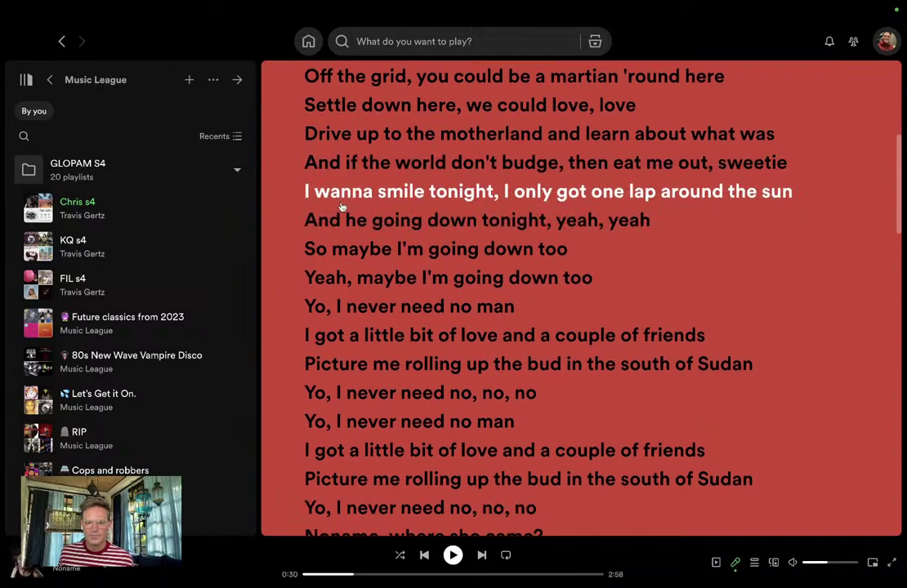
pyautogui.scroll(-5, 342, 200)
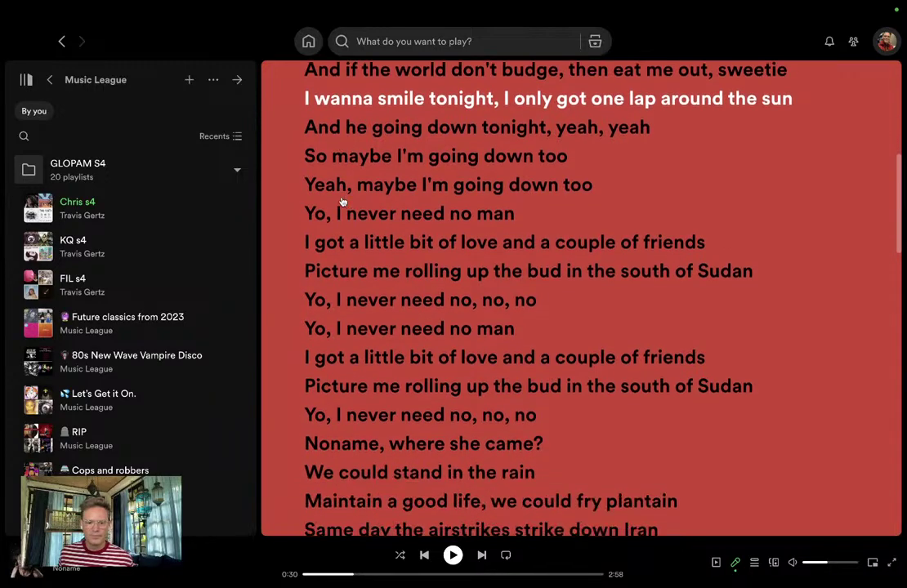
pyautogui.scroll(-3, 344, 196)
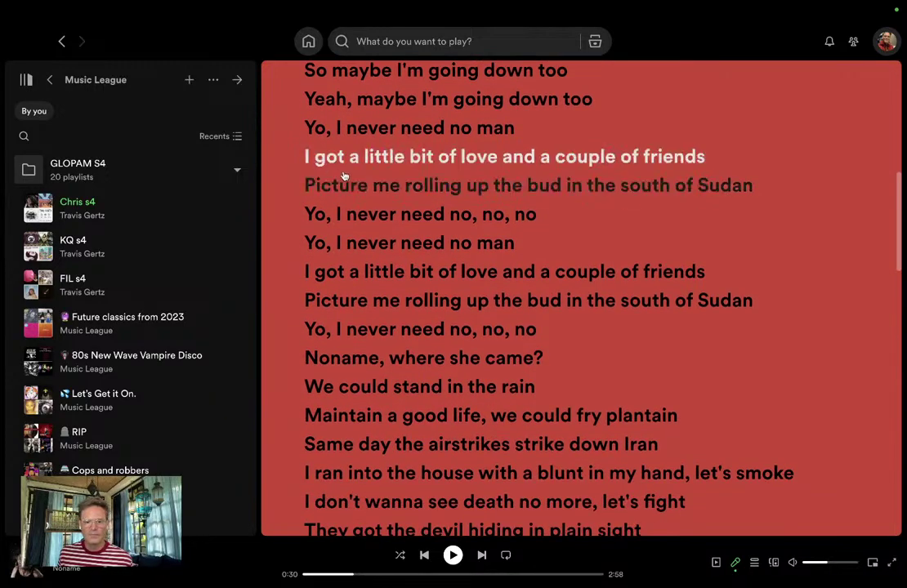
pyautogui.scroll(-1, 352, 181)
pyautogui.scroll(-2, 352, 179)
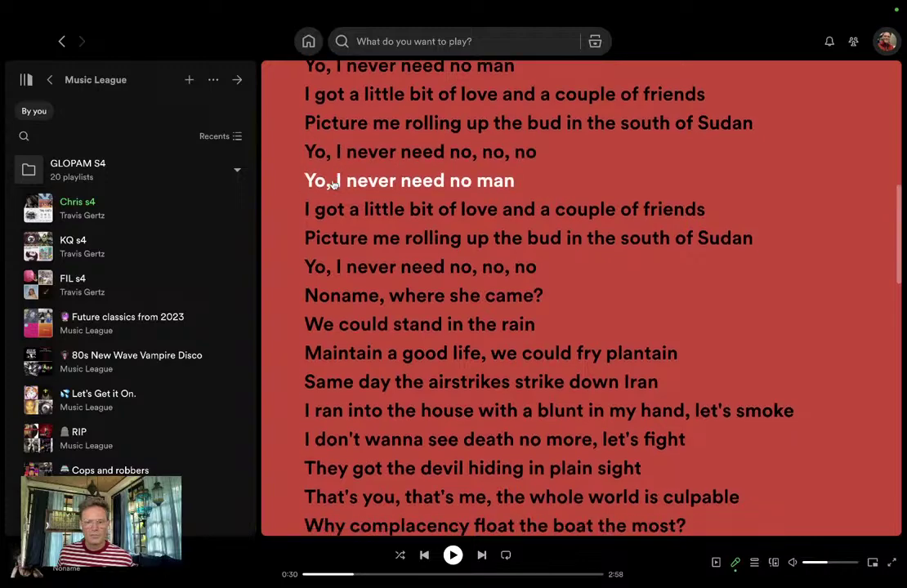
pyautogui.scroll(-2, 360, 204)
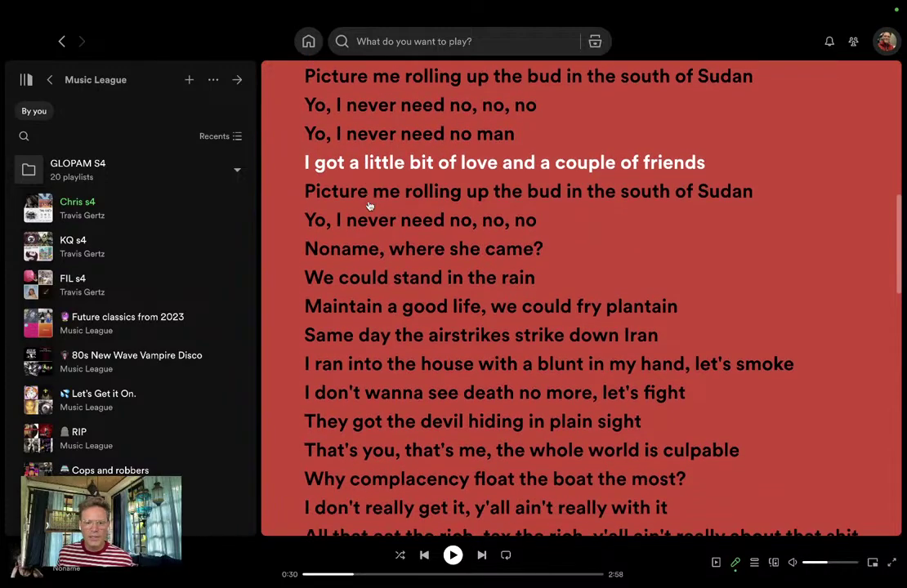
# Read on from the repeated "I never need no man" chorus through the airstrikes verse to "I don't wanna see death no more, let's fight"
pyautogui.scroll(2, 365, 202)
pyautogui.scroll(-2, 365, 202)
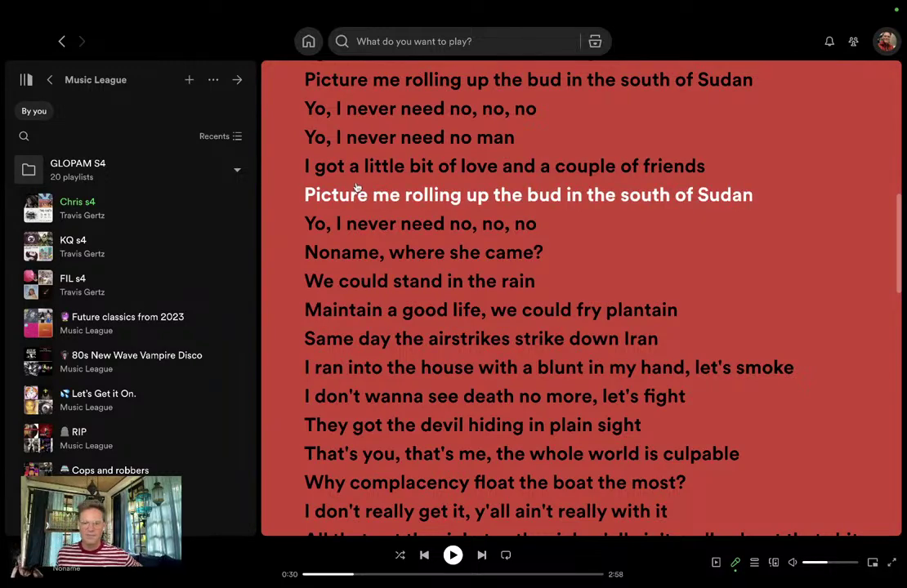
pyautogui.scroll(-1, 421, 184)
pyautogui.scroll(-2, 437, 198)
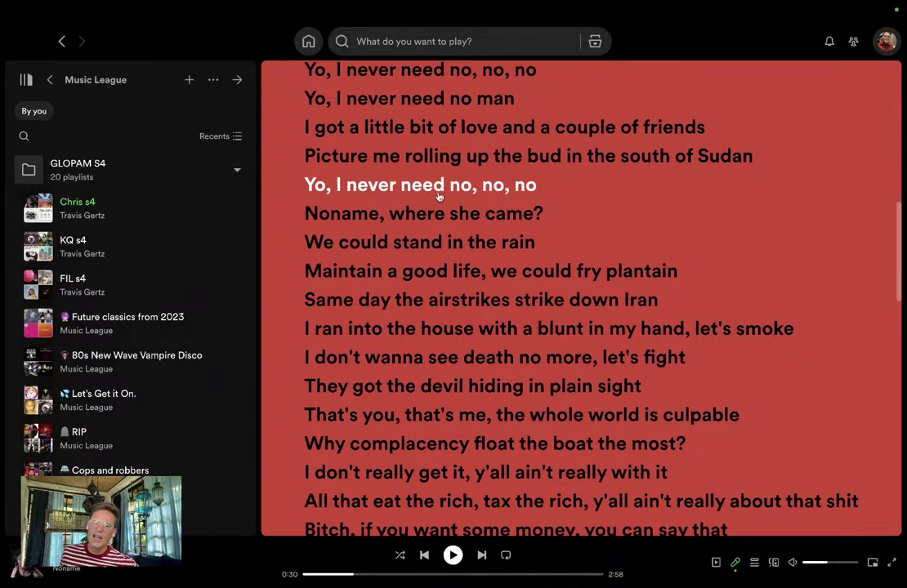
pyautogui.scroll(-1, 435, 198)
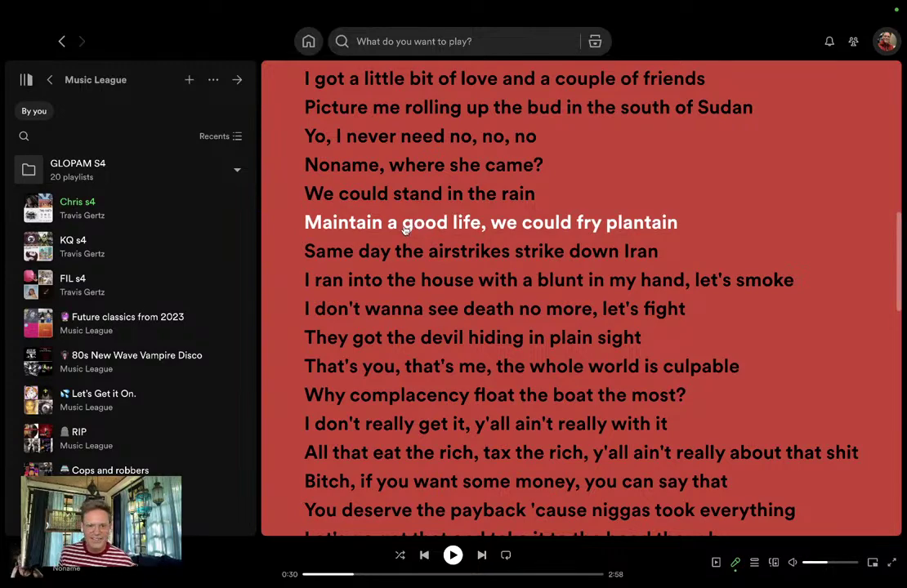
pyautogui.scroll(-1, 417, 249)
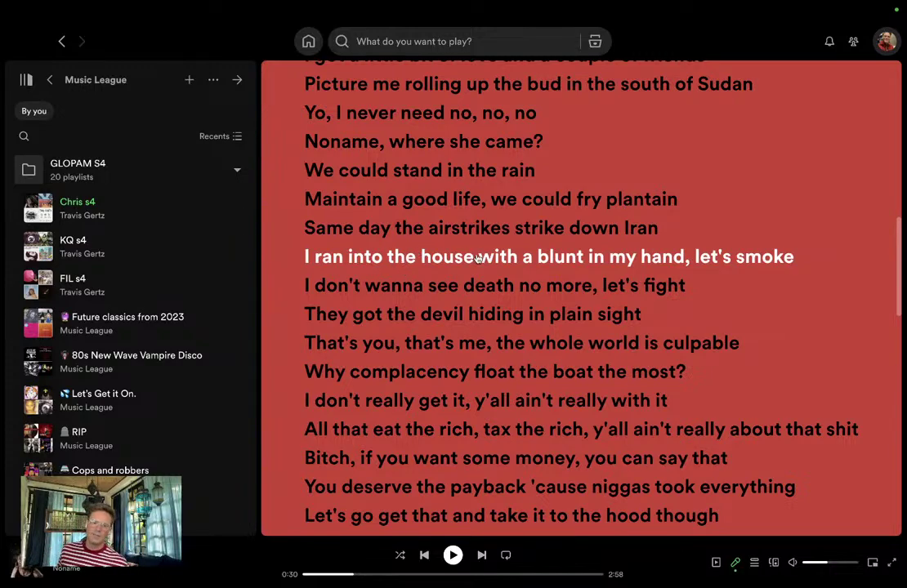
pyautogui.scroll(-1, 479, 256)
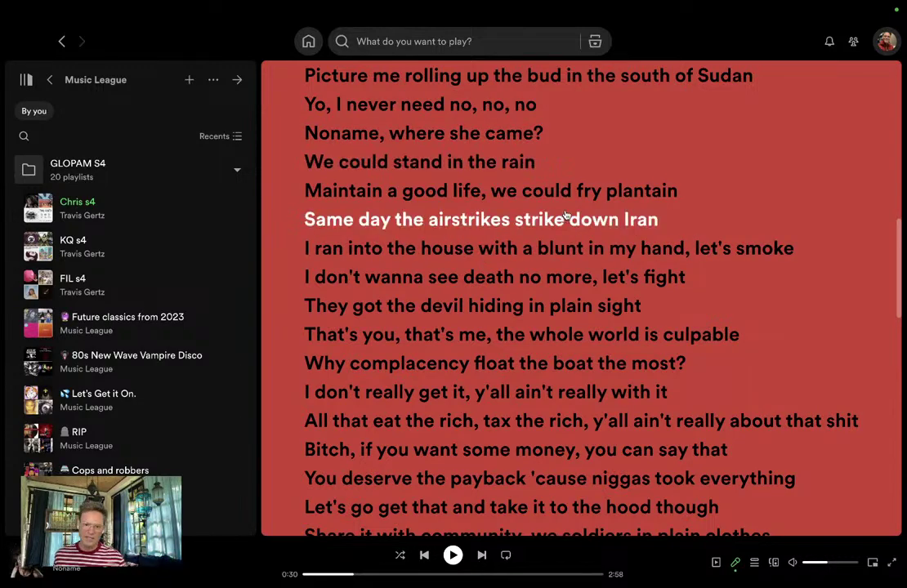
pyautogui.scroll(-3, 565, 216)
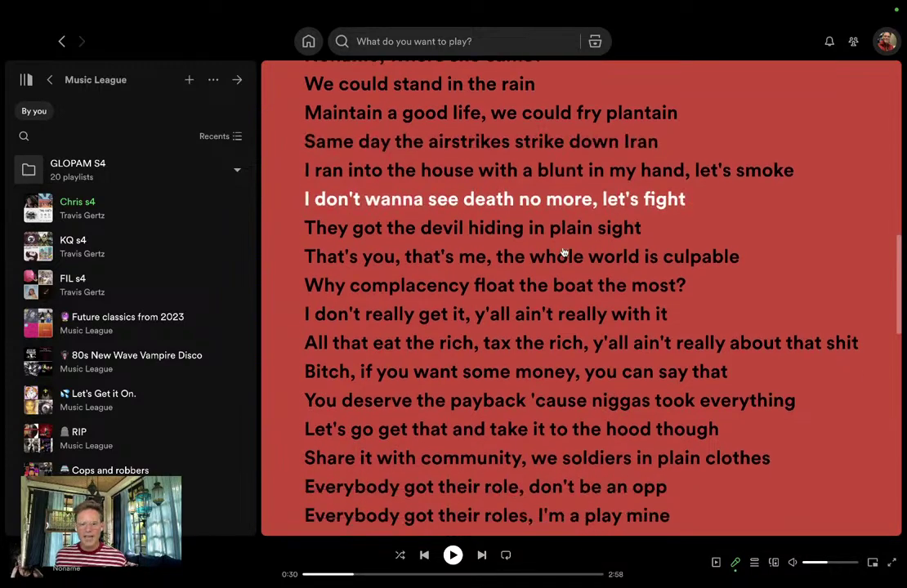
# Read the second verse from "That's you, that's me, the whole world is culpable" through the community, Scooby-Doo, Super Bowl and fighter jet lines
pyautogui.scroll(-1, 563, 250)
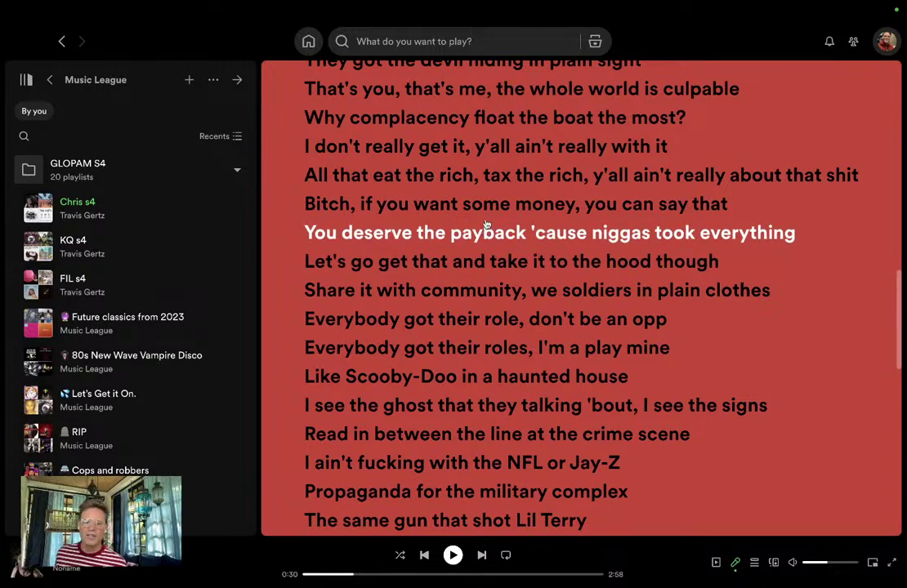
pyautogui.scroll(-1, 486, 225)
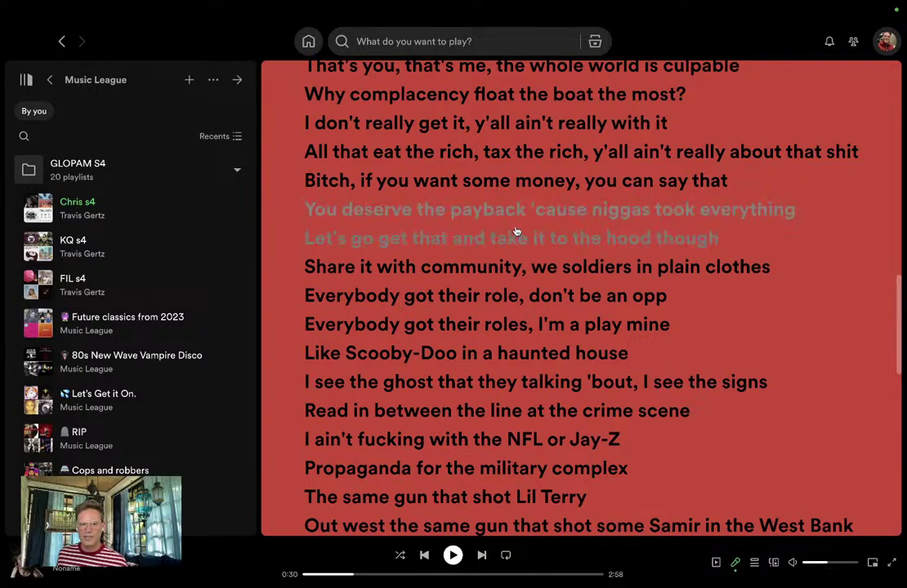
pyautogui.scroll(-1, 499, 226)
pyautogui.scroll(-1, 516, 228)
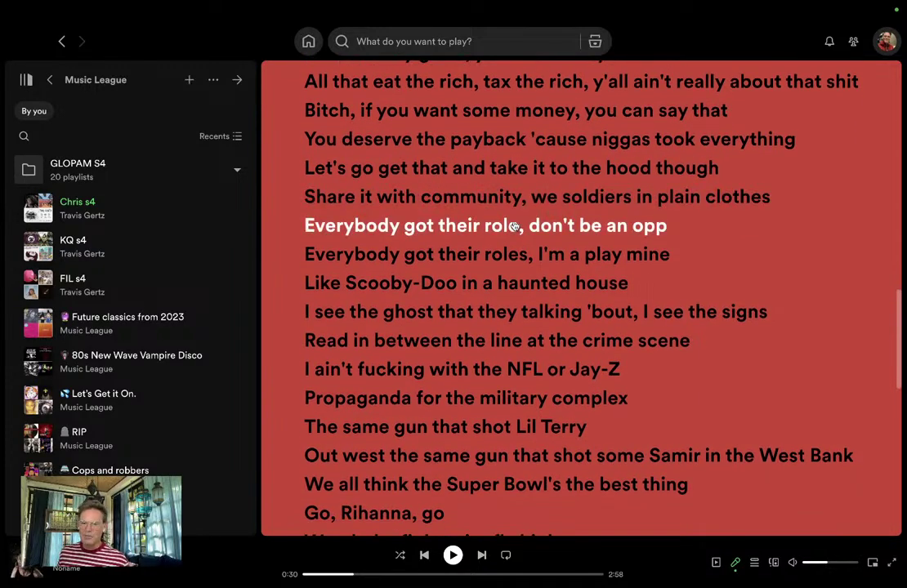
pyautogui.scroll(1, 514, 227)
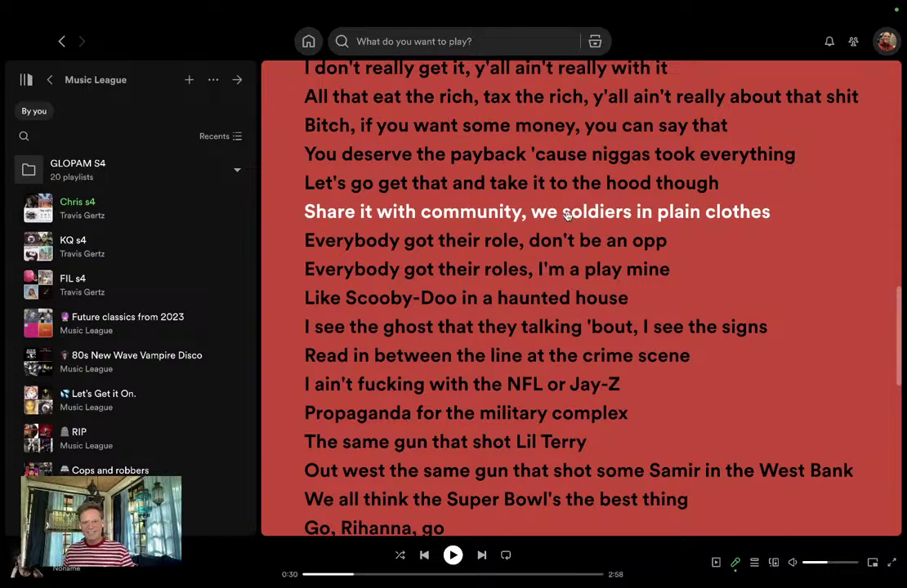
pyautogui.scroll(-1, 565, 214)
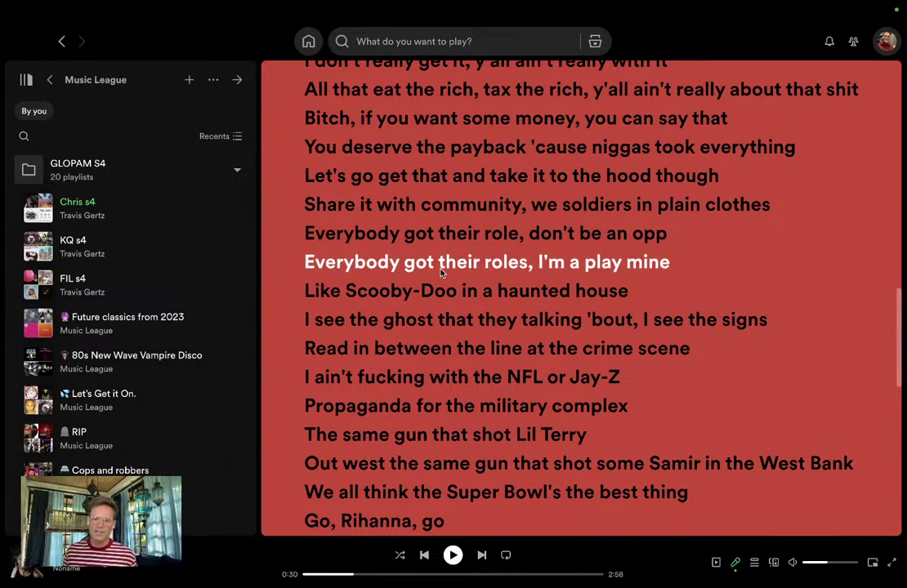
pyautogui.scroll(-1, 441, 273)
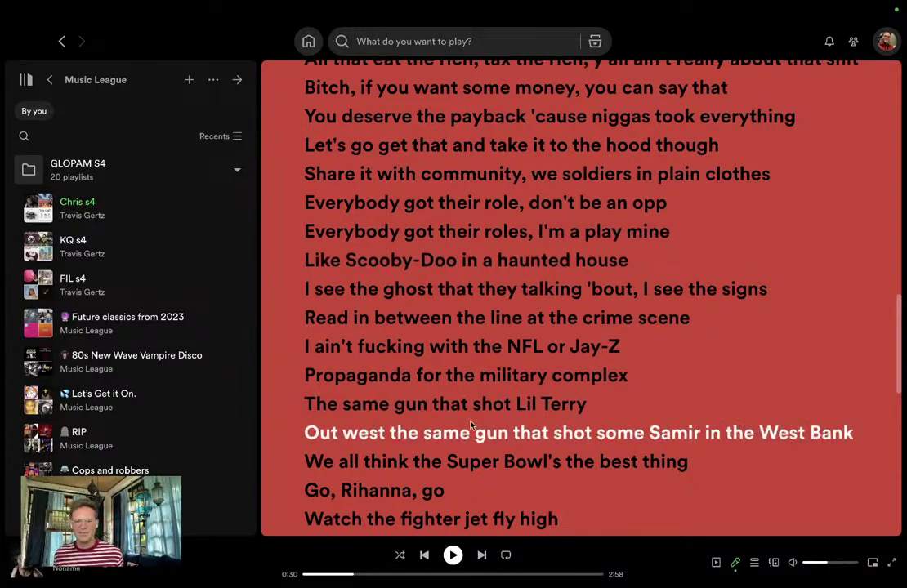
pyautogui.scroll(-5, 458, 367)
# Return to the first verse, reread the lyrics into the chorus, play from the metaphor line, and skim to the end of the song
pyautogui.scroll(15, 462, 372)
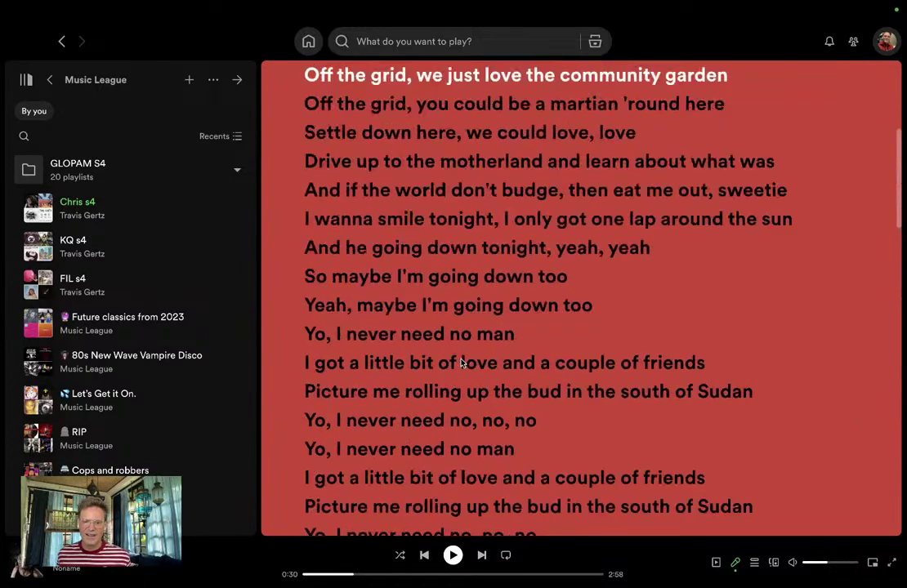
pyautogui.scroll(-4, 462, 362)
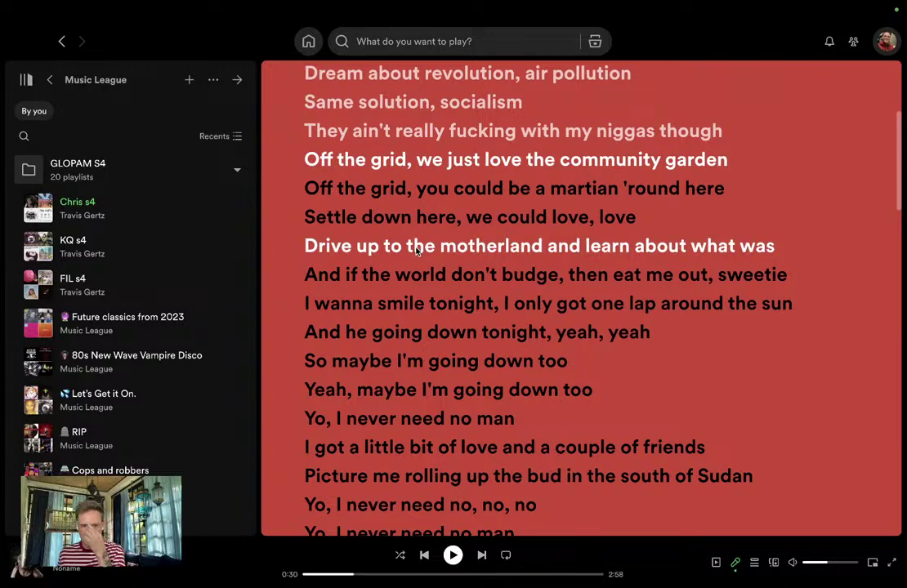
pyautogui.scroll(-5, 415, 249)
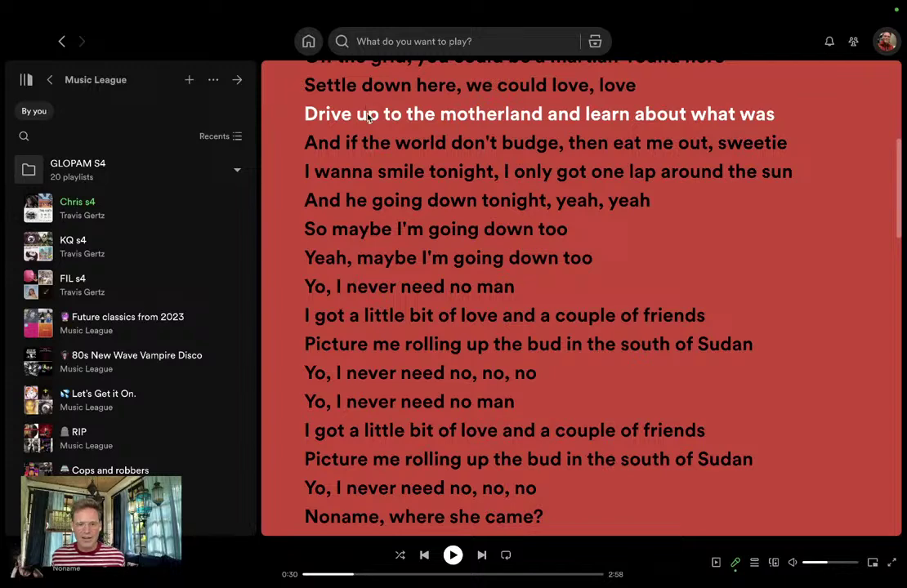
pyautogui.scroll(-1, 368, 117)
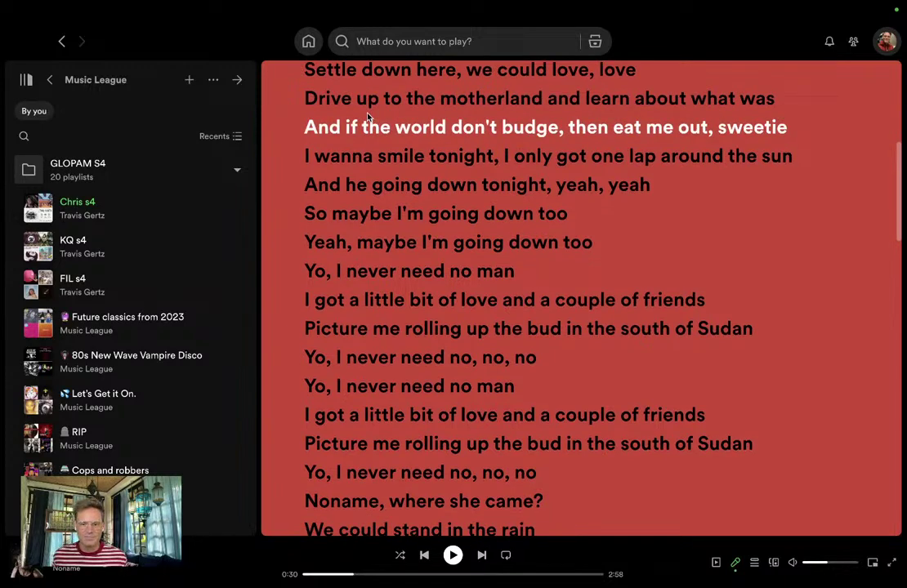
pyautogui.scroll(-5, 367, 116)
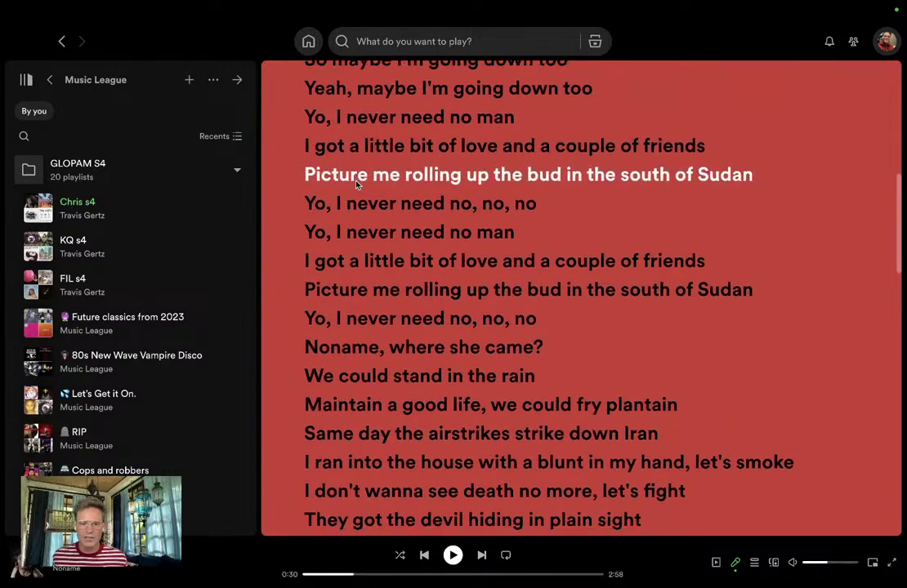
pyautogui.scroll(-1, 356, 185)
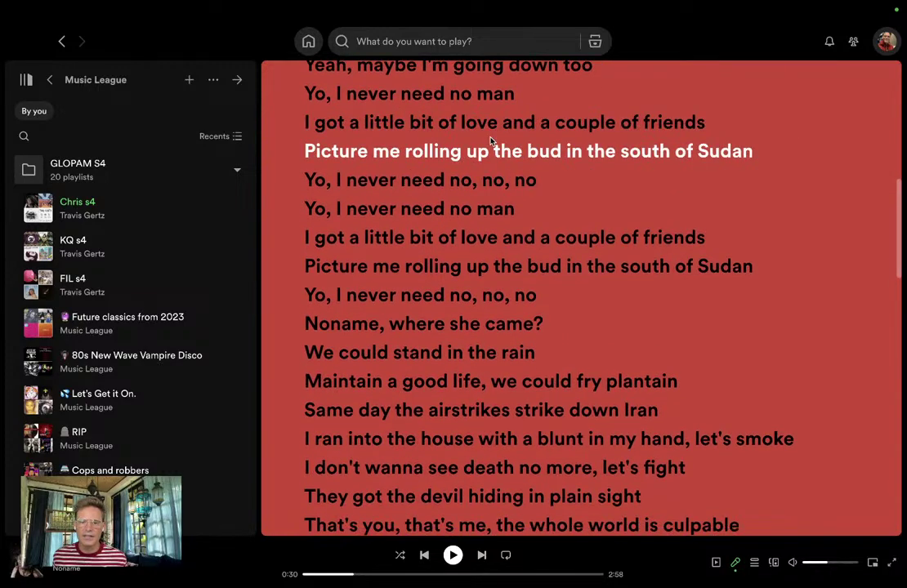
pyautogui.scroll(-1, 490, 142)
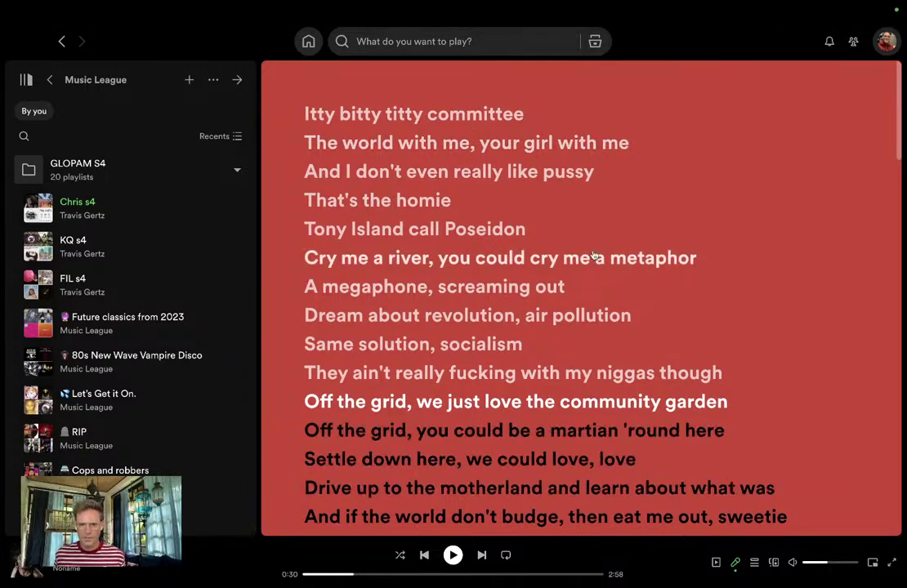
pyautogui.click(779, 254)
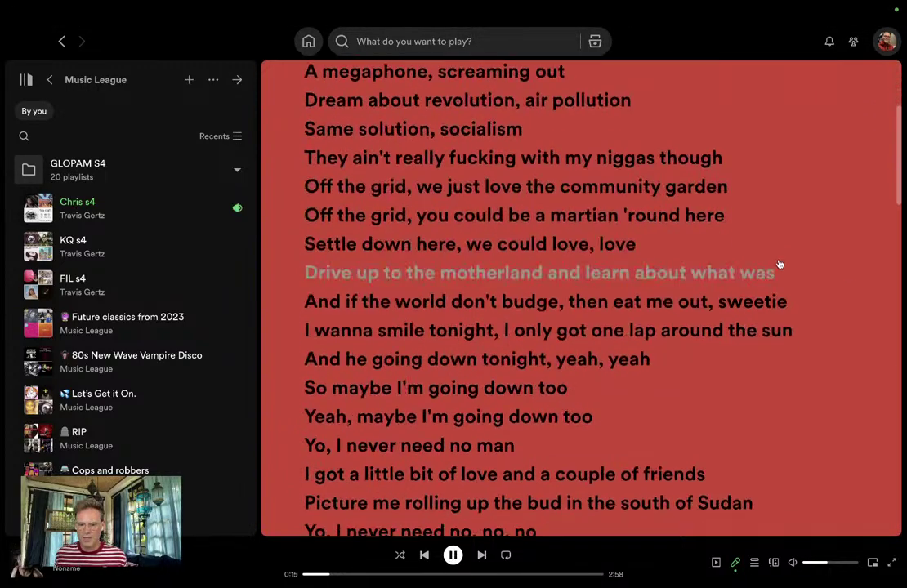
pyautogui.scroll(-10, 772, 268)
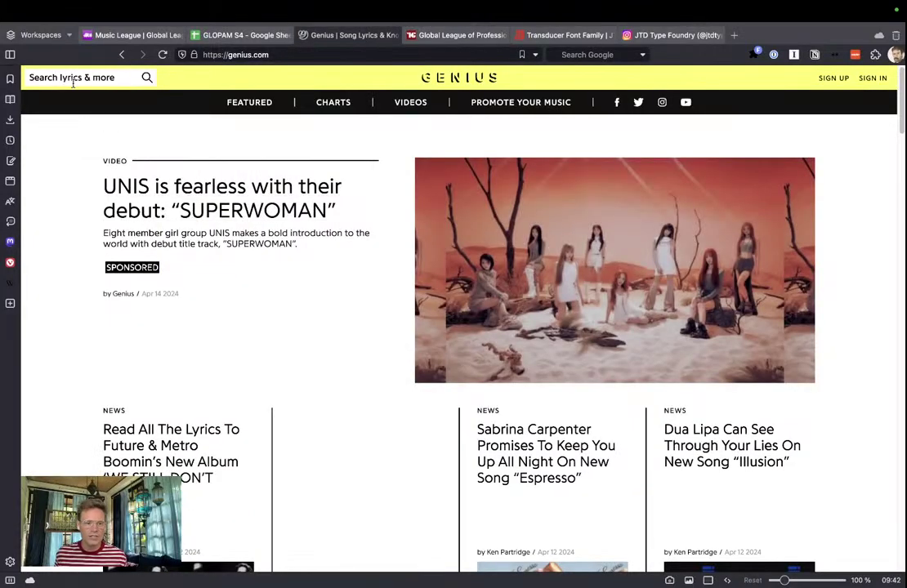
# Switch to the Genius site in the browser, search for "noname", and open the artist page for Noname
pyautogui.click(71, 79)
pyautogui.write('no')
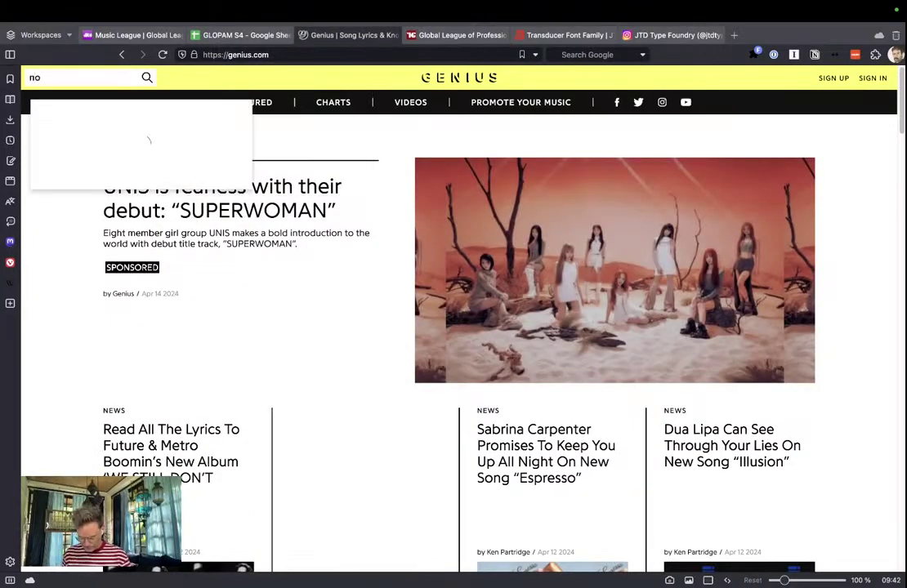
pyautogui.write('name')
pyautogui.press('Return')
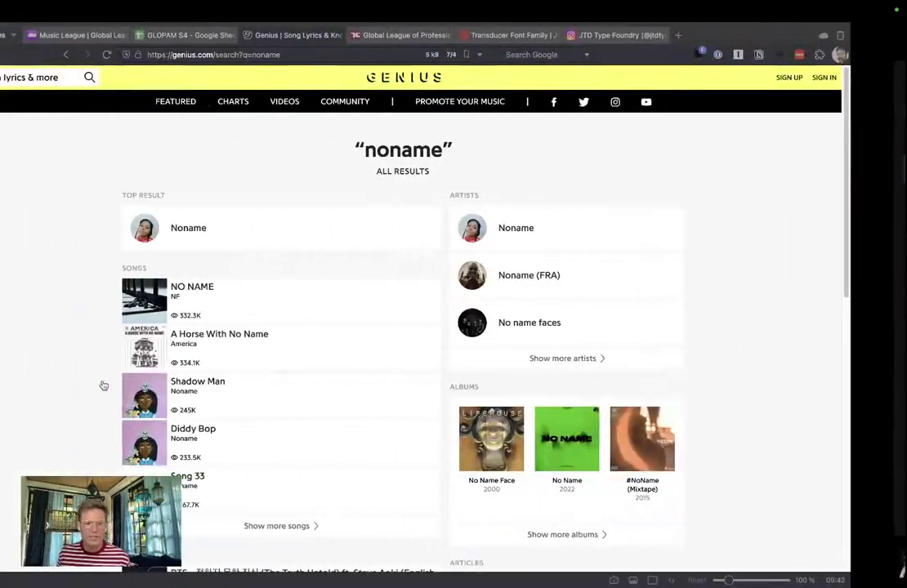
pyautogui.click(223, 232)
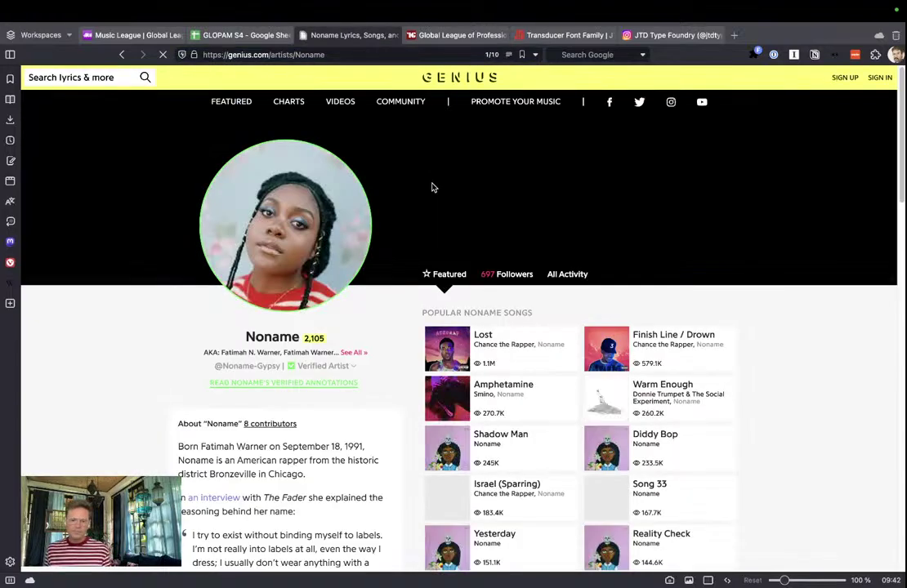
# Find the Sundial album on Noname's artist page, checking against Spotify, and open the lyrics of its track "namesake"
pyautogui.scroll(-3, 386, 270)
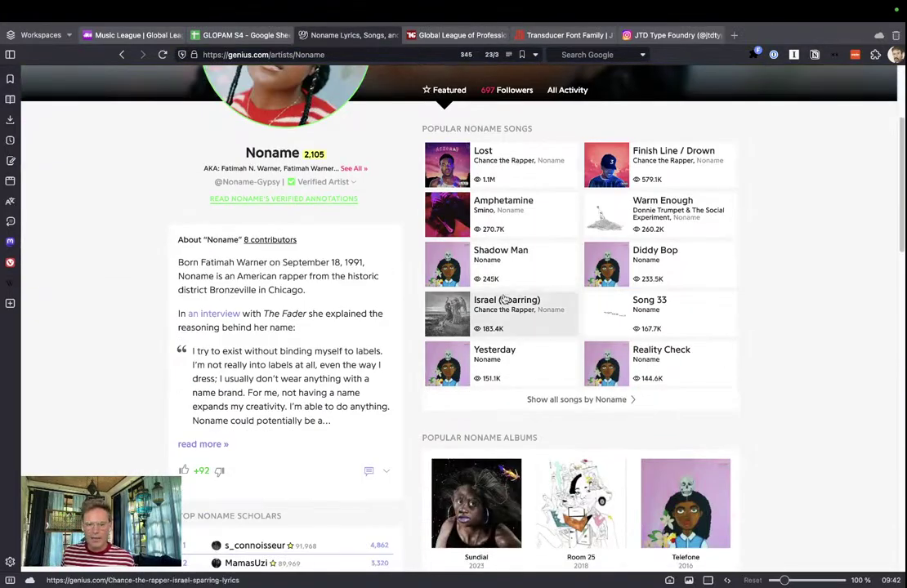
pyautogui.hotkey('ctrl', 'Right')
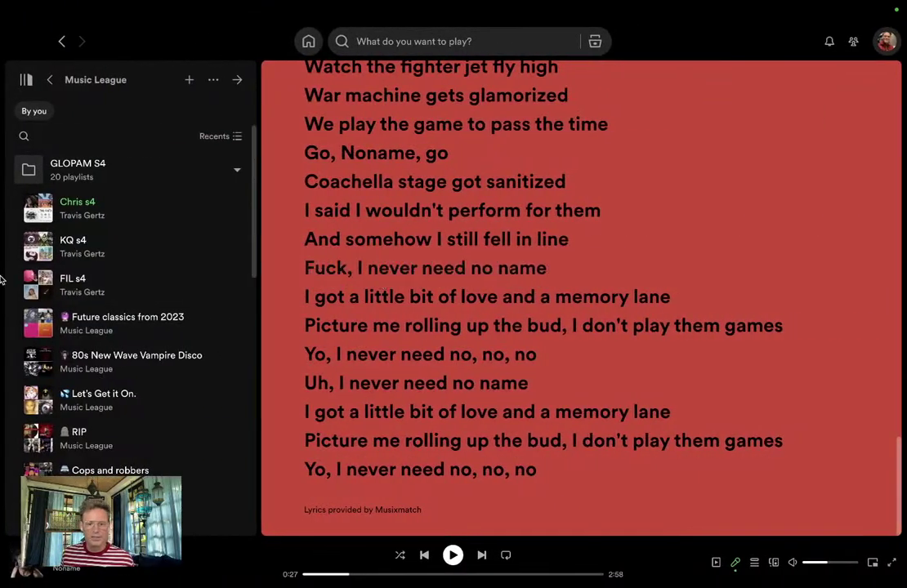
pyautogui.hotkey('ctrl', 'Left')
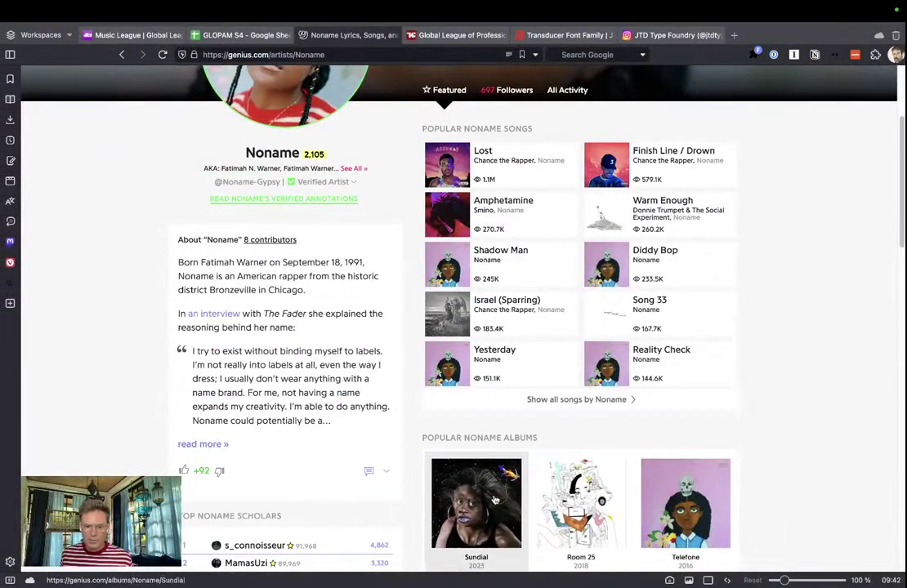
pyautogui.click(458, 490)
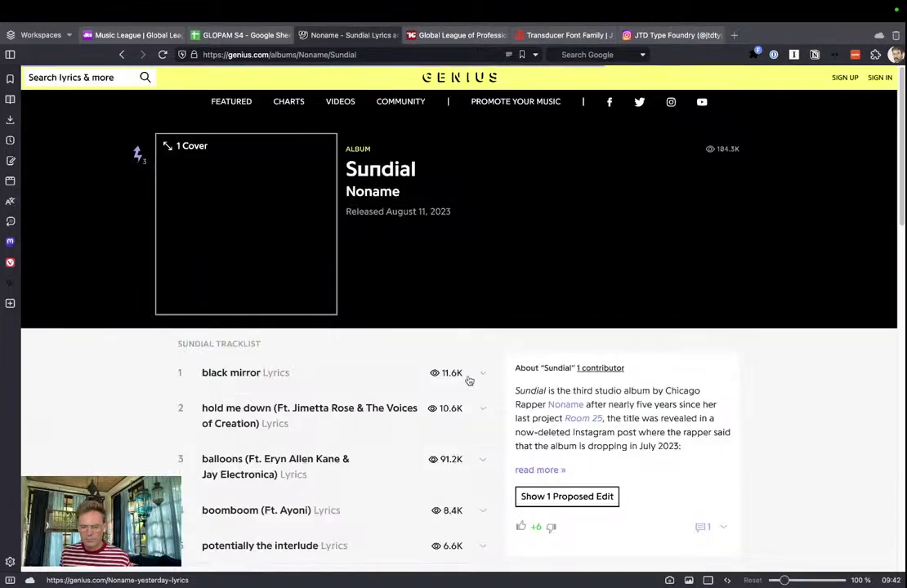
pyautogui.scroll(-3, 377, 389)
pyautogui.click(237, 359)
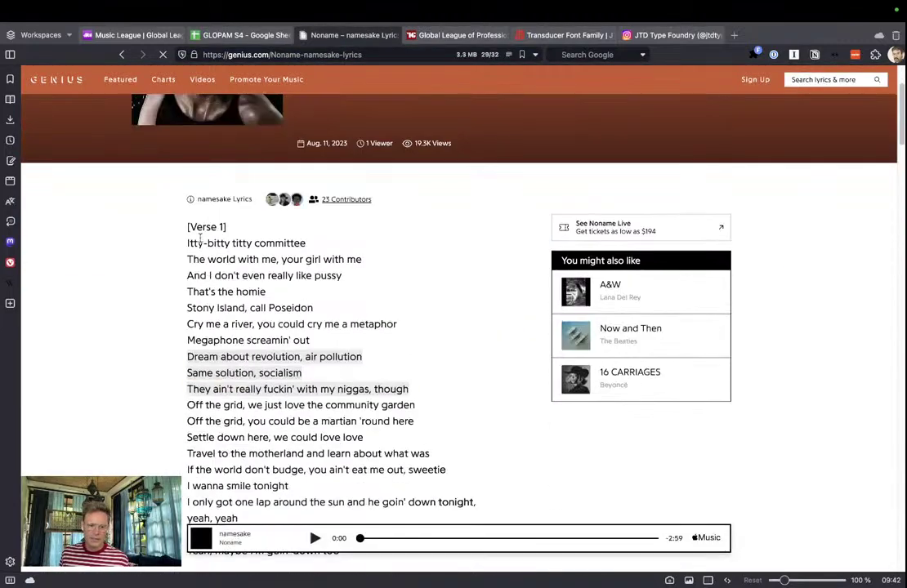
# Open and read the annotation on "Dream about revolution, air pollution / Same solution, socialism", then dismiss it
pyautogui.click(190, 340)
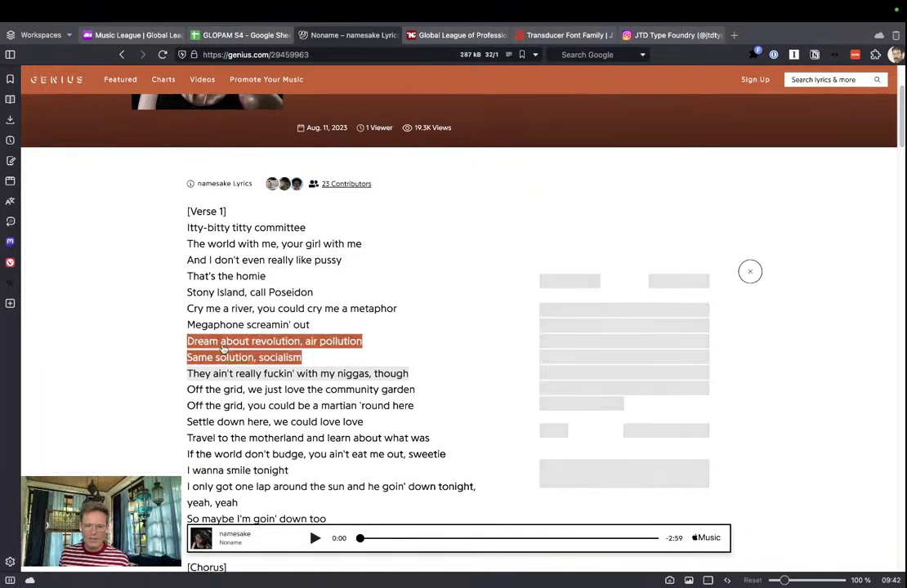
pyautogui.scroll(-2, 150, 333)
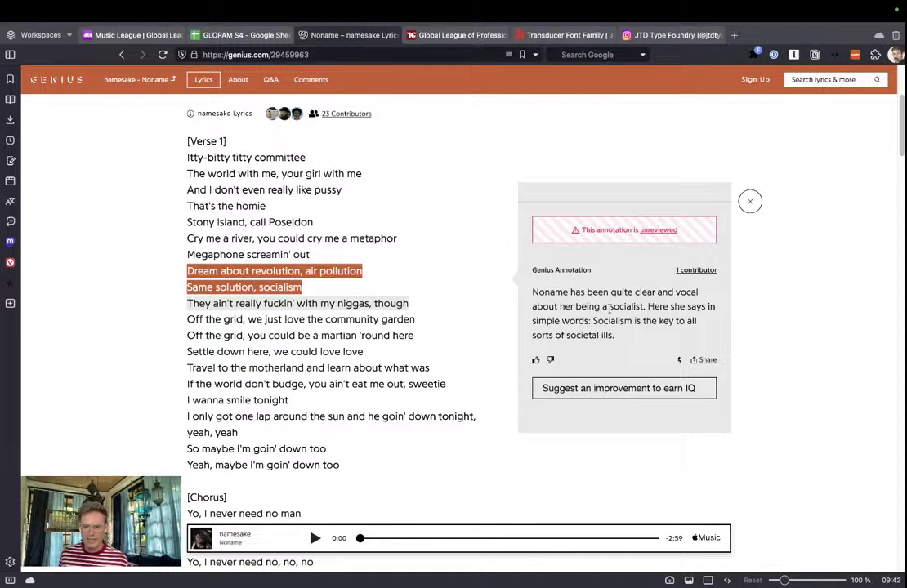
pyautogui.scroll(-1, 535, 299)
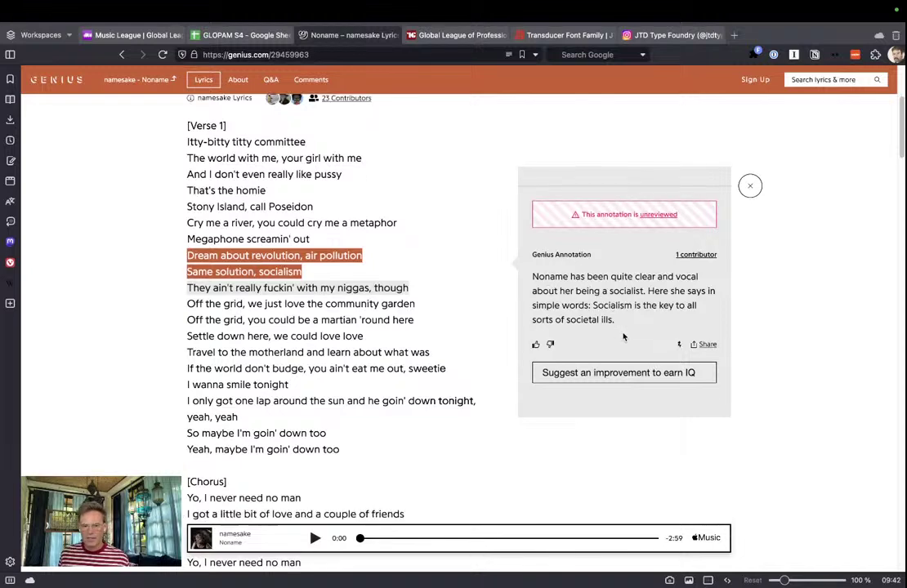
pyautogui.moveTo(632, 317)
pyautogui.mouseDown()
pyautogui.moveTo(533, 281)
pyautogui.moveTo(532, 269)
pyautogui.mouseUp()
pyautogui.click(474, 258)
# Read the annotation on the line directly after "Same solution, socialism" and close it
pyautogui.click(243, 284)
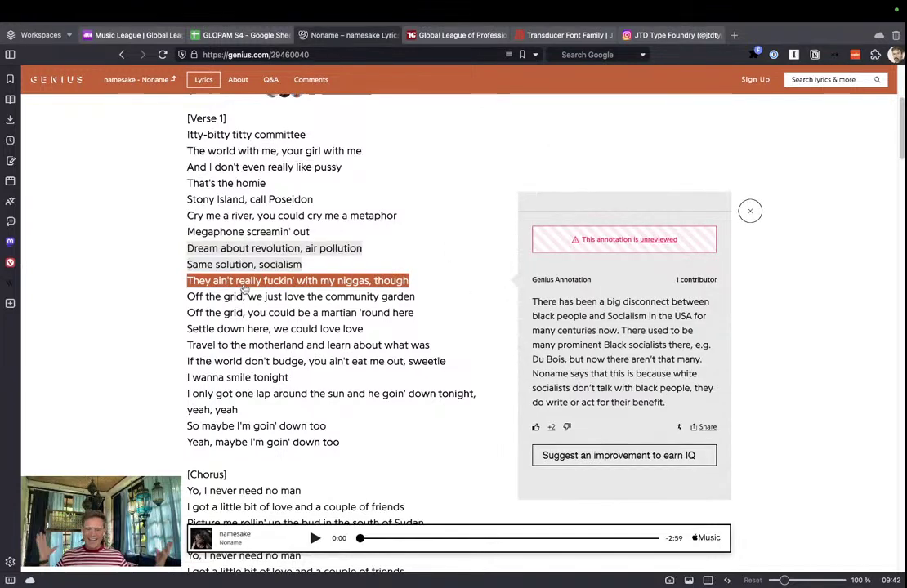
pyautogui.click(135, 270)
pyautogui.click(192, 280)
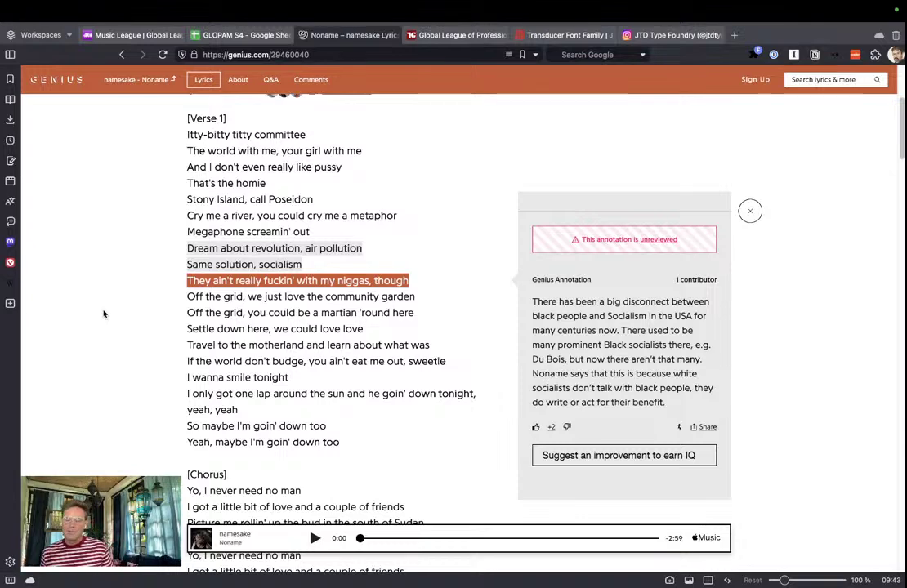
pyautogui.click(140, 292)
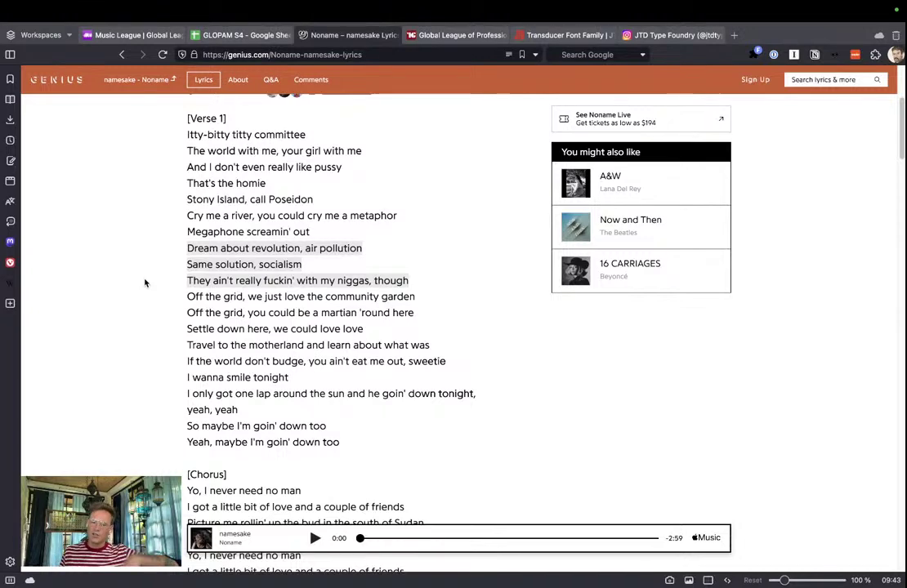
# Compare the Genius annotations on "Same solution, socialism" and the line directly after it, then dismiss them
pyautogui.click(219, 282)
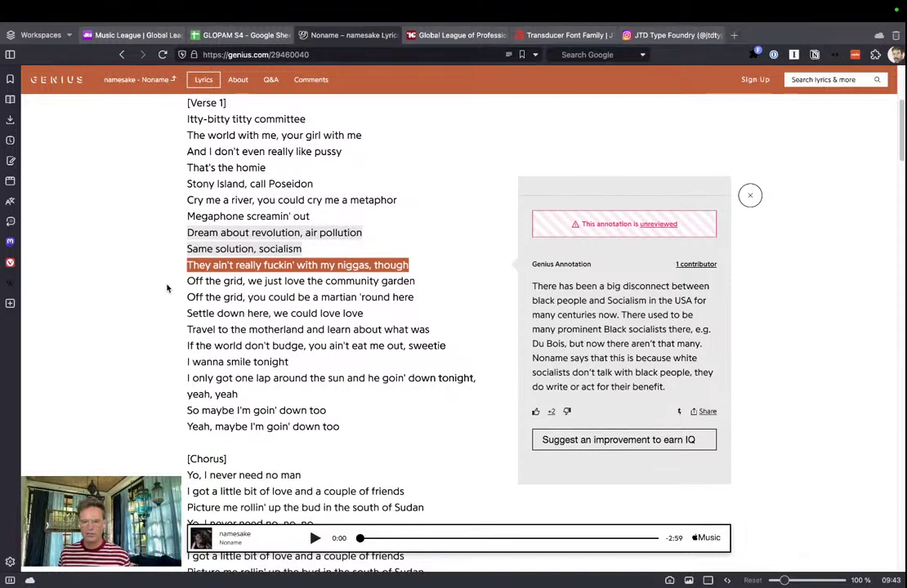
pyautogui.click(222, 301)
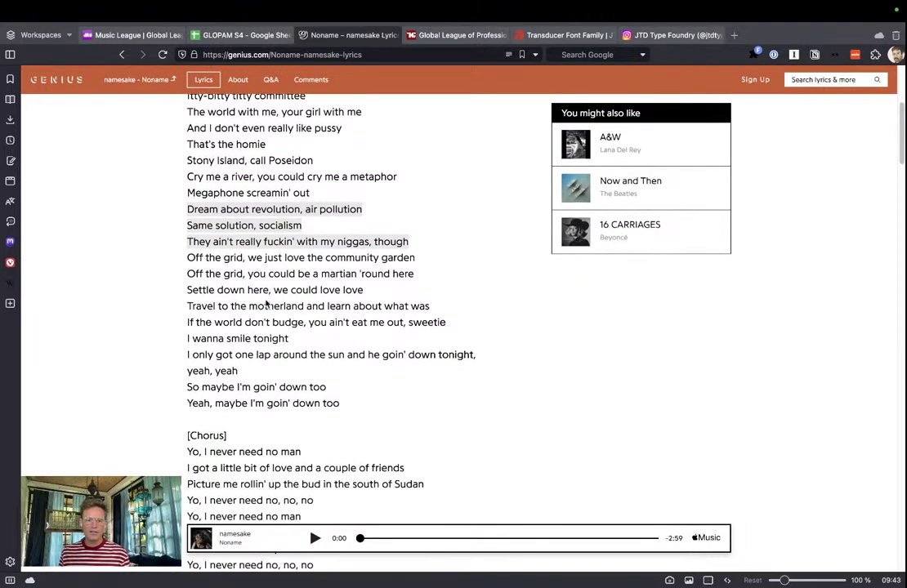
pyautogui.click(239, 233)
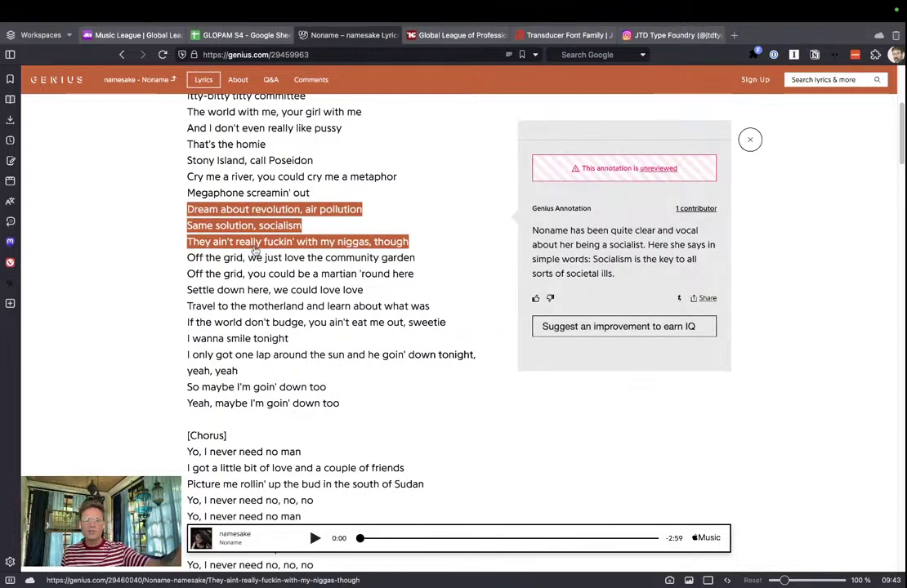
pyautogui.click(200, 242)
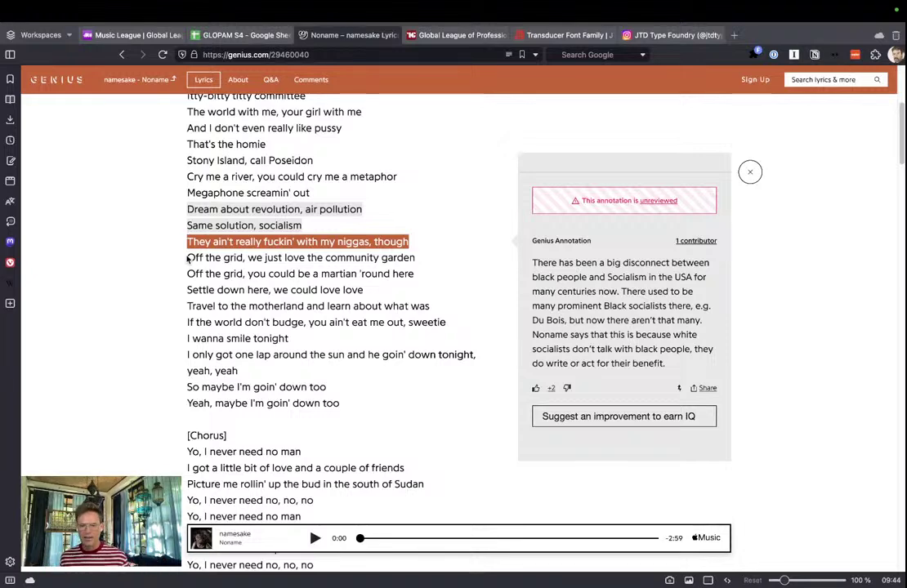
pyautogui.click(147, 252)
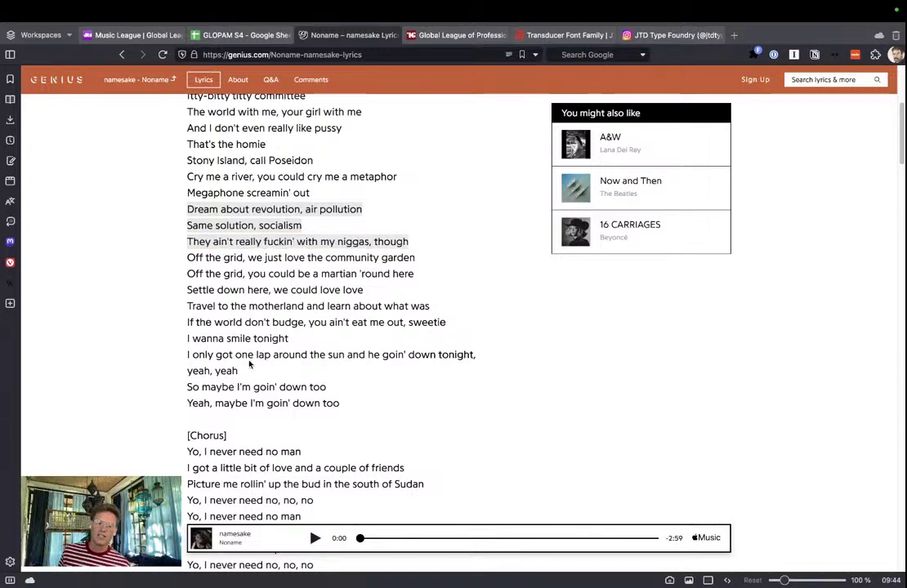
# Select and copy the full lyrics of "namesake", from the end of the last chorus back up to Verse 1
pyautogui.scroll(-2, 252, 364)
pyautogui.scroll(-10, 254, 363)
pyautogui.click(261, 239)
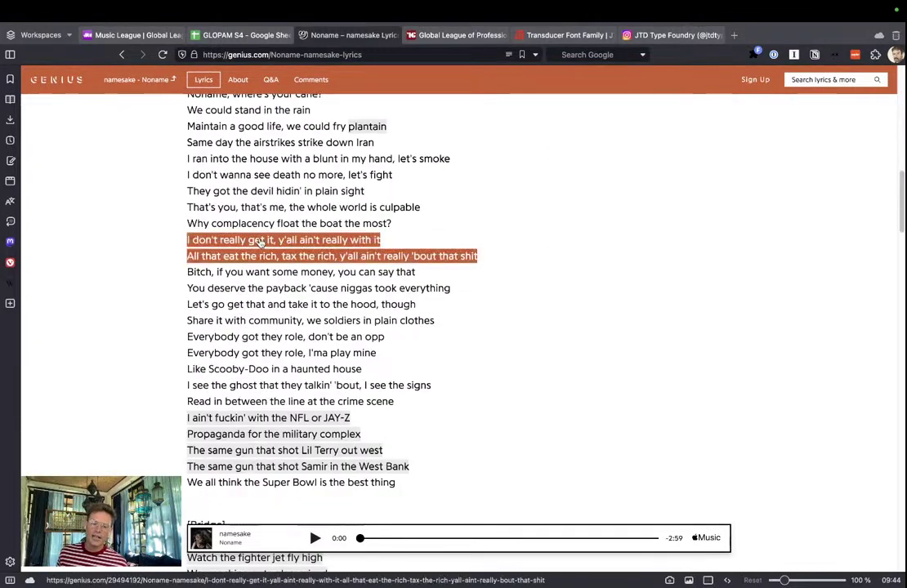
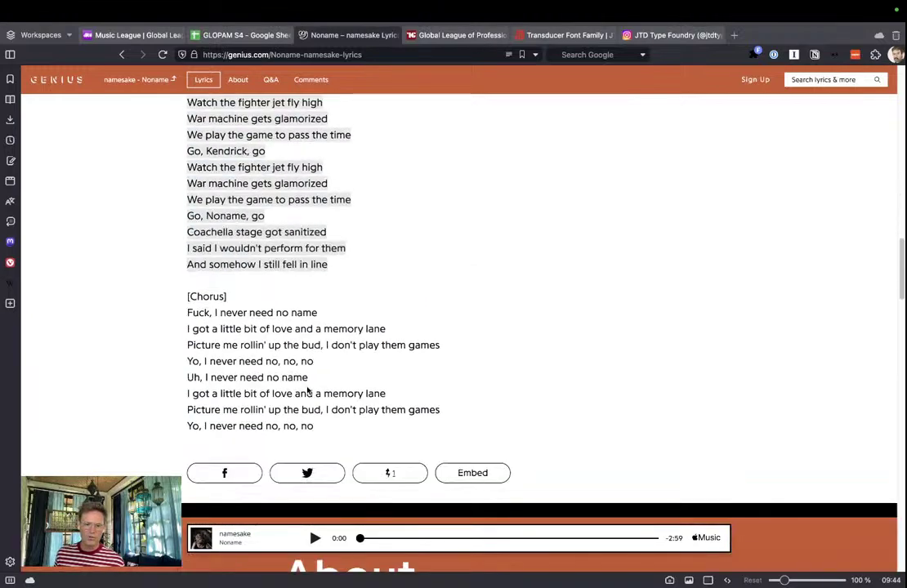
pyautogui.moveTo(331, 433); pyautogui.dragTo(174, 303)
pyautogui.scroll(13, 139, 222)
pyautogui.scroll(3, 158, 192)
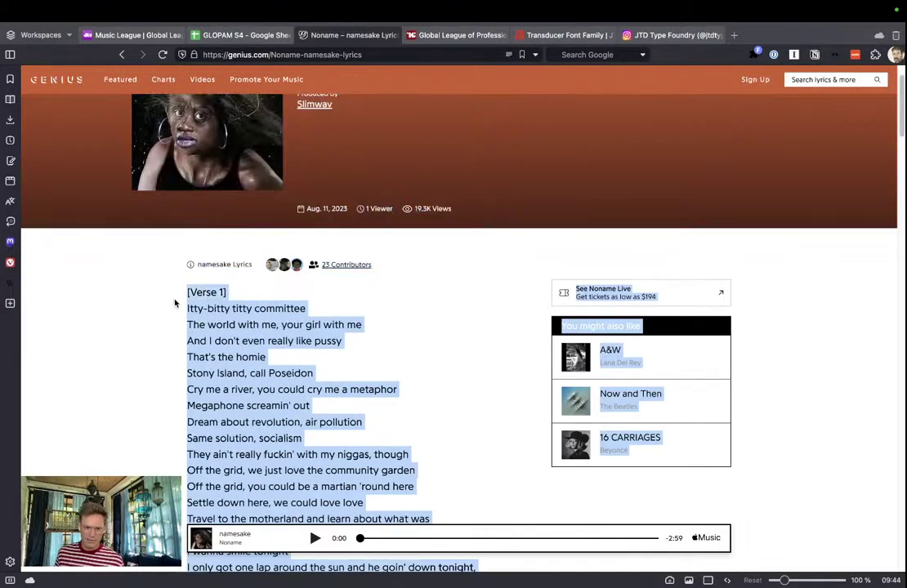
# Switch to the season four poster document in Illustrator and paste the lyrics into a tall area-type box left of the artboard
pyautogui.press('super+Tab')
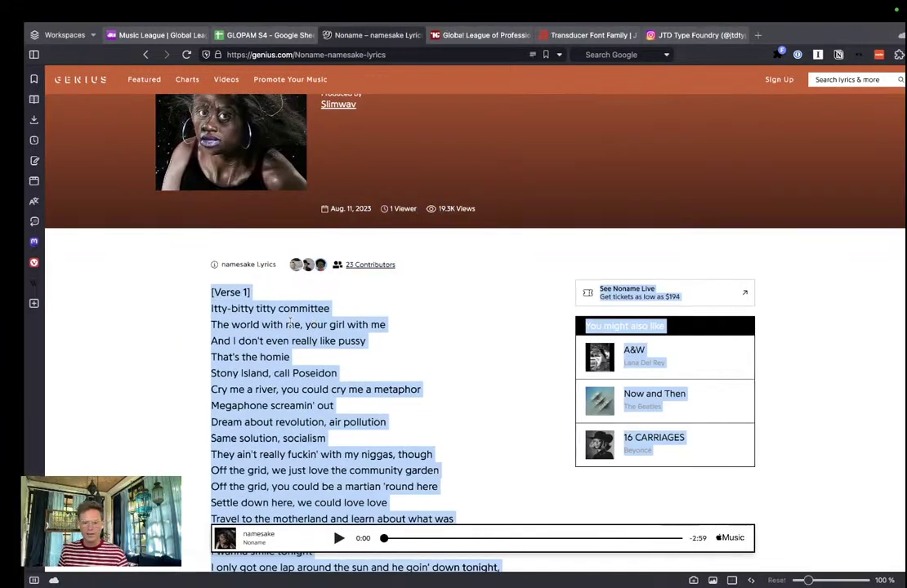
pyautogui.press('super+semicolon')
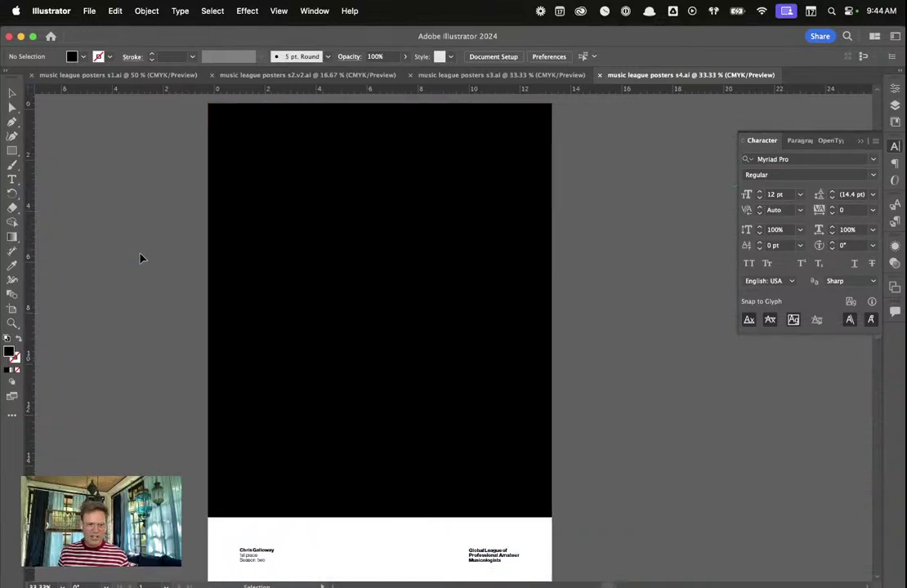
pyautogui.hscroll(-3, 77, 204)
pyautogui.press('super+semicolon')
pyautogui.press('t')
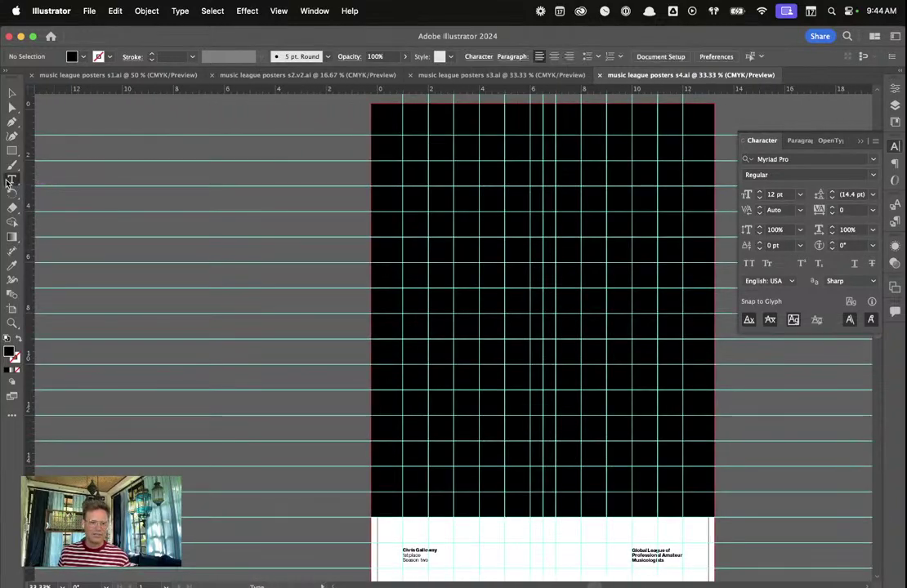
pyautogui.moveTo(104, 129); pyautogui.dragTo(283, 513)
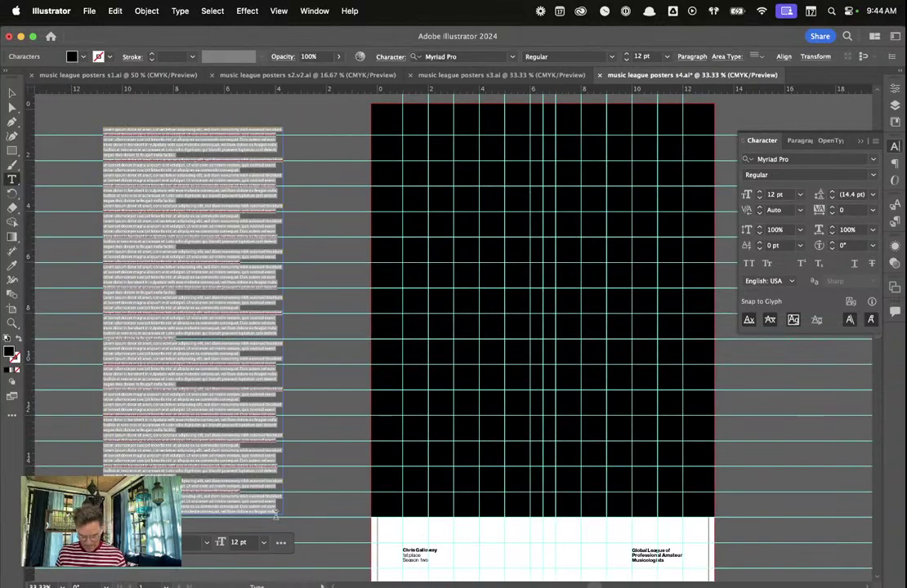
pyautogui.press('super+v')
pyautogui.scroll(-1, 281, 506)
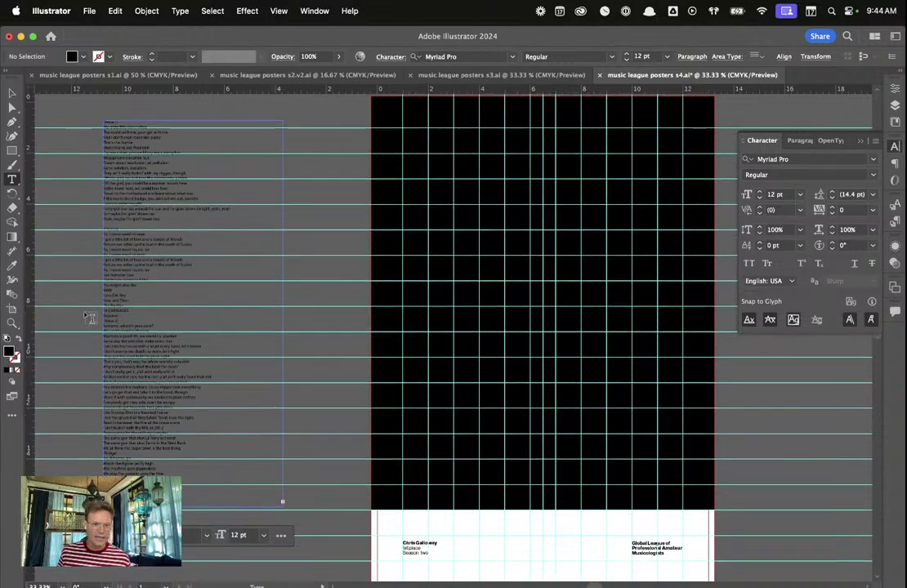
# Finish editing the lyrics text and move its box slightly closer to the artboard
pyautogui.press('Escape')
pyautogui.click(12, 91)
pyautogui.click(132, 145)
pyautogui.moveTo(161, 211)
pyautogui.mouseDown()
pyautogui.moveTo(116, 204)
pyautogui.moveTo(171, 209)
pyautogui.mouseUp()
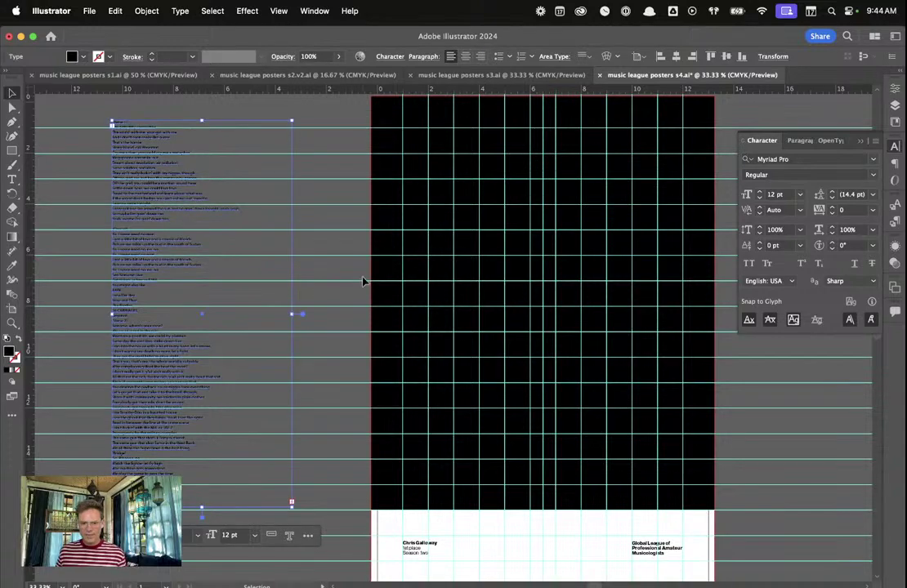
pyautogui.press('super+semicolon')
pyautogui.click(338, 330)
pyautogui.press('super+minus')
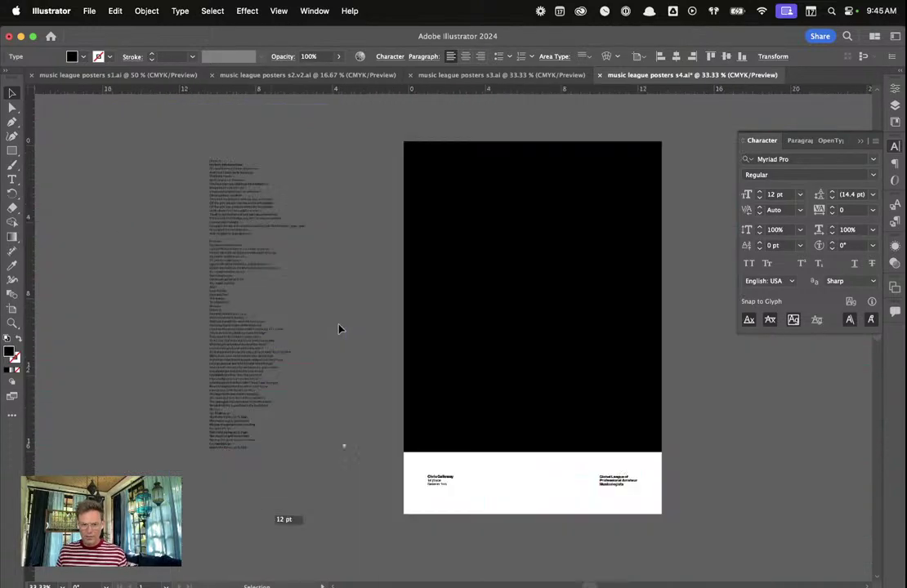
pyautogui.press('super+minus')
pyautogui.press('super+minus')
pyautogui.press('super+minus')
pyautogui.press('super+minus')
pyautogui.press('super+semicolon')
pyautogui.press('super+a')
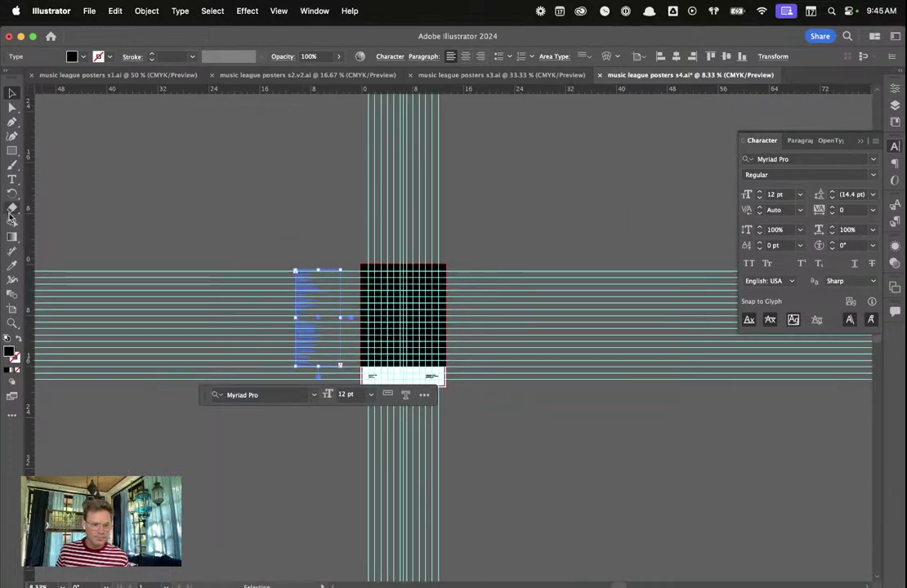
pyautogui.press('a')
pyautogui.hscroll(2, 392, 335)
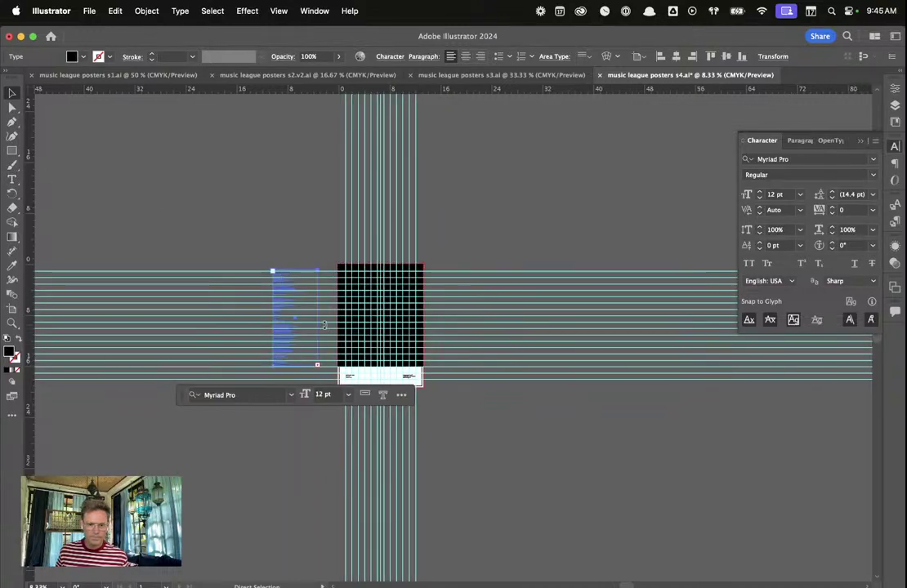
pyautogui.scroll(3, 325, 325)
pyautogui.press('super+semicolon')
pyautogui.click(334, 374)
pyautogui.hscroll(1, 351, 392)
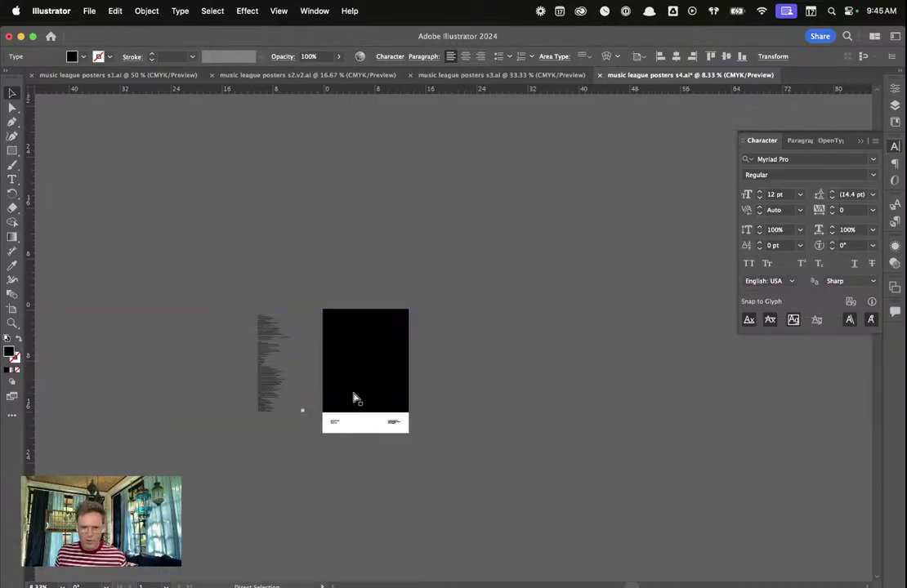
pyautogui.press('super+semicolon')
pyautogui.press('super+a')
# Switch to Spotify, return to the season four playlist, and play "Out Of Control" by The Chemical Brothers
pyautogui.press('super+Tab')
pyautogui.click(492, 93)
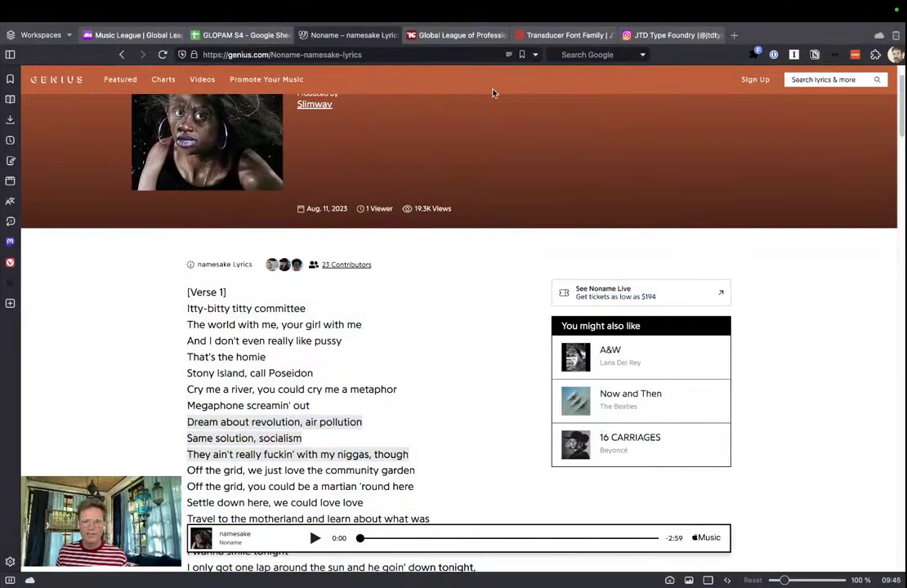
pyautogui.press('super+Tab')
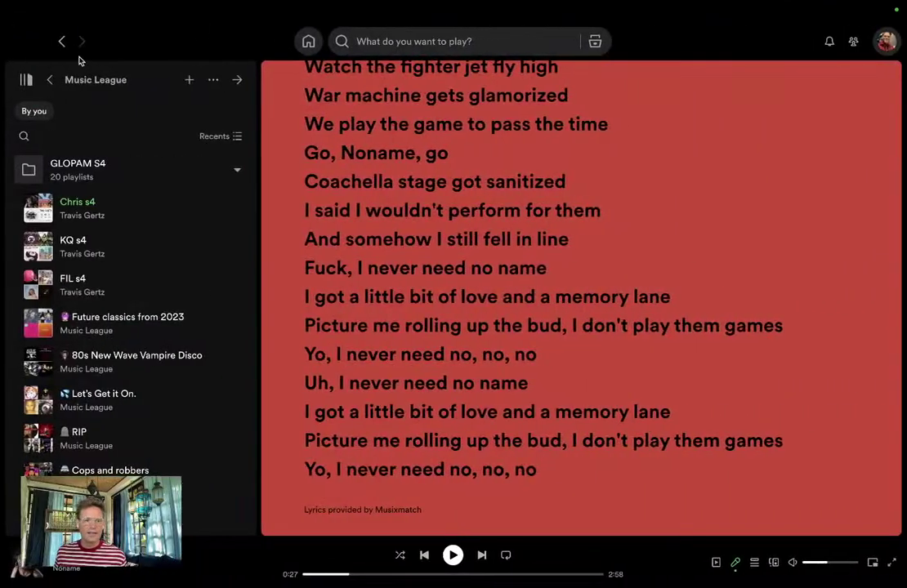
pyautogui.click(62, 41)
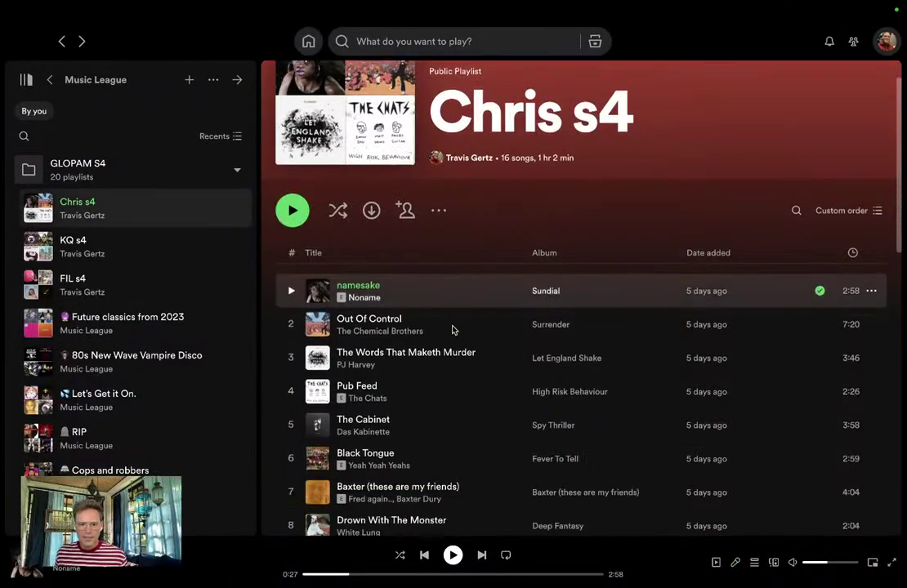
pyautogui.click(390, 320)
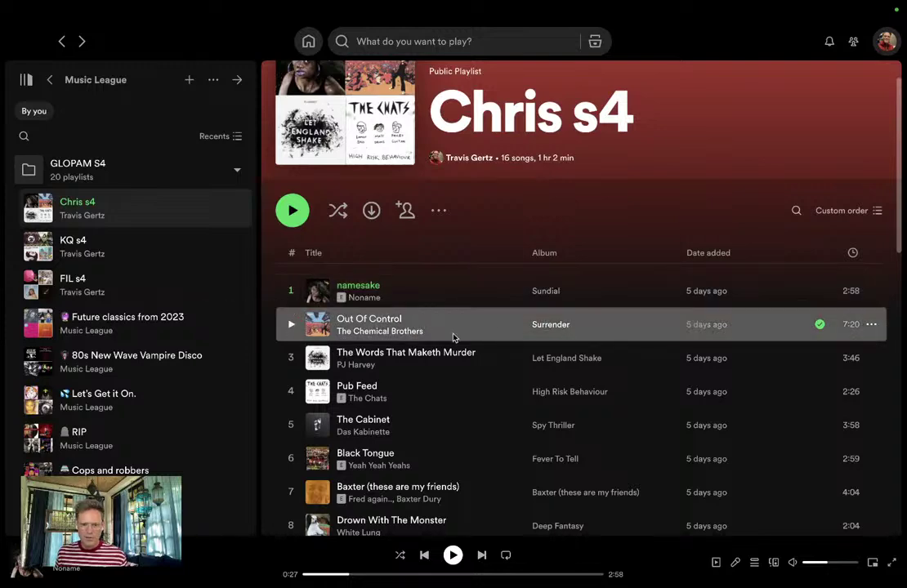
pyautogui.click(291, 324)
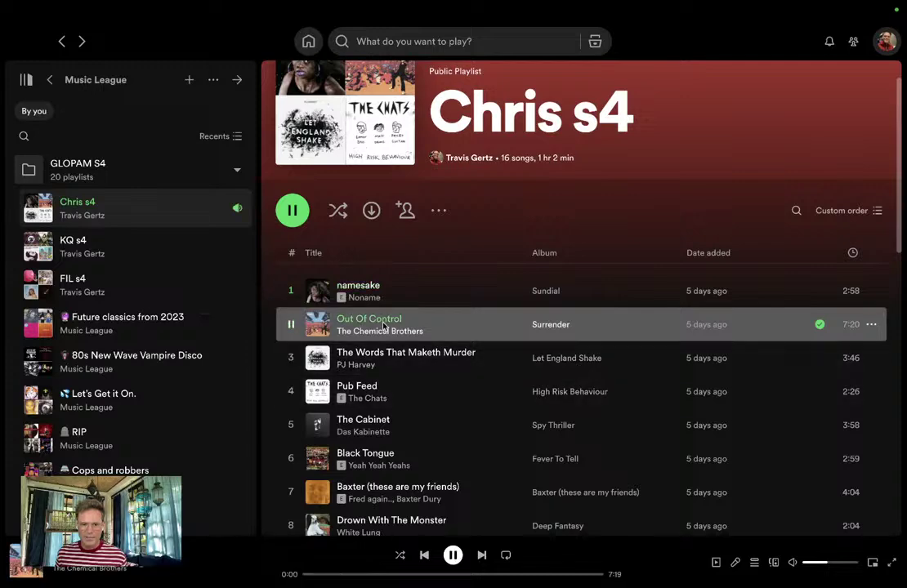
# Open the lyrics of "Out Of Control", pause playback, and read through the verses
pyautogui.click(734, 563)
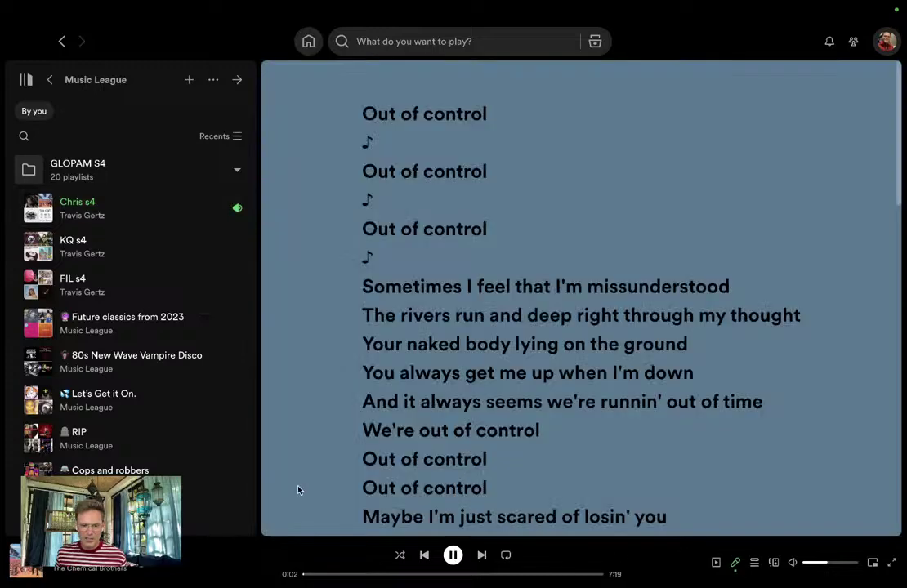
pyautogui.click(449, 558)
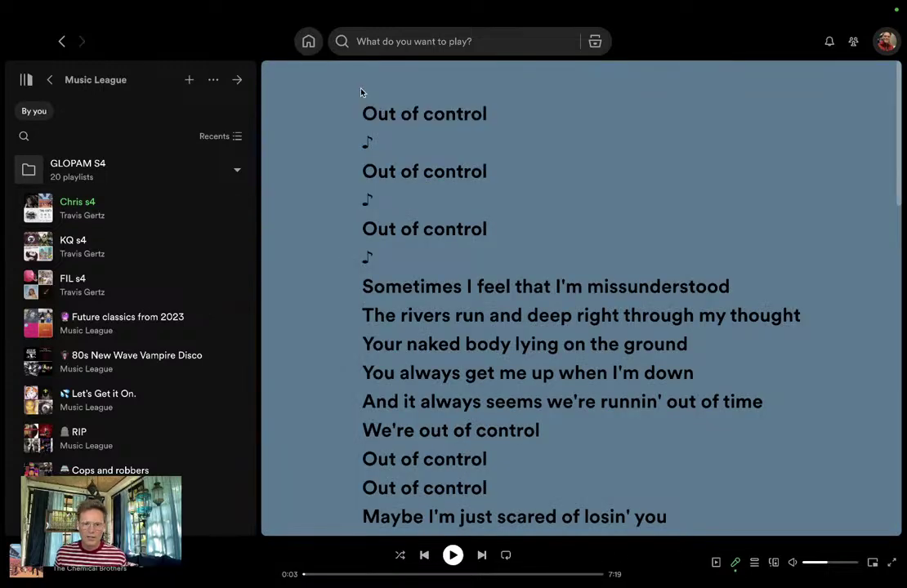
pyautogui.scroll(-3, 396, 253)
pyautogui.scroll(-9, 397, 253)
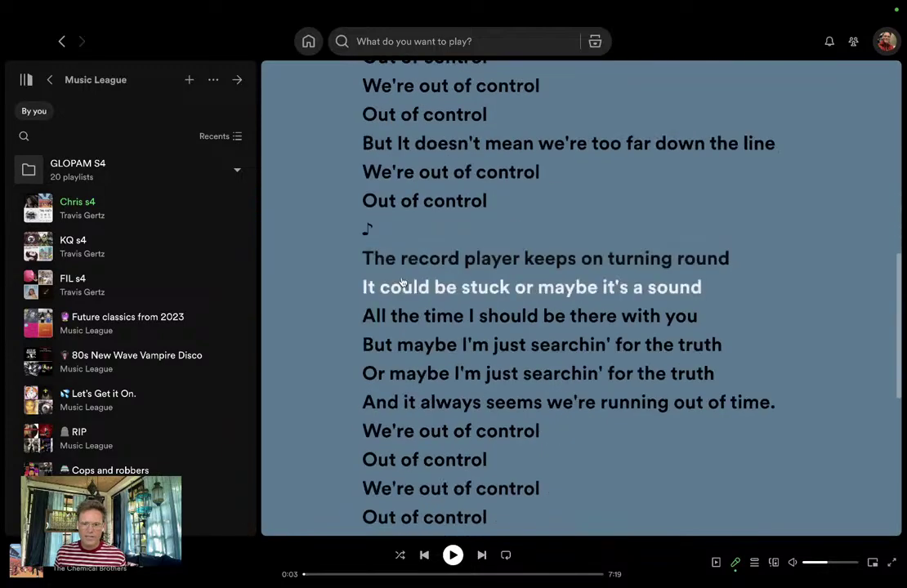
pyautogui.scroll(-10, 401, 283)
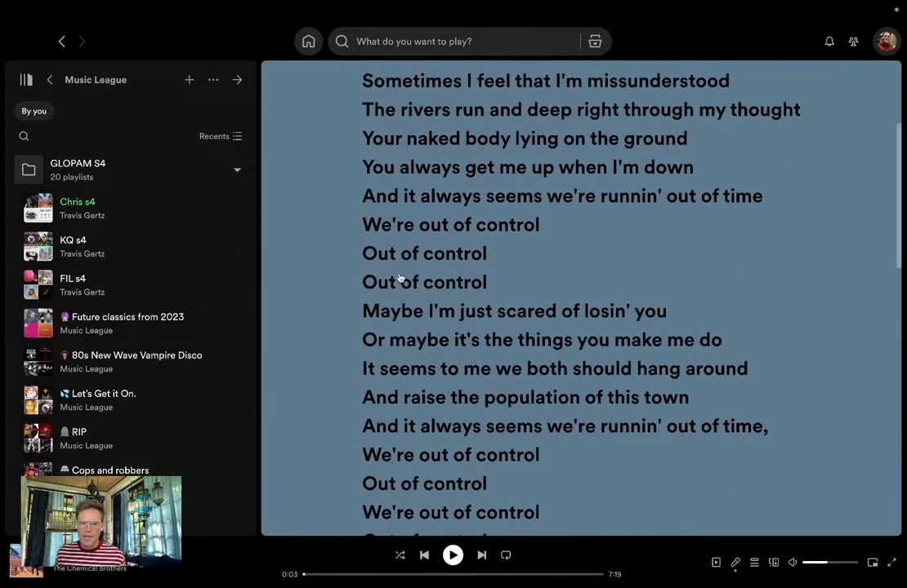
# Switch back to the Genius site in the browser and search it for "out of control"
pyautogui.hotkey('ctrl', 'Right')
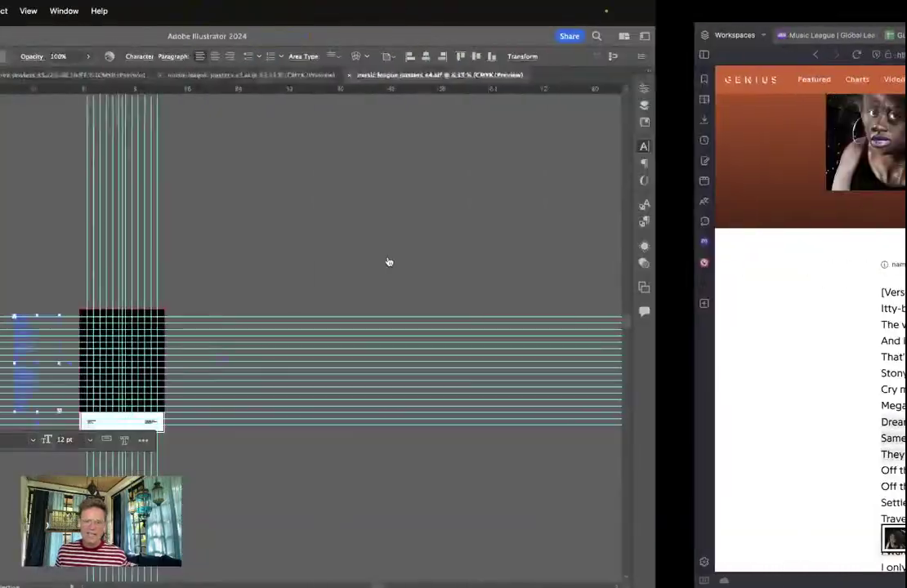
pyautogui.scroll(1, 143, 82)
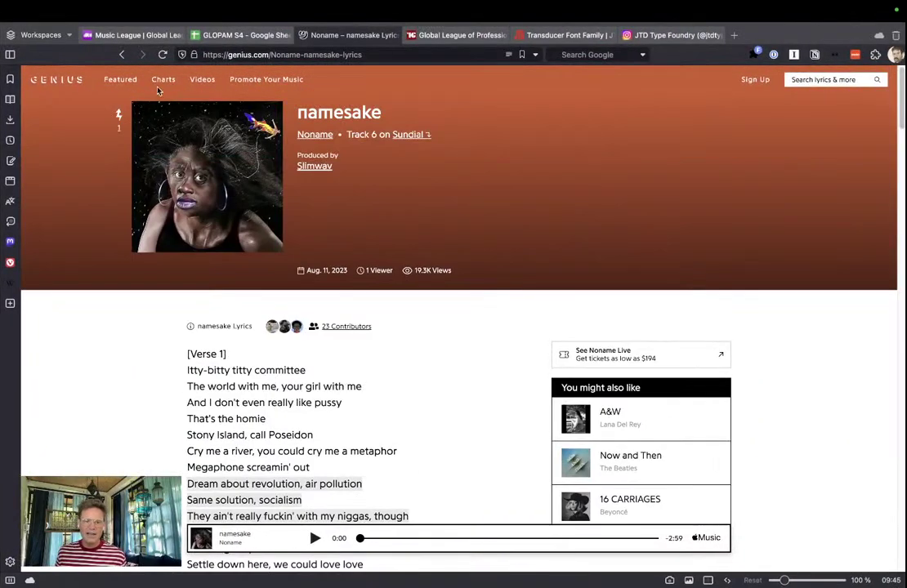
pyautogui.click(833, 79)
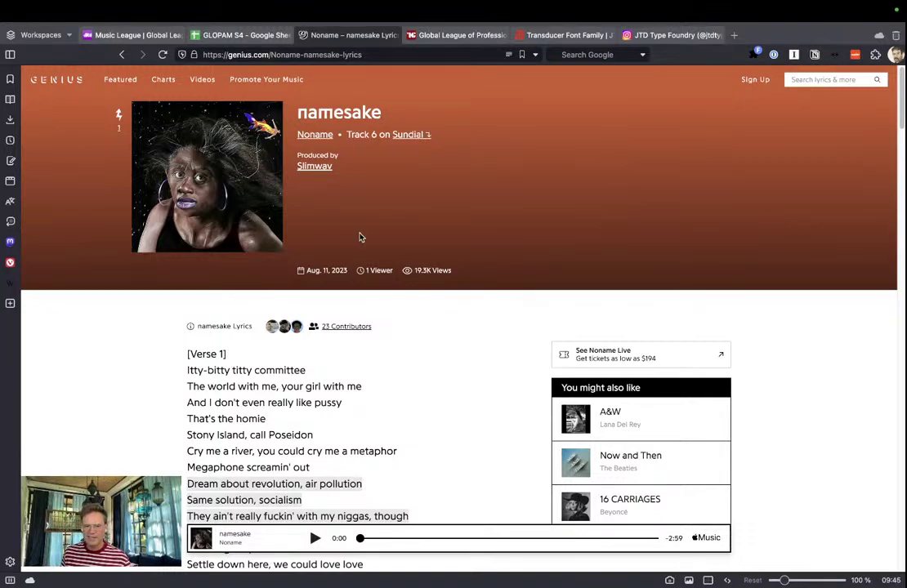
pyautogui.hotkey('ctrl', 'Right')
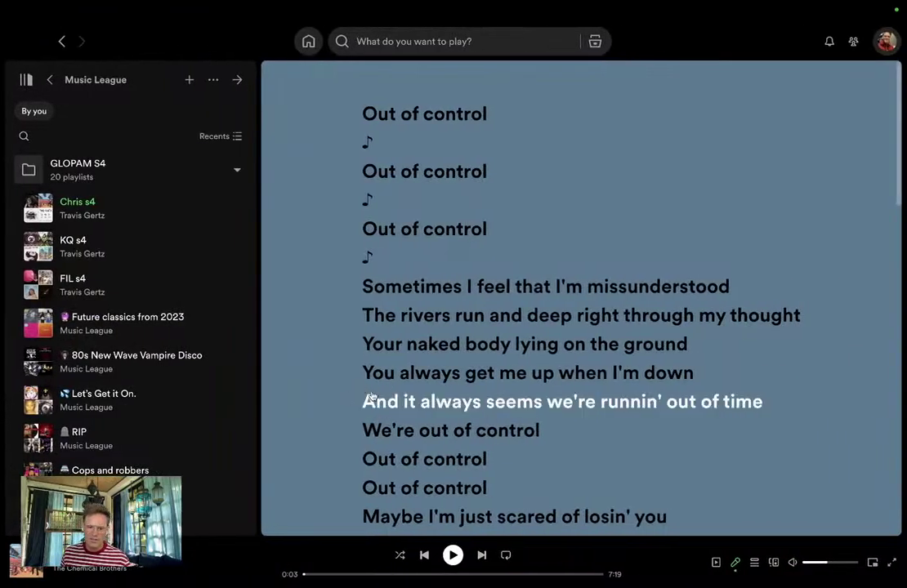
pyautogui.hotkey('ctrl', 'Left')
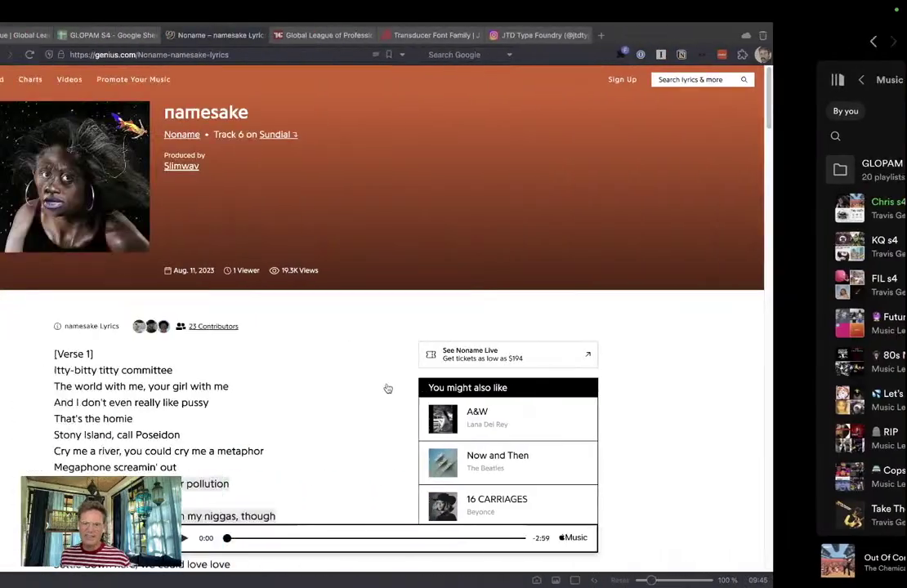
pyautogui.click(831, 79)
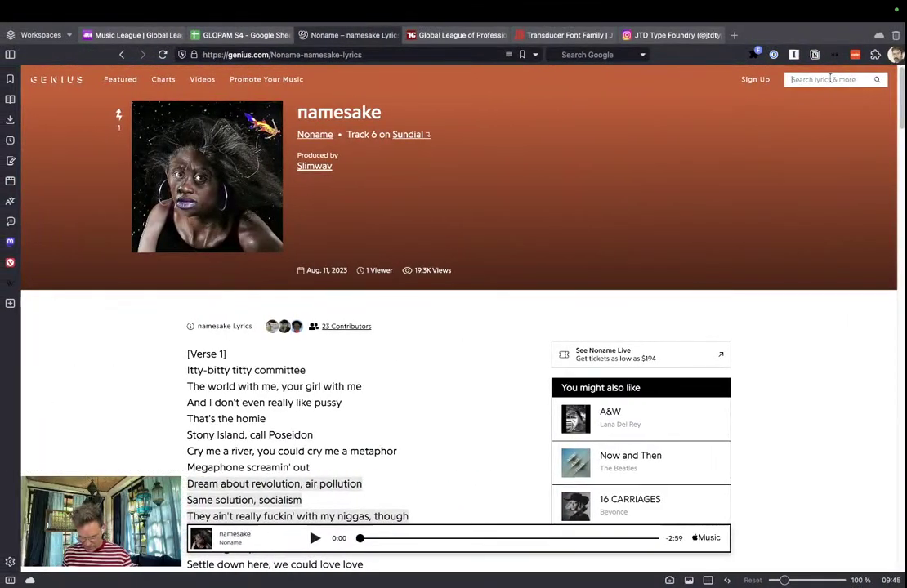
pyautogui.write('out of control')
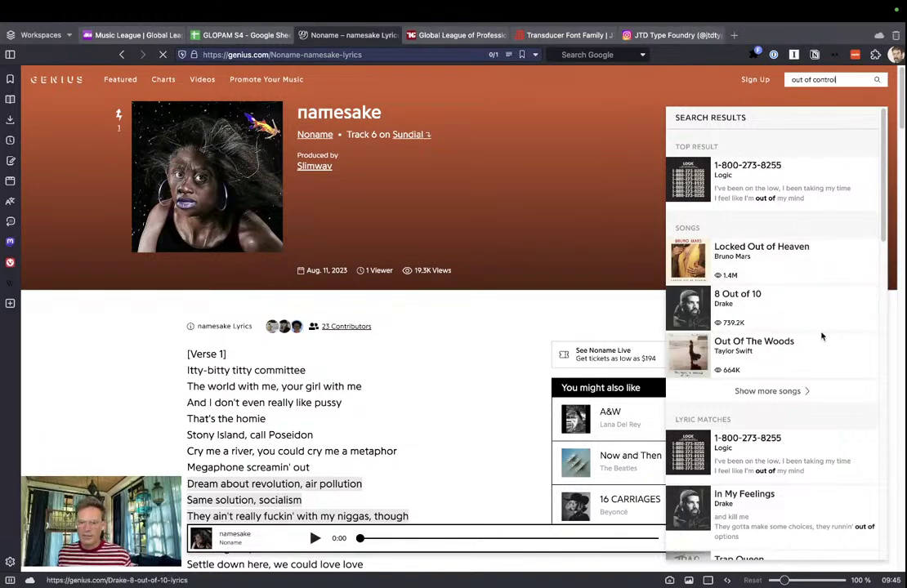
pyautogui.press('Return')
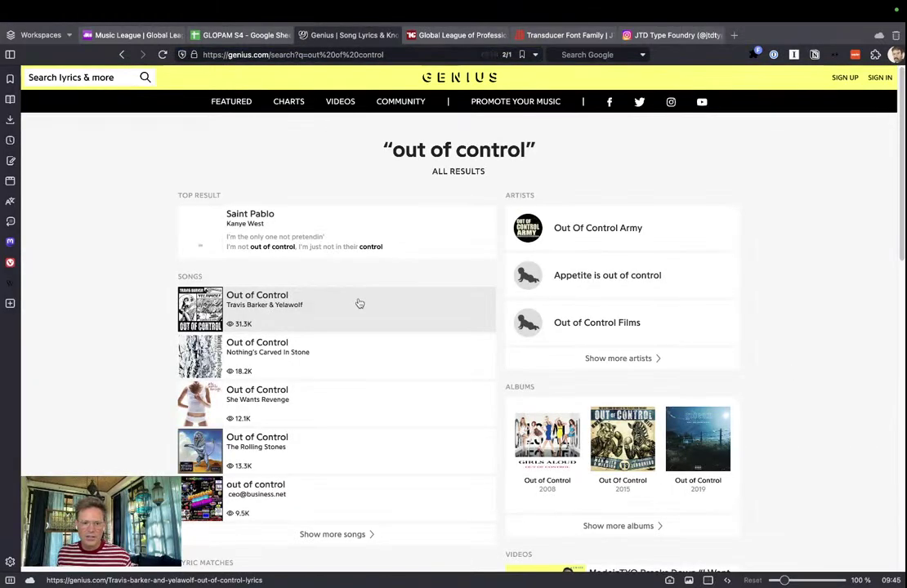
# Search Genius for "chemical brothers" and open the artist page of The Chemical Brothers
pyautogui.scroll(-1, 358, 304)
pyautogui.scroll(-5, 357, 306)
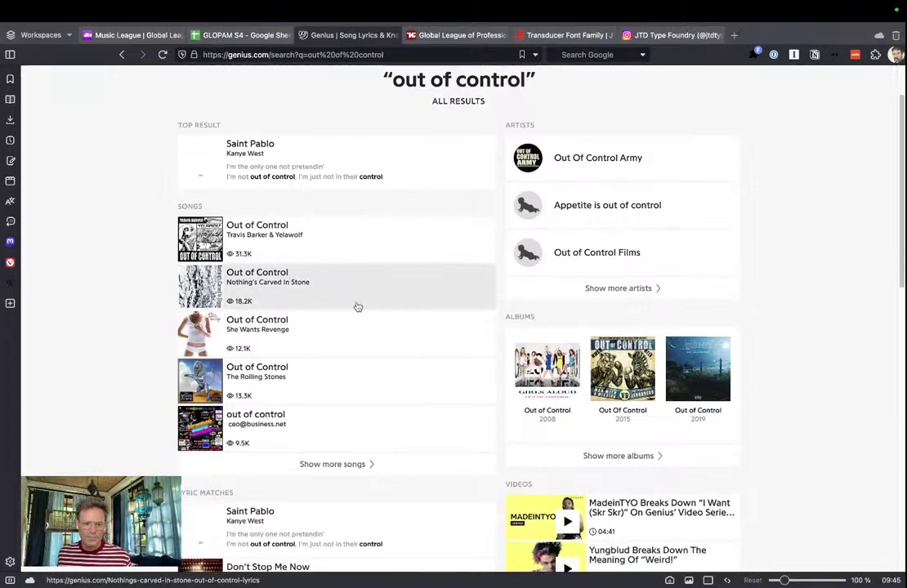
pyautogui.scroll(-4, 357, 305)
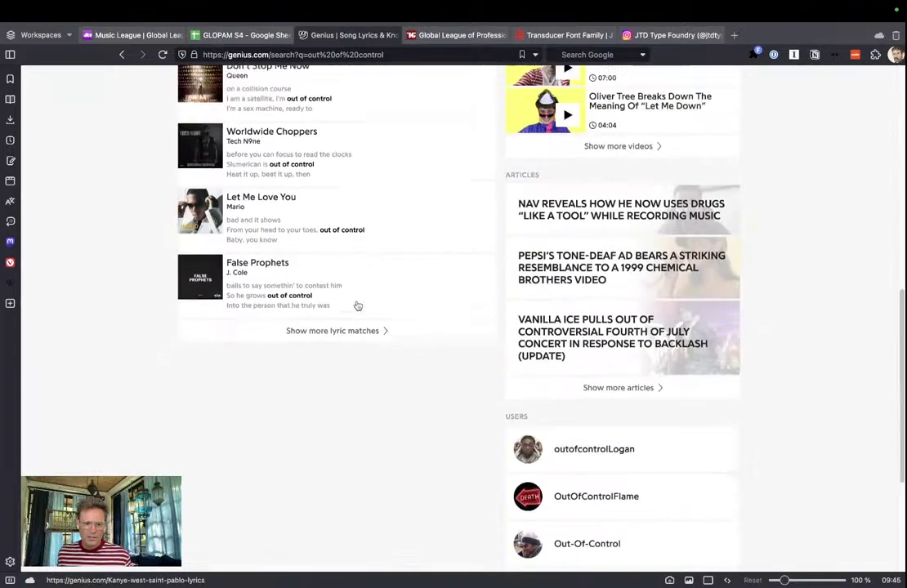
pyautogui.scroll(10, 161, 166)
pyautogui.click(115, 79)
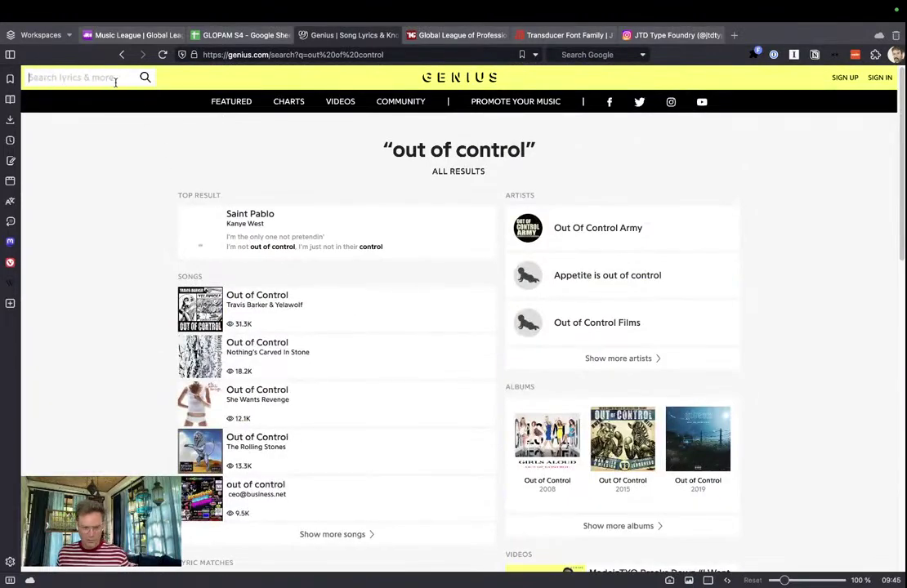
pyautogui.write('chemical ')
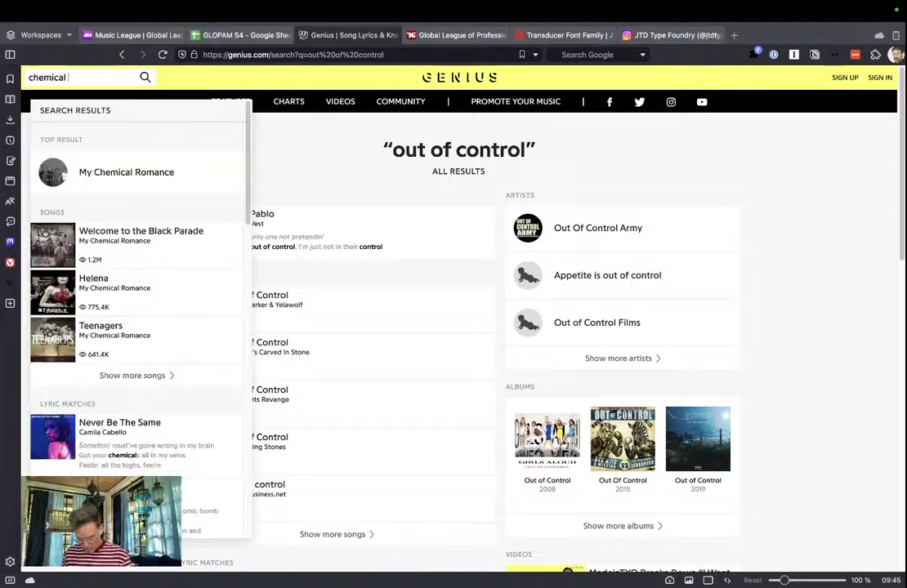
pyautogui.write('bot')
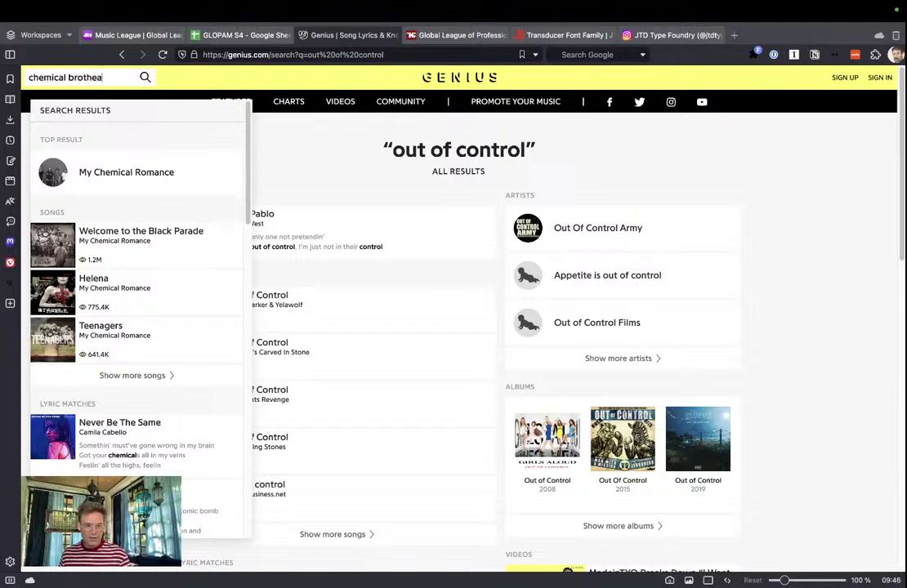
pyautogui.write('hea')
pyautogui.press('BackSpace')
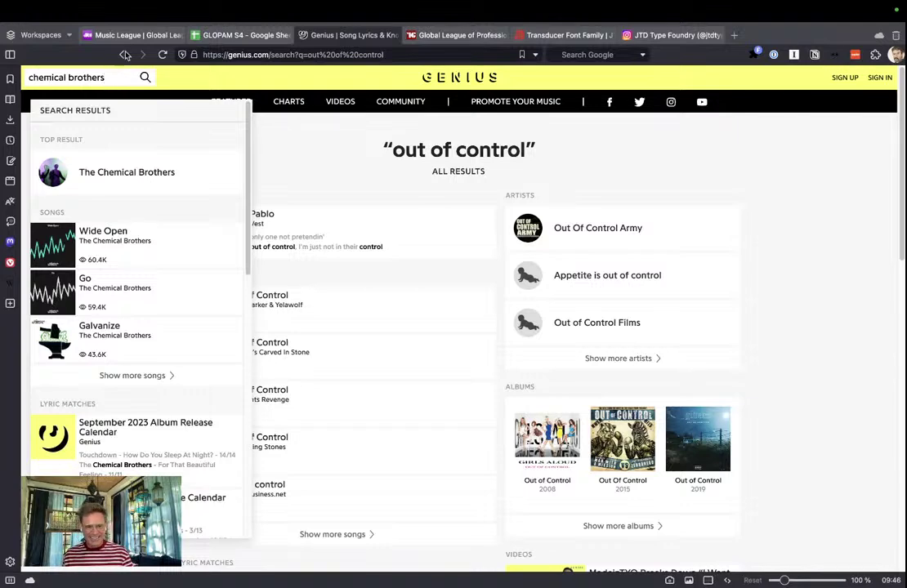
pyautogui.click(135, 176)
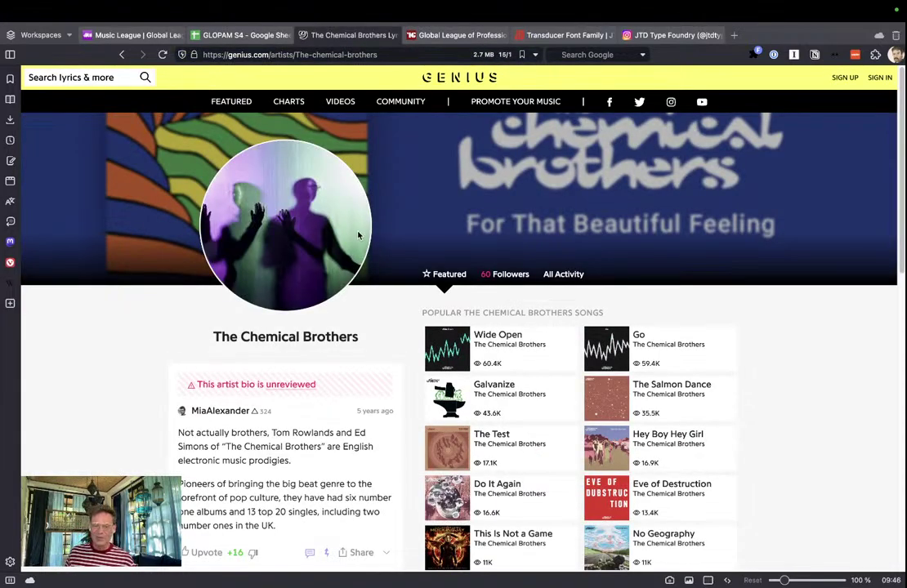
# Look through the popular songs and albums on The Chemical Brothers' artist page
pyautogui.scroll(-1, 358, 270)
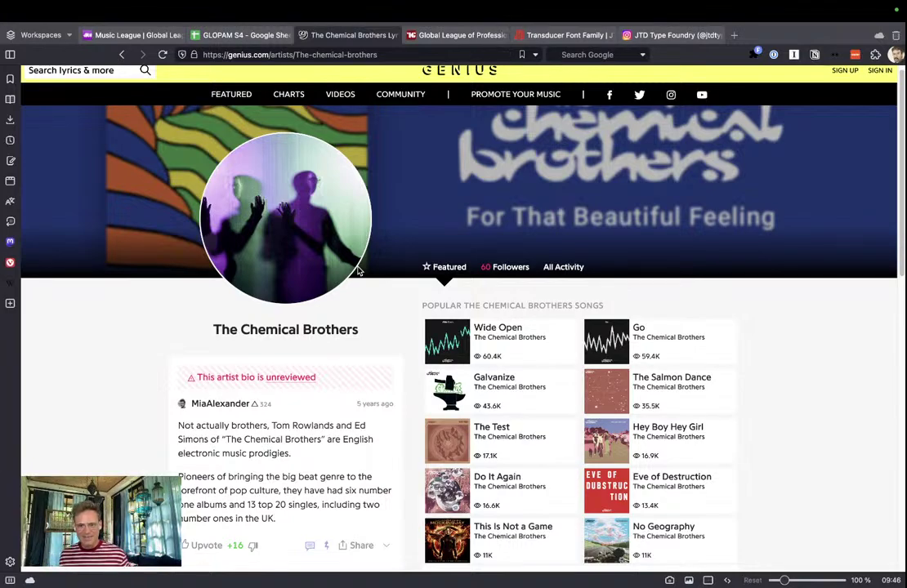
pyautogui.scroll(-3, 645, 249)
pyautogui.scroll(-2, 616, 269)
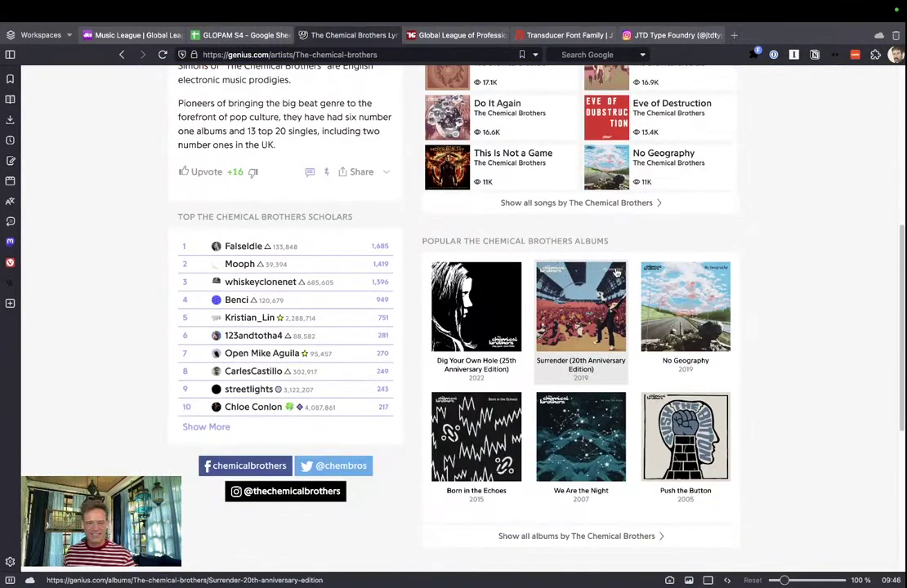
pyautogui.scroll(2, 615, 272)
pyautogui.scroll(3, 615, 270)
pyautogui.scroll(-1, 531, 235)
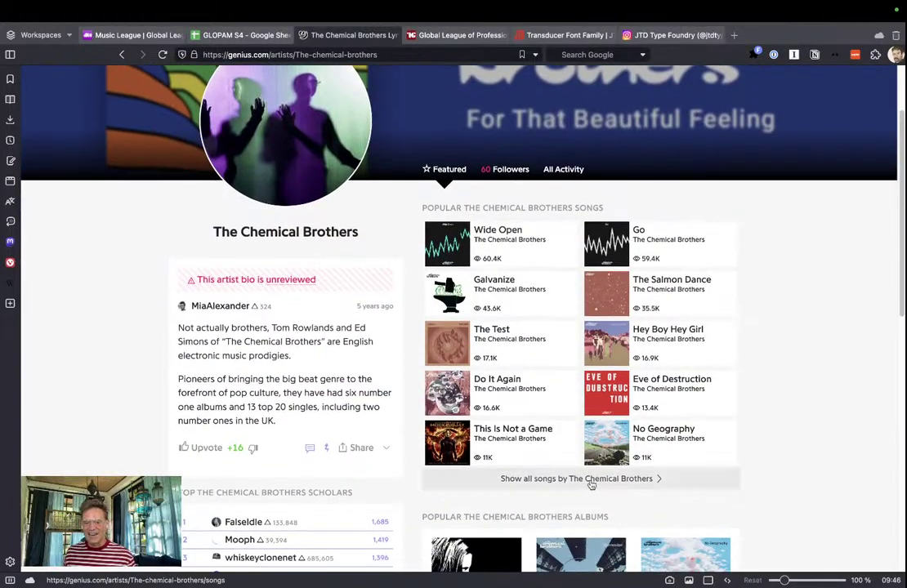
pyautogui.click(590, 479)
pyautogui.click(723, 210)
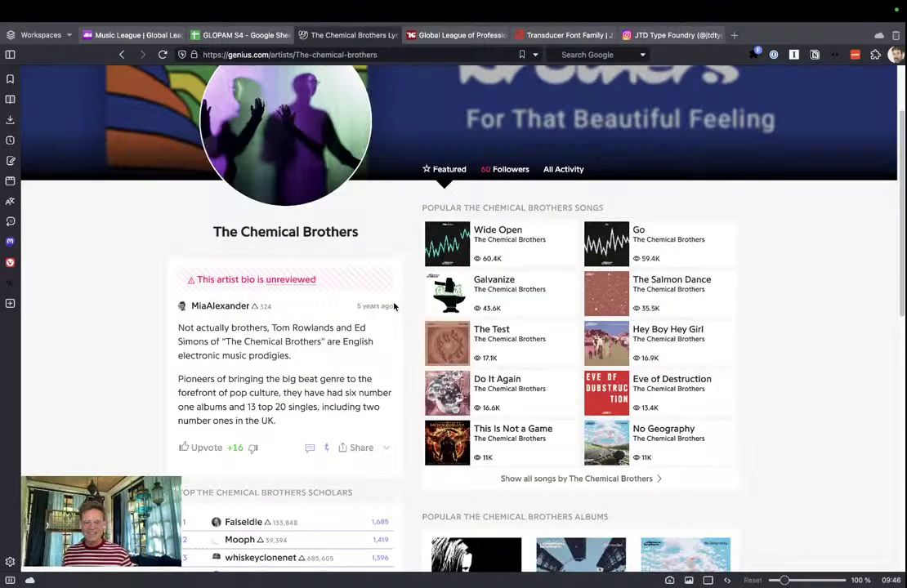
pyautogui.scroll(3, 343, 204)
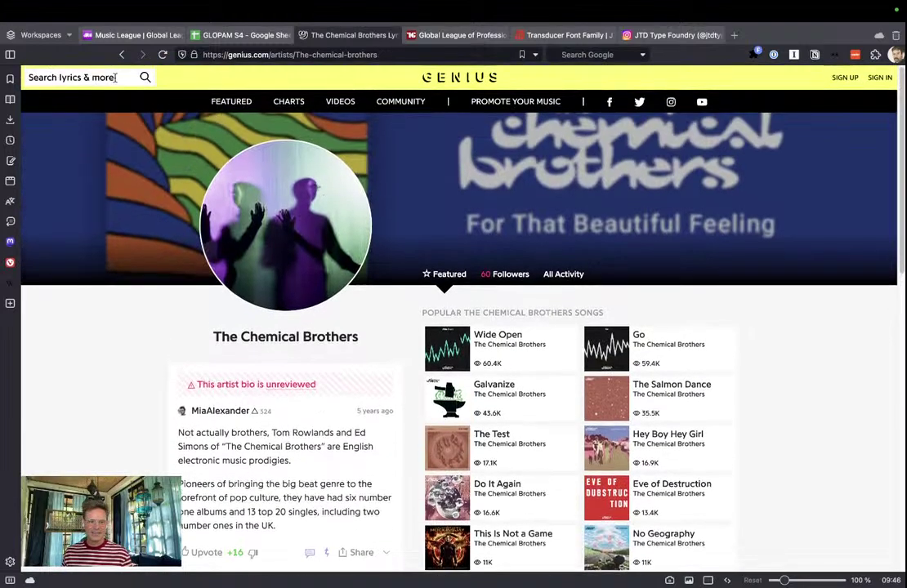
# Show all songs by The Chemical Brothers, search them for "out", and open the lyrics page of "Out of Control"
pyautogui.scroll(-4, 174, 289)
pyautogui.click(502, 387)
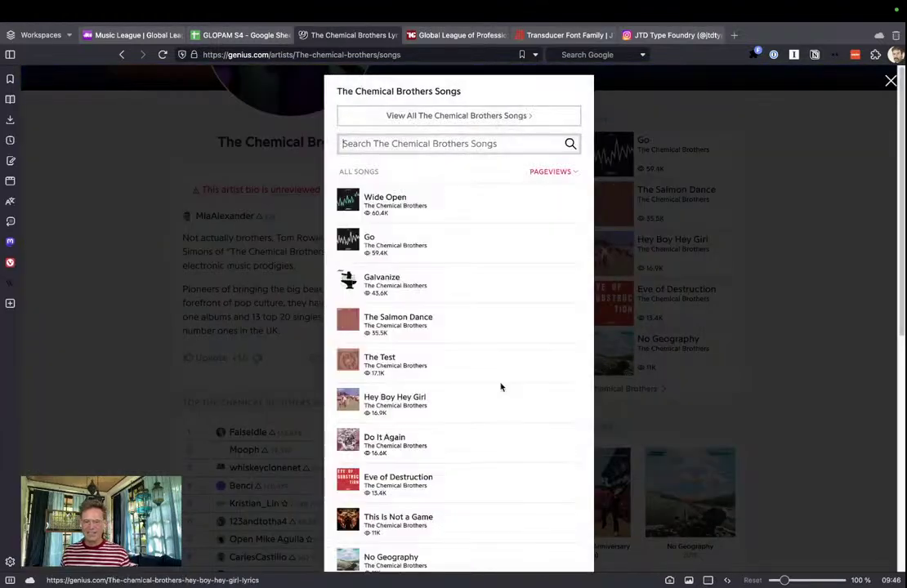
pyautogui.click(433, 143)
pyautogui.write('out')
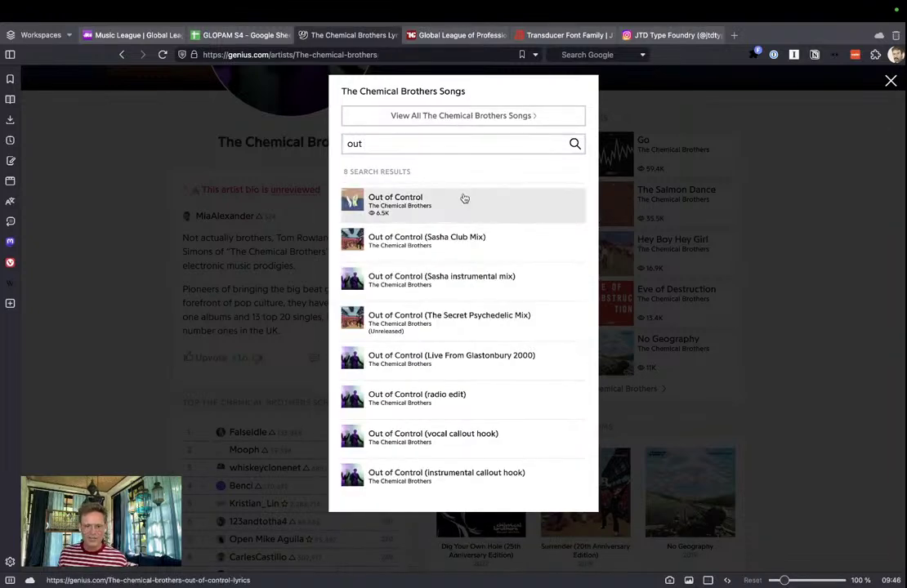
pyautogui.click(464, 199)
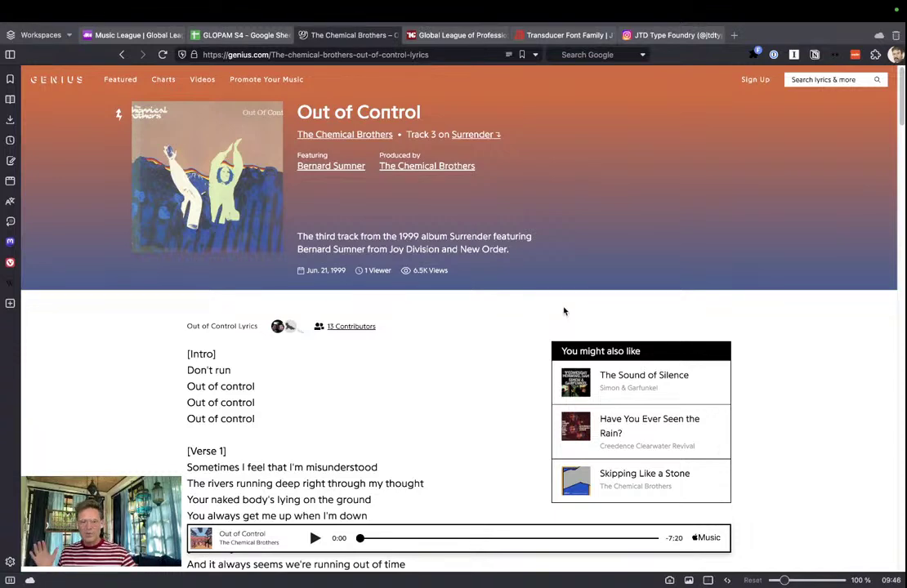
# Copy the complete "Out of Control" lyrics from the Genius page and switch to the season four poster in Illustrator
pyautogui.scroll(-1, 564, 341)
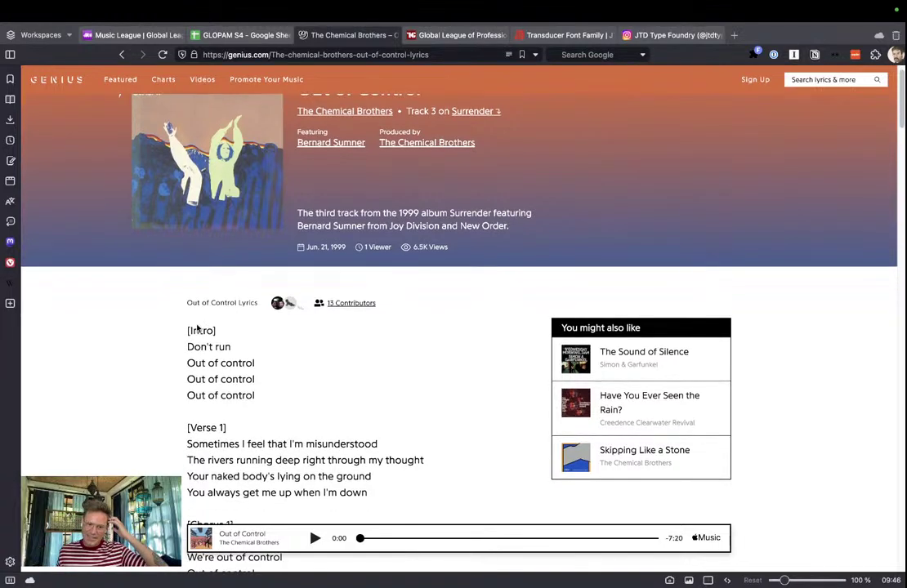
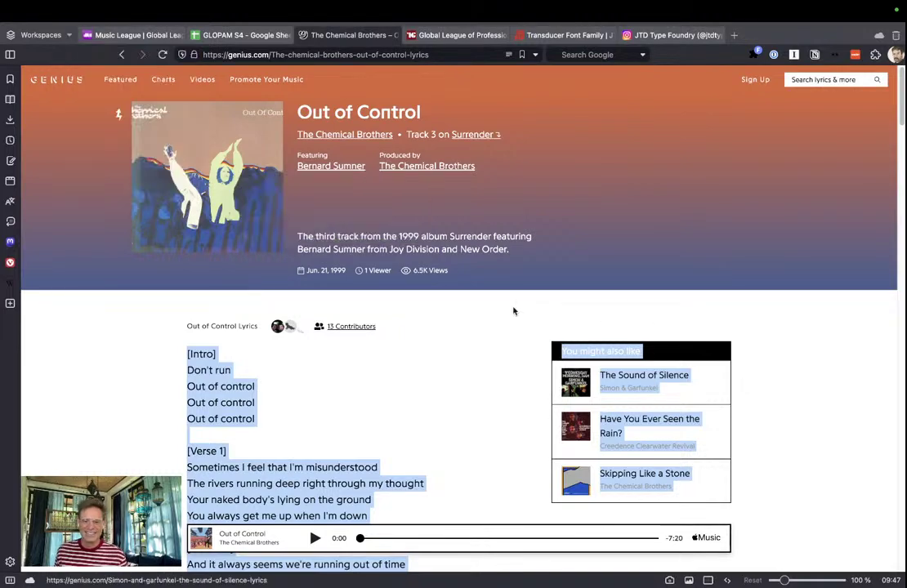
pyautogui.click(158, 37)
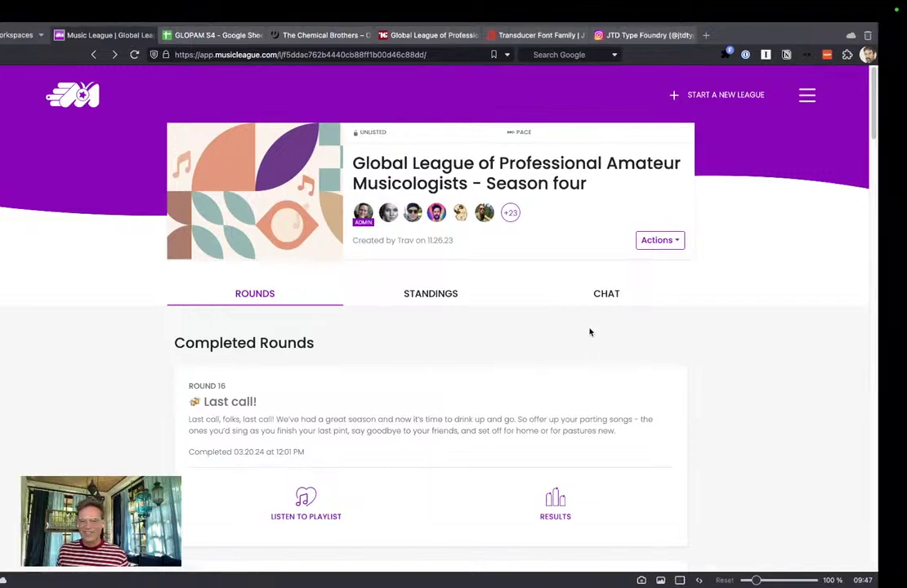
pyautogui.hotkey('ctrl', 'Right')
pyautogui.hotkey('ctrl', 'Right')
pyautogui.hotkey('ctrl', 'Left')
pyautogui.hotkey('ctrl', 'Left')
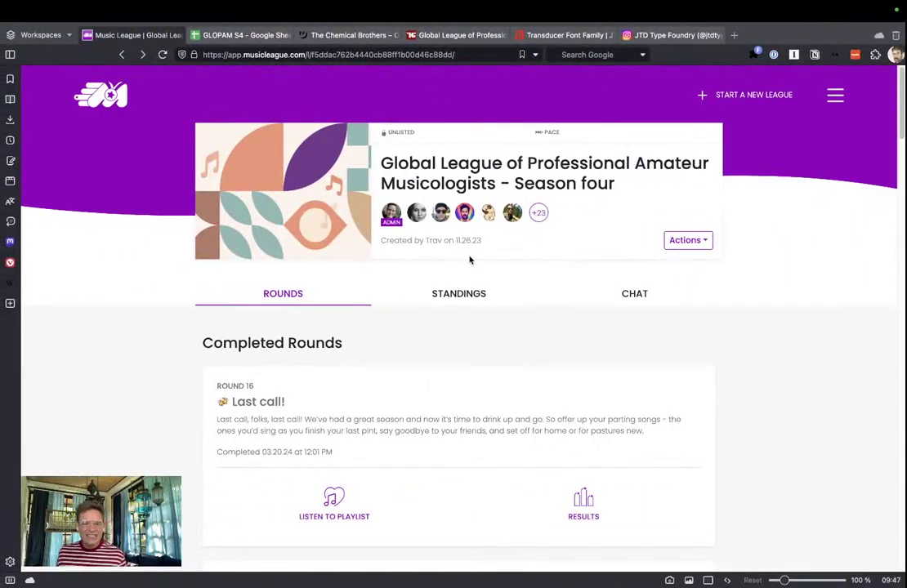
pyautogui.hotkey('ctrl', 'Right')
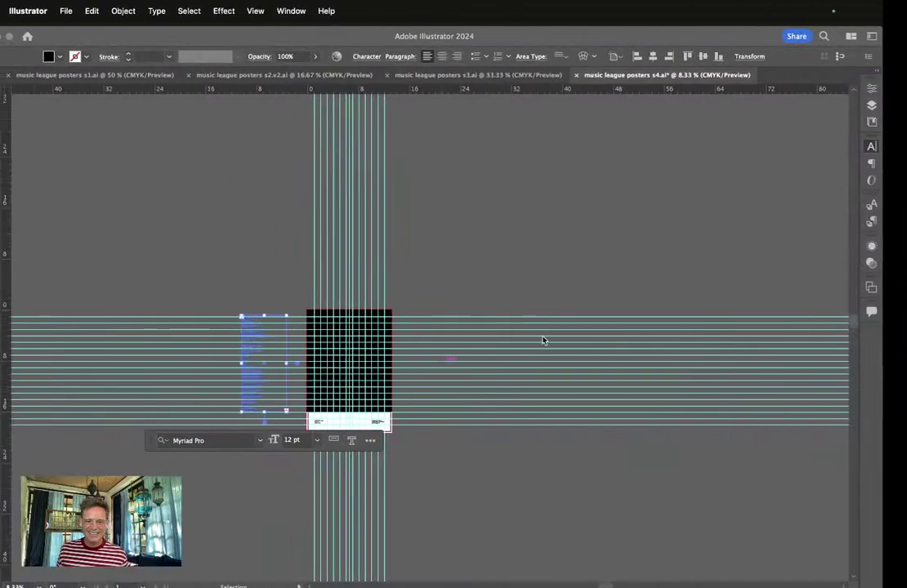
# Draw a tall area-type box up and to the left of the existing lyrics and paste the "Out of Control" lyrics into it
pyautogui.click(208, 350)
pyautogui.press('super+z')
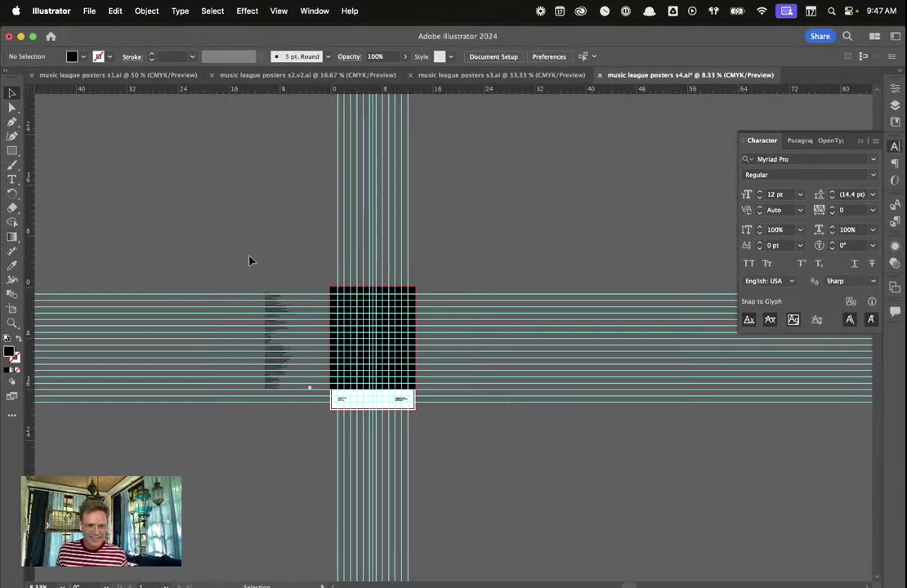
pyautogui.press('t')
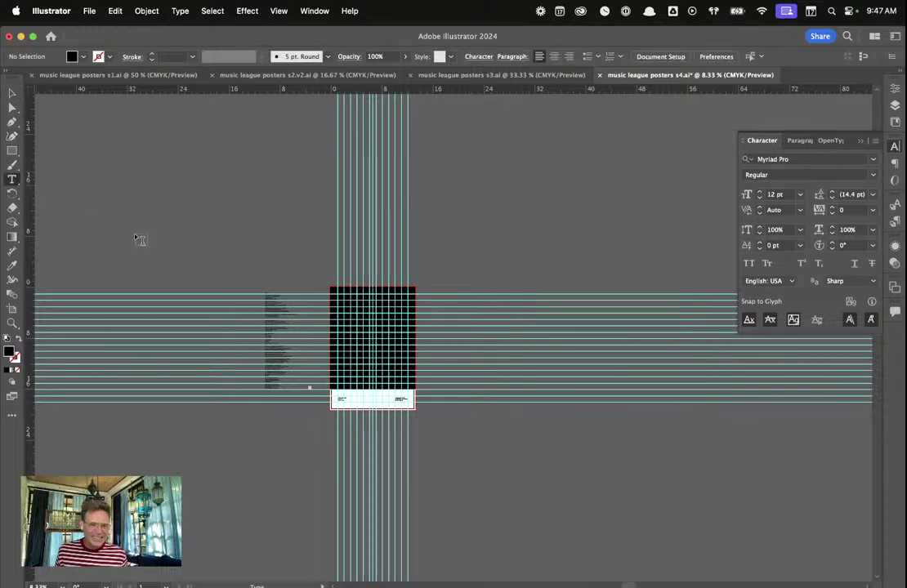
pyautogui.moveTo(155, 219); pyautogui.dragTo(205, 344)
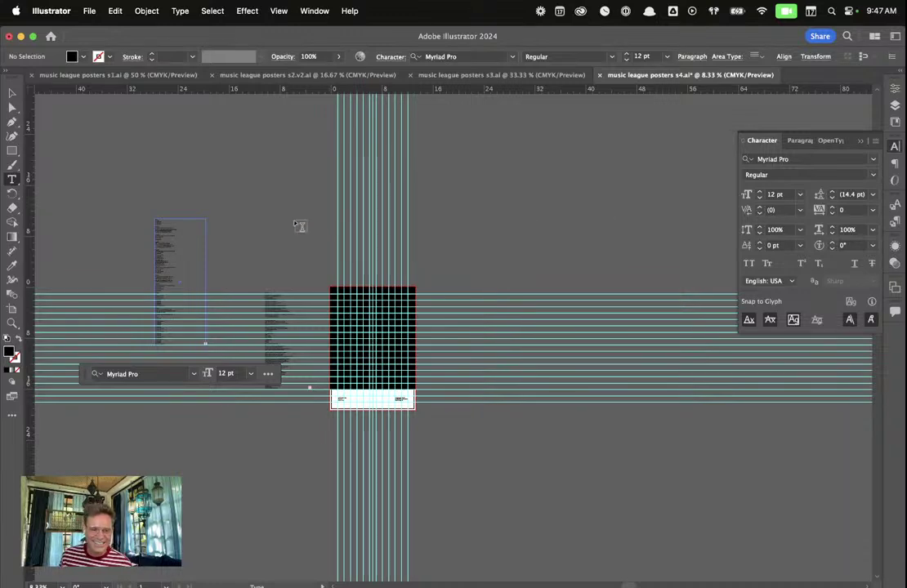
# Move the new lyrics box down so it sits directly left of the existing lyrics column, and deselect it
pyautogui.click(13, 92)
pyautogui.click(180, 261)
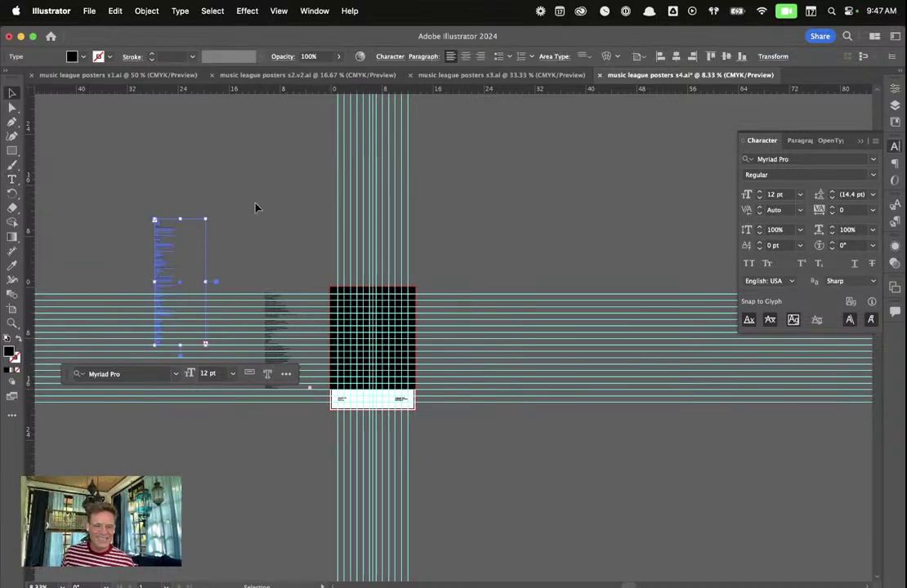
pyautogui.moveTo(178, 241); pyautogui.dragTo(232, 295)
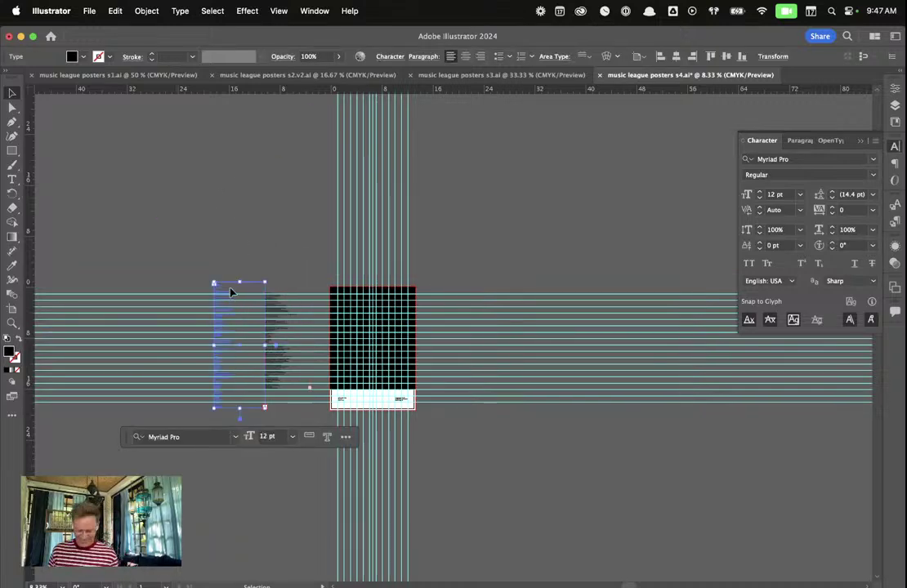
pyautogui.click(585, 269)
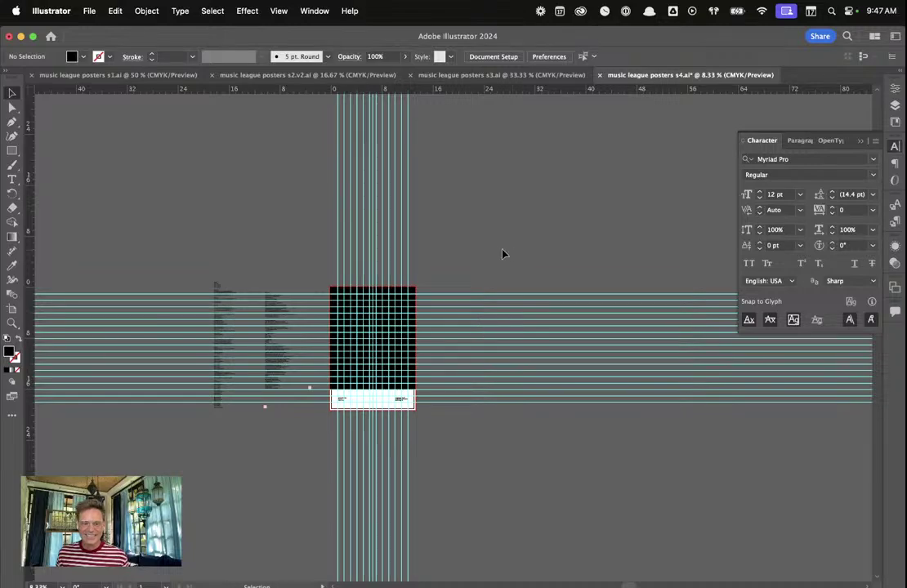
# Switch to the browser, search Google for "church signs" in a new tab, and show the image results
pyautogui.hotkey('ctrl', 'Right')
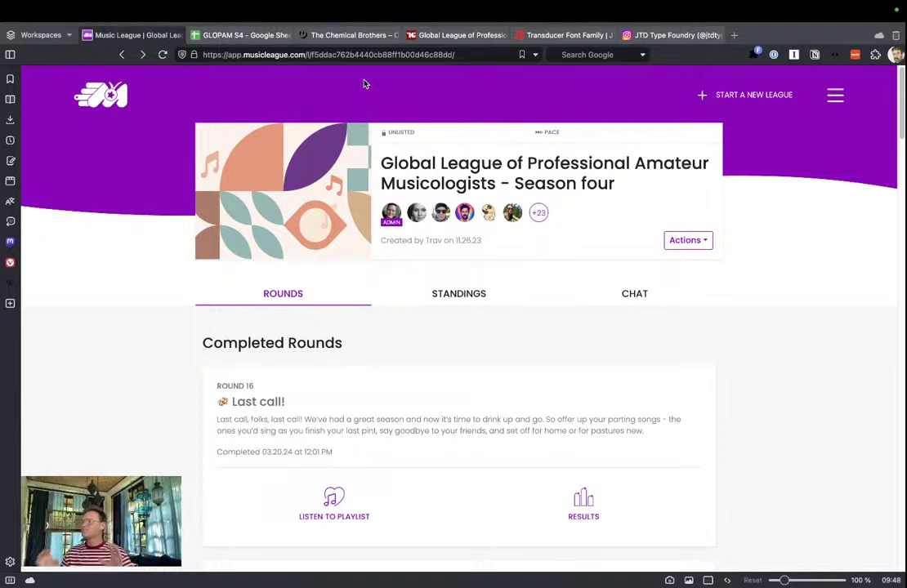
pyautogui.click(733, 35)
pyautogui.click(626, 55)
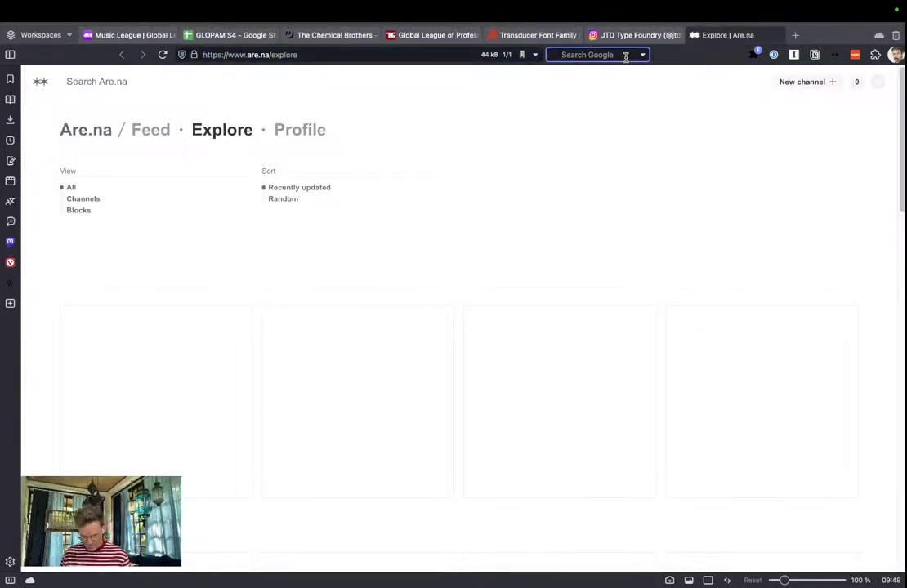
pyautogui.write('church signs')
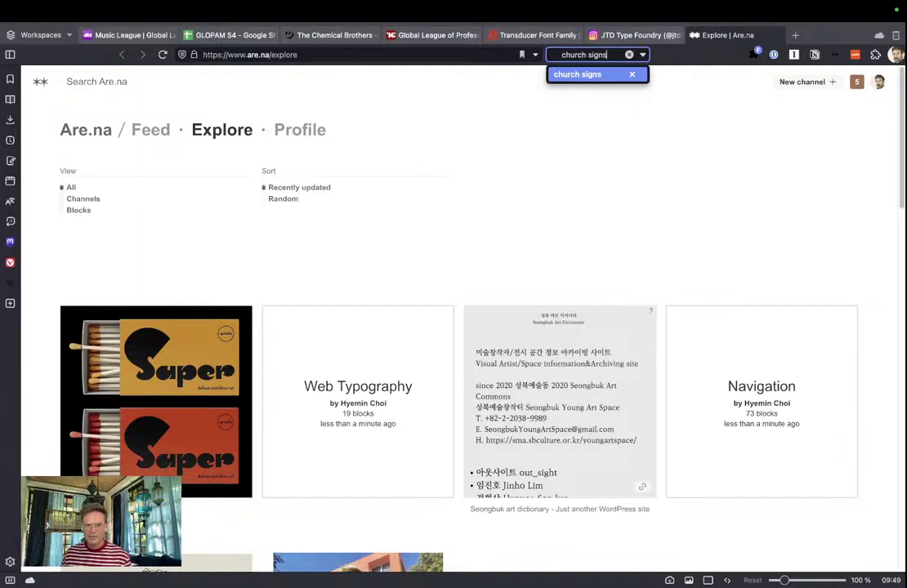
pyautogui.press('Return')
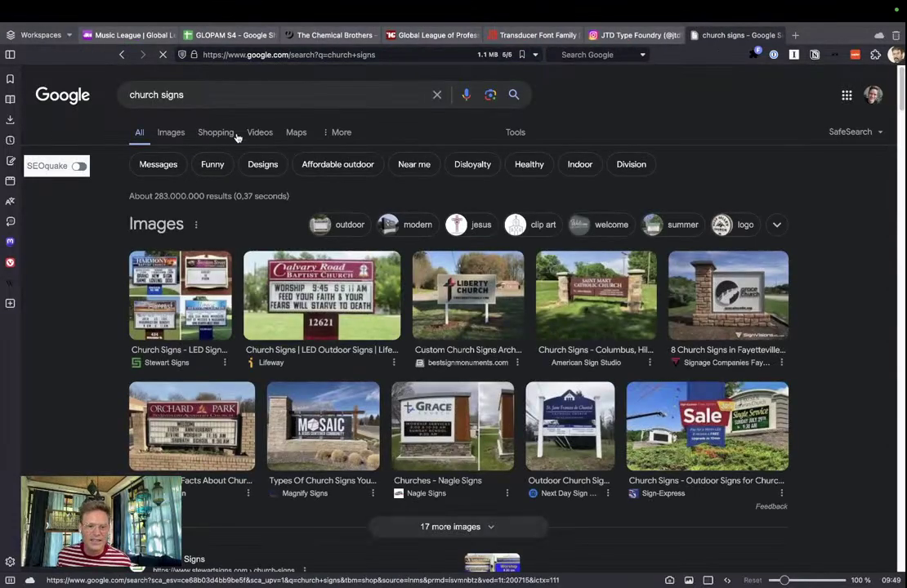
pyautogui.scroll(-1, 186, 127)
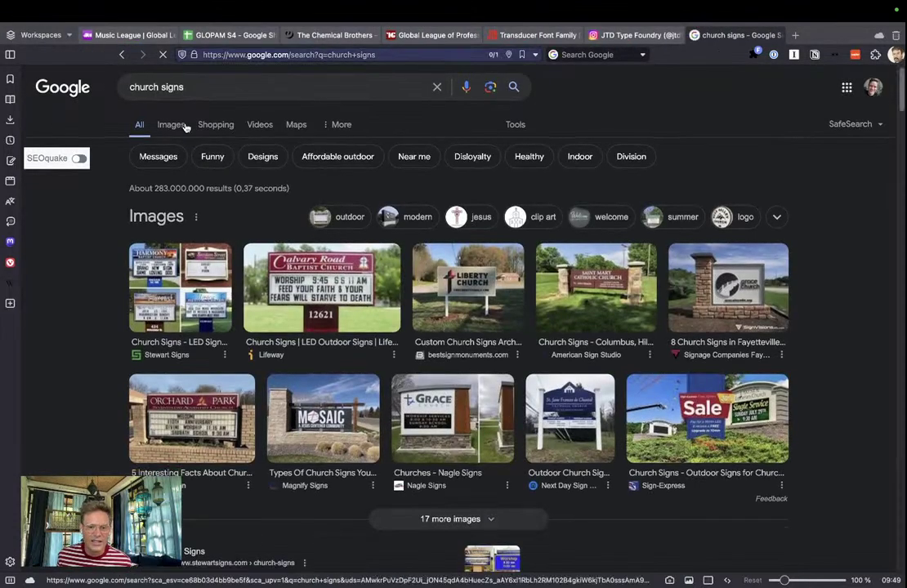
pyautogui.click(186, 126)
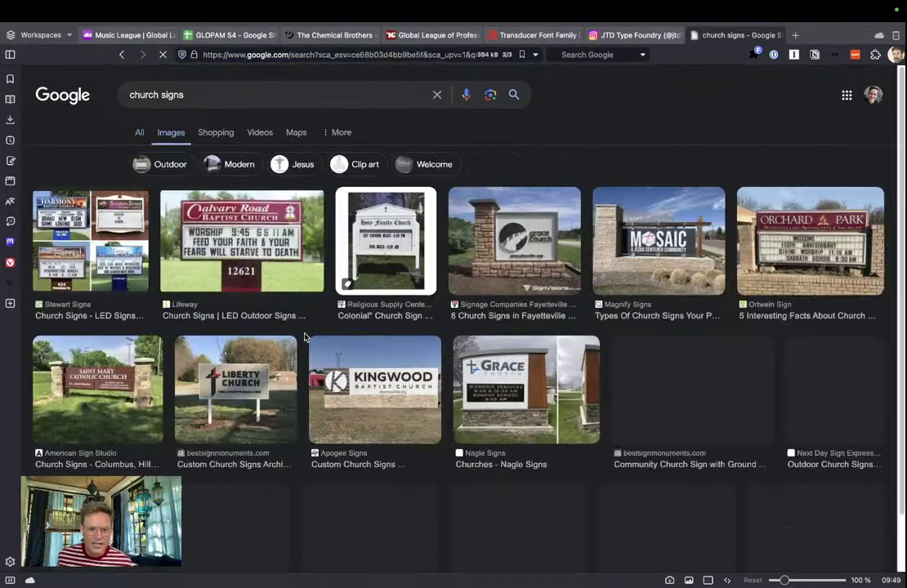
# Preview the image of the Calvary Road Baptist Church letter-board sign and keep the "church signs" search
pyautogui.click(240, 250)
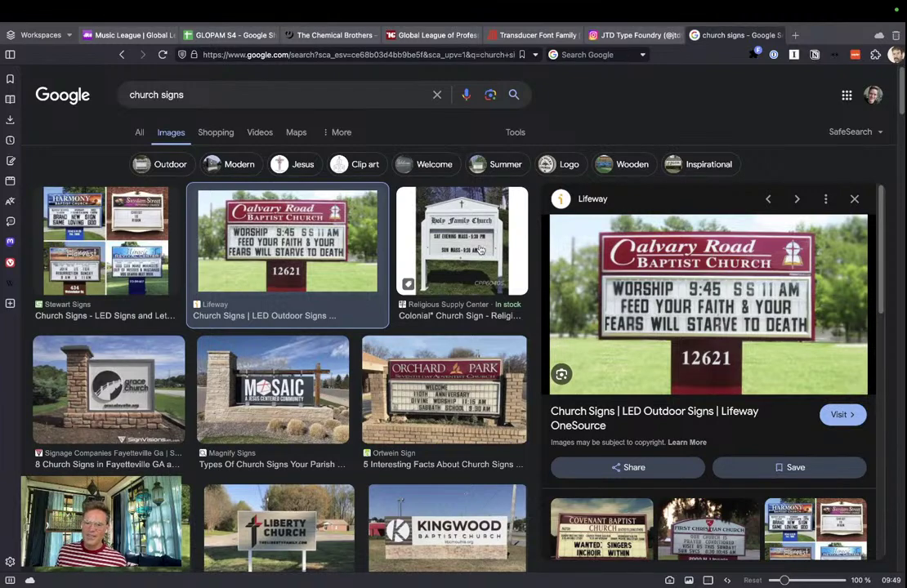
pyautogui.click(192, 95)
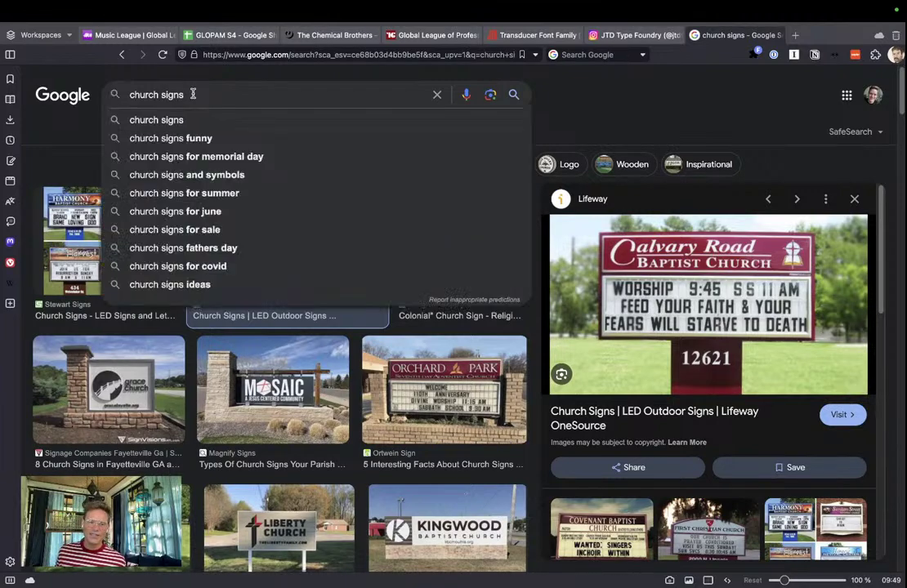
pyautogui.click(695, 114)
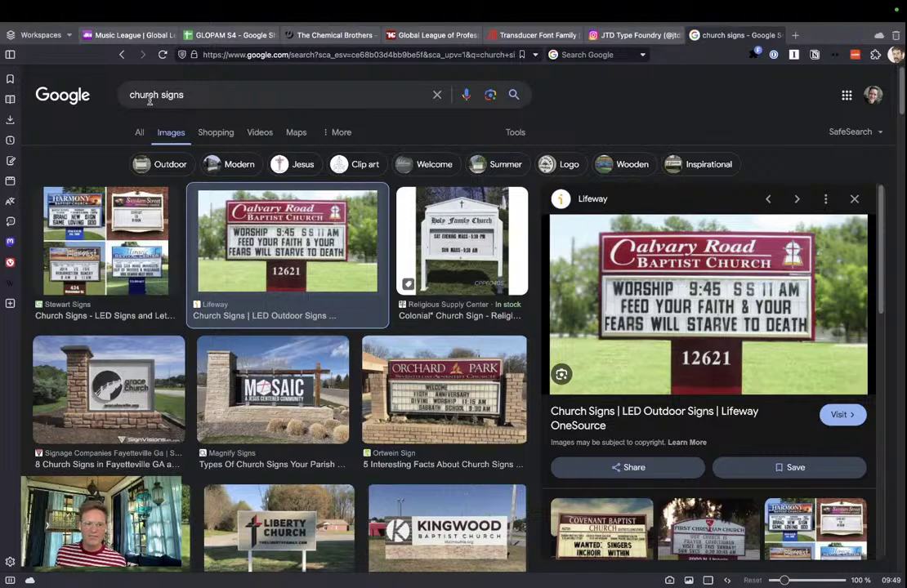
# Close the "church signs" image search and switch from the browser back to the season four poster document in Illustrator
pyautogui.click(695, 36)
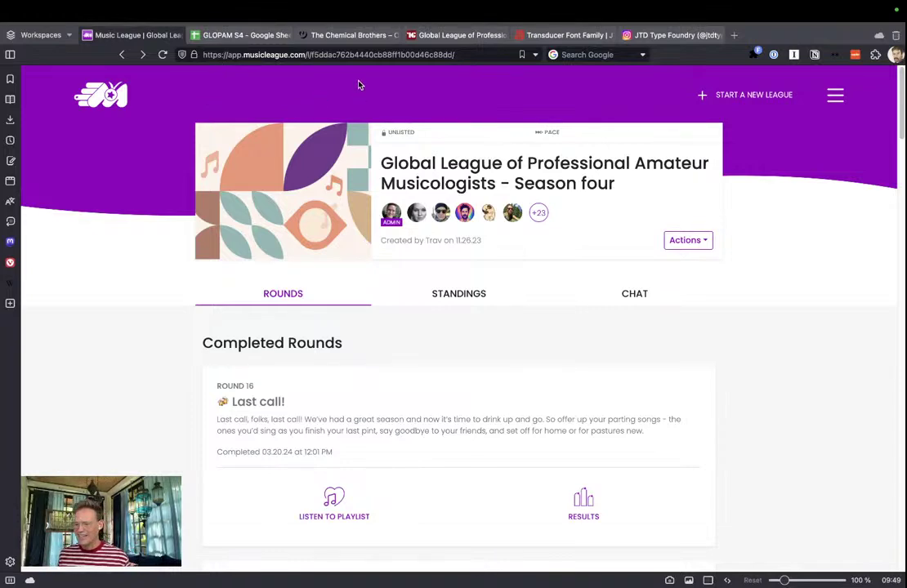
pyautogui.click(354, 35)
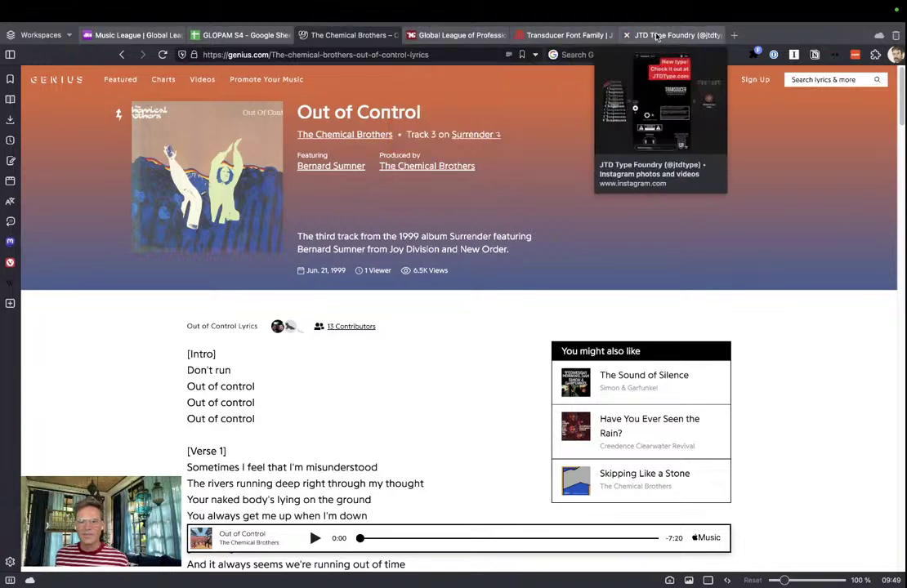
pyautogui.press('super+Tab')
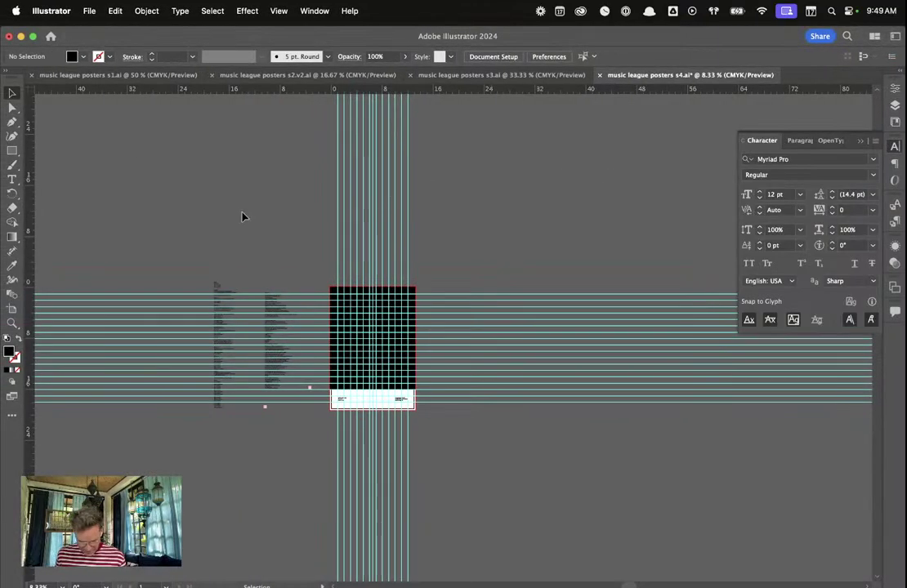
# Move the "Out of Control" lyrics box so its top lines up with the neighbouring lyrics column, with a clear gap between them
pyautogui.scroll(5, 148, 318)
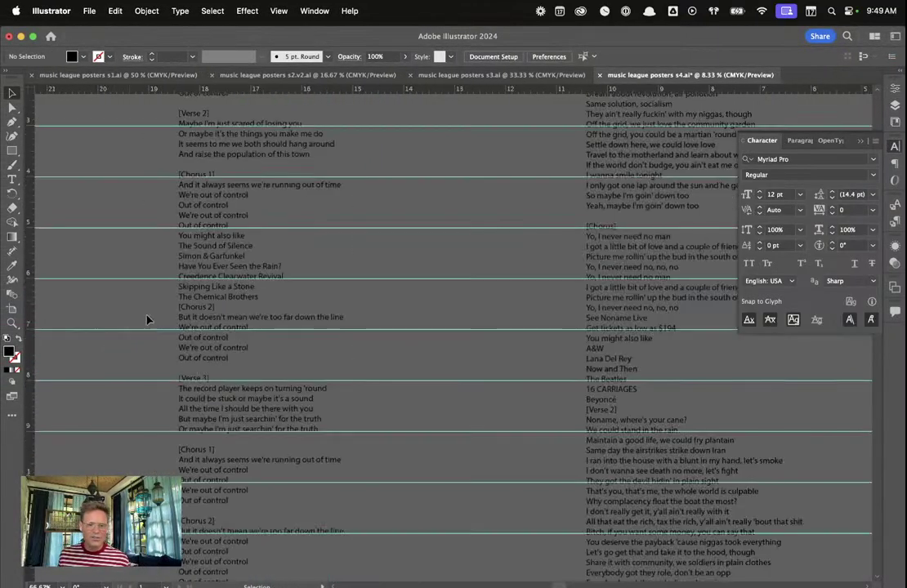
pyautogui.scroll(3, 188, 297)
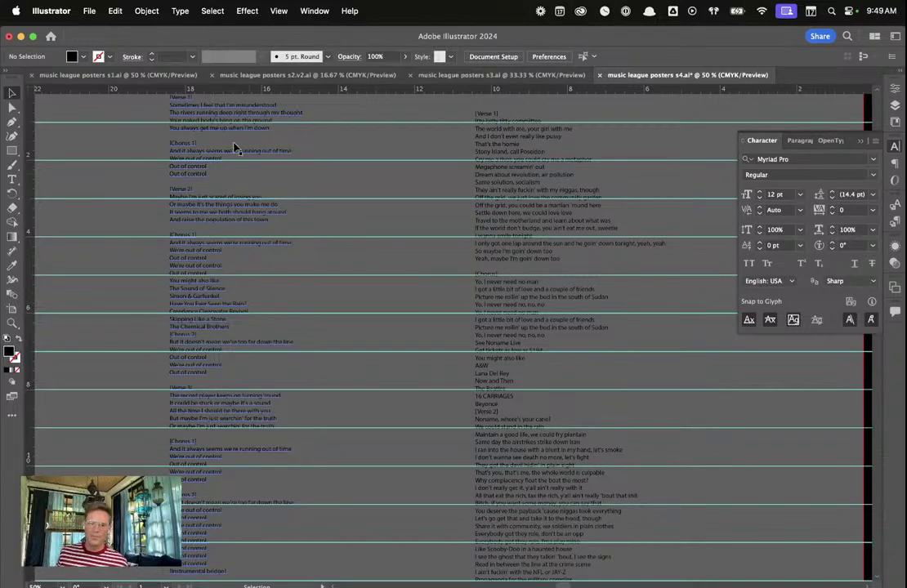
pyautogui.moveTo(232, 129); pyautogui.dragTo(245, 207)
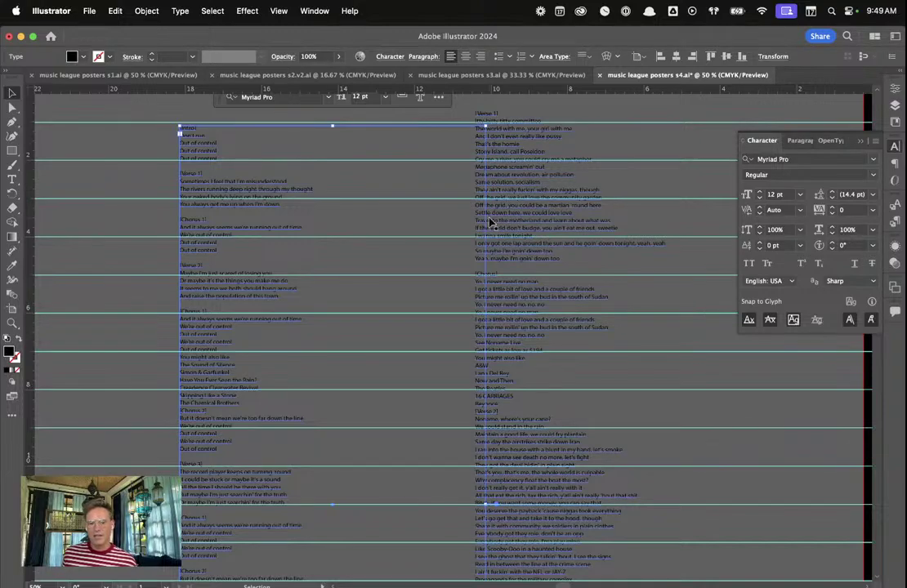
pyautogui.moveTo(414, 189); pyautogui.dragTo(415, 216)
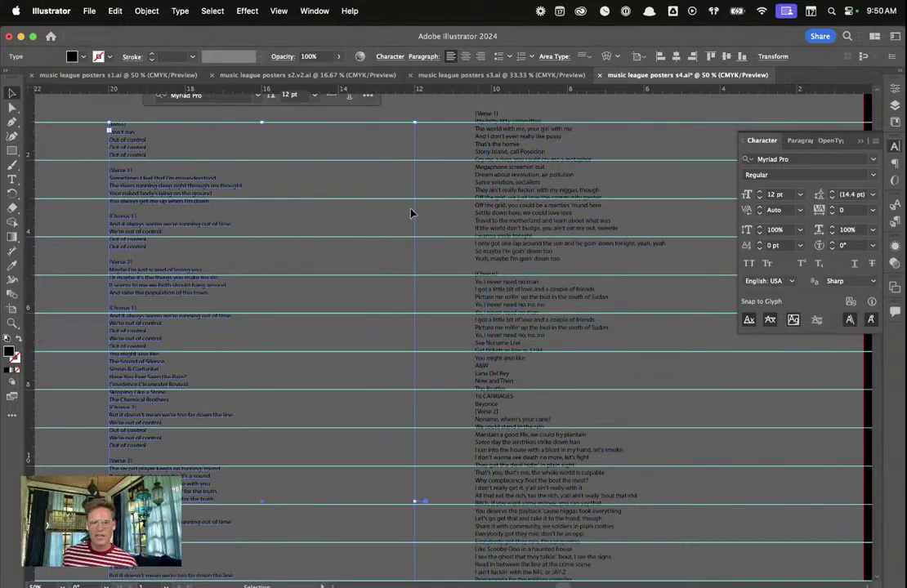
pyautogui.moveTo(191, 187); pyautogui.dragTo(189, 177)
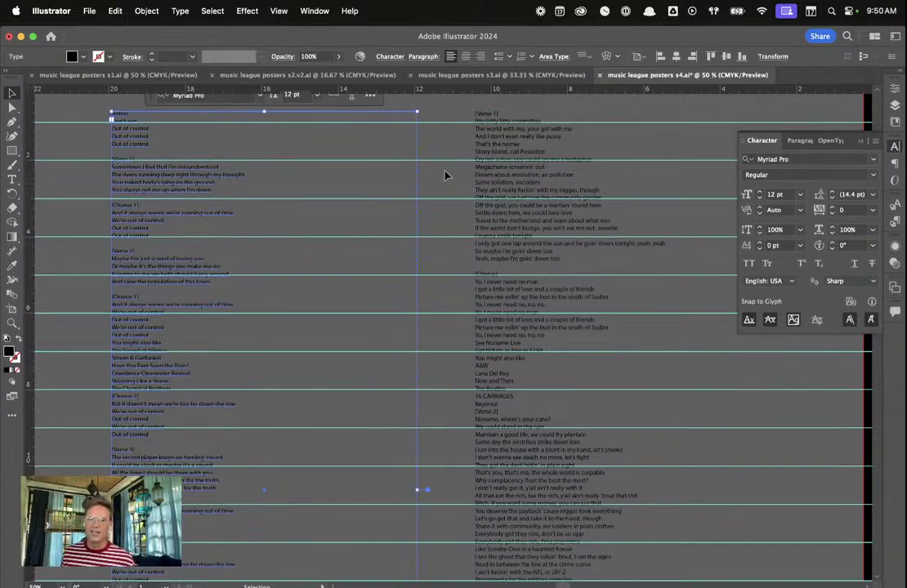
# Close the season one, two and three poster documents, leaving only "music league posters s4.ai" open
pyautogui.click(427, 76)
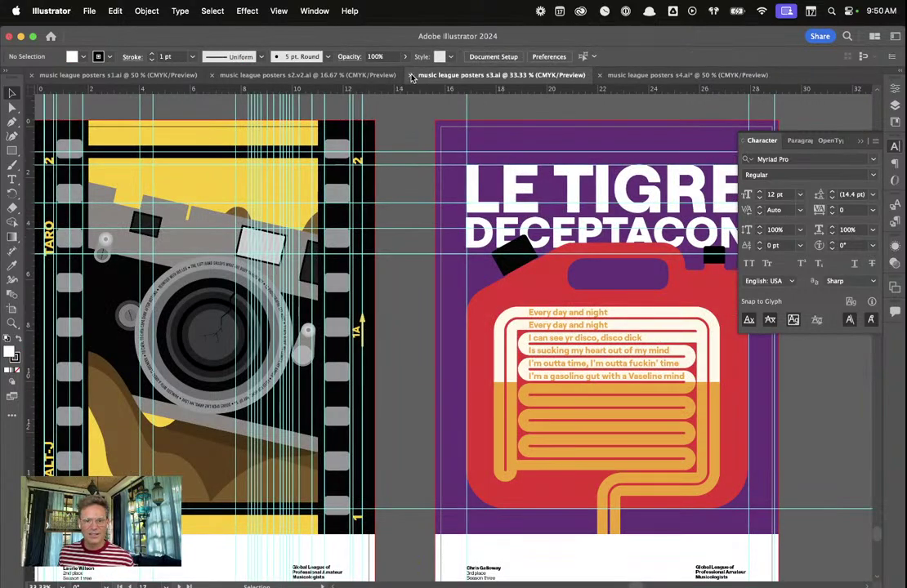
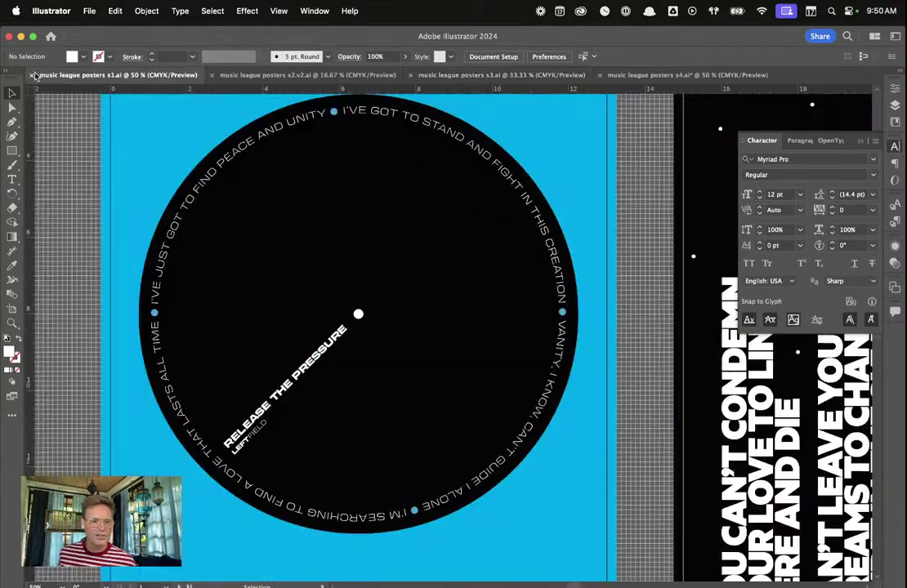
pyautogui.click(35, 77)
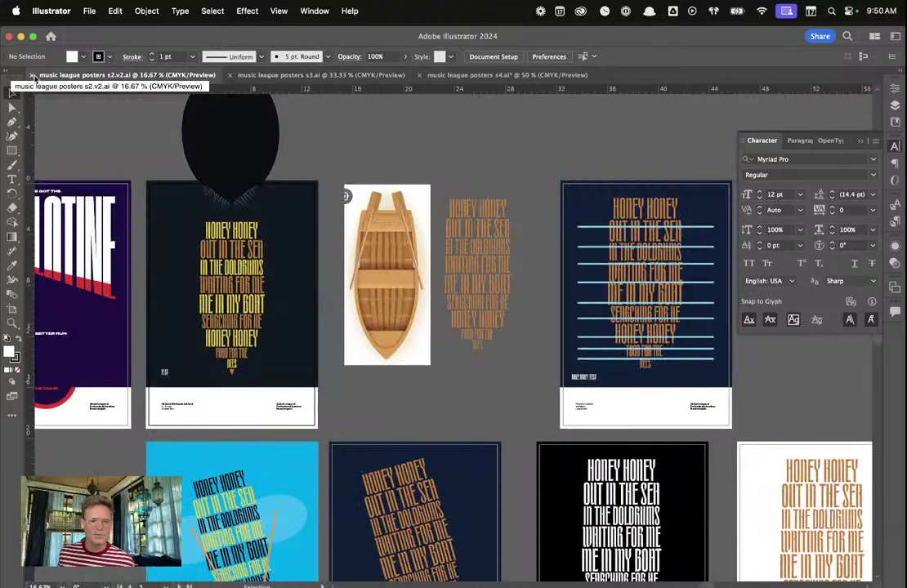
pyautogui.click(31, 75)
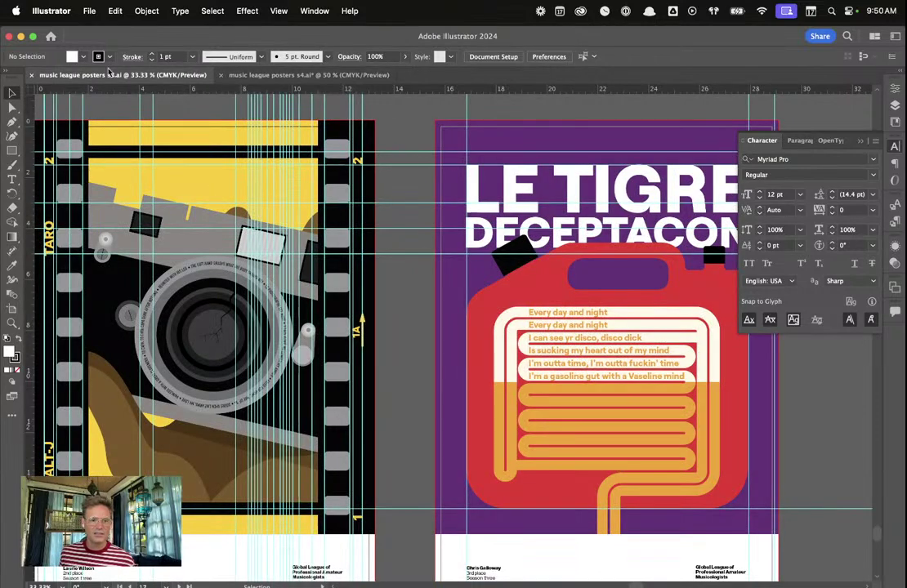
pyautogui.click(31, 75)
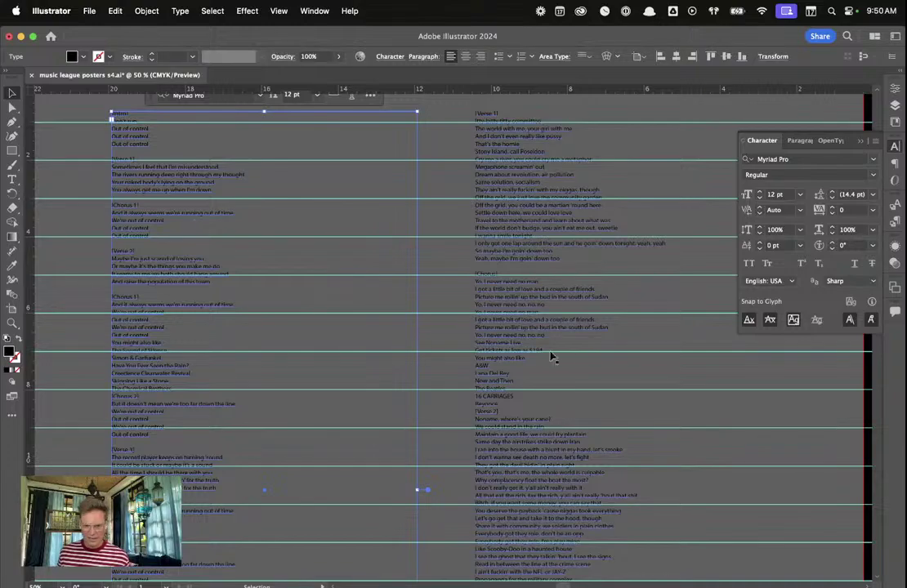
# Select both lyrics columns beside the artboard, set their text fill to white (FFFFFF), and deselect them
pyautogui.scroll(-4, 364, 342)
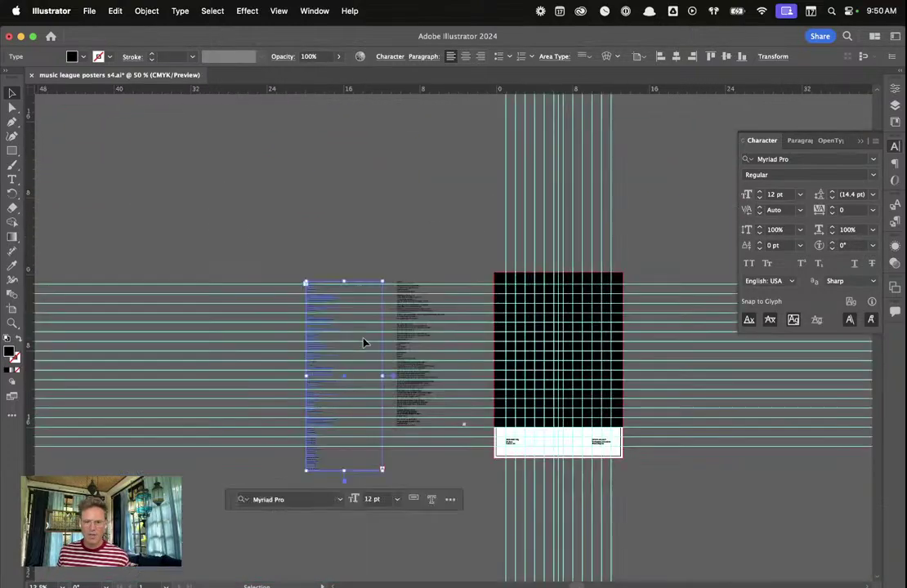
pyautogui.press('super+a')
pyautogui.press('super+equal')
pyautogui.click(170, 217)
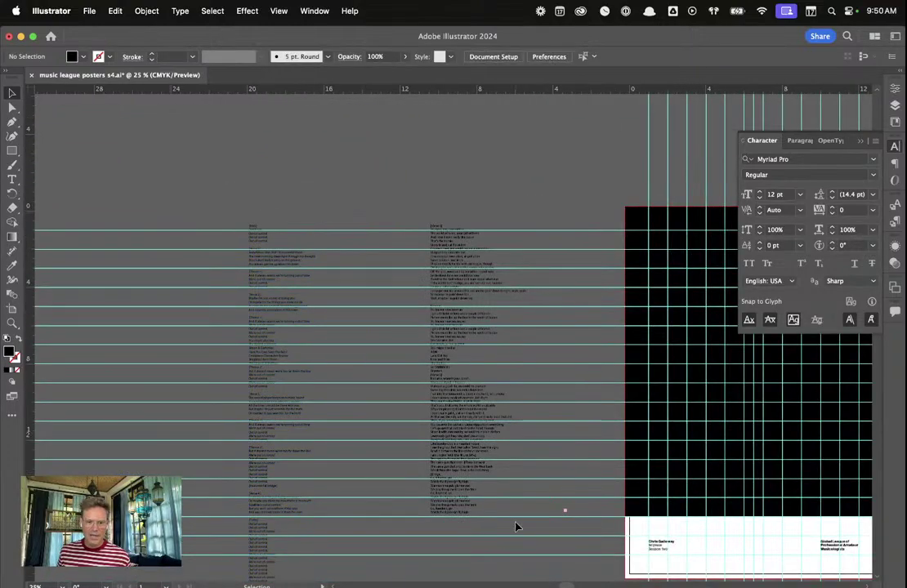
pyautogui.moveTo(516, 527); pyautogui.dragTo(382, 172)
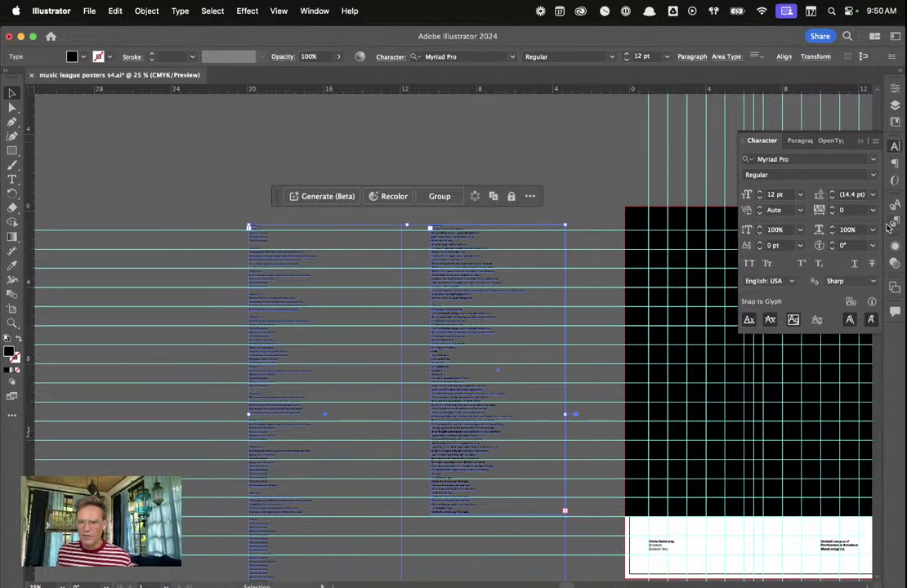
pyautogui.doubleClick(10, 353)
pyautogui.click(334, 289)
pyautogui.write('FFFFFF')
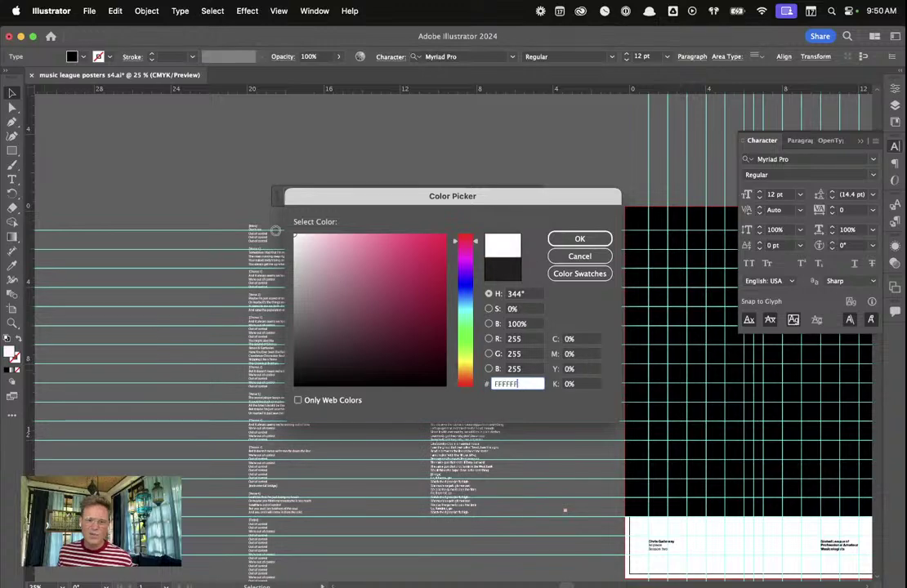
pyautogui.click(581, 239)
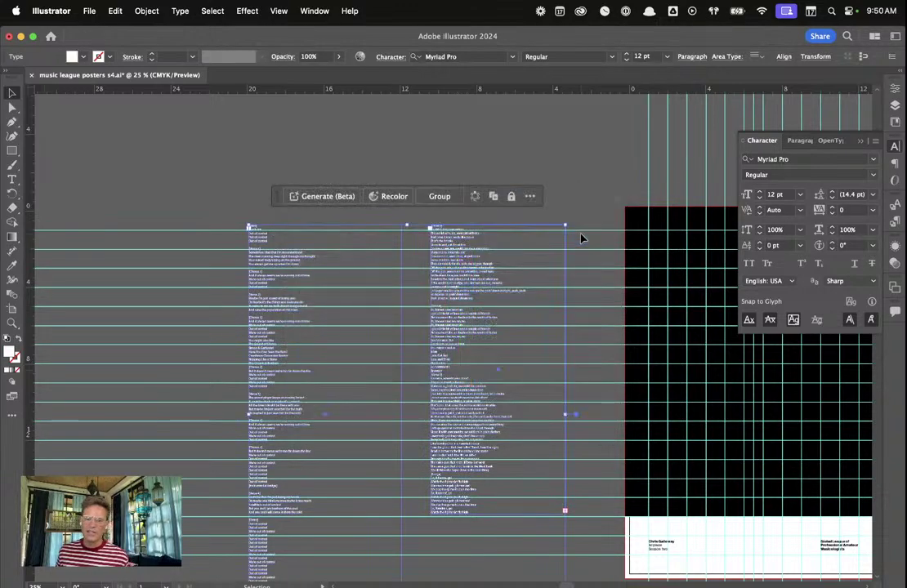
pyautogui.click(599, 189)
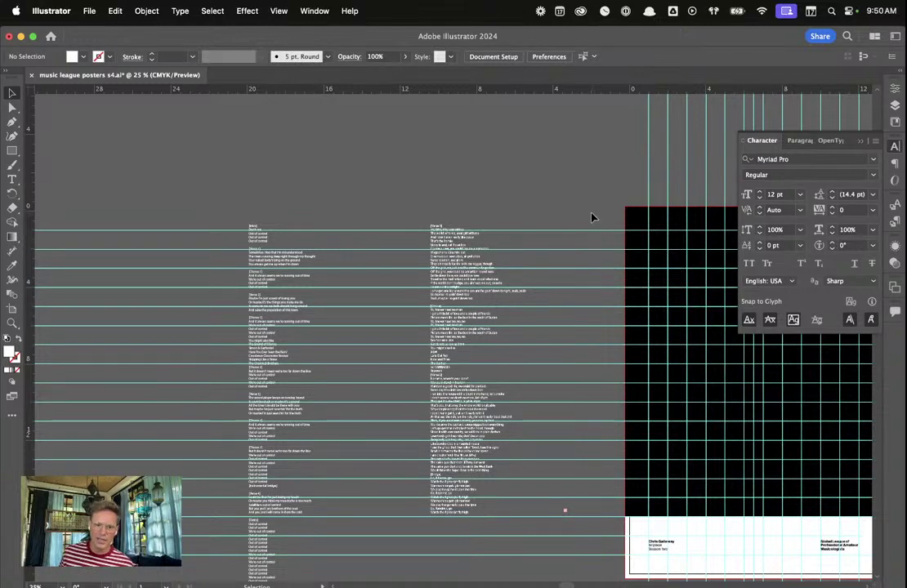
# Read through the verses and choruses of the "Out of Control" lyrics column for usable poster lines
pyautogui.scroll(3, 348, 318)
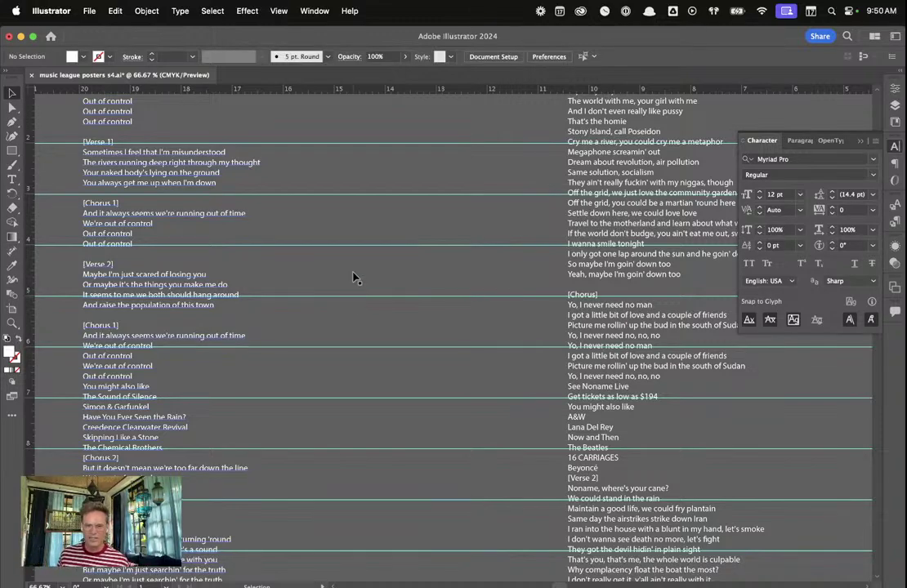
pyautogui.hscroll(1, 359, 236)
pyautogui.scroll(-4, 580, 275)
pyautogui.hscroll(-3, 572, 272)
pyautogui.hscroll(6, 547, 263)
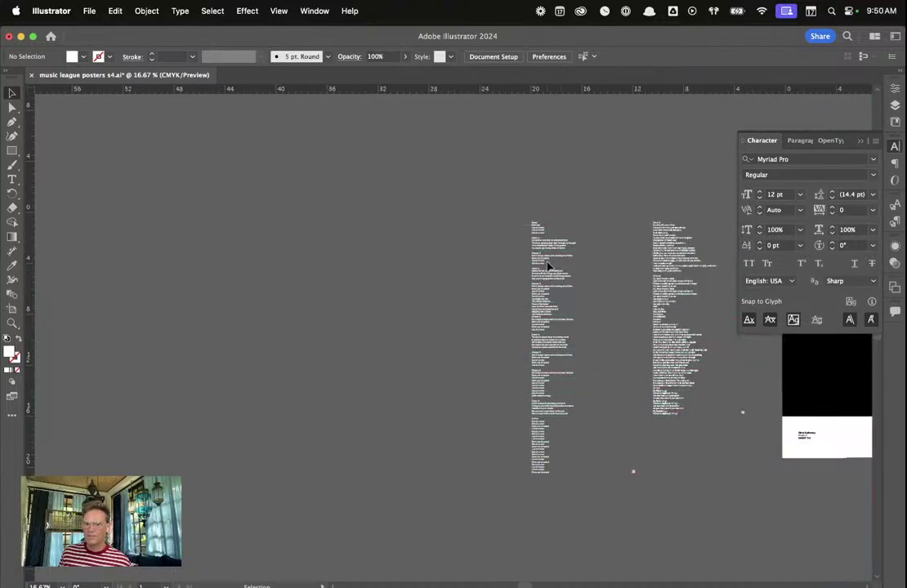
pyautogui.scroll(5, 339, 263)
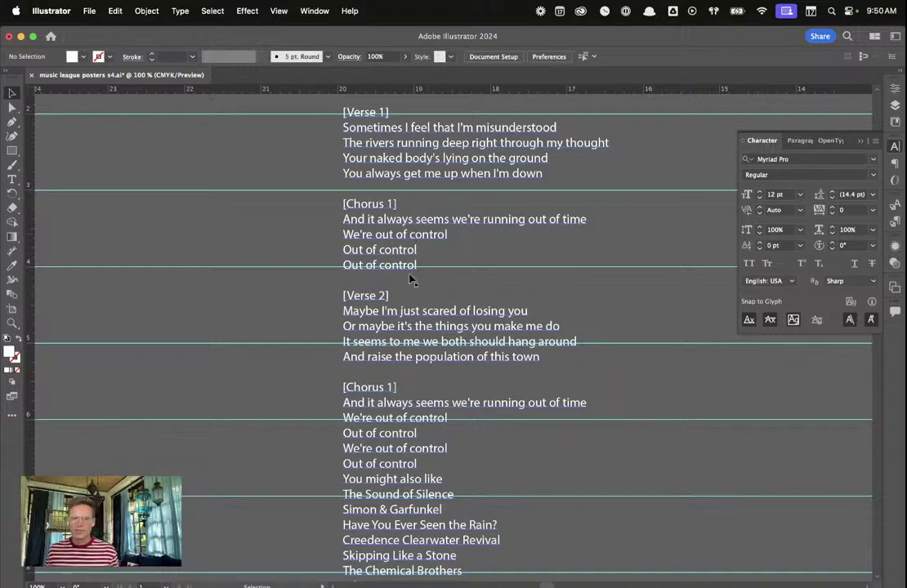
pyautogui.scroll(-2, 473, 333)
pyautogui.scroll(-6, 473, 333)
pyautogui.scroll(12, 471, 334)
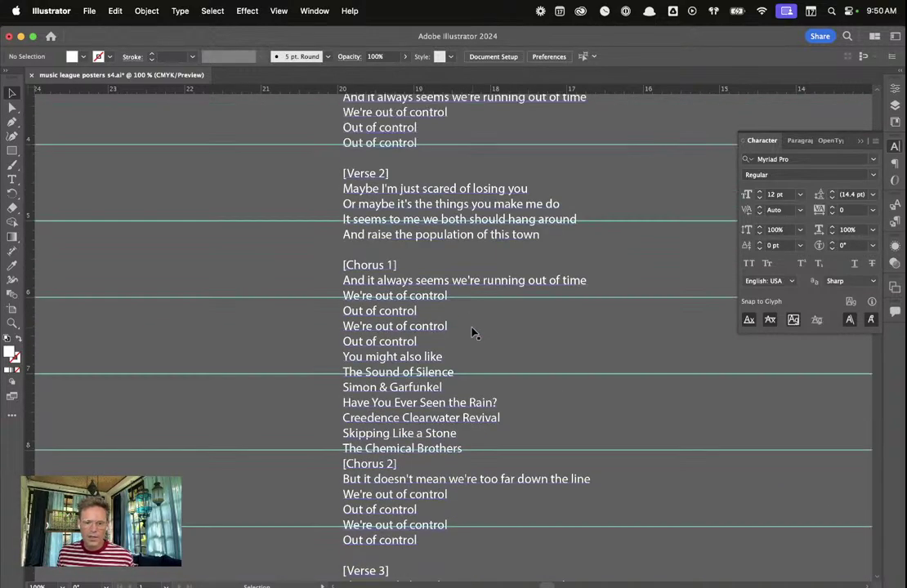
# Select the lyrics box nearest the artboard and read its lyrics from the first verse down through the second verse
pyautogui.hscroll(15, 471, 325)
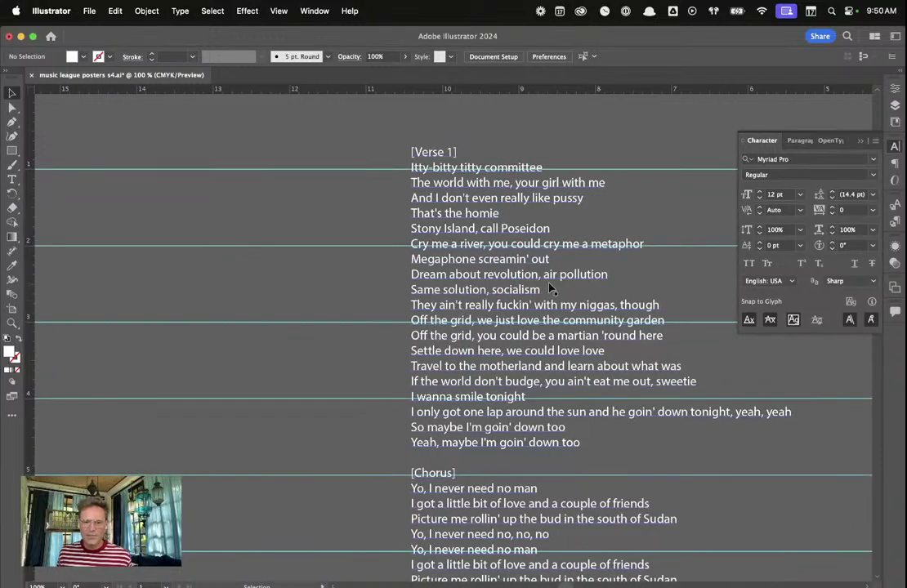
pyautogui.click(551, 289)
pyautogui.scroll(-5, 570, 353)
pyautogui.hscroll(15, 485, 294)
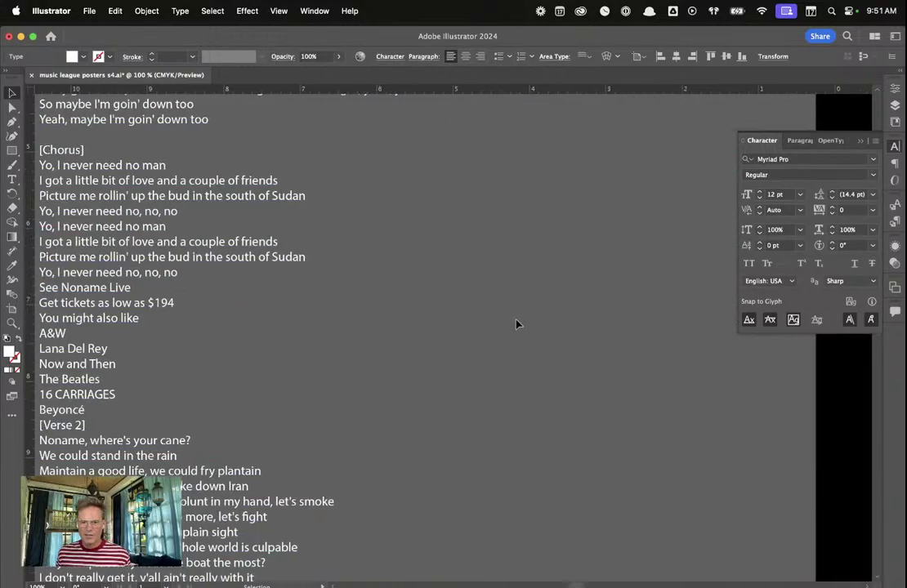
pyautogui.scroll(-3, 474, 334)
pyautogui.scroll(-2, 488, 318)
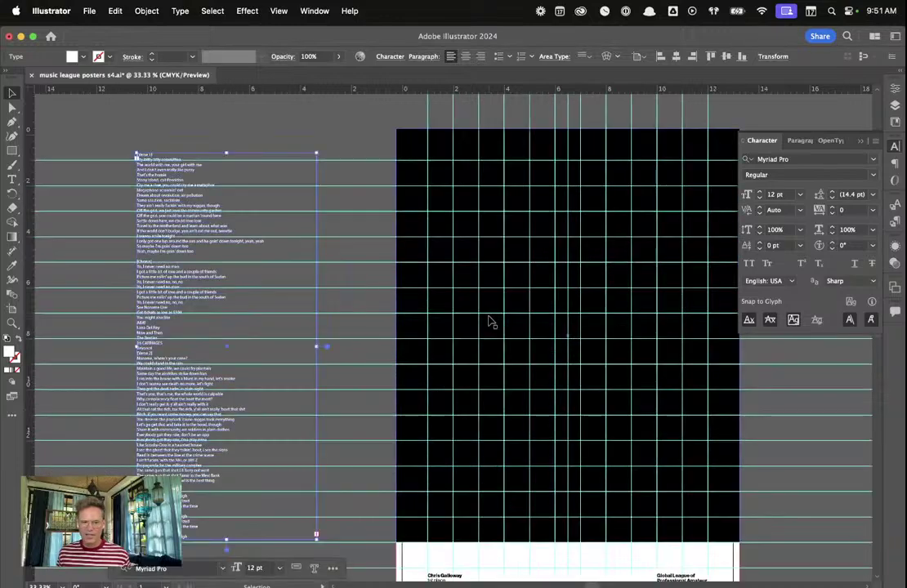
pyautogui.hscroll(-5, 105, 313)
pyautogui.scroll(8, 250, 435)
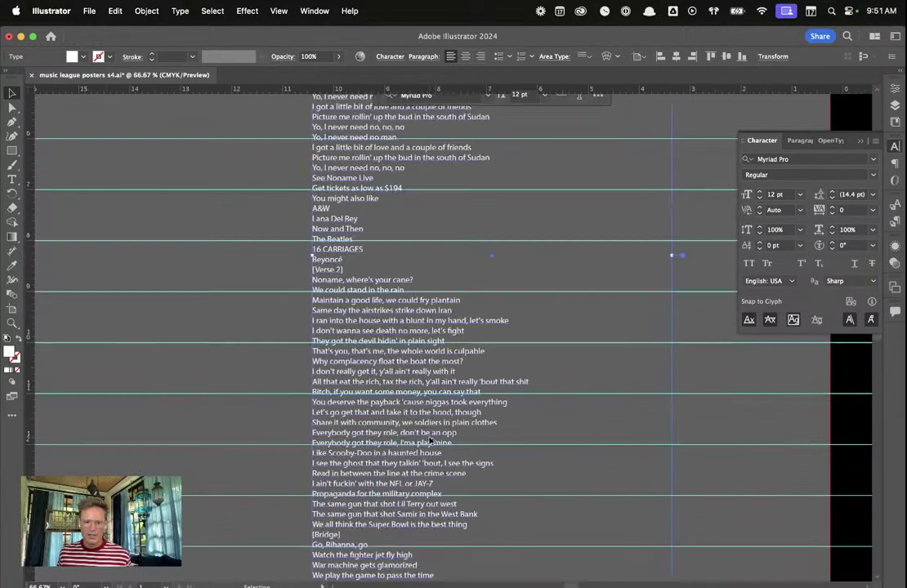
pyautogui.scroll(-3, 425, 433)
pyautogui.scroll(-1, 425, 433)
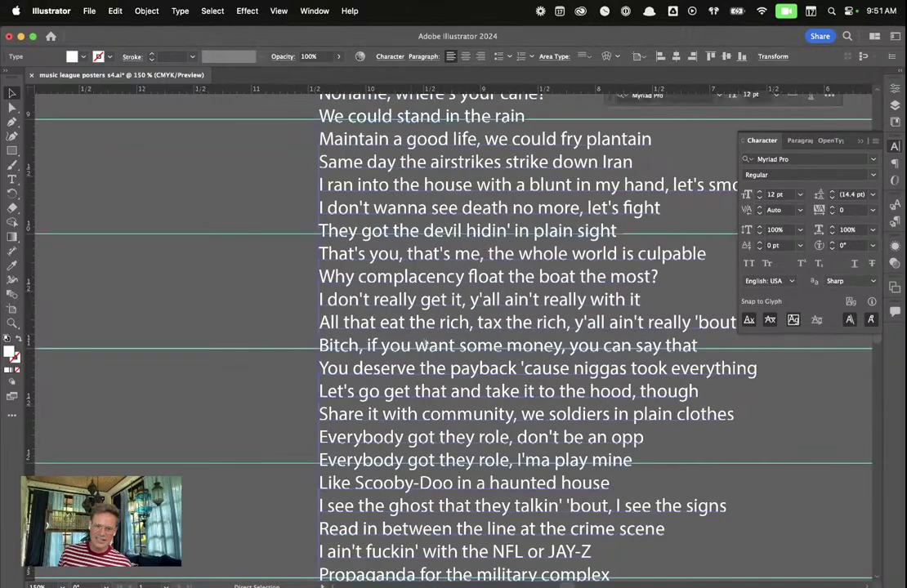
# Compare the two lyrics columns with the poster artboard, and reread the second verse of the column nearest the artboard
pyautogui.press('super+minus')
pyautogui.press('super+minus')
pyautogui.press('super+minus')
pyautogui.hscroll(10, 495, 344)
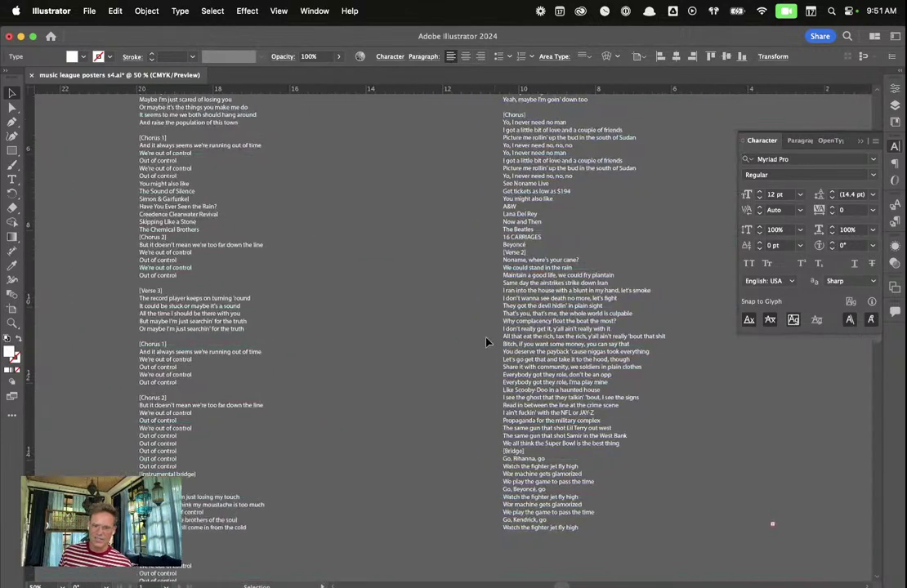
pyautogui.hscroll(-5, 62, 307)
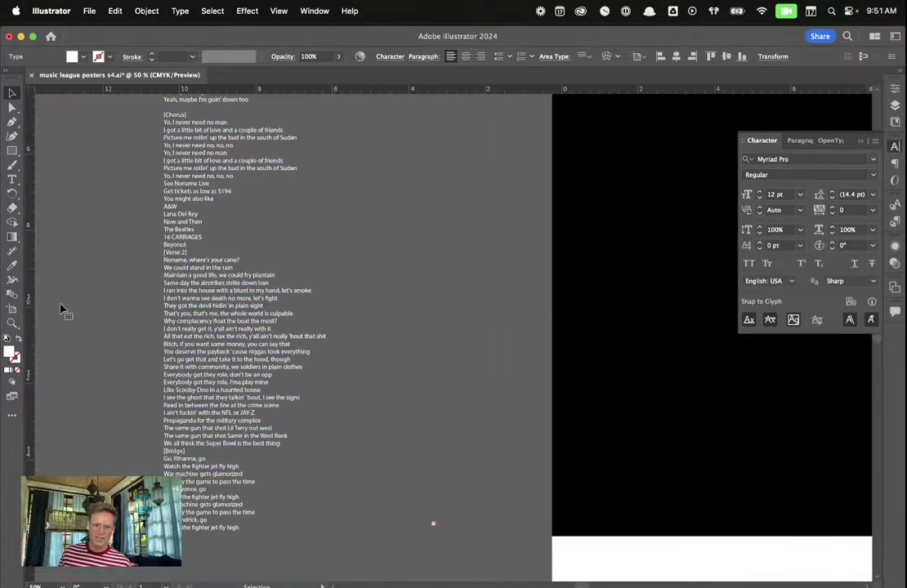
pyautogui.press('super+equal')
pyautogui.press('super+equal')
pyautogui.press('super+equal')
pyautogui.scroll(-2, 227, 327)
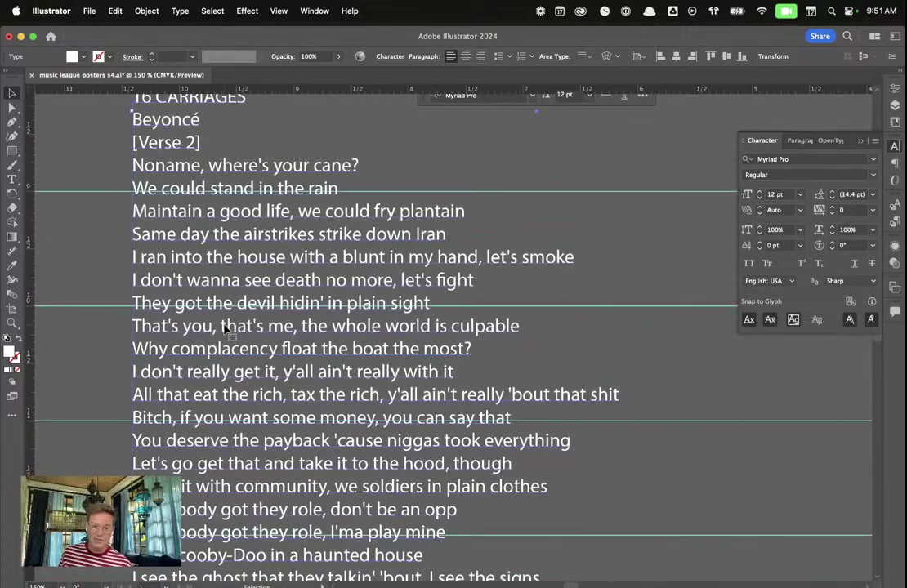
pyautogui.scroll(1, 115, 239)
pyautogui.scroll(-10, 115, 239)
pyautogui.scroll(1, 115, 239)
pyautogui.scroll(10, 115, 239)
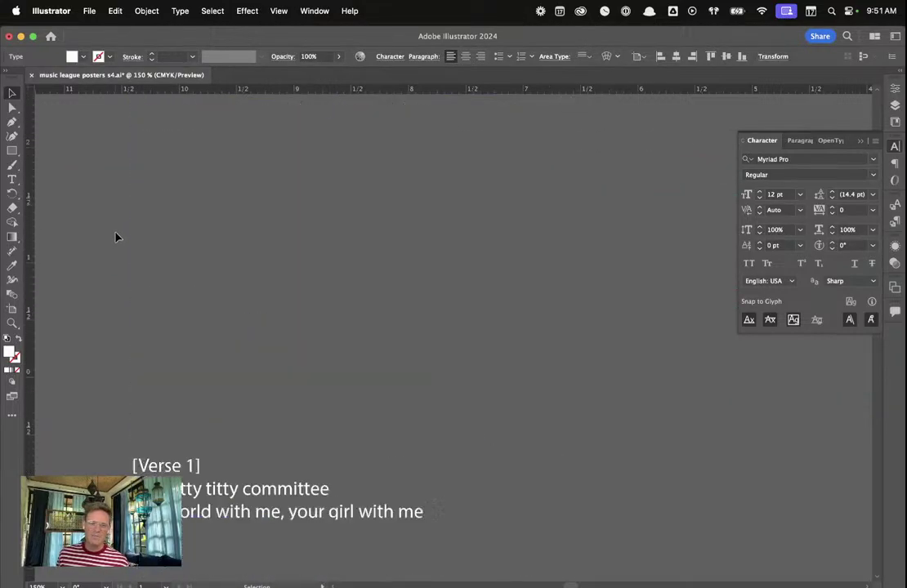
# Reread the first verse and chorus of the lyrics column nearest the artboard for lines to feature
pyautogui.scroll(-4, 115, 239)
pyautogui.scroll(-1, 115, 236)
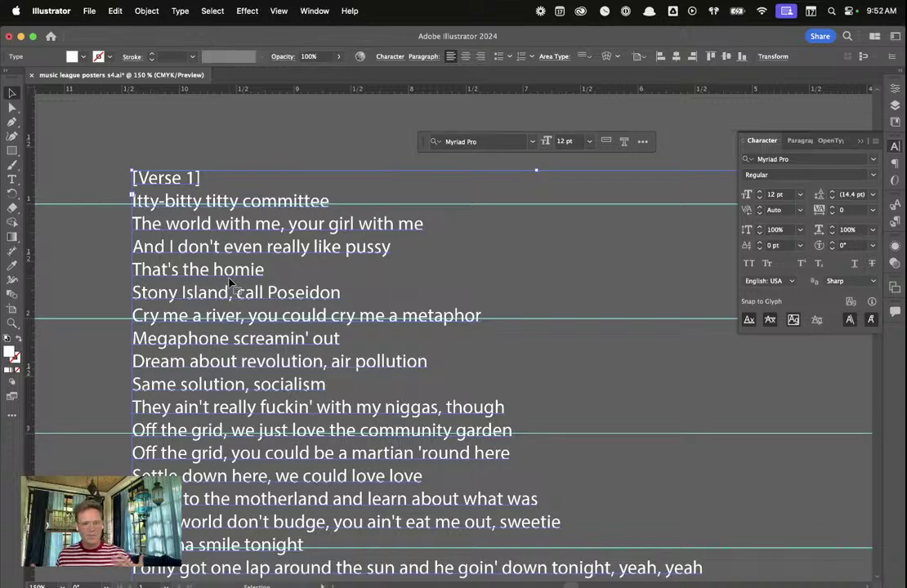
pyautogui.scroll(-10, 229, 283)
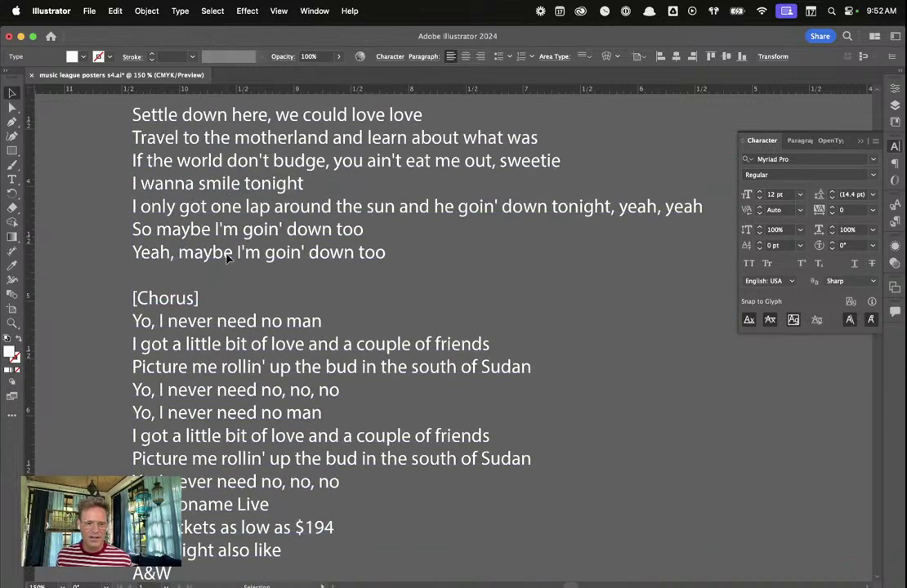
pyautogui.scroll(8, 230, 251)
pyautogui.scroll(-7, 226, 241)
pyautogui.scroll(-10, 226, 241)
pyautogui.scroll(3, 227, 237)
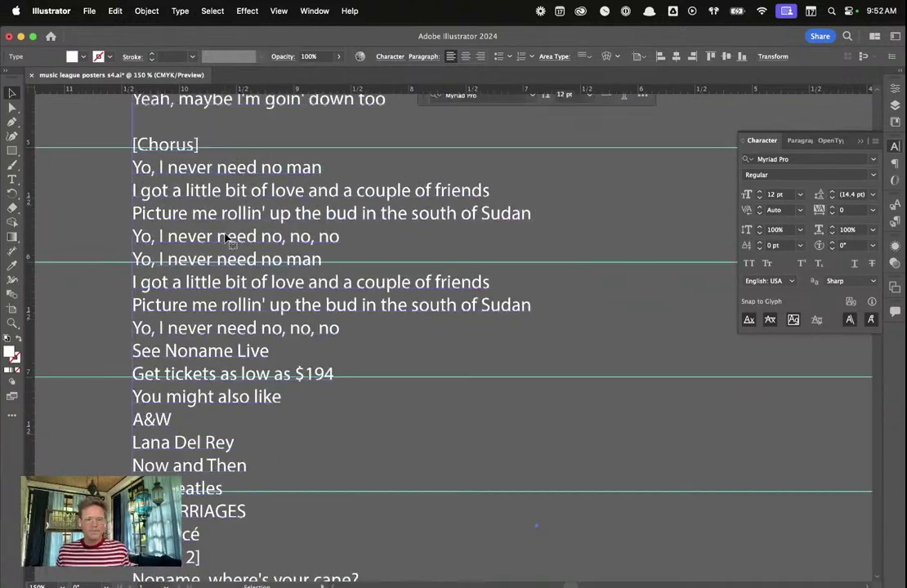
# Read from the chorus down through the second verse of the lyrics column for lines to feature
pyautogui.scroll(-1, 228, 230)
pyautogui.scroll(-1, 228, 229)
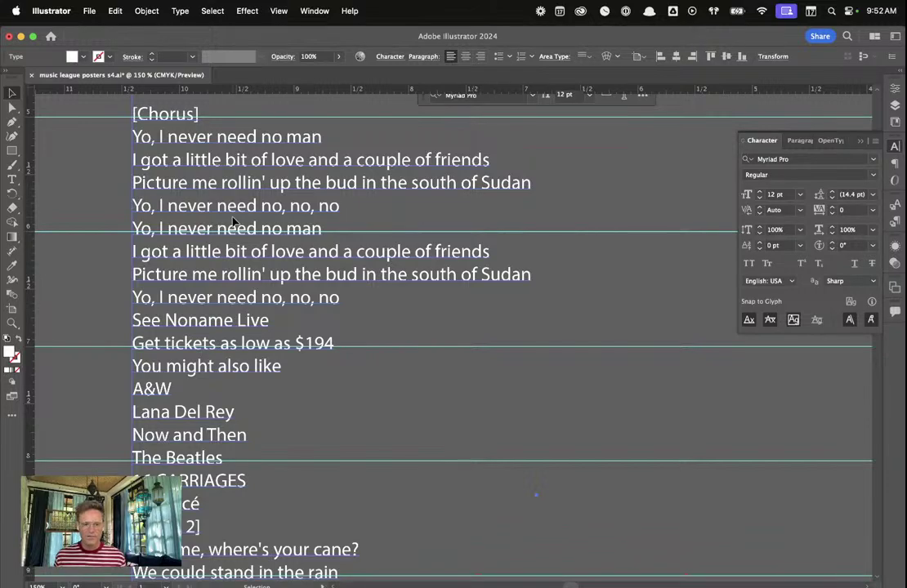
pyautogui.scroll(-1, 216, 283)
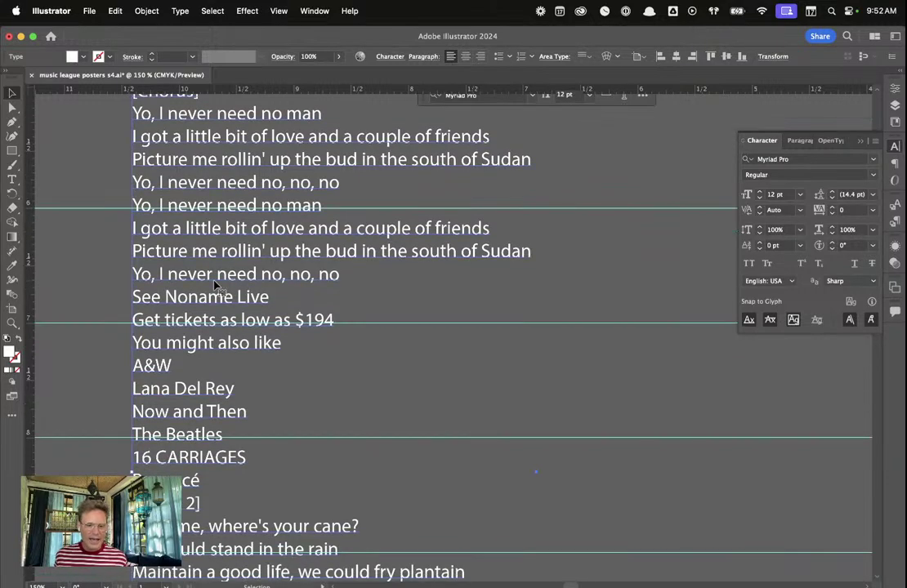
pyautogui.scroll(-10, 214, 283)
pyautogui.scroll(-7, 214, 278)
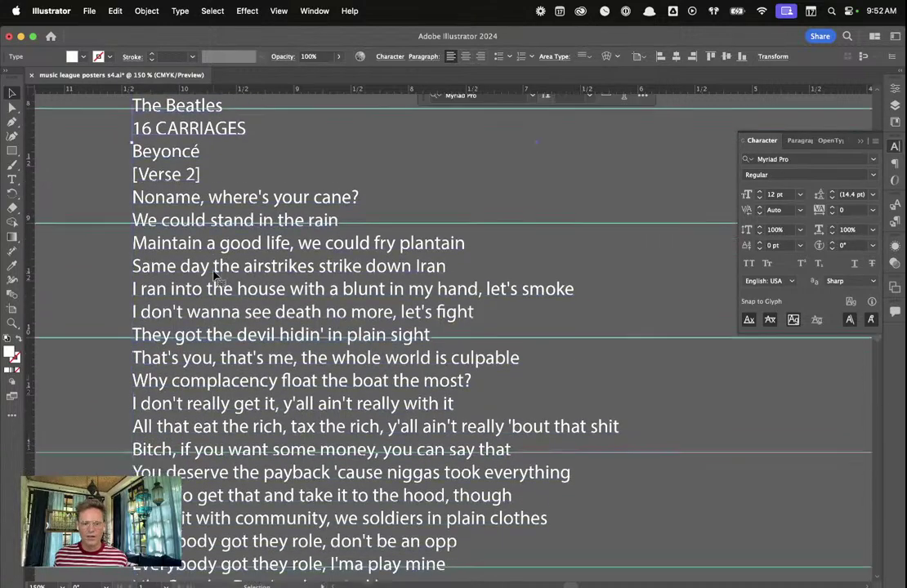
pyautogui.scroll(-1, 214, 276)
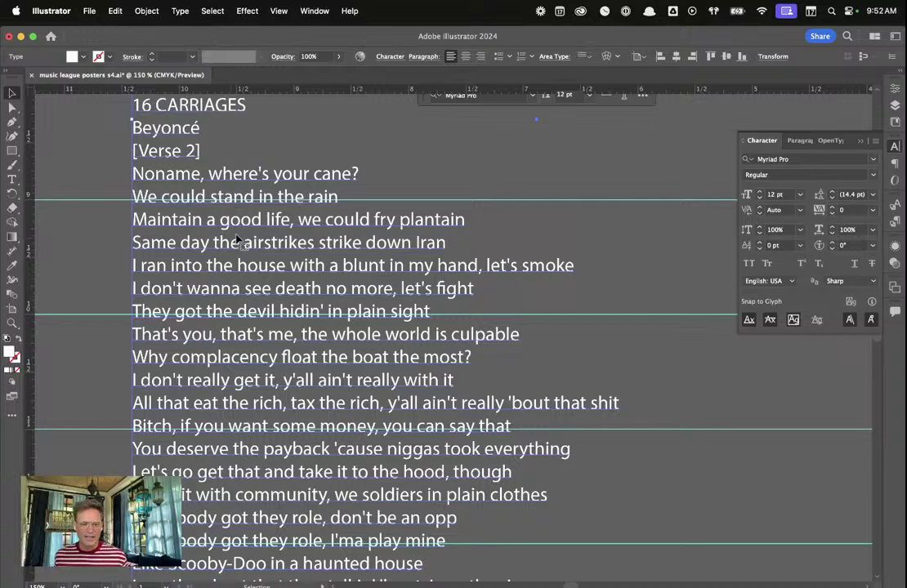
pyautogui.scroll(-2, 241, 239)
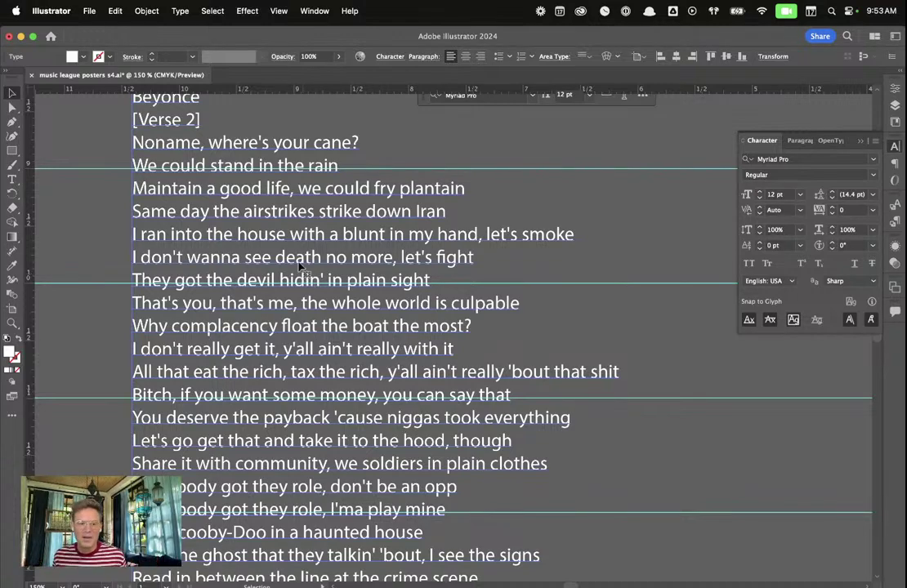
pyautogui.scroll(-1, 219, 256)
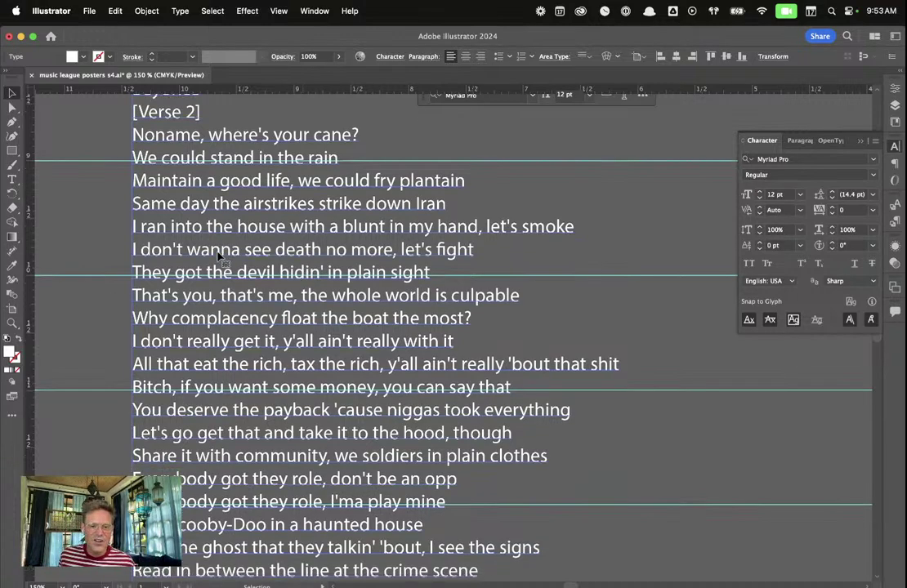
pyautogui.scroll(-2, 205, 237)
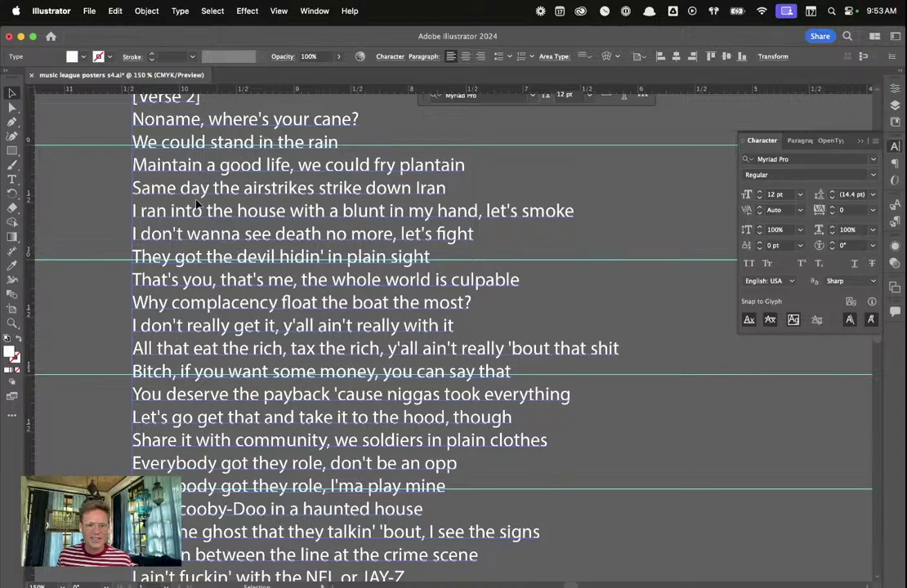
pyautogui.scroll(-4, 196, 204)
pyautogui.scroll(3, 168, 167)
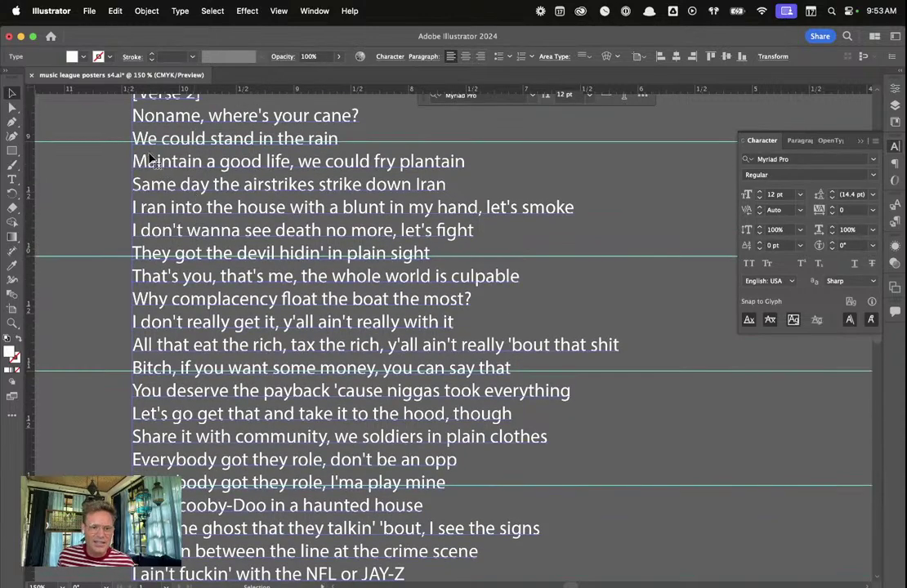
# Highlight the four second-verse lines from "Same day the airstrikes strike down Iran" through "They got the devil hidin' in plain sight"
pyautogui.press('super+shift+a')
pyautogui.scroll(-3, 182, 178)
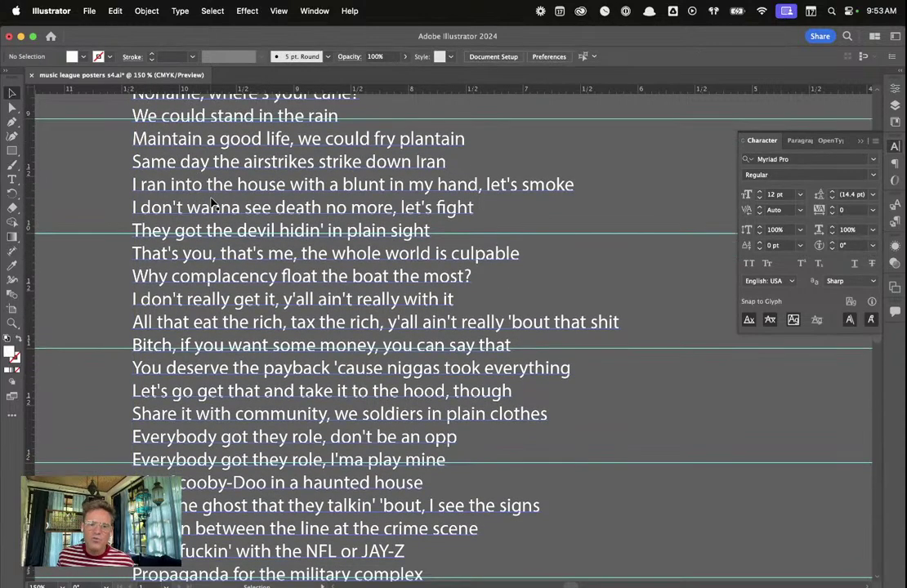
pyautogui.scroll(-1, 188, 181)
pyautogui.click(167, 164)
pyautogui.doubleClick(135, 153)
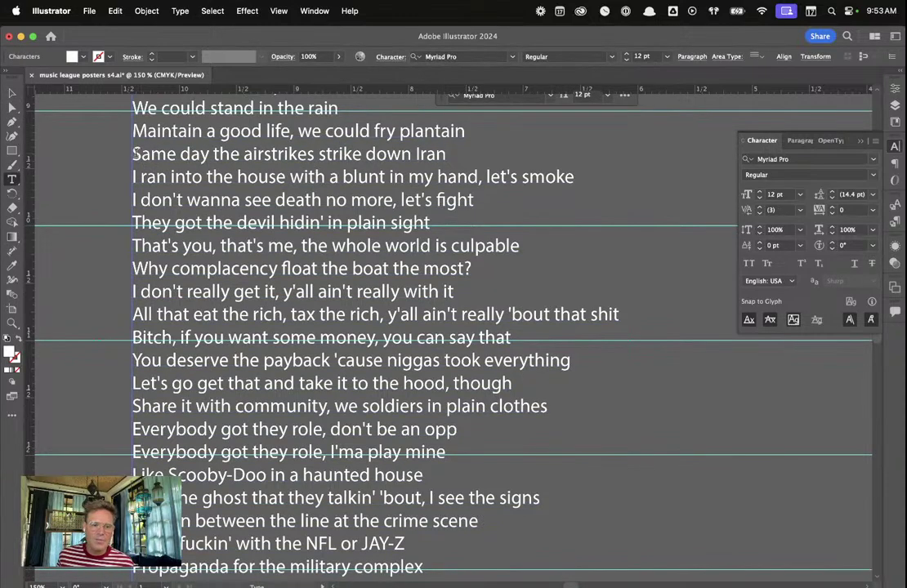
pyautogui.moveTo(135, 154); pyautogui.dragTo(488, 213)
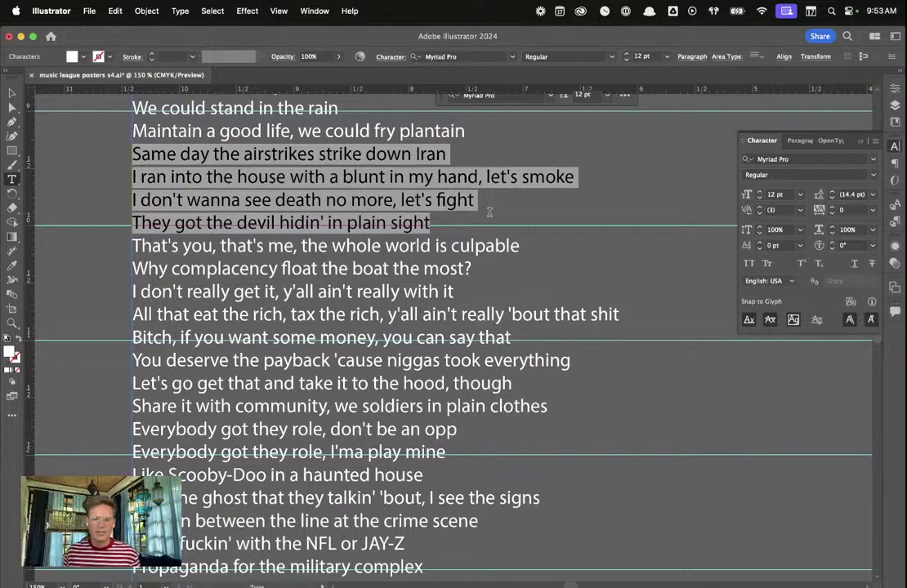
# Highlight the opening of the second verse from "Noname, where's your cane?" through "They got the devil hidin' in plain sight"
pyautogui.scroll(-1, 489, 213)
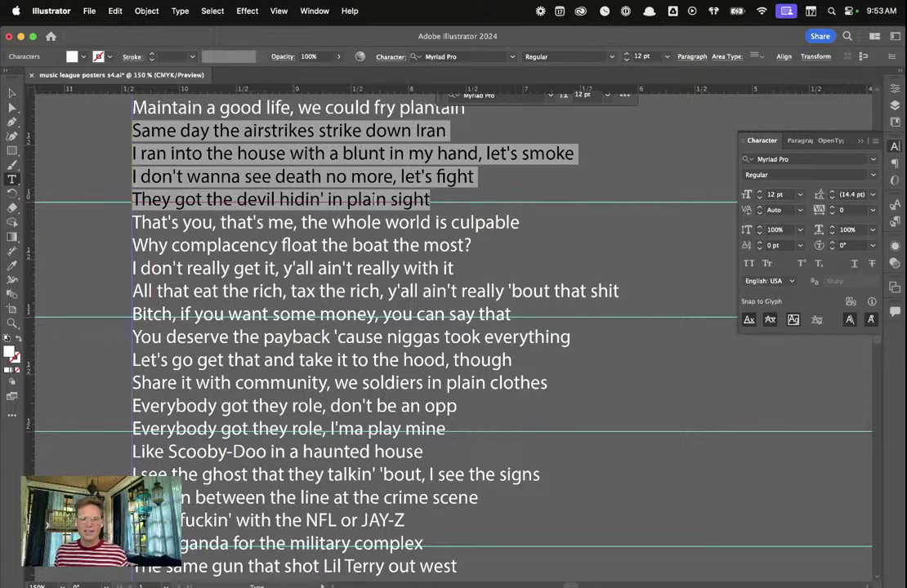
pyautogui.scroll(2, 447, 209)
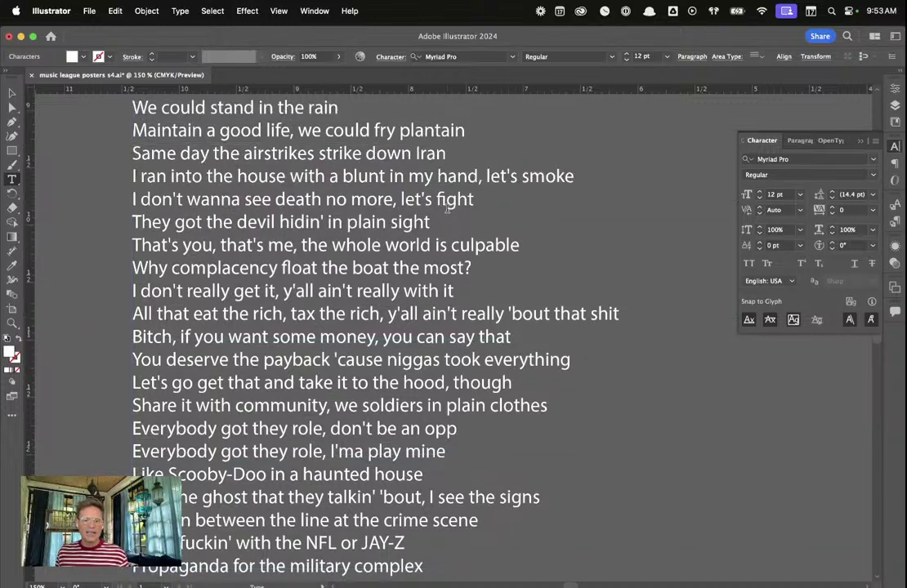
pyautogui.scroll(1, 447, 209)
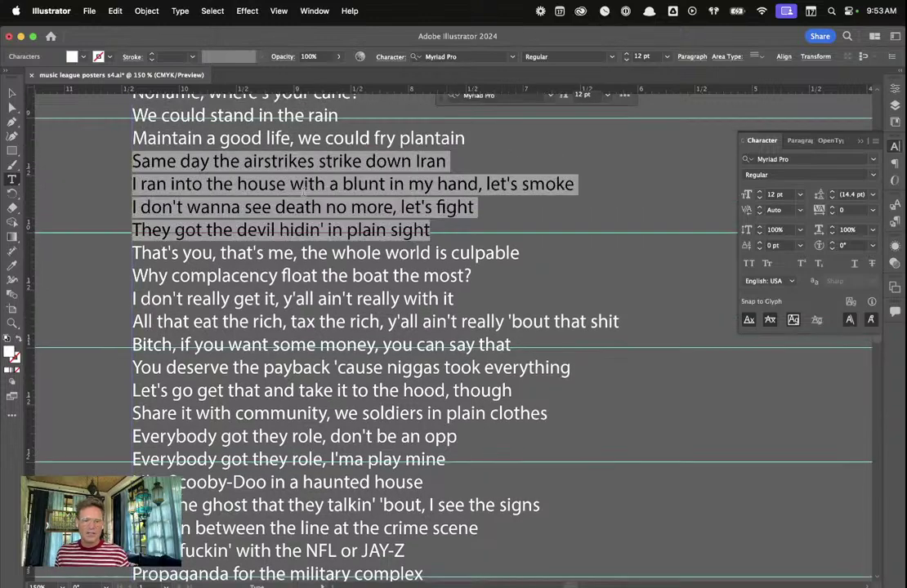
pyautogui.scroll(-1, 266, 191)
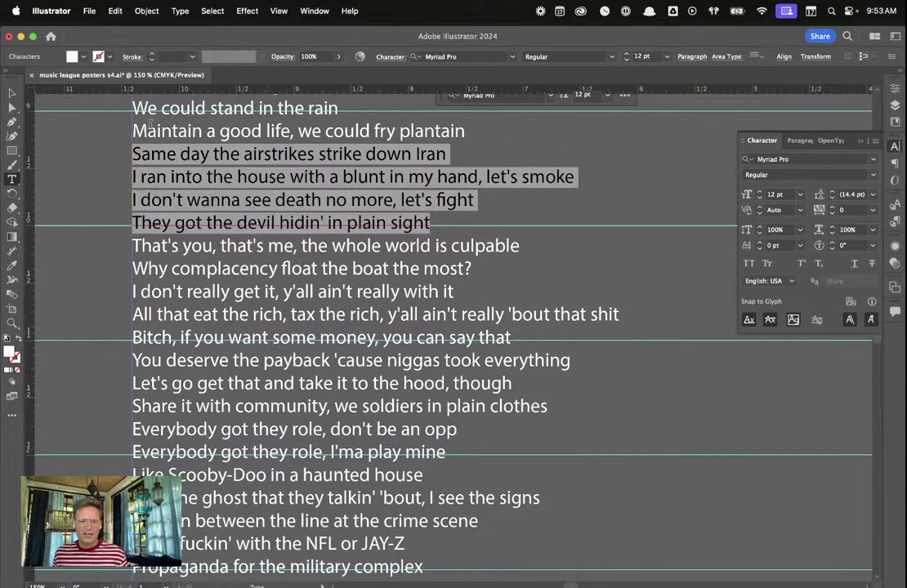
pyautogui.scroll(1, 121, 115)
pyautogui.scroll(3, 121, 115)
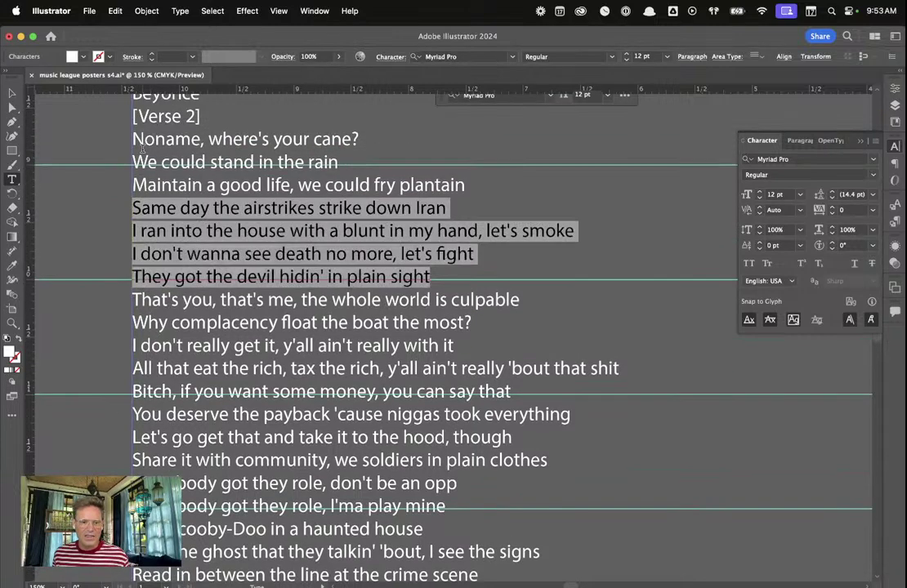
pyautogui.moveTo(133, 139); pyautogui.dragTo(483, 282)
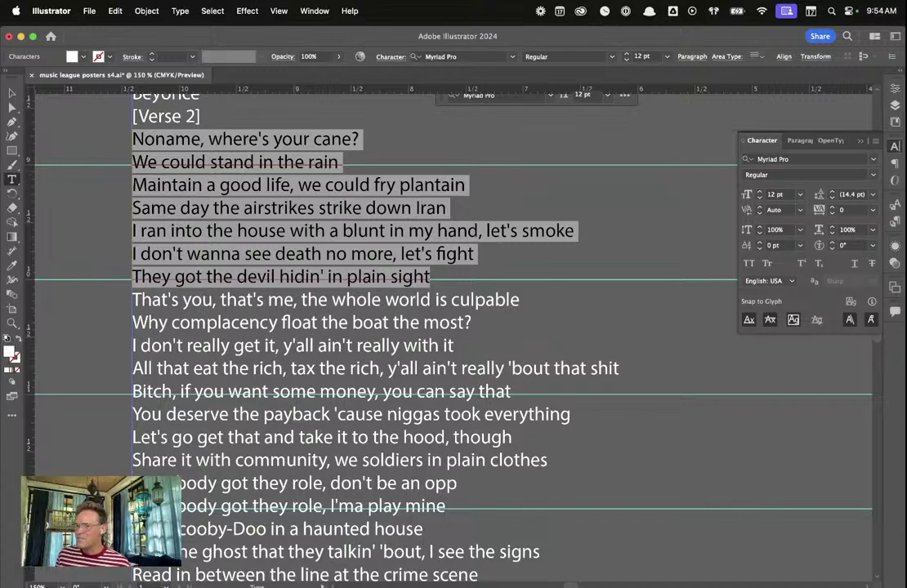
pyautogui.press('super+t')
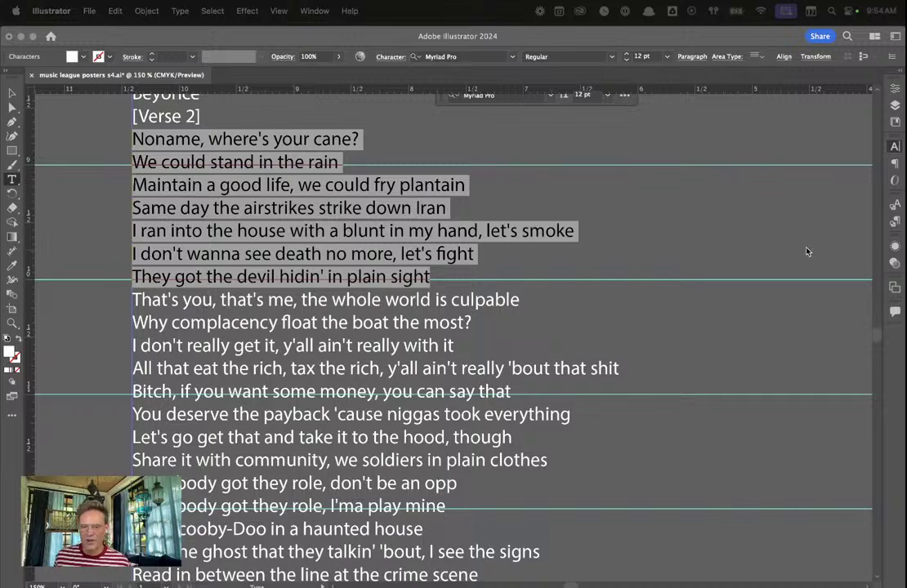
pyautogui.click(349, 322)
pyautogui.scroll(-1, 348, 322)
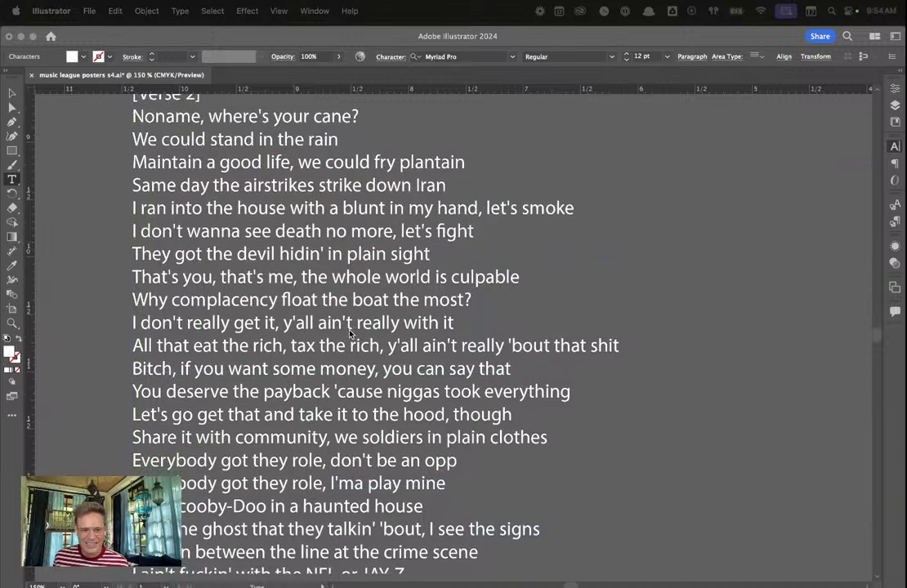
pyautogui.keyDown('shift'); pyautogui.click(133, 122); pyautogui.keyUp('shift')
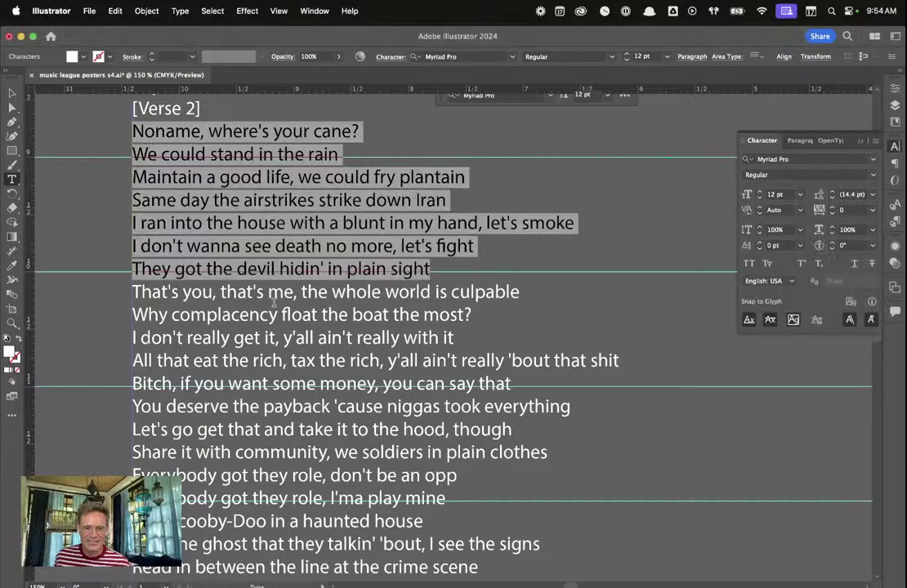
pyautogui.scroll(-1, 274, 302)
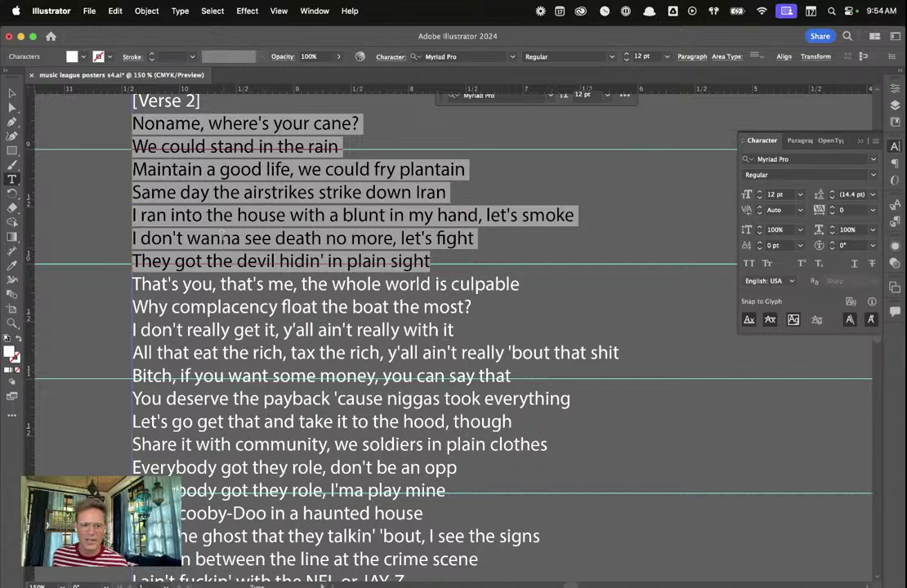
# Clear the text highlight and reread the second verse from "Noname, where's your cane?" down to the "eat the rich" line
pyautogui.click(191, 211)
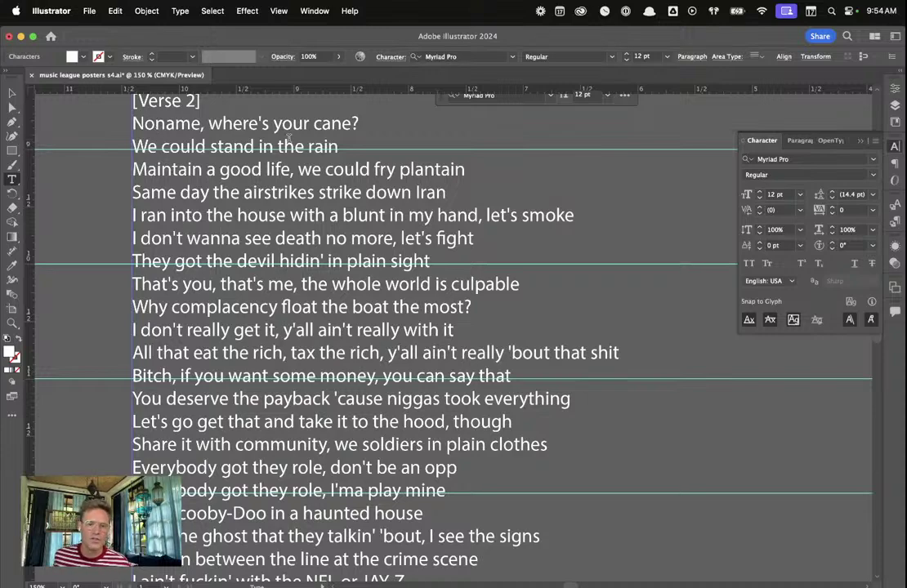
pyautogui.scroll(-1, 205, 171)
pyautogui.click(205, 170)
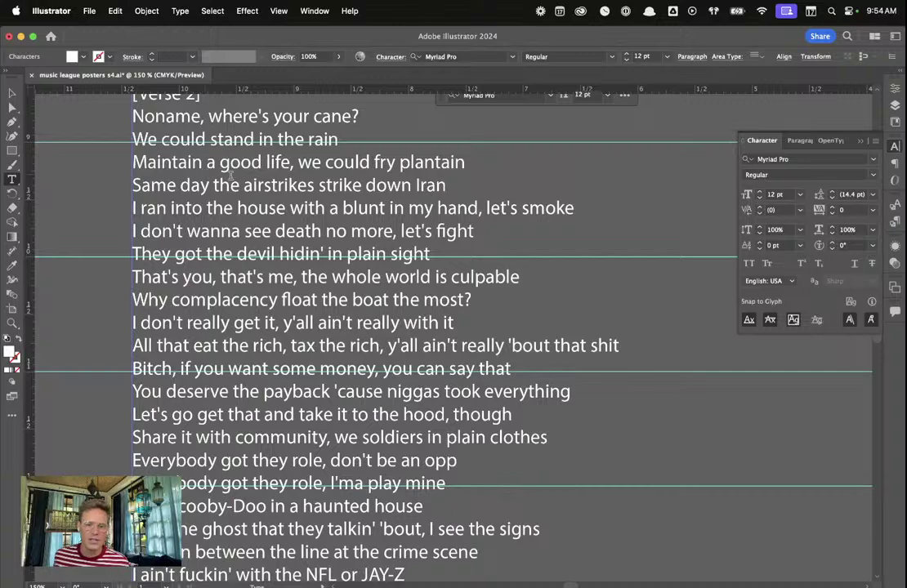
pyautogui.scroll(-1, 282, 177)
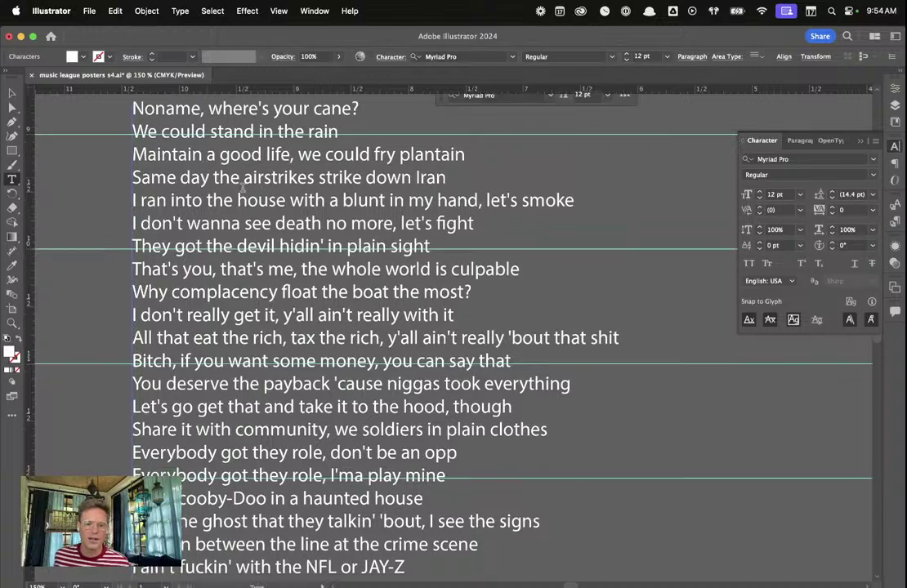
pyautogui.scroll(-1, 210, 166)
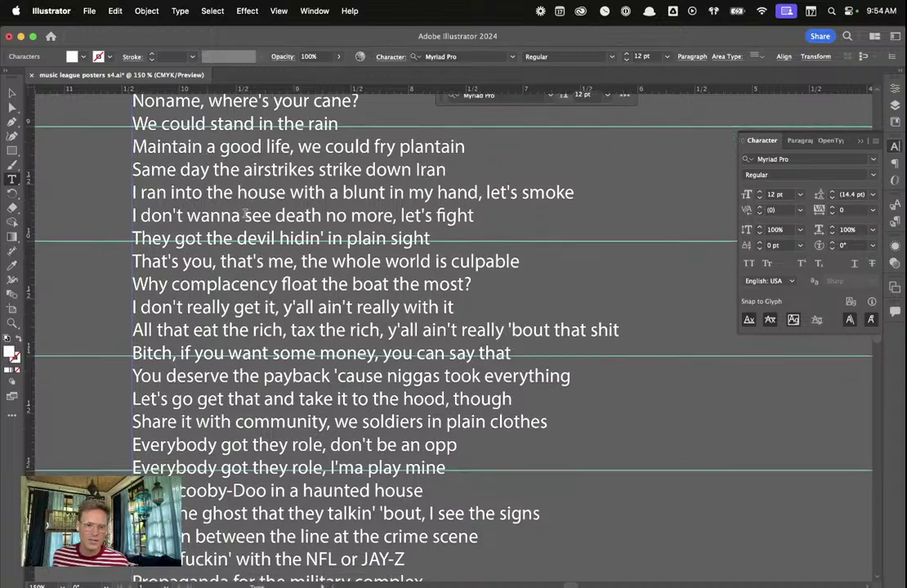
pyautogui.scroll(-1, 243, 213)
pyautogui.scroll(-1, 194, 214)
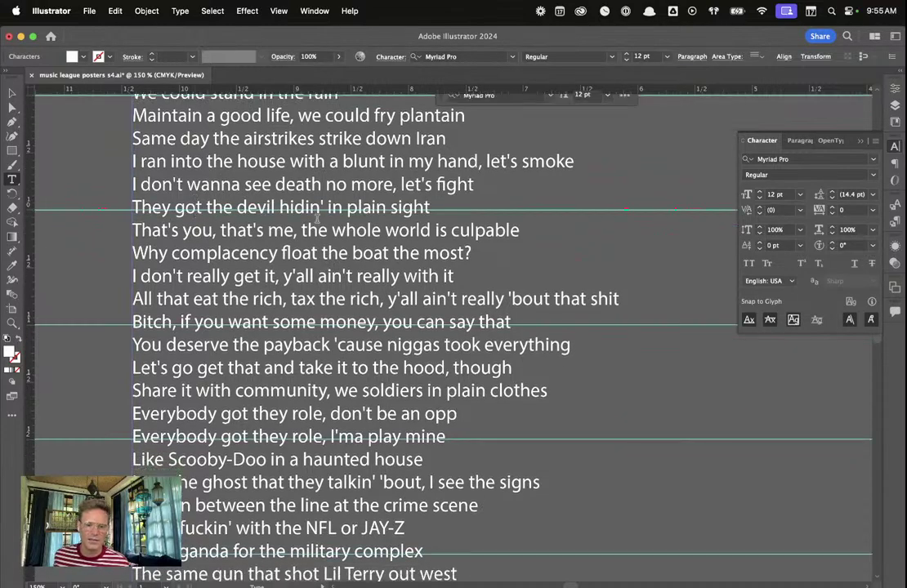
pyautogui.scroll(-1, 317, 219)
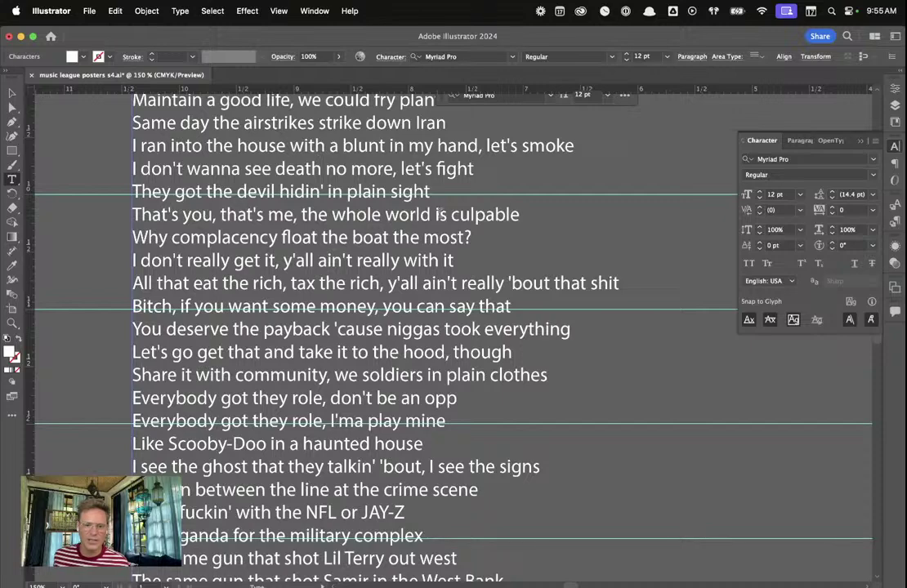
pyautogui.scroll(-1, 367, 211)
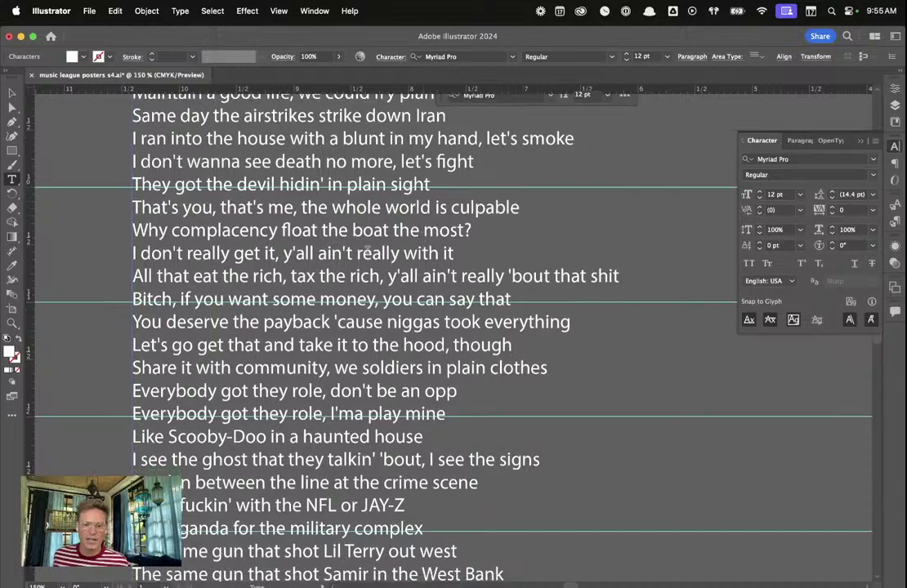
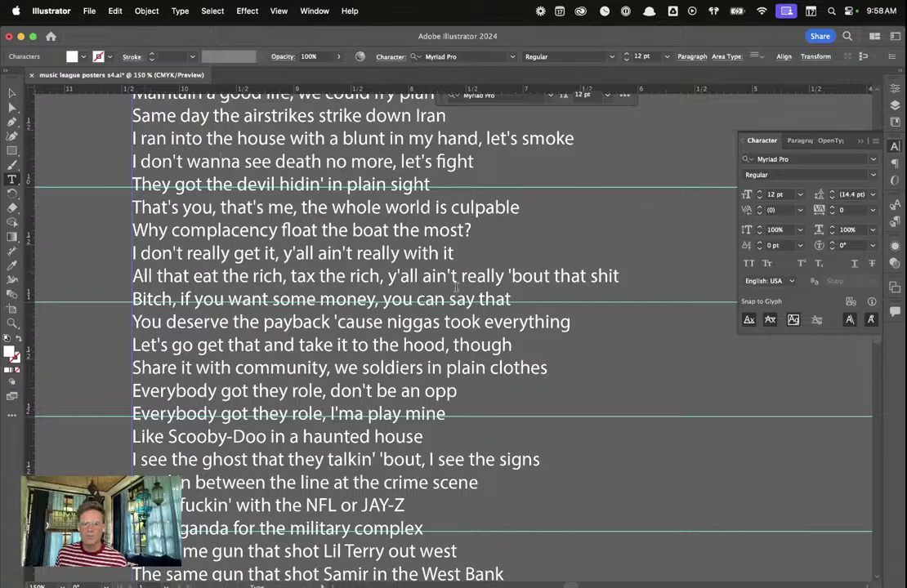
# Switch to the web browser and search Google for "worker coops" in a new tab
pyautogui.press('super+Tab')
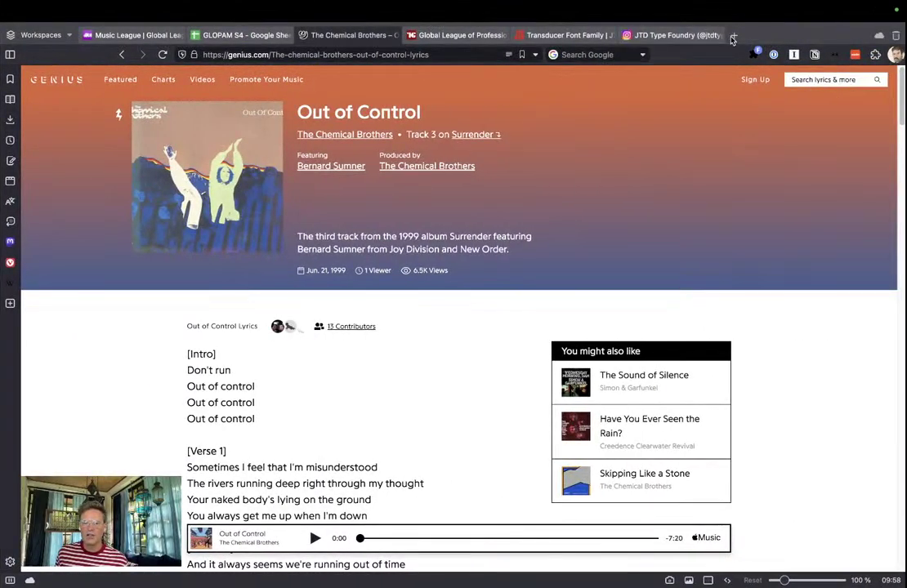
pyautogui.click(734, 35)
pyautogui.write('wore')
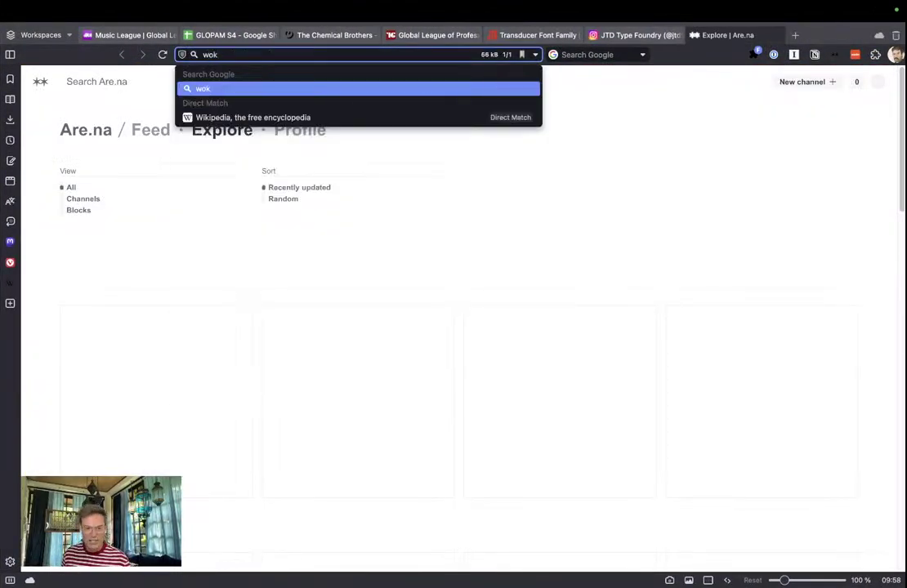
pyautogui.press('BackSpace')
pyautogui.write('ker coops')
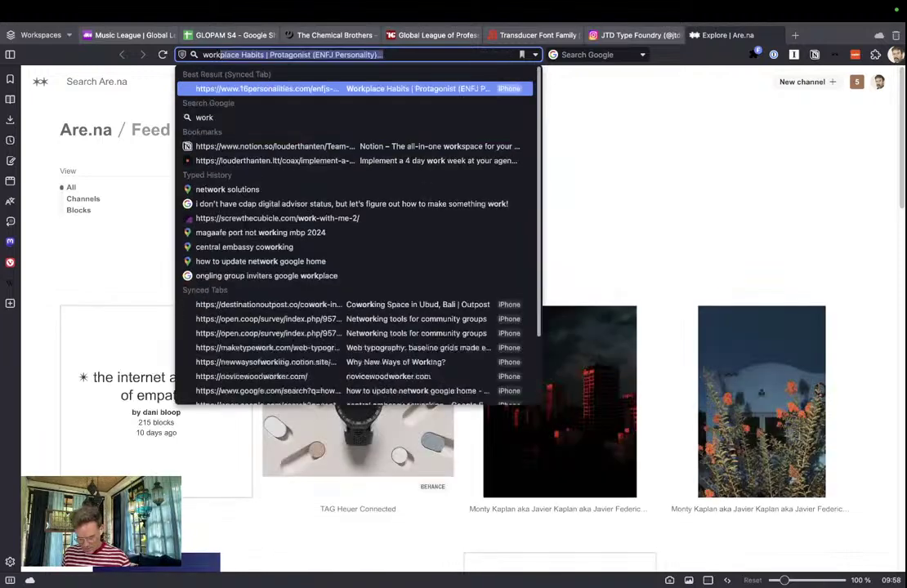
pyautogui.press('Return')
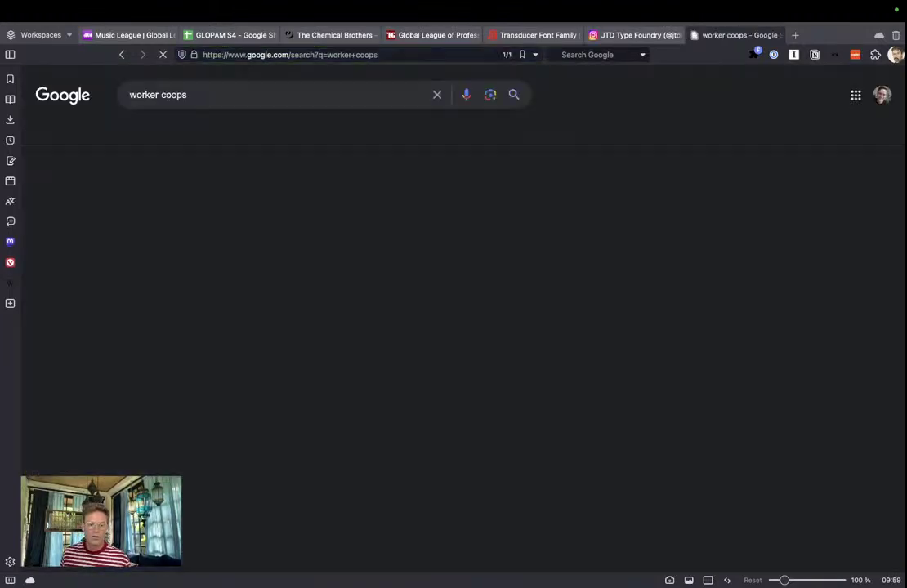
# Open the Wikipedia article "Worker cooperative" and skim it down to the research on worker cooperatives
pyautogui.click(225, 293)
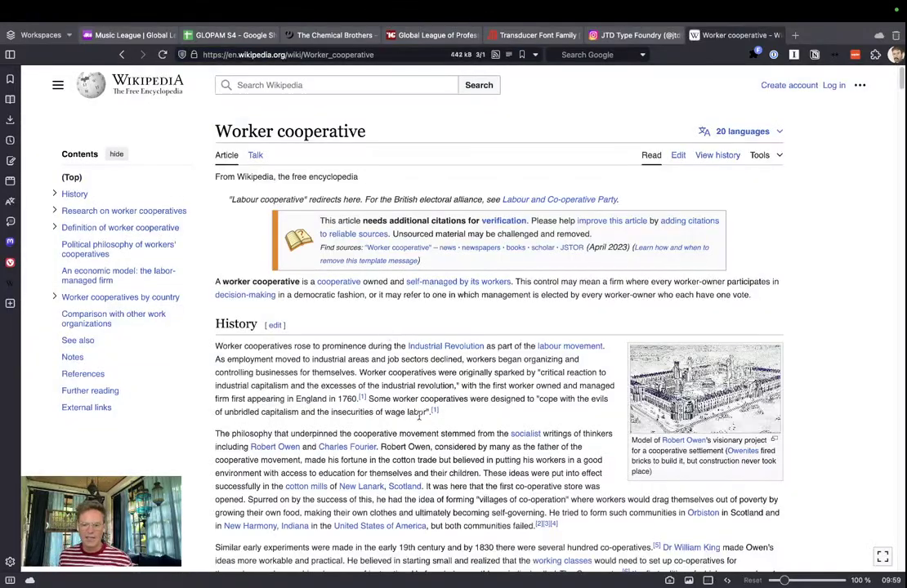
pyautogui.scroll(-15, 388, 334)
pyautogui.scroll(-8, 404, 388)
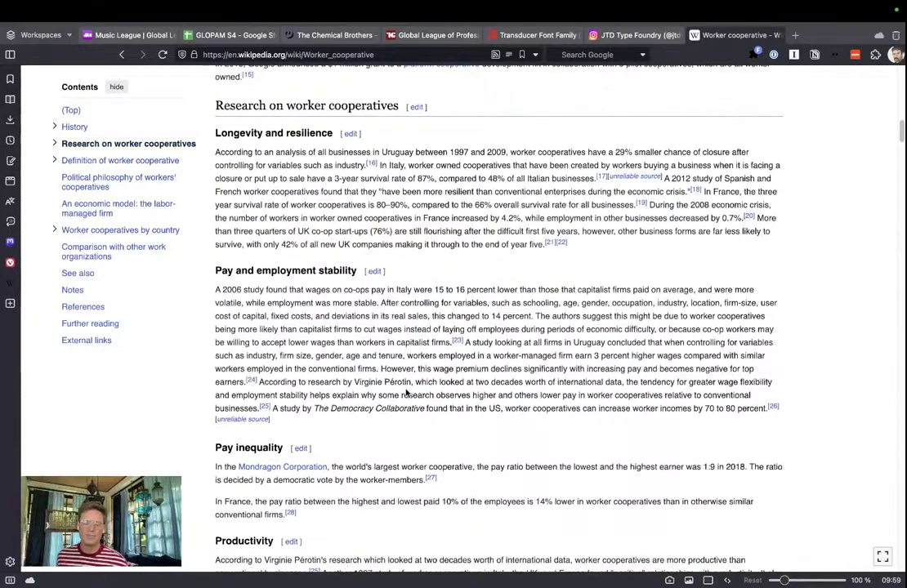
# Read the article's longevity and pay-stability research, highlighting "29% smaller chance of closure after controlling for variables such as industry."
pyautogui.scroll(-1, 406, 392)
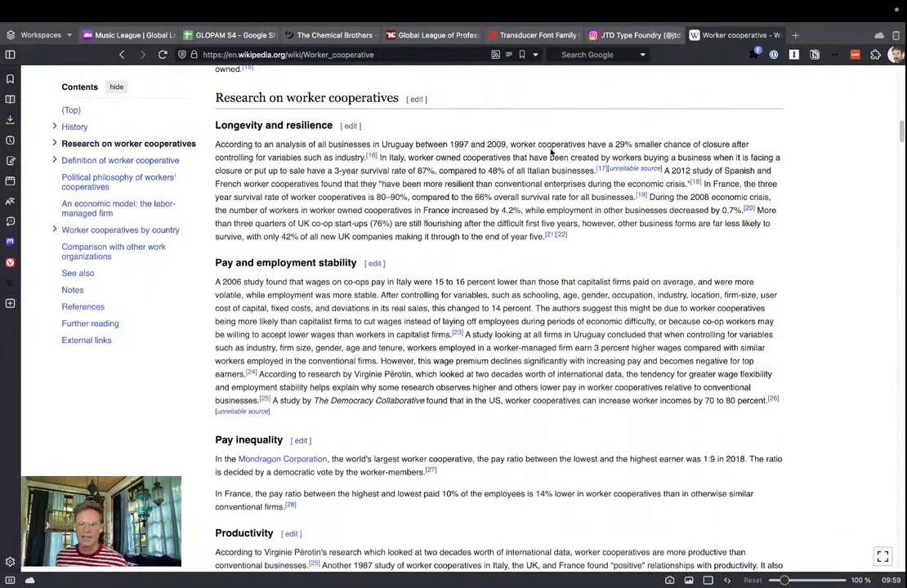
pyautogui.moveTo(615, 143); pyautogui.dragTo(366, 158)
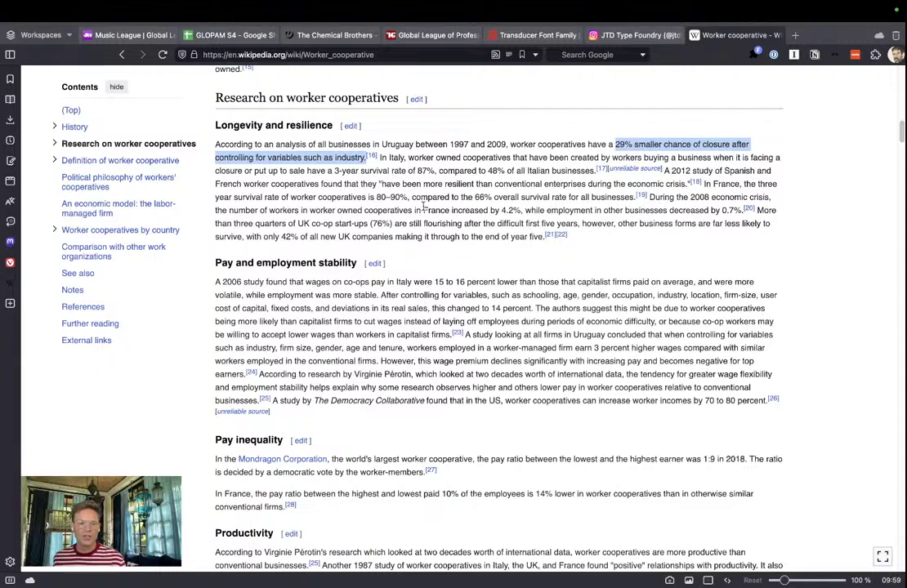
pyautogui.scroll(-1, 425, 204)
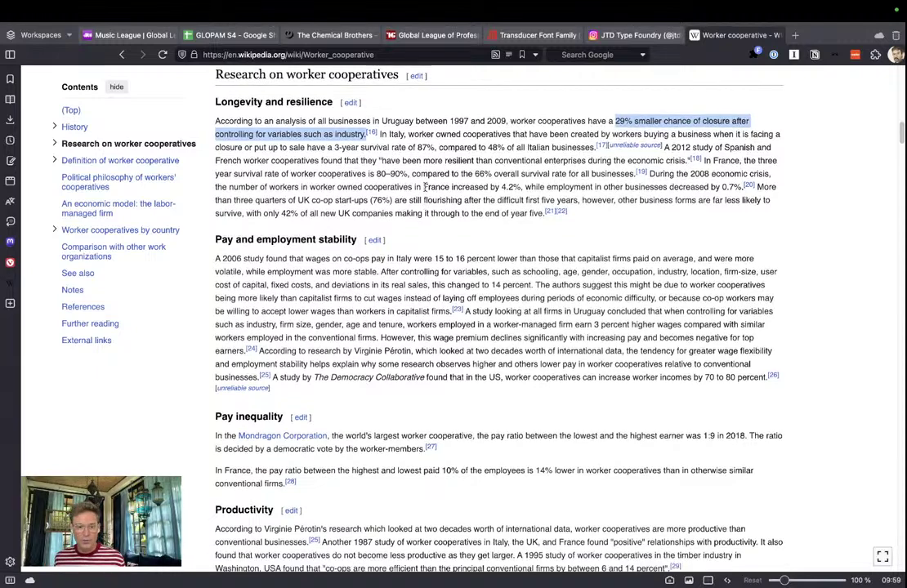
pyautogui.scroll(-1, 425, 197)
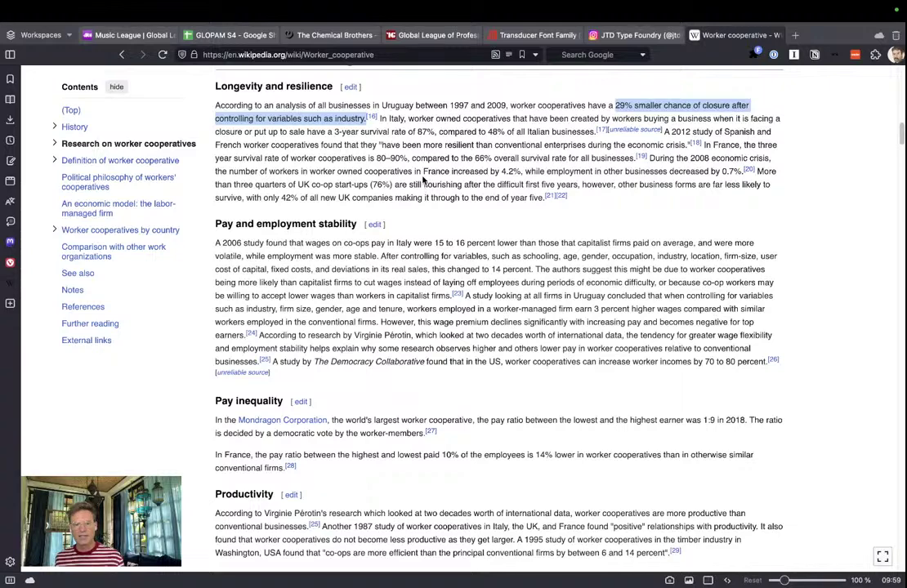
pyautogui.scroll(-1, 421, 174)
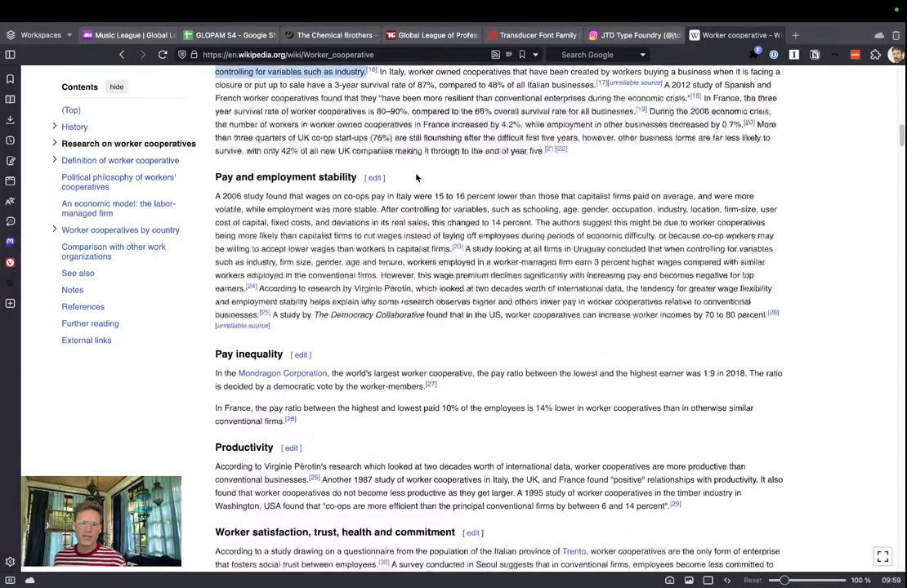
pyautogui.scroll(-2, 361, 150)
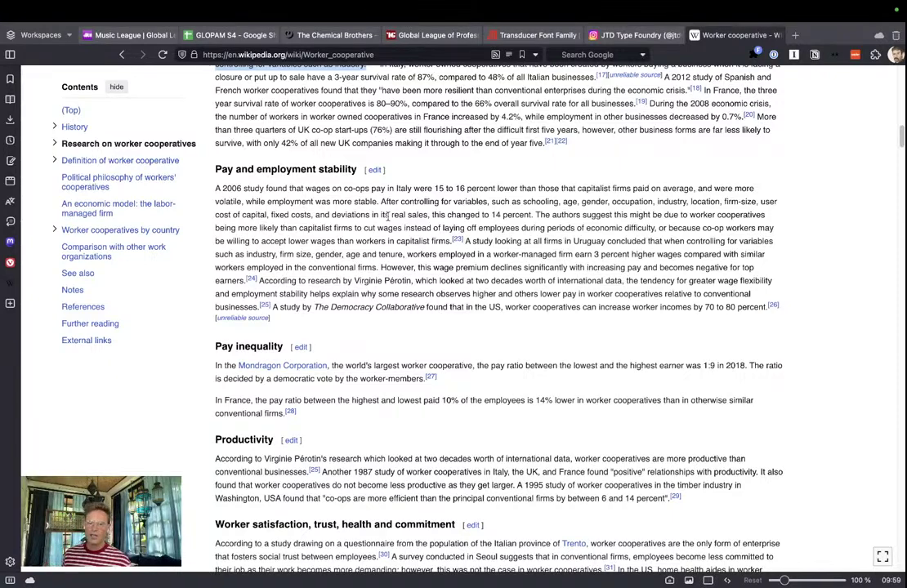
pyautogui.scroll(-1, 420, 211)
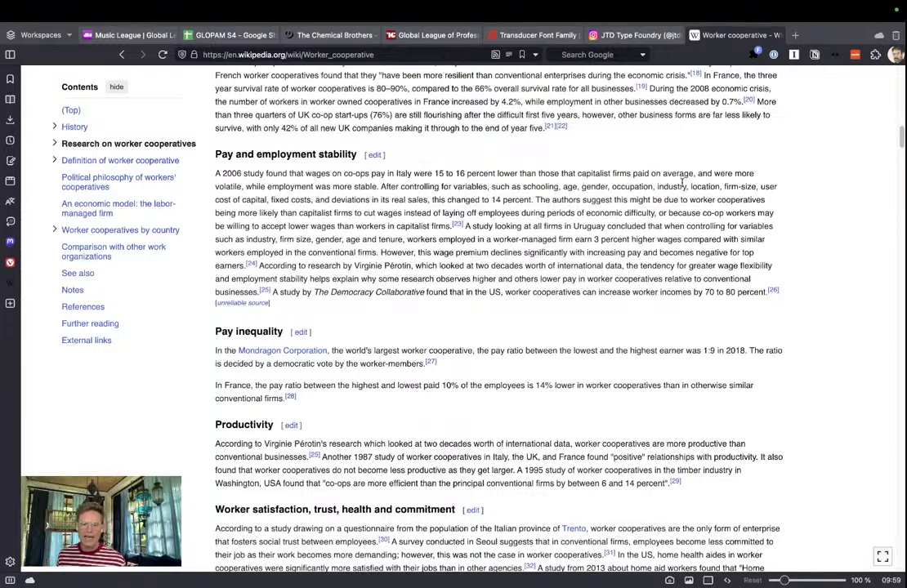
# Read the "Pay inequality" and "Productivity" sections, highlighting the Mondragon Corporation pay ratio and clearing the highlight
pyautogui.scroll(-3, 648, 254)
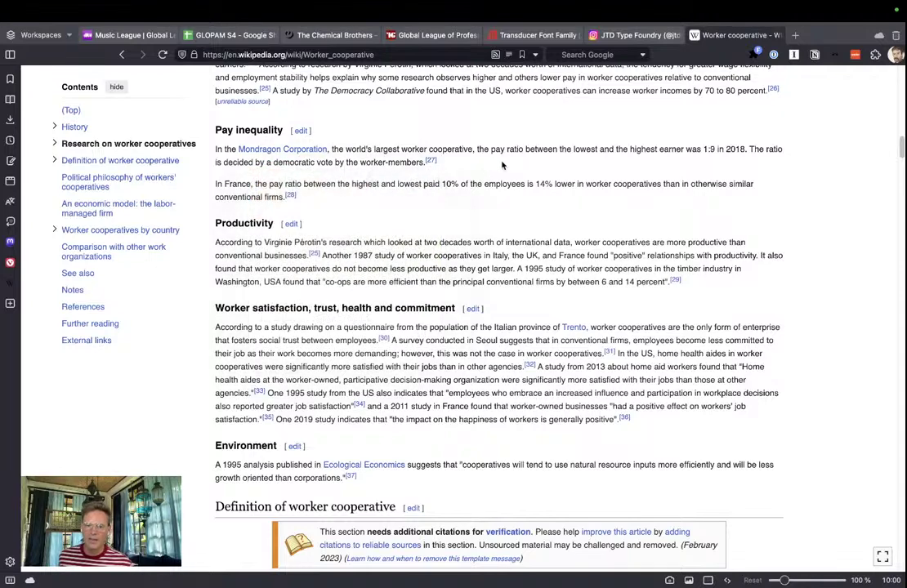
pyautogui.moveTo(480, 152); pyautogui.dragTo(705, 152)
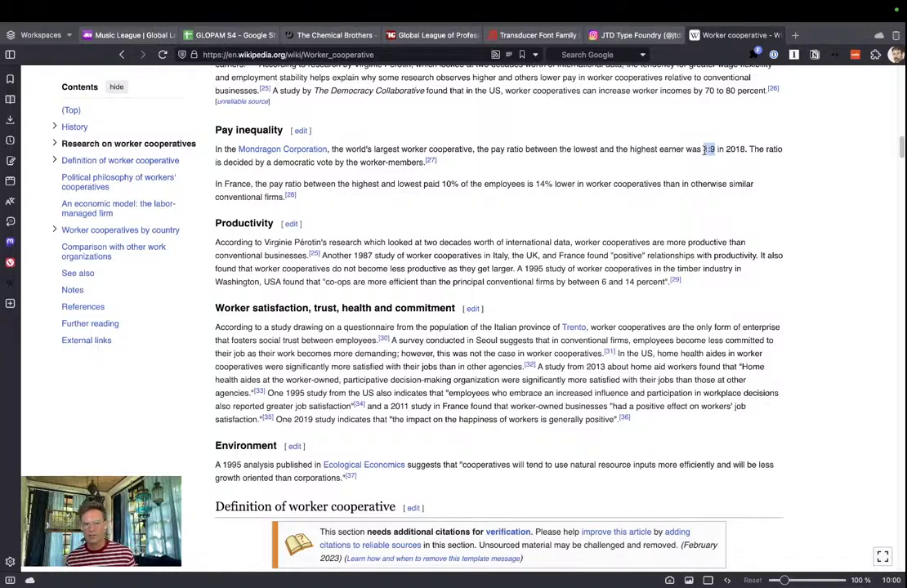
pyautogui.scroll(-1, 572, 212)
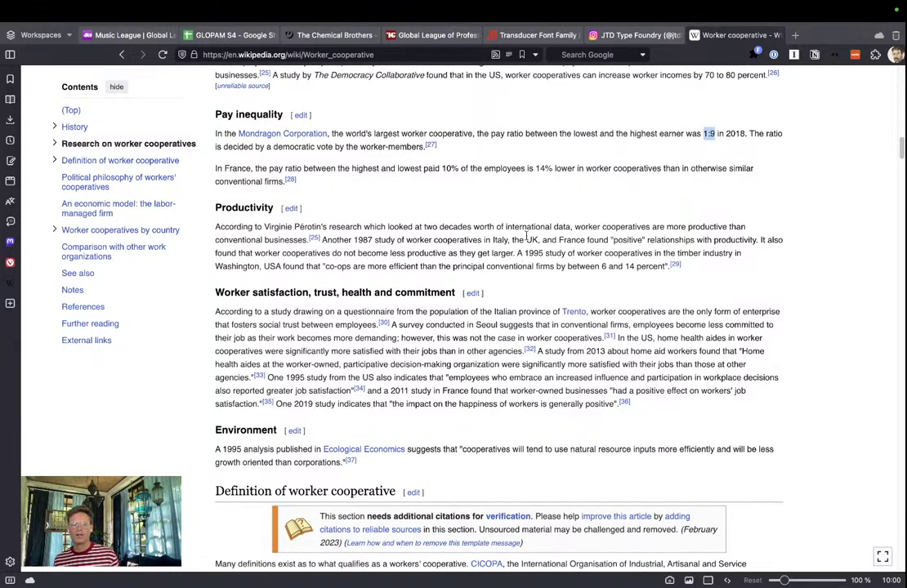
pyautogui.click(526, 237)
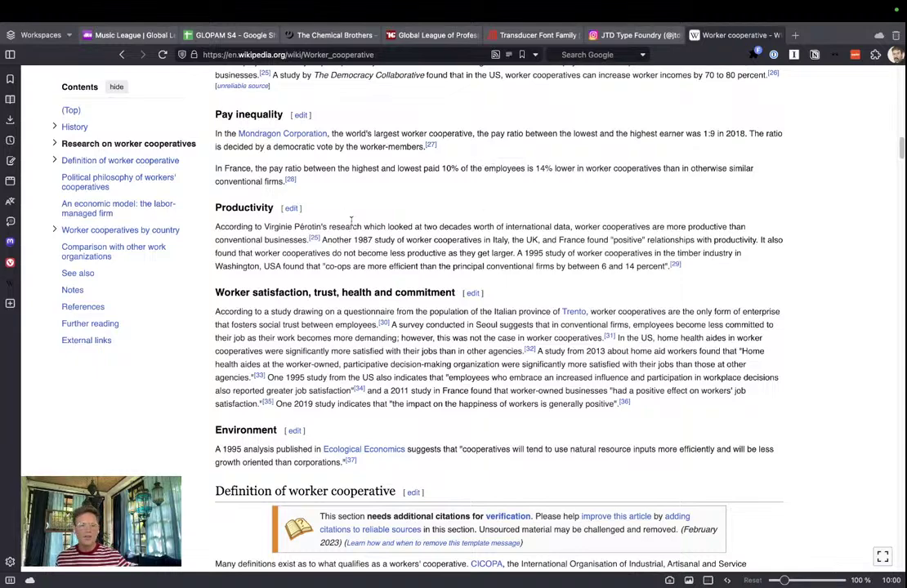
pyautogui.scroll(-1, 351, 222)
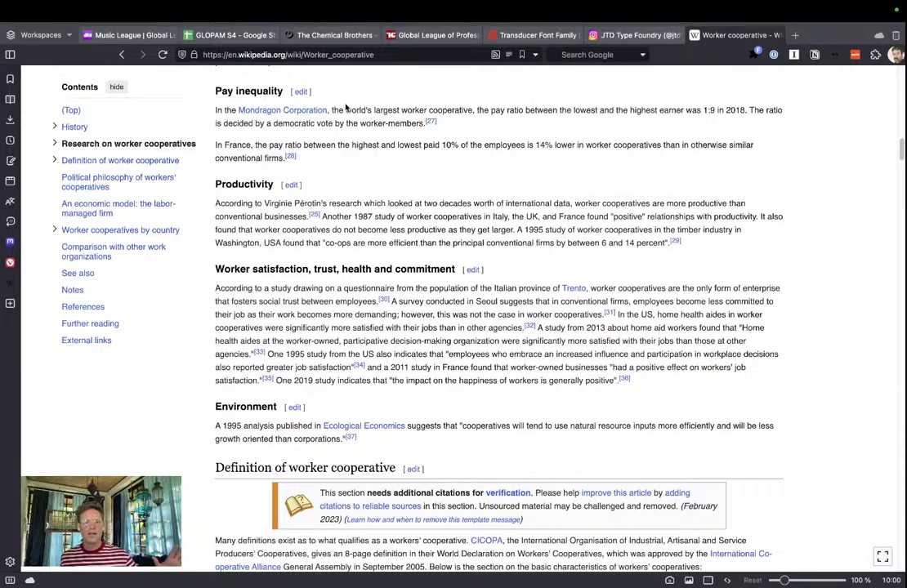
# Switch to Illustrator and apply the copied crimson fill to the lyrics from "They got the devil hidin' in plain sight" through the "eat the rich" line
pyautogui.hotkey('ctrl', 'Left')
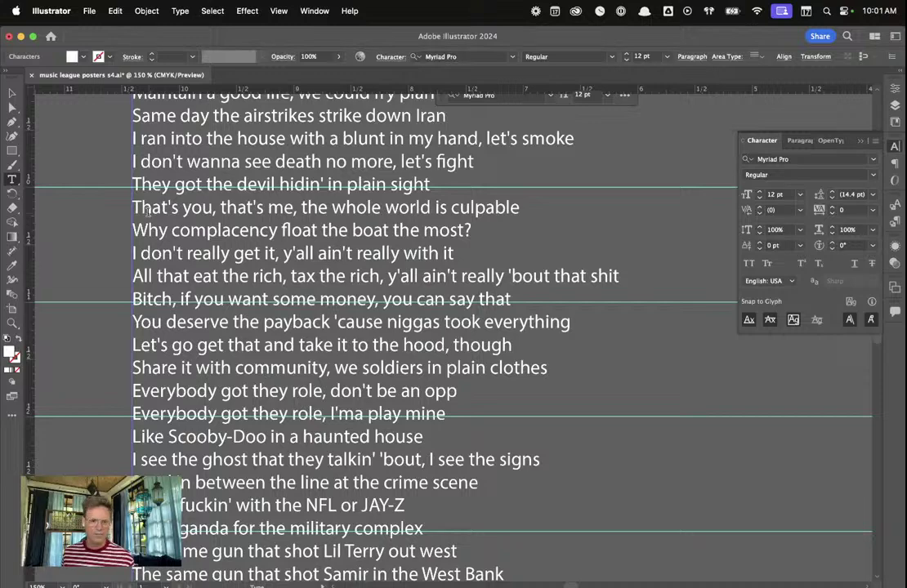
pyautogui.scroll(-1, 135, 230)
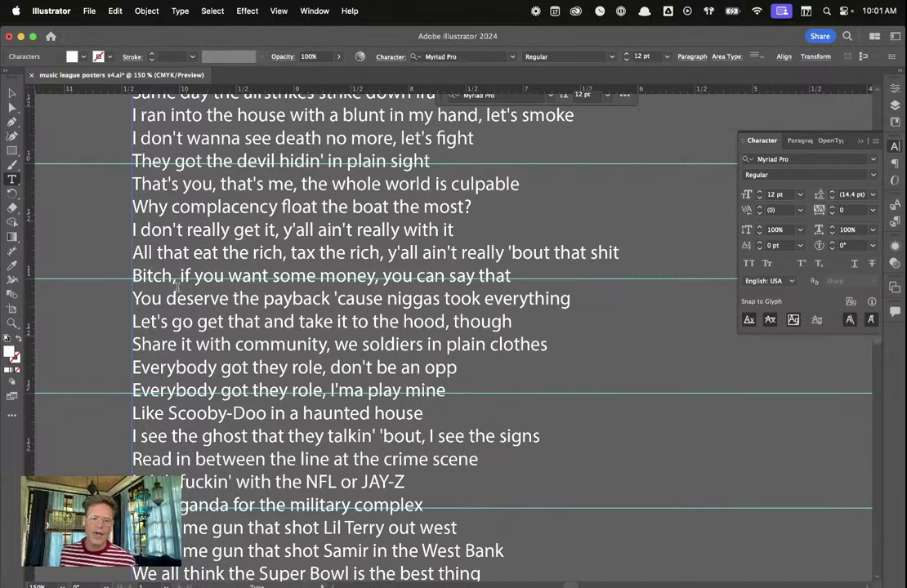
pyautogui.scroll(-1, 175, 284)
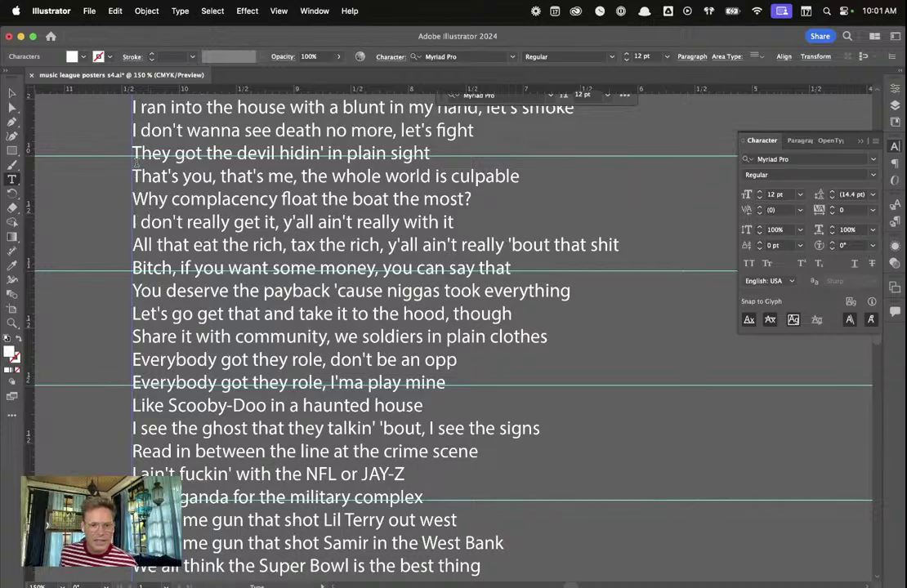
pyautogui.moveTo(132, 152); pyautogui.dragTo(630, 238)
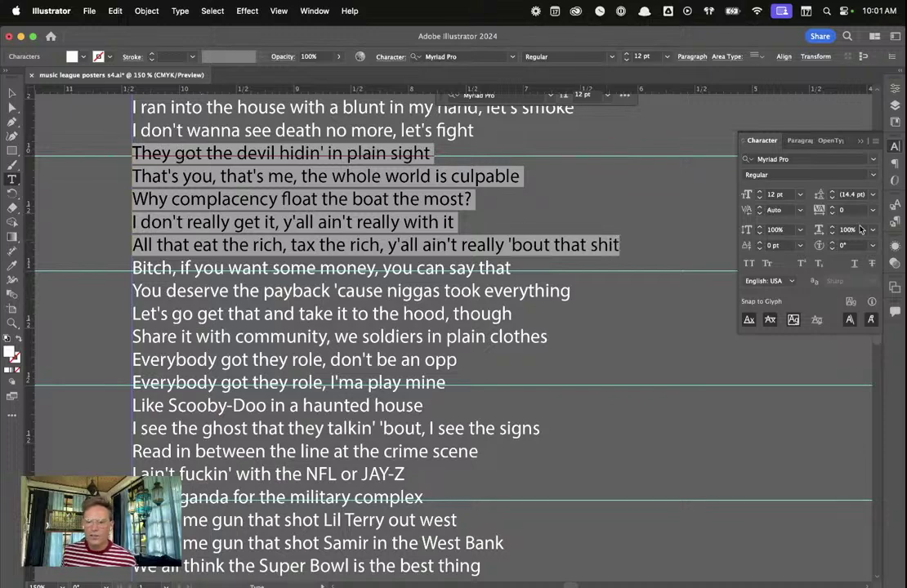
pyautogui.doubleClick(10, 352)
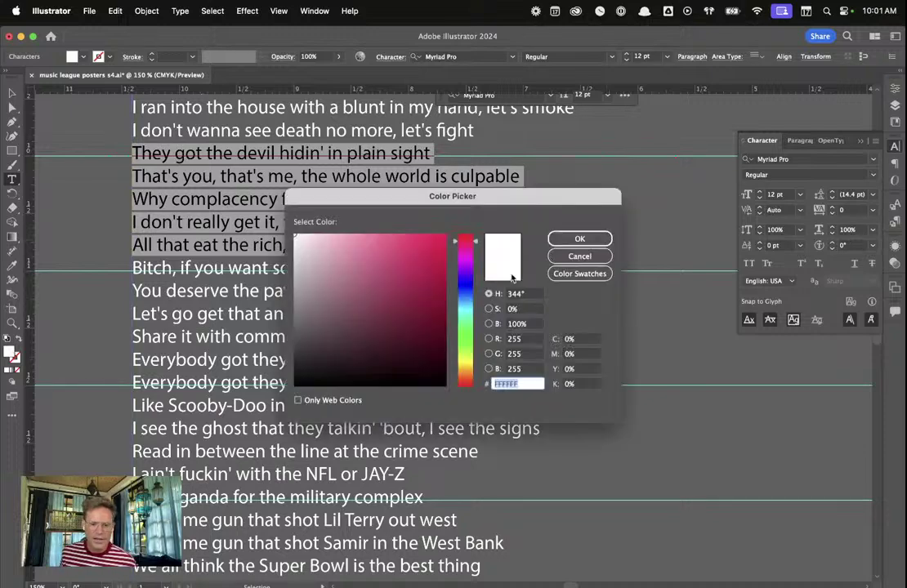
pyautogui.hotkey('ctrl', 'v')
pyautogui.click(579, 239)
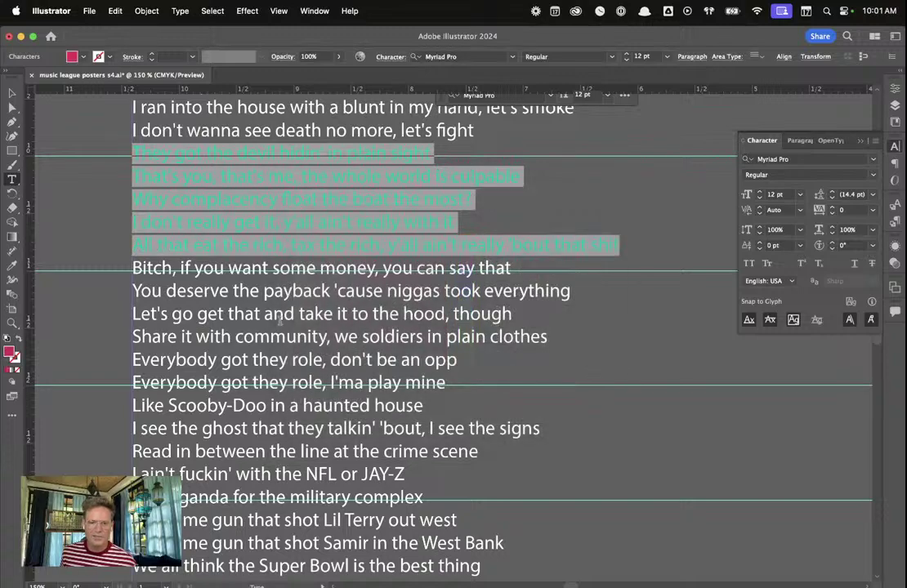
# Read the remaining second-verse lyrics and the bridge down to the end of the text, returning to the verse's closing lines
pyautogui.scroll(-3, 234, 373)
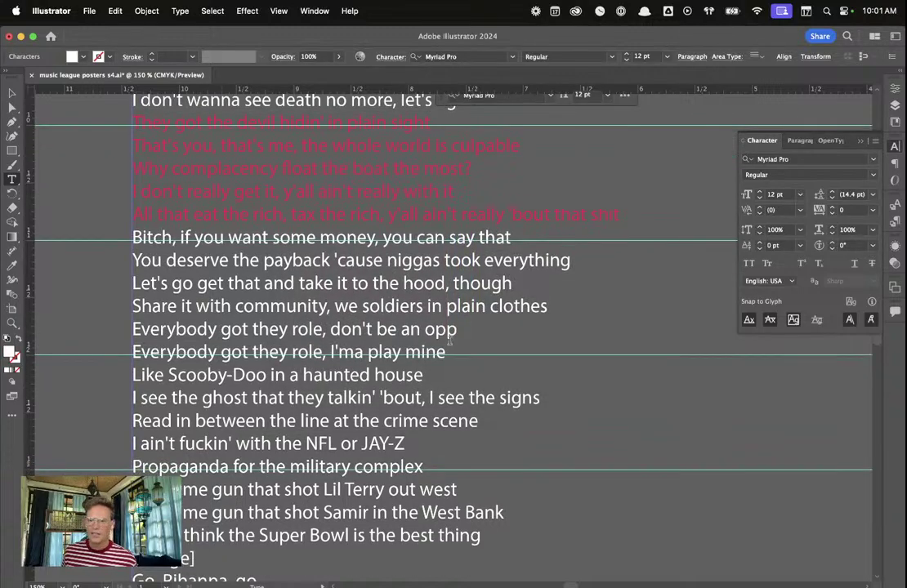
pyautogui.scroll(-4, 174, 192)
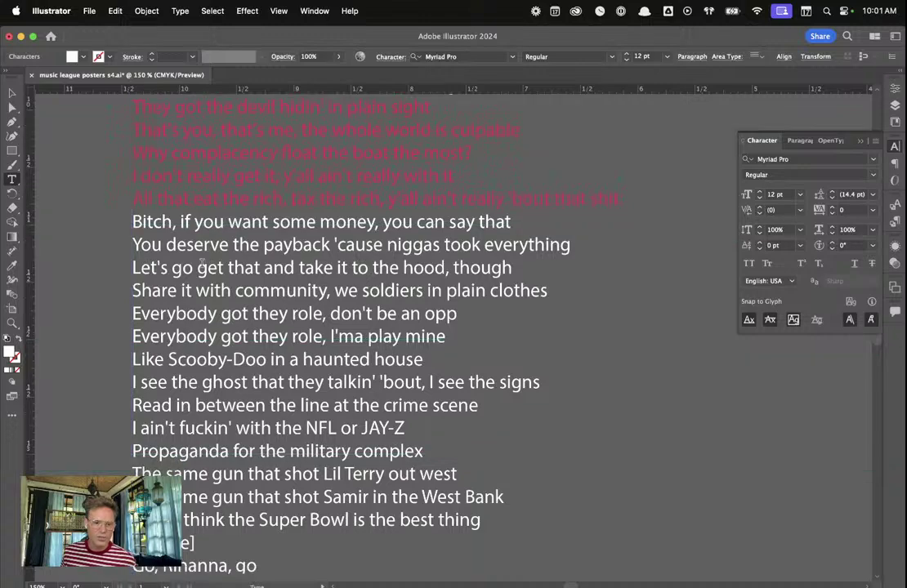
pyautogui.scroll(-4, 201, 263)
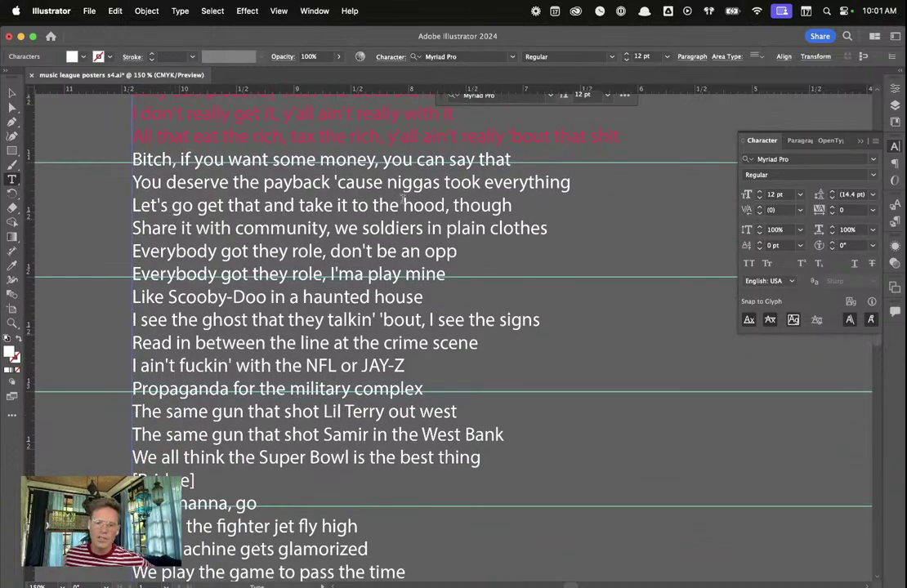
pyautogui.scroll(-1, 321, 203)
pyautogui.scroll(-10, 321, 204)
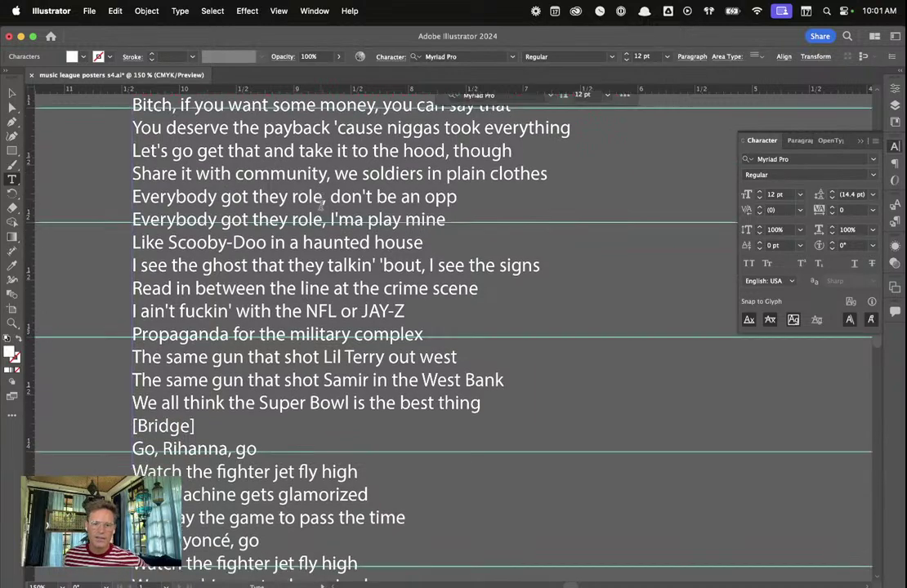
pyautogui.scroll(-5, 321, 205)
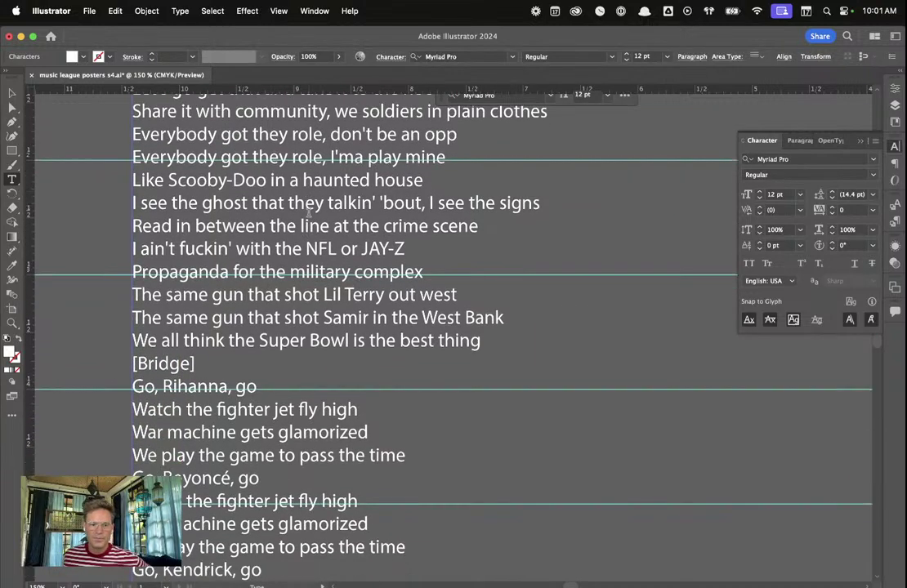
pyautogui.scroll(-4, 255, 207)
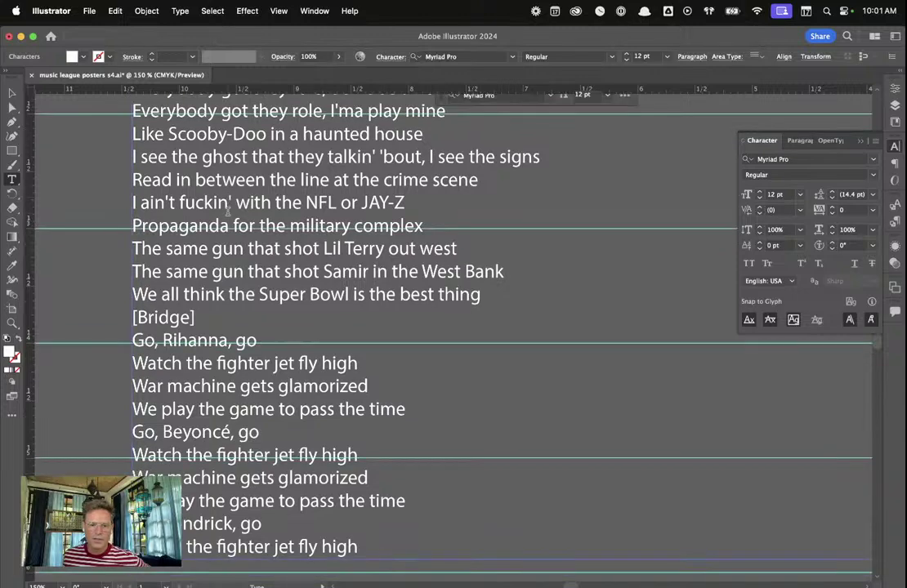
pyautogui.scroll(-4, 255, 209)
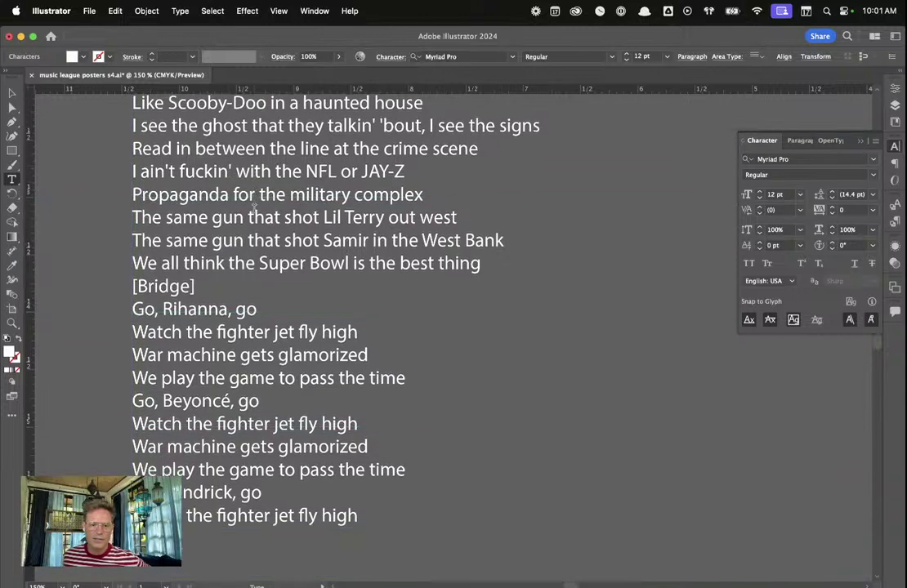
pyautogui.scroll(-2, 253, 210)
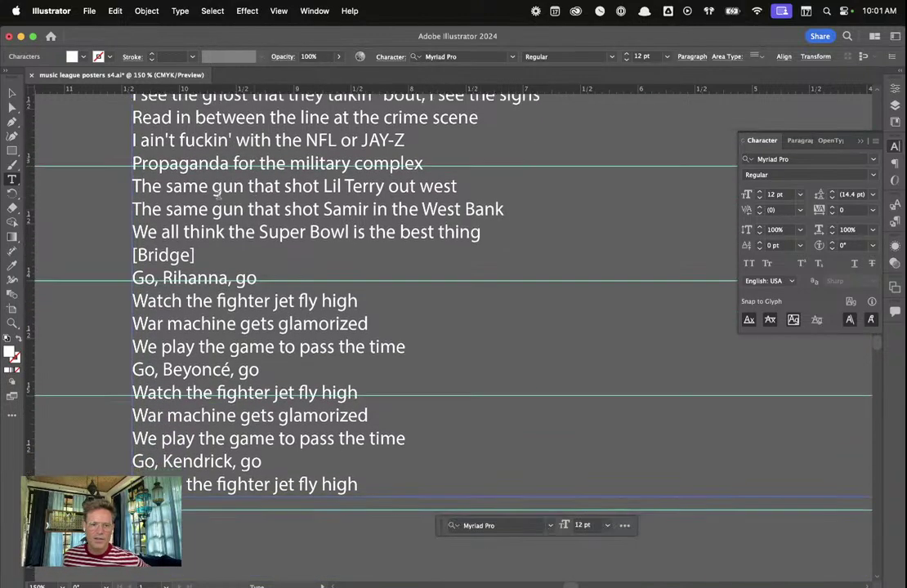
pyautogui.scroll(1, 143, 141)
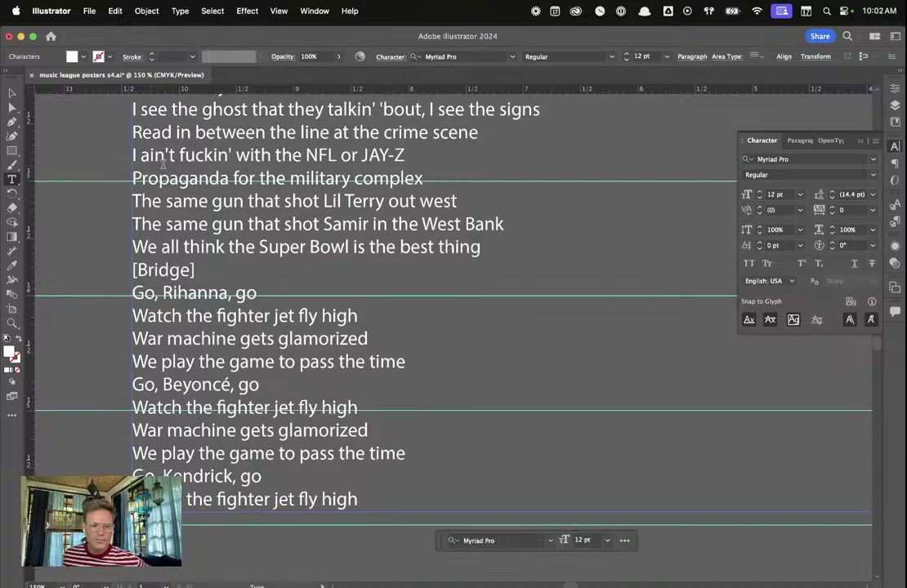
pyautogui.scroll(1, 130, 149)
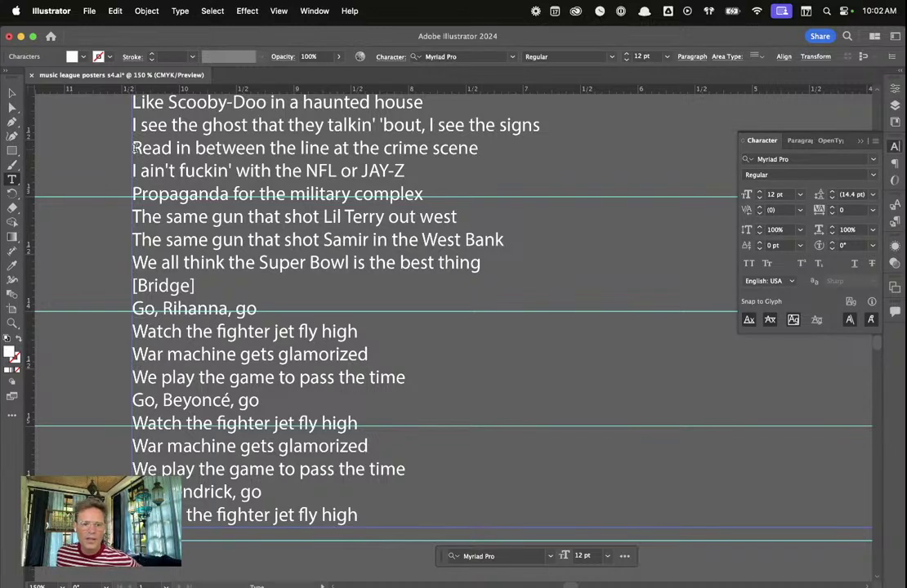
# Highlight the lyrics from "Read in between the line at the crime scene" into the NFL line, clear the highlight and return to the Scooby-Doo line
pyautogui.moveTo(133, 147); pyautogui.dragTo(384, 212)
pyautogui.click(368, 206)
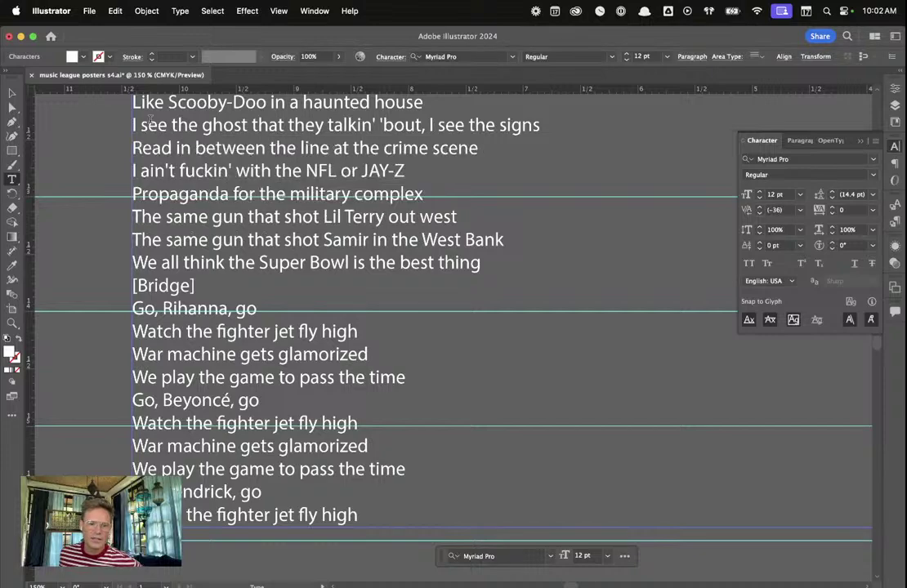
pyautogui.scroll(1, 211, 217)
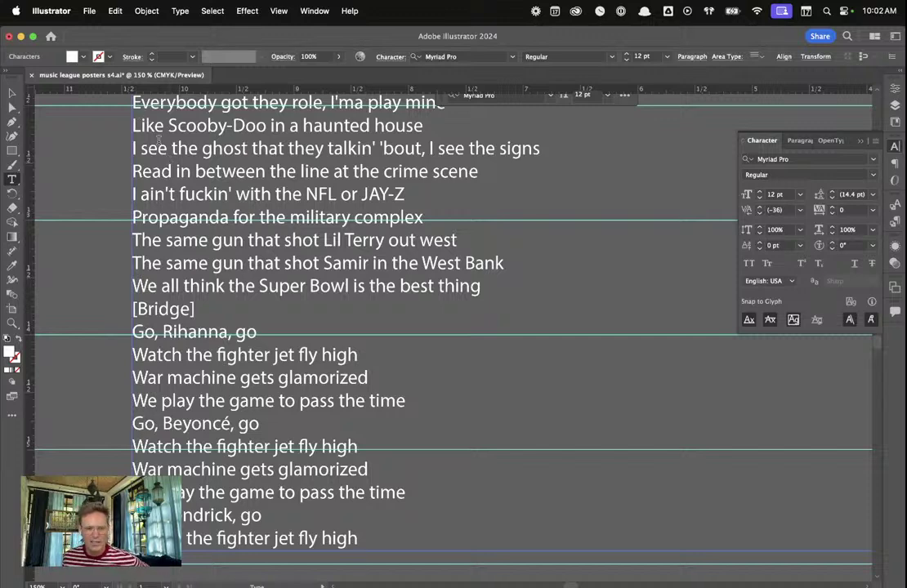
pyautogui.scroll(2, 143, 171)
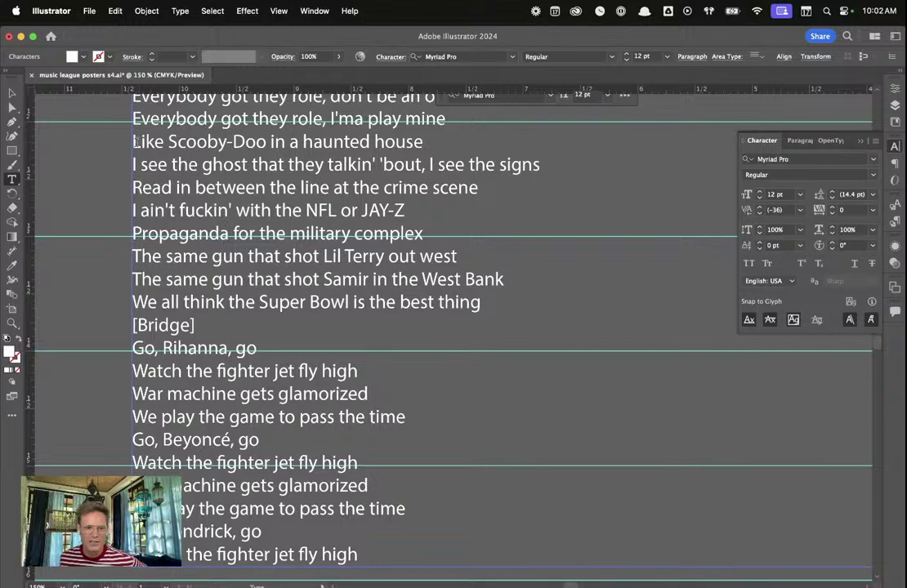
# Reread the lyrics from "Like Scooby-Doo in a haunted house" through the NFL line, highlighting each line in turn and clearing the highlight
pyautogui.moveTo(135, 141); pyautogui.dragTo(424, 142)
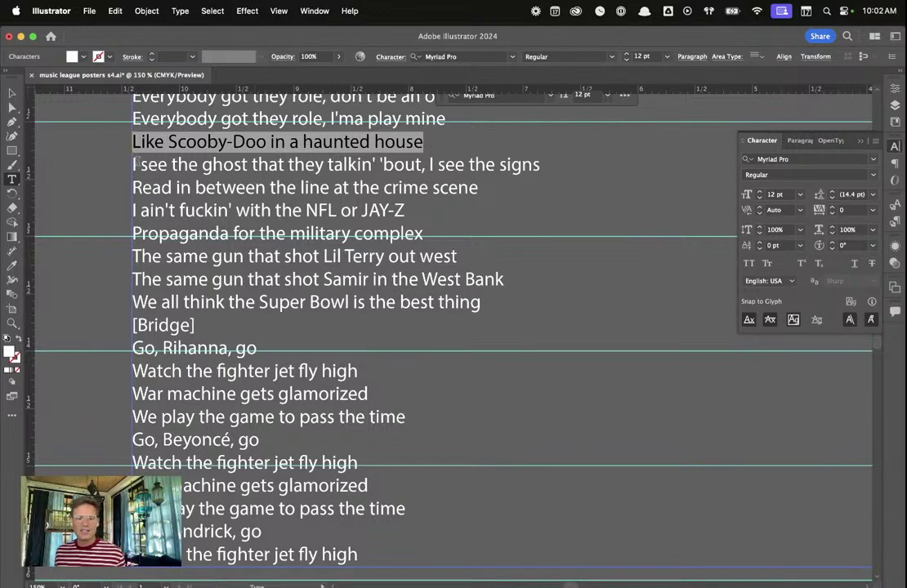
pyautogui.moveTo(139, 164); pyautogui.dragTo(523, 164)
pyautogui.moveTo(161, 187); pyautogui.dragTo(403, 187)
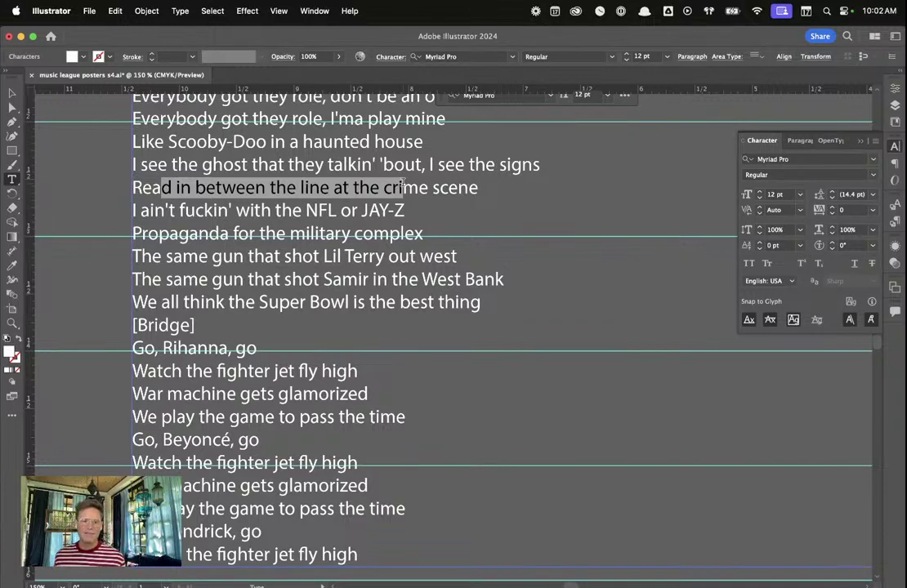
pyautogui.click(276, 187)
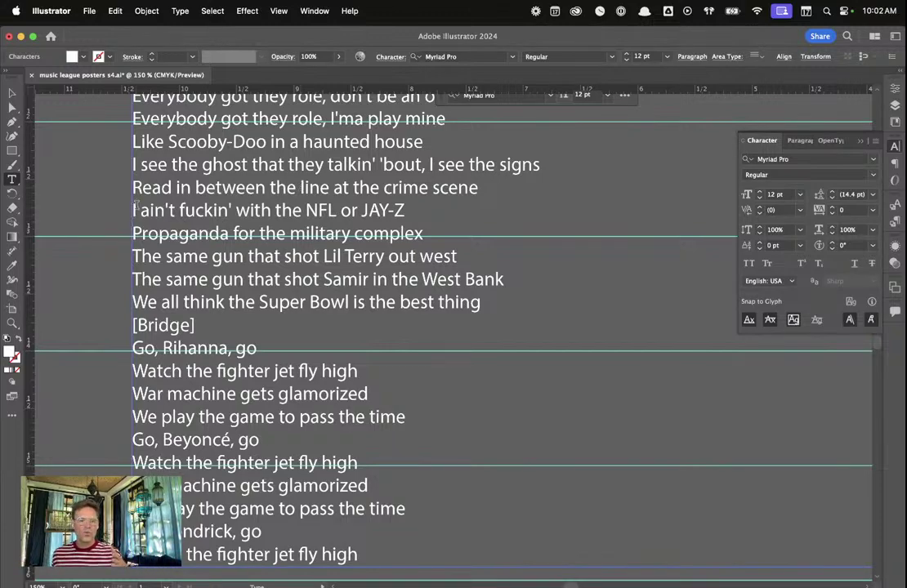
pyautogui.moveTo(135, 210); pyautogui.dragTo(354, 210)
pyautogui.click(150, 229)
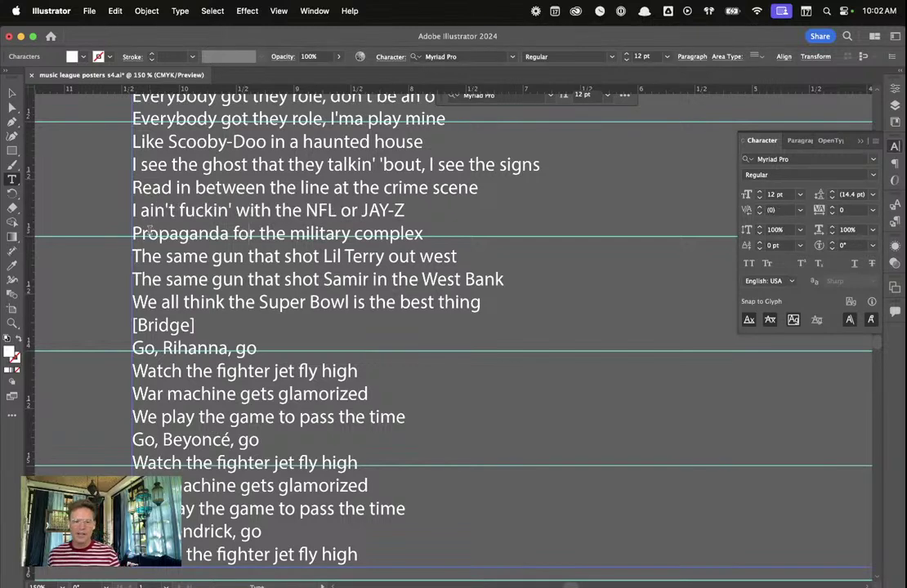
# Reread the second verse's closing lines from "Propaganda for the military complex" into the bridge, highlighting part of "Propaganda" and clearing the highlight
pyautogui.moveTo(150, 230); pyautogui.dragTo(230, 234)
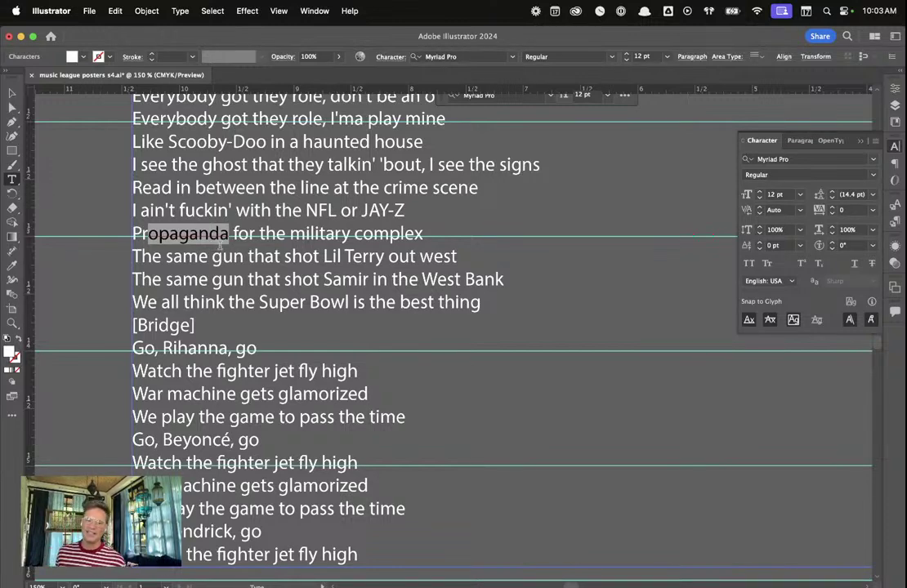
pyautogui.scroll(-3, 219, 245)
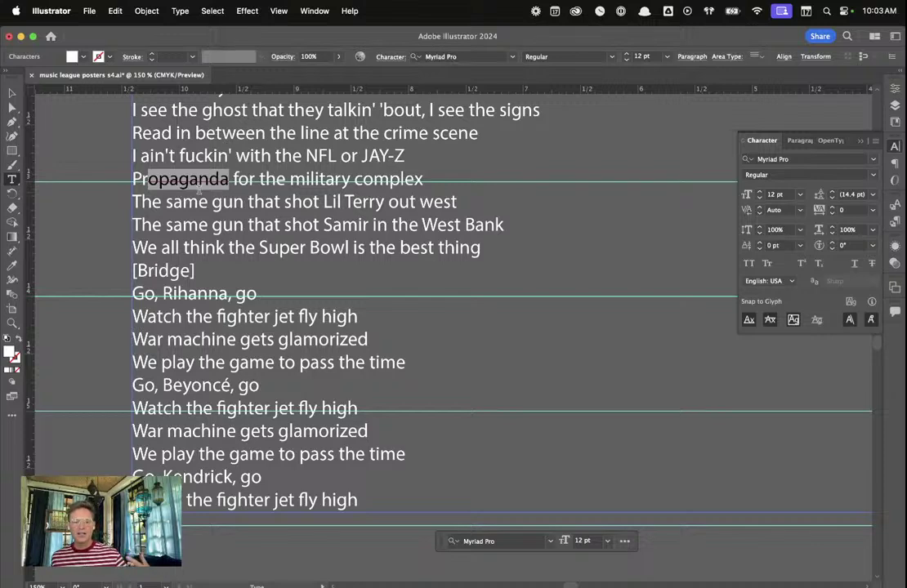
pyautogui.click(198, 190)
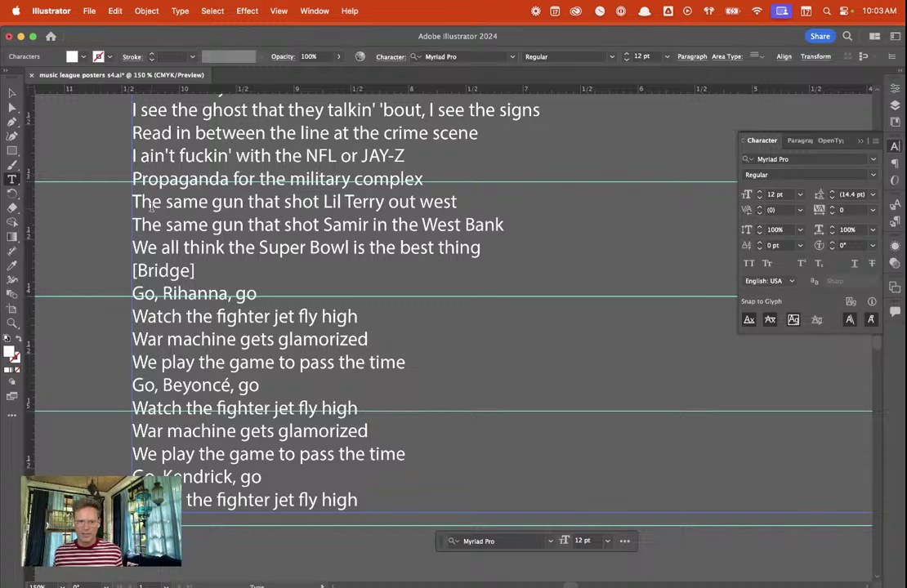
pyautogui.scroll(1, 143, 171)
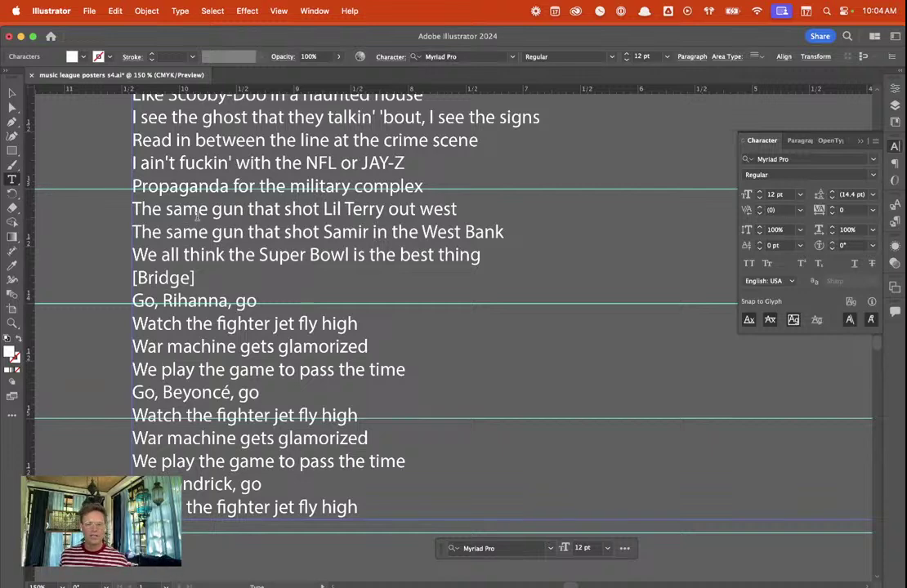
pyautogui.scroll(-2, 196, 214)
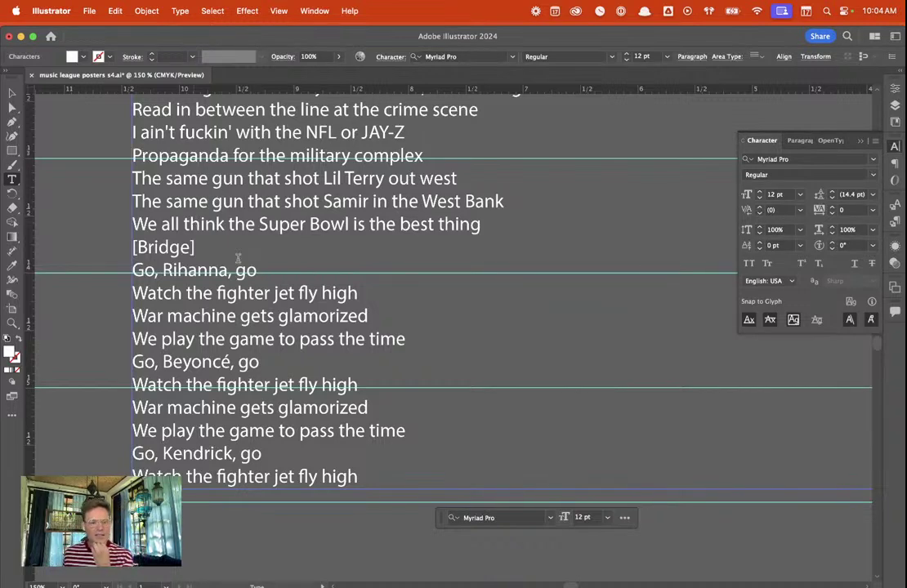
pyautogui.scroll(-2, 250, 270)
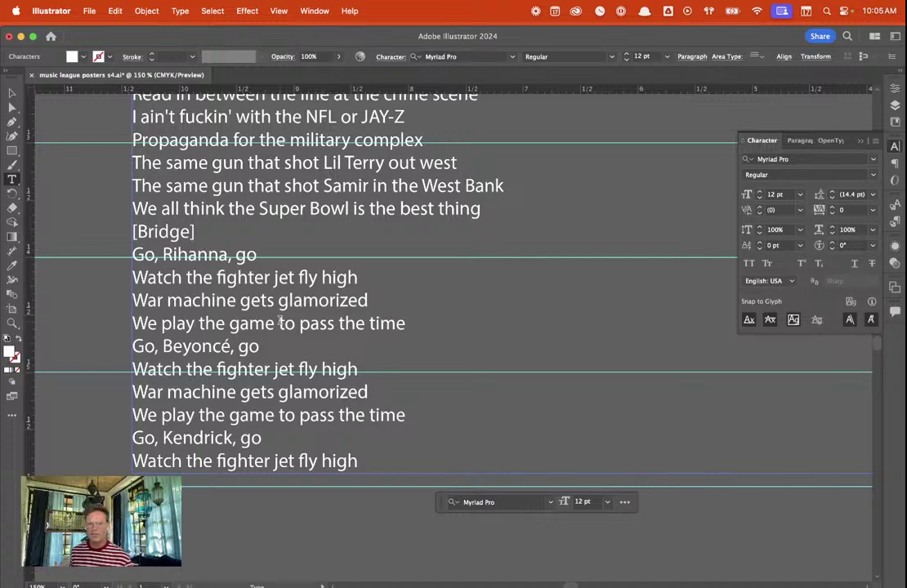
pyautogui.scroll(-3, 333, 221)
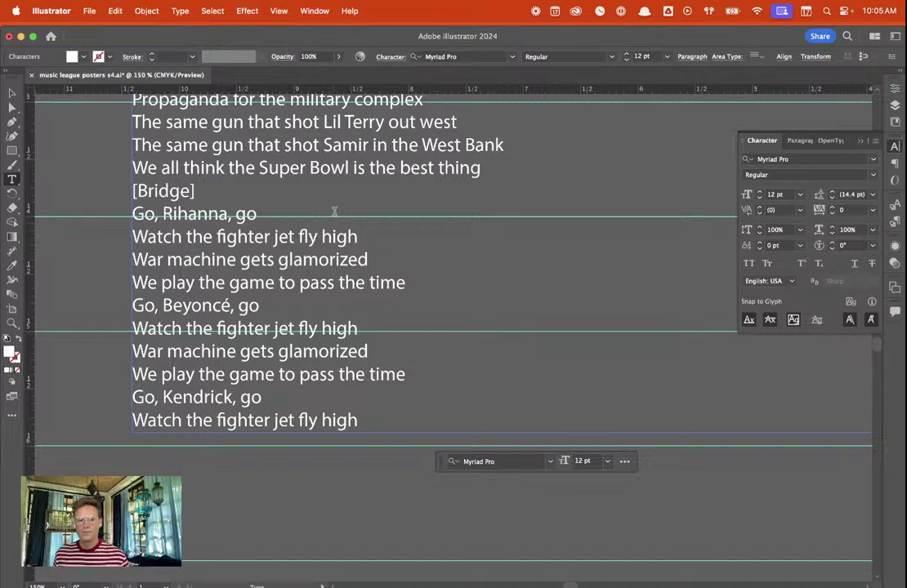
pyautogui.scroll(1, 302, 205)
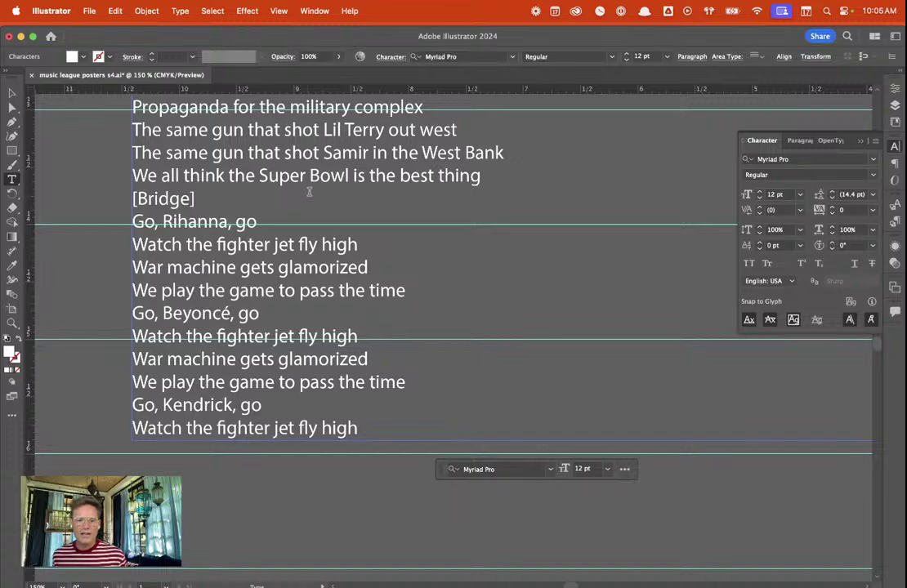
pyautogui.scroll(-1, 263, 183)
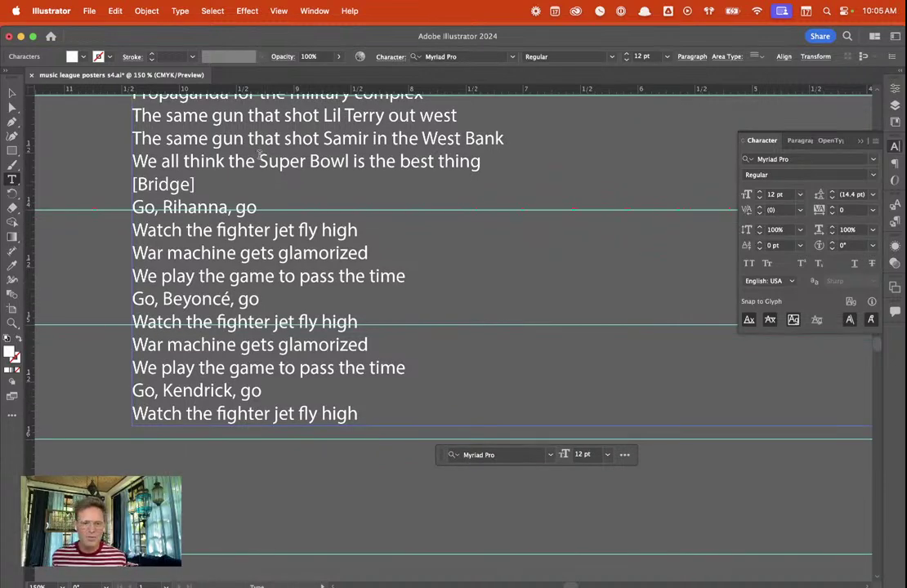
pyautogui.scroll(1, 243, 185)
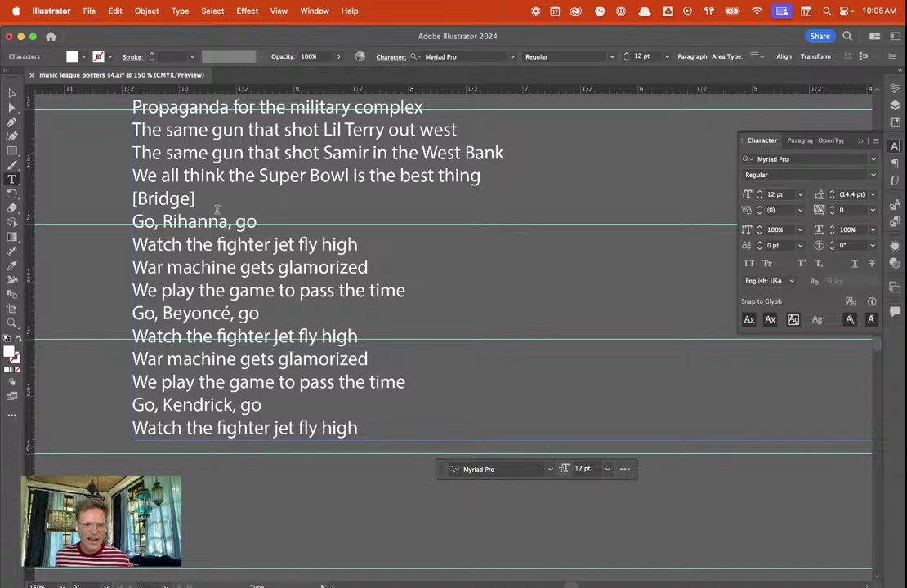
# Apply a crimson fill to the lyrics from "Like Scooby-Doo in a haunted house" through "We all think the Super Bowl is the best thing"
pyautogui.scroll(2, 121, 110)
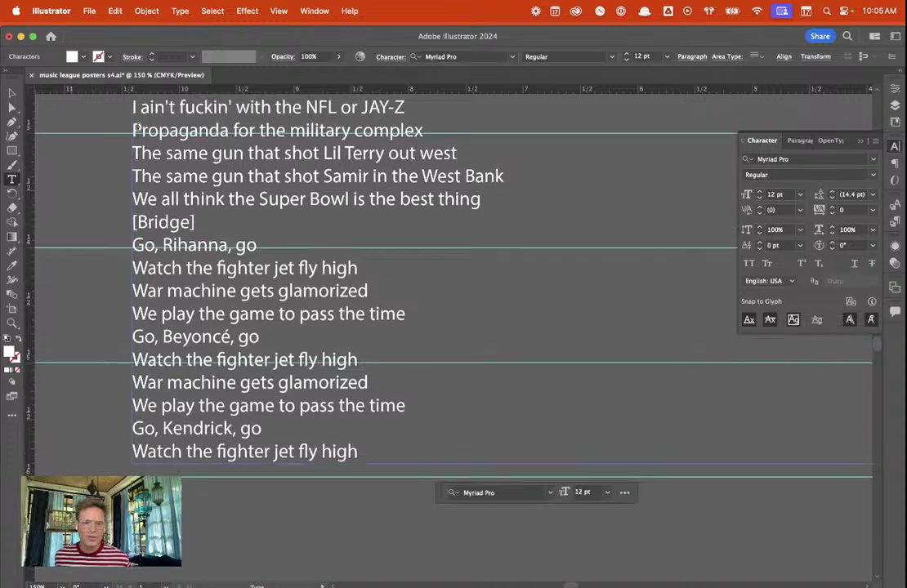
pyautogui.scroll(1, 116, 111)
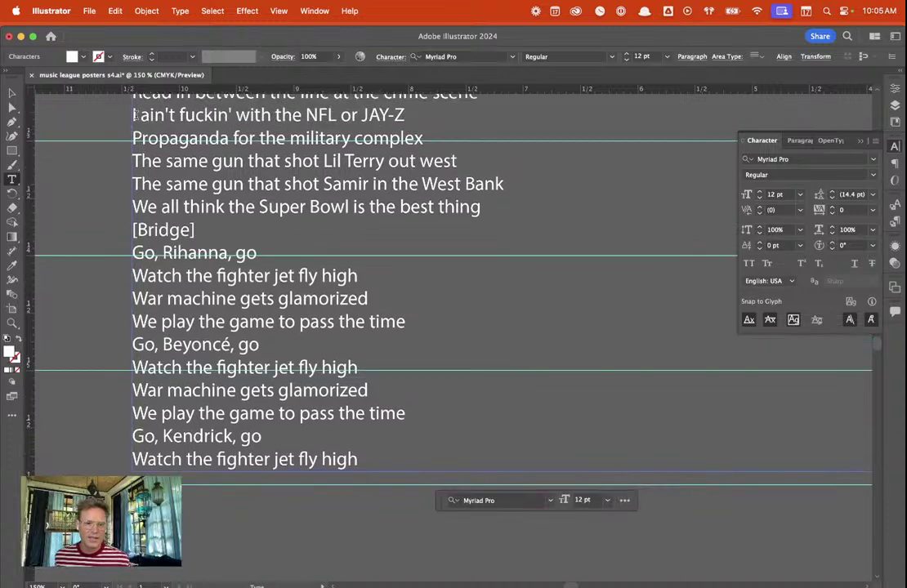
pyautogui.scroll(2, 119, 99)
pyautogui.scroll(3, 119, 108)
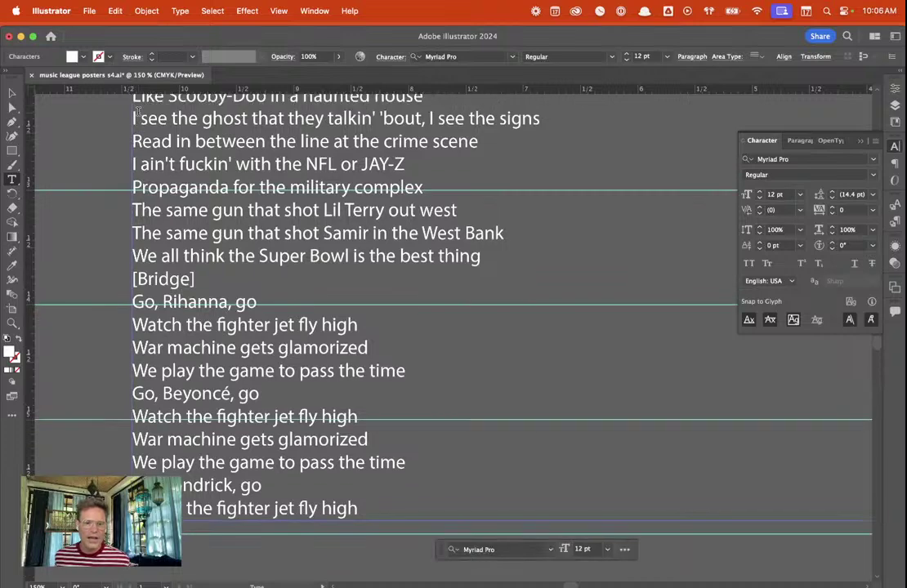
pyautogui.scroll(-1, 136, 114)
pyautogui.moveTo(117, 96); pyautogui.dragTo(469, 229)
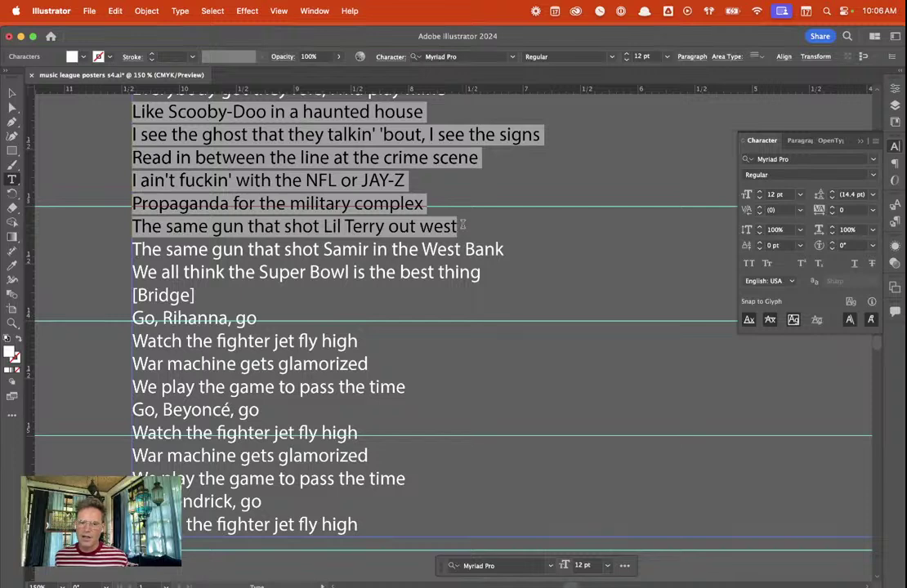
pyautogui.moveTo(463, 224); pyautogui.dragTo(510, 278)
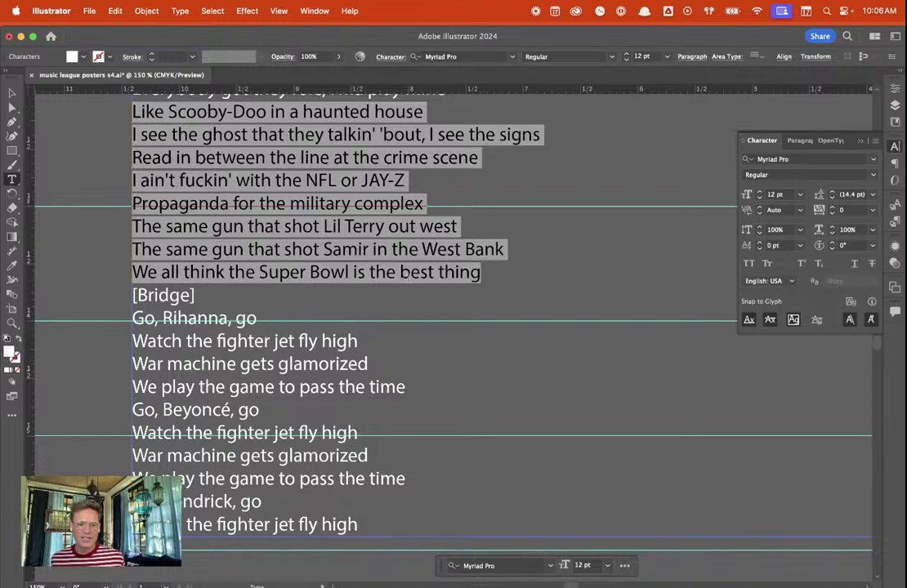
pyautogui.scroll(1, 335, 249)
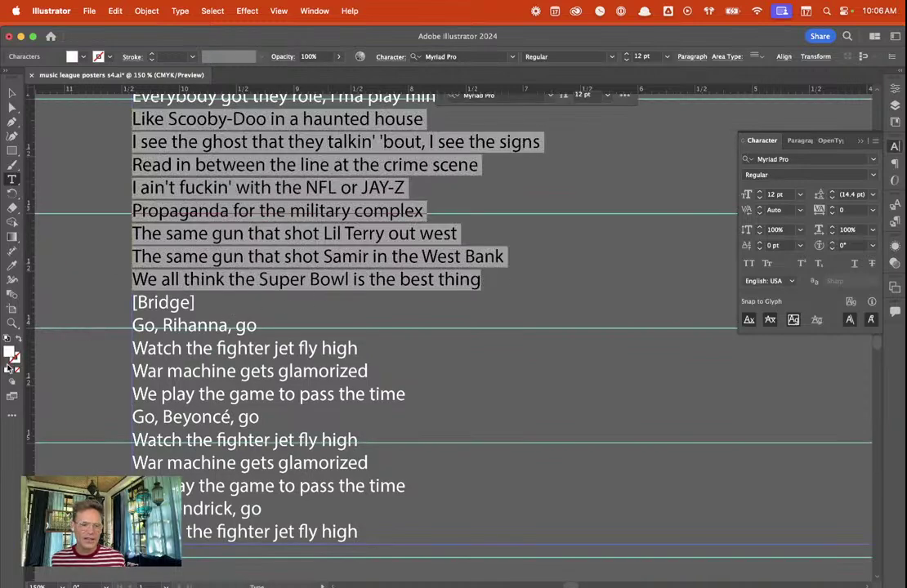
pyautogui.doubleClick(10, 351)
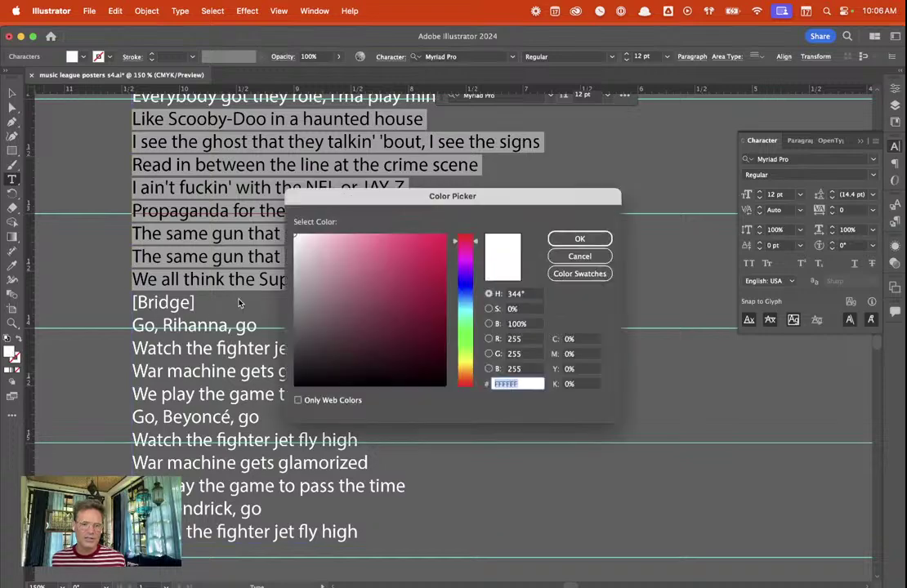
pyautogui.click(403, 246)
pyautogui.click(445, 251)
pyautogui.click(580, 239)
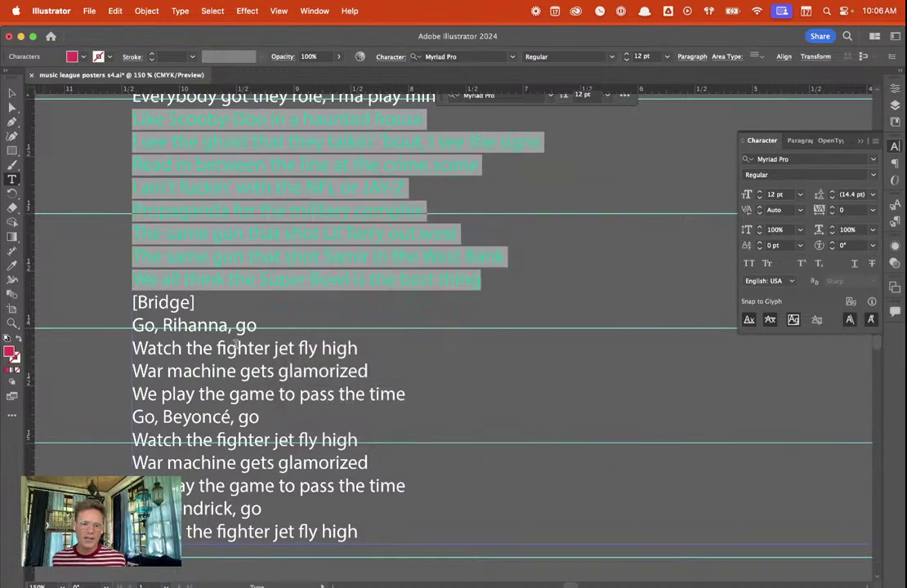
pyautogui.click(207, 298)
# Highlight the bridge lyrics from "Go, Rihanna, go" to the last displayed line, review the second verse above, and clear the highlight
pyautogui.scroll(-1, 242, 383)
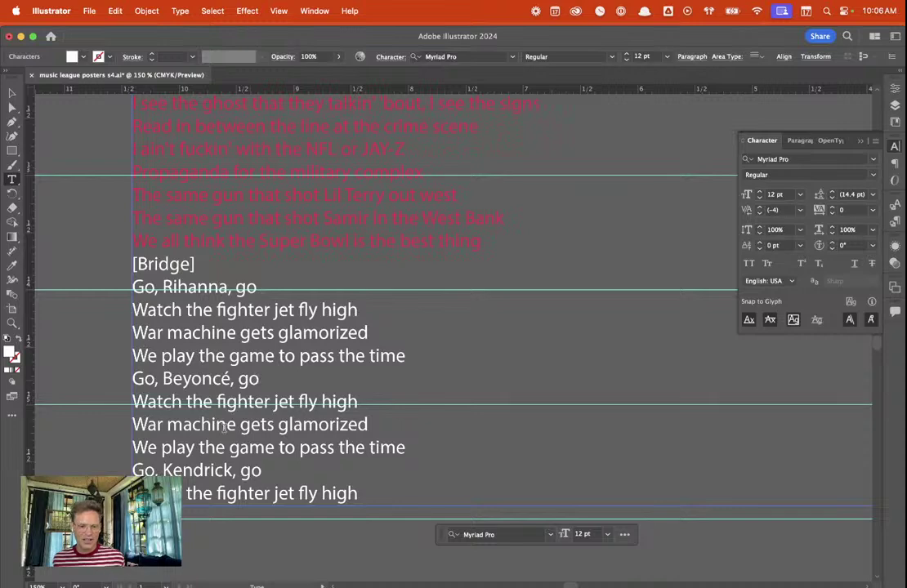
pyautogui.scroll(-1, 241, 411)
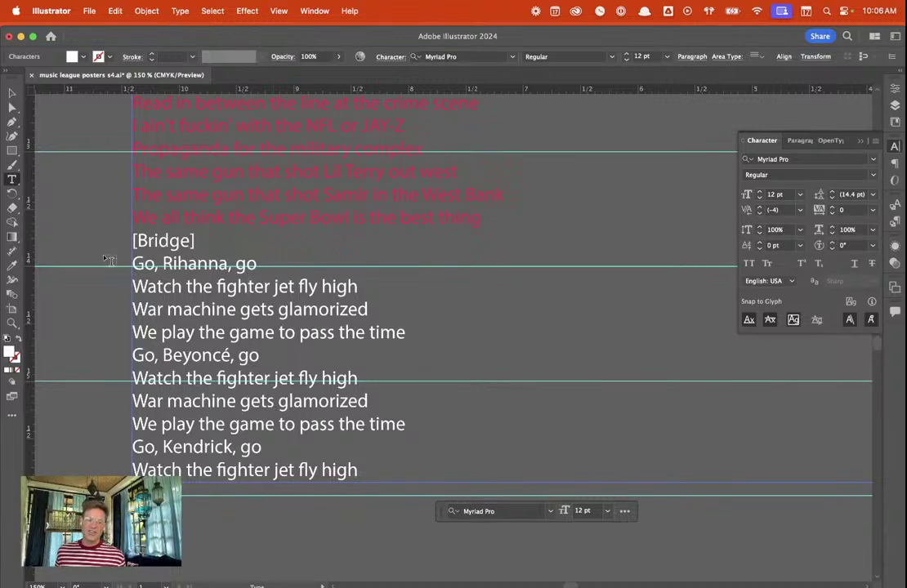
pyautogui.moveTo(125, 255); pyautogui.dragTo(375, 476)
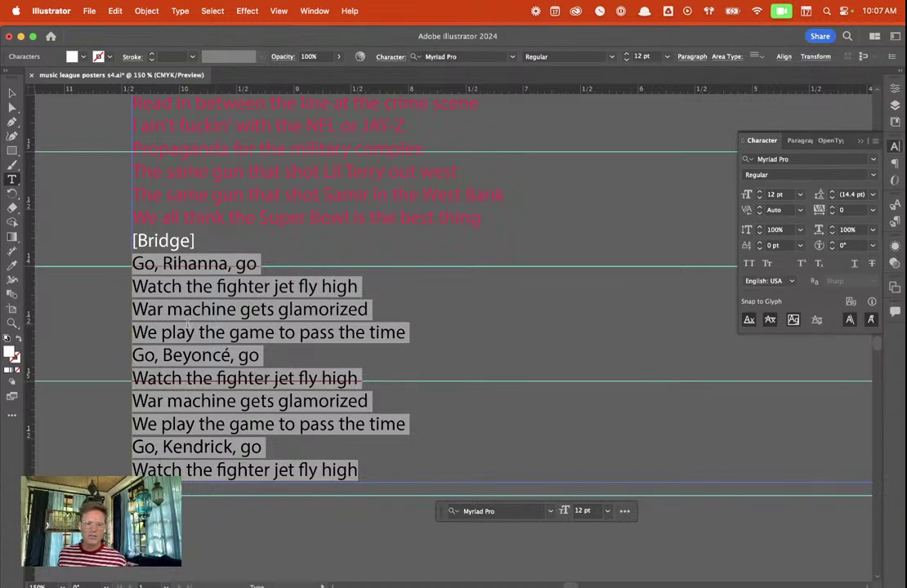
pyautogui.scroll(8, 187, 325)
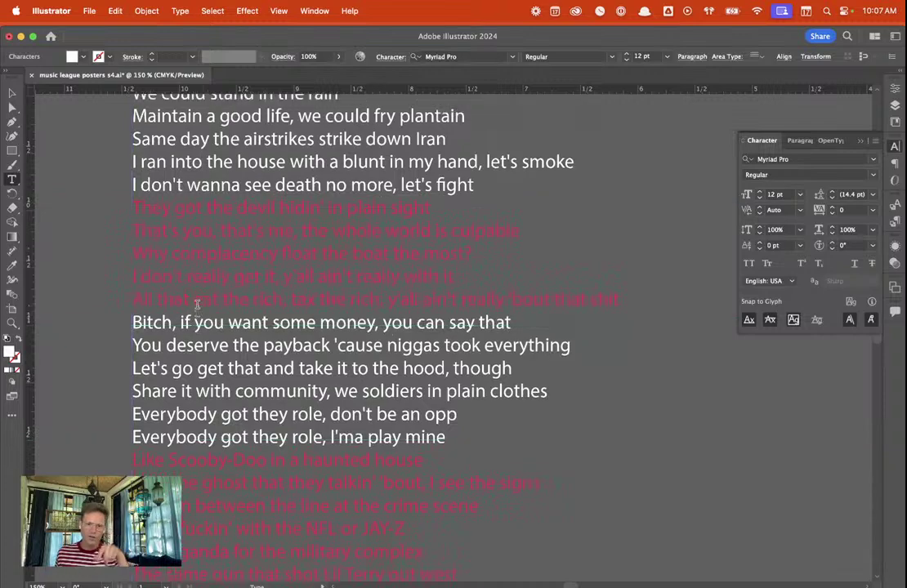
pyautogui.scroll(-8, 193, 299)
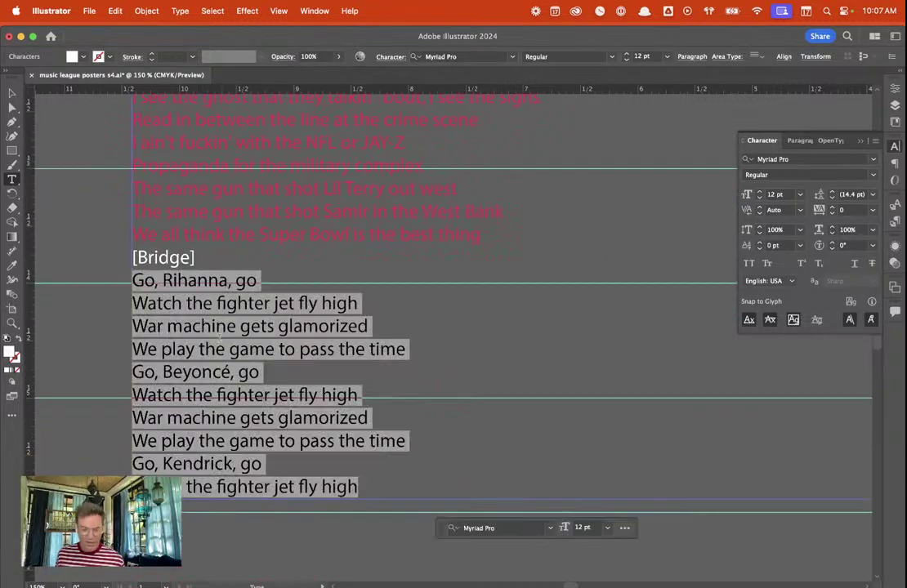
pyautogui.click(512, 348)
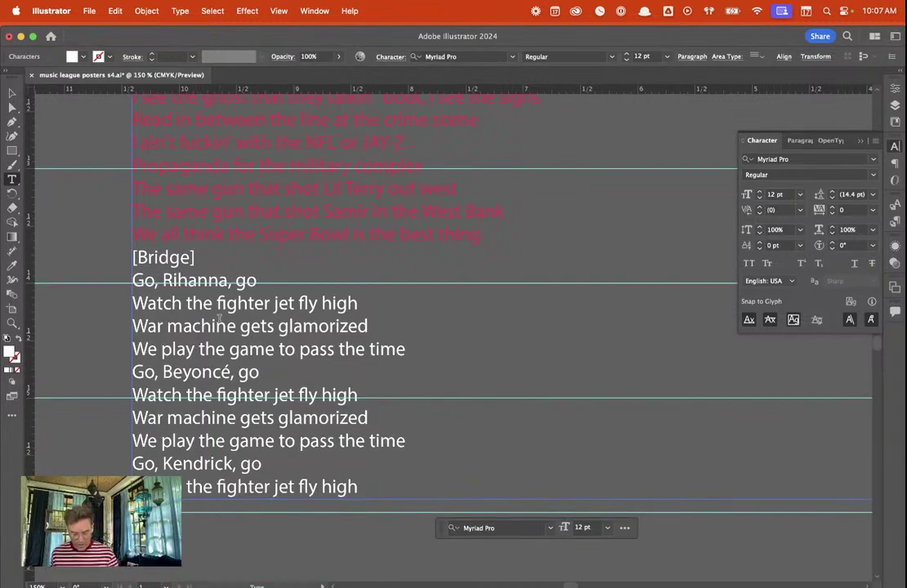
# Extend the lyrics text frame downward with the Selection tool until the cut-off bridge and final chorus lines fit inside
pyautogui.scroll(-1, 231, 303)
pyautogui.scroll(1, 237, 314)
pyautogui.hscroll(-2, 238, 317)
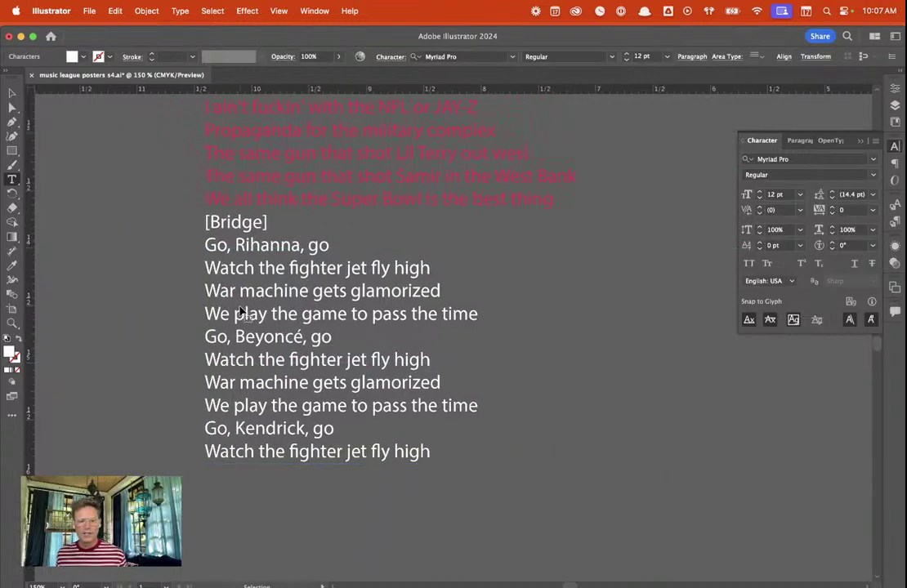
pyautogui.scroll(-5, 237, 309)
pyautogui.scroll(2, 237, 309)
pyautogui.scroll(-2, 214, 302)
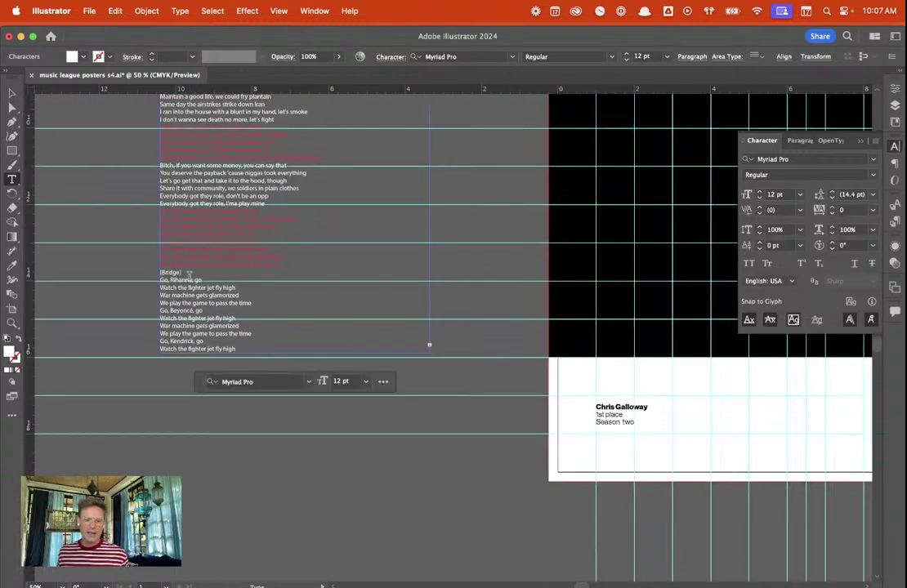
pyautogui.scroll(2, 191, 273)
pyautogui.hscroll(-8, 190, 273)
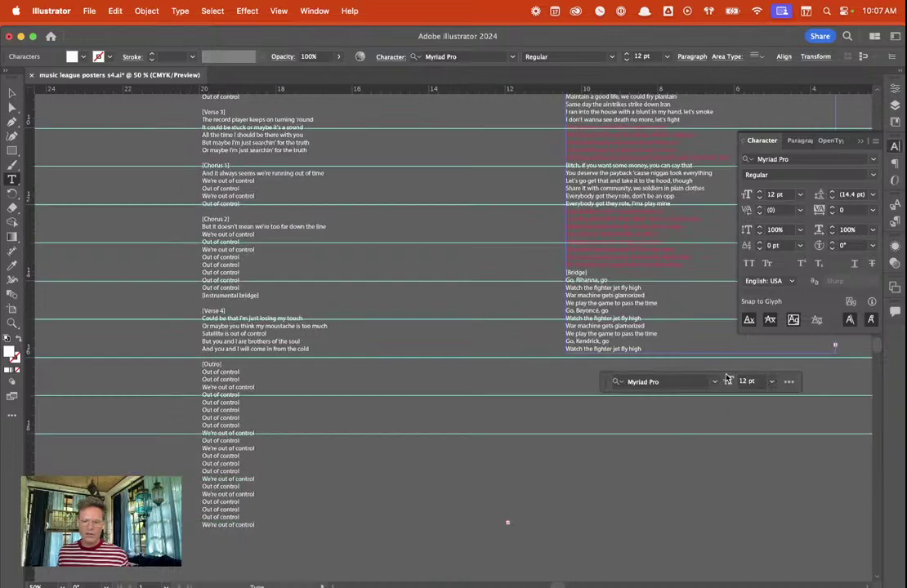
pyautogui.hscroll(2, 645, 331)
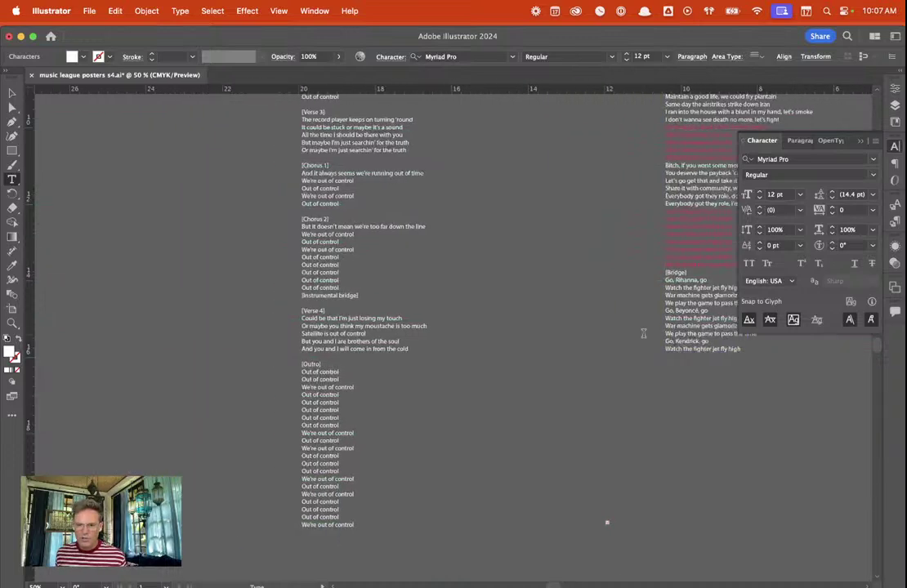
pyautogui.hscroll(6, 633, 326)
pyautogui.click(11, 97)
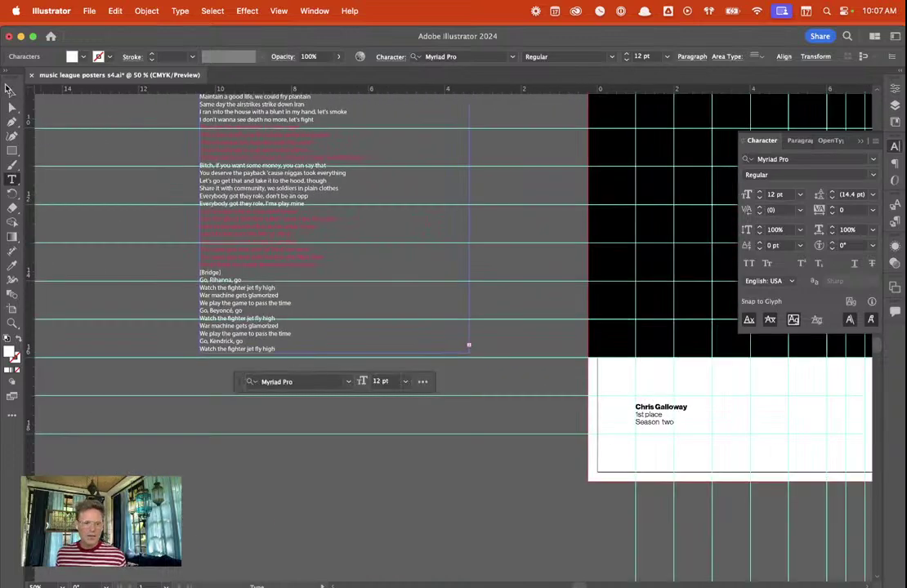
pyautogui.moveTo(334, 348); pyautogui.dragTo(266, 522)
pyautogui.scroll(1, 192, 366)
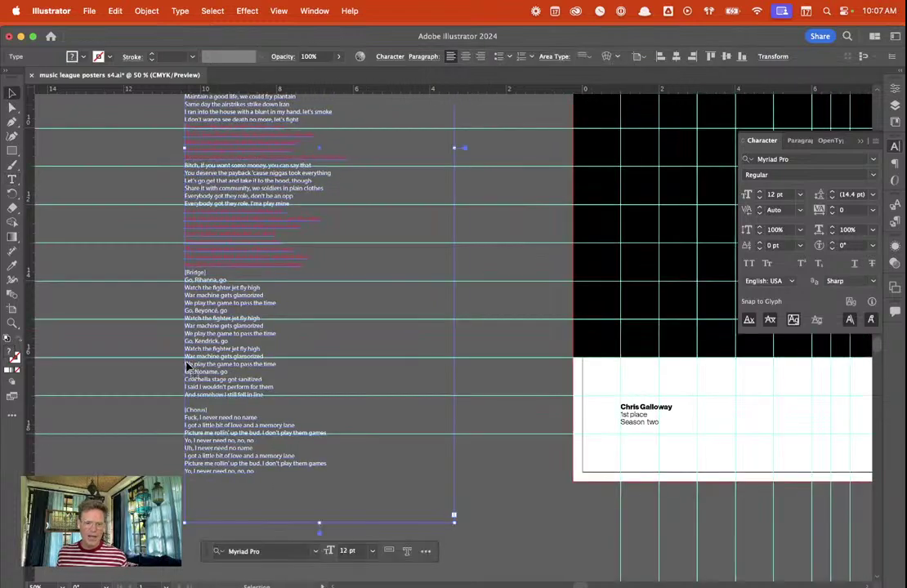
# Read the rest of the bridge and the final chorus, deselecting the lyrics text frame and selecting it again
pyautogui.scroll(5, 190, 376)
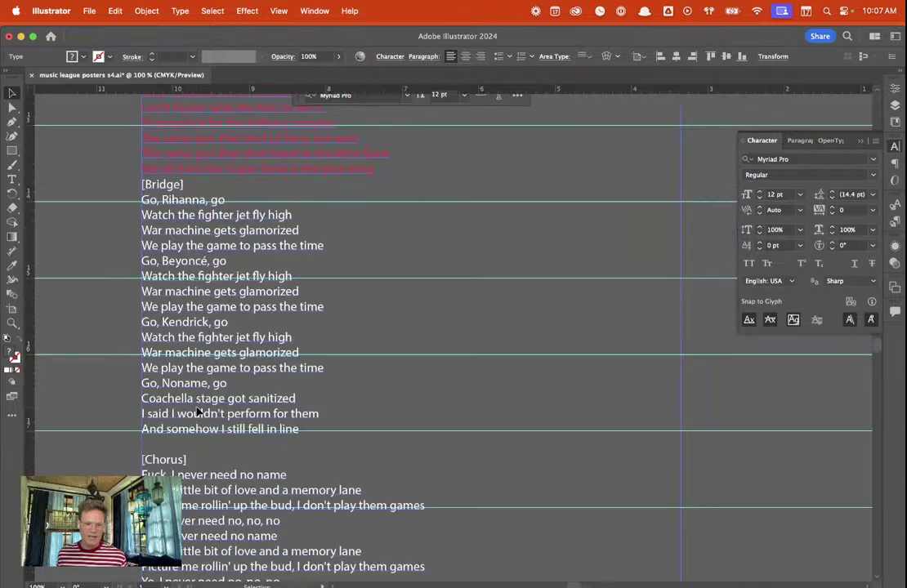
pyautogui.scroll(3, 197, 404)
pyautogui.scroll(-3, 176, 356)
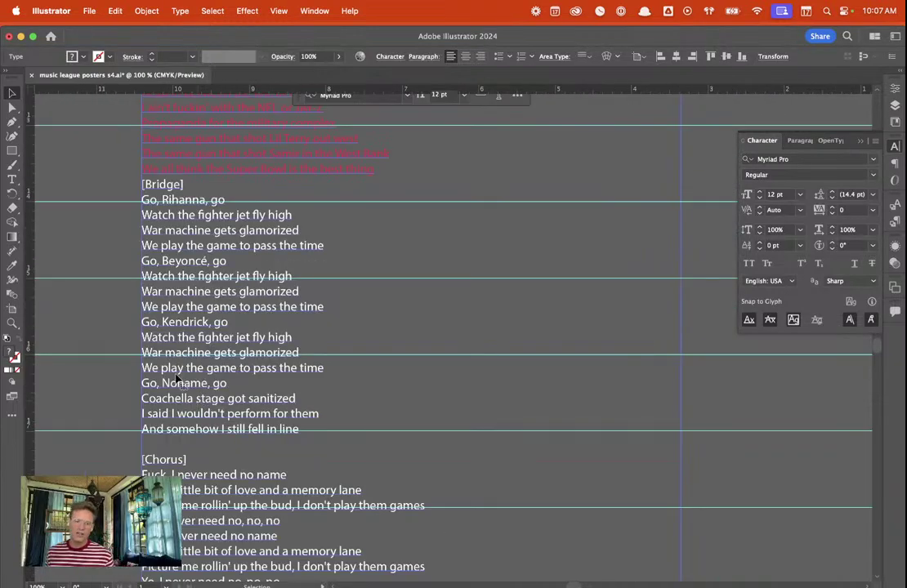
pyautogui.scroll(-1, 176, 378)
pyautogui.scroll(-1, 180, 372)
pyautogui.scroll(-1, 187, 352)
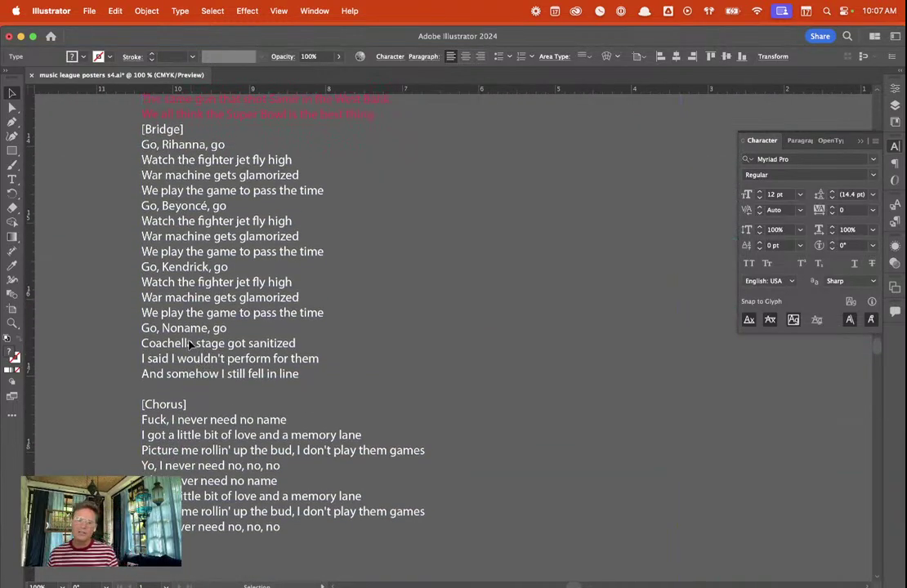
pyautogui.click(121, 245)
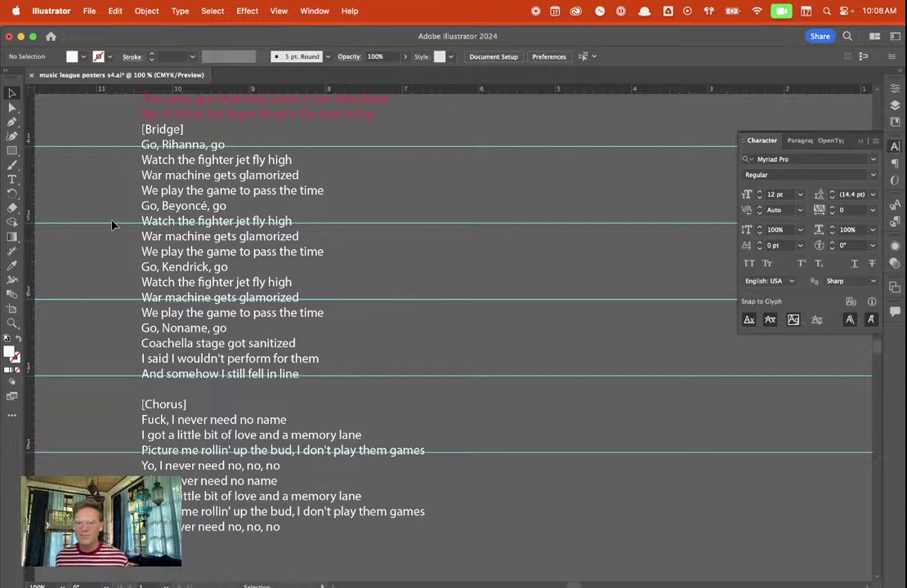
pyautogui.click(164, 283)
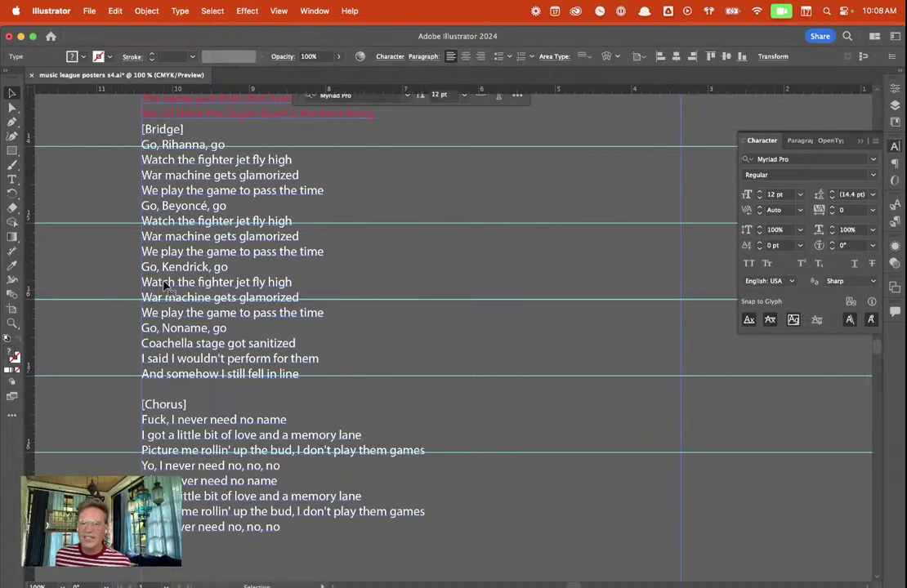
# Read through the bridge and the final chorus at the end of the lyrics
pyautogui.scroll(1, 110, 248)
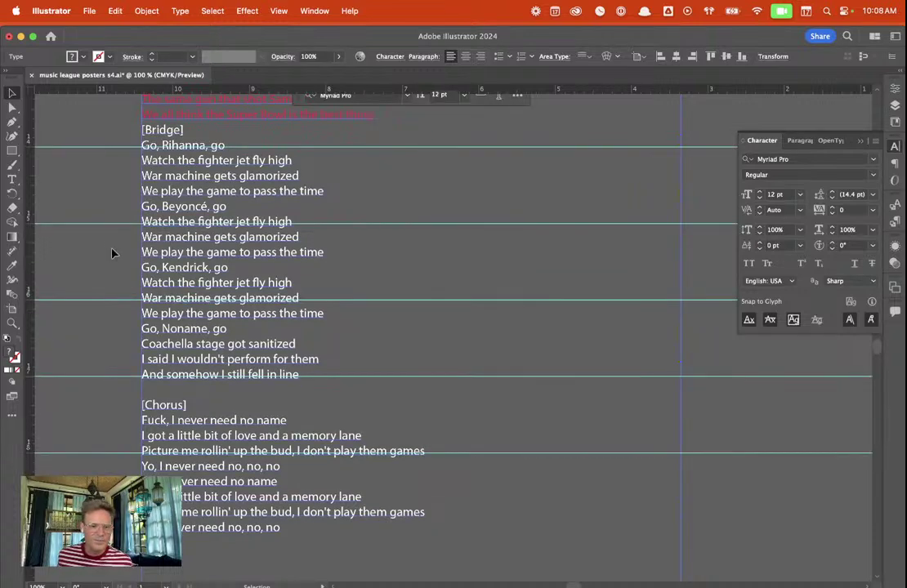
pyautogui.scroll(-2, 116, 288)
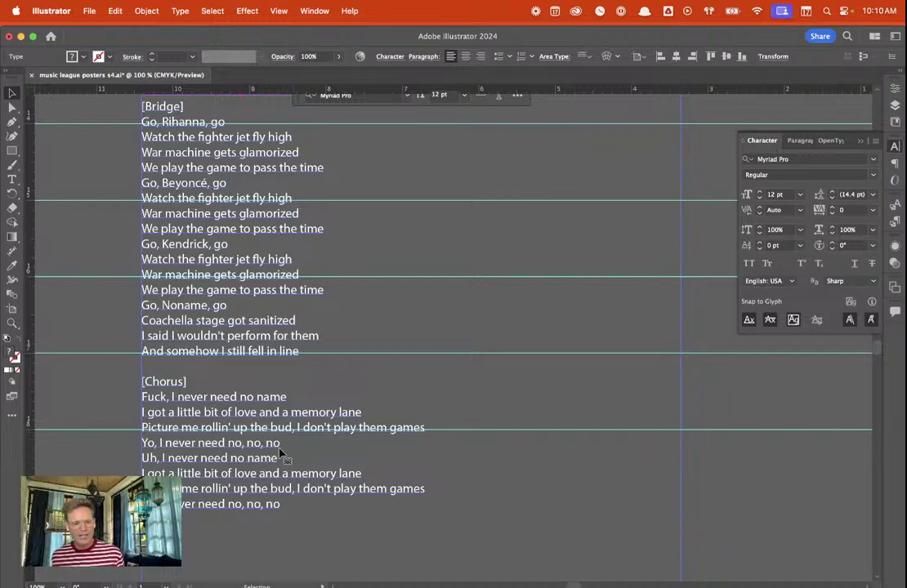
pyautogui.scroll(-1, 260, 429)
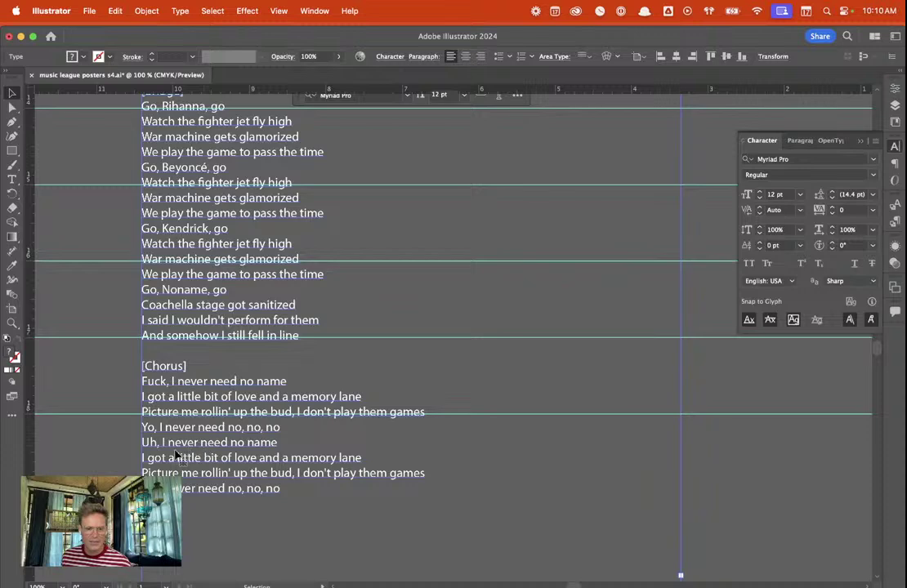
pyautogui.click(289, 488)
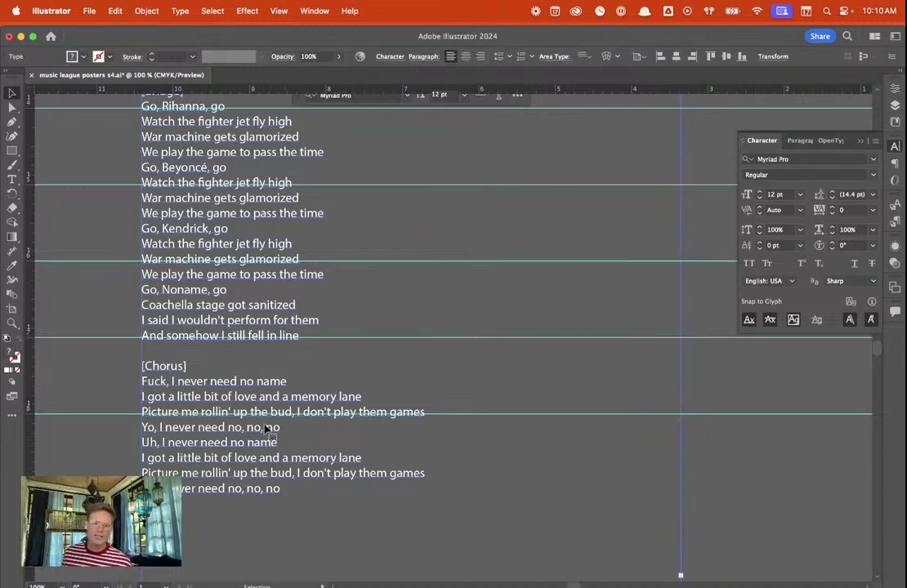
# Review the second verse at 200% zoom, from "I ran into the house" to the Scooby-Doo lines
pyautogui.scroll(5, 269, 429)
pyautogui.scroll(2, 263, 426)
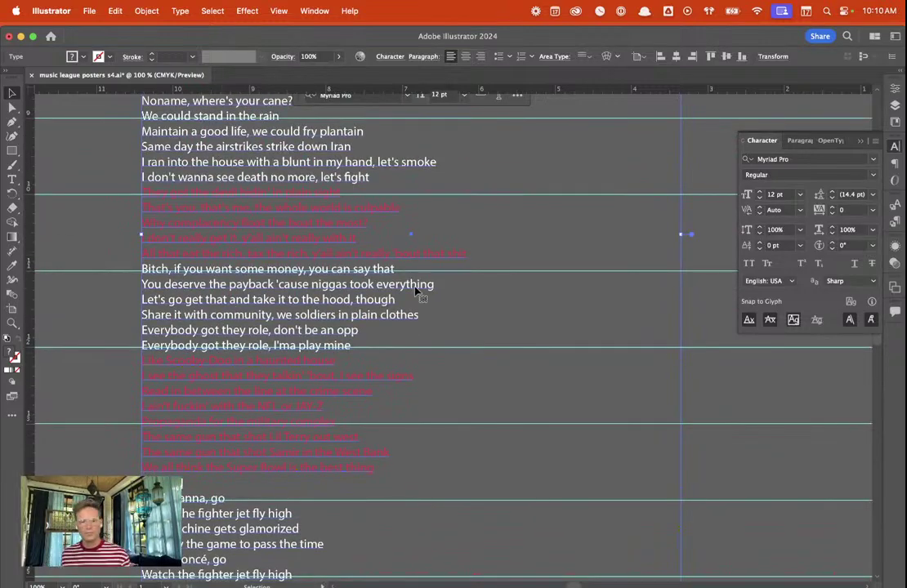
pyautogui.hscroll(1, 224, 237)
pyautogui.scroll(5, 223, 237)
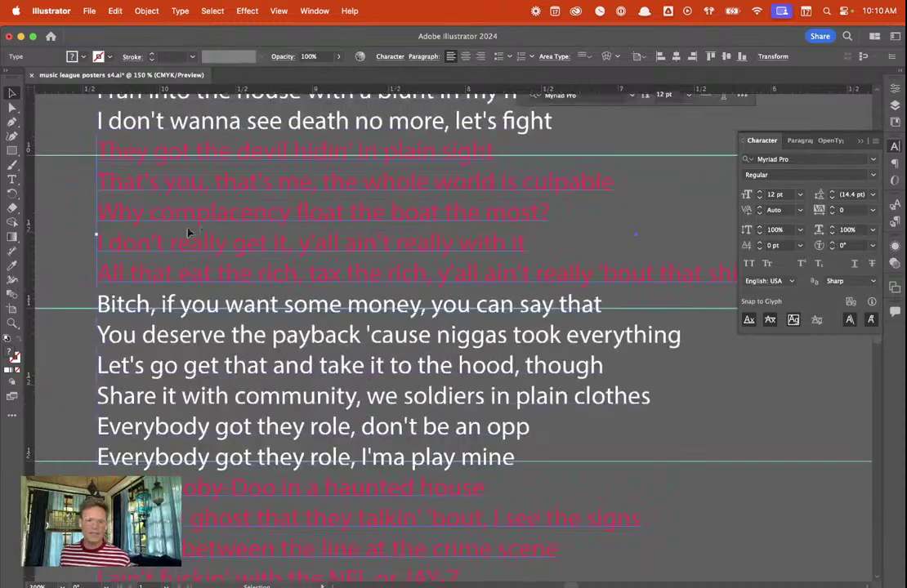
pyautogui.scroll(2, 279, 270)
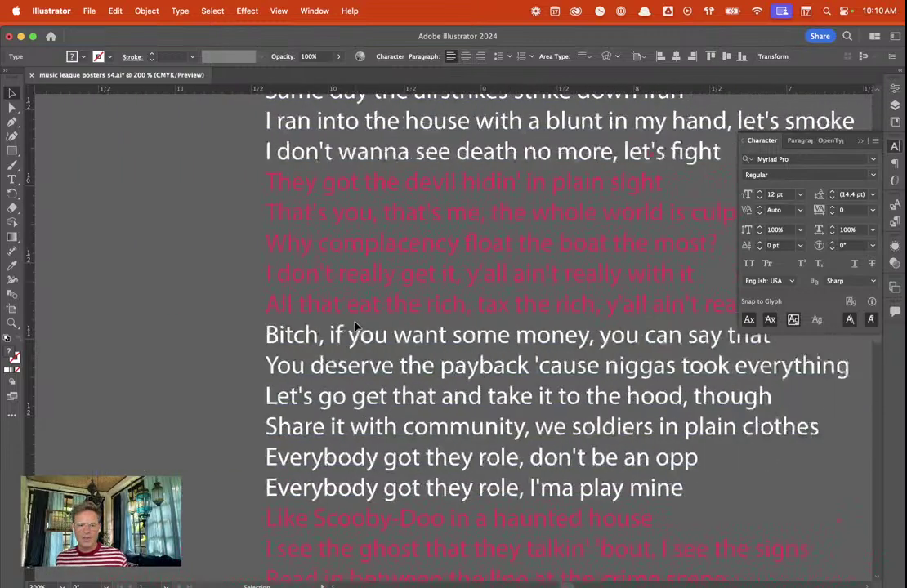
pyautogui.hscroll(3, 356, 327)
pyautogui.hscroll(-3, 356, 327)
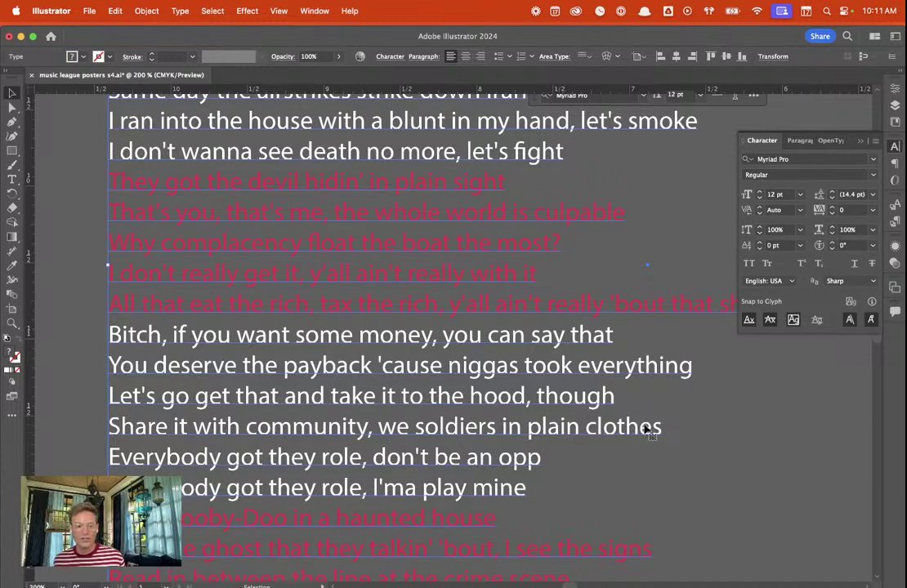
# Highlight the lines from "Let's go get that" to "I'ma play mine" and the "You deserve the payback" line for comparison, and clear the highlight
pyautogui.doubleClick(527, 495)
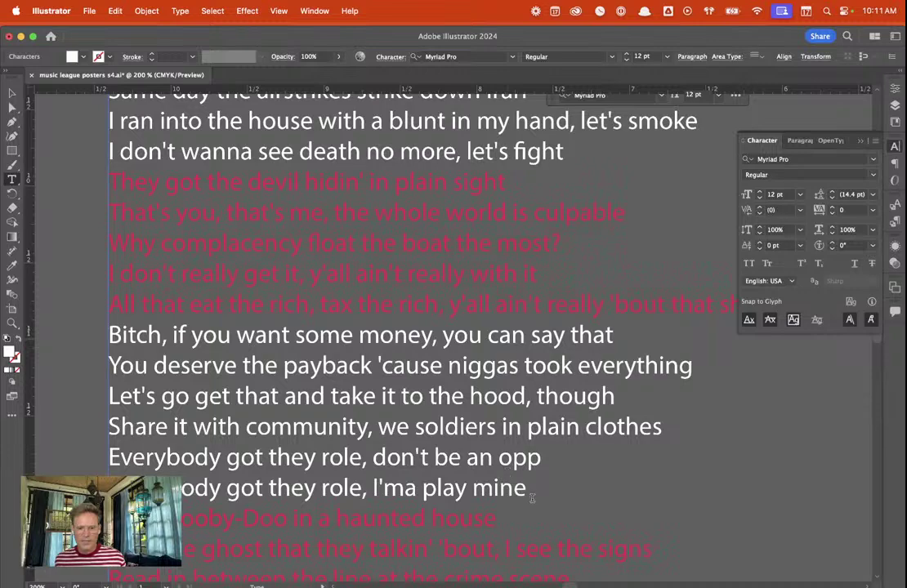
pyautogui.moveTo(527, 491); pyautogui.dragTo(87, 401)
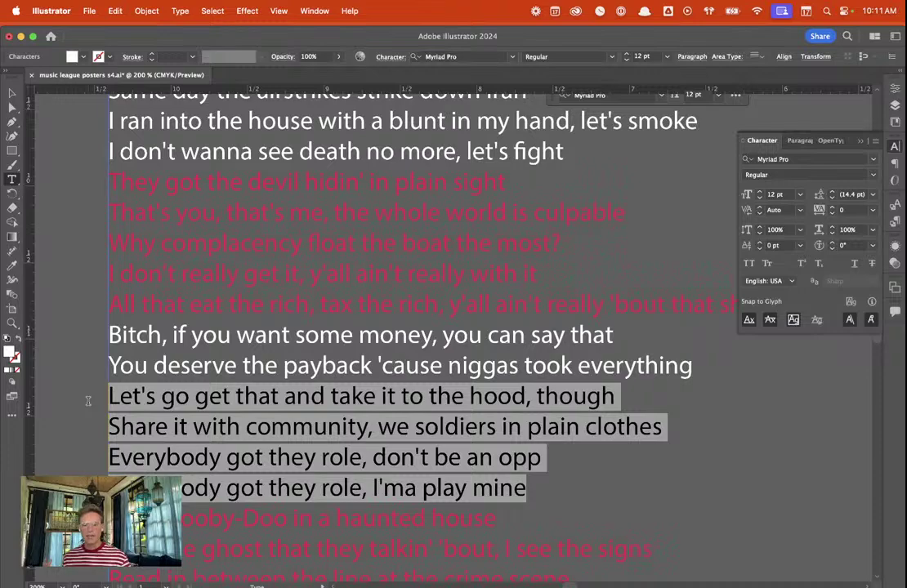
pyautogui.moveTo(108, 335); pyautogui.dragTo(491, 365)
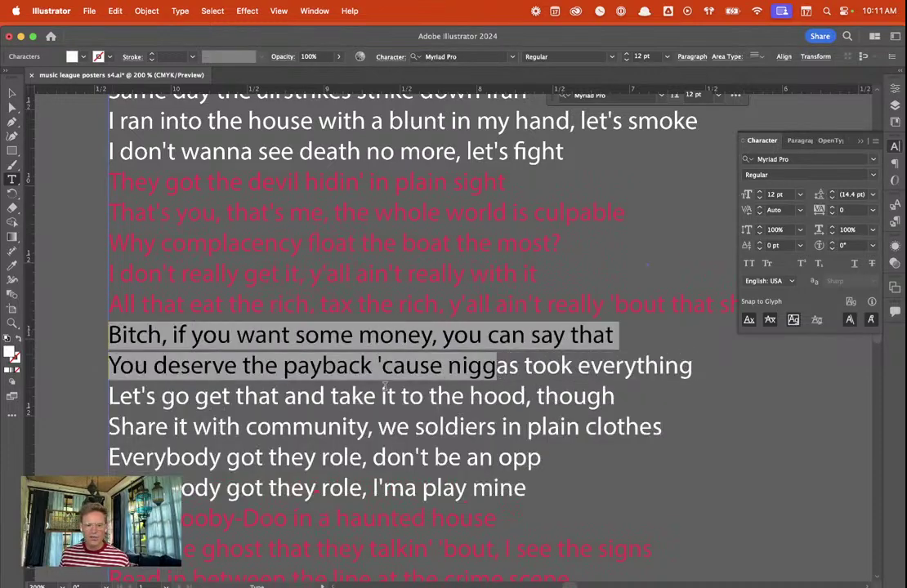
pyautogui.click(334, 374)
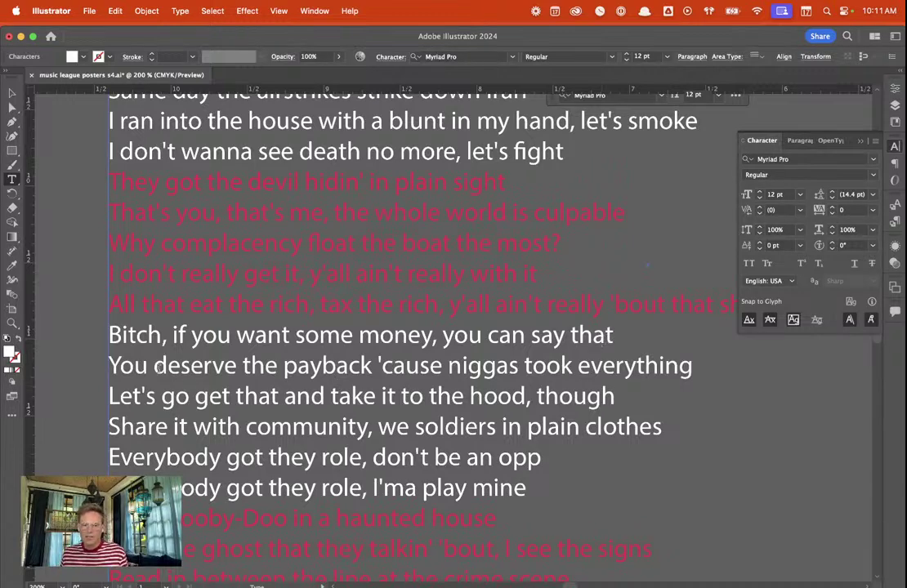
pyautogui.moveTo(149, 368); pyautogui.dragTo(628, 368)
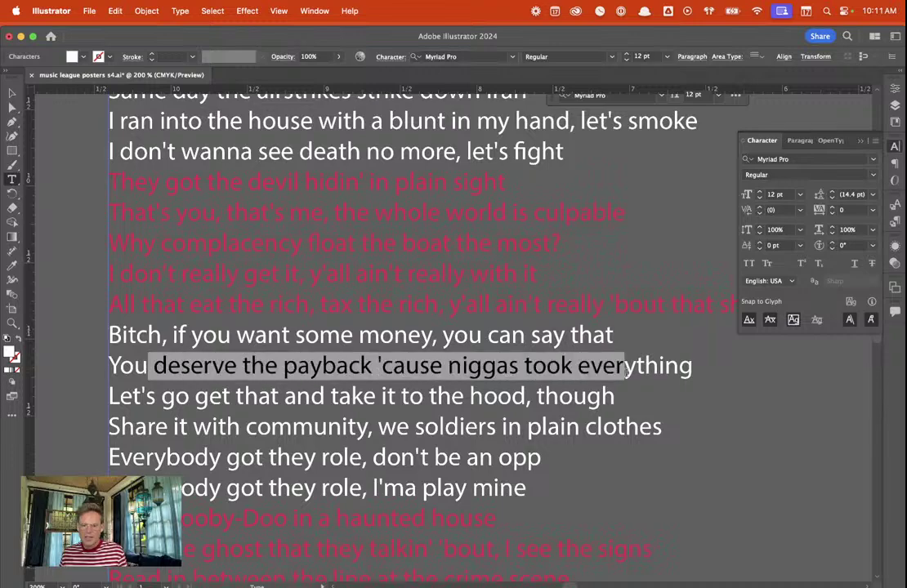
pyautogui.moveTo(682, 368); pyautogui.dragTo(110, 368)
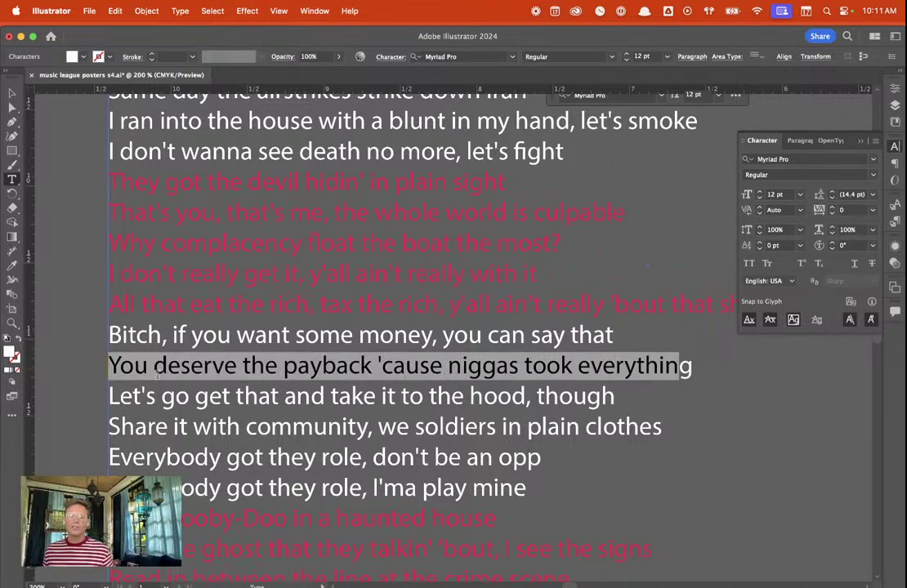
pyautogui.moveTo(178, 368); pyautogui.dragTo(155, 396)
pyautogui.click(151, 396)
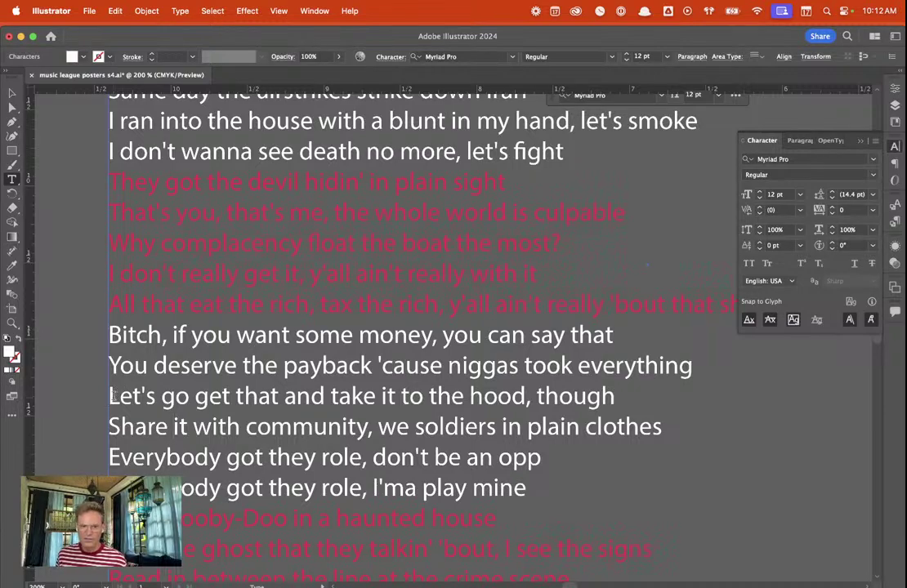
# Highlight the lines around "Share it with community" and the phrase "don't be an opp" for closer reading, and clear the highlight
pyautogui.moveTo(109, 396); pyautogui.dragTo(658, 429)
pyautogui.click(578, 467)
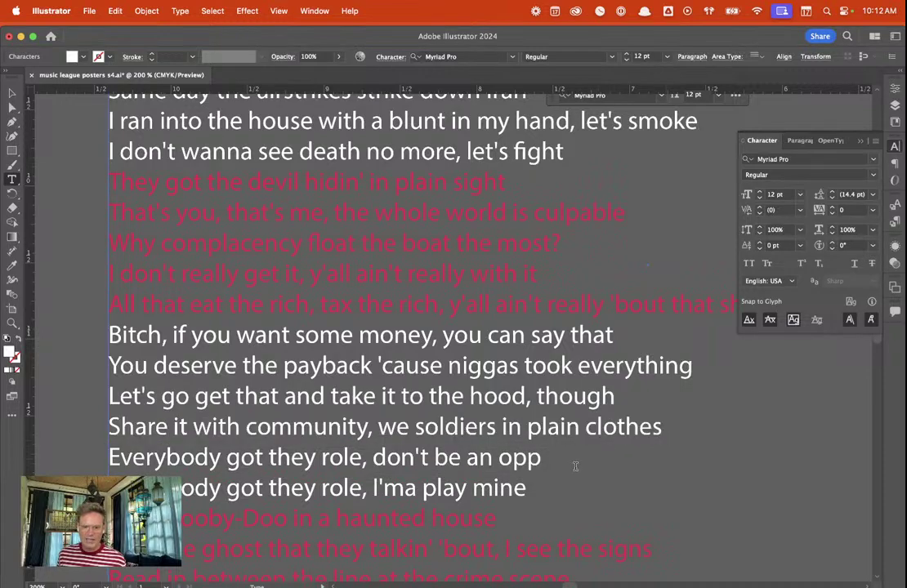
pyautogui.moveTo(579, 473); pyautogui.dragTo(80, 425)
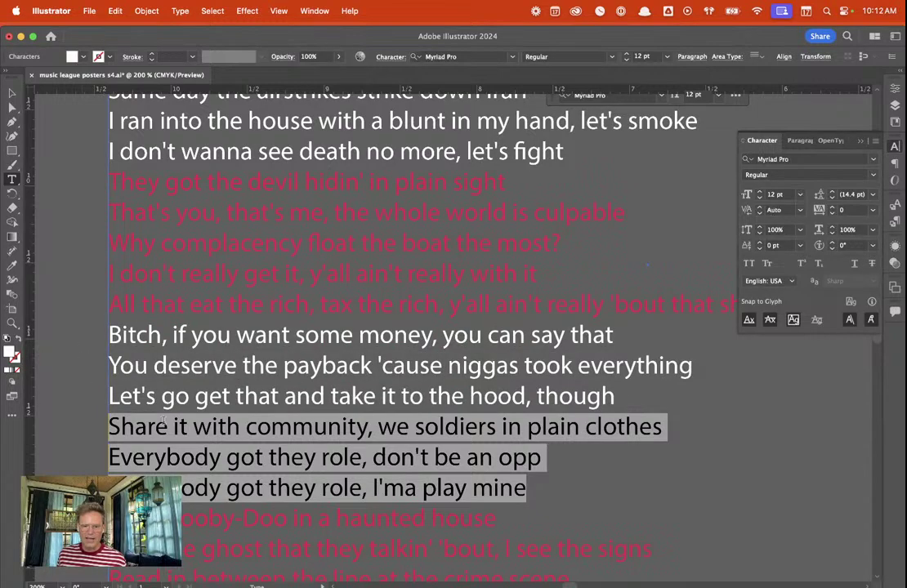
pyautogui.click(523, 445)
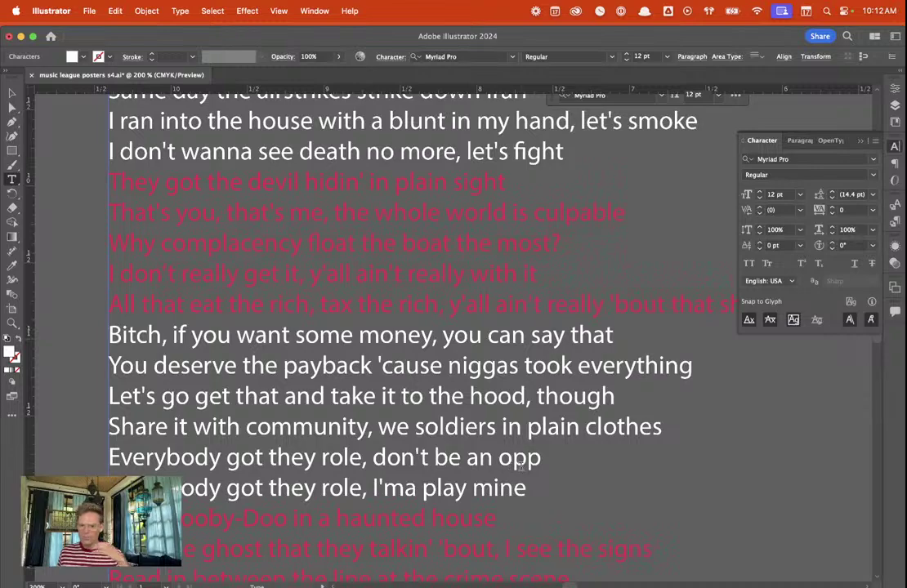
pyautogui.keyDown('shift'); pyautogui.click(459, 461); pyautogui.keyUp('shift')
pyautogui.keyDown('shift'); pyautogui.click(374, 459); pyautogui.keyUp('shift')
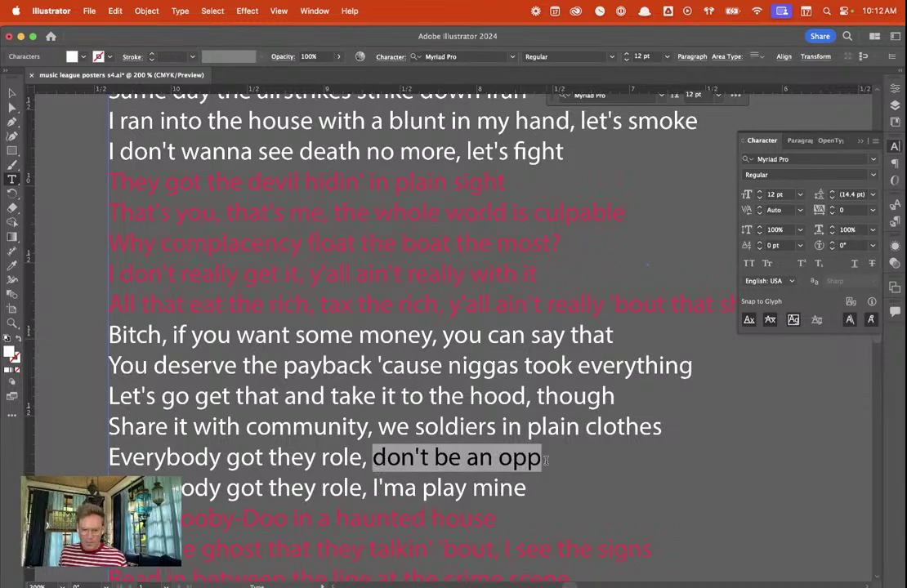
pyautogui.click(552, 488)
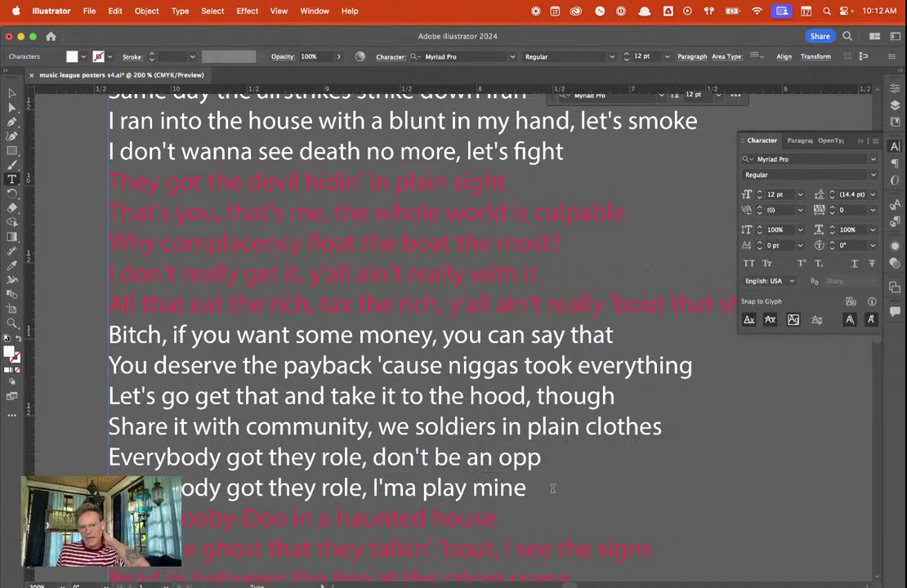
# Highlight the six white lines between the crimson passages, and separately the last three from "Share it with community", and clear the highlight
pyautogui.keyDown('shift'); pyautogui.click(228, 454); pyautogui.keyUp('shift')
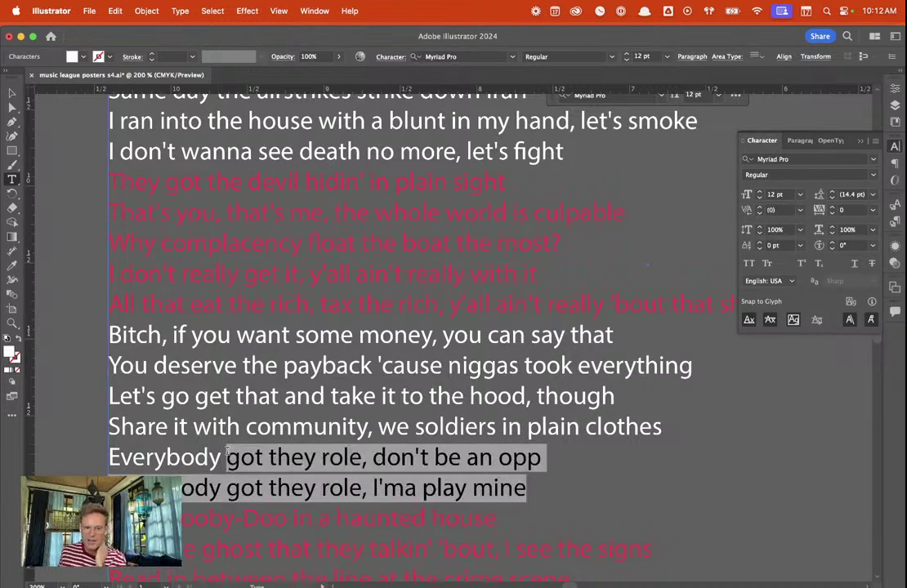
pyautogui.moveTo(228, 454); pyautogui.dragTo(98, 357)
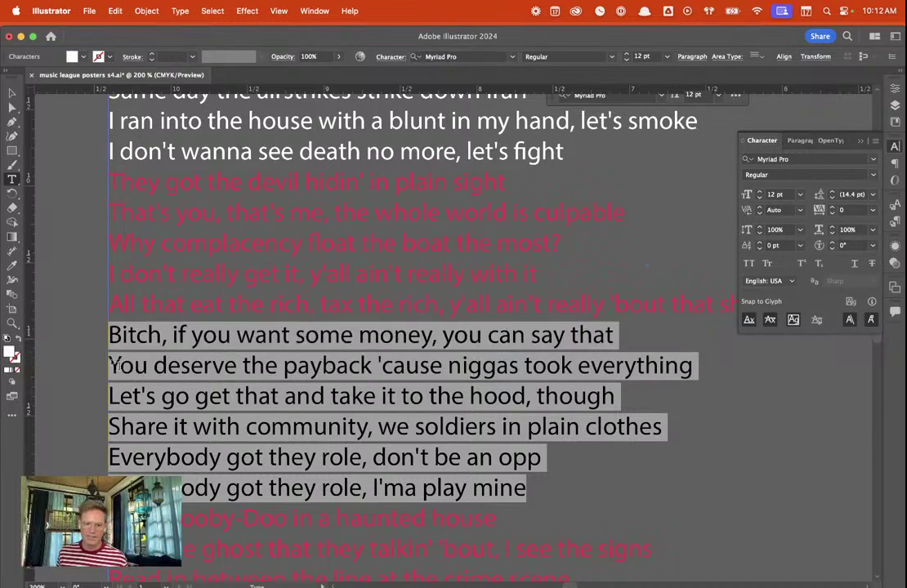
pyautogui.click(102, 318)
pyautogui.click(136, 397)
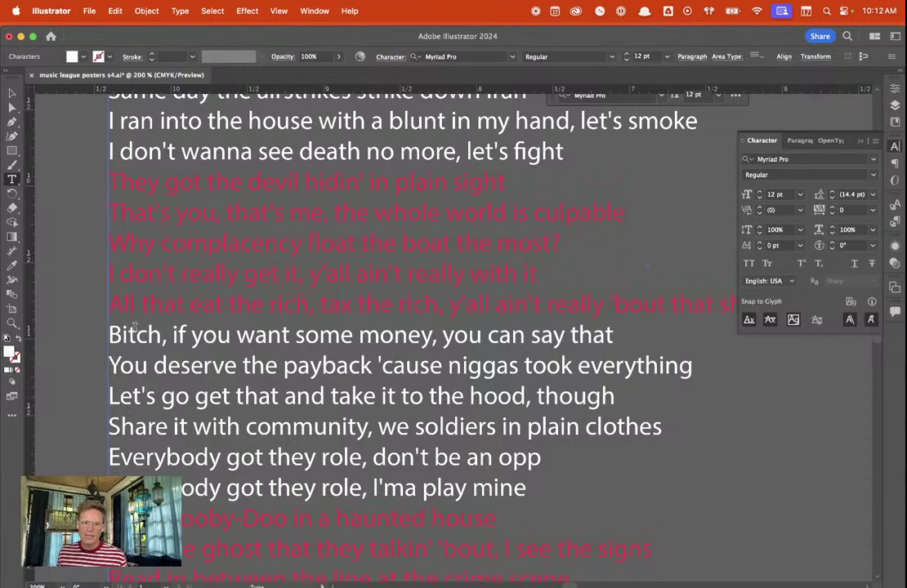
pyautogui.moveTo(527, 488); pyautogui.dragTo(98, 348)
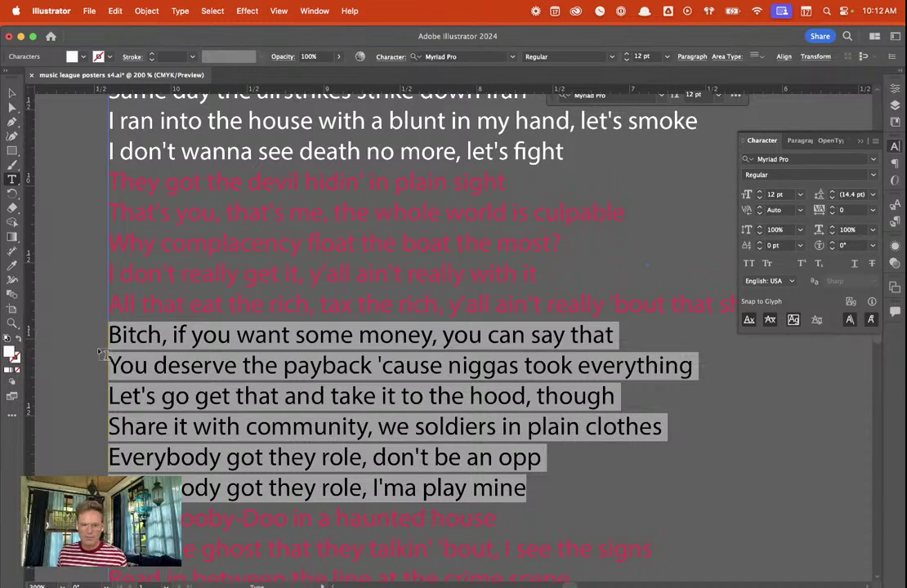
pyautogui.click(111, 274)
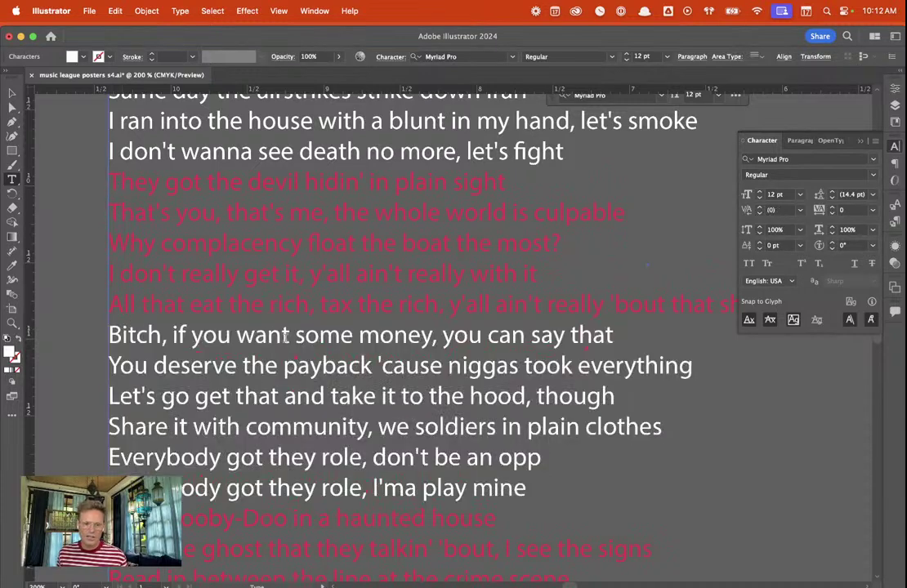
pyautogui.moveTo(527, 488); pyautogui.dragTo(98, 324)
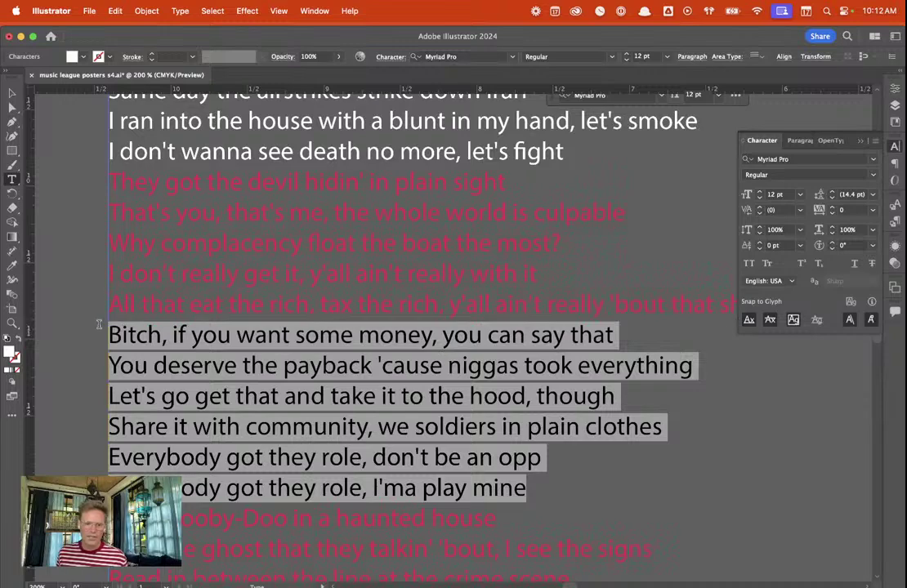
pyautogui.click(471, 426)
pyautogui.moveTo(527, 488); pyautogui.dragTo(51, 429)
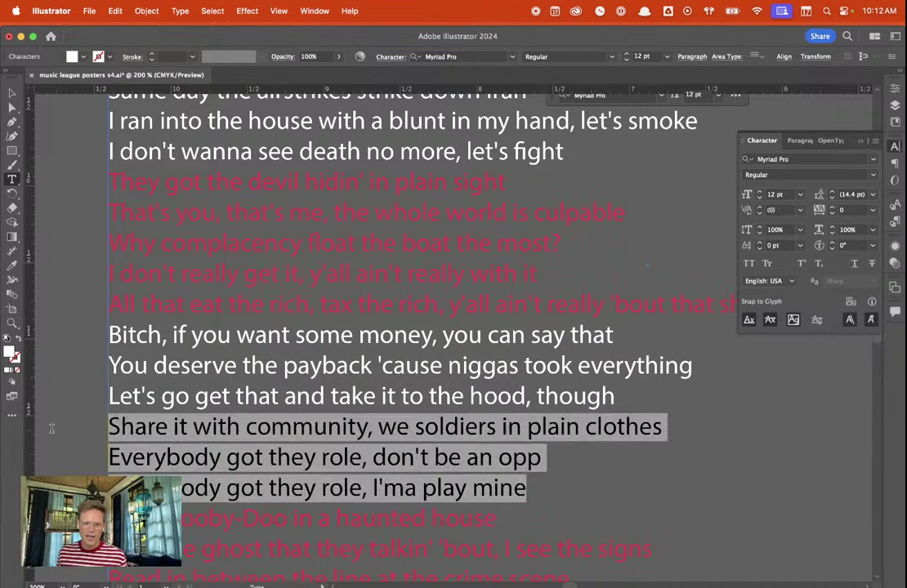
pyautogui.click(580, 469)
# Reread the verse and highlight "devil hidin' in plain sight" in the first crimson line, and clear the highlight
pyautogui.scroll(-2, 572, 469)
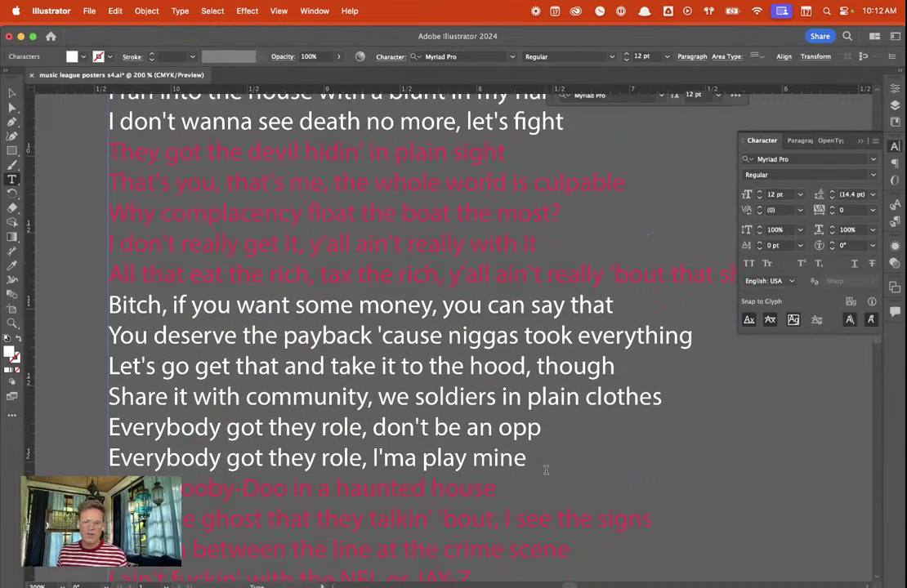
pyautogui.scroll(1, 546, 469)
pyautogui.scroll(-3, 546, 470)
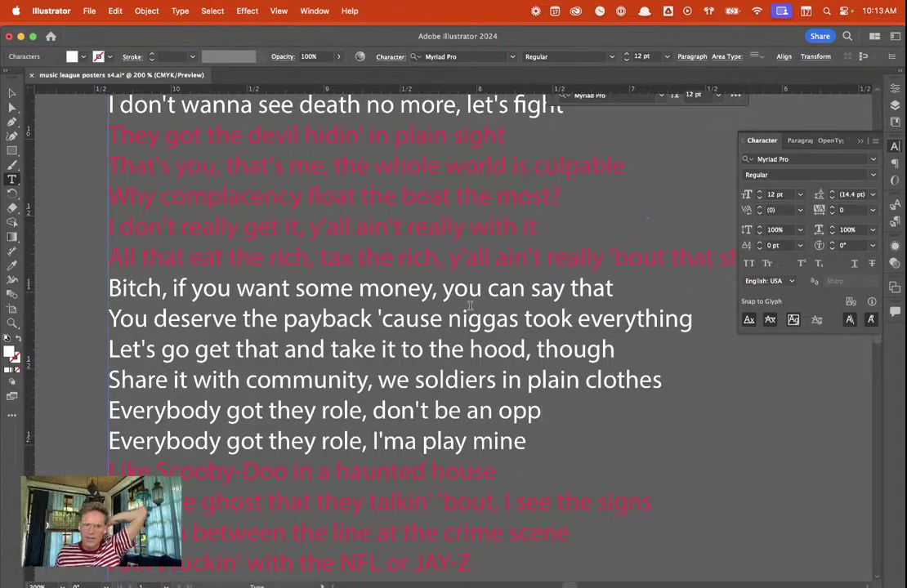
pyautogui.moveTo(247, 136); pyautogui.dragTo(452, 135)
pyautogui.moveTo(497, 129); pyautogui.dragTo(483, 131)
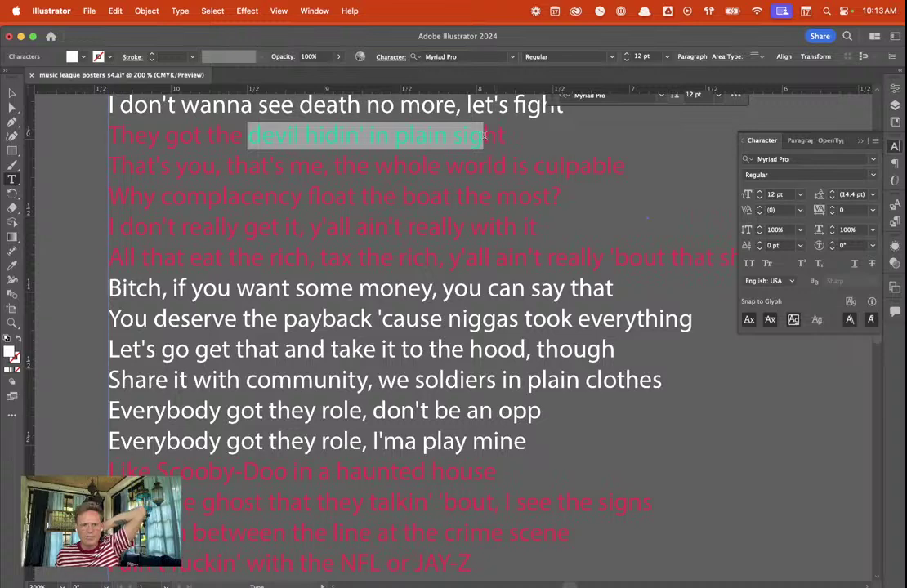
pyautogui.click(177, 154)
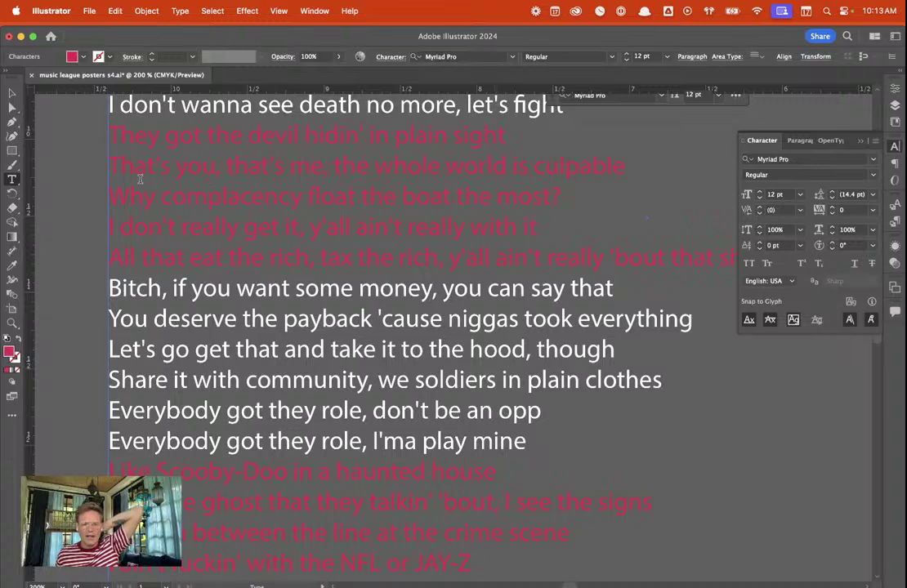
# Highlight "That's you, that's me, the whole world is culpable", "Why complacency float the boat the most?" and the phrase "float the boat" in turn
pyautogui.moveTo(104, 162); pyautogui.dragTo(635, 175)
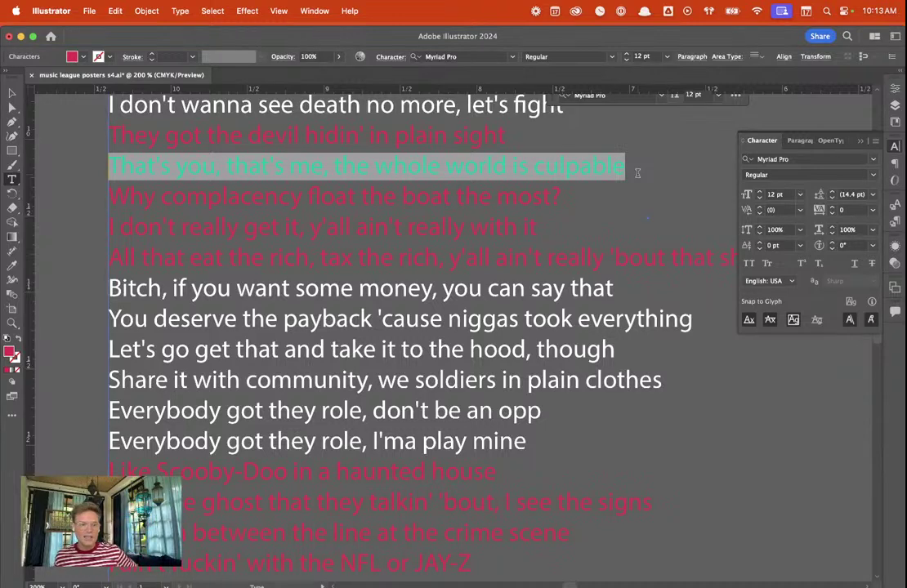
pyautogui.moveTo(605, 191); pyautogui.dragTo(104, 201)
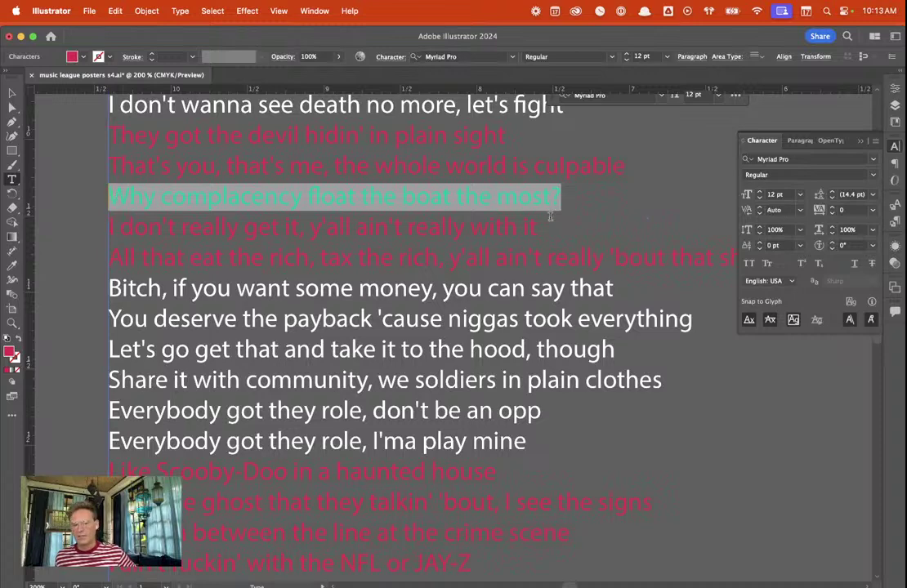
pyautogui.click(478, 189)
pyautogui.moveTo(319, 196); pyautogui.dragTo(448, 196)
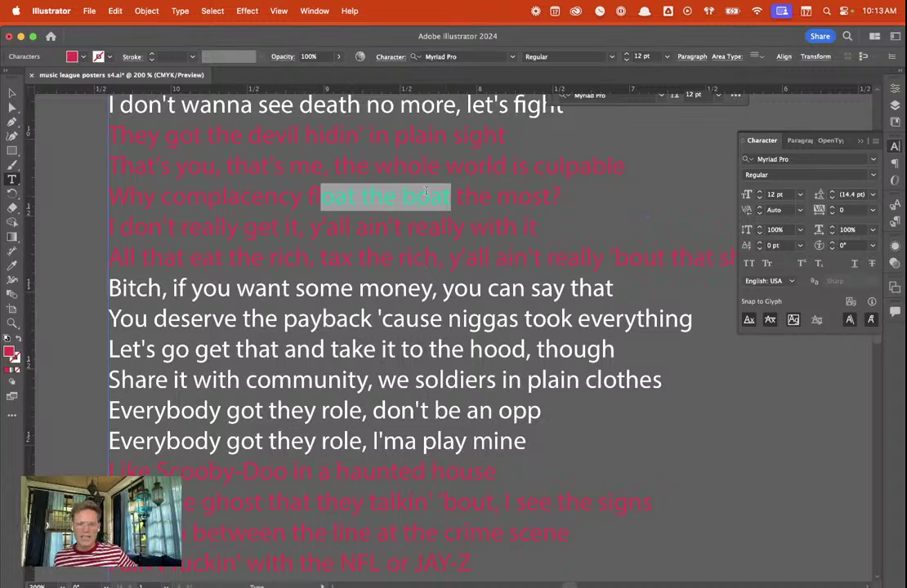
pyautogui.moveTo(309, 196); pyautogui.dragTo(447, 189)
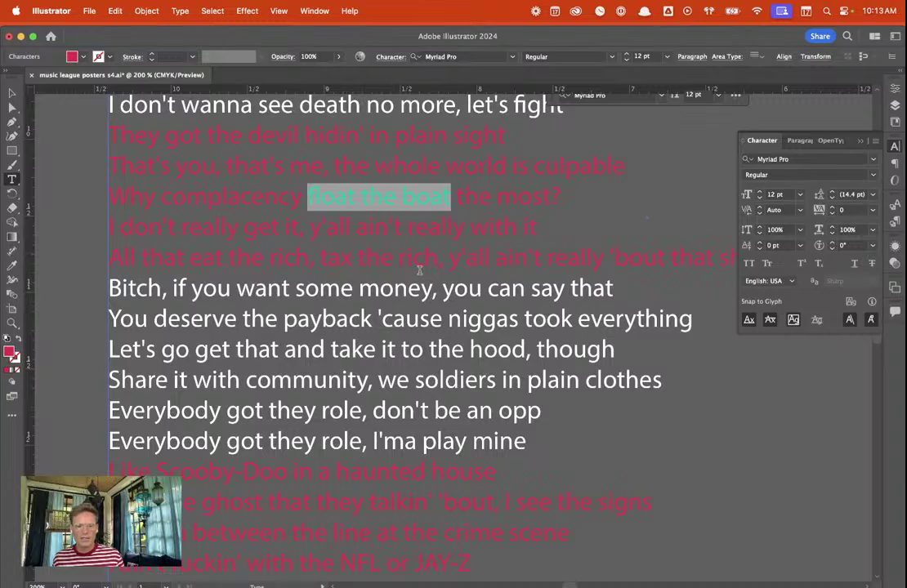
pyautogui.click(364, 235)
# Look over the full width of the verse and highlight the line starting "Let's go get that and take it to the hood"
pyautogui.hscroll(3, 392, 253)
pyautogui.hscroll(-3, 401, 263)
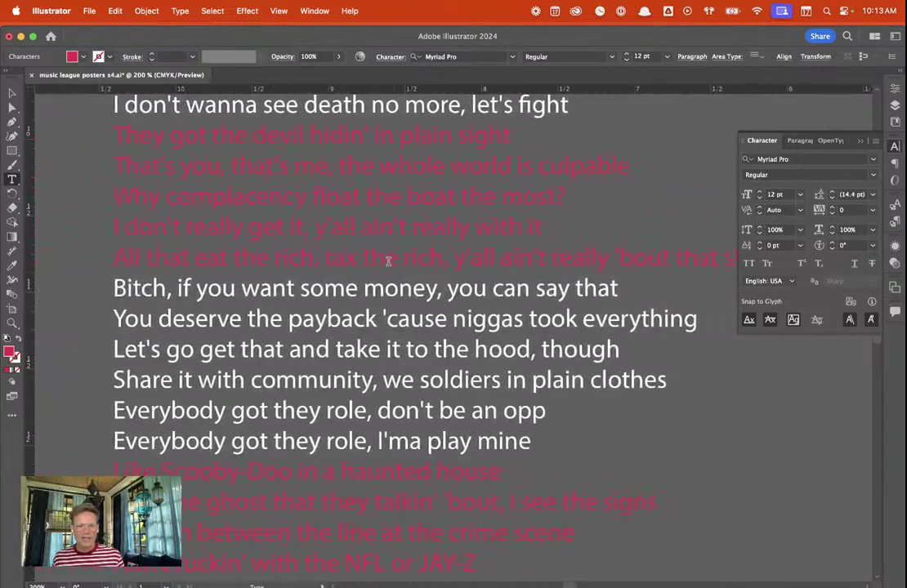
pyautogui.press('super+z')
pyautogui.hscroll(3, 438, 256)
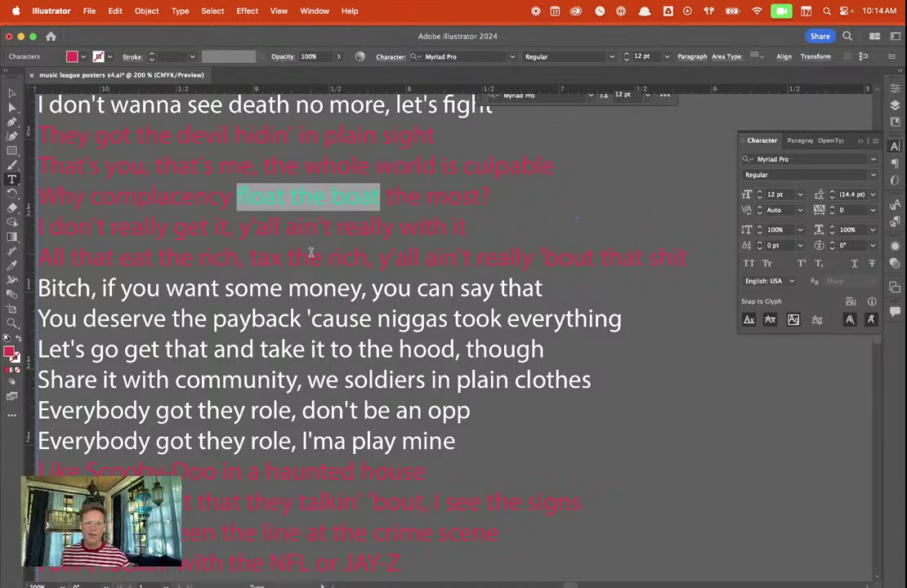
pyautogui.hscroll(-10, 300, 274)
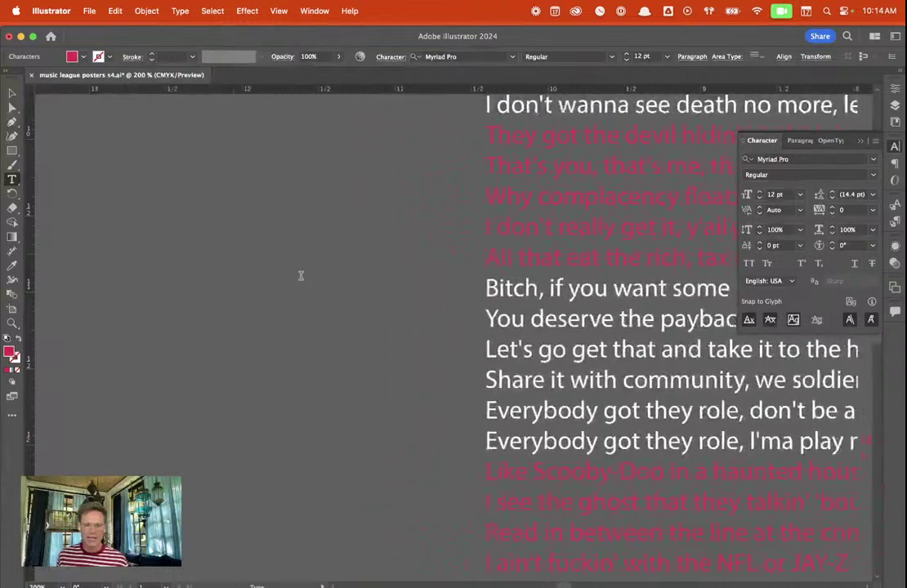
pyautogui.hscroll(7, 300, 275)
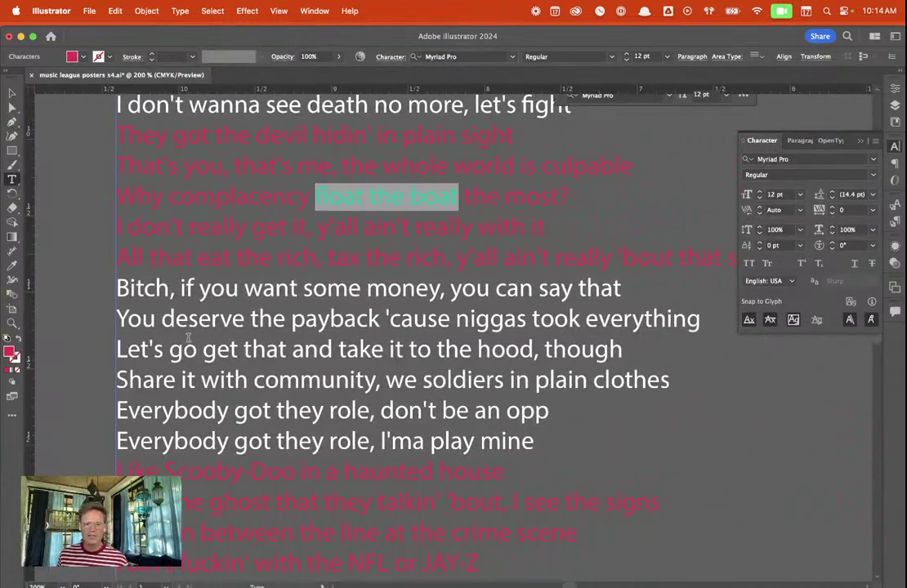
pyautogui.moveTo(116, 349); pyautogui.dragTo(491, 350)
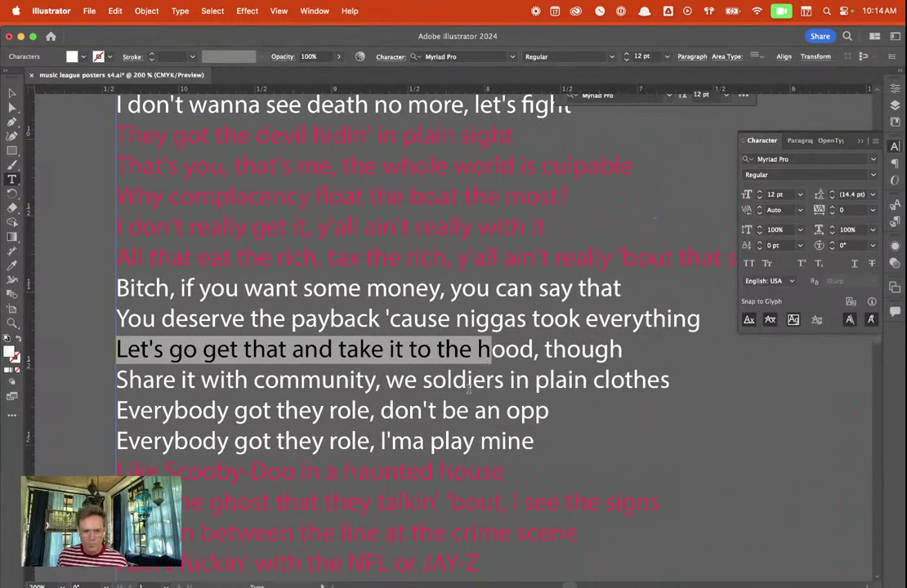
# Examine the white and magenta lyric lines of Verse 2 and the surrounding lyrics for poster ideas
pyautogui.click(310, 383)
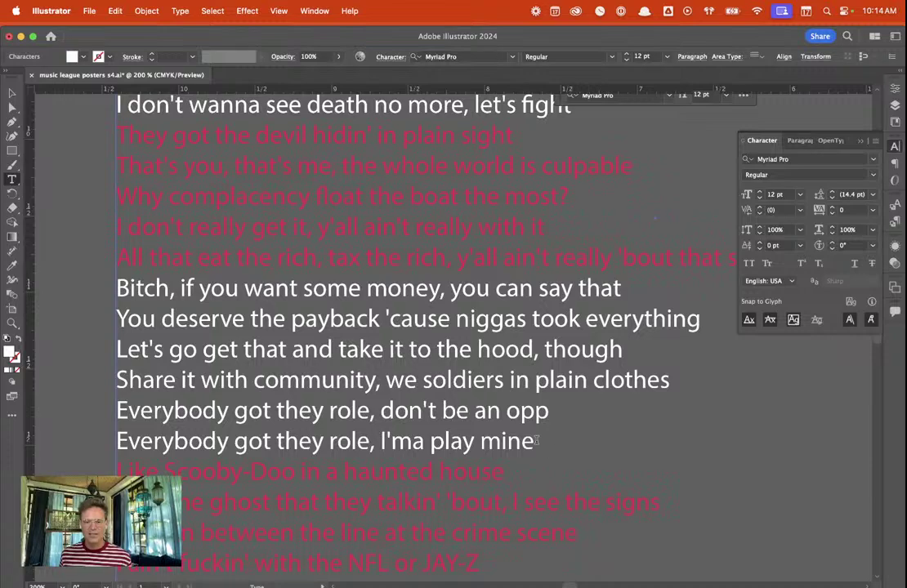
pyautogui.moveTo(541, 442); pyautogui.dragTo(91, 351)
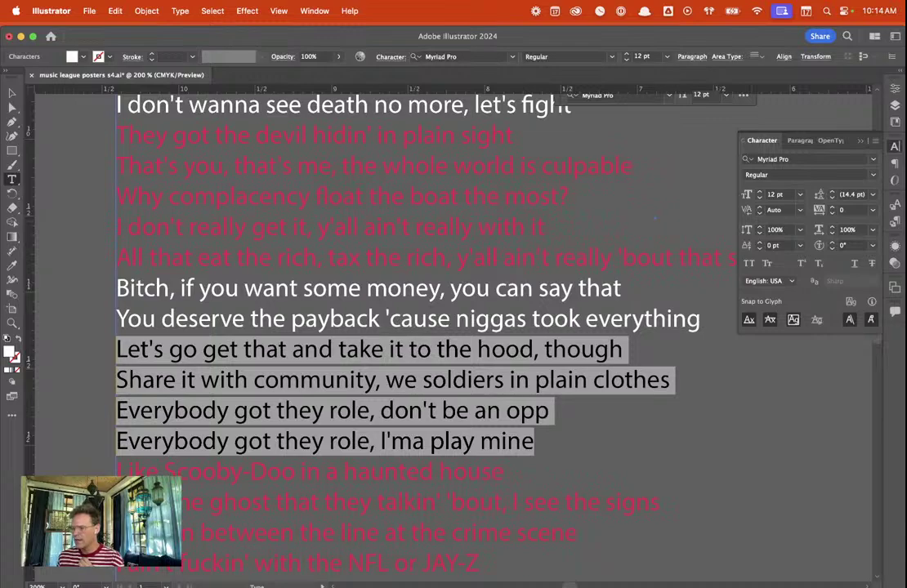
pyautogui.click(249, 318)
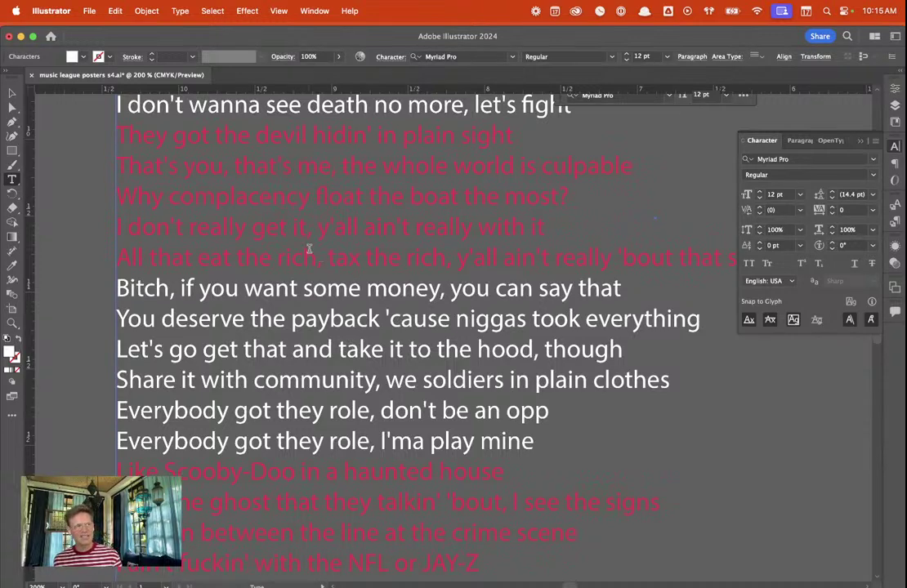
pyautogui.hscroll(-3, 308, 277)
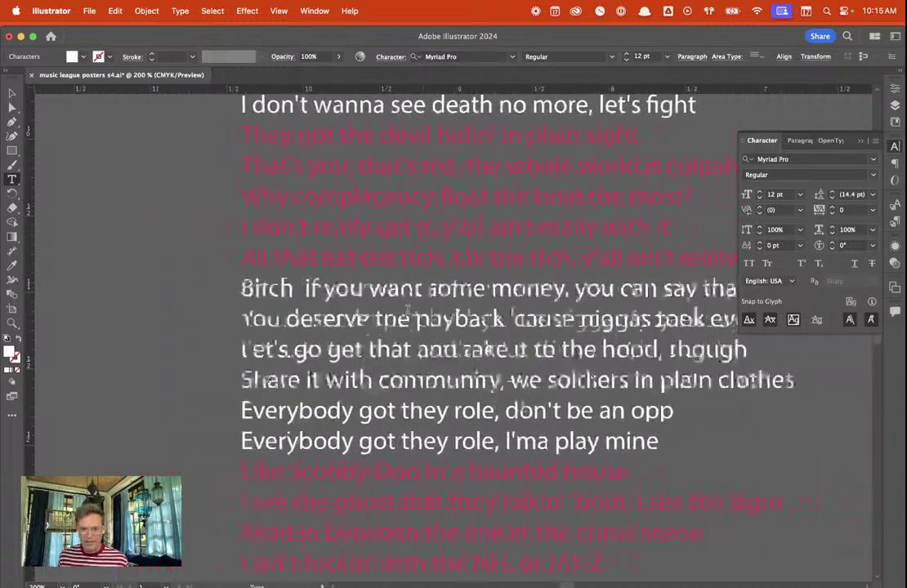
pyautogui.hscroll(5, 391, 289)
pyautogui.scroll(-4, 419, 300)
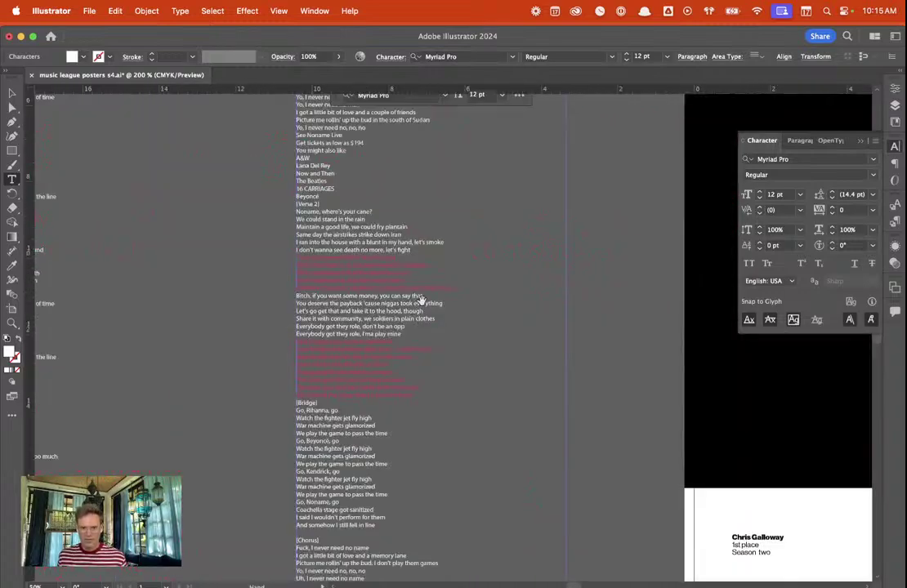
pyautogui.scroll(2, 419, 300)
pyautogui.hscroll(3, 419, 298)
pyautogui.hscroll(-5, 208, 255)
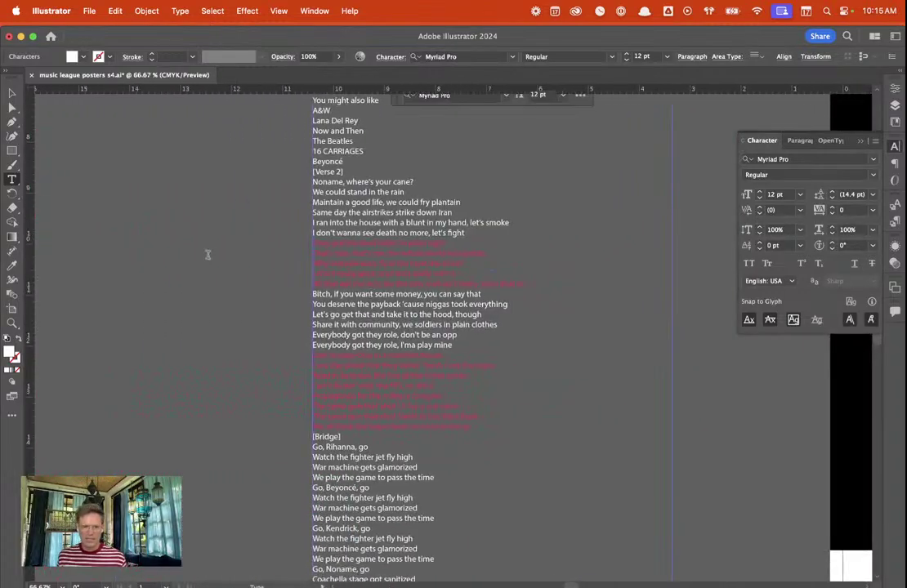
pyautogui.click(237, 293)
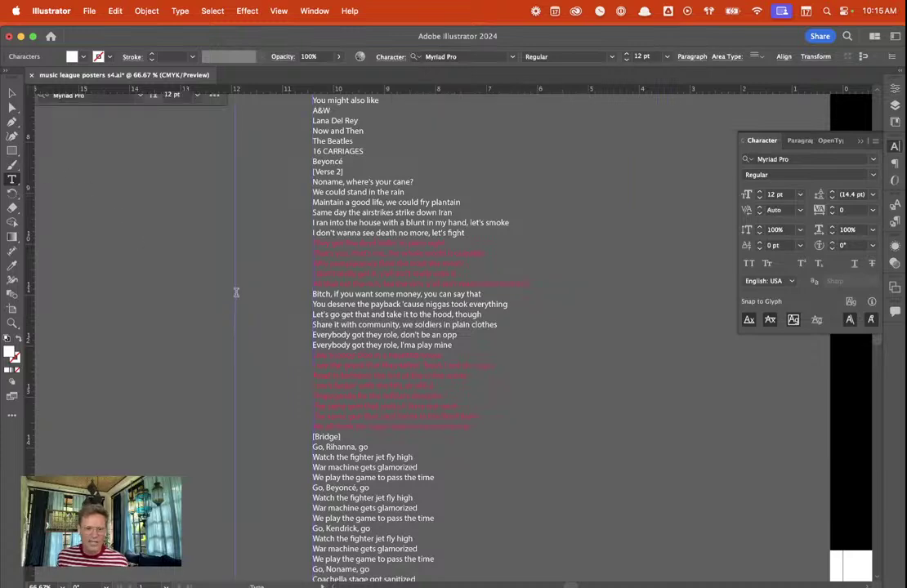
# Narrow the lyrics text frame from its outer edge to free up canvas space between the lyrics and the black poster
pyautogui.hscroll(3, 605, 278)
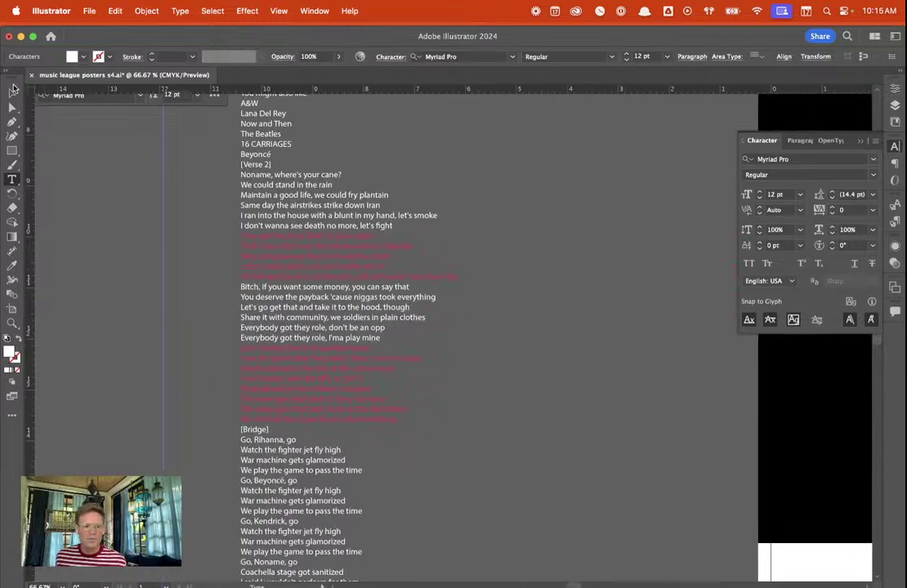
pyautogui.click(12, 92)
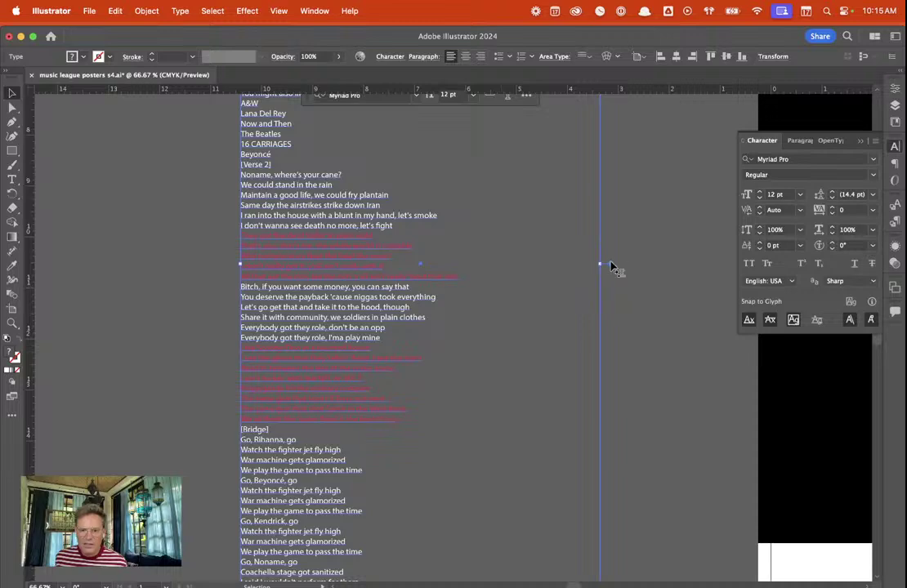
pyautogui.moveTo(599, 265); pyautogui.dragTo(493, 264)
# Create a small text frame beside the lyrics with the heading "Ideas" and a first bullet reading "Devil holding poster"
pyautogui.press('t')
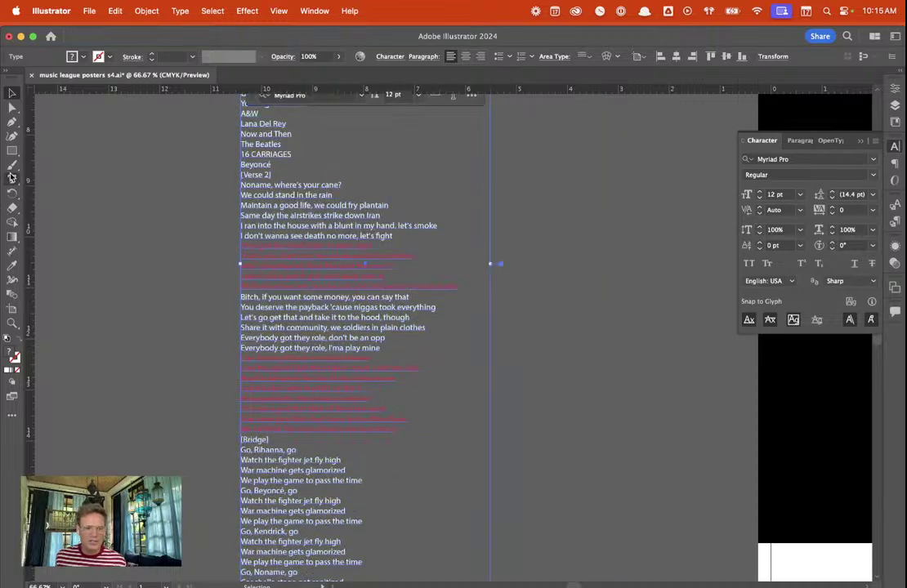
pyautogui.moveTo(544, 177); pyautogui.dragTo(650, 229)
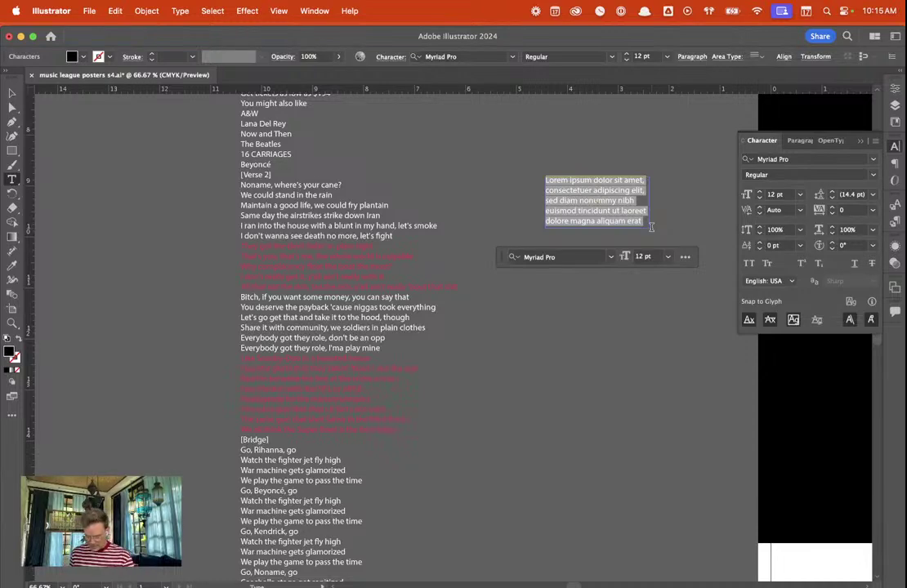
pyautogui.write('Ideas • ')
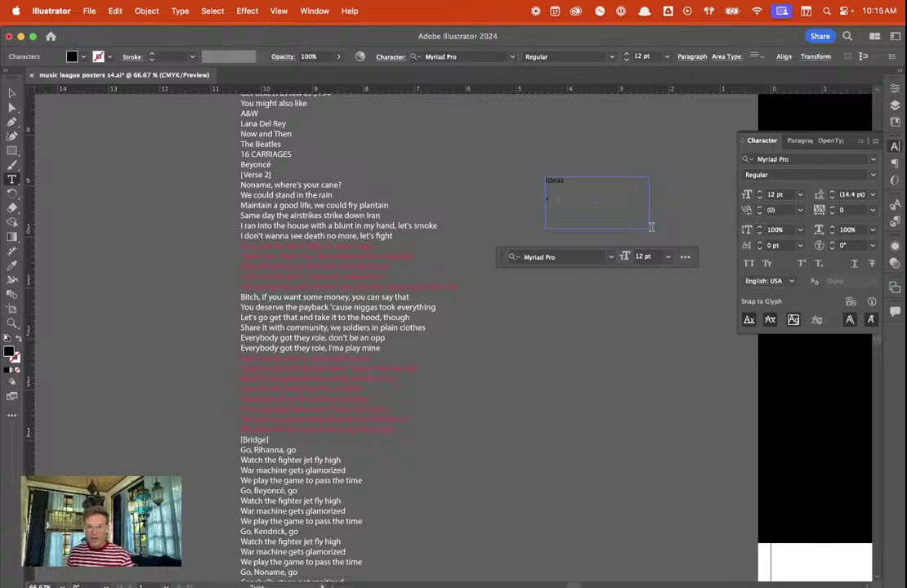
pyautogui.write('Devil')
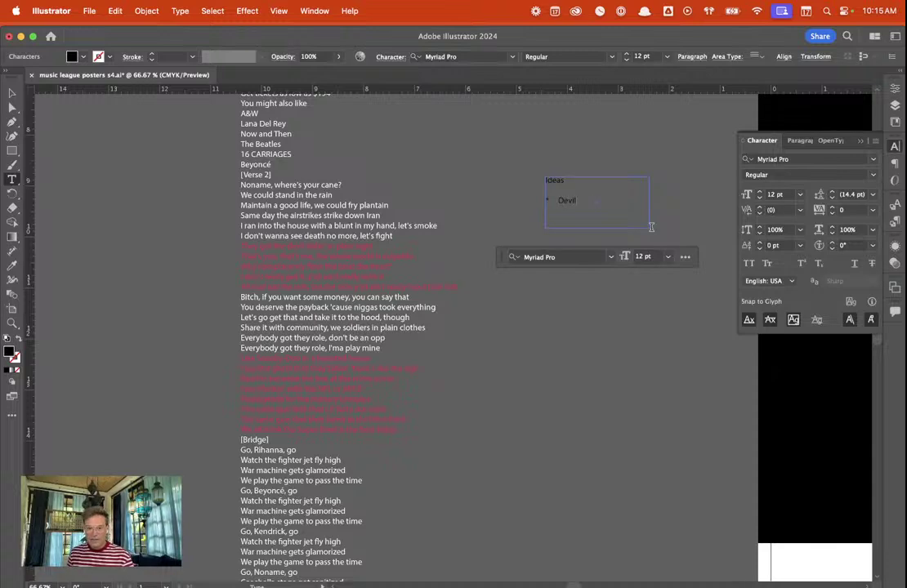
pyautogui.write(' holding poster')
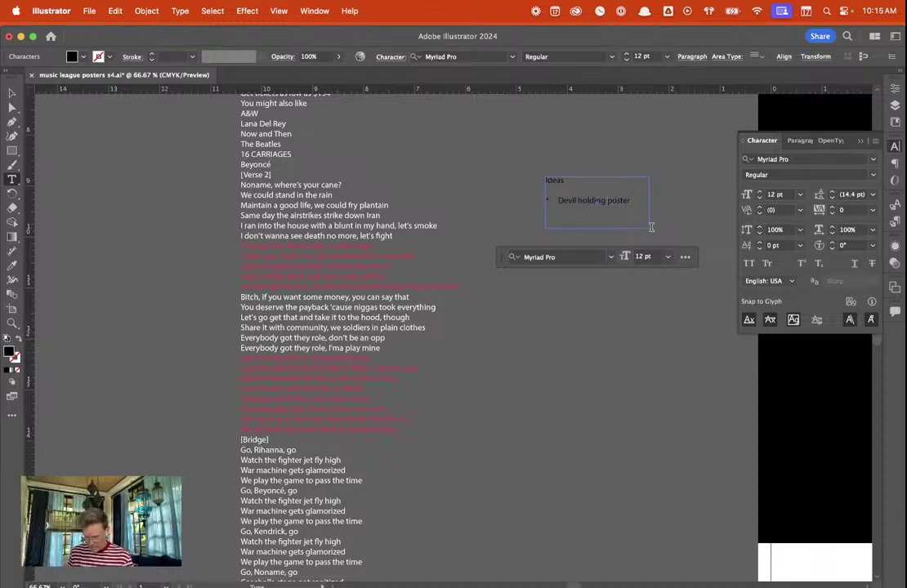
# Insert the word "protest" before "poster" in the first bullet of the Ideas list
pyautogui.hotkey('alt', 'Left')
pyautogui.write('protest ')
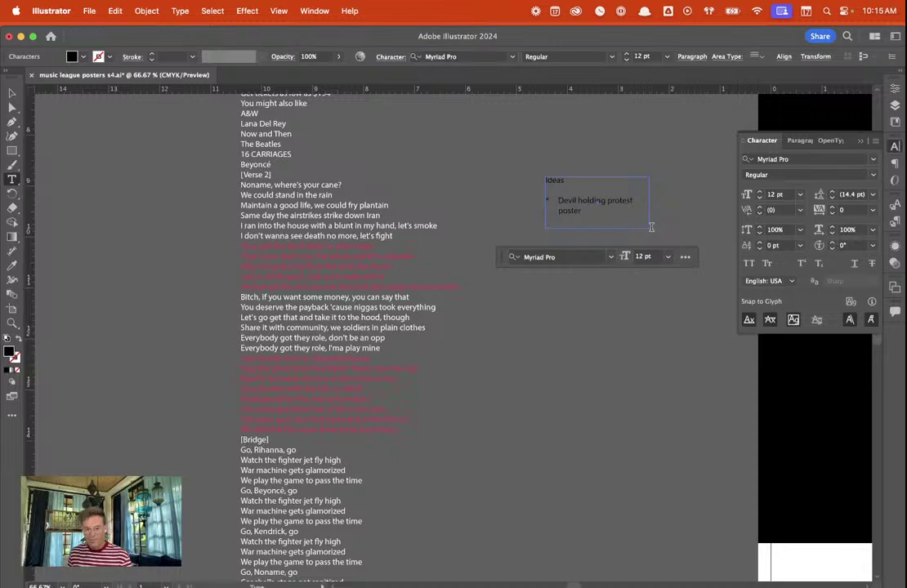
pyautogui.write('ps')
pyautogui.press('BackSpace')
pyautogui.press('BackSpace')
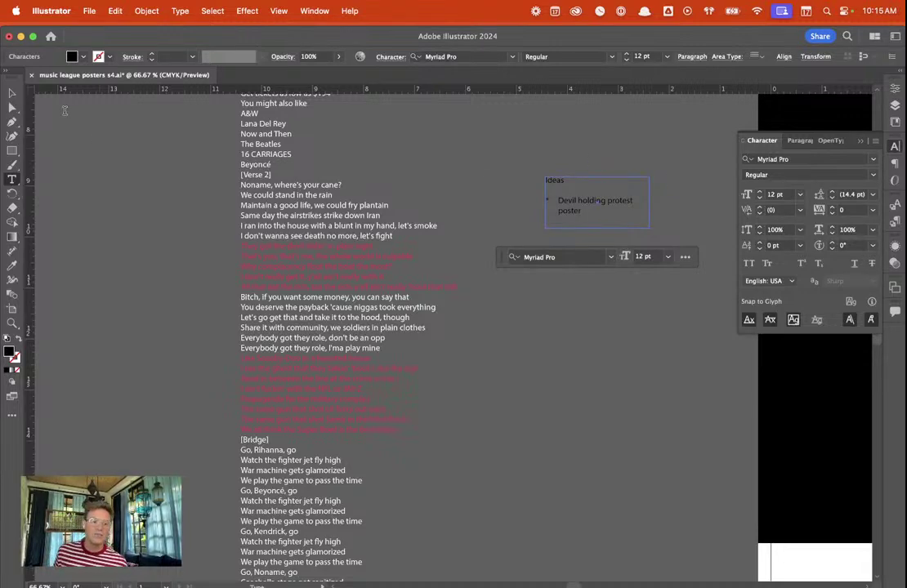
# Widen the Ideas text frame so that the first bullet fits on one line
pyautogui.click(12, 92)
pyautogui.moveTo(649, 229); pyautogui.dragTo(680, 212)
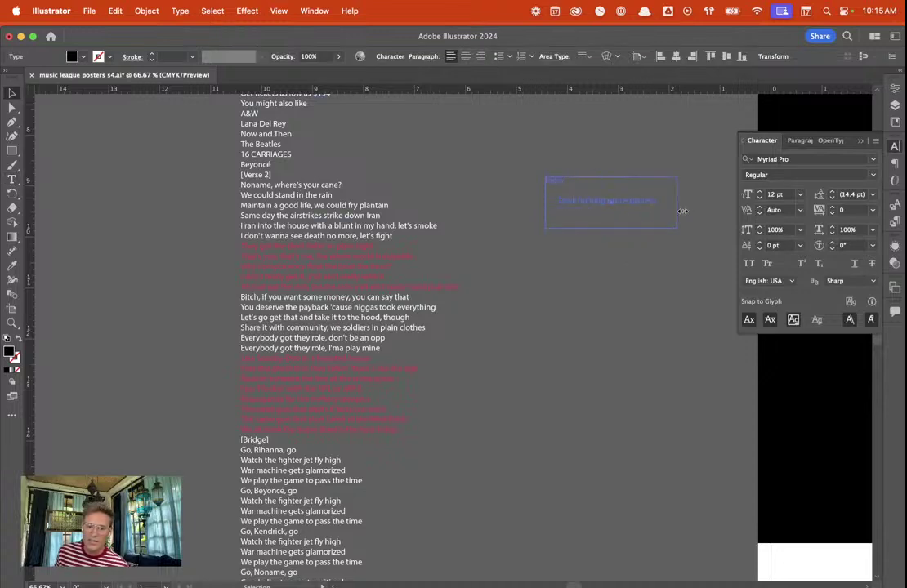
pyautogui.click(664, 209)
pyautogui.click(662, 205)
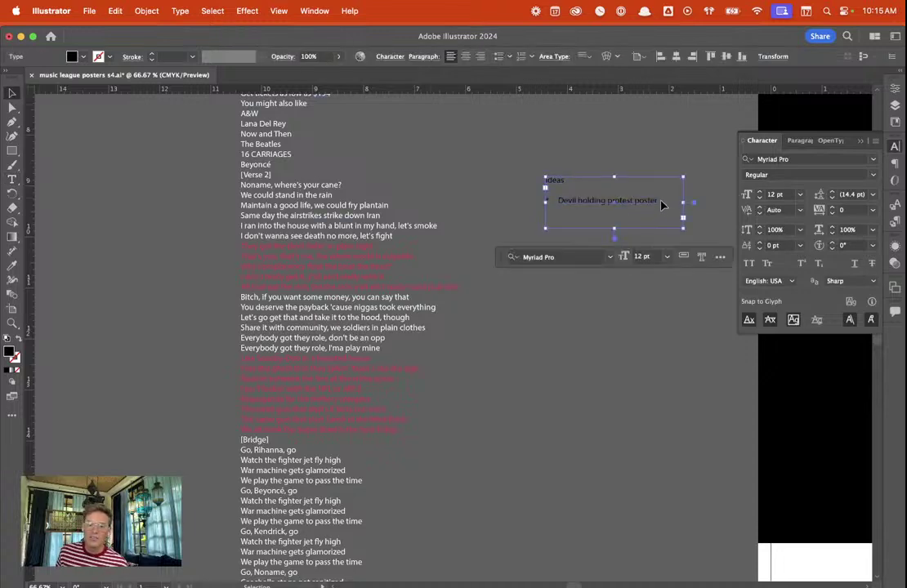
# Start a second bullet below "Devil holding protest poster" and extend the Ideas text frame downward
pyautogui.doubleClick(660, 203)
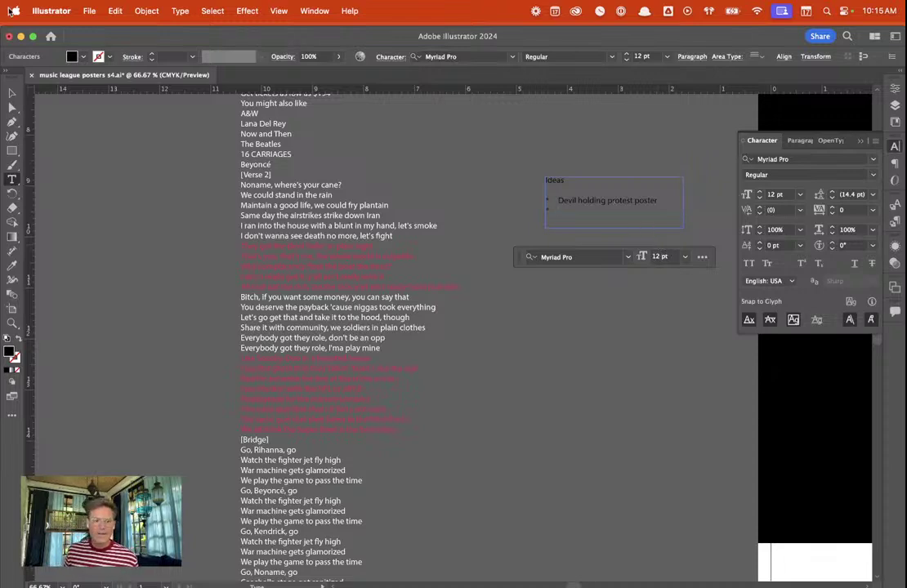
pyautogui.press('Escape')
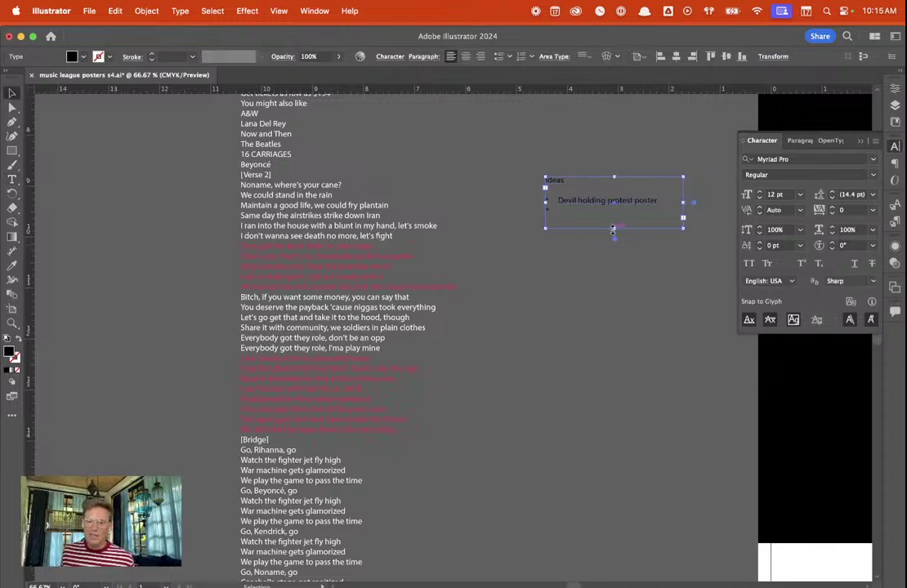
pyautogui.moveTo(628, 228); pyautogui.dragTo(589, 368)
# Review the magenta lyrics and enter "football field but instead of yard lines," as the second bullet of the Ideas list
pyautogui.doubleClick(565, 210)
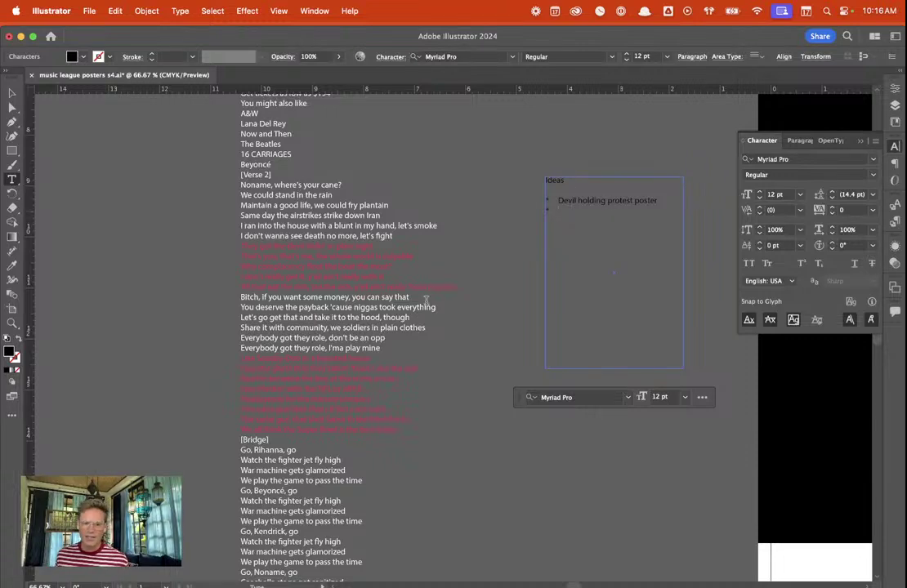
pyautogui.scroll(1, 316, 295)
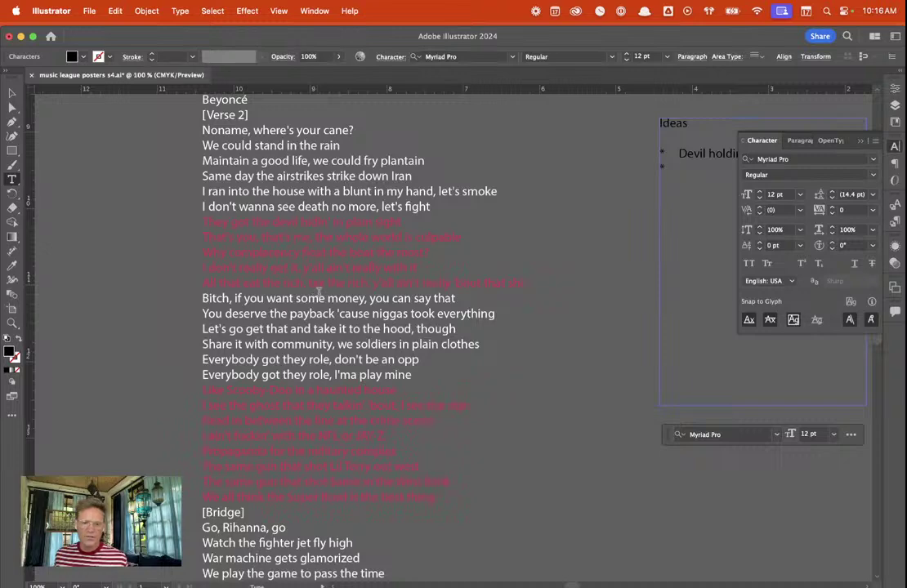
pyautogui.scroll(-2, 318, 296)
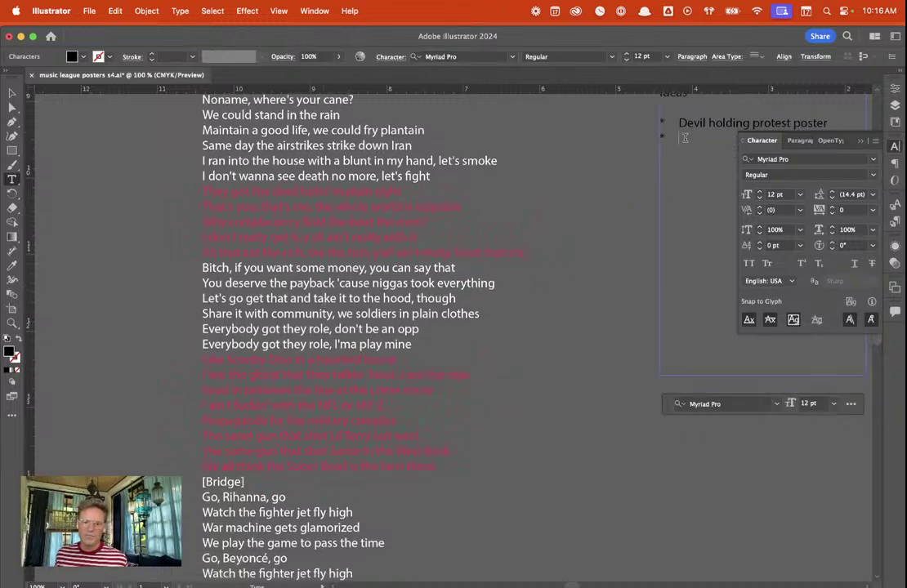
pyautogui.scroll(-1, 369, 224)
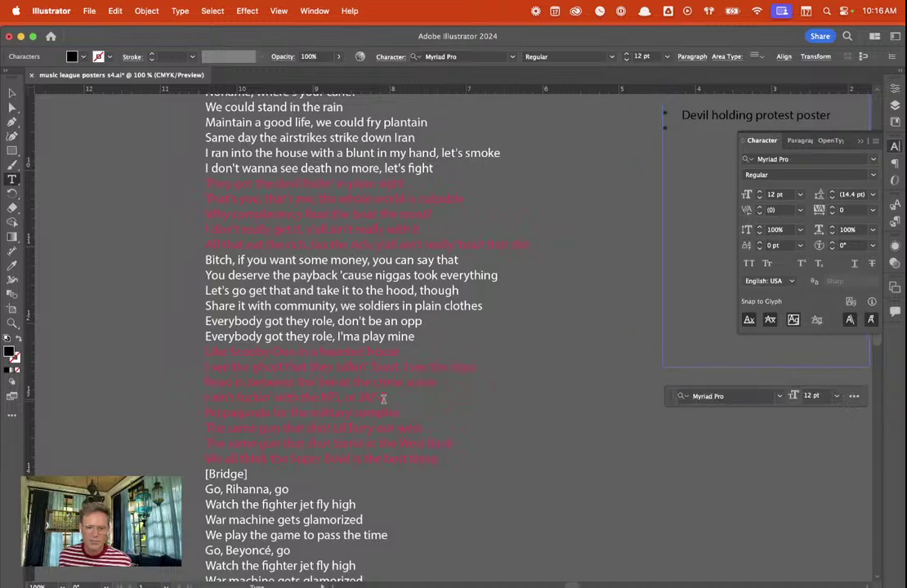
pyautogui.hscroll(2, 386, 399)
pyautogui.hscroll(5, 383, 398)
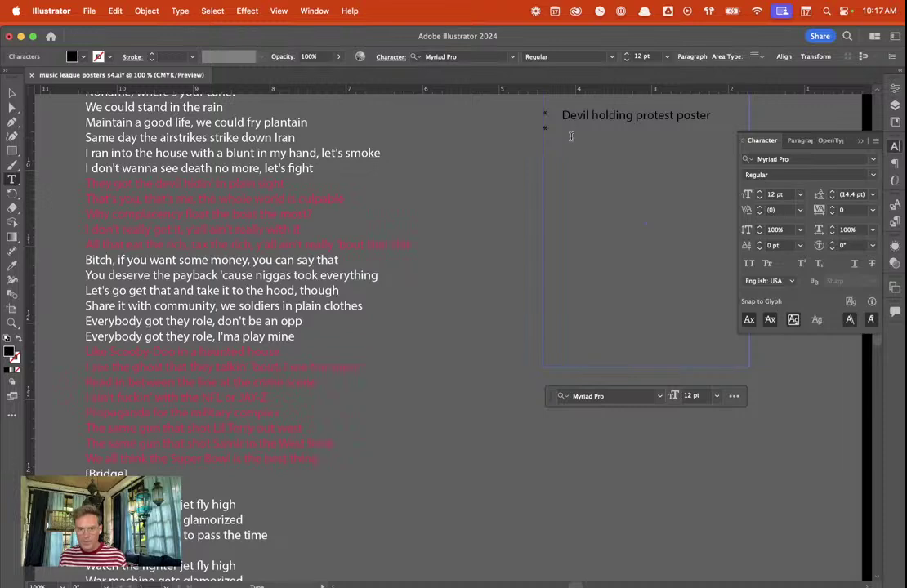
pyautogui.write('football')
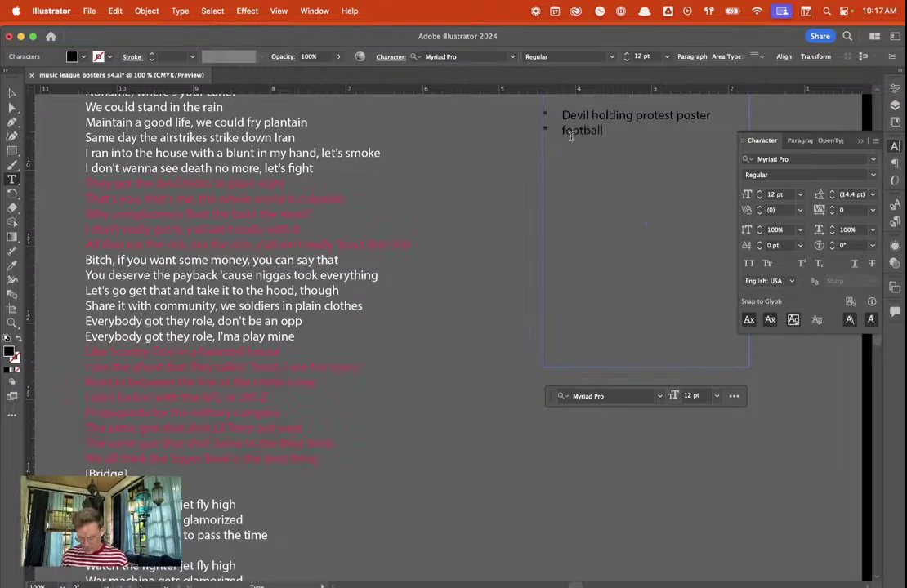
pyautogui.write(' field')
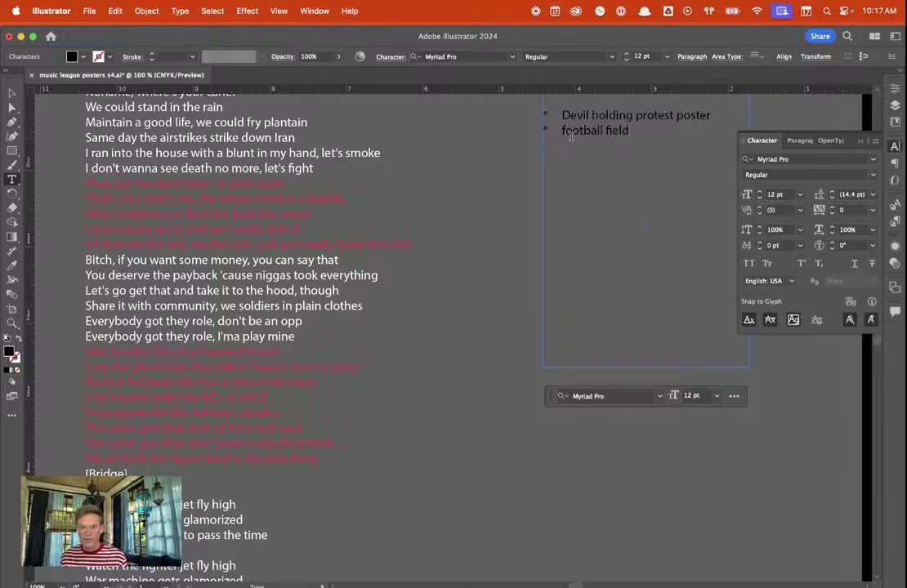
pyautogui.write(' but inste')
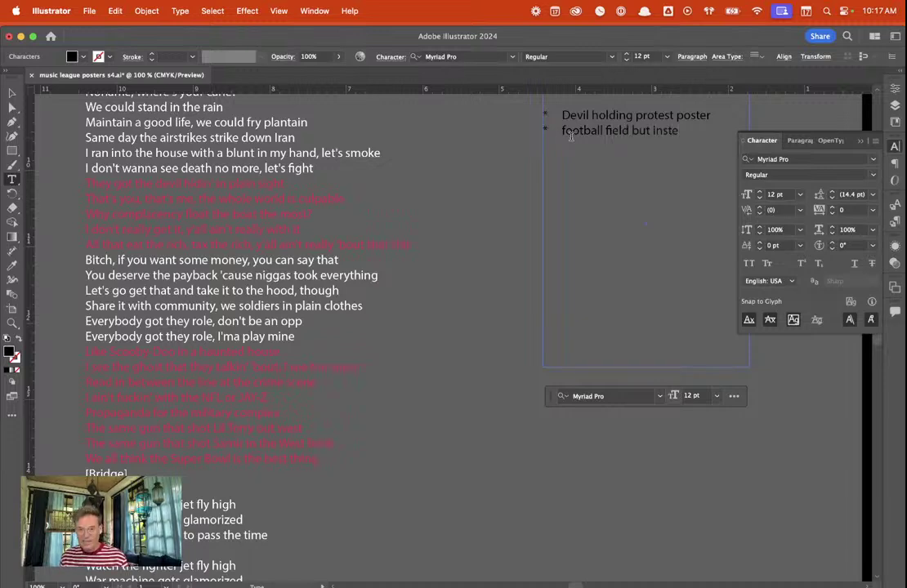
pyautogui.write('a')
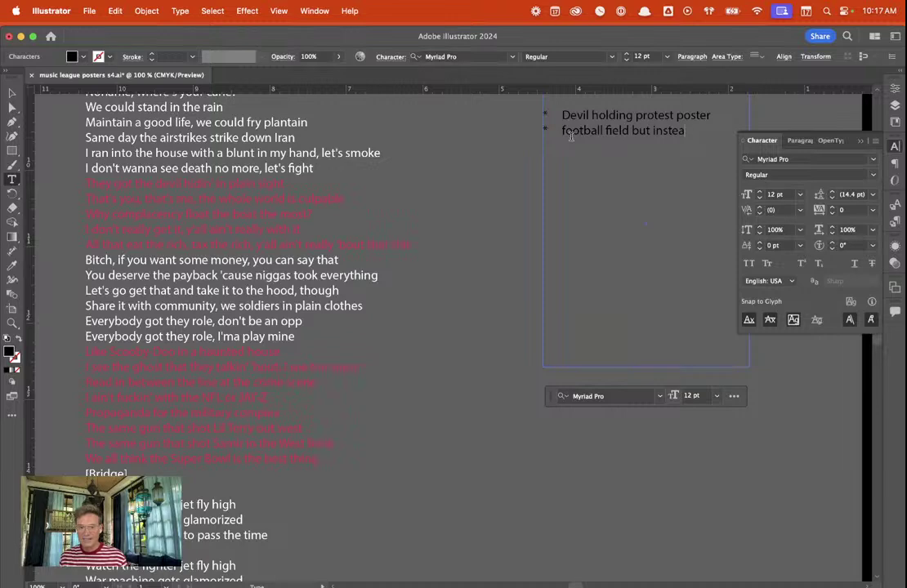
pyautogui.write('d of ya')
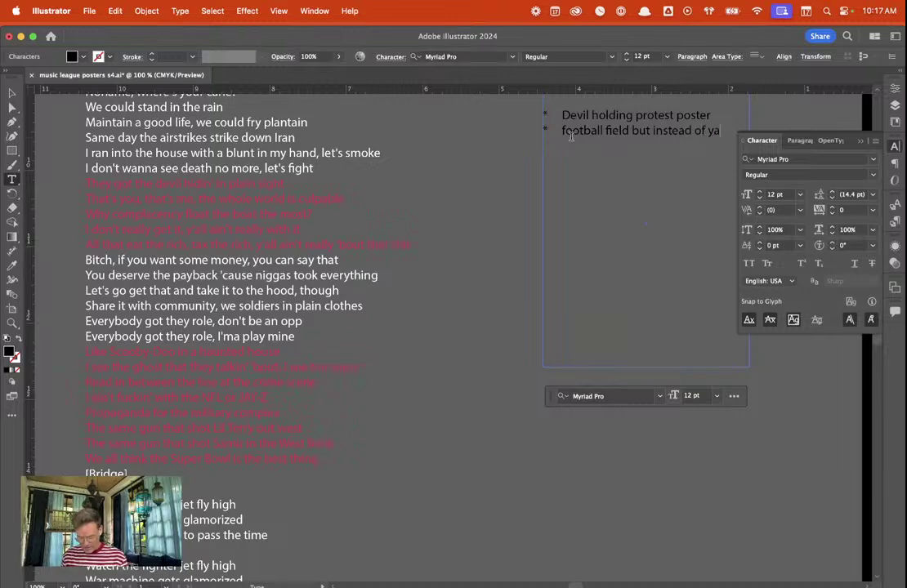
pyautogui.write('rd lines,')
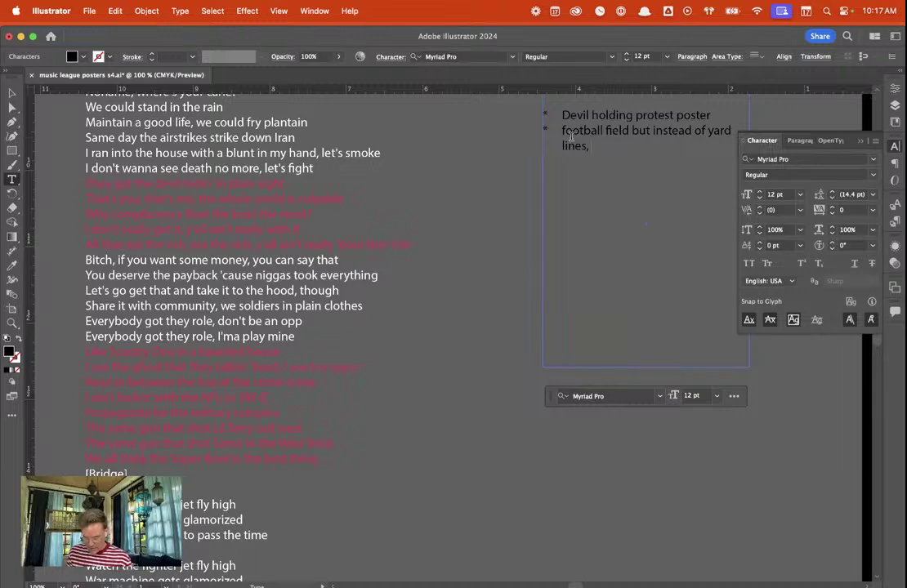
# Complete the second bullet of the Ideas list with "show lines of soldiers or weapons" and start a third bullet below it
pyautogui.write('show min')
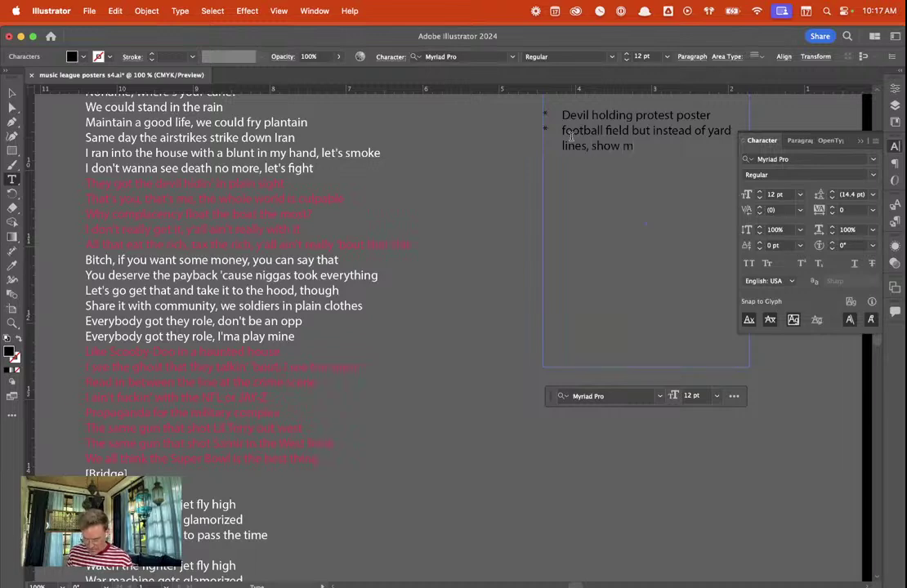
pyautogui.press('BackSpace')
pyautogui.press('BackSpace')
pyautogui.press('BackSpace')
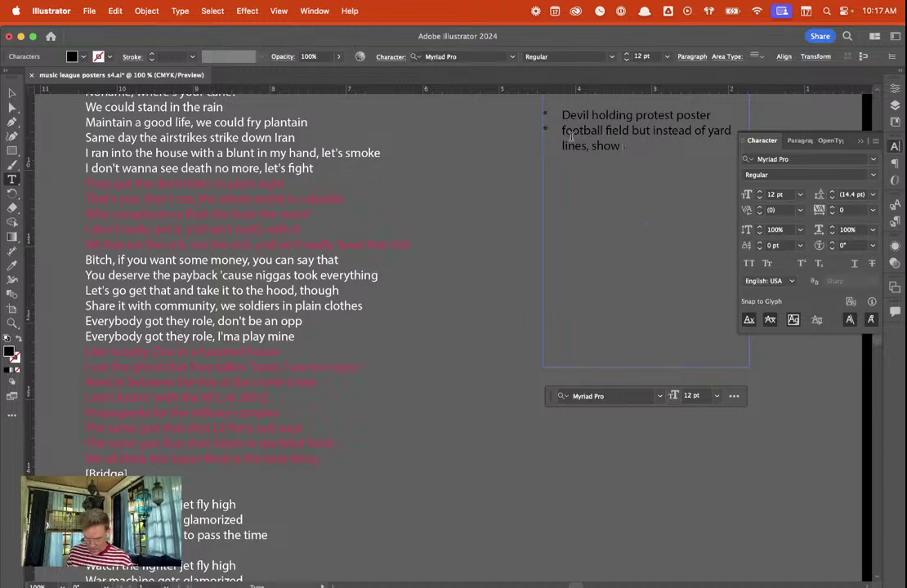
pyautogui.write('mili')
pyautogui.press('BackSpace')
pyautogui.press('BackSpace')
pyautogui.press('BackSpace')
pyautogui.press('BackSpace')
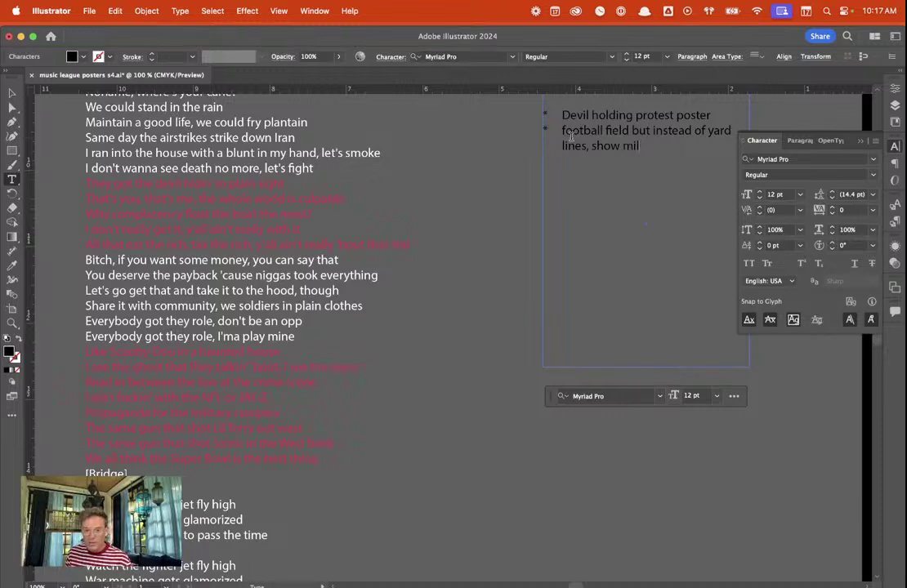
pyautogui.write('lines')
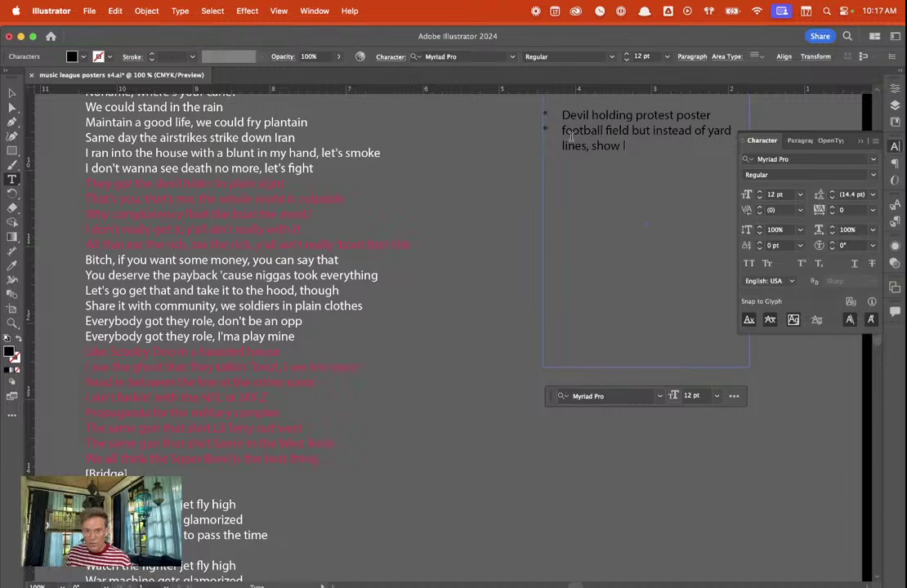
pyautogui.write(' of sol')
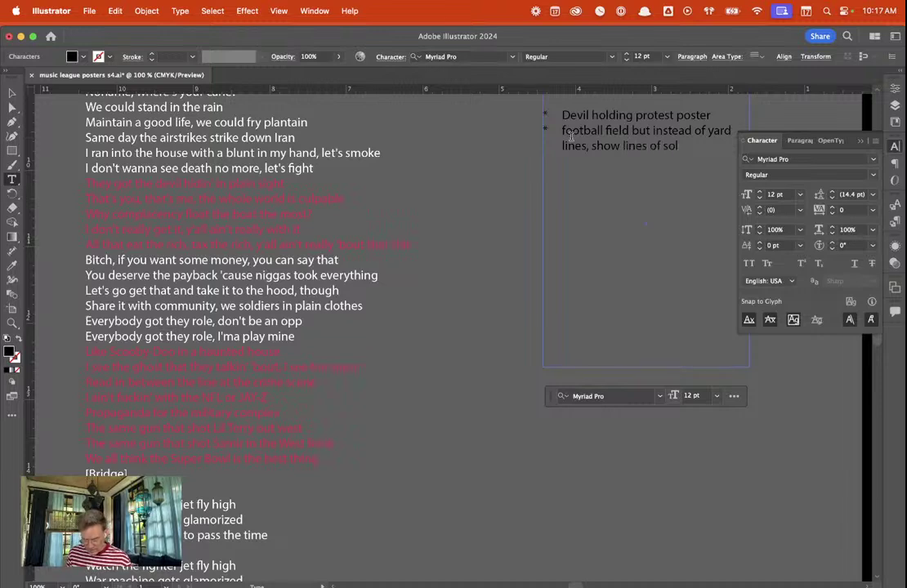
pyautogui.write('diers')
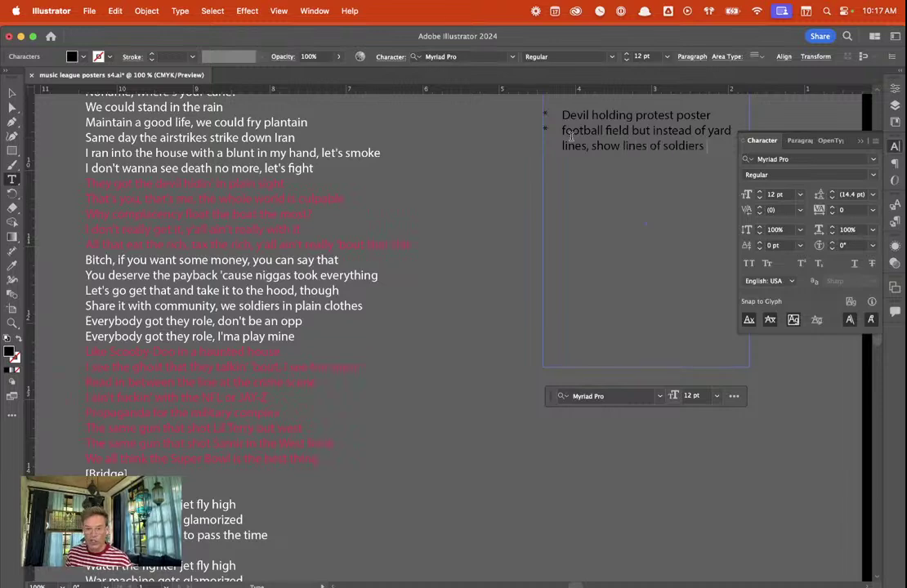
pyautogui.write(' or we')
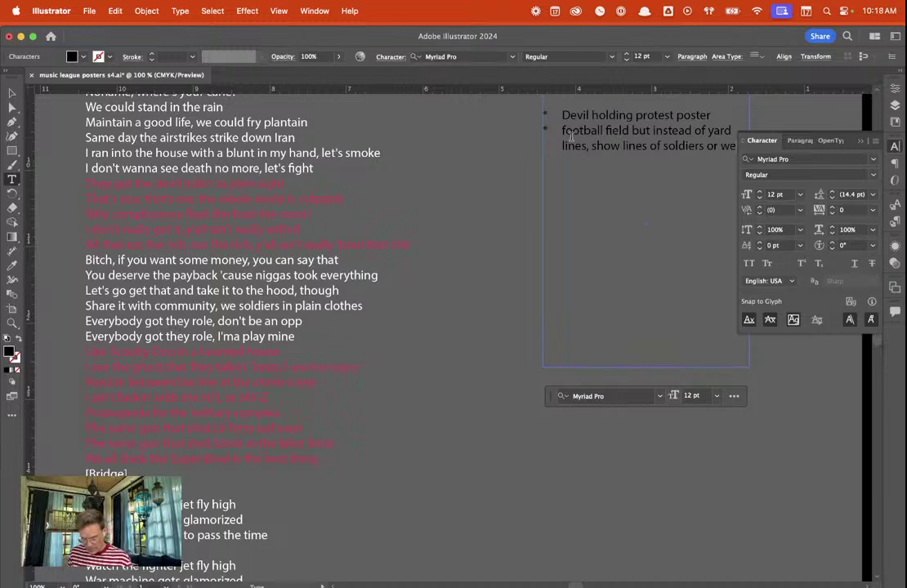
pyautogui.write('apons')
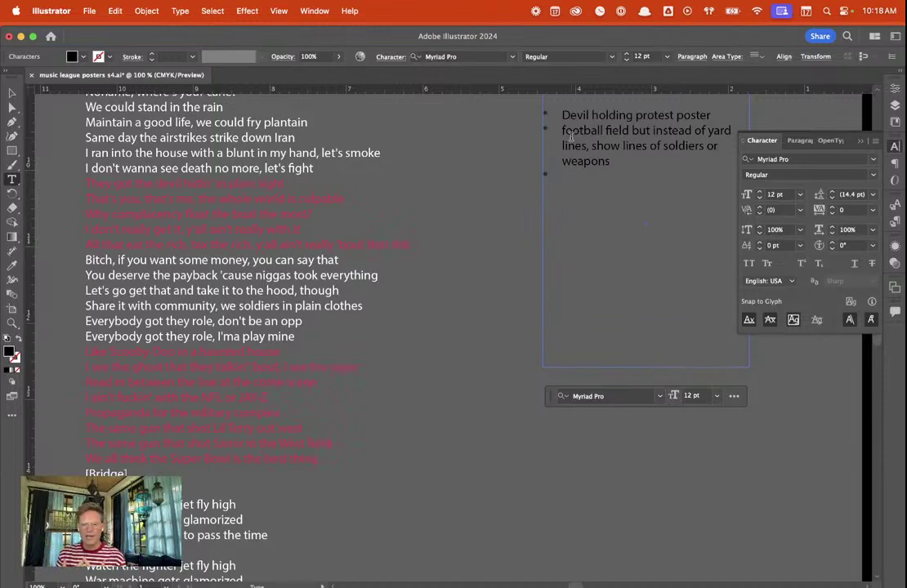
# In the web browser, search Google for "jason munn" and open the graphic designer's Instagram profile through his website
pyautogui.hotkey('ctrl', 'Right')
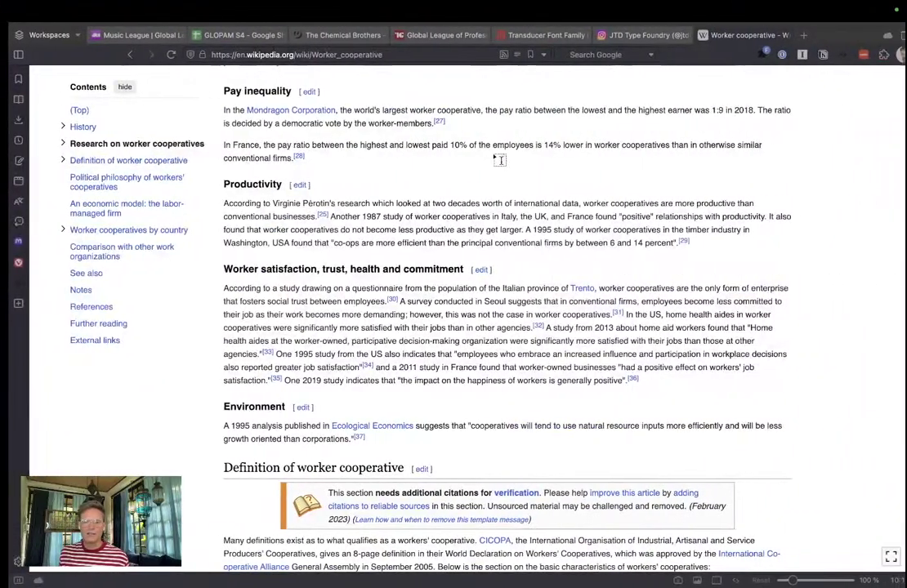
pyautogui.hotkey('ctrl', 'Left')
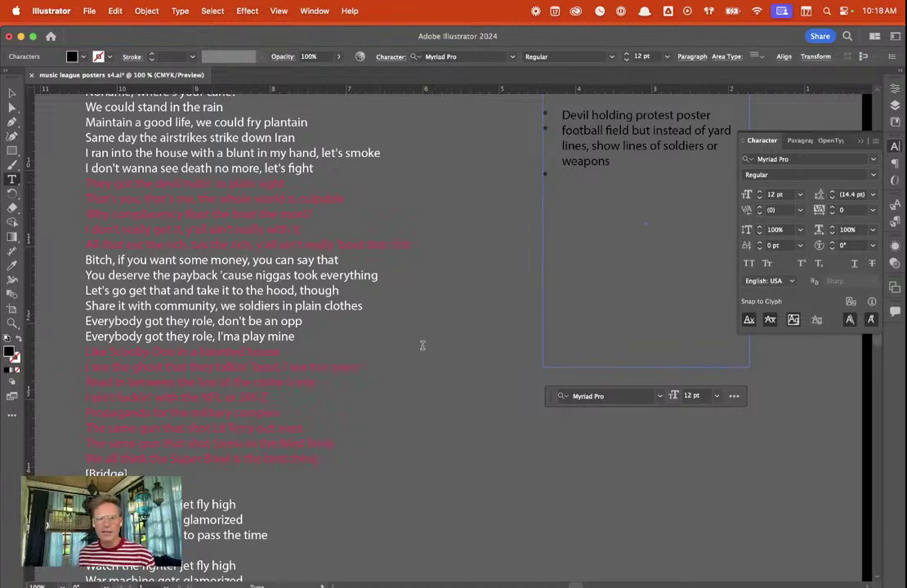
pyautogui.hotkey('ctrl', 'Right')
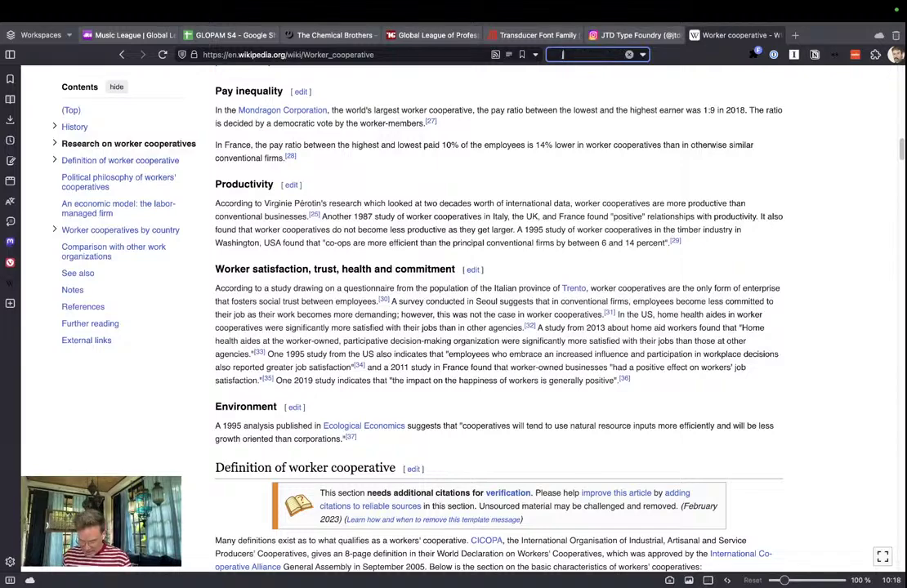
pyautogui.write('jason munn')
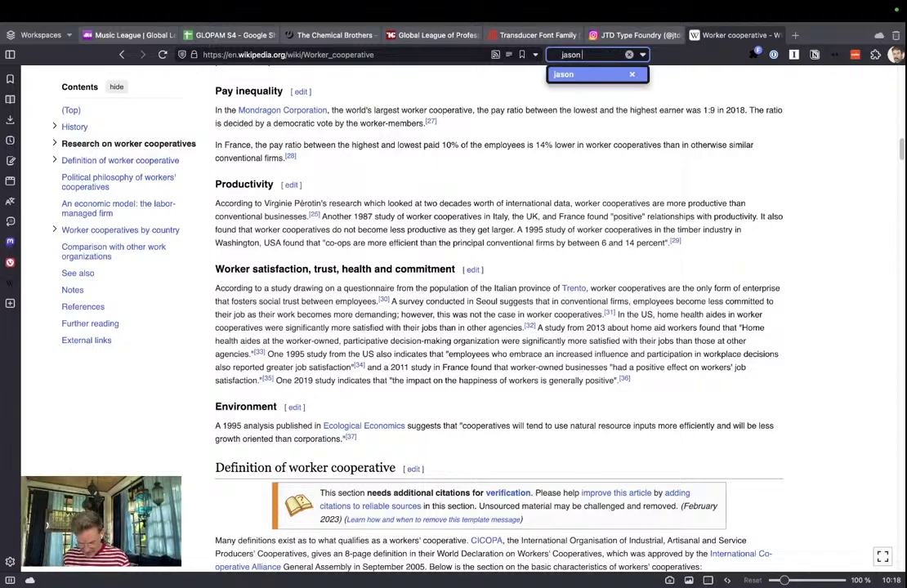
pyautogui.press('Return')
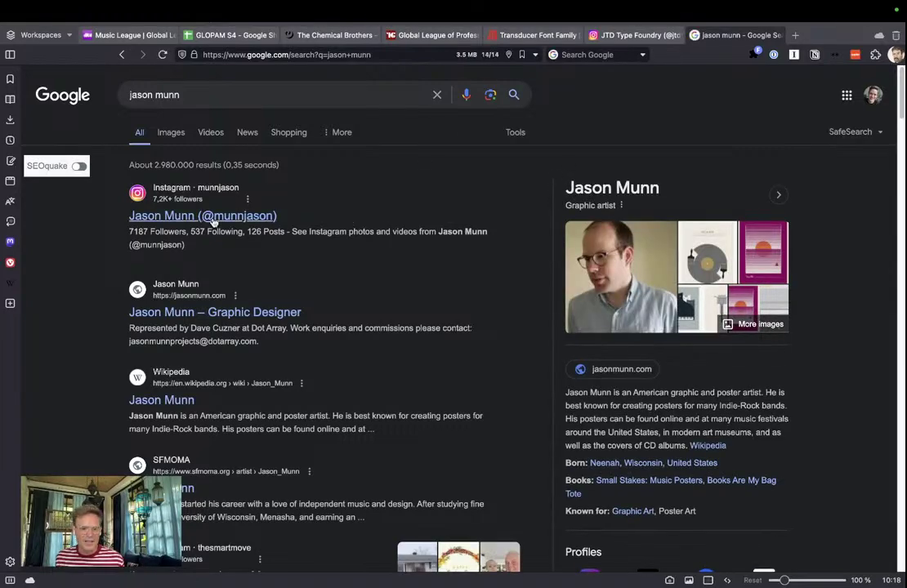
pyautogui.click(213, 311)
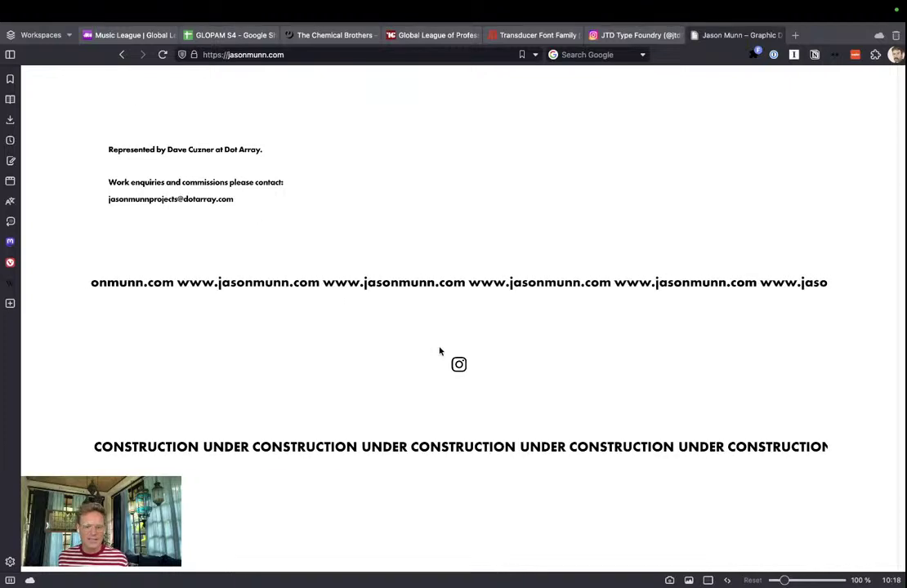
pyautogui.click(458, 364)
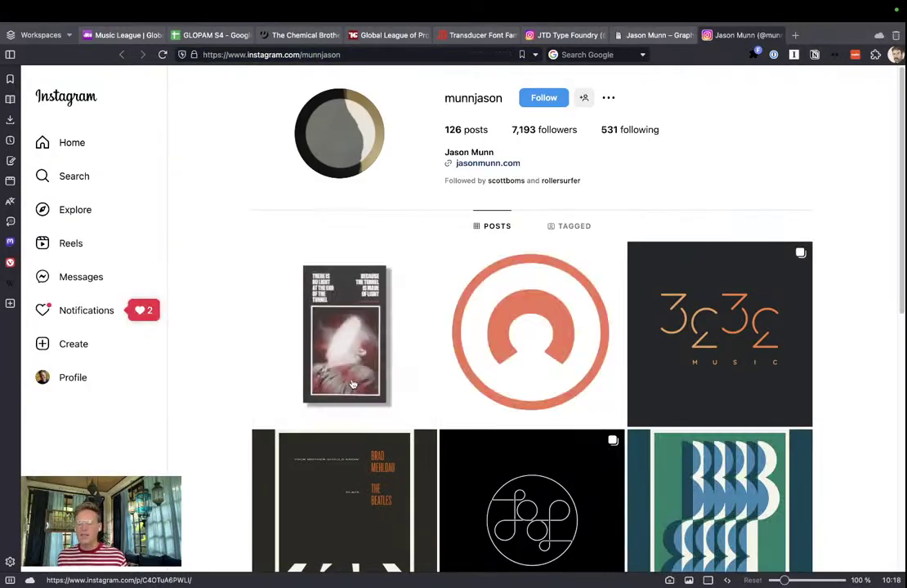
# Examine the poster designs throughout Jason Munn's Instagram post grid for visual concepts and compositions
pyautogui.scroll(-10, 356, 383)
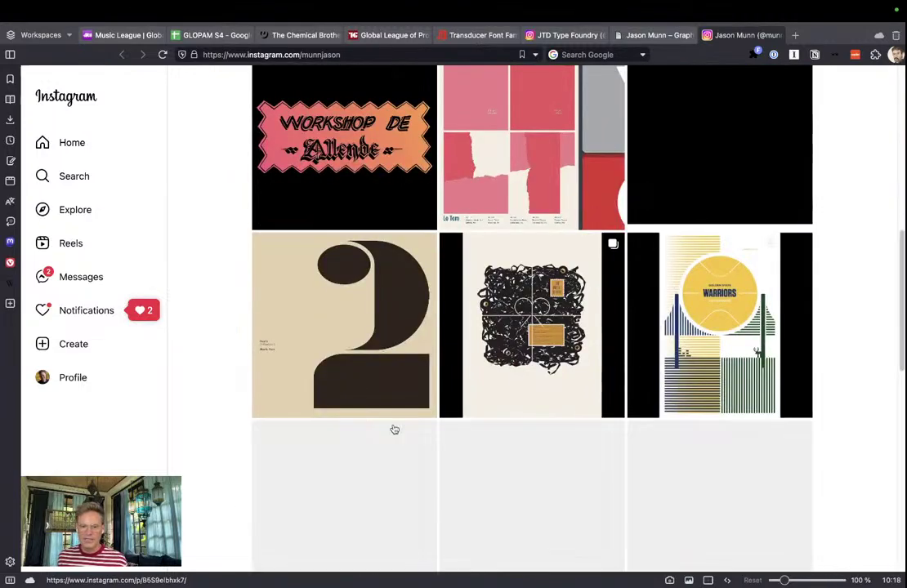
pyautogui.scroll(4, 396, 428)
pyautogui.scroll(-4, 398, 415)
pyautogui.scroll(-15, 400, 408)
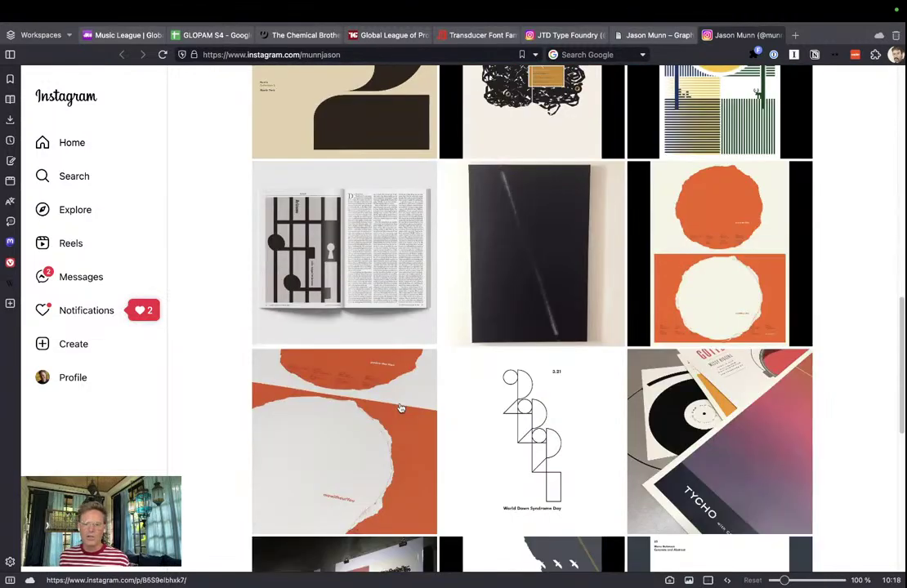
pyautogui.scroll(4, 401, 407)
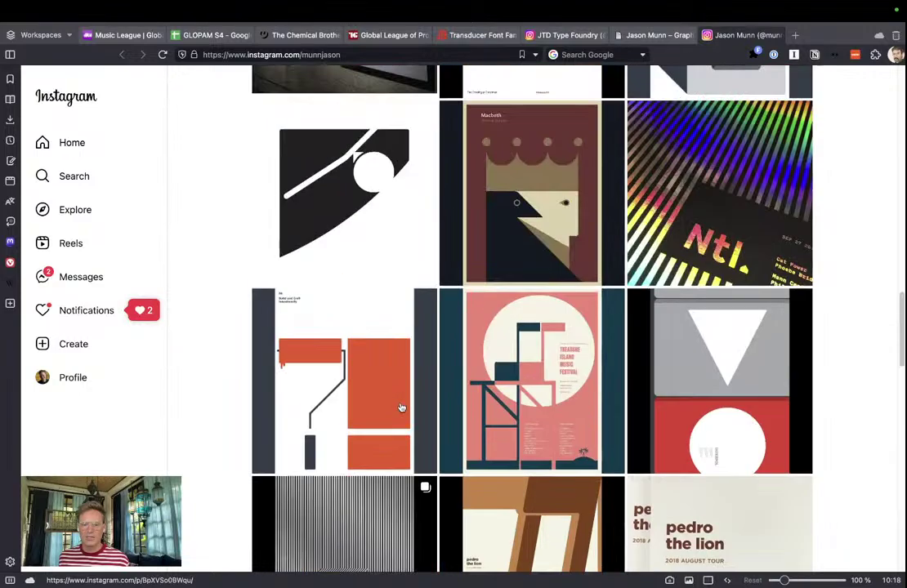
pyautogui.scroll(-8, 401, 405)
pyautogui.scroll(-10, 401, 404)
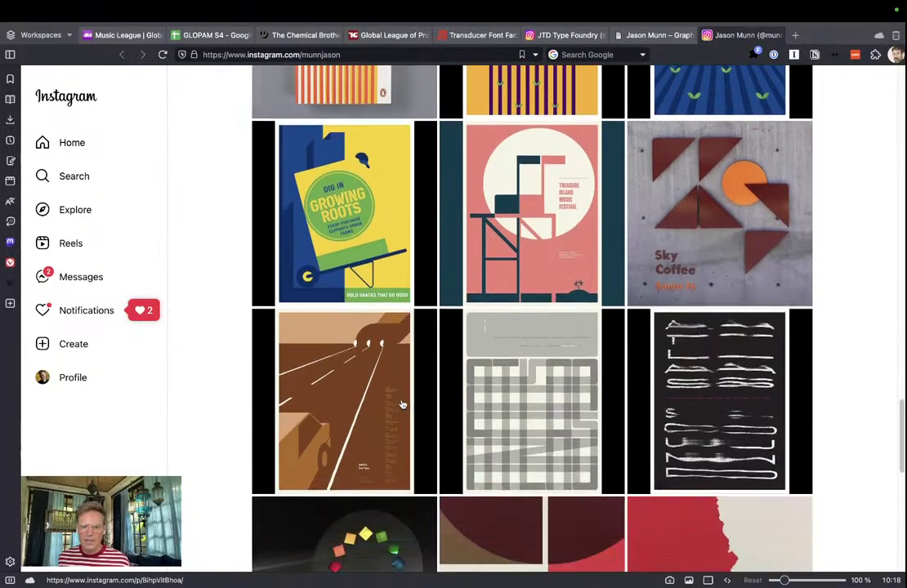
pyautogui.scroll(-10, 401, 404)
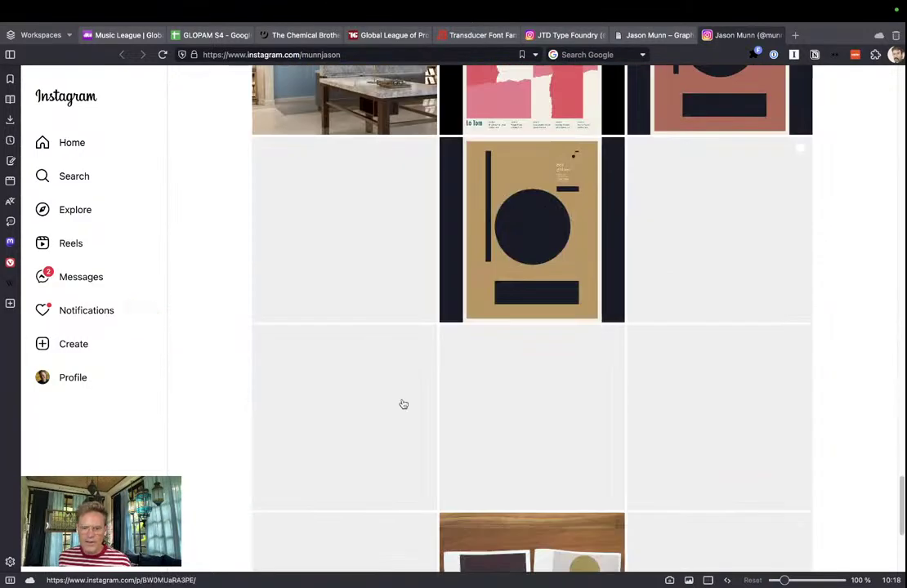
pyautogui.scroll(-10, 602, 397)
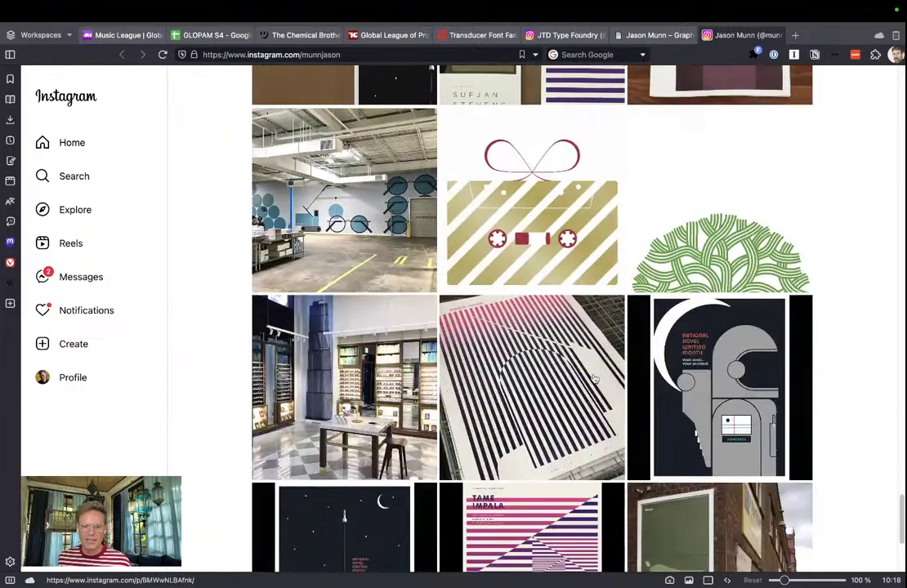
pyautogui.scroll(-5, 595, 376)
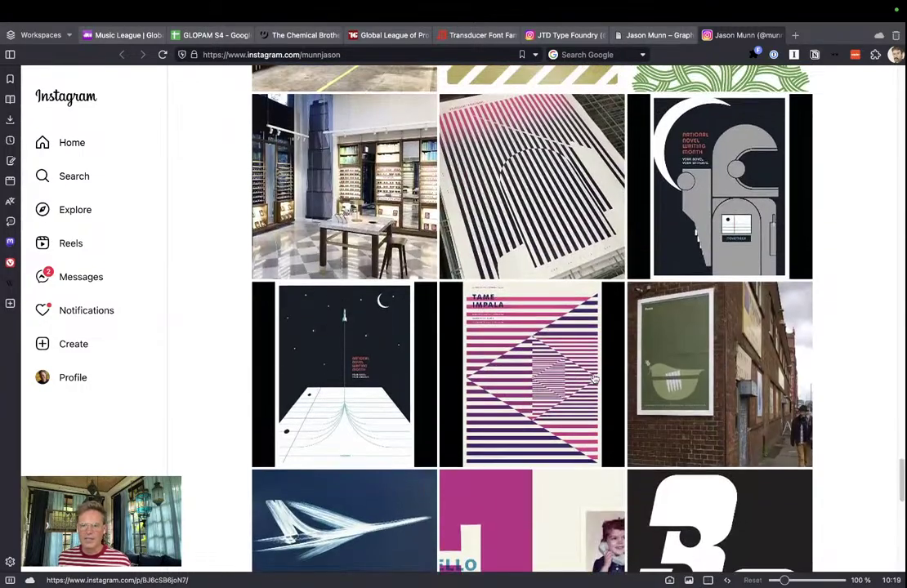
pyautogui.scroll(-3, 599, 373)
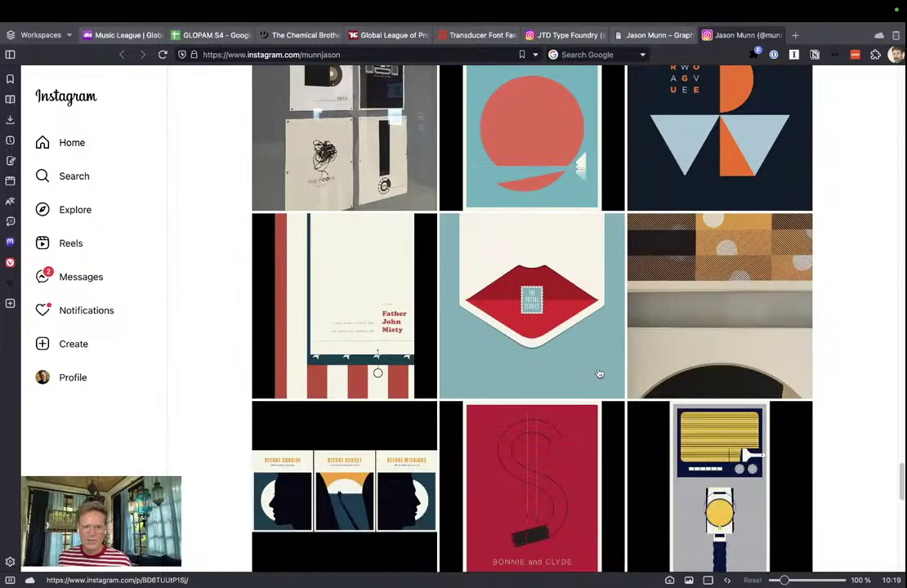
pyautogui.scroll(5, 599, 373)
pyautogui.scroll(-10, 599, 374)
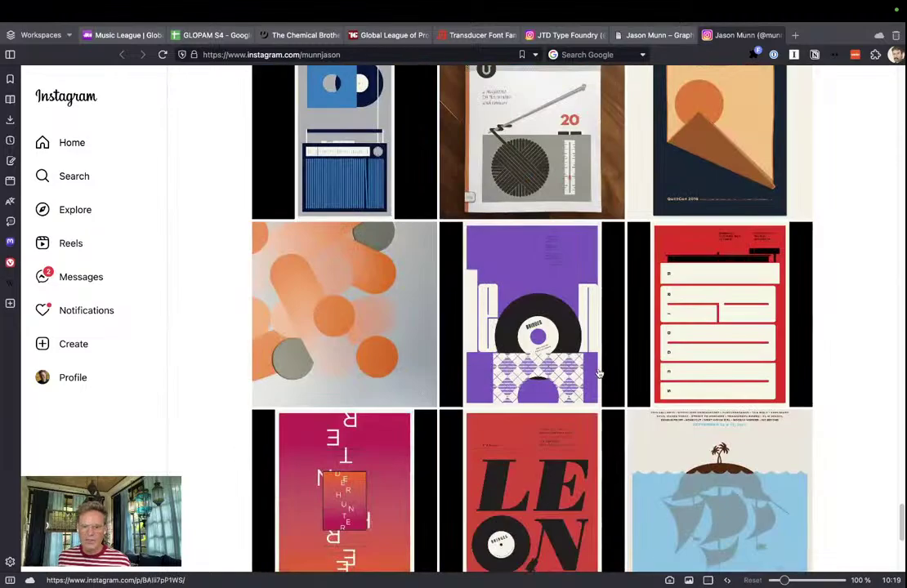
pyautogui.scroll(-3, 599, 373)
pyautogui.scroll(-5, 560, 370)
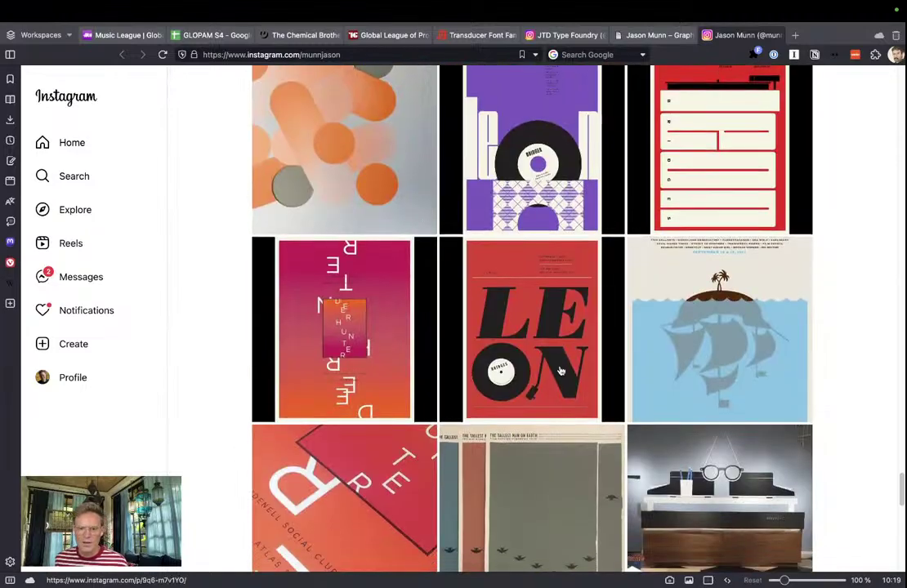
pyautogui.scroll(-10, 561, 356)
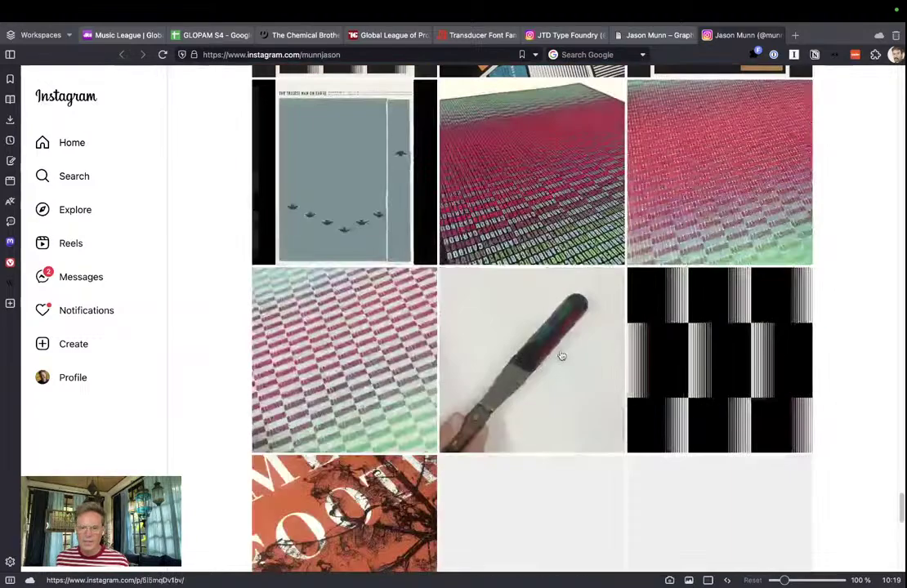
pyautogui.scroll(-4, 561, 355)
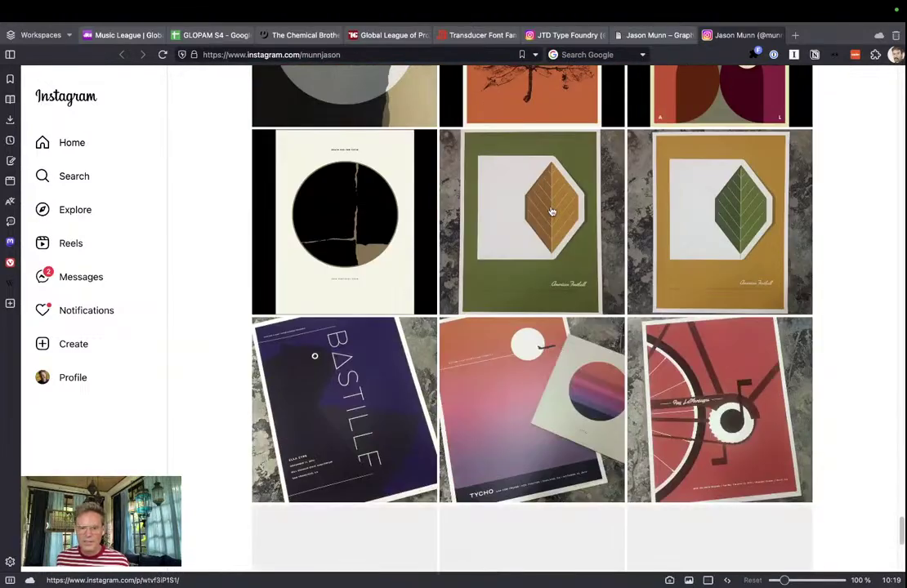
pyautogui.scroll(-3, 556, 211)
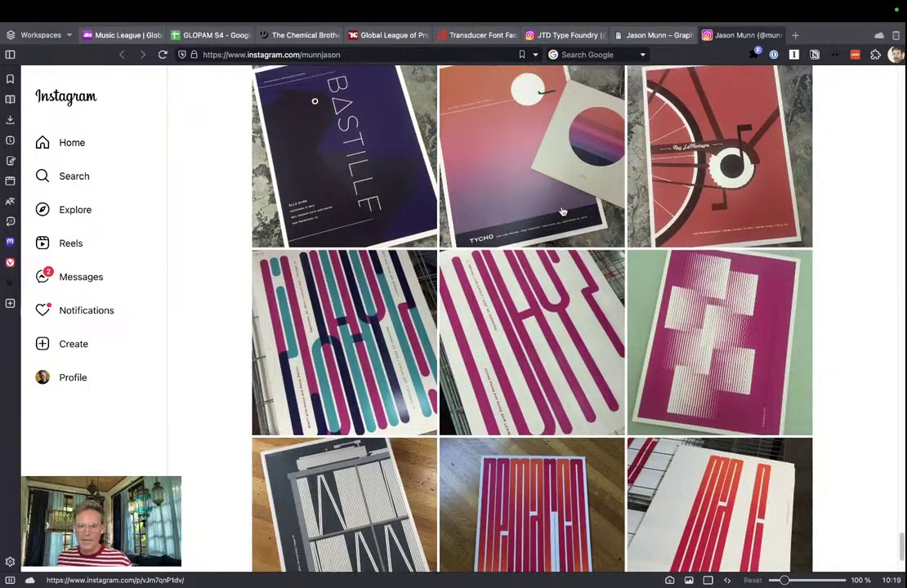
# View the green American Football poster with the brown leaf inside an envelope at full size and close the post
pyautogui.scroll(5, 562, 211)
pyautogui.scroll(-2, 562, 212)
pyautogui.click(549, 230)
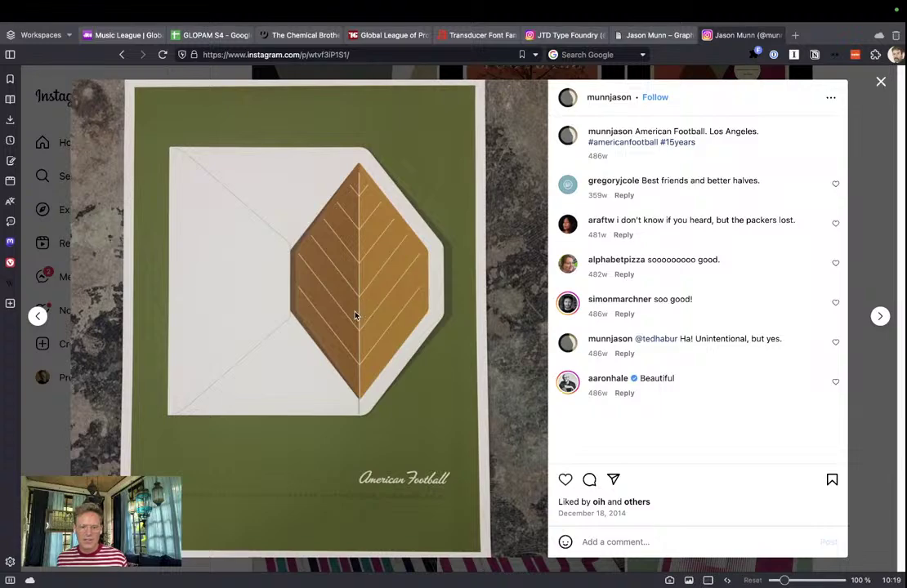
pyautogui.click(880, 82)
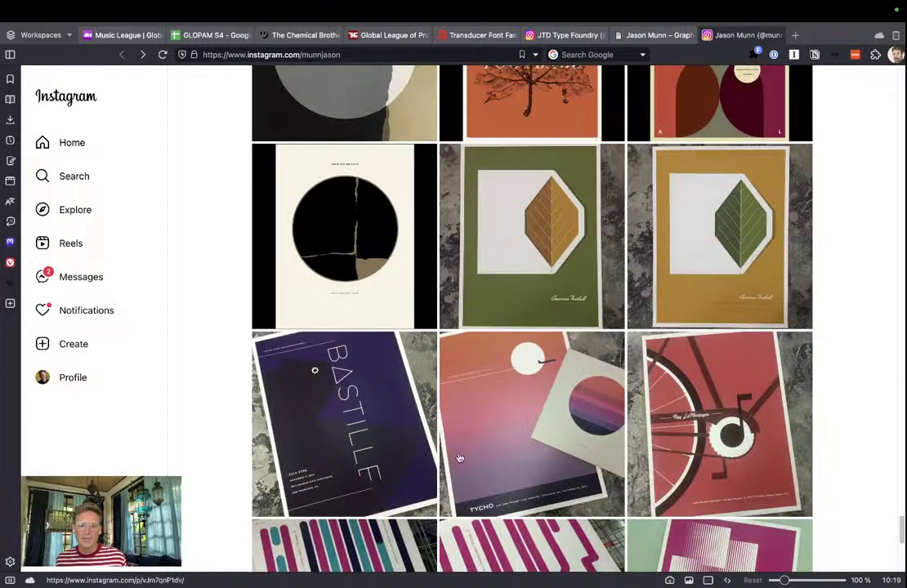
# Look through the oldest posts and open the red Leon Bridges poster whose letter O is a vinyl record
pyautogui.scroll(-3, 459, 459)
pyautogui.scroll(-3, 459, 458)
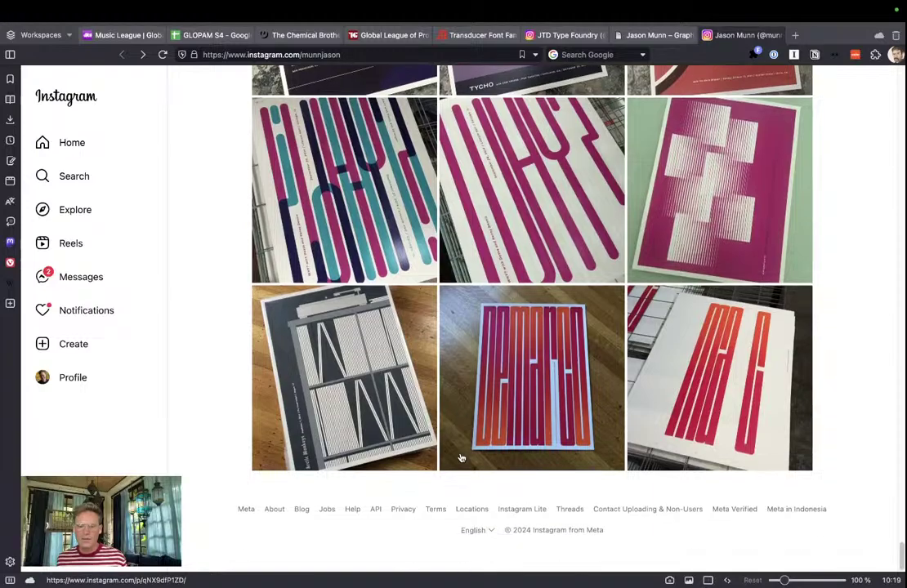
pyautogui.scroll(2, 460, 458)
pyautogui.scroll(5, 460, 459)
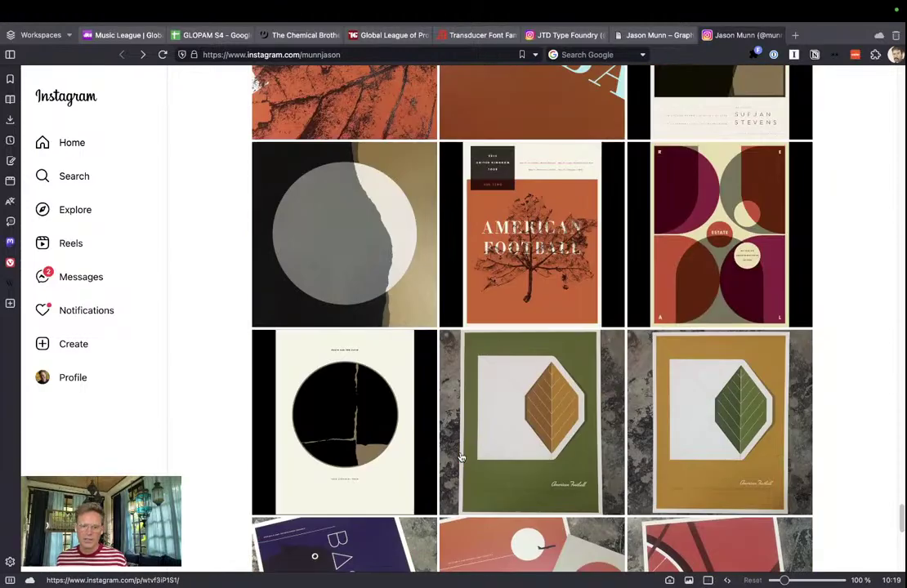
pyautogui.scroll(12, 460, 459)
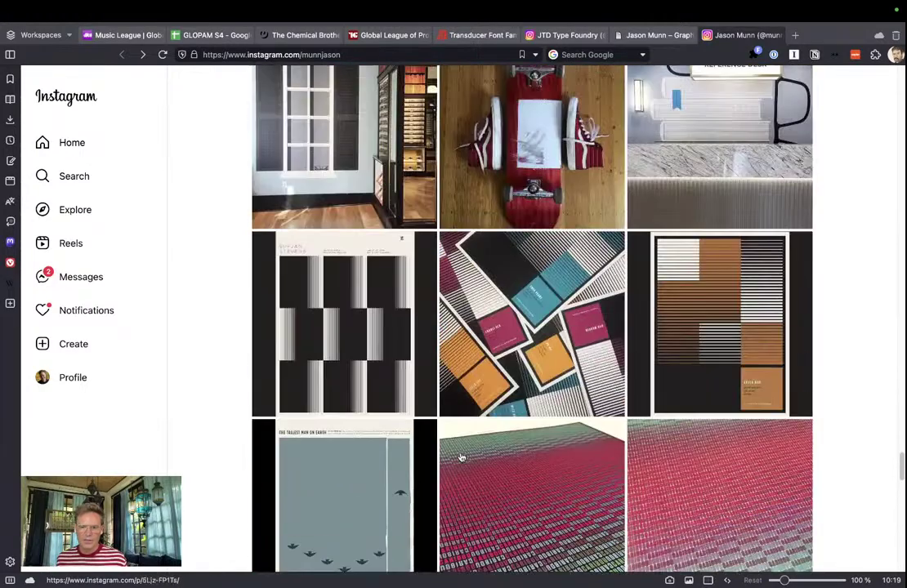
pyautogui.scroll(5, 460, 459)
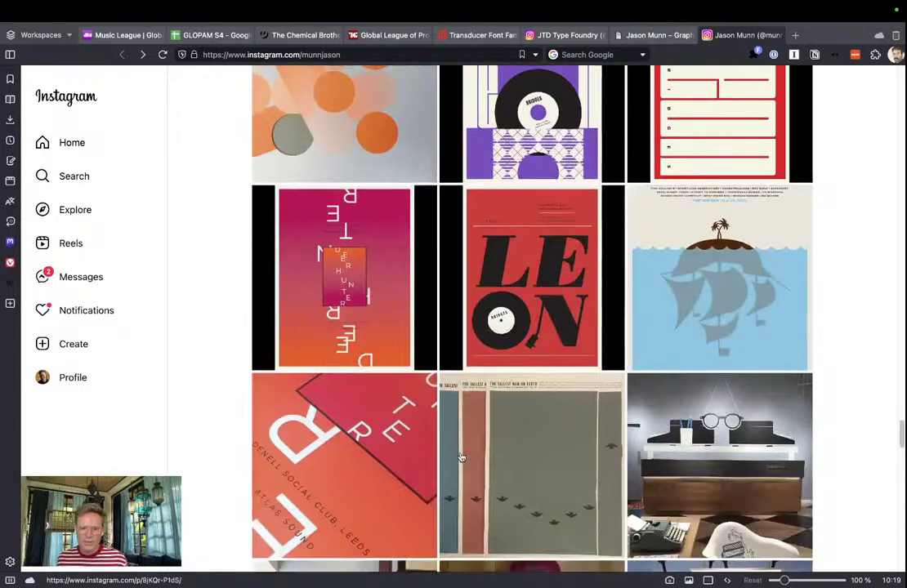
pyautogui.click(460, 336)
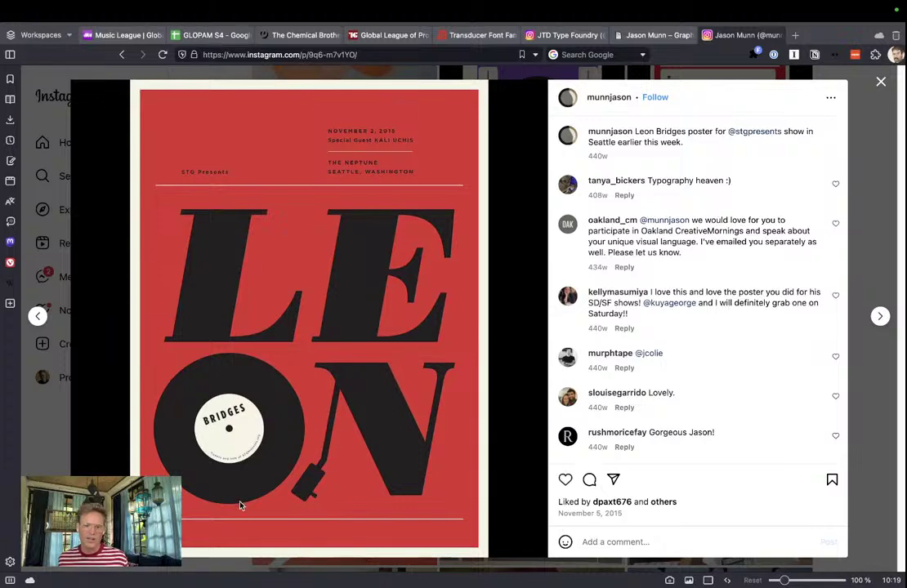
# Close the Leon Bridges poster and the designer's Instagram page, and switch back to the music league posters document in Illustrator
pyautogui.click(881, 78)
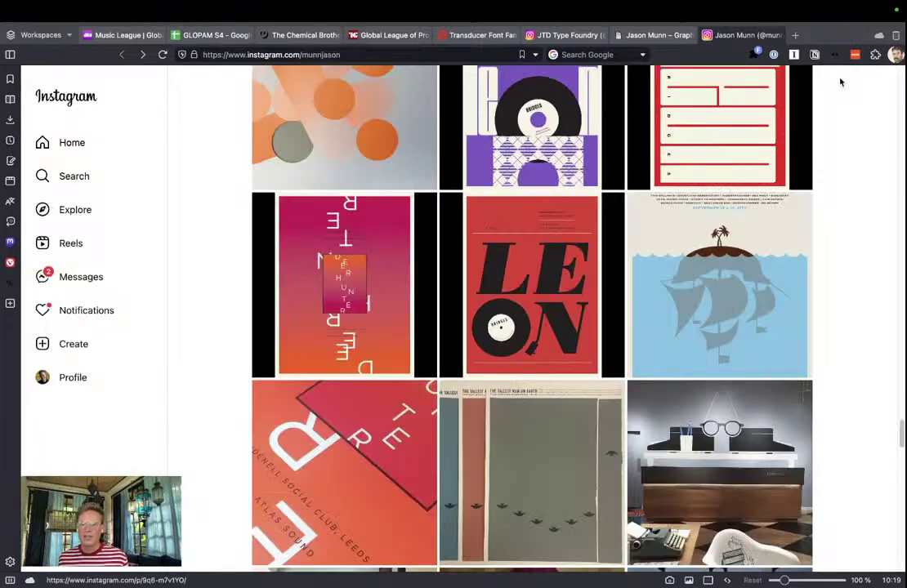
pyautogui.hotkey('ctrl', 'w')
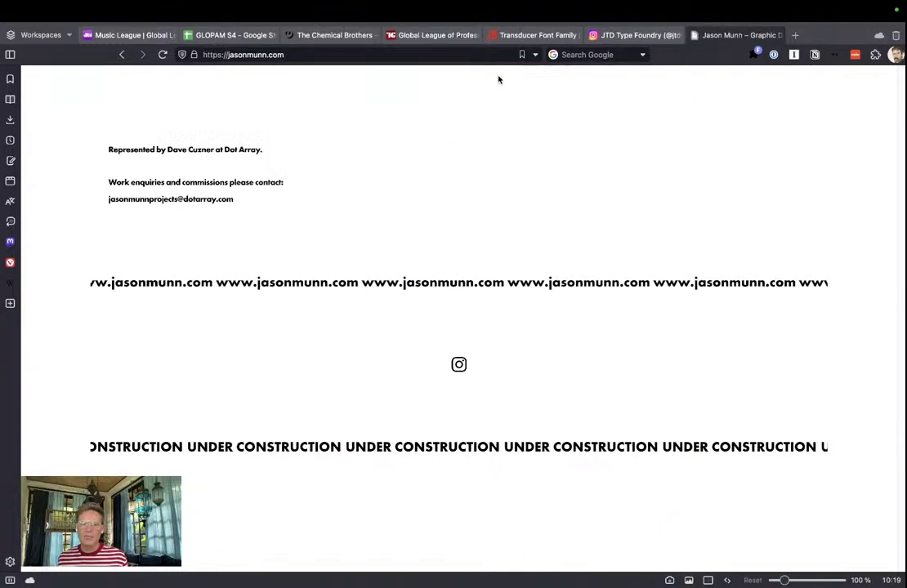
pyautogui.hotkey('ctrl', 'Left')
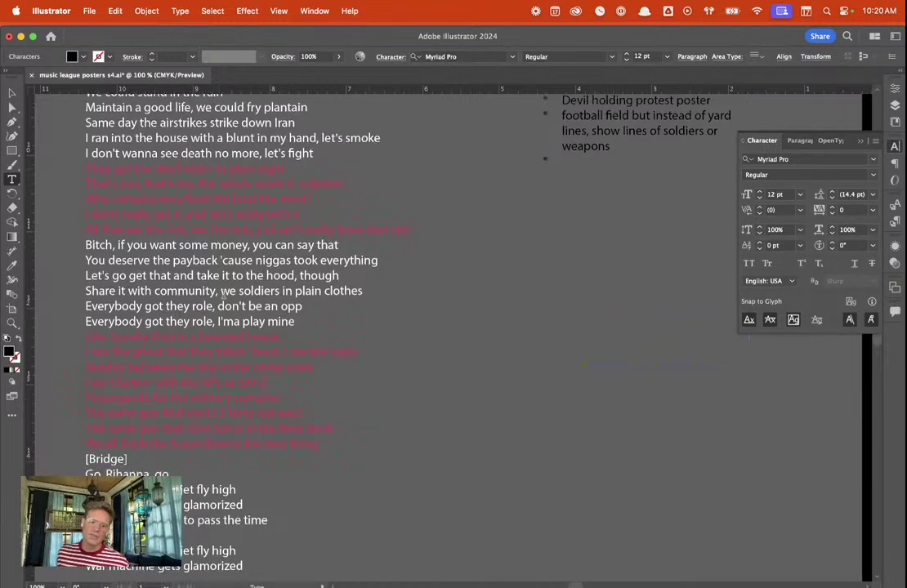
# Examine the Verse 2 lyrics, especially the magenta lines, against the Ideas list for another poster concept
pyautogui.scroll(-1, 196, 245)
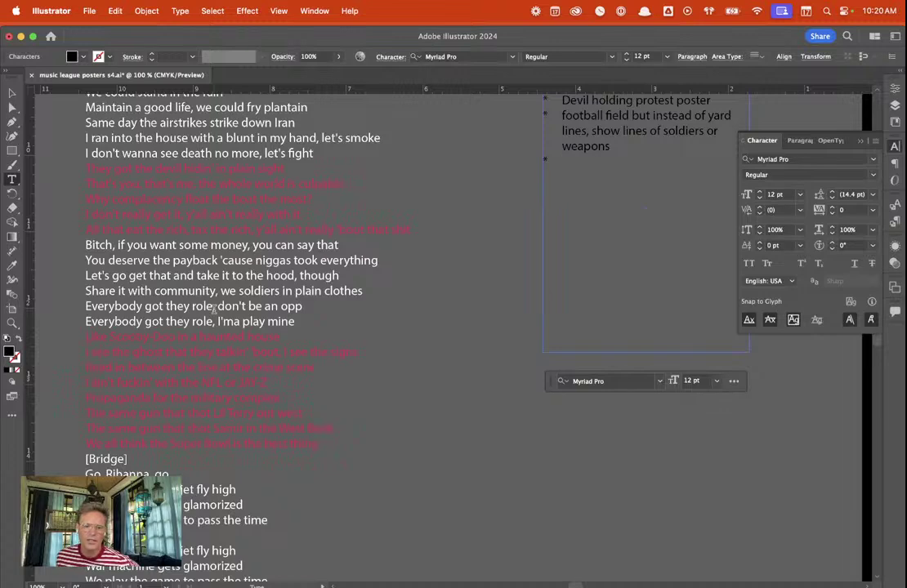
pyautogui.scroll(-1, 214, 308)
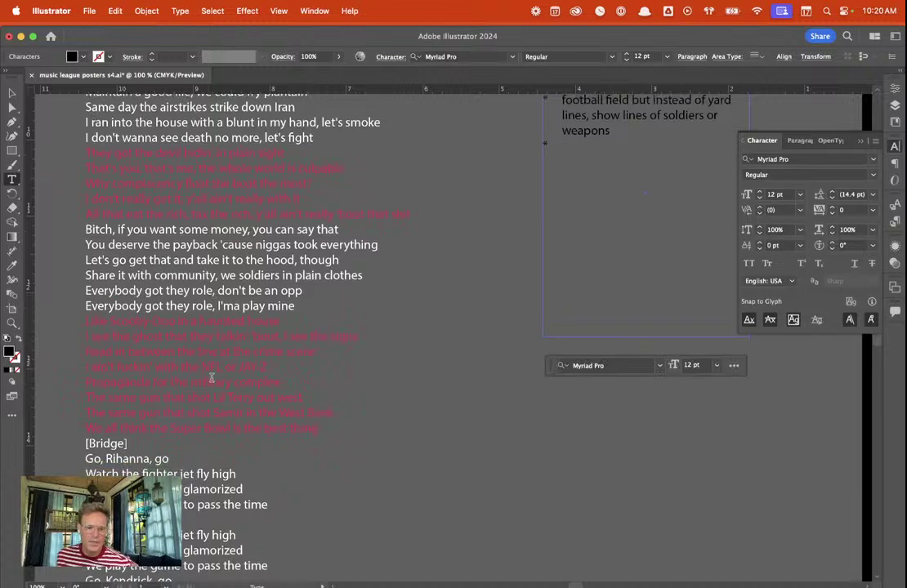
pyautogui.scroll(-1, 212, 360)
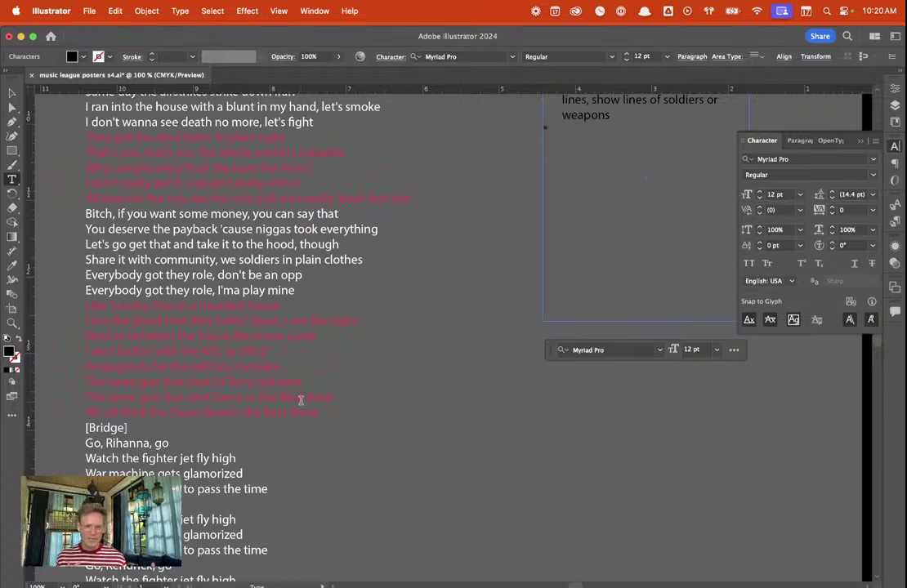
pyautogui.scroll(5, 457, 245)
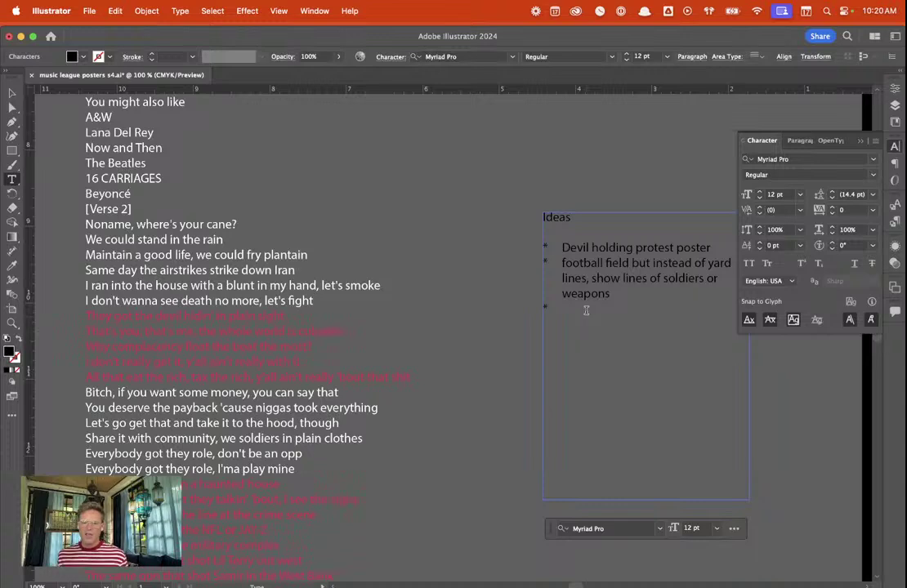
pyautogui.scroll(-5, 319, 455)
pyautogui.scroll(3, 320, 455)
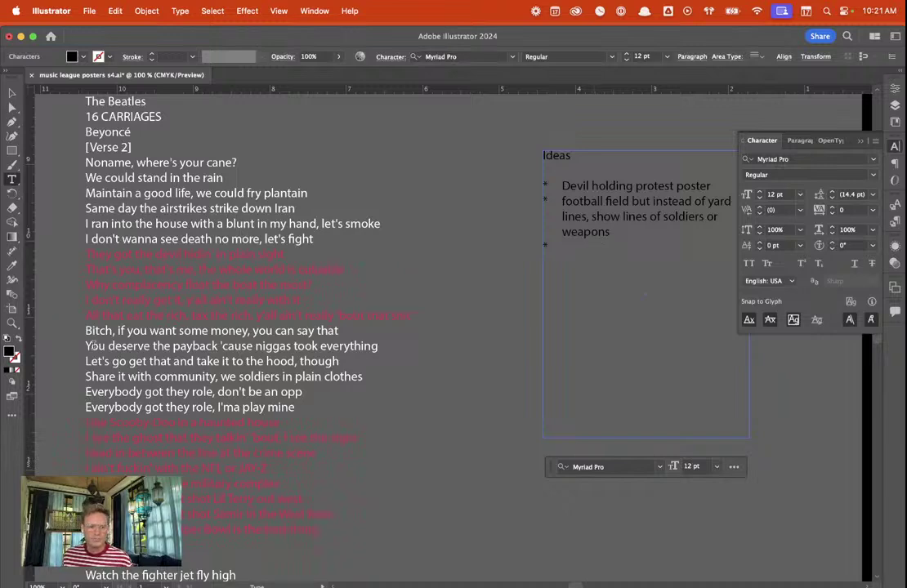
pyautogui.scroll(-1, 119, 322)
pyautogui.scroll(-1, 120, 320)
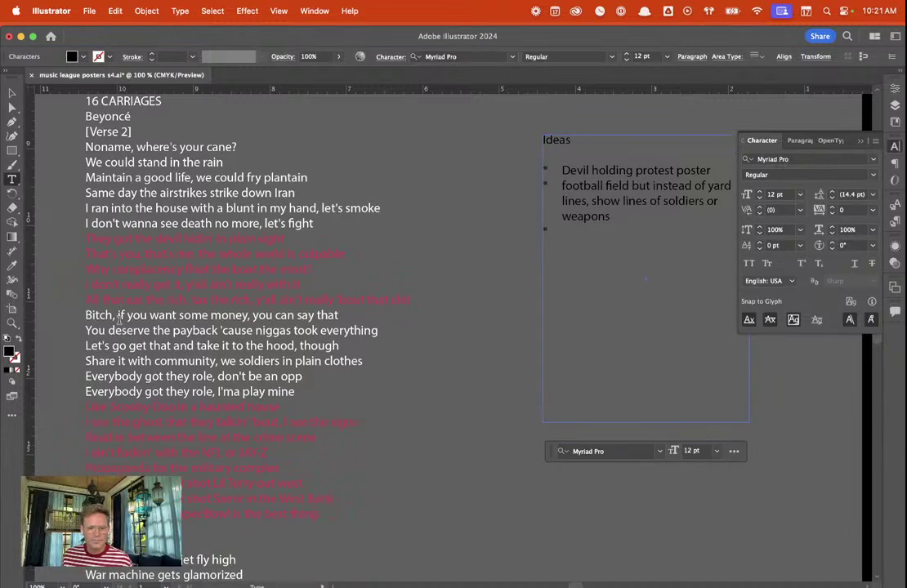
pyautogui.scroll(-1, 120, 321)
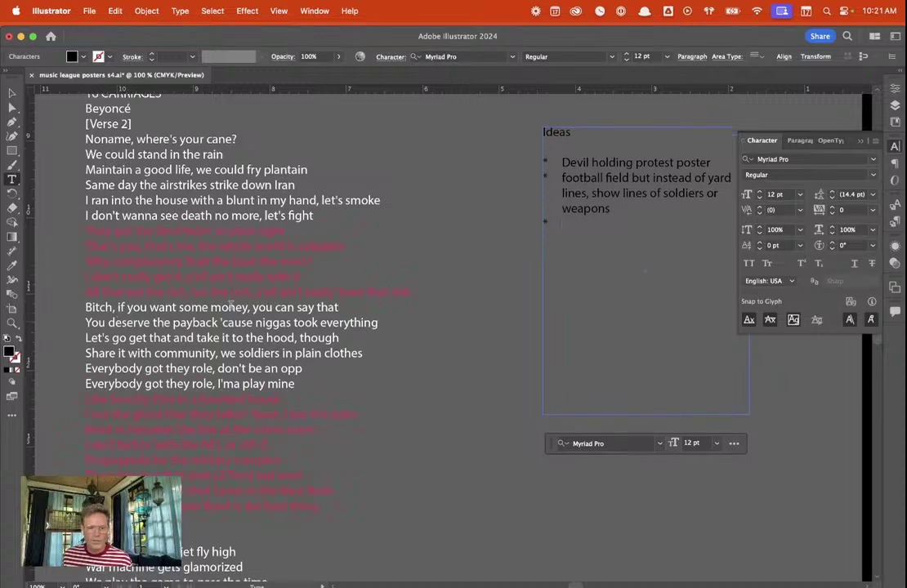
pyautogui.scroll(-1, 228, 315)
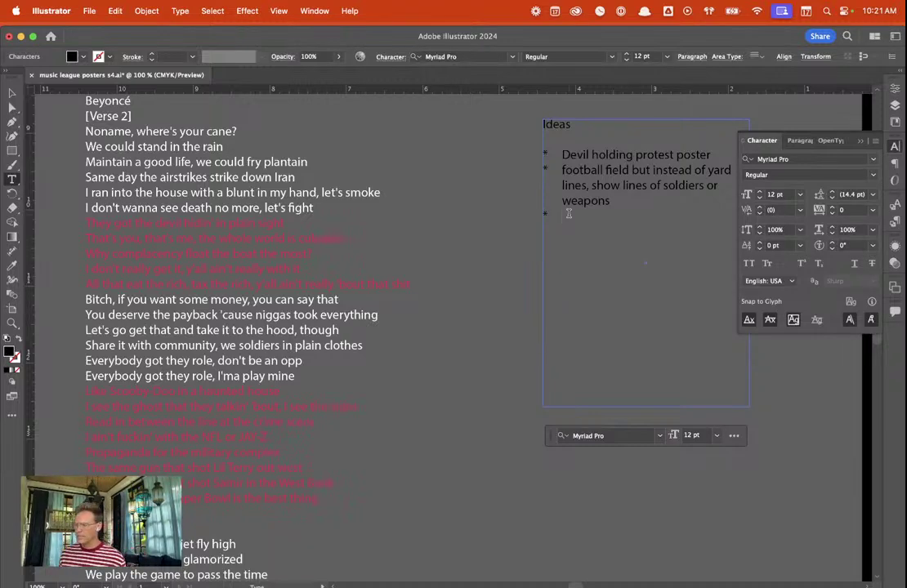
pyautogui.hscroll(-3, 559, 171)
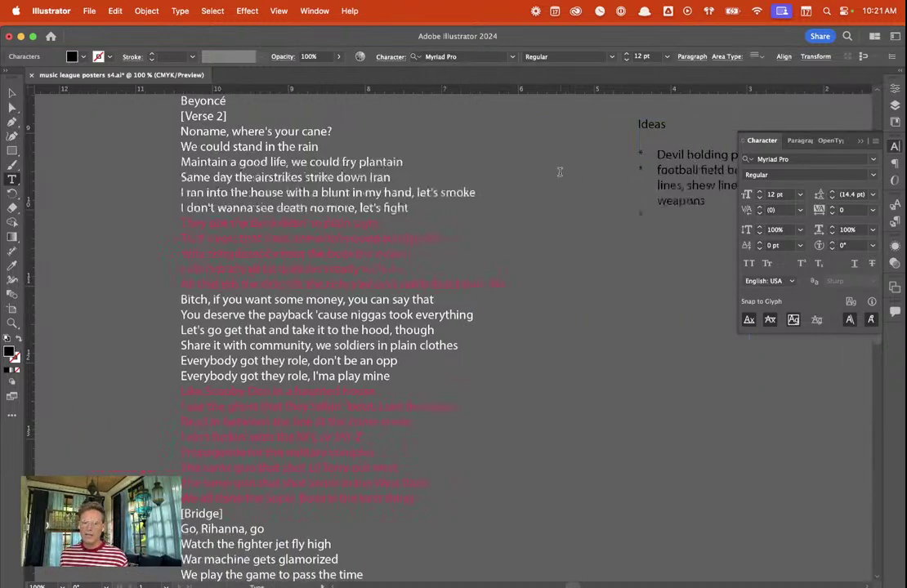
pyautogui.hscroll(8, 560, 172)
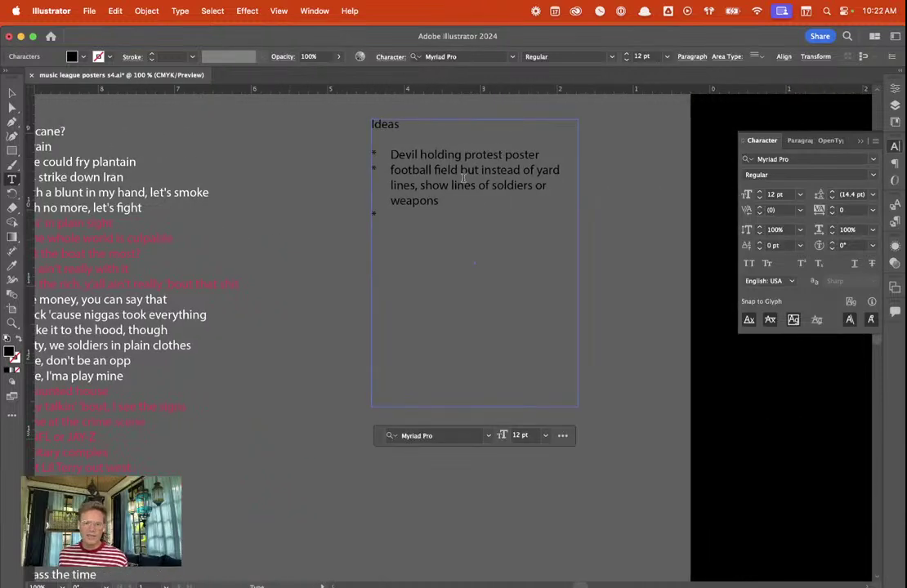
# Leave the Ideas text and look over the whole poster layout with its black image area and white caption strip
pyautogui.press('Escape')
pyautogui.scroll(-3, 525, 235)
pyautogui.scroll(3, 524, 232)
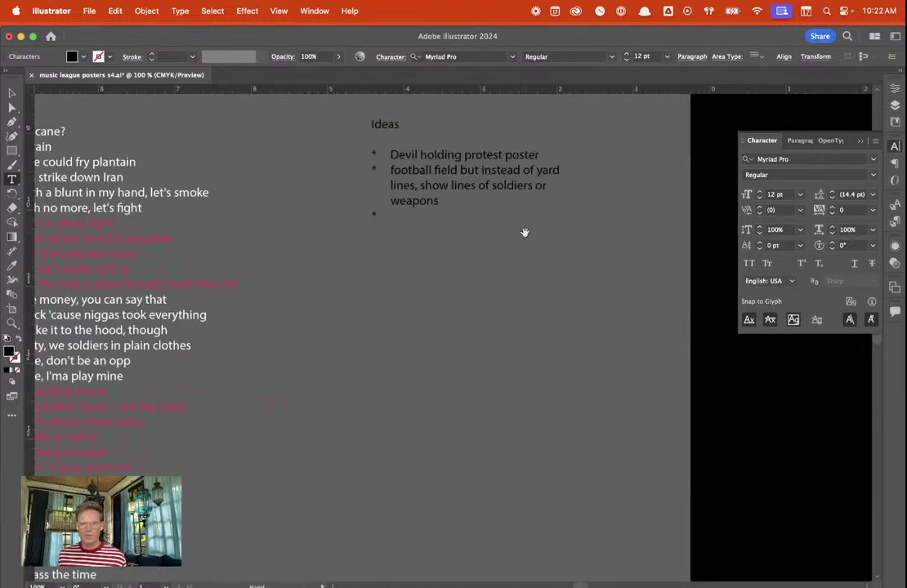
pyautogui.click(369, 166)
pyautogui.scroll(-3, 377, 198)
pyautogui.scroll(3, 378, 197)
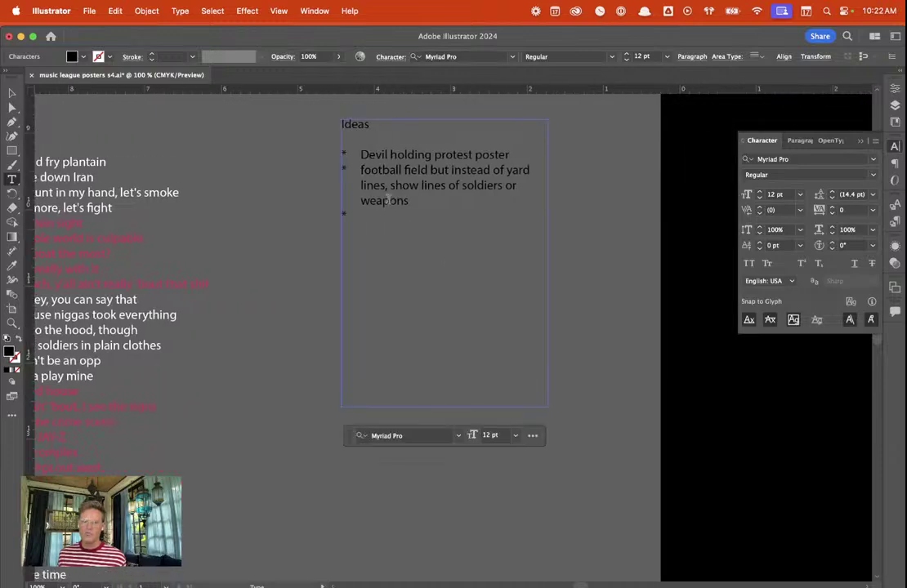
pyautogui.press('Escape')
pyautogui.hscroll(2, 559, 253)
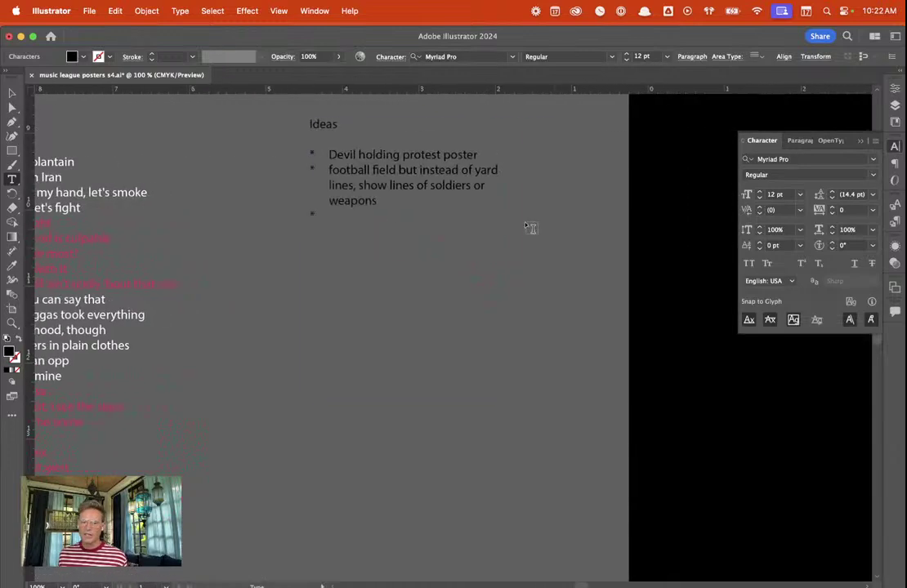
pyautogui.hscroll(5, 519, 223)
pyautogui.scroll(-2, 507, 220)
pyautogui.scroll(3, 556, 220)
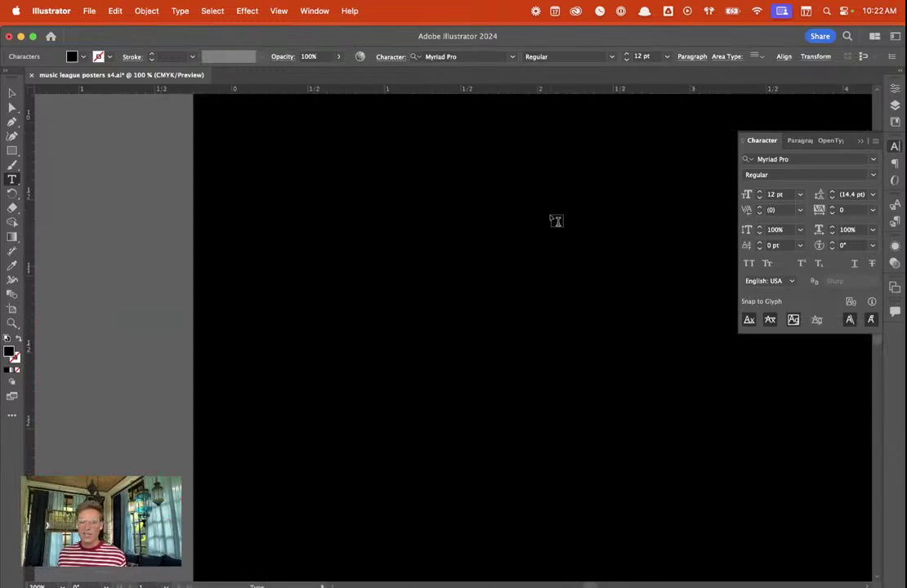
pyautogui.scroll(-4, 552, 216)
pyautogui.scroll(2, 603, 193)
pyautogui.scroll(1, 603, 196)
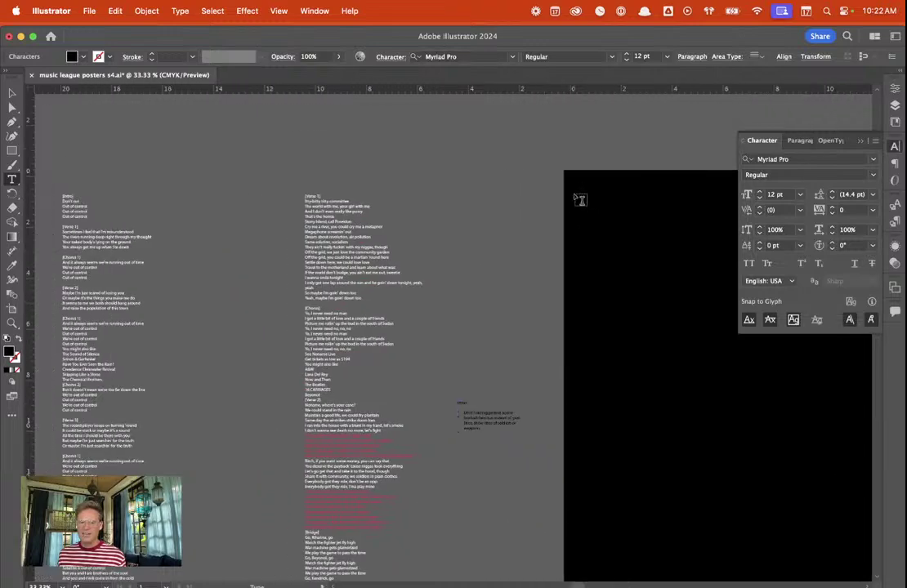
pyautogui.hscroll(10, 617, 251)
pyautogui.scroll(-4, 402, 250)
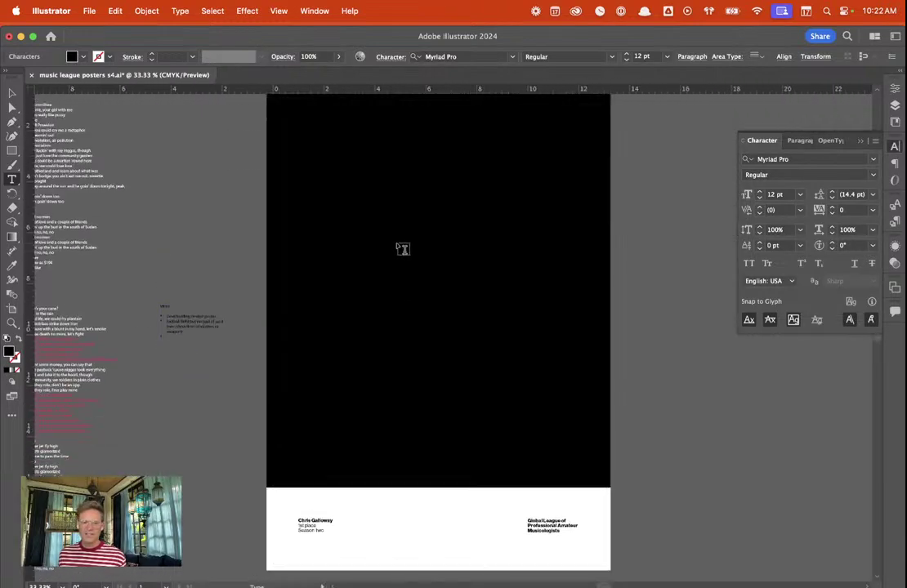
pyautogui.scroll(3, 404, 247)
pyautogui.scroll(-3, 406, 246)
pyautogui.scroll(1, 367, 231)
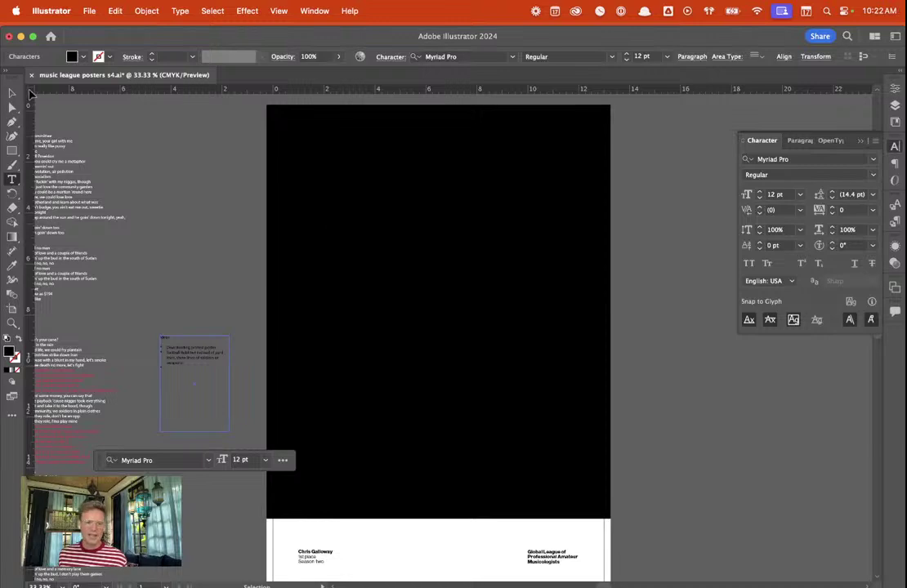
pyautogui.click(13, 92)
pyautogui.click(504, 225)
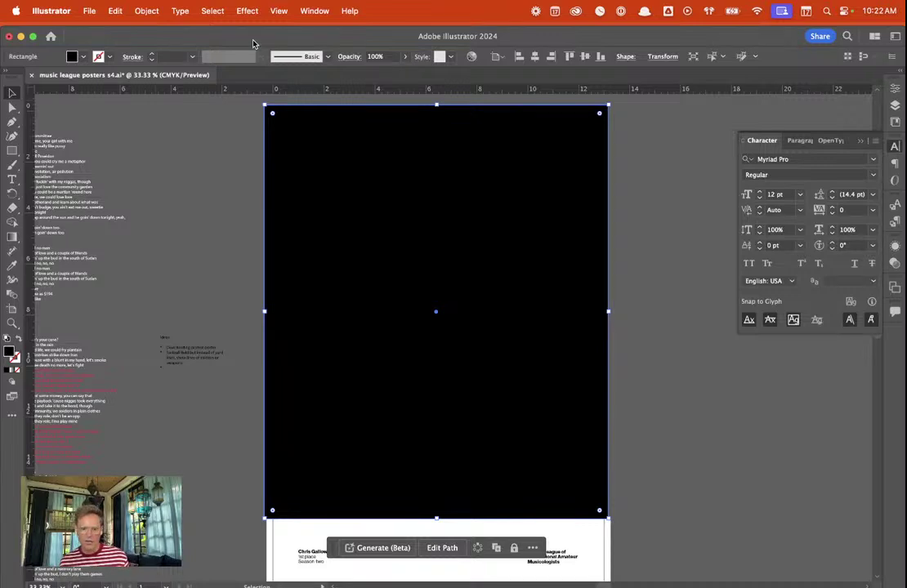
pyautogui.click(695, 425)
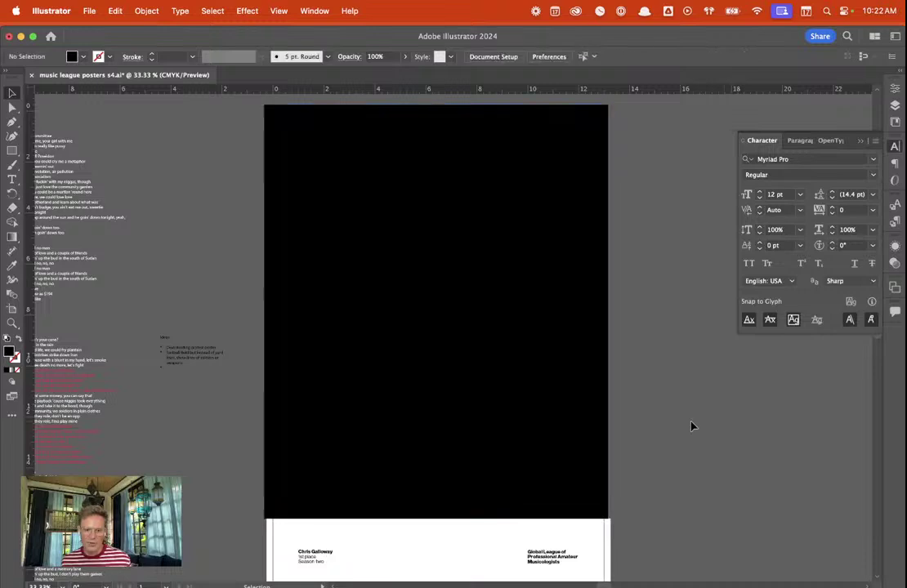
pyautogui.click(536, 441)
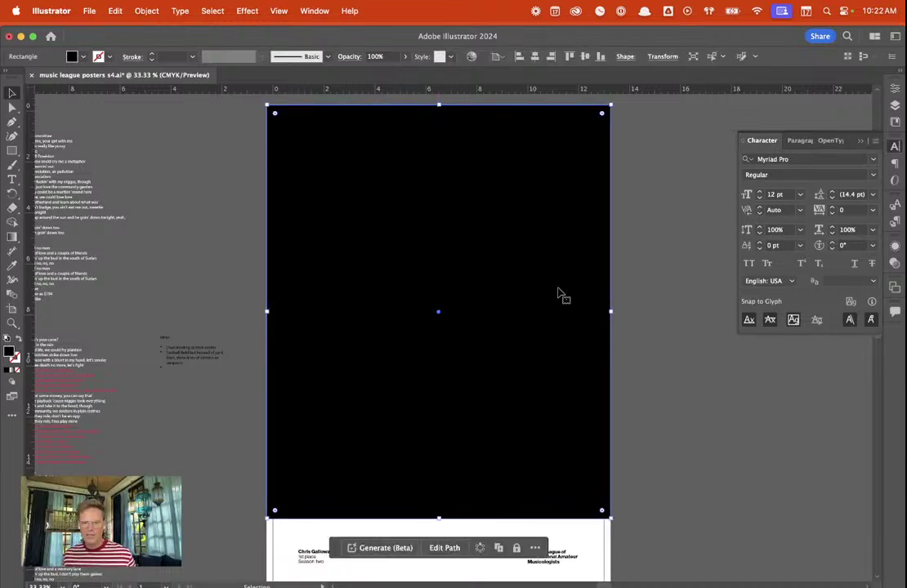
pyautogui.click(688, 346)
# Duplicate the poster artboard with its artwork directly above the original, leaving a gap between the two
pyautogui.hscroll(-2, 682, 356)
pyautogui.scroll(-1, 678, 374)
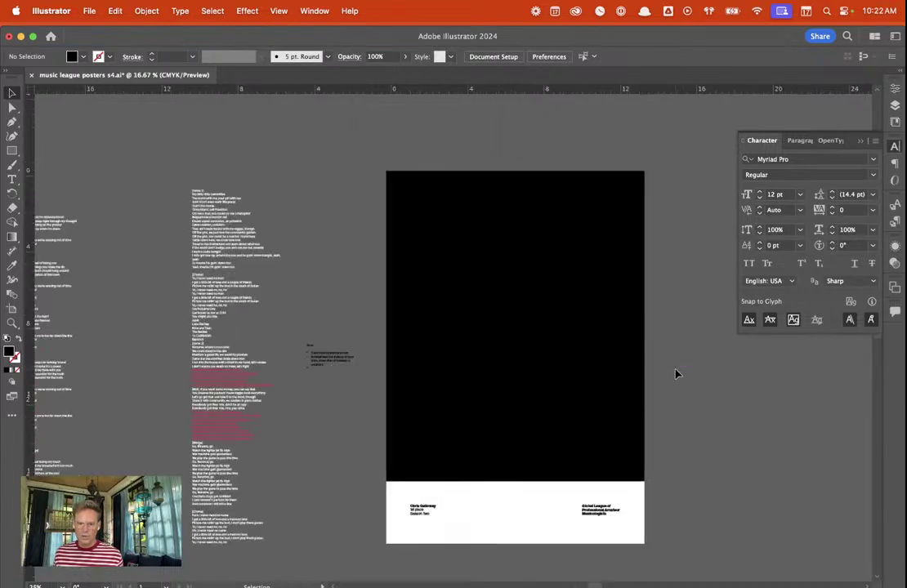
pyautogui.click(11, 309)
pyautogui.scroll(10, 472, 346)
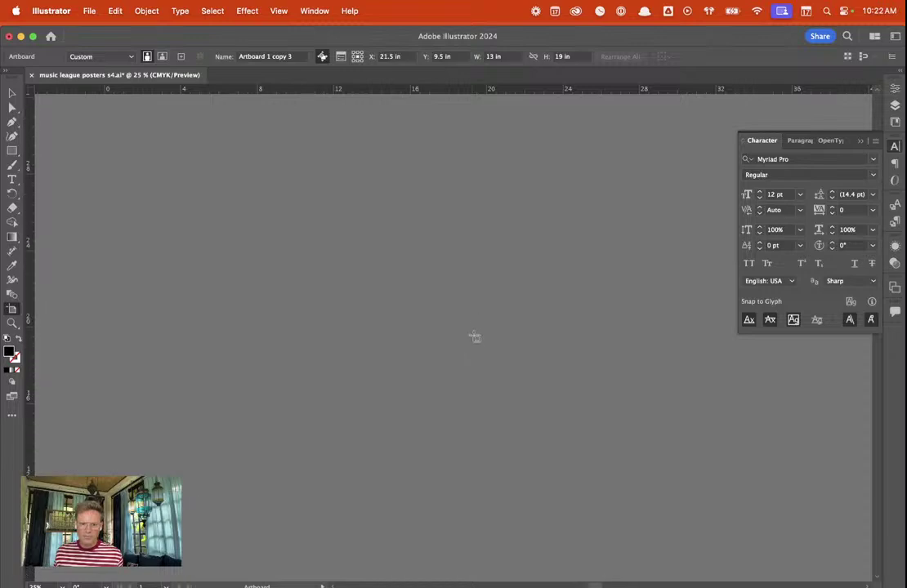
pyautogui.scroll(-1, 470, 368)
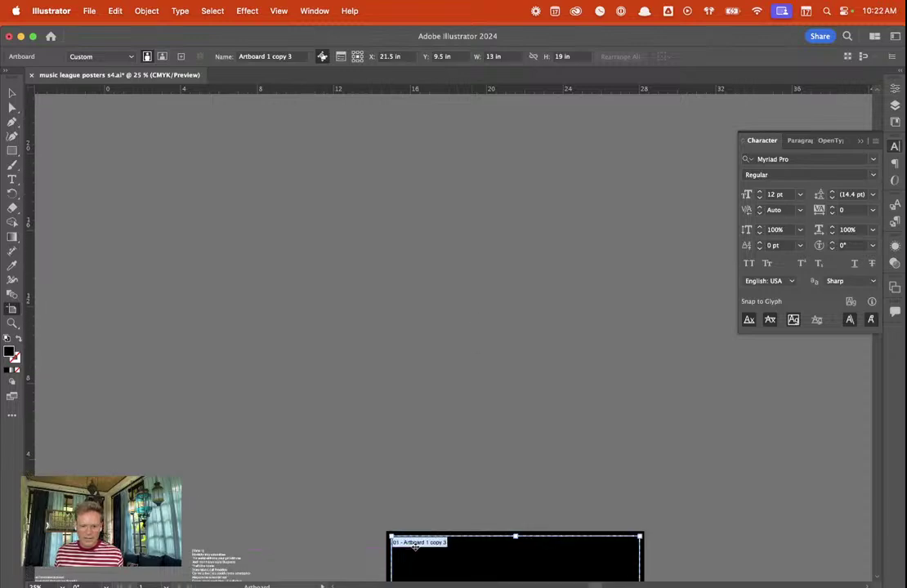
pyautogui.moveTo(415, 545); pyautogui.dragTo(426, 139)
pyautogui.scroll(-10, 379, 330)
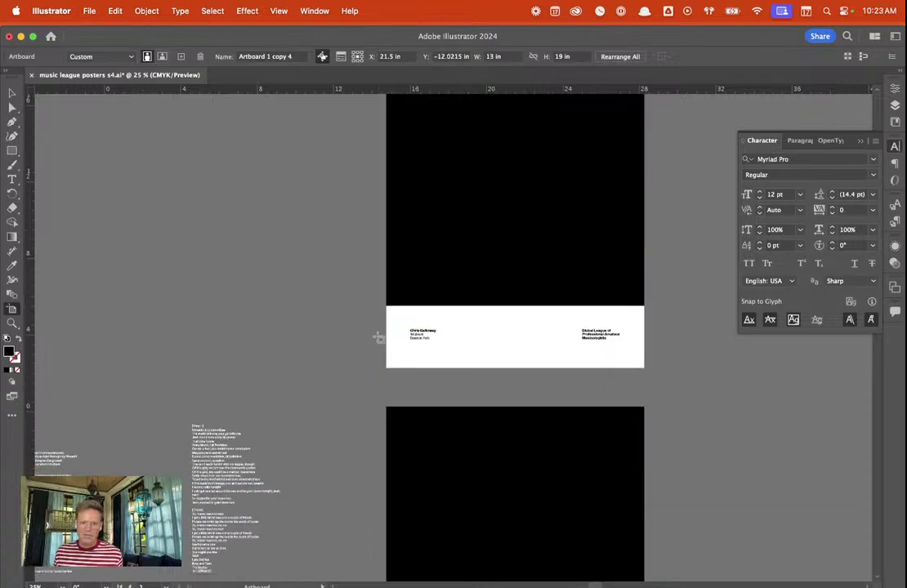
pyautogui.scroll(-4, 377, 337)
pyautogui.scroll(2, 380, 327)
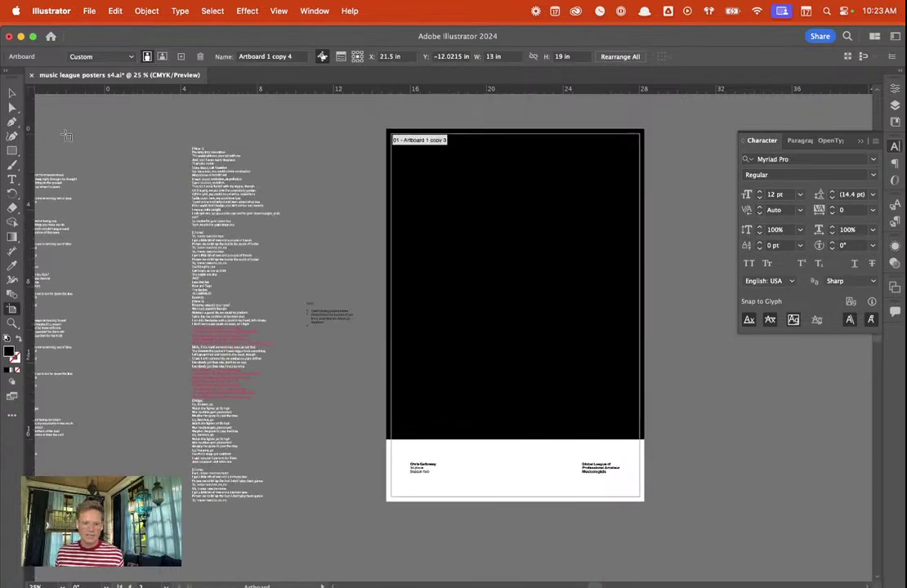
pyautogui.click(13, 92)
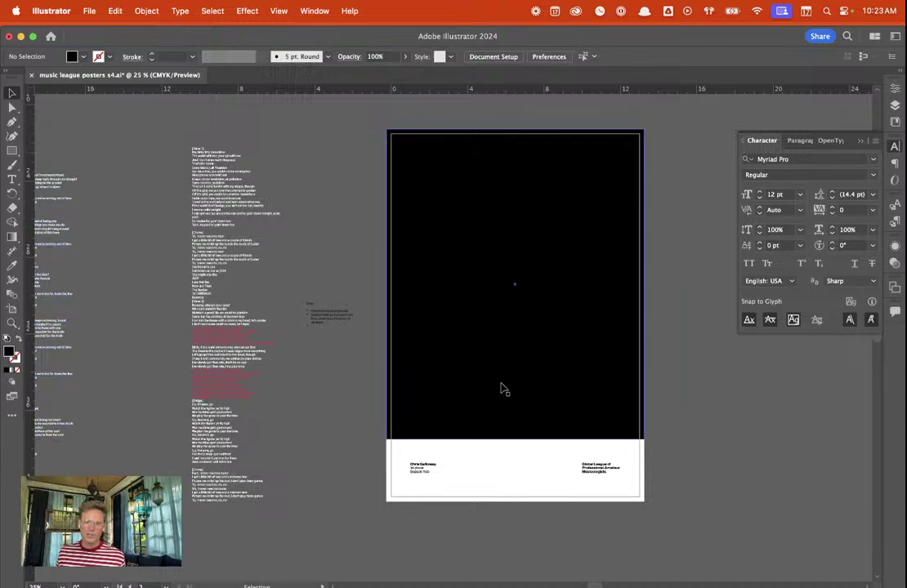
# Change the placement line in the original poster's caption to "3rd place"
pyautogui.scroll(8, 409, 469)
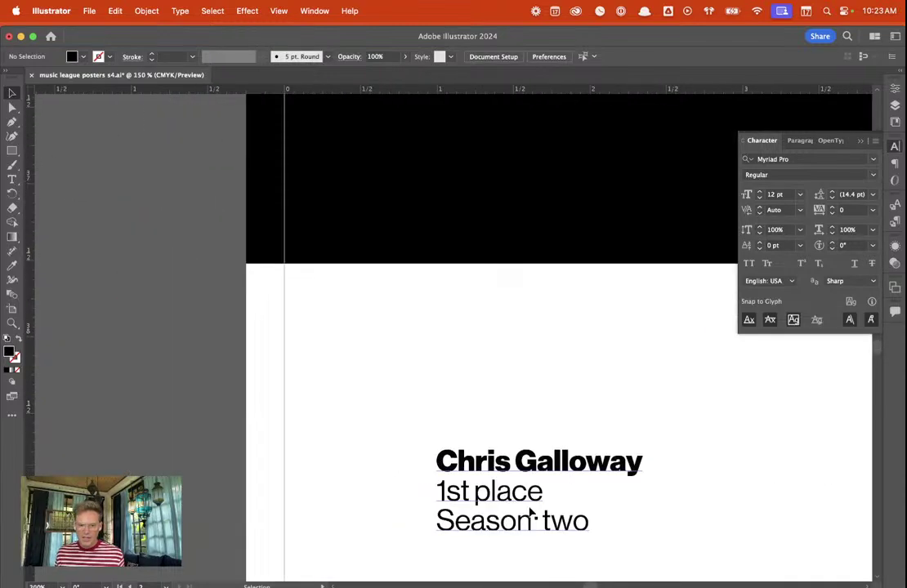
pyautogui.doubleClick(432, 487)
pyautogui.hotkey('shift', 'Right')
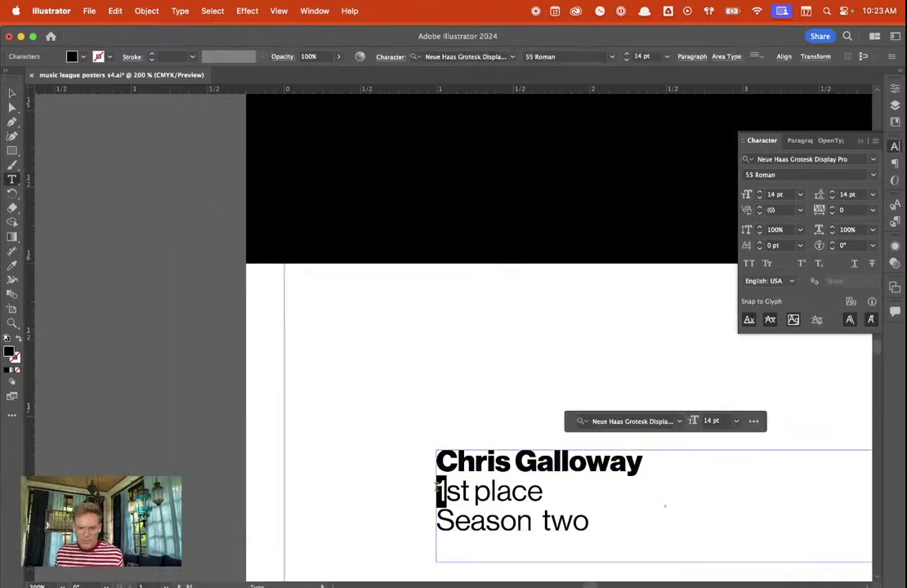
pyautogui.write('3')
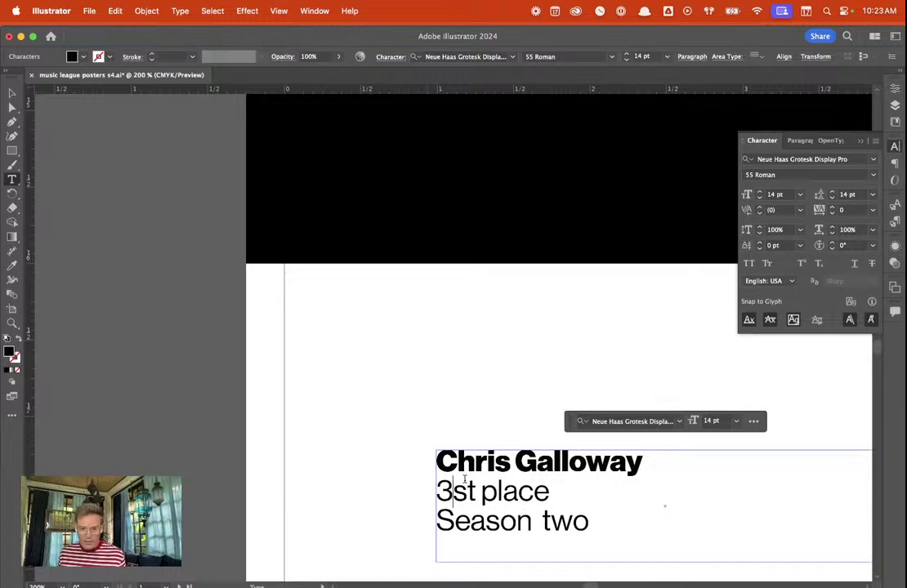
pyautogui.moveTo(471, 488)
pyautogui.mouseDown()
pyautogui.moveTo(436, 490)
pyautogui.moveTo(454, 490)
pyautogui.mouseUp()
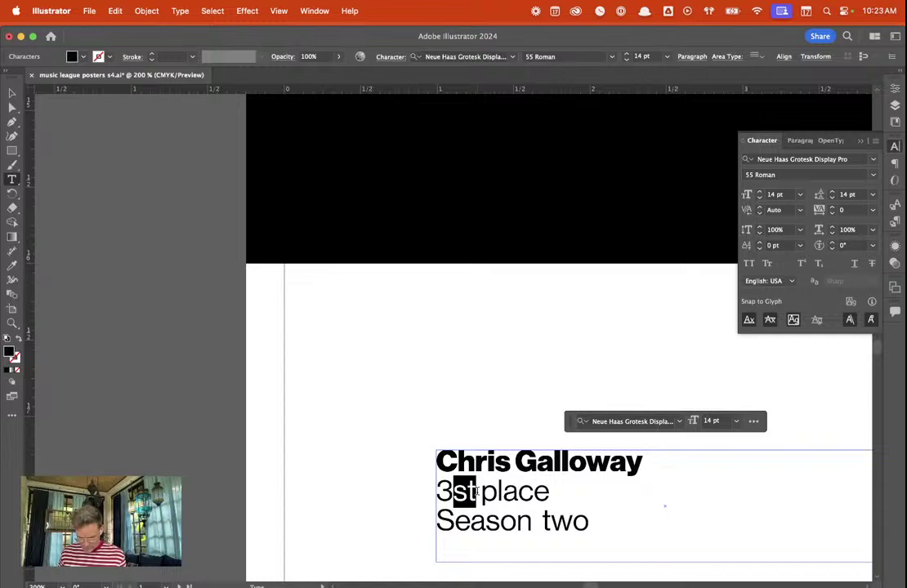
pyautogui.write('n')
pyautogui.press('BackSpace')
pyautogui.write('rh')
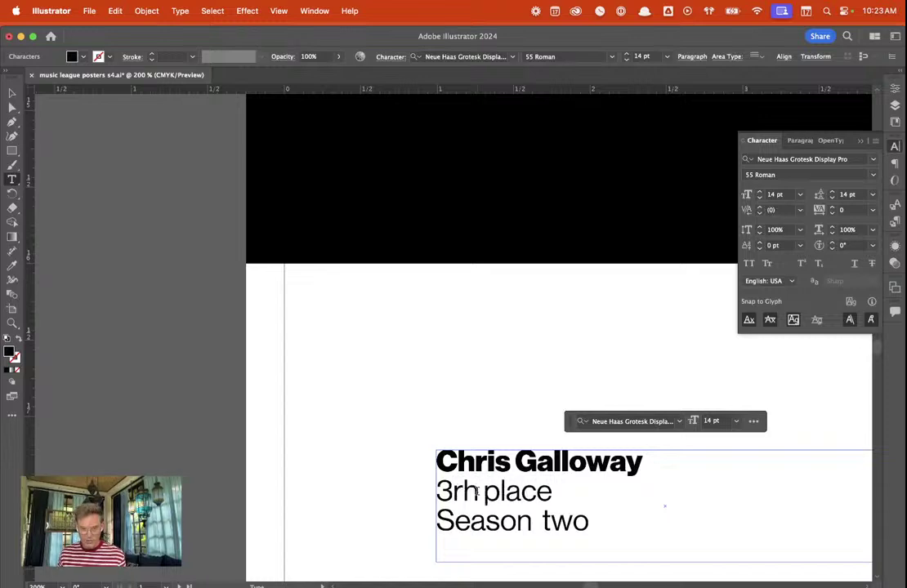
pyautogui.press('BackSpace')
pyautogui.write('d')
pyautogui.hscroll(3, 477, 491)
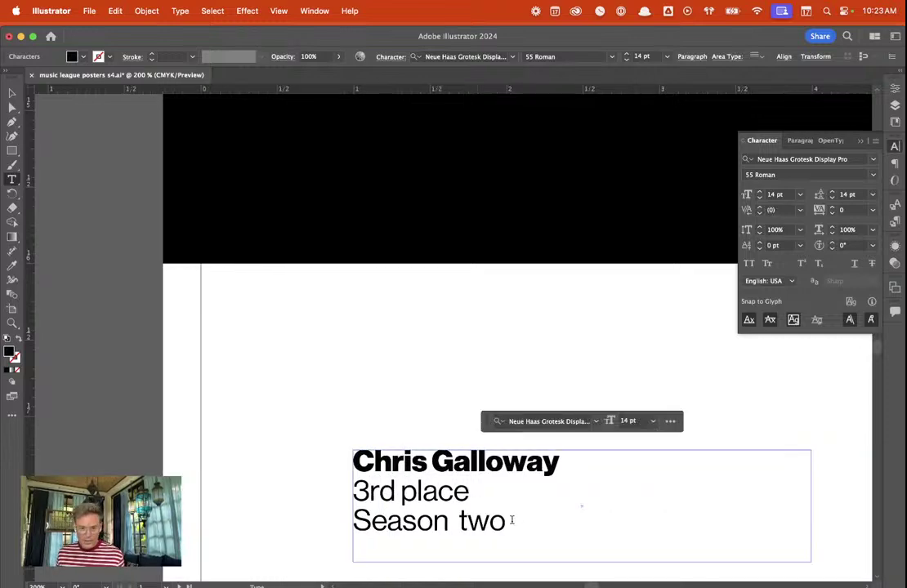
# Change the season line in the original poster's caption to "Season four" and leave the text
pyautogui.moveTo(511, 519); pyautogui.dragTo(461, 520)
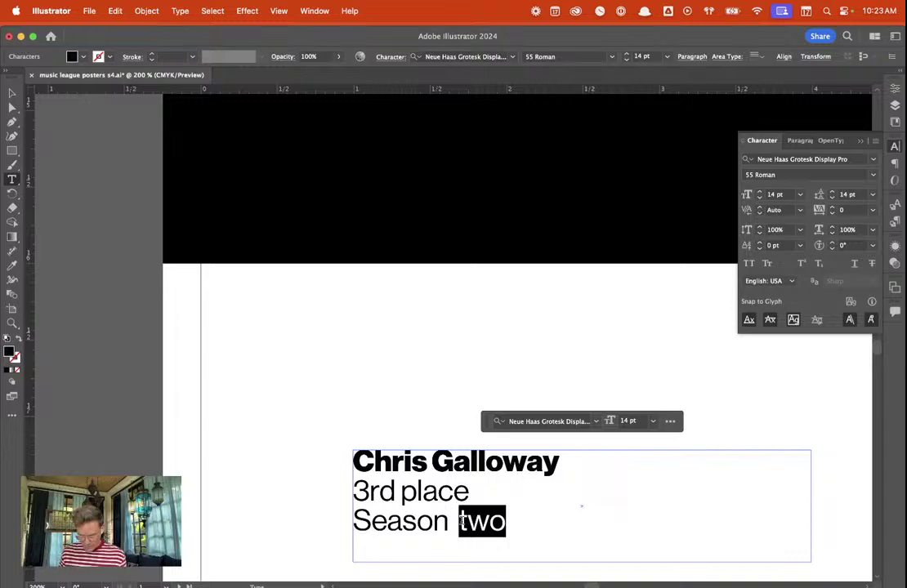
pyautogui.write('four')
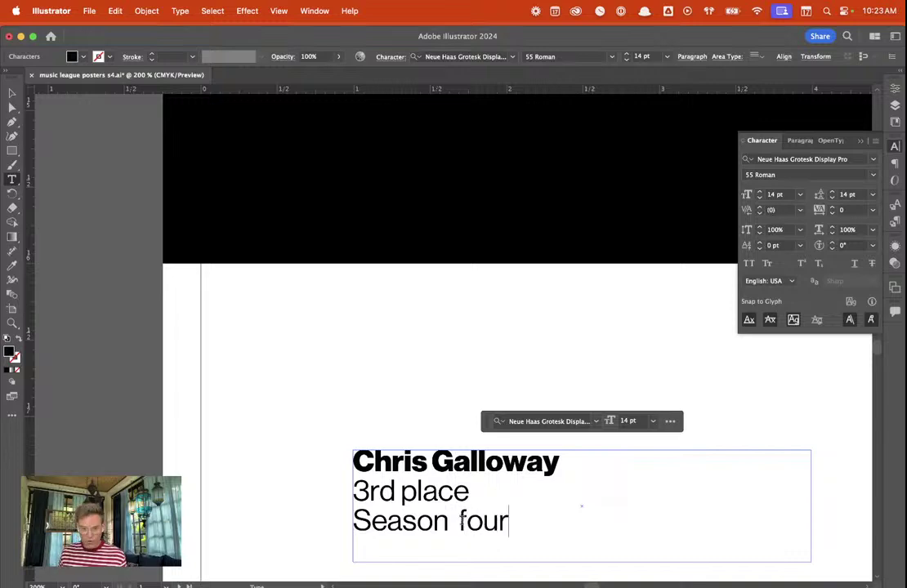
pyautogui.click(14, 96)
pyautogui.click(445, 349)
# Check the caption text blocks across the white strip of the 3rd place poster, both close up and as a whole
pyautogui.hscroll(12, 445, 349)
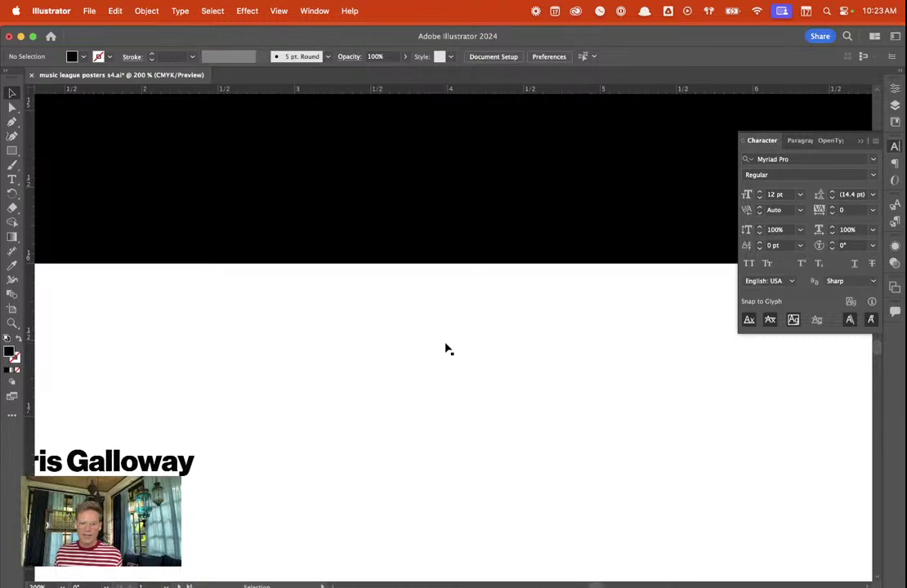
pyautogui.scroll(-5, 445, 348)
pyautogui.scroll(1, 446, 347)
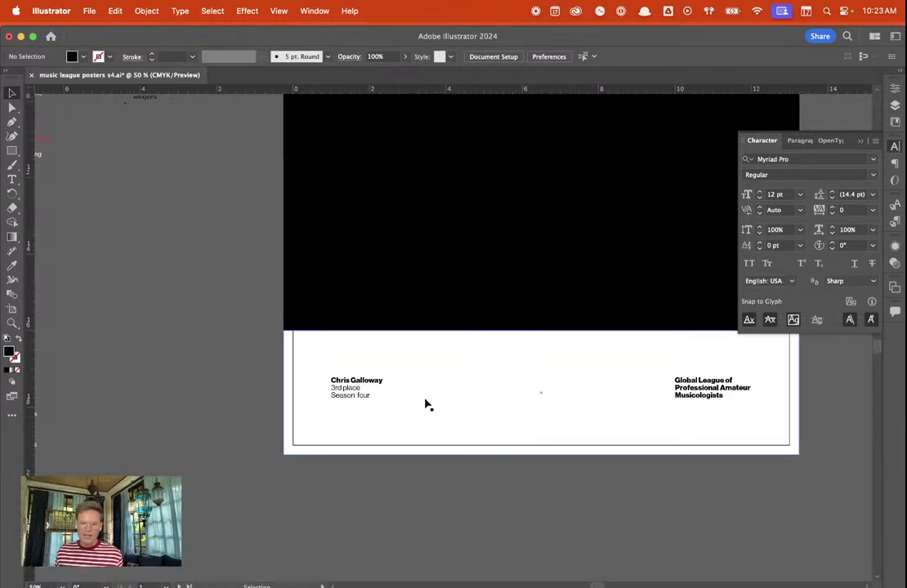
pyautogui.scroll(2, 351, 407)
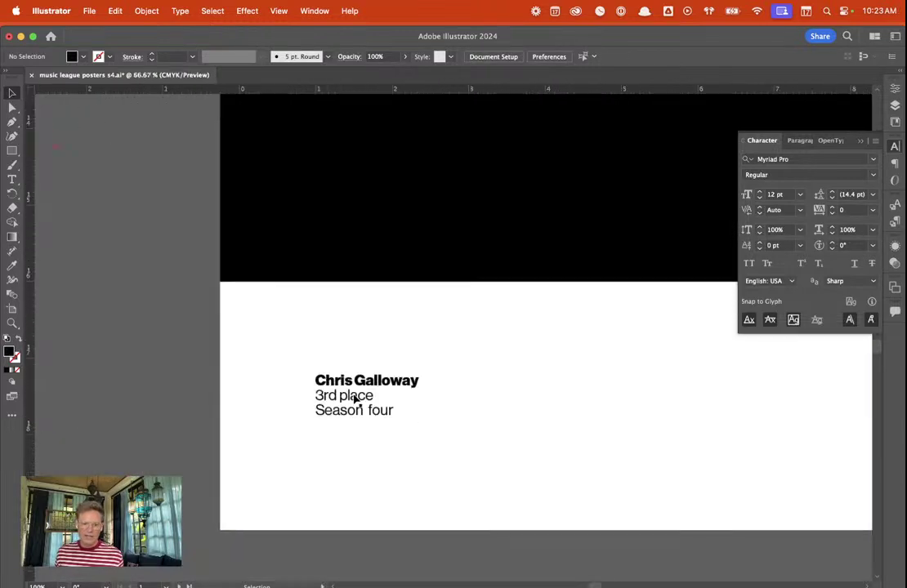
pyautogui.scroll(2, 355, 399)
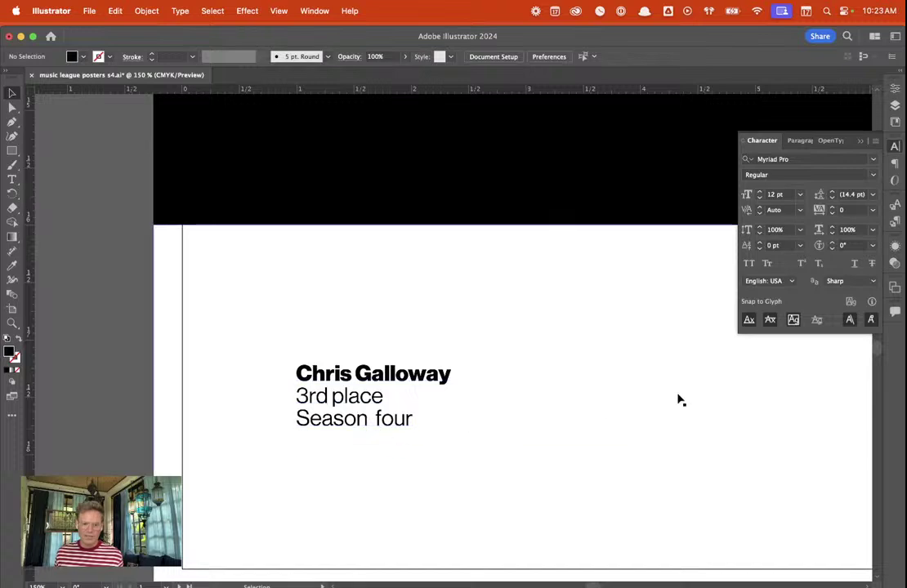
pyautogui.scroll(-3, 678, 400)
pyautogui.hscroll(5, 710, 368)
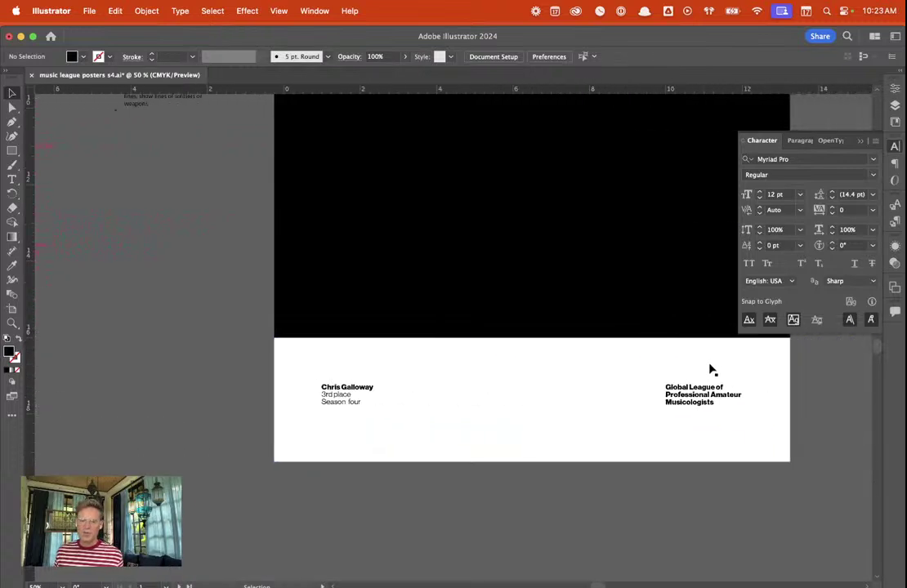
# Look over the black image area of the 3rd place poster alongside the lyrics and the Ideas list
pyautogui.hscroll(1, 709, 370)
pyautogui.scroll(5, 457, 344)
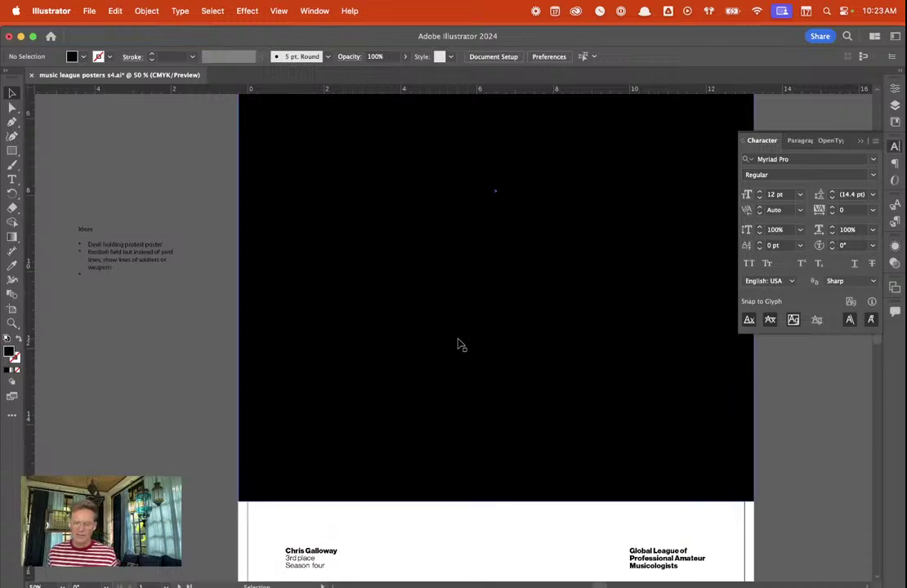
pyautogui.scroll(2, 462, 294)
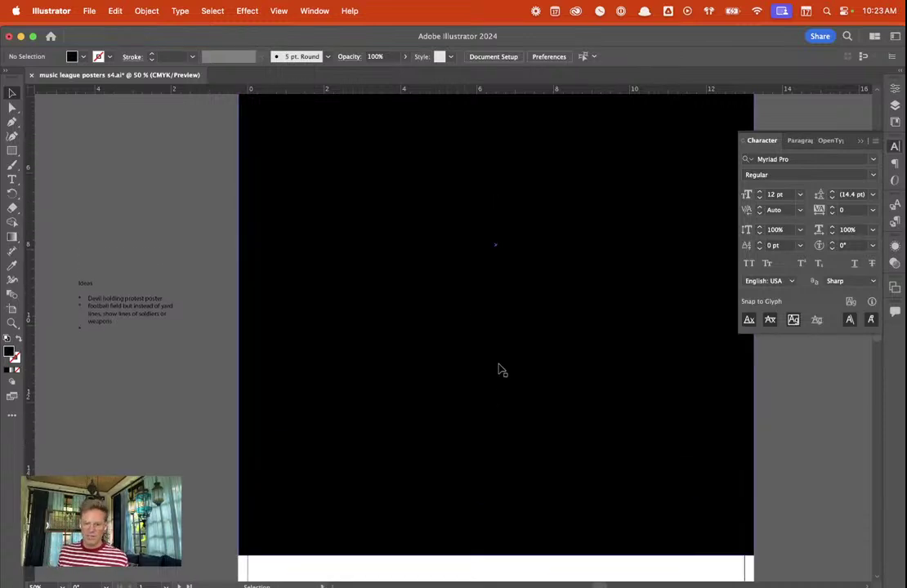
pyautogui.scroll(-2, 498, 370)
pyautogui.scroll(1, 501, 364)
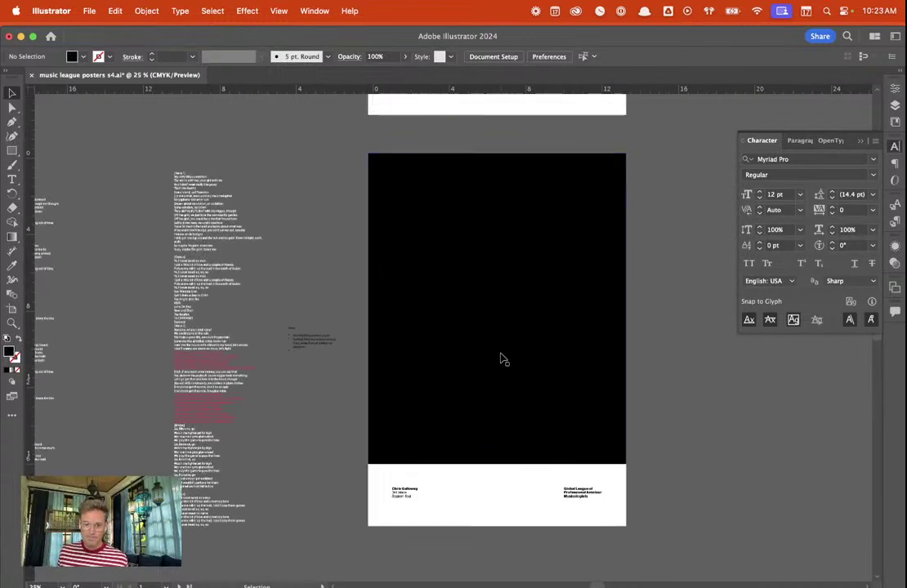
pyautogui.scroll(1, 506, 353)
pyautogui.scroll(1, 506, 353)
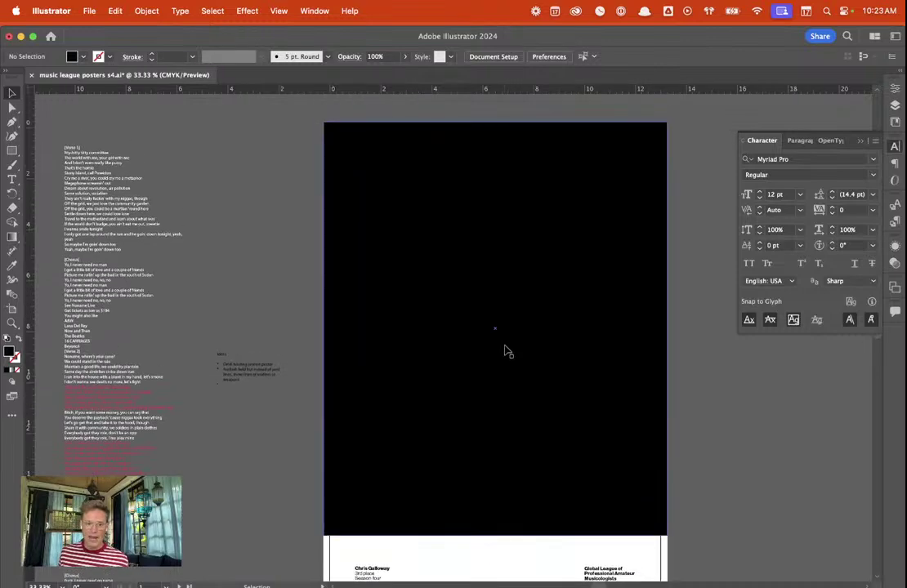
pyautogui.scroll(1, 507, 351)
pyautogui.scroll(3, 506, 351)
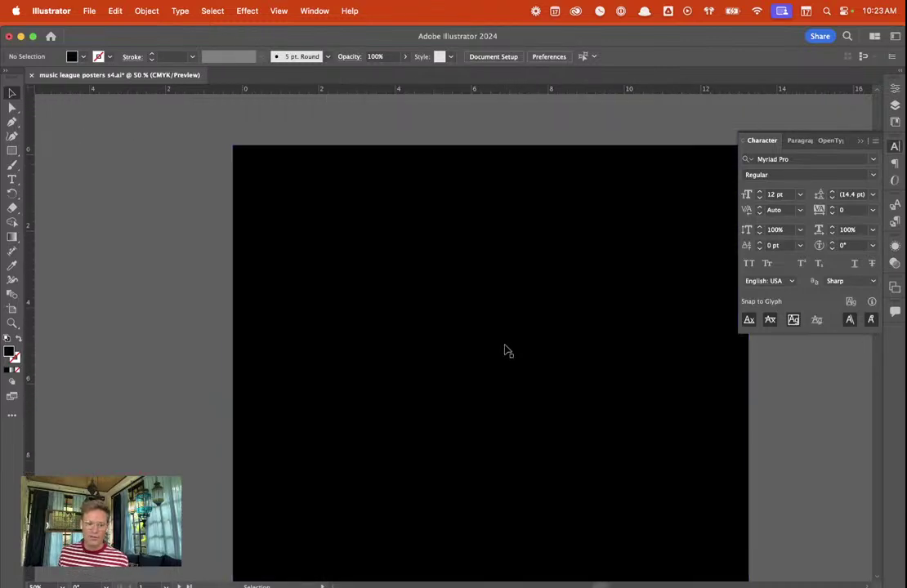
pyautogui.scroll(-1, 505, 350)
# Select the poster's black image rectangle and inspect its fill colour in the Color Picker
pyautogui.click(505, 351)
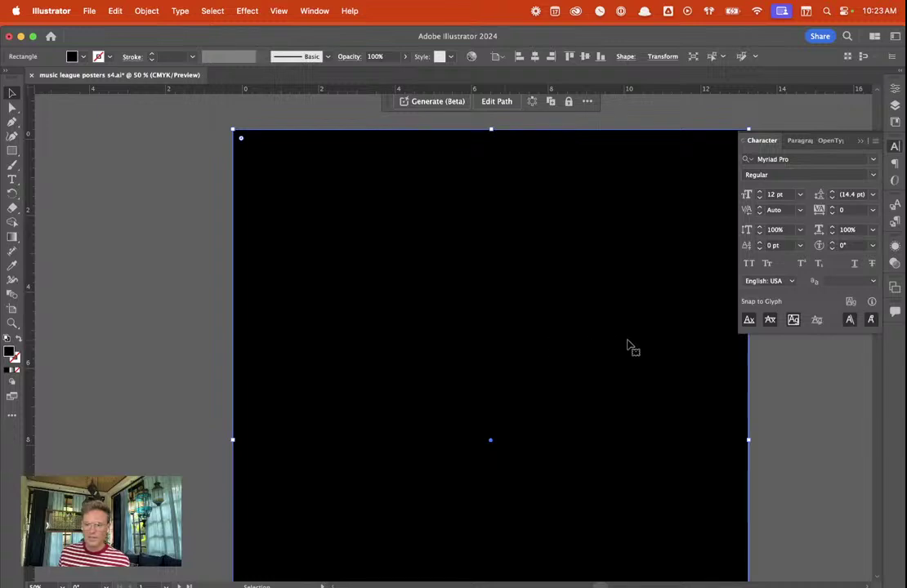
pyautogui.doubleClick(10, 353)
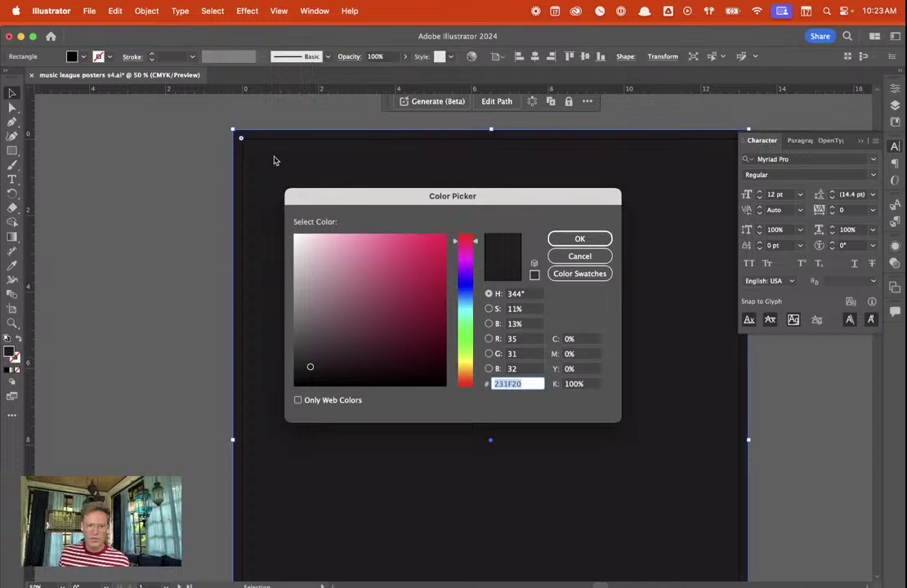
pyautogui.write('000000')
pyautogui.press('Return')
# Keep the black image rectangle selected and show the guides over the poster
pyautogui.scroll(-5, 385, 375)
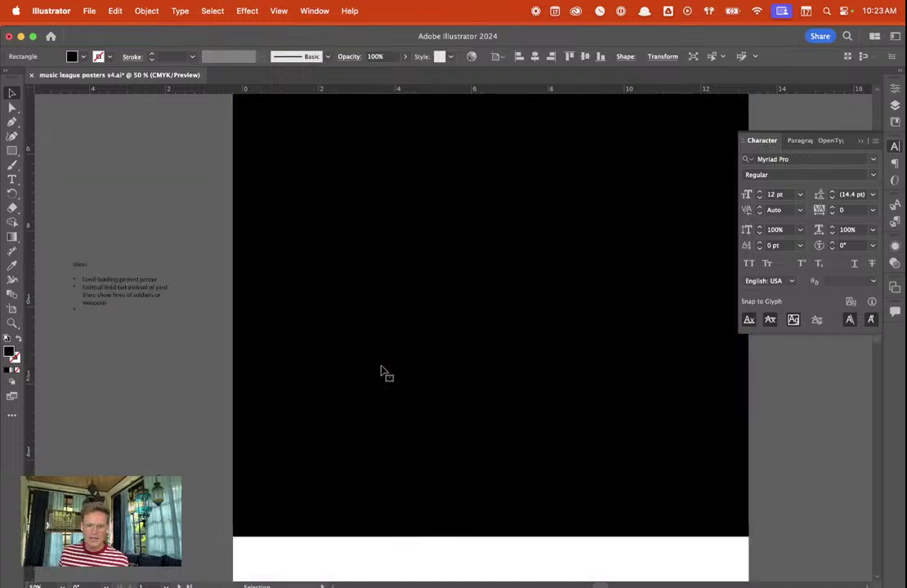
pyautogui.click(384, 374)
pyautogui.scroll(5, 388, 364)
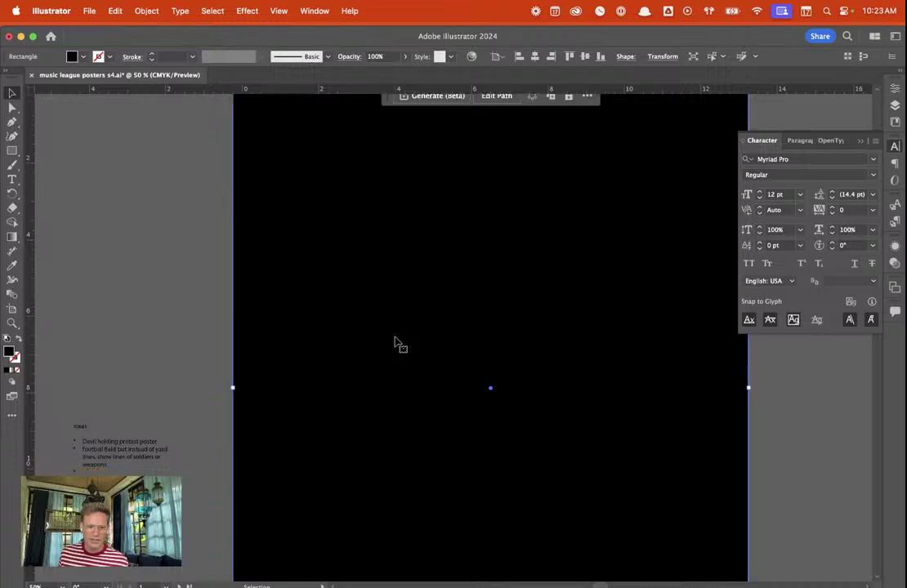
pyautogui.scroll(-3, 396, 344)
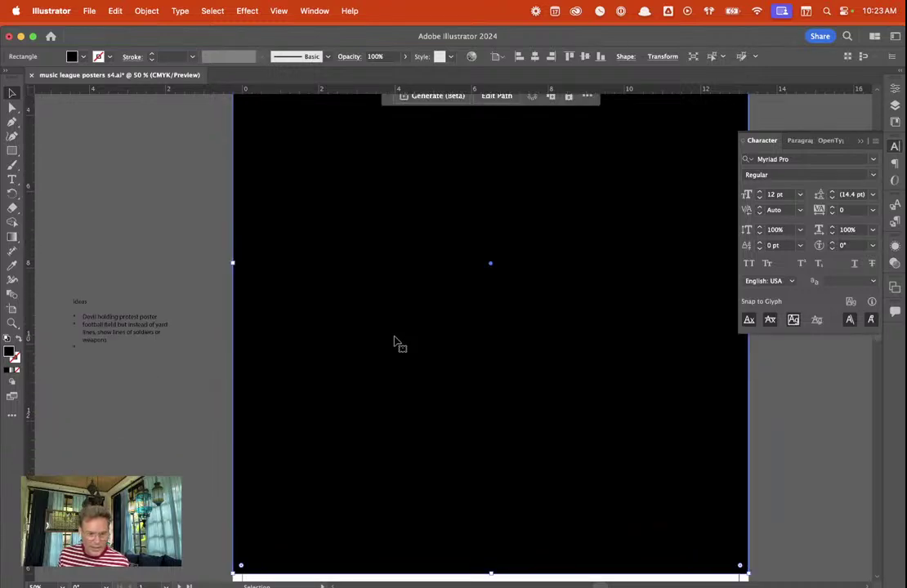
pyautogui.scroll(-1, 395, 344)
pyautogui.scroll(8, 395, 344)
pyautogui.scroll(-4, 395, 344)
pyautogui.press('super+h')
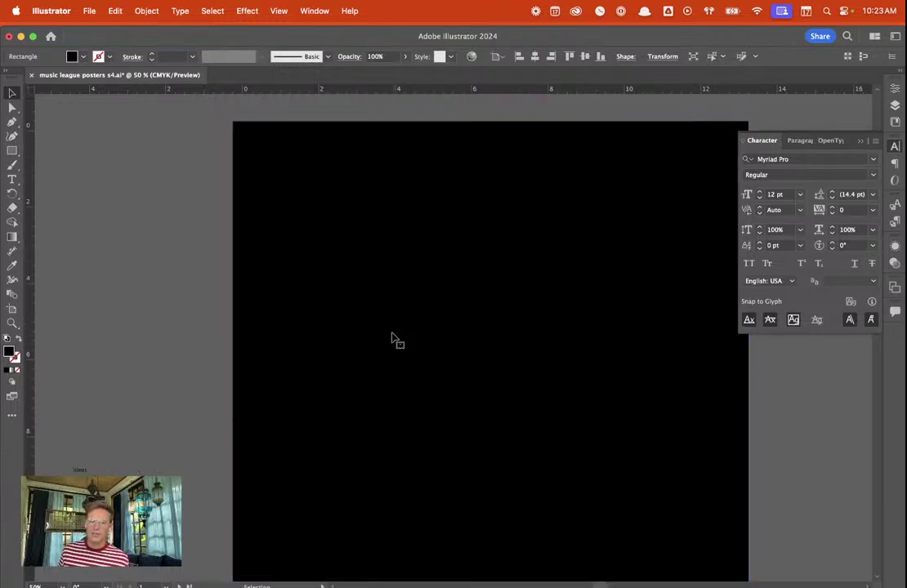
pyautogui.press('super+h')
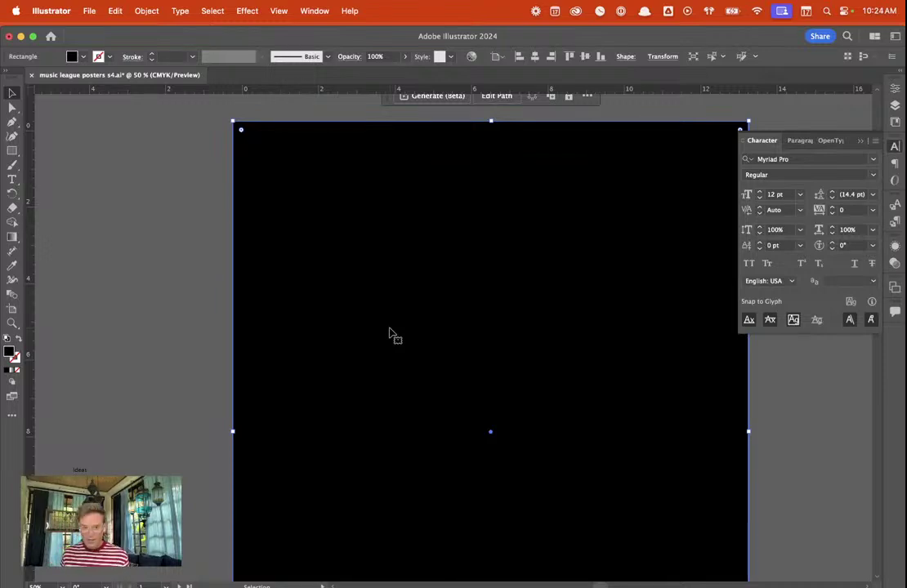
pyautogui.press('super+semicolon')
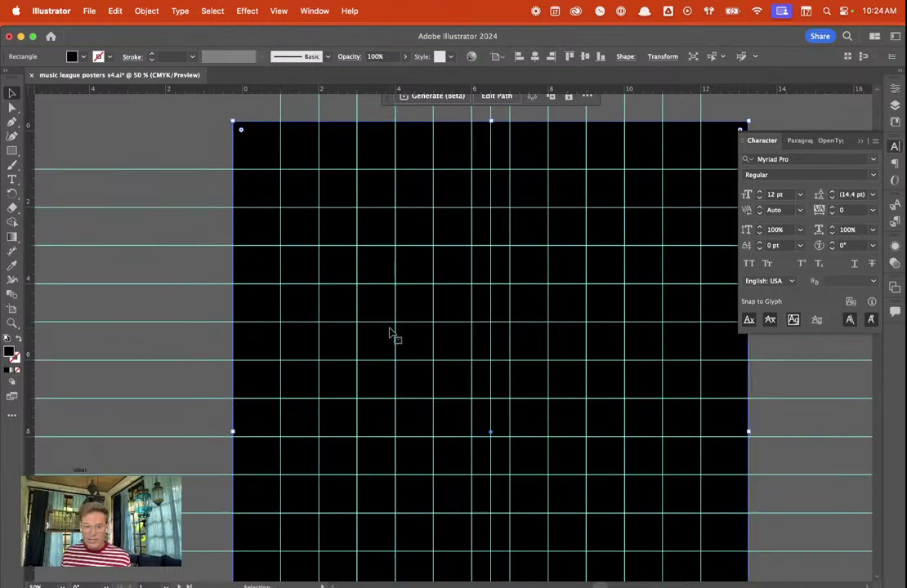
# Examine how the guide grid divides the black image area and the white caption strip
pyautogui.scroll(-3, 542, 327)
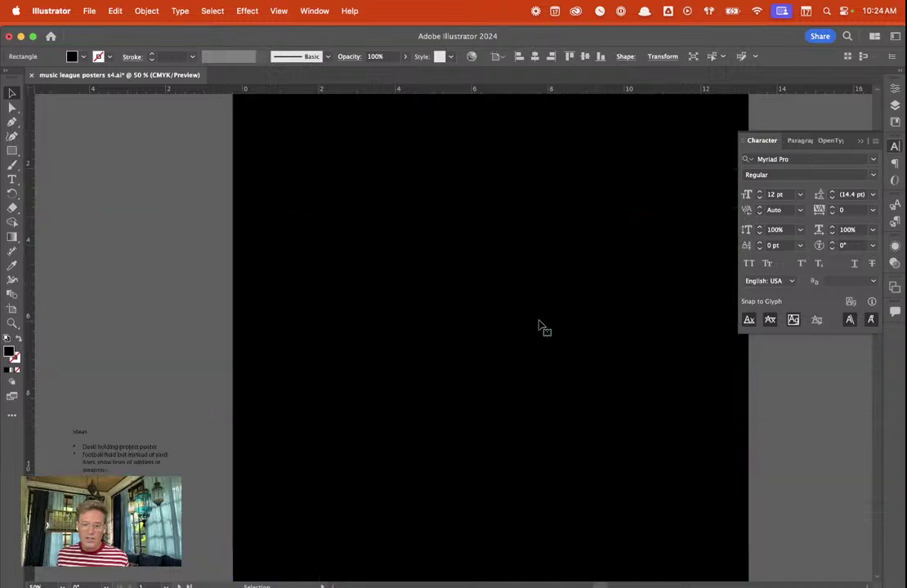
pyautogui.scroll(2, 538, 319)
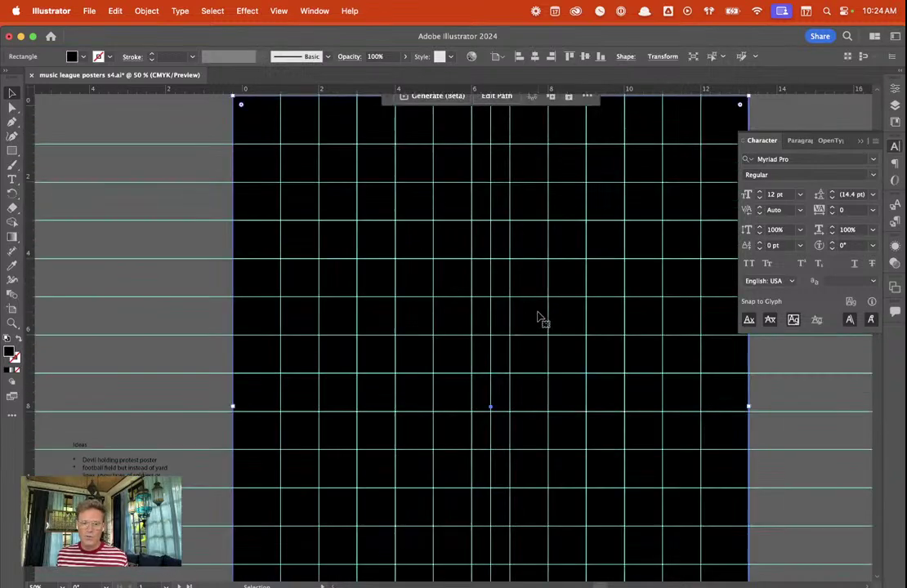
pyautogui.scroll(1, 539, 319)
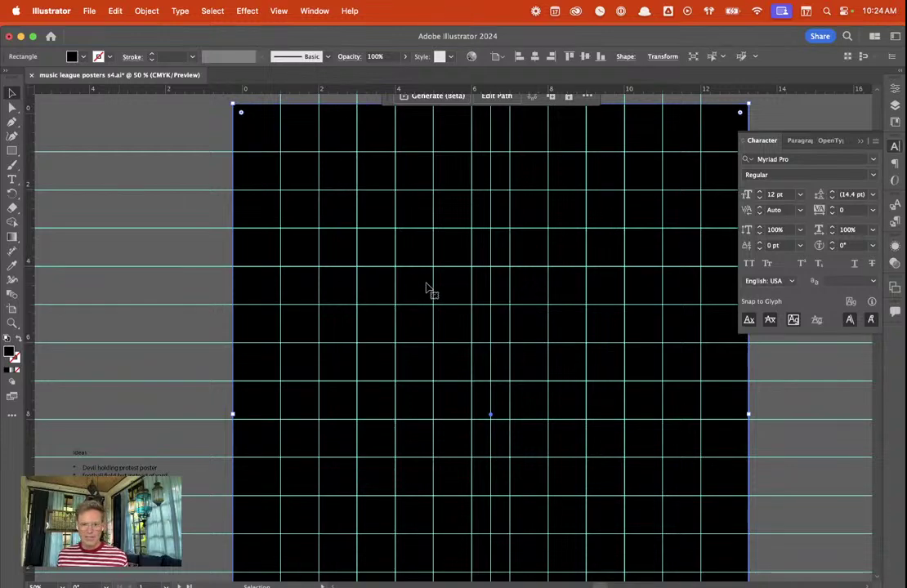
pyautogui.hscroll(-2, 426, 288)
pyautogui.hscroll(4, 427, 289)
pyautogui.scroll(-7, 421, 285)
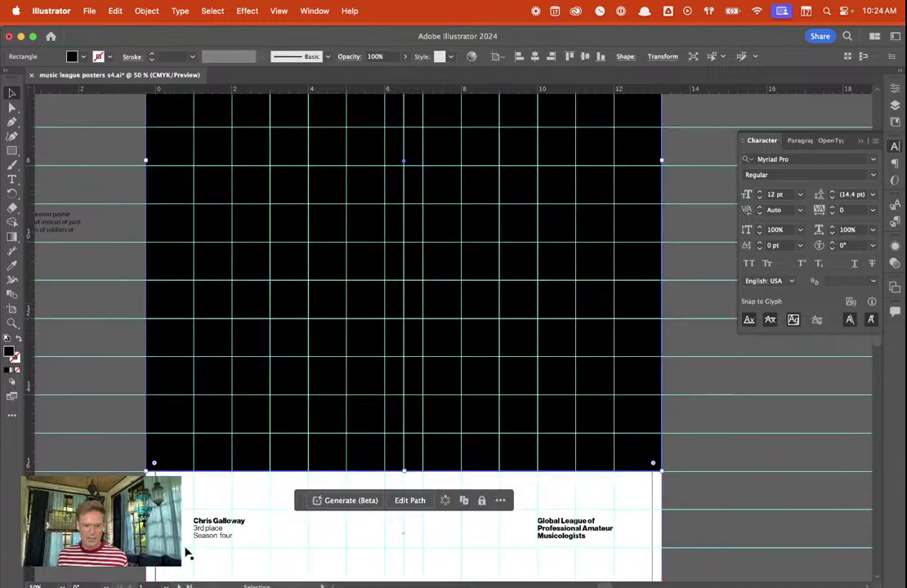
pyautogui.scroll(3, 276, 431)
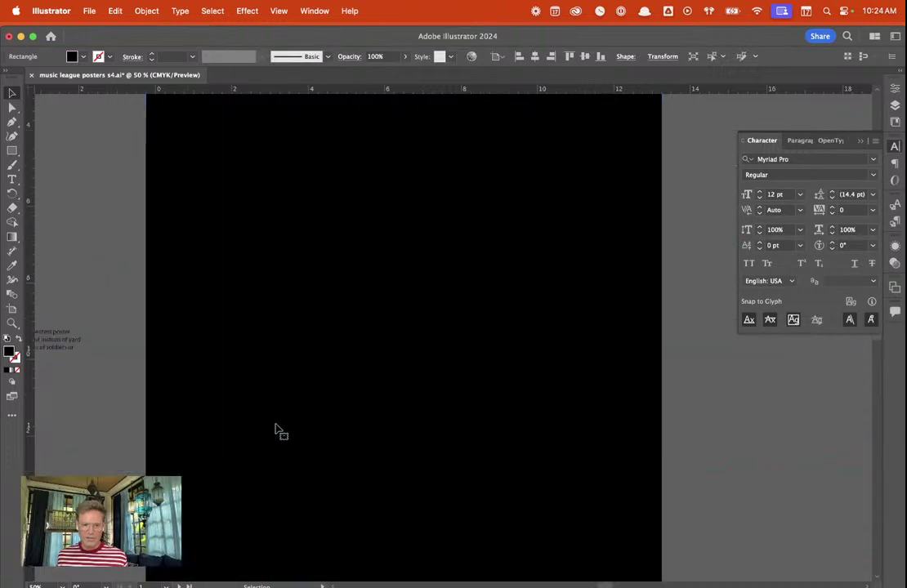
pyautogui.scroll(3, 276, 430)
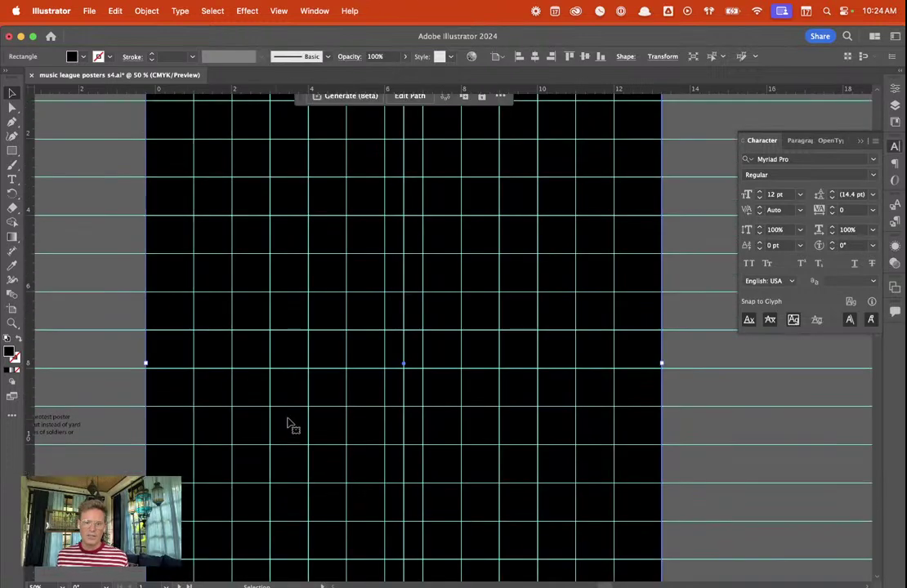
pyautogui.scroll(-2, 389, 403)
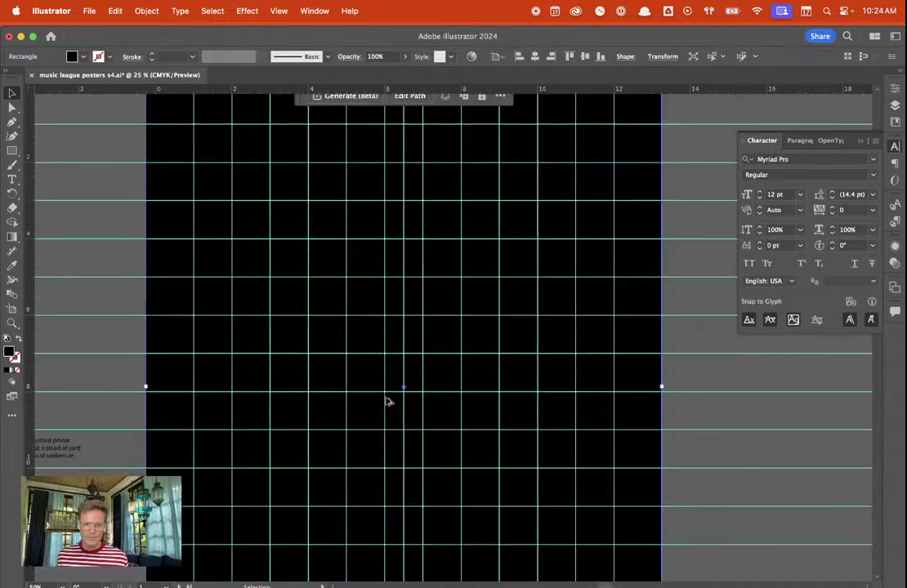
pyautogui.scroll(2, 388, 400)
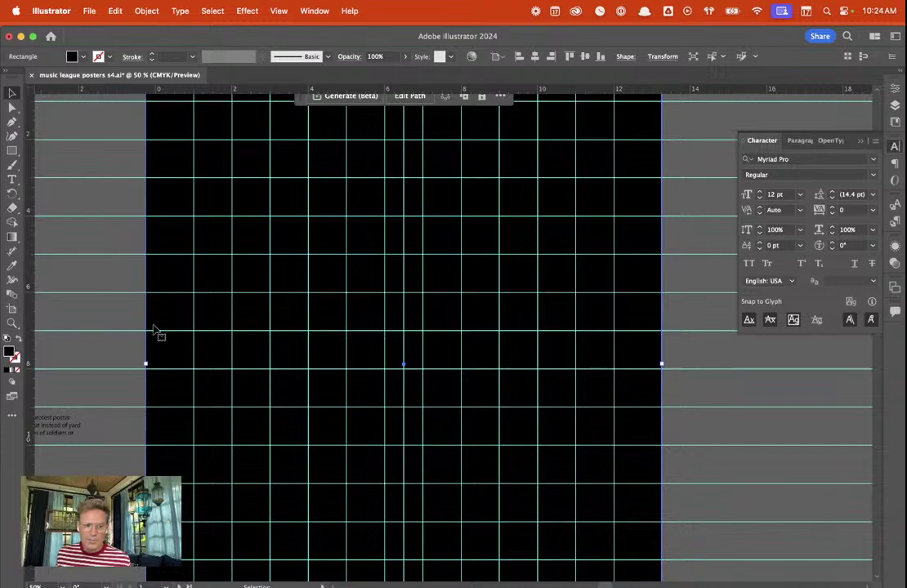
# Fill the selected black image rectangle with a bright green of hue 142°, CMYK 60%, 0%, 100%, 0%
pyautogui.doubleClick(9, 351)
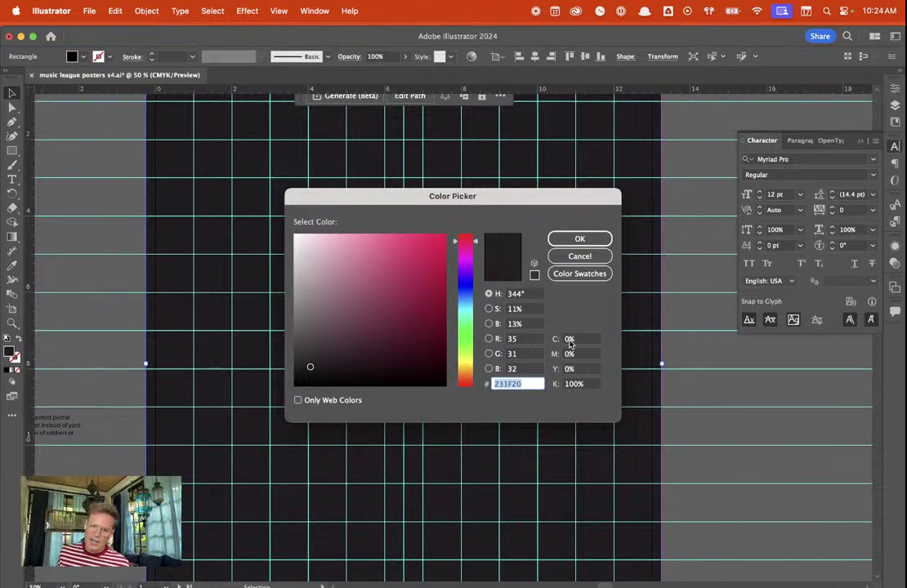
pyautogui.click(570, 368)
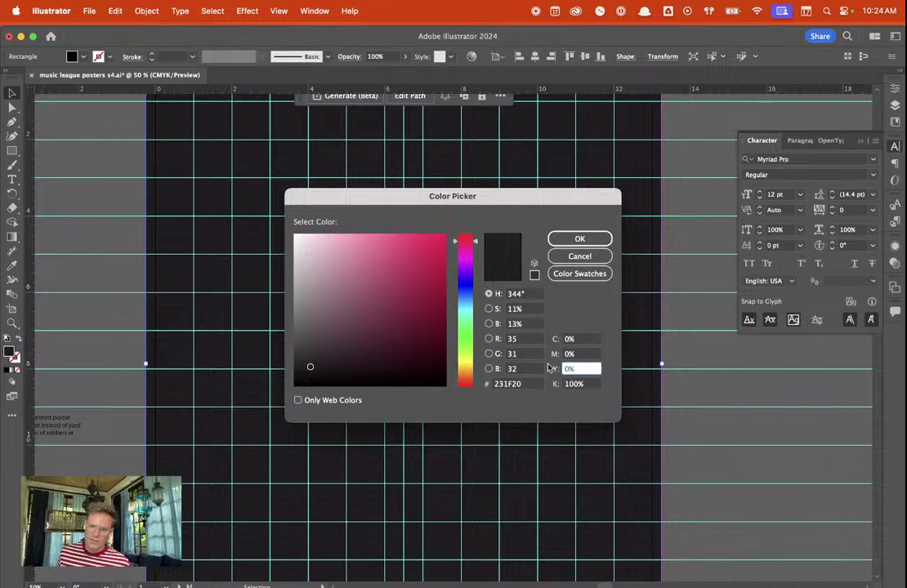
pyautogui.moveTo(463, 333)
pyautogui.mouseDown()
pyautogui.moveTo(462, 354)
pyautogui.moveTo(448, 234)
pyautogui.mouseUp()
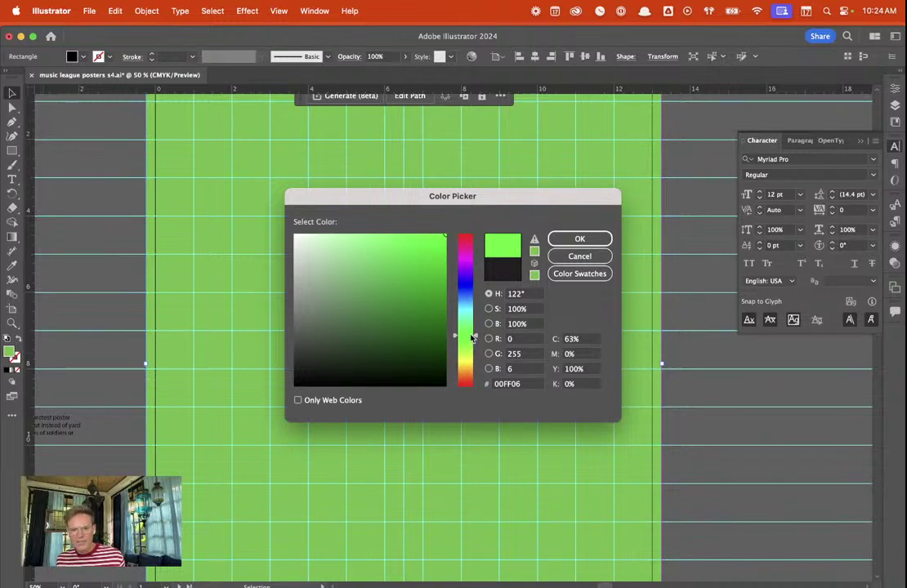
pyautogui.moveTo(472, 337); pyautogui.dragTo(471, 329)
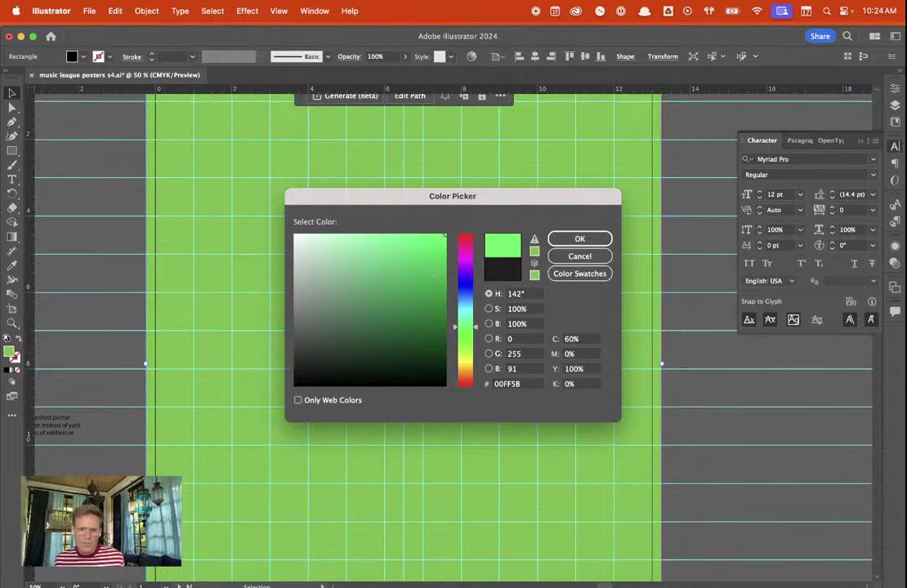
pyautogui.moveTo(500, 196); pyautogui.dragTo(715, 255)
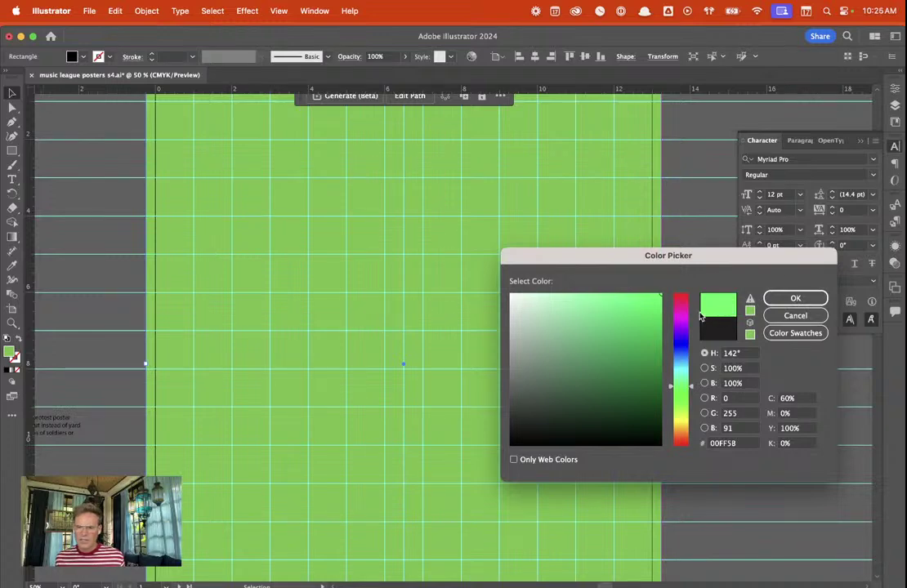
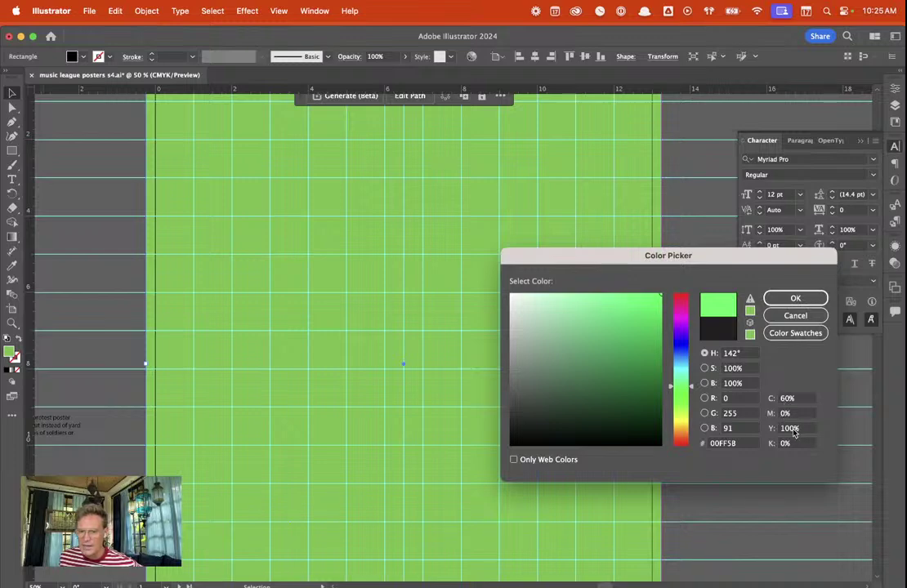
pyautogui.click(798, 430)
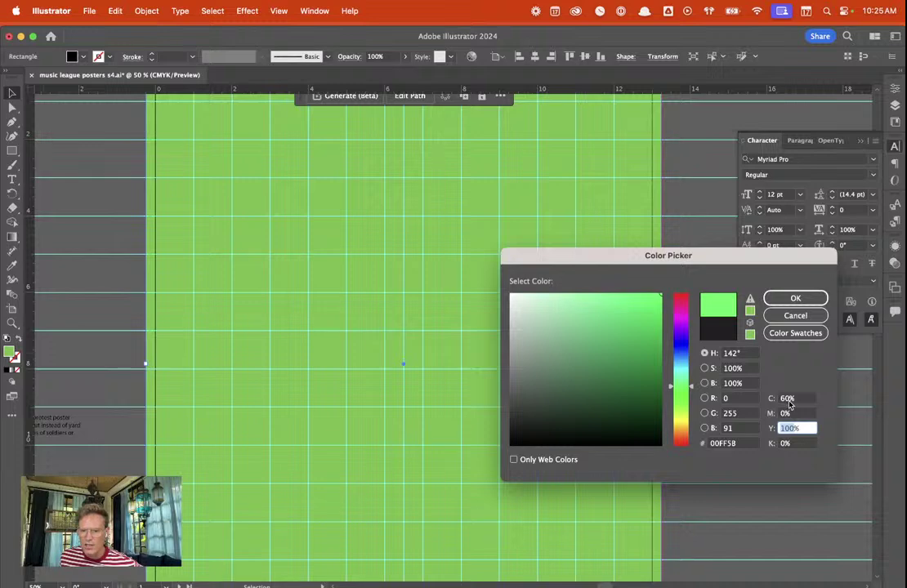
pyautogui.click(780, 399)
pyautogui.click(795, 398)
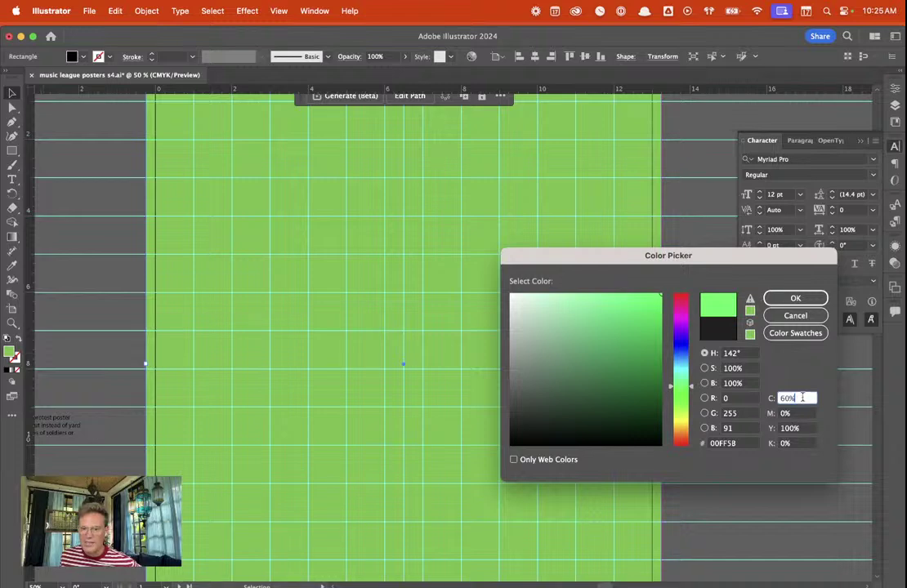
pyautogui.click(799, 430)
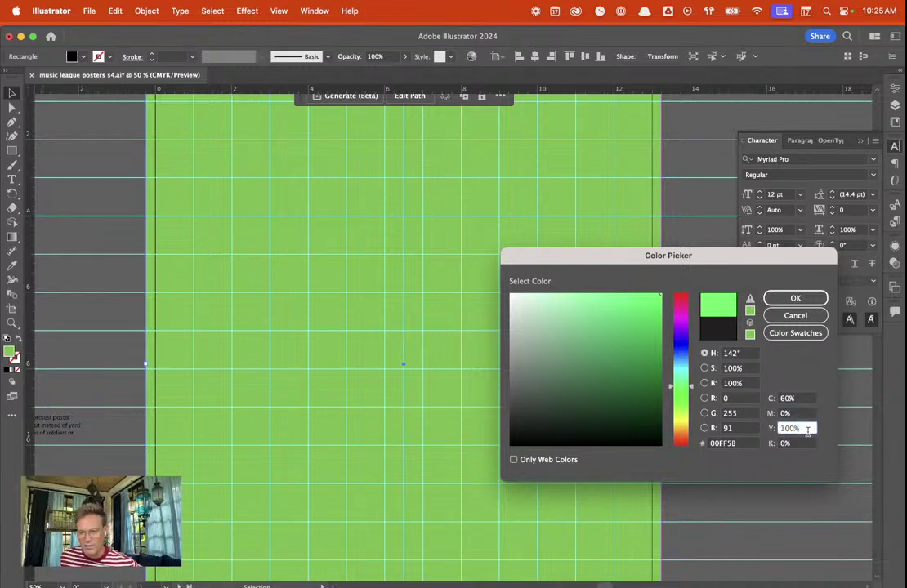
pyautogui.click(795, 400)
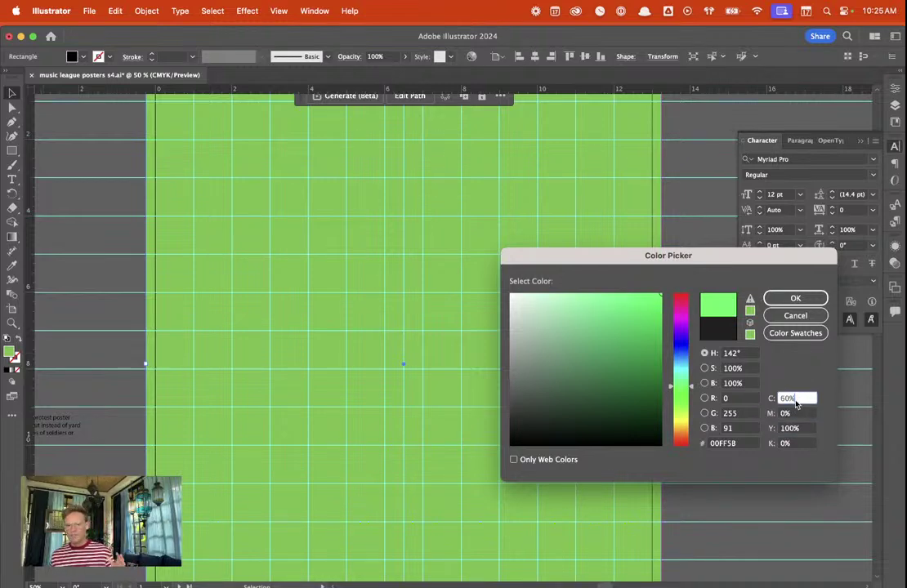
pyautogui.click(792, 300)
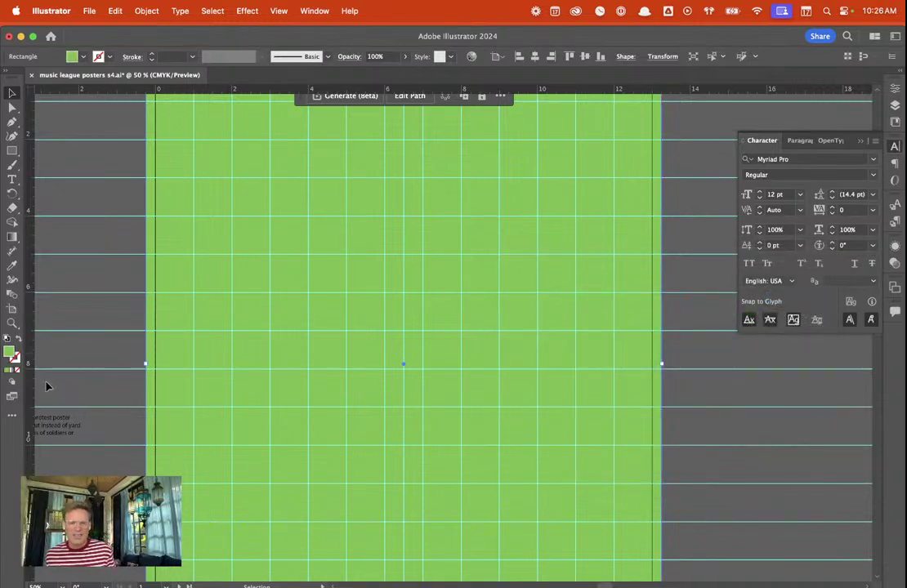
# Deselect the green rectangle and look over the poster's image area, guide grid and white caption strip
pyautogui.scroll(3, 64, 366)
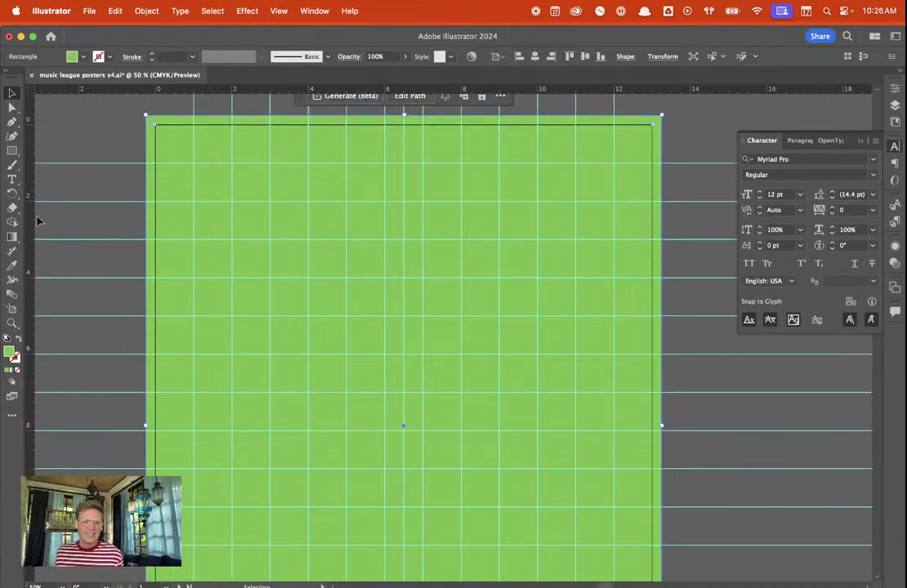
pyautogui.click(45, 139)
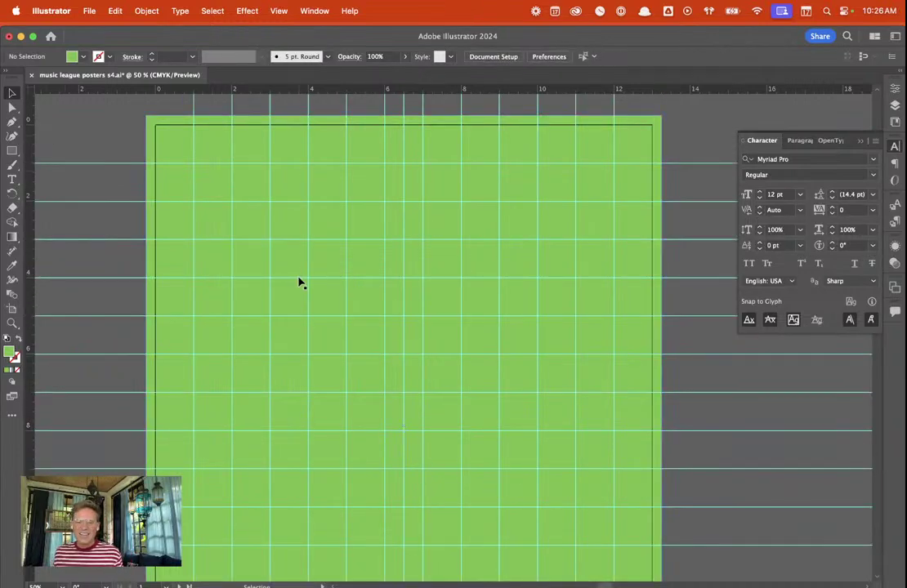
pyautogui.scroll(-5, 299, 286)
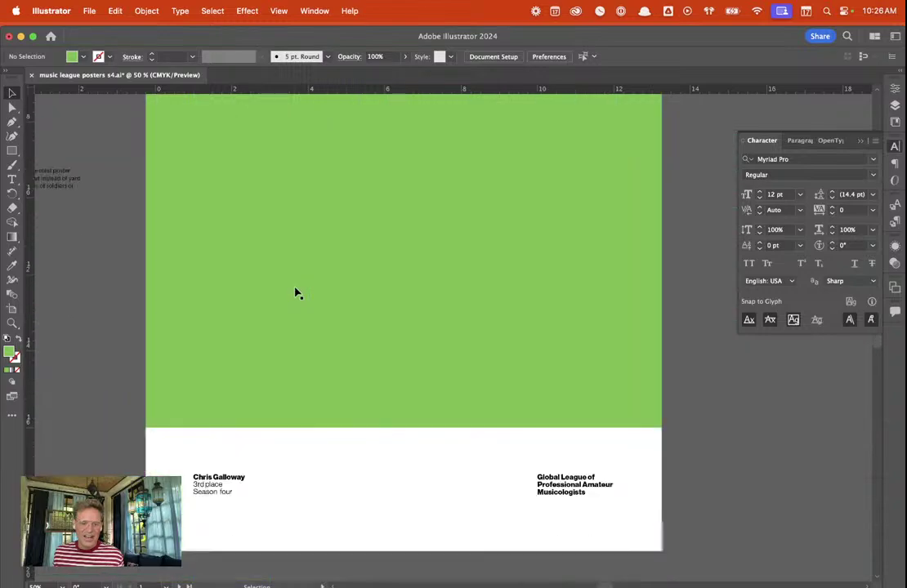
pyautogui.scroll(-10, 298, 292)
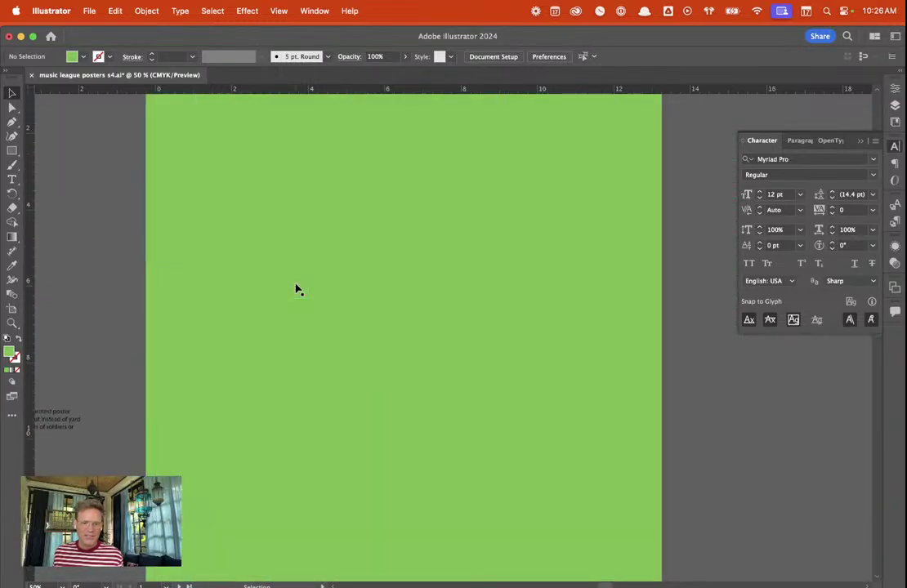
pyautogui.scroll(2, 296, 289)
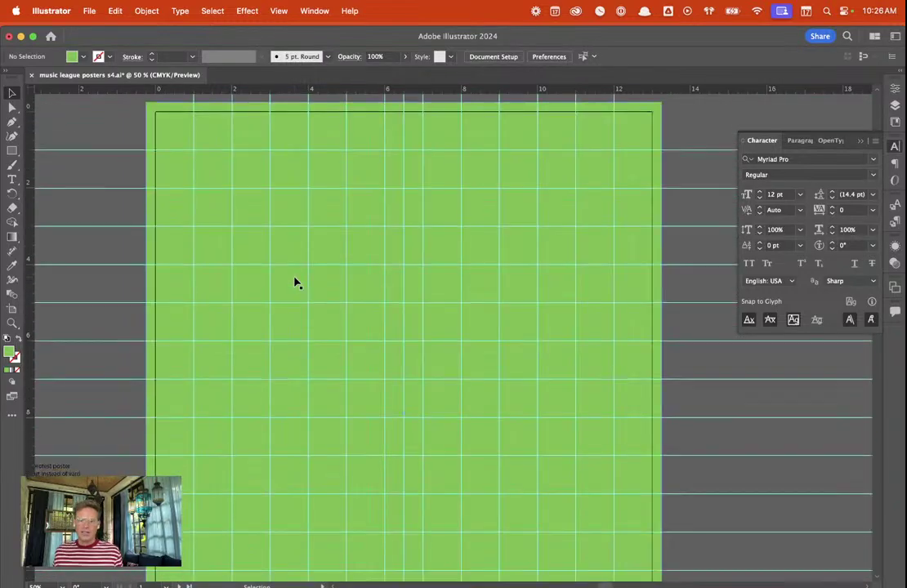
pyautogui.scroll(-1, 297, 283)
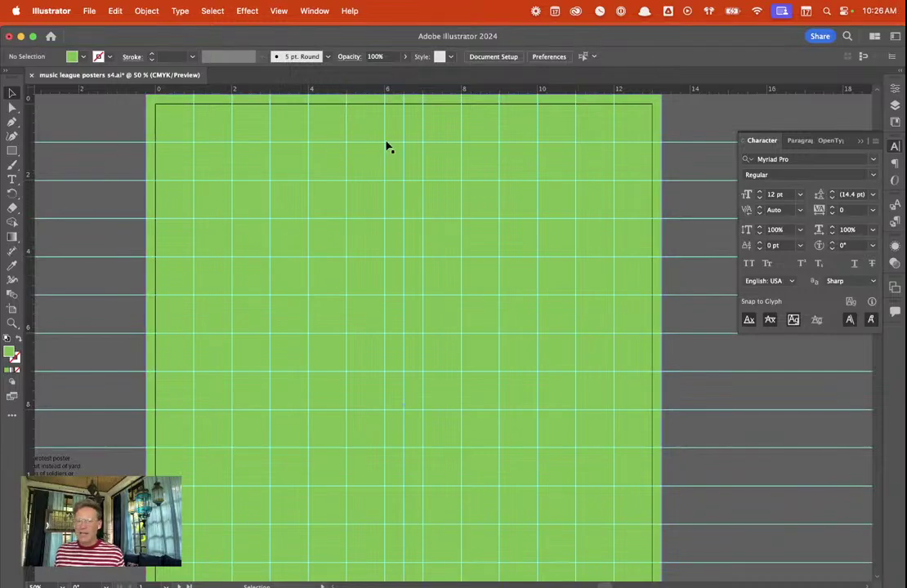
# Switch to the web browser and search Google Images for "football field"
pyautogui.hotkey('ctrl', 'Right')
pyautogui.click(340, 51)
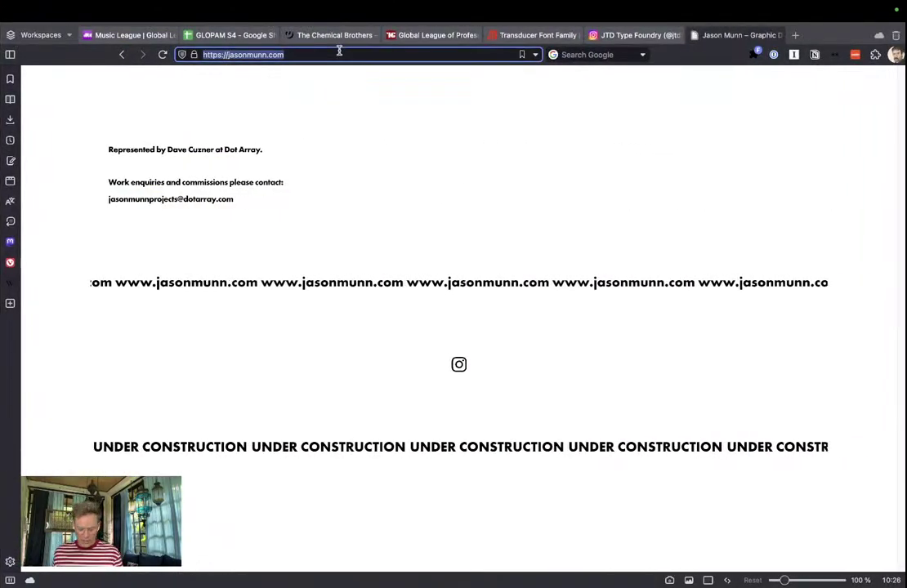
pyautogui.write('footf')
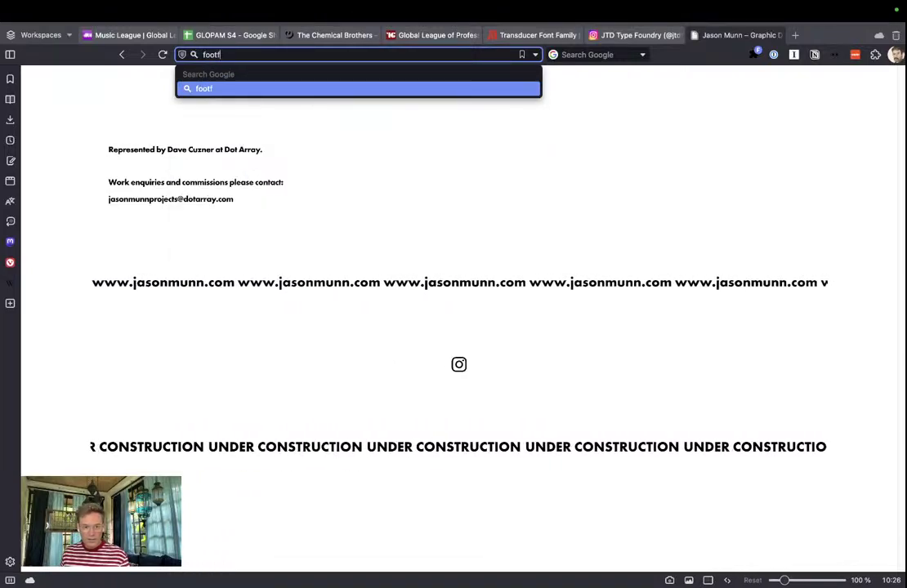
pyautogui.press('BackSpace')
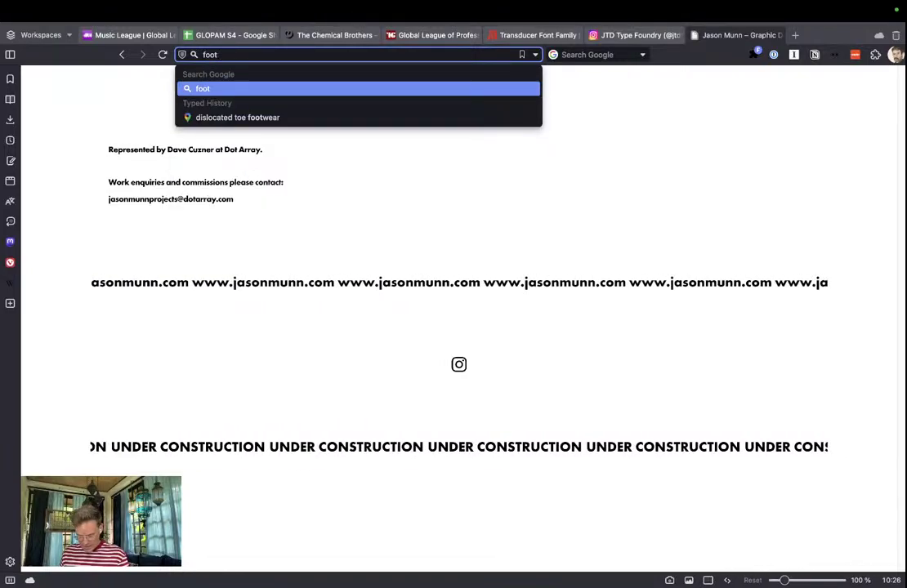
pyautogui.write('ball f')
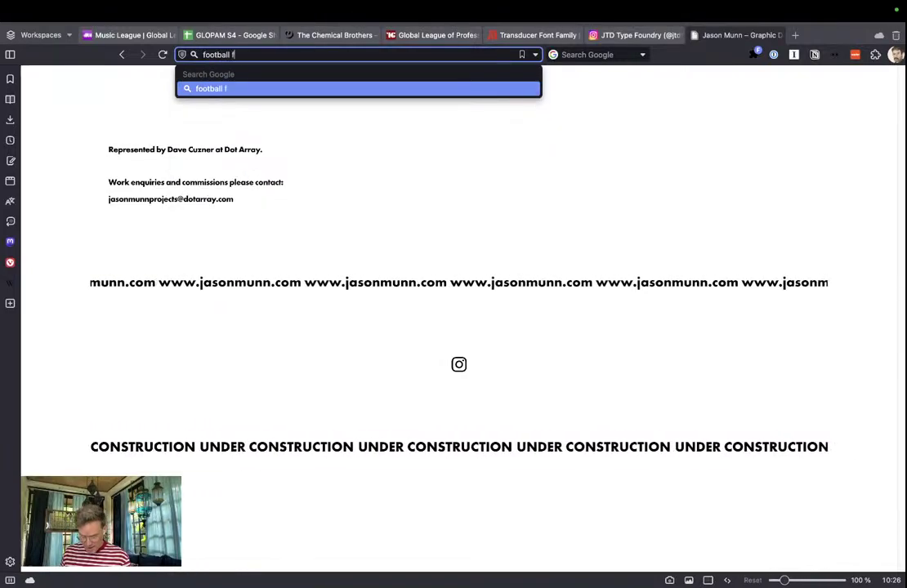
pyautogui.write('ienld')
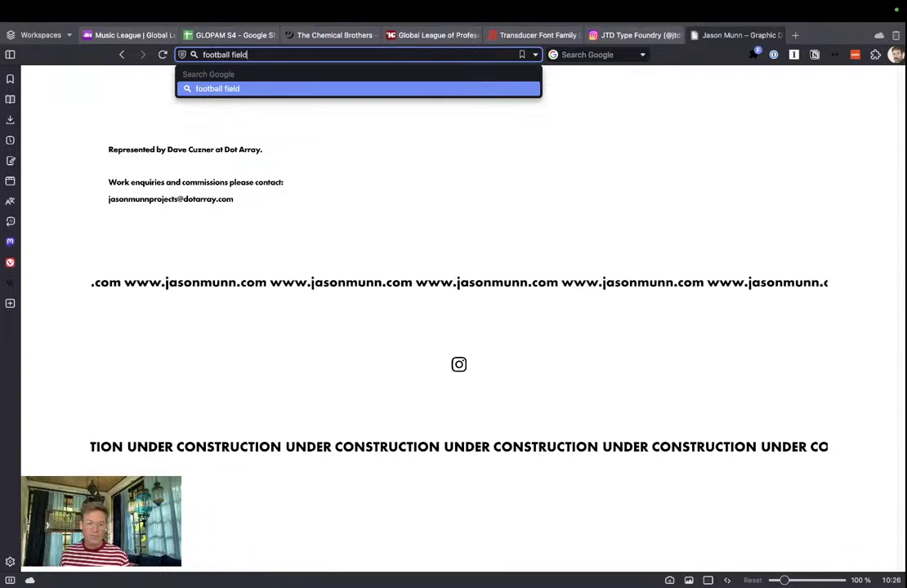
pyautogui.press('Return')
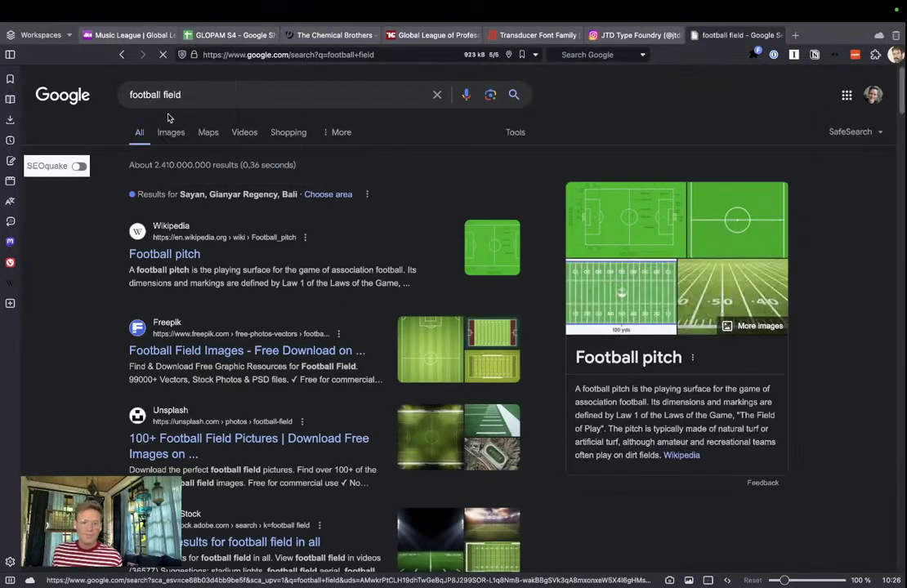
pyautogui.click(170, 132)
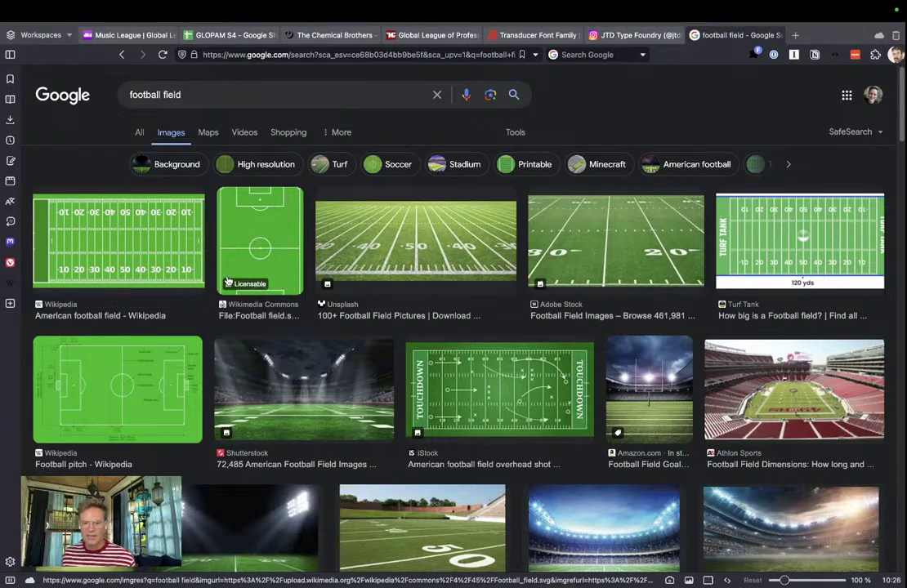
# Browse the football field images, previewing the Wikipedia American football field diagram and the iStock illustration with play arrows
pyautogui.scroll(-5, 229, 278)
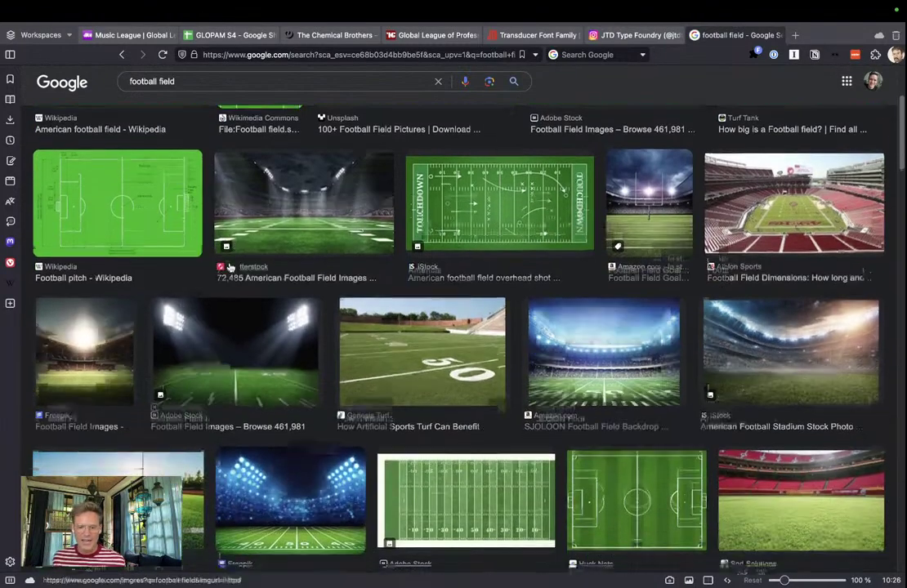
pyautogui.scroll(-4, 239, 280)
pyautogui.scroll(8, 242, 260)
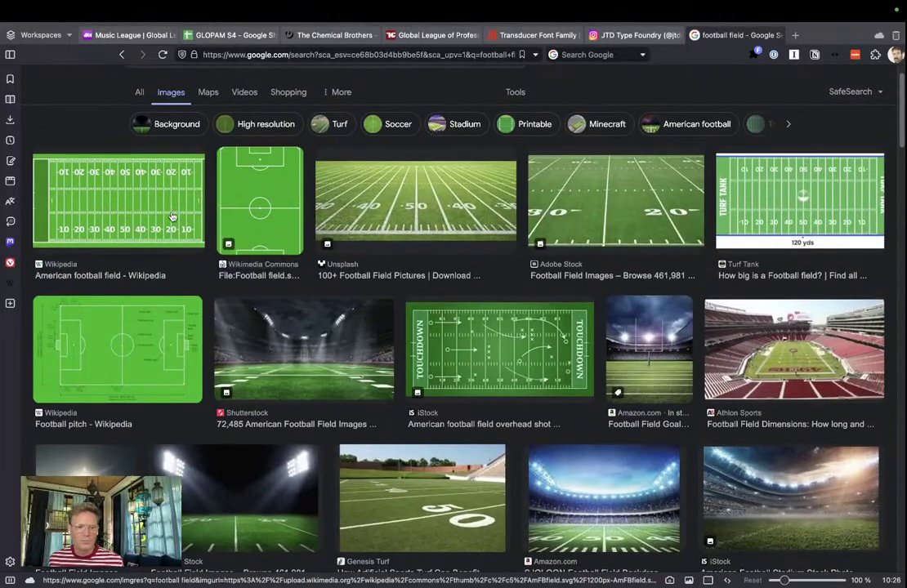
pyautogui.click(173, 217)
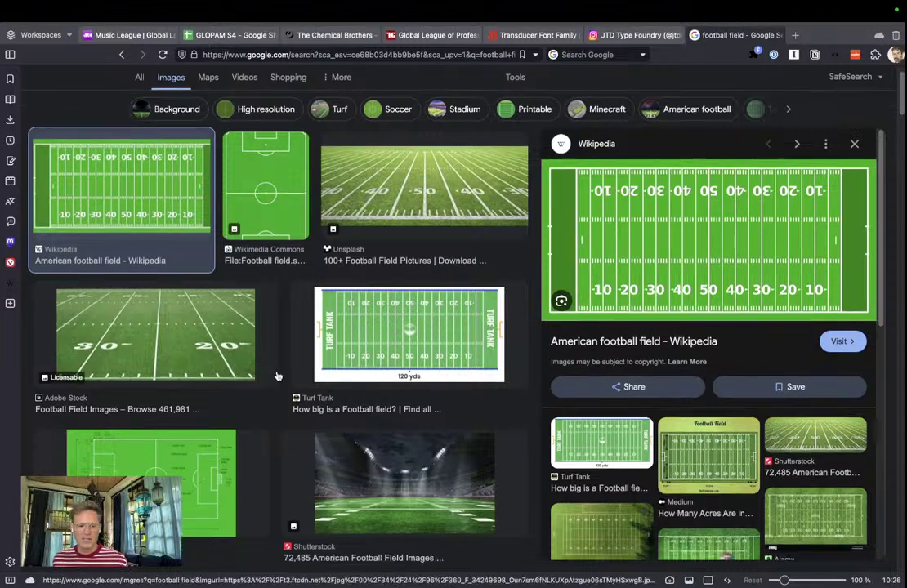
pyautogui.scroll(-2, 282, 364)
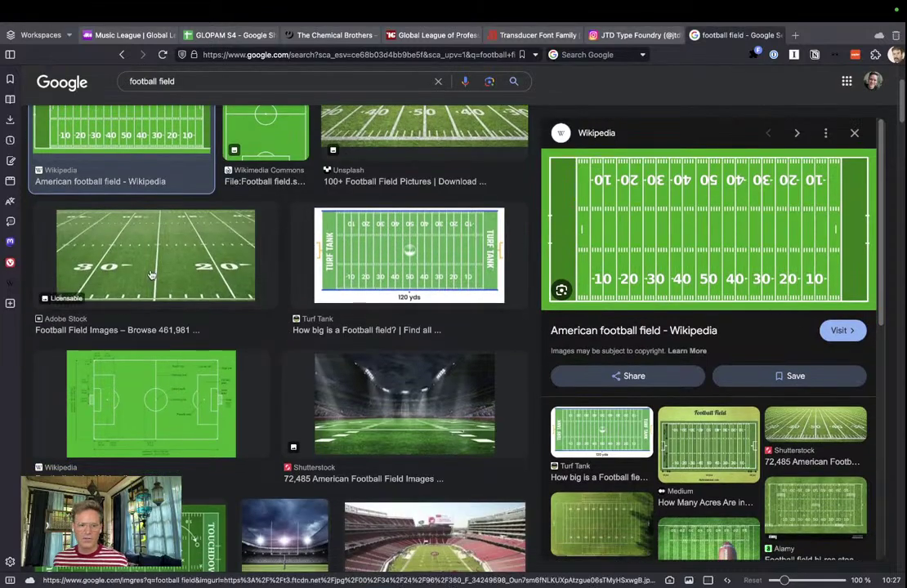
pyautogui.scroll(-2, 231, 335)
pyautogui.scroll(-5, 231, 335)
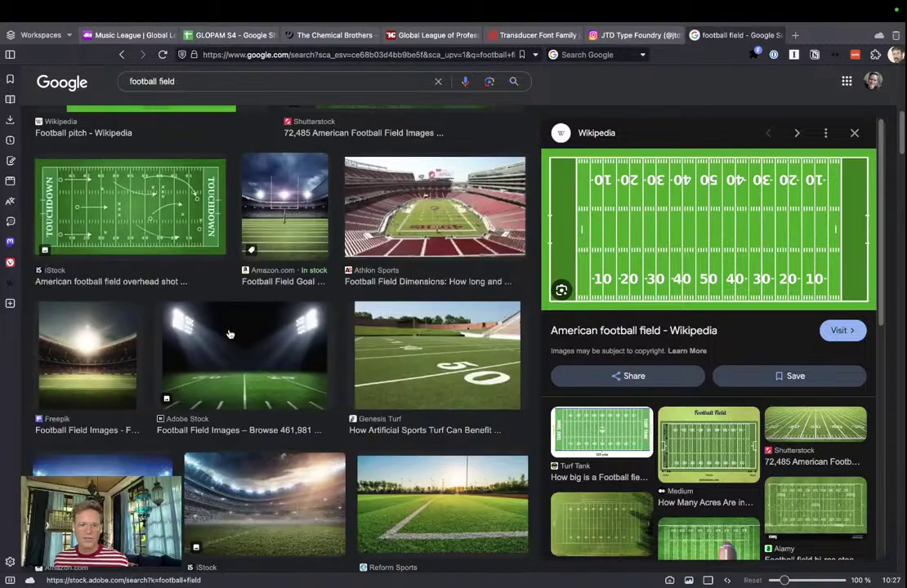
pyautogui.click(116, 205)
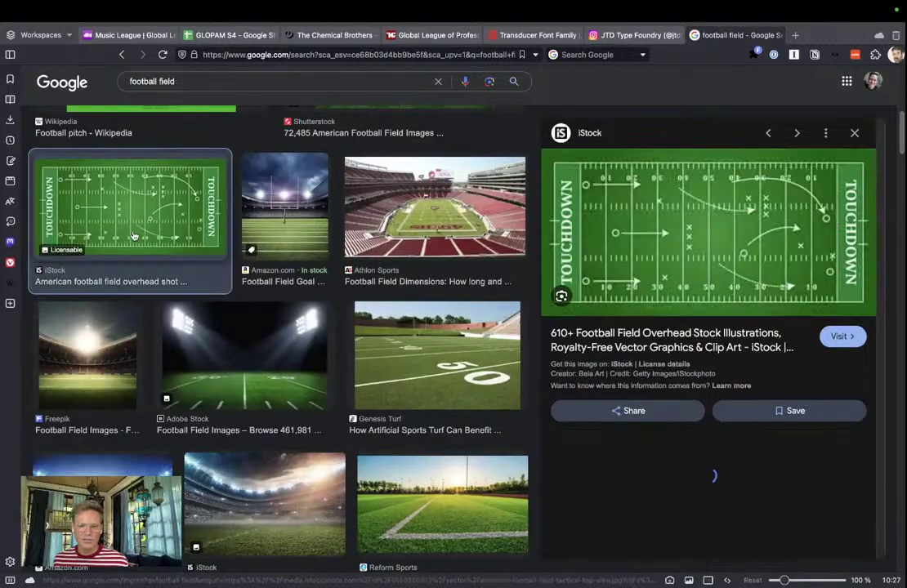
pyautogui.scroll(-7, 402, 381)
pyautogui.scroll(-7, 402, 381)
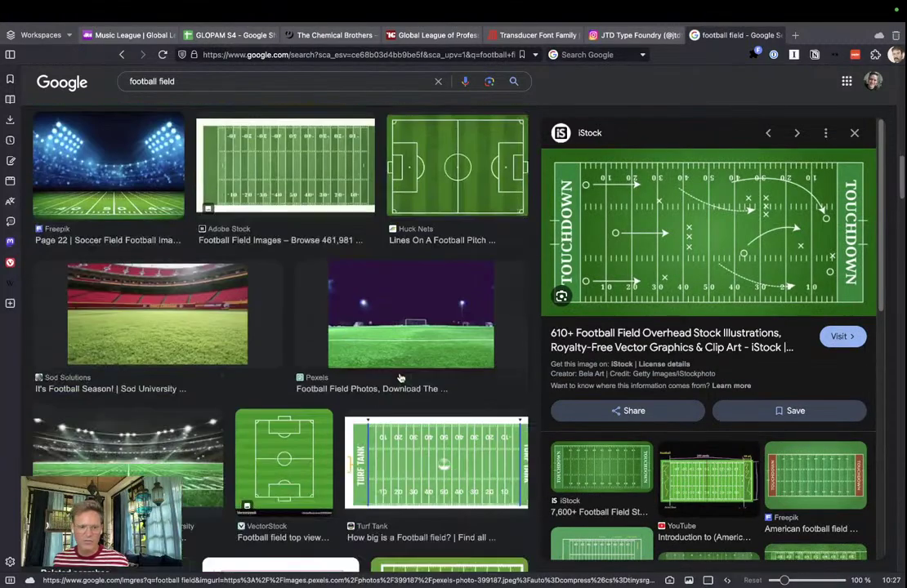
pyautogui.scroll(15, 401, 378)
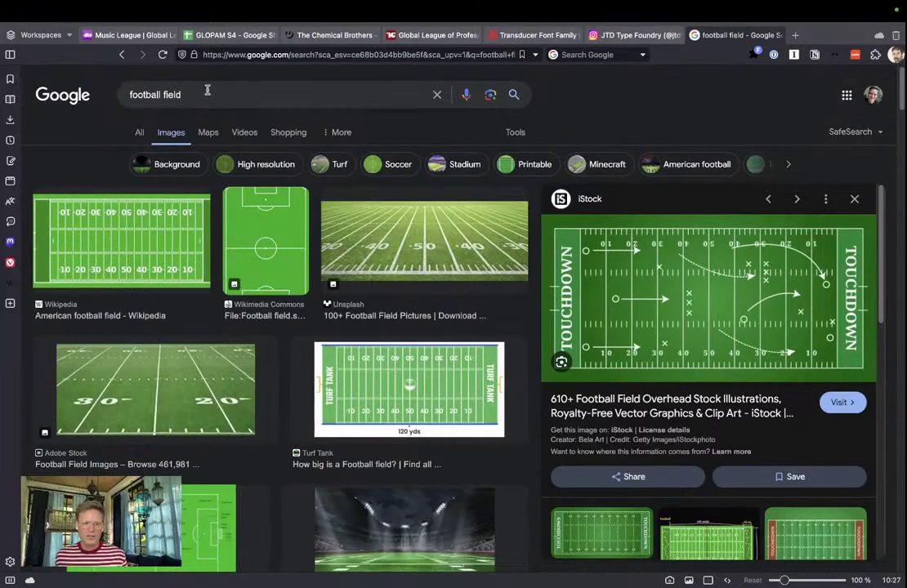
# Refine the image search to "football field top down" and look through the overhead field views
pyautogui.click(204, 95)
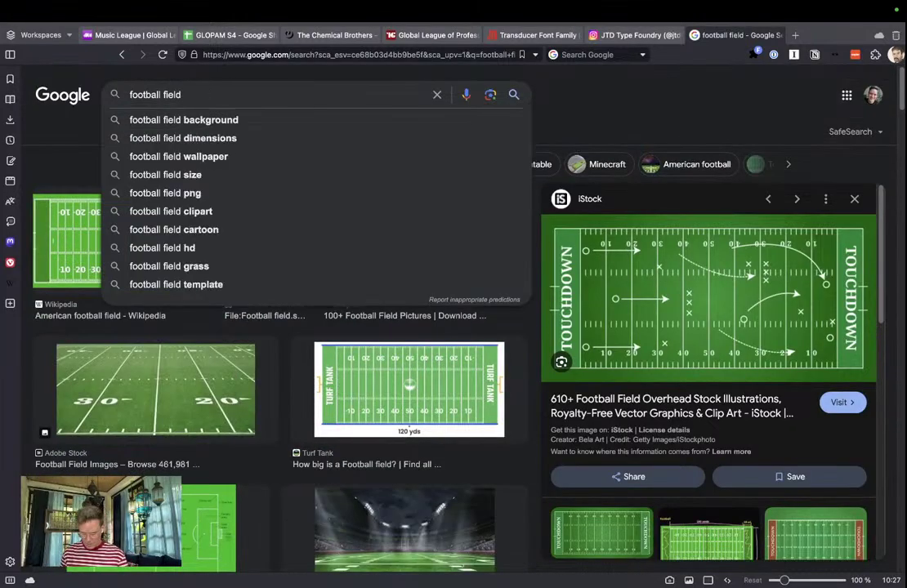
pyautogui.write('top down')
pyautogui.press('Return')
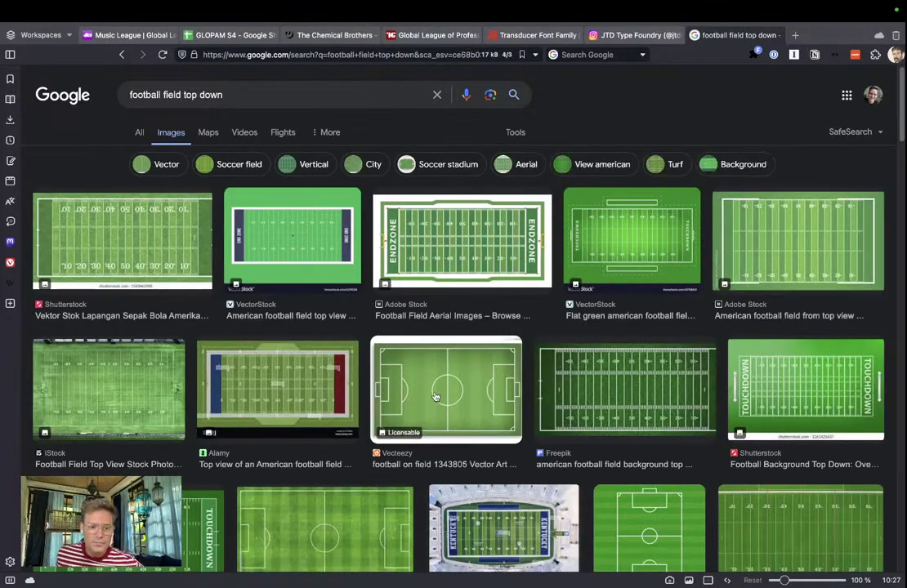
pyautogui.scroll(-5, 433, 357)
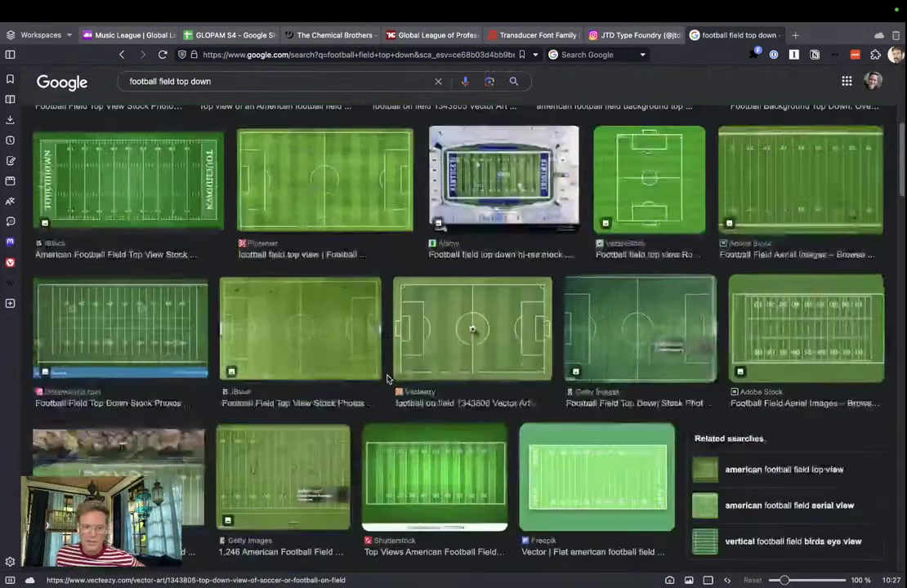
# Look further through the top-down football field images and preview the iStock American football field overhead photo
pyautogui.scroll(-3, 396, 375)
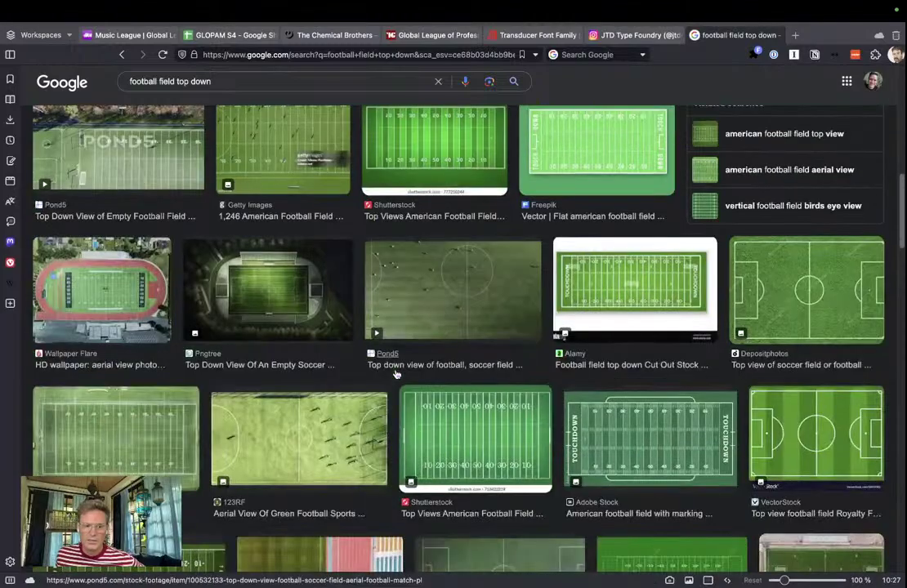
pyautogui.scroll(-3, 396, 375)
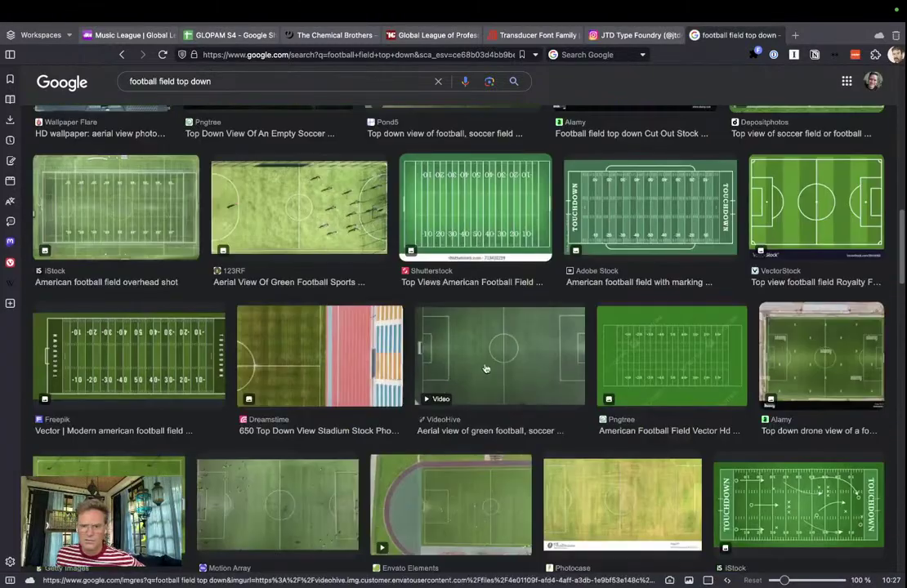
pyautogui.scroll(-4, 498, 369)
pyautogui.scroll(-3, 514, 371)
pyautogui.scroll(20, 490, 344)
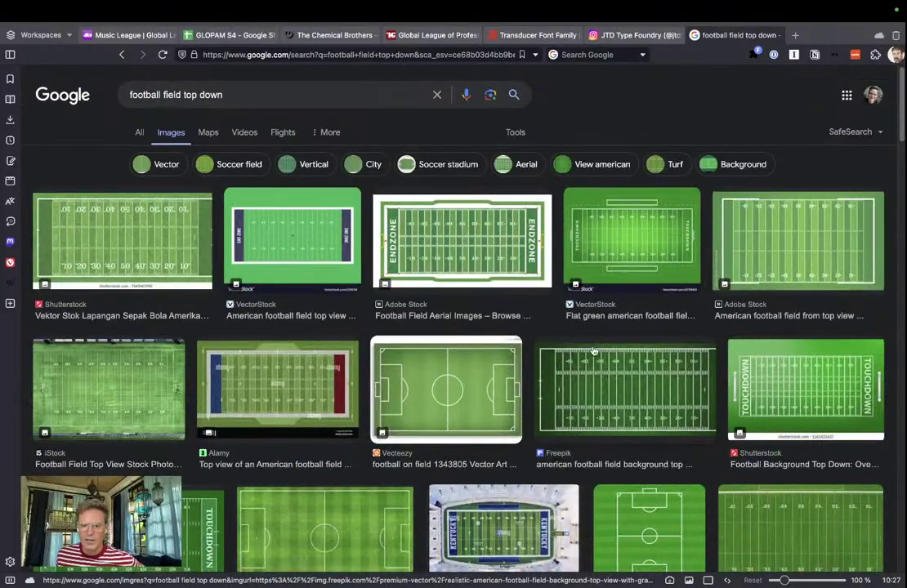
pyautogui.scroll(-1, 594, 351)
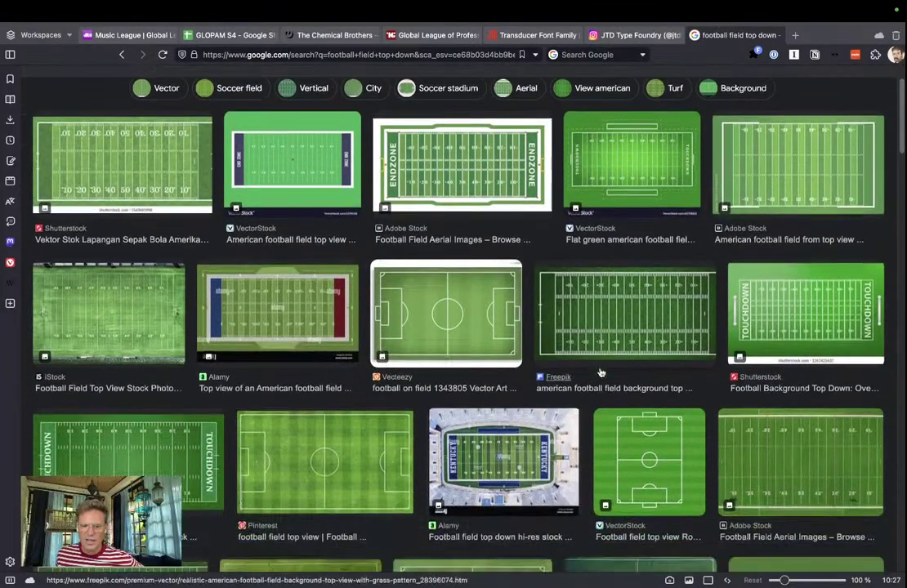
pyautogui.scroll(-10, 601, 372)
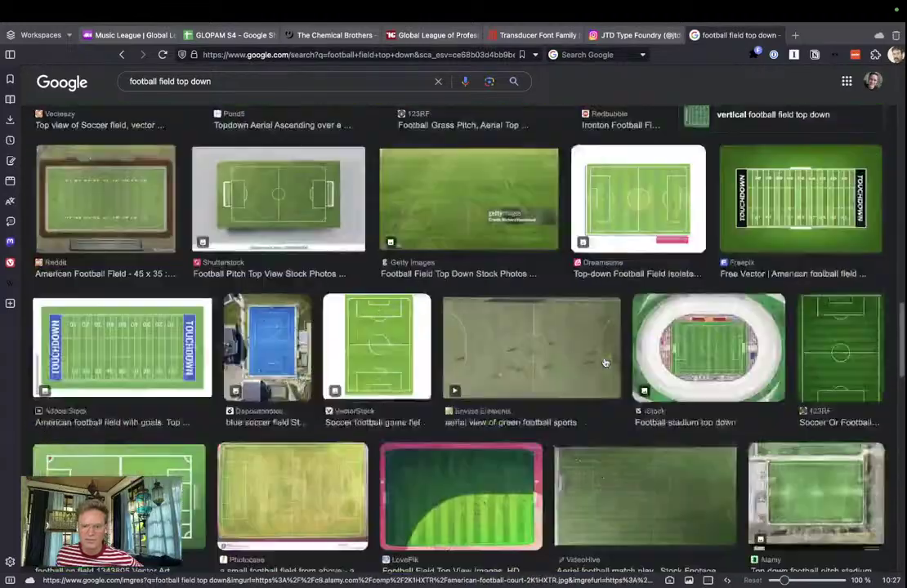
pyautogui.scroll(-10, 604, 362)
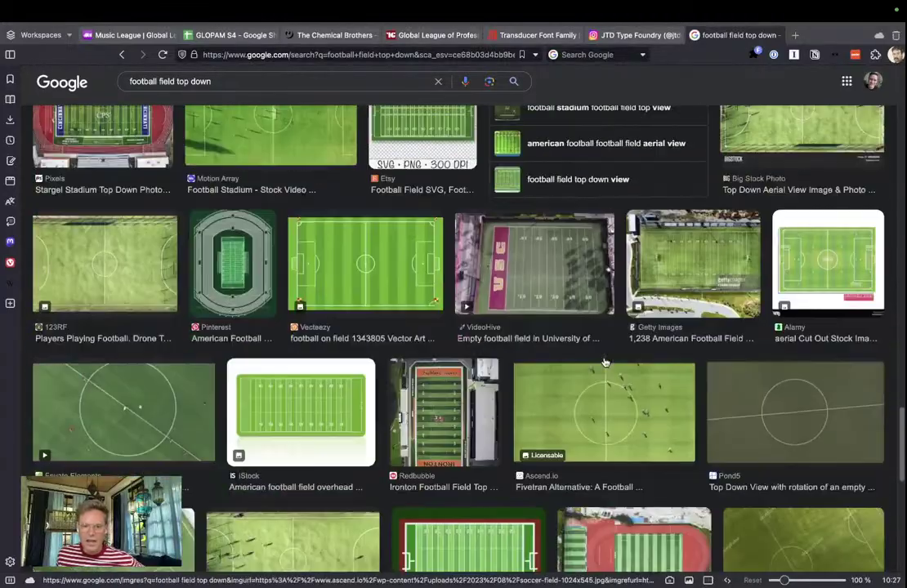
pyautogui.scroll(-4, 605, 362)
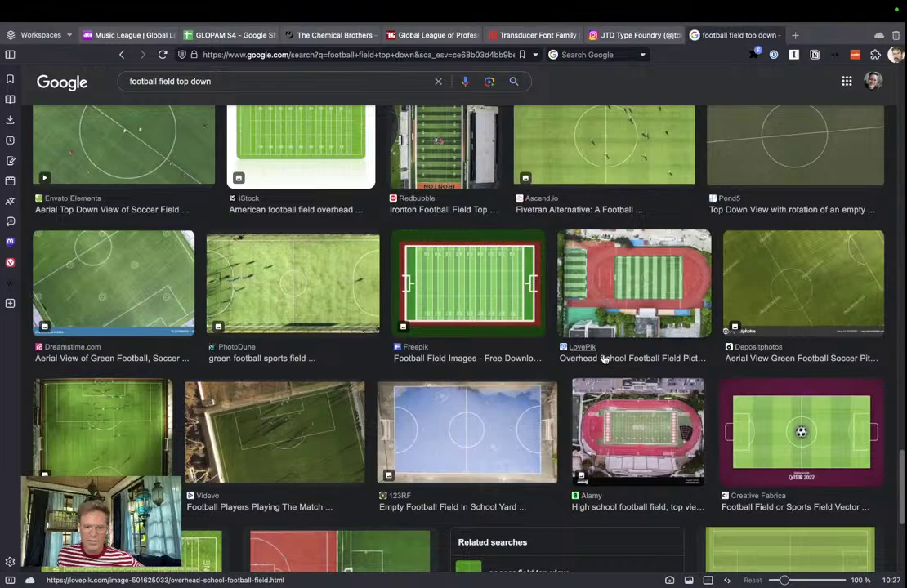
pyautogui.scroll(-5, 465, 270)
pyautogui.scroll(3, 464, 296)
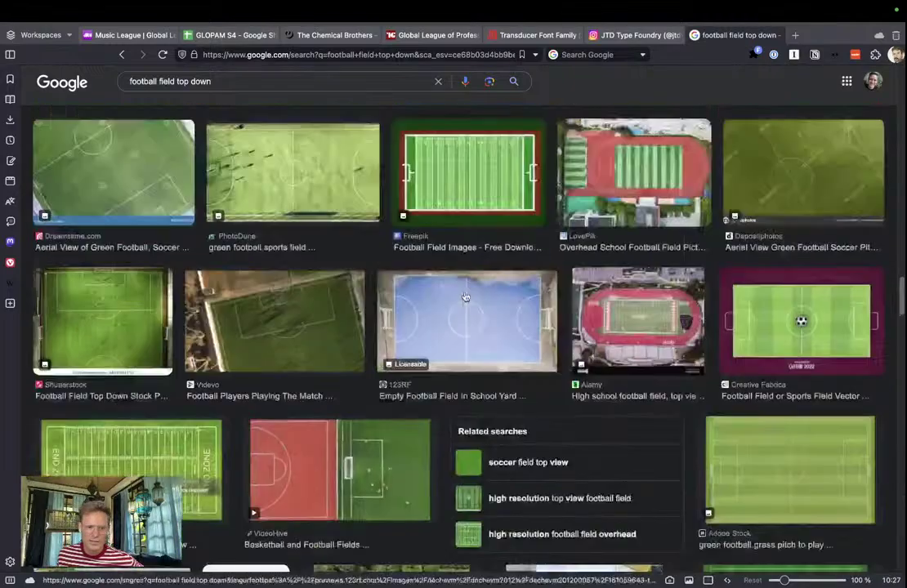
pyautogui.scroll(-5, 464, 297)
pyautogui.click(136, 417)
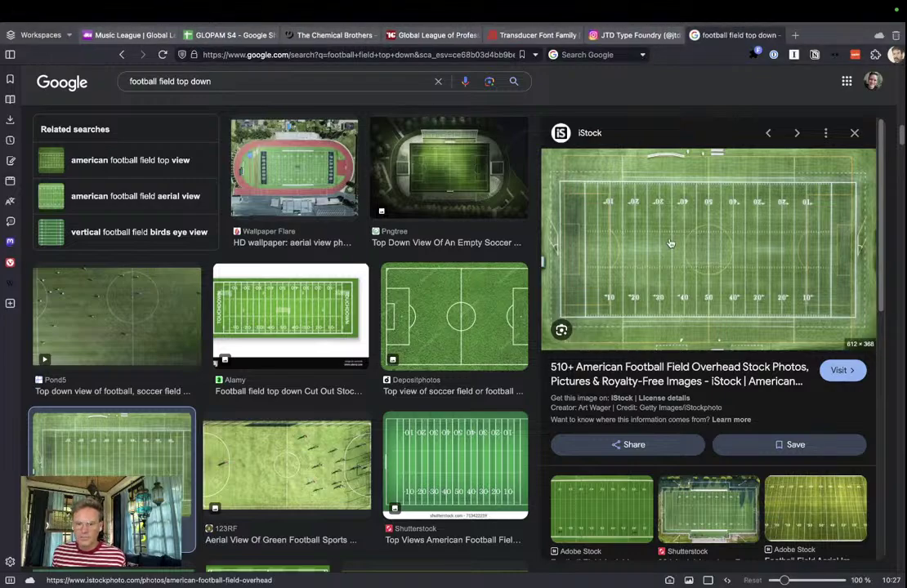
# Refine the image search to "american football field top down"
pyautogui.scroll(-1, 408, 311)
pyautogui.scroll(5, 233, 126)
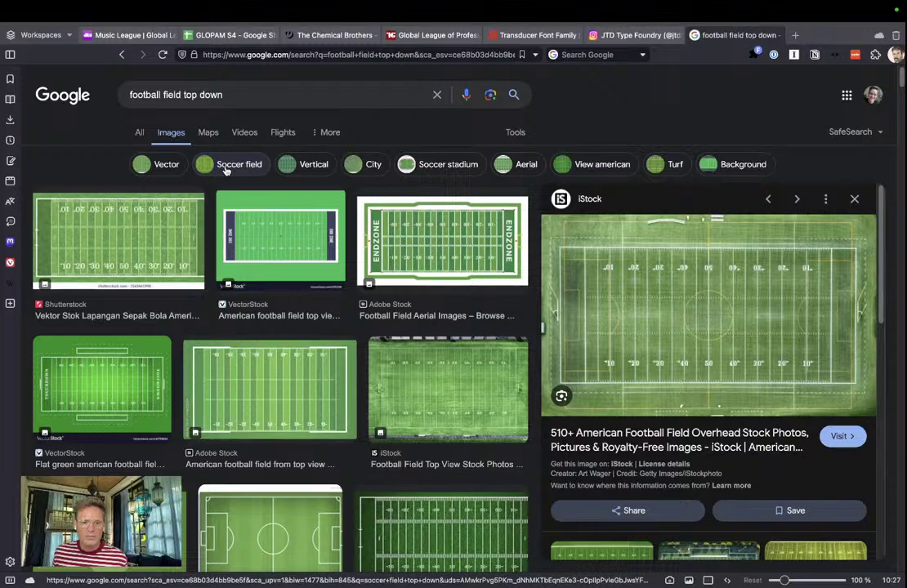
pyautogui.click(265, 92)
pyautogui.scroll(-1, 205, 82)
pyautogui.click(130, 79)
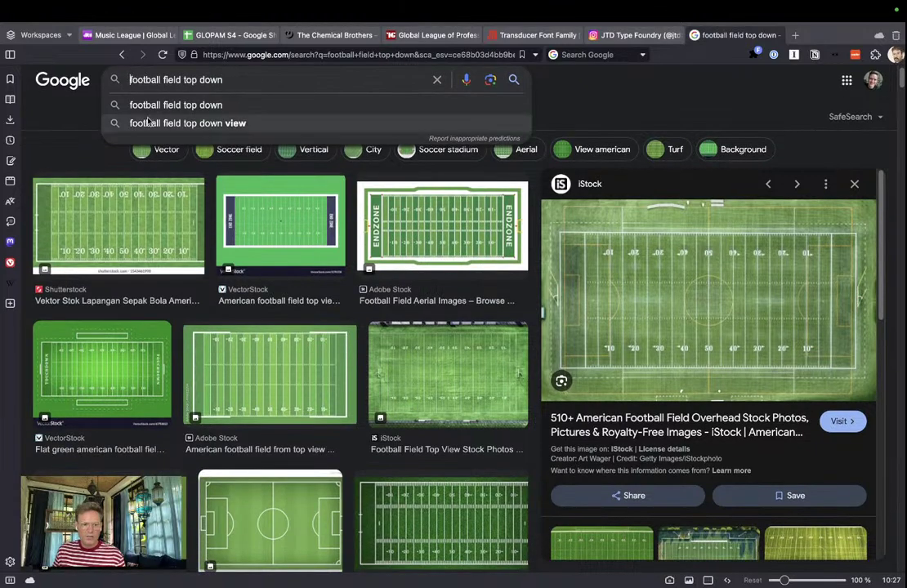
pyautogui.write('americak')
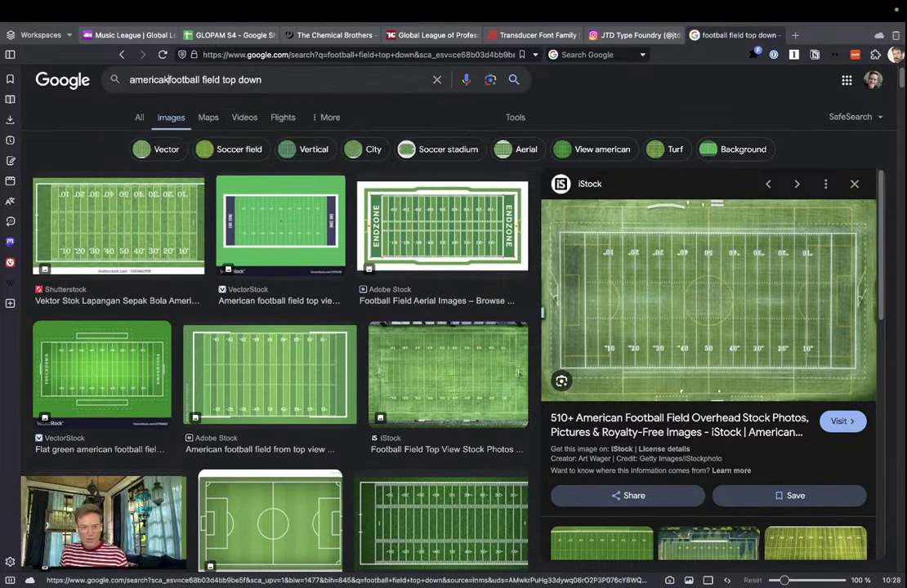
pyautogui.press('BackSpace')
pyautogui.press('BackSpace')
pyautogui.write('n')
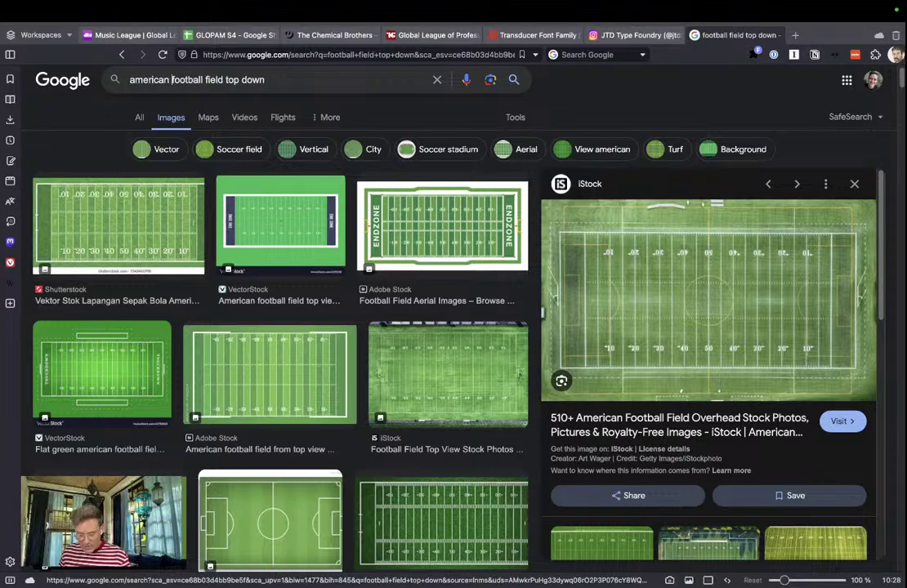
pyautogui.press('Return')
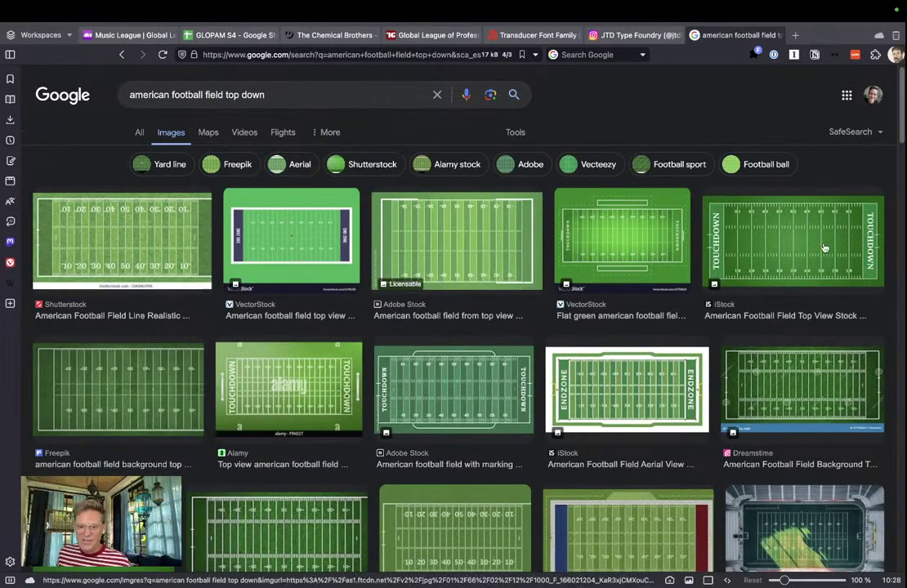
# Examine the line markings in the Adobe Stock, iStock and Freepik top-view American football field images
pyautogui.scroll(-3, 342, 353)
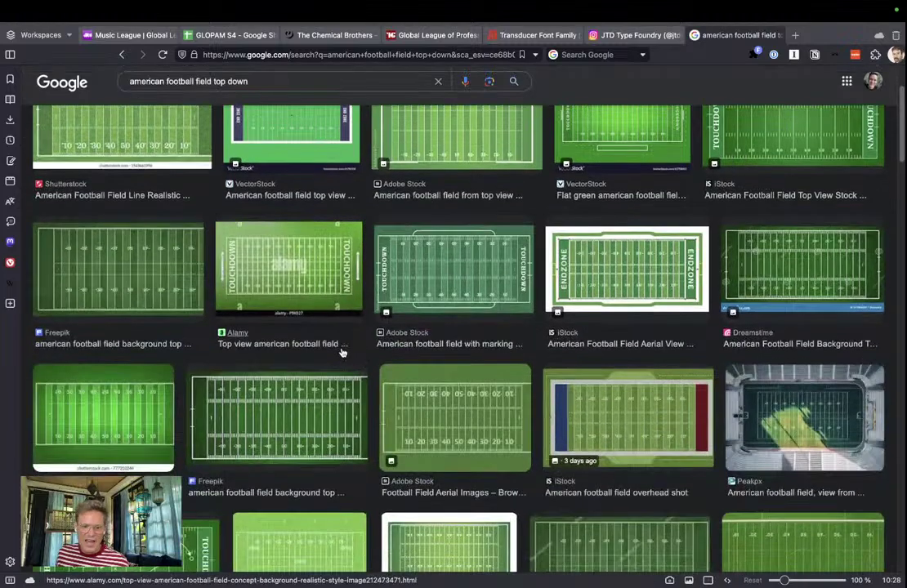
pyautogui.scroll(-4, 343, 353)
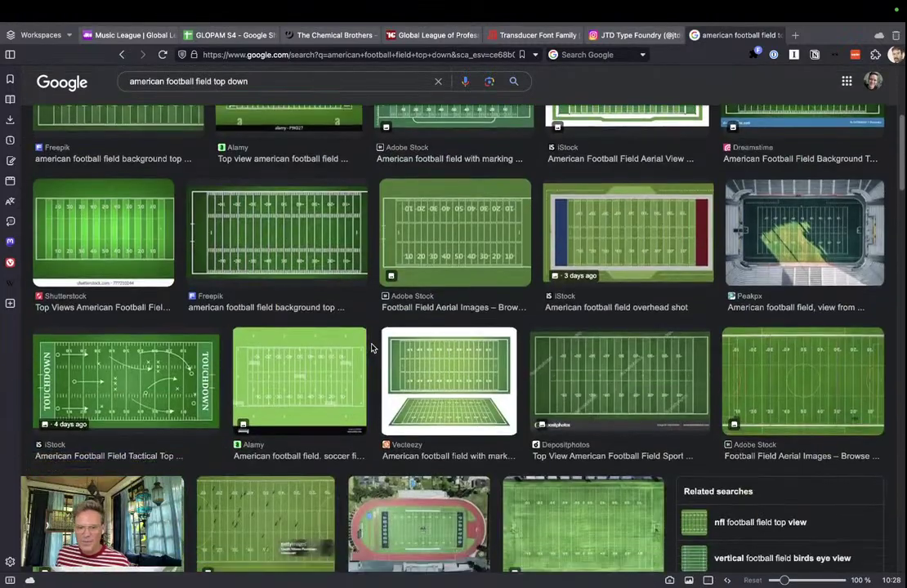
pyautogui.scroll(6, 372, 347)
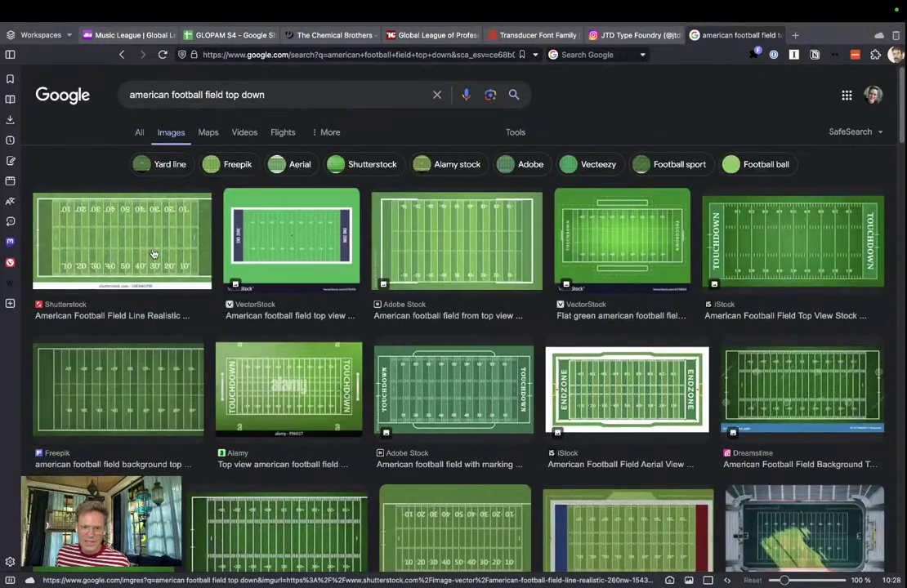
pyautogui.click(460, 253)
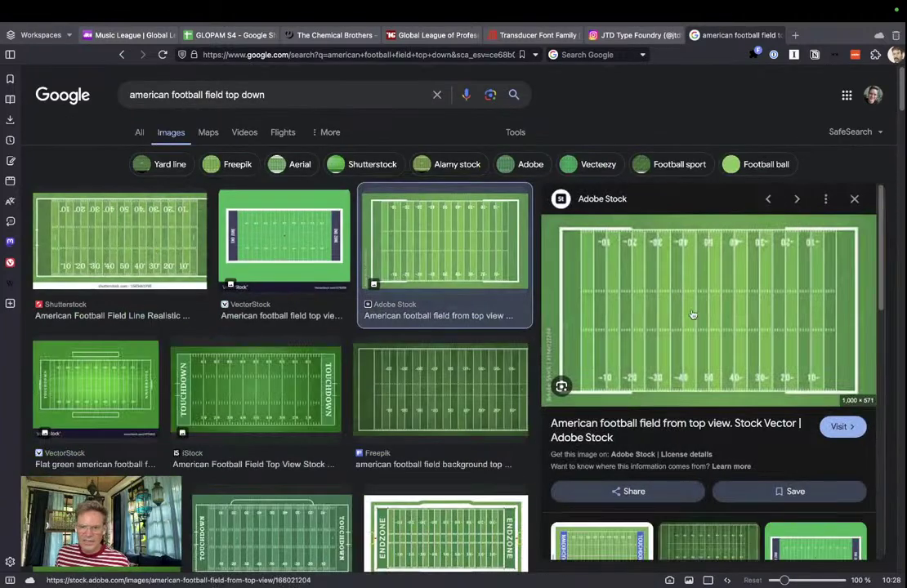
pyautogui.click(243, 396)
pyautogui.scroll(-4, 432, 399)
pyautogui.click(445, 377)
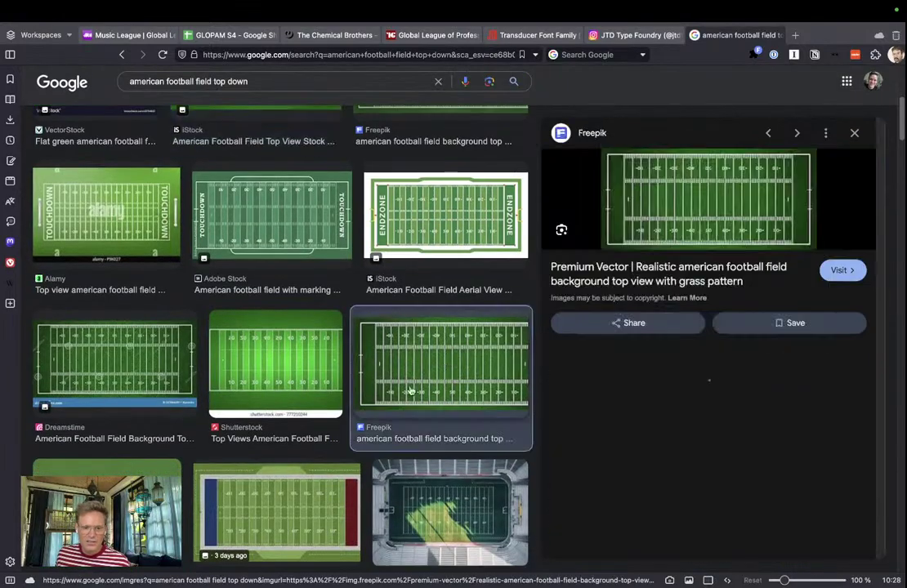
# Look through more American football field results for yard-line and number layouts usable as artwork reference
pyautogui.scroll(-3, 445, 376)
pyautogui.scroll(-10, 319, 398)
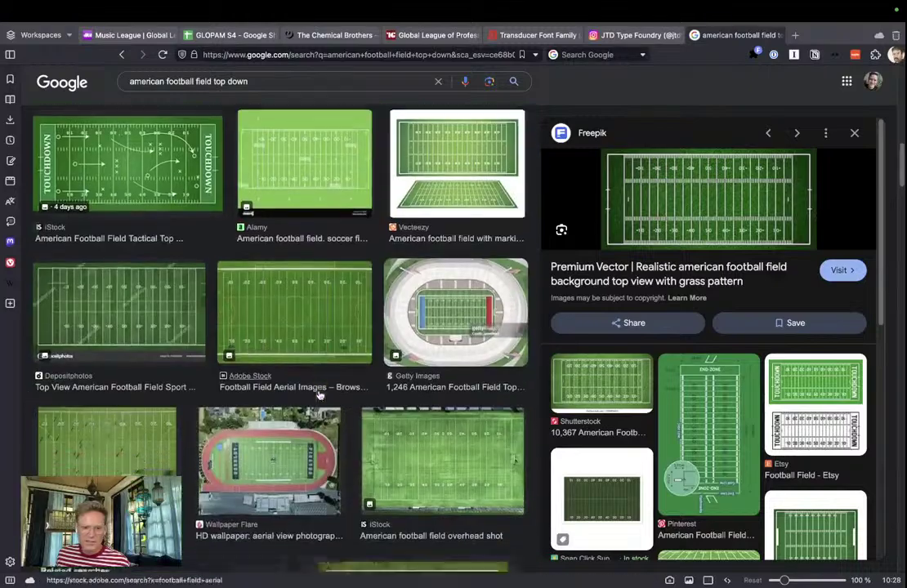
pyautogui.scroll(-10, 310, 372)
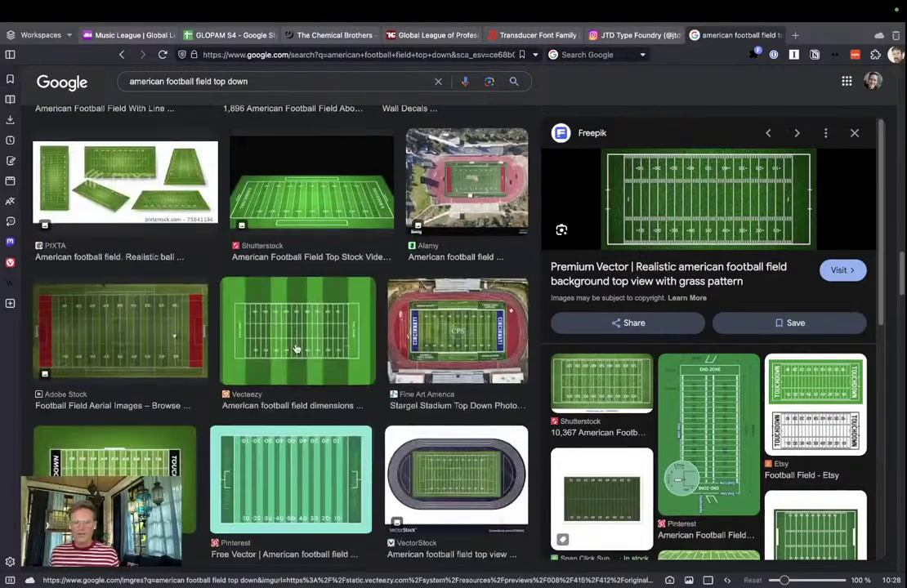
pyautogui.scroll(-4, 299, 360)
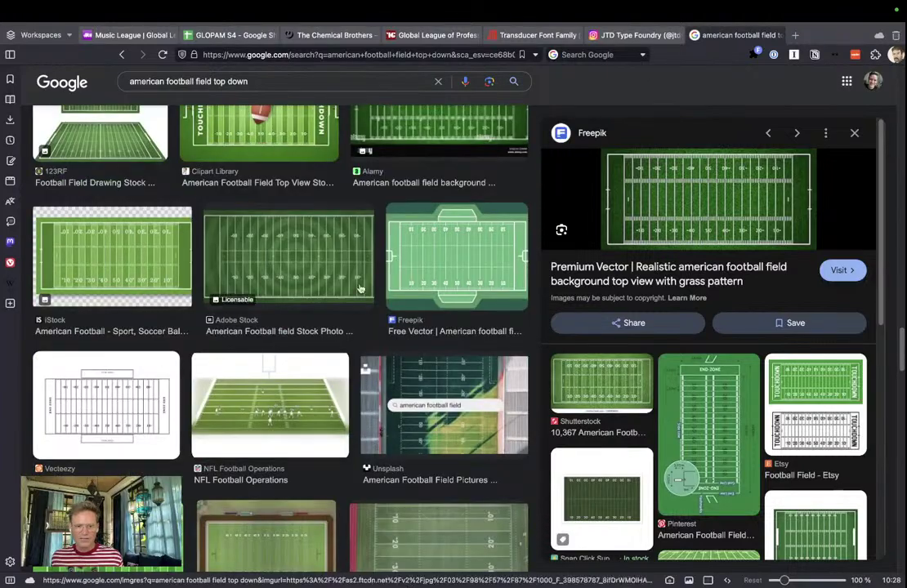
pyautogui.scroll(-4, 302, 318)
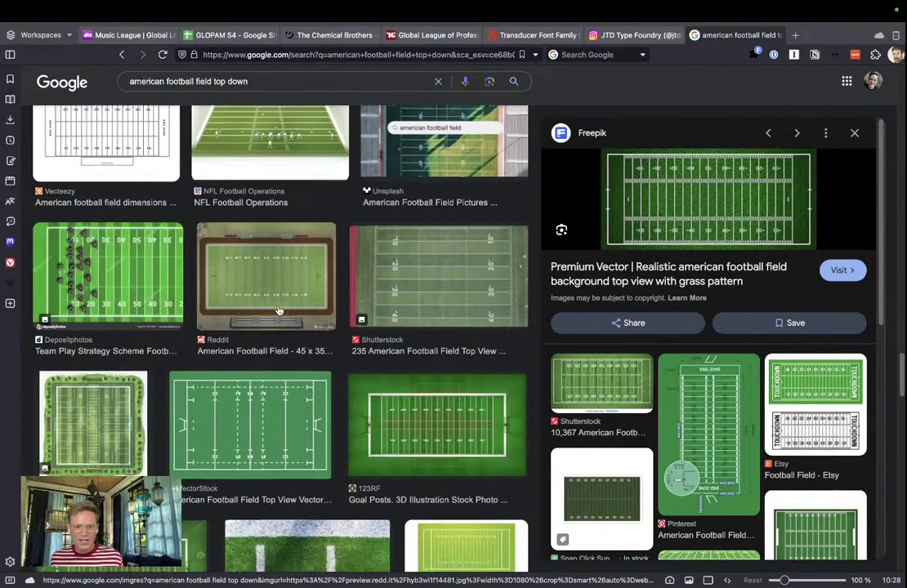
pyautogui.scroll(-5, 278, 310)
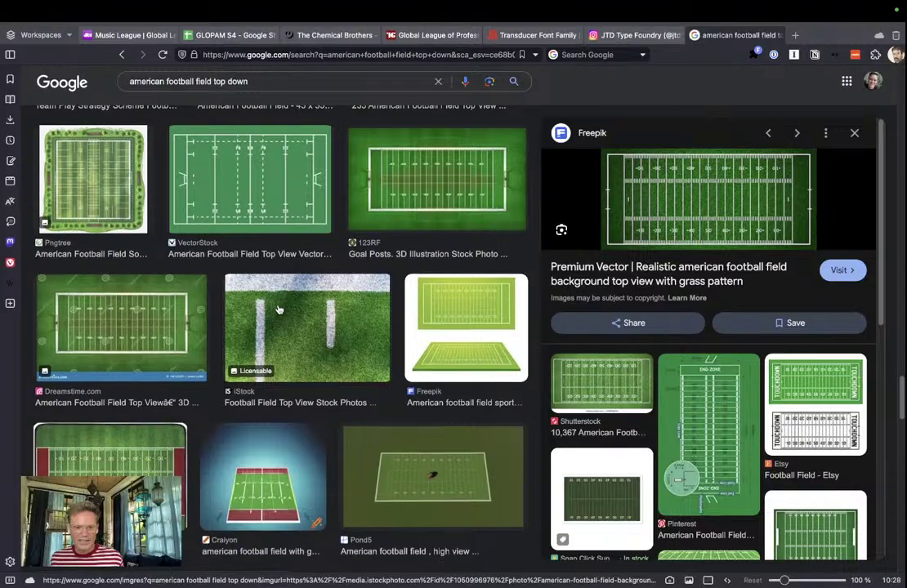
pyautogui.scroll(-4, 279, 309)
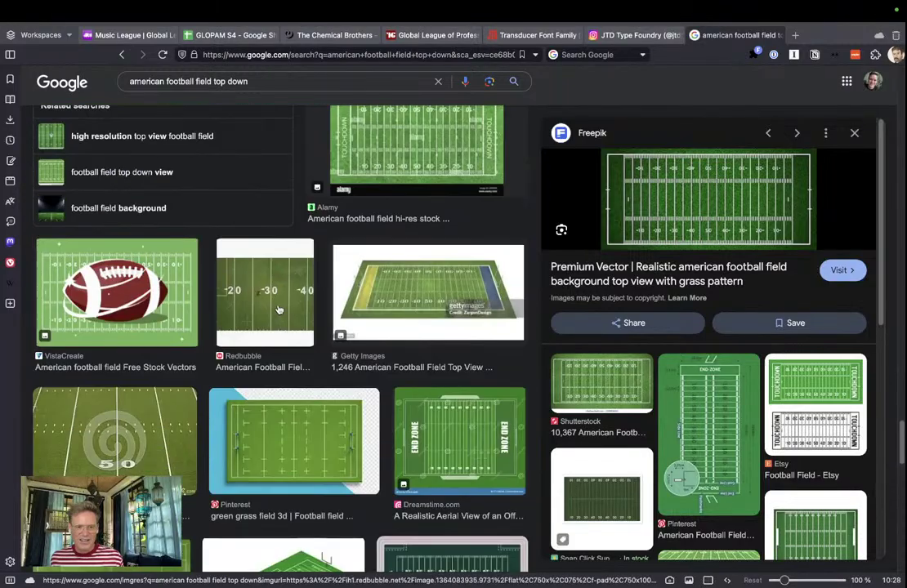
pyautogui.scroll(-6, 279, 310)
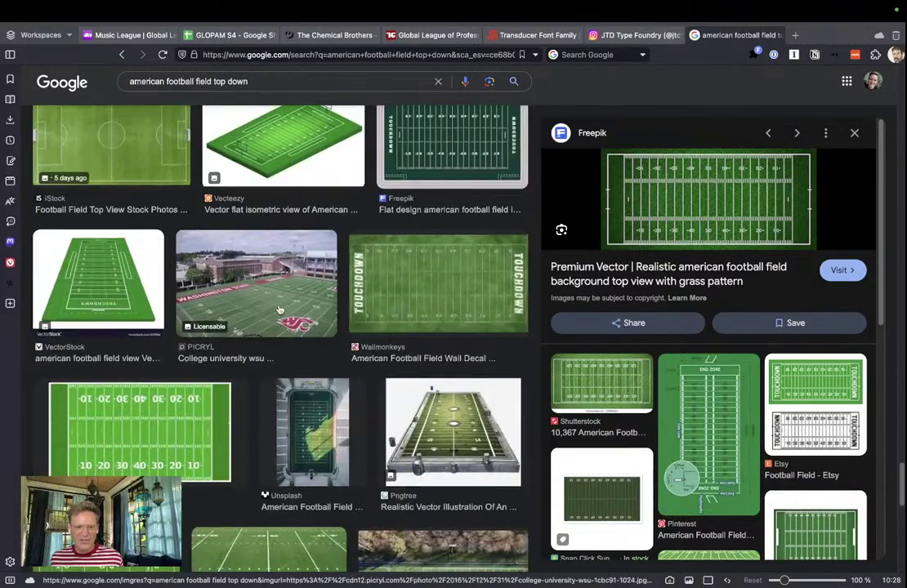
pyautogui.scroll(-4, 278, 310)
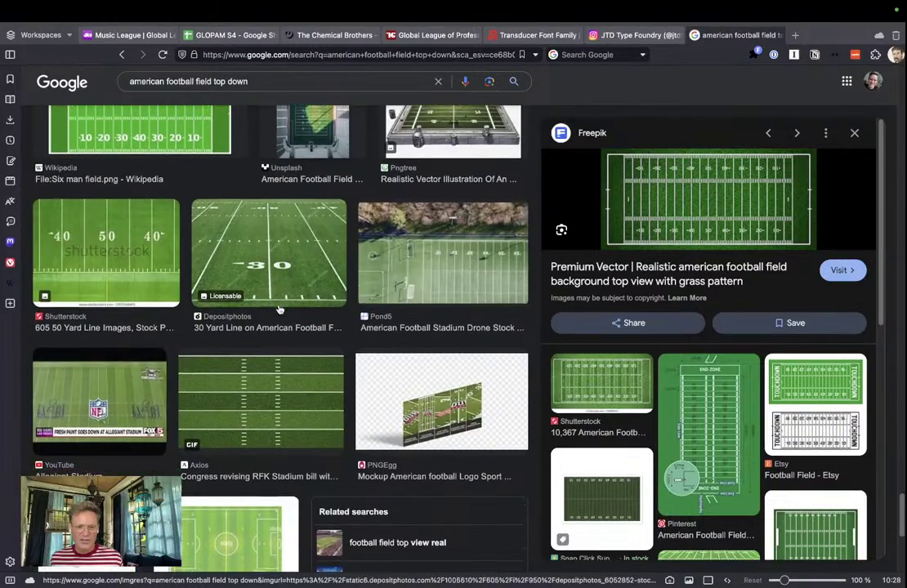
pyautogui.scroll(-4, 279, 310)
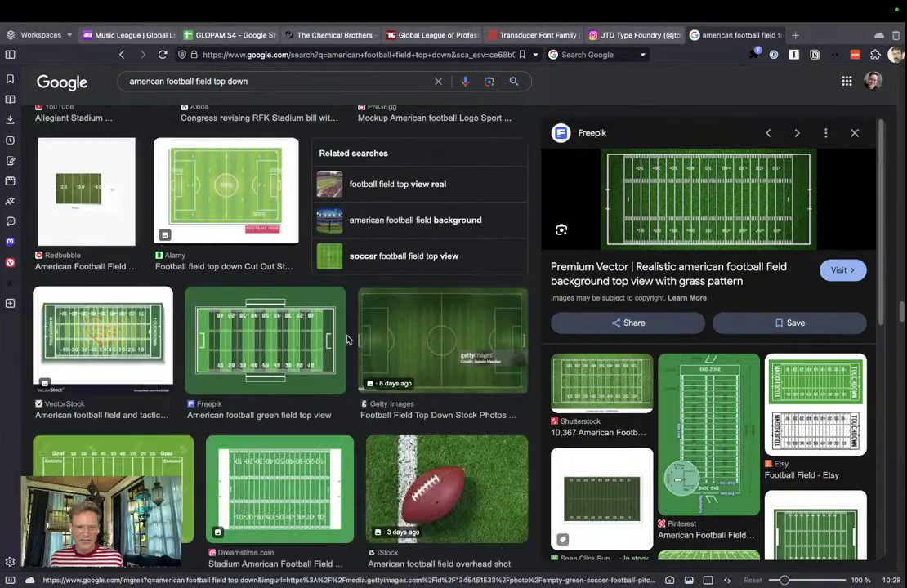
pyautogui.scroll(-10, 347, 339)
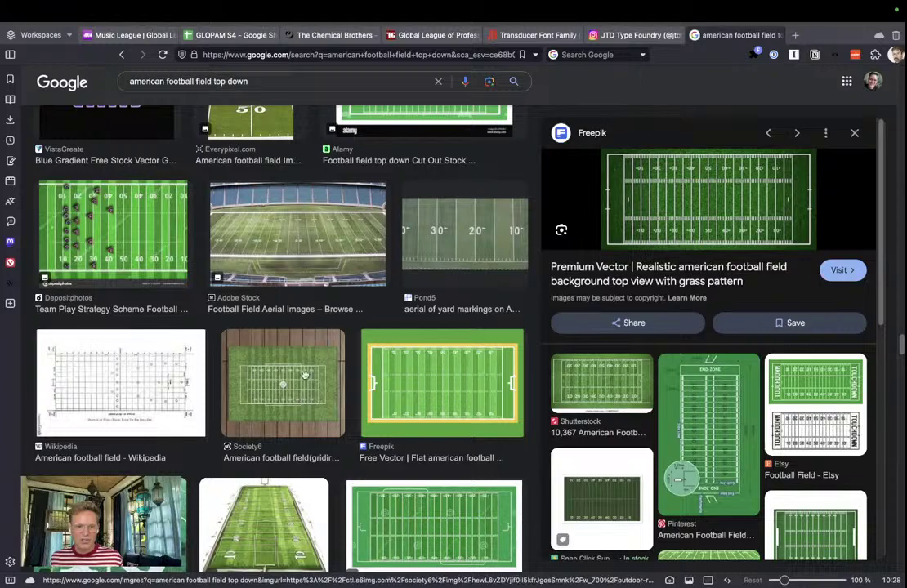
# Preview the perspective field views: the Adobe Stock stadium photo, the Pngtree field drawing and the Shutterstock floodlit stadium
pyautogui.click(251, 230)
pyautogui.scroll(-4, 247, 352)
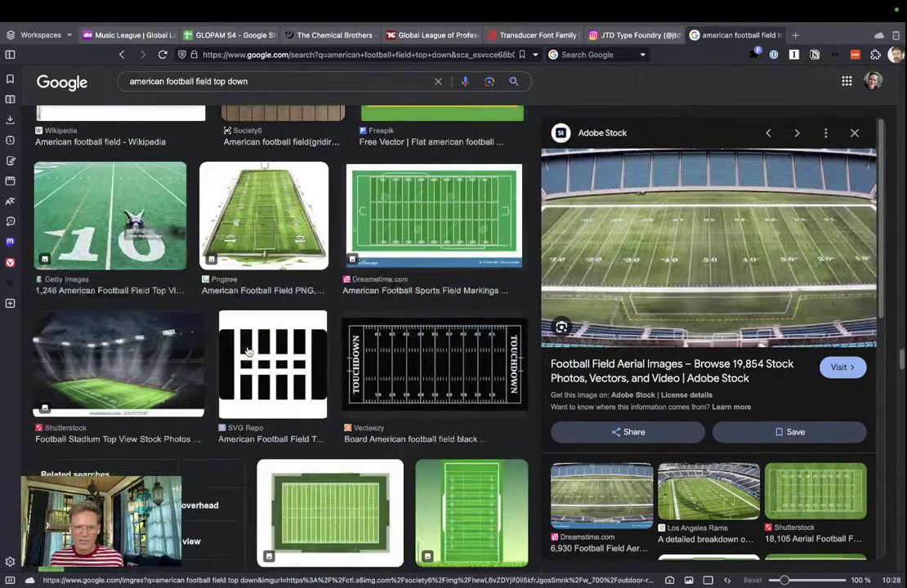
pyautogui.click(254, 181)
pyautogui.scroll(-3, 228, 304)
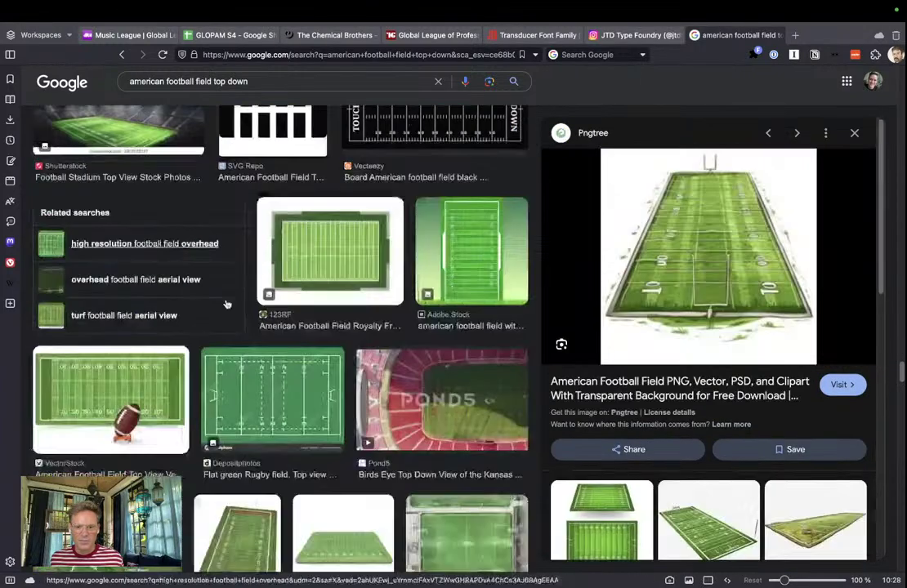
pyautogui.scroll(-3, 245, 310)
pyautogui.click(384, 265)
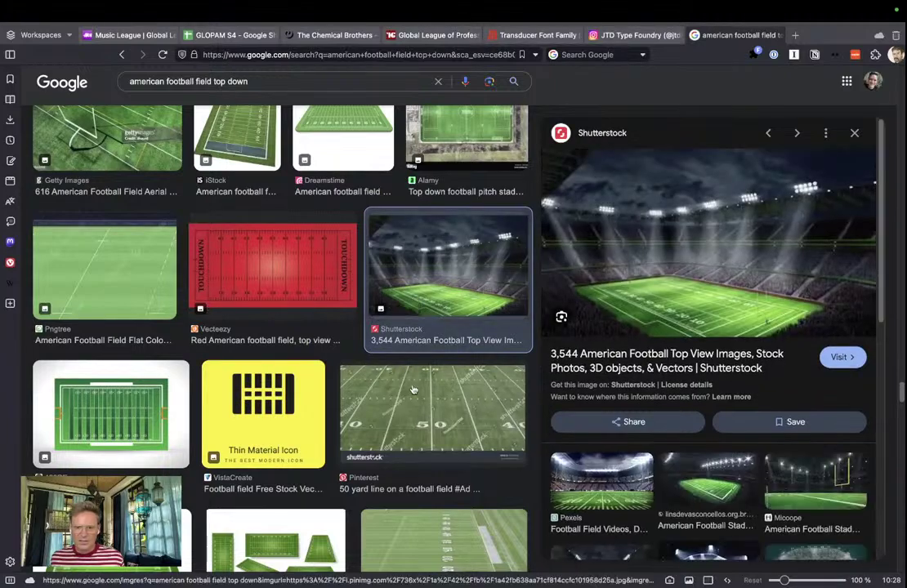
# Examine the Pinterest 50-yard-line close-up, the Getty Images end zone photo and the Alamy standard yard layout field
pyautogui.click(413, 391)
pyautogui.scroll(-2, 392, 400)
pyautogui.click(380, 409)
pyautogui.scroll(-3, 307, 420)
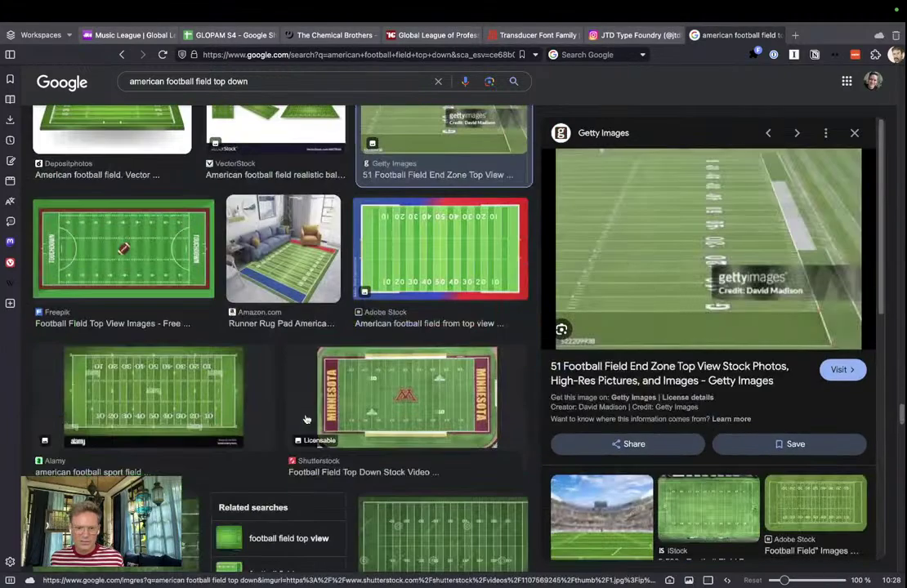
pyautogui.click(241, 376)
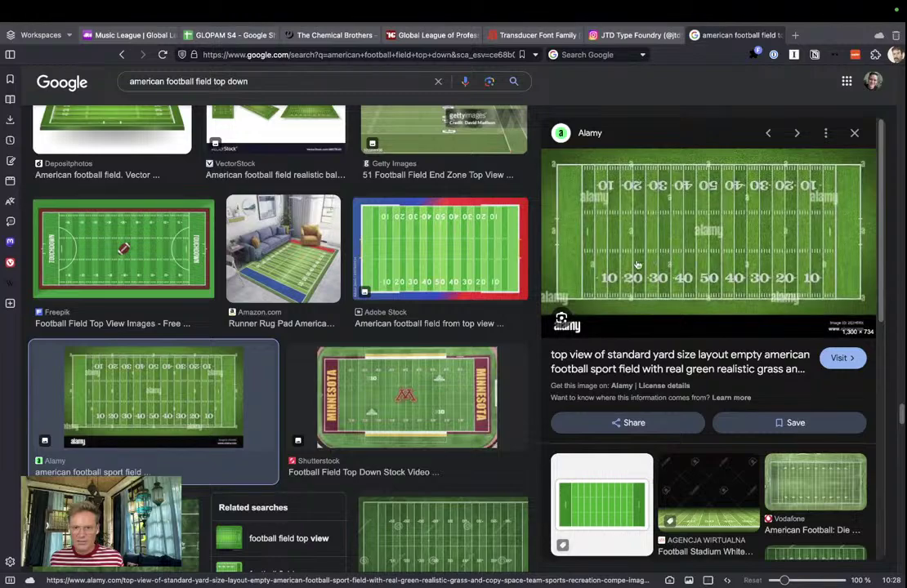
pyautogui.scroll(-5, 463, 369)
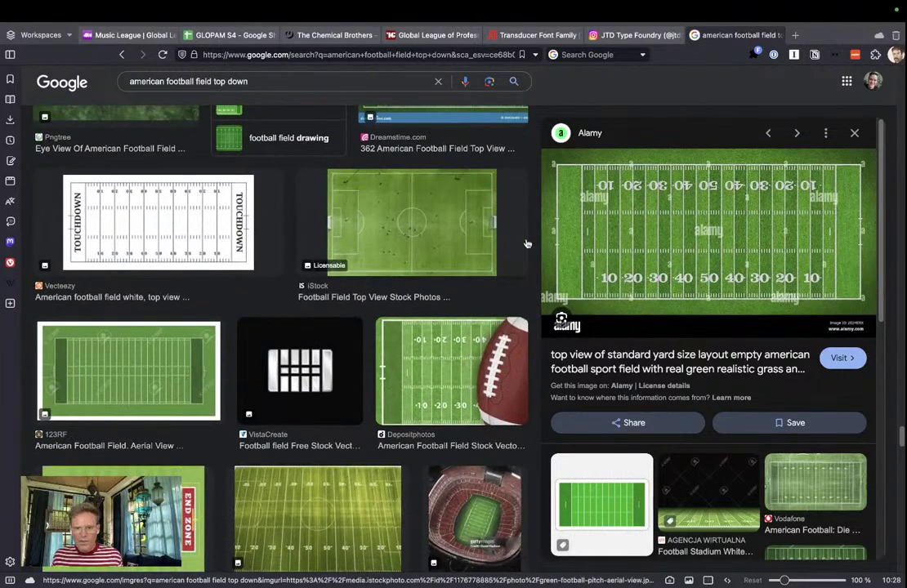
# Open the Alamy yard-layout field's source page, enlarge the image, capture a screenshot of it and return to the image results
pyautogui.moveTo(564, 239); pyautogui.dragTo(549, 242)
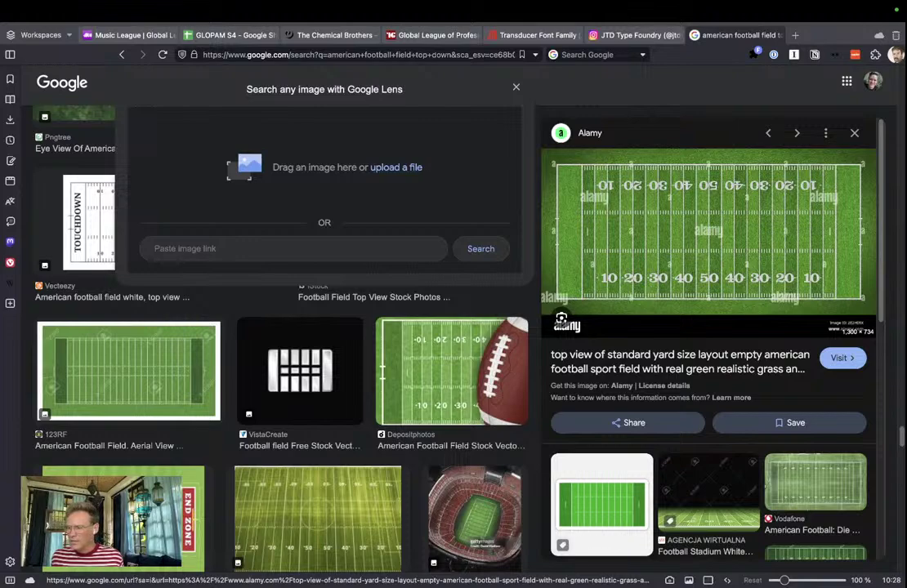
pyautogui.moveTo(549, 241); pyautogui.dragTo(446, 189)
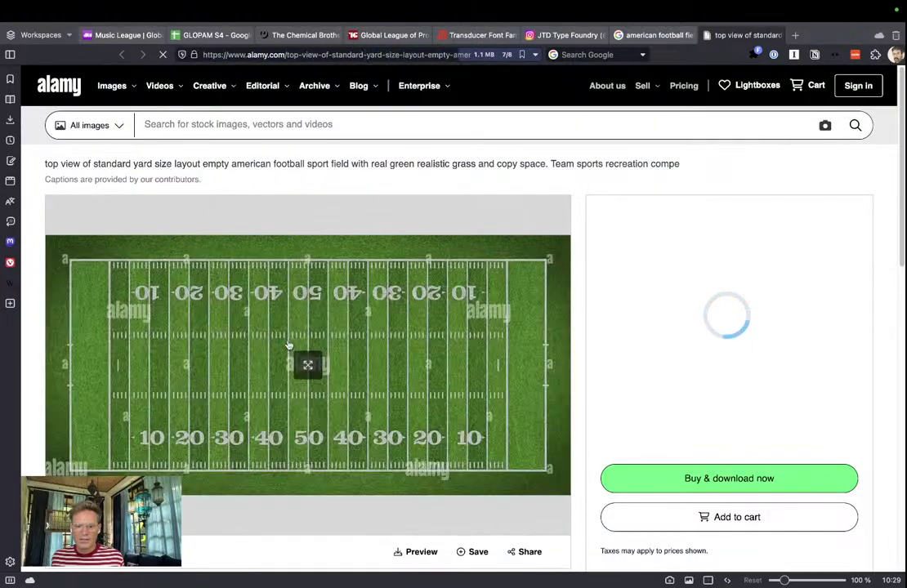
pyautogui.click(288, 346)
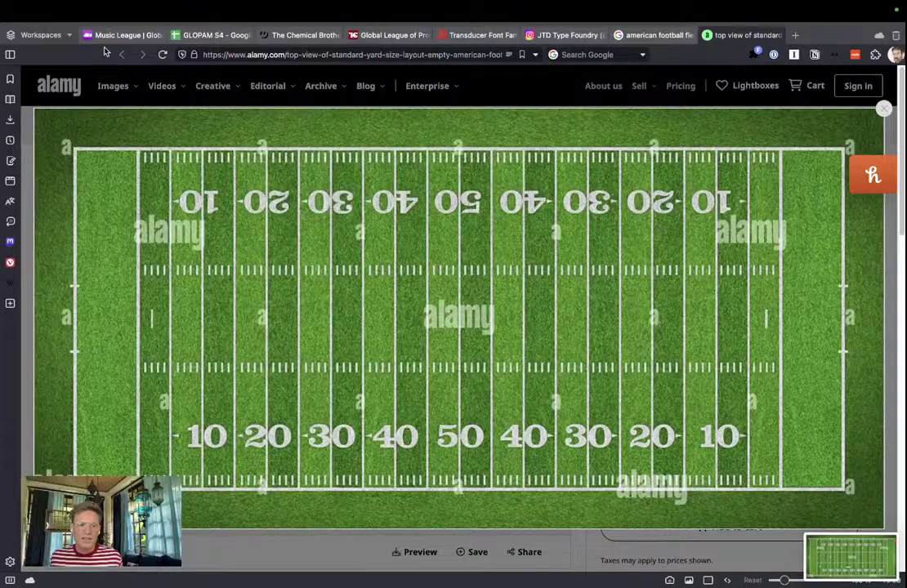
pyautogui.click(709, 36)
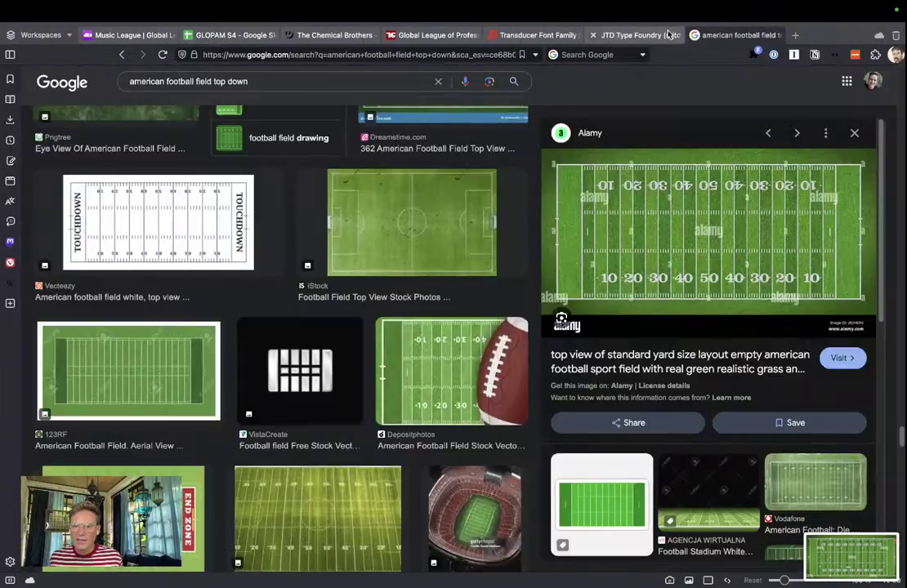
# Browse further top-down field results and preview the Dreamstime perspective field illustration
pyautogui.scroll(-5, 417, 376)
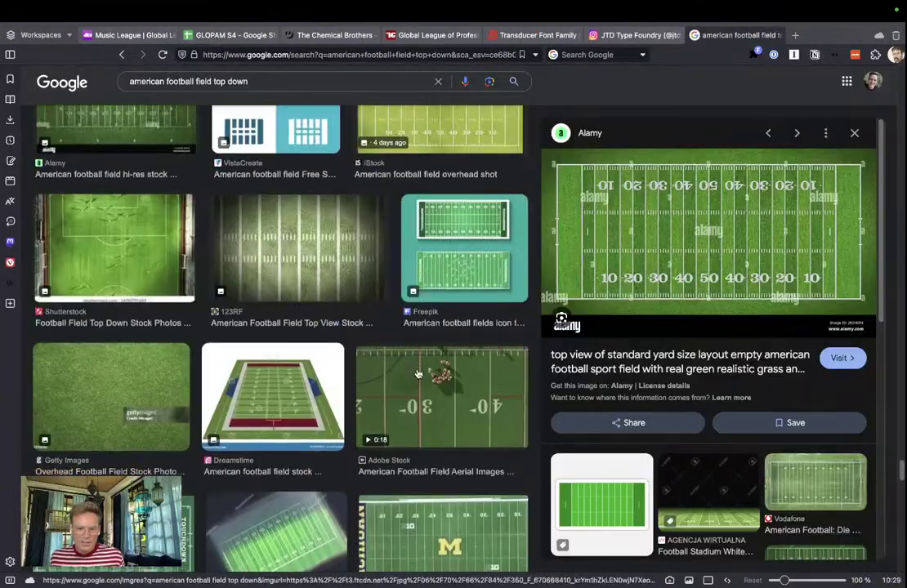
pyautogui.click(278, 396)
pyautogui.scroll(-5, 278, 396)
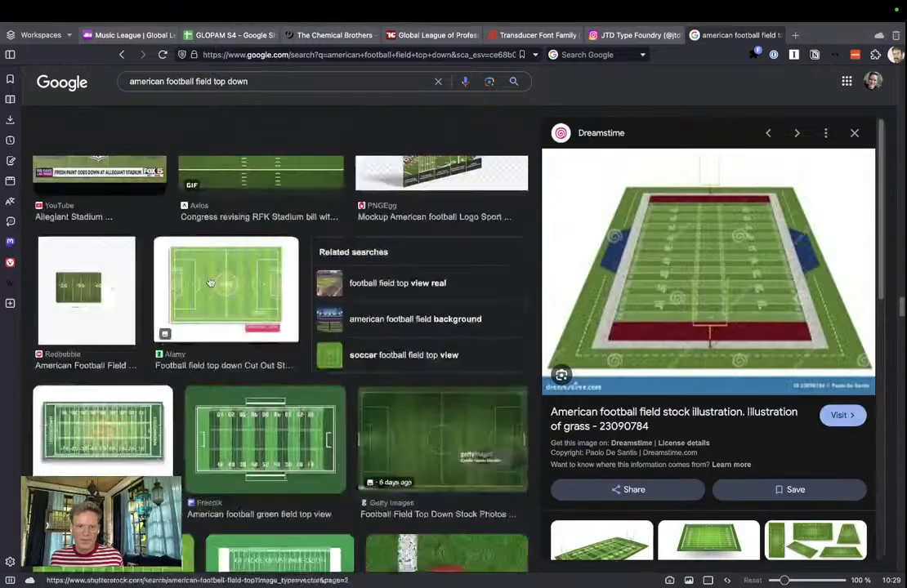
# Search Google Images for "nfl football field top view"
pyautogui.tripleClick(196, 82)
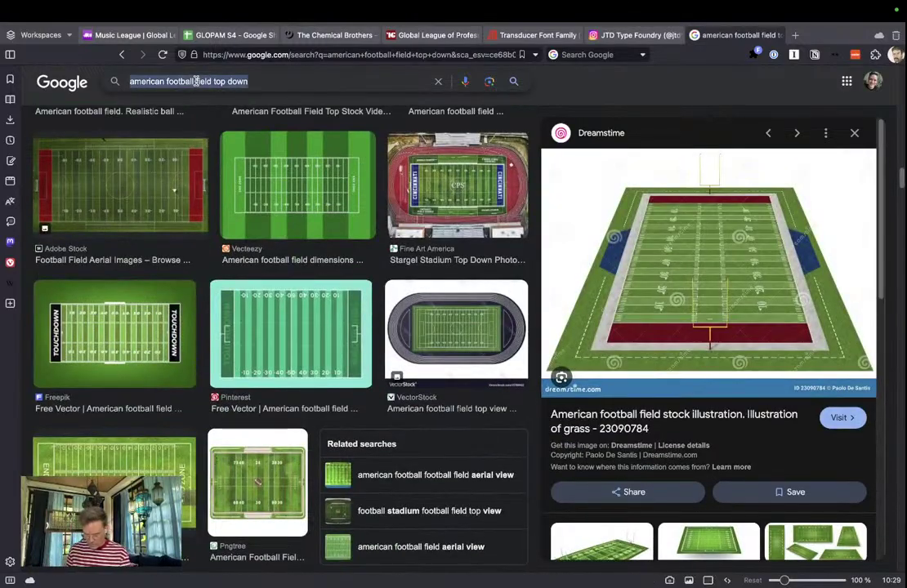
pyautogui.write('nfl')
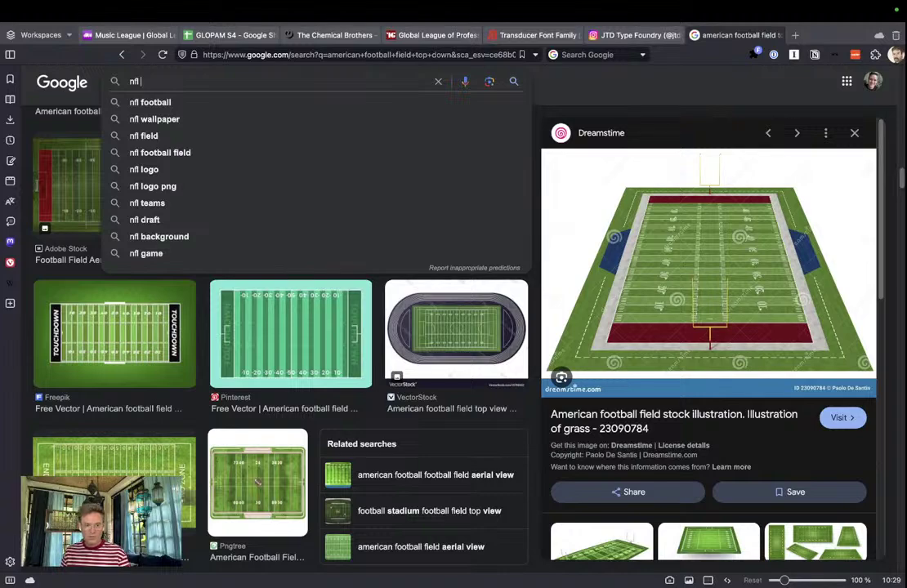
pyautogui.write(' football')
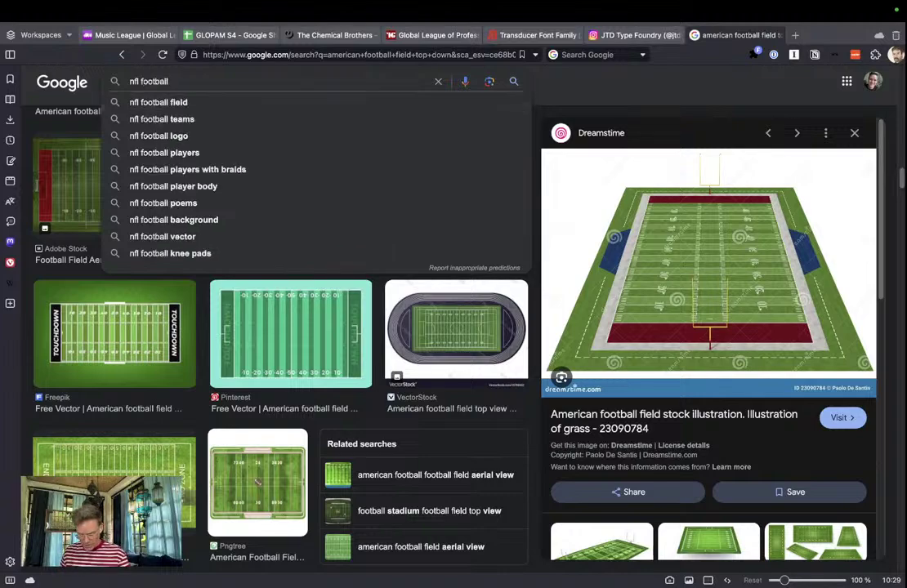
pyautogui.write(' field ')
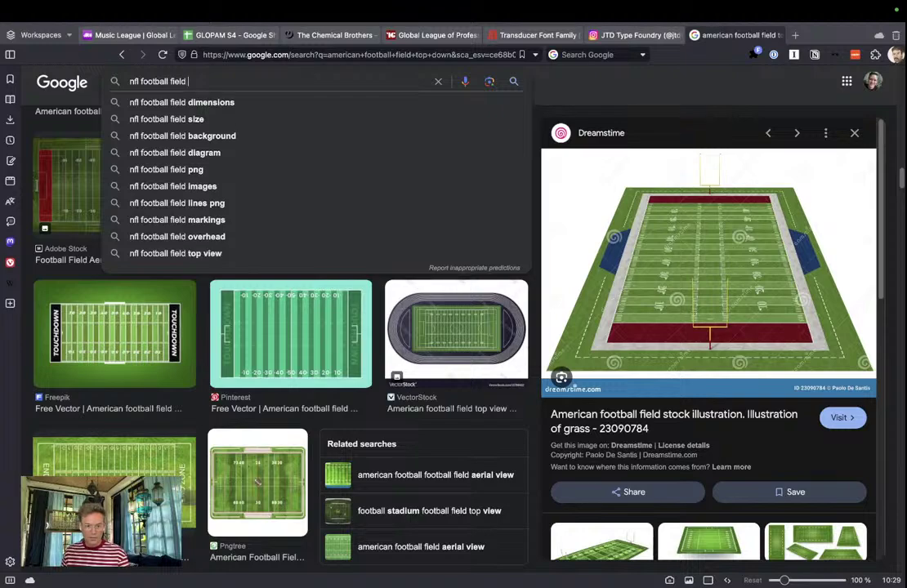
pyautogui.write('top vie')
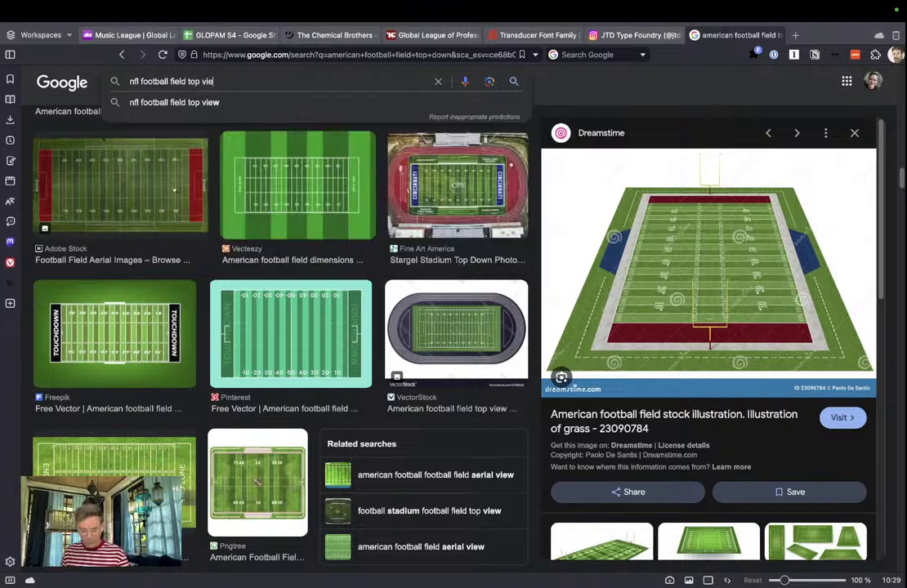
pyautogui.write('w')
pyautogui.press('Return')
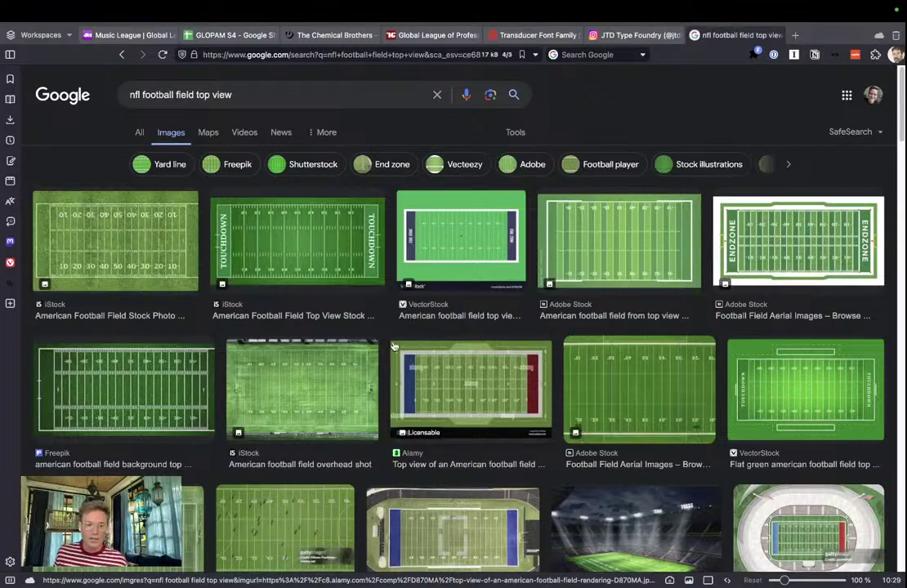
# Look through the NFL top-view results for overhead fields, yard-line markings and stadium photos usable as artwork reference
pyautogui.scroll(-5, 398, 344)
pyautogui.scroll(-10, 403, 341)
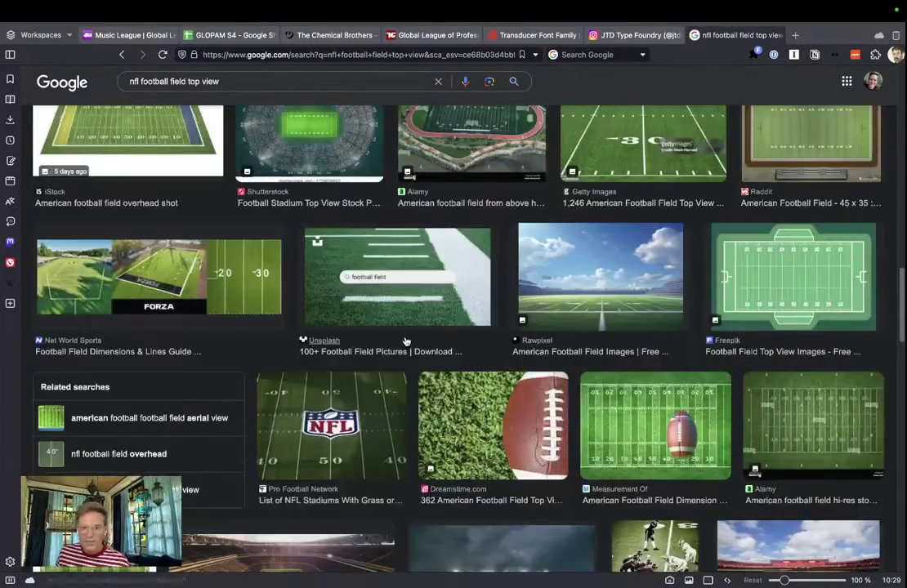
pyautogui.scroll(-5, 405, 342)
pyautogui.scroll(-15, 405, 342)
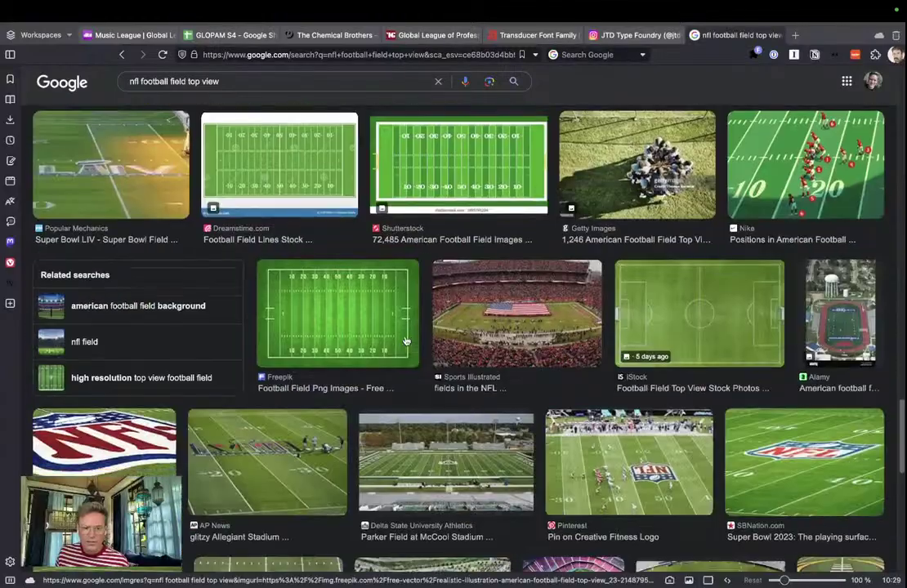
pyautogui.scroll(-15, 411, 345)
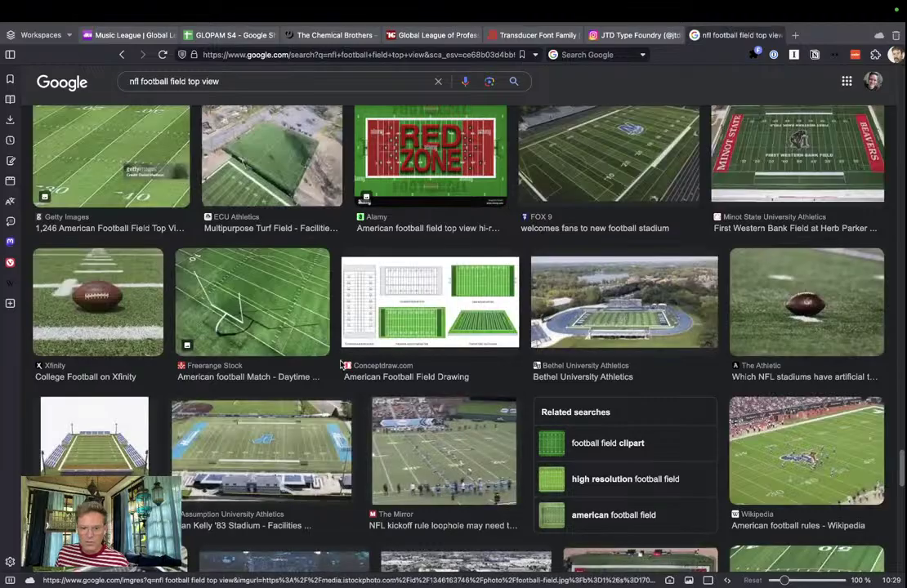
pyautogui.scroll(-5, 347, 363)
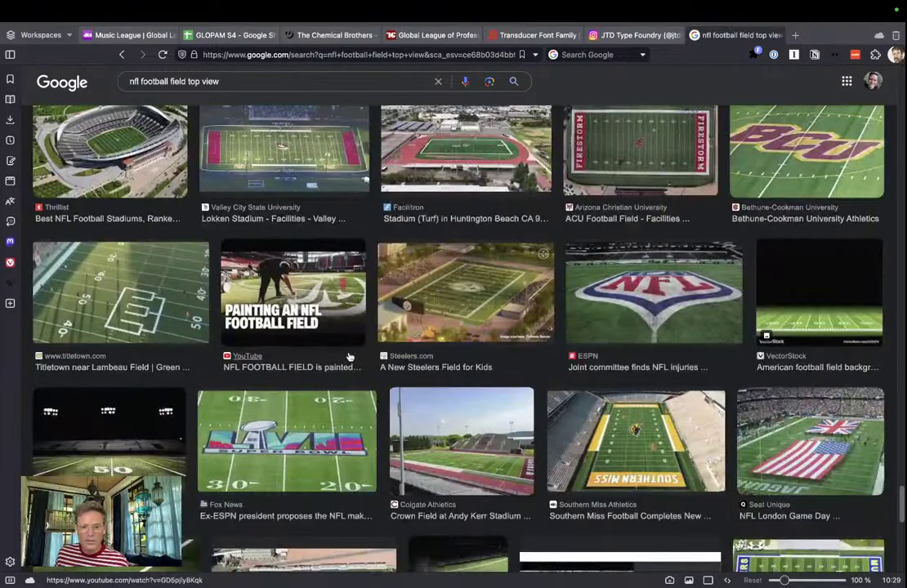
pyautogui.scroll(-15, 349, 357)
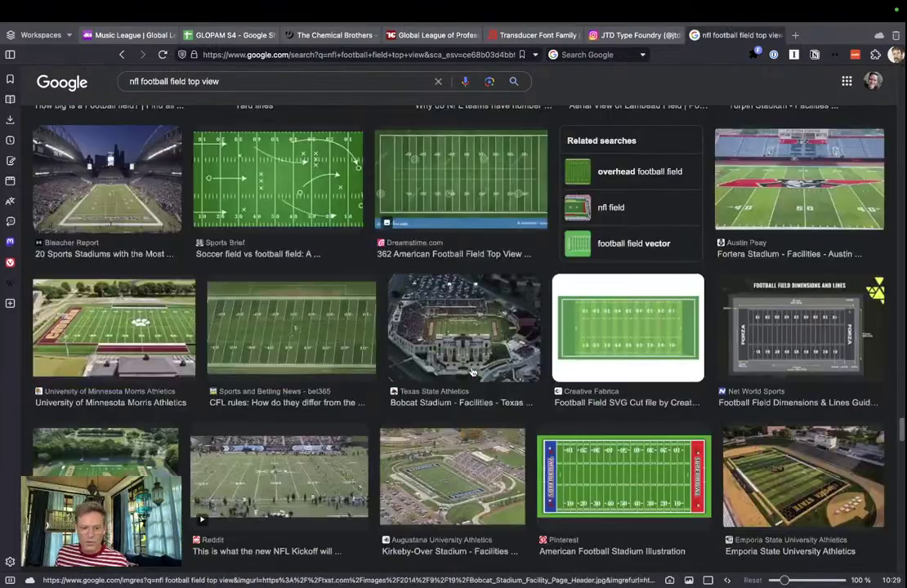
pyautogui.scroll(-5, 471, 373)
pyautogui.scroll(2, 471, 370)
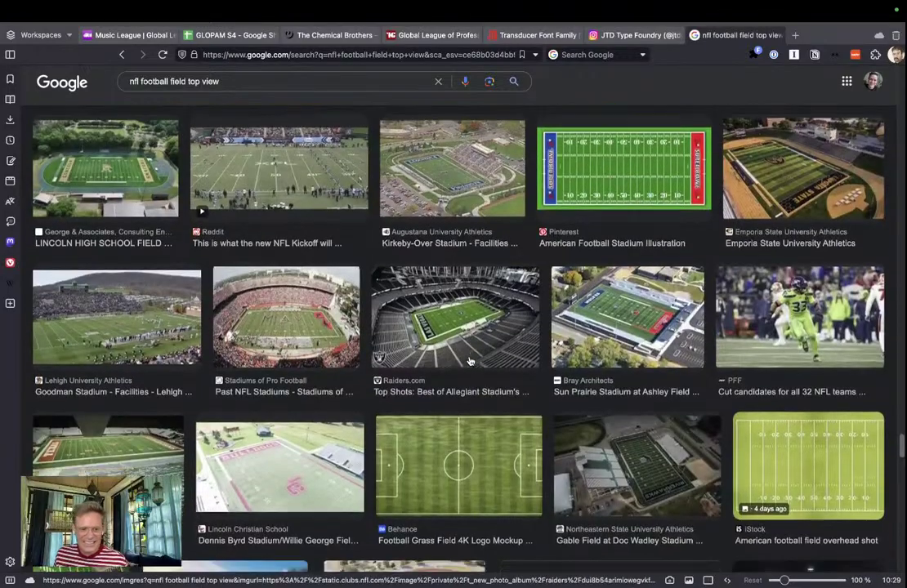
pyautogui.scroll(-5, 469, 352)
pyautogui.scroll(-5, 470, 352)
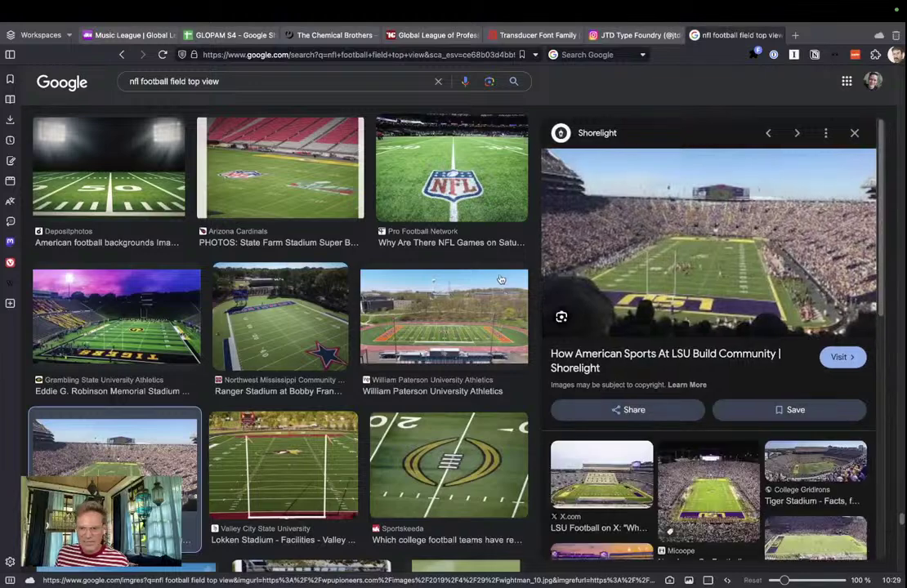
# Open the Shorelight article about American sports at LSU from its stadium photo in background tabs
pyautogui.click(838, 360)
pyautogui.scroll(-4, 341, 197)
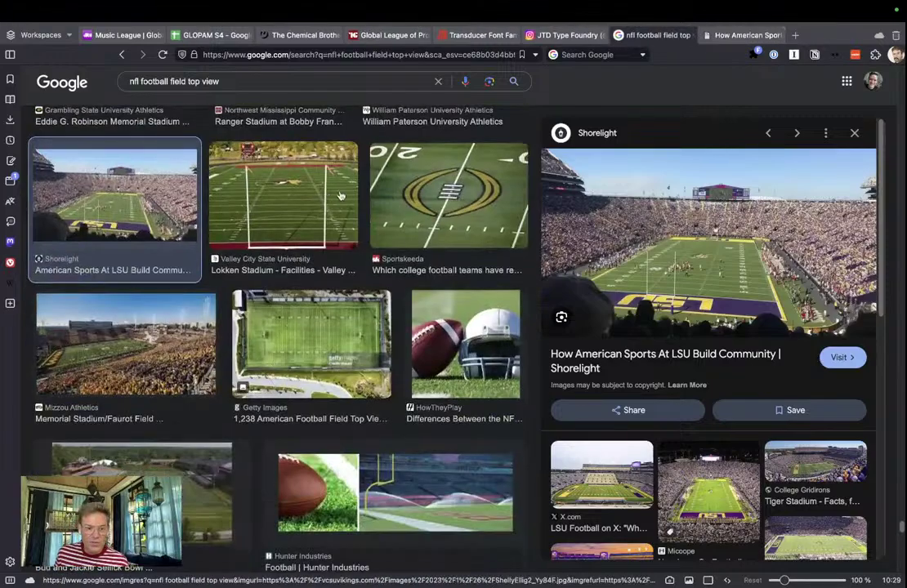
pyautogui.click(342, 196)
pyautogui.click(152, 192)
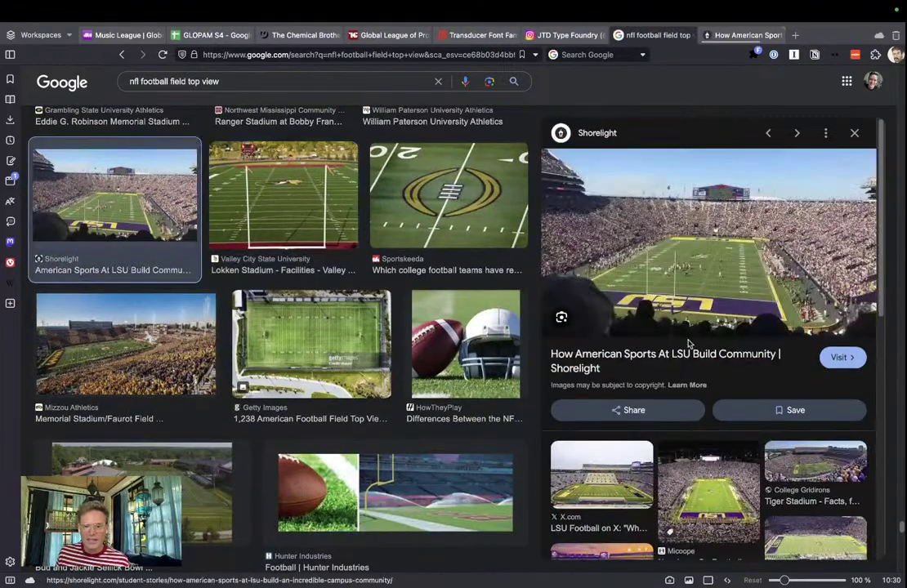
pyautogui.click(844, 359)
# Preview the UMass Dartmouth Cressy Field result, visit its facilities page and open the field photo in a new window
pyautogui.scroll(-5, 298, 472)
pyautogui.scroll(-4, 298, 471)
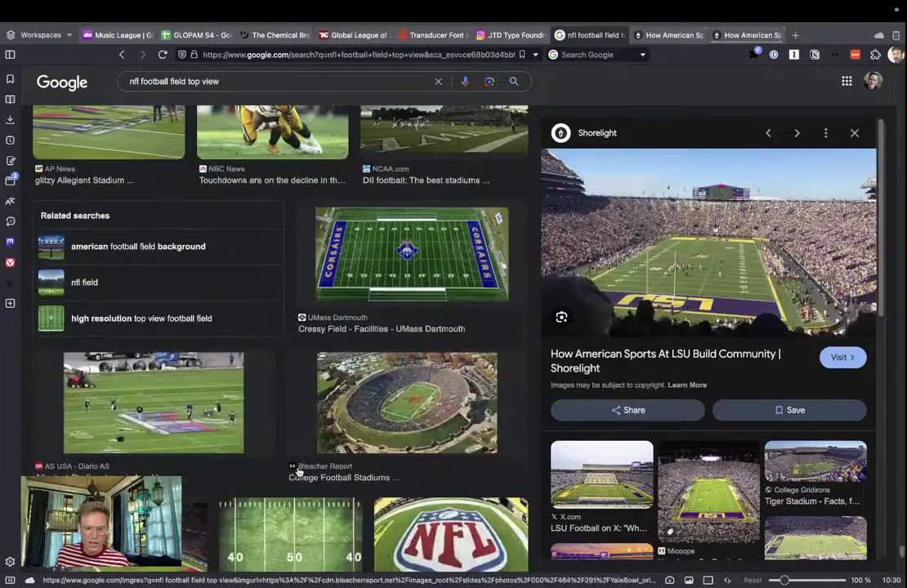
pyautogui.click(411, 253)
pyautogui.middleClick(272, 133)
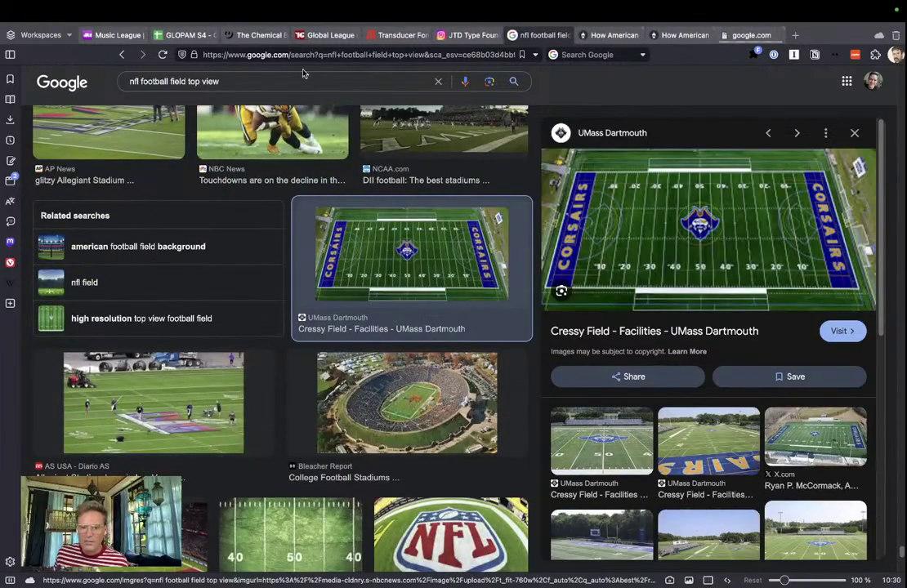
pyautogui.click(752, 35)
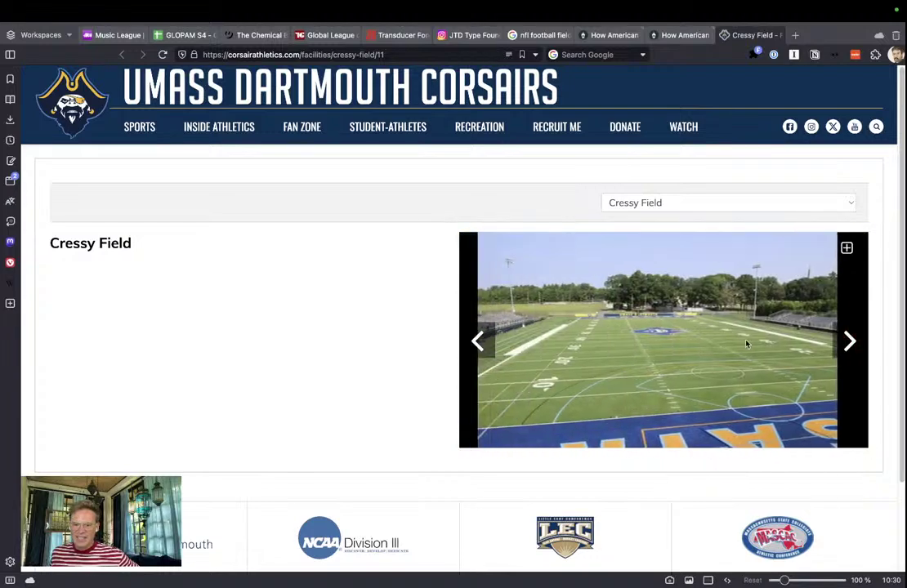
pyautogui.rightClick(731, 343)
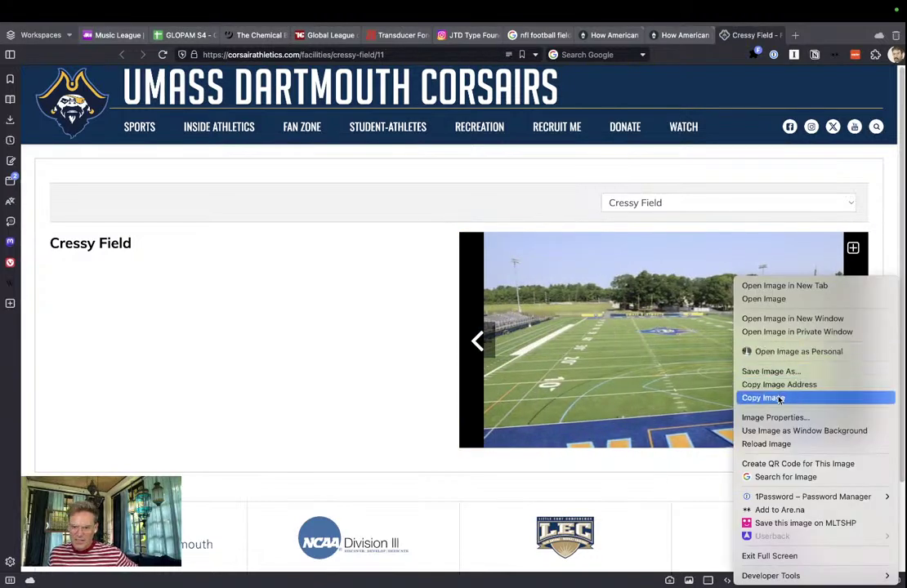
pyautogui.click(780, 318)
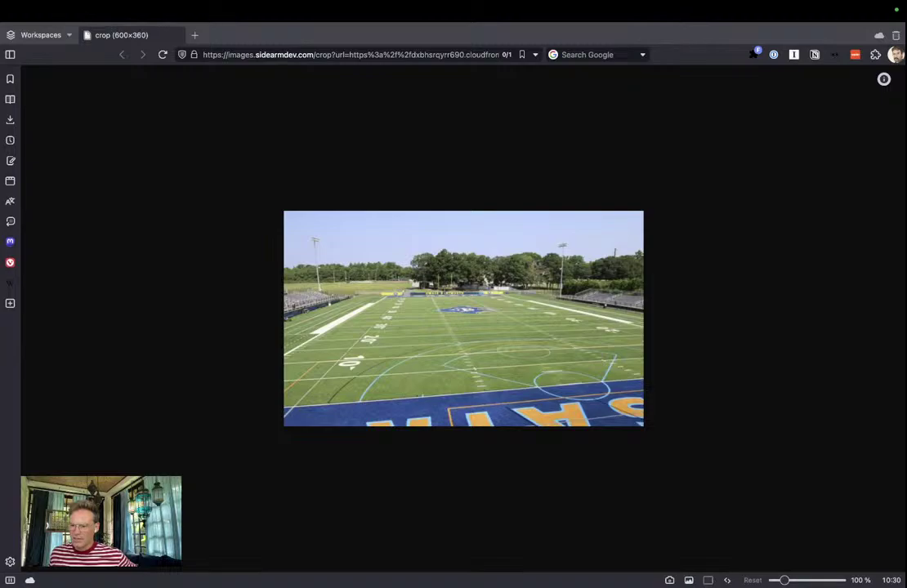
pyautogui.hotkey('ctrl', 'Left')
pyautogui.hotkey('ctrl', 'Left')
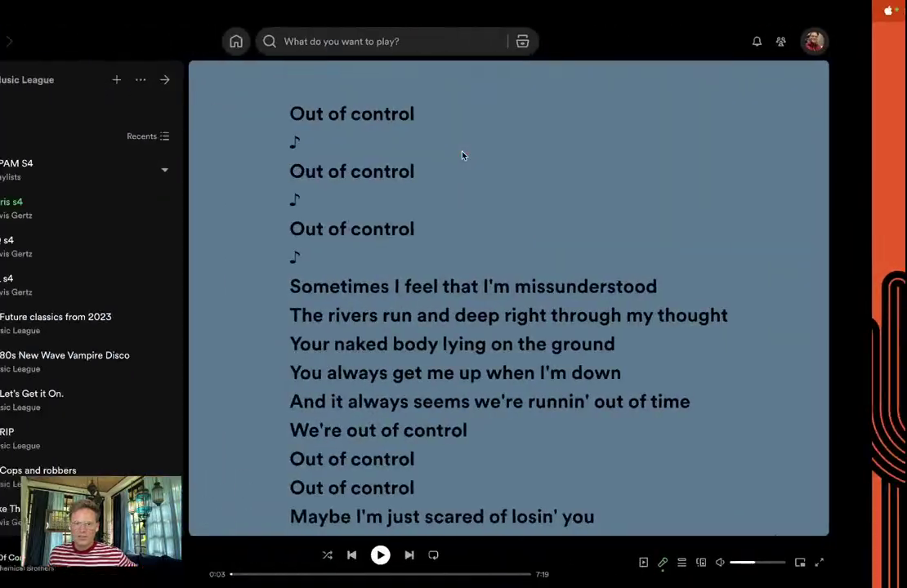
pyautogui.hotkey('ctrl', 'Right')
pyautogui.hotkey('ctrl', 'Right')
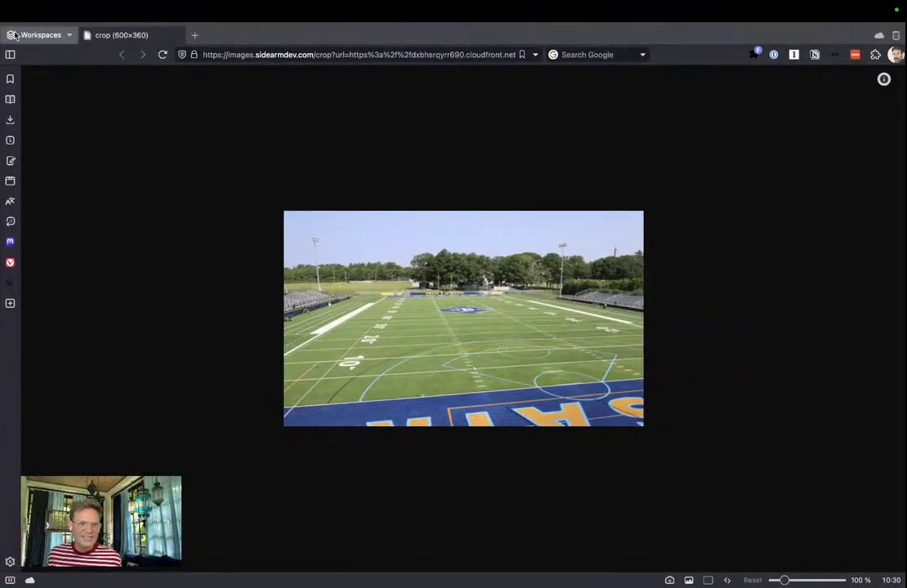
# Close the Cressy Field page, check the stadium photo in the Shorelight LSU article and return to the image results
pyautogui.hotkey('ctrl', 'Left')
pyautogui.hotkey('ctrl', 'Left')
pyautogui.hotkey('ctrl', 'Left')
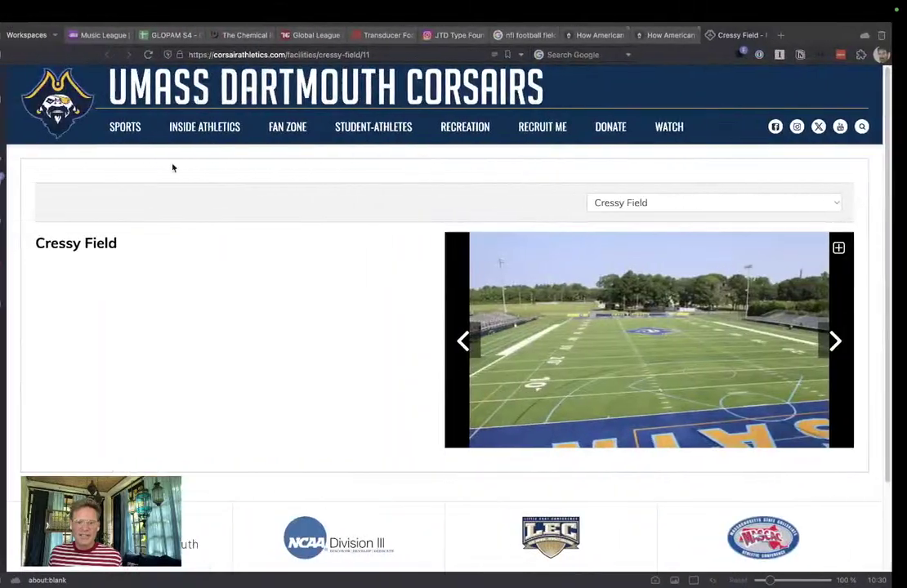
pyautogui.click(724, 35)
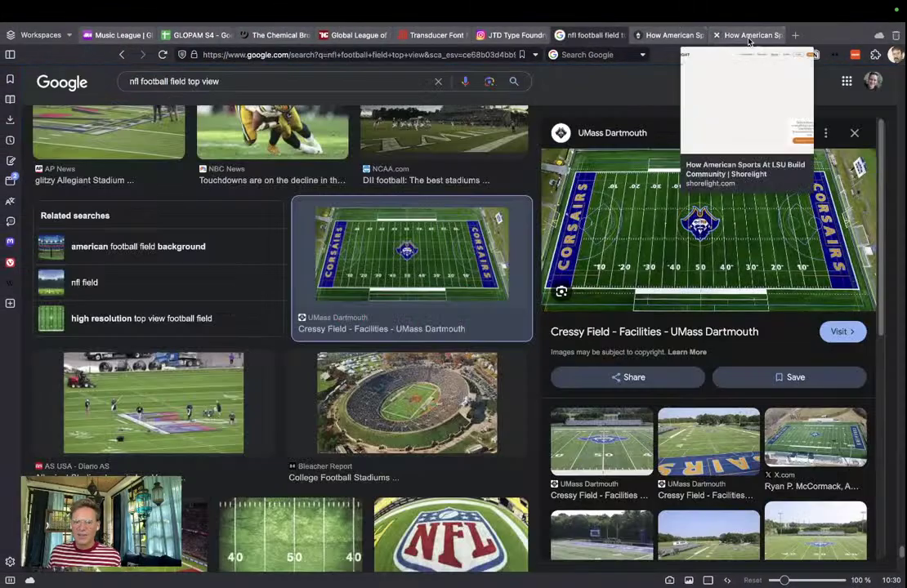
pyautogui.click(748, 37)
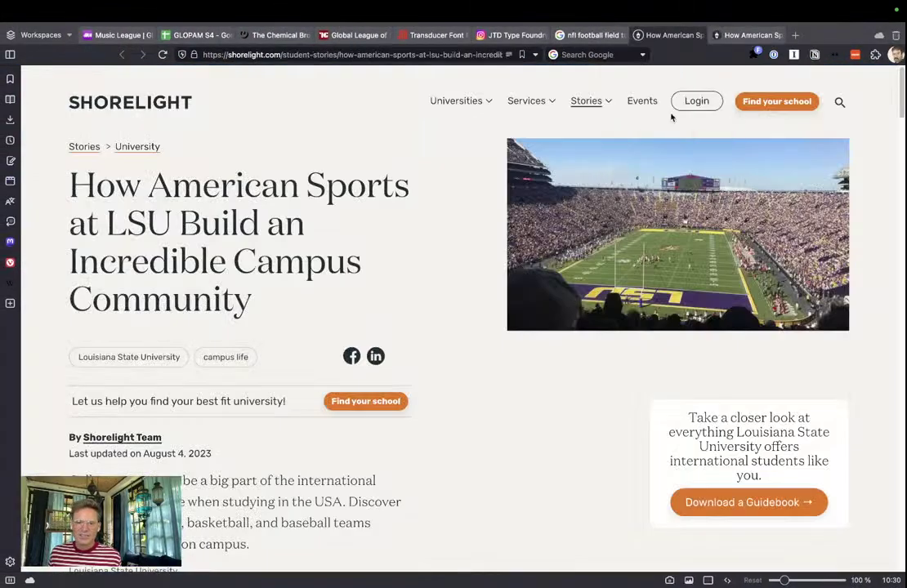
pyautogui.click(609, 35)
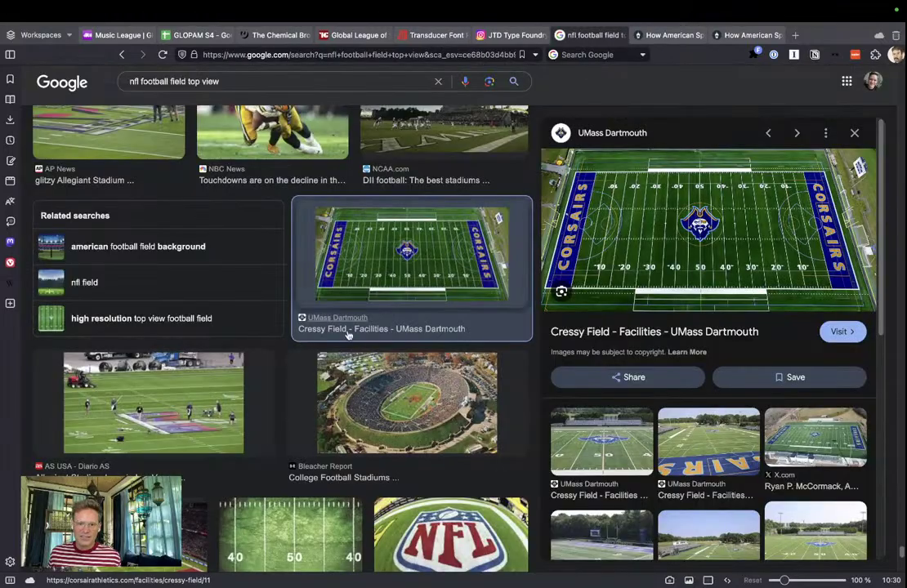
# Preview the YouTube Super Bowl field goal frame among the NFL field results
pyautogui.scroll(-7, 347, 333)
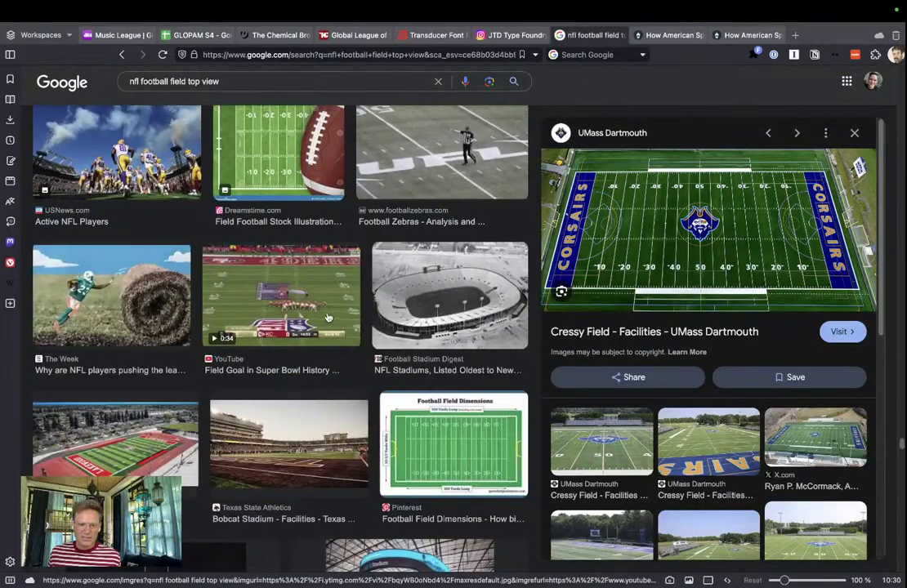
pyautogui.click(327, 317)
pyautogui.scroll(-5, 269, 245)
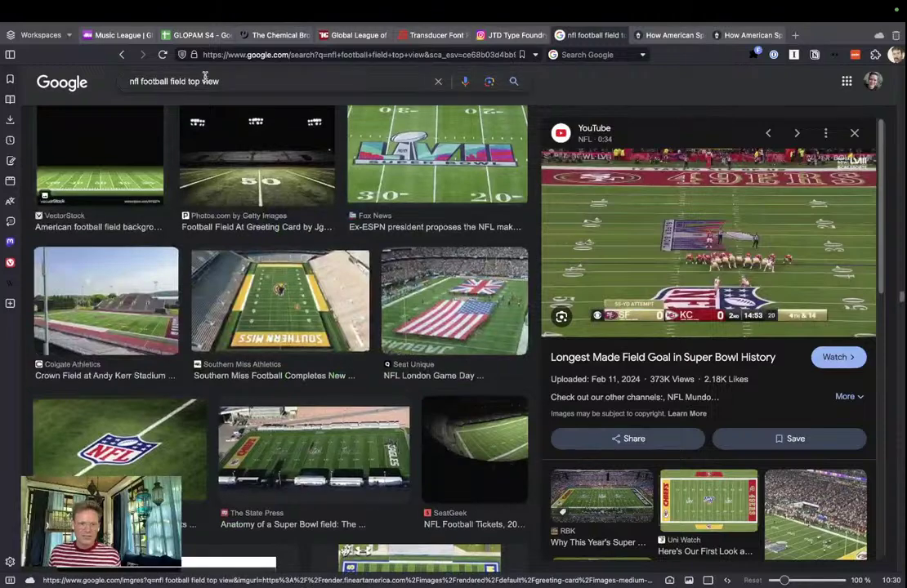
# Search images for "nfl football field top view military" and open NFL.com's "The art of the flyover" result in a new tab
pyautogui.click(233, 82)
pyautogui.write('military')
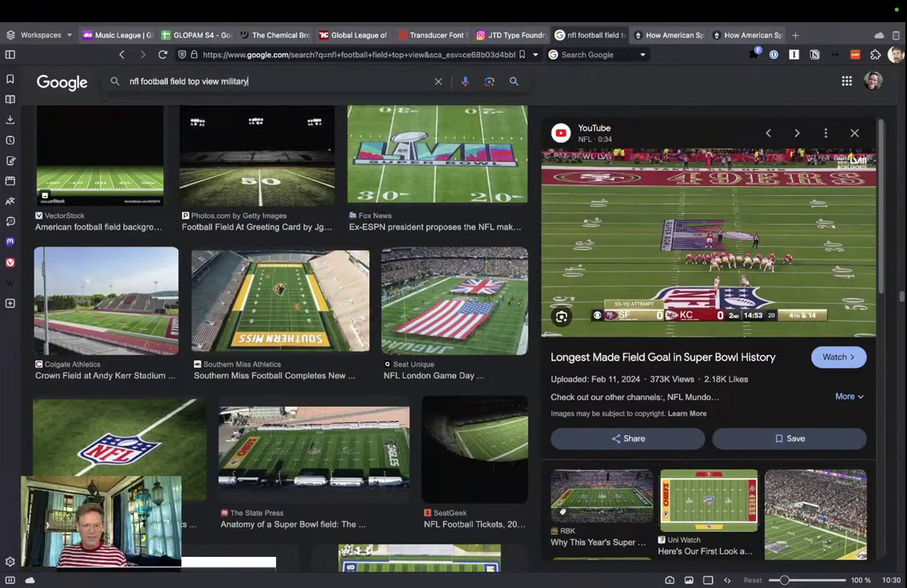
pyautogui.press('Return')
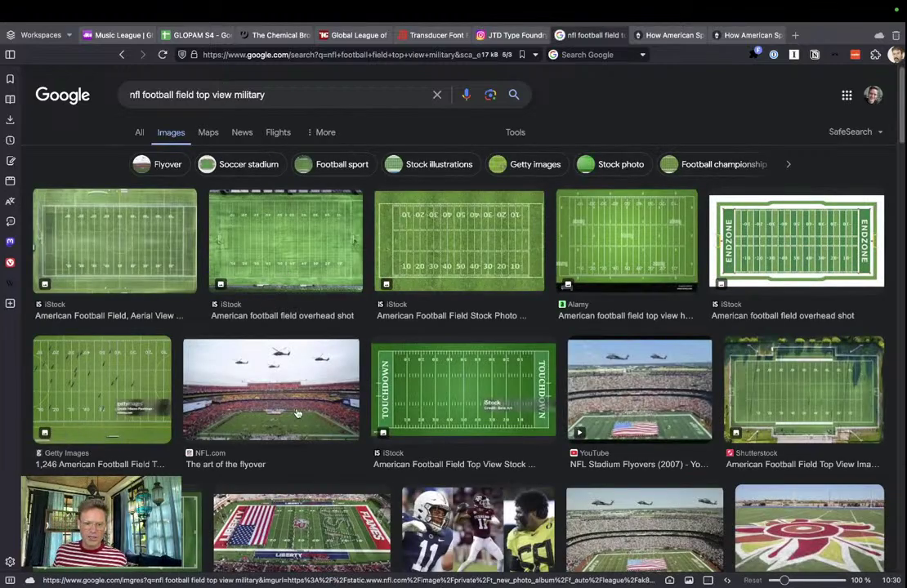
pyautogui.click(259, 359)
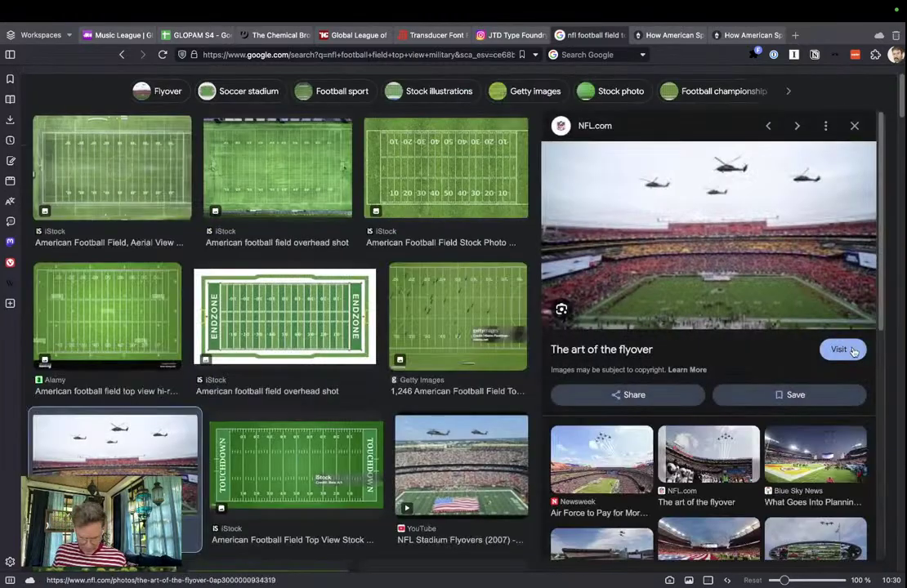
pyautogui.click(850, 350)
pyautogui.click(679, 37)
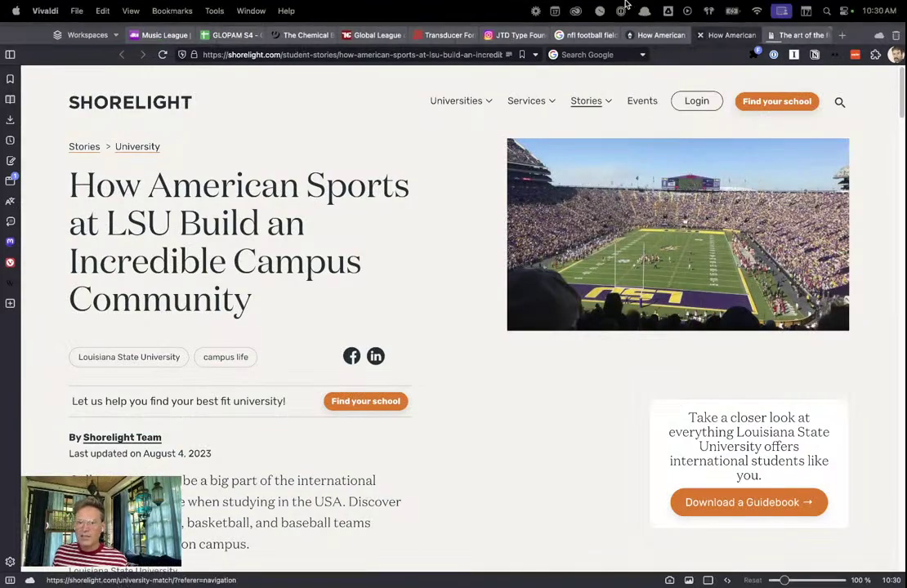
pyautogui.click(750, 37)
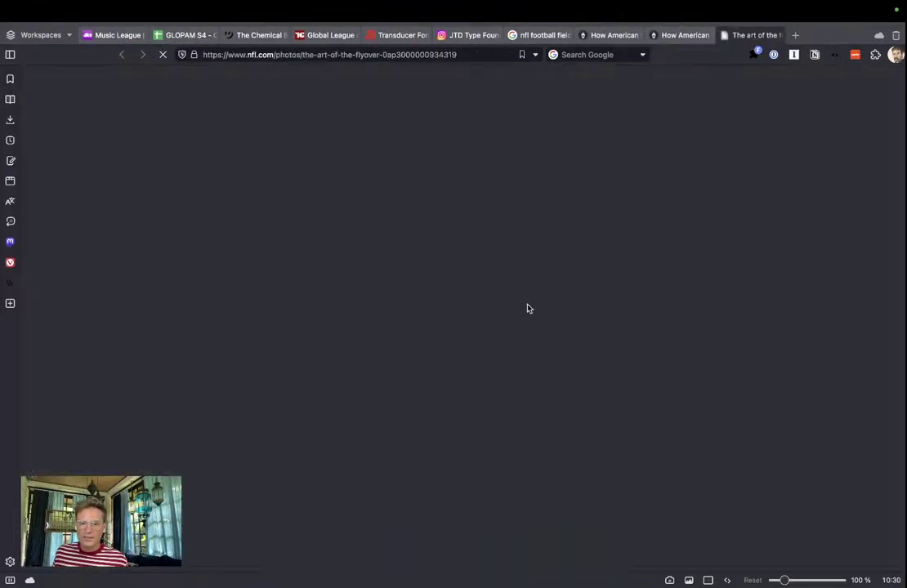
# Preview the YouTube stadium flyovers result, then open the Liberty University military appreciation game article in a background tab
pyautogui.click(541, 35)
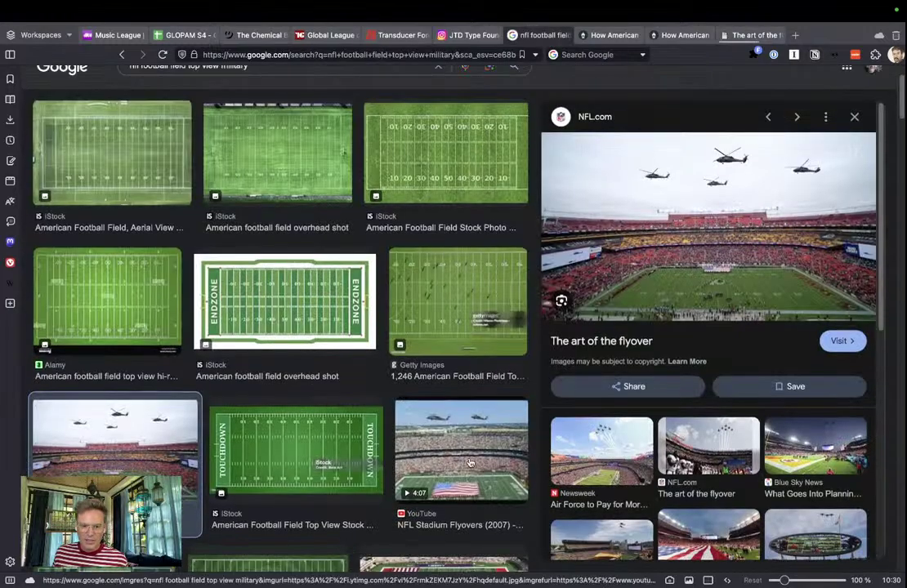
pyautogui.click(470, 463)
pyautogui.scroll(-9, 270, 450)
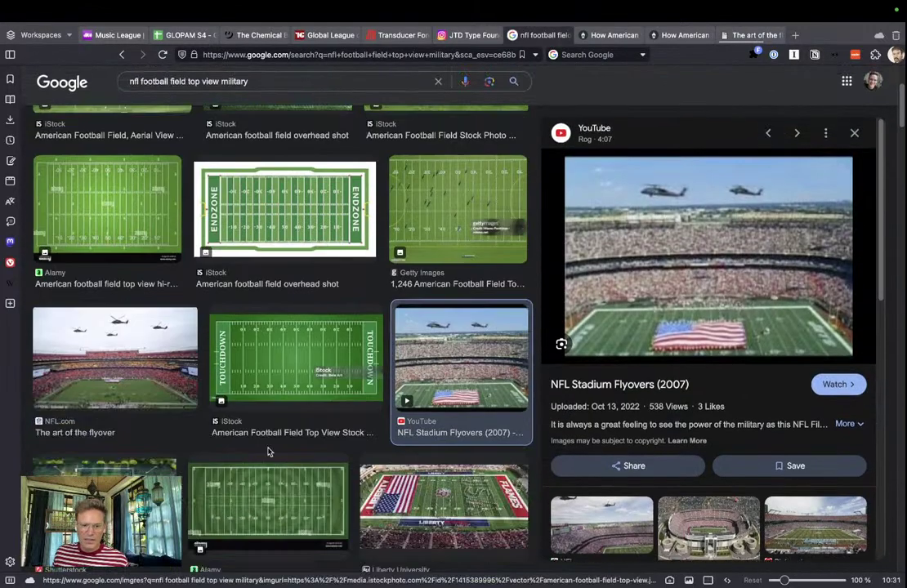
pyautogui.scroll(4, 502, 234)
pyautogui.click(502, 235)
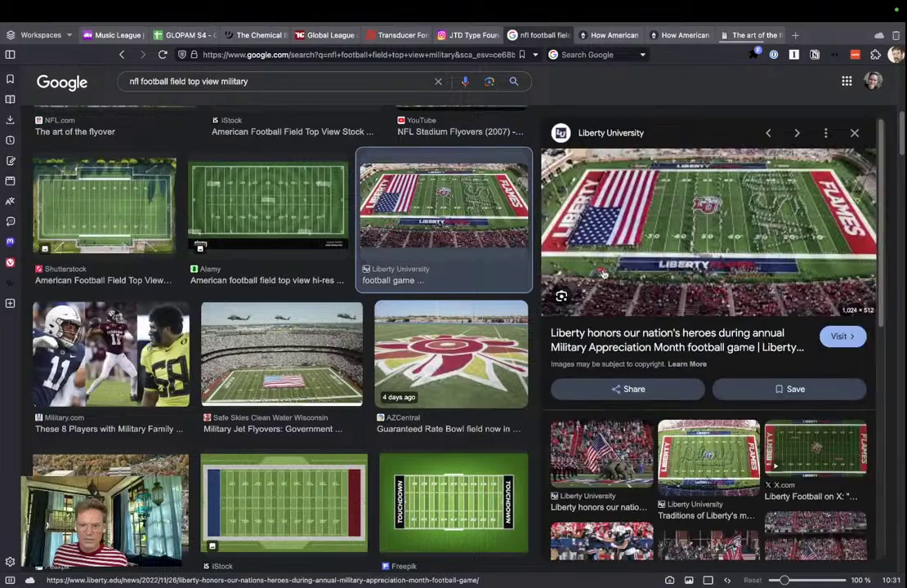
pyautogui.middleClick(797, 319)
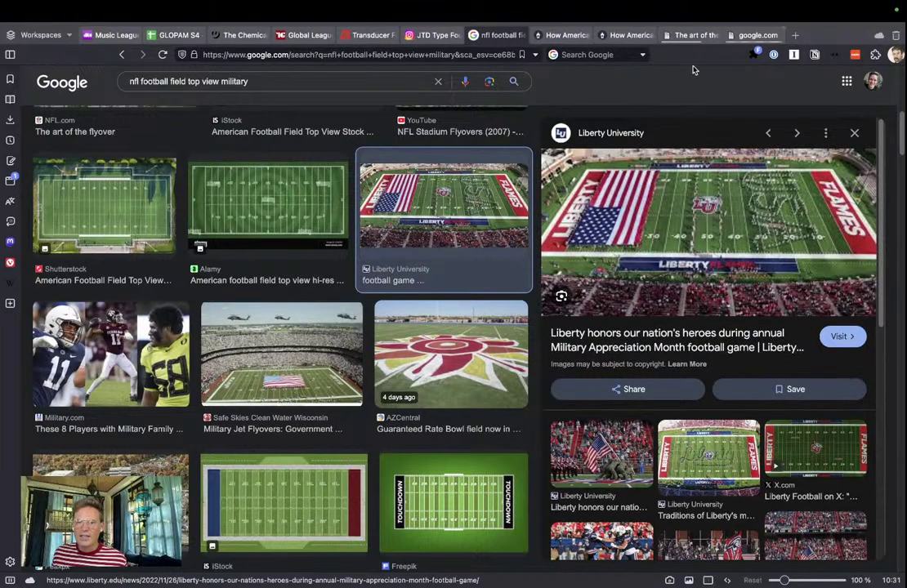
# Check the newly opened tabs, dismiss the cookie notice on the NFL flyover page and view its first gallery photo
pyautogui.click(695, 35)
pyautogui.click(756, 37)
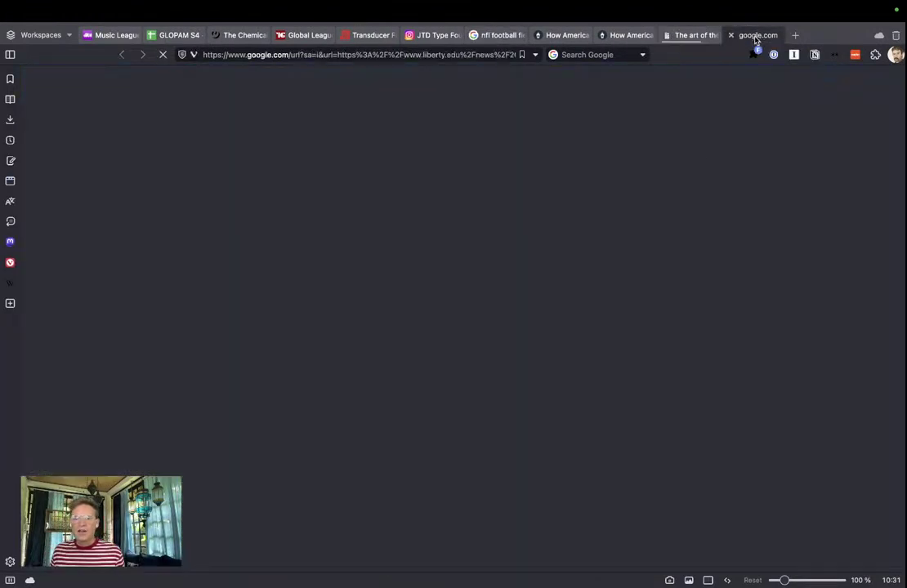
pyautogui.click(695, 36)
pyautogui.scroll(-2, 343, 334)
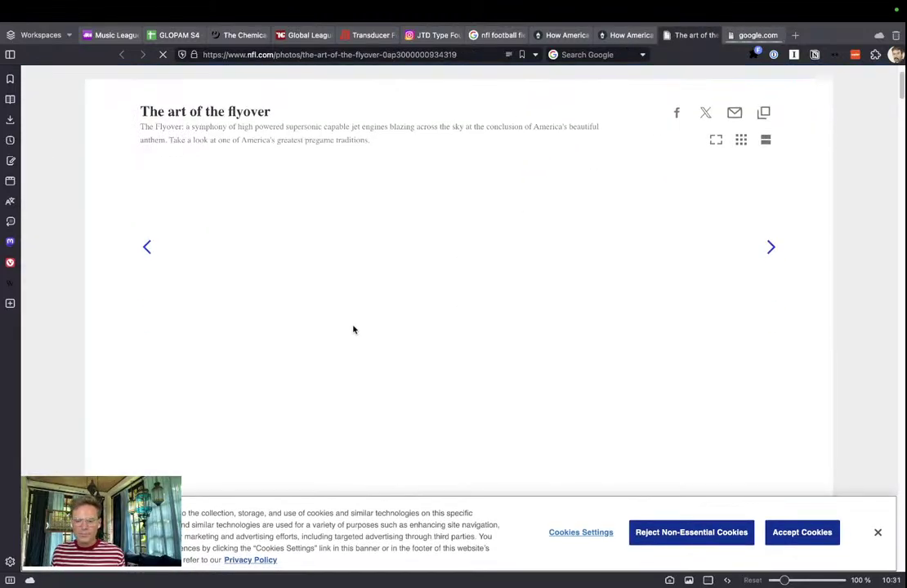
pyautogui.click(878, 533)
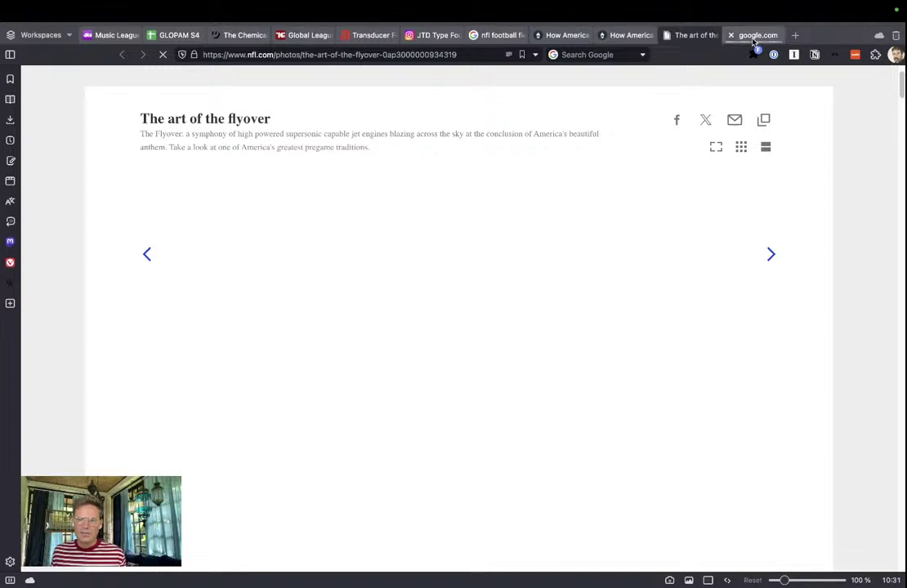
pyautogui.click(753, 37)
pyautogui.click(682, 35)
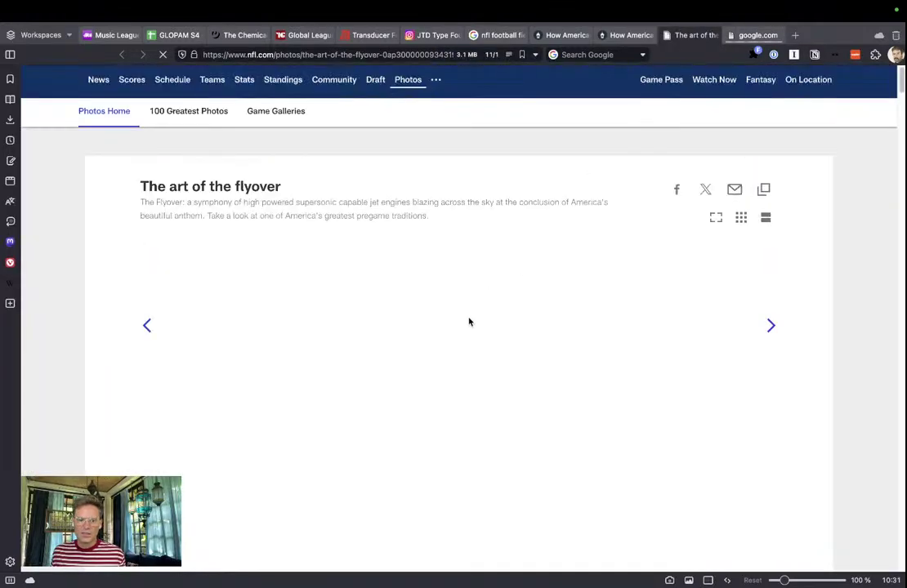
pyautogui.scroll(-3, 469, 322)
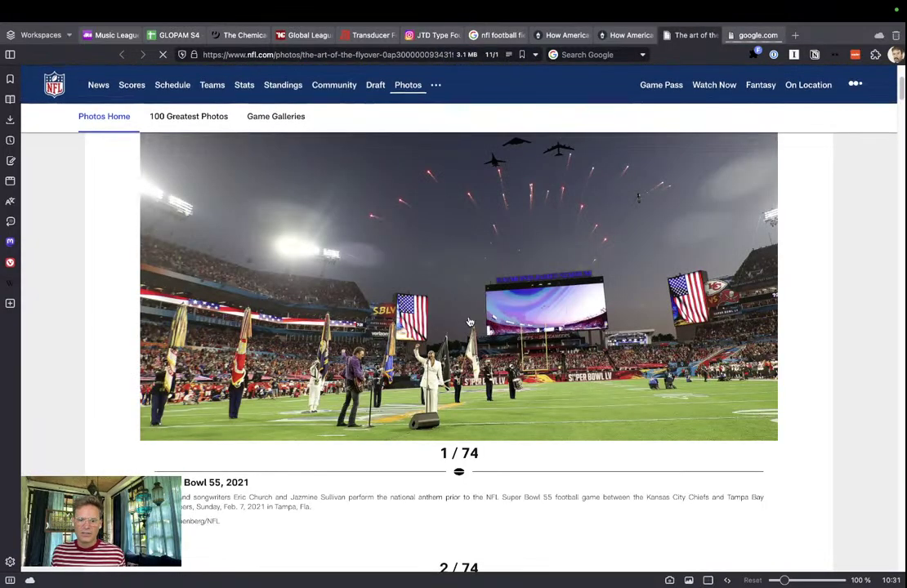
pyautogui.scroll(-2, 518, 282)
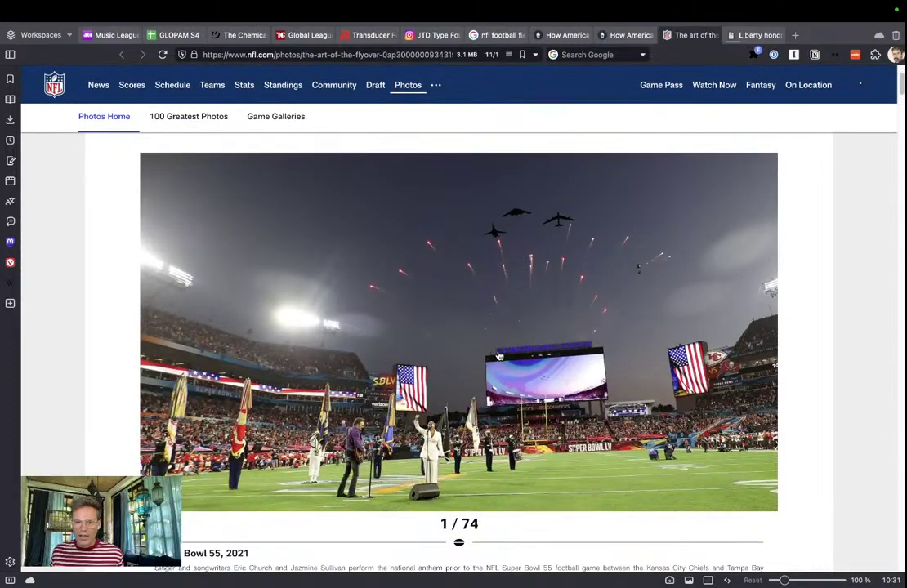
# Capture a screenshot of the full Super Bowl 55 flyover photo at its larger size on the gallery page
pyautogui.click(230, 208)
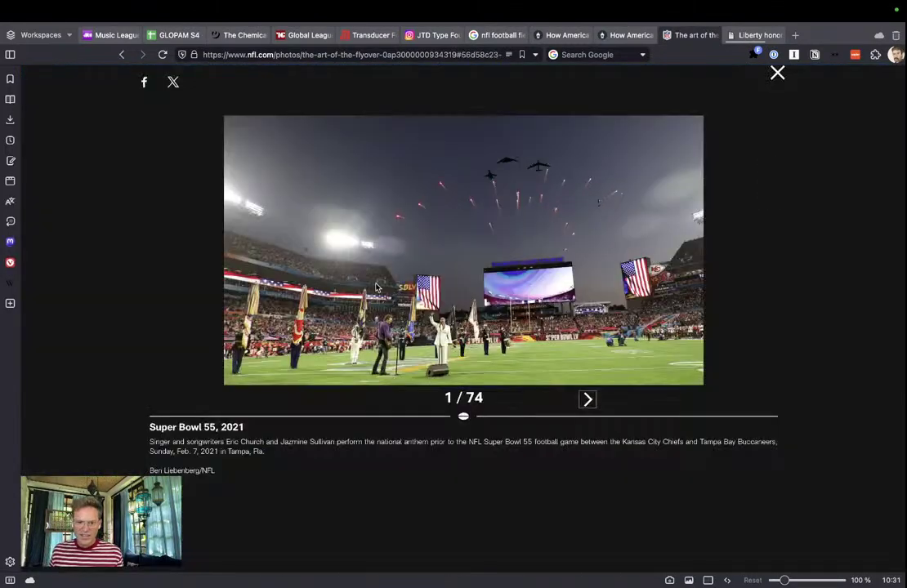
pyautogui.click(777, 74)
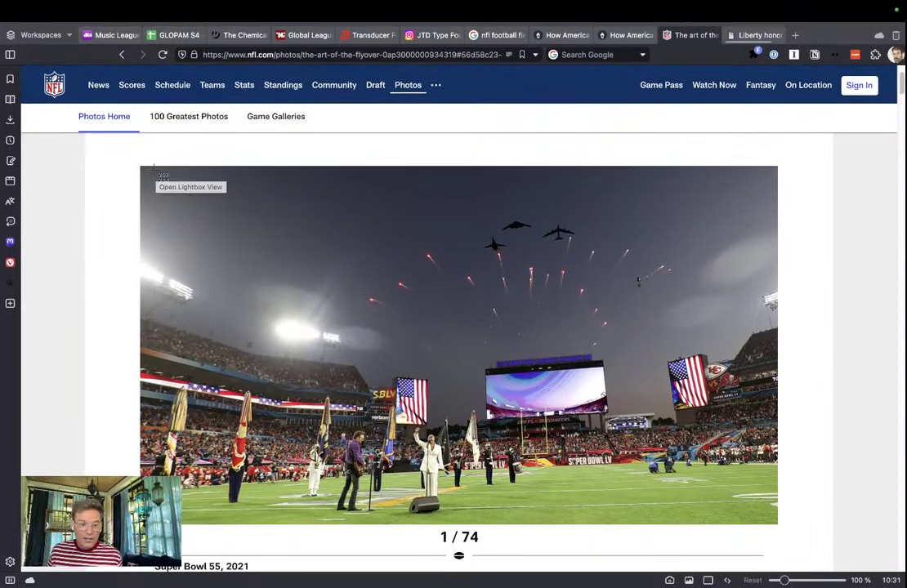
pyautogui.moveTo(142, 167); pyautogui.dragTo(776, 524)
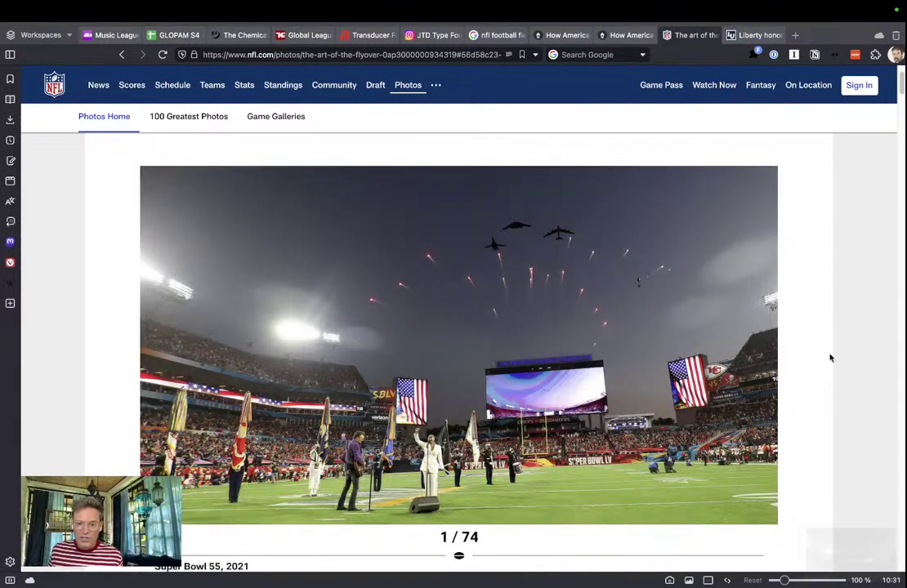
# Reopen the gallery's lightbox and capture screenshots of photos 2 and 3
pyautogui.click(761, 373)
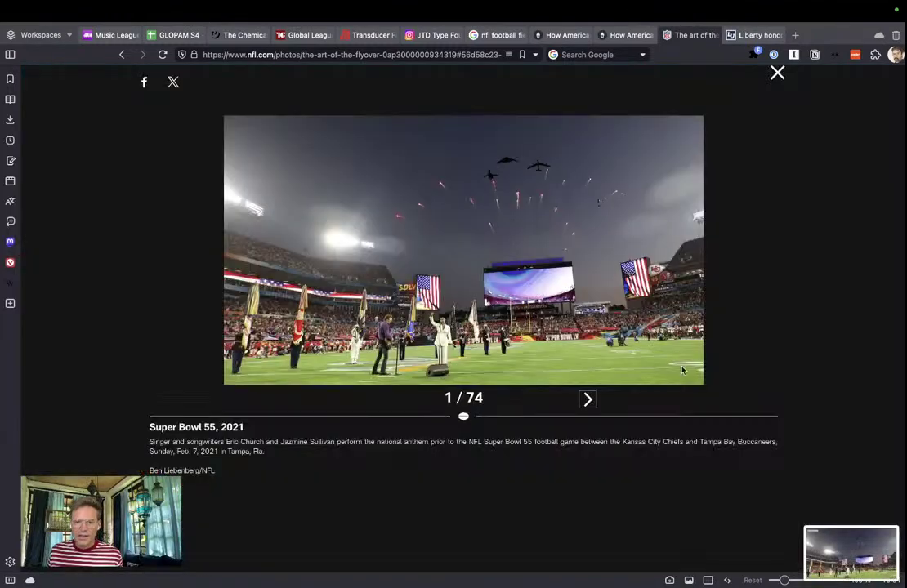
pyautogui.click(588, 400)
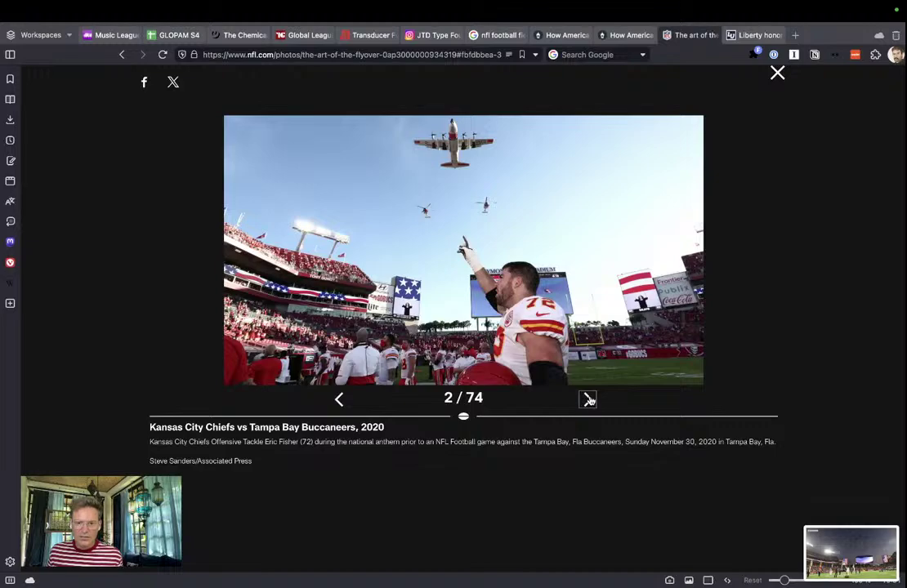
pyautogui.moveTo(200, 102); pyautogui.dragTo(597, 334)
pyautogui.click(587, 399)
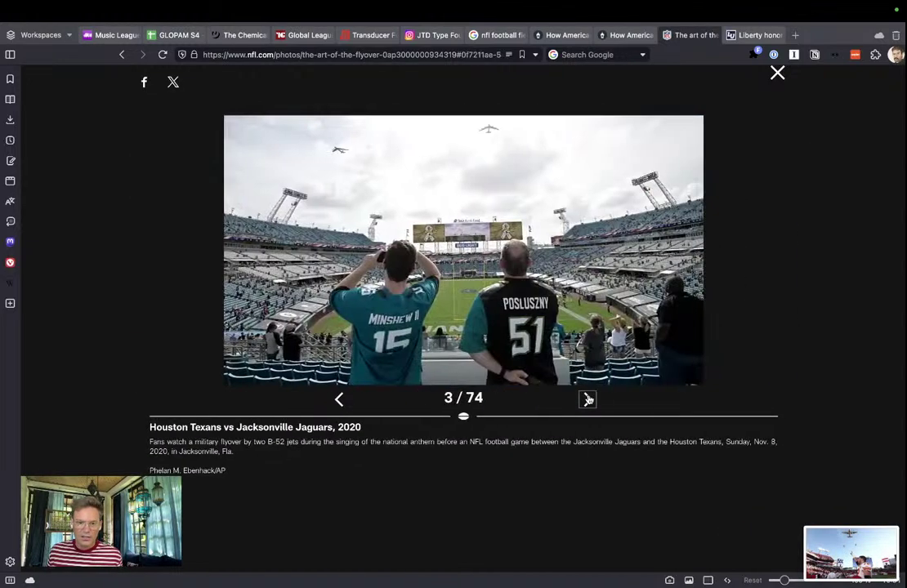
pyautogui.moveTo(235, 119); pyautogui.dragTo(674, 377)
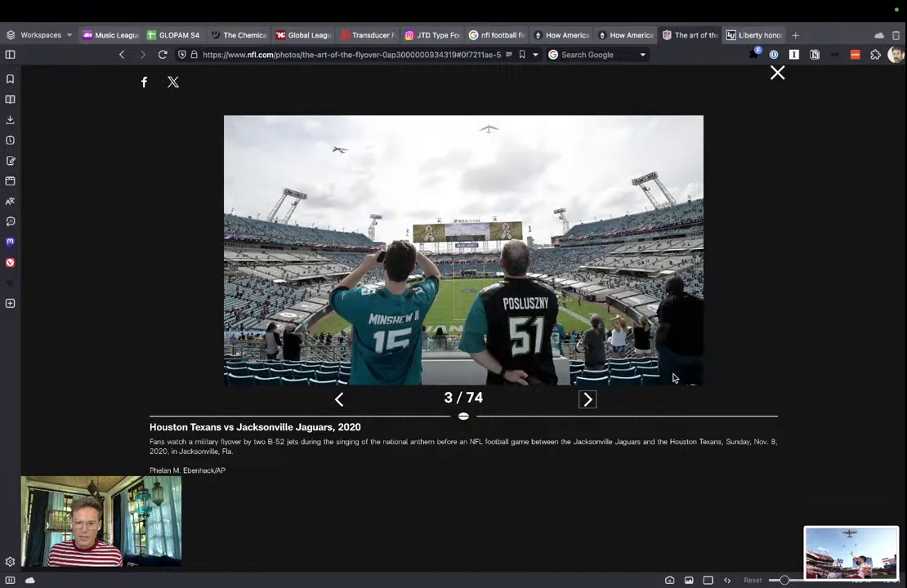
# Advance through the flyover gallery to photo 9, the helicopters over the Baltimore Ravens stadium, and capture a screenshot of it
pyautogui.click(588, 400)
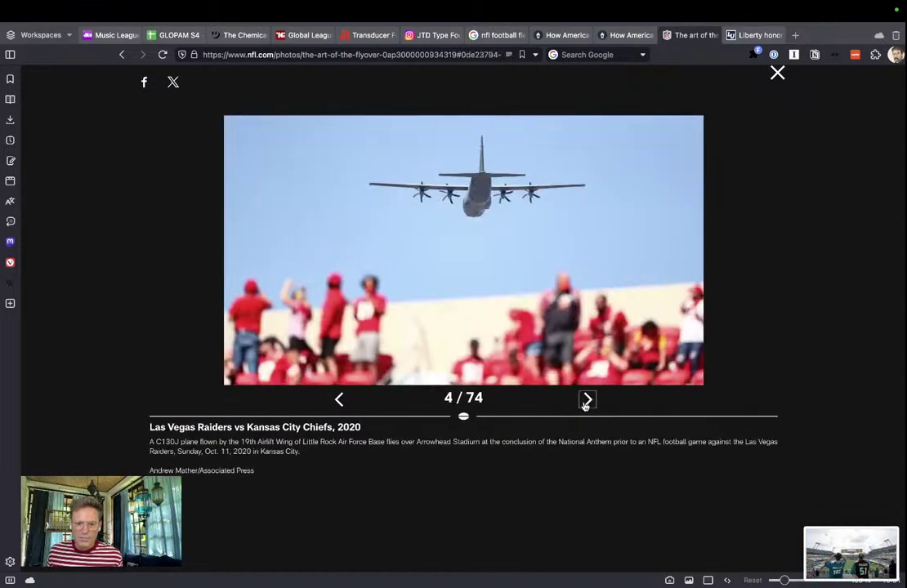
pyautogui.click(587, 399)
pyautogui.click(543, 369)
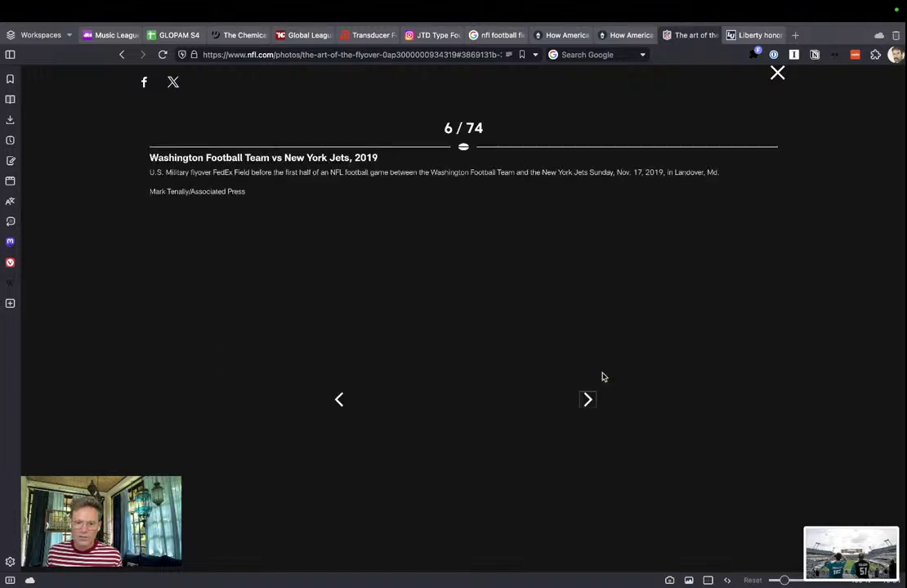
pyautogui.click(589, 399)
pyautogui.click(588, 398)
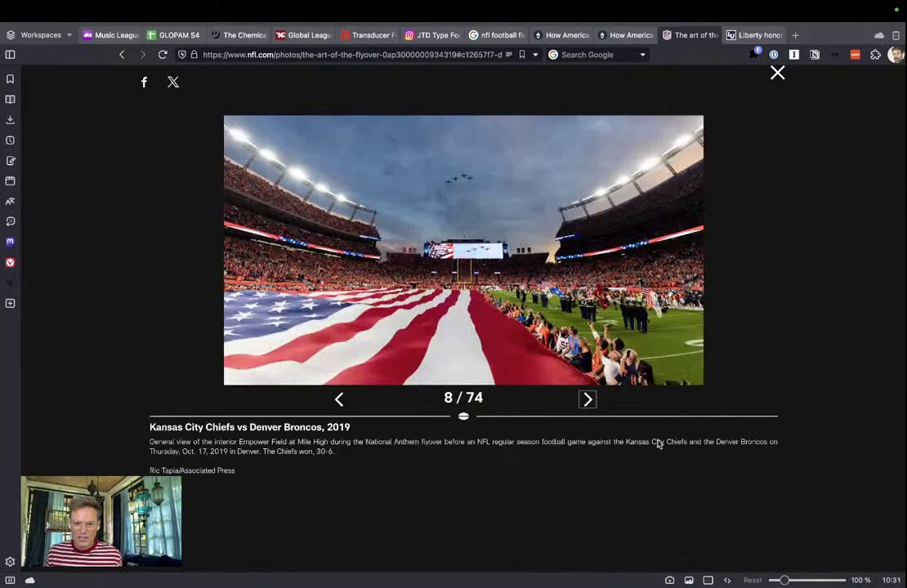
pyautogui.click(587, 400)
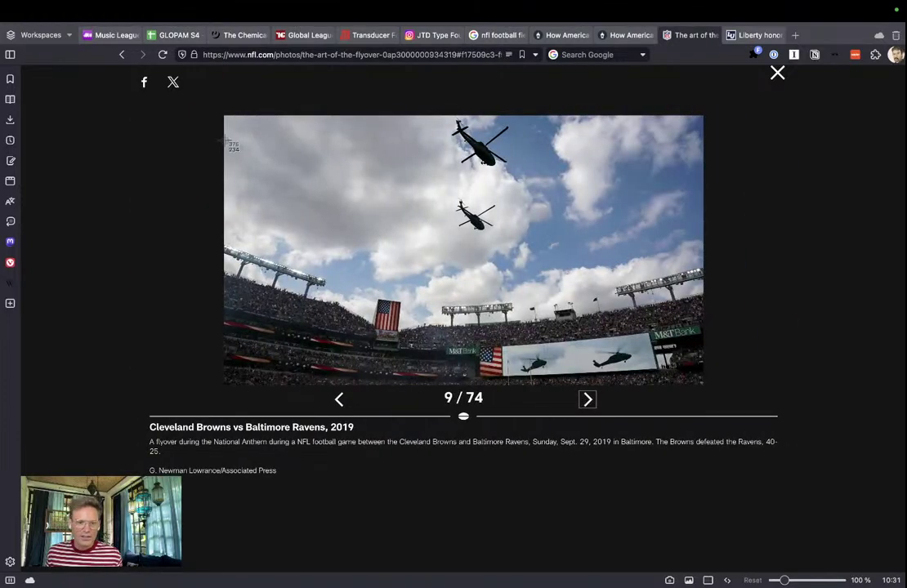
pyautogui.moveTo(226, 117); pyautogui.dragTo(703, 383)
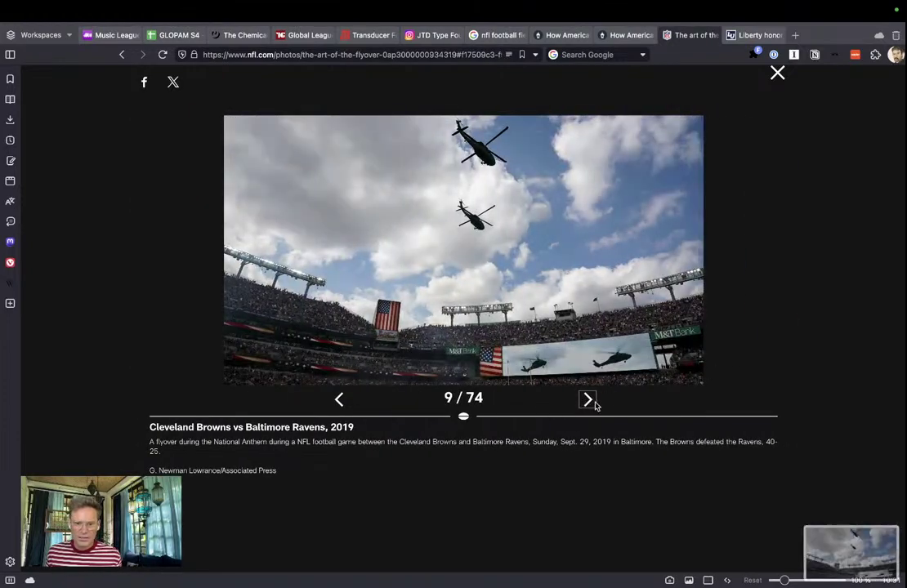
# Dismiss the gallery ad, advance to photo 12 of the Jacksonville Jaguars flag ceremony and capture a screenshot of it
pyautogui.click(588, 400)
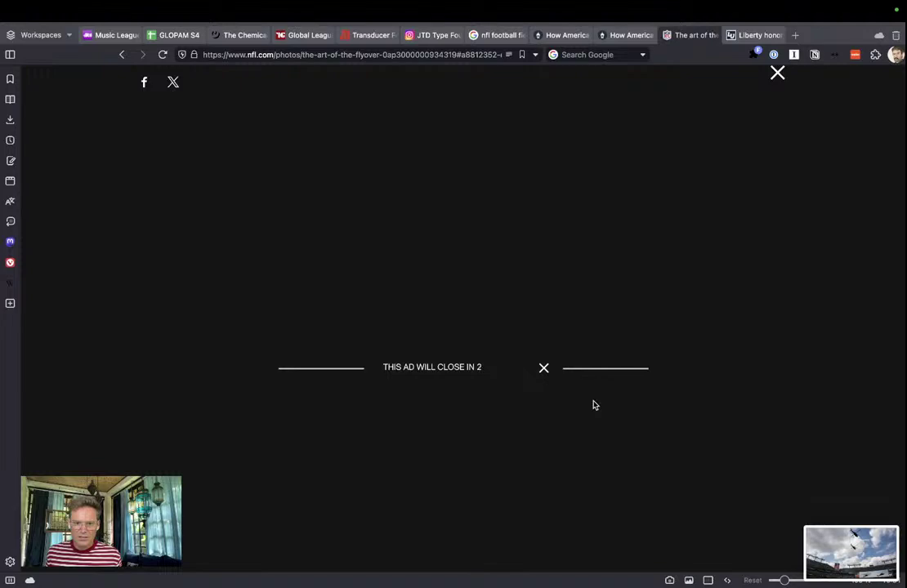
pyautogui.click(542, 368)
pyautogui.click(589, 400)
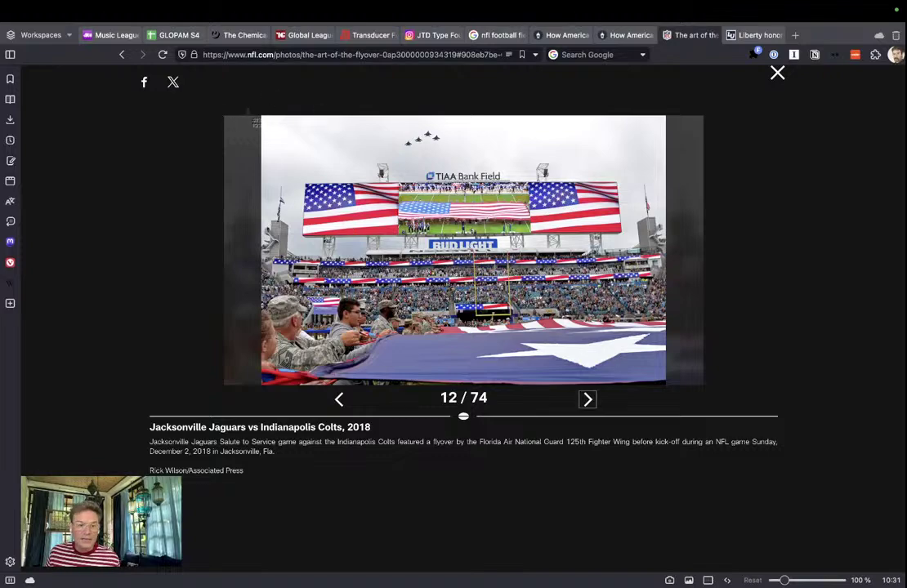
pyautogui.moveTo(256, 121); pyautogui.dragTo(669, 384)
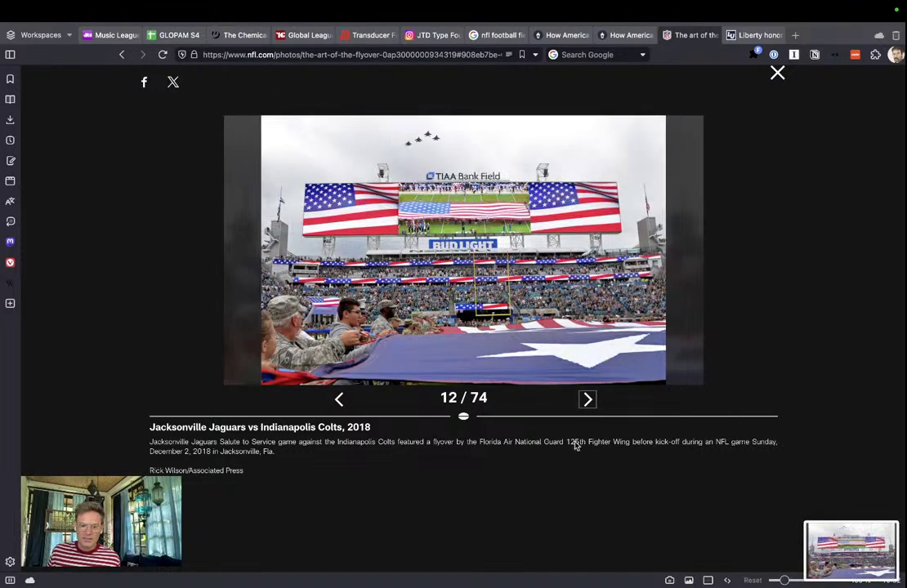
# Browse onward to gallery photo 14, dismiss the ad and close the lightbox to review the photo page
pyautogui.click(587, 400)
pyautogui.click(589, 401)
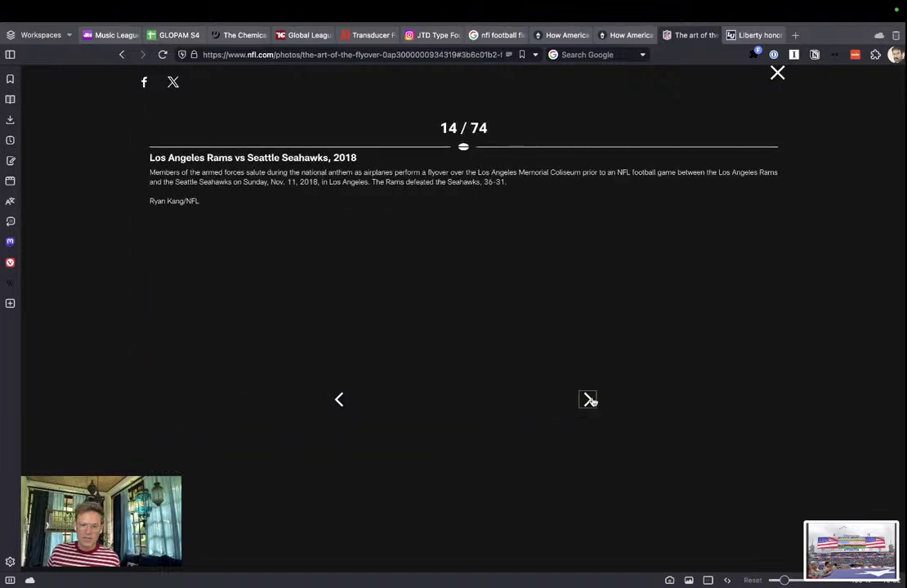
pyautogui.click(591, 401)
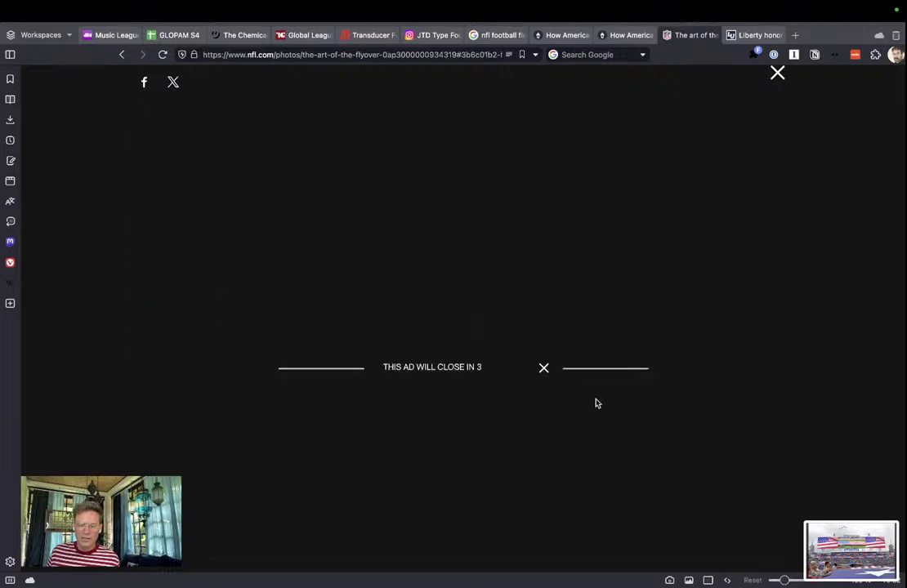
pyautogui.click(548, 373)
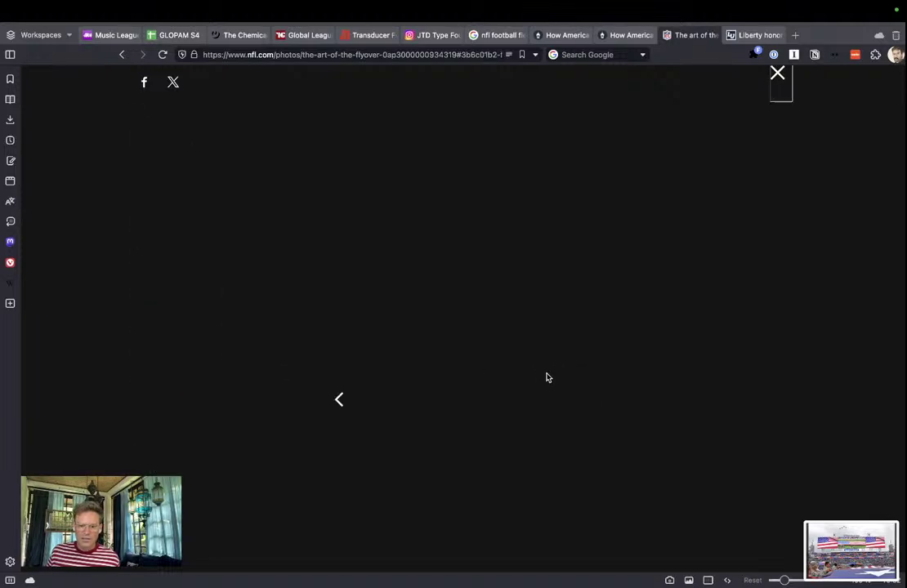
pyautogui.click(778, 74)
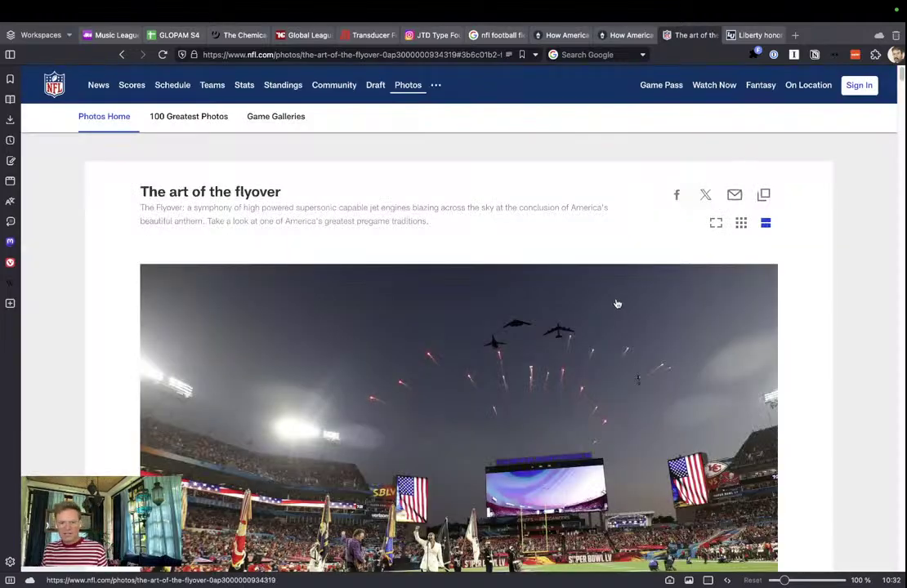
pyautogui.scroll(-3, 562, 352)
pyautogui.scroll(2, 565, 341)
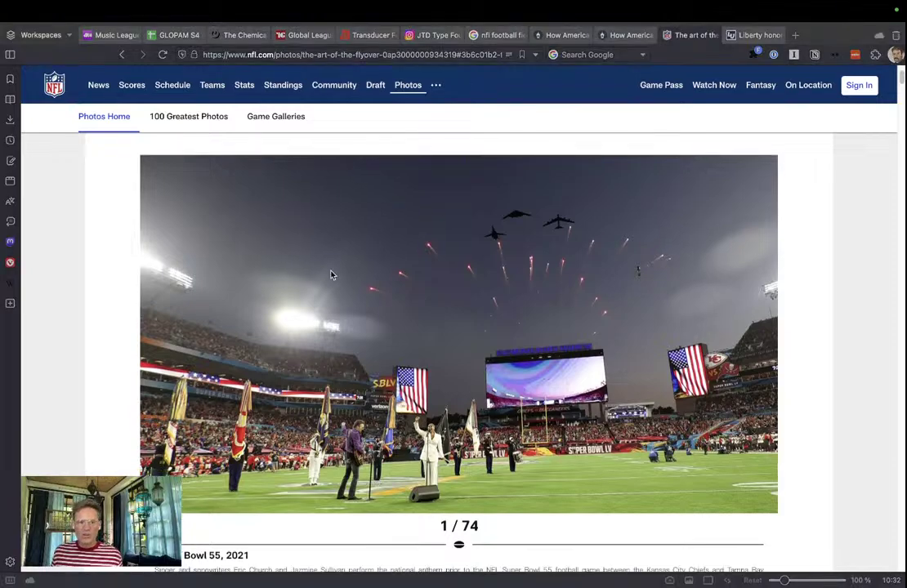
# Switch from the browser to the desktop and expand the Screenshots stack to show the captured reference images
pyautogui.press('super+Tab')
pyautogui.press('F11')
pyautogui.press('F11')
pyautogui.press('F11')
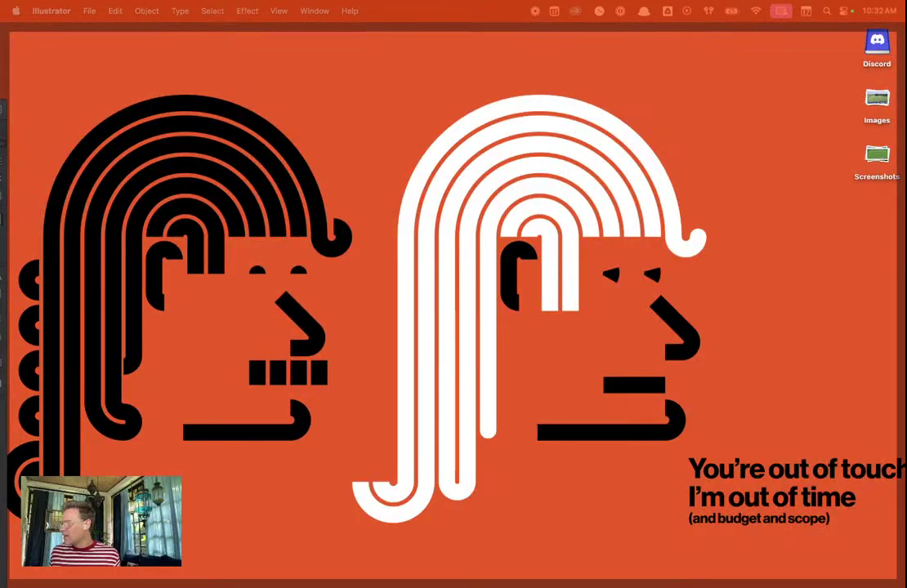
pyautogui.press('F11')
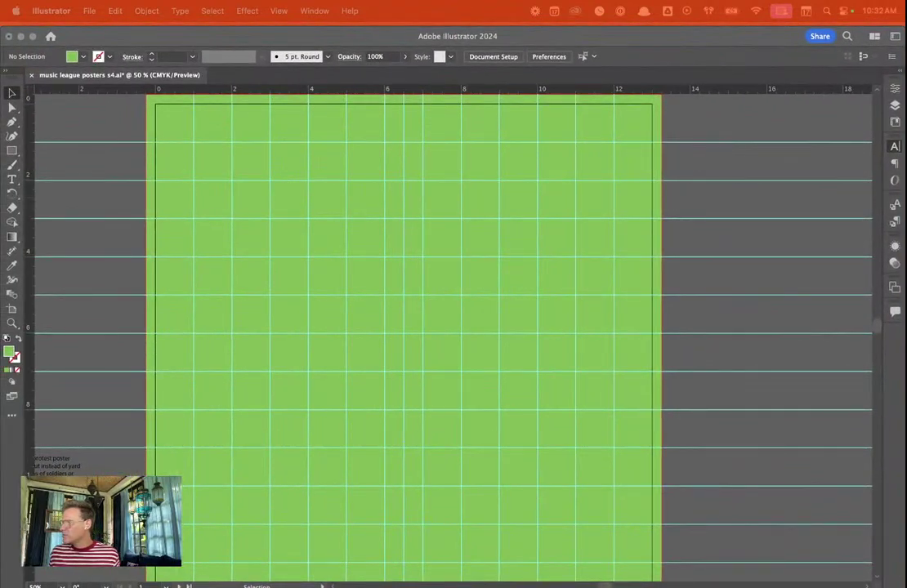
pyautogui.press('F11')
pyautogui.hotkey('ctrl', 'Up')
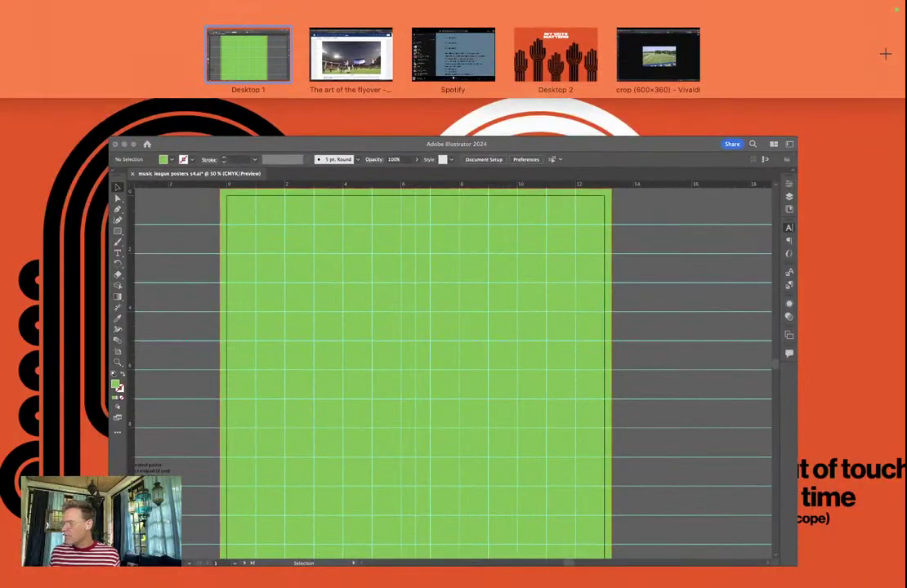
pyautogui.hotkey('ctrl', 'Up')
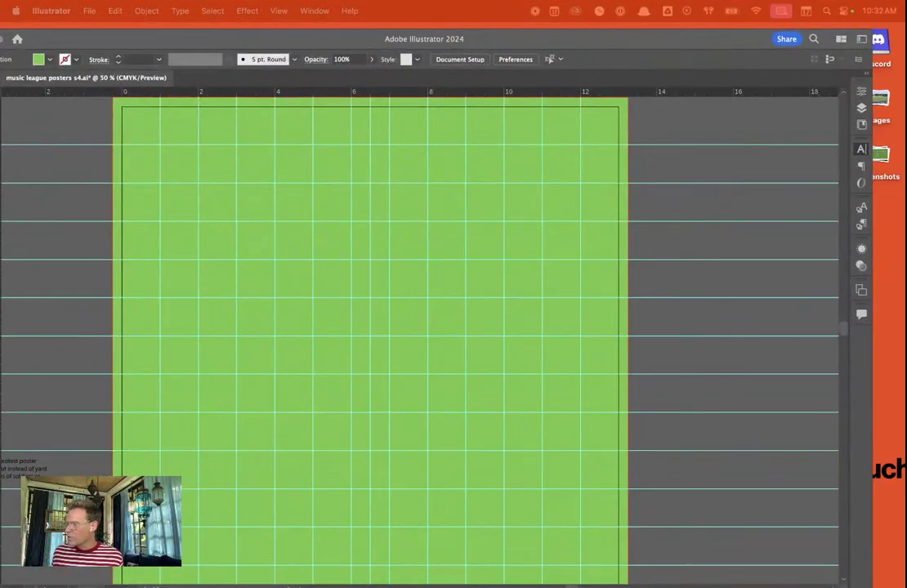
pyautogui.click(879, 155)
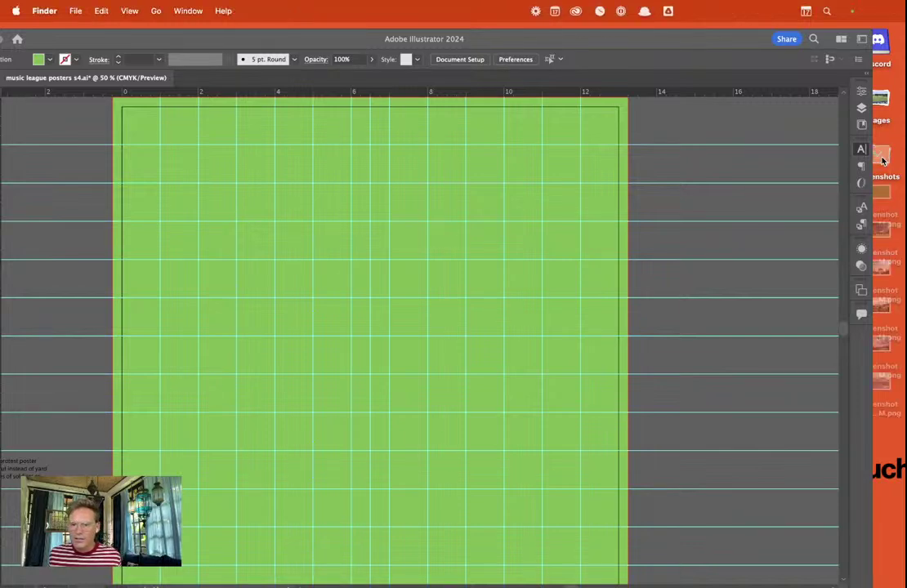
pyautogui.press('super+a')
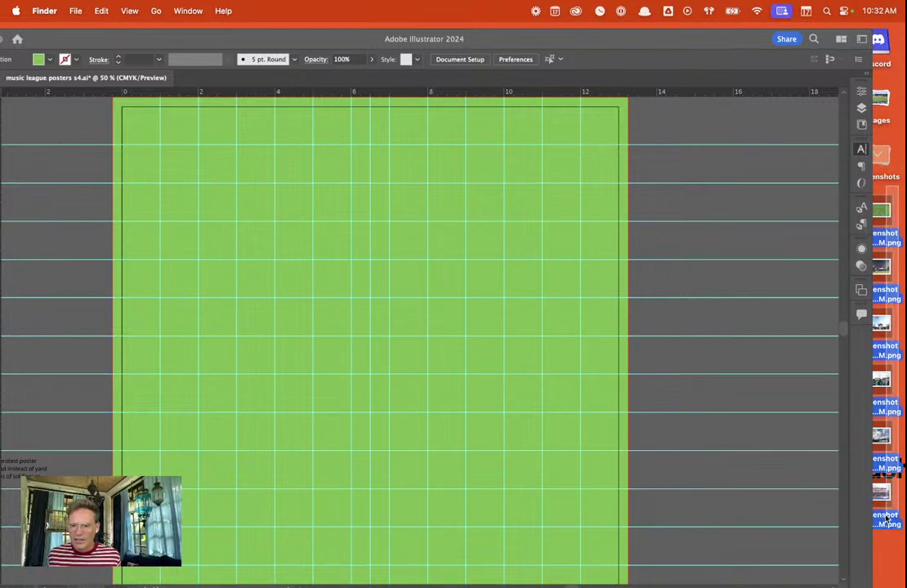
pyautogui.click(871, 133)
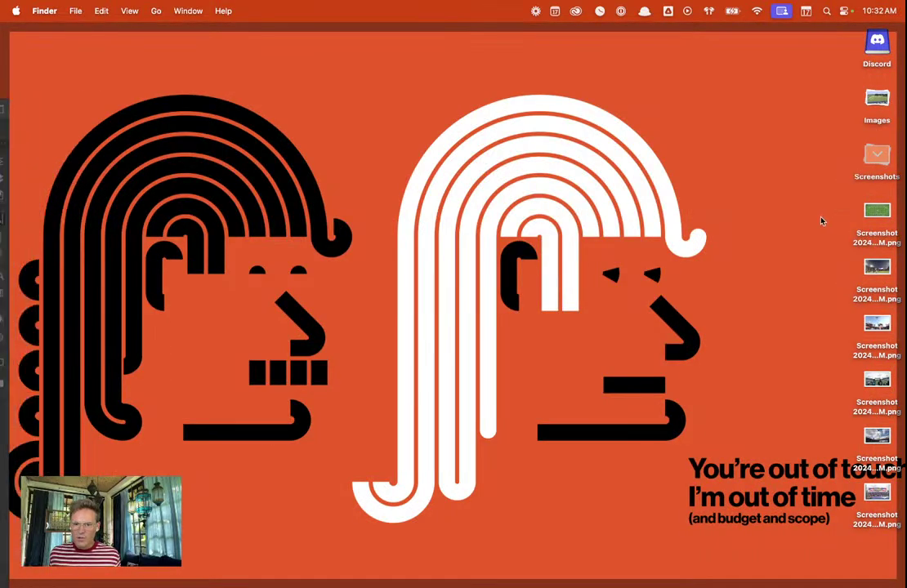
pyautogui.click(819, 219)
# Open a Finder window and go to Google Drive
pyautogui.hotkey('alt', 'space')
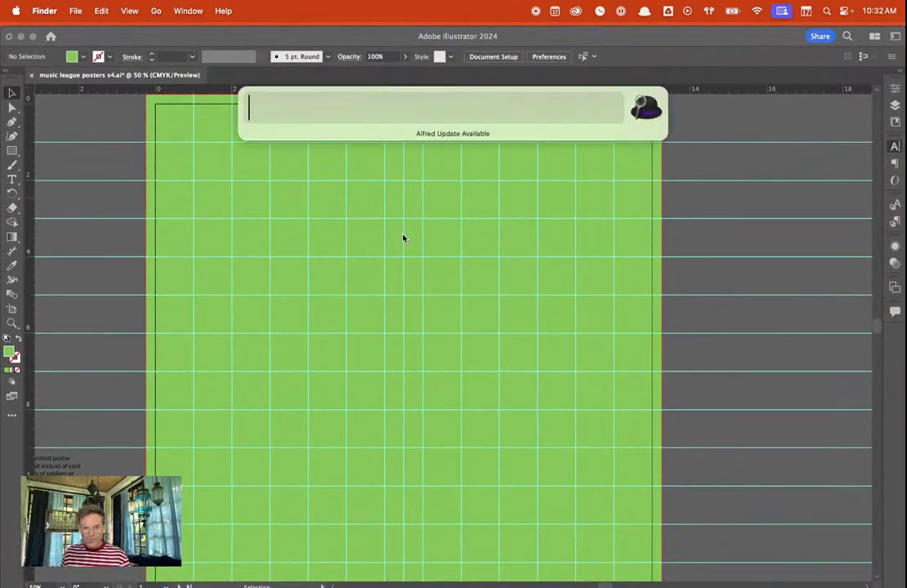
pyautogui.write('find')
pyautogui.press('Return')
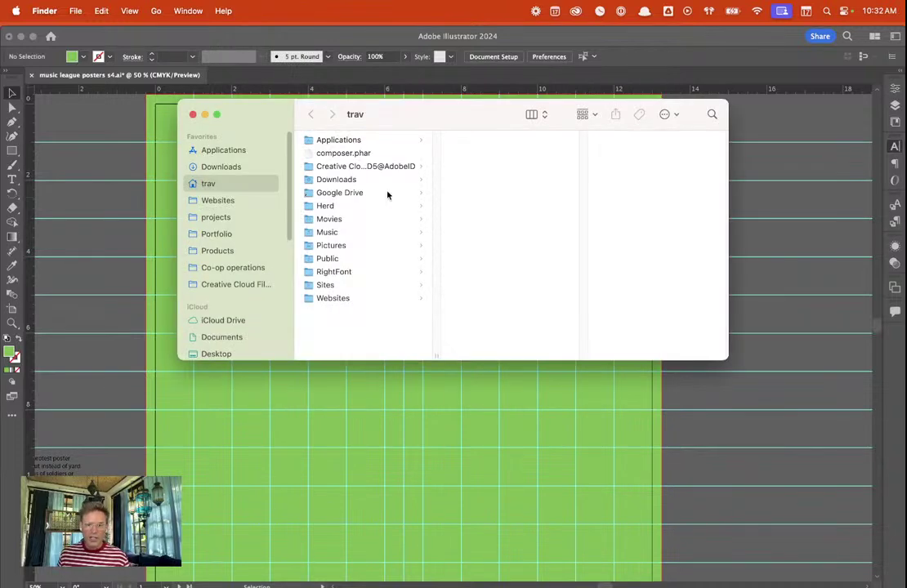
pyautogui.scroll(-1, 233, 296)
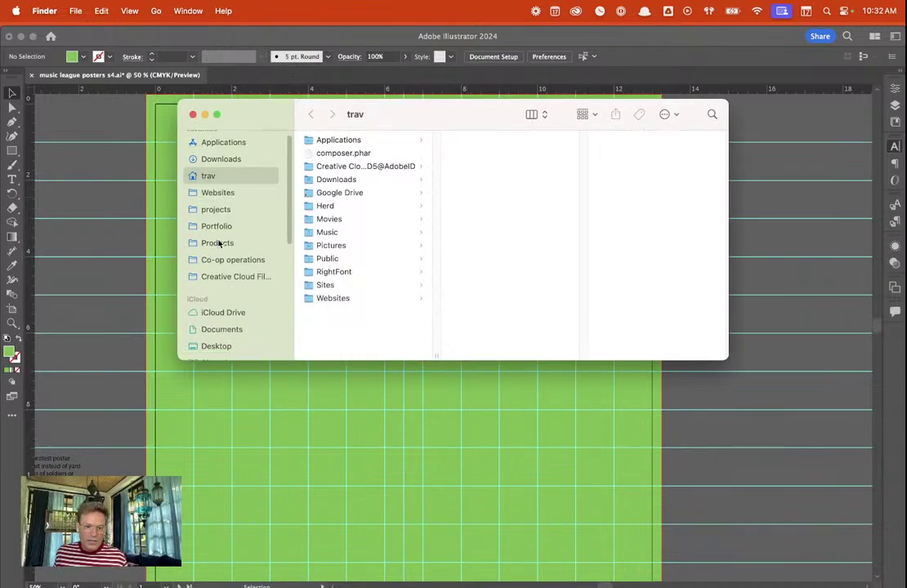
pyautogui.click(218, 243)
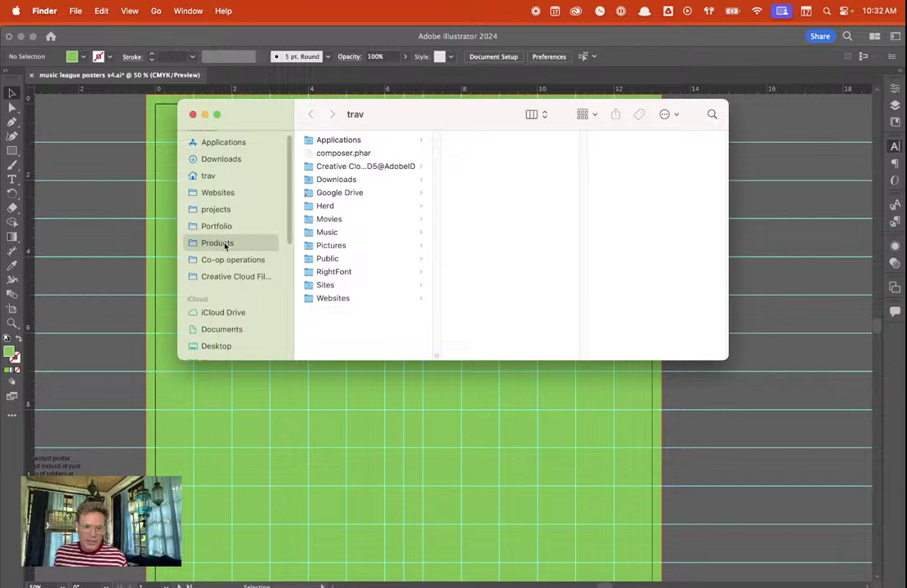
pyautogui.click(209, 177)
pyautogui.scroll(-3, 250, 278)
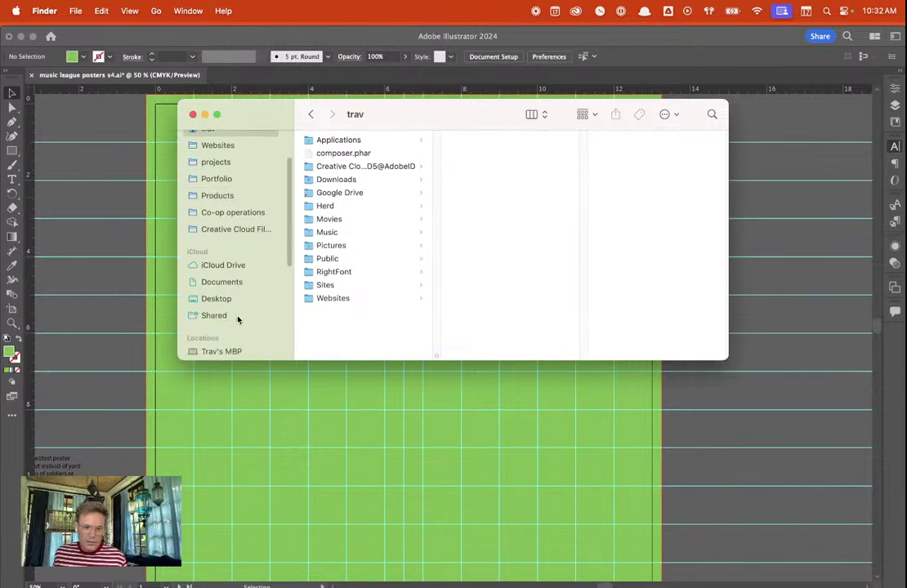
pyautogui.scroll(-5, 229, 292)
pyautogui.click(225, 314)
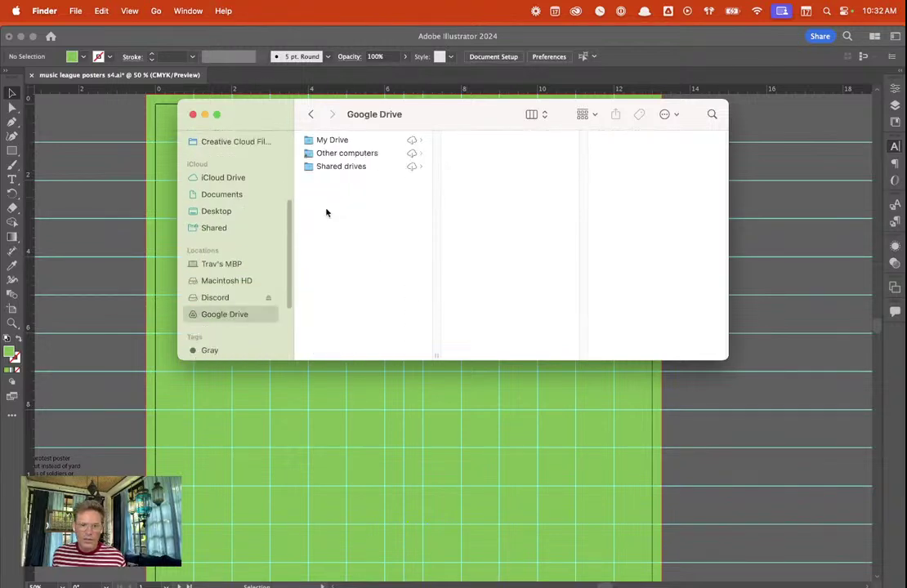
# Open the Music League folder in My Drive, checking its Archive subfolder on the way
pyautogui.click(334, 141)
pyautogui.scroll(-15, 506, 261)
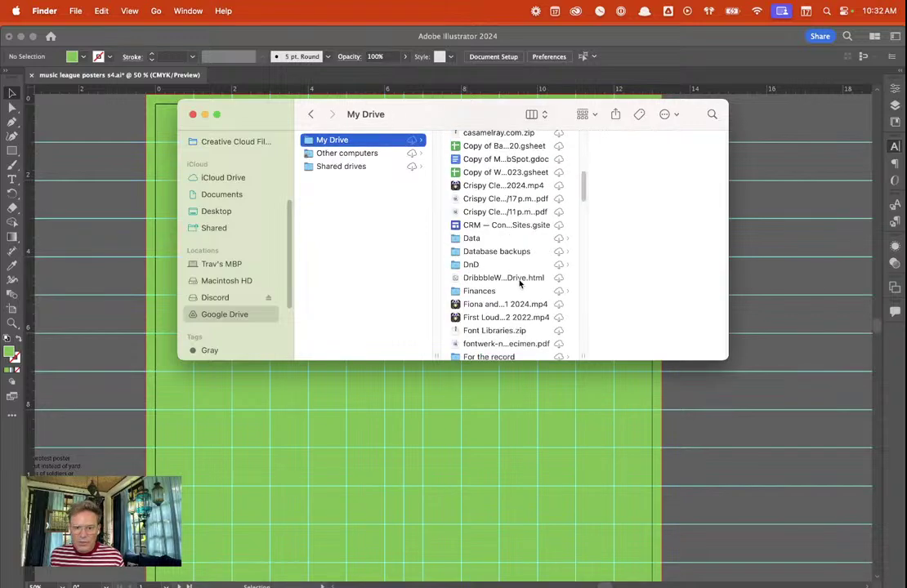
pyautogui.scroll(15, 516, 276)
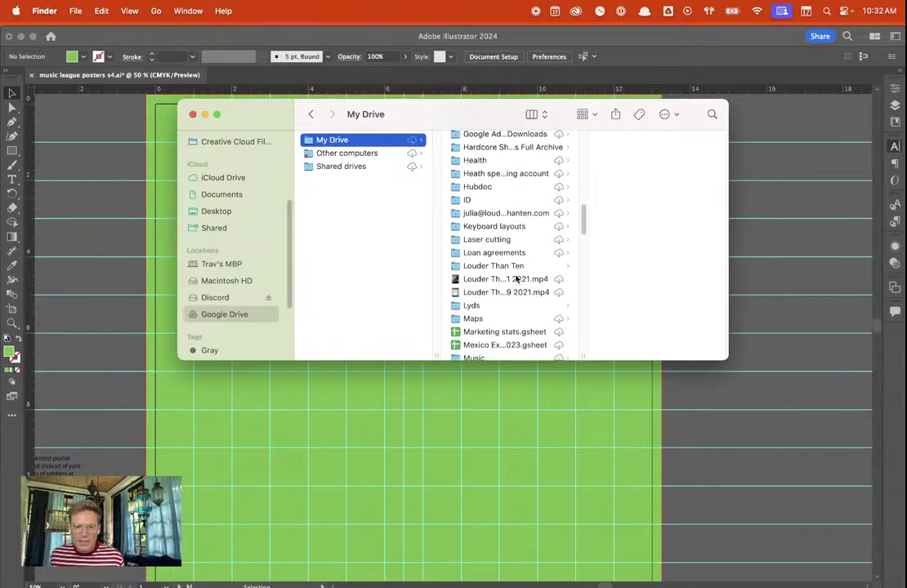
pyautogui.scroll(-6, 513, 266)
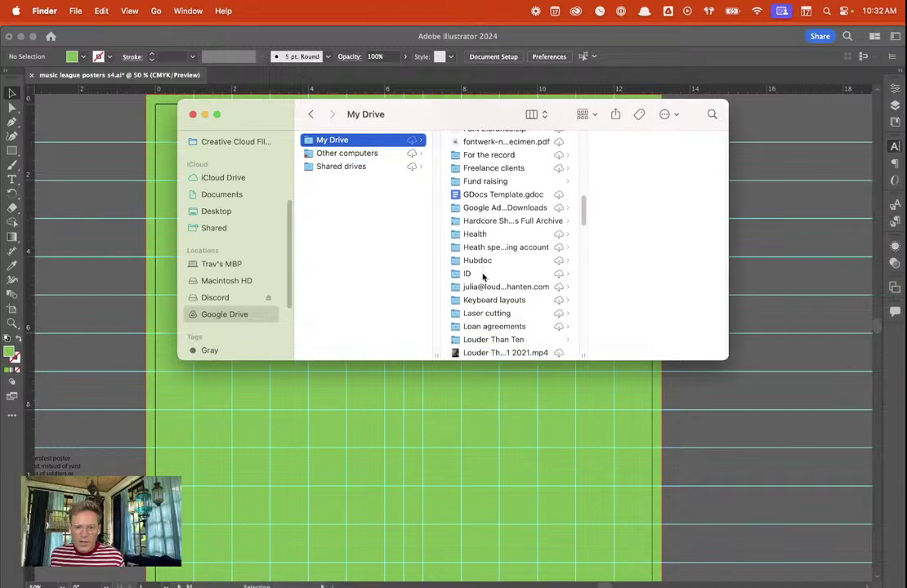
pyautogui.click(488, 277)
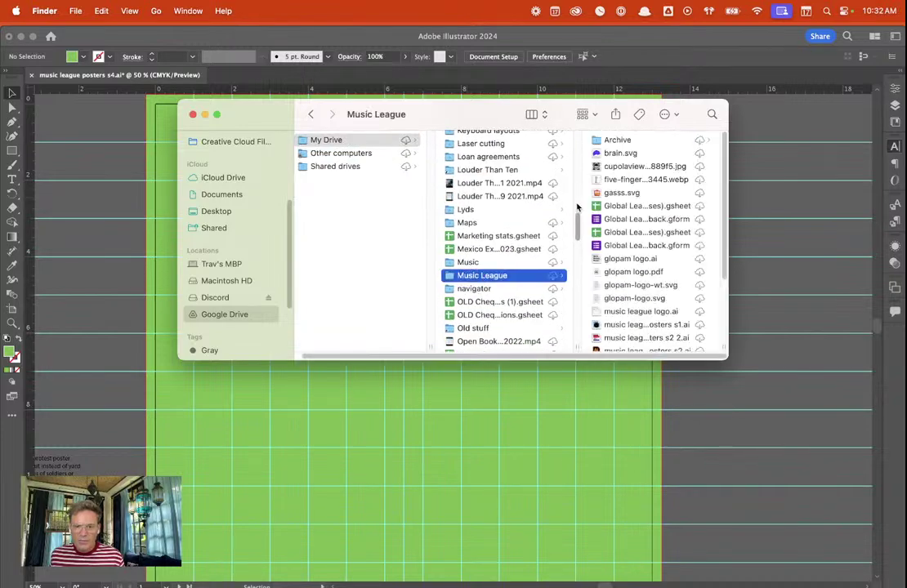
pyautogui.click(614, 139)
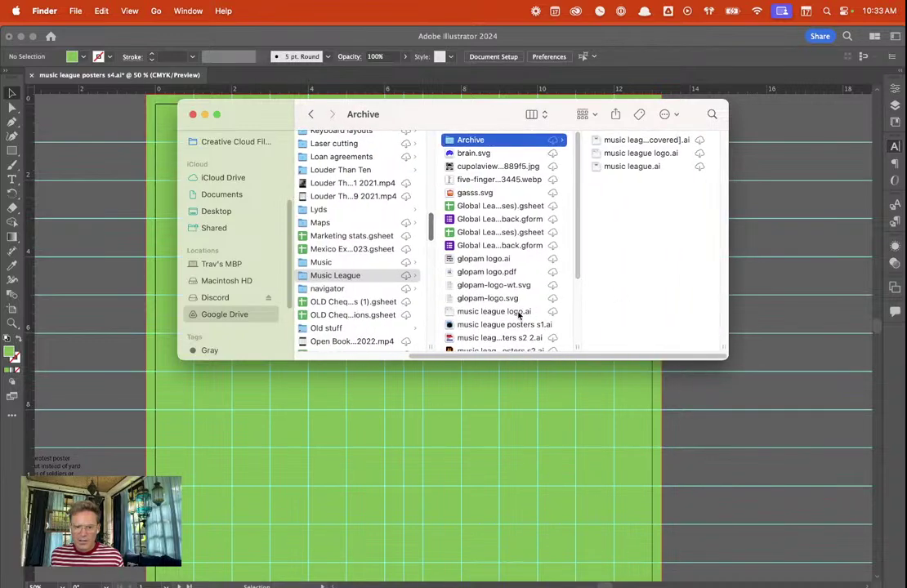
pyautogui.scroll(-4, 518, 316)
pyautogui.scroll(4, 512, 284)
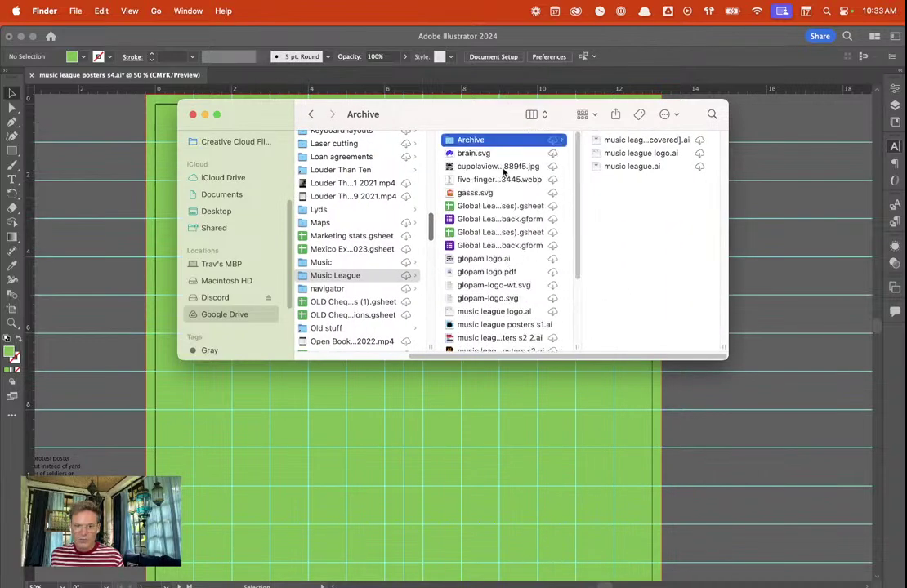
pyautogui.click(375, 276)
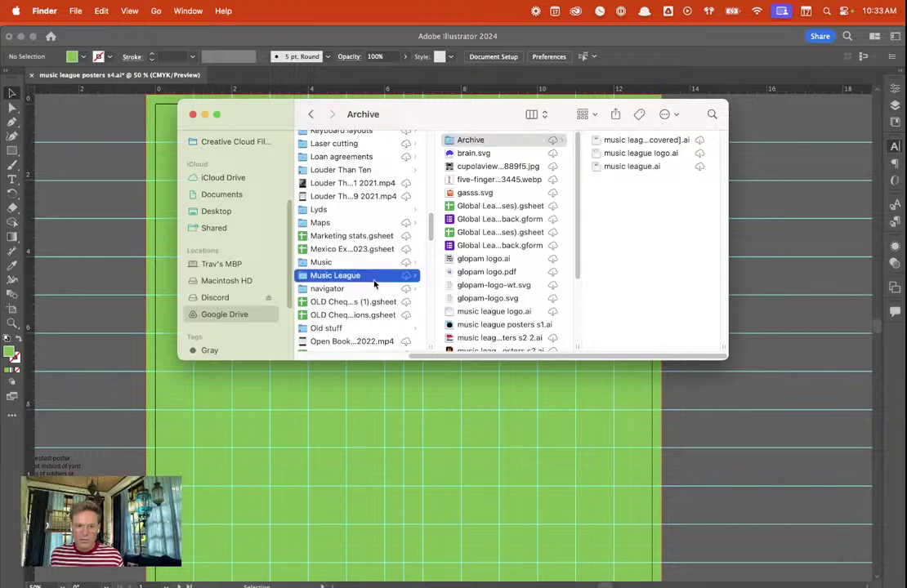
# Create a new folder named ML s4 posters inside the Music League folder
pyautogui.click(587, 114)
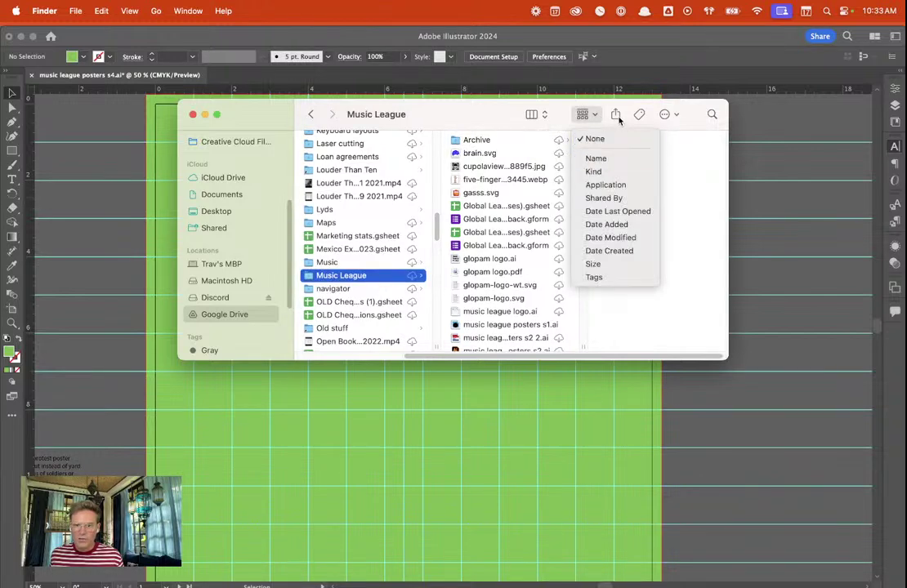
pyautogui.click(527, 114)
pyautogui.click(537, 114)
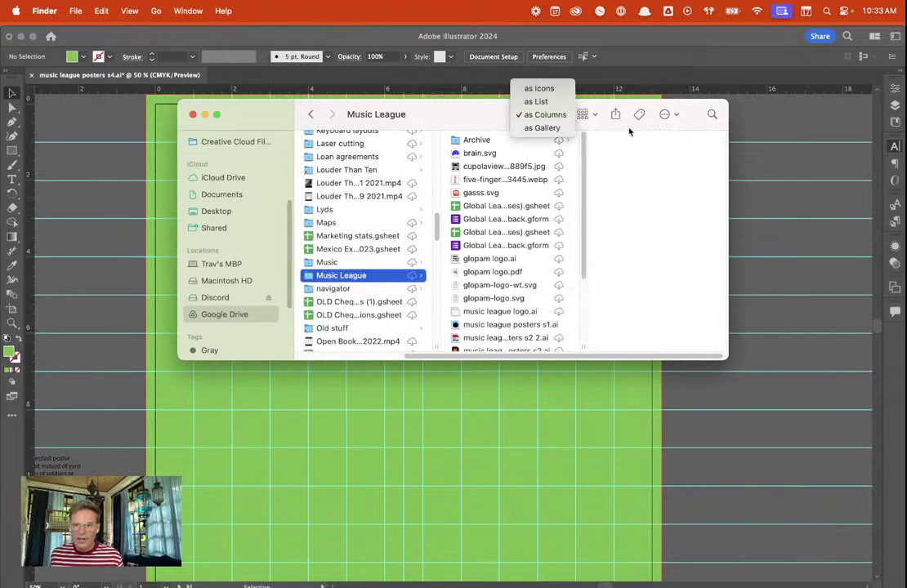
pyautogui.click(664, 115)
pyautogui.click(664, 115)
pyautogui.click(557, 231)
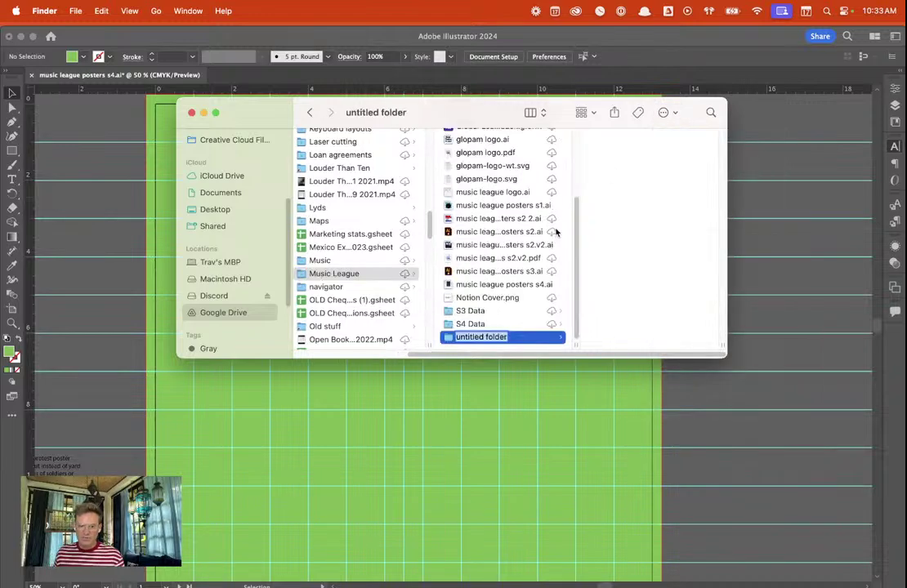
pyautogui.write('I')
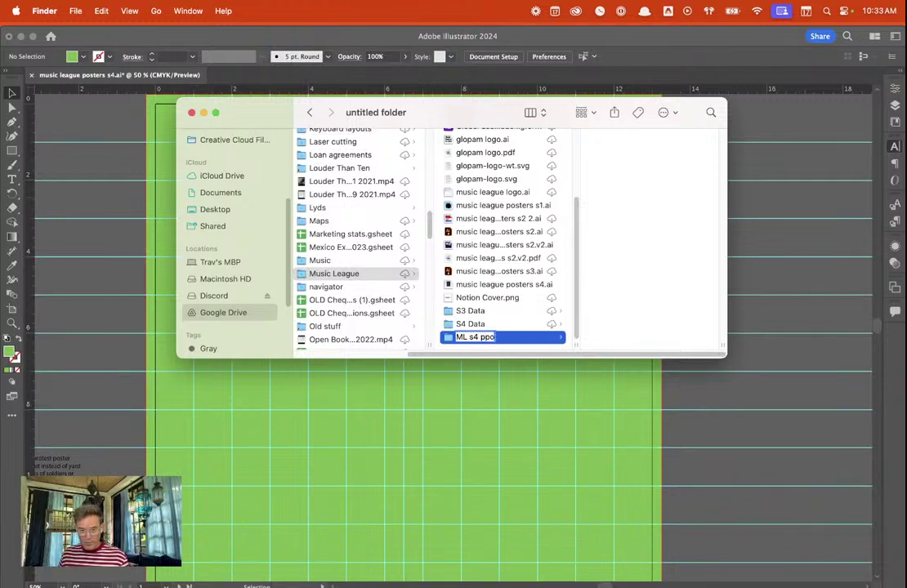
pyautogui.press('Return')
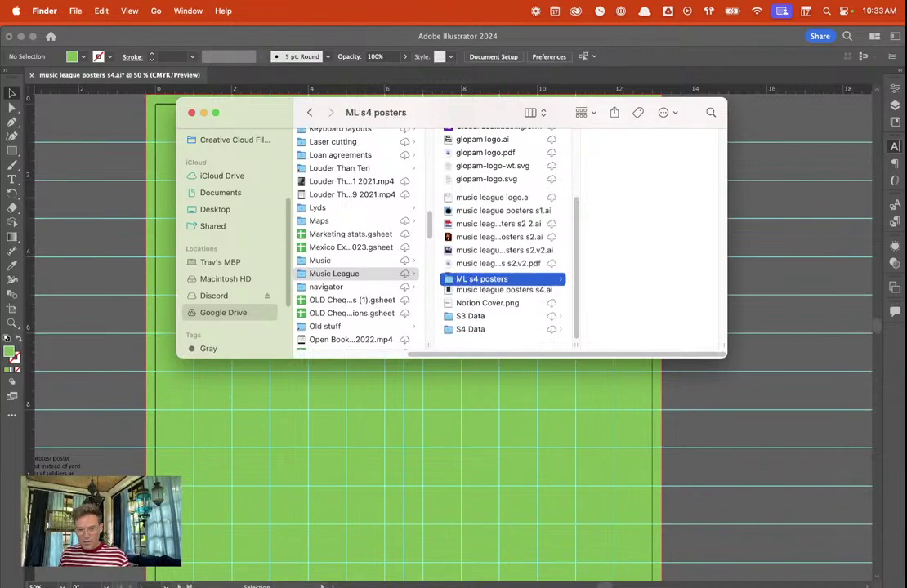
# Shift the Illustrator window aside and move all the desktop screenshots into the ML s4 posters folder, accepting their removal from iCloud Drive
pyautogui.click(779, 36)
pyautogui.doubleClick(650, 39)
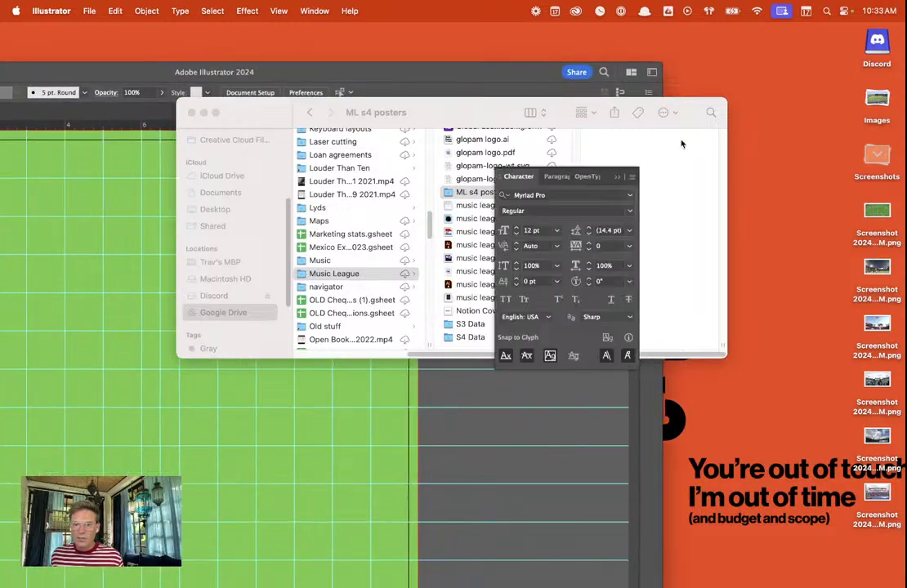
pyautogui.click(833, 128)
pyautogui.moveTo(830, 196); pyautogui.dragTo(899, 539)
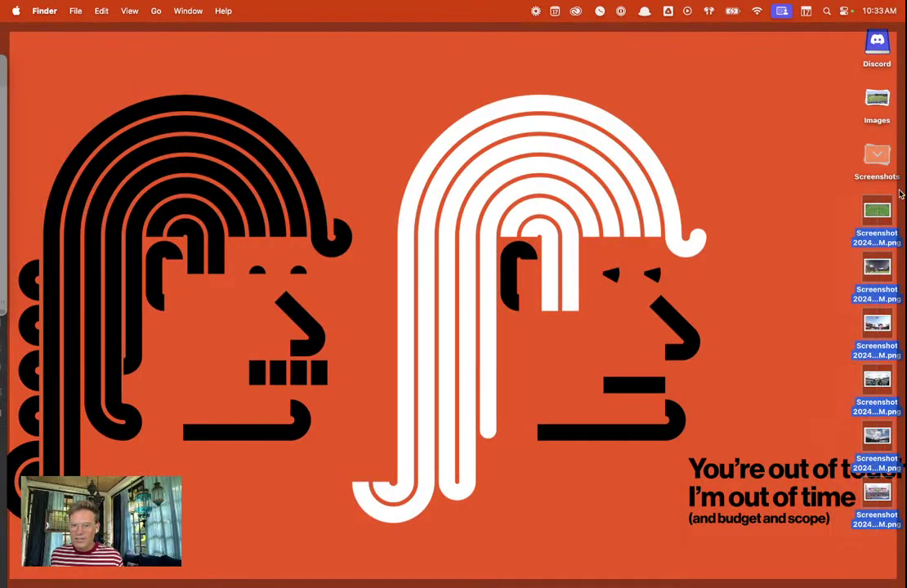
pyautogui.moveTo(880, 220); pyautogui.dragTo(482, 192)
pyautogui.click(487, 258)
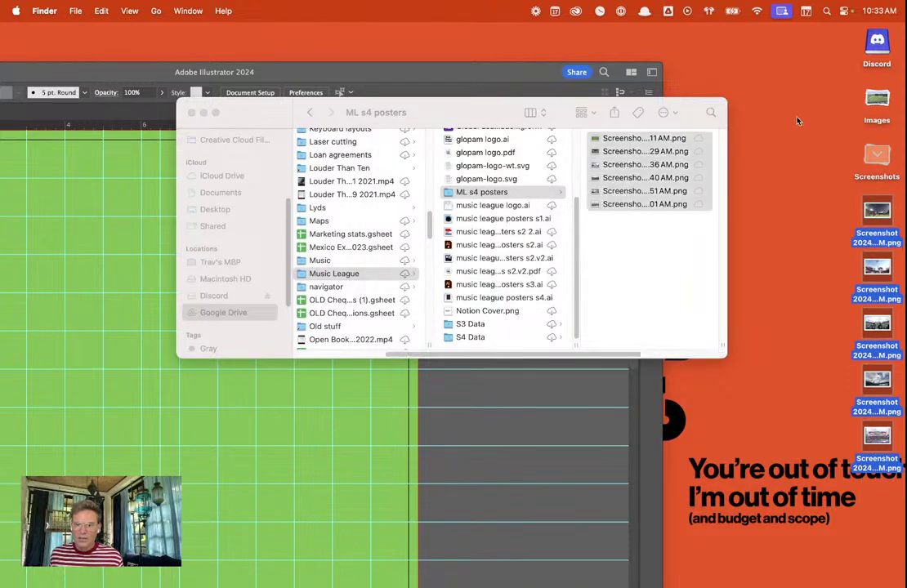
# Move the files of the desktop Images stack into the ML s4 posters folder as well, and close the Finder window
pyautogui.moveTo(817, 421); pyautogui.dragTo(660, 221)
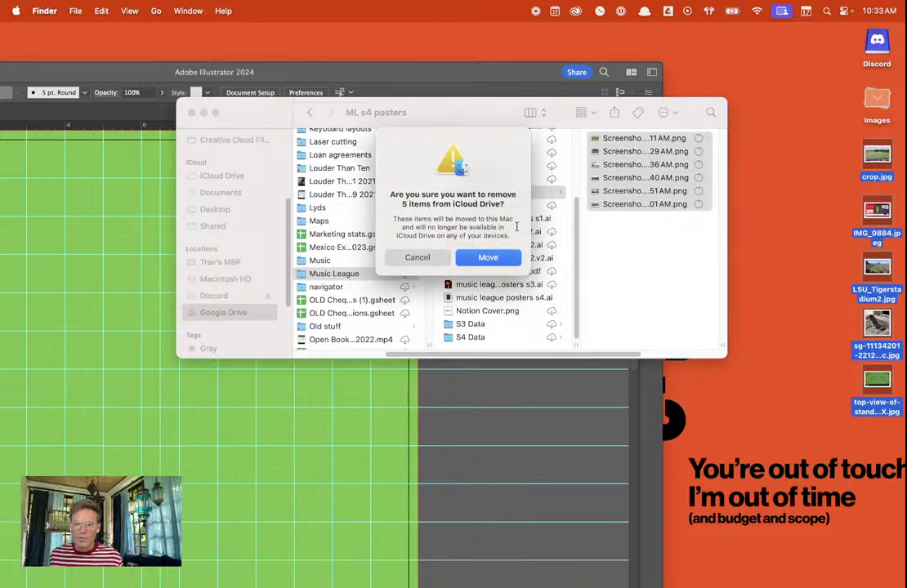
pyautogui.click(487, 258)
pyautogui.moveTo(471, 112); pyautogui.dragTo(550, 318)
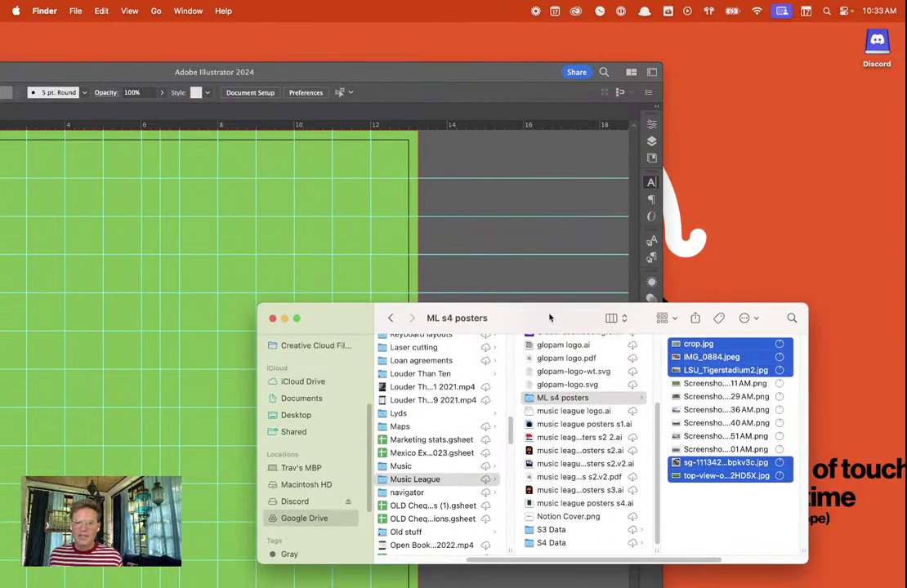
pyautogui.click(398, 78)
pyautogui.click(778, 313)
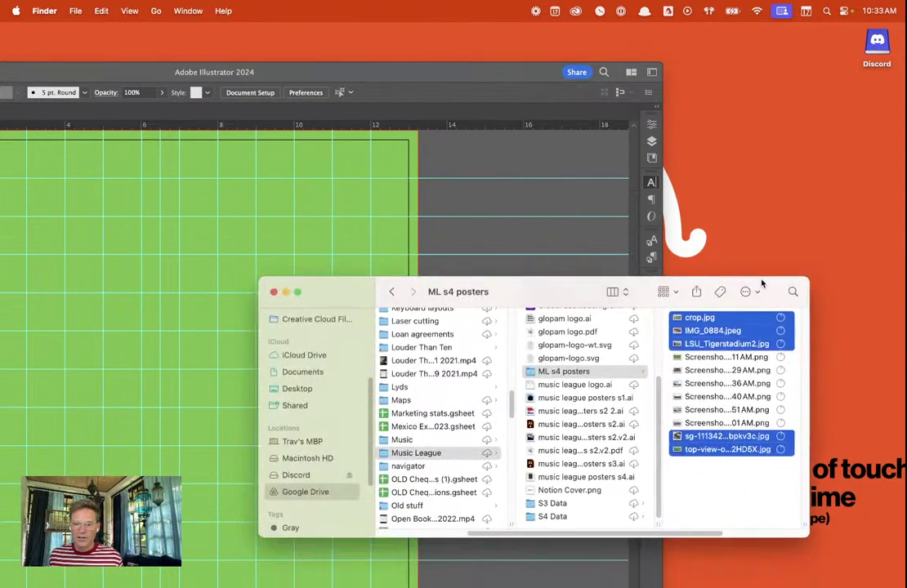
pyautogui.press('super+w')
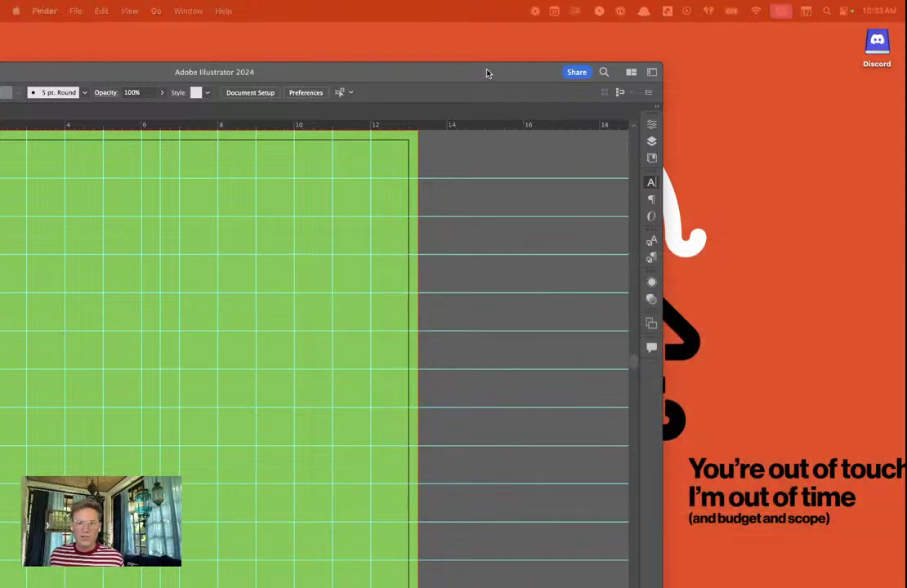
# Bring the Illustrator window back to fill the screen and place the collected reference images into the poster document as linked files
pyautogui.click(487, 73)
pyautogui.moveTo(253, 77); pyautogui.dragTo(621, 44)
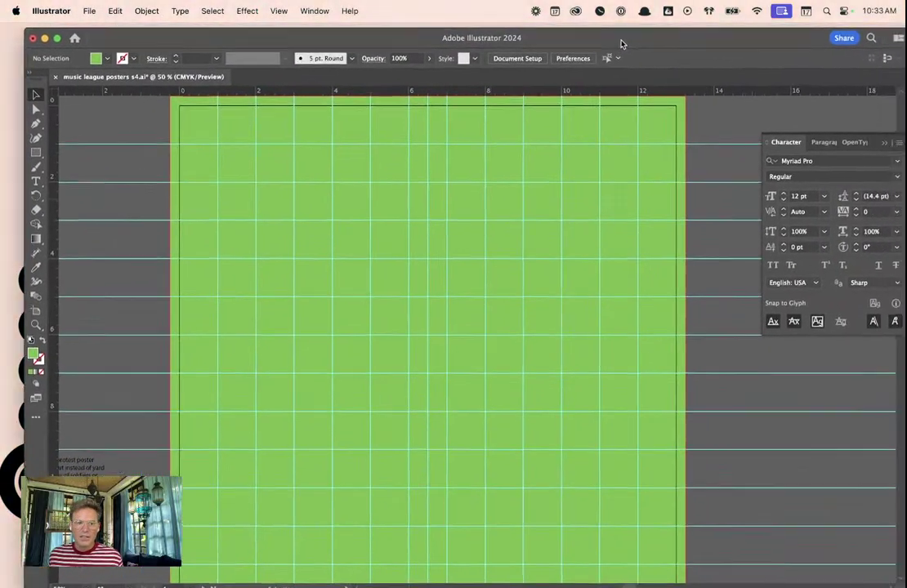
pyautogui.click(56, 39)
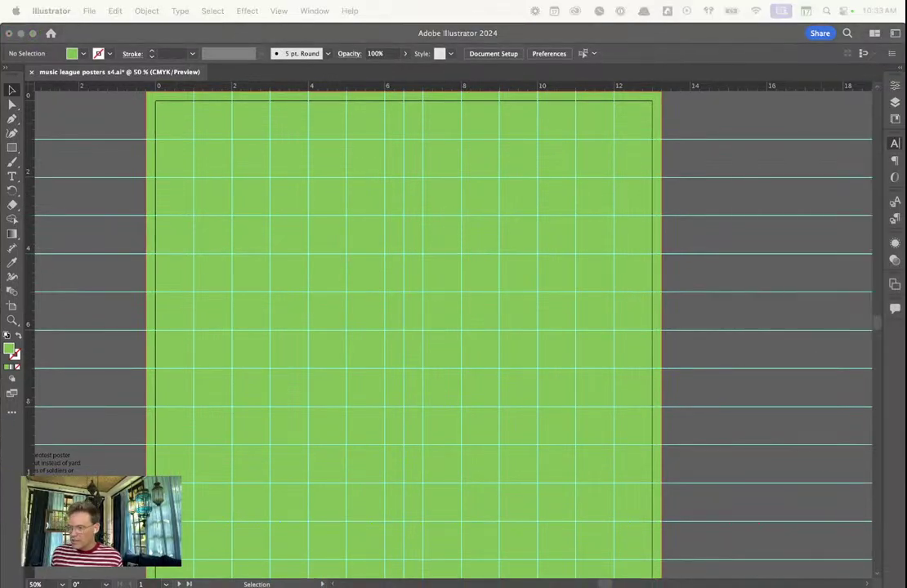
pyautogui.moveTo(756, 212); pyautogui.dragTo(737, 268)
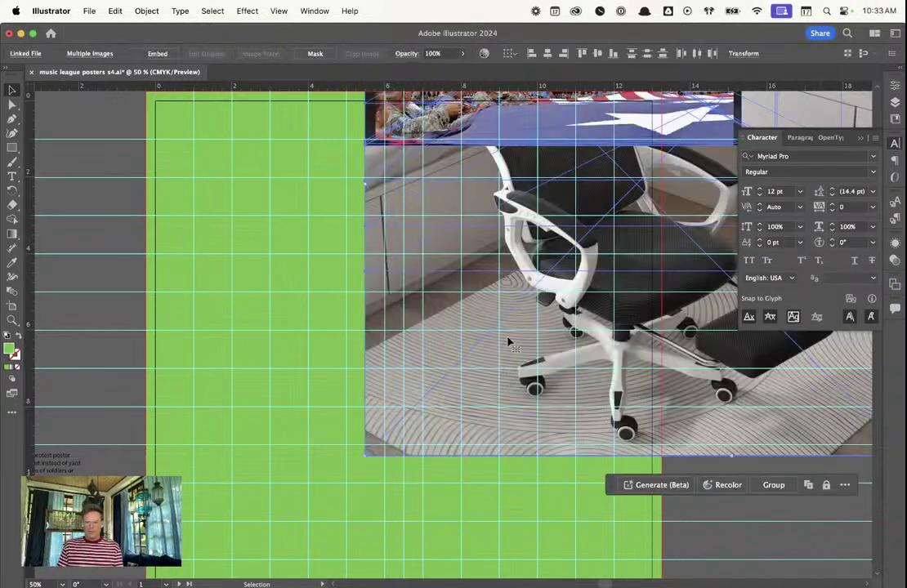
# Remove the office chair photo from the placed reference images
pyautogui.hscroll(-5, 490, 327)
pyautogui.hscroll(5, 507, 335)
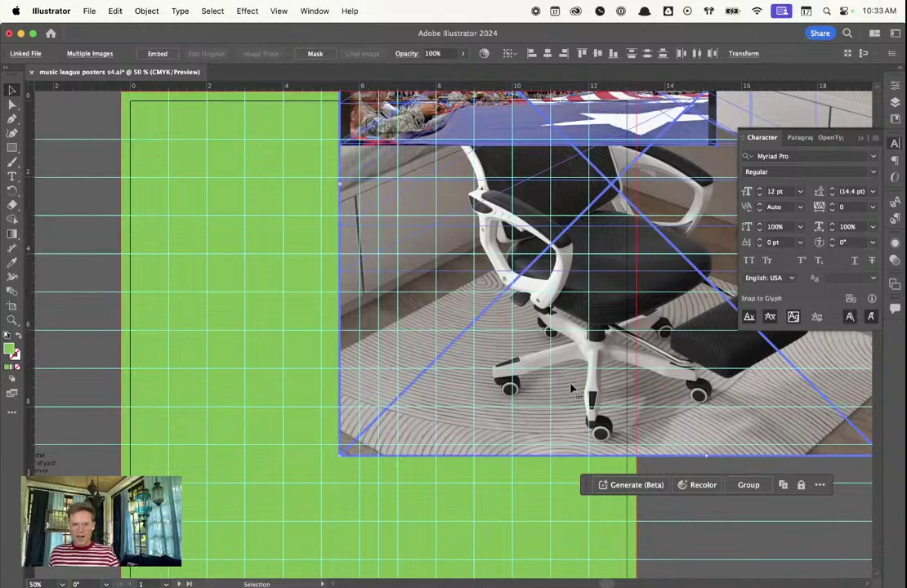
pyautogui.click(746, 549)
pyautogui.hotkey('ctrl', 'z')
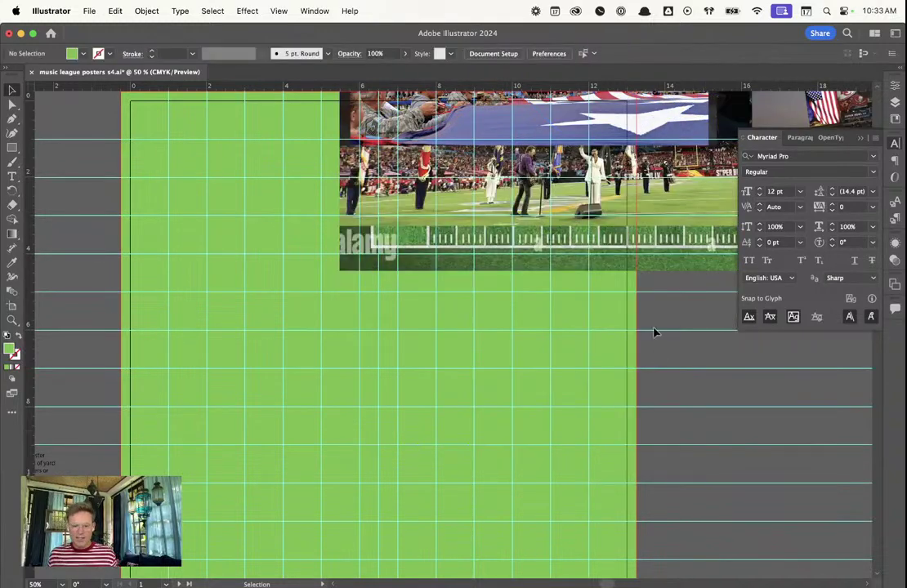
# Move the placed stadium and flag photos off the green poster and spread them out on the canvas beside it
pyautogui.scroll(-5, 680, 391)
pyautogui.scroll(3, 674, 378)
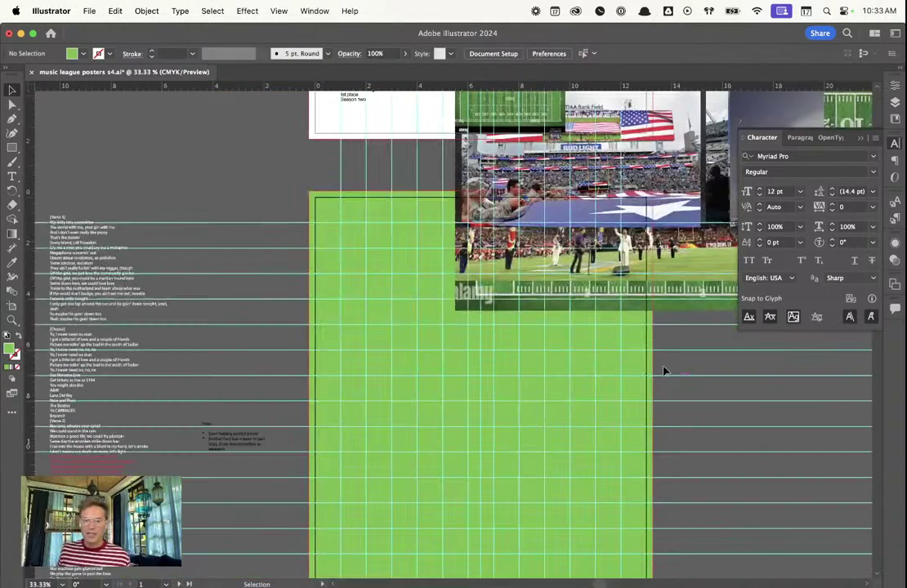
pyautogui.hscroll(6, 659, 362)
pyautogui.scroll(5, 626, 336)
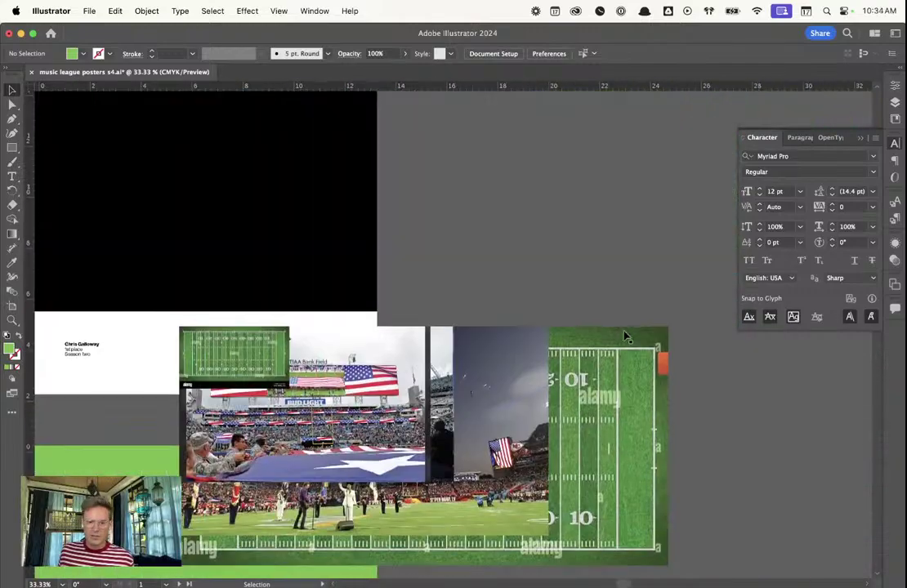
pyautogui.scroll(-4, 629, 328)
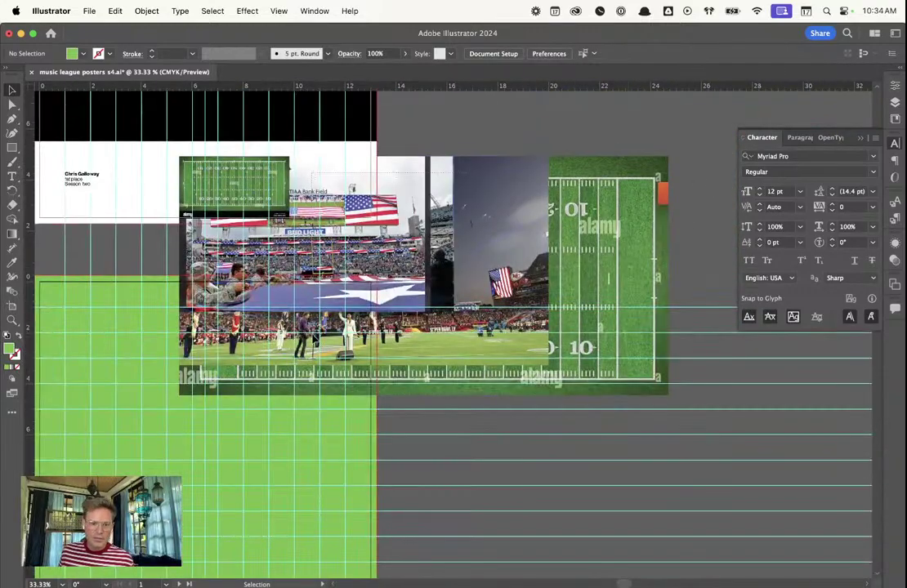
pyautogui.click(226, 365)
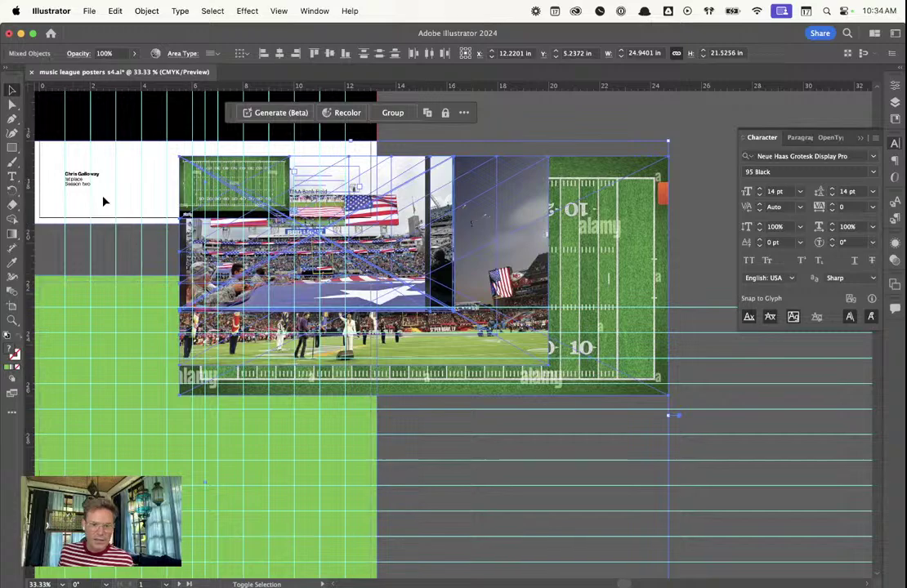
pyautogui.moveTo(350, 234)
pyautogui.mouseDown()
pyautogui.moveTo(497, 241)
pyautogui.moveTo(624, 425)
pyautogui.moveTo(585, 476)
pyautogui.mouseUp()
pyautogui.moveTo(423, 251); pyautogui.dragTo(642, 245)
pyautogui.scroll(-5, 637, 270)
pyautogui.moveTo(498, 332); pyautogui.dragTo(617, 258)
pyautogui.moveTo(540, 384); pyautogui.dragTo(468, 163)
pyautogui.moveTo(507, 392); pyautogui.dragTo(686, 226)
# Rearrange the overlapping photos beside the poster and move the large football field image below the stadium photos
pyautogui.click(524, 337)
pyautogui.moveTo(525, 337); pyautogui.dragTo(480, 269)
pyautogui.click(592, 431)
pyautogui.click(797, 405)
pyautogui.moveTo(796, 405); pyautogui.dragTo(776, 537)
pyautogui.scroll(-5, 542, 490)
pyautogui.scroll(5, 542, 486)
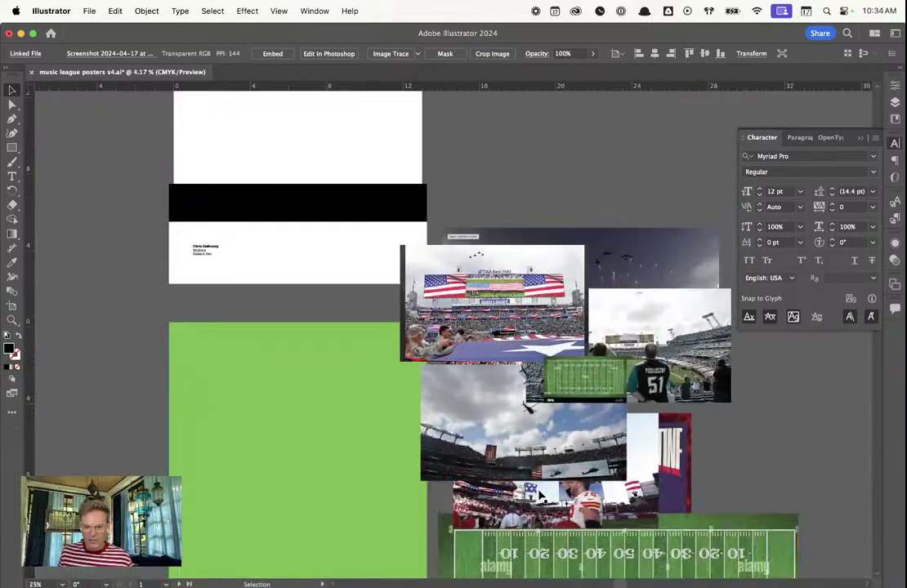
pyautogui.scroll(-5, 542, 486)
pyautogui.scroll(2, 540, 474)
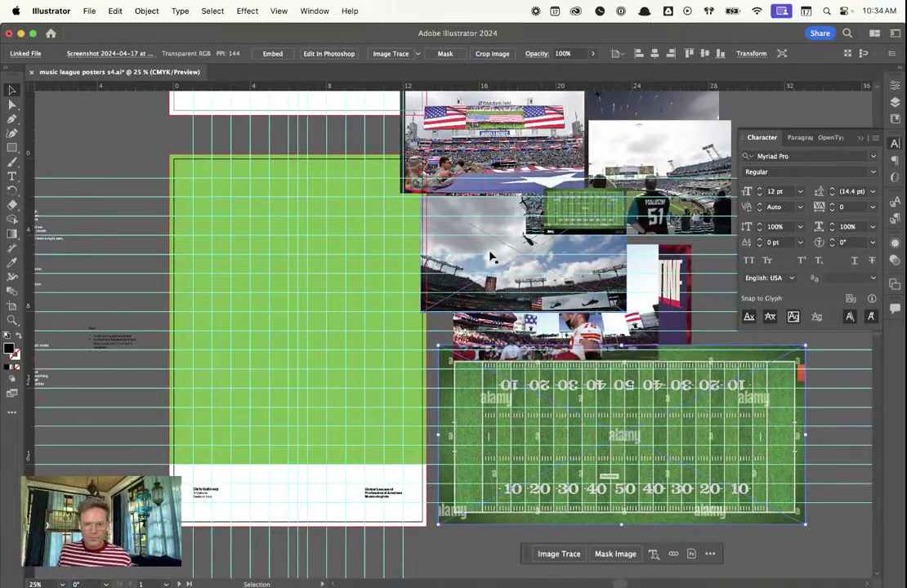
# Shift the flag ceremony and helicopter flyover photos clear of the poster's edge, and update the missing or modified links
pyautogui.moveTo(478, 174); pyautogui.dragTo(567, 173)
pyautogui.moveTo(486, 237); pyautogui.dragTo(539, 238)
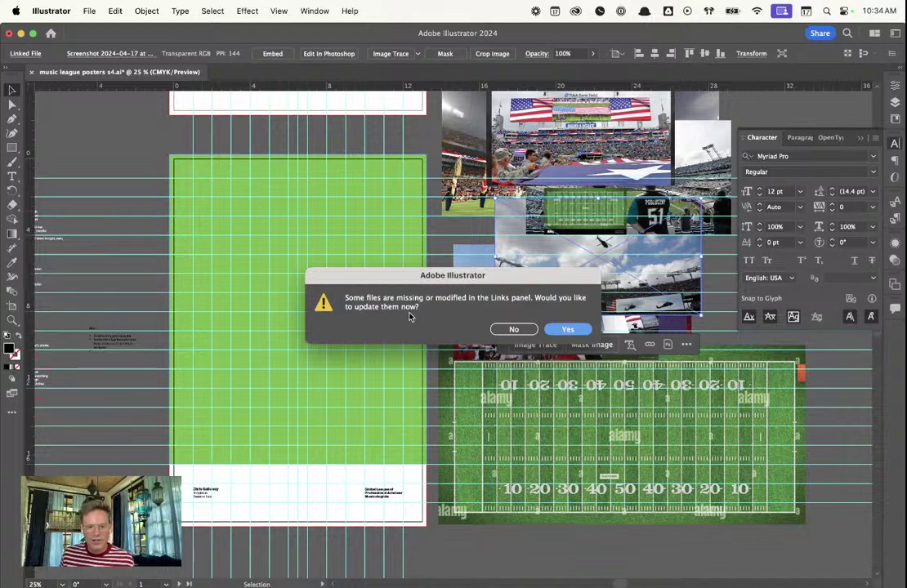
pyautogui.click(565, 330)
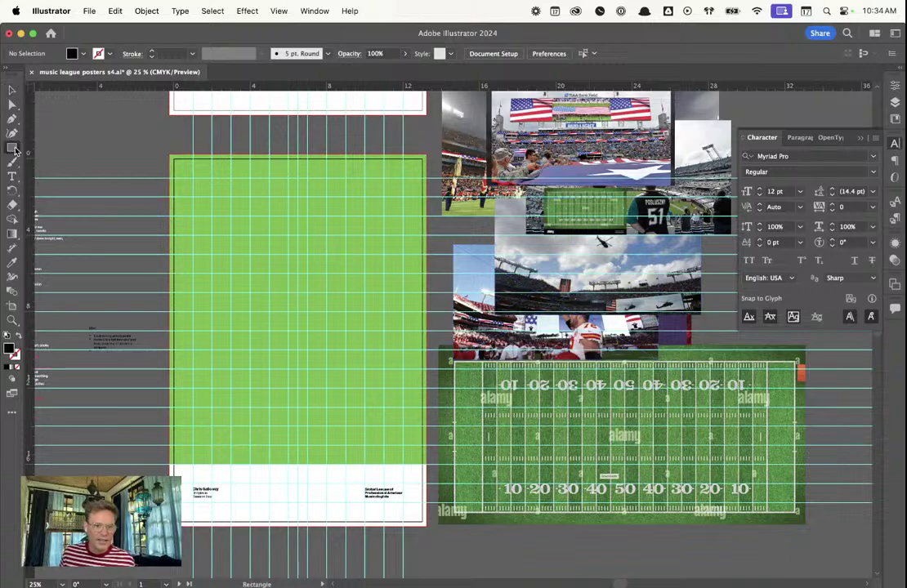
# Draw a horizontal line across the poster's full width along the topmost horizontal guide and give it a white FFFFFF stroke
pyautogui.click(13, 151)
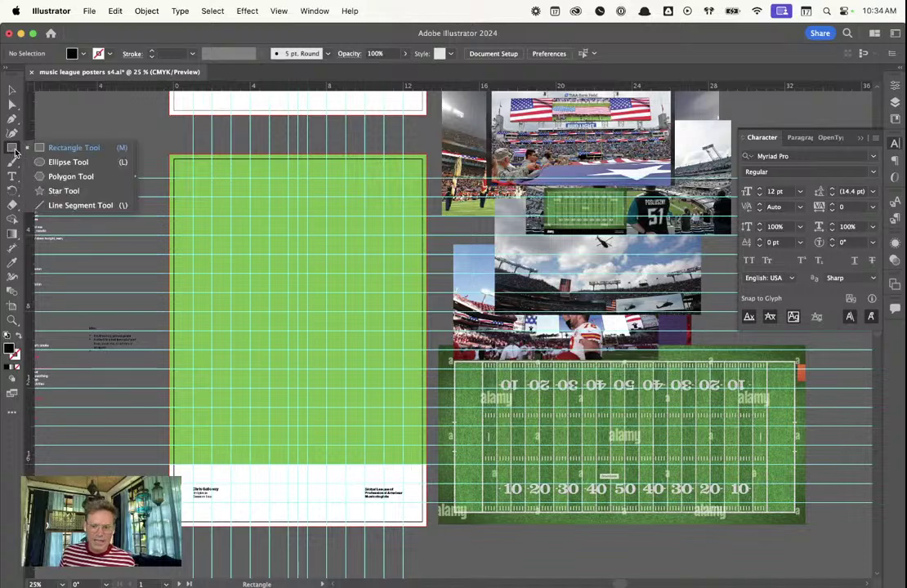
pyautogui.click(91, 204)
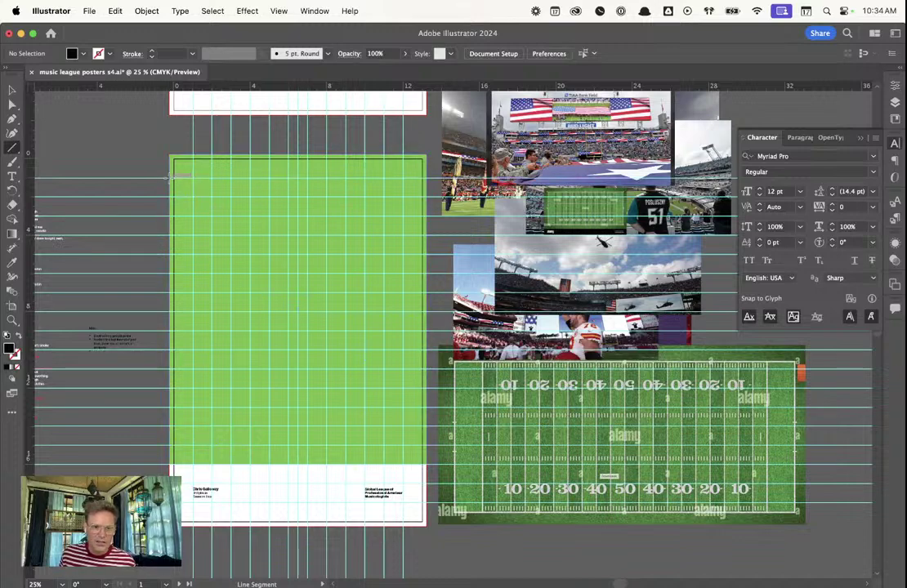
pyautogui.moveTo(173, 174); pyautogui.dragTo(427, 177)
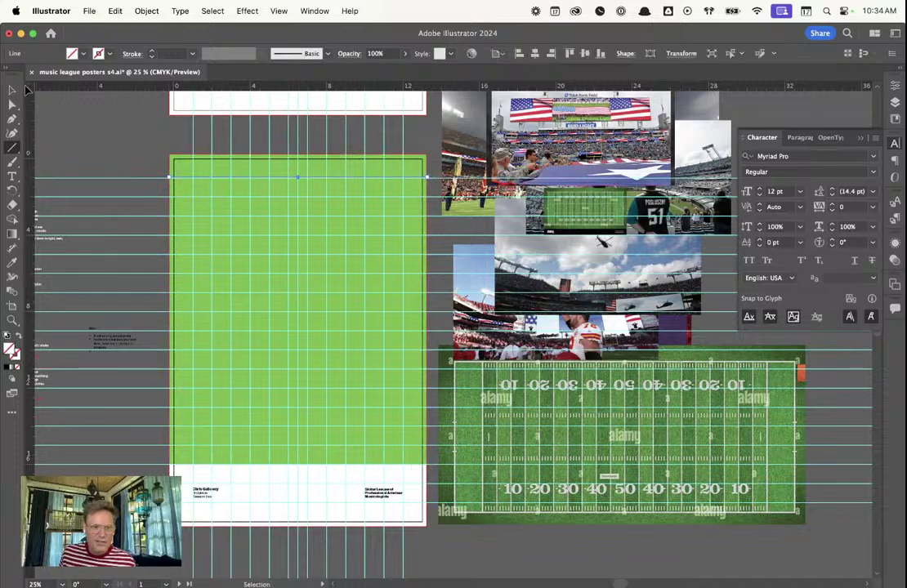
pyautogui.click(15, 89)
pyautogui.doubleClick(15, 353)
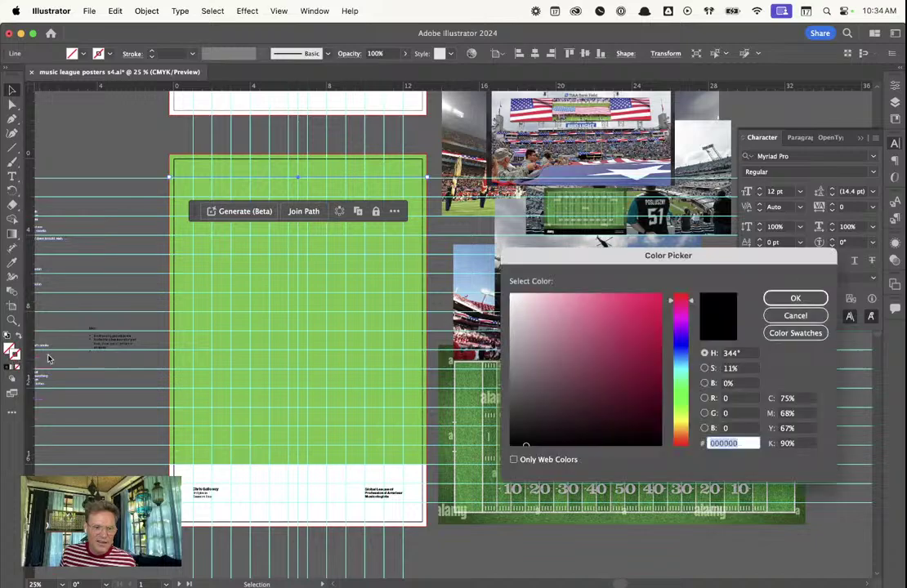
pyautogui.click(547, 318)
pyautogui.click(512, 296)
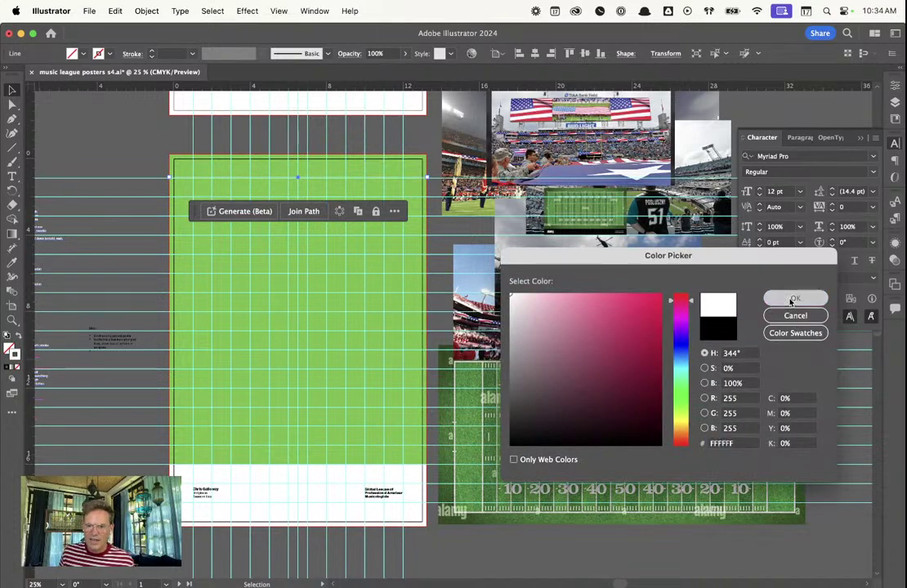
pyautogui.click(792, 299)
# Try a 10 pt stroke on the white line, and settle on a stroke weight of 4 pt
pyautogui.hscroll(1, 213, 197)
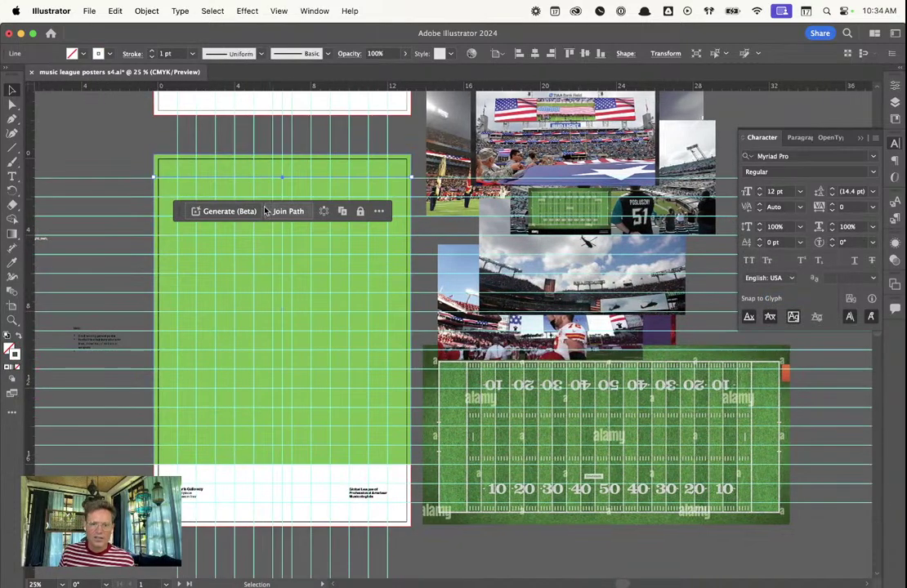
pyautogui.scroll(1, 266, 211)
pyautogui.press('super+semicolon')
pyautogui.scroll(1, 266, 213)
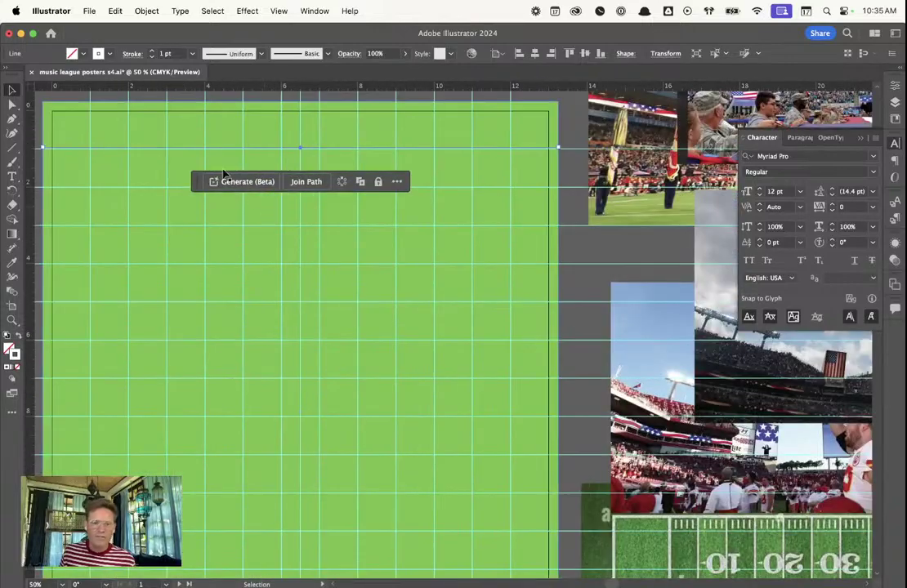
pyautogui.click(192, 53)
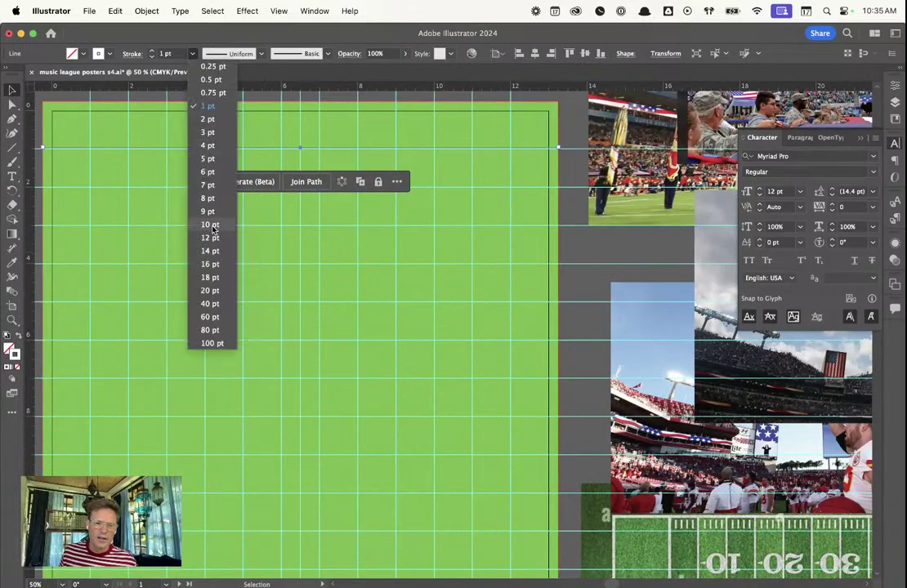
pyautogui.click(186, 200)
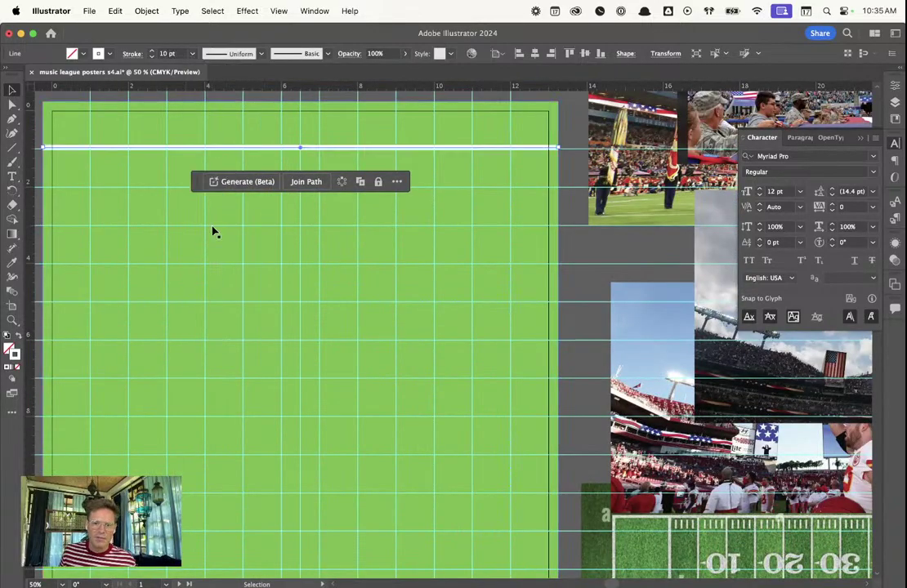
pyautogui.click(194, 54)
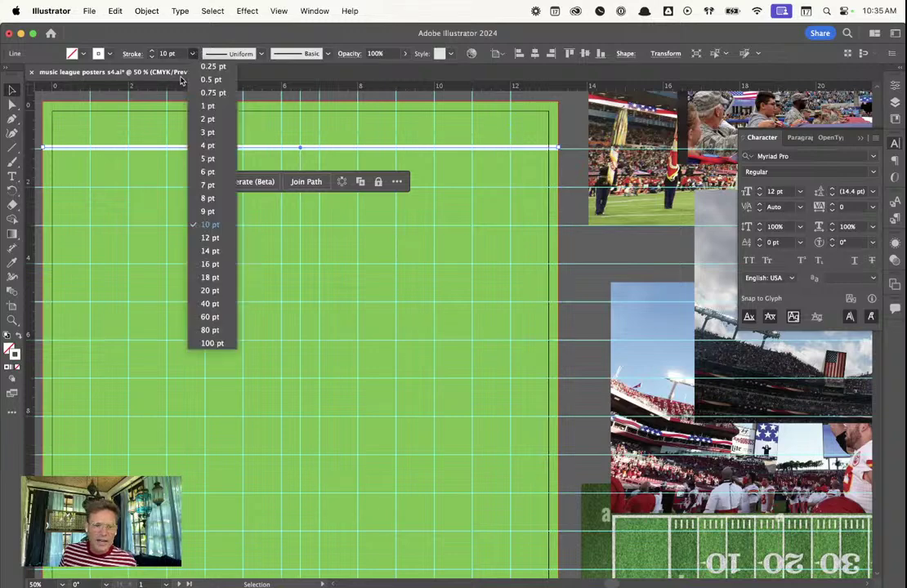
pyautogui.click(208, 146)
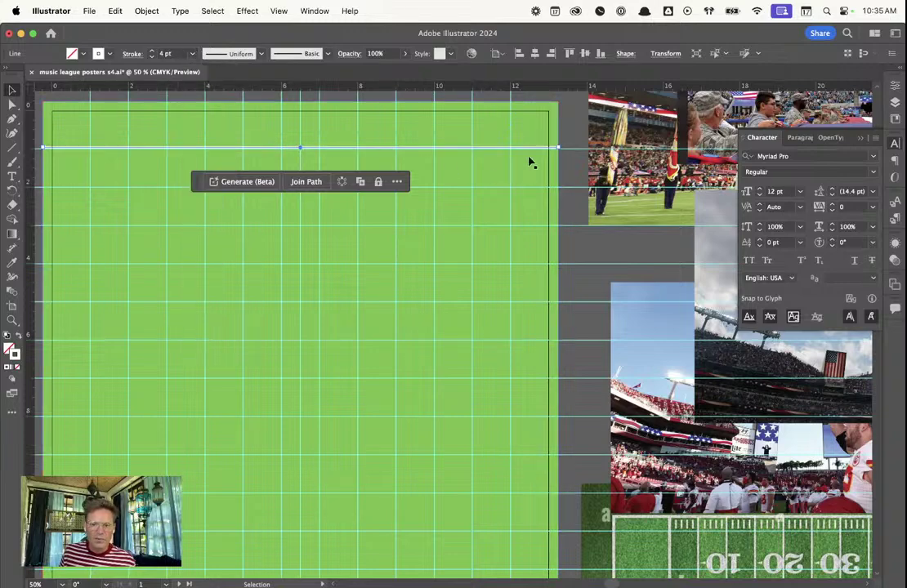
# Copy the white line straight down to the last guide above the white caption strip at the base of the green field
pyautogui.click(45, 120)
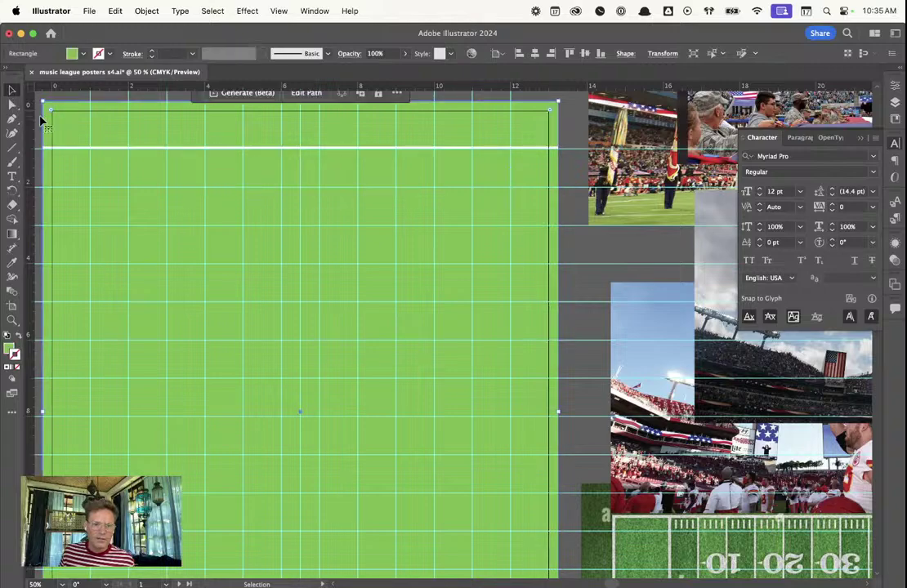
pyautogui.click(91, 150)
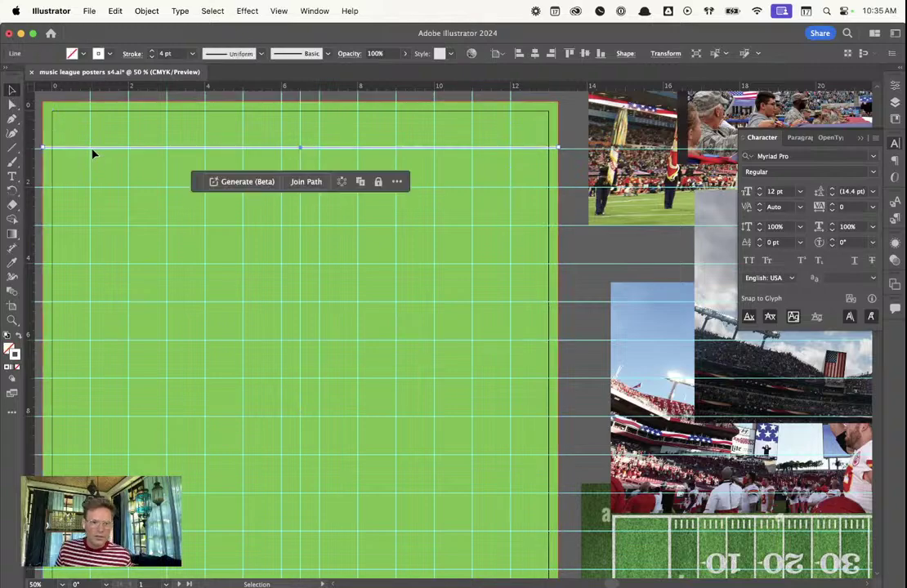
pyautogui.moveTo(91, 149); pyautogui.dragTo(116, 340)
pyautogui.scroll(-8, 116, 340)
pyautogui.scroll(1, 113, 418)
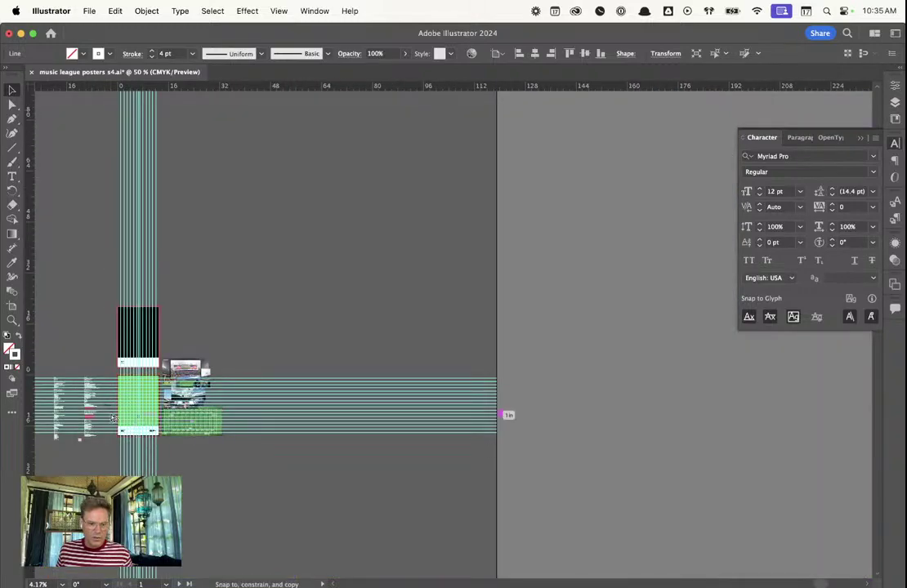
pyautogui.scroll(1, 127, 450)
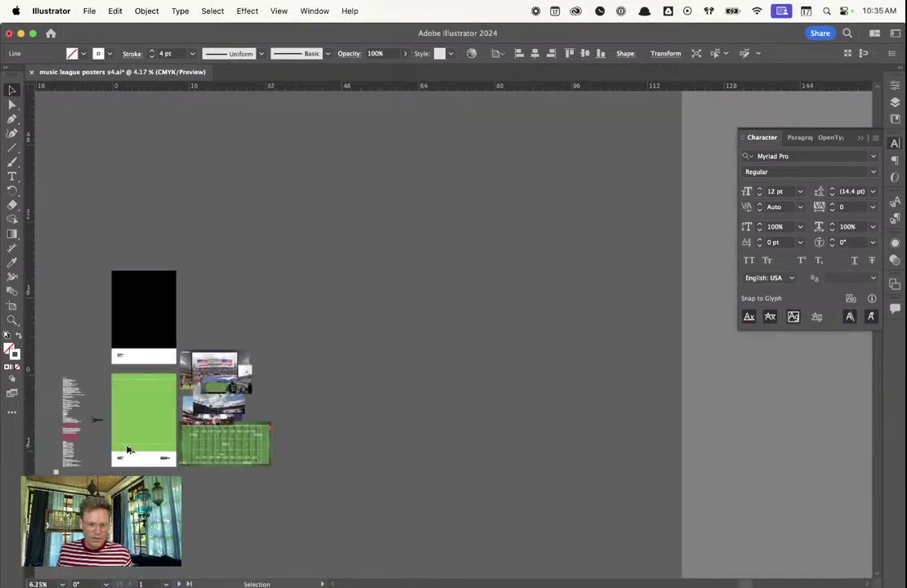
pyautogui.scroll(5, 127, 449)
pyautogui.scroll(-2, 217, 429)
pyautogui.scroll(2, 217, 429)
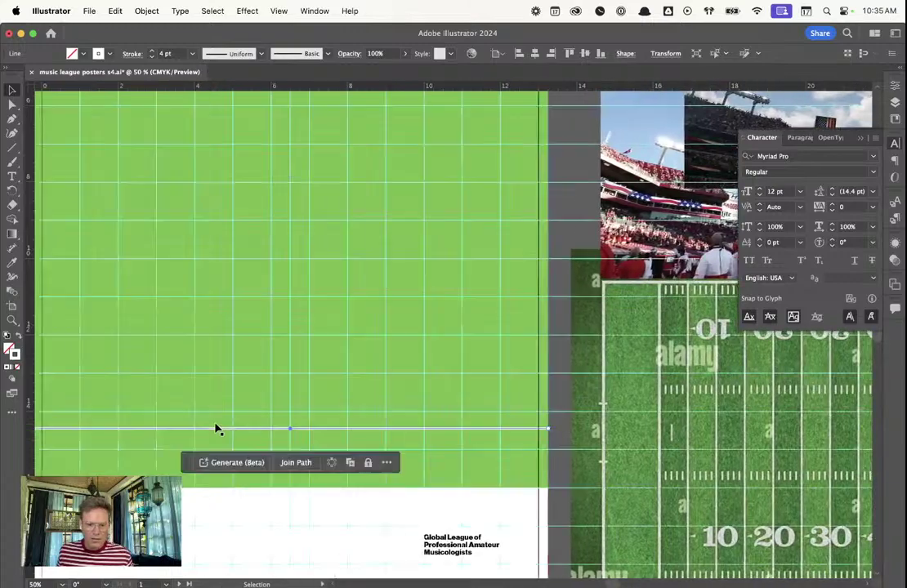
pyautogui.hscroll(-4, 217, 429)
pyautogui.hscroll(2, 237, 426)
pyautogui.moveTo(235, 429); pyautogui.dragTo(241, 455)
# Duplicate the uppermost white line onto each of the next five horizontal guides below it
pyautogui.scroll(8, 267, 372)
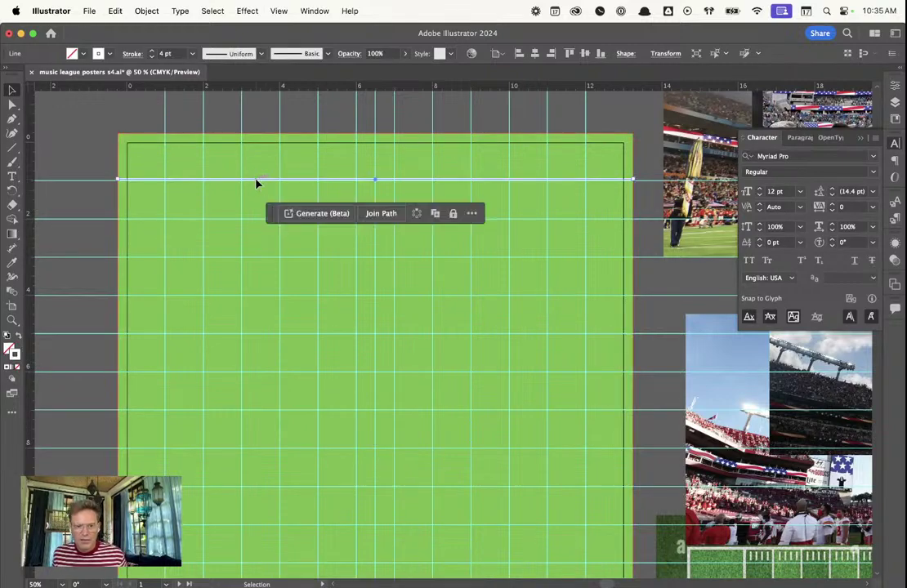
pyautogui.moveTo(256, 185); pyautogui.dragTo(245, 340)
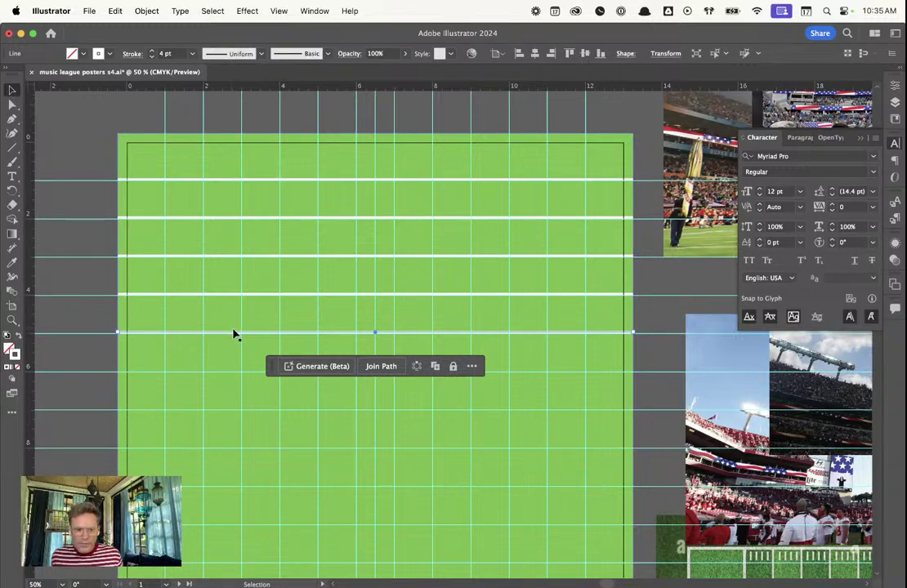
pyautogui.moveTo(231, 336); pyautogui.dragTo(226, 378)
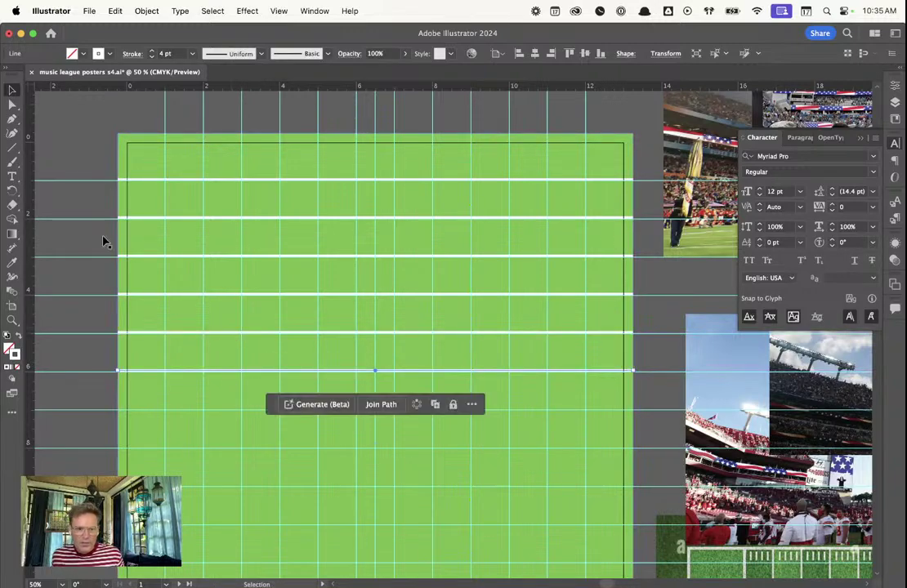
# Try to duplicate several selected white lines at once by repeating the last transformation
pyautogui.press('super+a')
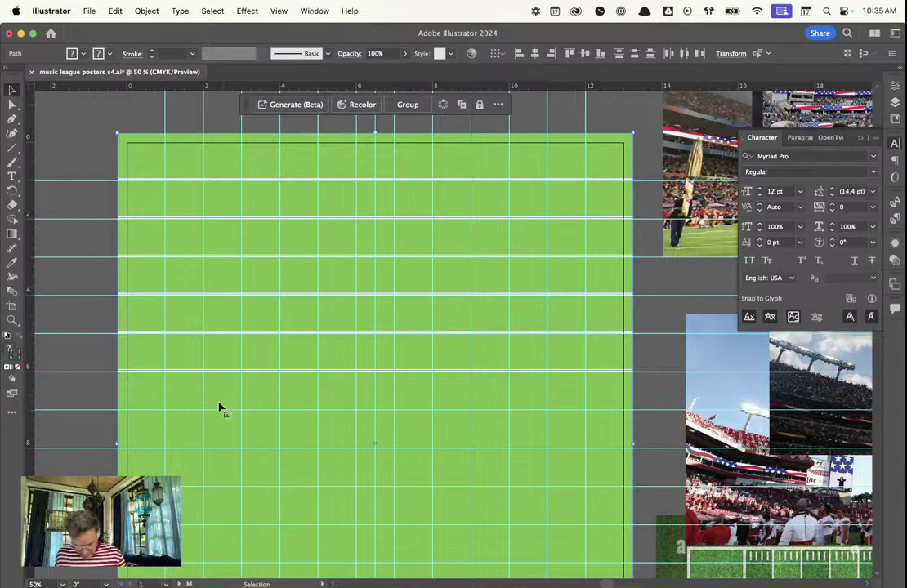
pyautogui.keyDown('shift'); pyautogui.click(157, 245); pyautogui.keyUp('shift')
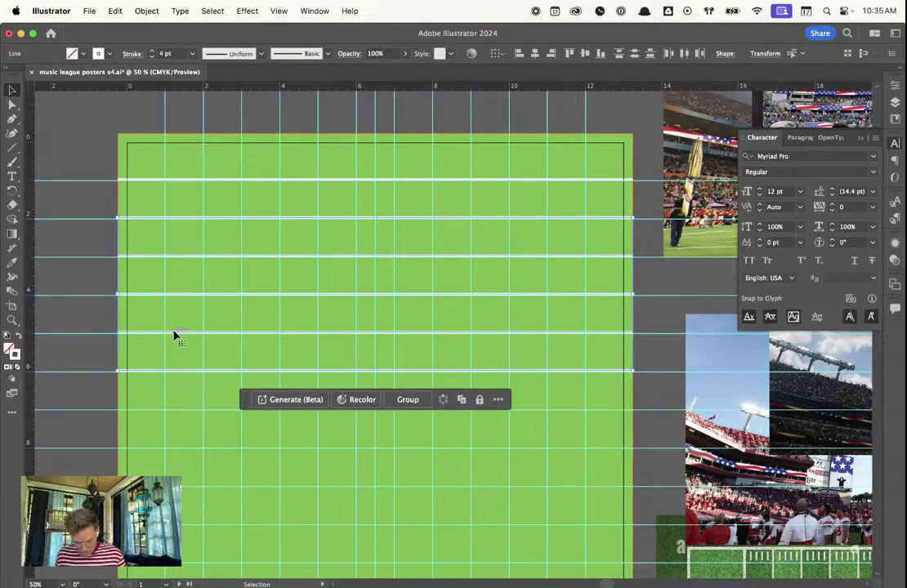
pyautogui.press('super+d')
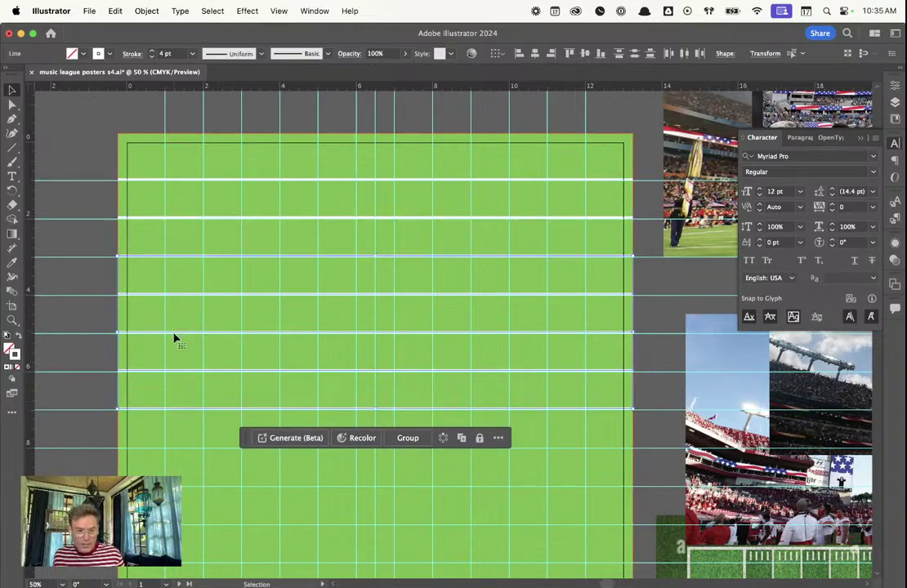
pyautogui.click(107, 356)
pyautogui.press('super+z')
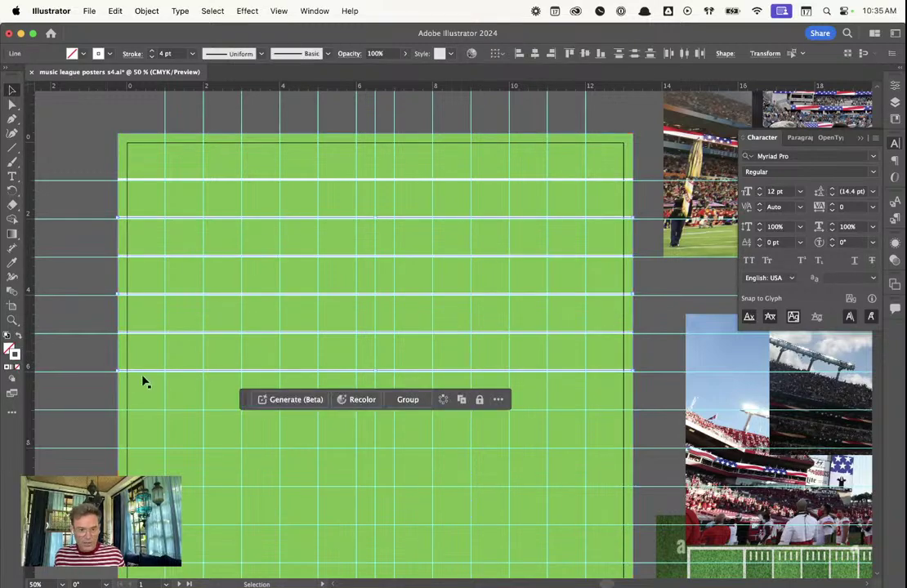
# Copy the sixth white line from the poster's upper edge down to the next horizontal guide
pyautogui.click(93, 408)
pyautogui.click(134, 372)
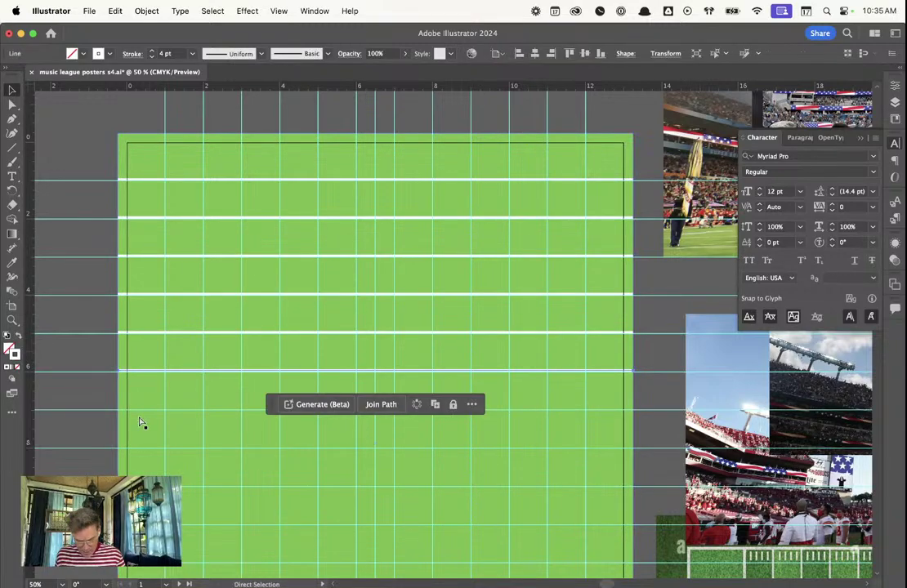
pyautogui.scroll(-3, 85, 421)
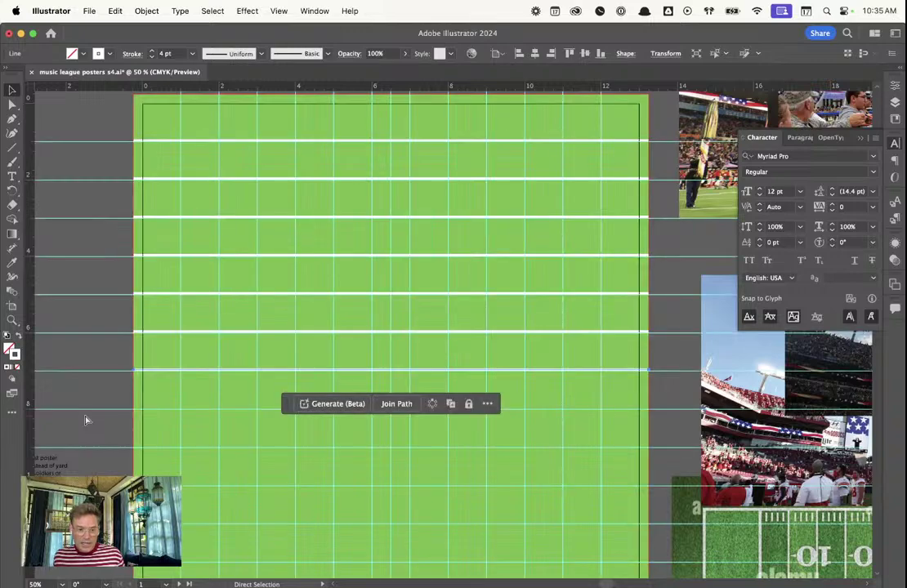
# Repeat the last line copy down the green field until every remaining horizontal guide has a white line
pyautogui.press('super+d')
pyautogui.press('super+d')
pyautogui.press('super+d')
pyautogui.press('super+d')
pyautogui.press('super+d')
pyautogui.press('super+d')
pyautogui.press('super+d')
pyautogui.press('super+d')
pyautogui.scroll(-6, 88, 420)
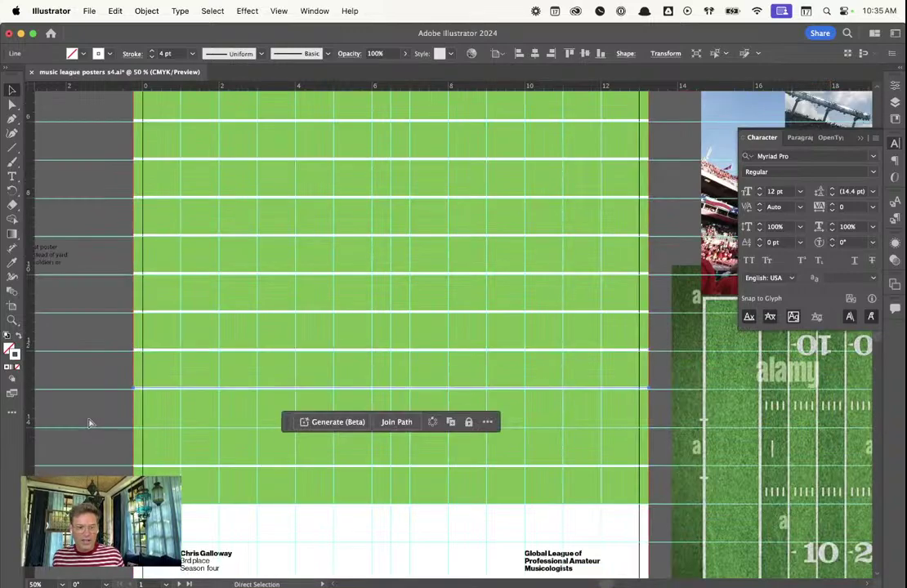
pyautogui.press('super+d')
# Deselect the lines and hide the guides to review the striped green field
pyautogui.scroll(7, 102, 395)
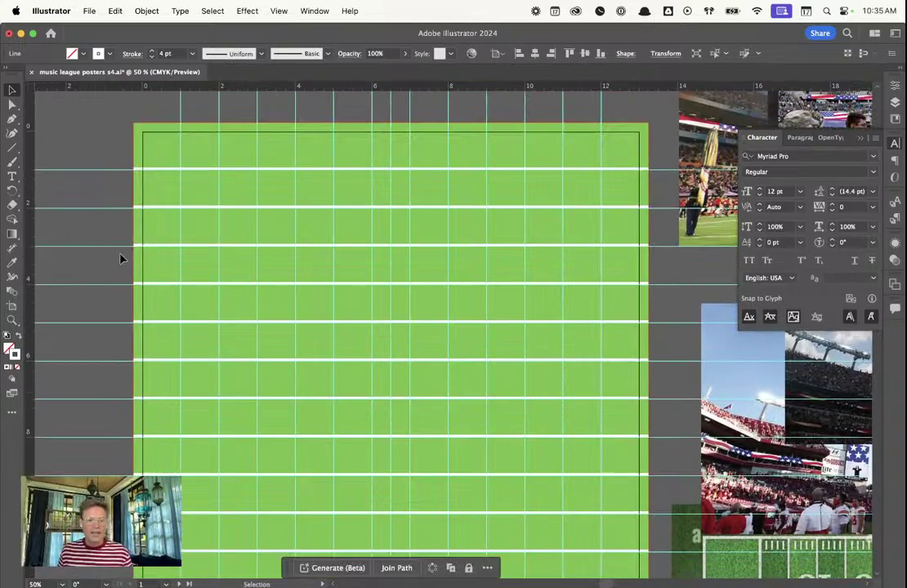
pyautogui.click(114, 242)
pyautogui.press('super+semicolon')
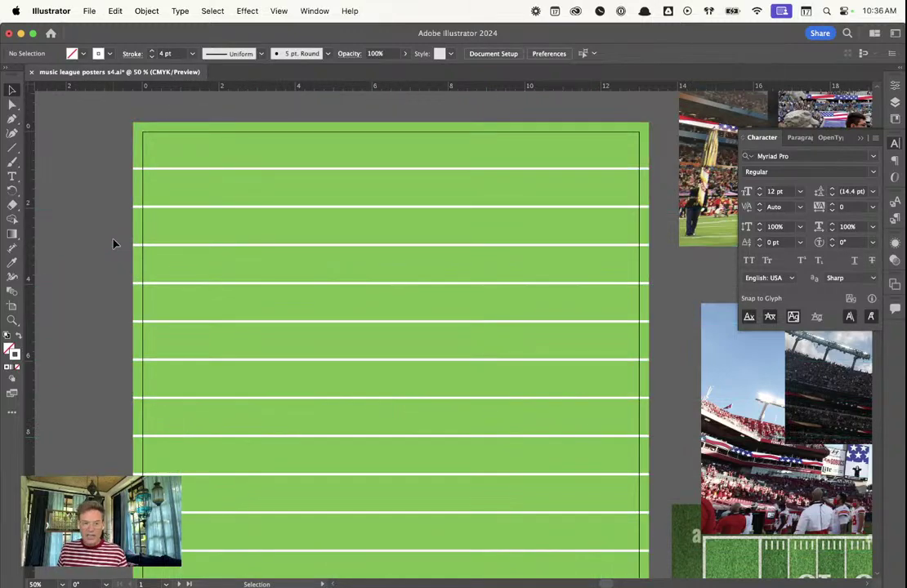
pyautogui.scroll(-6, 368, 285)
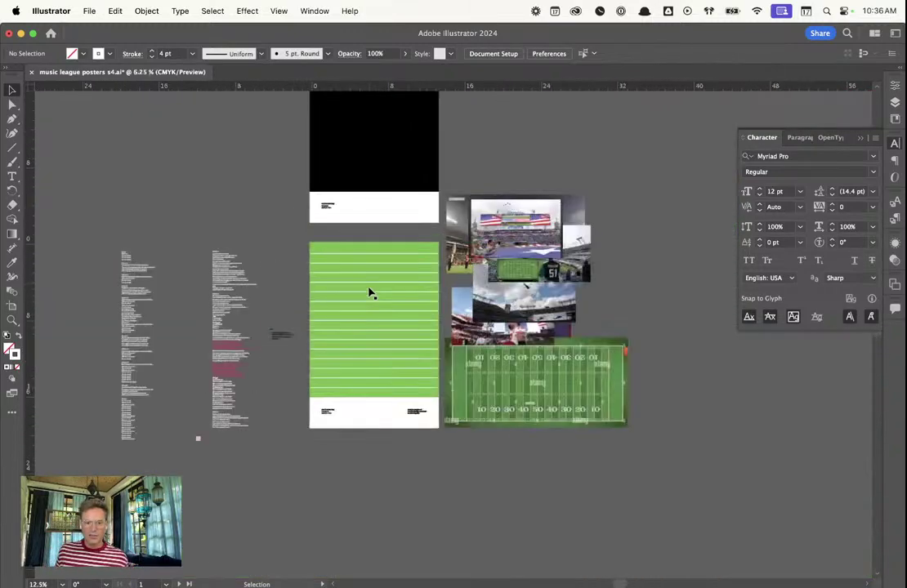
pyautogui.scroll(5, 368, 293)
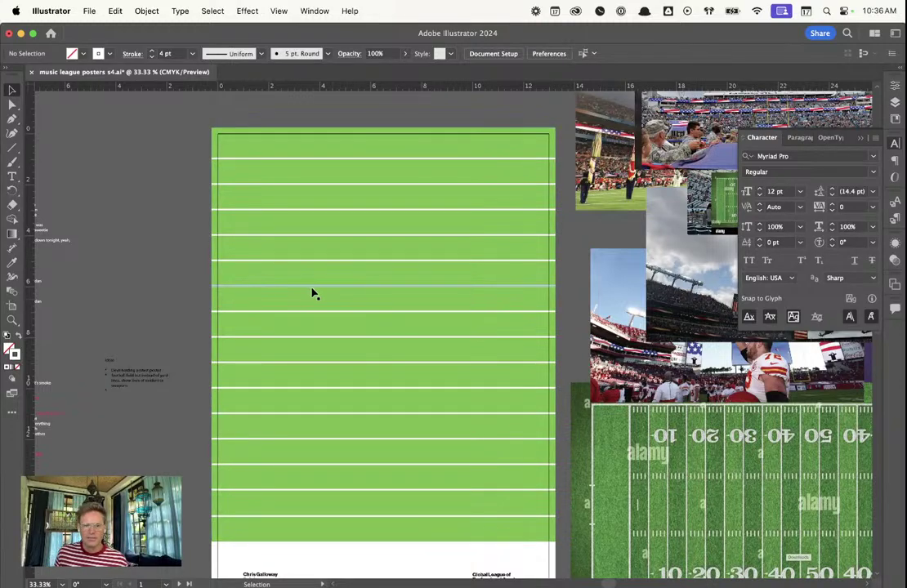
# Move the photo of two fans in teal and black jerseys aside and delete the small football-field screenshot
pyautogui.click(688, 288)
pyautogui.hscroll(-5, 675, 281)
pyautogui.hscroll(10, 611, 277)
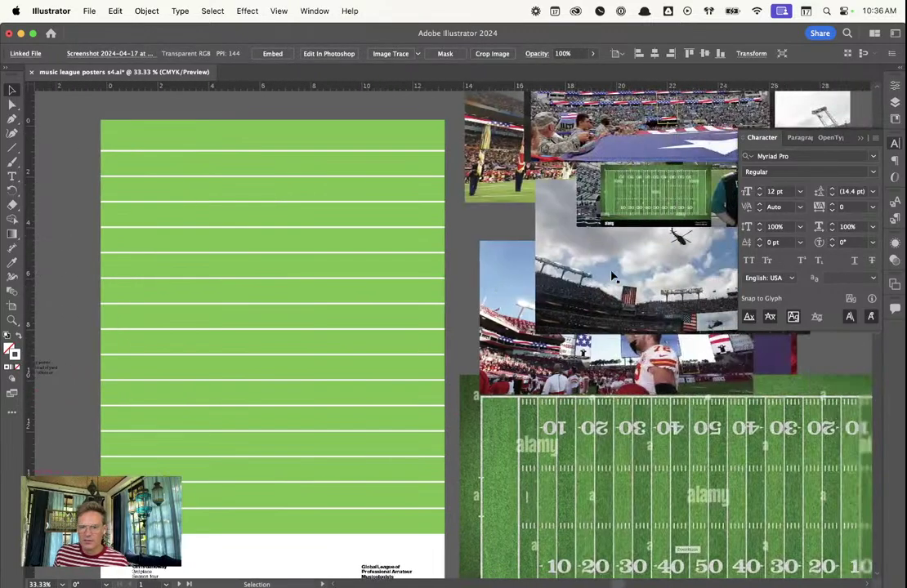
pyautogui.moveTo(599, 290)
pyautogui.mouseDown()
pyautogui.moveTo(673, 321)
pyautogui.moveTo(695, 310)
pyautogui.moveTo(719, 476)
pyautogui.mouseUp()
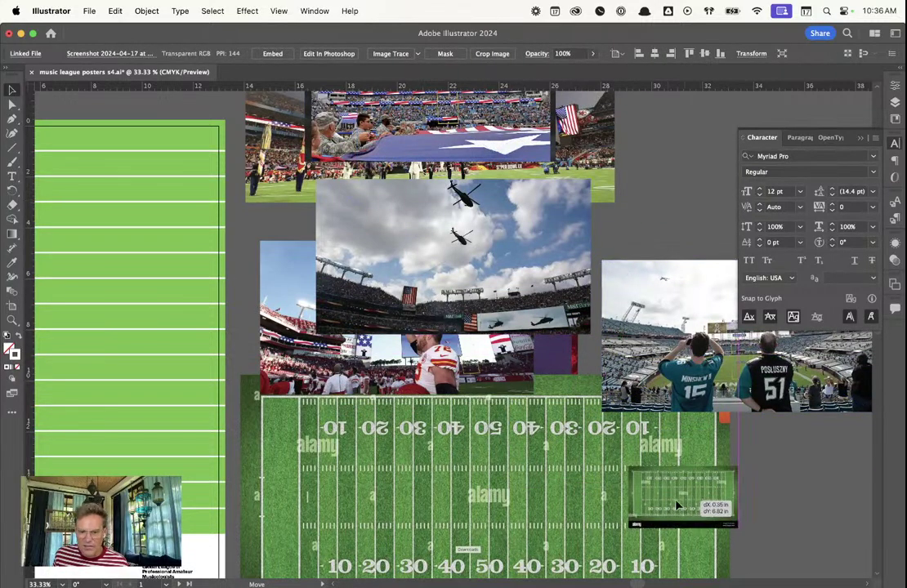
pyautogui.press('Delete')
# Move the helicopter and plane flyover photos out of the pile and enlarge the LSU stadium photo above the large field diagram
pyautogui.moveTo(346, 259)
pyautogui.mouseDown()
pyautogui.moveTo(654, 258)
pyautogui.moveTo(650, 196)
pyautogui.moveTo(609, 171)
pyautogui.mouseUp()
pyautogui.moveTo(393, 327); pyautogui.dragTo(767, 502)
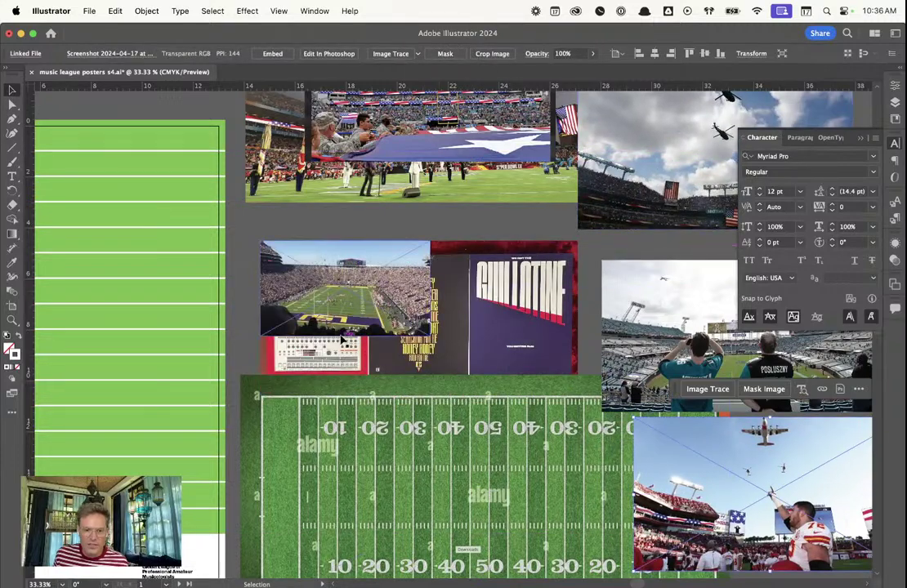
pyautogui.click(425, 333)
pyautogui.moveTo(431, 335); pyautogui.dragTo(498, 300)
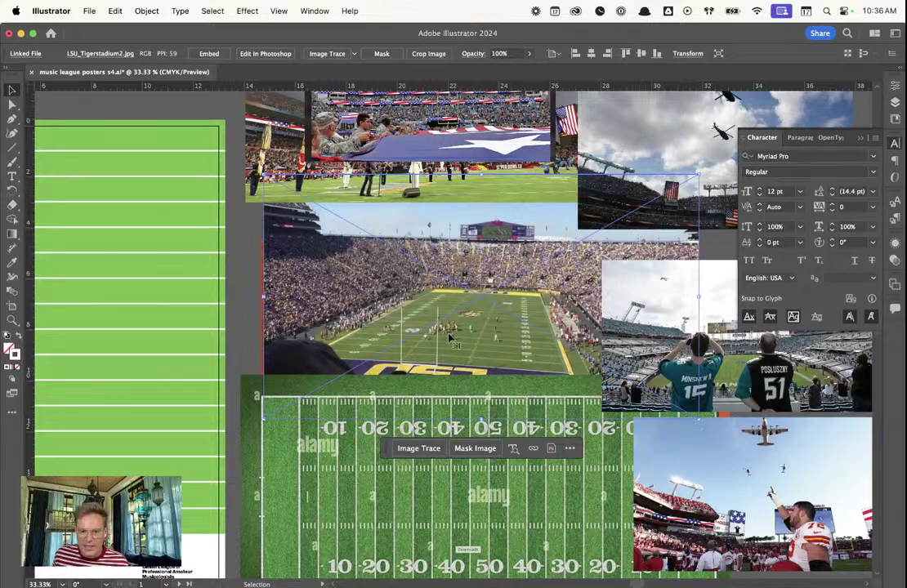
# Move the plane flyover photo clear of the large football-field diagram beside the poster
pyautogui.hscroll(5, 417, 347)
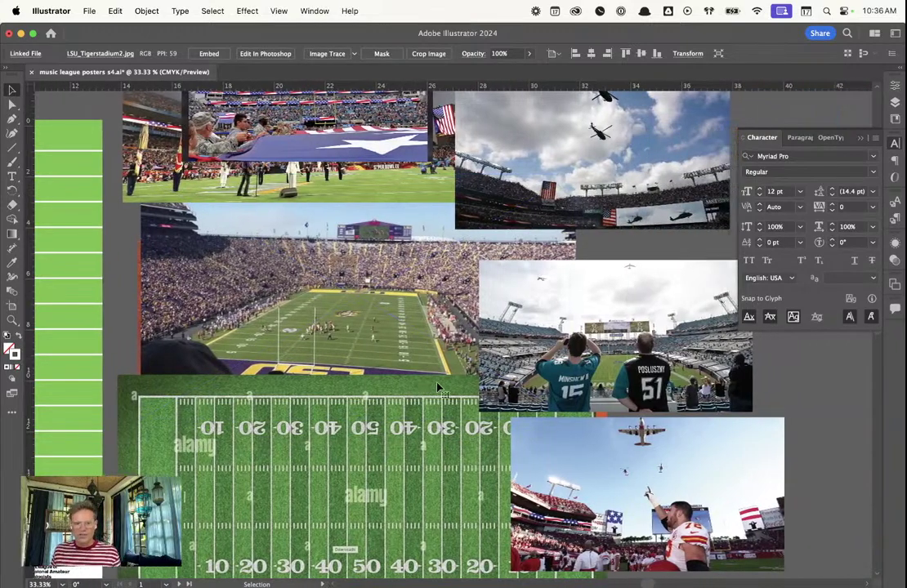
pyautogui.hscroll(-5, 435, 382)
pyautogui.hscroll(-10, 435, 384)
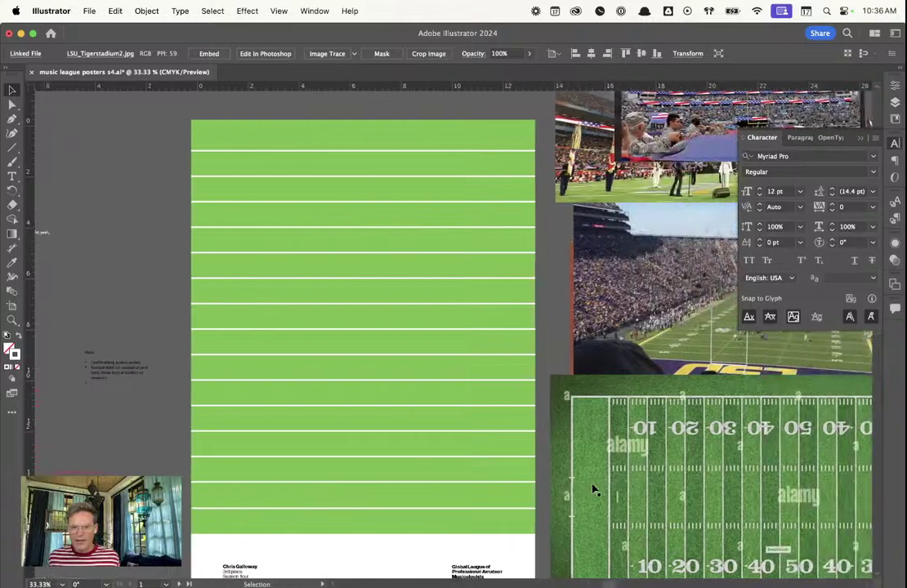
pyautogui.hscroll(10, 594, 488)
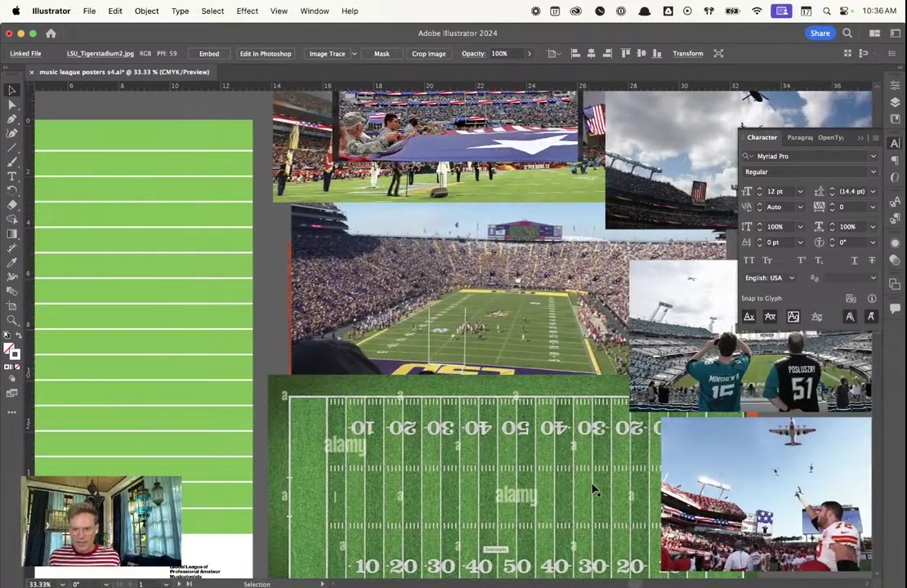
pyautogui.click(593, 488)
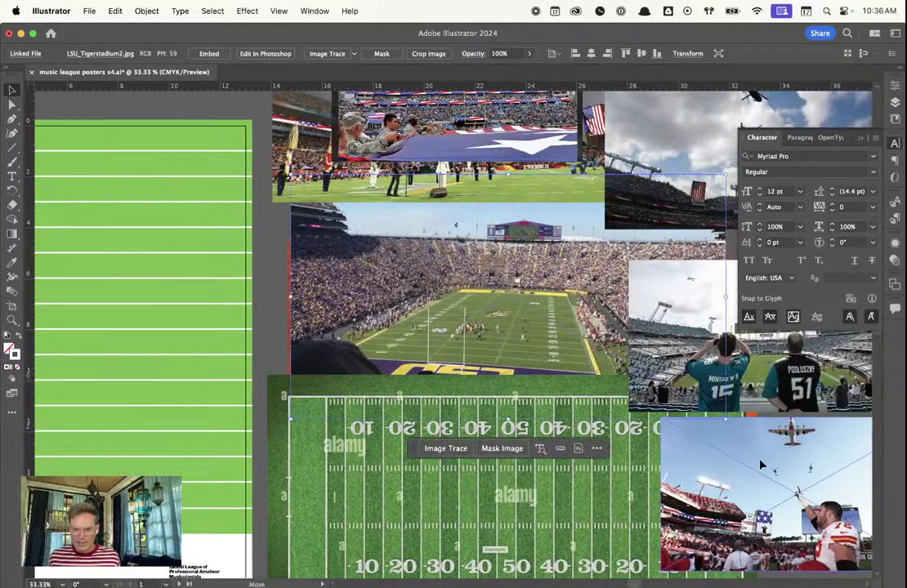
pyautogui.press('super+shift+bracketright')
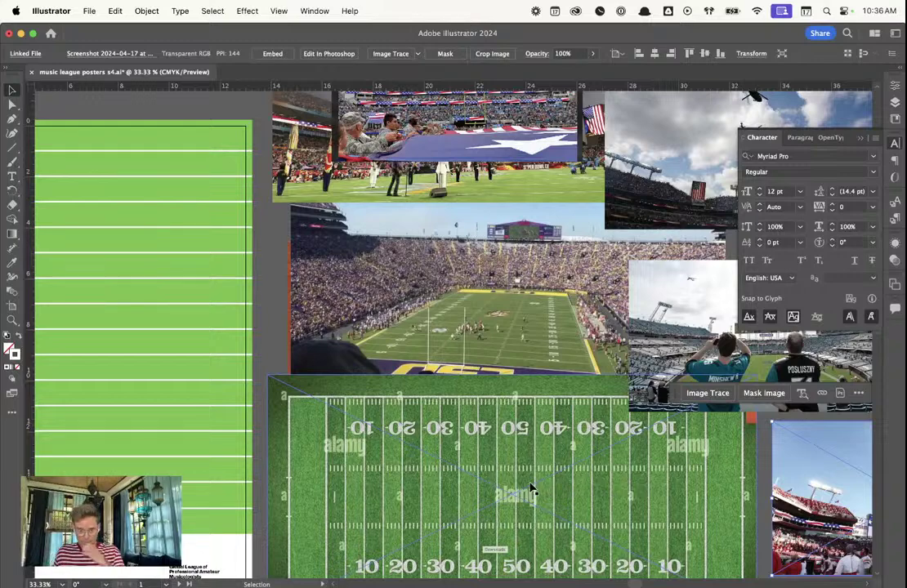
# Reposition and copy the uppermost white line to place extra, closely spaced lines in the upper part of the green field
pyautogui.hscroll(-5, 424, 465)
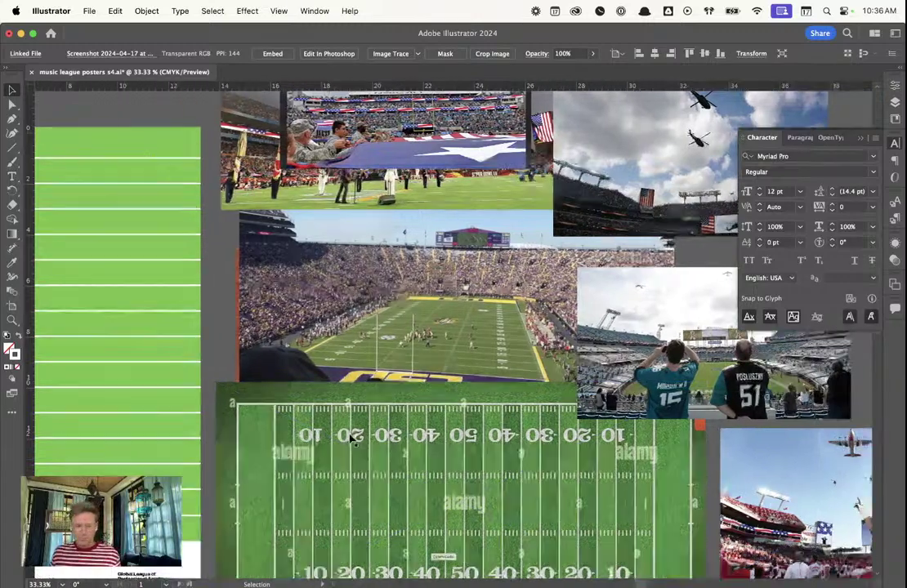
pyautogui.hscroll(-5, 350, 437)
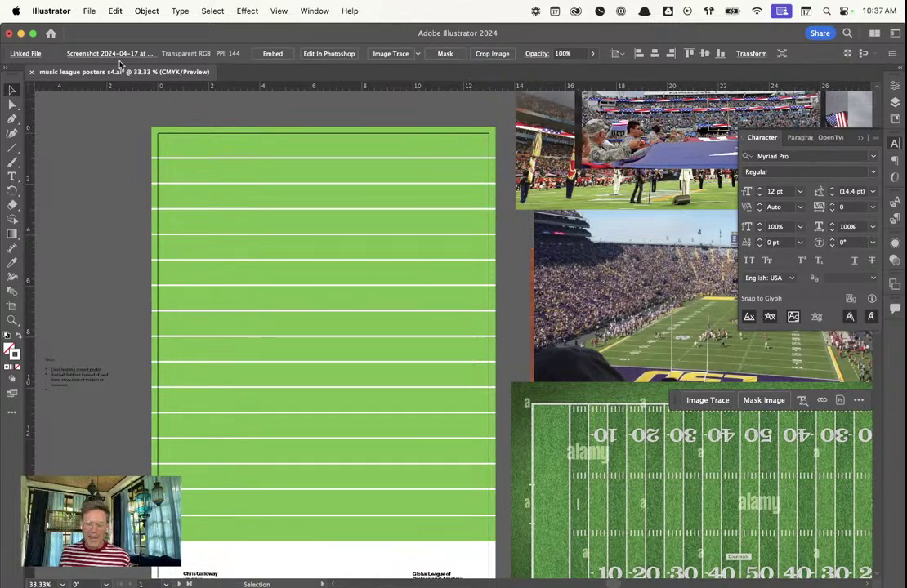
pyautogui.click(261, 159)
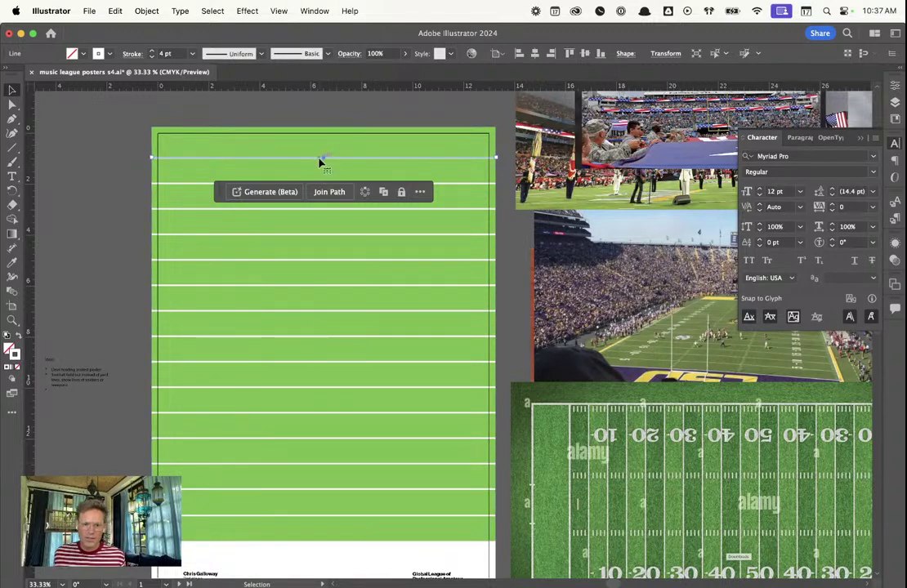
pyautogui.moveTo(320, 162); pyautogui.dragTo(307, 200)
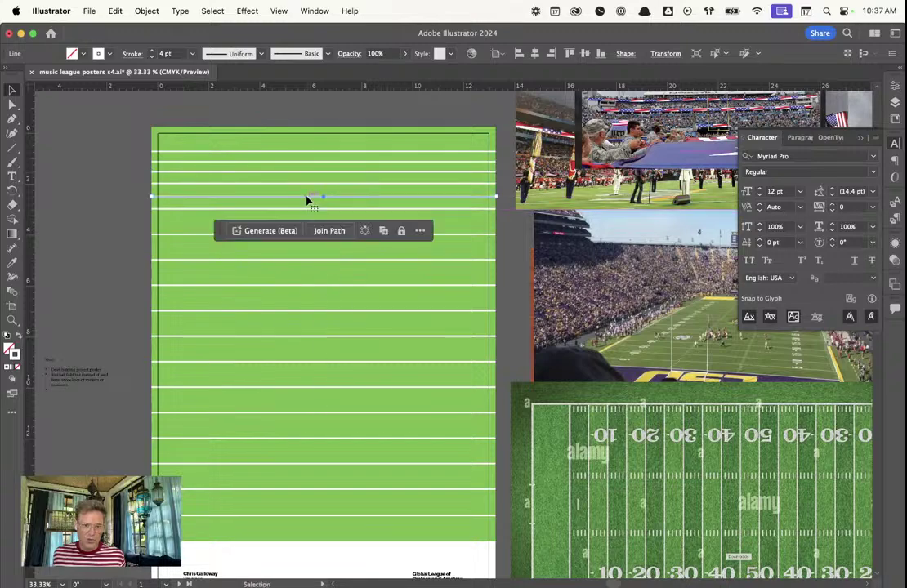
pyautogui.click(120, 145)
pyautogui.press('super+a')
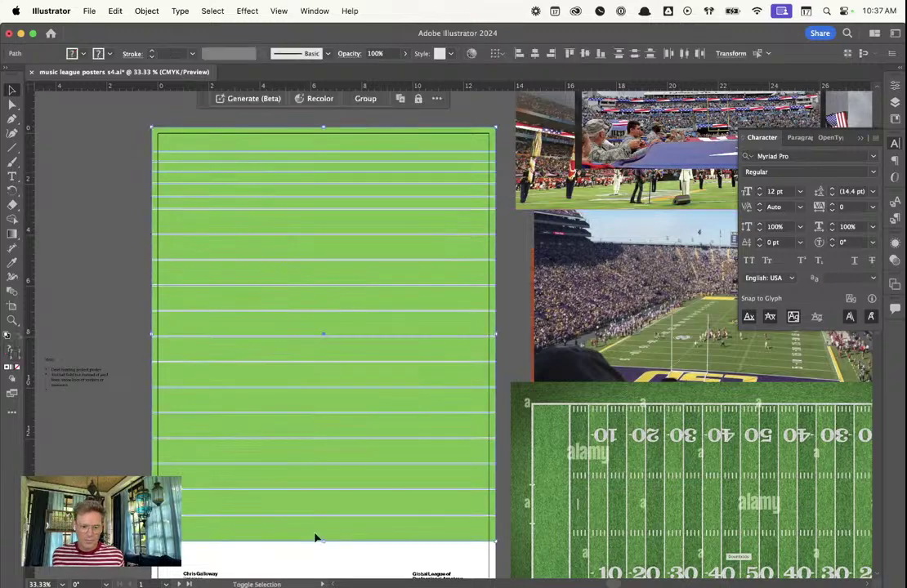
pyautogui.keyDown('shift'); pyautogui.click(367, 533); pyautogui.keyUp('shift')
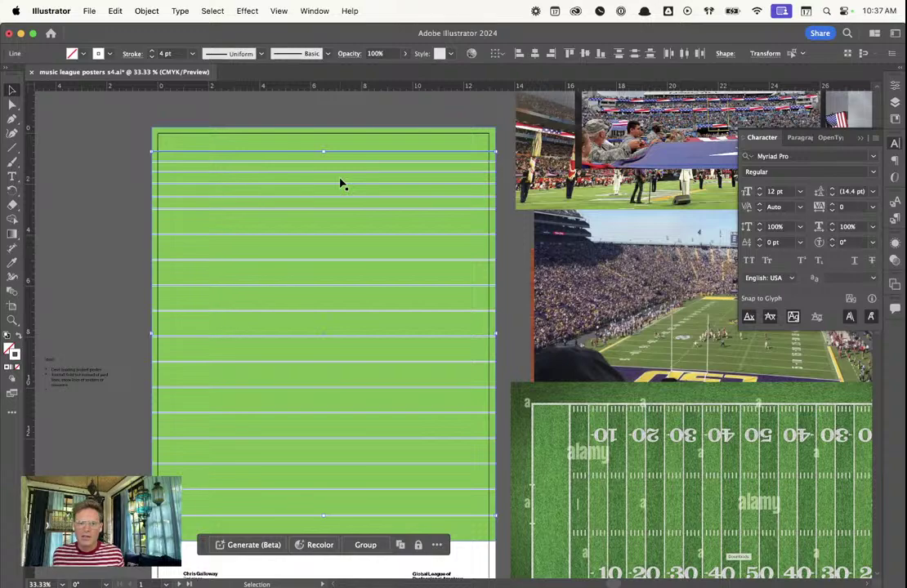
# Duplicate the uppermost white line onto the poster's top margin and onto the bottom edge of the green field
pyautogui.click(220, 150)
pyautogui.click(220, 153)
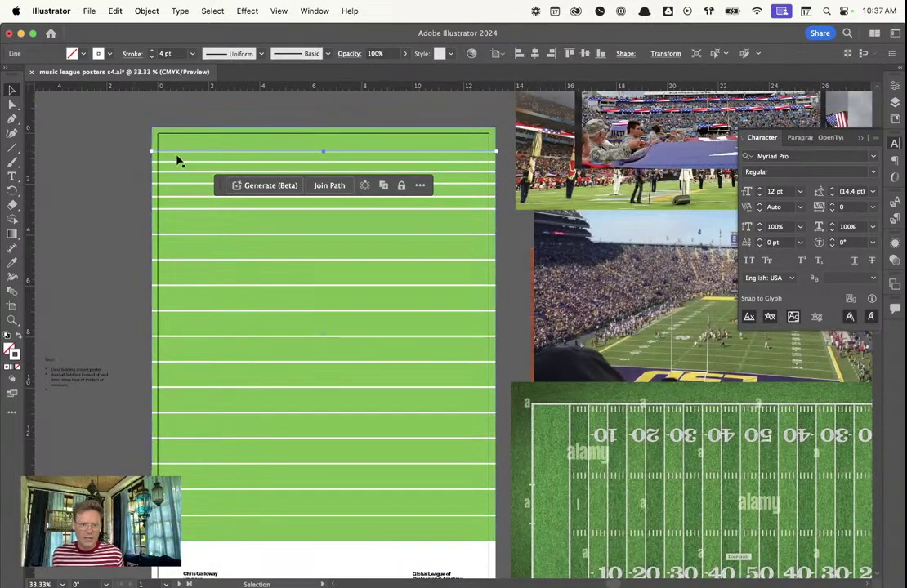
pyautogui.moveTo(178, 155); pyautogui.dragTo(187, 541)
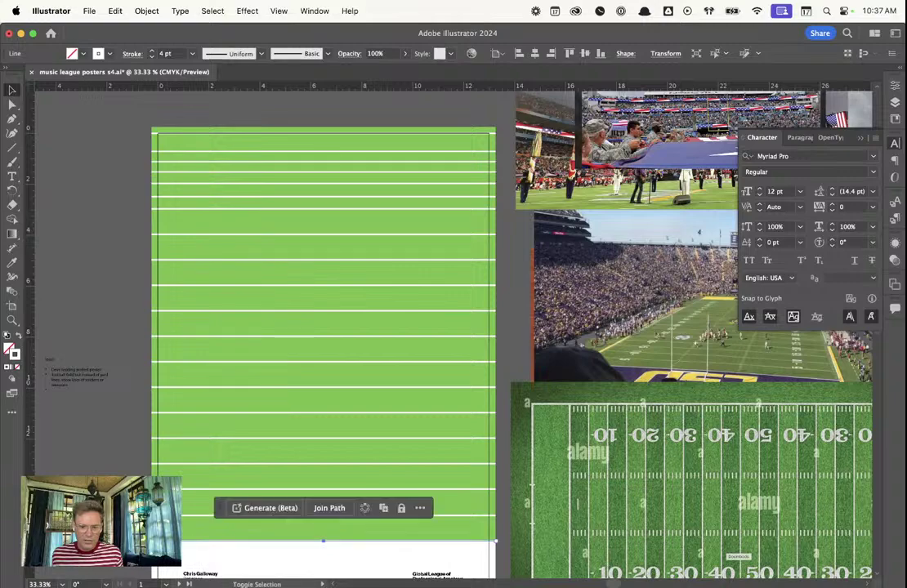
pyautogui.click(111, 137)
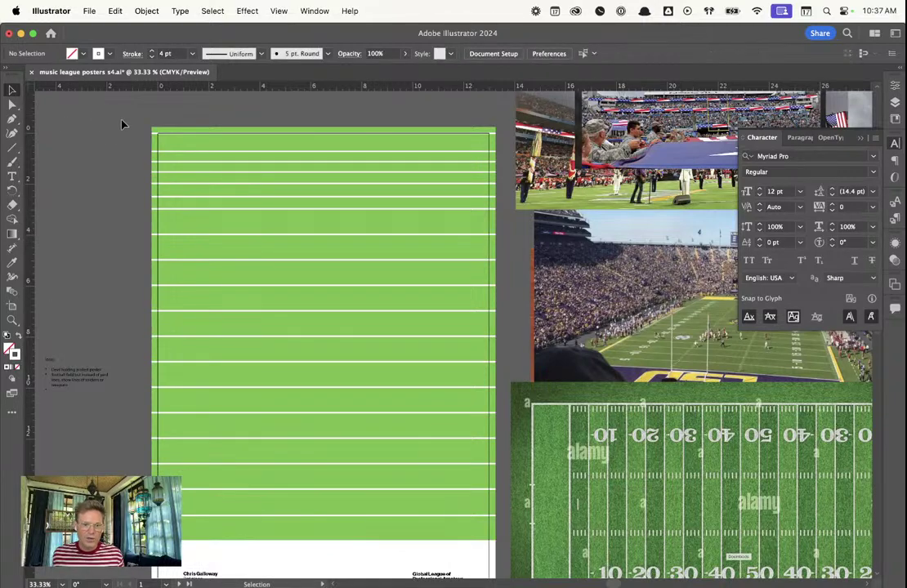
# Distribute all the white lines, without the green background, with equal vertical spacing, and dock the Transform, Align and Pathfinder panel group
pyautogui.scroll(-2, 249, 545)
pyautogui.click(249, 509)
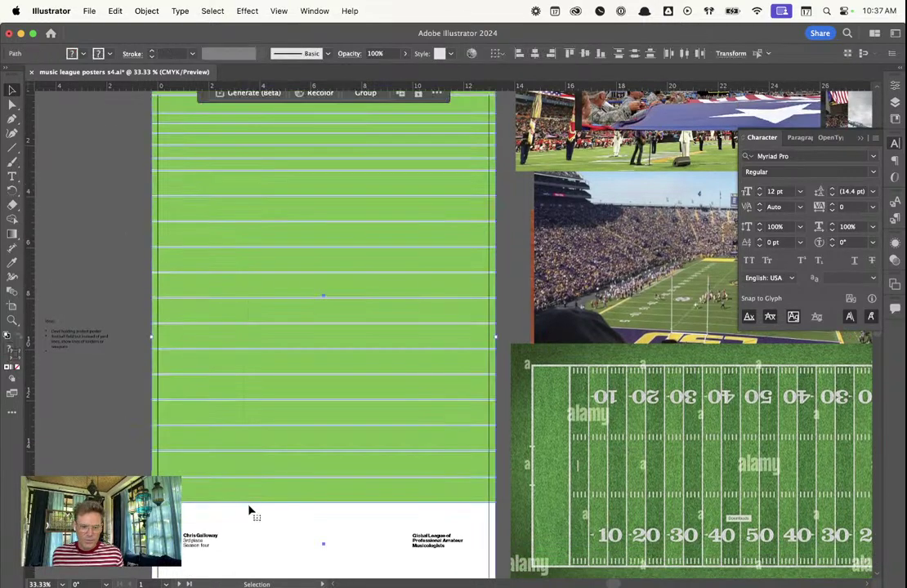
pyautogui.scroll(7, 260, 345)
pyautogui.scroll(-4, 260, 345)
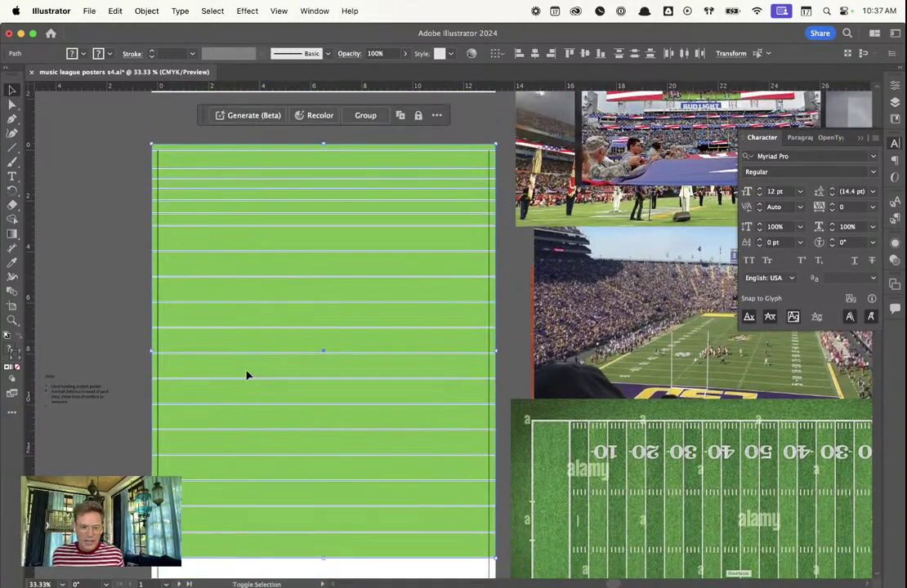
pyautogui.click(247, 376)
pyautogui.scroll(-4, 116, 382)
pyautogui.scroll(3, 115, 382)
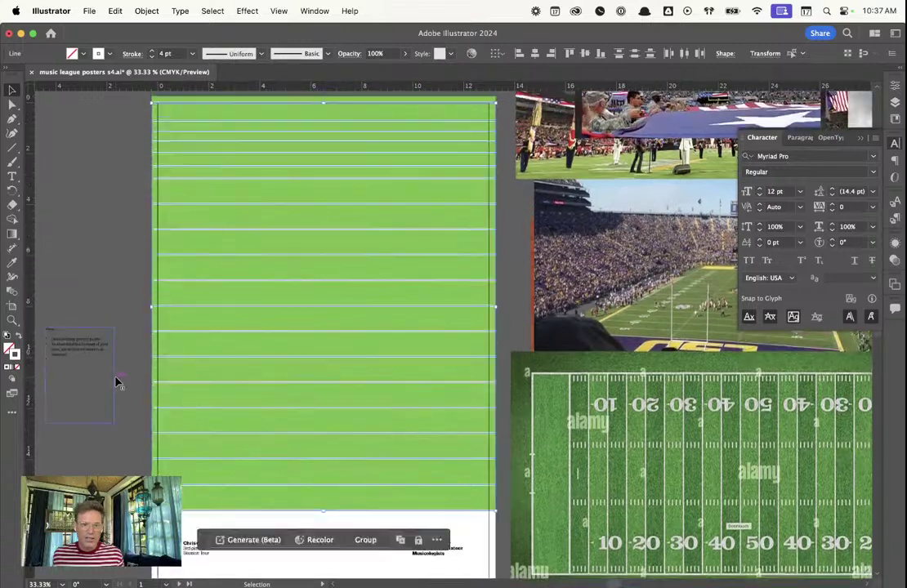
pyautogui.scroll(-1, 119, 217)
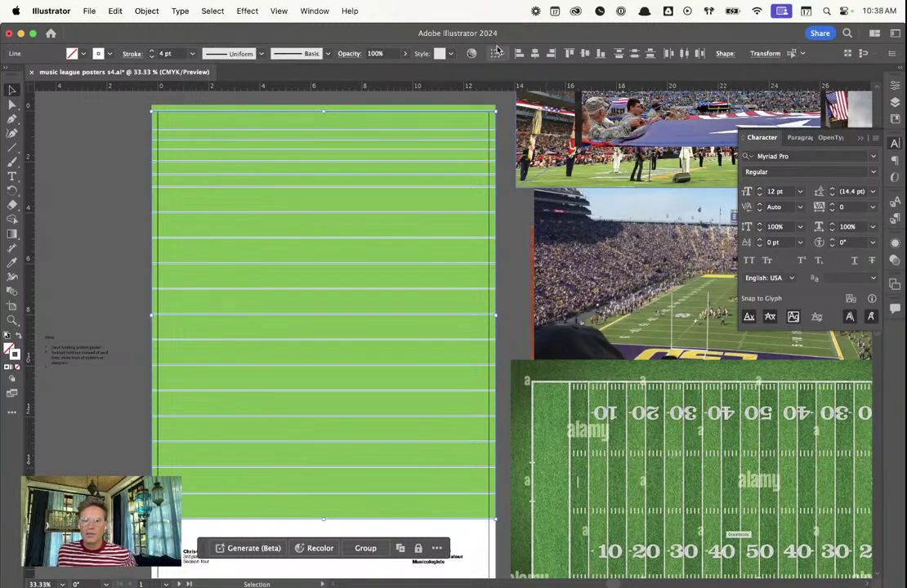
pyautogui.click(551, 54)
pyautogui.click(527, 68)
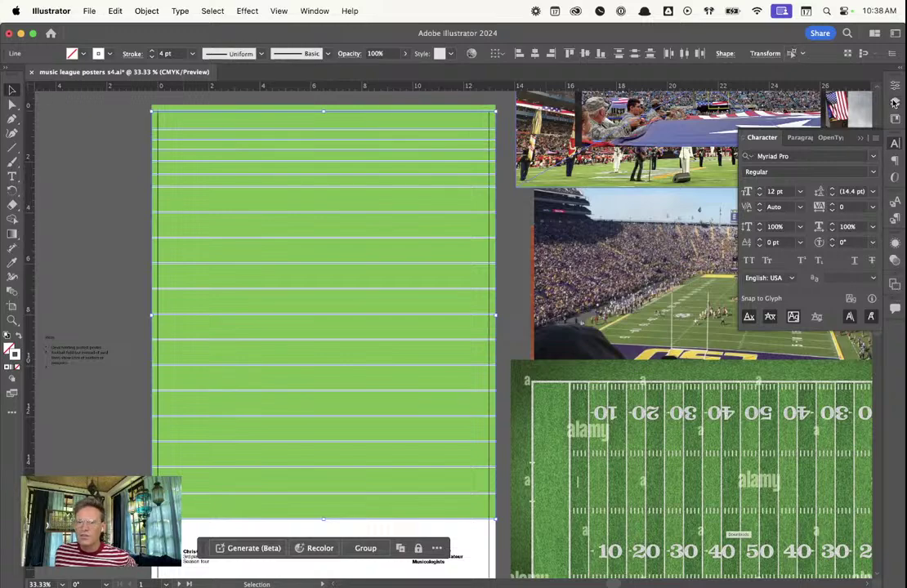
pyautogui.click(725, 53)
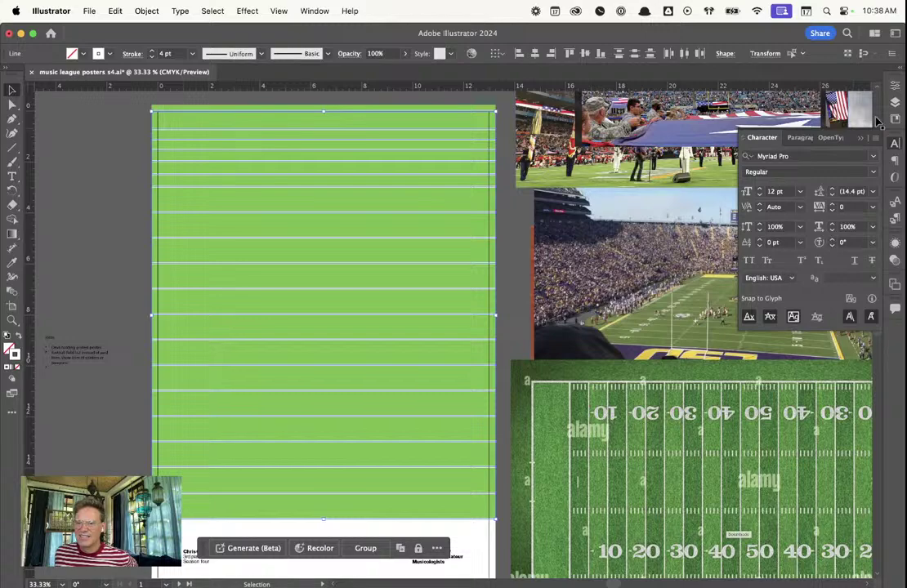
pyautogui.click(315, 10)
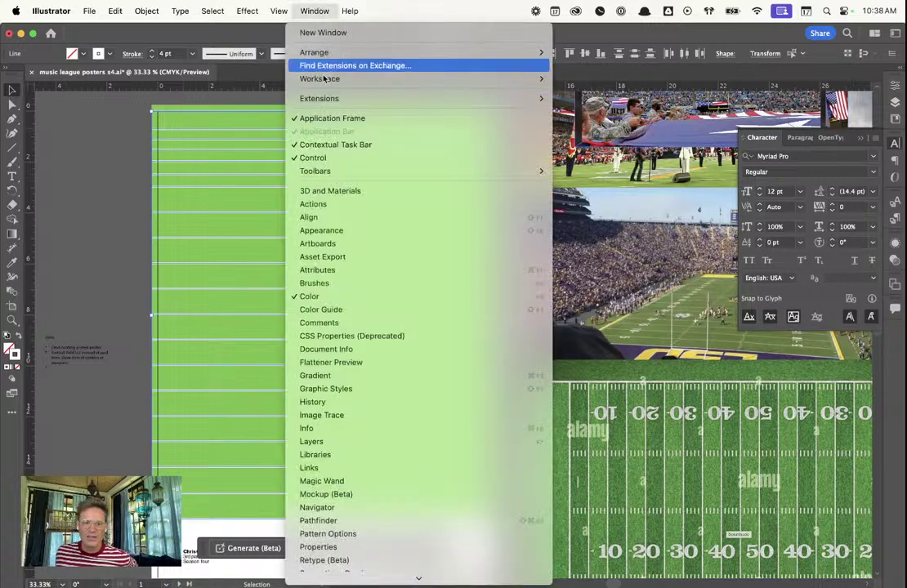
pyautogui.scroll(-5, 357, 303)
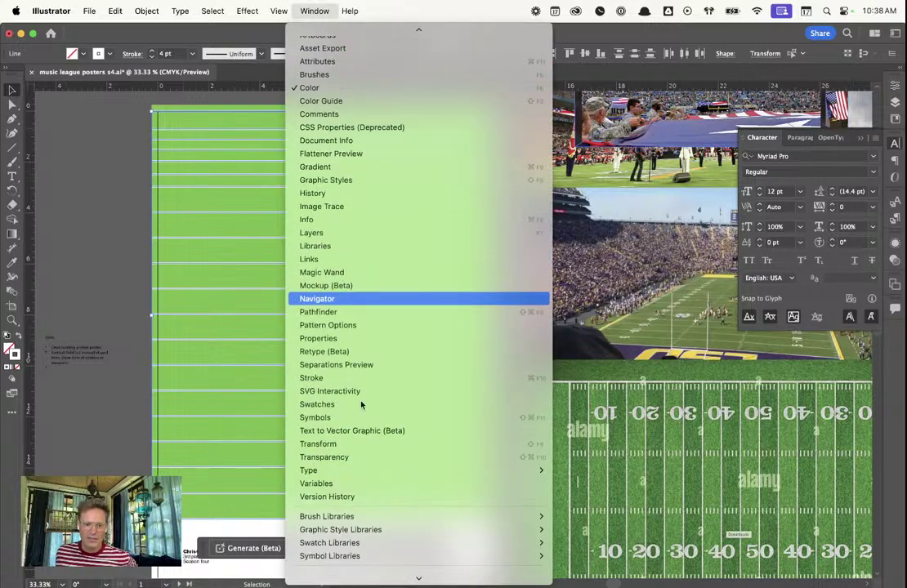
pyautogui.click(326, 313)
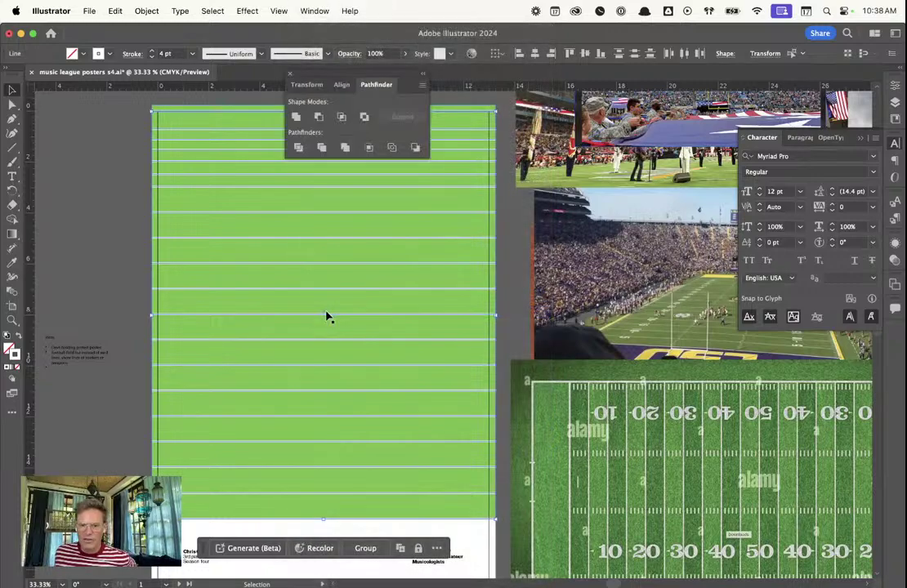
pyautogui.click(343, 85)
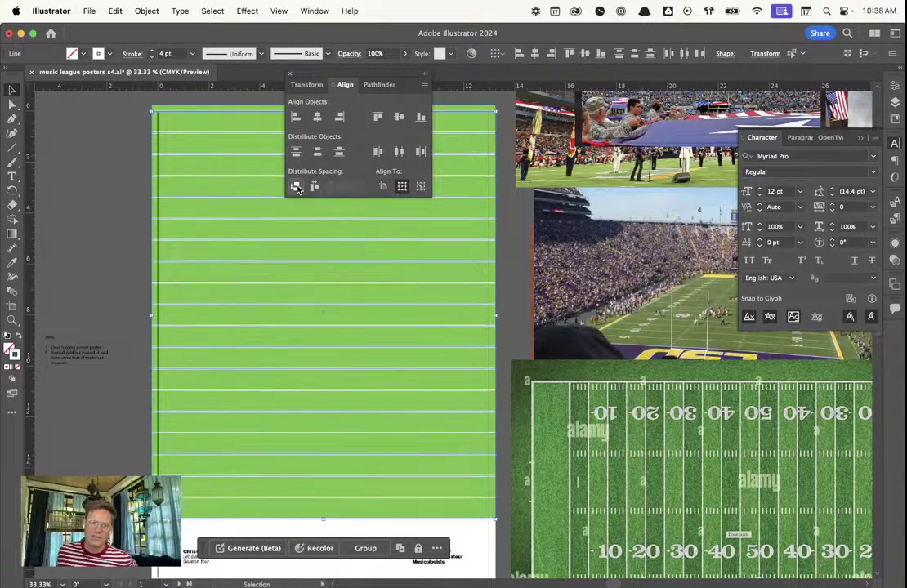
pyautogui.moveTo(282, 72); pyautogui.dragTo(875, 329)
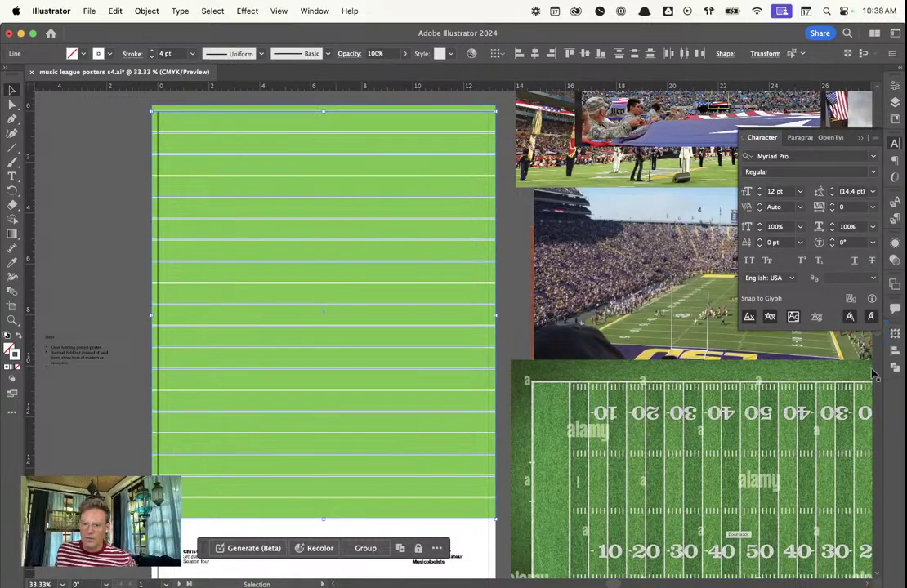
pyautogui.click(90, 202)
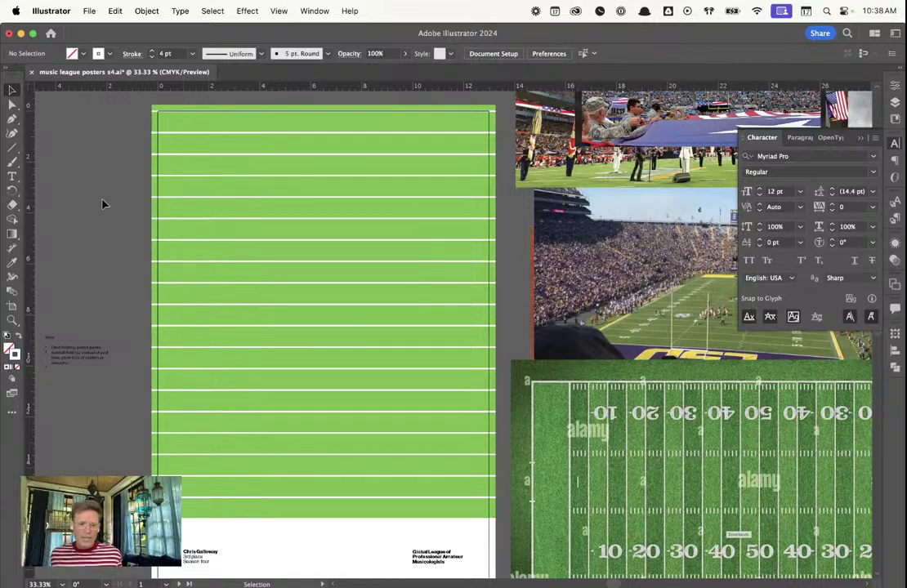
# Add one more copy of the top line inside the field and redistribute all the white lines with equal vertical spacing
pyautogui.click(156, 112)
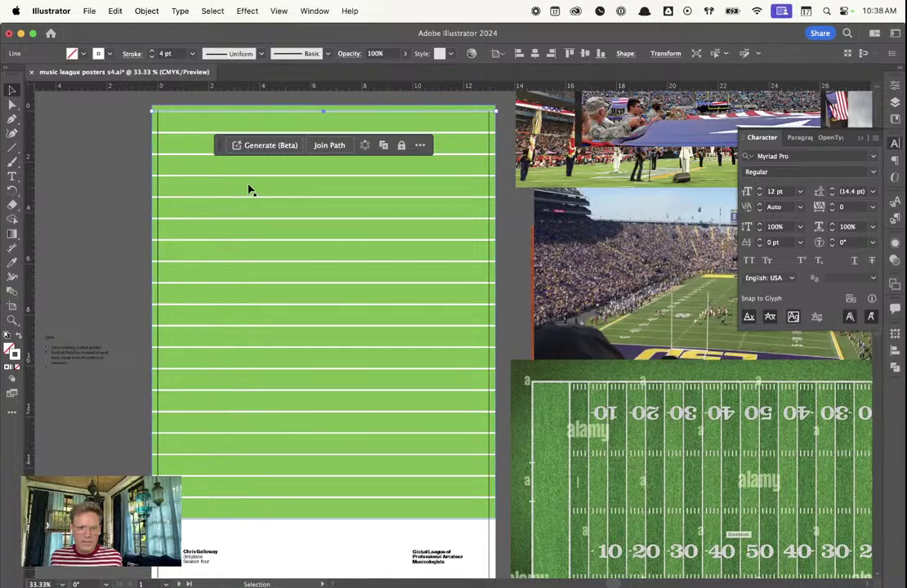
pyautogui.moveTo(188, 111); pyautogui.dragTo(190, 151)
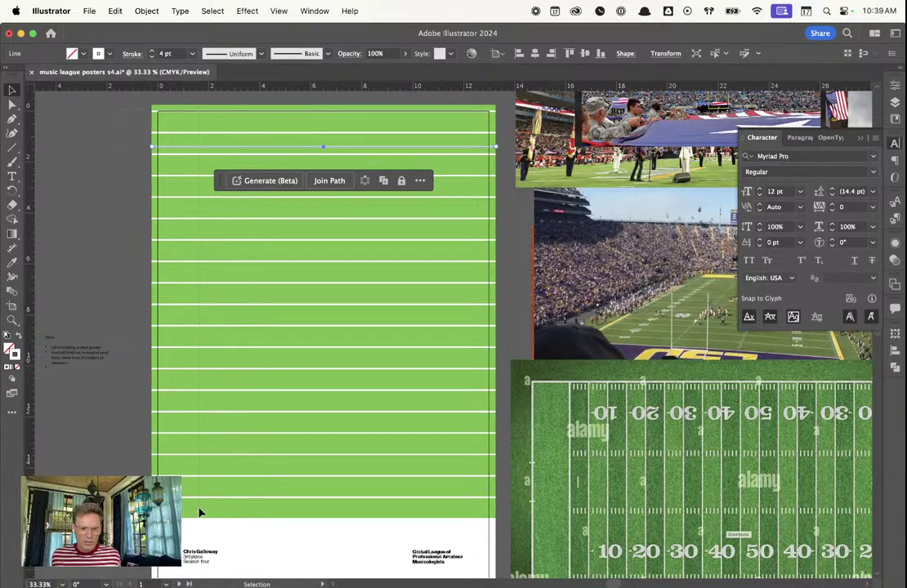
pyautogui.press('super+a')
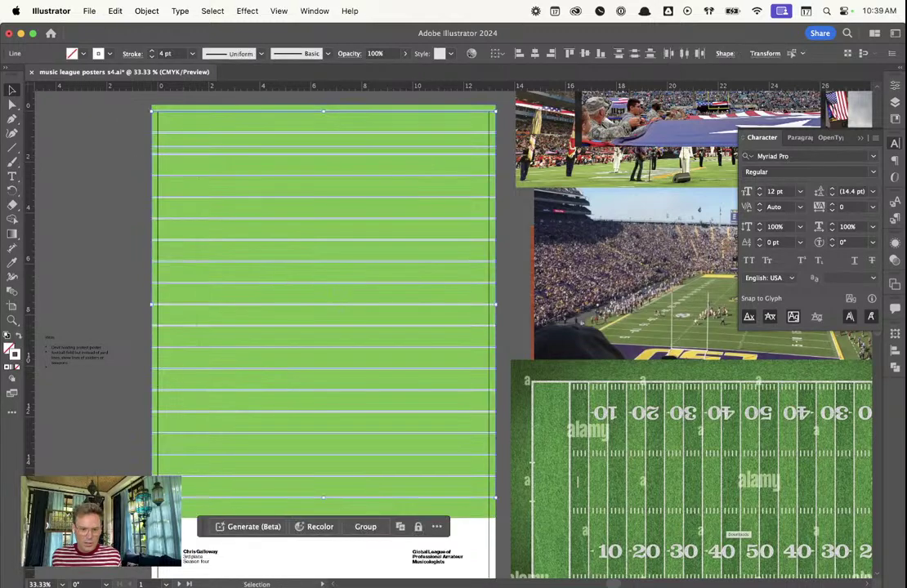
pyautogui.keyDown('shift'); pyautogui.click(193, 514); pyautogui.keyUp('shift')
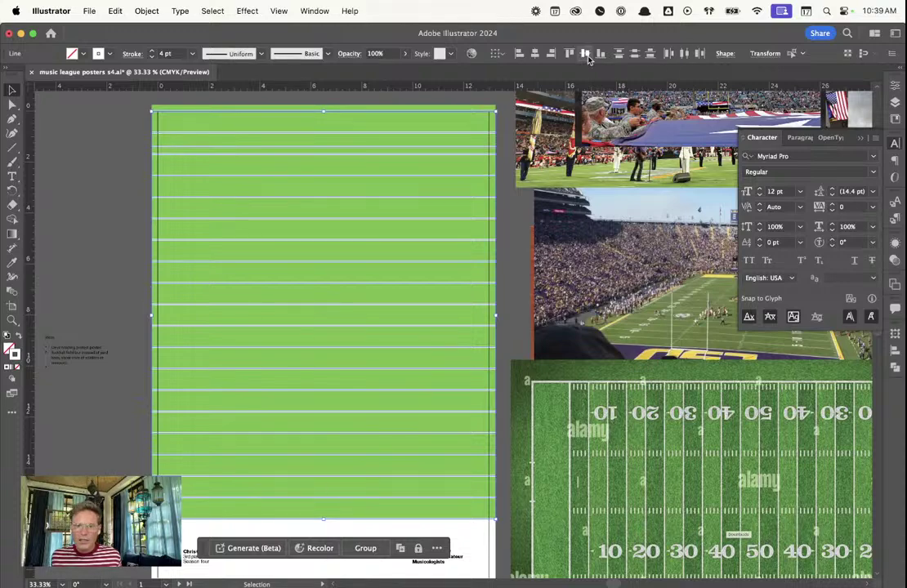
pyautogui.click(896, 356)
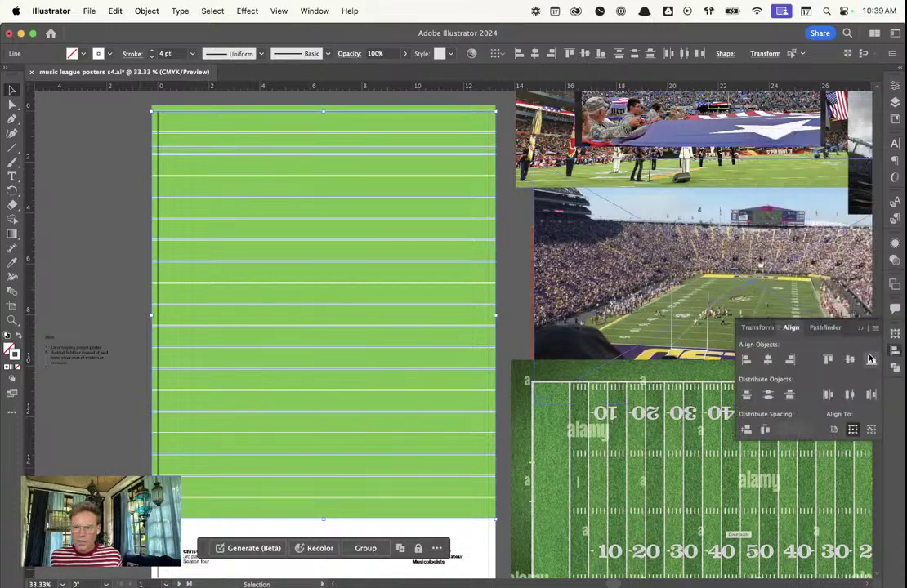
pyautogui.click(117, 186)
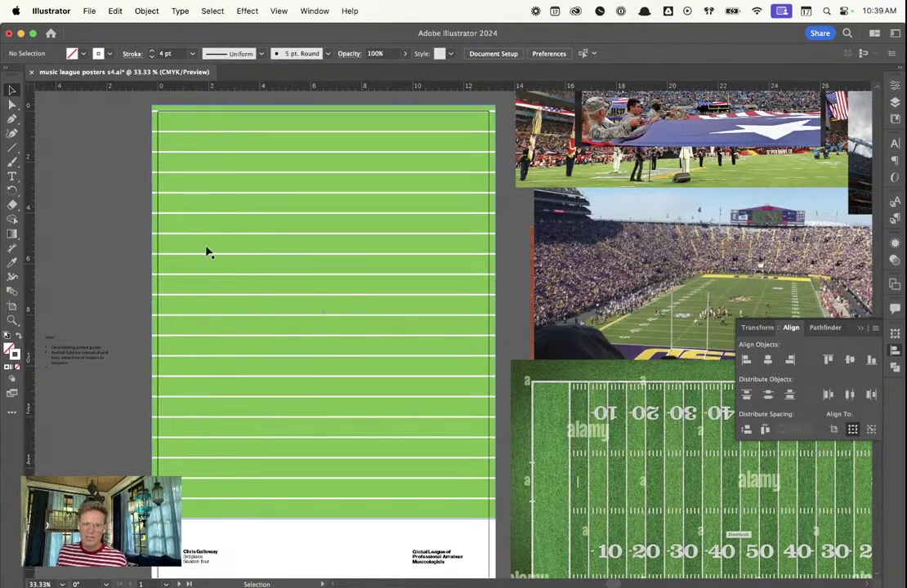
# Delete the white lines on the field's bottom edge and on the poster's top margin
pyautogui.click(225, 520)
pyautogui.click(152, 177)
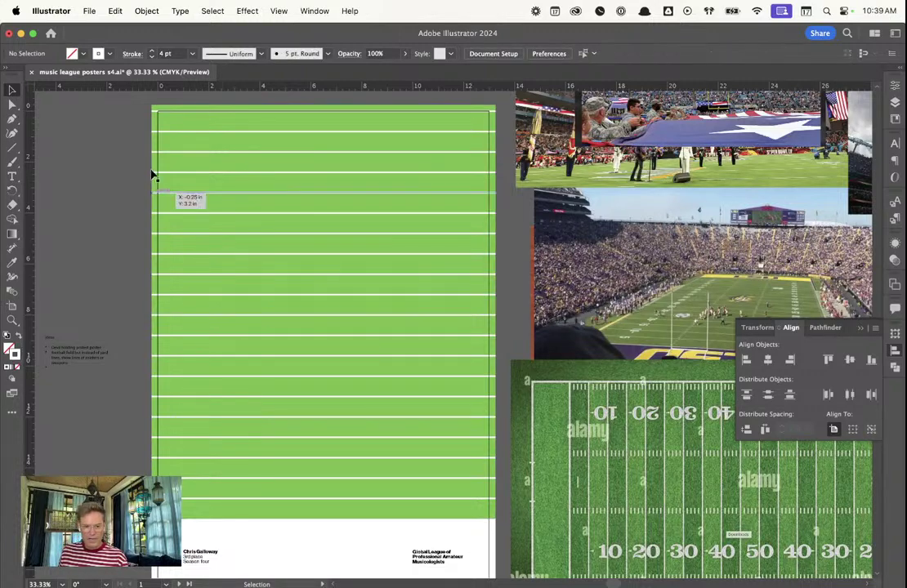
pyautogui.click(222, 116)
pyautogui.click(121, 237)
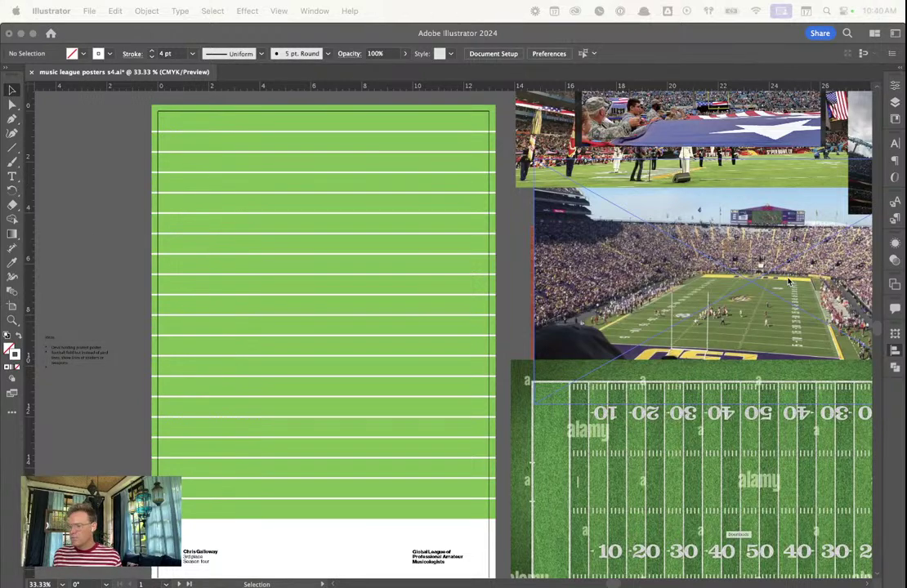
pyautogui.click(142, 153)
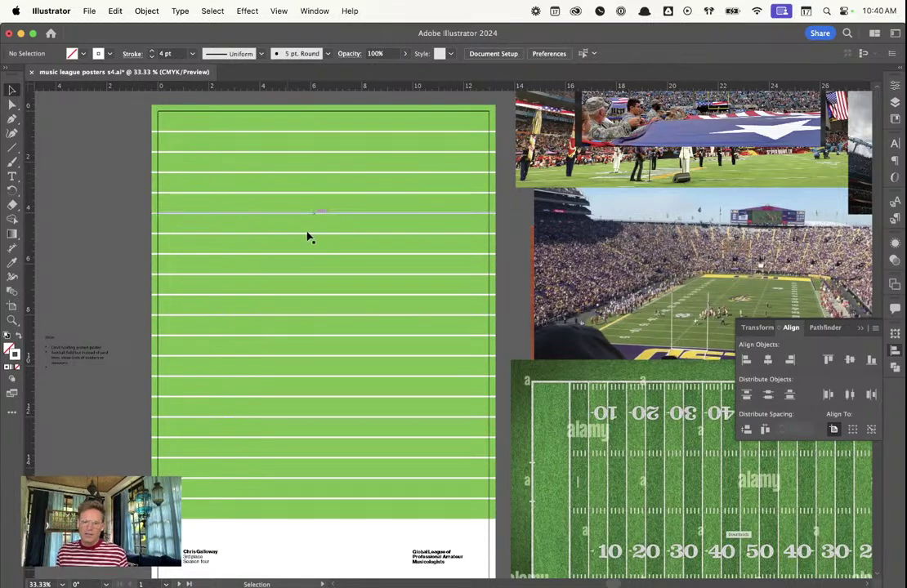
# Switch to the browser, review the posters from Seasons 1 to 3 on the Global League portfolio page, and return to Illustrator
pyautogui.scroll(-3, 305, 261)
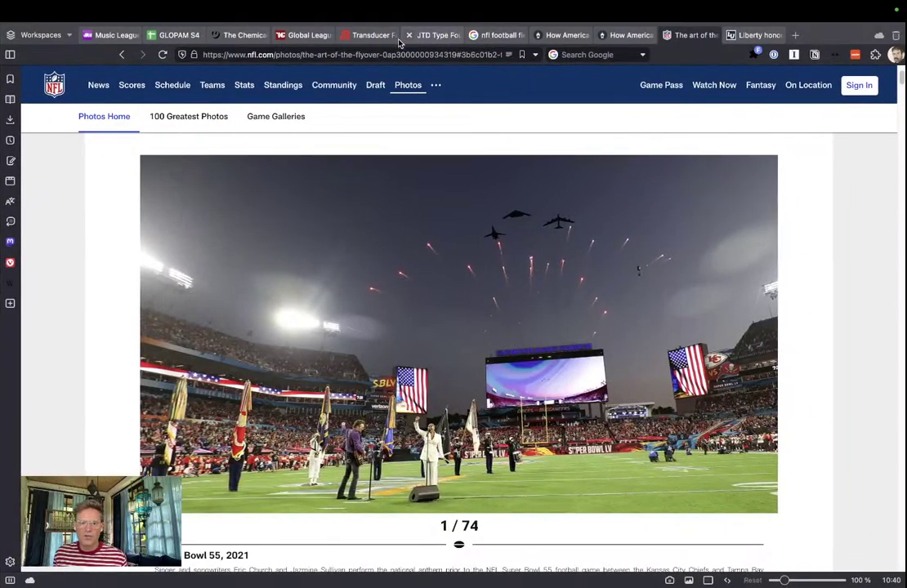
pyautogui.click(328, 35)
pyautogui.scroll(-8, 441, 355)
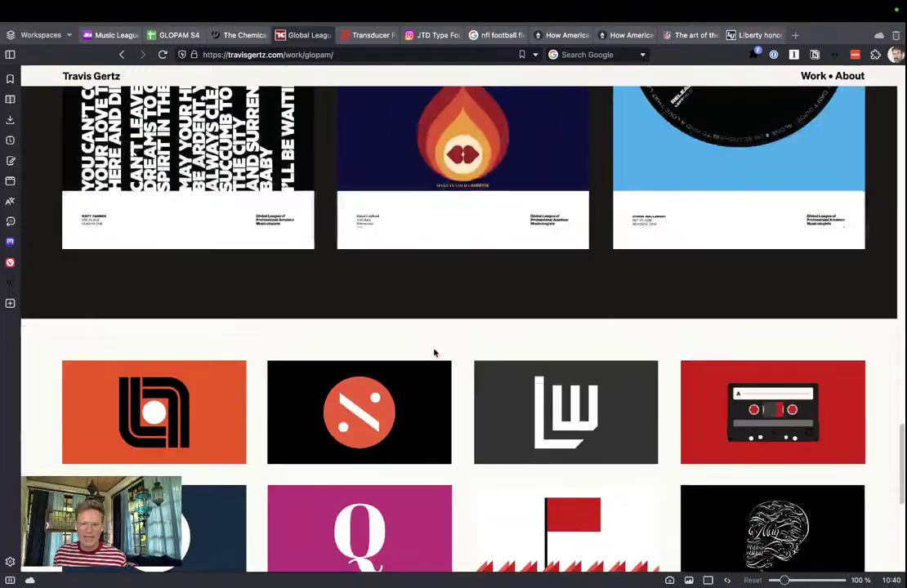
pyautogui.scroll(8, 438, 351)
pyautogui.scroll(-4, 776, 286)
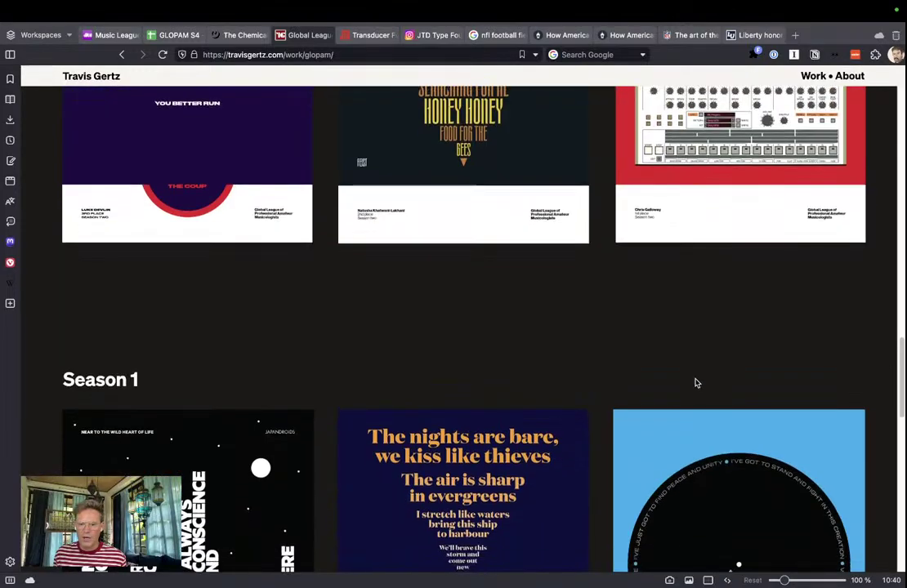
pyautogui.scroll(7, 696, 376)
pyautogui.scroll(5, 695, 364)
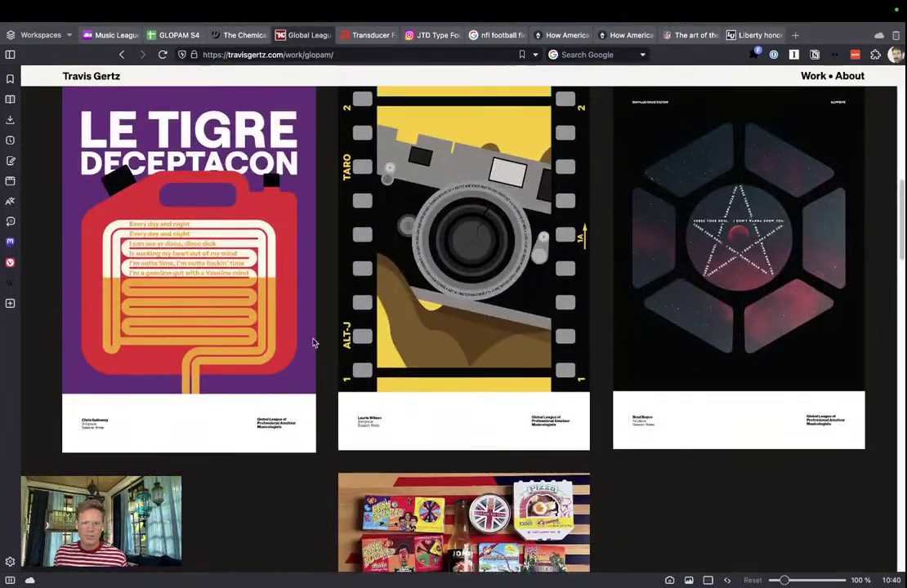
pyautogui.scroll(-11, 389, 322)
pyautogui.scroll(1, 543, 335)
pyautogui.scroll(-1, 654, 352)
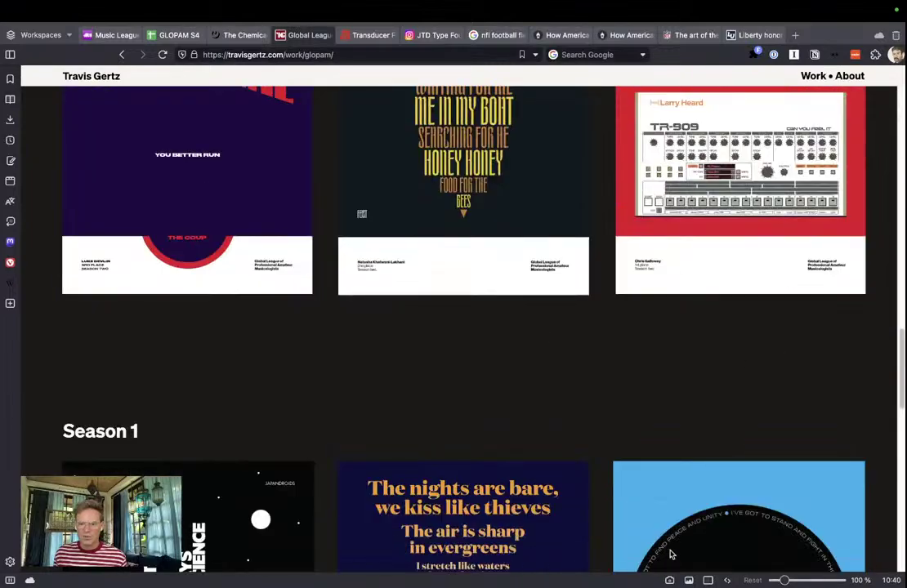
pyautogui.scroll(10, 621, 514)
pyautogui.scroll(-9, 569, 474)
pyautogui.scroll(3, 490, 457)
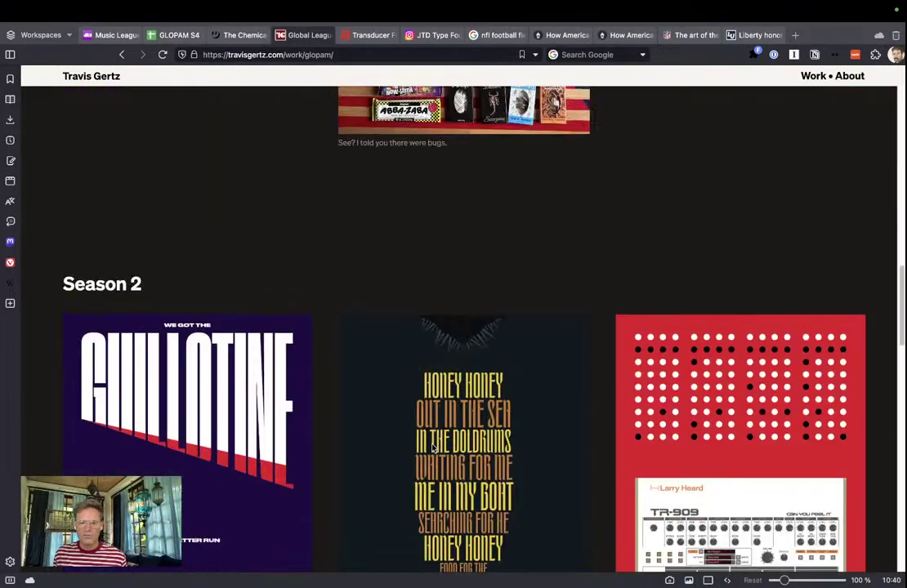
pyautogui.scroll(-6, 458, 458)
pyautogui.scroll(5, 531, 483)
pyautogui.scroll(-2, 621, 507)
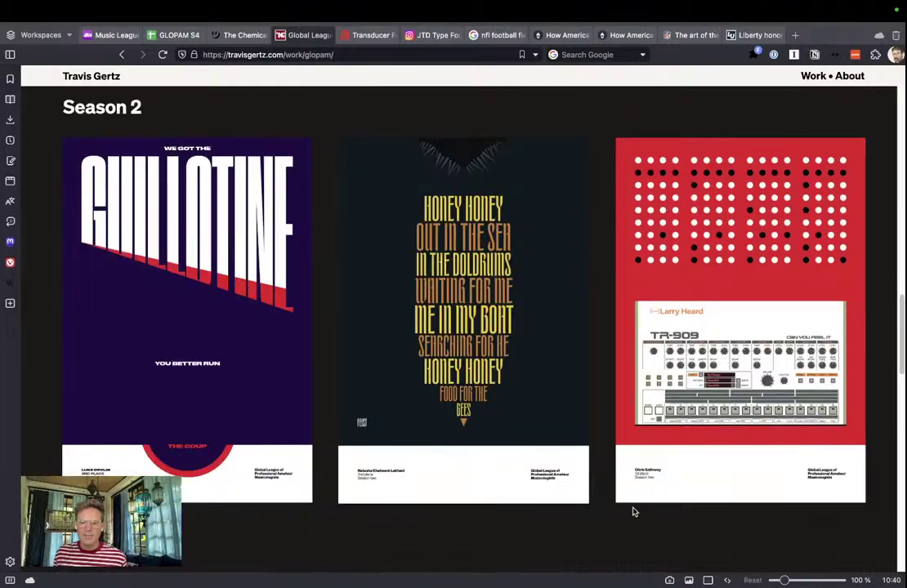
pyautogui.scroll(-3, 646, 500)
pyautogui.scroll(11, 649, 497)
pyautogui.scroll(-1, 649, 498)
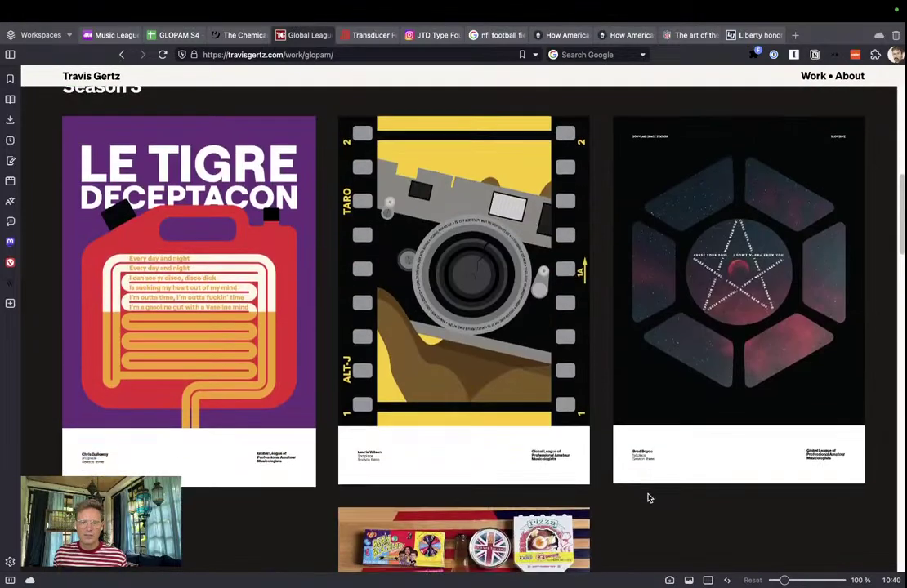
pyautogui.scroll(-2, 649, 498)
pyautogui.press('super+Tab')
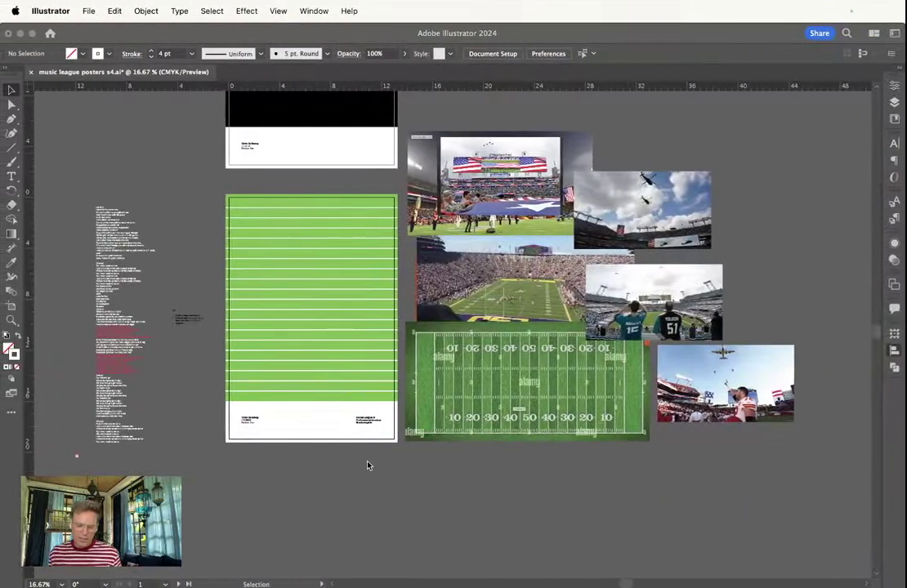
# Set the stroke weight of the top white yard line on the green field to 8 pt
pyautogui.press('a')
pyautogui.hscroll(1, 264, 272)
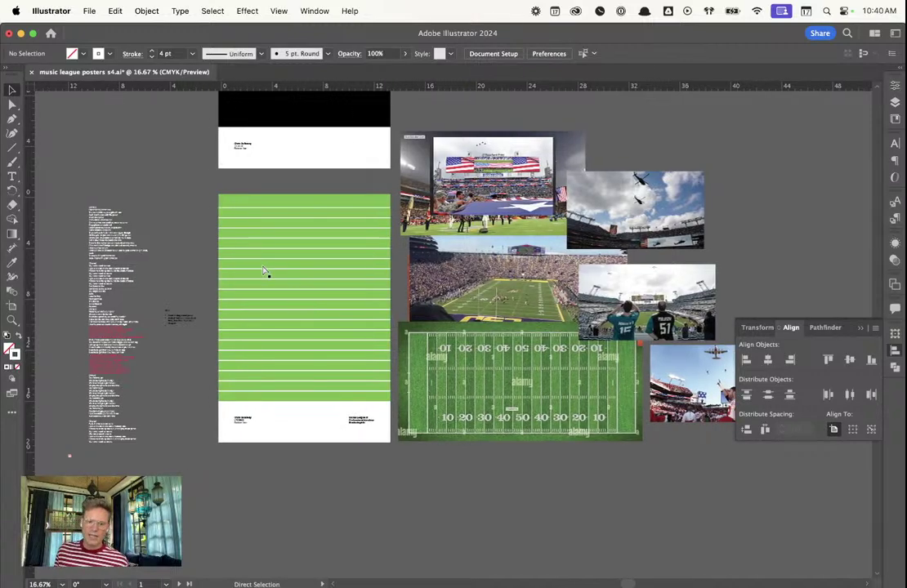
pyautogui.scroll(2, 264, 272)
pyautogui.press('v')
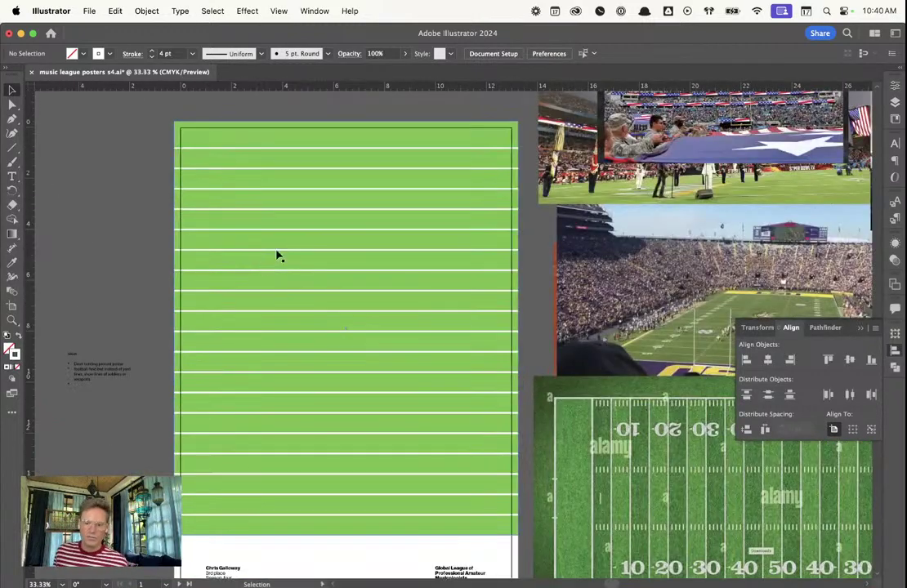
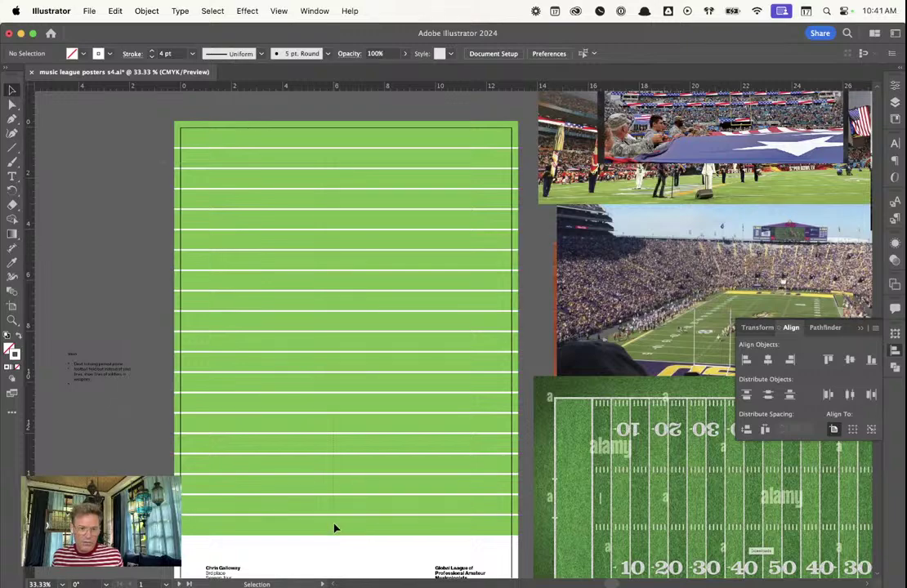
pyautogui.press('super+a')
pyautogui.keyDown('shift'); pyautogui.click(97, 372); pyautogui.keyUp('shift')
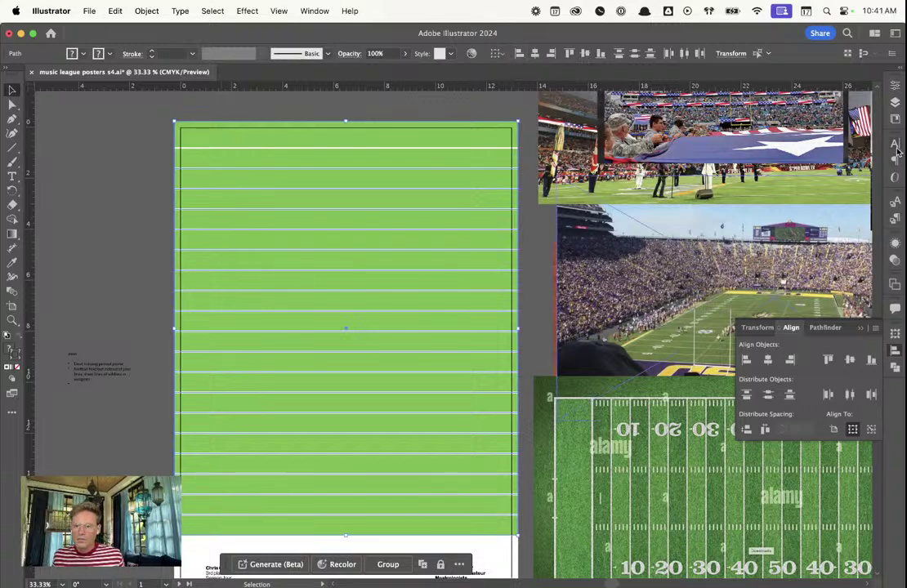
pyautogui.click(391, 149)
pyautogui.click(191, 53)
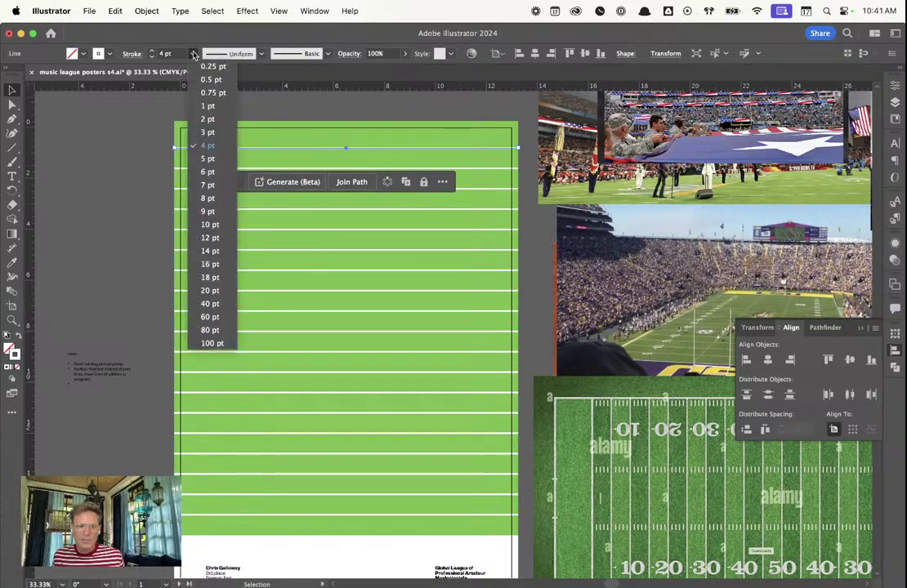
pyautogui.click(184, 171)
pyautogui.click(119, 179)
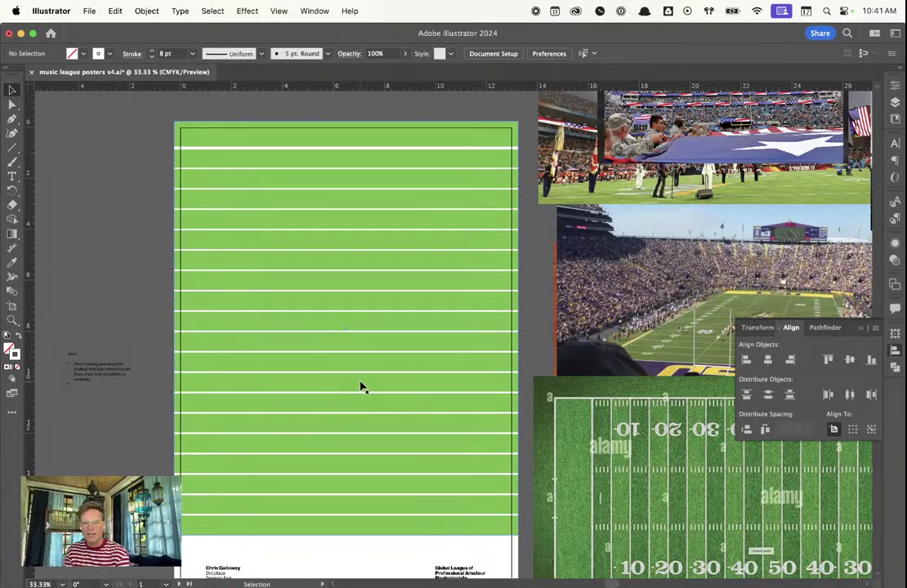
# Spread the night ceremony, LSU stadium and flyover player reference photos farther out to the right of the poster
pyautogui.scroll(5, 360, 385)
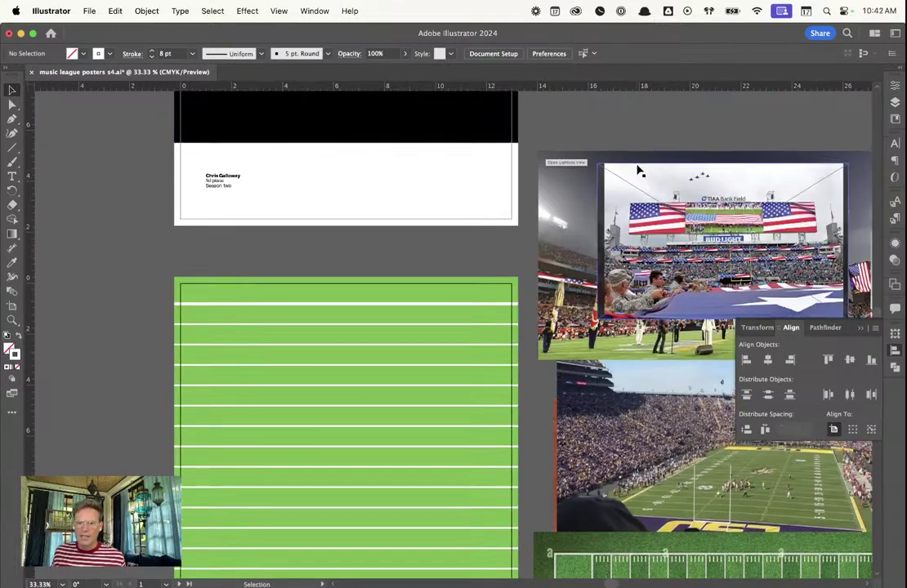
pyautogui.moveTo(637, 171)
pyautogui.mouseDown()
pyautogui.moveTo(704, 188)
pyautogui.moveTo(794, 168)
pyautogui.moveTo(772, 167)
pyautogui.moveTo(783, 169)
pyautogui.mouseUp()
pyautogui.scroll(-4, 783, 168)
pyautogui.hscroll(-6, 582, 259)
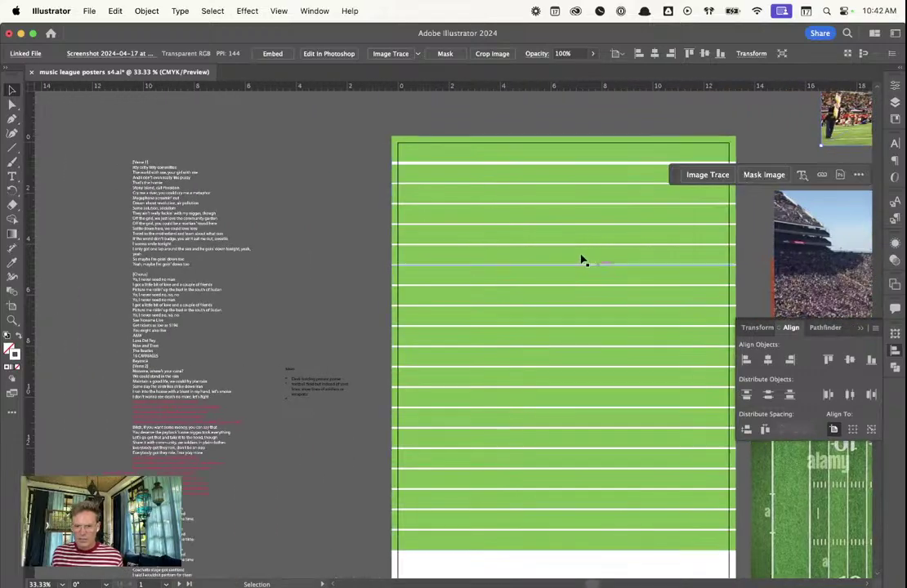
pyautogui.hscroll(12, 538, 255)
pyautogui.hscroll(8, 537, 254)
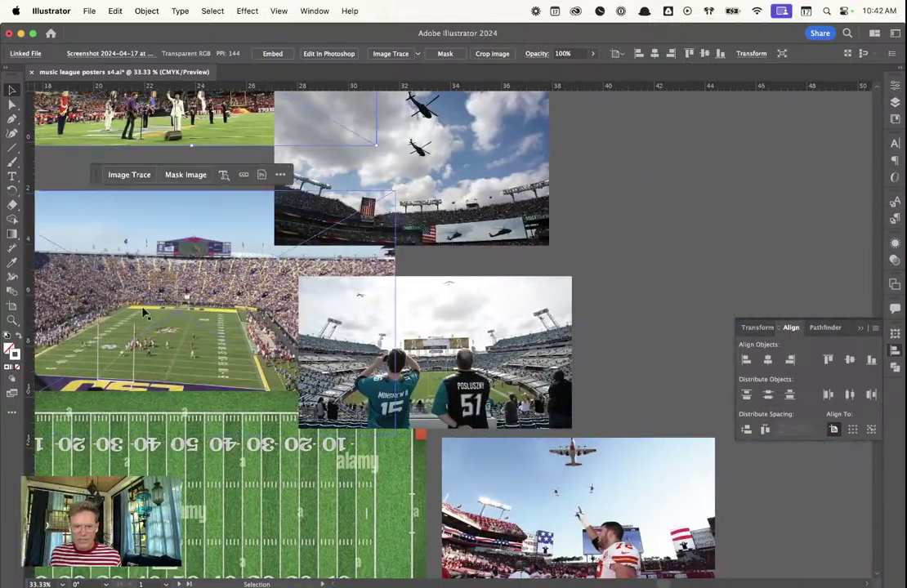
pyautogui.moveTo(97, 314); pyautogui.dragTo(637, 241)
pyautogui.scroll(-8, 364, 343)
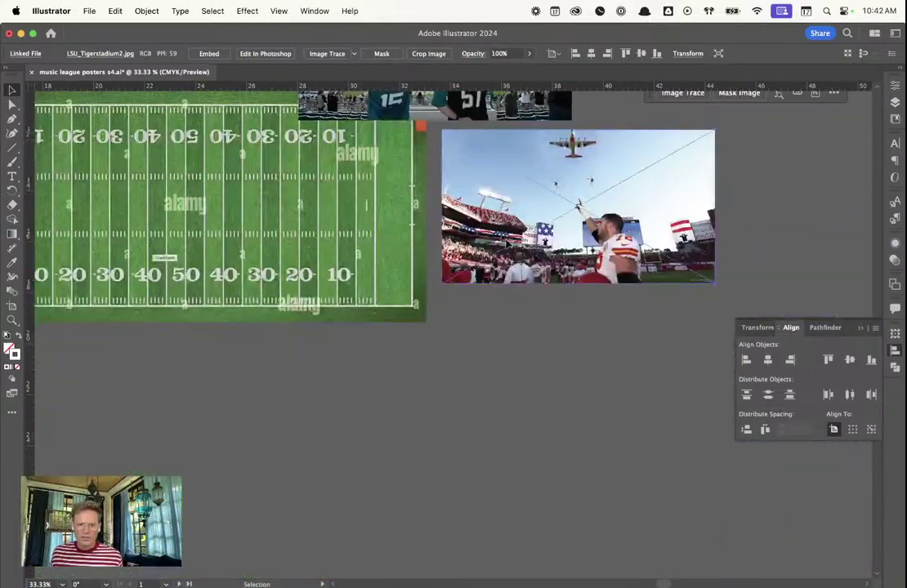
pyautogui.moveTo(555, 204); pyautogui.dragTo(704, 307)
# Move the helicopter photo down and the flag photo off the night ceremony photo into the empty space beside it
pyautogui.scroll(10, 520, 268)
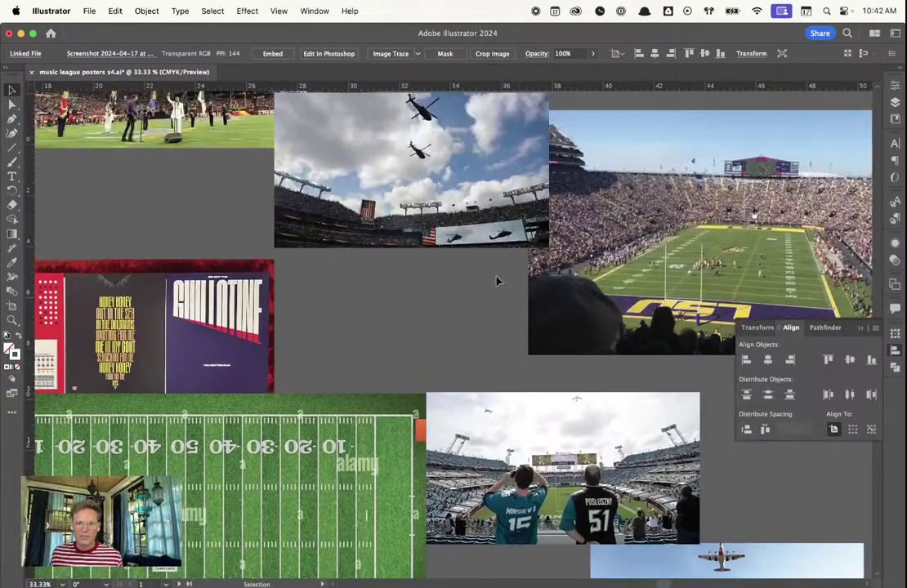
pyautogui.moveTo(491, 233); pyautogui.dragTo(501, 328)
pyautogui.scroll(9, 431, 298)
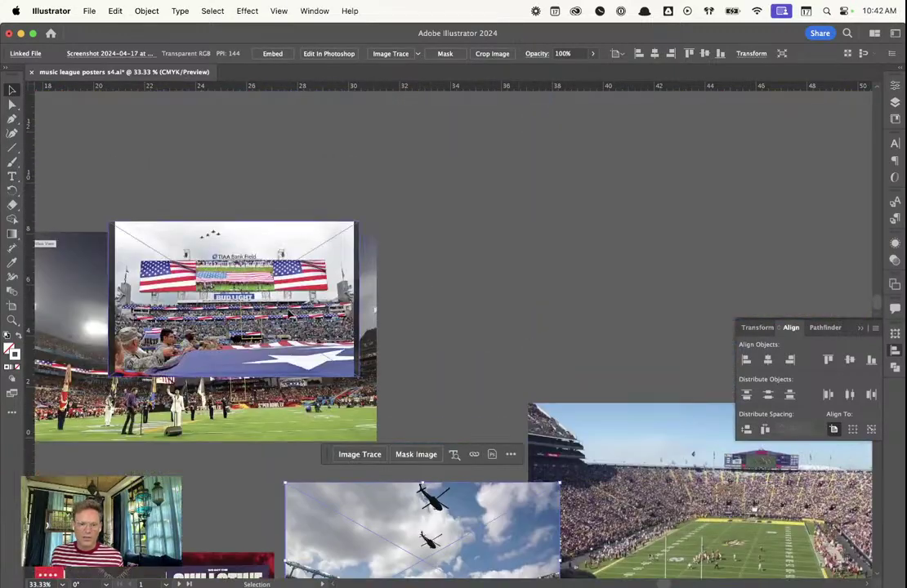
pyautogui.moveTo(291, 314); pyautogui.dragTo(568, 265)
pyautogui.moveTo(310, 326)
pyautogui.mouseDown()
pyautogui.moveTo(368, 325)
pyautogui.moveTo(313, 320)
pyautogui.mouseUp()
pyautogui.hscroll(5, 357, 368)
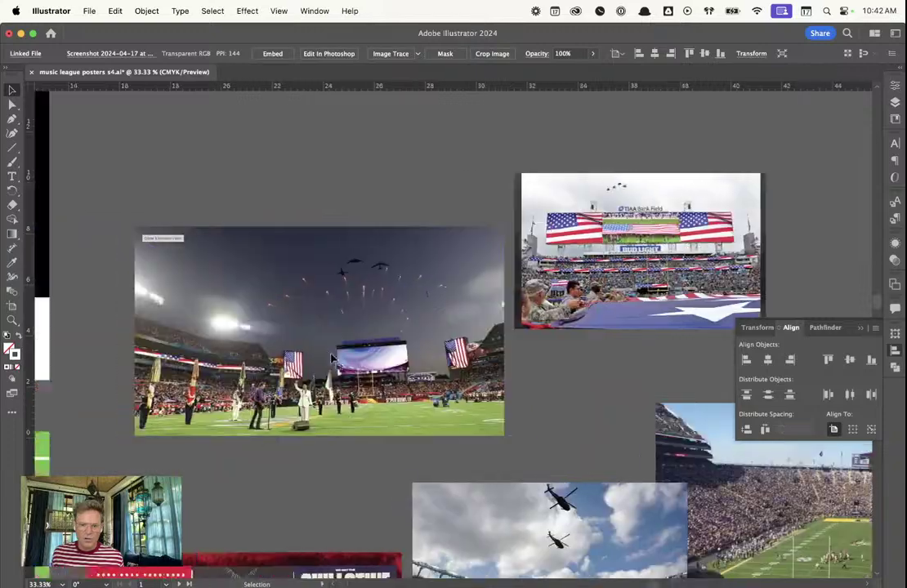
# Move the photo of the three earlier posters up so it clears the small football field photo beneath it
pyautogui.hscroll(-10, 360, 369)
pyautogui.scroll(-10, 343, 343)
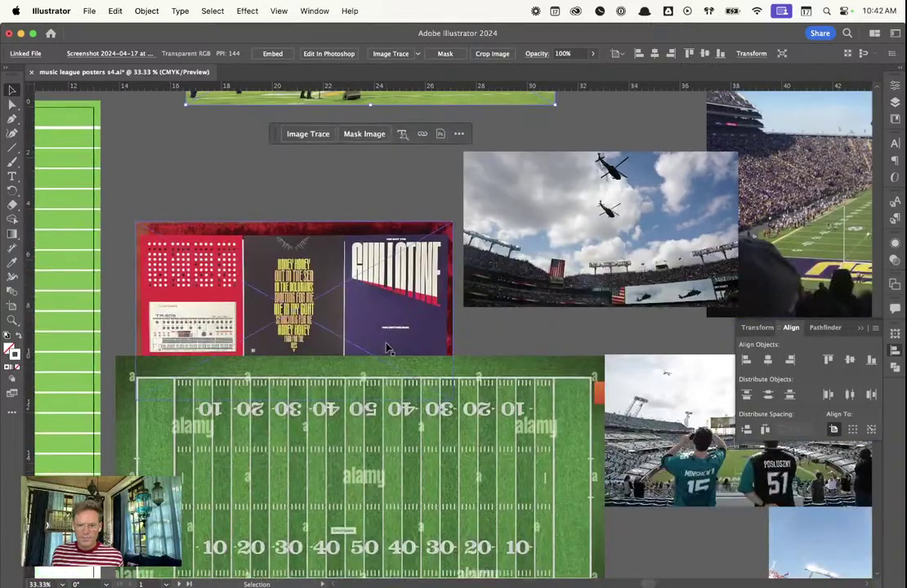
pyautogui.moveTo(335, 297); pyautogui.dragTo(313, 224)
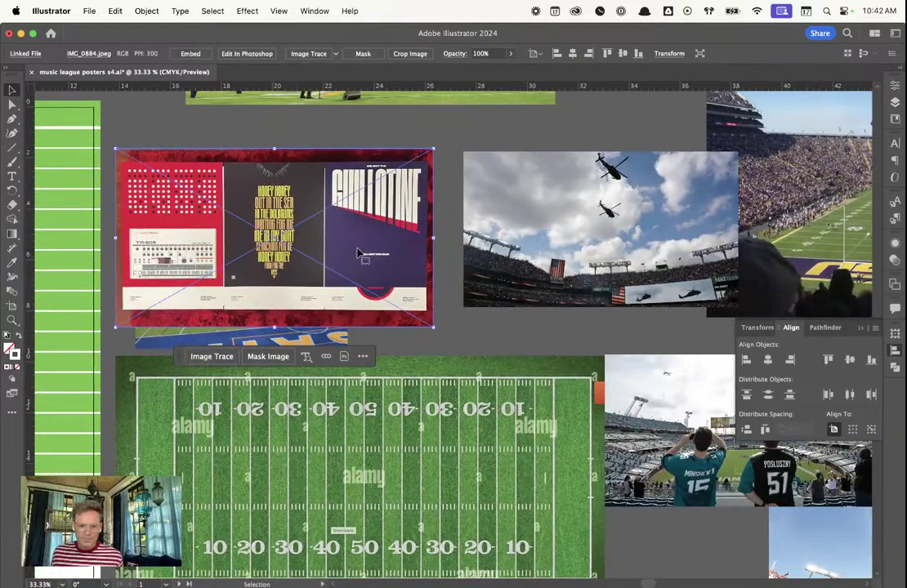
pyautogui.moveTo(346, 264); pyautogui.dragTo(302, 151)
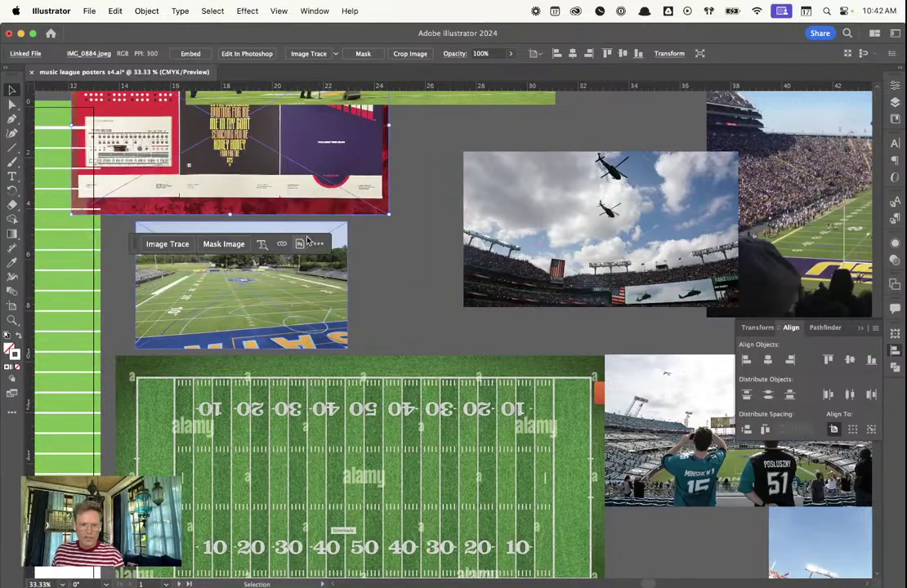
# Move the small field photo and the overhead field diagram down and to the right, away from the poster and other references
pyautogui.hscroll(6, 306, 248)
pyautogui.hscroll(10, 306, 248)
pyautogui.hscroll(-20, 304, 245)
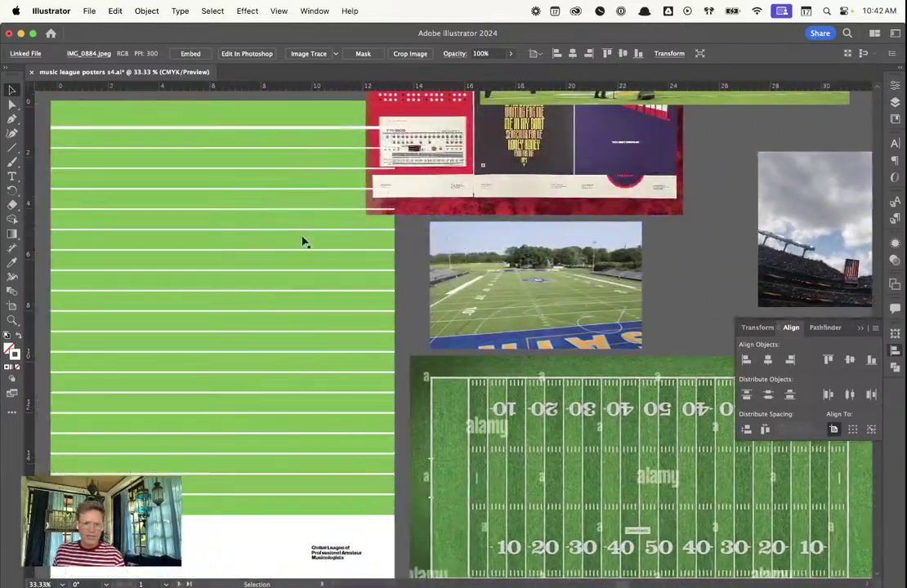
pyautogui.scroll(5, 302, 242)
pyautogui.moveTo(482, 322)
pyautogui.mouseDown()
pyautogui.moveTo(598, 388)
pyautogui.moveTo(553, 355)
pyautogui.moveTo(556, 391)
pyautogui.mouseUp()
pyautogui.scroll(-4, 550, 364)
pyautogui.scroll(-8, 556, 391)
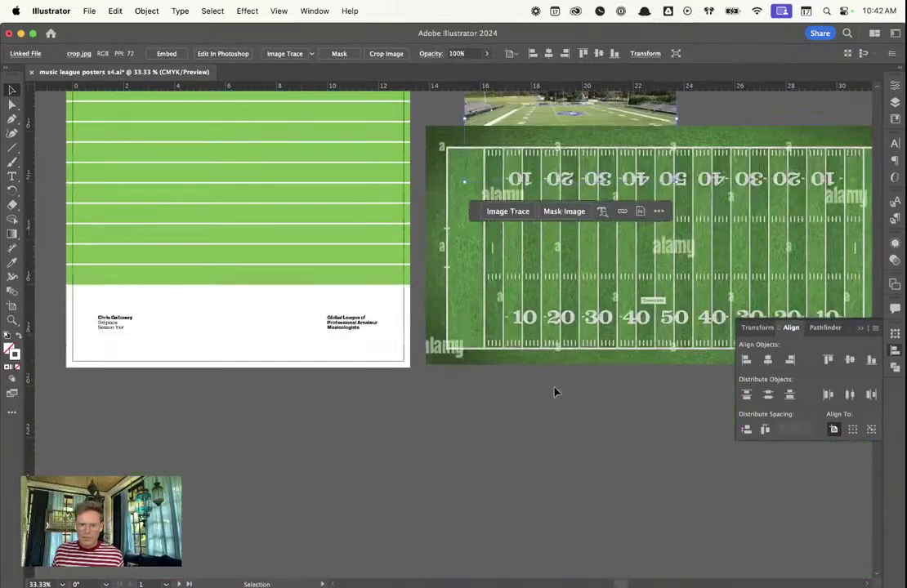
pyautogui.moveTo(553, 266); pyautogui.dragTo(669, 427)
pyautogui.click(420, 308)
# Examine the striped field poster at several magnifications and compare it with the stadium and flyover reference photos
pyautogui.scroll(8, 418, 308)
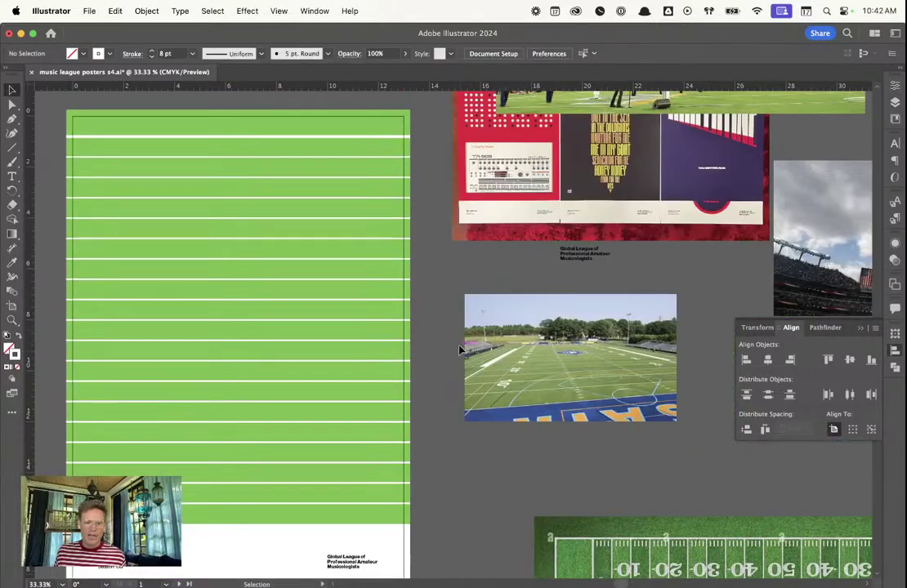
pyautogui.hscroll(5, 397, 299)
pyautogui.hscroll(-8, 348, 322)
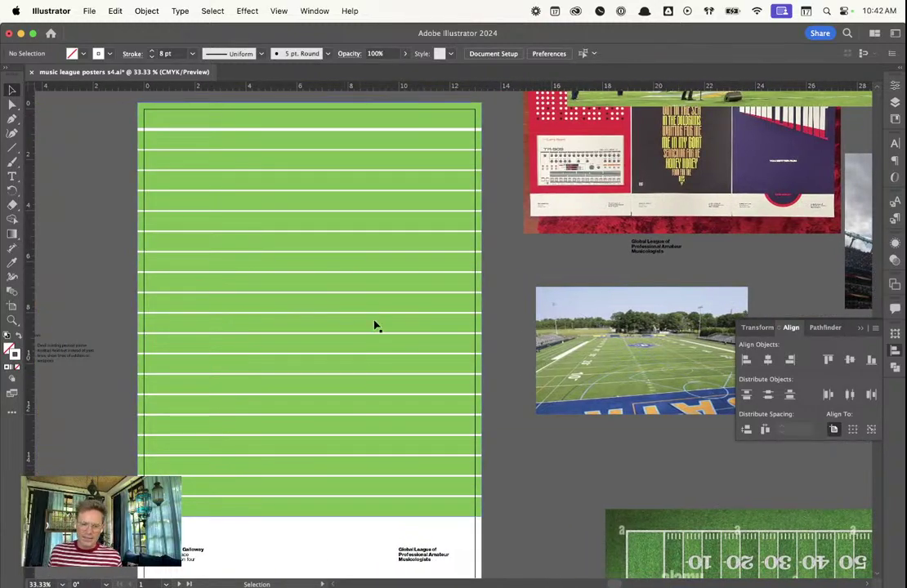
pyautogui.hscroll(-1, 375, 327)
pyautogui.hscroll(-1, 375, 327)
pyautogui.scroll(-1, 378, 323)
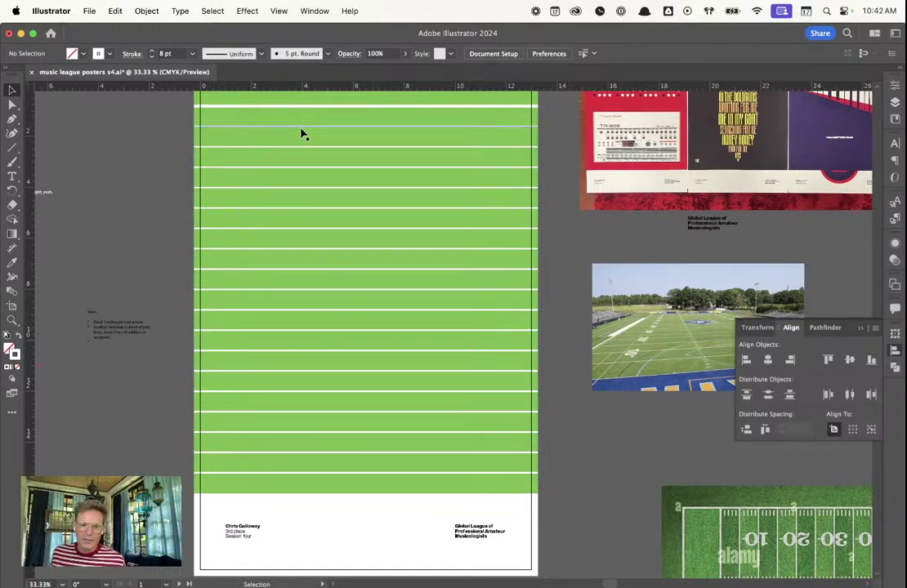
pyautogui.hscroll(-1, 377, 234)
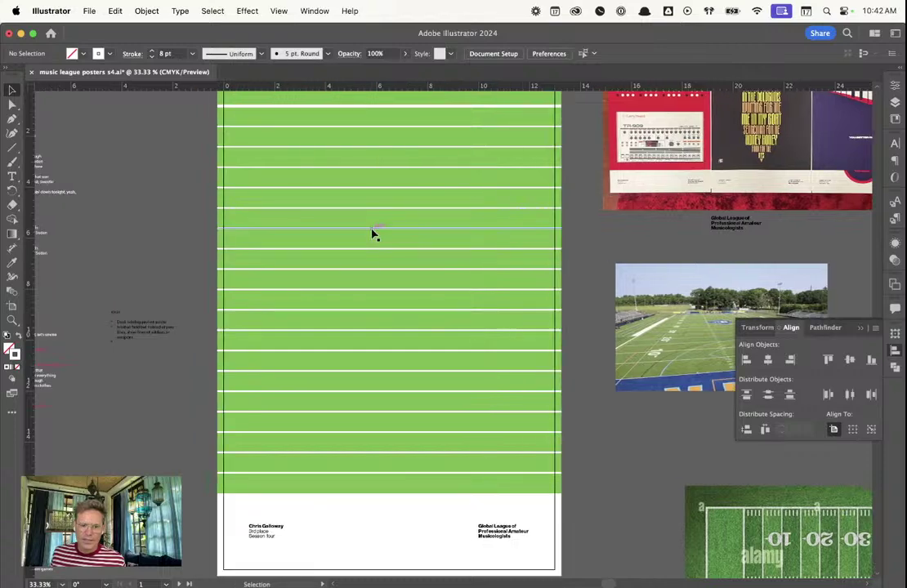
pyautogui.scroll(-3, 373, 234)
pyautogui.scroll(1, 372, 235)
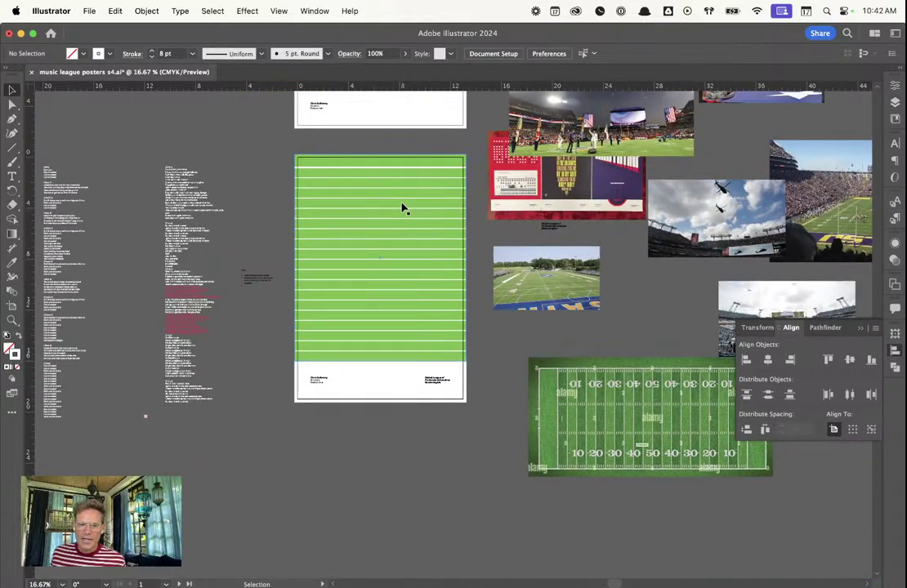
pyautogui.scroll(1, 401, 208)
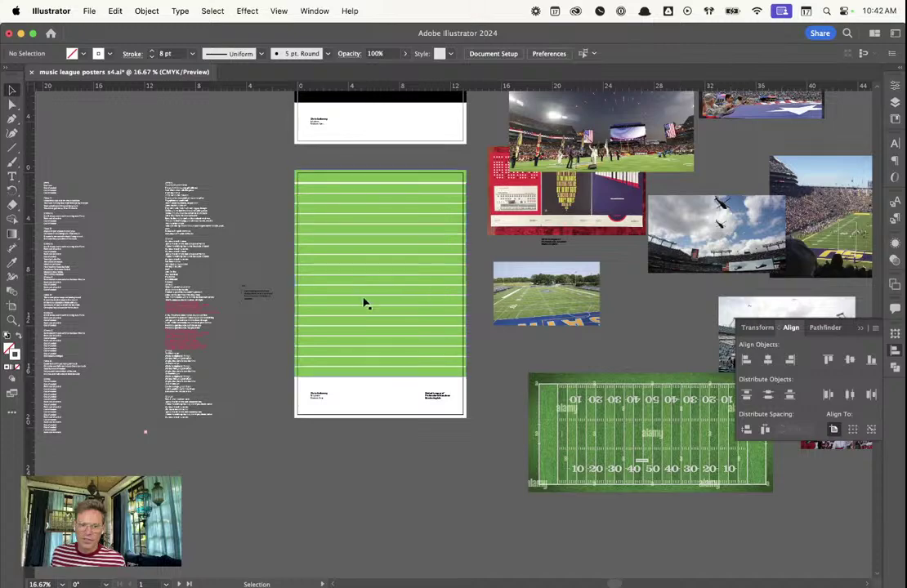
pyautogui.scroll(2, 355, 290)
pyautogui.scroll(1, 356, 327)
pyautogui.scroll(-1, 356, 327)
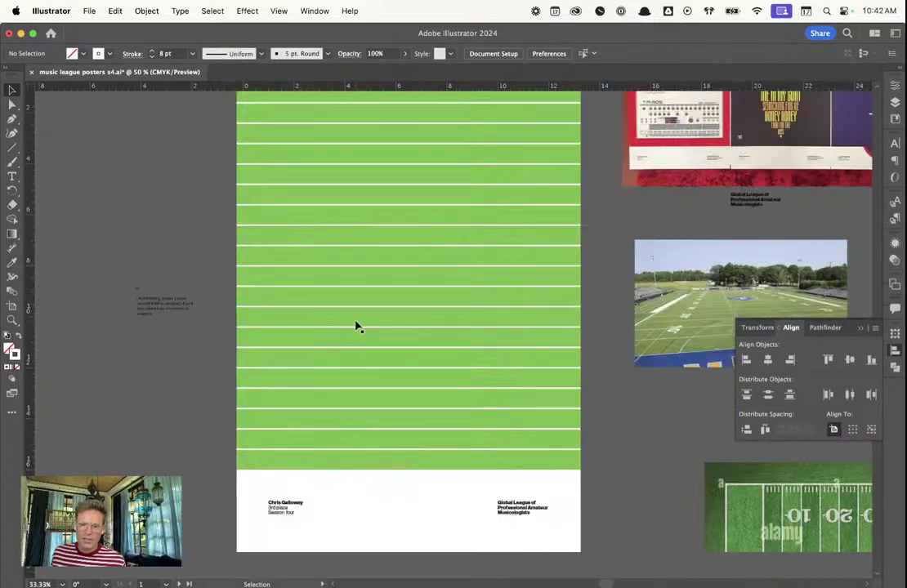
pyautogui.scroll(-1, 355, 327)
pyautogui.scroll(2, 345, 379)
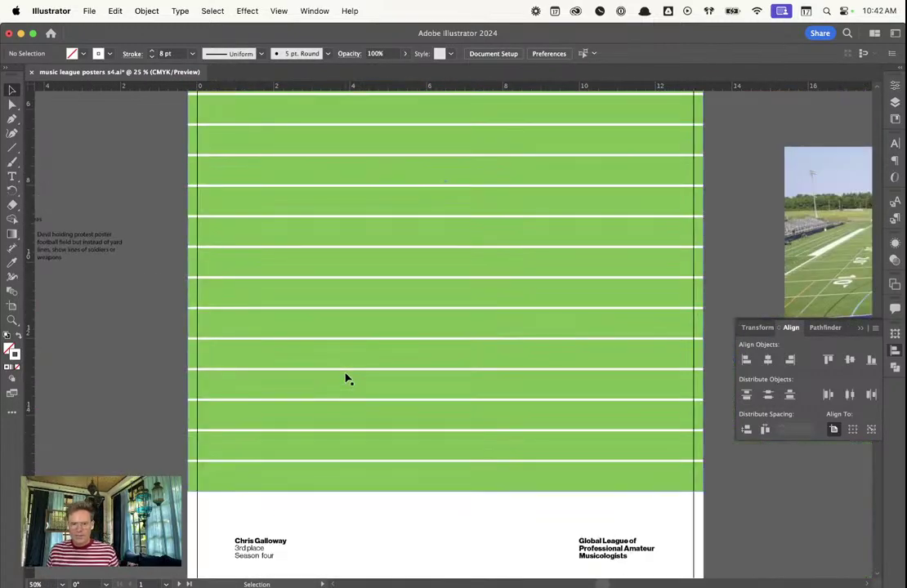
pyautogui.scroll(-1, 346, 376)
pyautogui.scroll(1, 354, 370)
pyautogui.scroll(1, 353, 371)
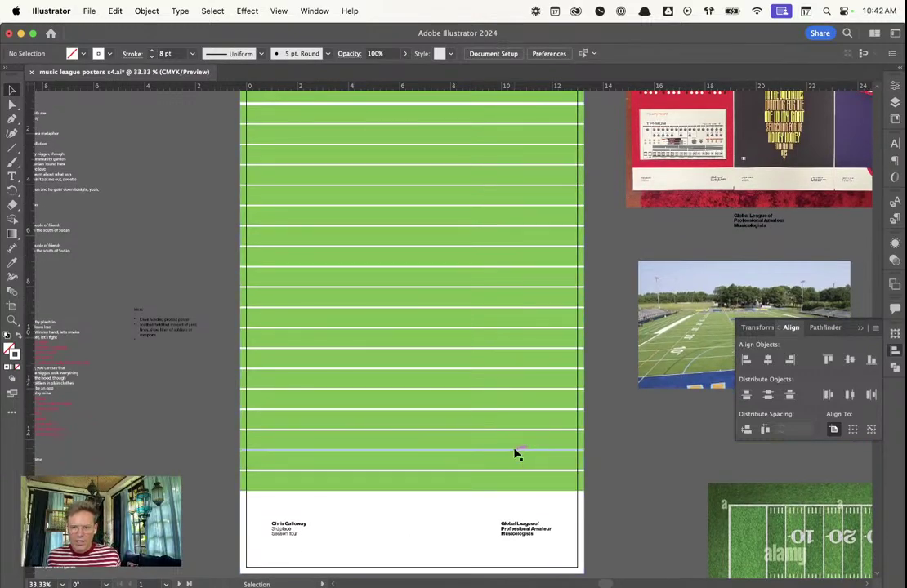
pyautogui.hscroll(10, 697, 393)
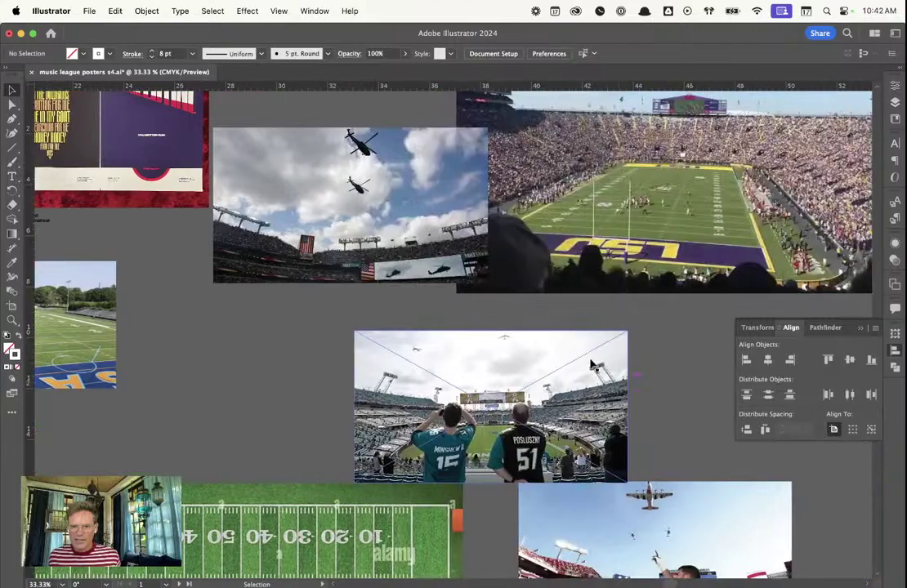
pyautogui.scroll(-8, 533, 367)
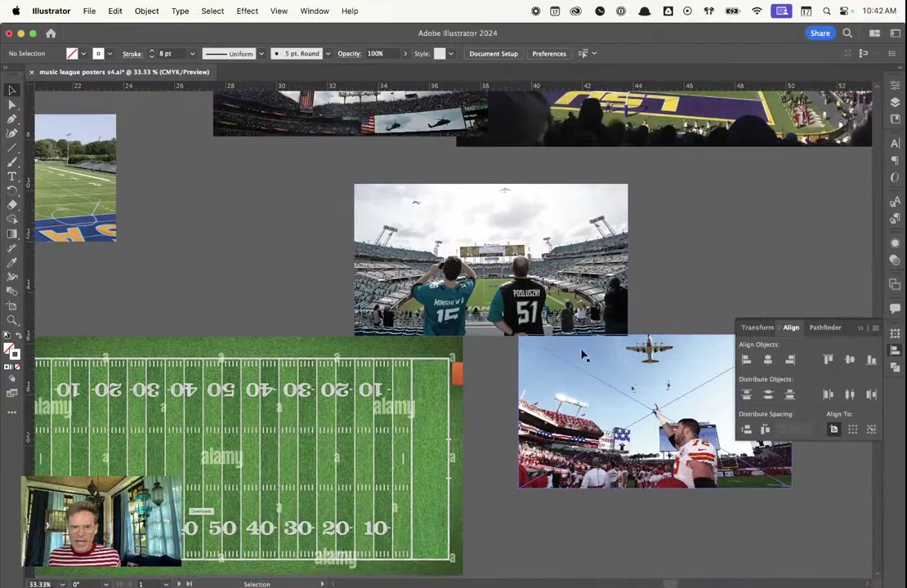
pyautogui.scroll(10, 582, 355)
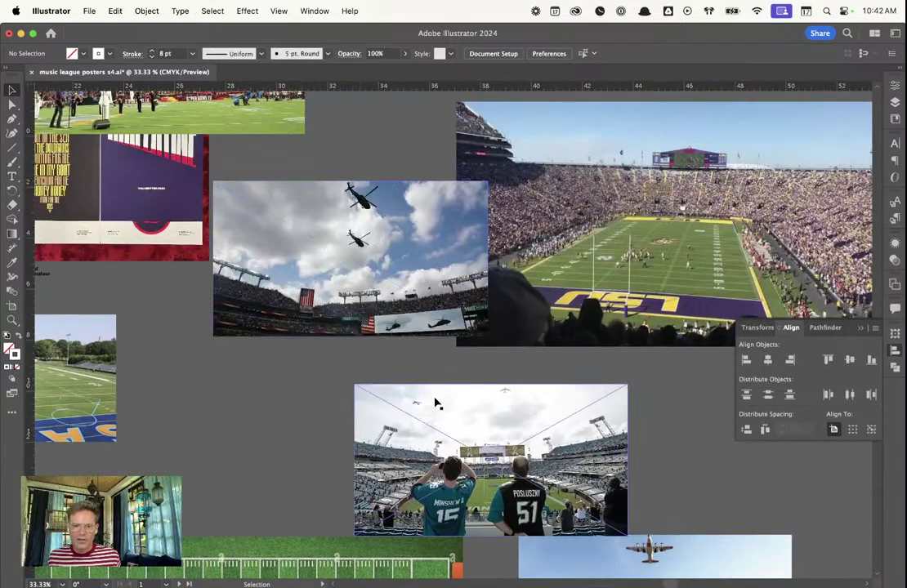
pyautogui.hscroll(5, 408, 405)
pyautogui.hscroll(-4, 352, 399)
pyautogui.hscroll(-10, 350, 399)
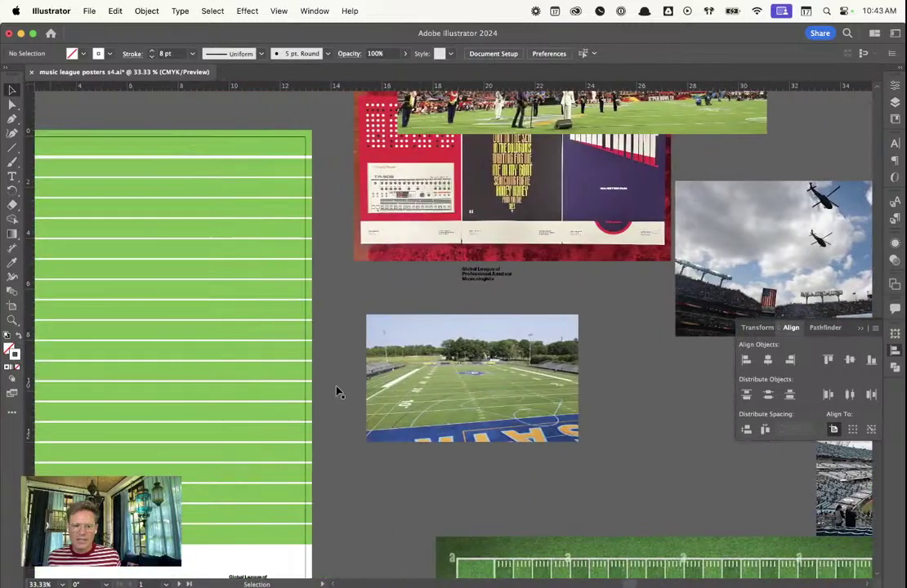
# Shorten the two lowest yard lines from their right ends, the lowest to about a fifth and the next to about a third of the field's width
pyautogui.scroll(1, 251, 376)
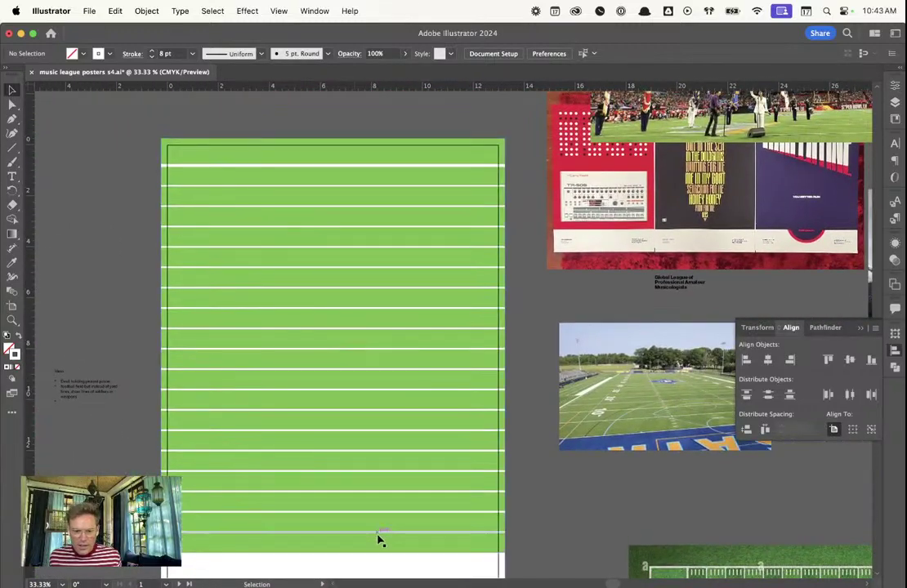
pyautogui.click(408, 535)
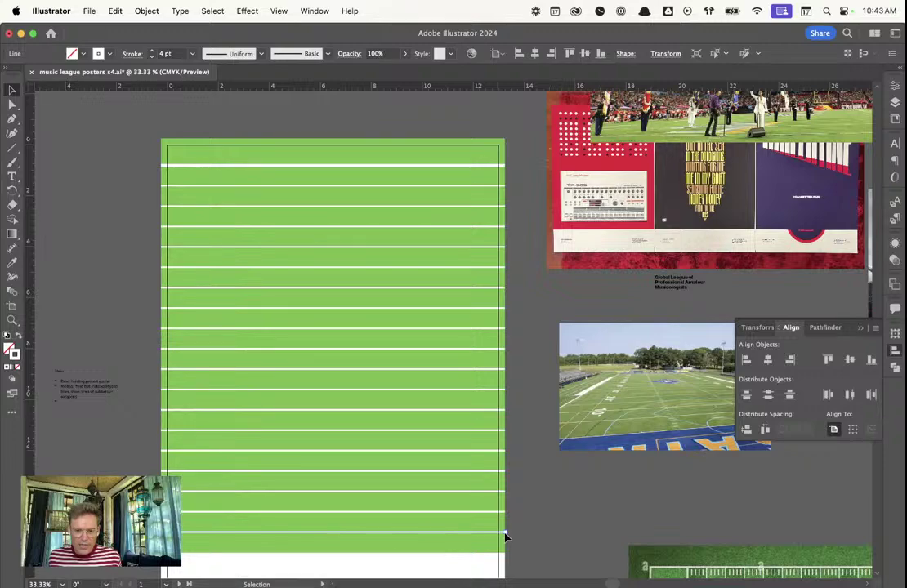
pyautogui.moveTo(506, 534); pyautogui.dragTo(227, 532)
pyautogui.click(409, 513)
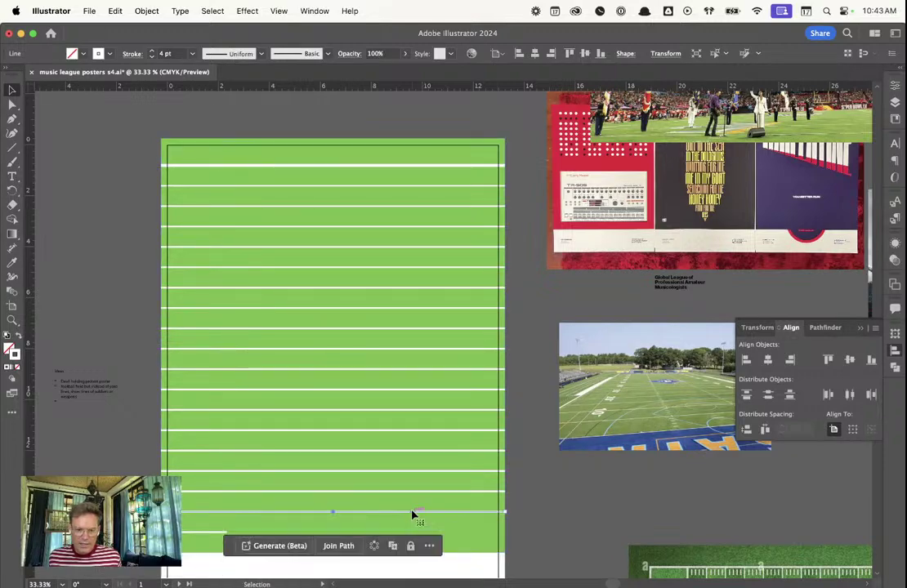
pyautogui.moveTo(506, 516); pyautogui.dragTo(264, 513)
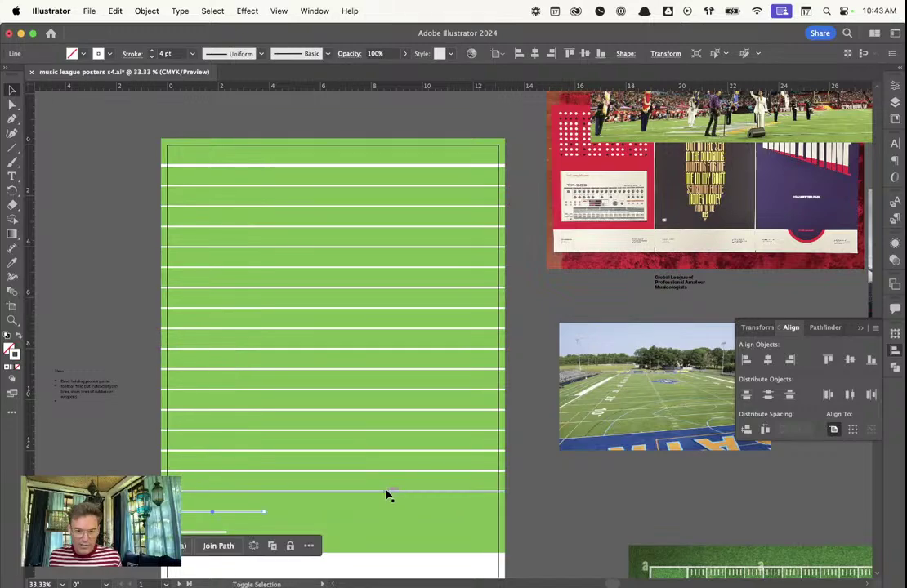
# Shorten the third-, fourth- and fifth-lowest yard lines from their right ends to about 43%, 55% and two-thirds of the field's width
pyautogui.click(474, 491)
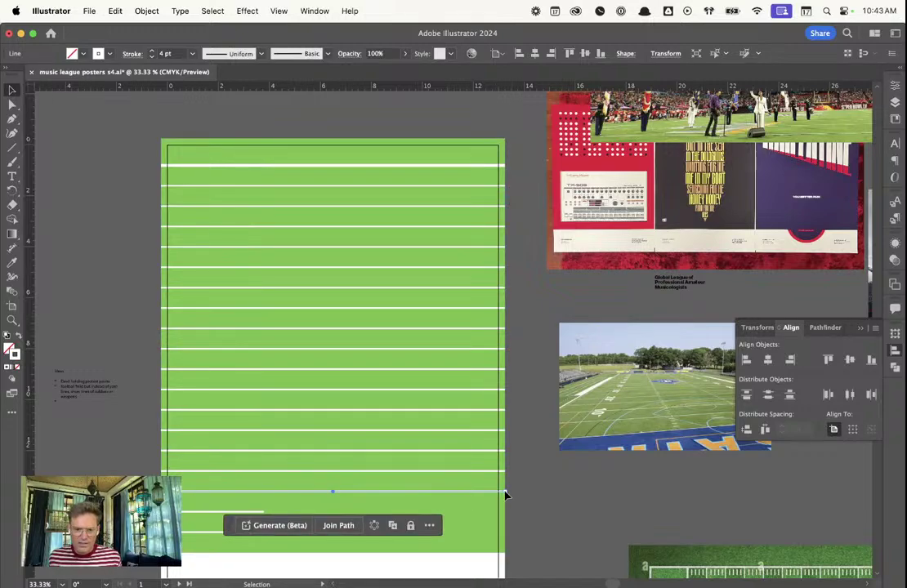
pyautogui.moveTo(506, 494); pyautogui.dragTo(298, 497)
pyautogui.moveTo(300, 497); pyautogui.dragTo(310, 493)
pyautogui.click(457, 473)
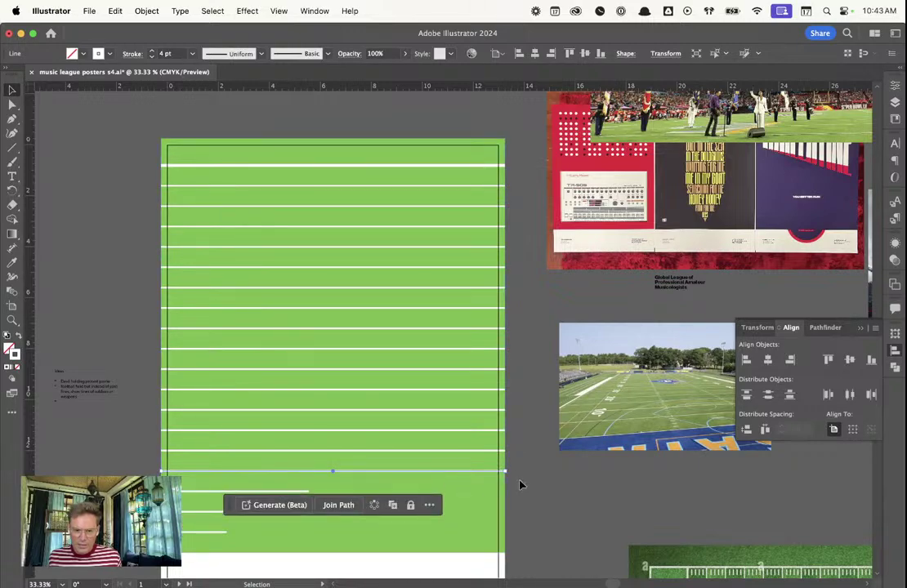
pyautogui.moveTo(503, 473); pyautogui.dragTo(351, 474)
pyautogui.click(500, 452)
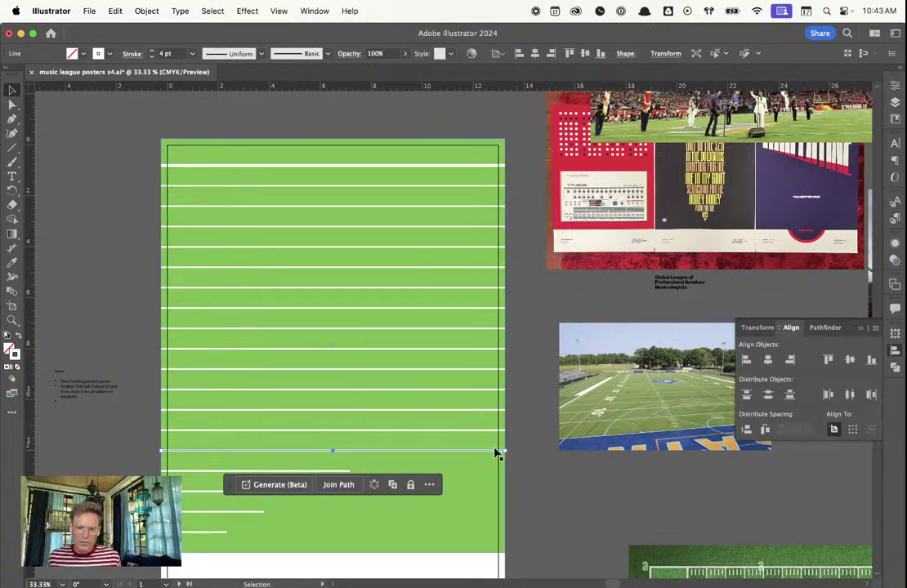
pyautogui.moveTo(504, 455); pyautogui.dragTo(393, 455)
pyautogui.click(577, 485)
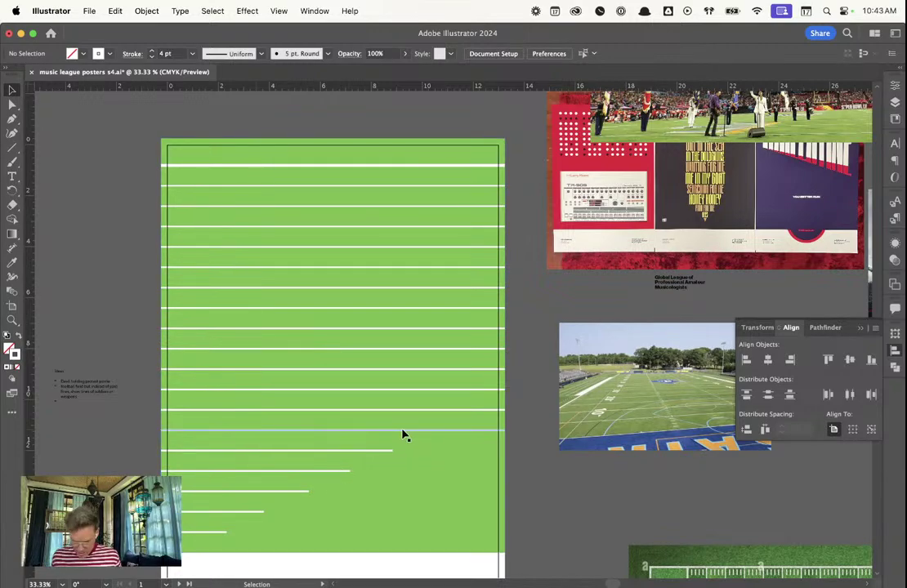
# Show the guides and set the right ends of the three lowest yard lines to ruler marks 2, 3 and 4, from the lowest upward
pyautogui.press('super+semicolon')
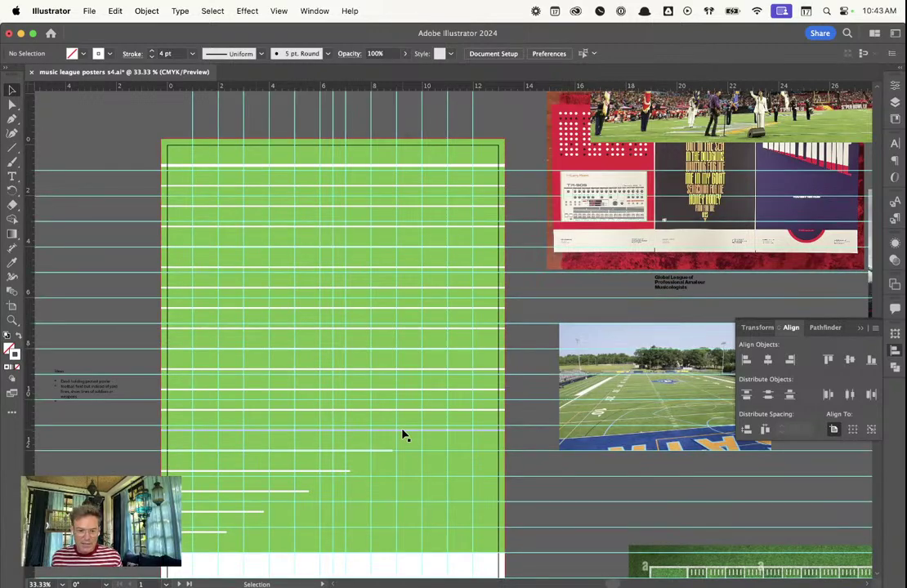
pyautogui.click(221, 533)
pyautogui.moveTo(228, 535); pyautogui.dragTo(220, 539)
pyautogui.moveTo(265, 514)
pyautogui.mouseDown()
pyautogui.moveTo(247, 516)
pyautogui.moveTo(308, 497)
pyautogui.moveTo(271, 496)
pyautogui.mouseUp()
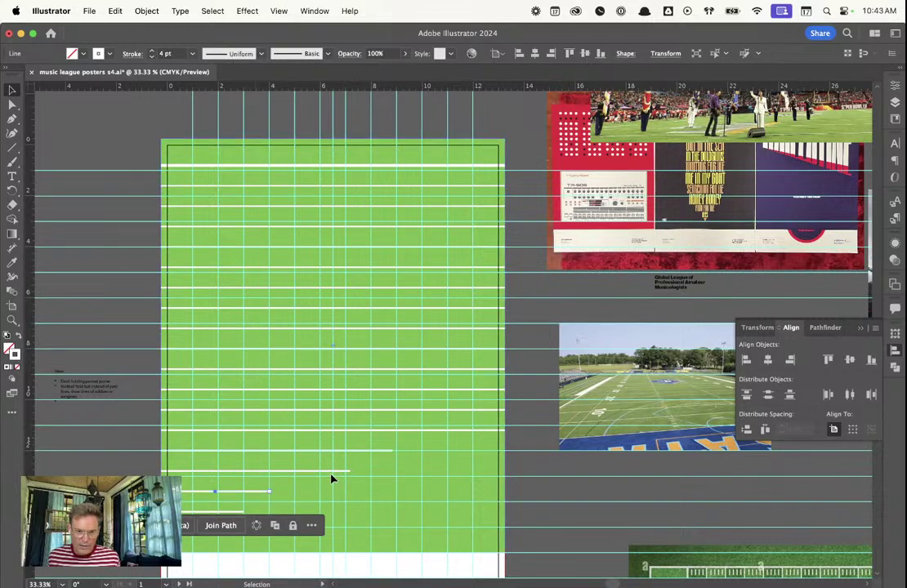
# Shorten the fourth- and fifth-lowest yard lines so their right ends meet the guides at ruler marks 5 and 6
pyautogui.click(342, 478)
pyautogui.click(350, 473)
pyautogui.moveTo(350, 472); pyautogui.dragTo(296, 482)
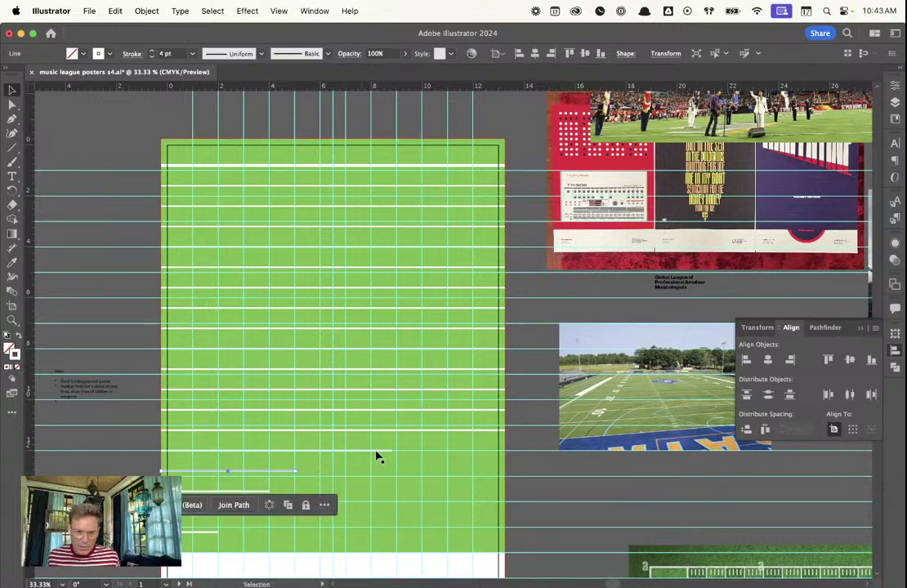
pyautogui.click(395, 451)
pyautogui.moveTo(393, 451); pyautogui.dragTo(320, 456)
# End the sixth-, fifth- and fourth-lowest yard lines at the guides at ruler marks 12, 9 and 6.5, and hide the guides
pyautogui.click(484, 431)
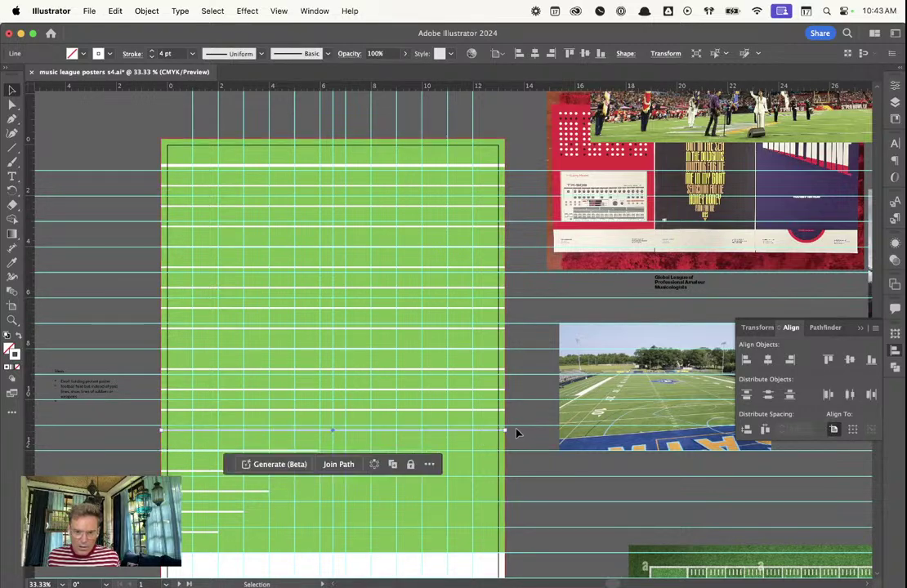
pyautogui.moveTo(504, 436); pyautogui.dragTo(474, 442)
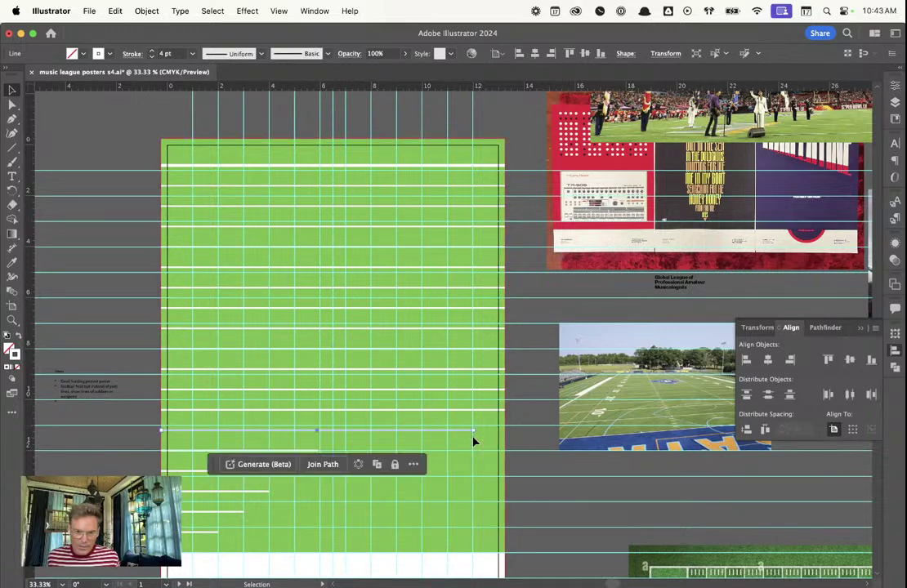
pyautogui.click(315, 450)
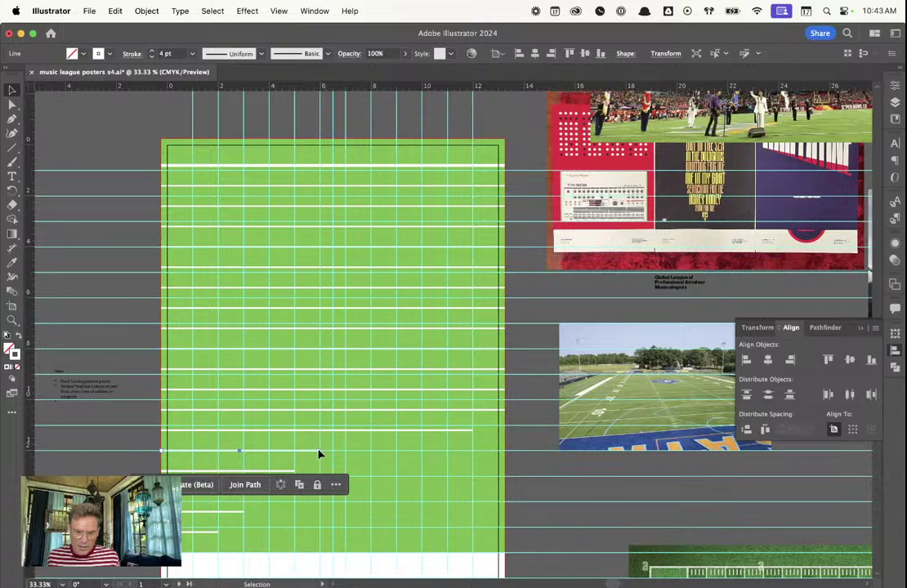
pyautogui.moveTo(320, 455); pyautogui.dragTo(397, 462)
pyautogui.click(284, 474)
pyautogui.click(299, 473)
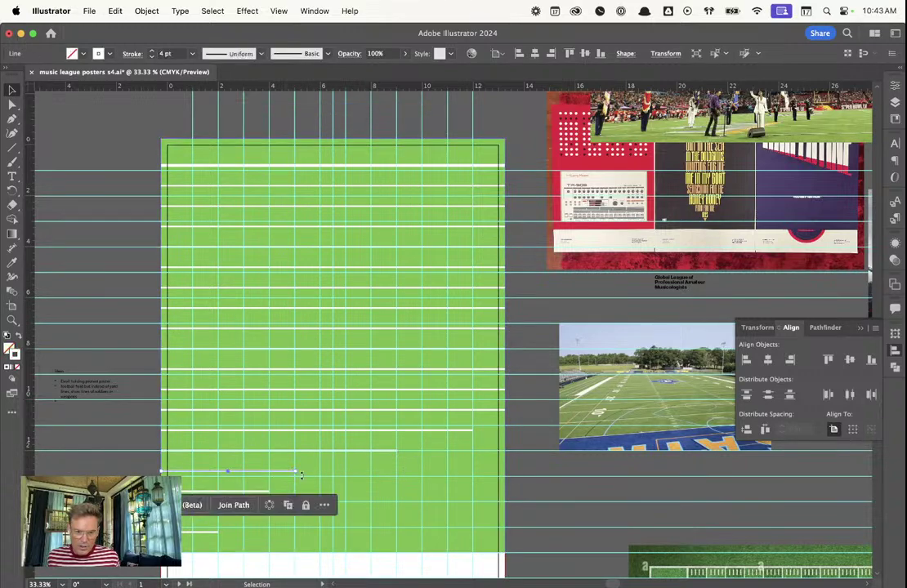
pyautogui.moveTo(297, 473); pyautogui.dragTo(333, 474)
pyautogui.click(431, 475)
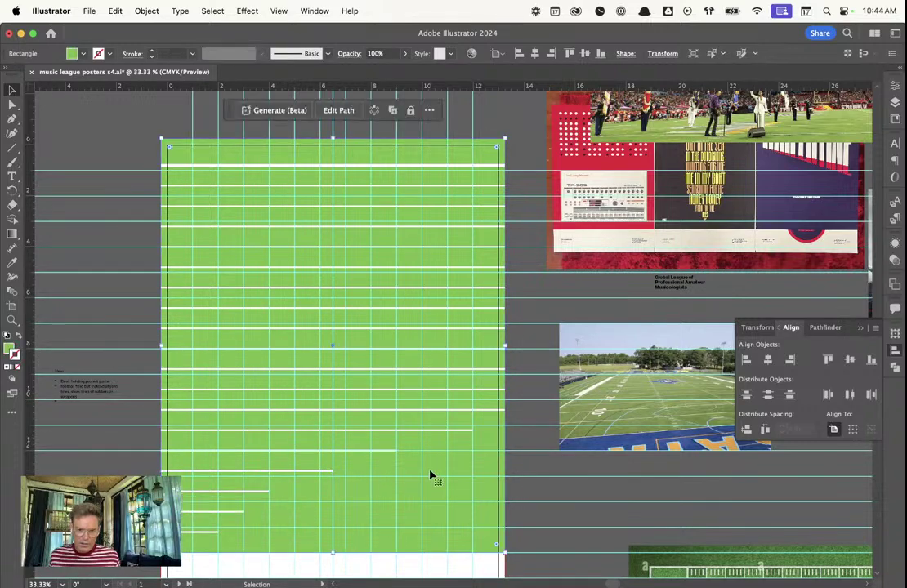
pyautogui.press('super+semicolon')
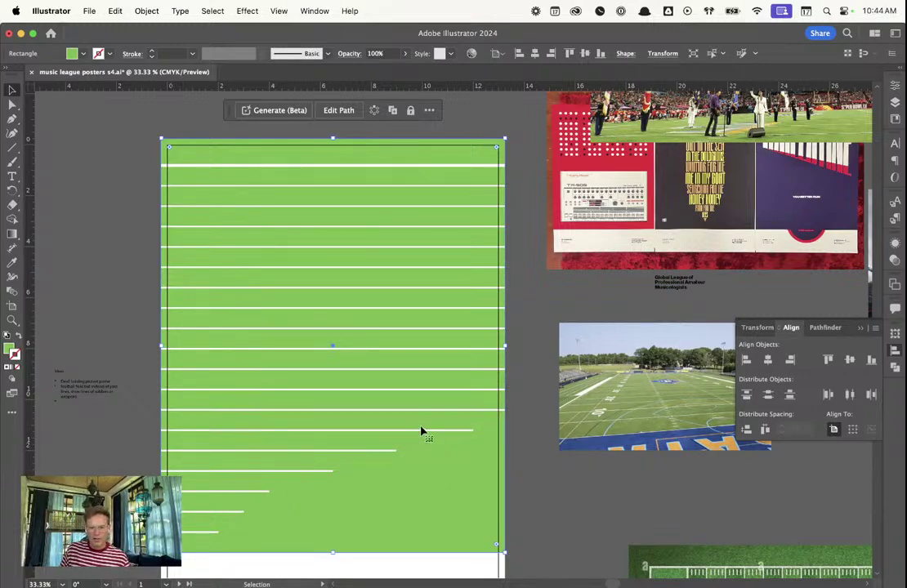
# Examine the staggered yard line ends up close and review the whole green field beside the lyrics and reference photos
pyautogui.keyDown('alt'); pyautogui.scroll(4, 484, 438); pyautogui.keyUp('alt')
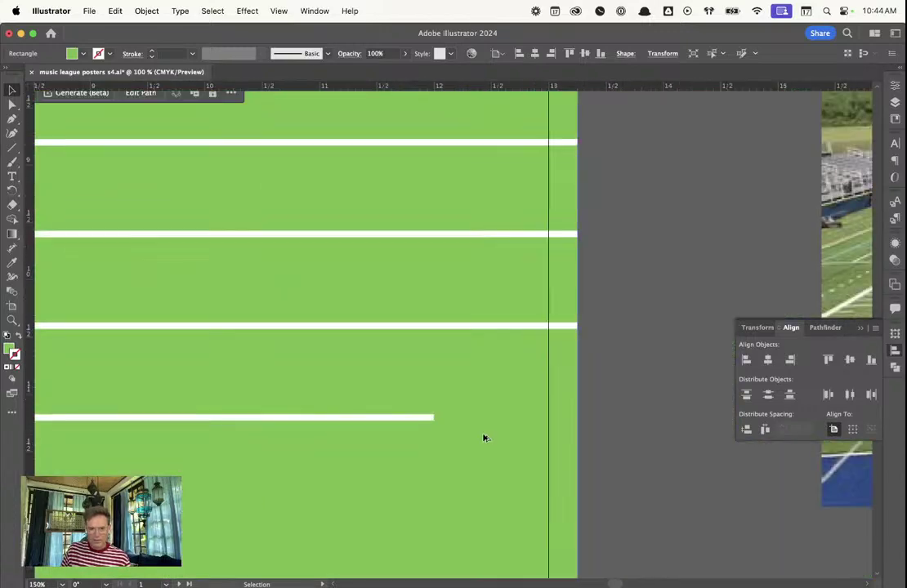
pyautogui.scroll(1, 484, 437)
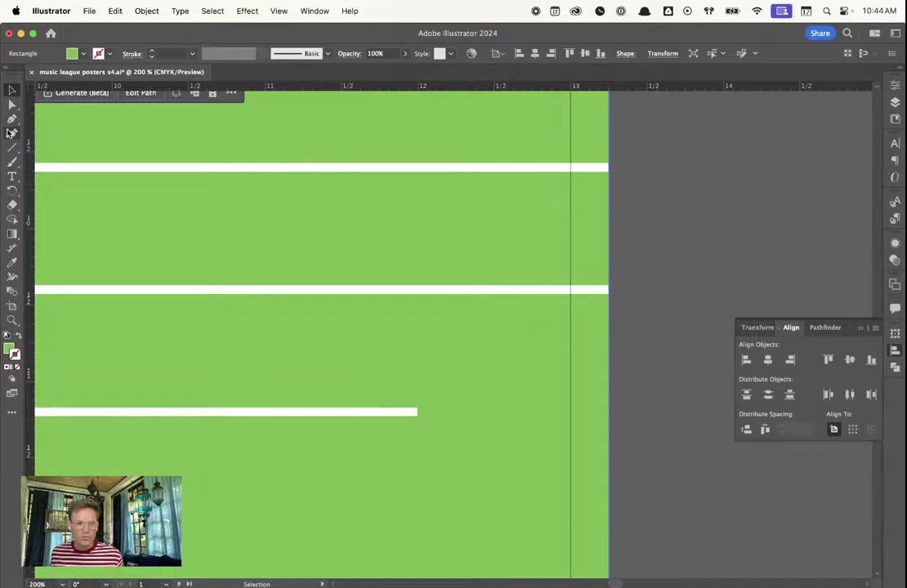
pyautogui.click(326, 411)
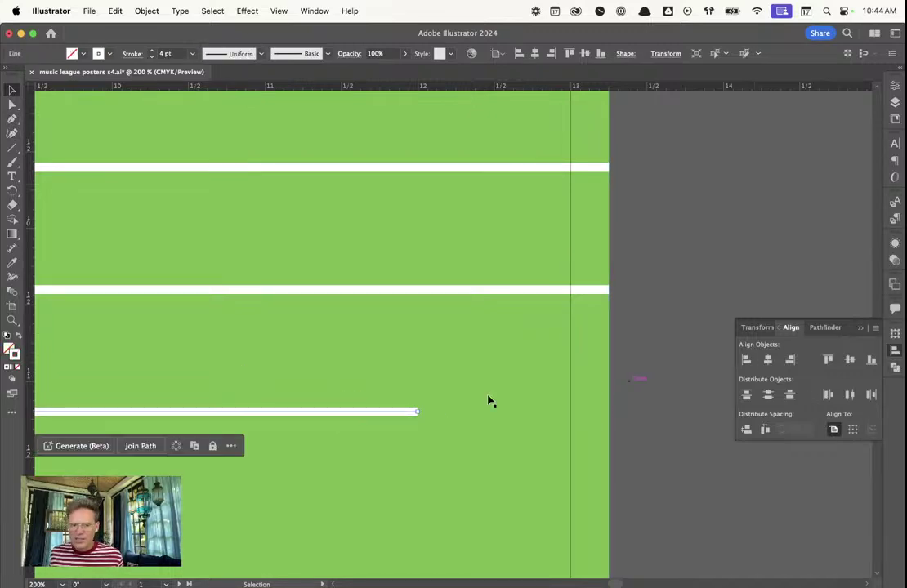
pyautogui.click(54, 188)
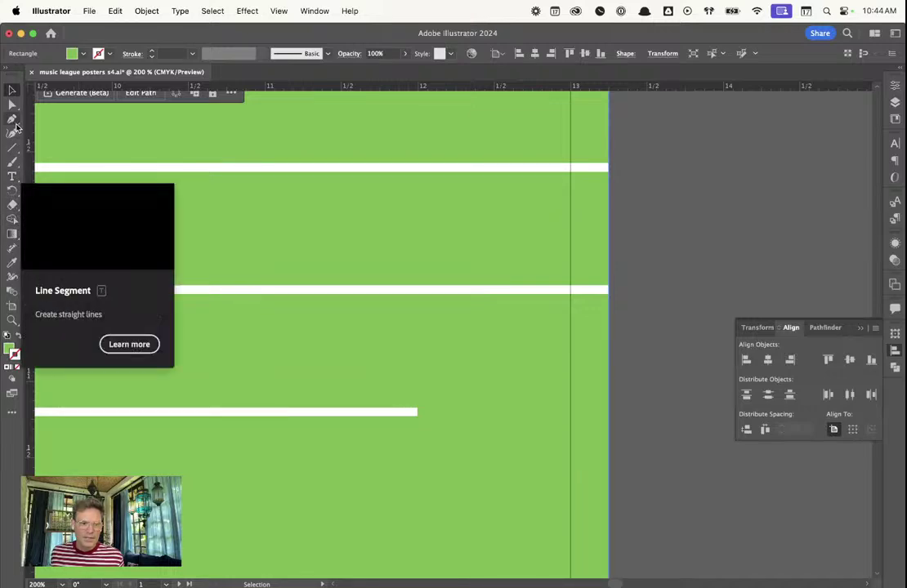
pyautogui.click(12, 119)
pyautogui.click(13, 90)
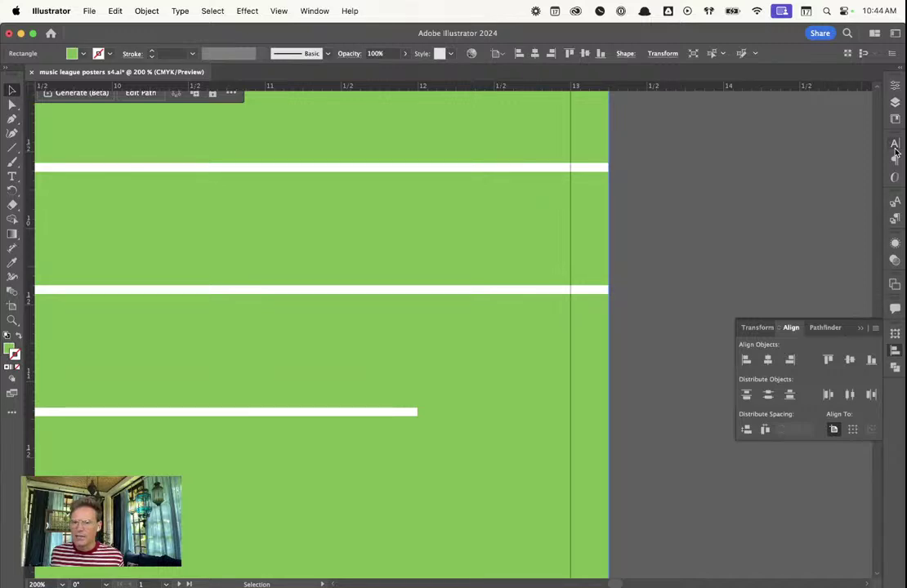
pyautogui.scroll(-10, 170, 414)
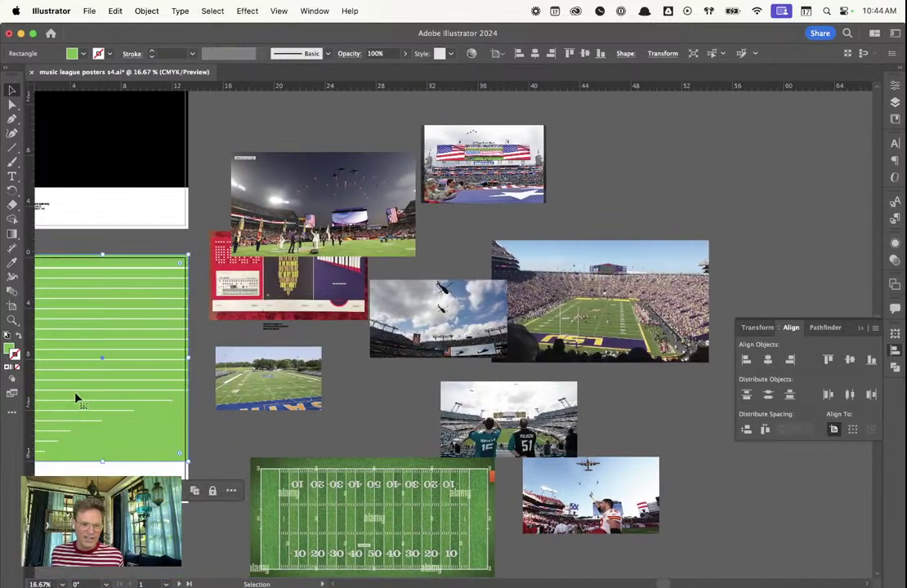
pyautogui.hscroll(-5, 76, 396)
pyautogui.click(661, 418)
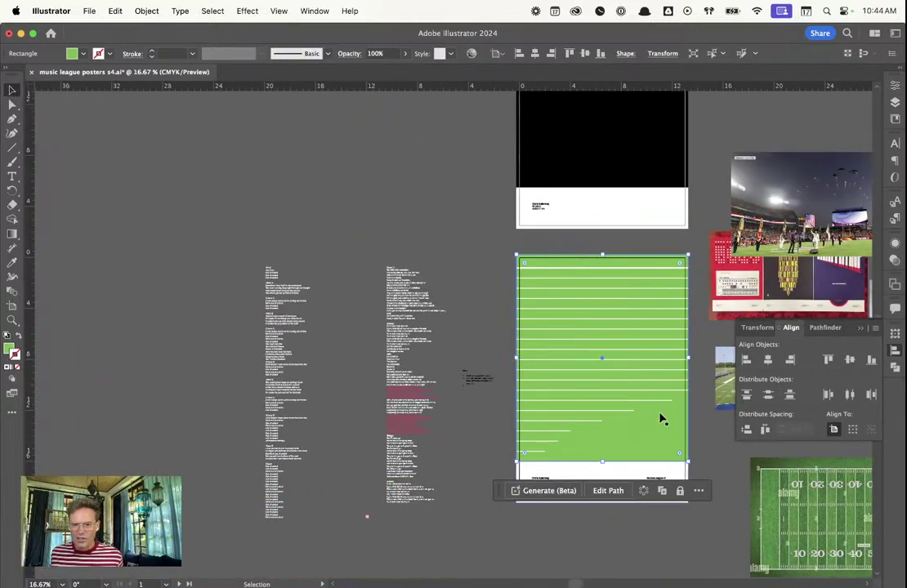
pyautogui.scroll(6, 660, 418)
pyautogui.scroll(-4, 528, 445)
pyautogui.scroll(1, 528, 445)
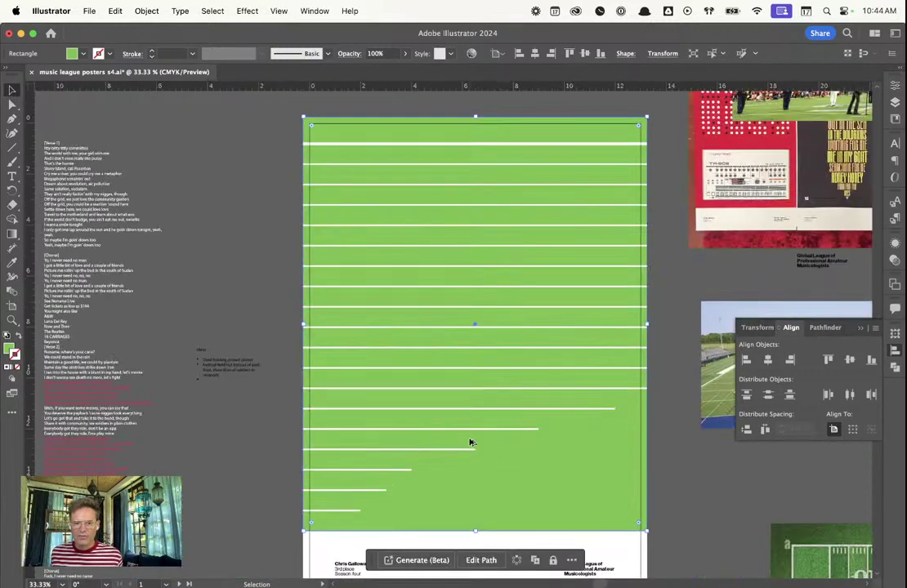
pyautogui.scroll(2, 549, 436)
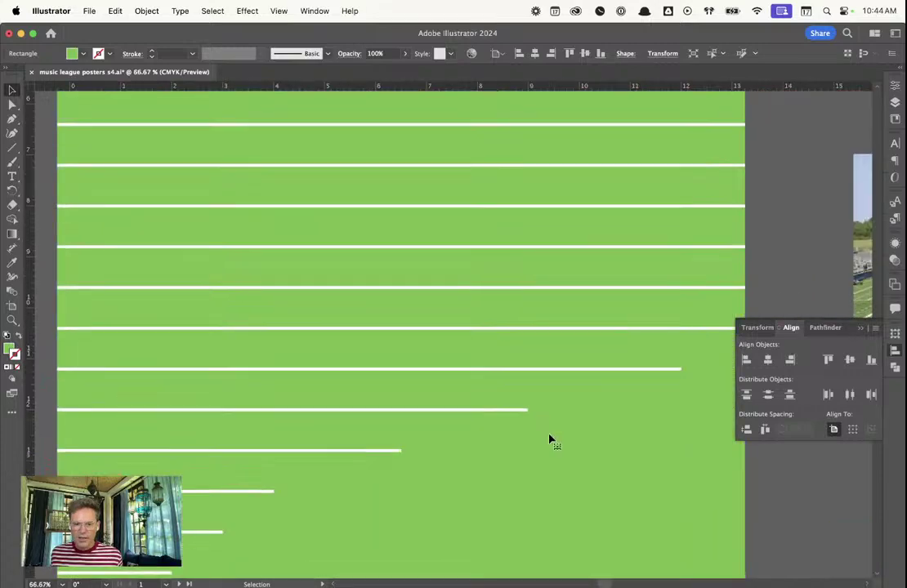
pyautogui.click(549, 433)
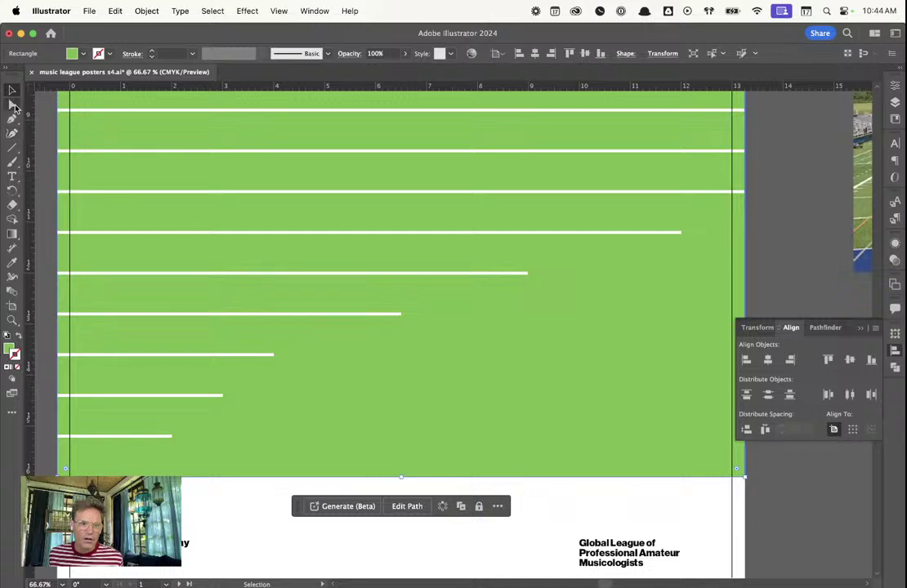
# Select the sixth-lowest yard line, dock the Stroke settings with the other collapsed panels, and show their full options
pyautogui.click(640, 233)
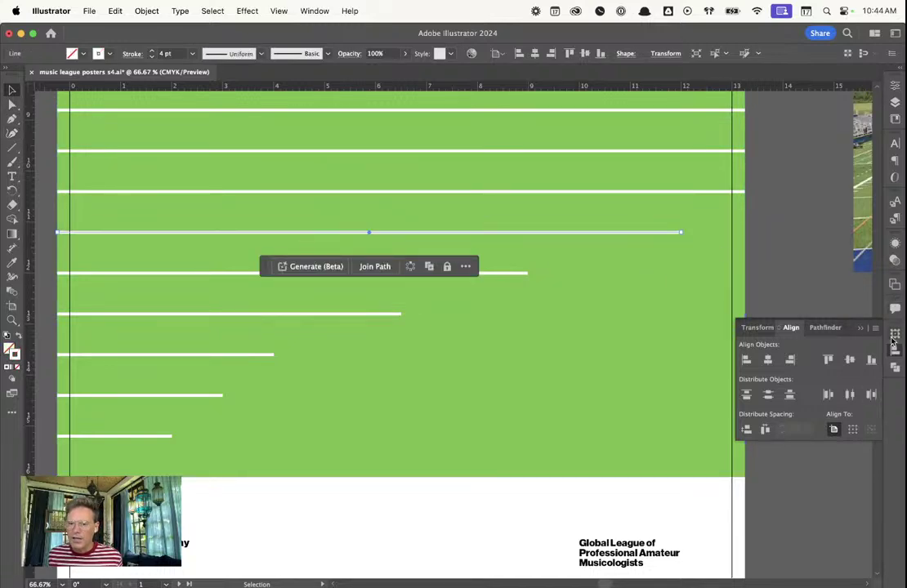
pyautogui.click(313, 11)
pyautogui.scroll(-5, 350, 404)
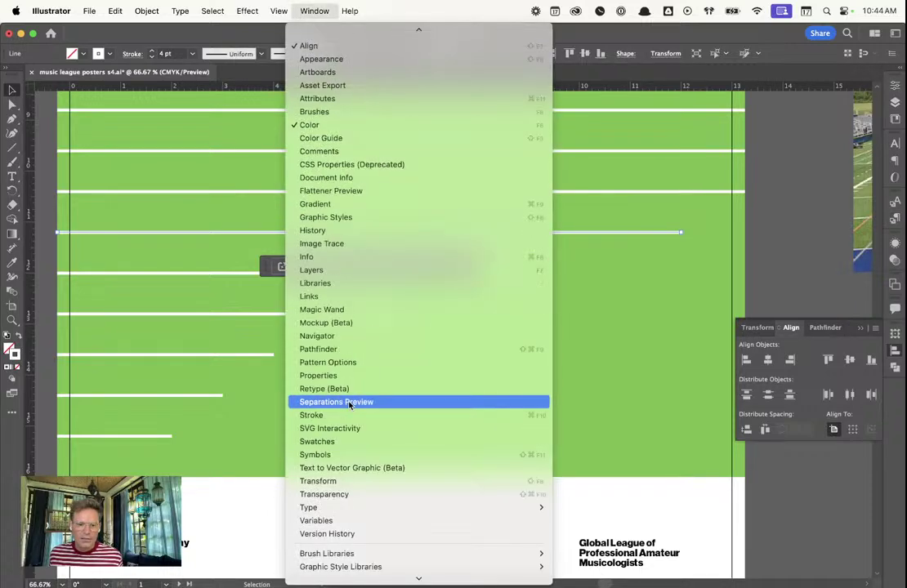
pyautogui.click(327, 416)
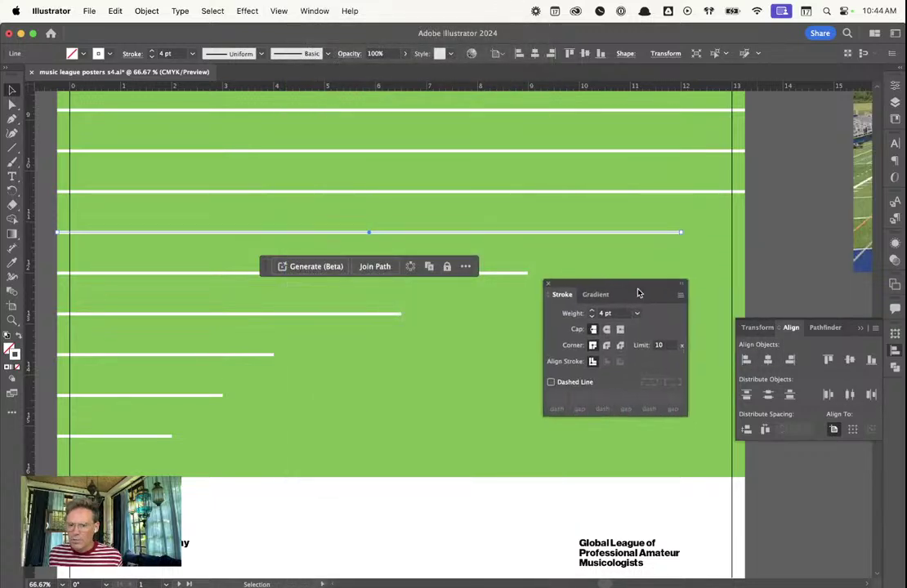
pyautogui.moveTo(640, 291)
pyautogui.mouseDown()
pyautogui.moveTo(899, 372)
pyautogui.moveTo(894, 380)
pyautogui.mouseUp()
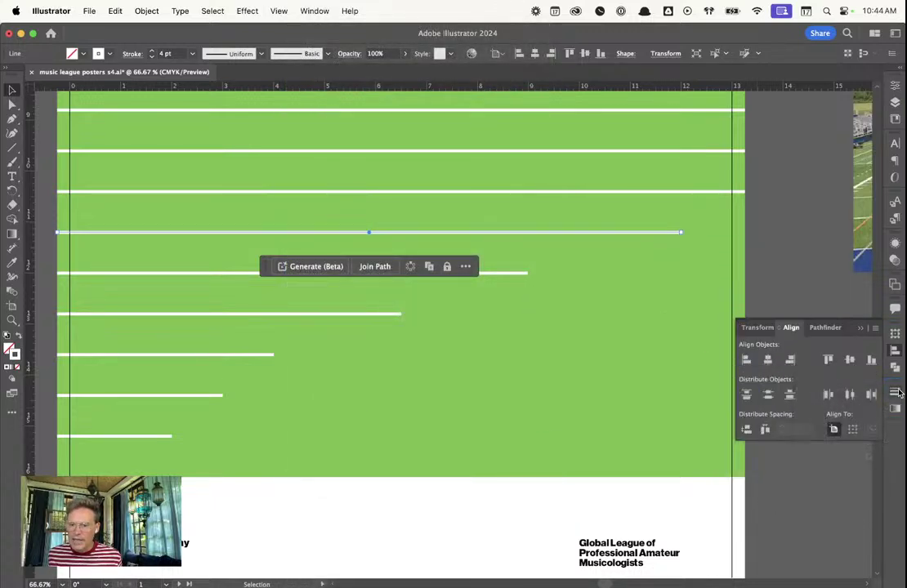
pyautogui.click(896, 392)
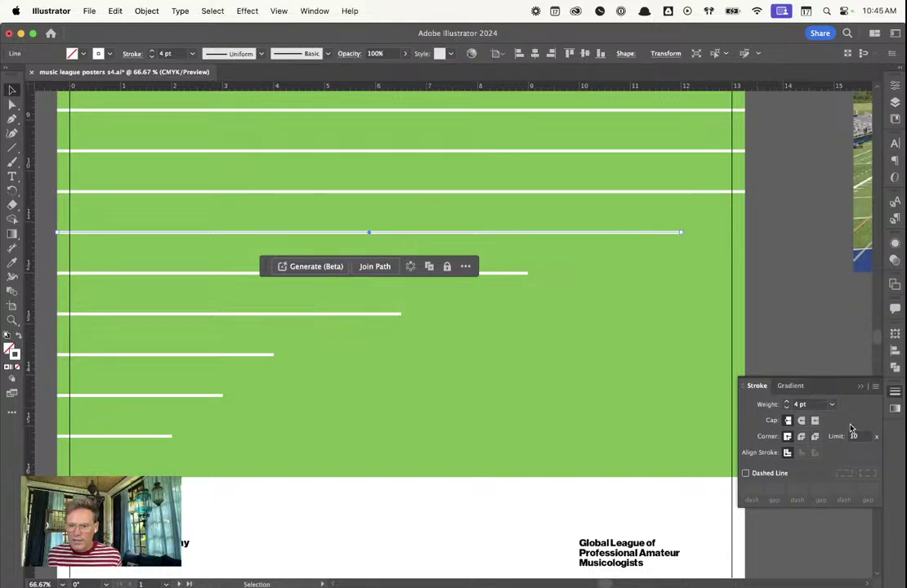
pyautogui.click(876, 388)
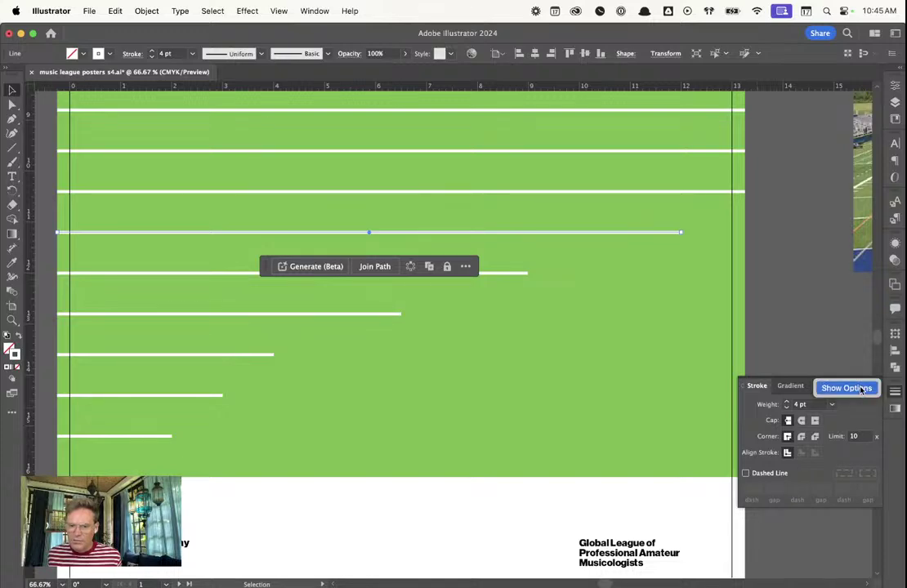
pyautogui.click(848, 388)
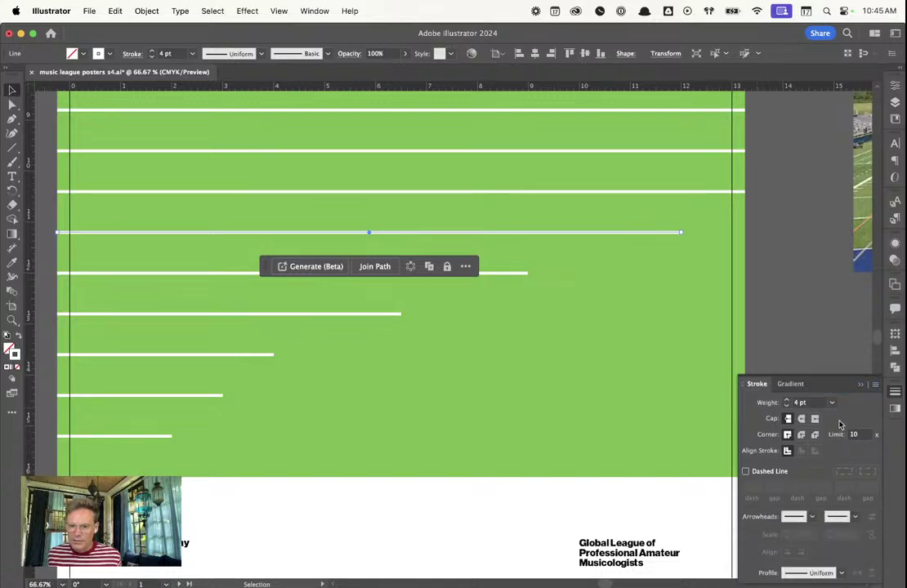
# Try the Arrow 7 arrowhead on the left start of the sixth-lowest yard line, and reset that end to None
pyautogui.click(813, 518)
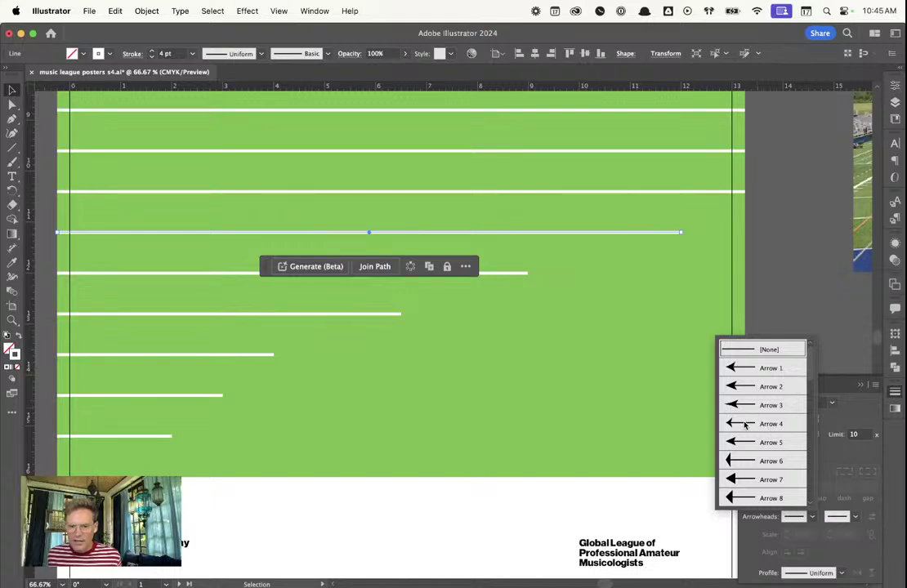
pyautogui.click(733, 479)
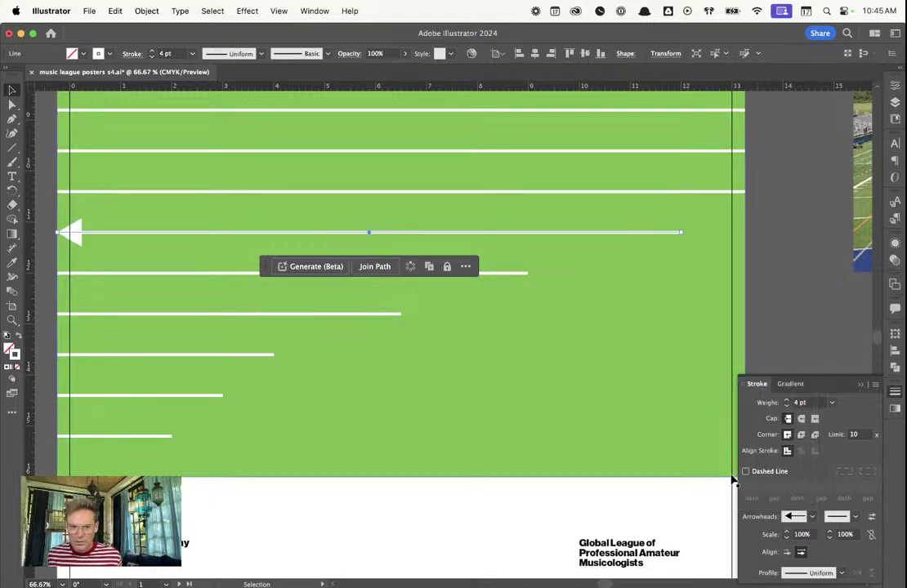
pyautogui.click(813, 517)
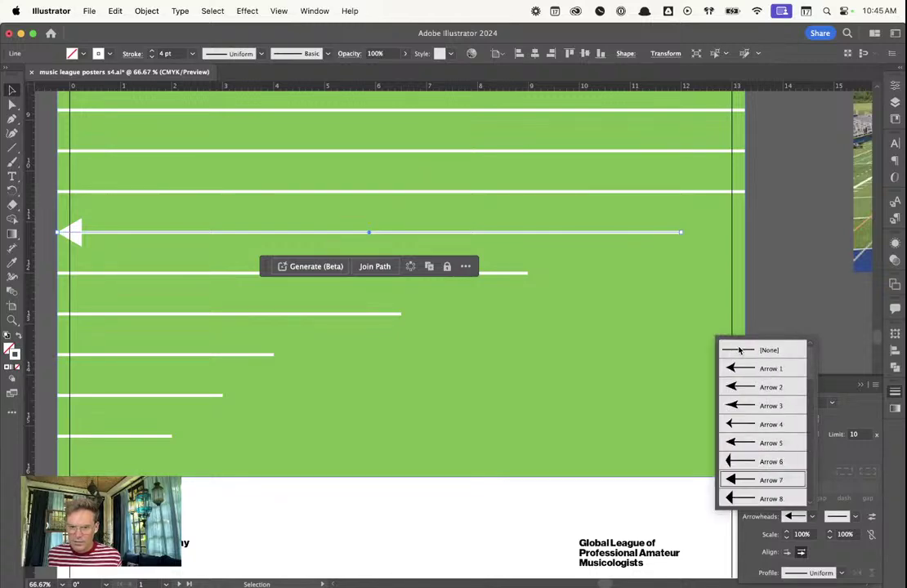
pyautogui.click(740, 350)
# Give the right end of the sixth-lowest yard line the Arrow 9 arrowhead
pyautogui.click(855, 516)
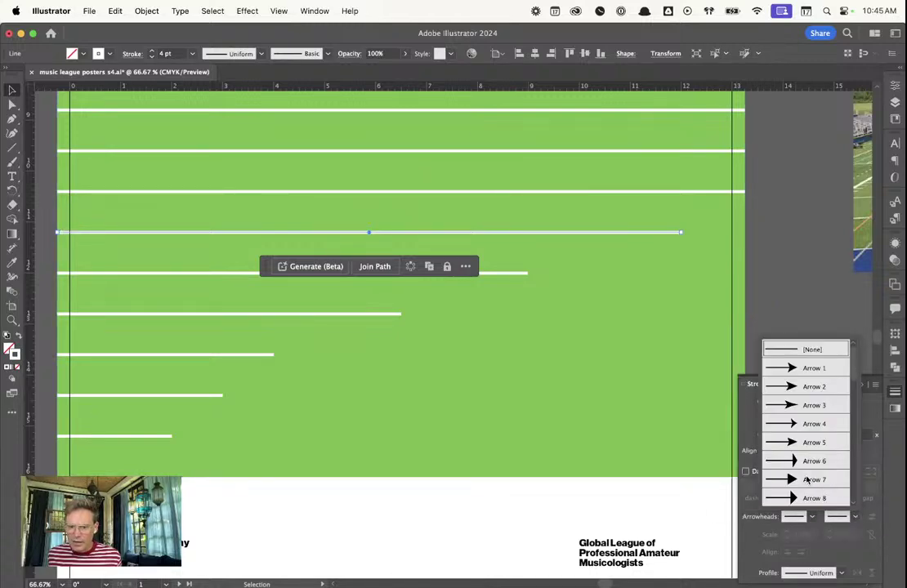
pyautogui.scroll(-8, 807, 479)
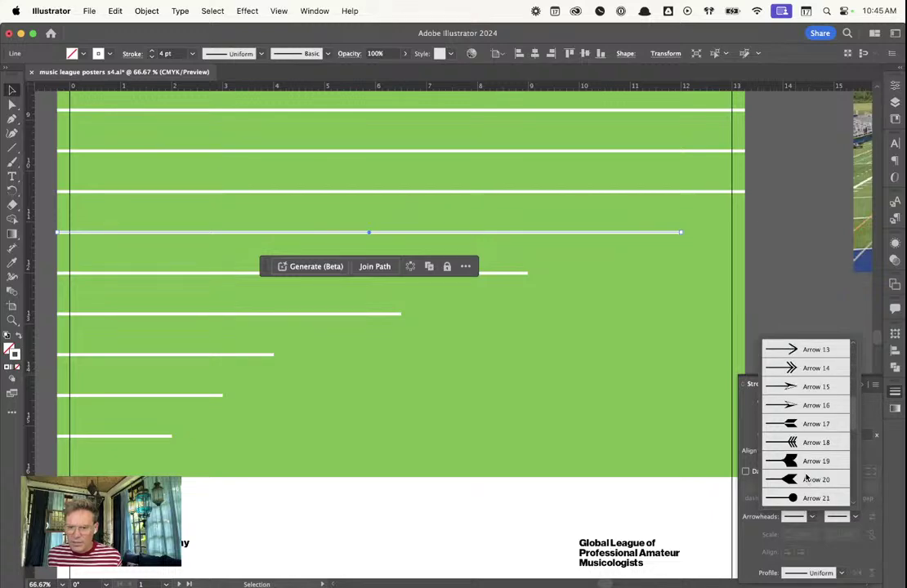
pyautogui.scroll(-10, 819, 389)
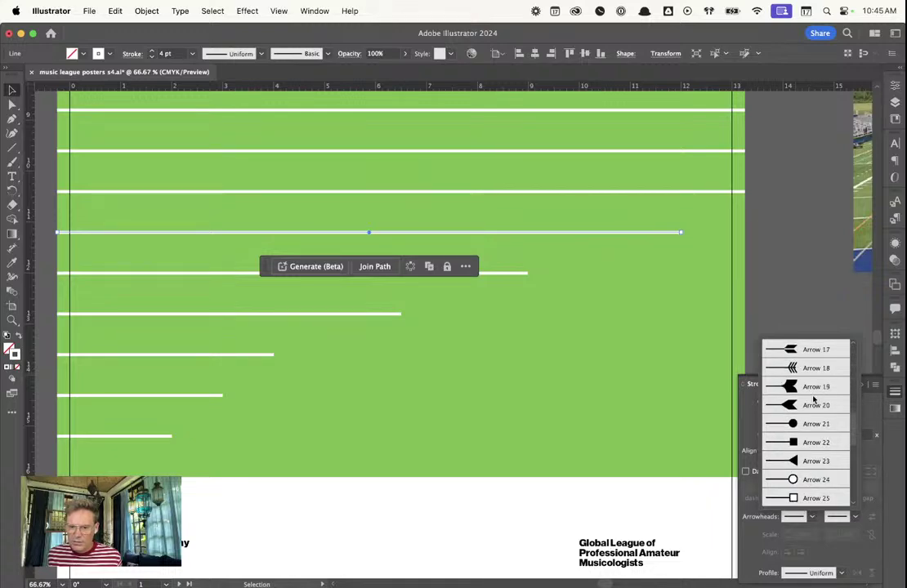
pyautogui.scroll(5, 813, 399)
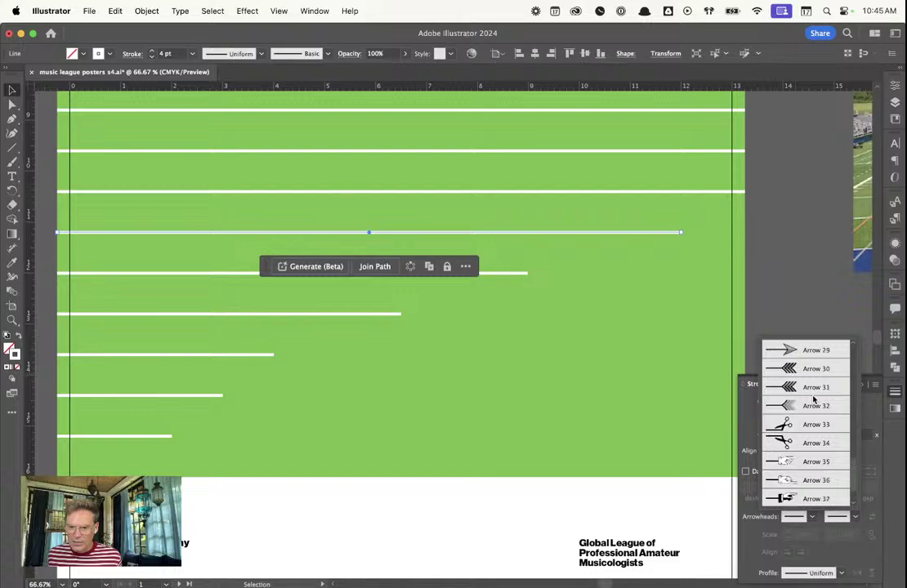
pyautogui.scroll(4, 812, 397)
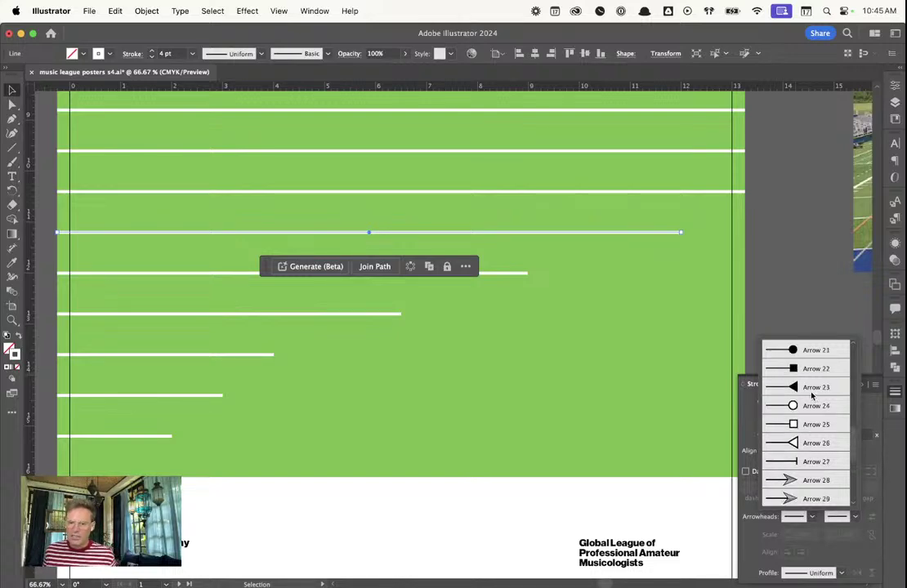
pyautogui.scroll(5, 812, 396)
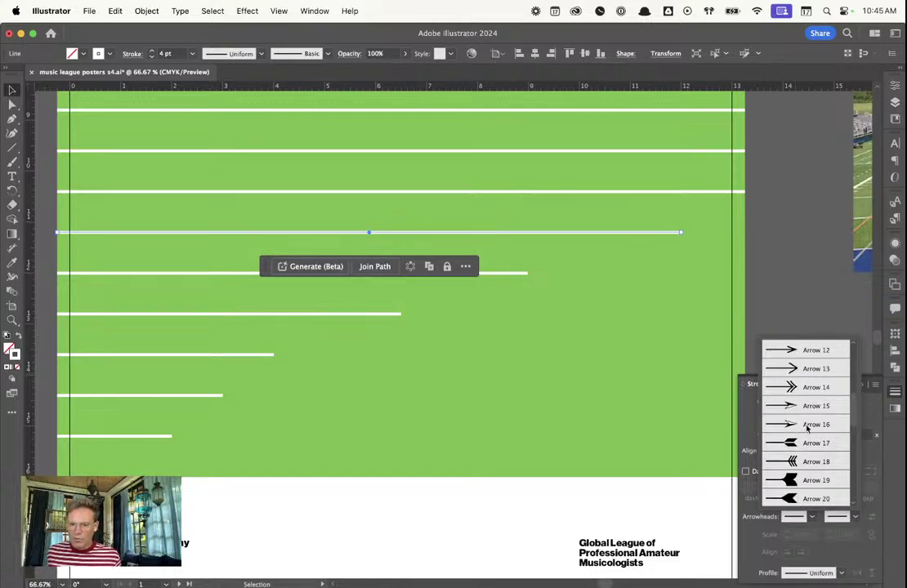
pyautogui.scroll(2, 810, 391)
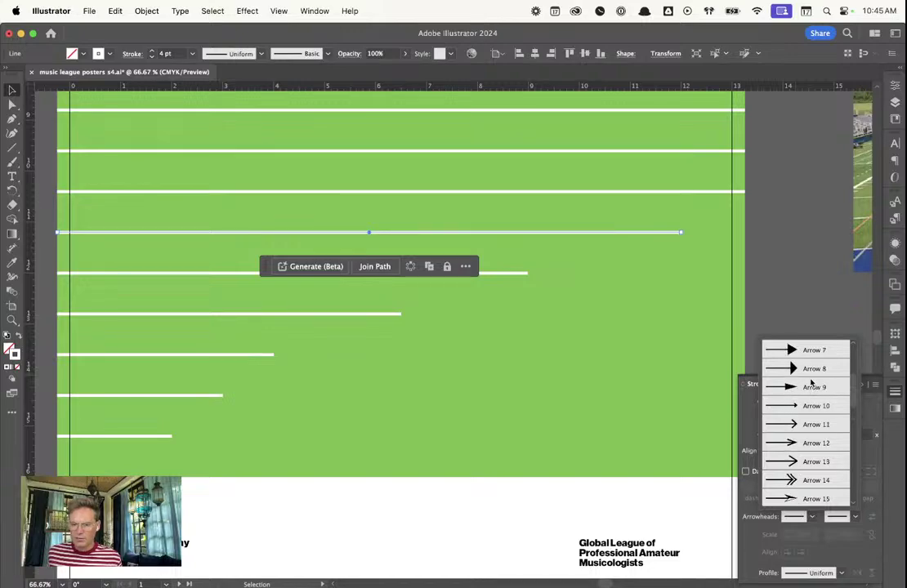
pyautogui.click(798, 389)
pyautogui.click(526, 363)
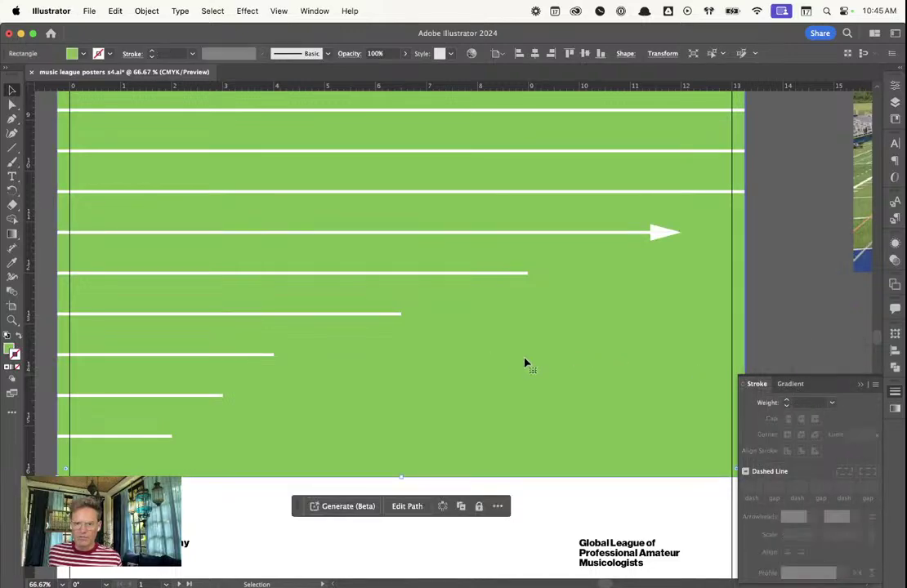
# Add the Arrow 3 arrowhead to the right end of the fifth-lowest yard line
pyautogui.scroll(-5, 504, 289)
pyautogui.scroll(4, 516, 338)
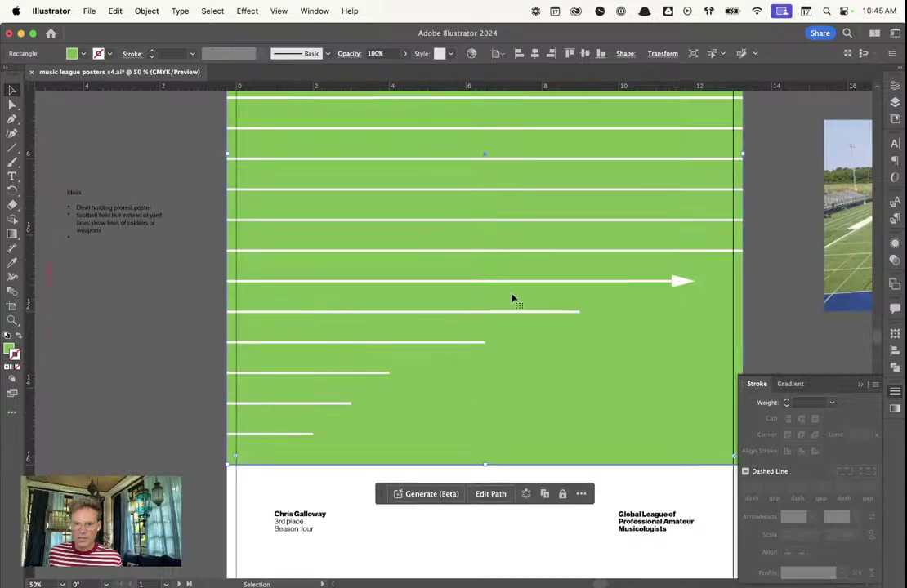
pyautogui.click(577, 312)
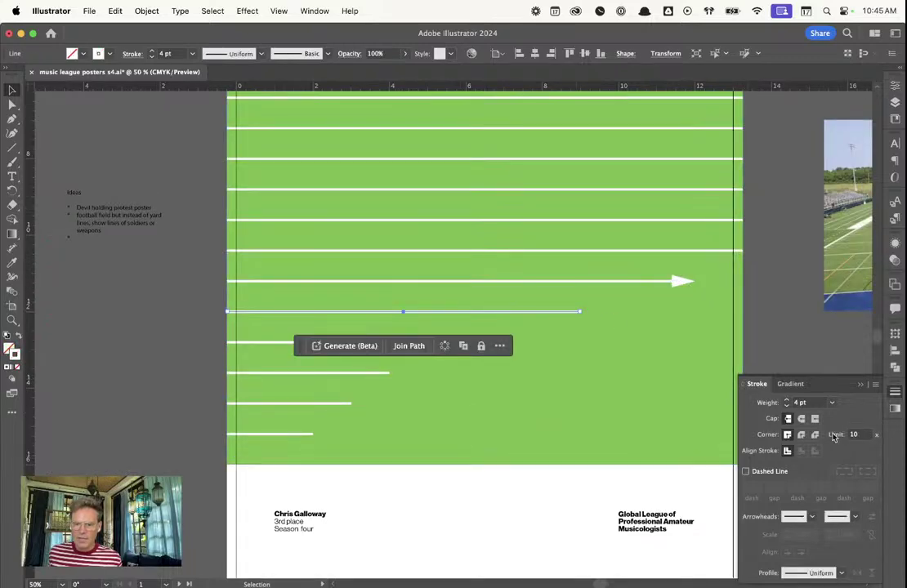
pyautogui.click(856, 518)
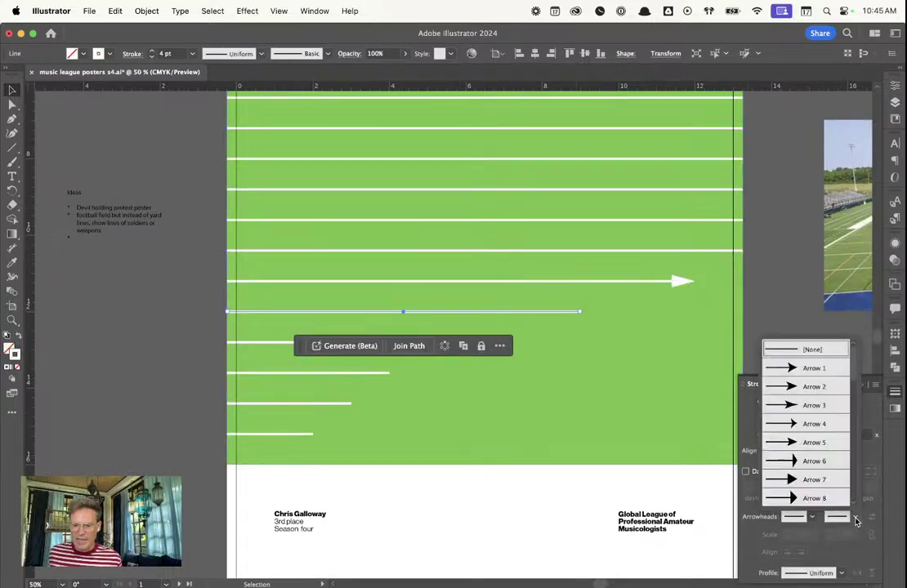
pyautogui.click(805, 406)
pyautogui.click(424, 355)
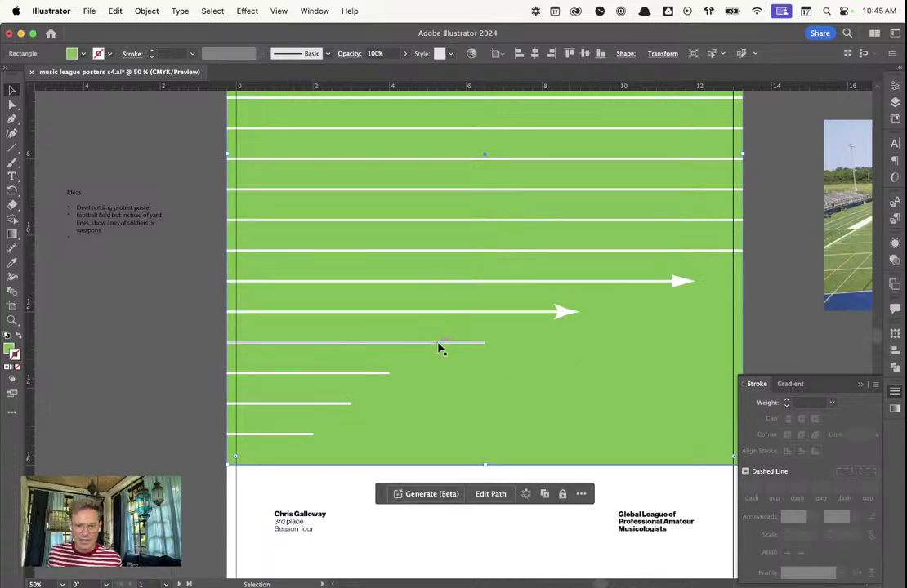
# End the fourth-lowest yard line on the right with the Arrow 14 double-chevron arrowhead, and deselect everything
pyautogui.click(445, 342)
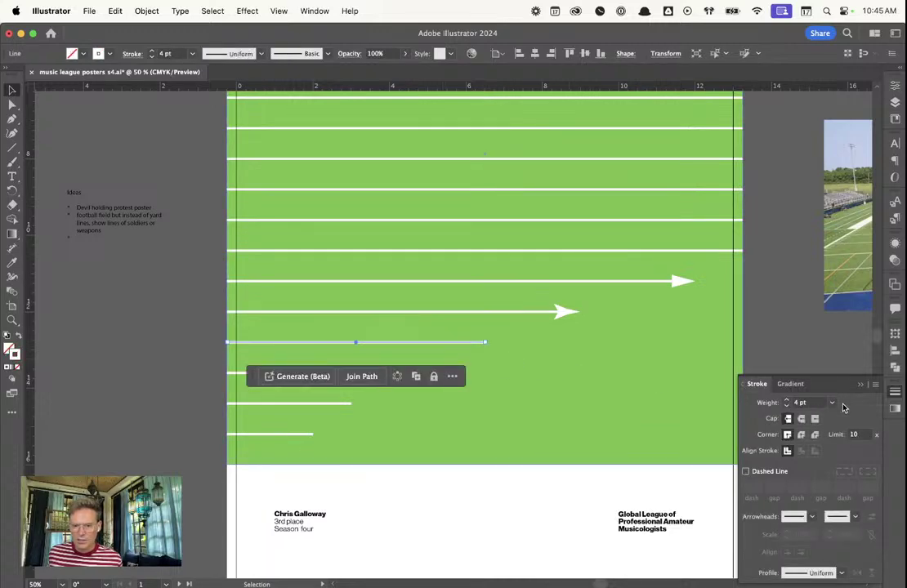
pyautogui.click(855, 517)
pyautogui.scroll(-5, 782, 482)
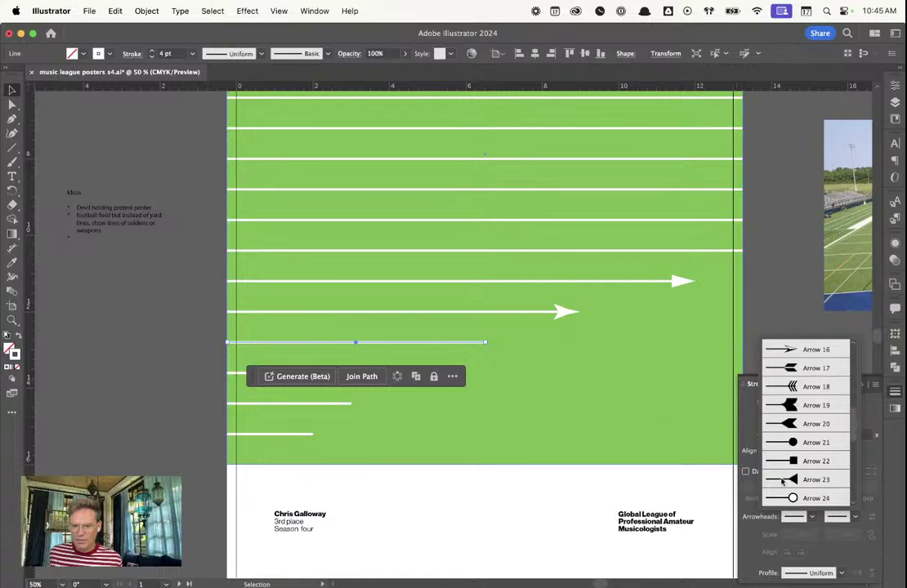
pyautogui.scroll(2, 788, 406)
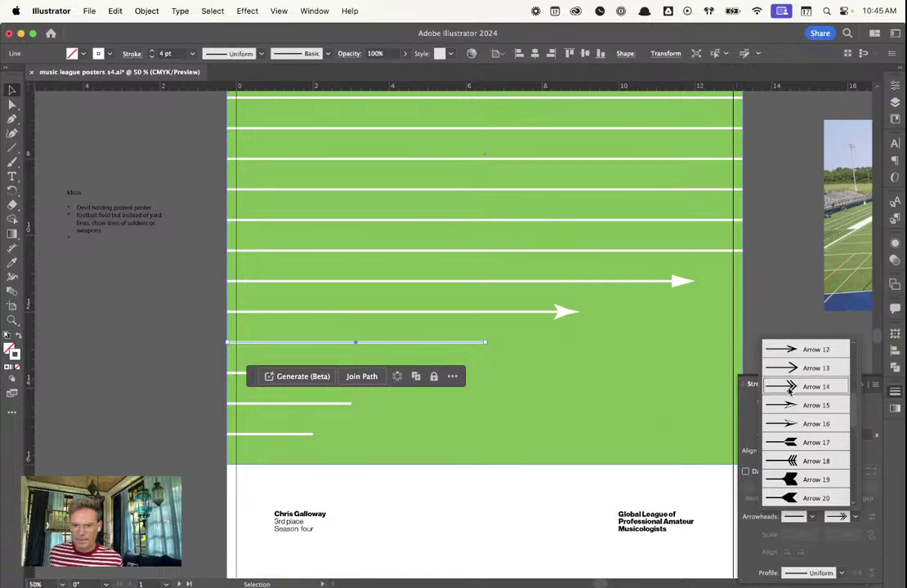
pyautogui.click(791, 404)
pyautogui.click(454, 440)
pyautogui.scroll(-2, 456, 438)
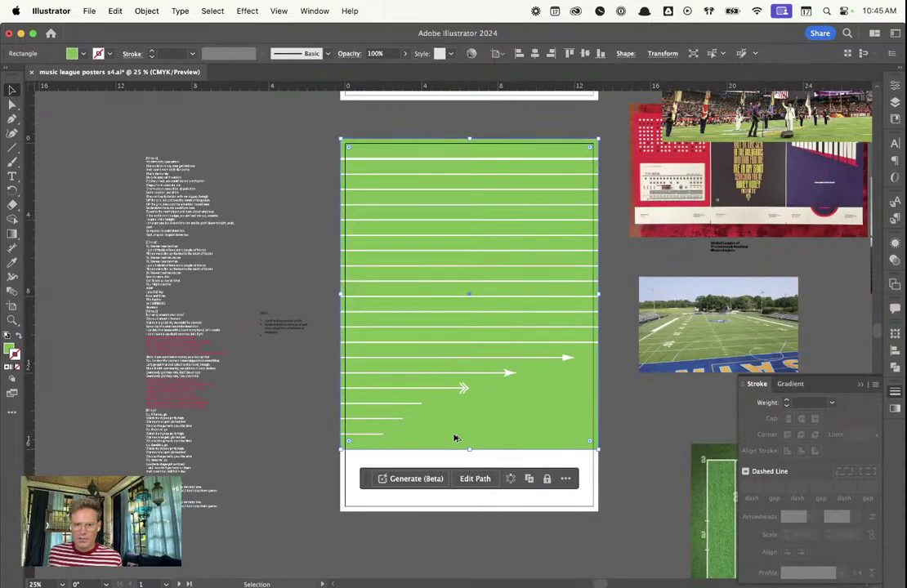
pyautogui.scroll(1, 453, 436)
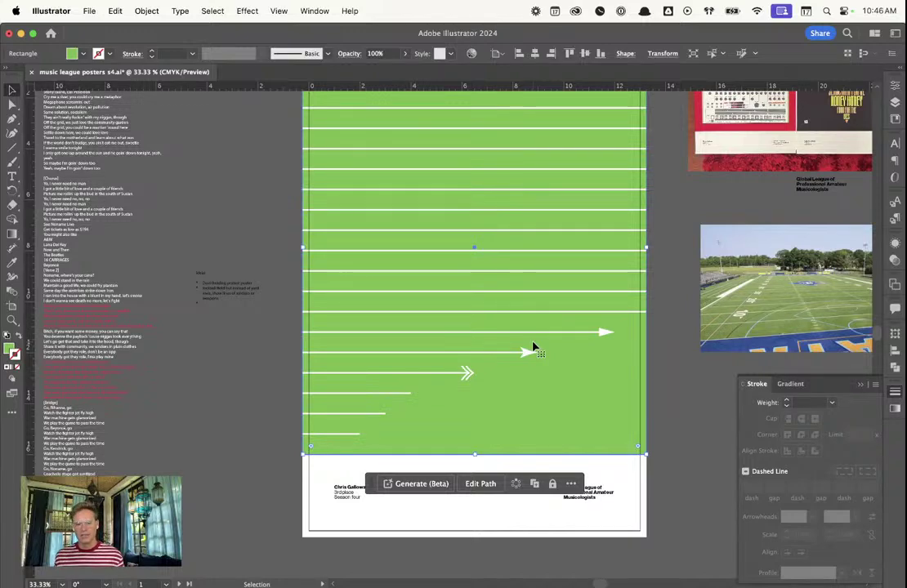
pyautogui.click(677, 392)
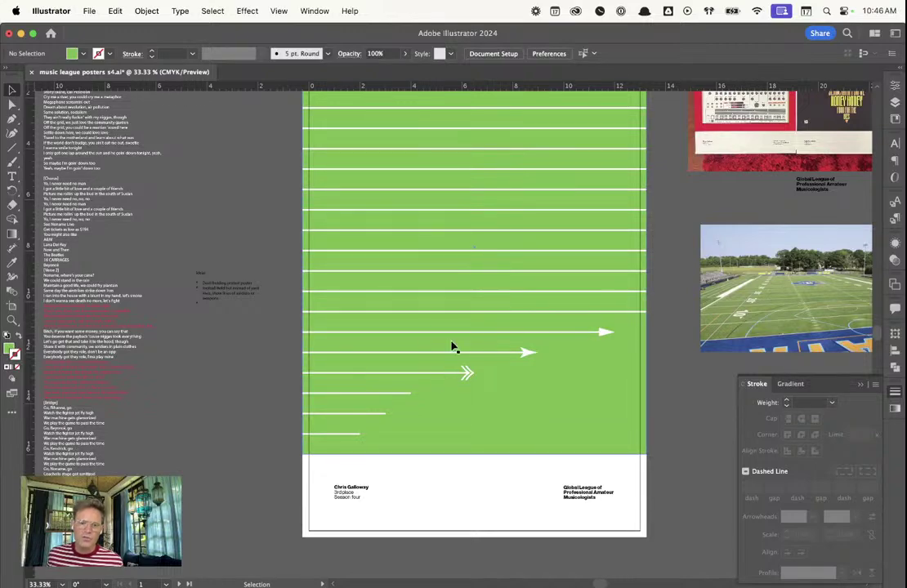
# Draw a circle about 2.2 ruler units wide in the lower right corner area of the green field
pyautogui.scroll(5, 519, 199)
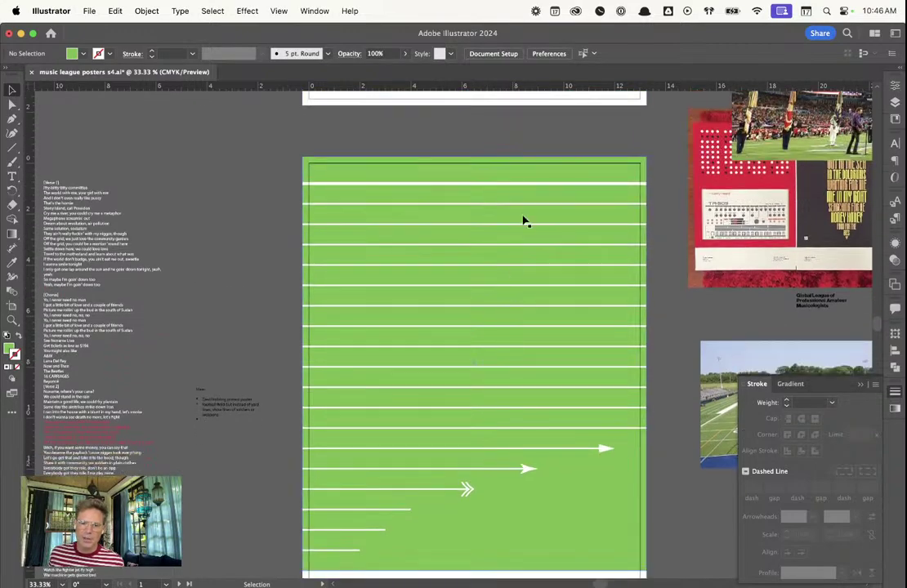
pyautogui.scroll(-2, 516, 324)
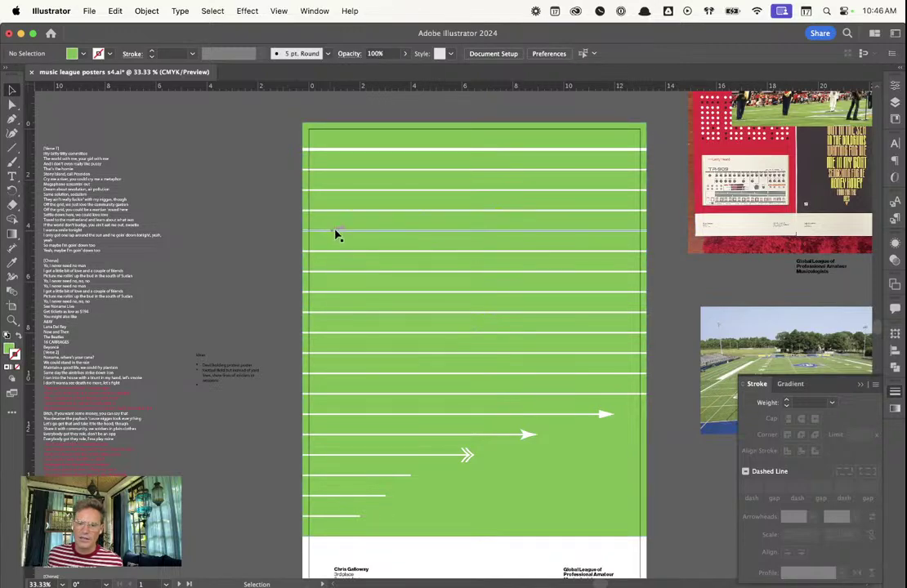
pyautogui.scroll(-2, 379, 389)
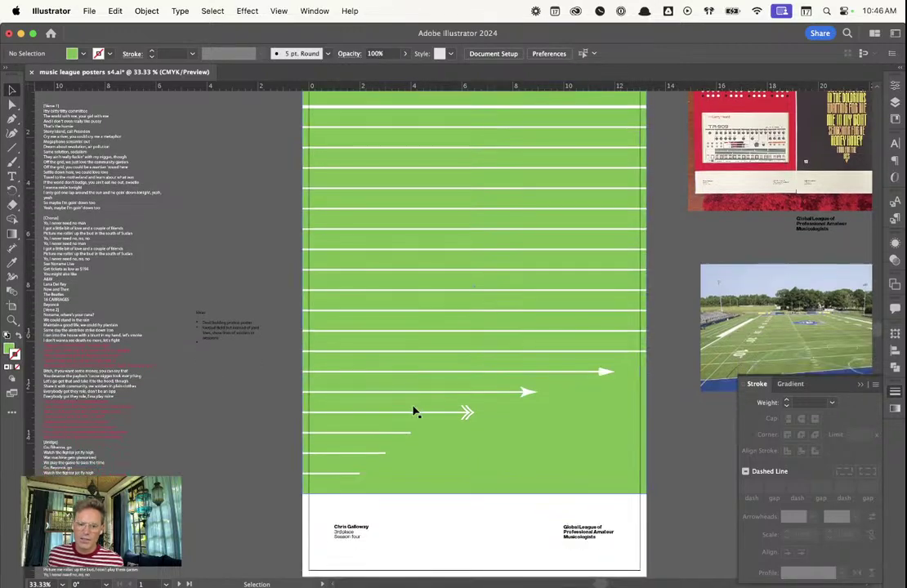
pyautogui.click(12, 234)
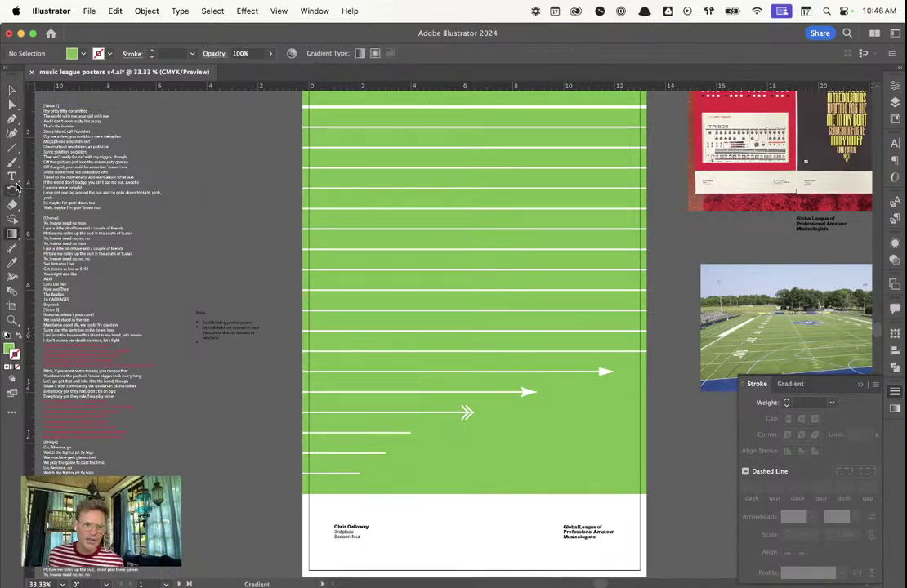
pyautogui.click(15, 146)
pyautogui.click(14, 150)
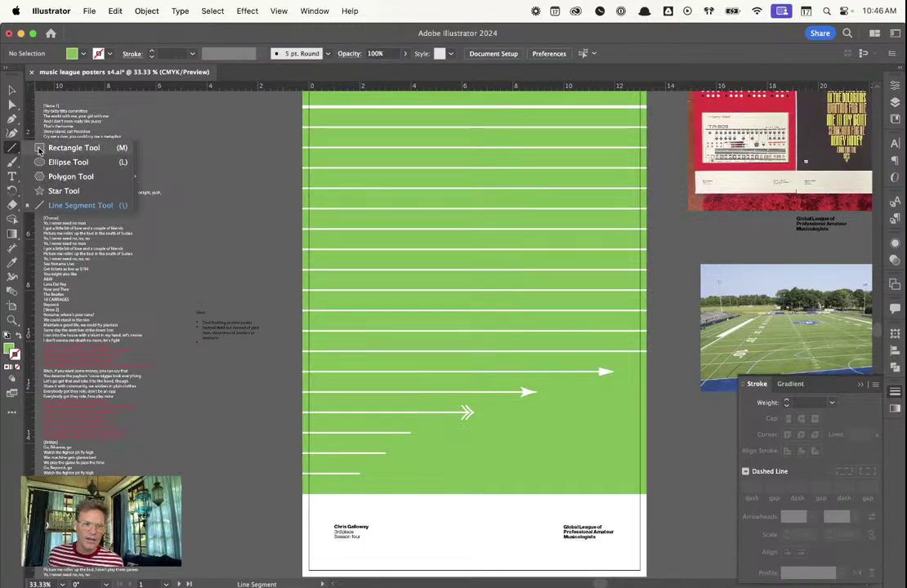
pyautogui.click(41, 139)
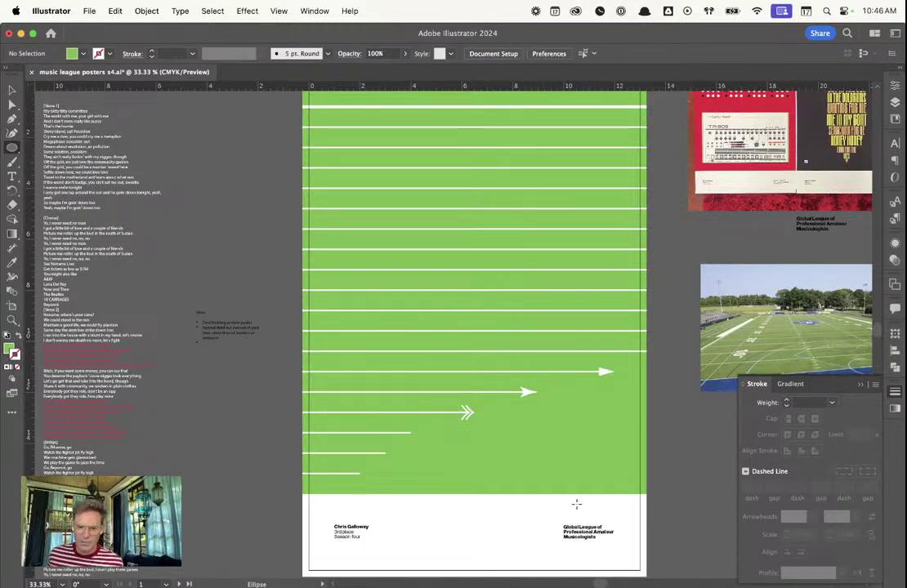
pyautogui.moveTo(603, 492)
pyautogui.mouseDown()
pyautogui.moveTo(546, 439)
pyautogui.moveTo(546, 452)
pyautogui.mouseUp()
pyautogui.press('v')
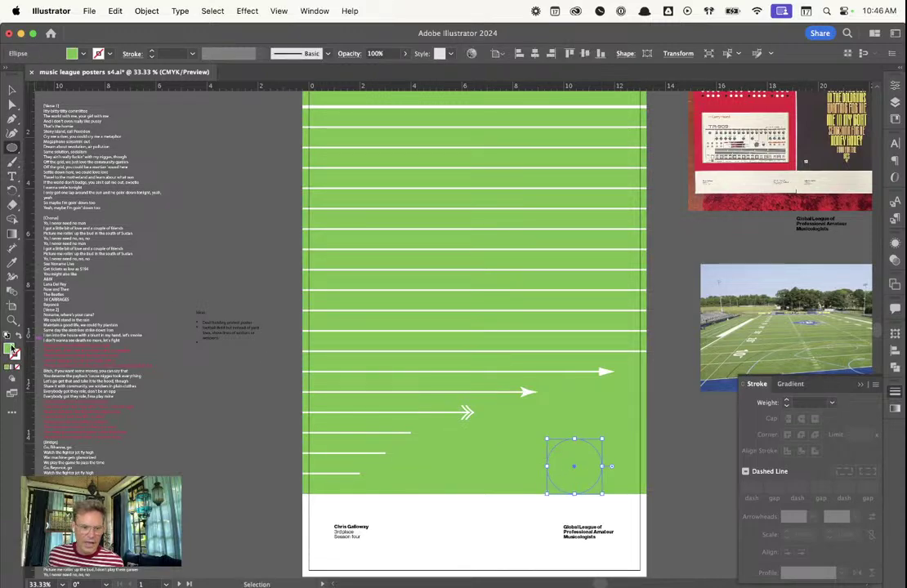
# Fill the circle with orange FFA300
pyautogui.doubleClick(12, 349)
pyautogui.moveTo(680, 429)
pyautogui.mouseDown()
pyautogui.moveTo(678, 448)
pyautogui.moveTo(687, 424)
pyautogui.moveTo(679, 429)
pyautogui.mouseUp()
pyautogui.moveTo(658, 296); pyautogui.dragTo(674, 279)
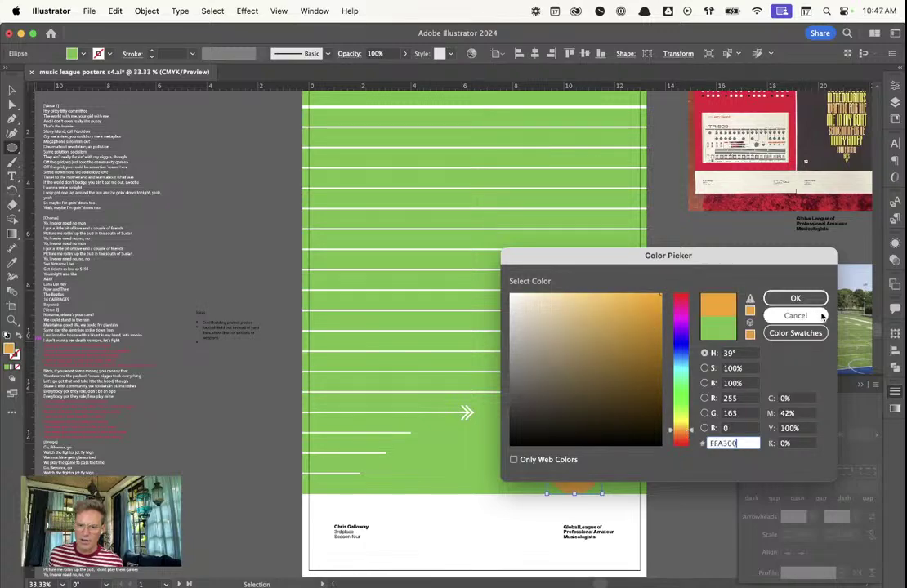
pyautogui.click(795, 298)
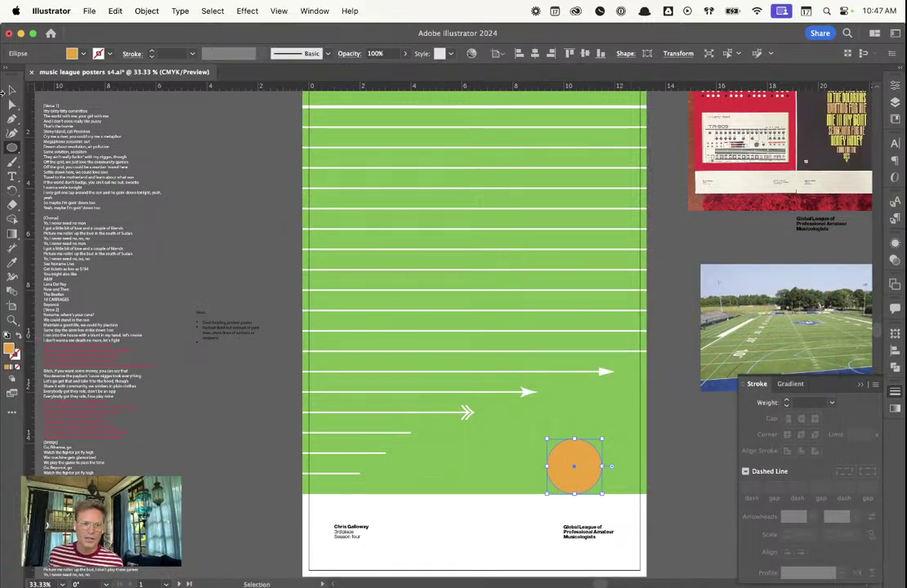
# Duplicate the circle twice and arrange the three as an overlapping cluster with the middle one raised behind the other two
pyautogui.click(12, 90)
pyautogui.click(719, 424)
pyautogui.click(581, 474)
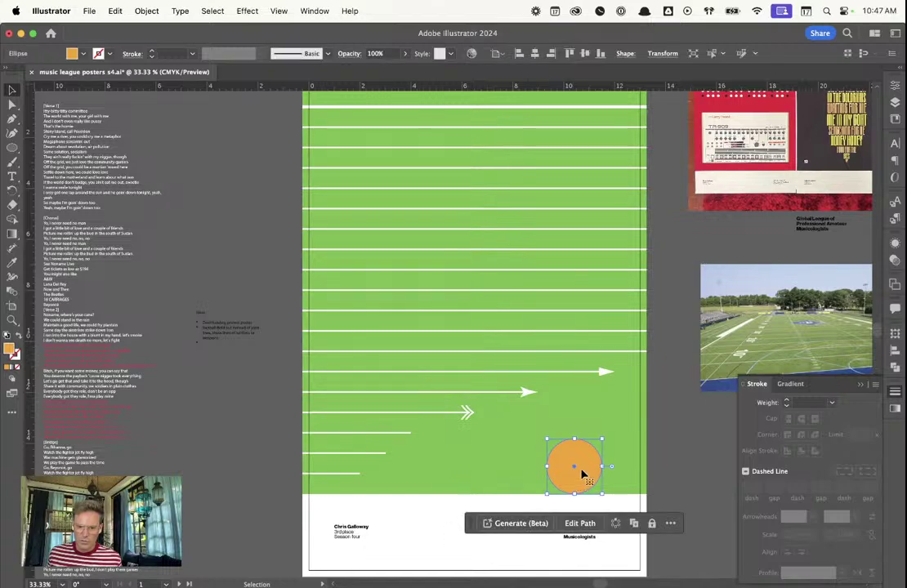
pyautogui.moveTo(582, 474); pyautogui.dragTo(617, 454)
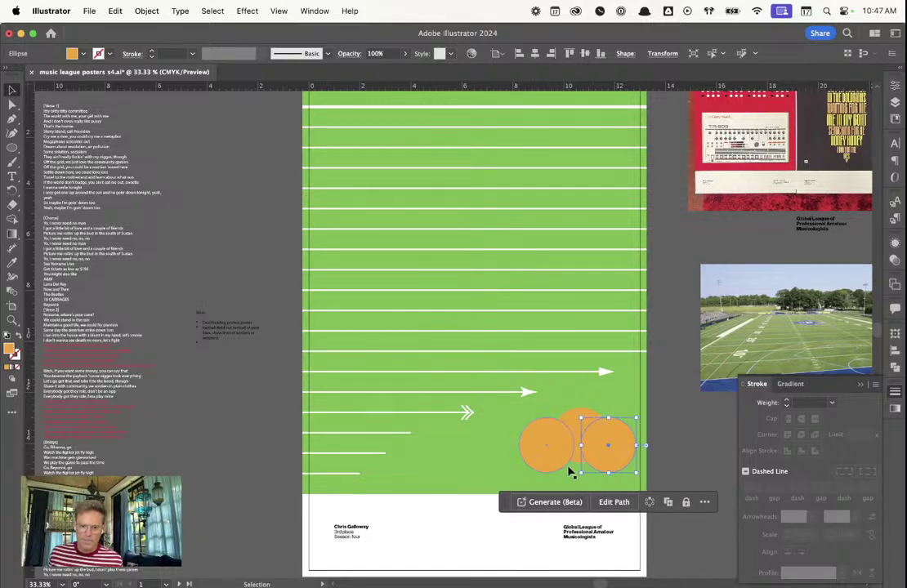
# Recolor all three overlapping circles with brown A34B0F and deselect them
pyautogui.keyDown('shift'); pyautogui.click(533, 442); pyautogui.keyUp('shift')
pyautogui.keyDown('shift'); pyautogui.click(583, 419); pyautogui.keyUp('shift')
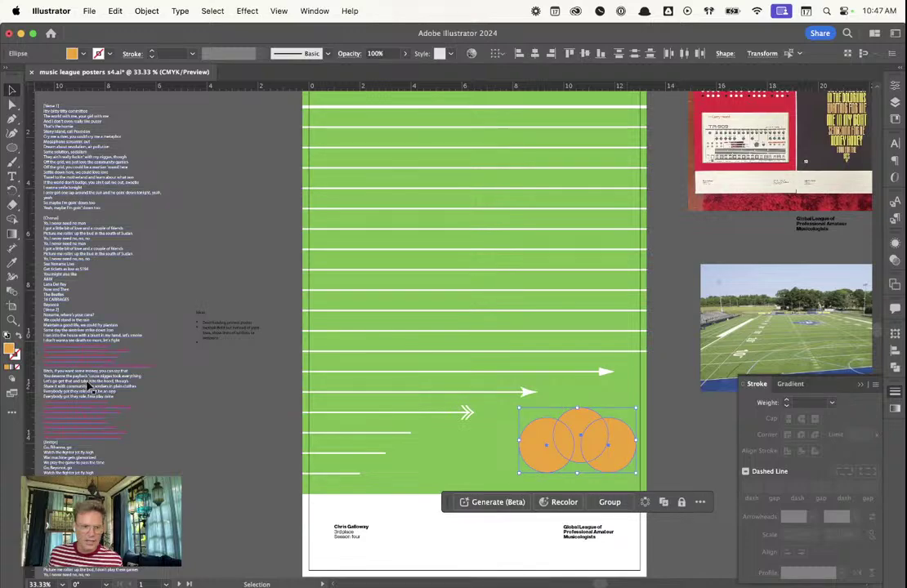
pyautogui.doubleClick(10, 349)
pyautogui.click(685, 419)
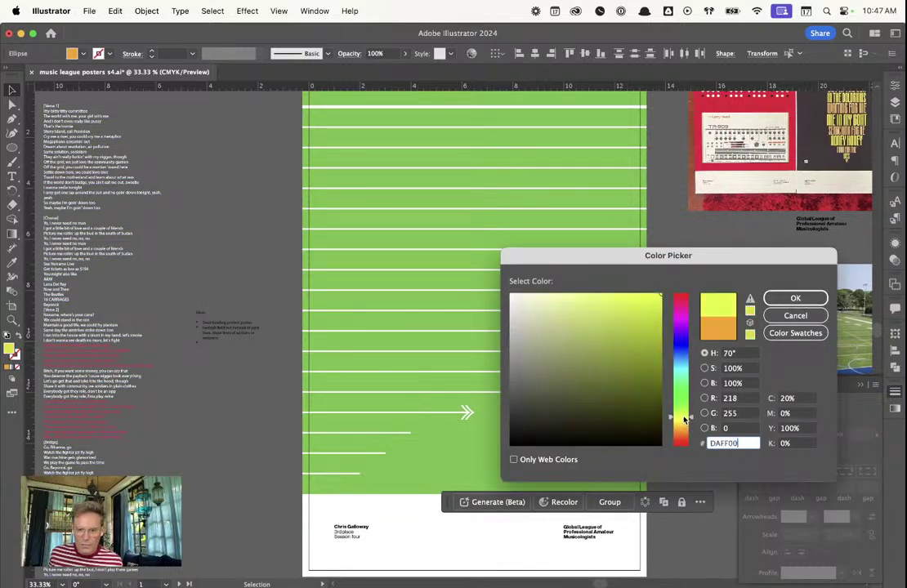
pyautogui.moveTo(685, 419); pyautogui.dragTo(682, 439)
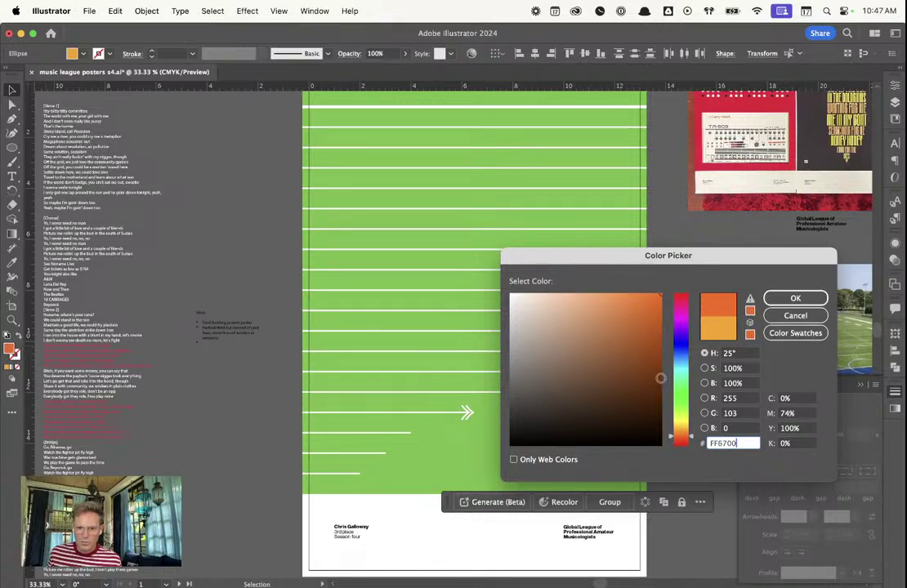
pyautogui.click(654, 347)
pyautogui.click(776, 298)
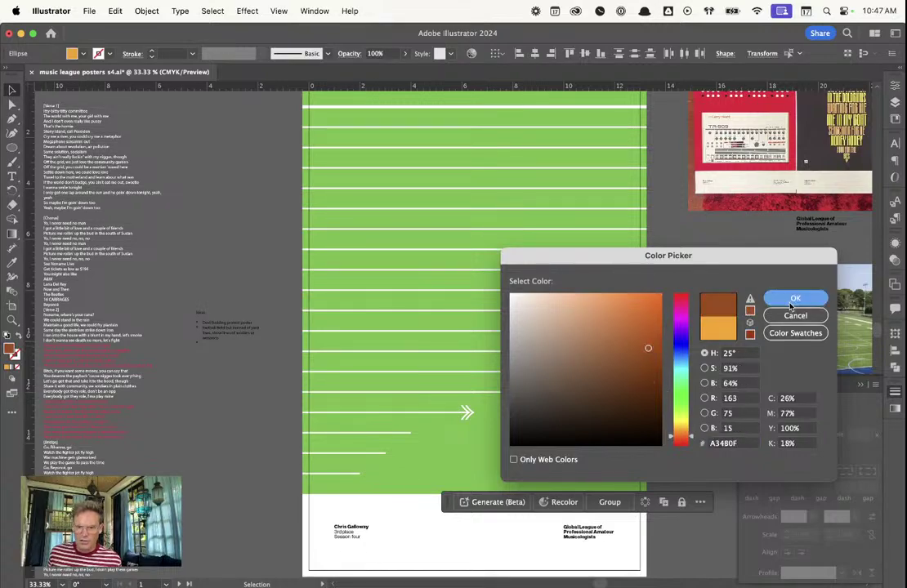
pyautogui.click(569, 370)
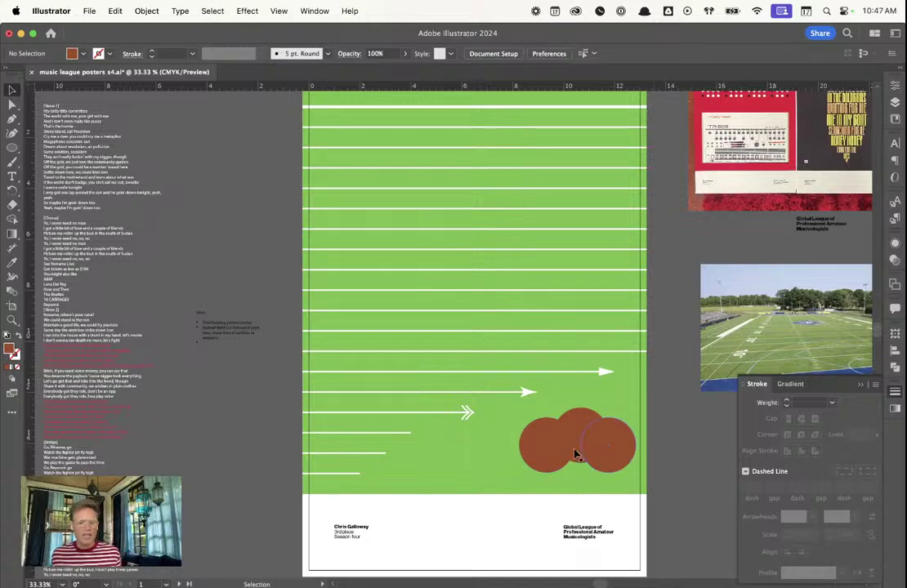
# Draw a brown rectangle about 1.5 by 1.8 ruler units under the circle cluster as a trunk reaching the field's lower edge
pyautogui.click(12, 148)
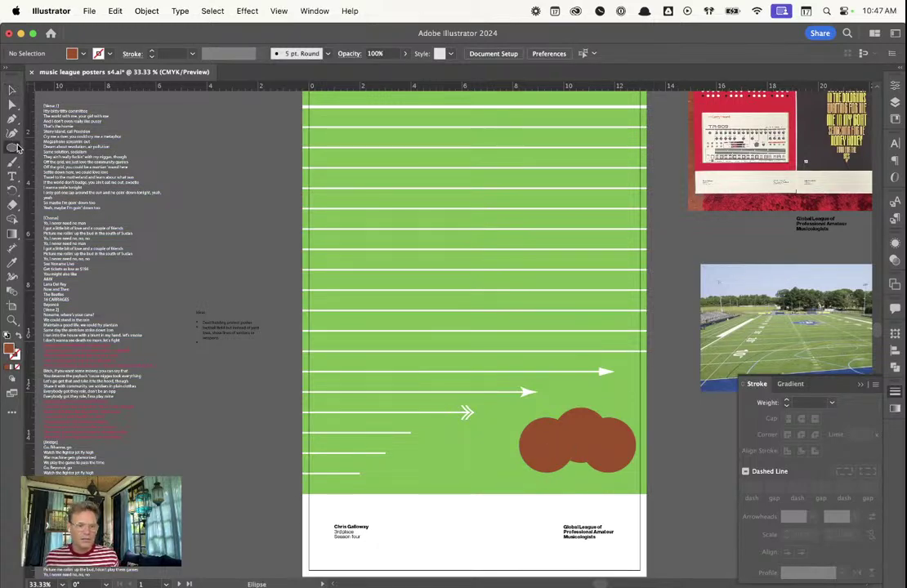
pyautogui.click(51, 147)
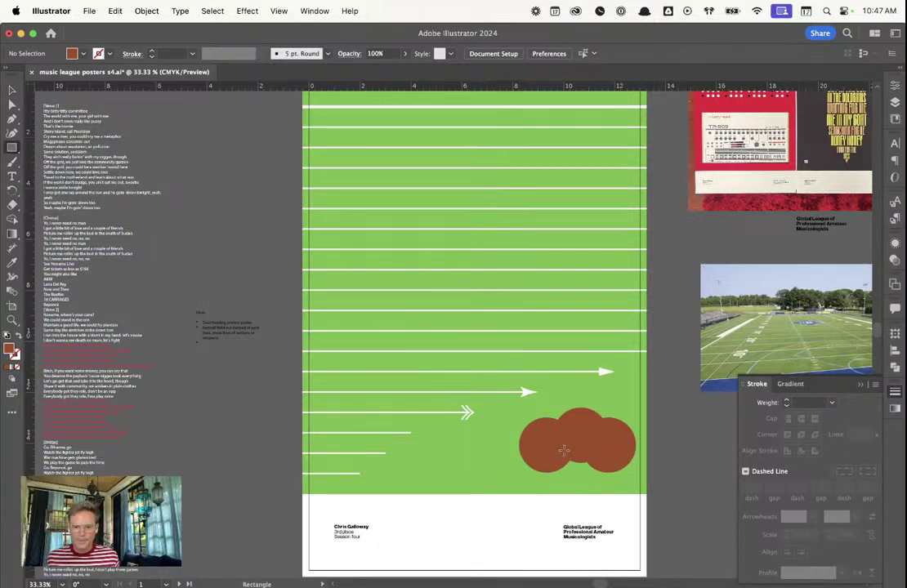
pyautogui.moveTo(559, 448); pyautogui.dragTo(597, 492)
pyautogui.press('v')
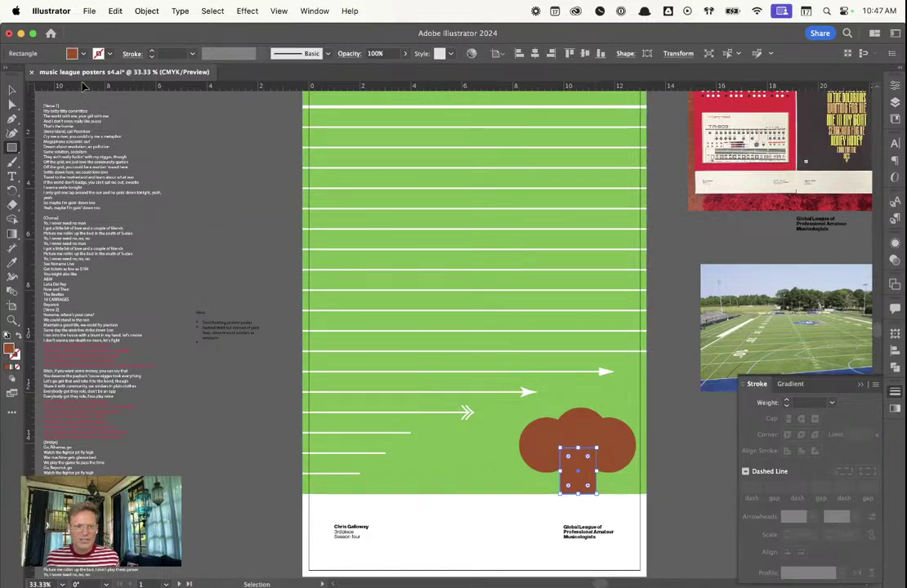
pyautogui.click(521, 459)
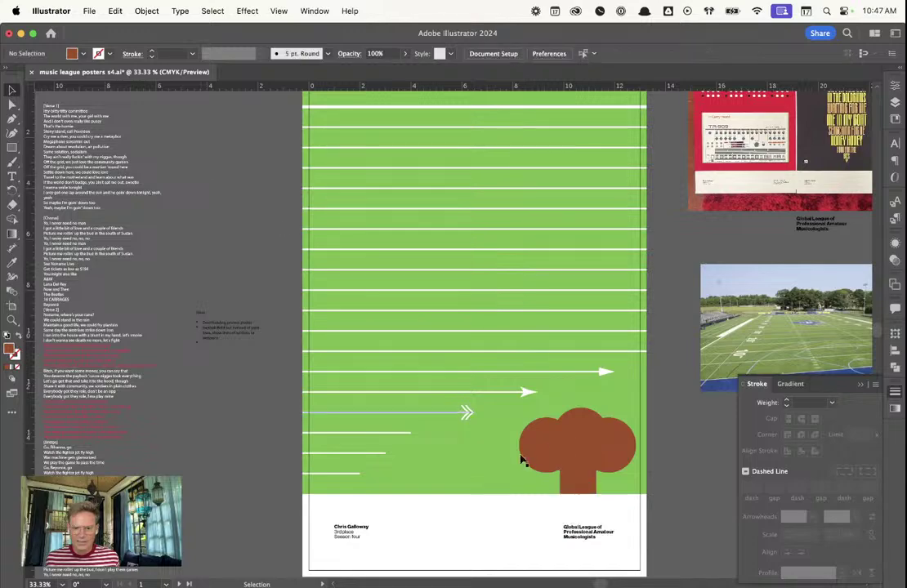
pyautogui.click(607, 462)
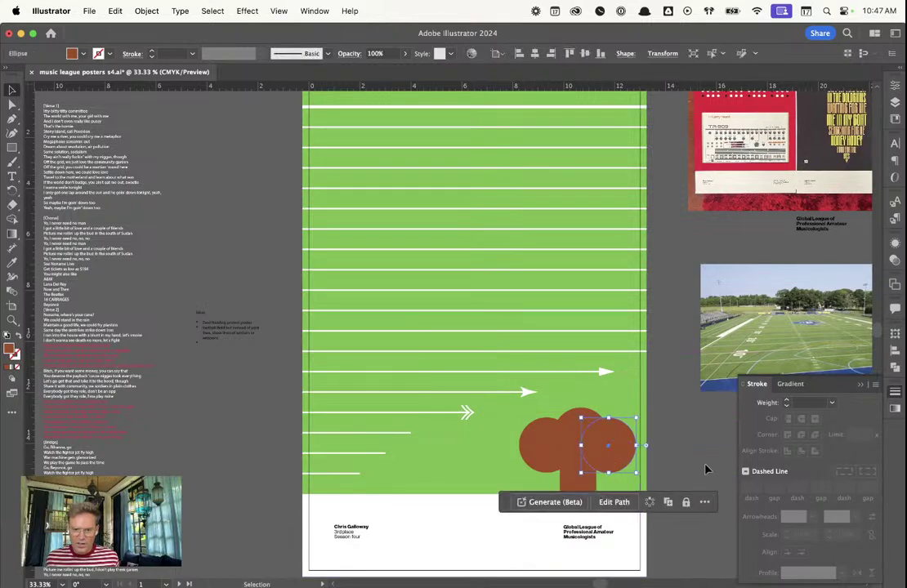
pyautogui.click(694, 470)
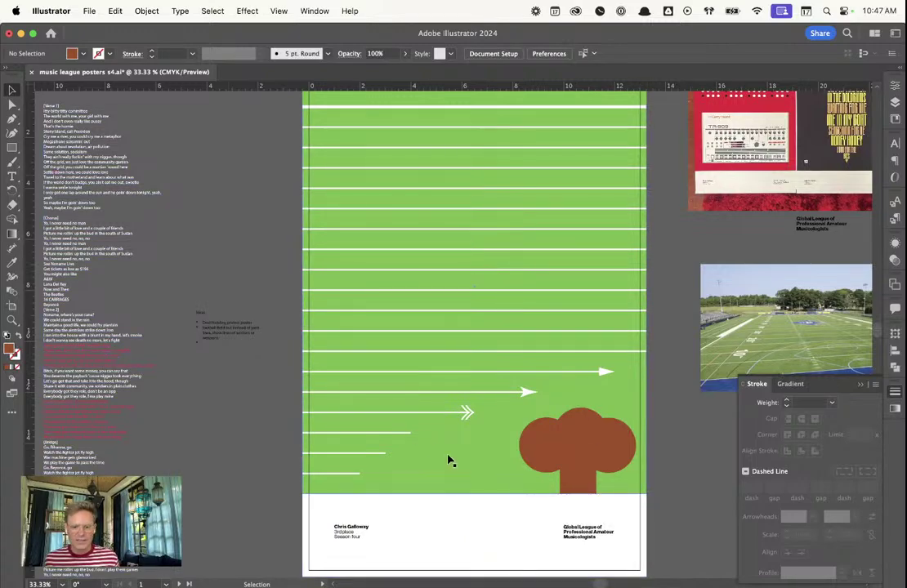
# Duplicate the trunk rectangle in place and shorten the copy to a band about 0.5 ruler units tall at the trunk's base
pyautogui.click(576, 464)
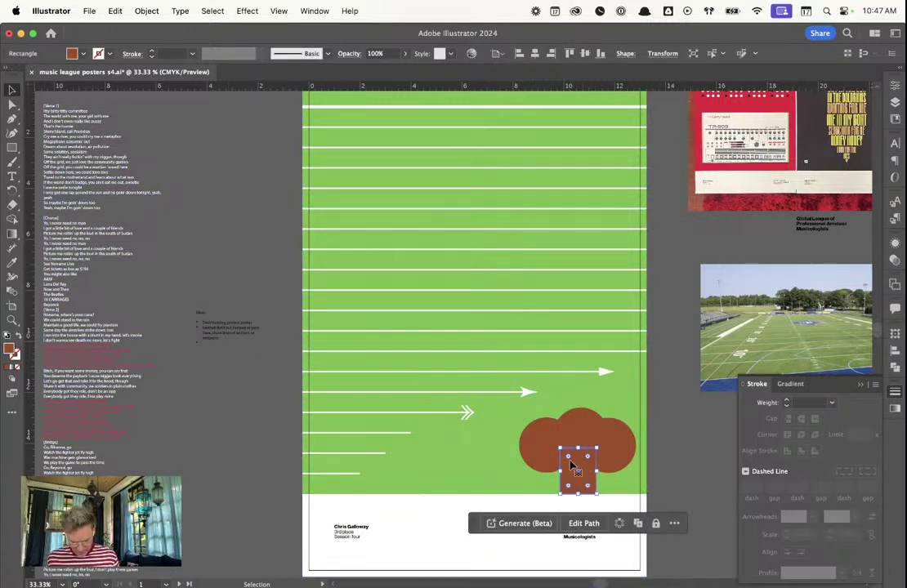
pyautogui.moveTo(571, 458); pyautogui.dragTo(572, 465)
pyautogui.click(675, 492)
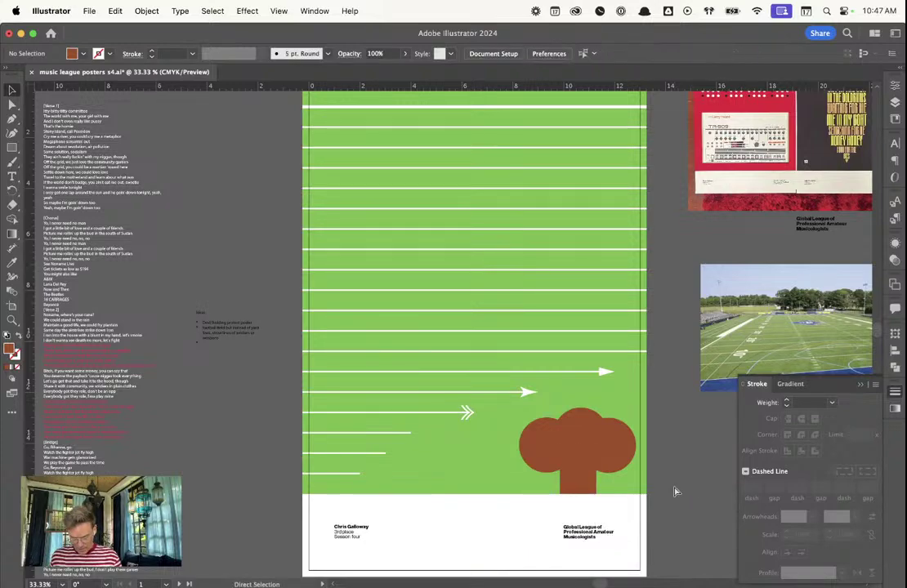
pyautogui.click(578, 470)
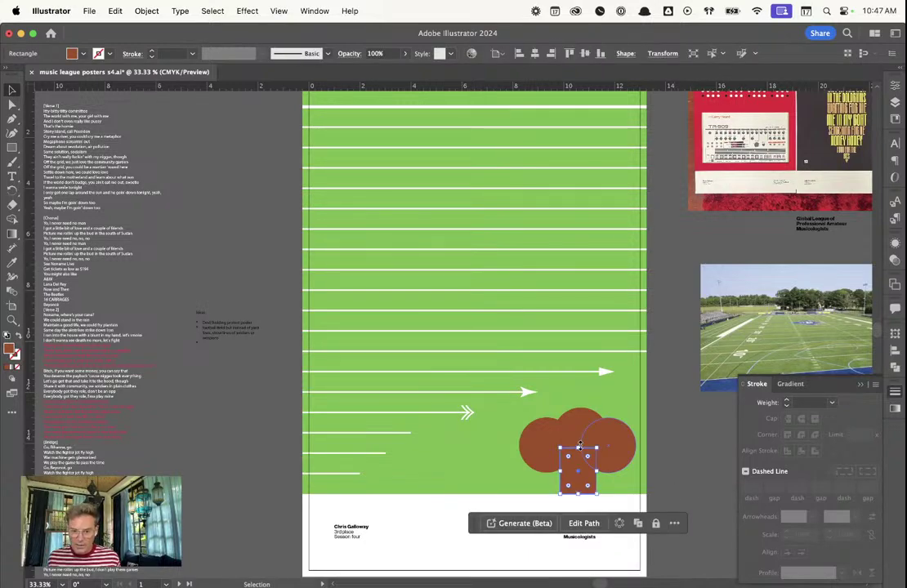
pyautogui.moveTo(578, 448); pyautogui.dragTo(577, 481)
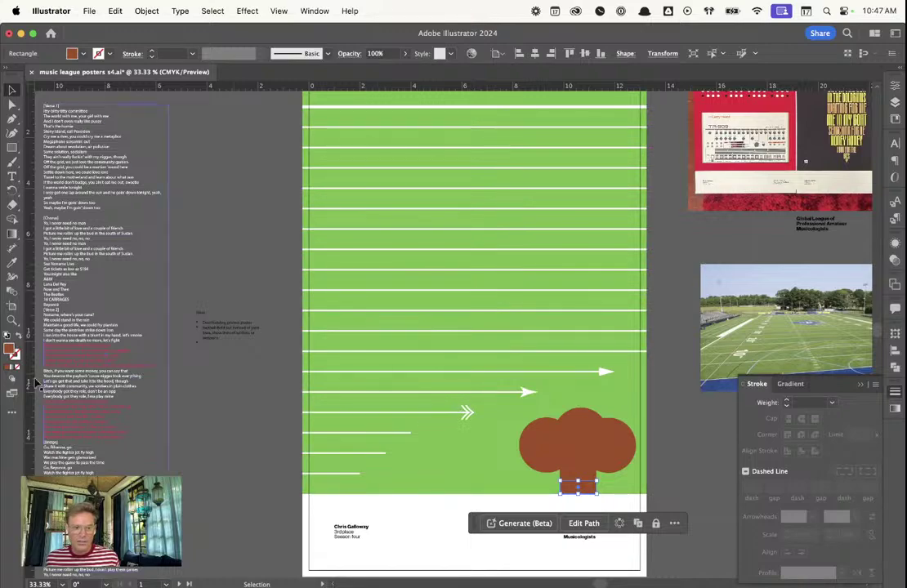
# Fill the base band with black 000000 and widen it symmetrically to about 3.5 ruler units
pyautogui.doubleClick(11, 350)
pyautogui.moveTo(542, 364); pyautogui.dragTo(507, 448)
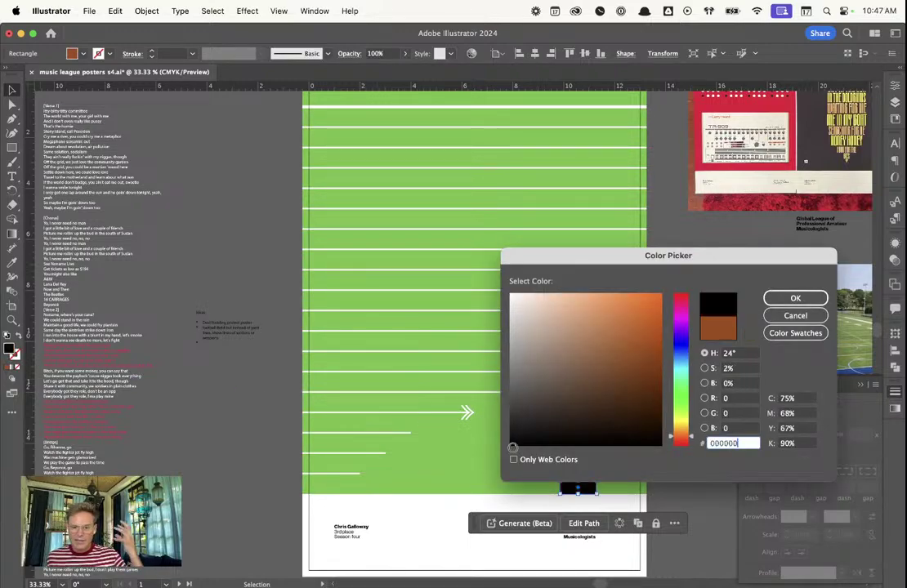
pyautogui.click(768, 298)
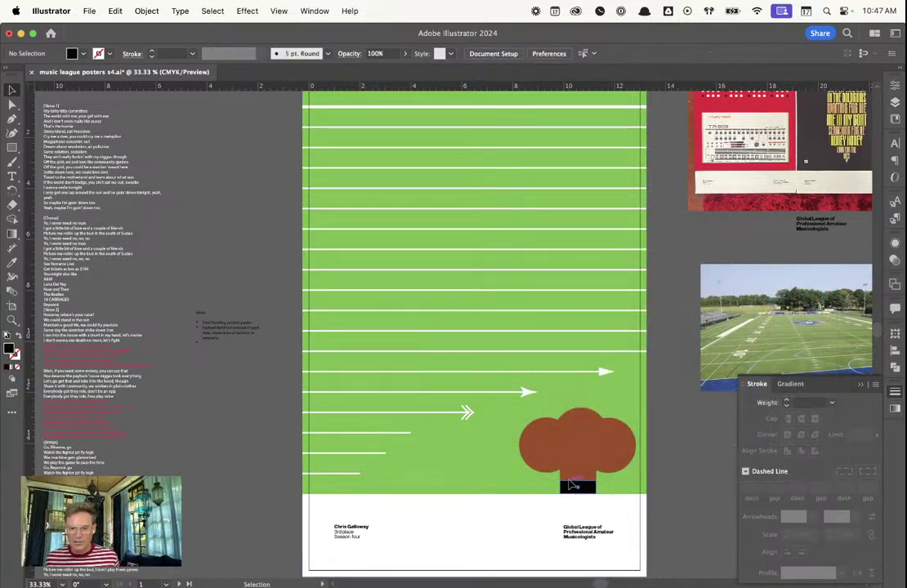
pyautogui.click(595, 488)
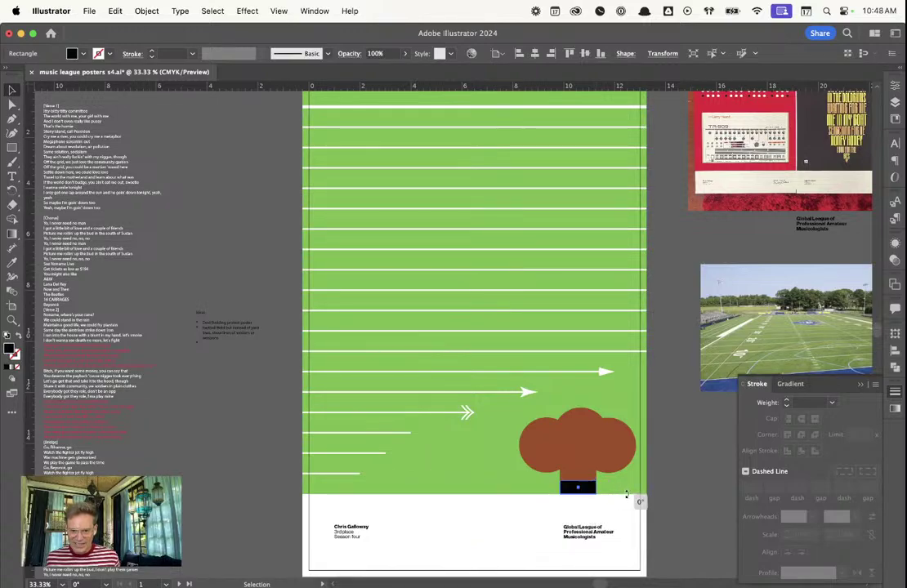
pyautogui.moveTo(597, 491); pyautogui.dragTo(622, 496)
pyautogui.click(677, 491)
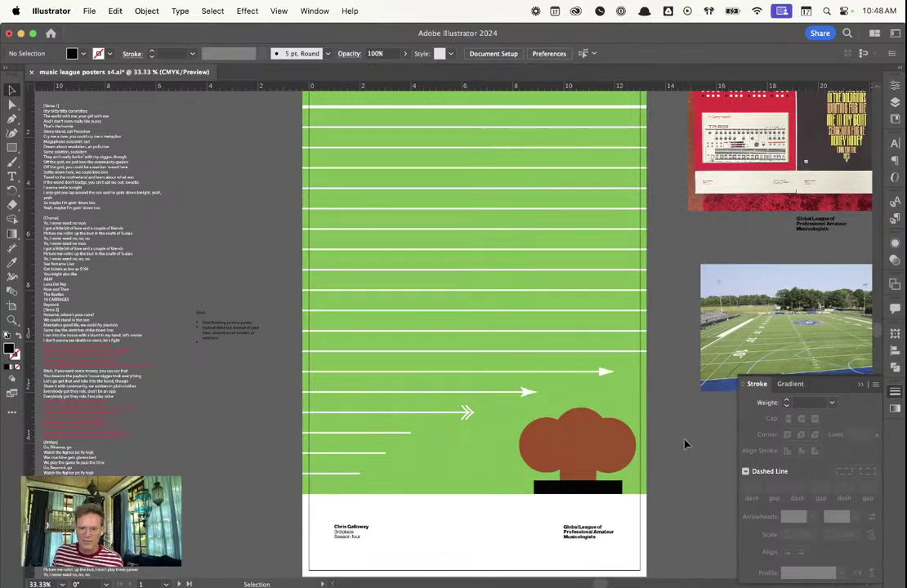
pyautogui.click(621, 489)
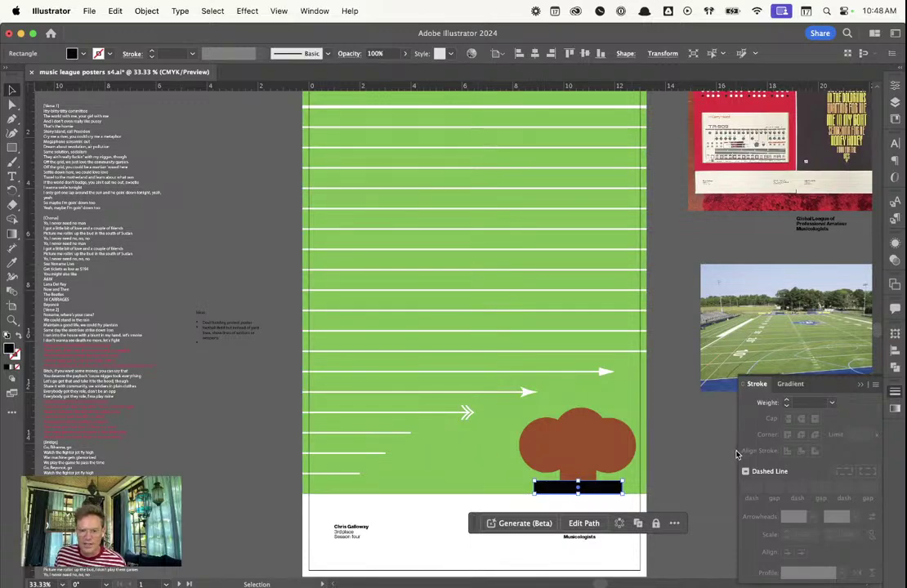
pyautogui.click(674, 467)
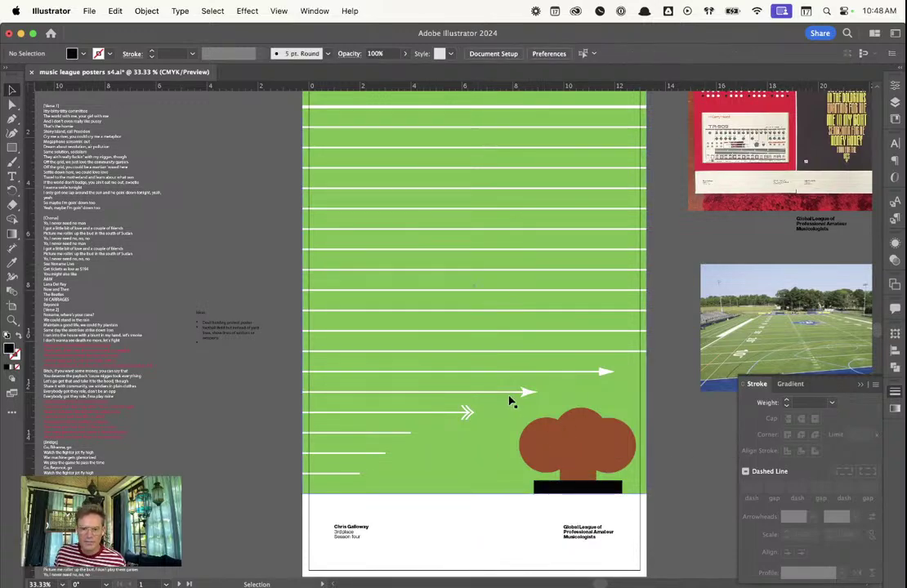
pyautogui.click(576, 474)
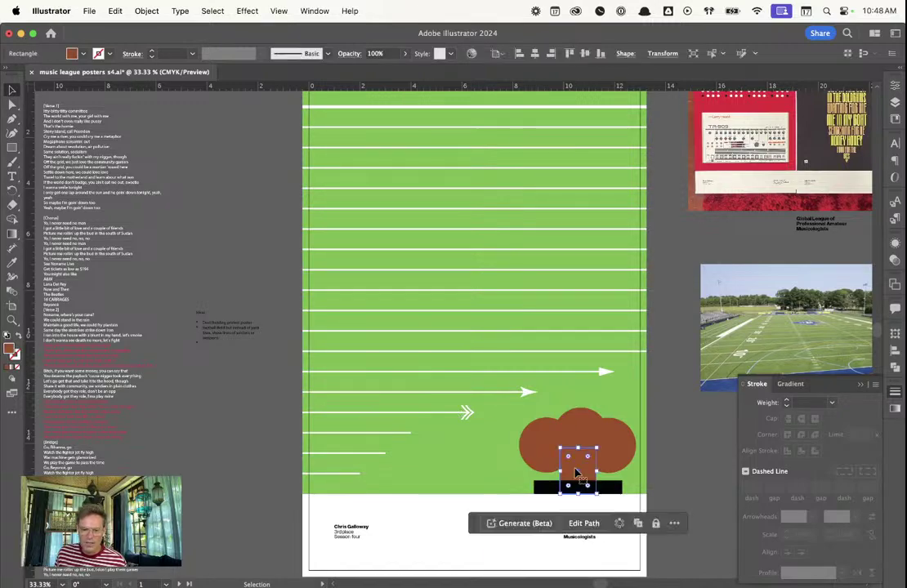
pyautogui.click(699, 456)
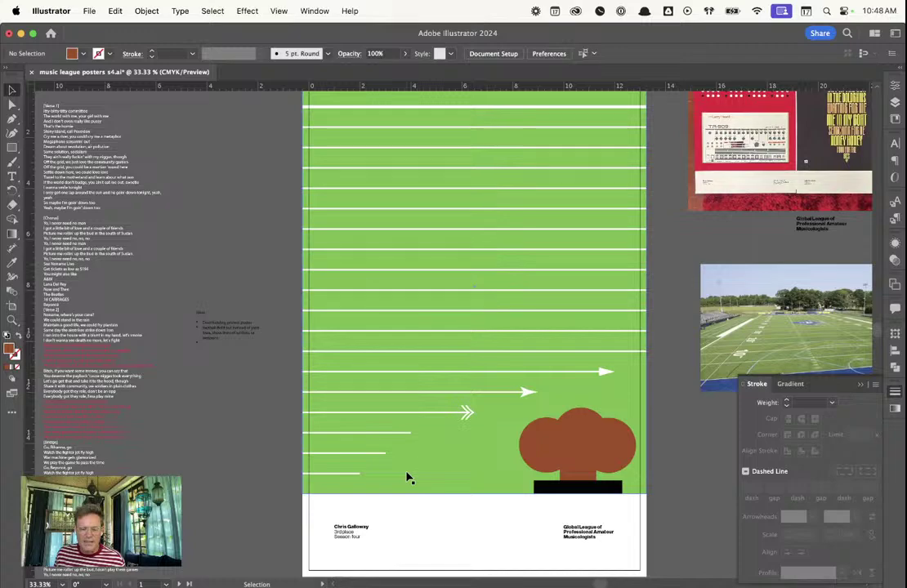
# Examine the song lyrics beside the artboard, especially the red-highlighted lines of the second verse
pyautogui.scroll(1, 421, 349)
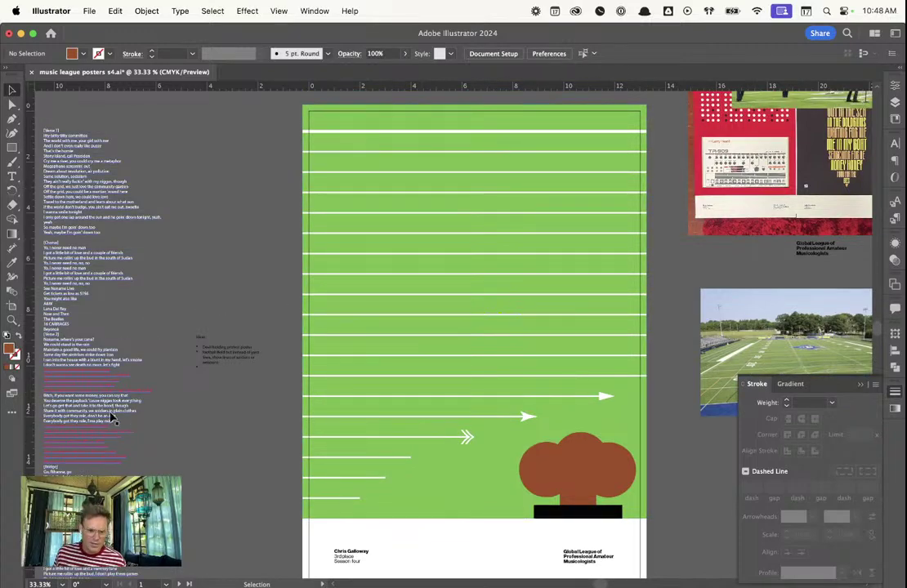
pyautogui.hscroll(5, 105, 393)
pyautogui.hscroll(-2, 101, 417)
pyautogui.scroll(8, 105, 431)
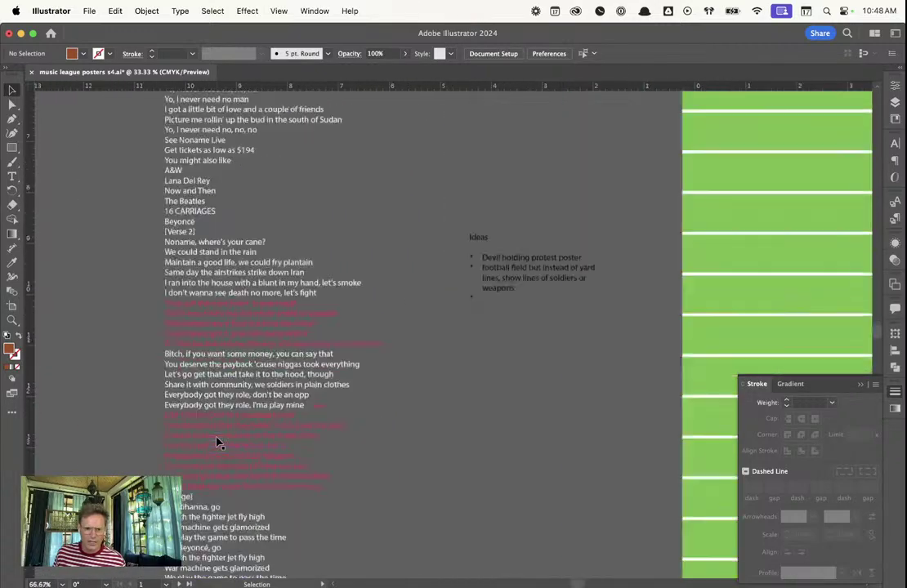
pyautogui.scroll(-3, 219, 442)
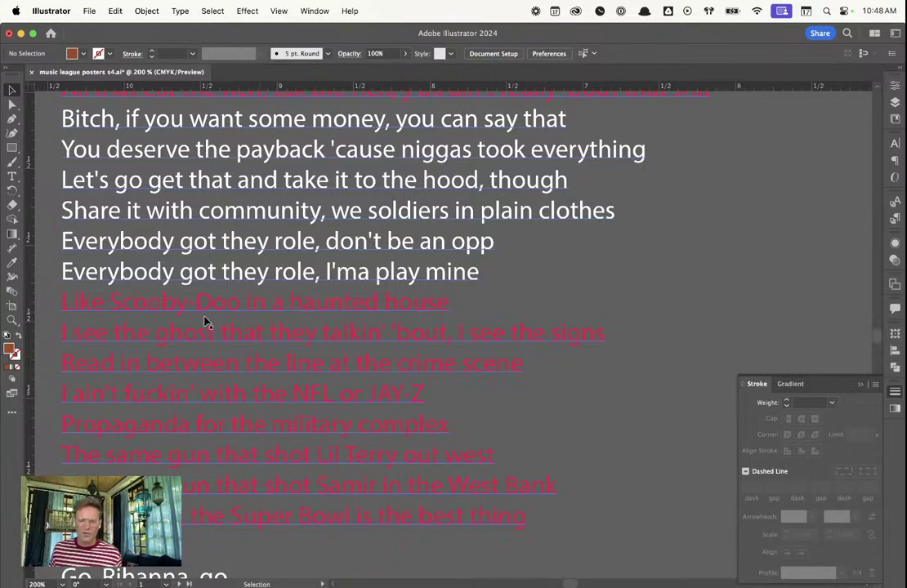
pyautogui.scroll(-1, 584, 417)
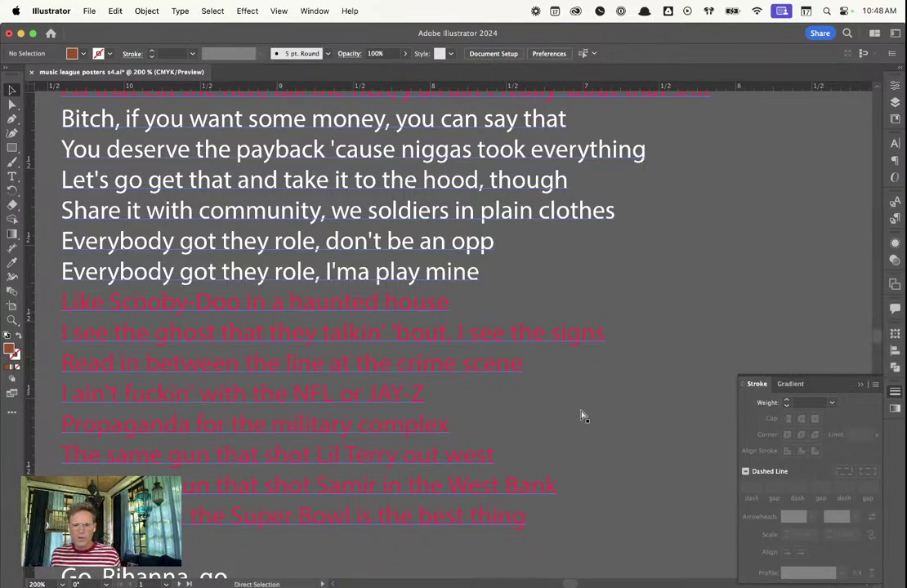
pyautogui.hscroll(-2, 567, 364)
pyautogui.scroll(-7, 608, 377)
pyautogui.hscroll(-3, 653, 321)
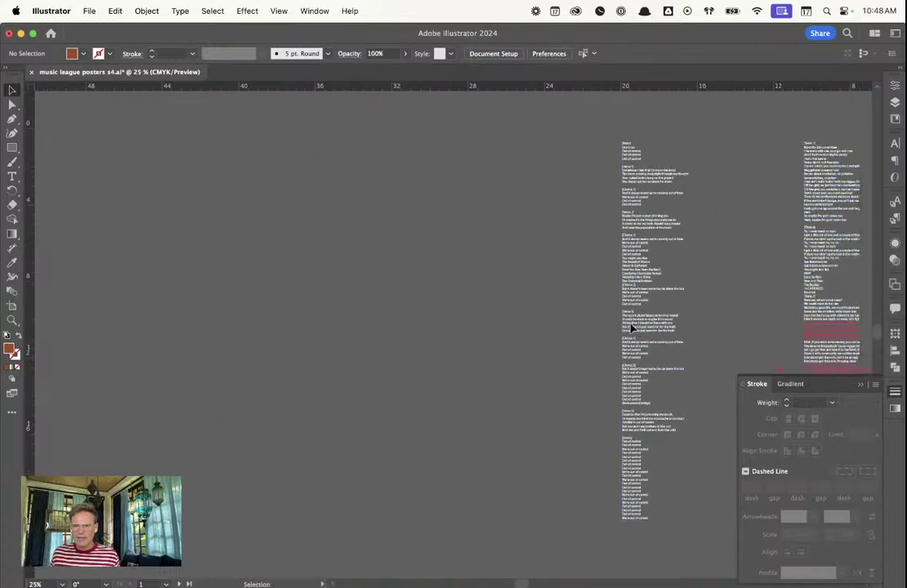
# Examine the photo of the three printed season two posters beside the artboard for layout and type treatment
pyautogui.hscroll(9, 630, 327)
pyautogui.scroll(3, 587, 286)
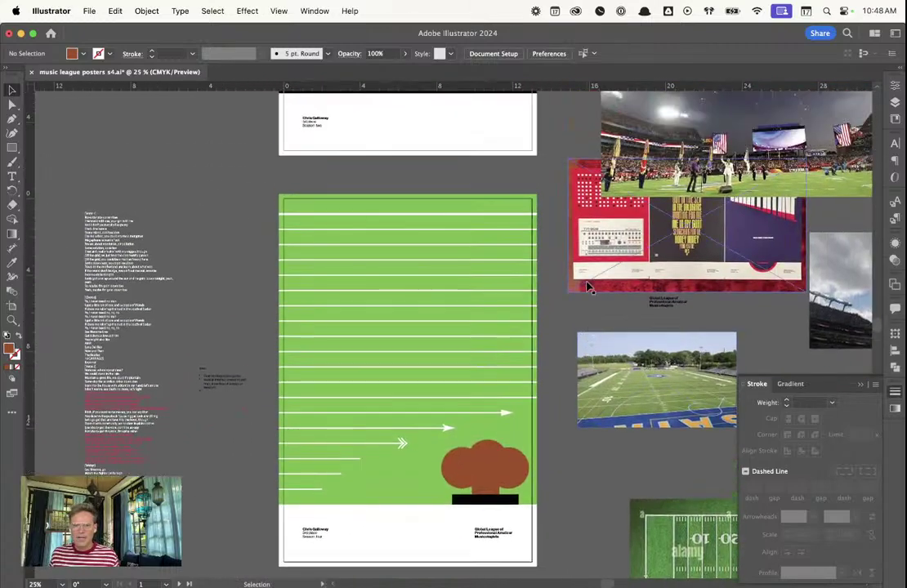
pyautogui.scroll(5, 650, 233)
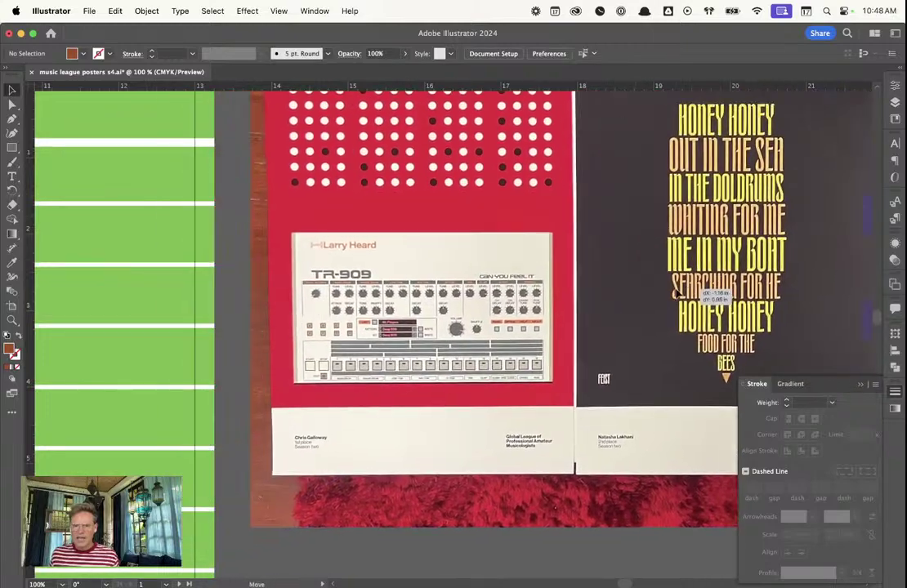
pyautogui.click(664, 287)
pyautogui.hscroll(10, 663, 287)
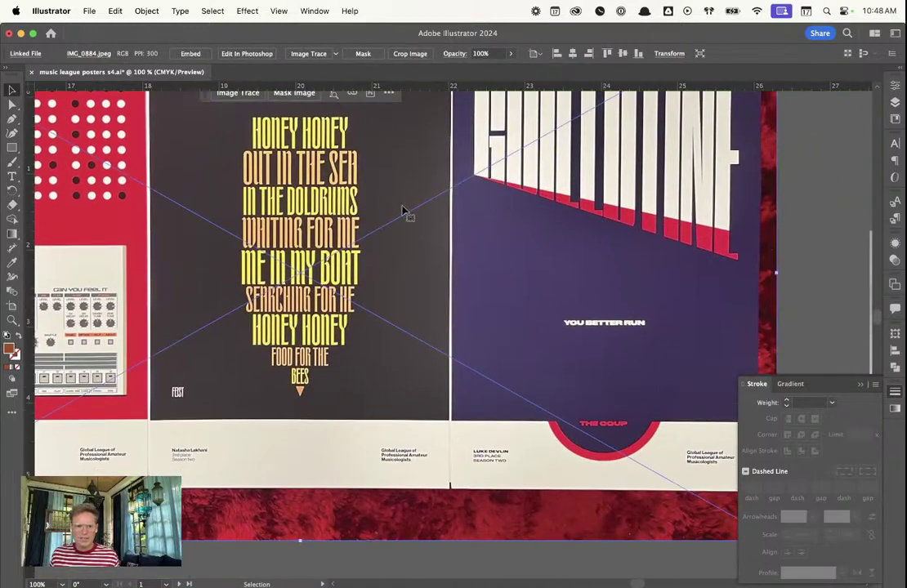
pyautogui.hscroll(-2, 255, 152)
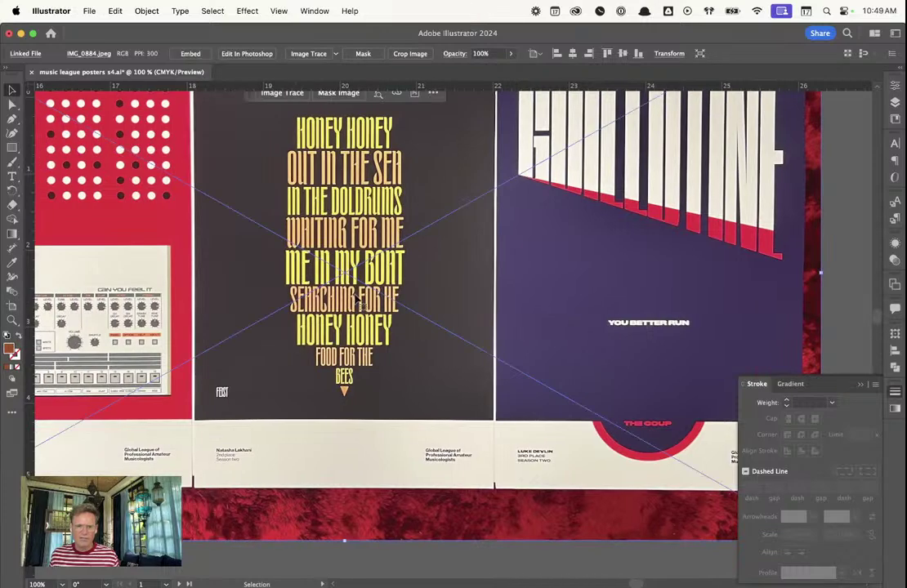
pyautogui.hscroll(-10, 368, 311)
pyautogui.hscroll(-4, 388, 343)
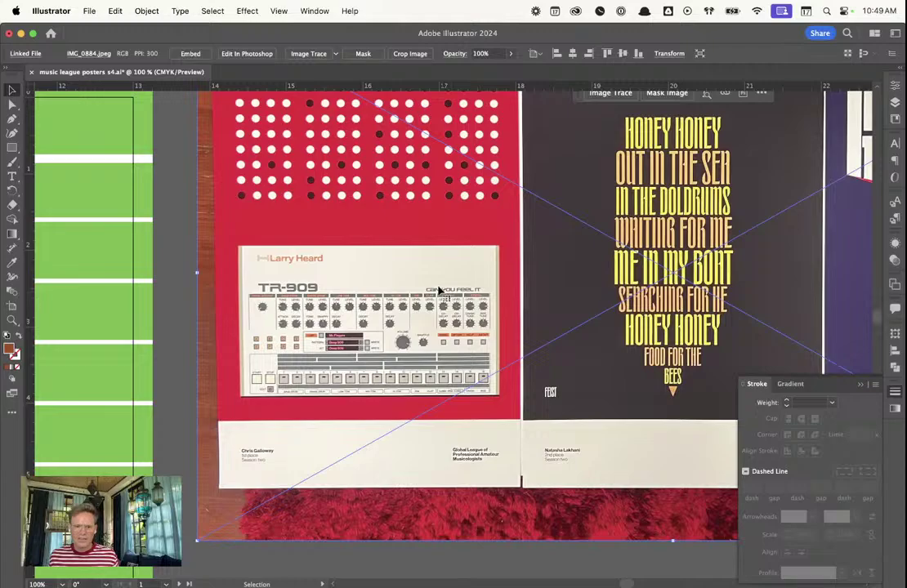
pyautogui.press('super+minus')
pyautogui.press('super+minus')
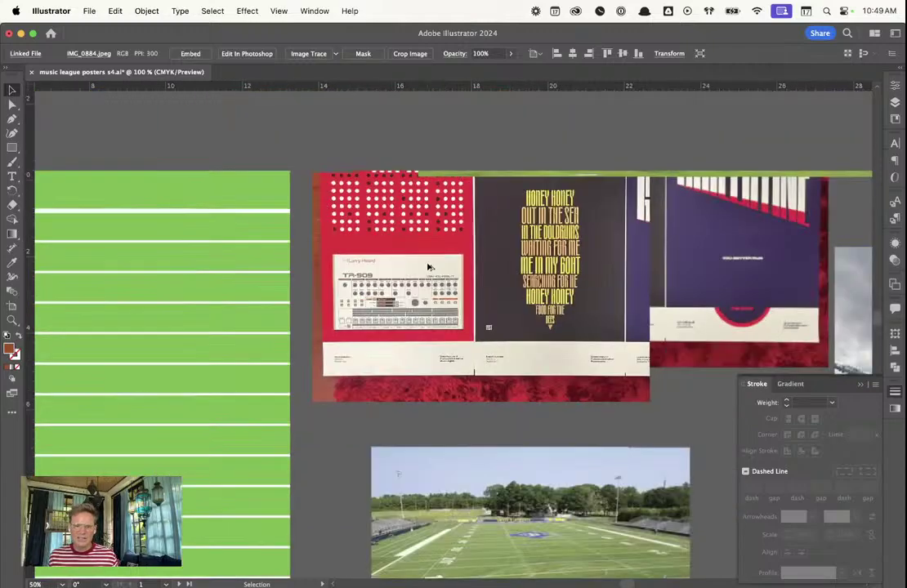
# Switch to the browser to review the Season 3 to Season 1 league posters, and return to the field poster in Illustrator
pyautogui.hotkey('ctrl', 'Right')
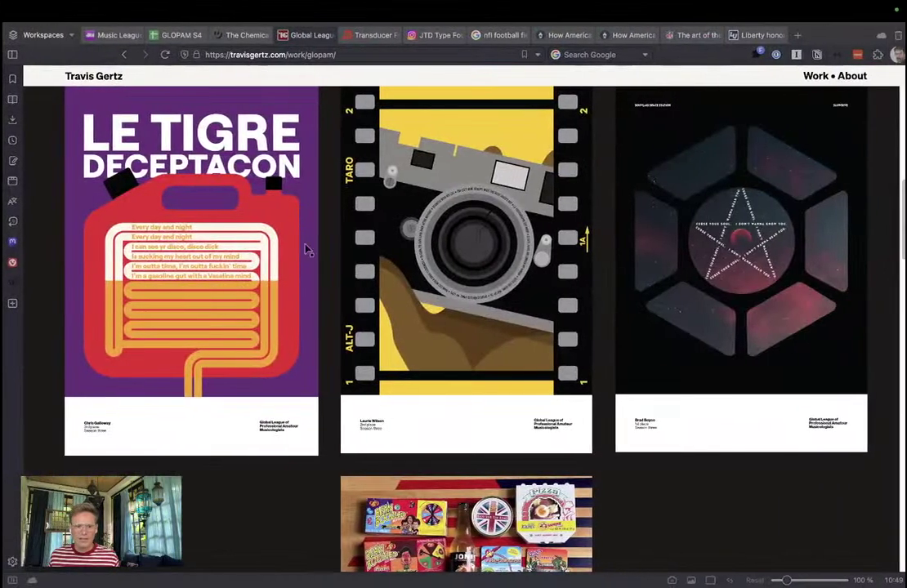
pyautogui.scroll(1, 130, 261)
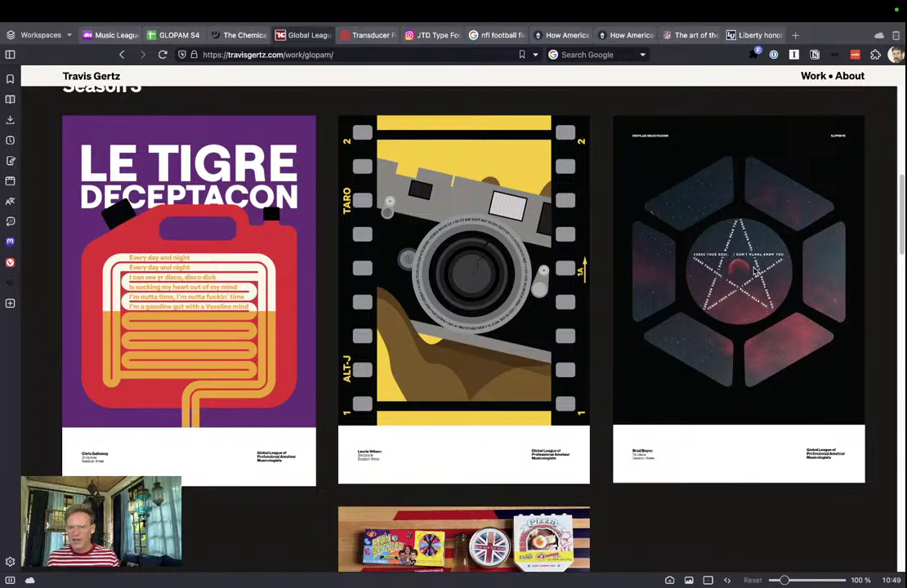
pyautogui.scroll(-10, 462, 305)
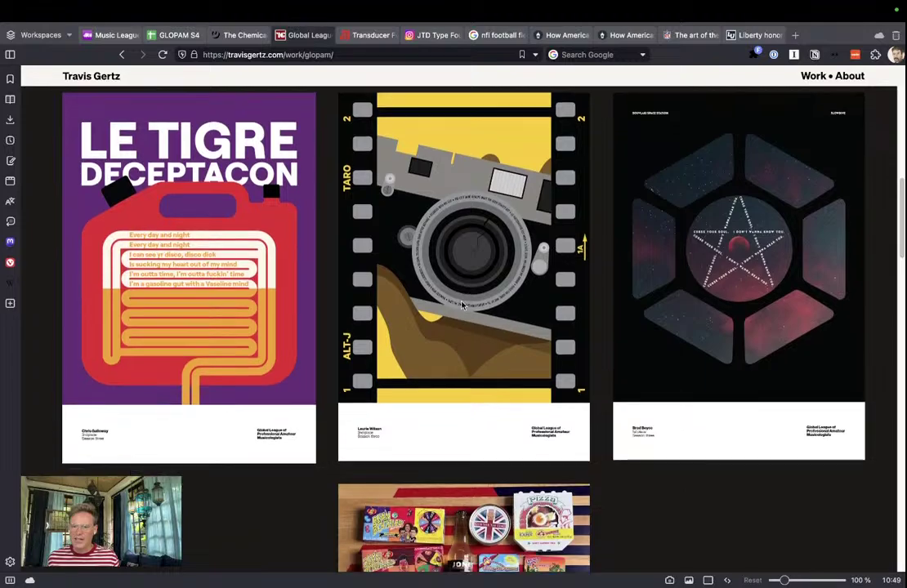
pyautogui.scroll(-5, 474, 305)
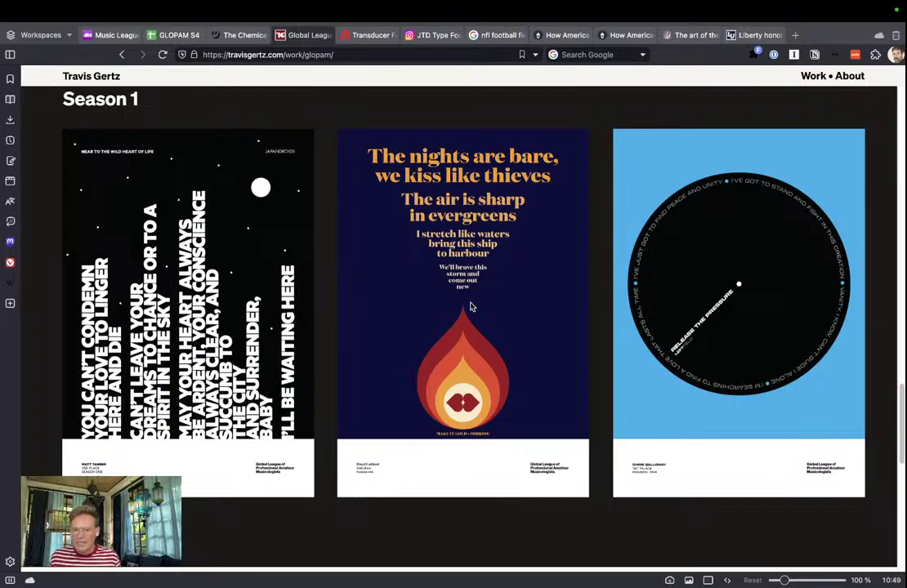
pyautogui.hotkey('ctrl', 'Left')
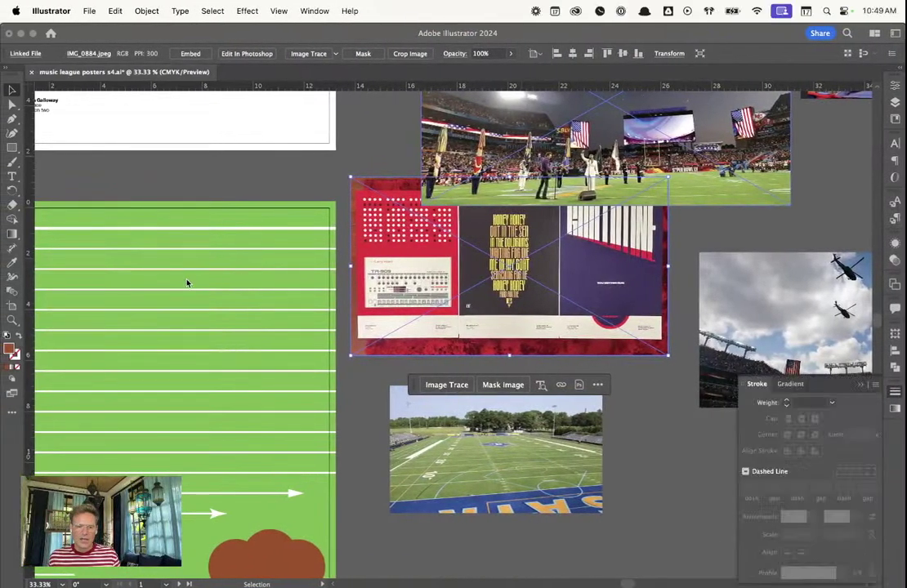
pyautogui.moveTo(197, 263); pyautogui.dragTo(478, 181)
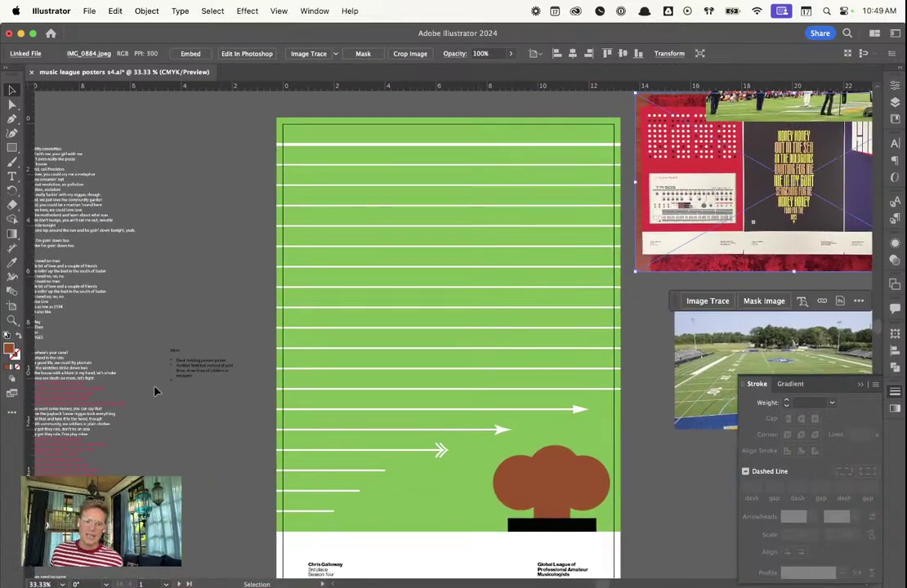
# Select the final seven red-highlighted lines of Verse 2 in the lyrics beside the artboard, ending with the Super Bowl line, for reading
pyautogui.hscroll(2, 318, 274)
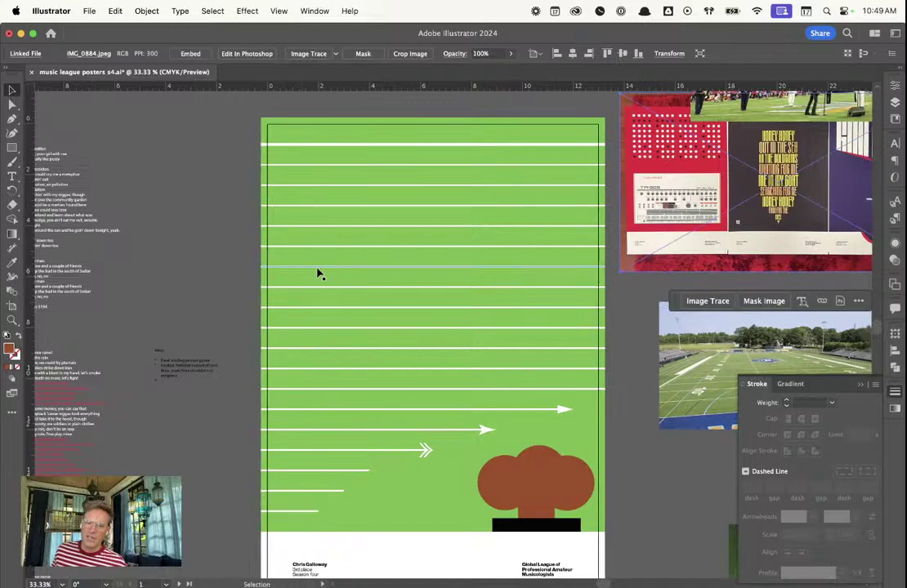
pyautogui.scroll(3, 318, 274)
pyautogui.scroll(-5, 319, 274)
pyautogui.scroll(2, 319, 274)
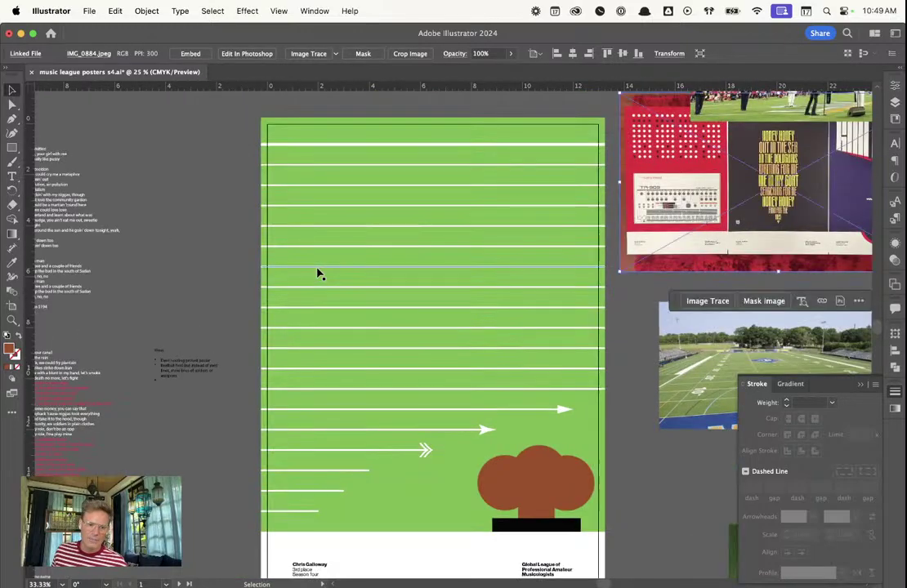
pyautogui.hscroll(2, 135, 359)
pyautogui.hscroll(-5, 135, 359)
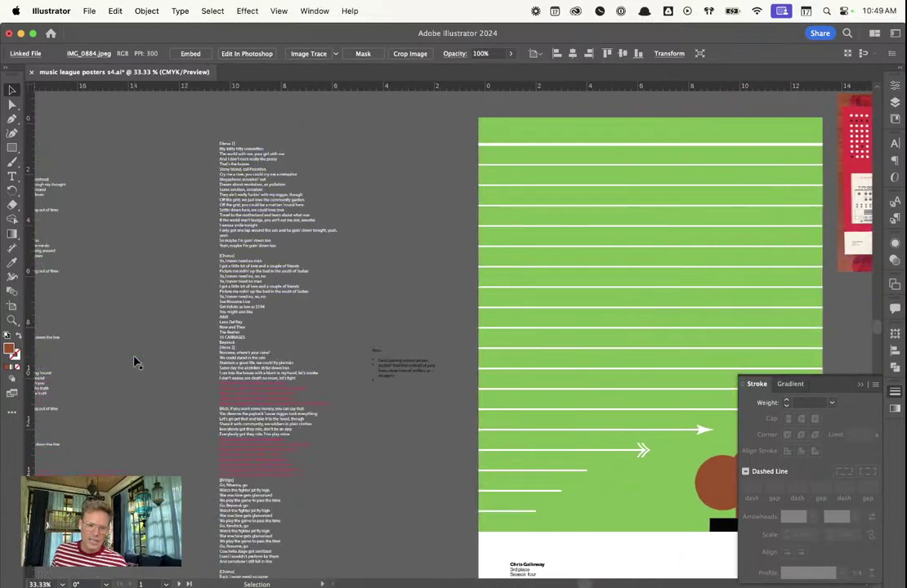
pyautogui.scroll(3, 274, 448)
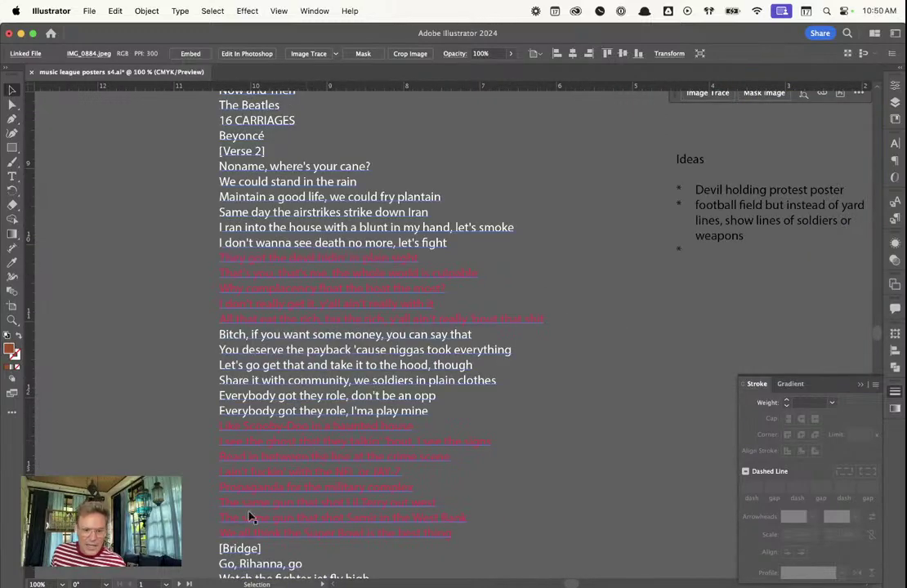
pyautogui.doubleClick(245, 460)
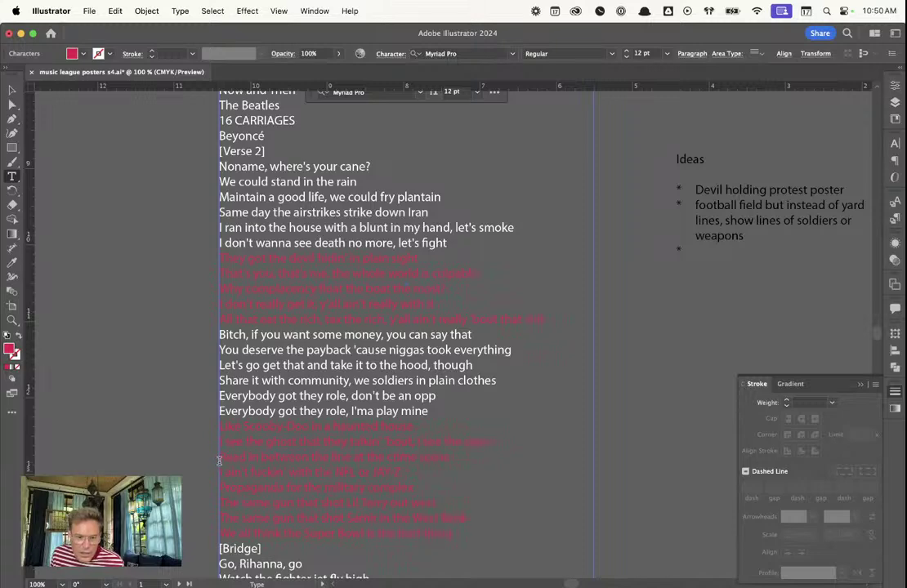
pyautogui.moveTo(221, 458); pyautogui.dragTo(472, 539)
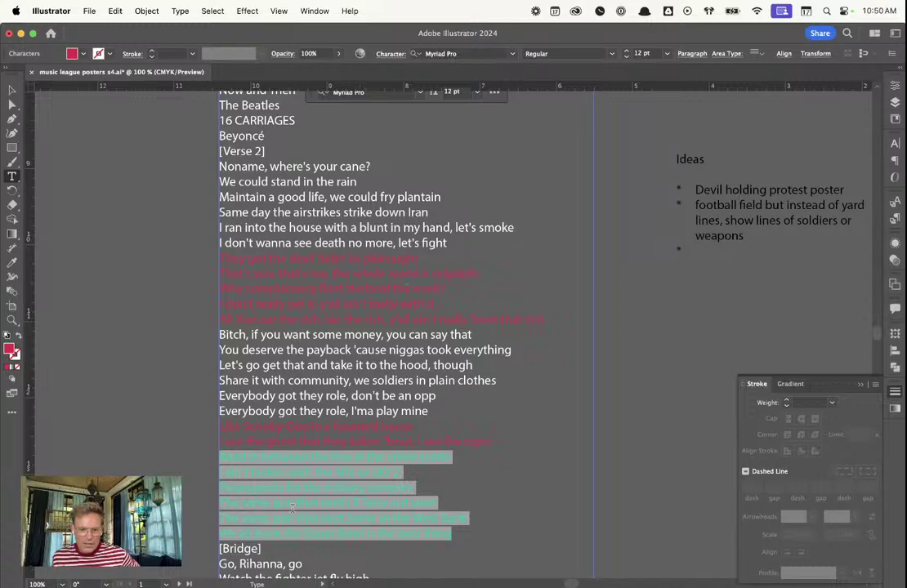
pyautogui.click(412, 537)
pyautogui.moveTo(453, 536); pyautogui.dragTo(216, 442)
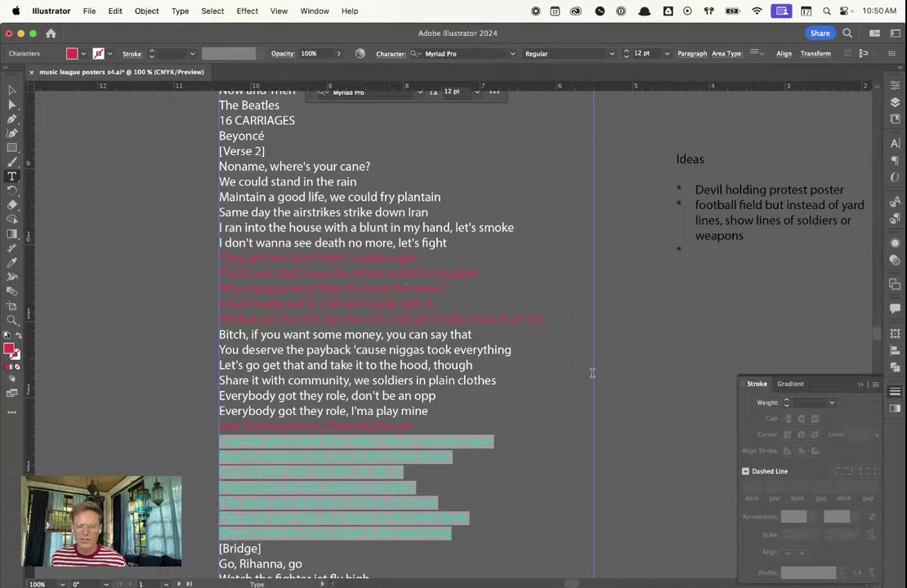
# Switch to the browser, return the Genius tab to Noname's "namesake" lyrics, and locate the second verse's gun lines
pyautogui.press('super+Tab')
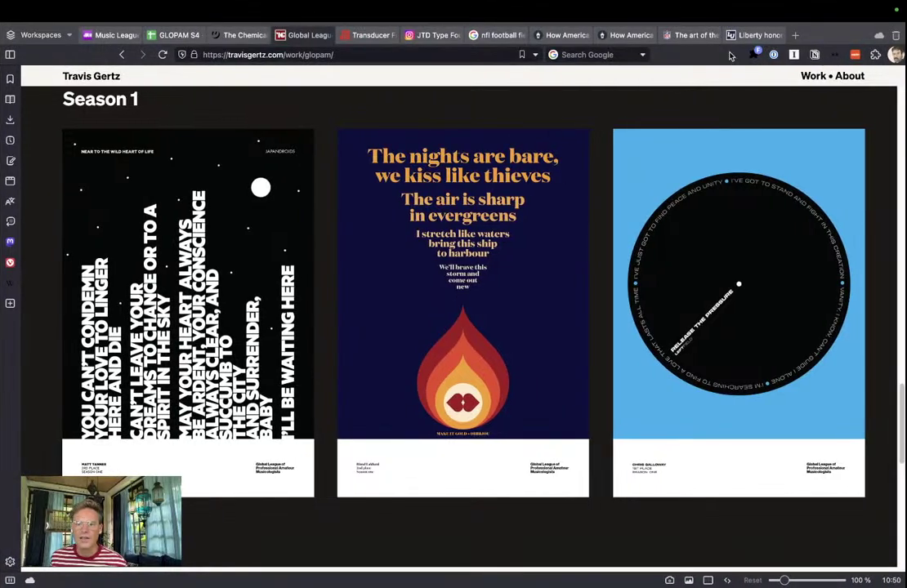
pyautogui.click(218, 37)
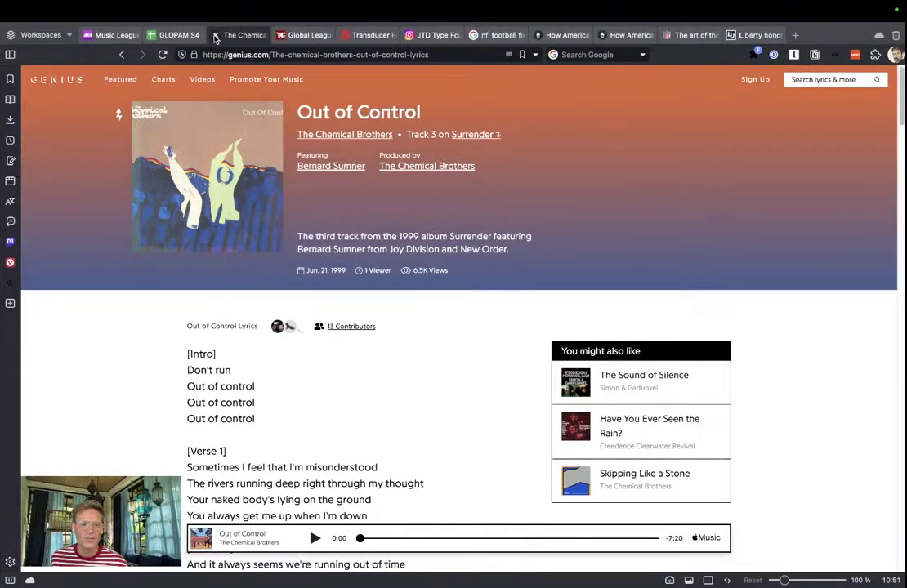
pyautogui.click(122, 56)
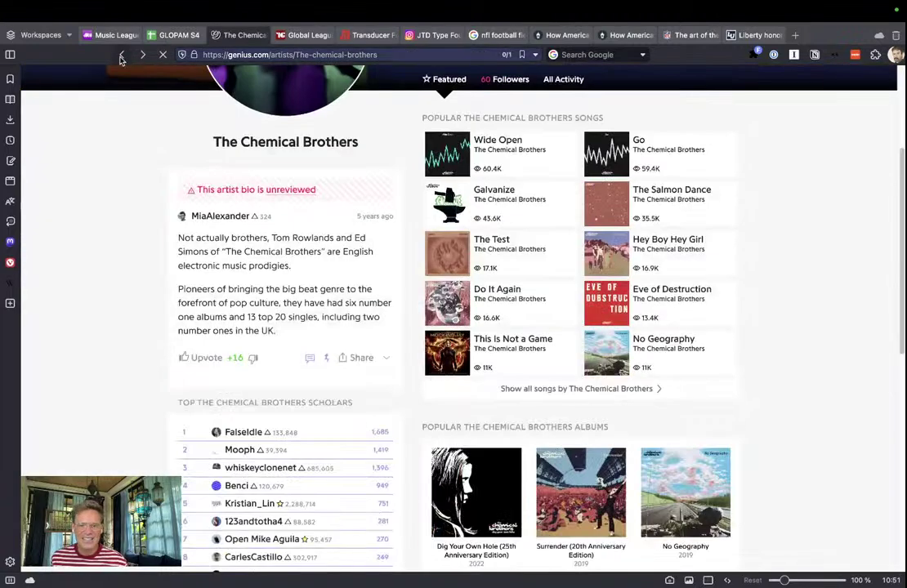
pyautogui.click(121, 57)
pyautogui.click(121, 57)
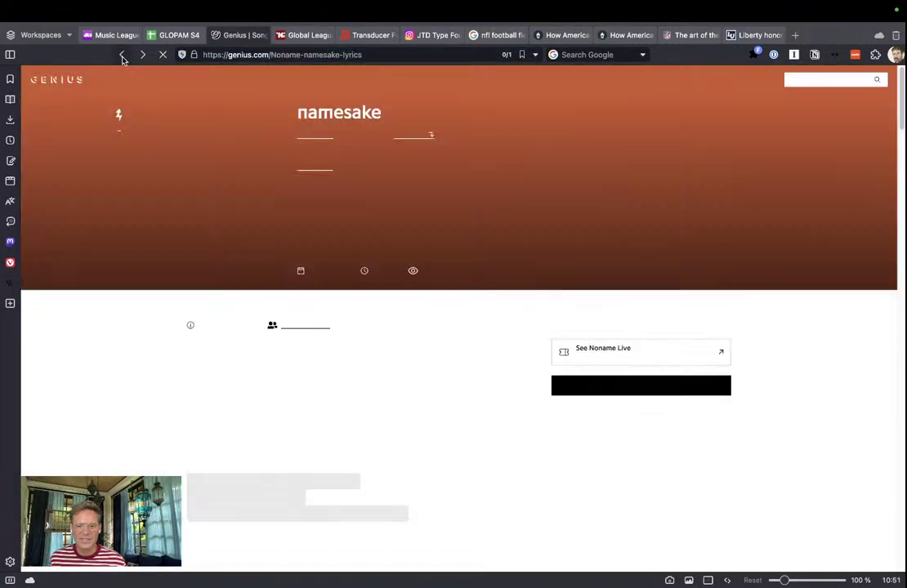
pyautogui.scroll(-12, 439, 346)
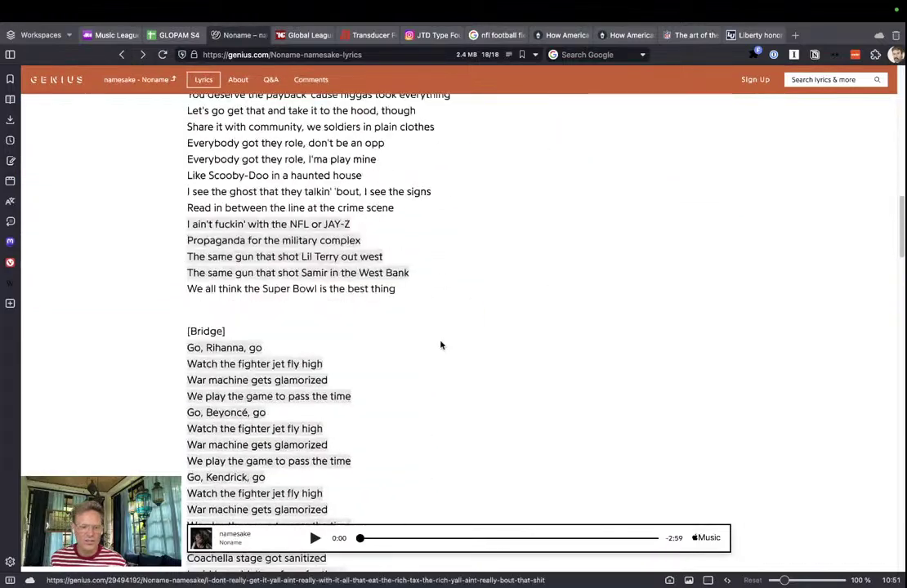
pyautogui.scroll(-10, 441, 345)
pyautogui.scroll(5, 441, 341)
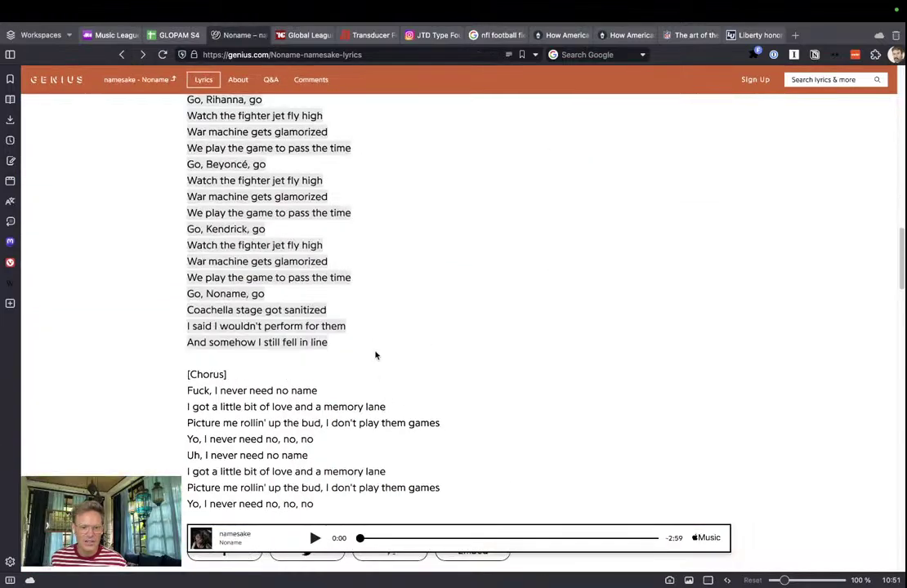
pyautogui.scroll(1, 376, 354)
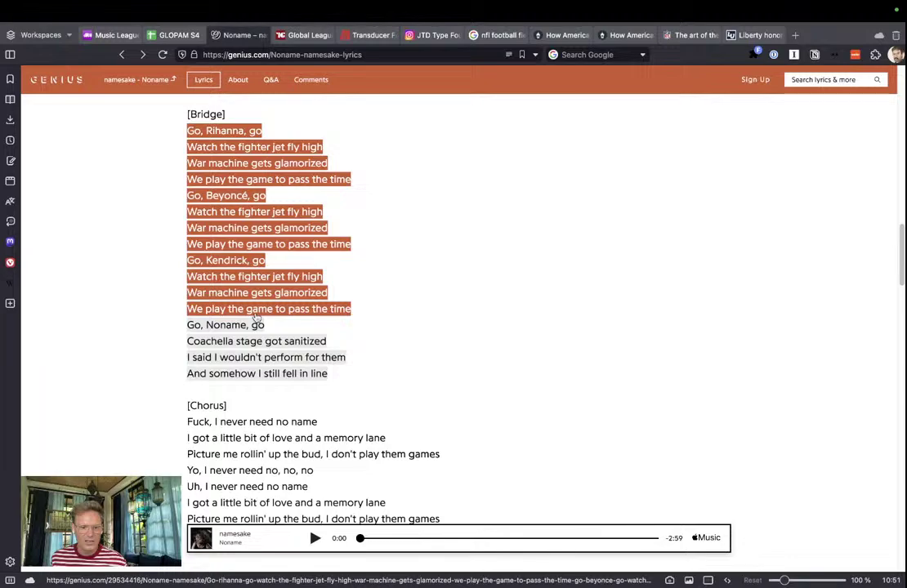
pyautogui.scroll(3, 266, 296)
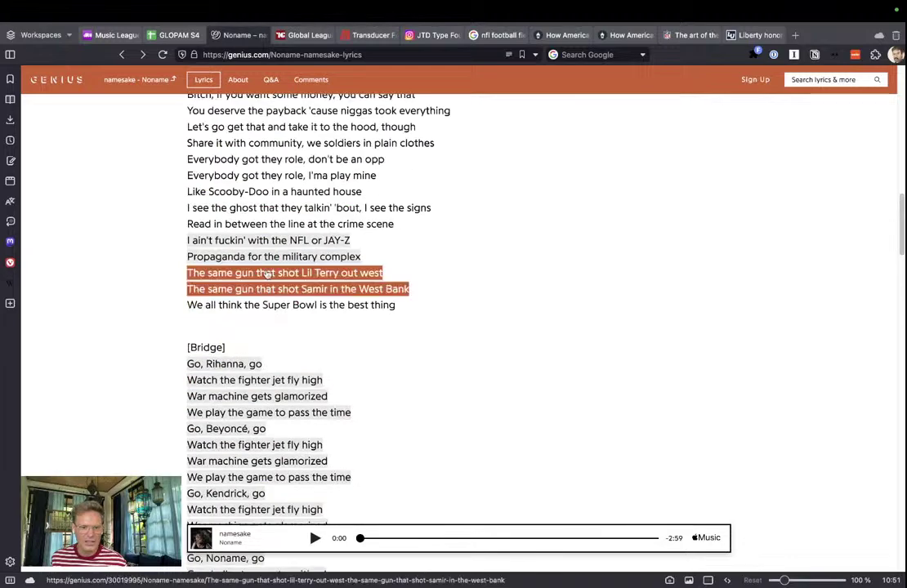
# Open the annotation on the two "The same gun that shot" lines and read it through to the end
pyautogui.click(268, 285)
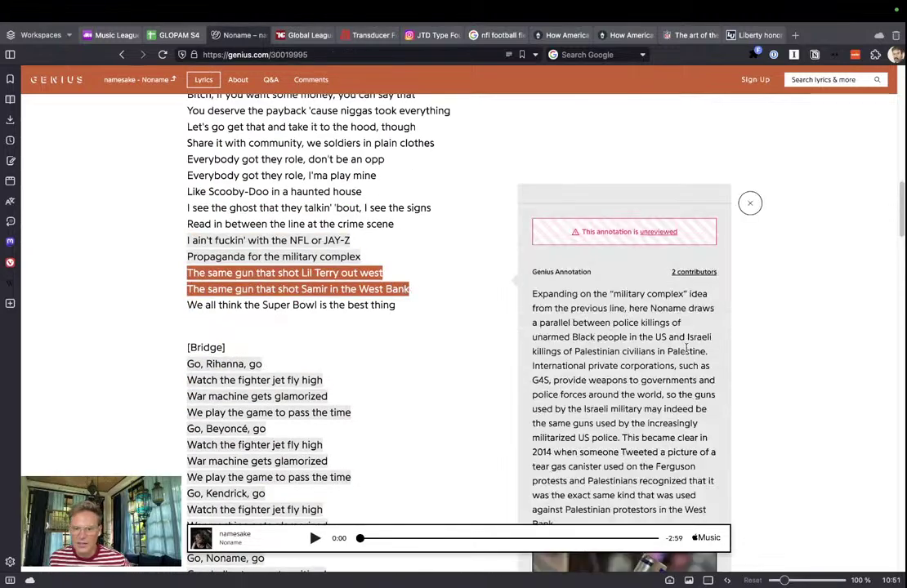
pyautogui.scroll(-2, 687, 350)
pyautogui.scroll(-1, 687, 350)
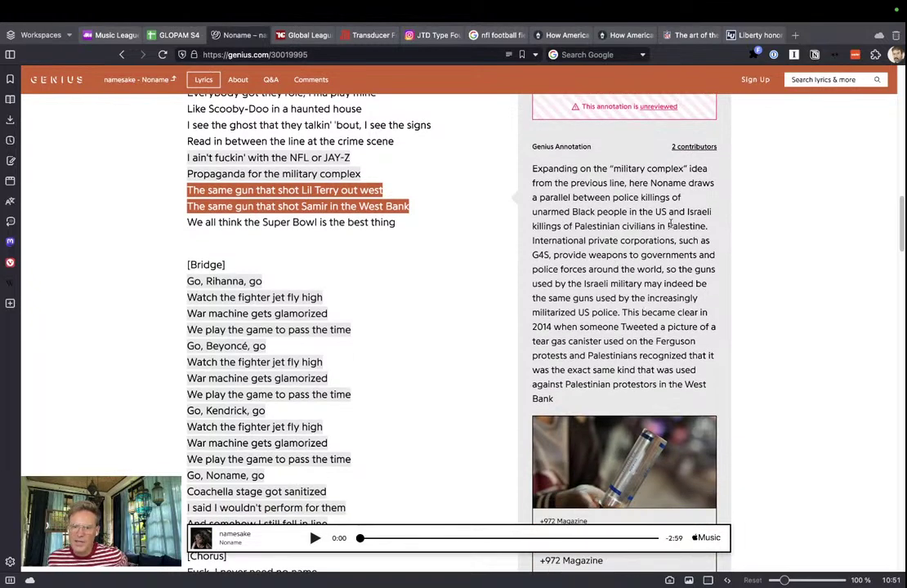
pyautogui.scroll(-2, 621, 327)
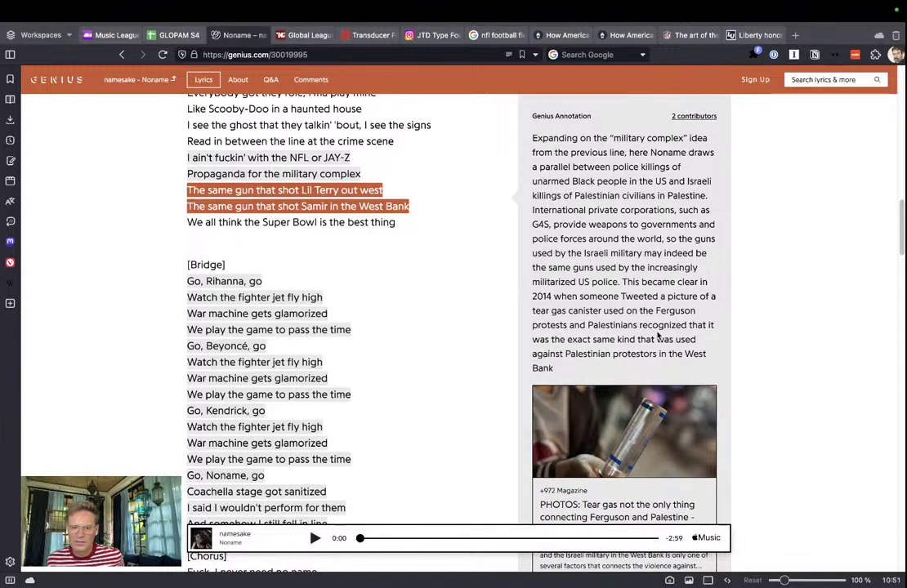
pyautogui.scroll(-5, 659, 333)
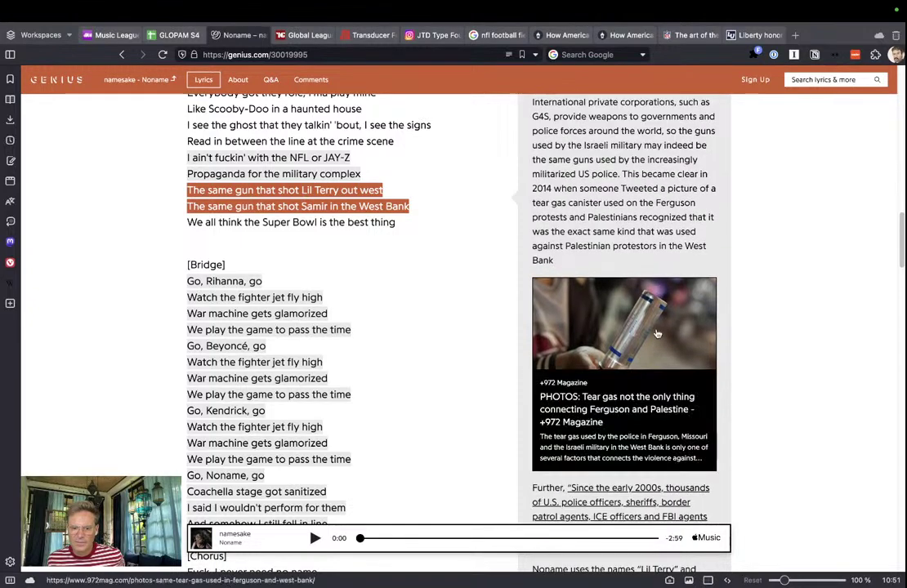
pyautogui.scroll(-7, 662, 330)
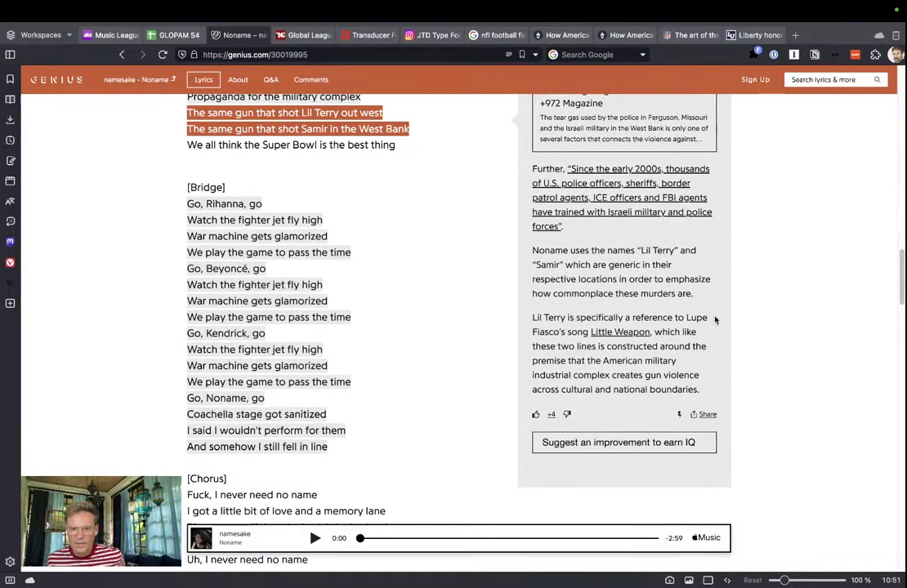
pyautogui.scroll(-1, 562, 294)
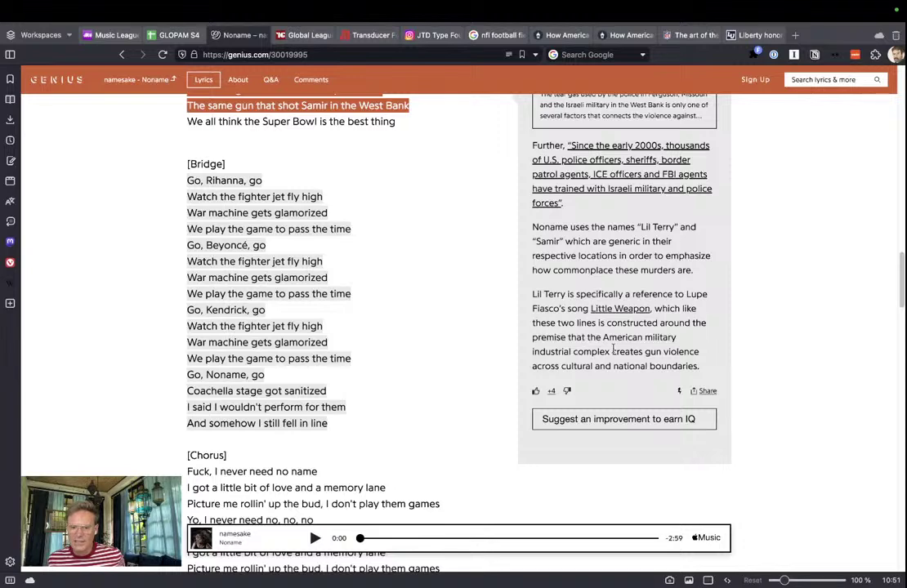
pyautogui.scroll(-1, 614, 350)
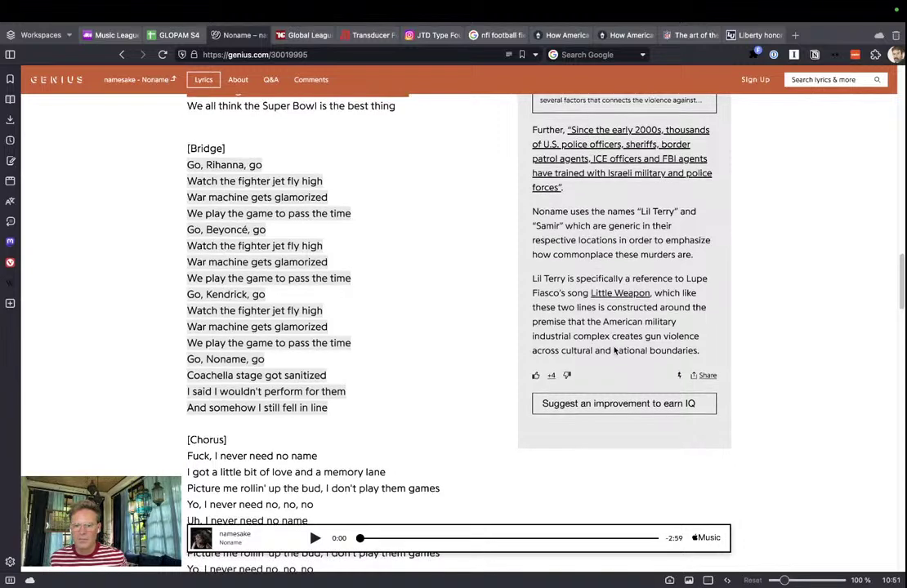
pyautogui.scroll(-1, 611, 353)
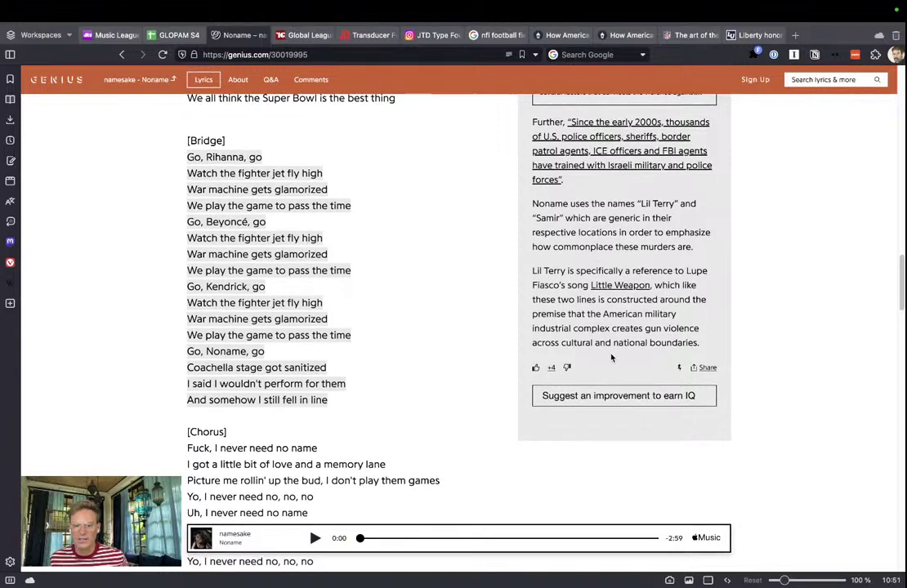
# Open the linked song "Little Weapon" in a new tab and examine its intro annotation and song description
pyautogui.keyDown('super'); pyautogui.click(618, 285); pyautogui.keyUp('super')
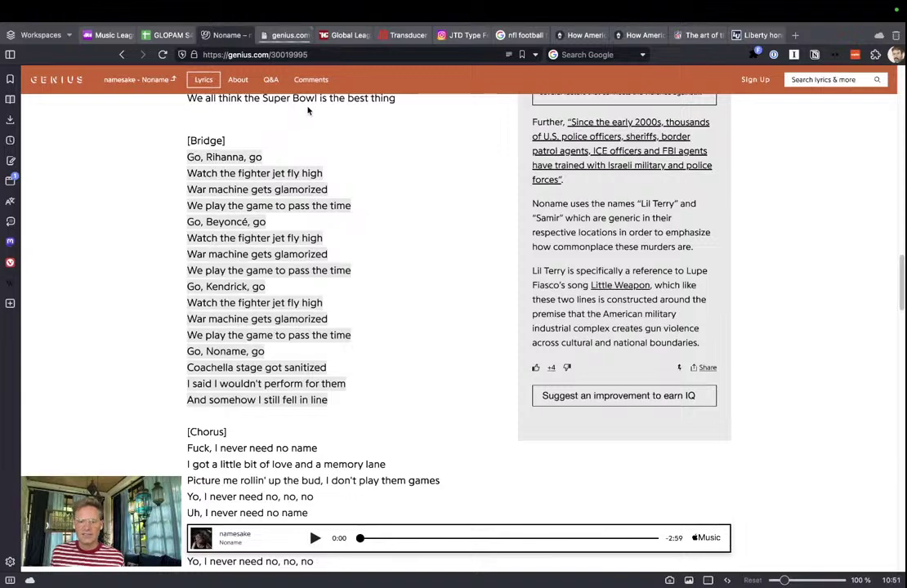
pyautogui.click(294, 37)
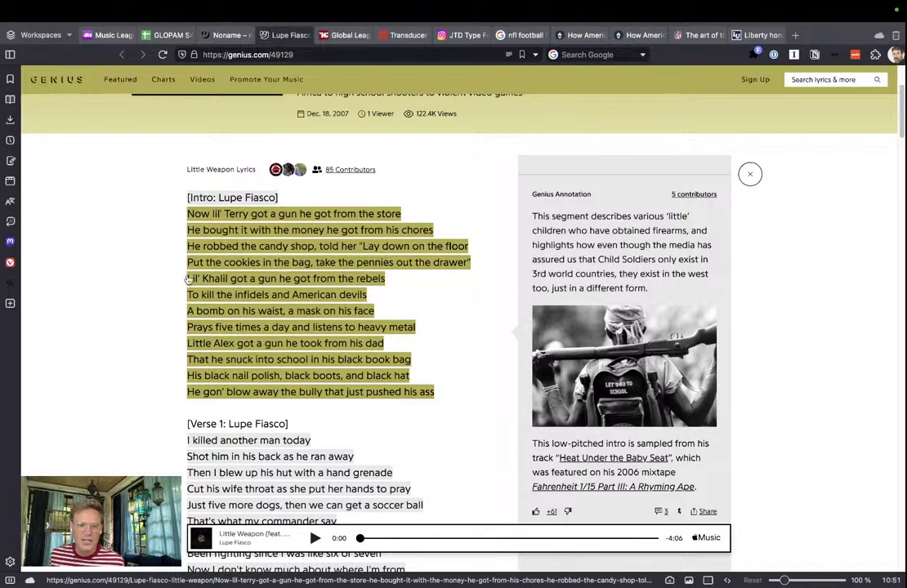
pyautogui.scroll(-2, 609, 271)
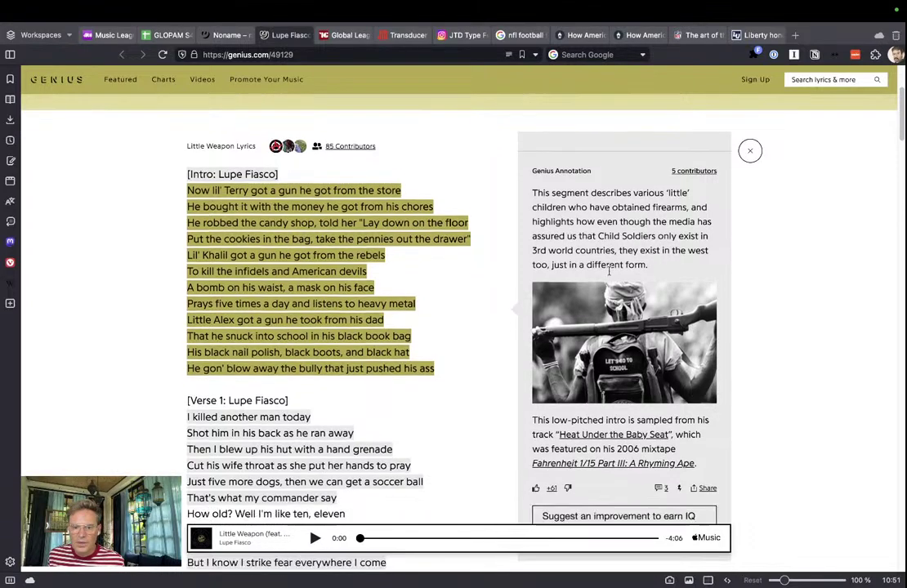
pyautogui.scroll(-3, 523, 263)
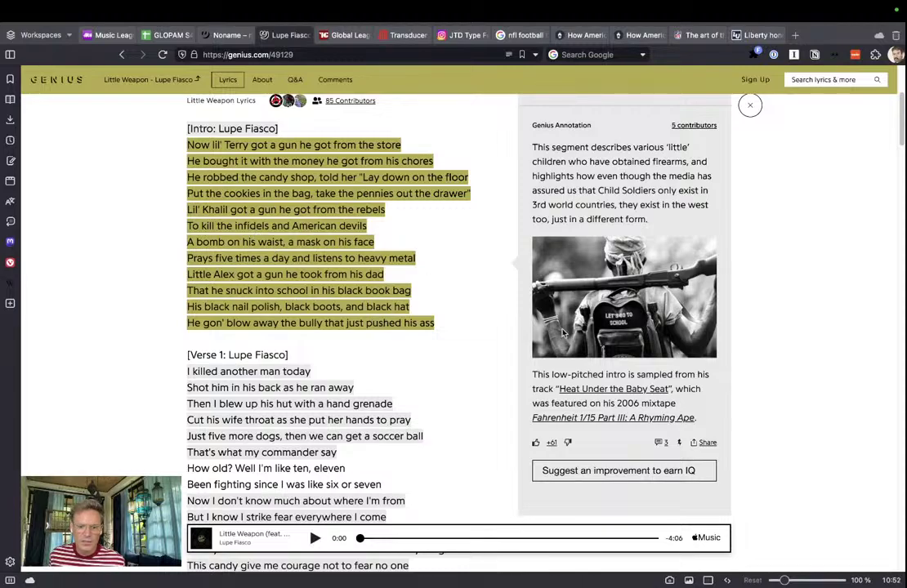
pyautogui.scroll(-2, 552, 335)
pyautogui.scroll(6, 562, 327)
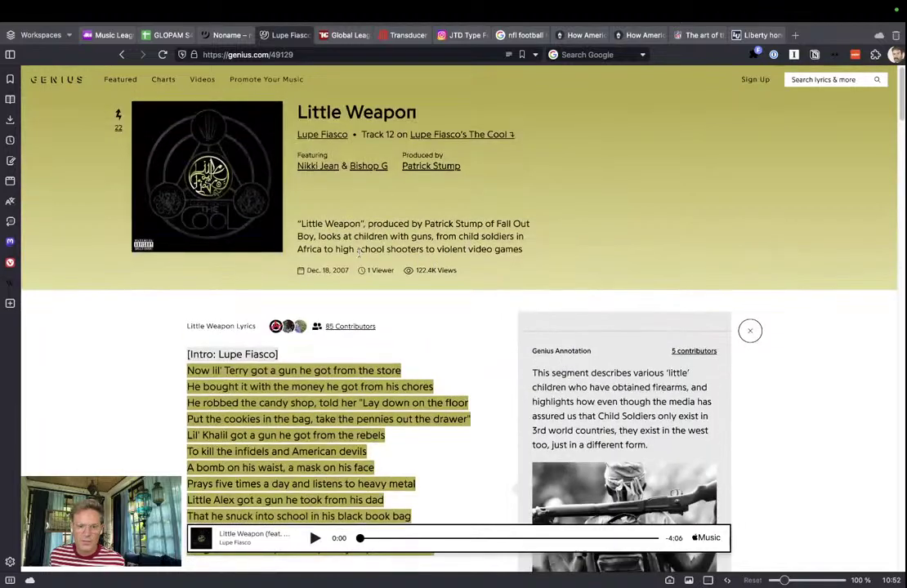
# Read through the "Little Weapon" verses and chorus, and return to the intro lyrics and their annotation
pyautogui.scroll(-5, 298, 339)
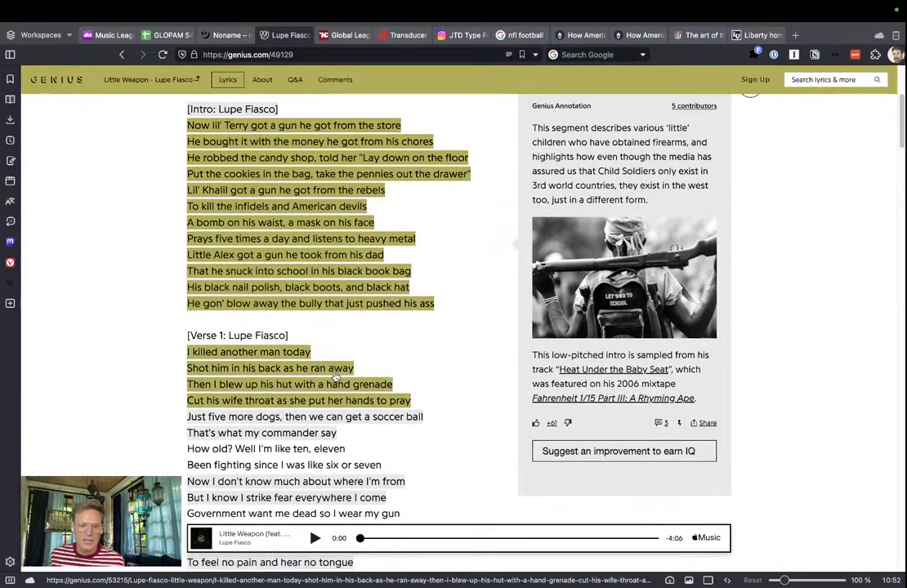
pyautogui.scroll(-2, 447, 374)
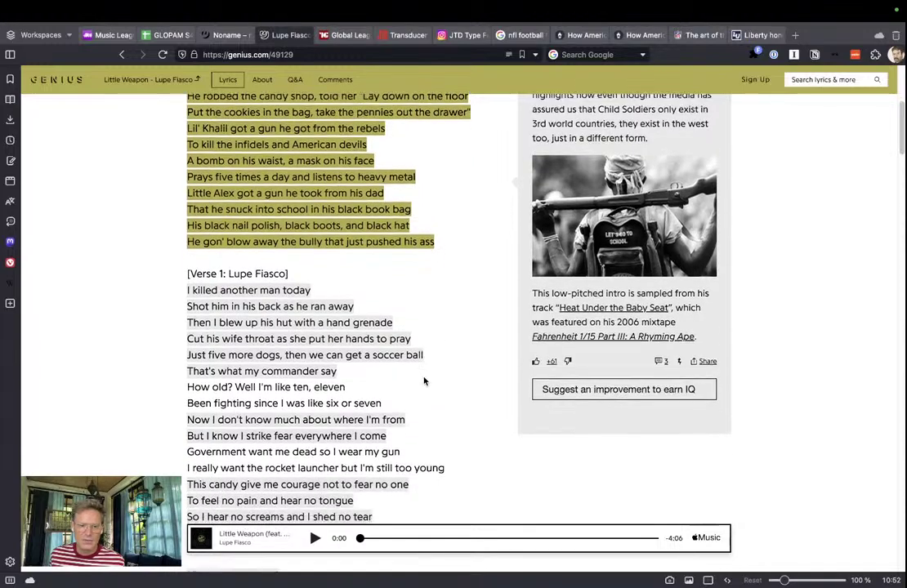
pyautogui.scroll(-18, 424, 381)
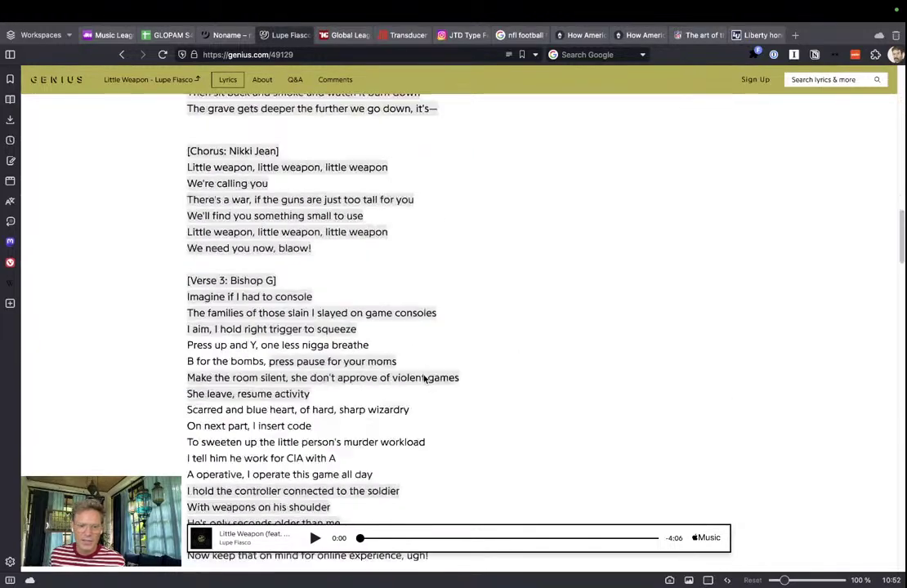
pyautogui.scroll(-5, 424, 378)
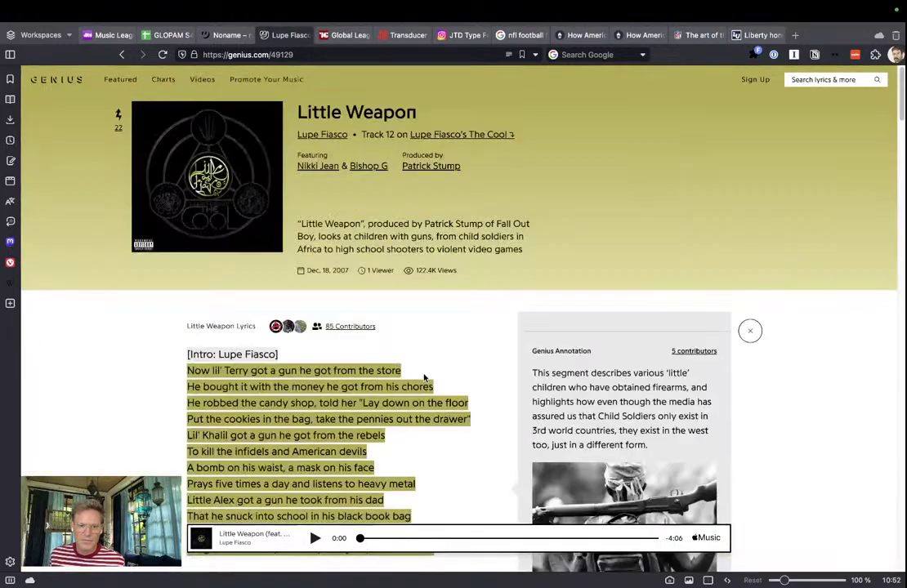
pyautogui.scroll(-6, 426, 376)
pyautogui.scroll(4, 426, 374)
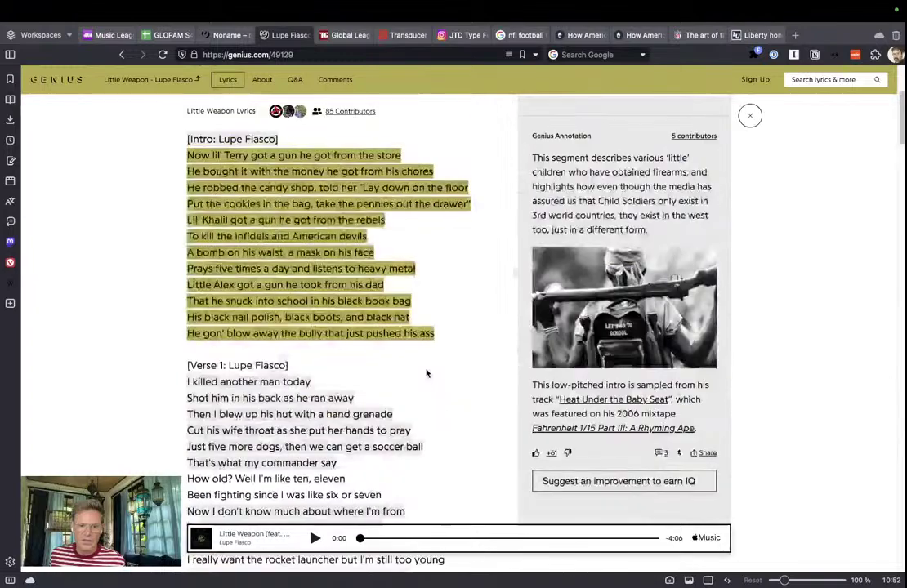
pyautogui.scroll(1, 426, 373)
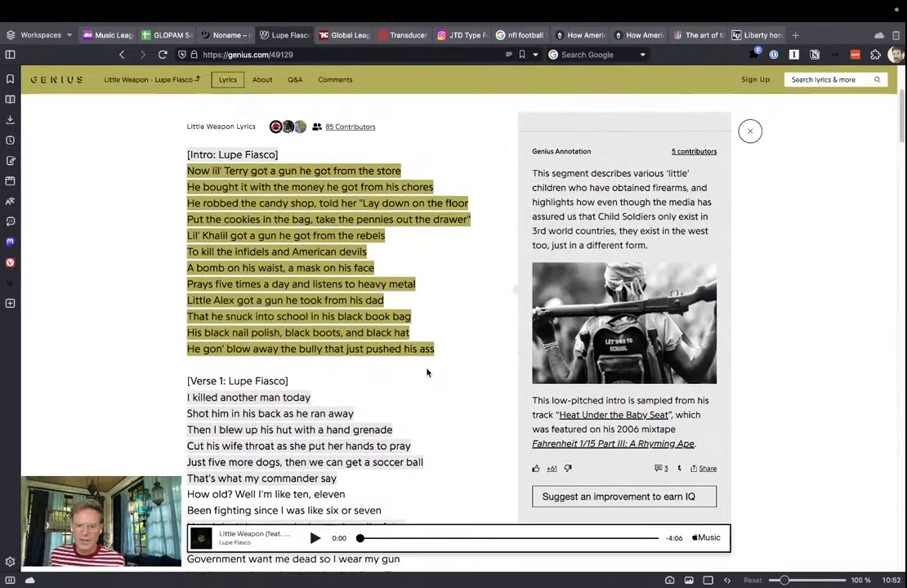
pyautogui.scroll(2, 426, 373)
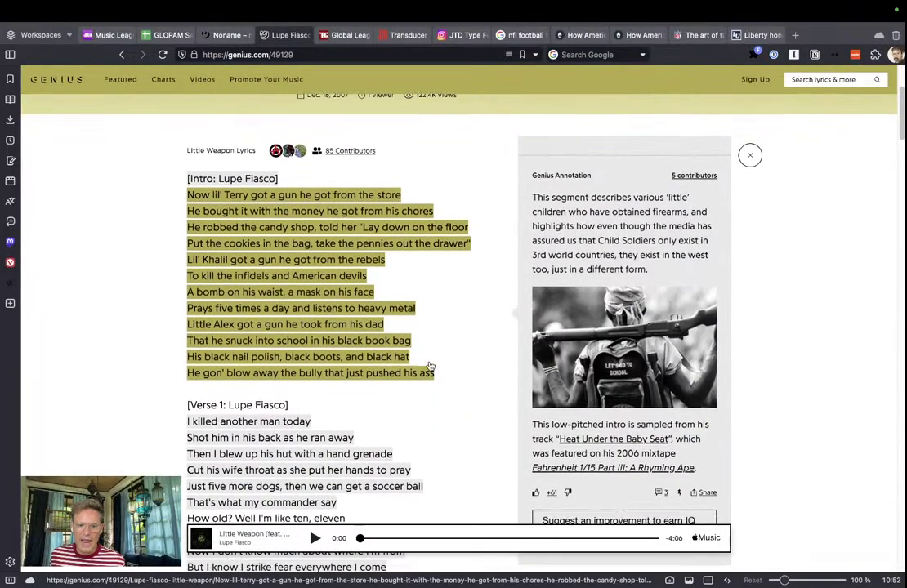
# Return to the "namesake" lyrics tab in the browser, and switch back to the poster document in Illustrator
pyautogui.scroll(1, 430, 365)
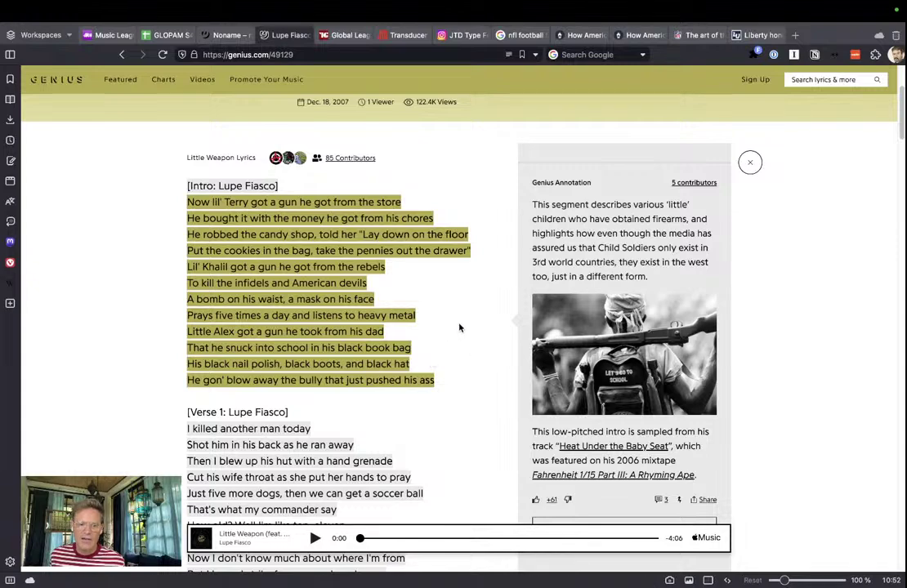
pyautogui.click(227, 35)
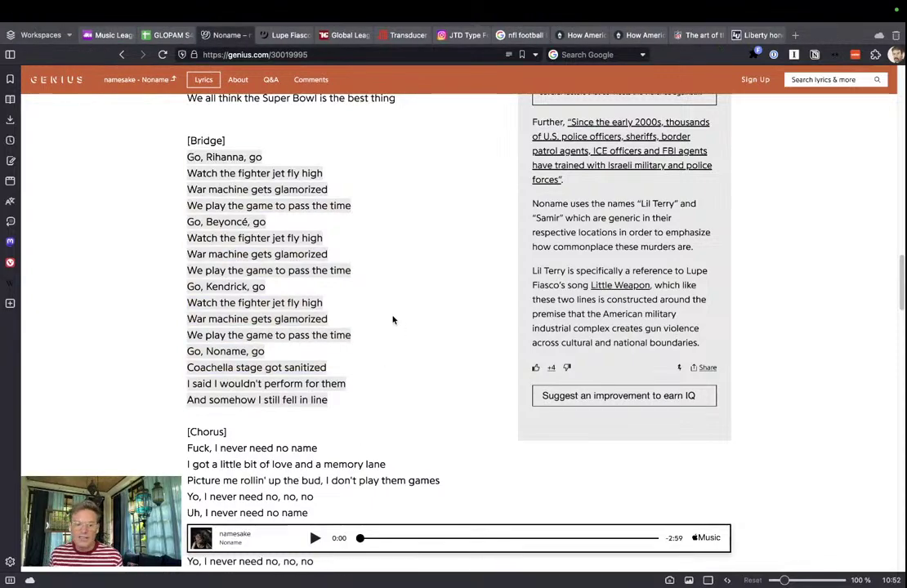
pyautogui.press('super+Tab')
# Select and copy the six second-verse lines from "I see the ghost" through "The same gun that shot Samir in the West Bank"
pyautogui.click(404, 520)
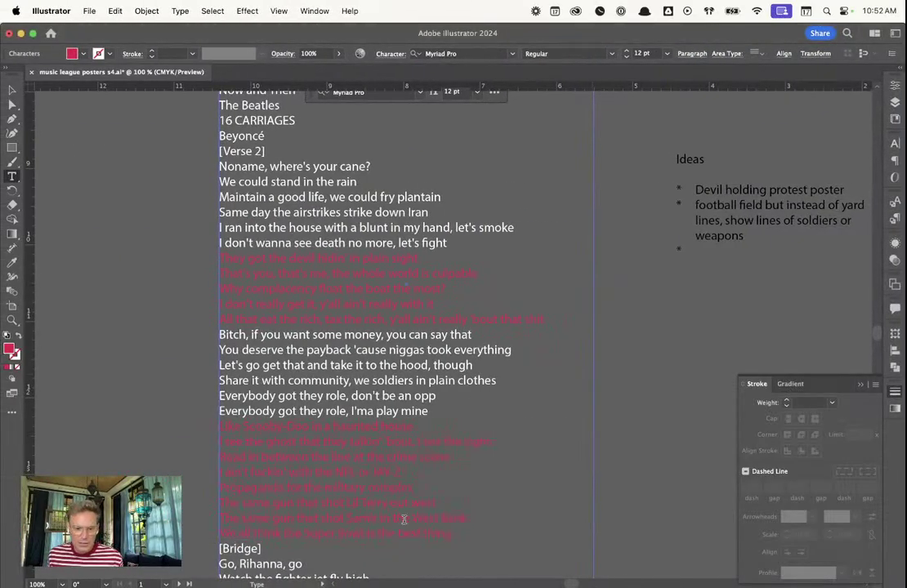
pyautogui.scroll(-2, 404, 520)
pyautogui.moveTo(404, 487); pyautogui.dragTo(186, 427)
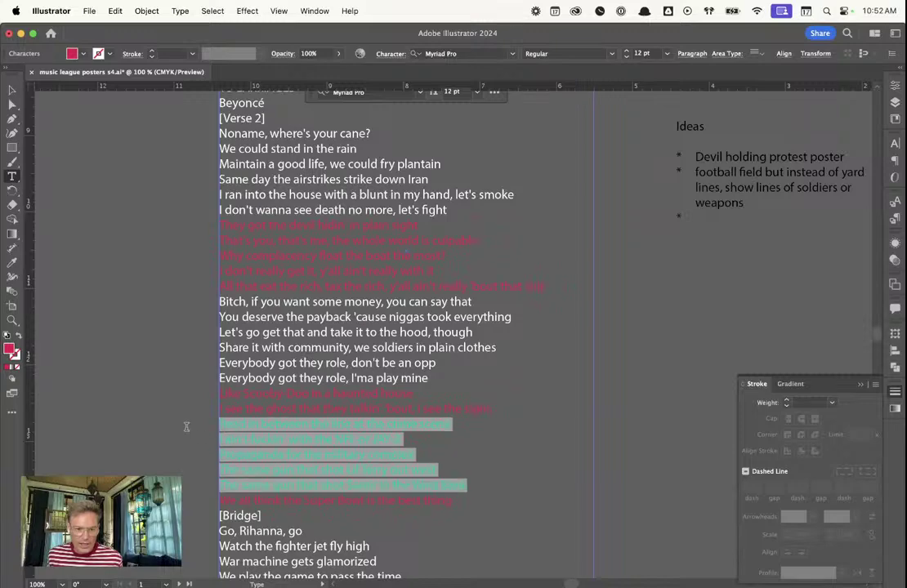
pyautogui.moveTo(451, 501); pyautogui.dragTo(218, 494)
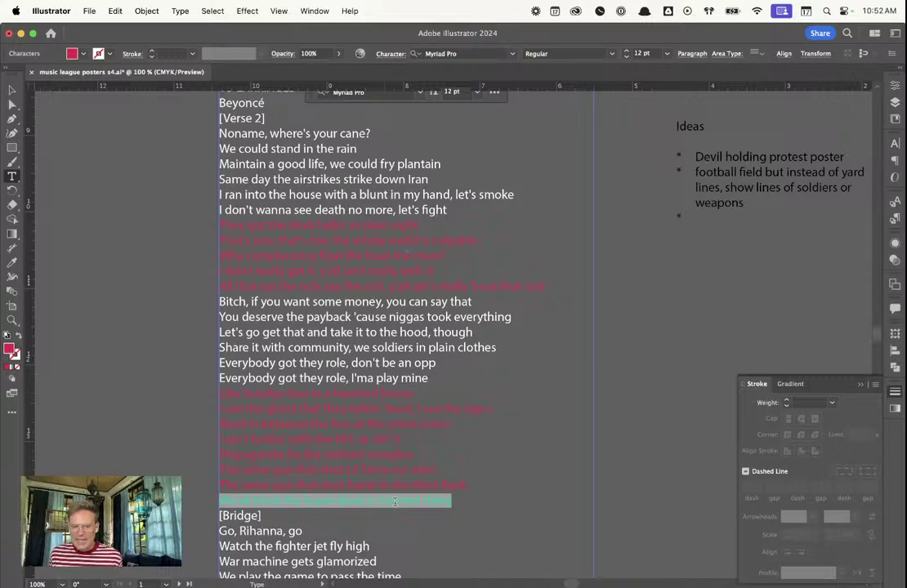
pyautogui.moveTo(458, 506); pyautogui.dragTo(203, 502)
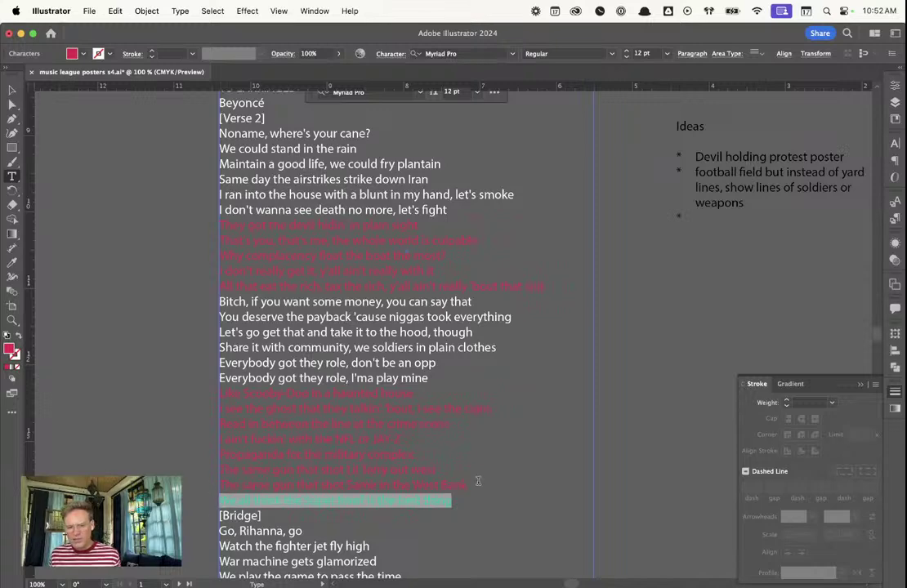
pyautogui.moveTo(478, 484); pyautogui.dragTo(174, 406)
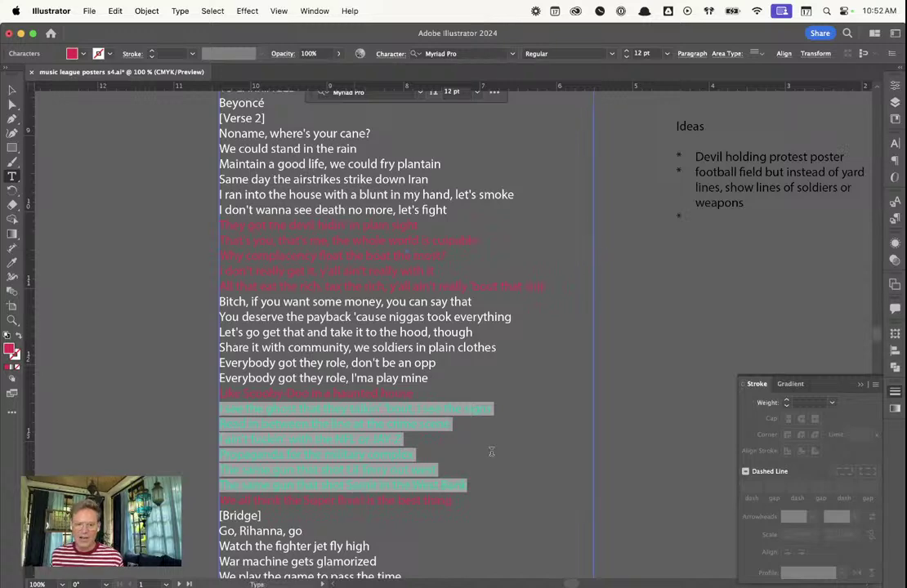
pyautogui.moveTo(476, 482); pyautogui.dragTo(196, 406)
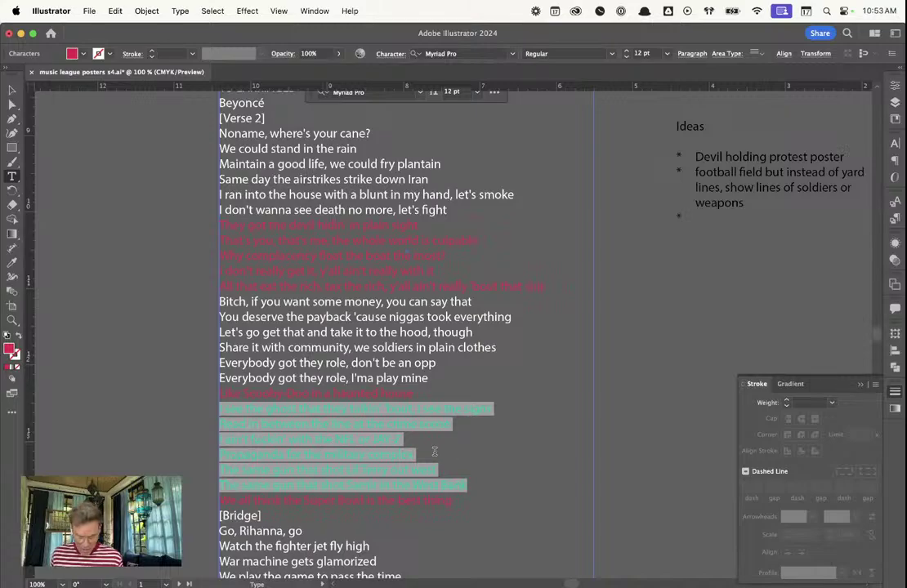
pyautogui.hotkey('ctrl', 'Right')
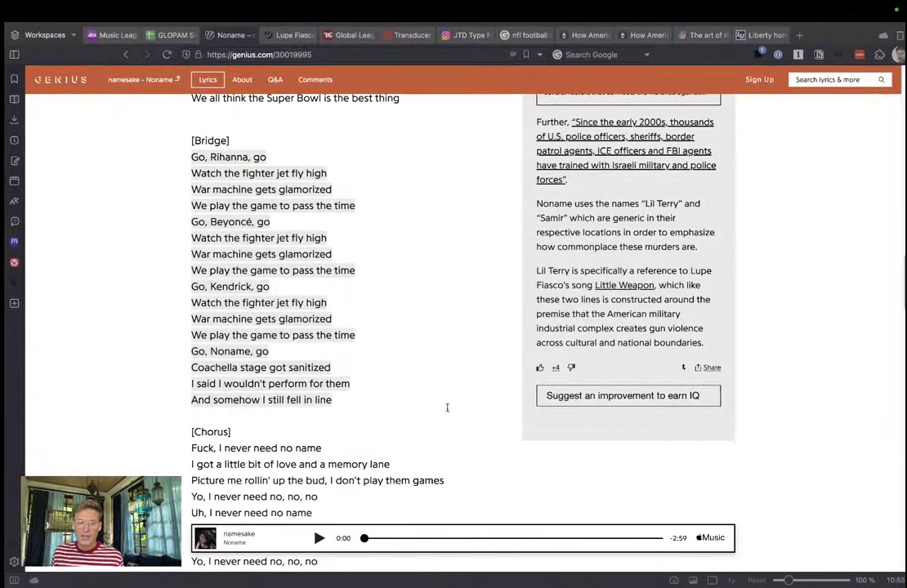
pyautogui.moveTo(447, 408); pyautogui.dragTo(190, 351)
pyautogui.hotkey('ctrl', 'Left')
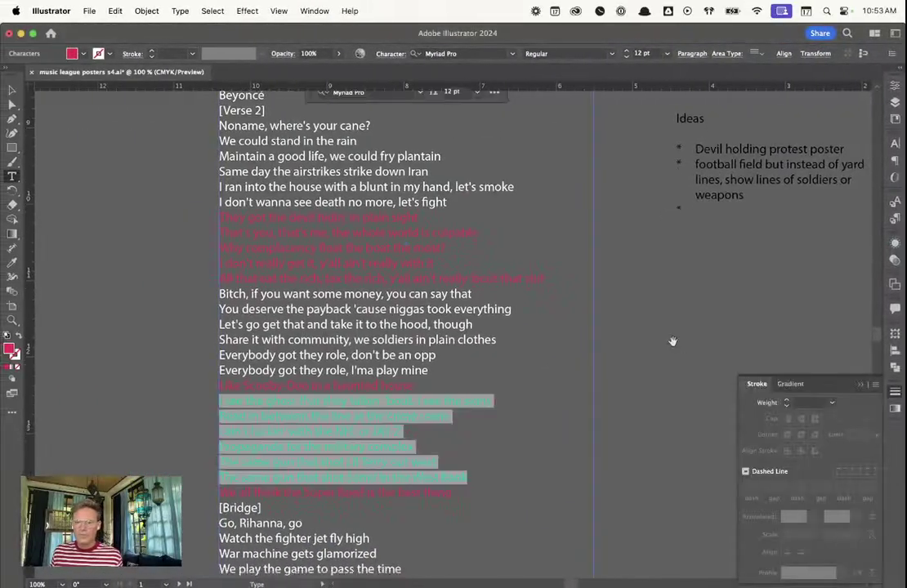
# Draw an area text frame across the poster's green field, overhanging its left edge, and paste the copied lyric lines into it
pyautogui.scroll(-5, 672, 342)
pyautogui.hscroll(-5, 650, 363)
pyautogui.scroll(3, 611, 346)
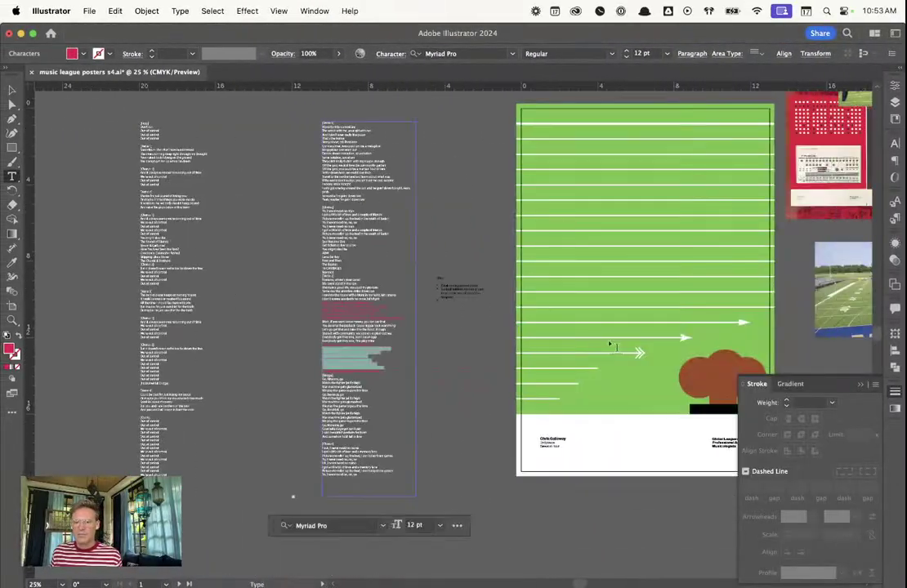
pyautogui.hscroll(5, 616, 347)
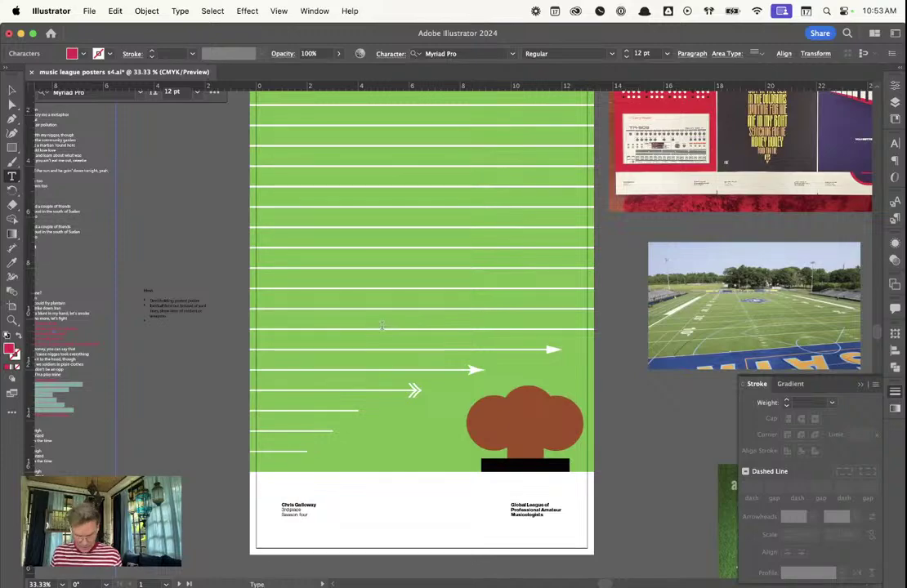
pyautogui.click(13, 89)
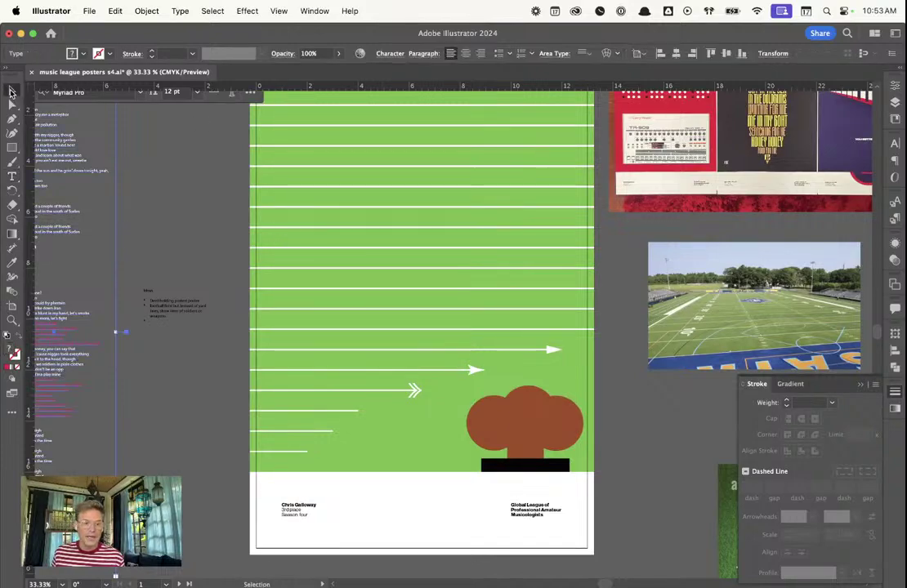
pyautogui.click(114, 175)
pyautogui.click(12, 173)
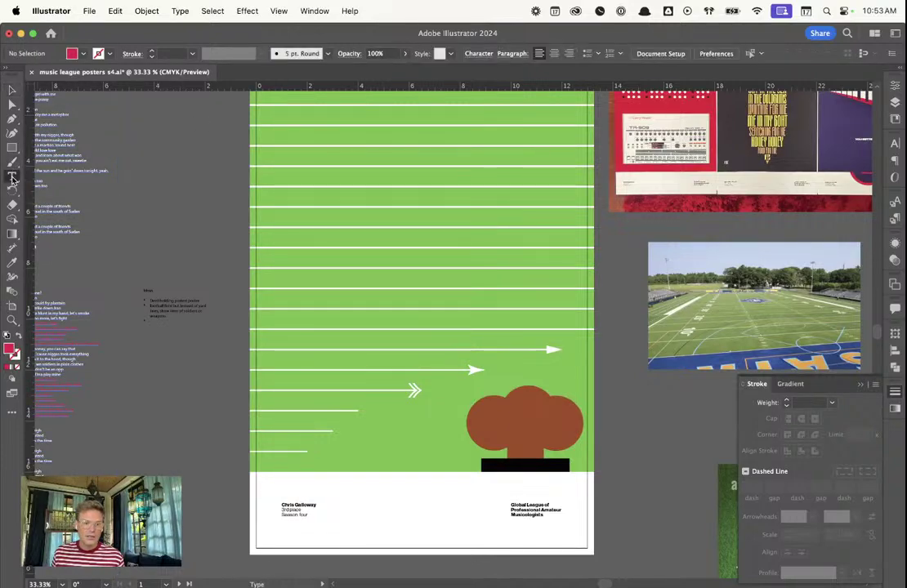
pyautogui.moveTo(200, 176); pyautogui.dragTo(489, 337)
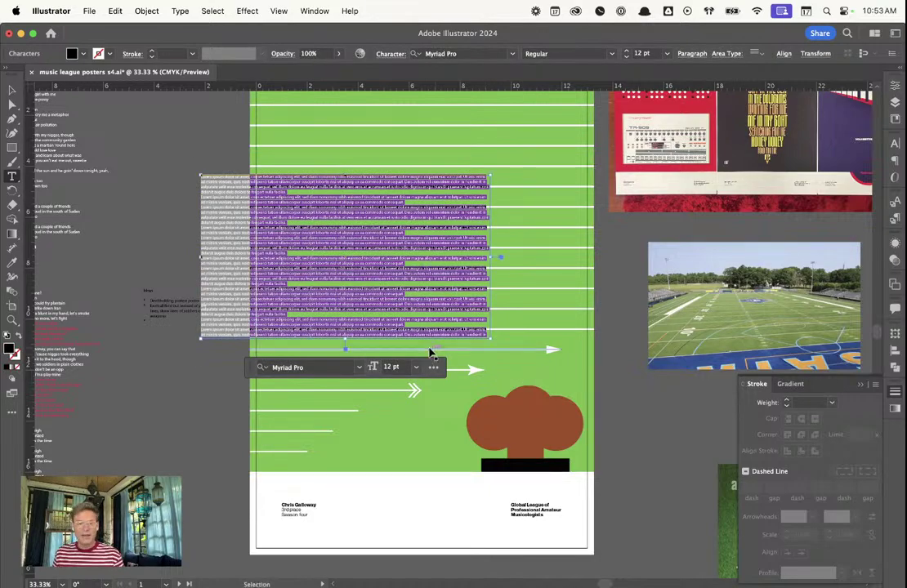
pyautogui.press('super+v')
pyautogui.click(10, 90)
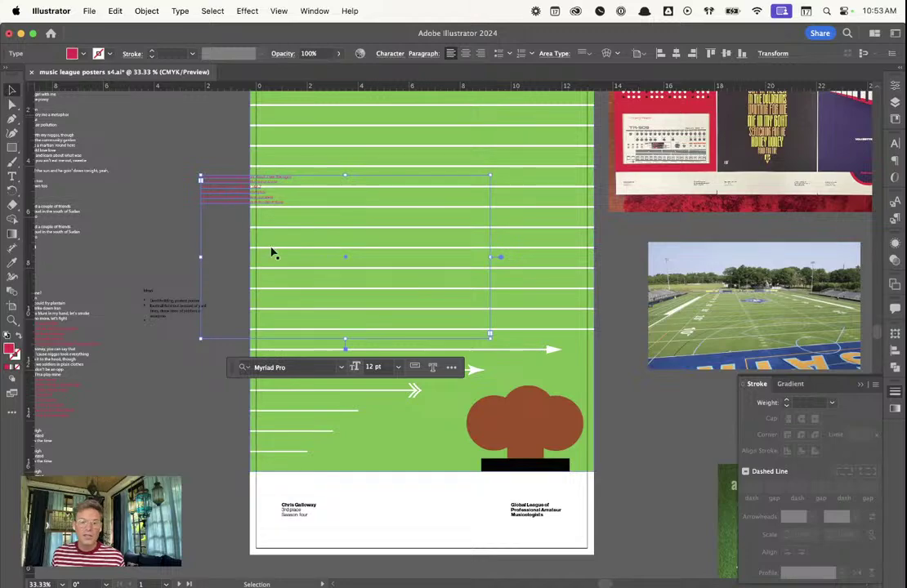
# Set the fill color of the pasted lyric text to black, hex 000000
pyautogui.doubleClick(10, 350)
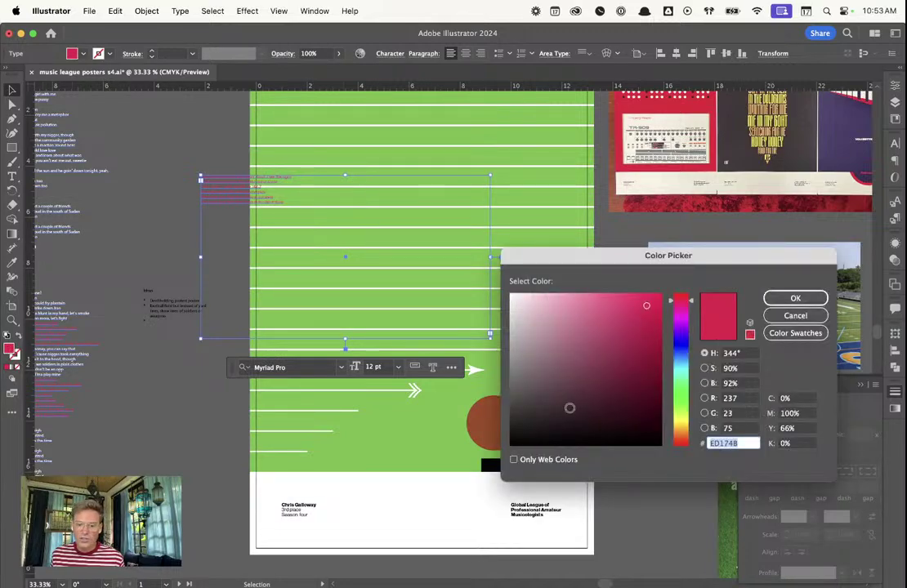
pyautogui.moveTo(570, 407); pyautogui.dragTo(463, 478)
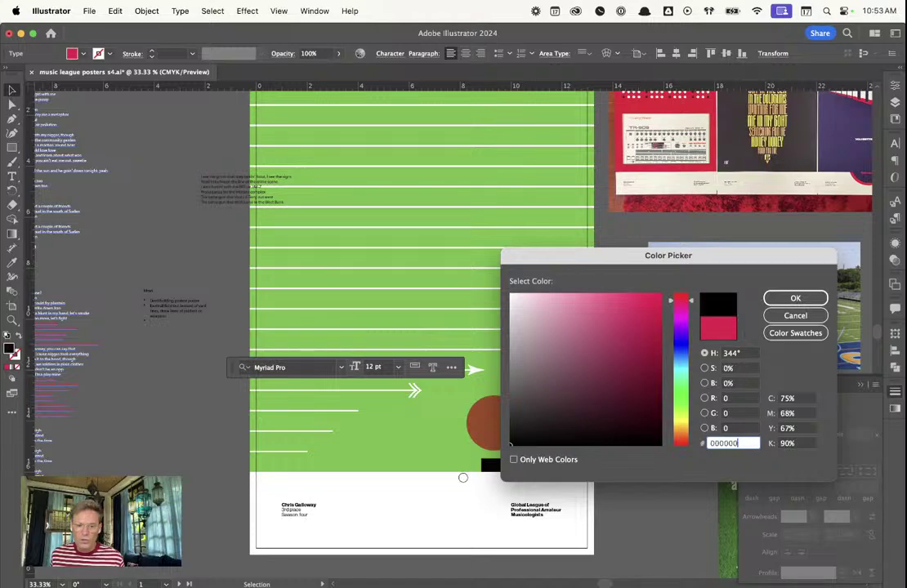
pyautogui.click(796, 298)
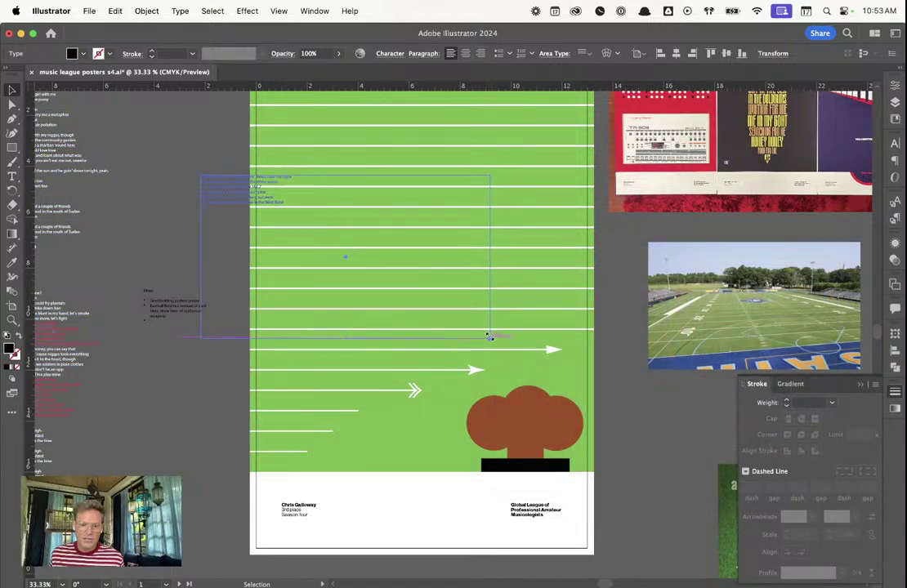
# Shrink the lyric text frame and move it fully onto the green field above the arrow-tipped lines
pyautogui.moveTo(488, 335); pyautogui.dragTo(324, 268)
pyautogui.moveTo(256, 201); pyautogui.dragTo(304, 217)
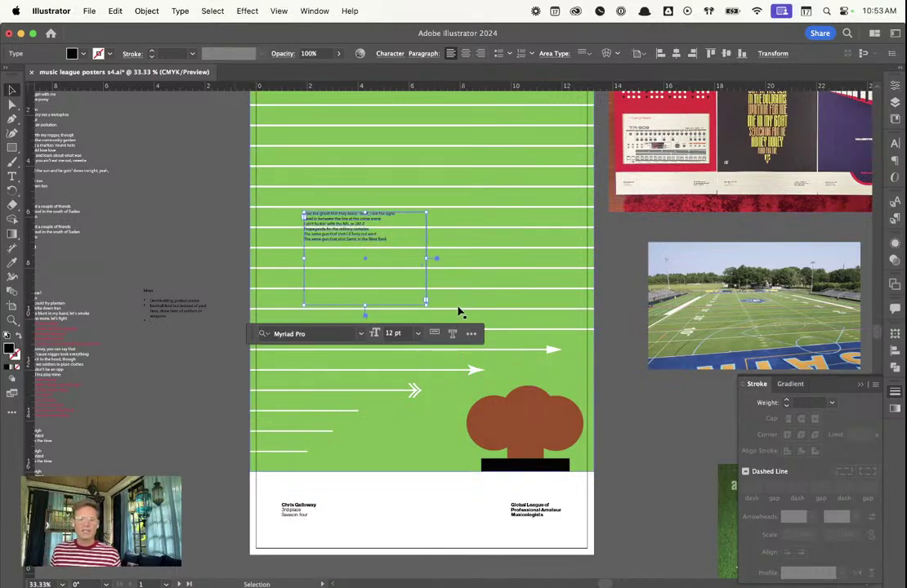
pyautogui.moveTo(426, 302)
pyautogui.mouseDown()
pyautogui.moveTo(406, 288)
pyautogui.moveTo(442, 304)
pyautogui.mouseUp()
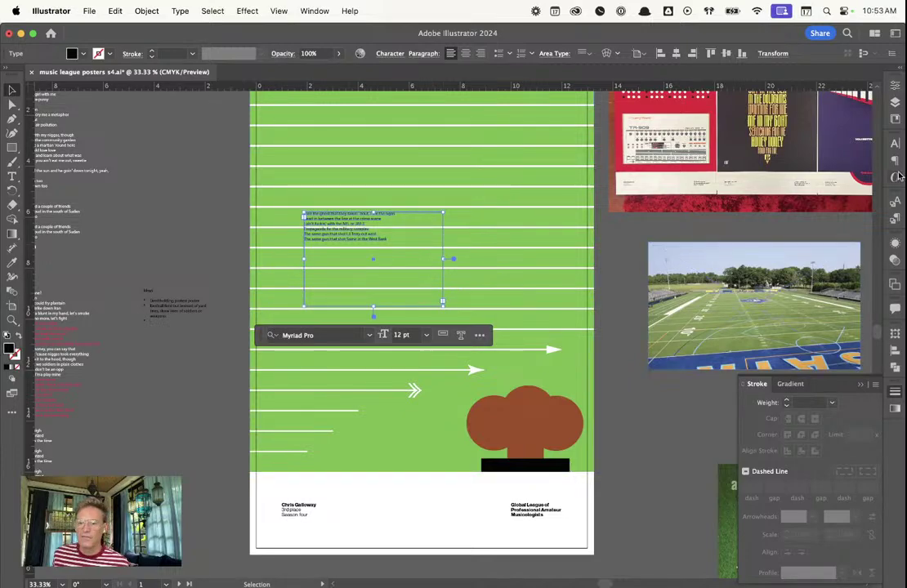
# Set the lyric text's font size to 21 pt and widen its frame so each lyric fits on one line
pyautogui.click(896, 143)
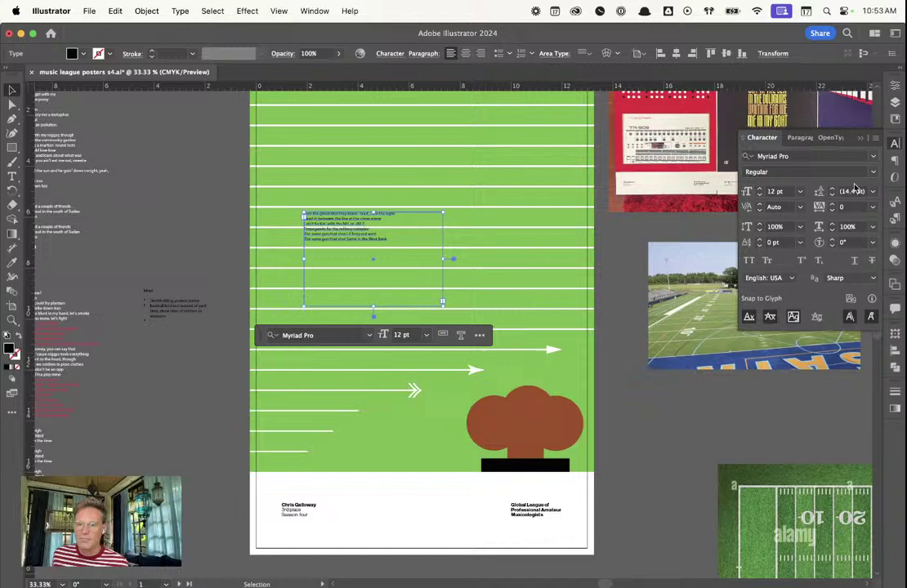
pyautogui.click(800, 192)
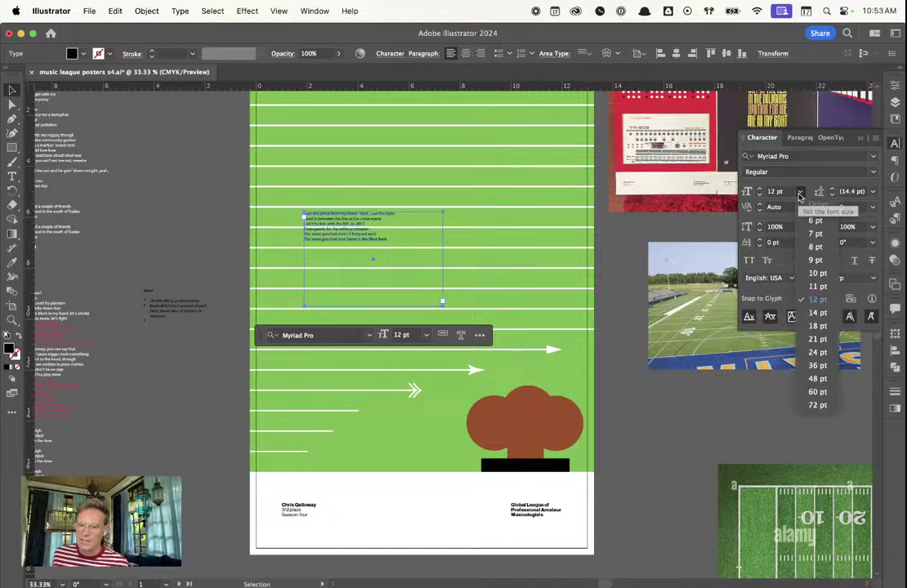
pyautogui.click(817, 339)
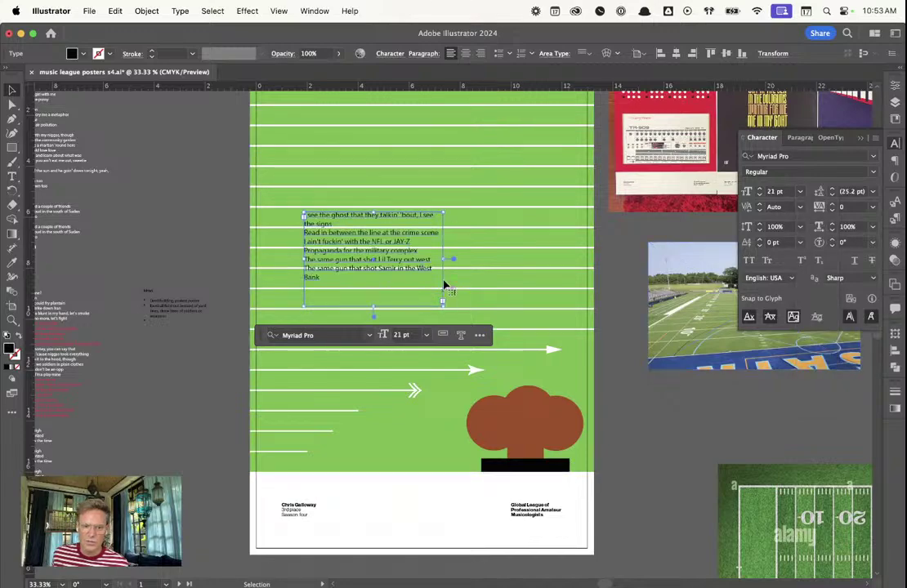
pyautogui.moveTo(448, 259); pyautogui.dragTo(513, 258)
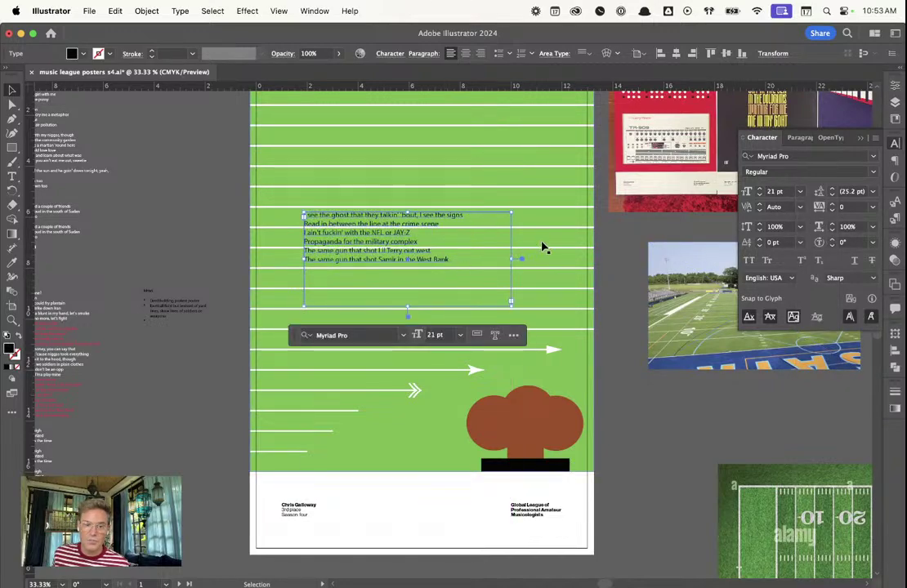
# Browse the installed font families with live previews on the lyric text, dismissing the Creative Cloud font banner
pyautogui.click(768, 155)
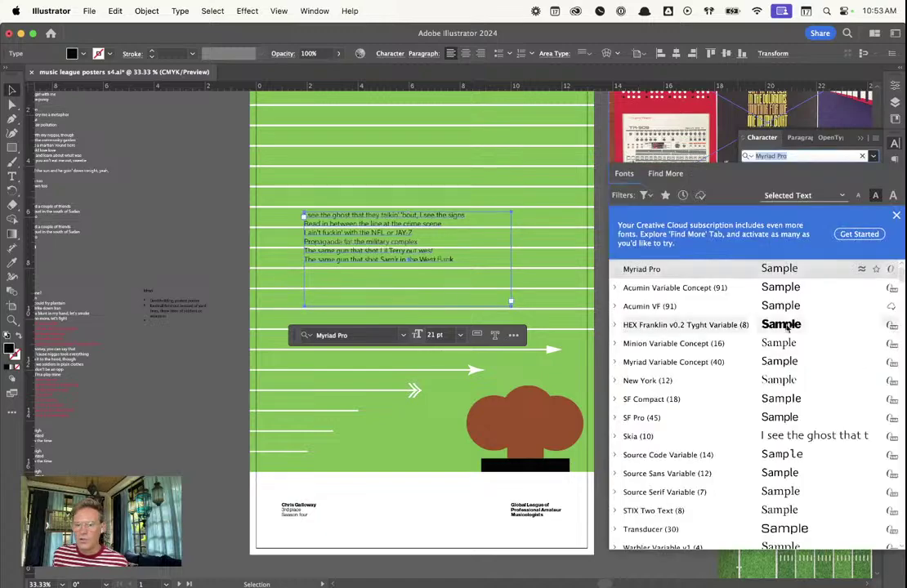
pyautogui.scroll(-1, 732, 373)
pyautogui.scroll(-20, 700, 335)
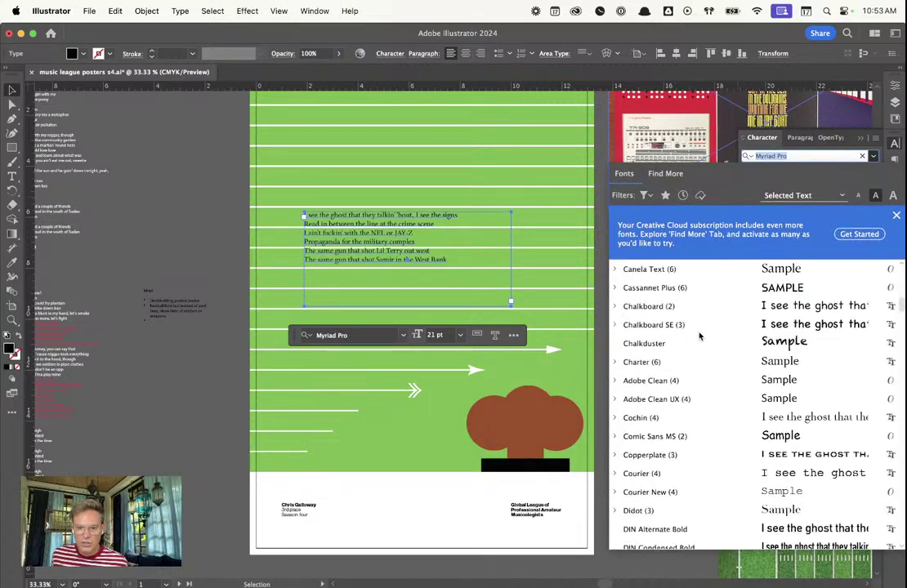
pyautogui.scroll(-10, 711, 335)
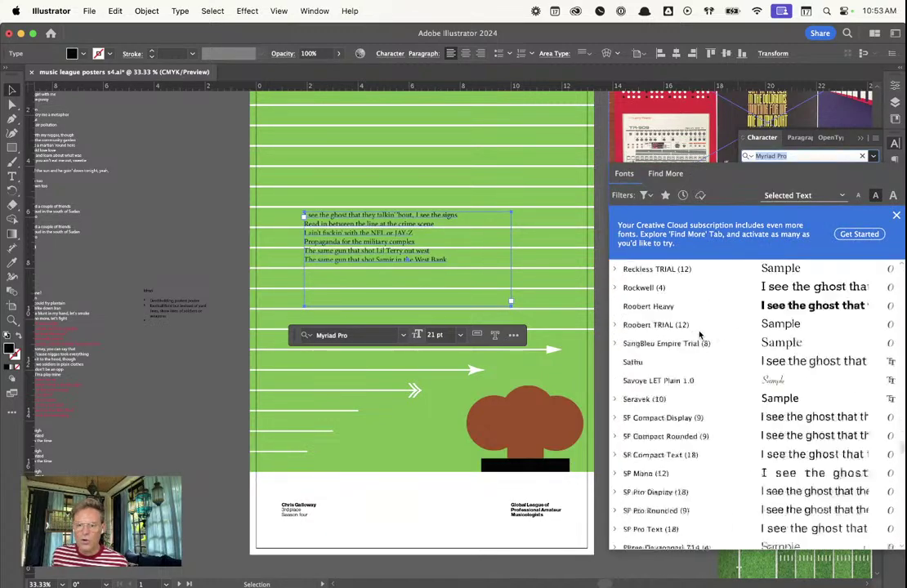
pyautogui.click(895, 219)
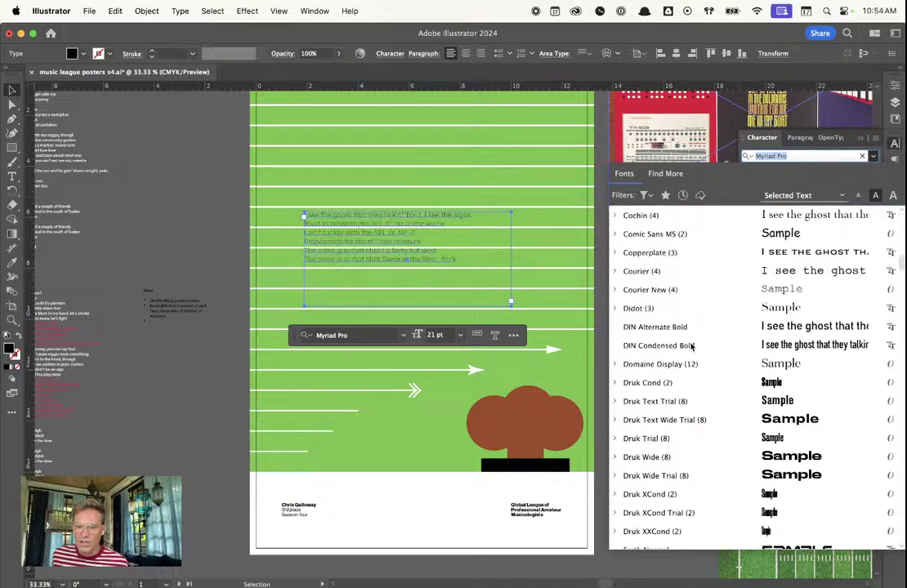
pyautogui.scroll(-15, 719, 355)
pyautogui.scroll(5, 684, 398)
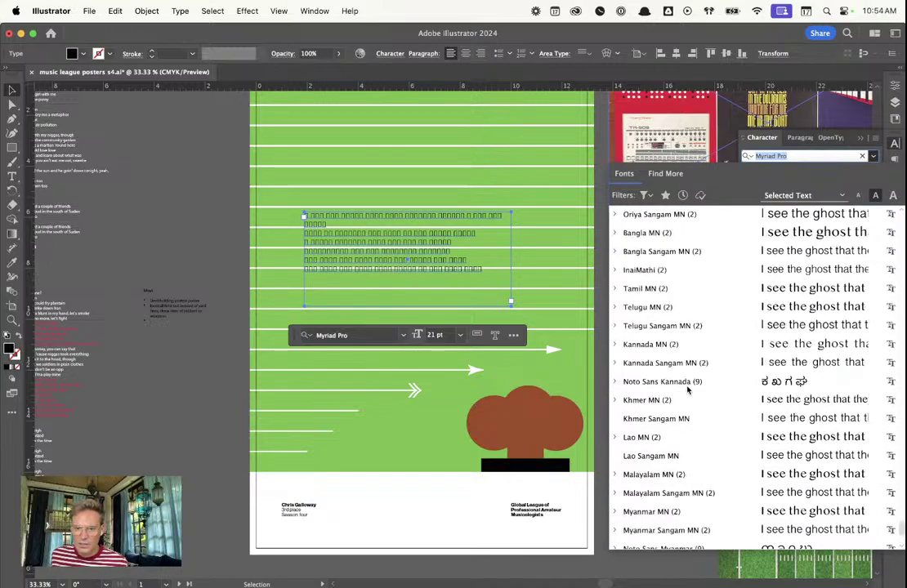
pyautogui.scroll(10, 686, 384)
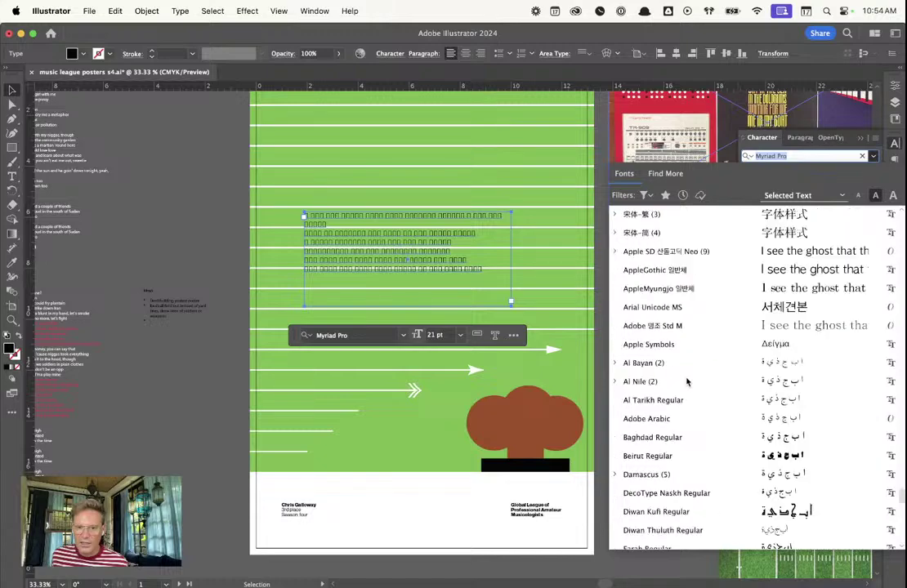
pyautogui.scroll(-10, 686, 382)
pyautogui.scroll(-15, 435, 180)
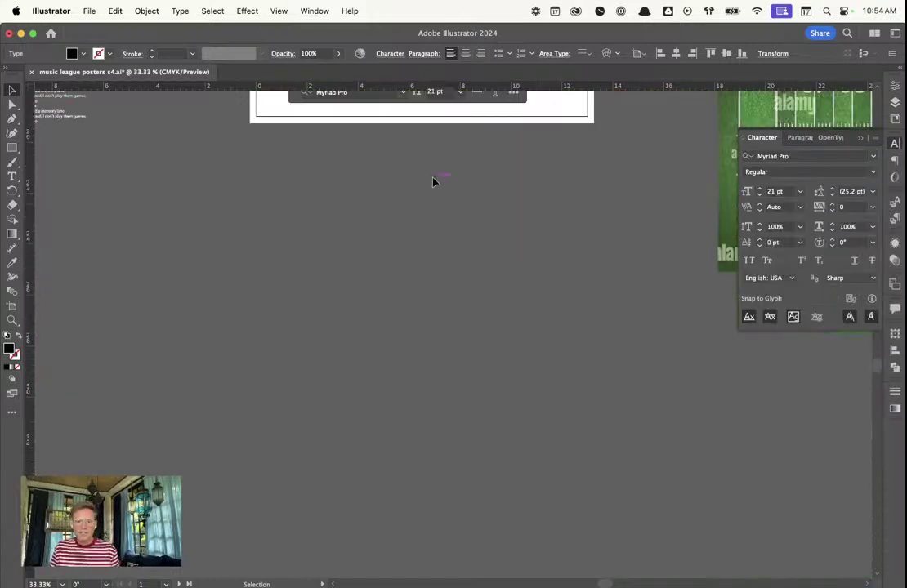
# Find and launch the RightFont font manager with the app launcher
pyautogui.hotkey('alt', 'space')
pyautogui.write('un')
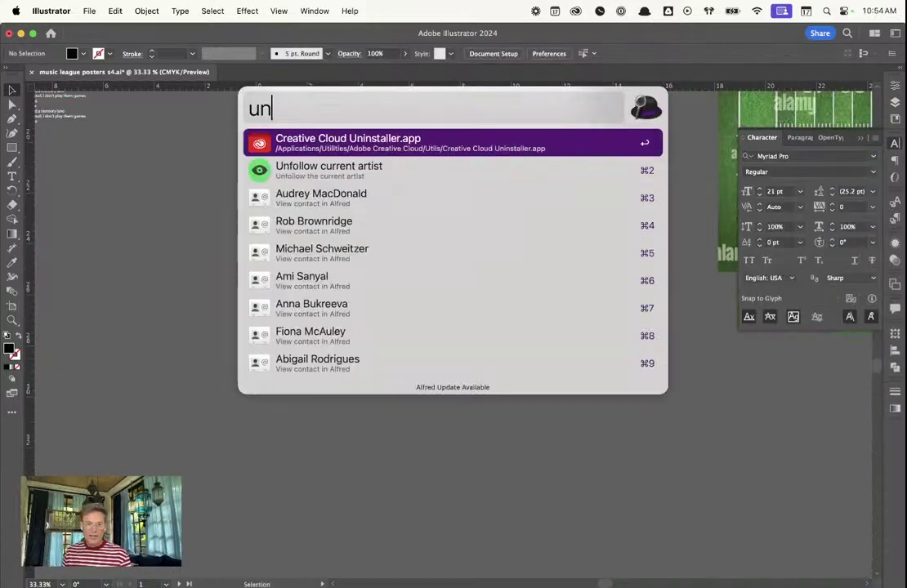
pyautogui.press('BackSpace')
pyautogui.press('BackSpace')
pyautogui.write('right')
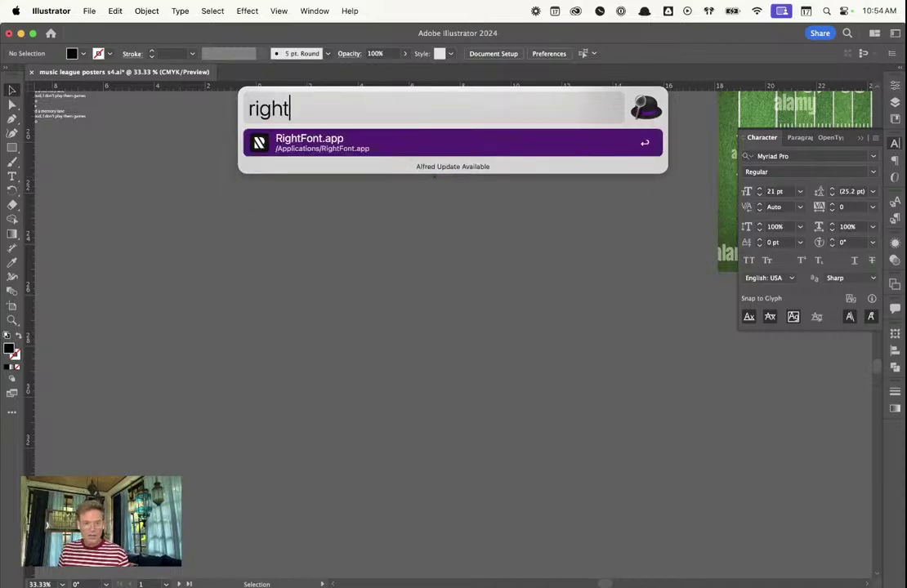
pyautogui.press('Return')
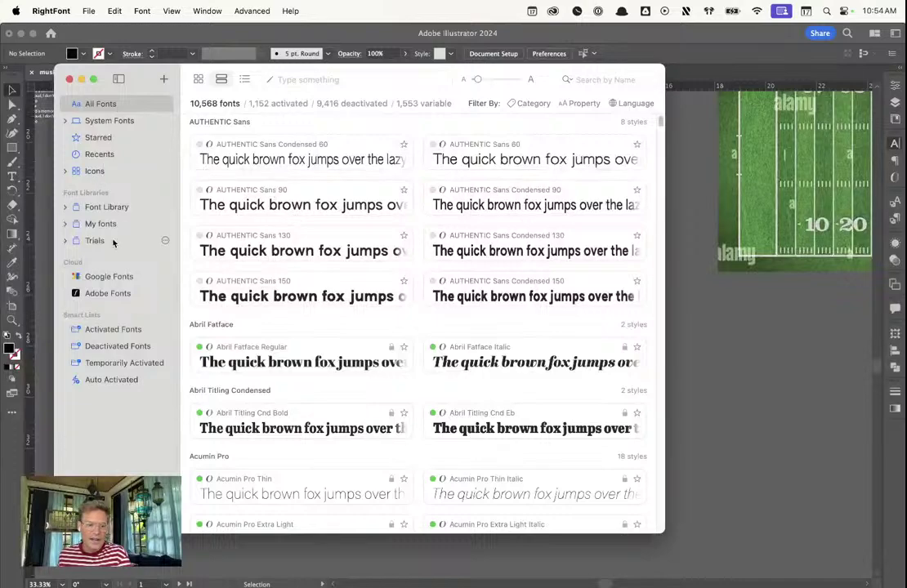
pyautogui.click(117, 210)
pyautogui.click(361, 79)
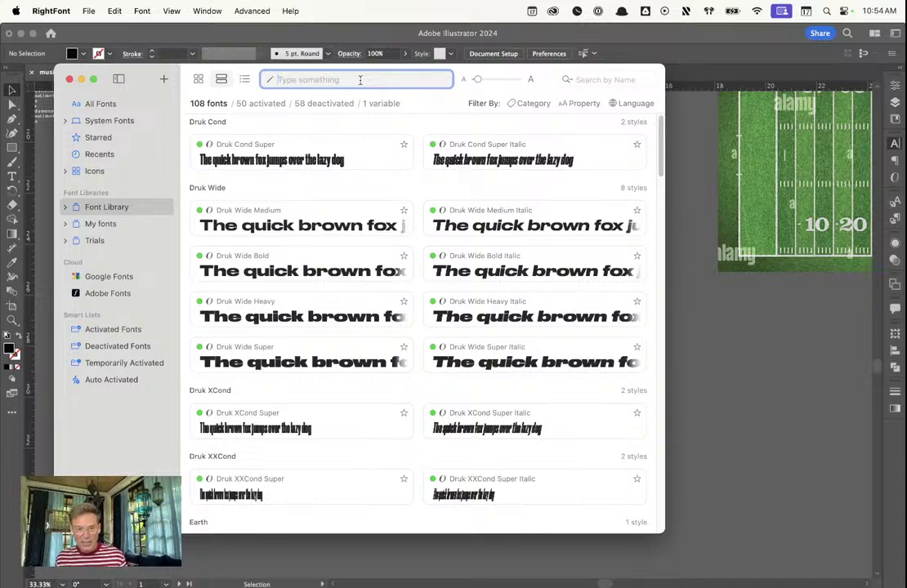
pyautogui.write('unice')
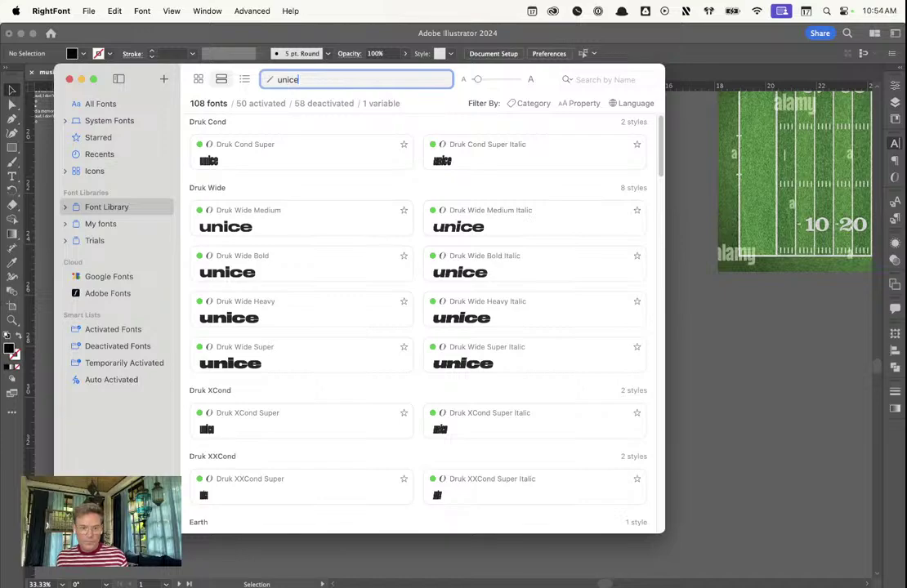
pyautogui.press('BackSpace')
pyautogui.press('BackSpace')
pyautogui.press('BackSpace')
pyautogui.press('BackSpace')
pyautogui.press('BackSpace')
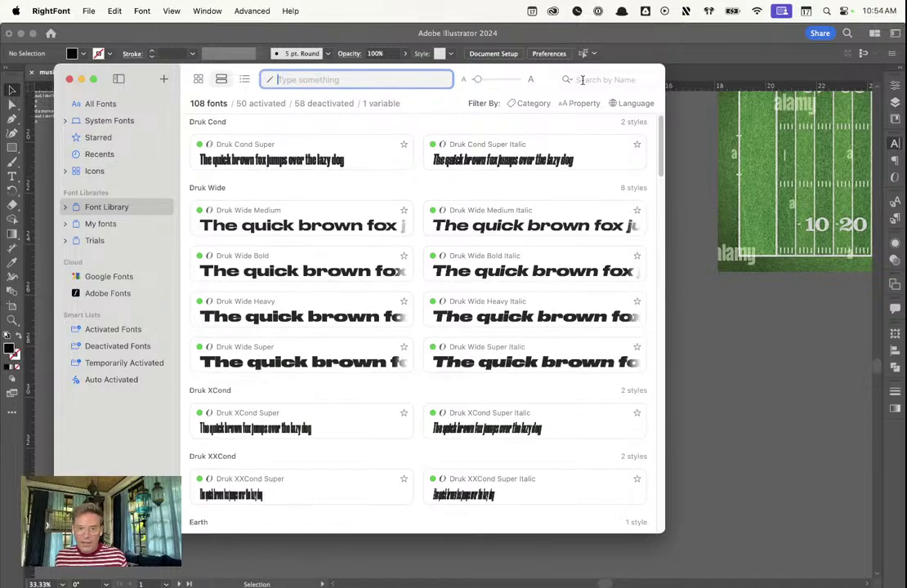
# Search the complete font collection by name for "united"
pyautogui.click(588, 80)
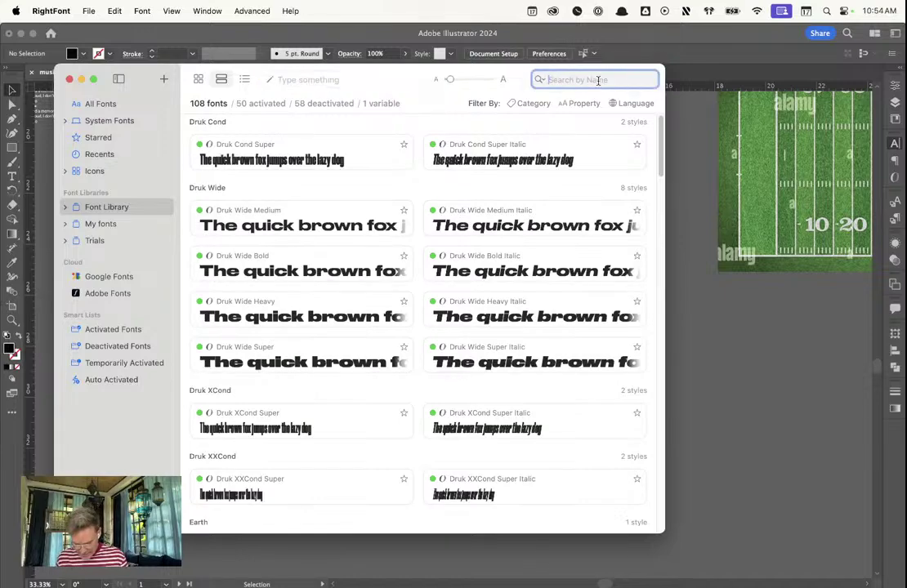
pyautogui.write('unite')
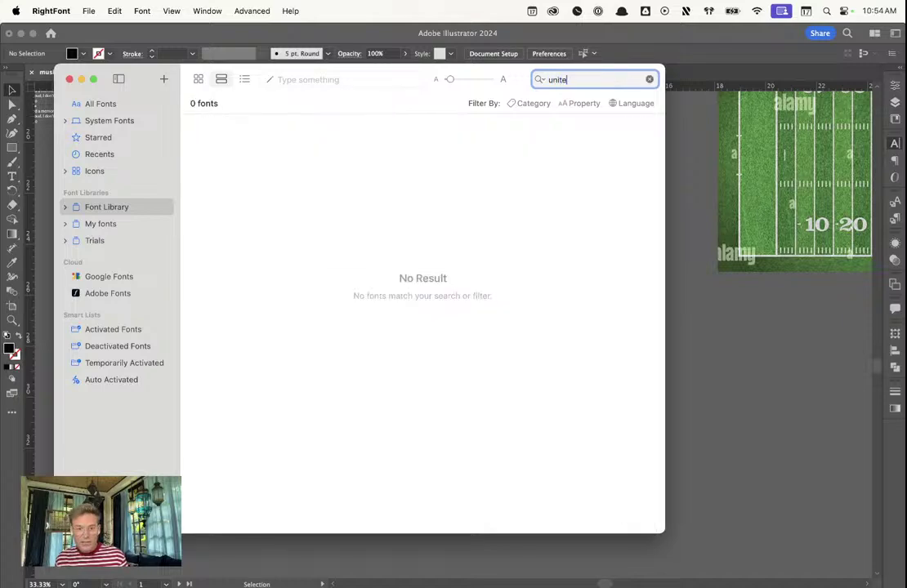
pyautogui.write('d')
pyautogui.press('super+a')
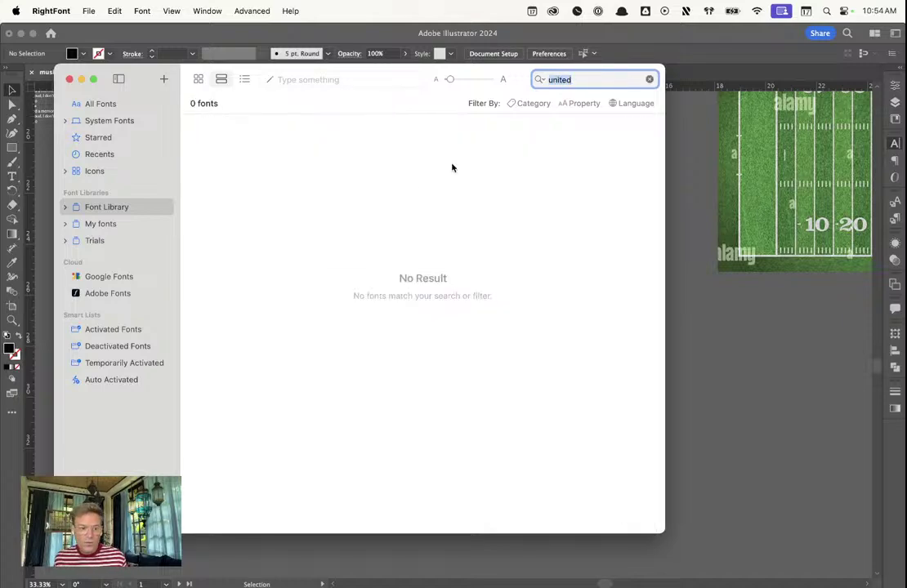
pyautogui.click(102, 108)
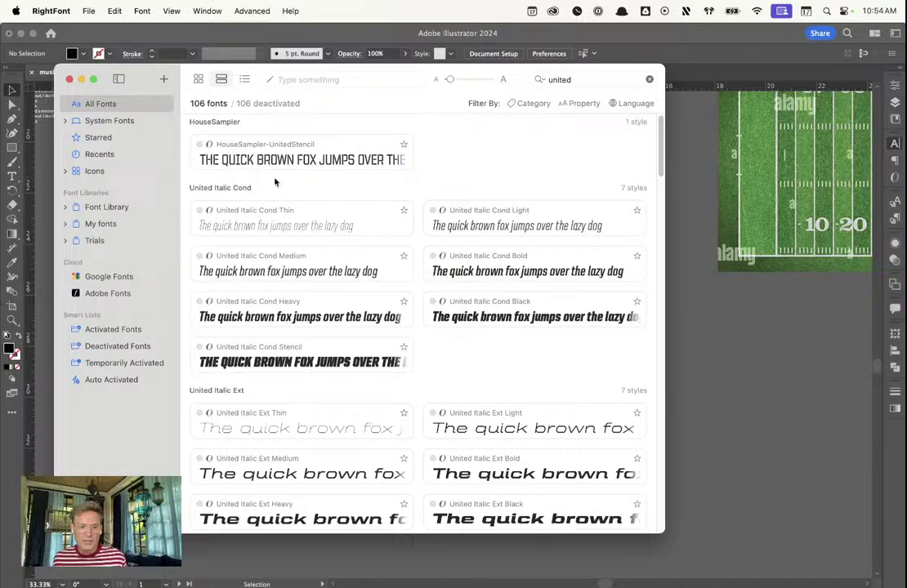
# Browse the United Italic, Sans and Serif families and compare their widths, weights and stencil styles
pyautogui.scroll(-5, 314, 245)
pyautogui.scroll(5, 314, 245)
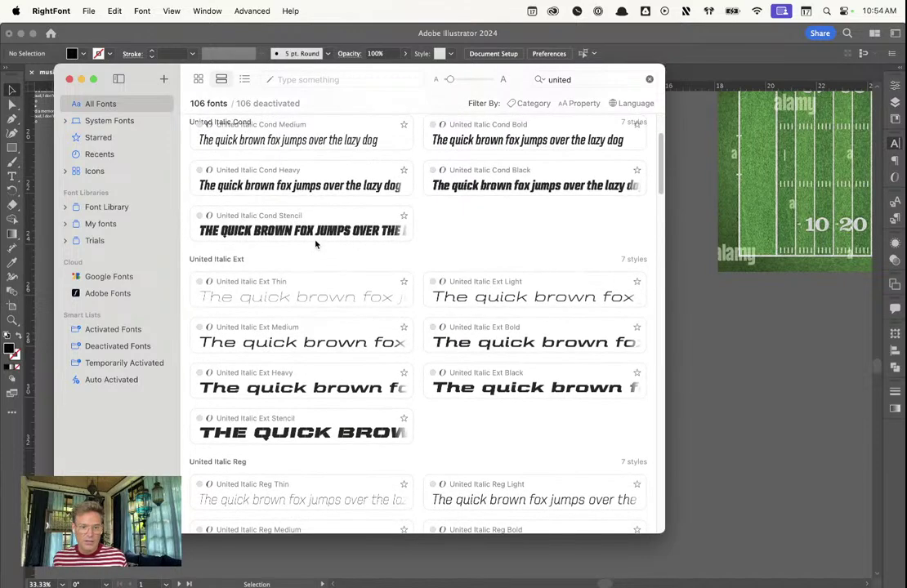
pyautogui.scroll(-10, 316, 264)
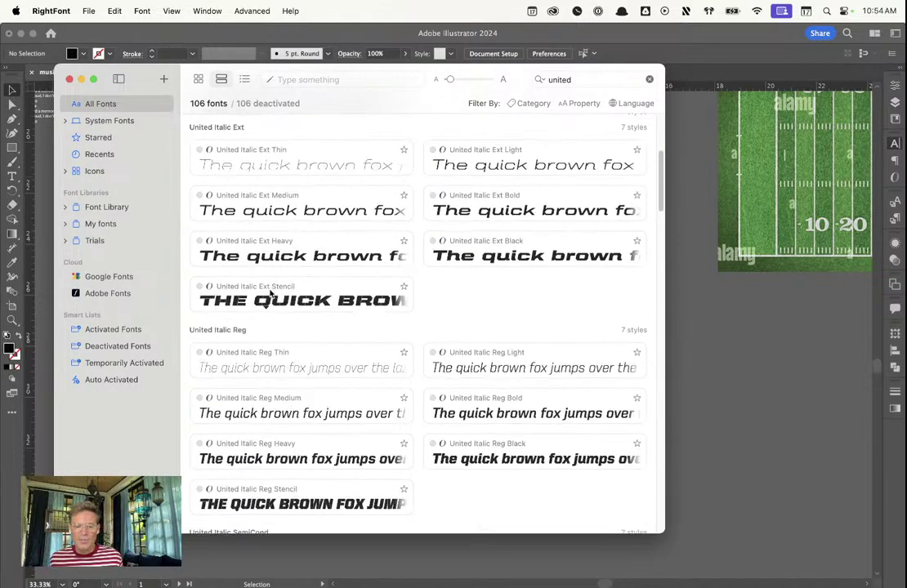
pyautogui.scroll(-20, 286, 296)
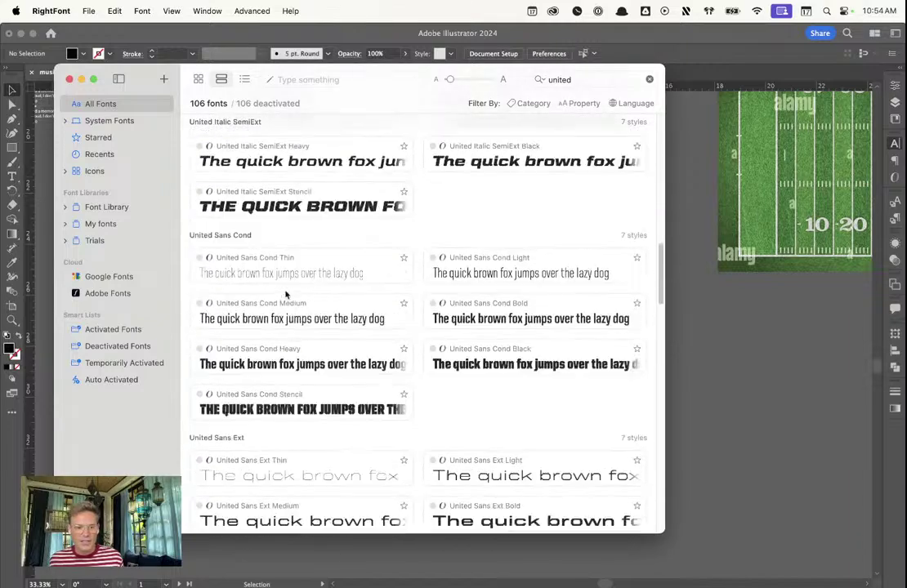
pyautogui.scroll(2, 286, 292)
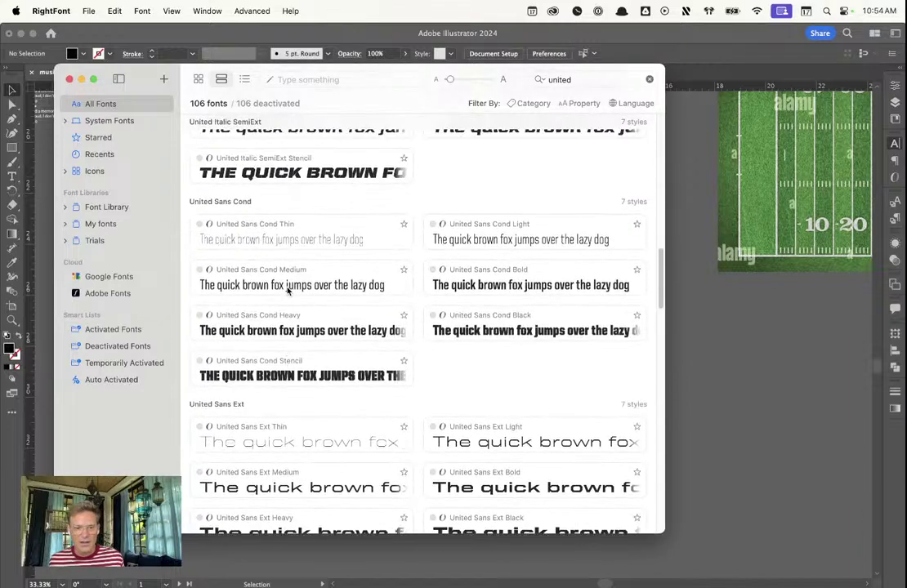
pyautogui.scroll(-6, 288, 290)
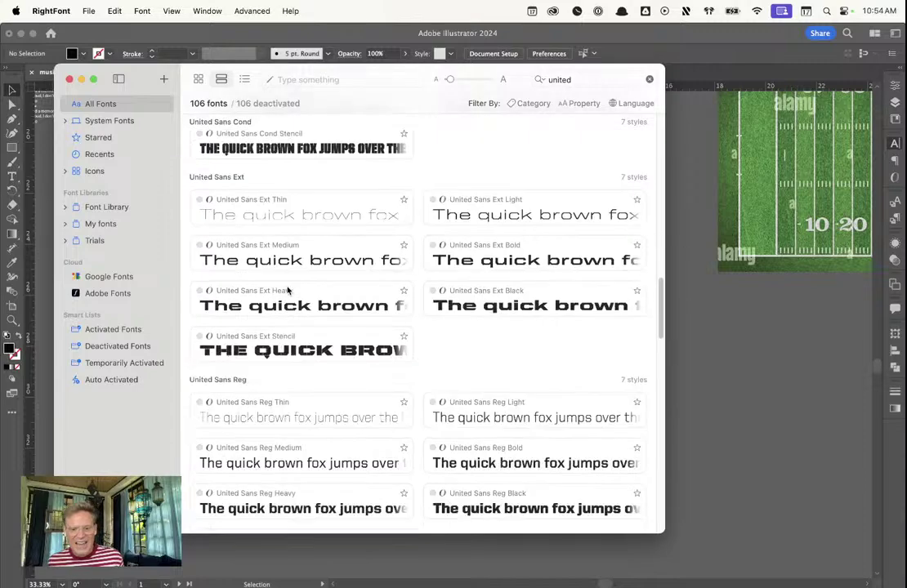
pyautogui.scroll(-4, 288, 291)
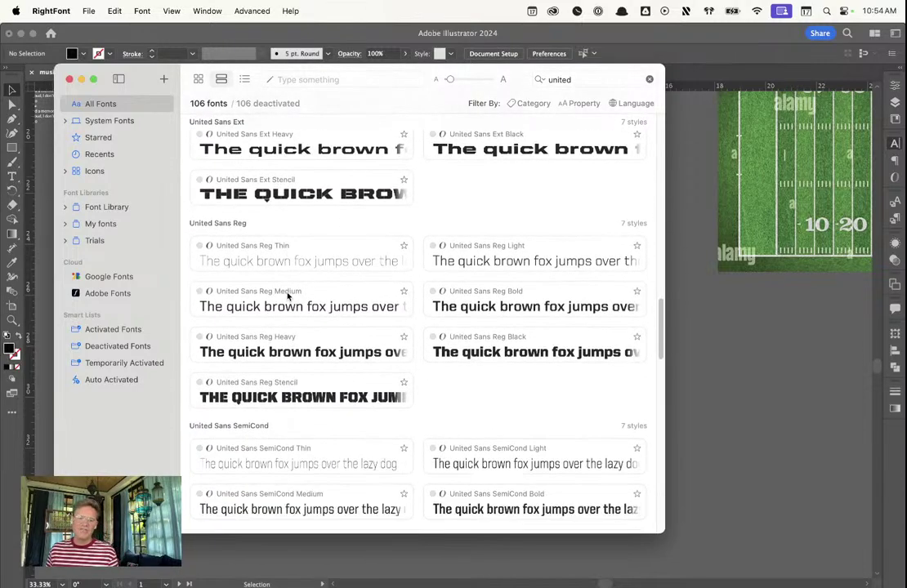
pyautogui.scroll(-1, 299, 339)
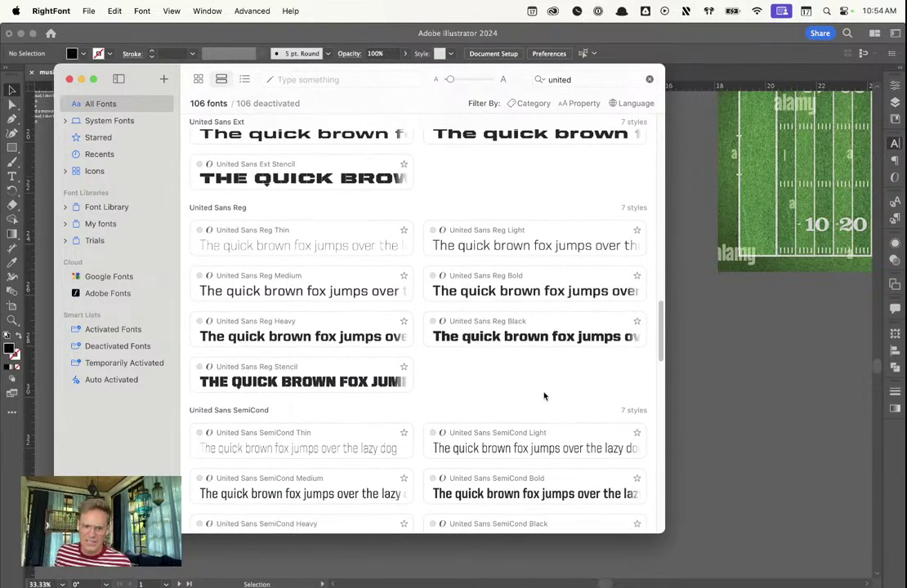
pyautogui.scroll(-8, 527, 377)
pyautogui.scroll(3, 516, 387)
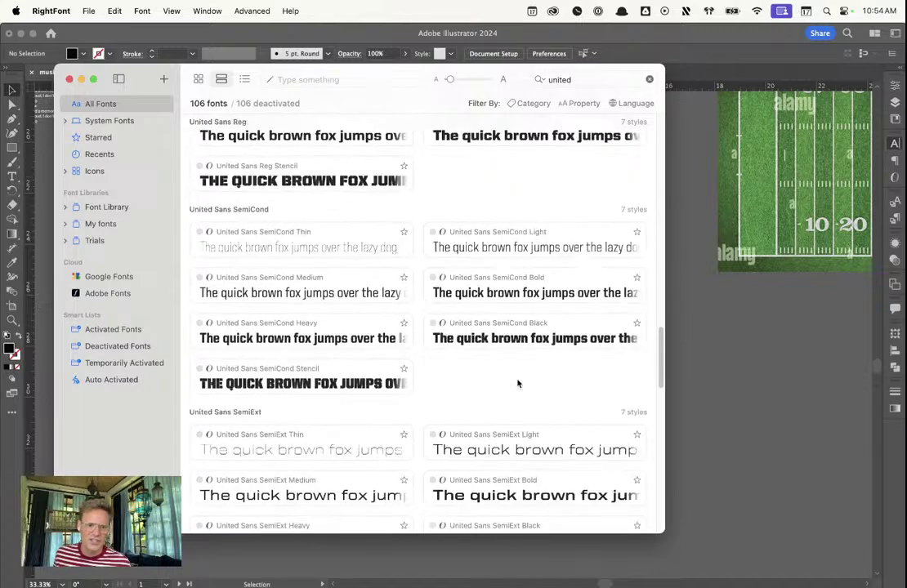
pyautogui.scroll(-10, 518, 383)
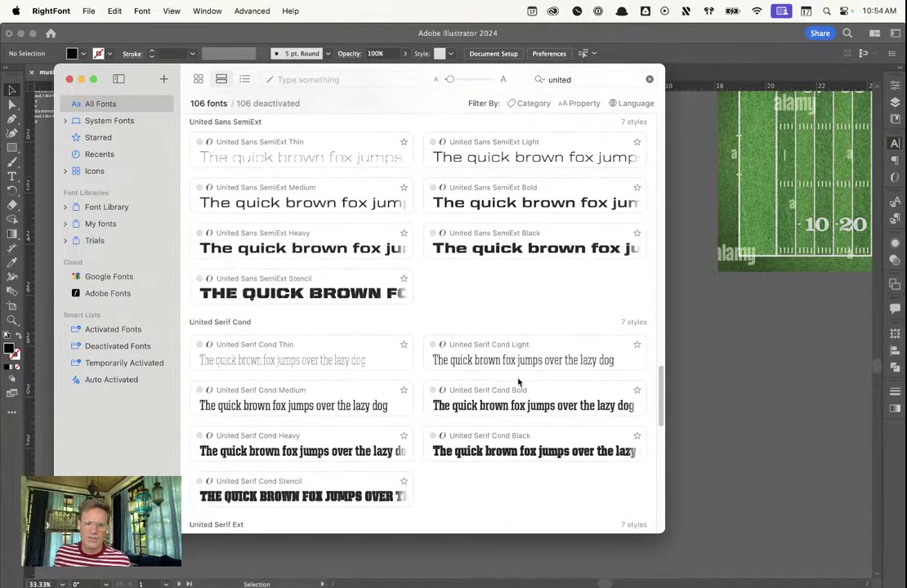
pyautogui.scroll(-10, 518, 381)
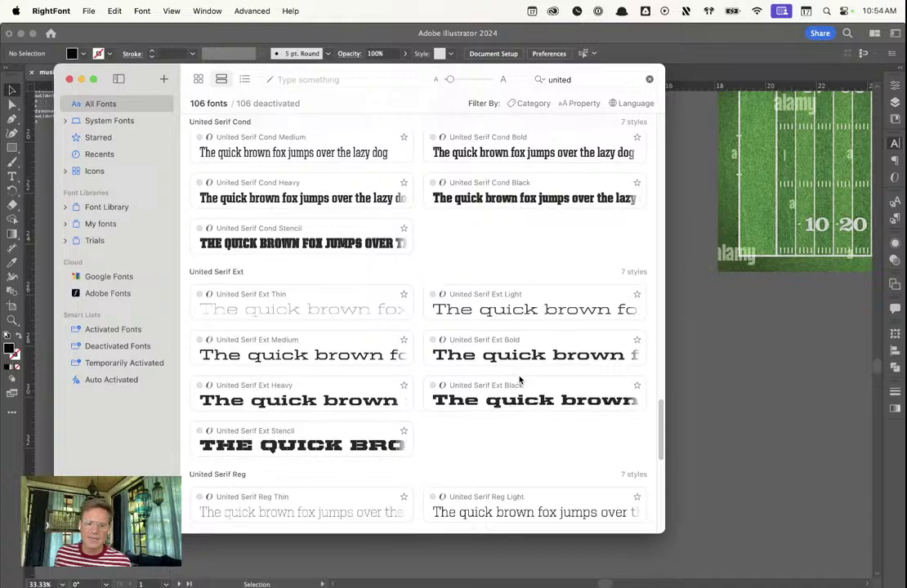
pyautogui.scroll(-1, 519, 378)
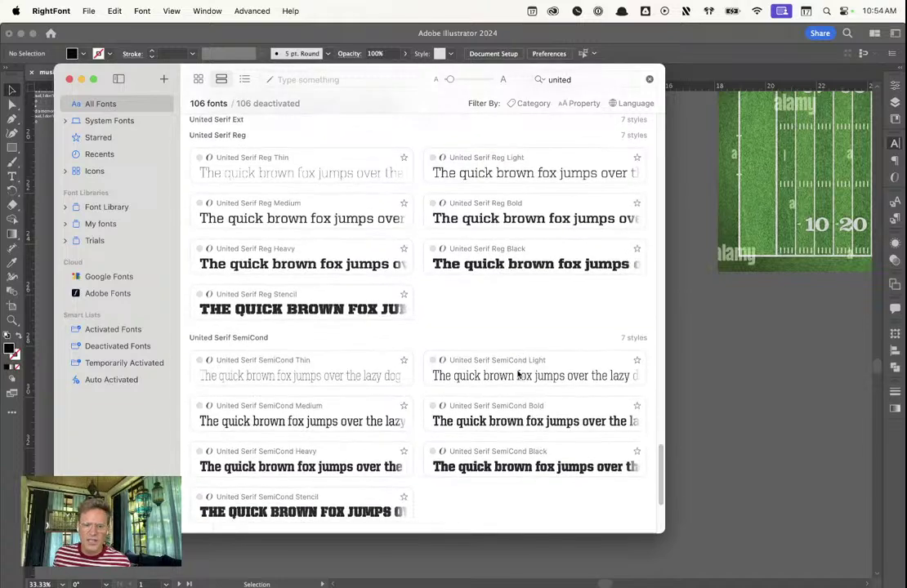
pyautogui.scroll(-8, 482, 316)
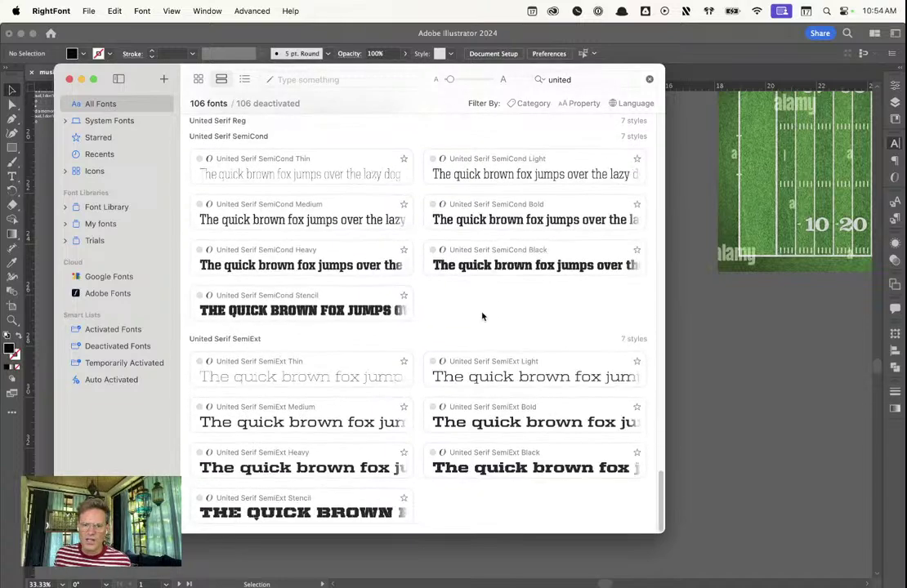
pyautogui.scroll(11, 482, 316)
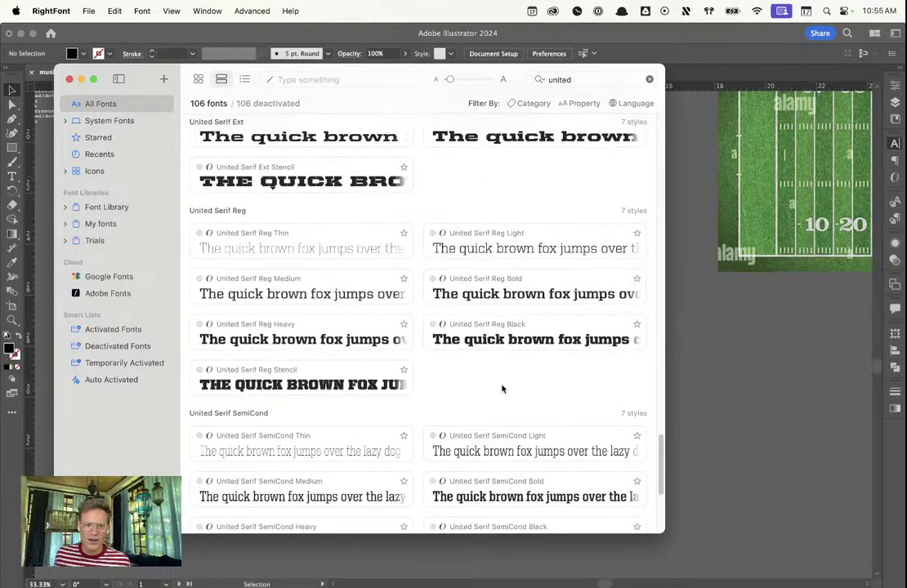
pyautogui.scroll(-10, 503, 389)
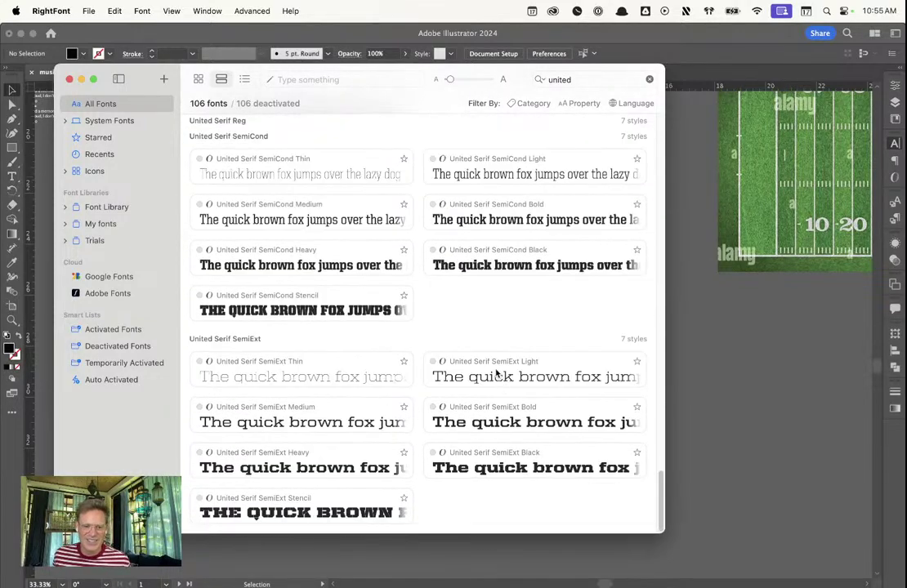
pyautogui.scroll(20, 499, 359)
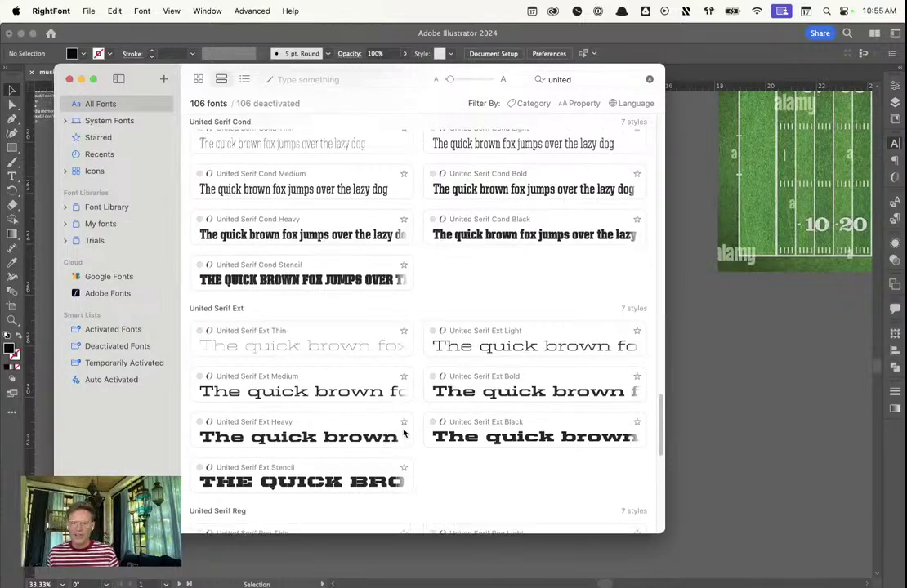
pyautogui.scroll(8, 405, 421)
pyautogui.scroll(-9, 434, 429)
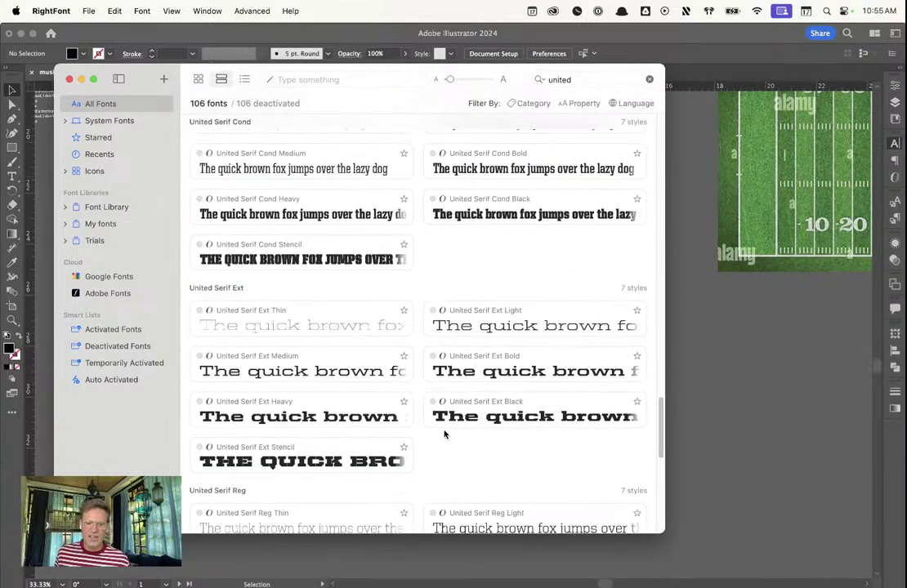
pyautogui.scroll(20, 260, 246)
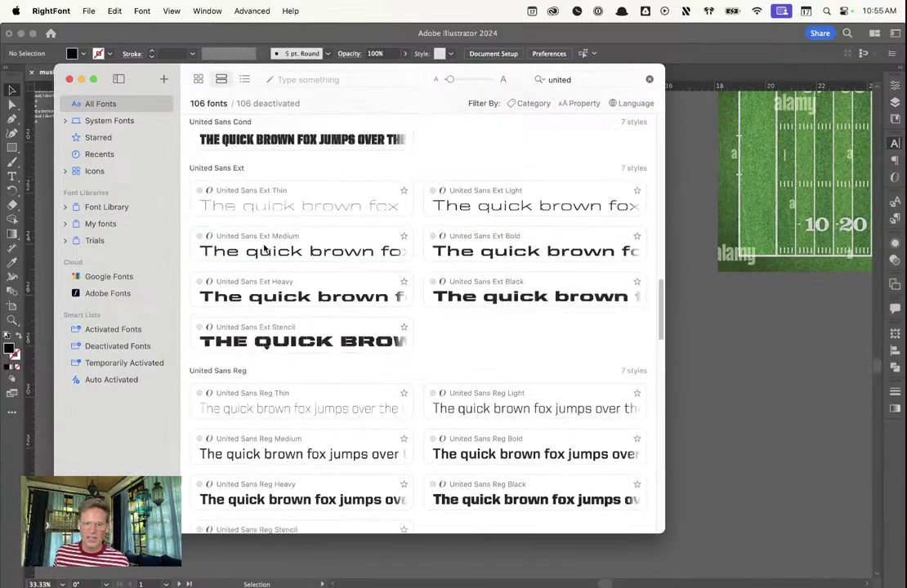
pyautogui.scroll(2, 264, 237)
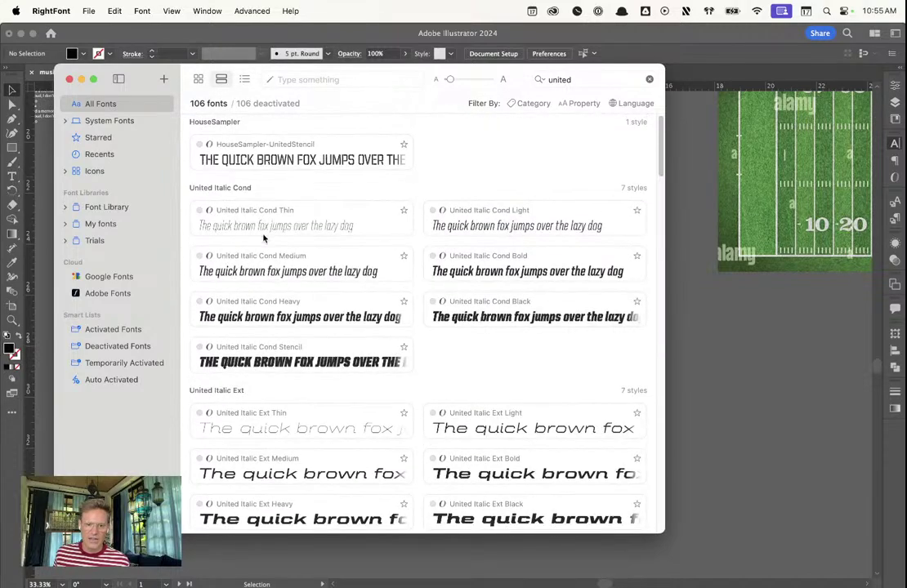
pyautogui.scroll(-8, 266, 238)
pyautogui.scroll(-5, 281, 288)
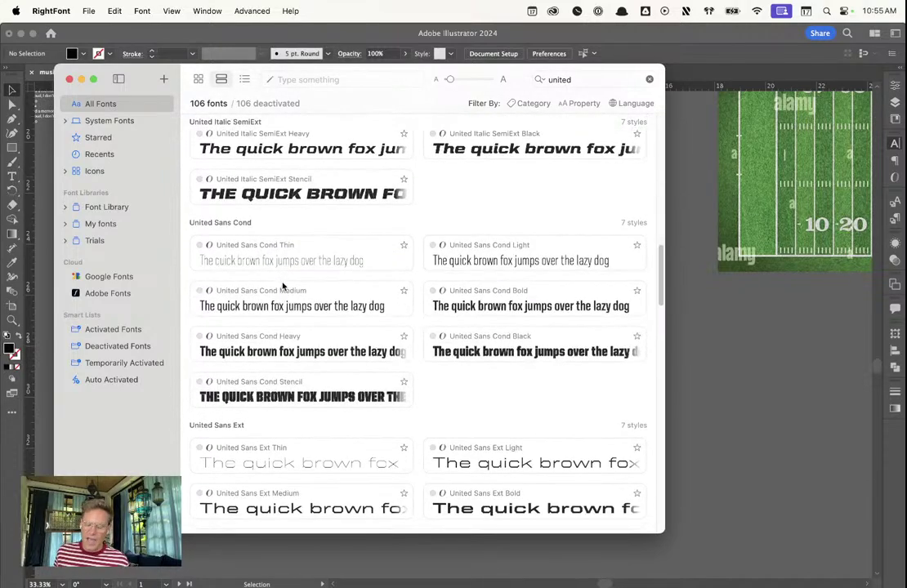
pyautogui.scroll(-1, 294, 294)
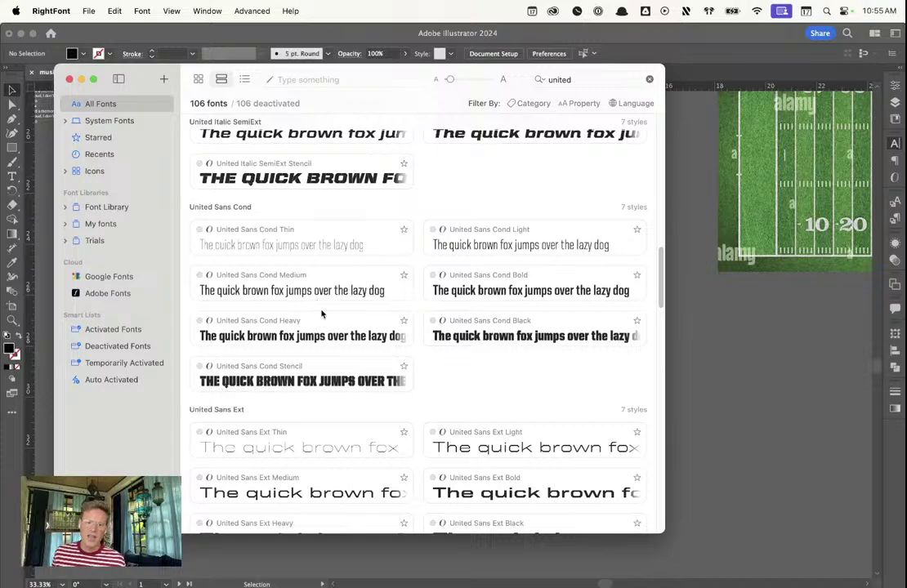
pyautogui.scroll(-12, 327, 324)
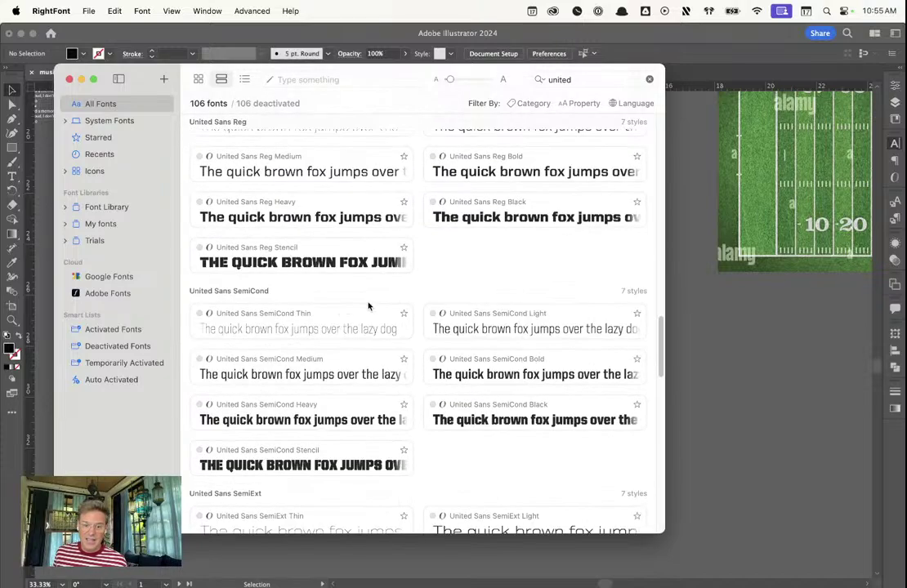
pyautogui.scroll(-10, 460, 317)
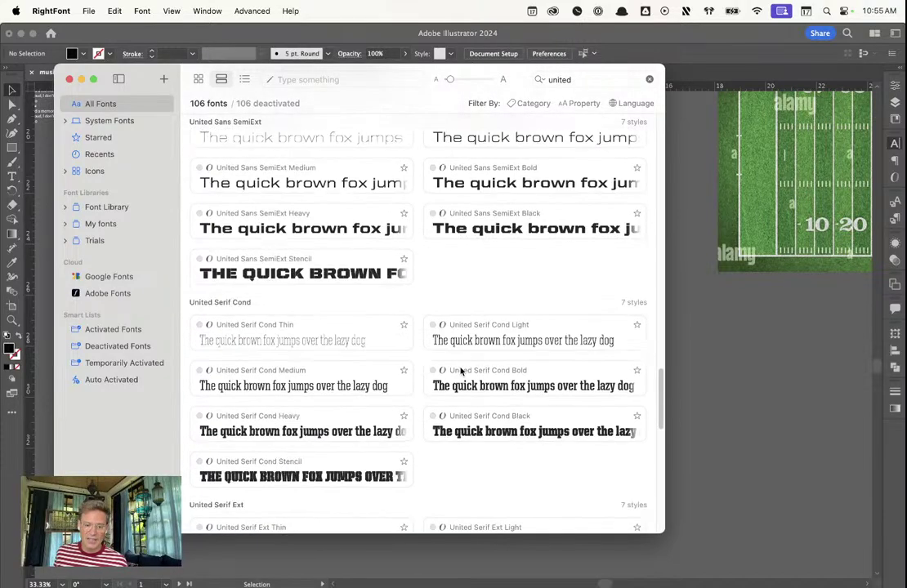
pyautogui.scroll(-5, 459, 367)
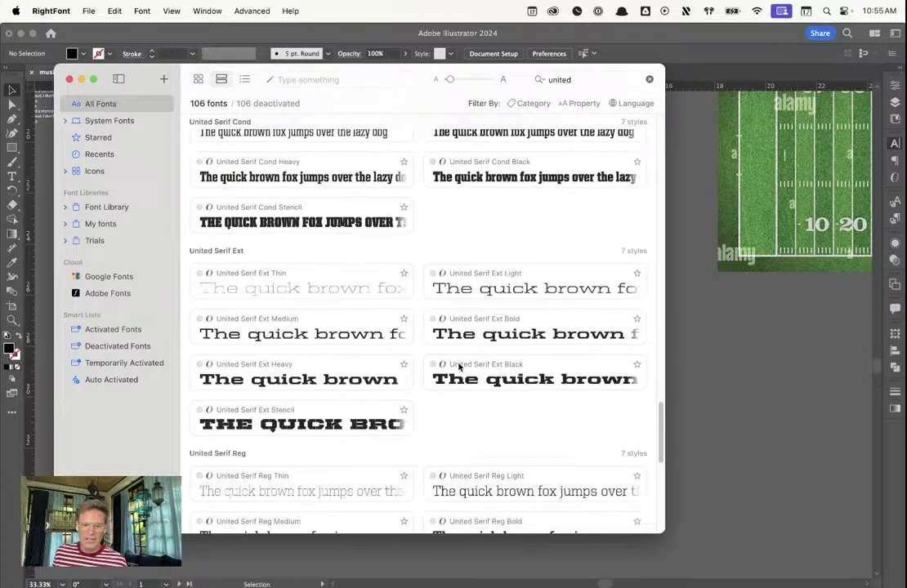
pyautogui.scroll(4, 431, 245)
pyautogui.scroll(-3, 297, 403)
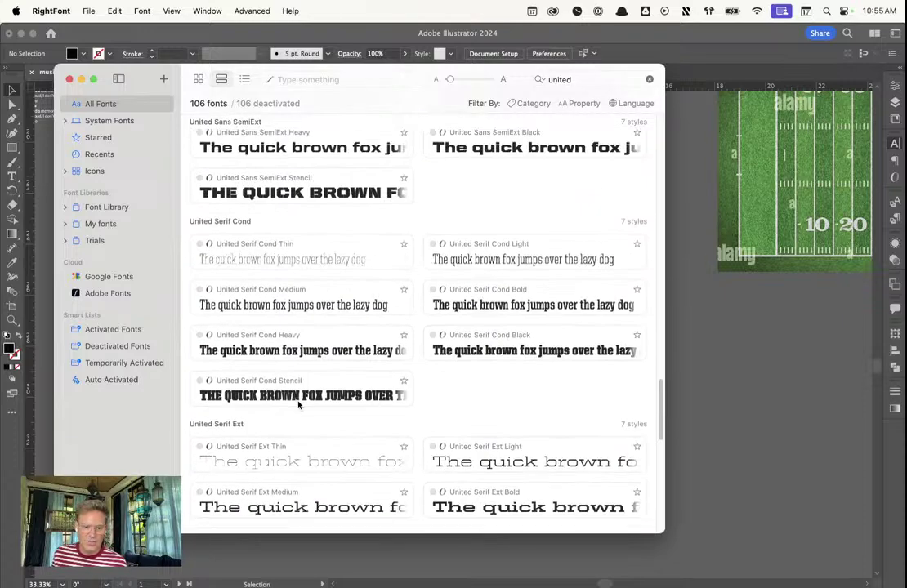
pyautogui.scroll(-6, 461, 407)
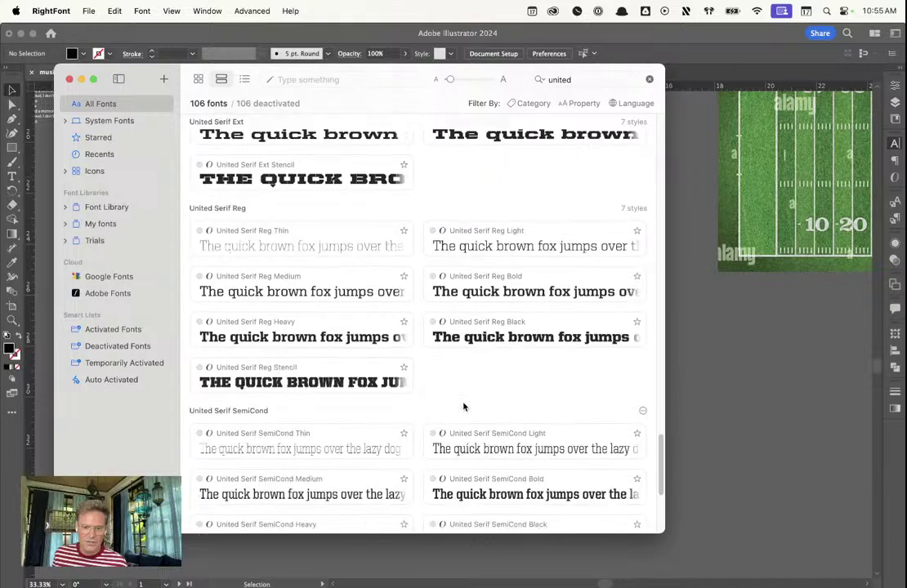
# Activate all seven styles of the United Serif Reg family
pyautogui.click(478, 344)
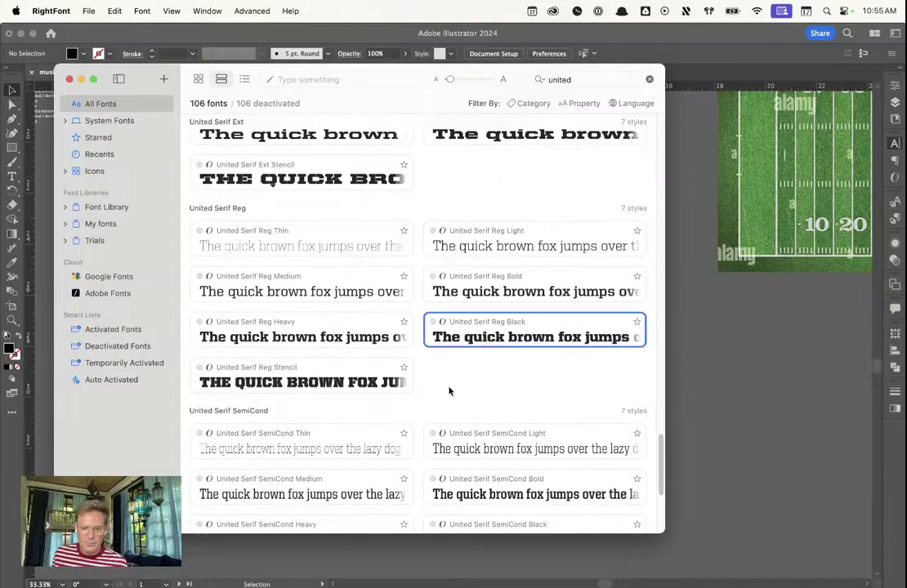
pyautogui.click(370, 386)
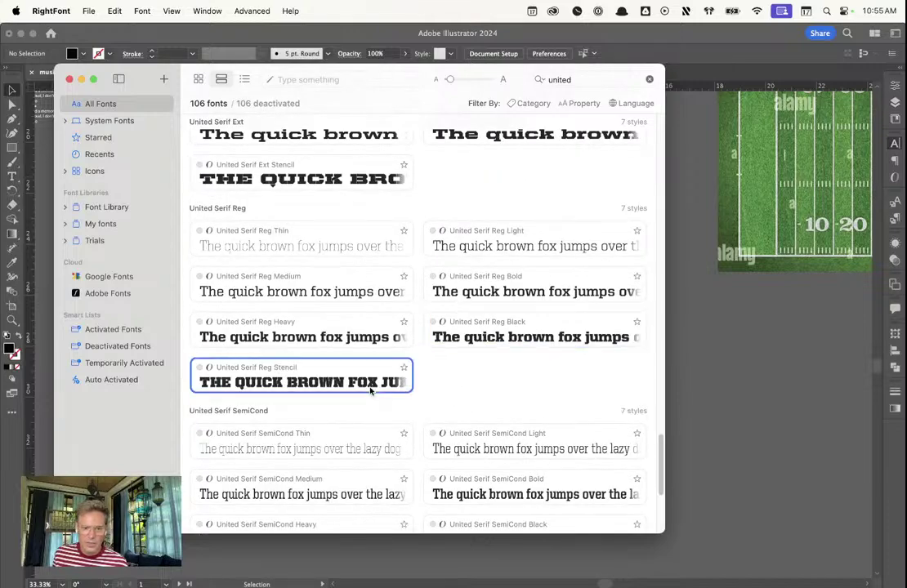
pyautogui.keyDown('super'); pyautogui.click(292, 240); pyautogui.keyUp('super')
pyautogui.rightClick(293, 238)
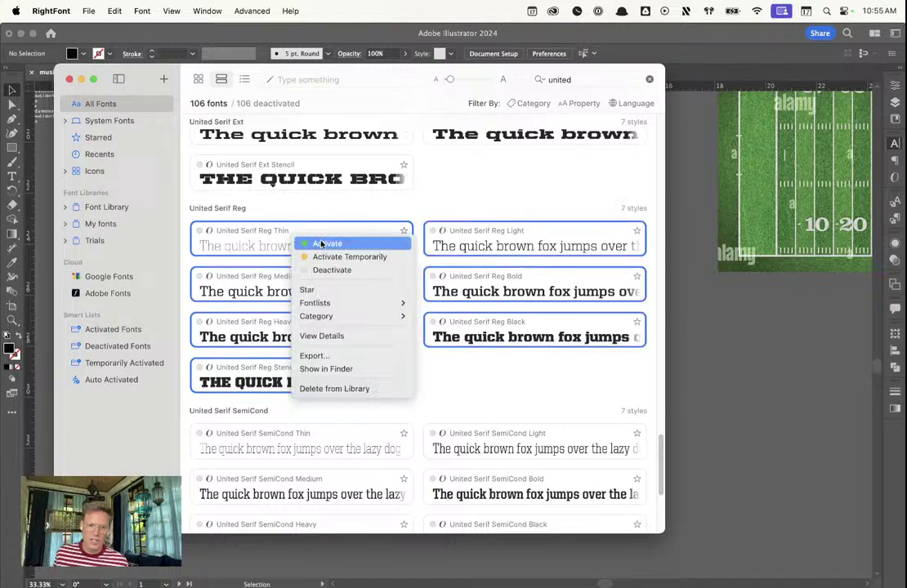
pyautogui.click(323, 244)
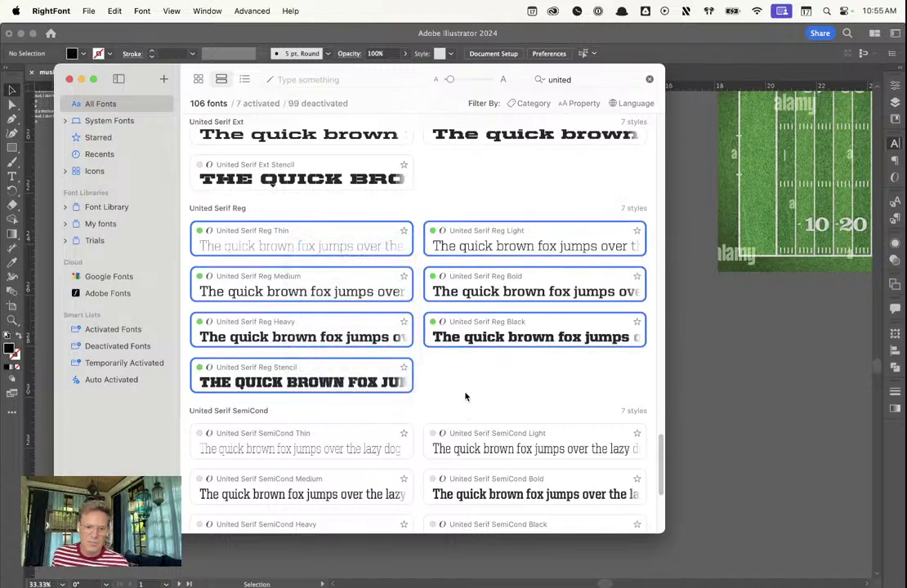
# Compare the other United Serif and United Sans widths, checking their heavy weights and stencil styles
pyautogui.scroll(-5, 466, 397)
pyautogui.scroll(6, 466, 395)
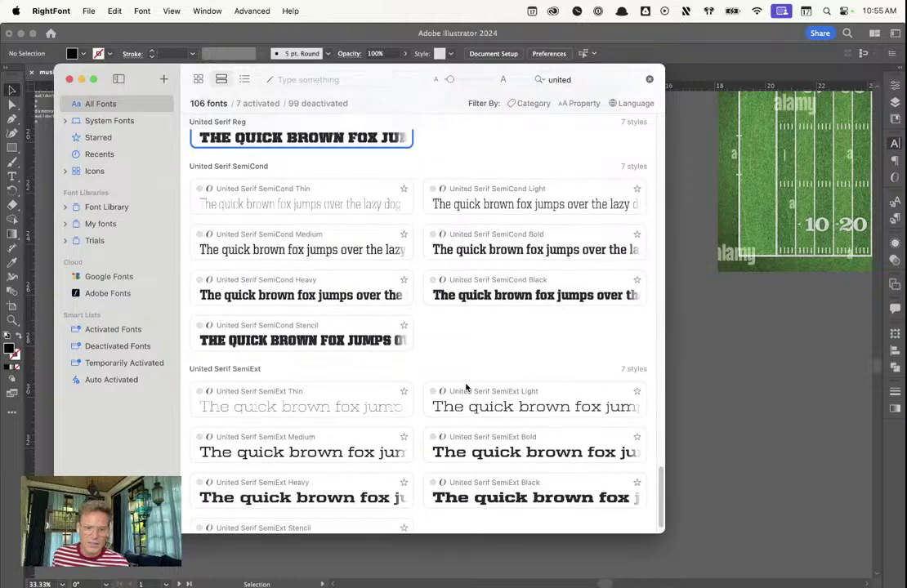
pyautogui.scroll(4, 466, 387)
pyautogui.scroll(-1, 466, 384)
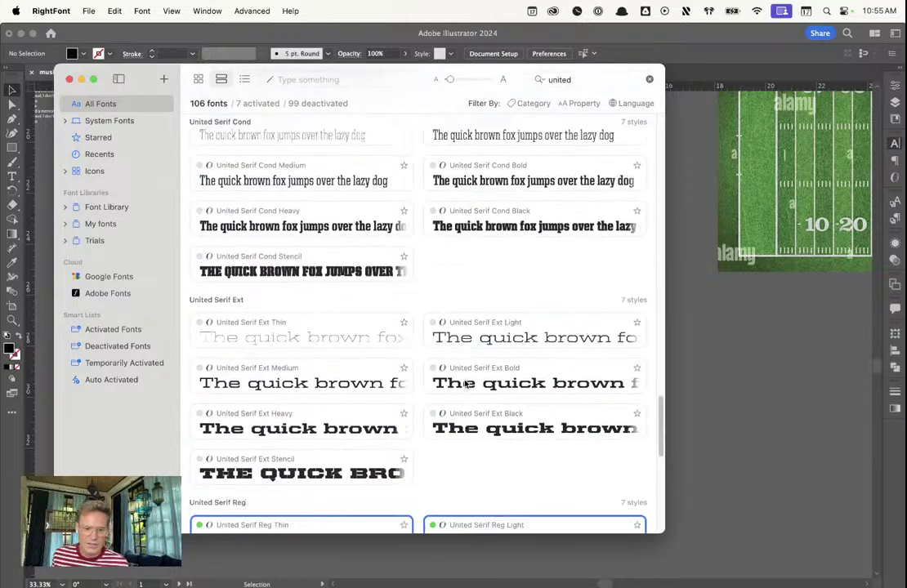
pyautogui.click(331, 482)
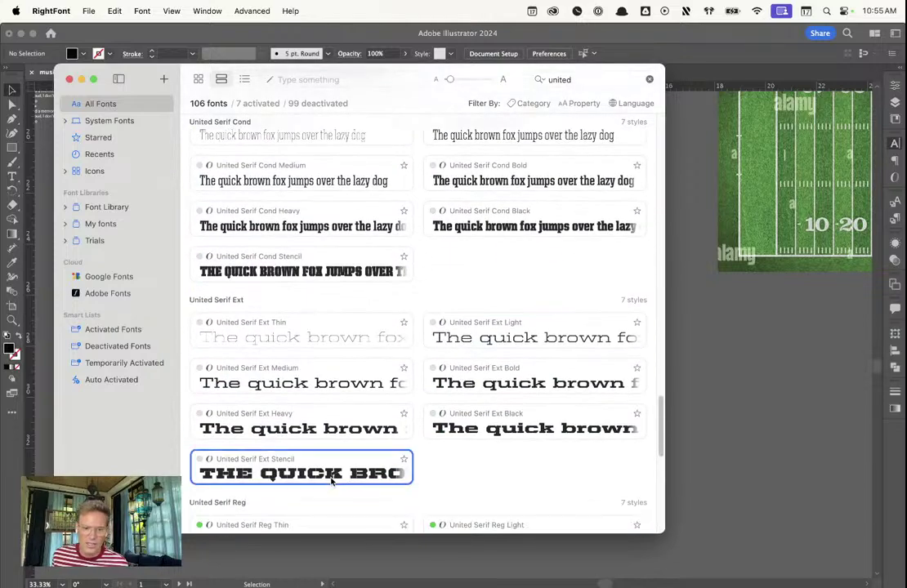
pyautogui.scroll(-4, 329, 378)
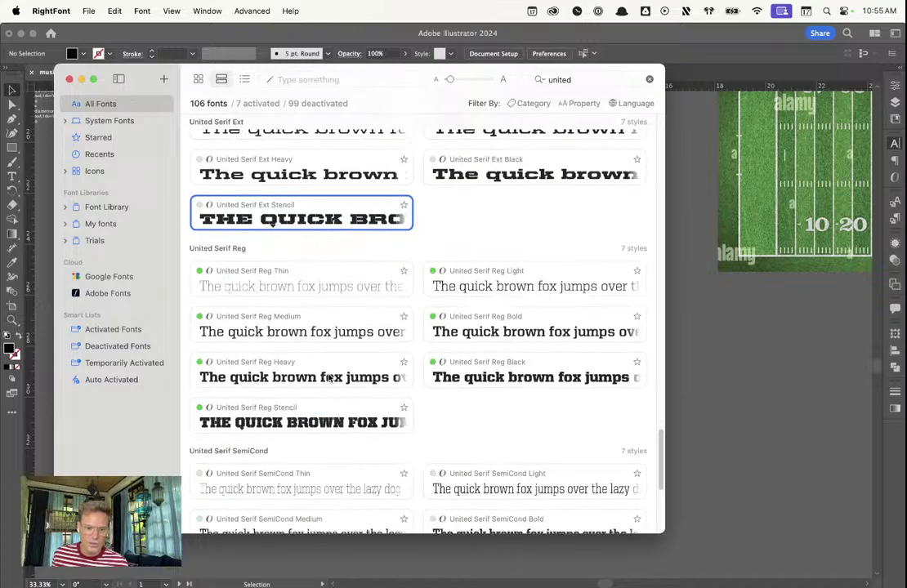
pyautogui.scroll(7, 364, 428)
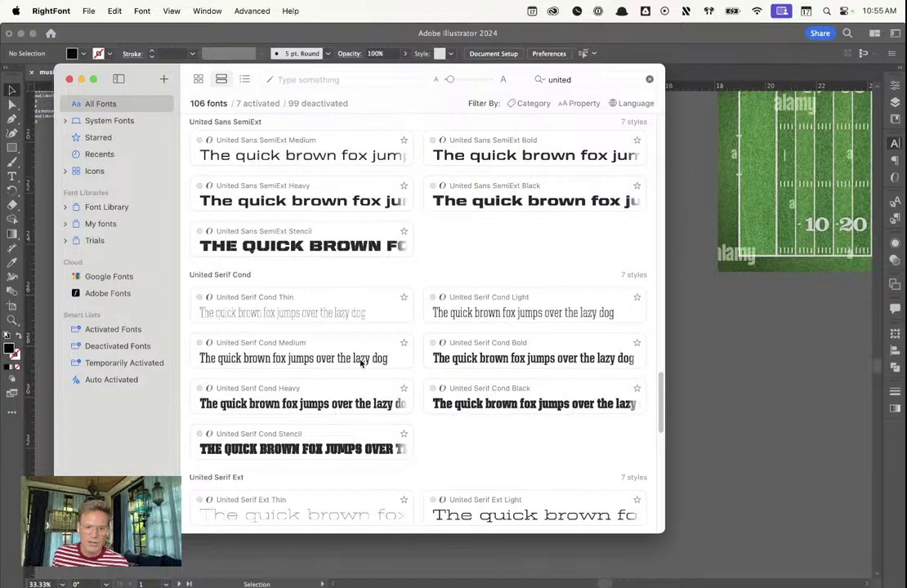
pyautogui.scroll(3, 371, 452)
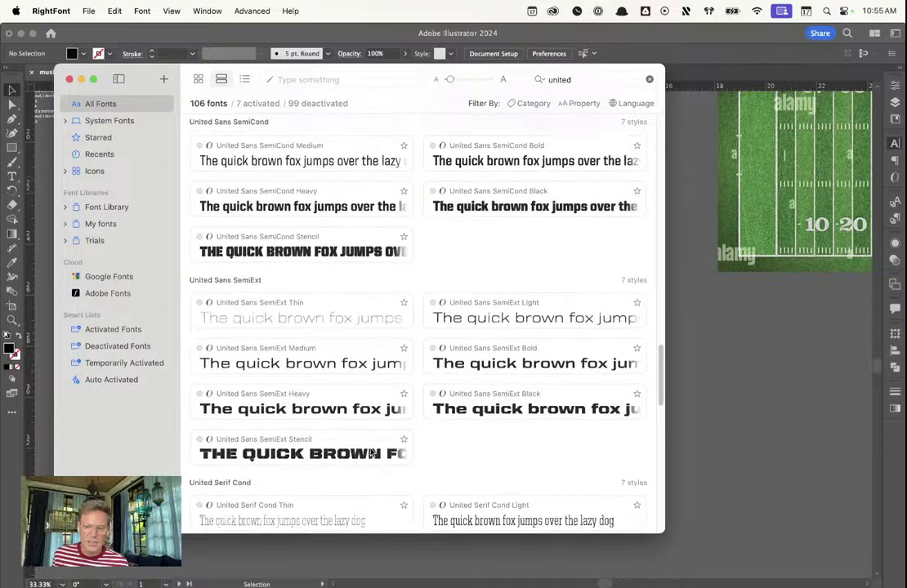
pyautogui.scroll(-3, 793, 261)
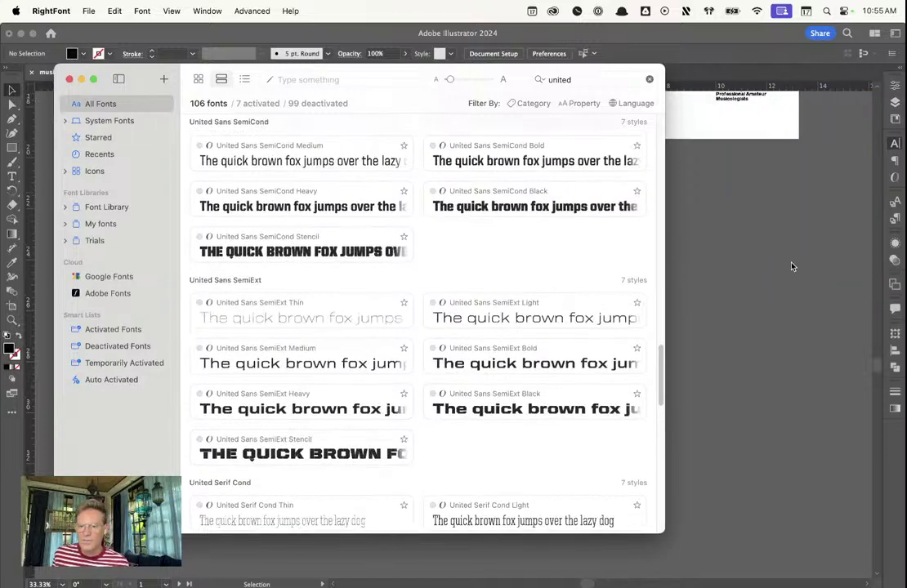
pyautogui.scroll(6, 784, 261)
pyautogui.scroll(3, 336, 300)
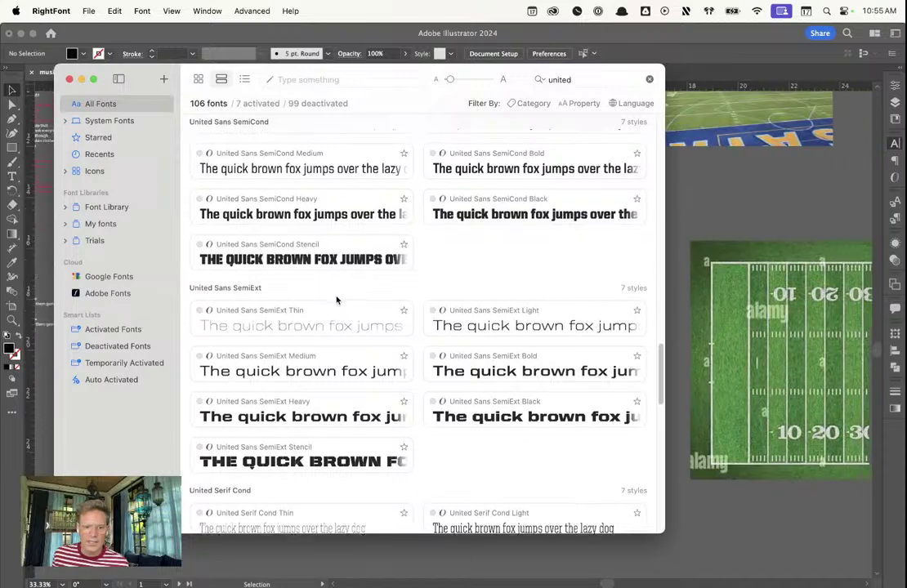
pyautogui.scroll(-2, 291, 257)
# Activate all seven styles of the United Sans Reg family
pyautogui.click(323, 352)
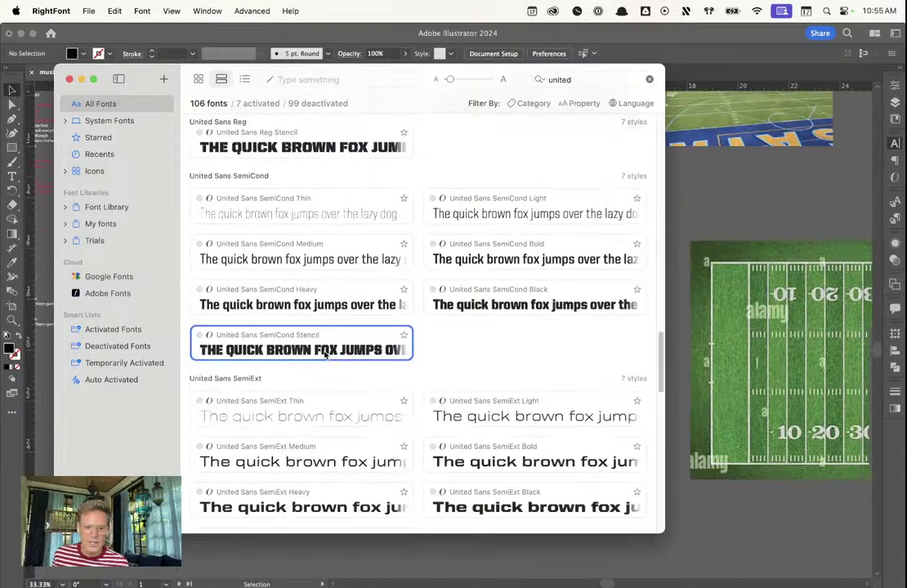
pyautogui.keyDown('shift'); pyautogui.click(308, 221); pyautogui.keyUp('shift')
pyautogui.scroll(4, 310, 278)
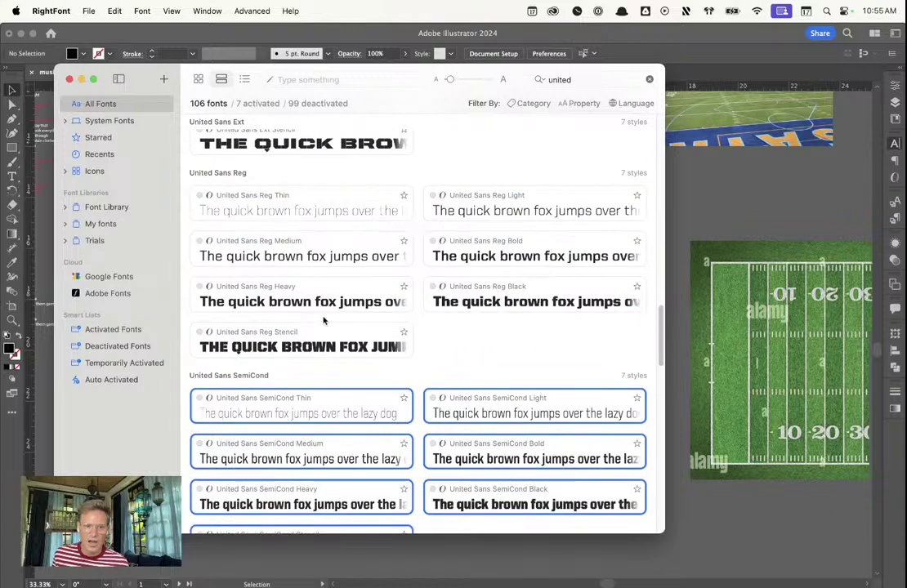
pyautogui.scroll(-1, 331, 376)
pyautogui.scroll(-1, 331, 376)
pyautogui.click(311, 304)
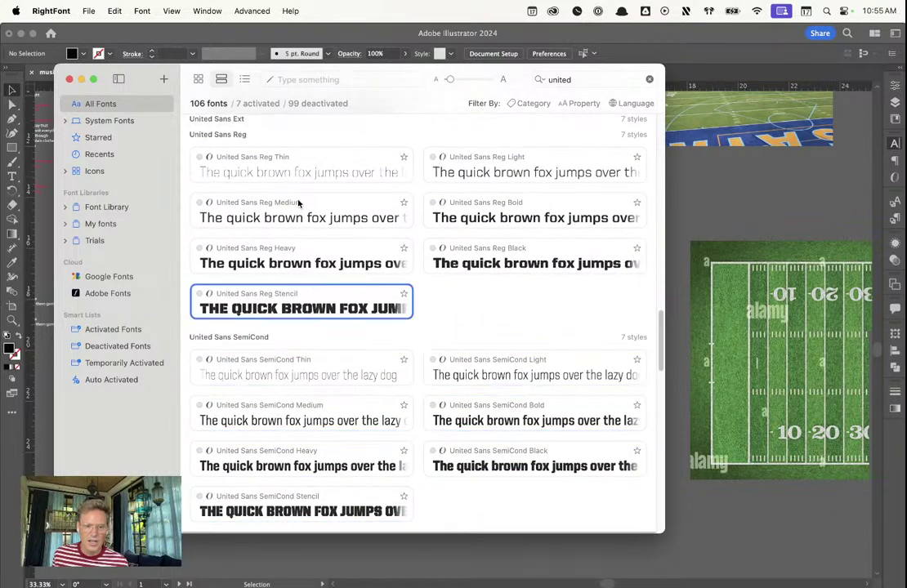
pyautogui.keyDown('shift'); pyautogui.click(299, 173); pyautogui.keyUp('shift')
pyautogui.rightClick(299, 172)
pyautogui.click(320, 180)
# Skim the remaining United families, switch back to Illustrator and select the lyric text block on the green poster
pyautogui.scroll(-10, 359, 299)
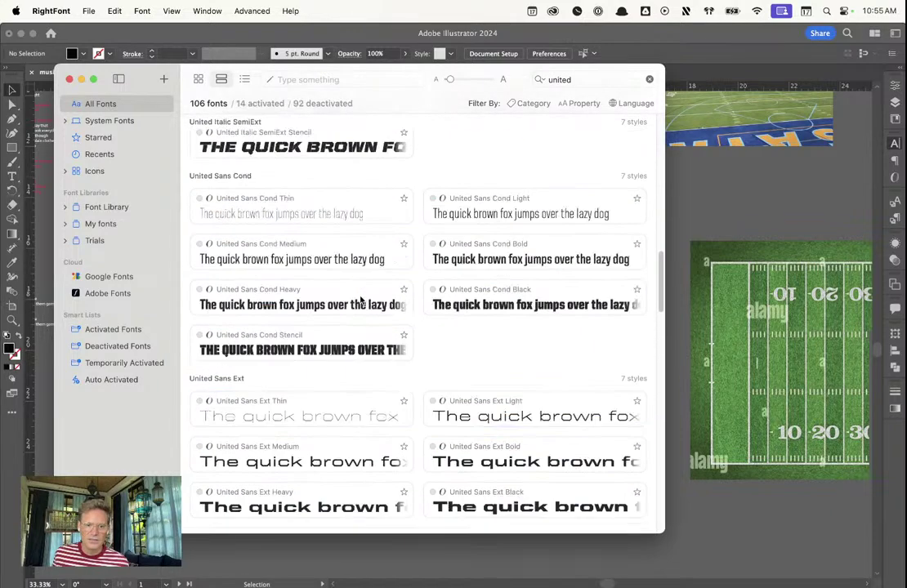
pyautogui.scroll(5, 359, 299)
pyautogui.scroll(-15, 374, 384)
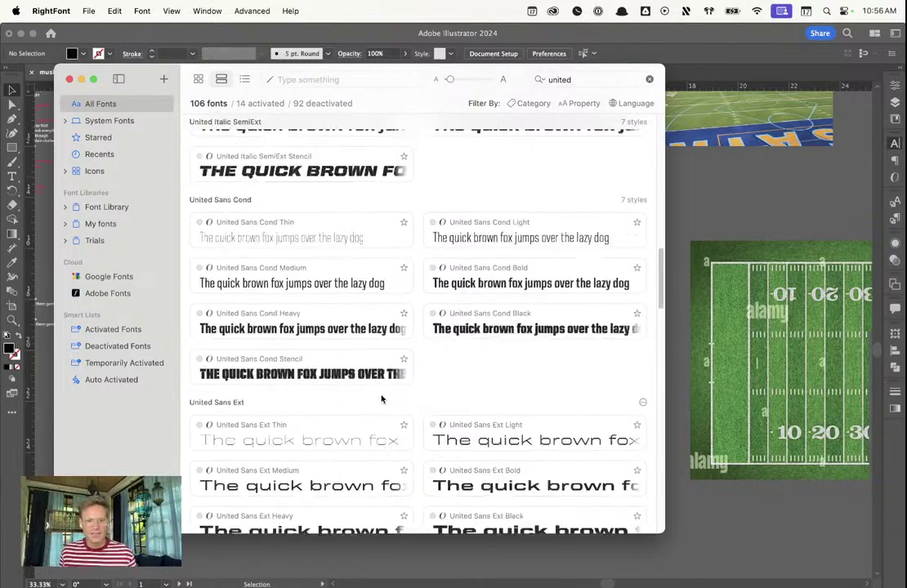
pyautogui.scroll(-3, 373, 384)
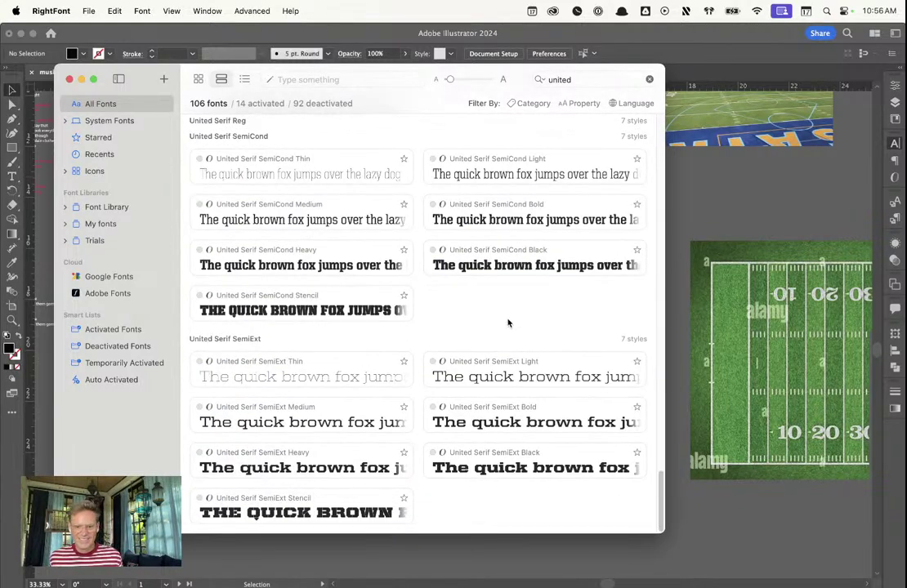
pyautogui.click(732, 231)
pyautogui.scroll(8, 398, 355)
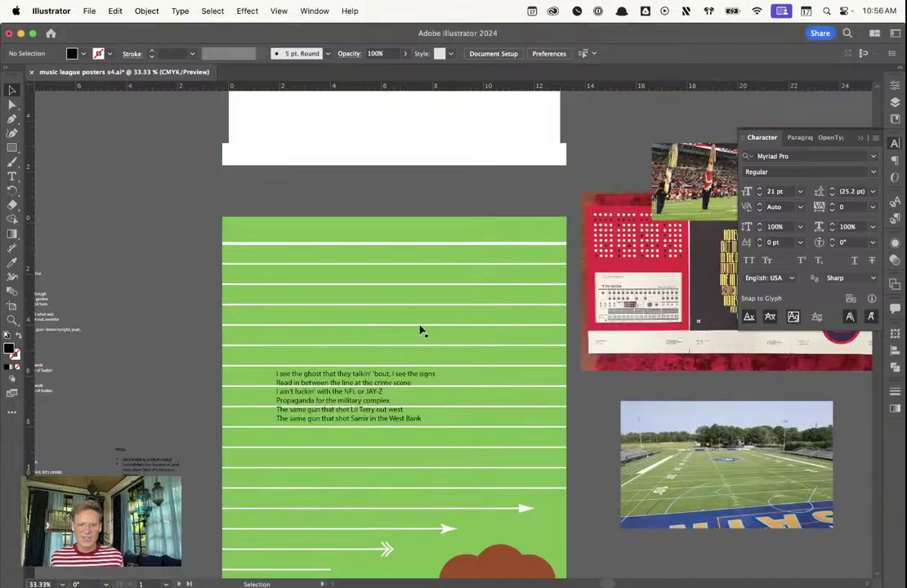
pyautogui.click(358, 344)
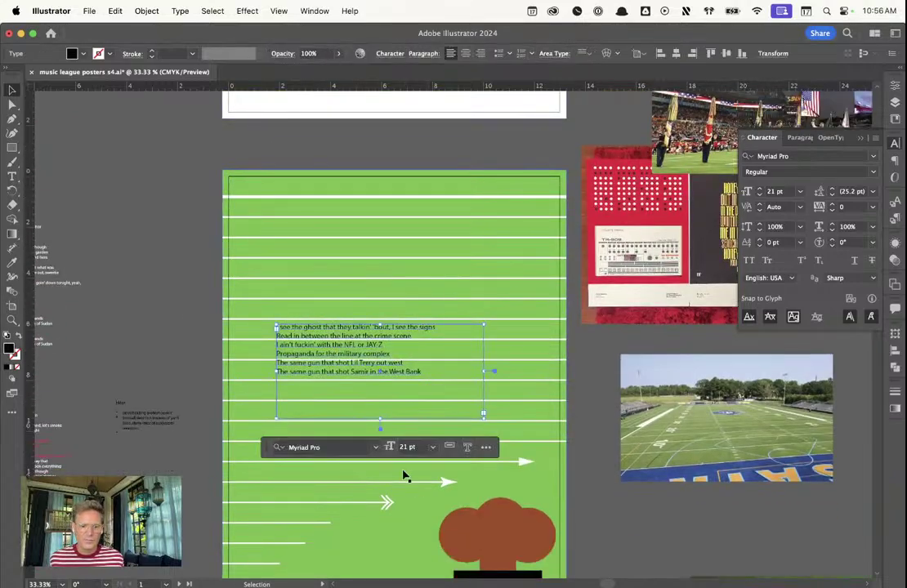
# Set the lyric text's font to United Serif Reg in the Stencil style
pyautogui.click(376, 448)
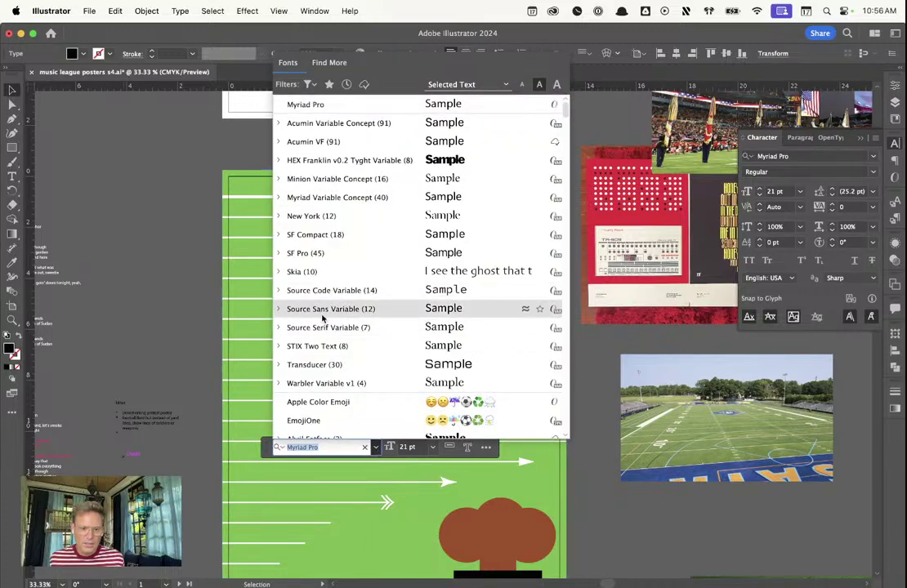
pyautogui.scroll(-10, 324, 327)
pyautogui.scroll(-15, 323, 357)
pyautogui.scroll(10, 327, 343)
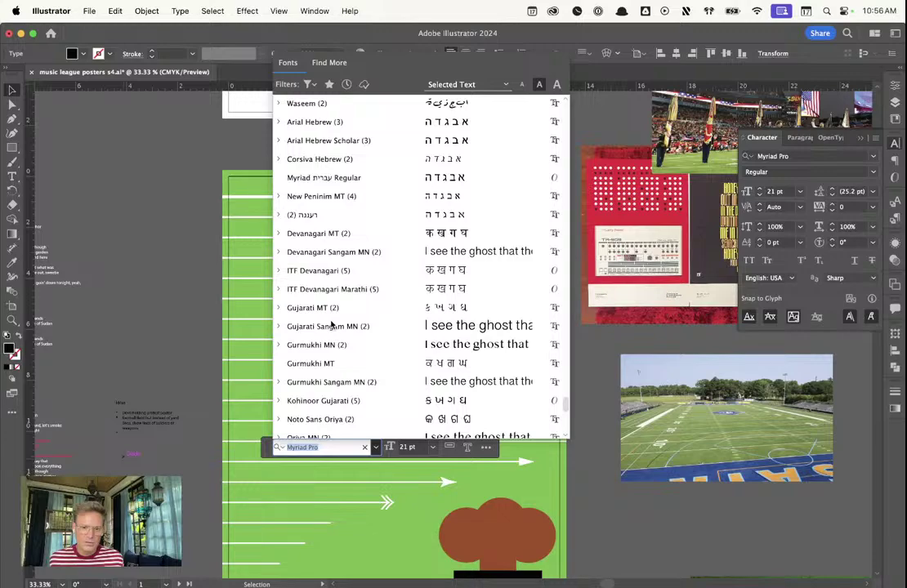
pyautogui.scroll(10, 331, 325)
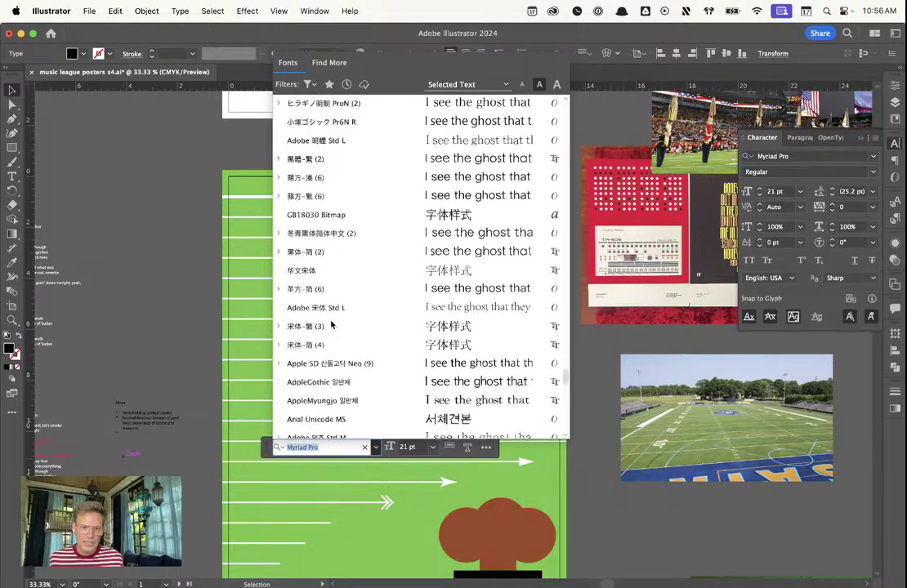
pyautogui.scroll(10, 331, 325)
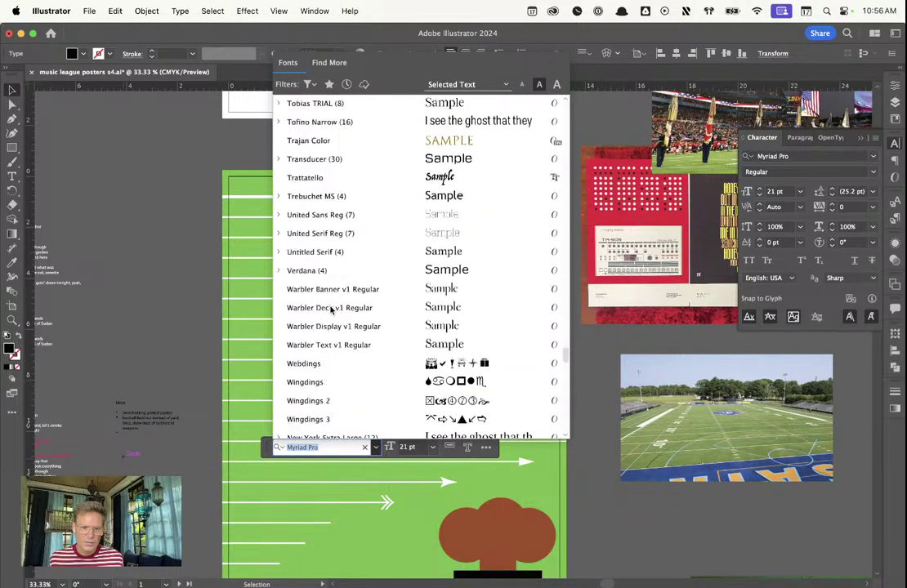
pyautogui.scroll(1, 286, 270)
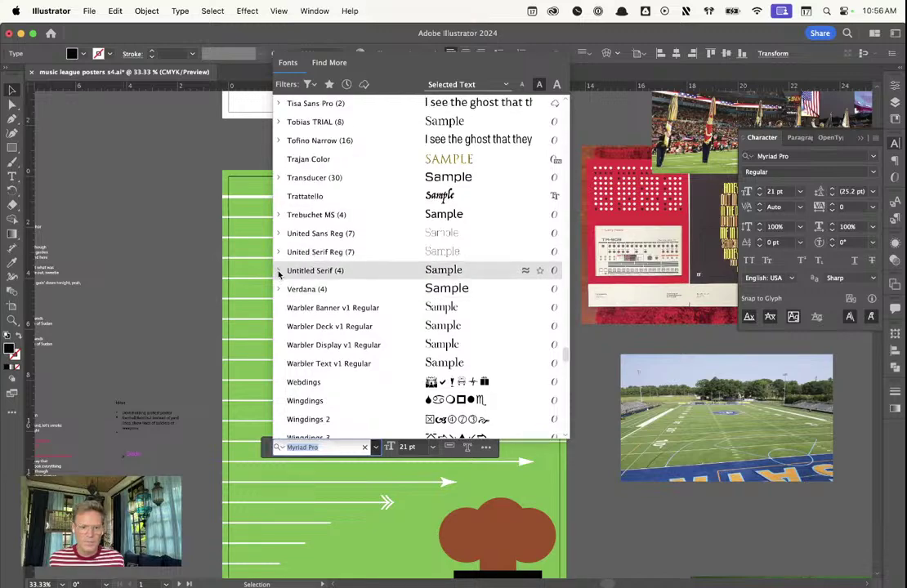
pyautogui.click(278, 253)
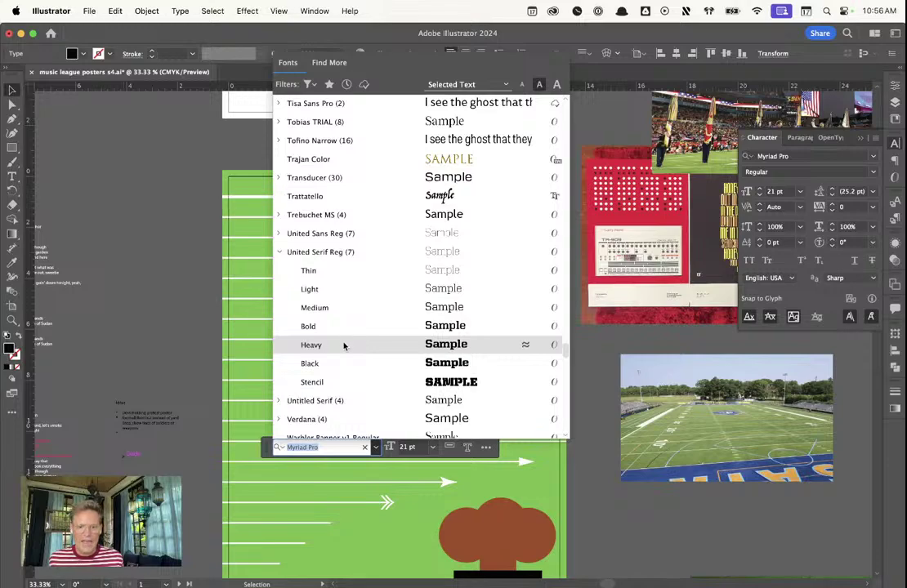
pyautogui.click(332, 382)
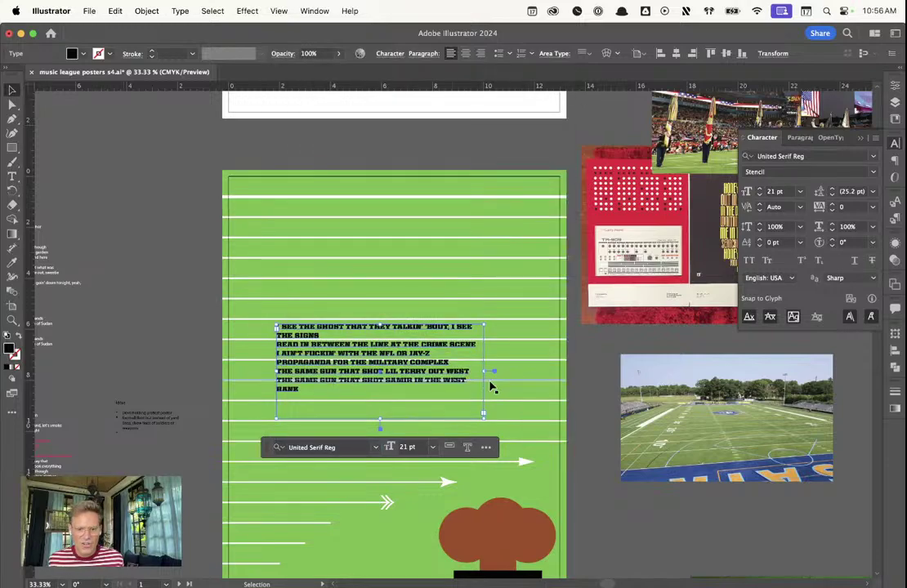
# Widen the lyric text frame until each lyric fits on a single line, and move it higher on the field
pyautogui.moveTo(484, 371); pyautogui.dragTo(557, 371)
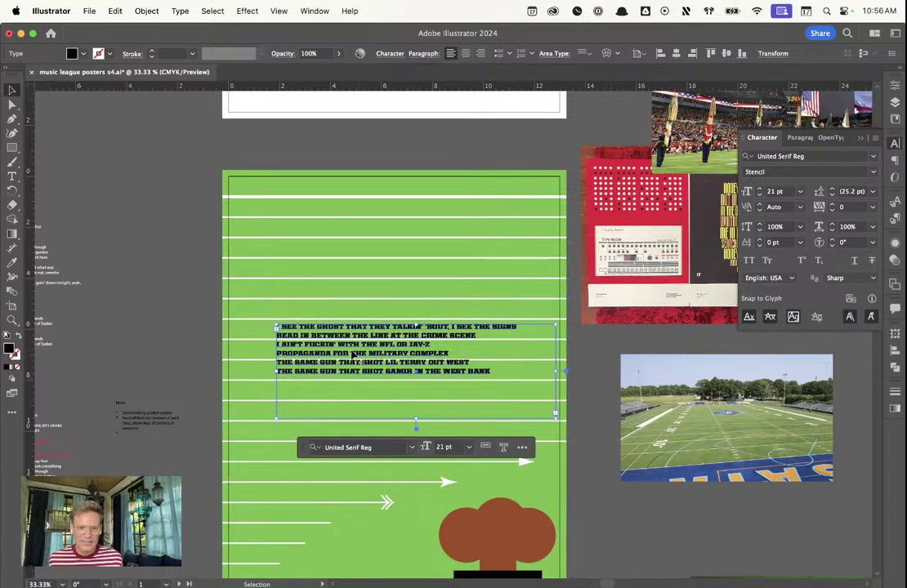
pyautogui.moveTo(314, 336); pyautogui.dragTo(293, 250)
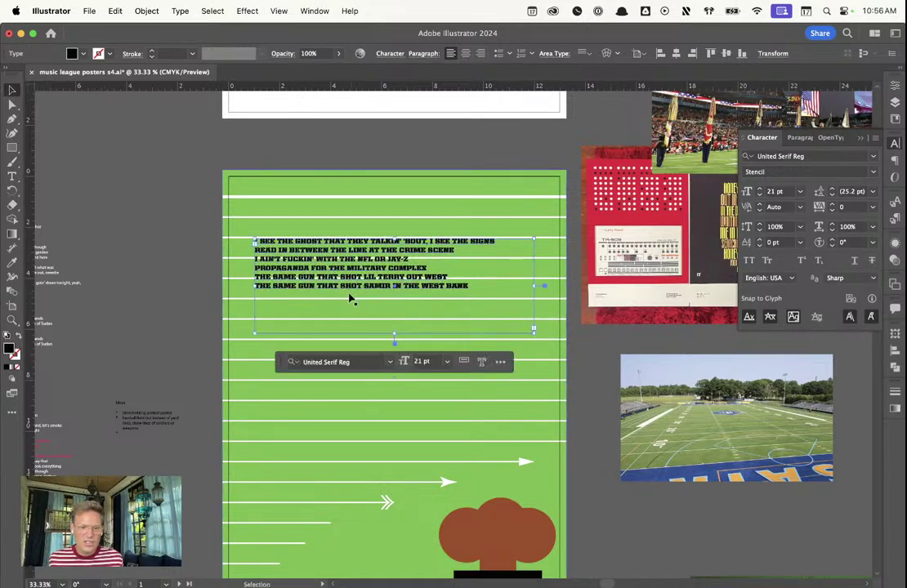
# Enlarge the lyrics to 48 pt and extend the text frame downward to hold all of the lines
pyautogui.click(447, 362)
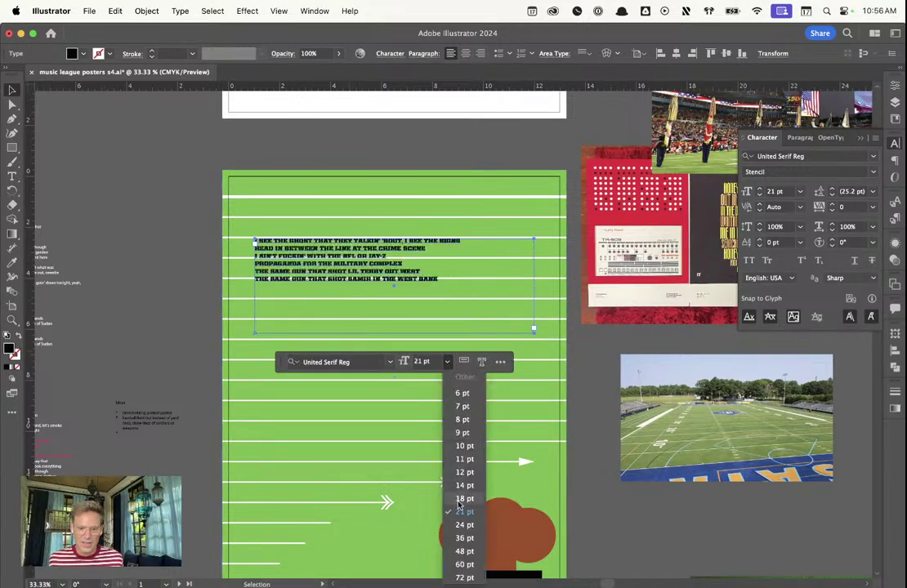
pyautogui.click(468, 553)
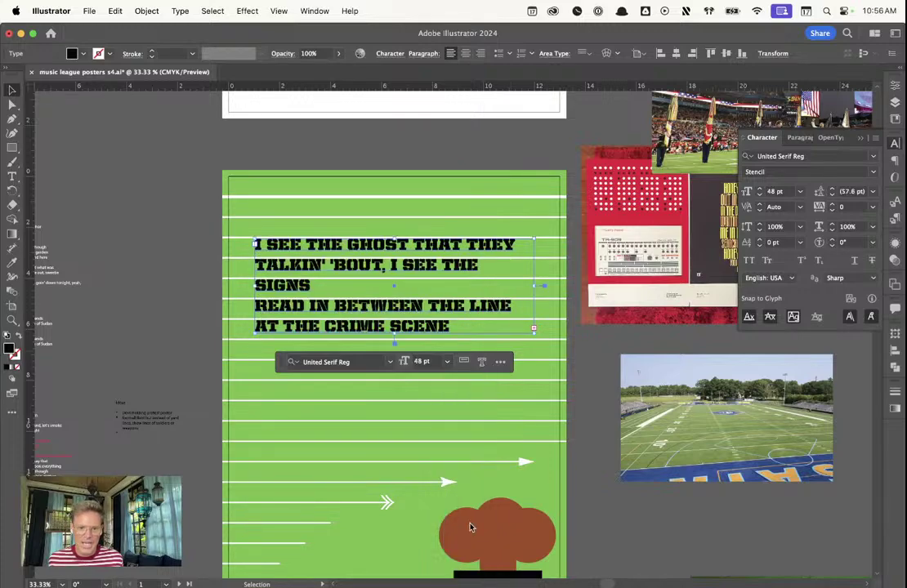
pyautogui.press('super+a')
pyautogui.moveTo(537, 336); pyautogui.dragTo(541, 489)
# Move the lyric text block slightly up and to the left on the green field
pyautogui.click(352, 342)
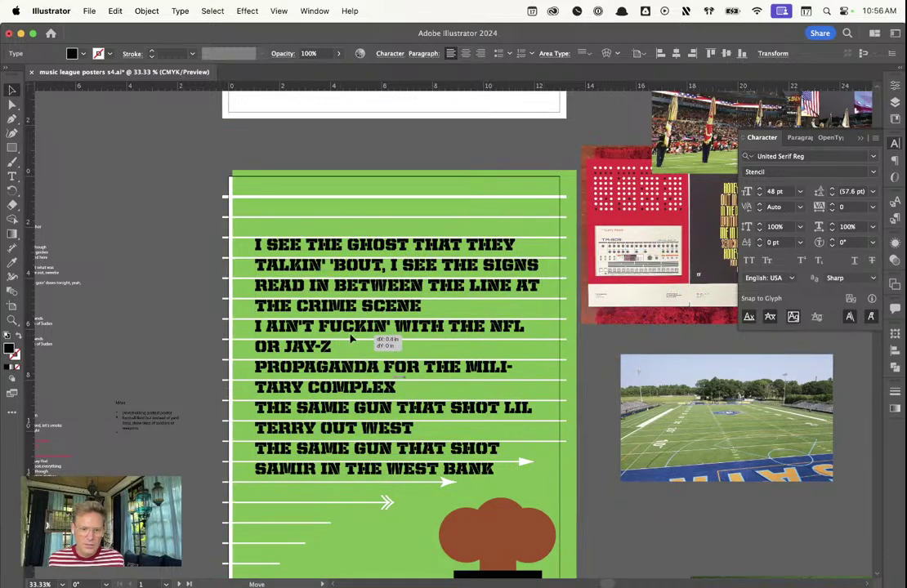
pyautogui.scroll(-2, 202, 354)
pyautogui.scroll(-2, 202, 355)
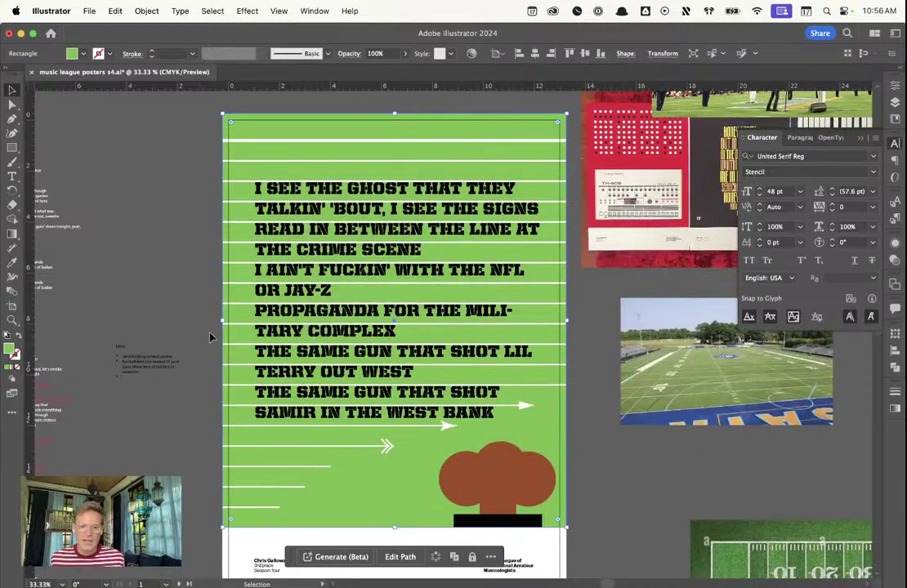
pyautogui.click(329, 326)
pyautogui.moveTo(349, 352); pyautogui.dragTo(372, 381)
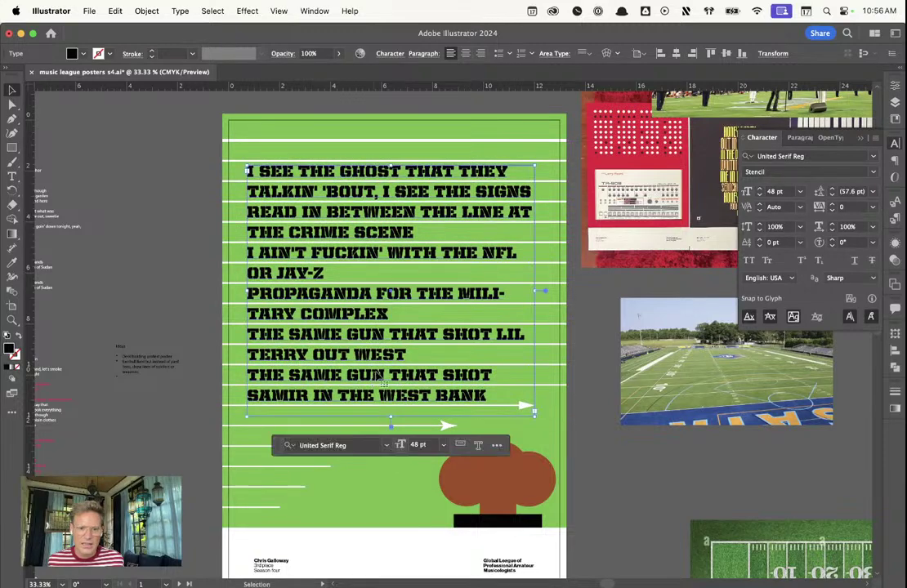
# Recolor the lyric text on the green field white with hex value ffffff and deselect it
pyautogui.doubleClick(10, 349)
pyautogui.write('ffffff')
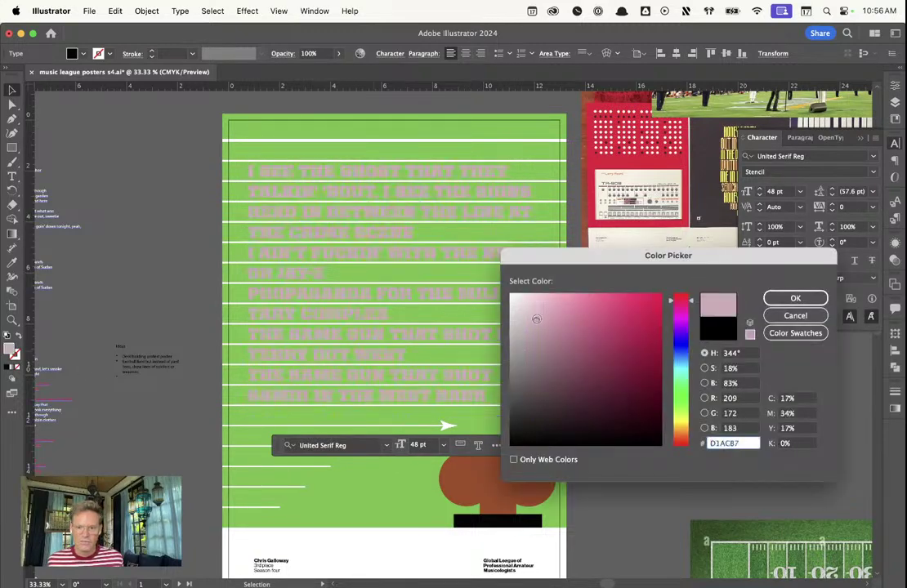
pyautogui.press('Return')
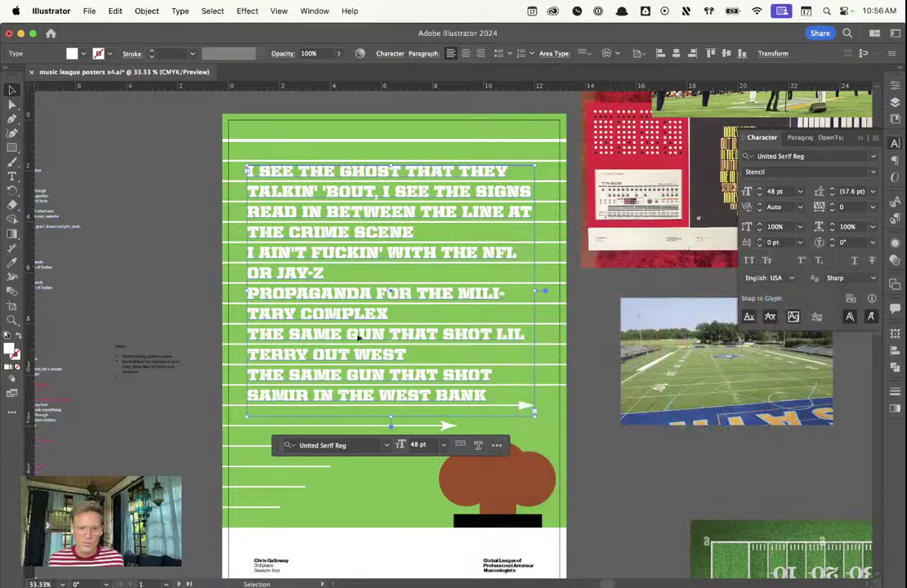
pyautogui.scroll(2, 330, 338)
pyautogui.click(58, 225)
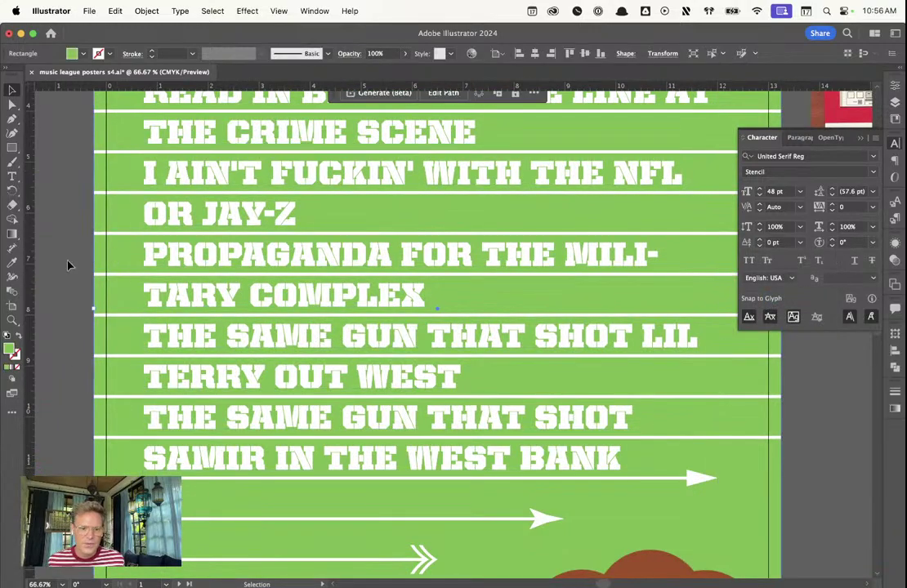
# Reduce the lyrics to 36 pt and refit their text frame slightly narrower and lower on the field
pyautogui.scroll(5, 278, 375)
pyautogui.scroll(-8, 275, 374)
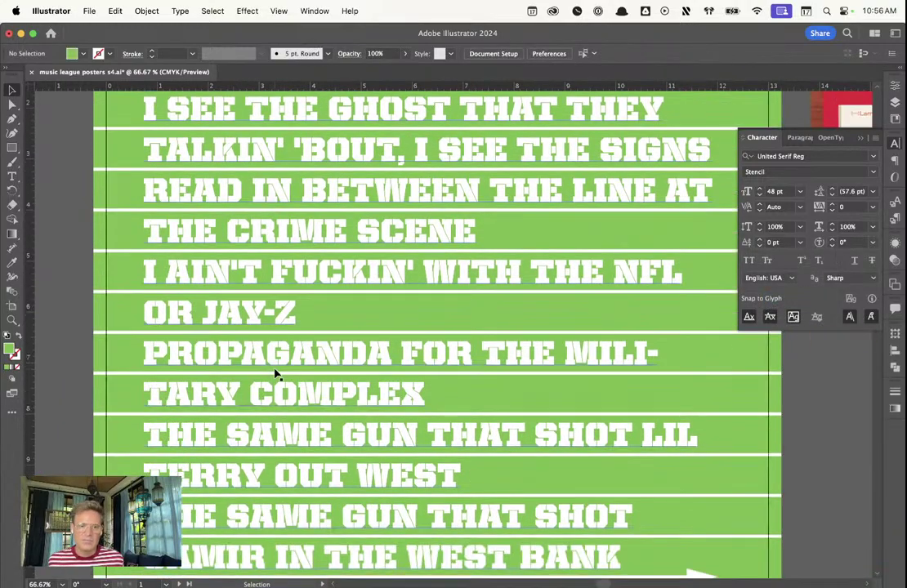
pyautogui.scroll(6, 274, 374)
pyautogui.scroll(-2, 274, 374)
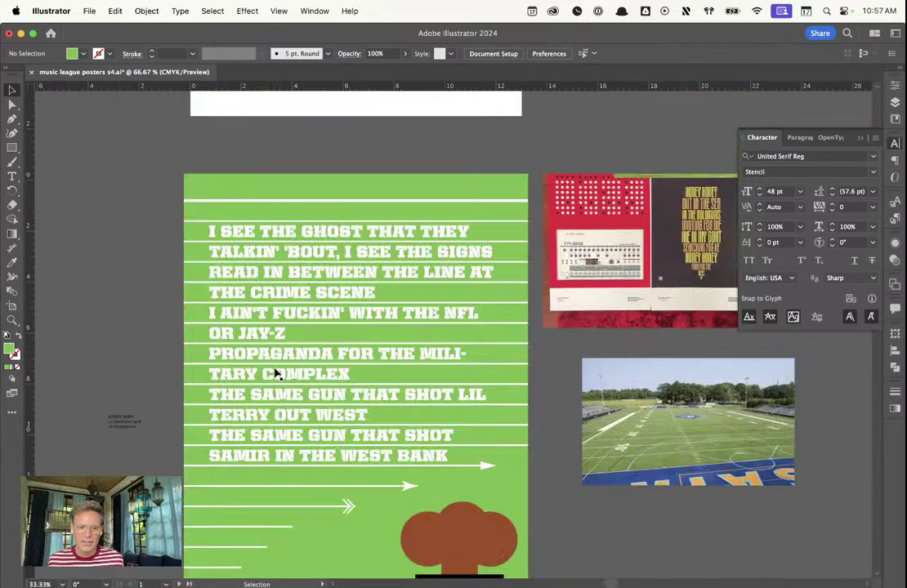
pyautogui.scroll(1, 276, 374)
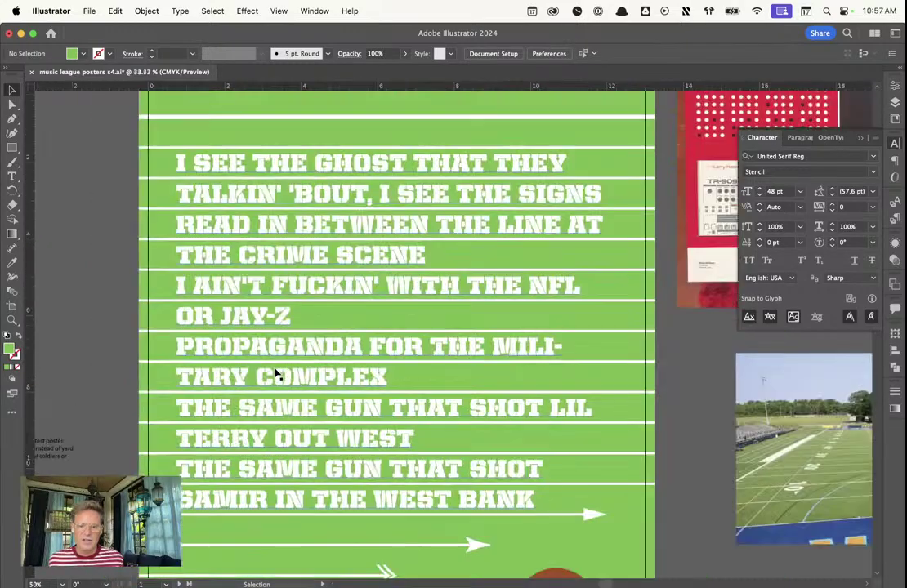
pyautogui.click(303, 349)
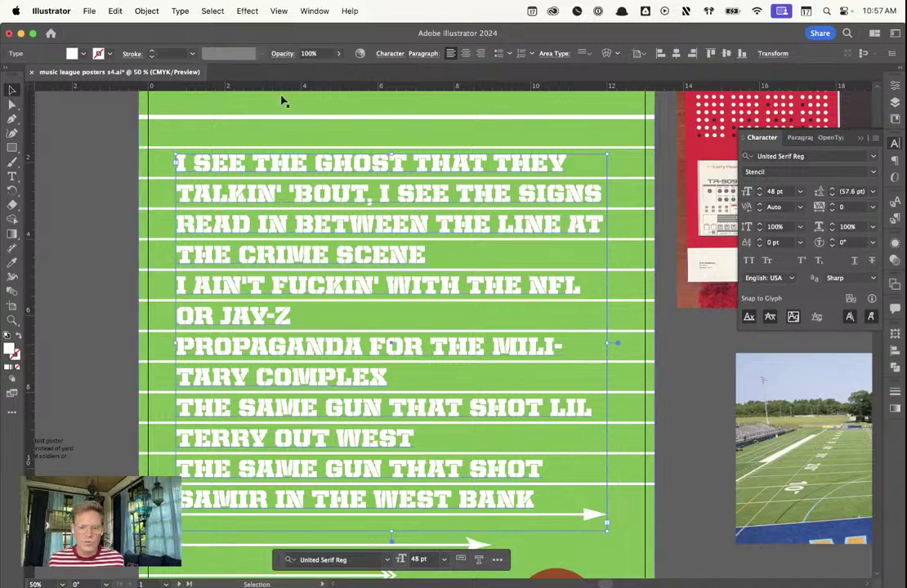
pyautogui.click(444, 560)
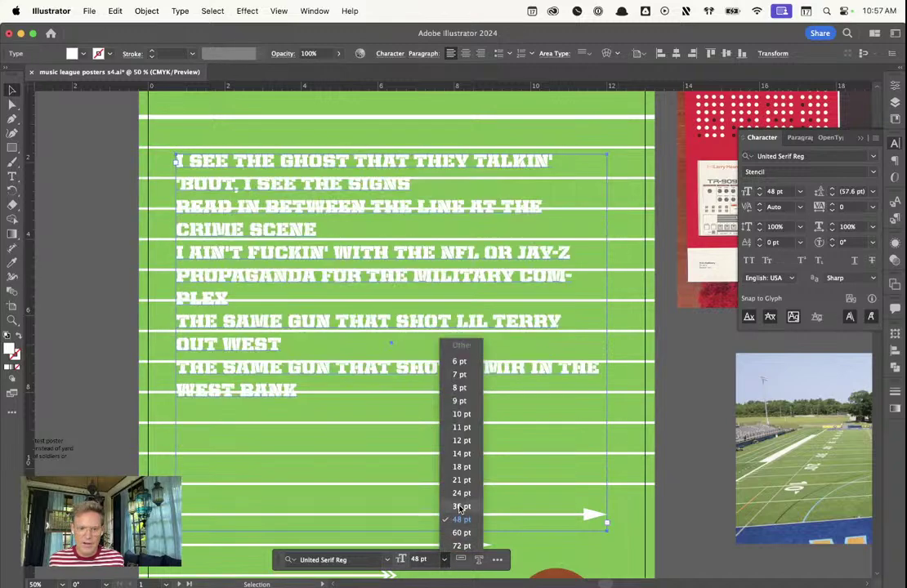
pyautogui.click(460, 507)
pyautogui.moveTo(607, 344); pyautogui.dragTo(576, 335)
pyautogui.moveTo(230, 338); pyautogui.dragTo(229, 386)
# Switch to the Vivaldi browser, search Google for "house ind" and open the House Industries font catalog
pyautogui.press('super+Tab')
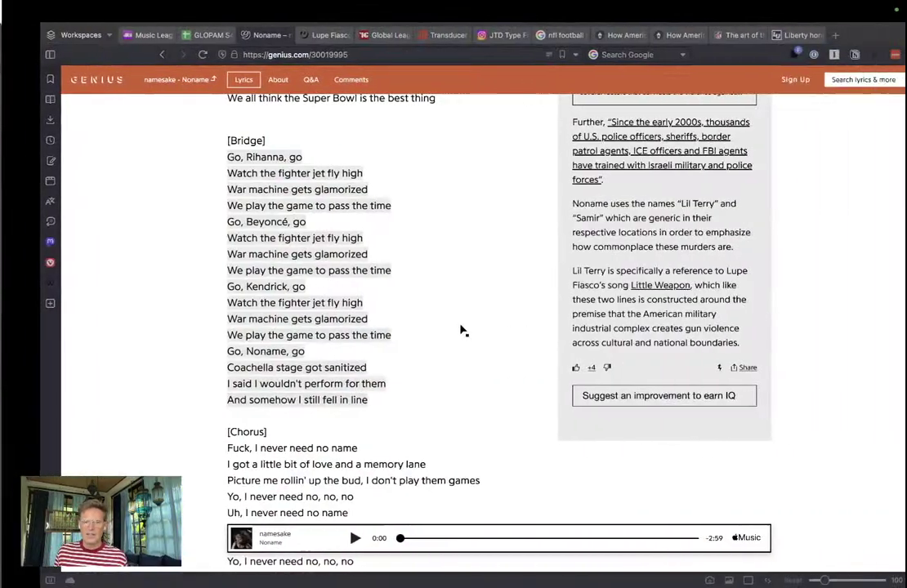
pyautogui.click(598, 56)
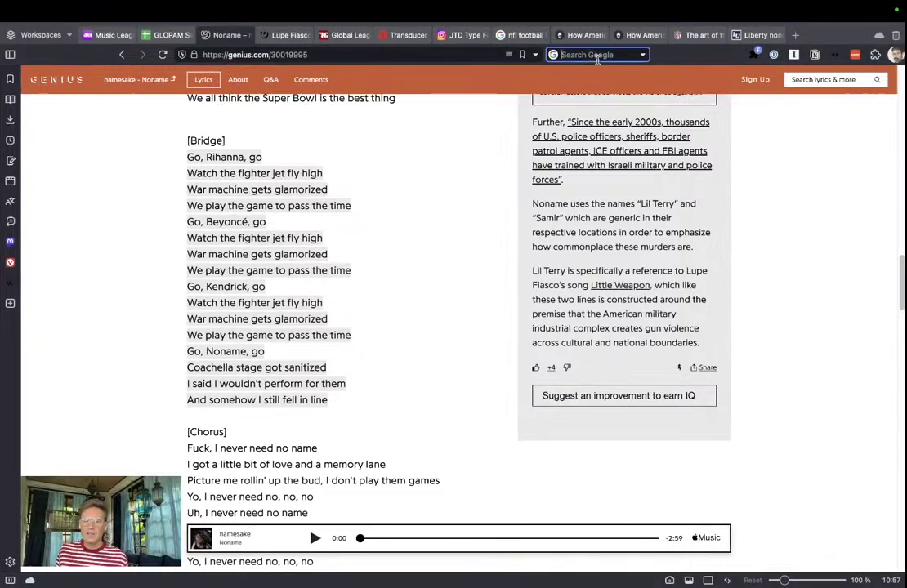
pyautogui.write('hous')
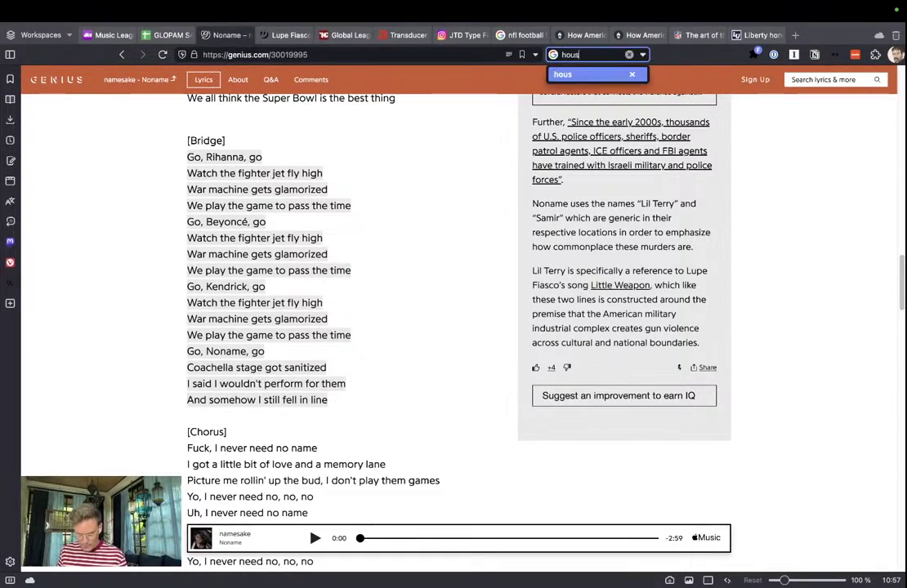
pyautogui.write('e ind')
pyautogui.press('Return')
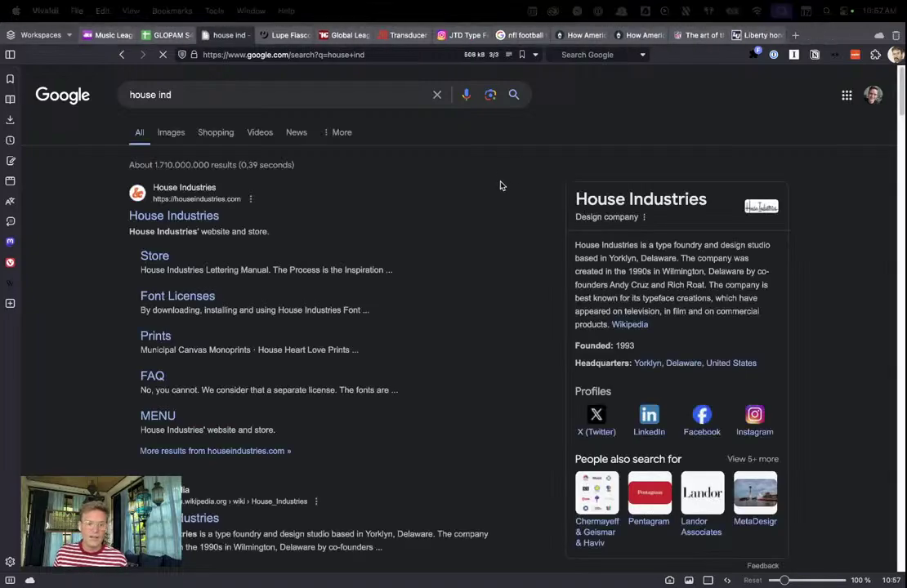
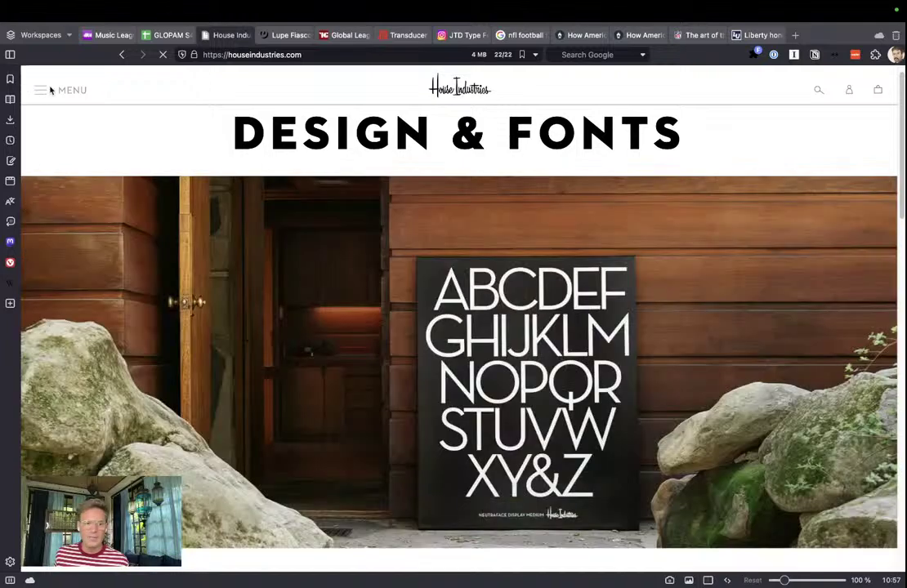
pyautogui.click(40, 91)
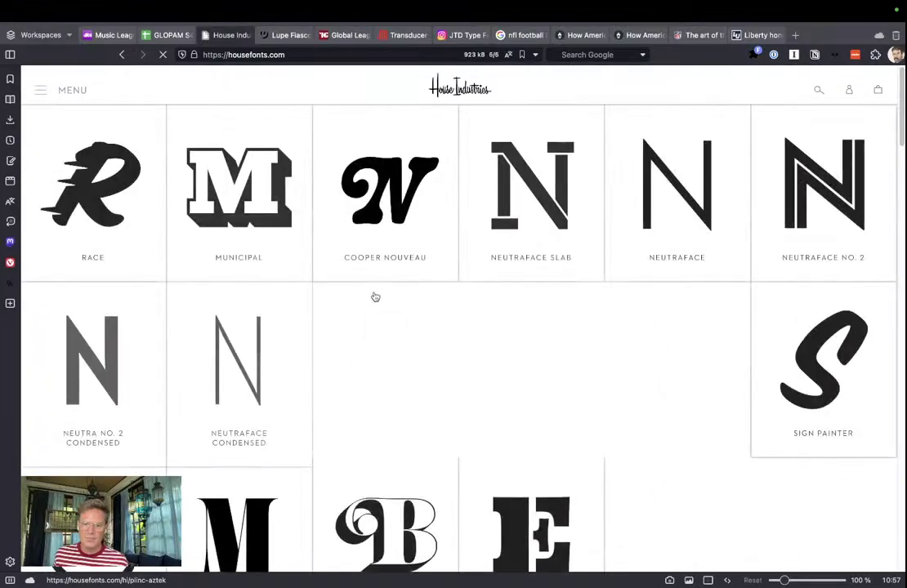
# Browse the whole House Industries font catalog to locate the United typeface family
pyautogui.scroll(-4, 452, 339)
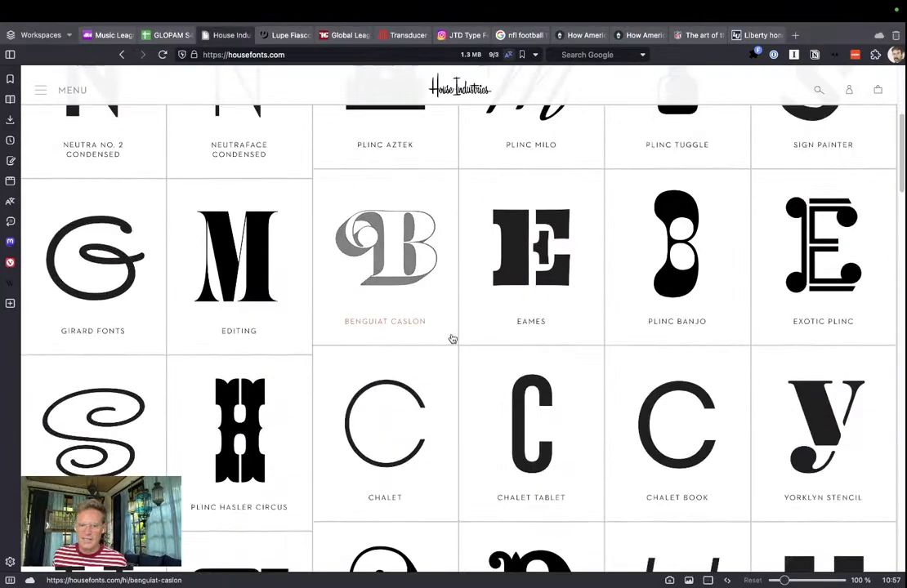
pyautogui.scroll(-12, 452, 339)
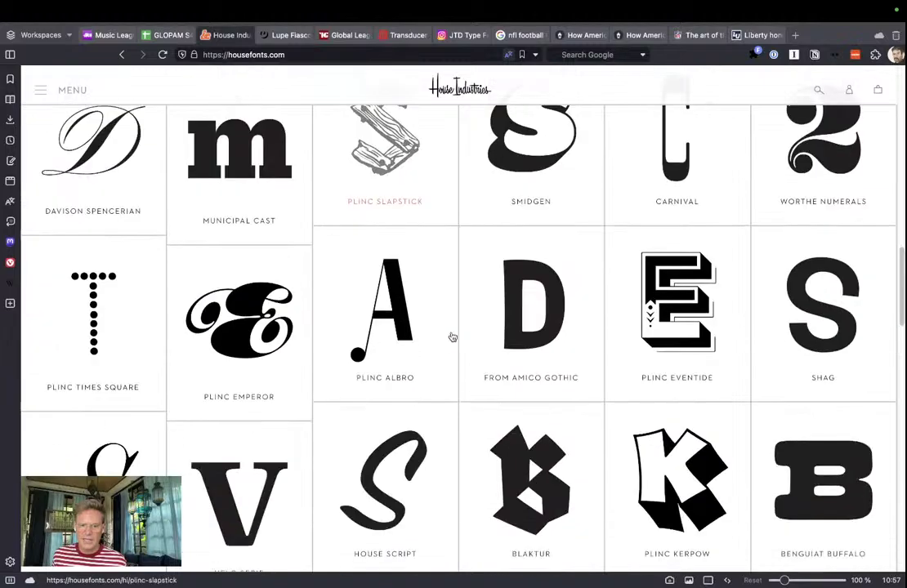
pyautogui.scroll(-1, 452, 338)
pyautogui.scroll(-15, 451, 335)
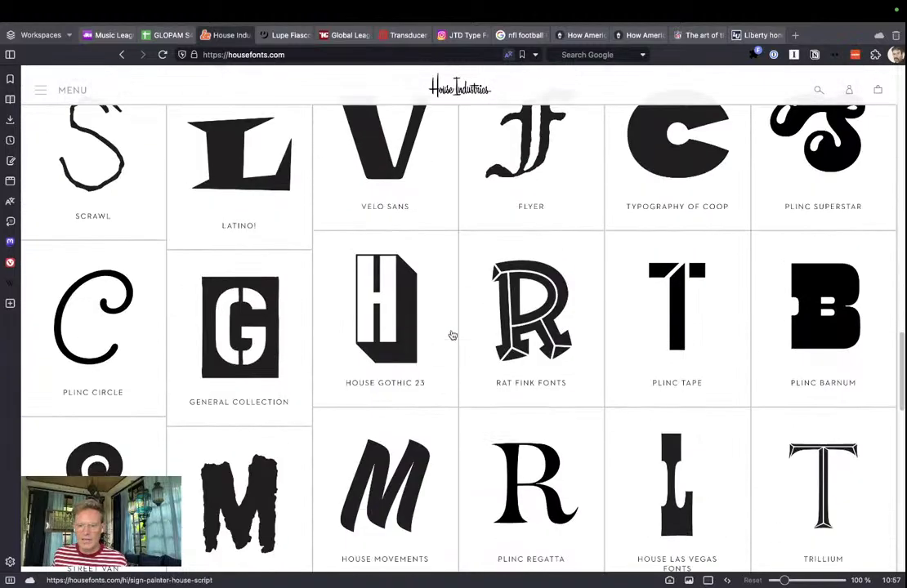
pyautogui.scroll(-5, 452, 333)
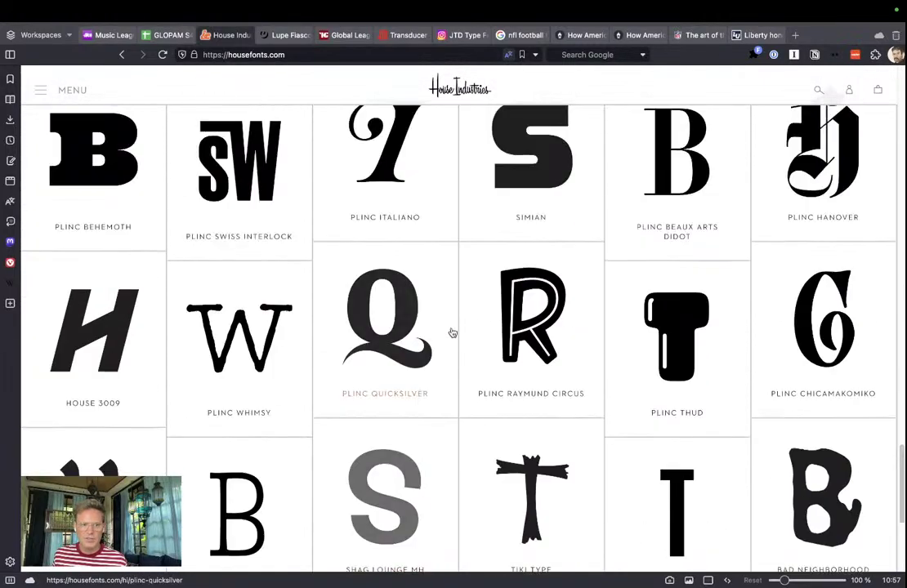
pyautogui.scroll(15, 452, 333)
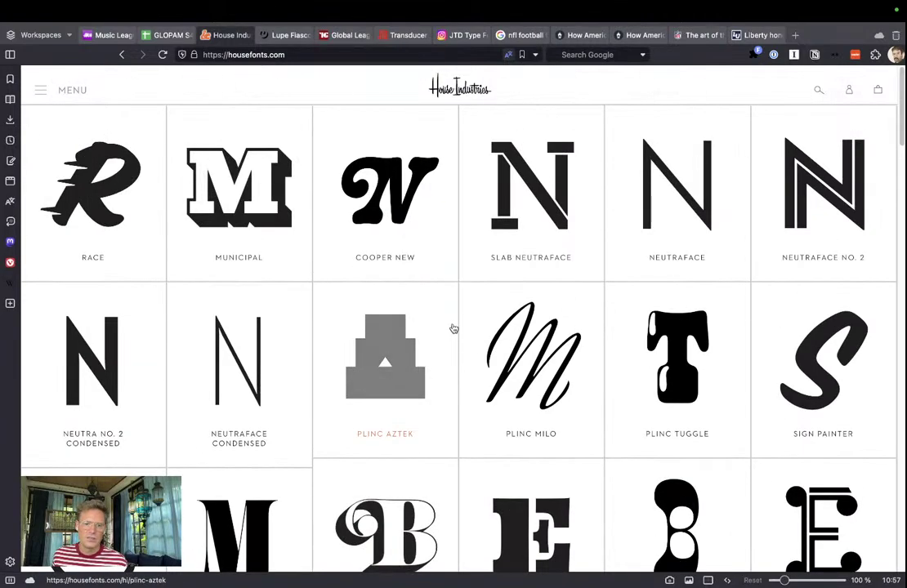
pyautogui.scroll(-6, 453, 328)
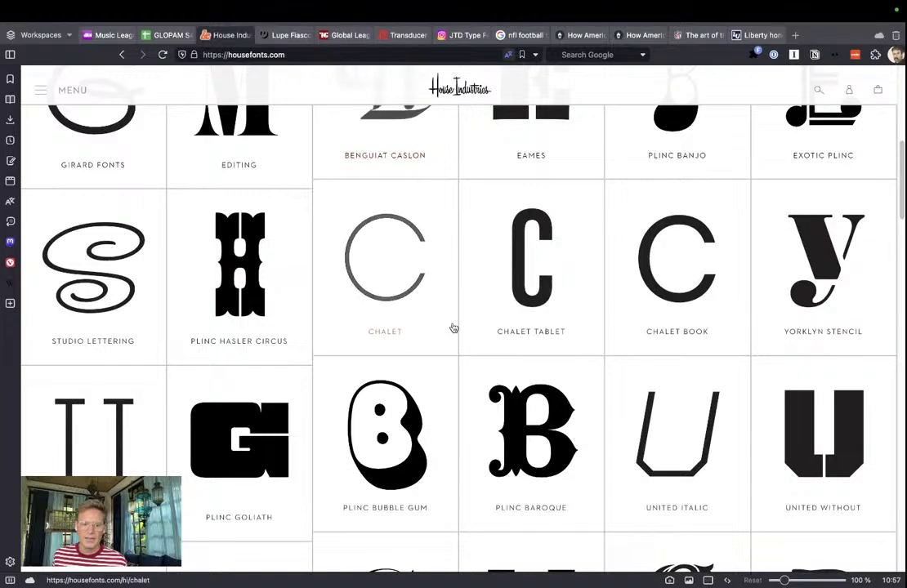
pyautogui.scroll(-12, 454, 328)
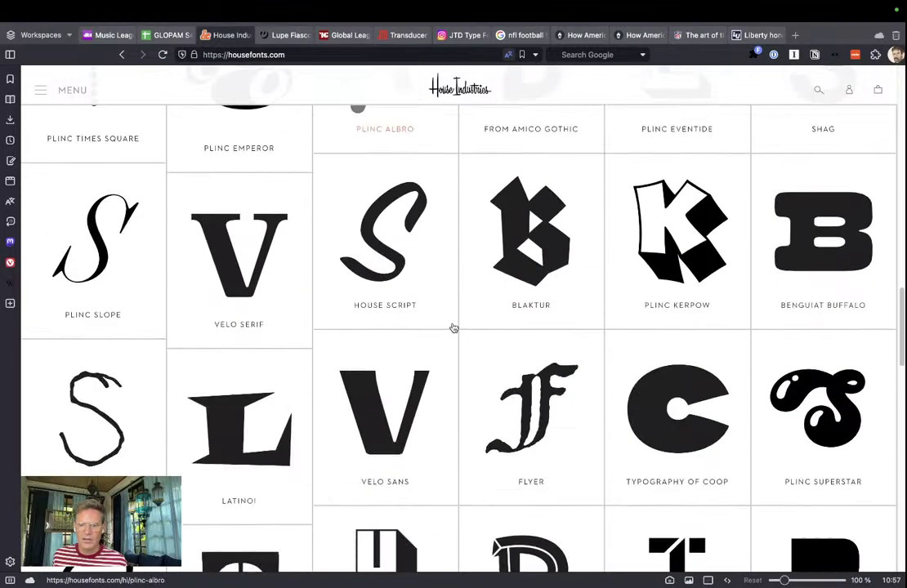
pyautogui.scroll(-5, 454, 328)
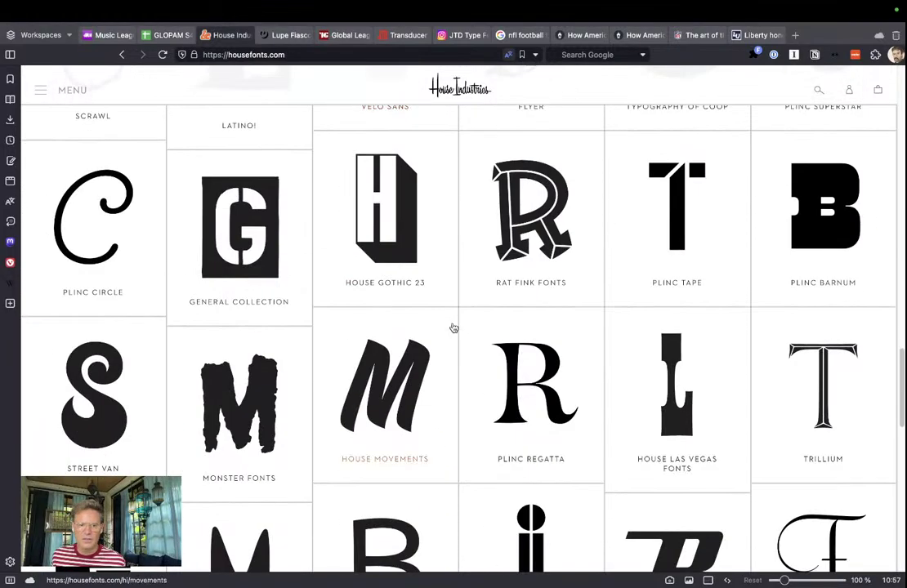
pyautogui.scroll(-5, 454, 328)
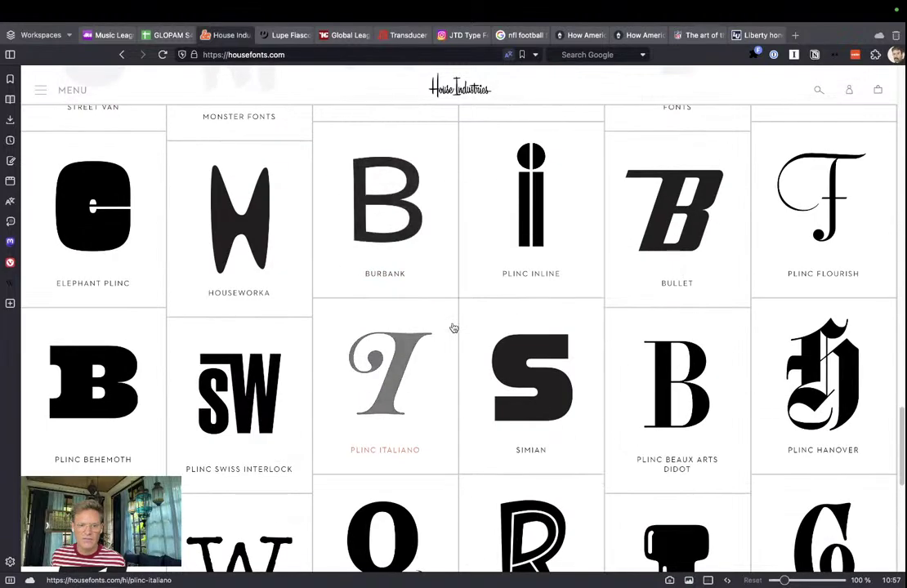
pyautogui.scroll(-7, 454, 328)
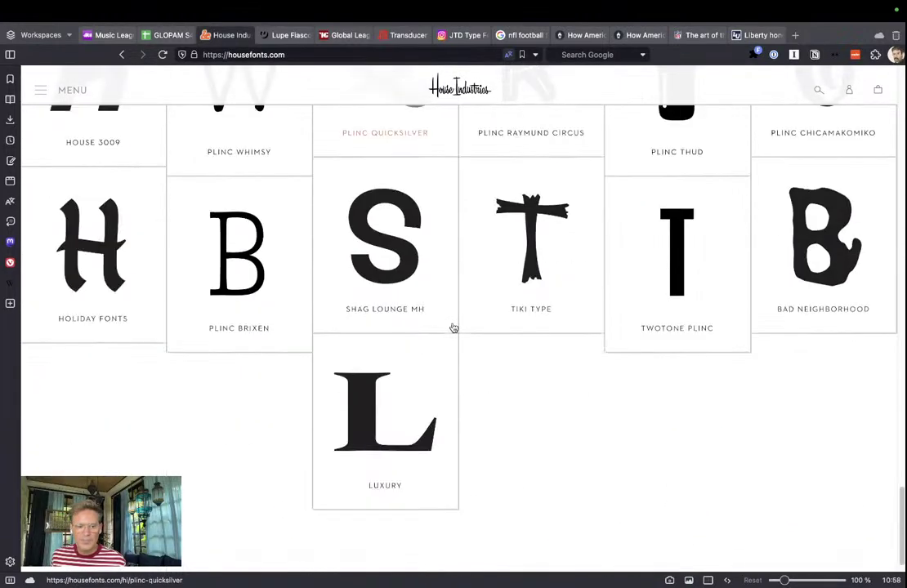
pyautogui.scroll(2, 454, 328)
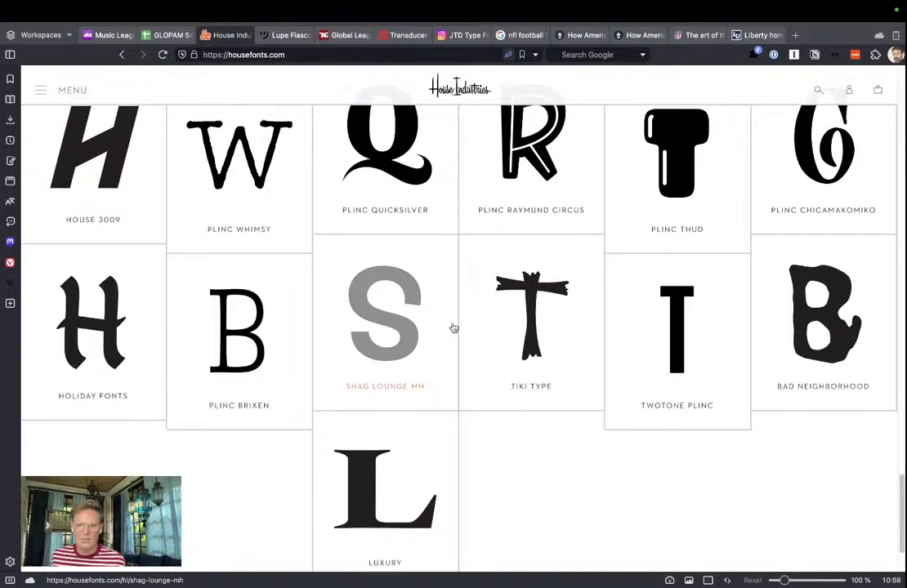
pyautogui.scroll(4, 454, 328)
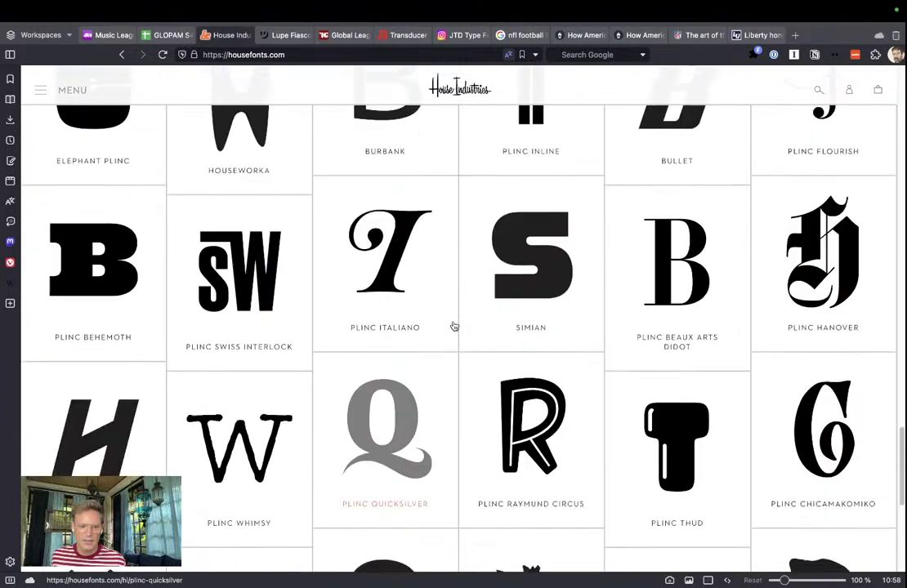
pyautogui.scroll(5, 454, 327)
pyautogui.scroll(-10, 454, 327)
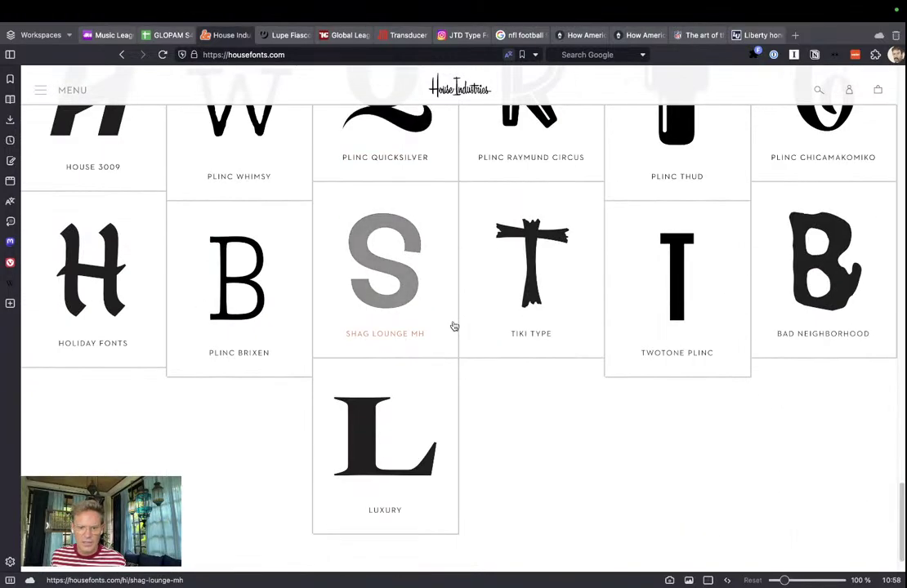
pyautogui.scroll(5, 564, 317)
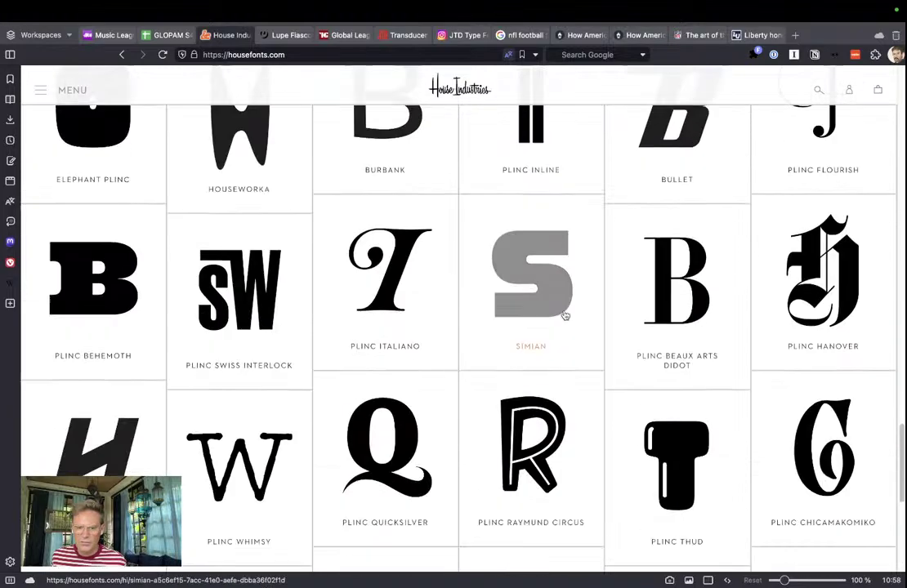
pyautogui.scroll(-2, 564, 317)
pyautogui.scroll(4, 562, 315)
pyautogui.scroll(5, 561, 313)
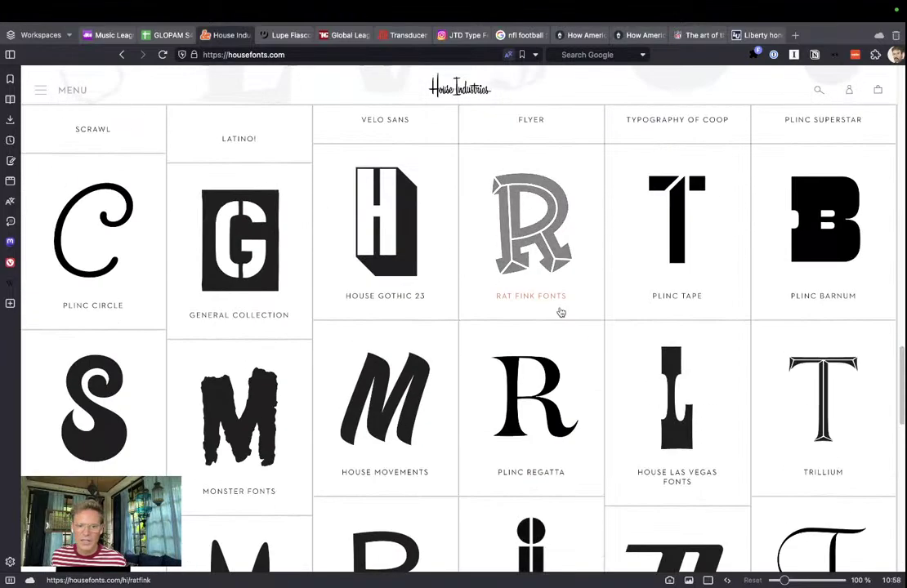
pyautogui.scroll(5, 561, 312)
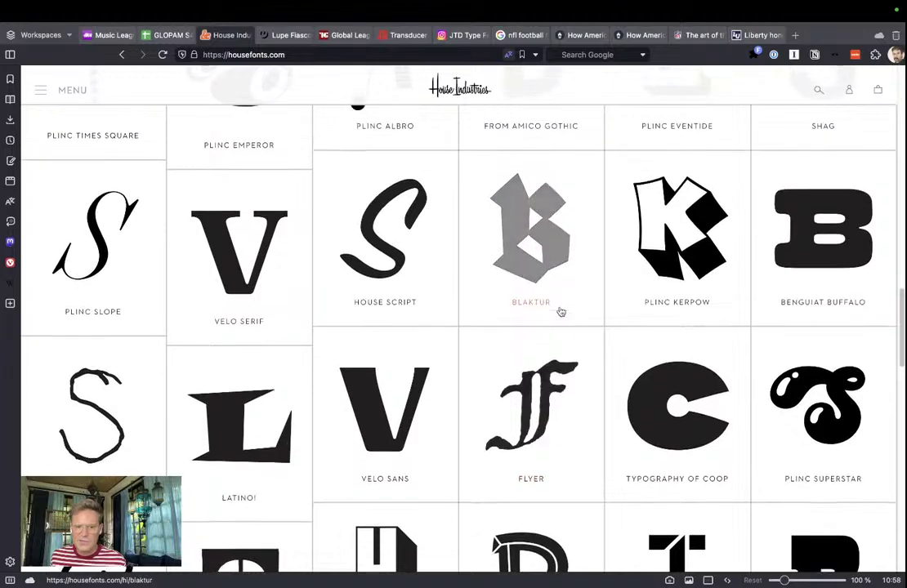
pyautogui.scroll(3, 561, 312)
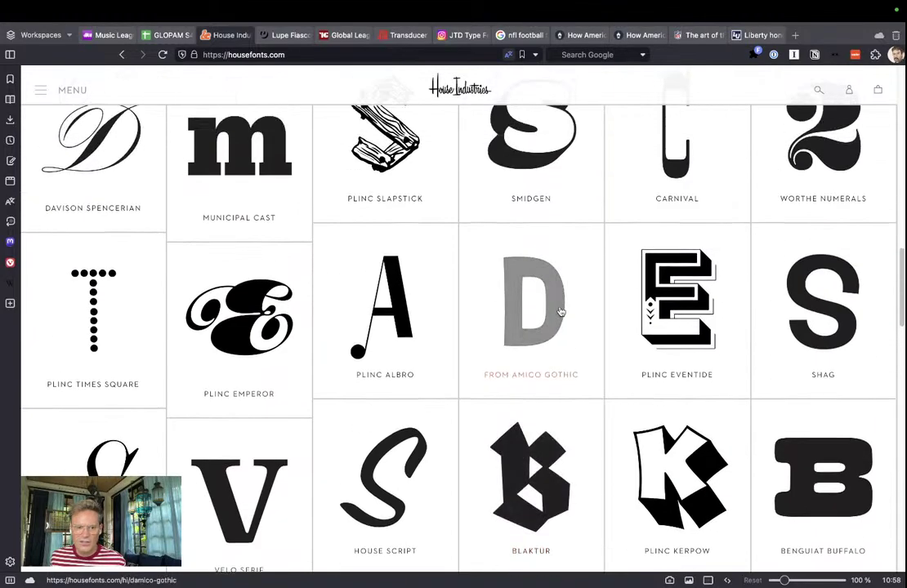
pyautogui.scroll(2, 560, 312)
pyautogui.scroll(2, 561, 312)
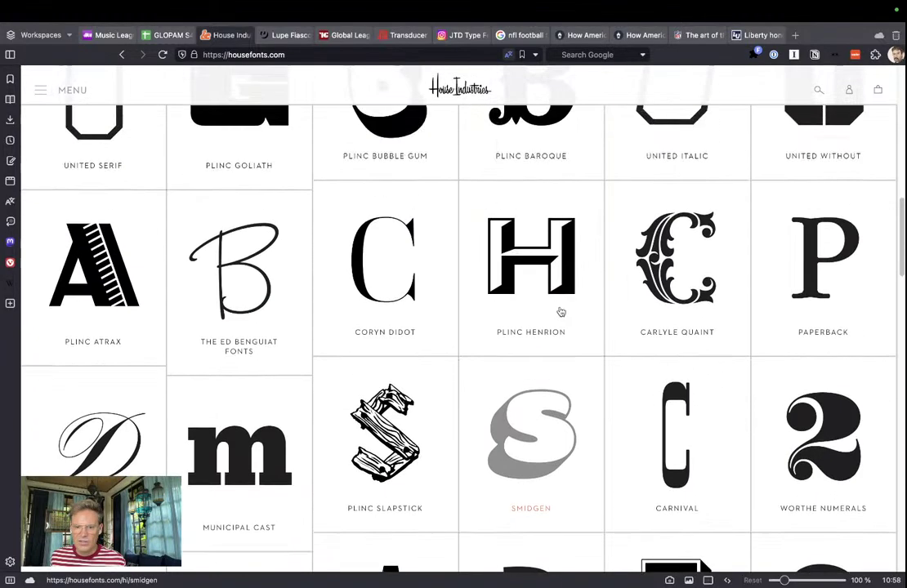
pyautogui.scroll(3, 561, 312)
# Open the United Serif font page and read its About description and Features section
pyautogui.click(114, 306)
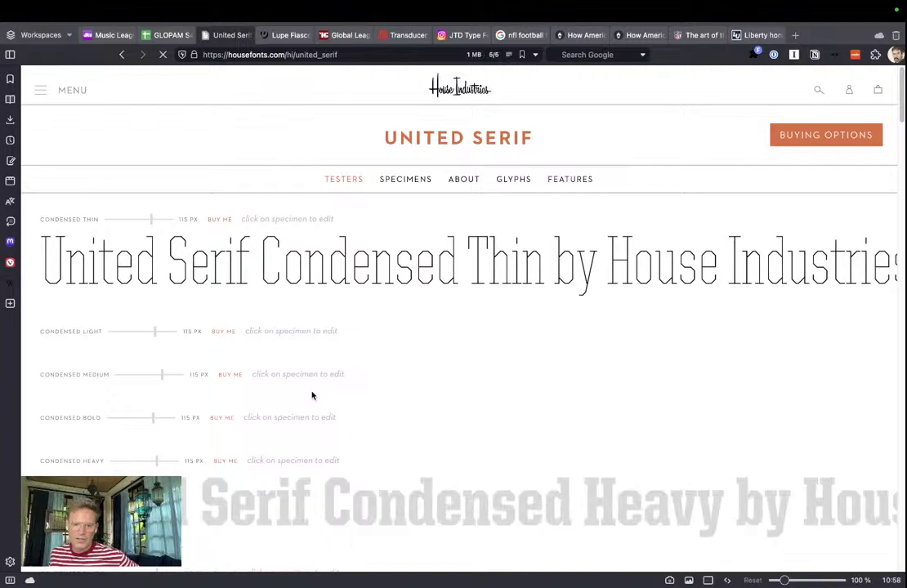
pyautogui.click(464, 181)
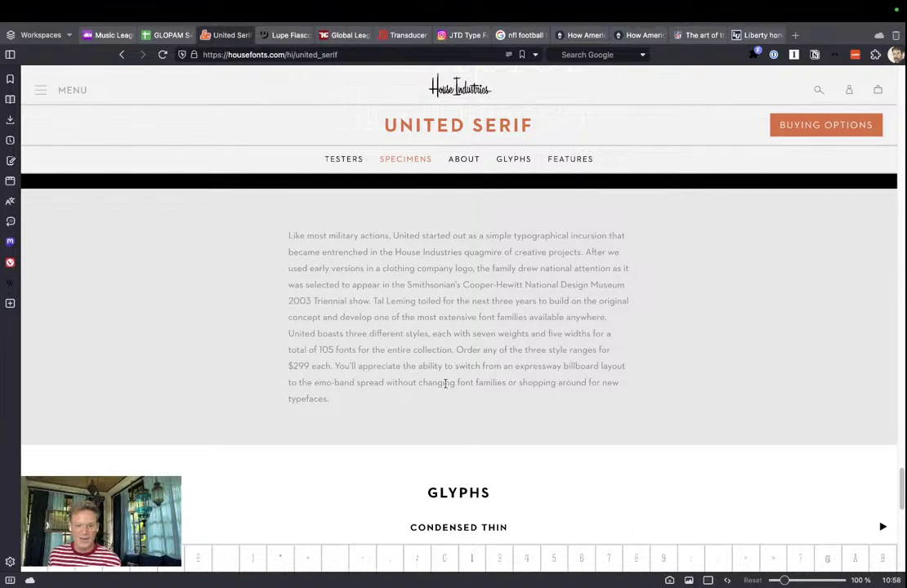
pyautogui.scroll(-10, 482, 396)
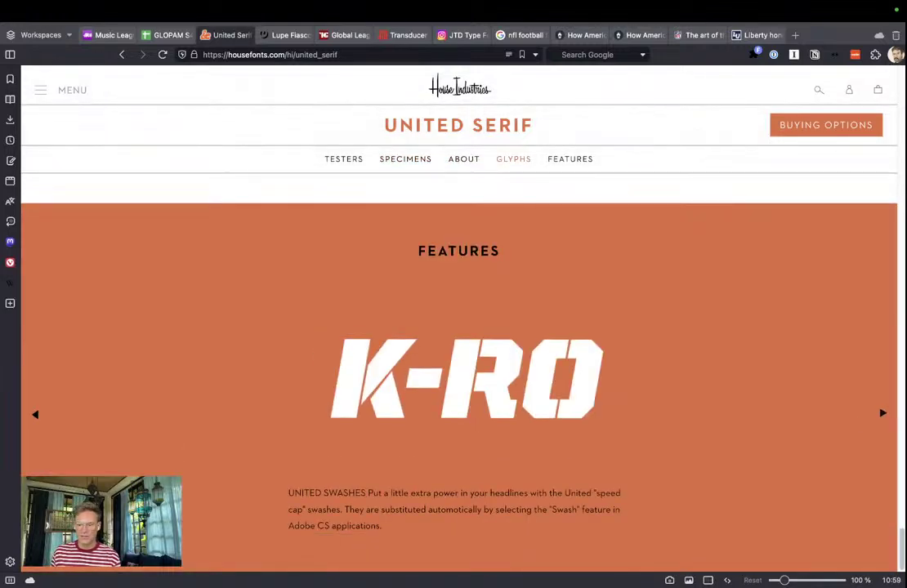
# View the remaining United Serif feature slides, including its proportional and tabular figures, and examine the typeface's specimens
pyautogui.click(883, 413)
pyautogui.click(882, 415)
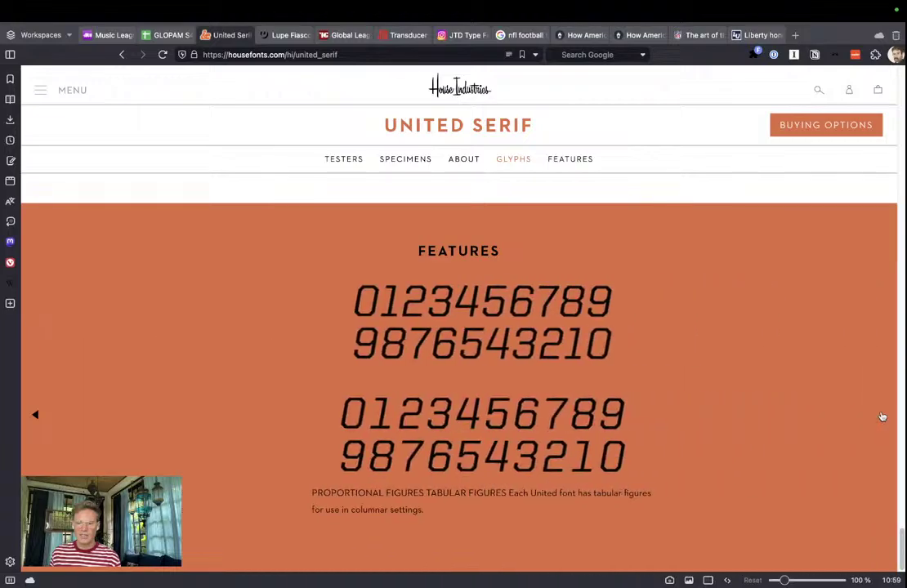
pyautogui.scroll(15, 605, 421)
pyautogui.scroll(3, 575, 413)
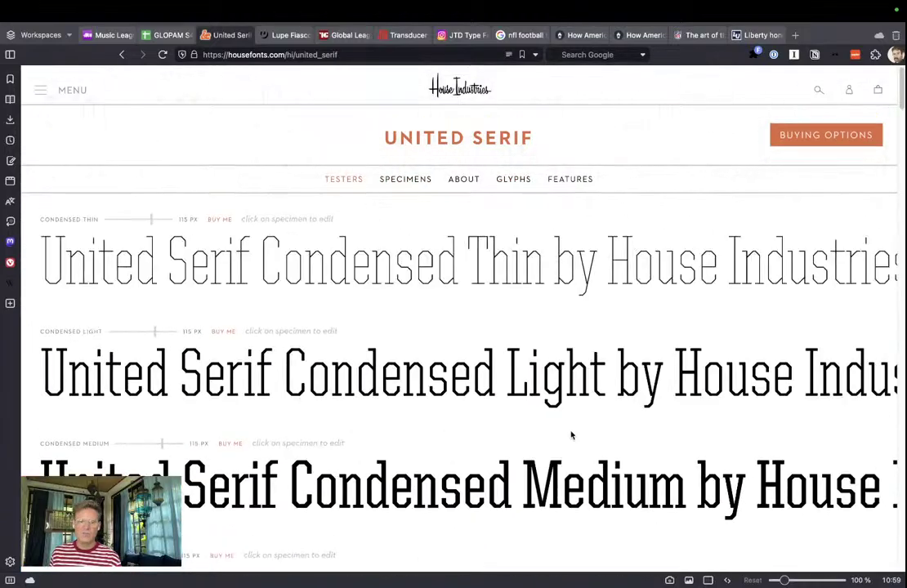
pyautogui.click(407, 179)
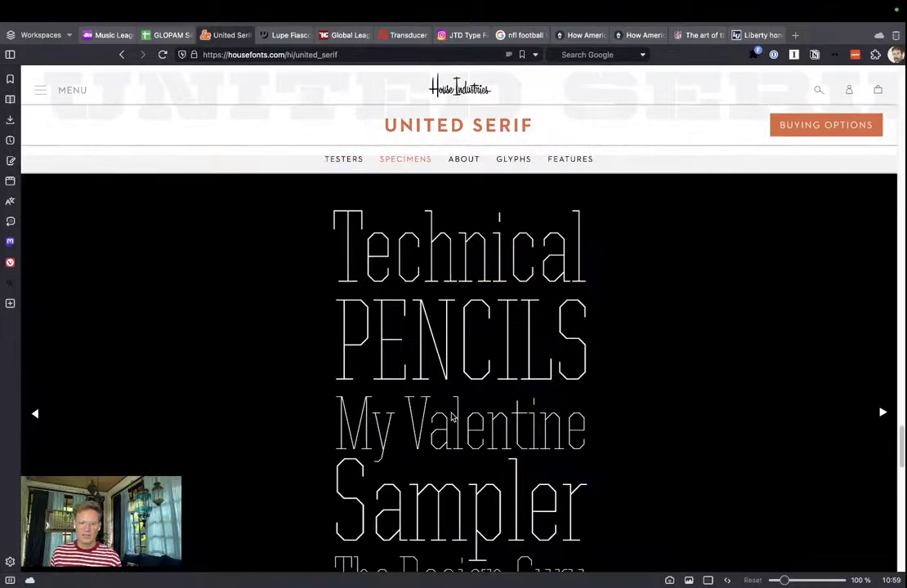
pyautogui.scroll(-15, 454, 393)
pyautogui.scroll(20, 452, 381)
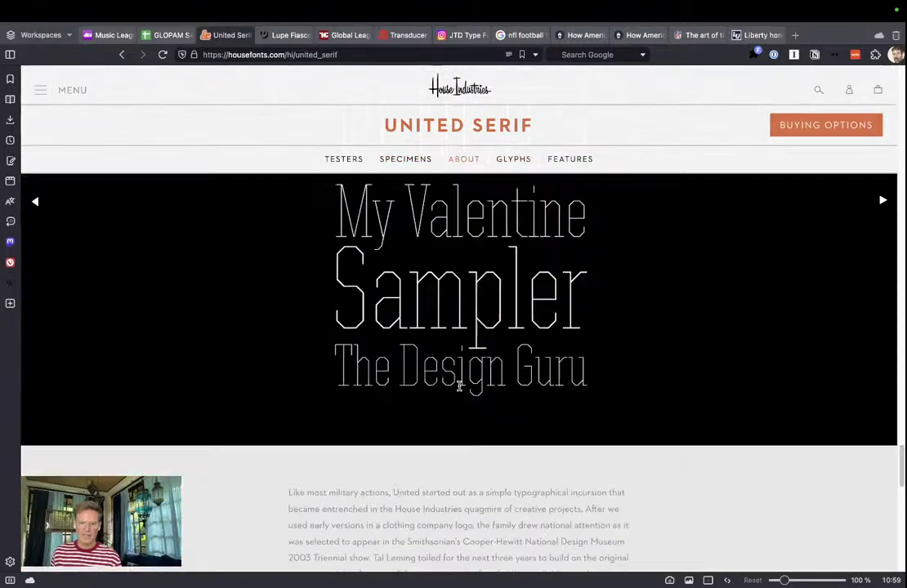
pyautogui.scroll(5, 457, 377)
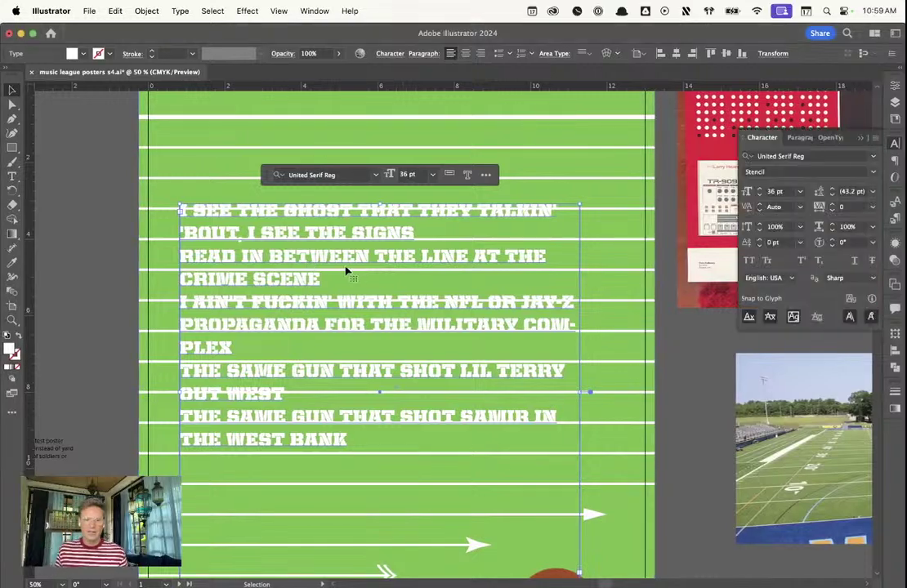
# Switch to Illustrator and move the lyrics text block up about 0.5 in and slightly to the right on the football field
pyautogui.moveTo(318, 263); pyautogui.dragTo(327, 243)
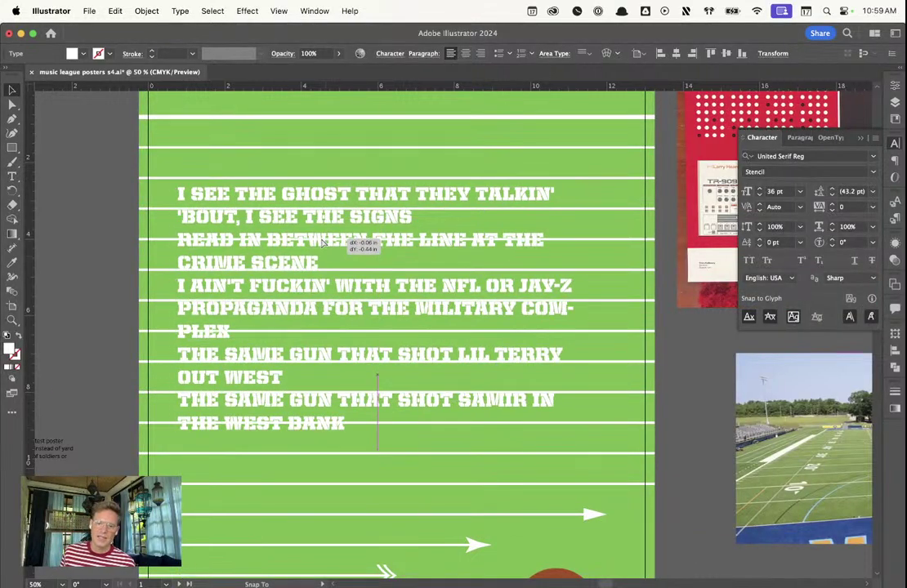
pyautogui.click(683, 400)
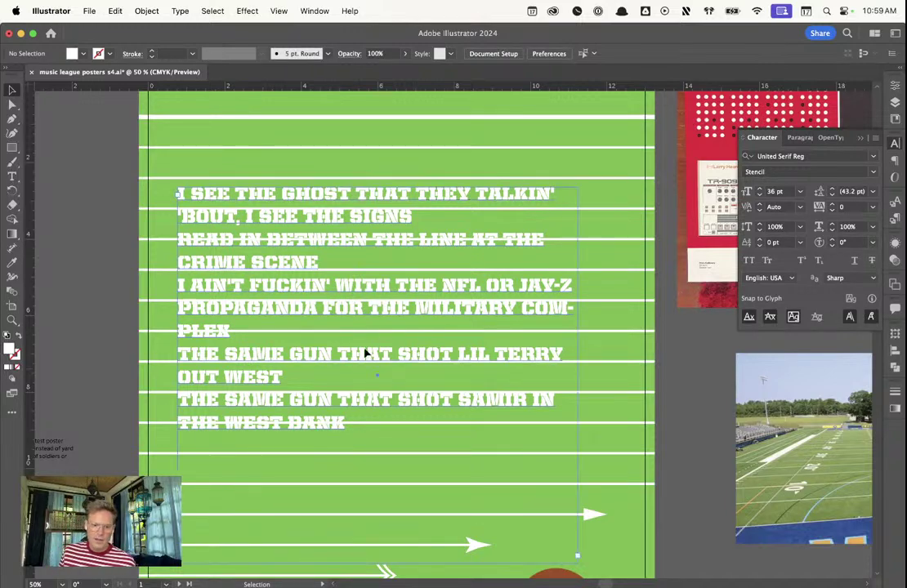
pyautogui.moveTo(365, 351)
pyautogui.mouseDown()
pyautogui.moveTo(373, 343)
pyautogui.moveTo(374, 350)
pyautogui.mouseUp()
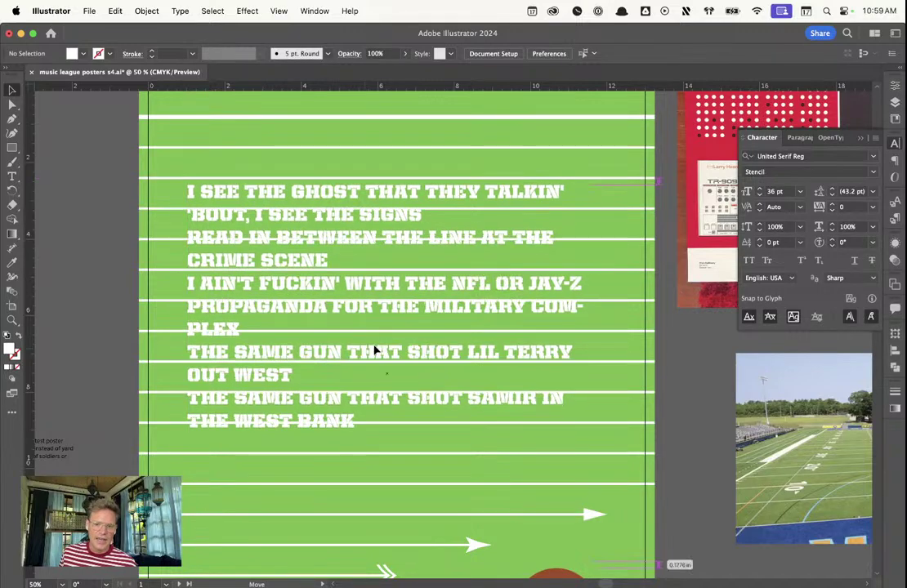
pyautogui.click(694, 428)
pyautogui.scroll(-3, 360, 428)
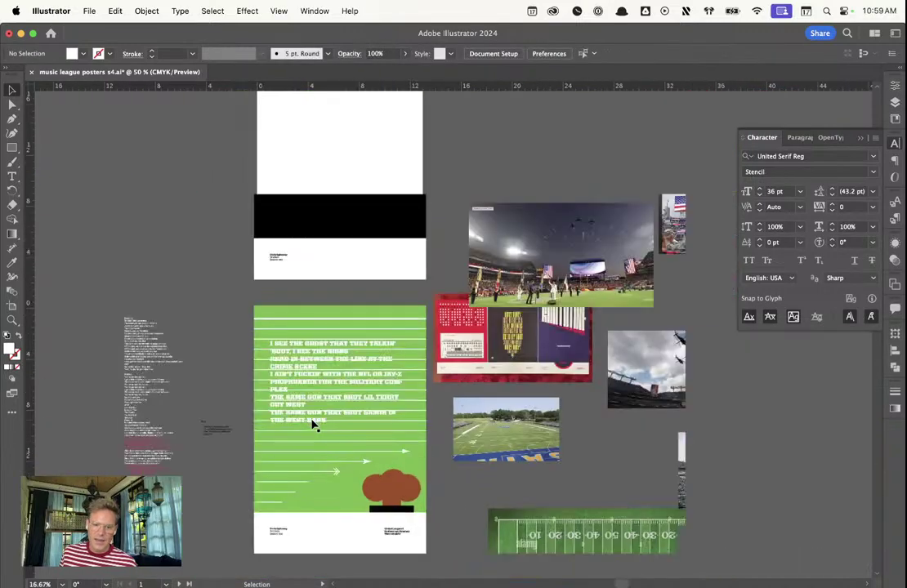
pyautogui.scroll(2, 313, 415)
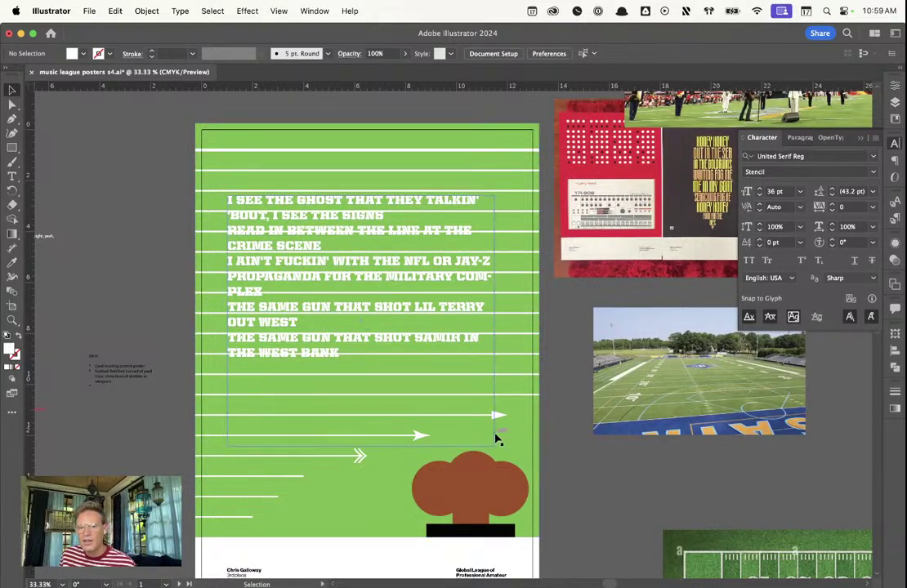
pyautogui.scroll(-1, 496, 439)
pyautogui.scroll(-1, 496, 439)
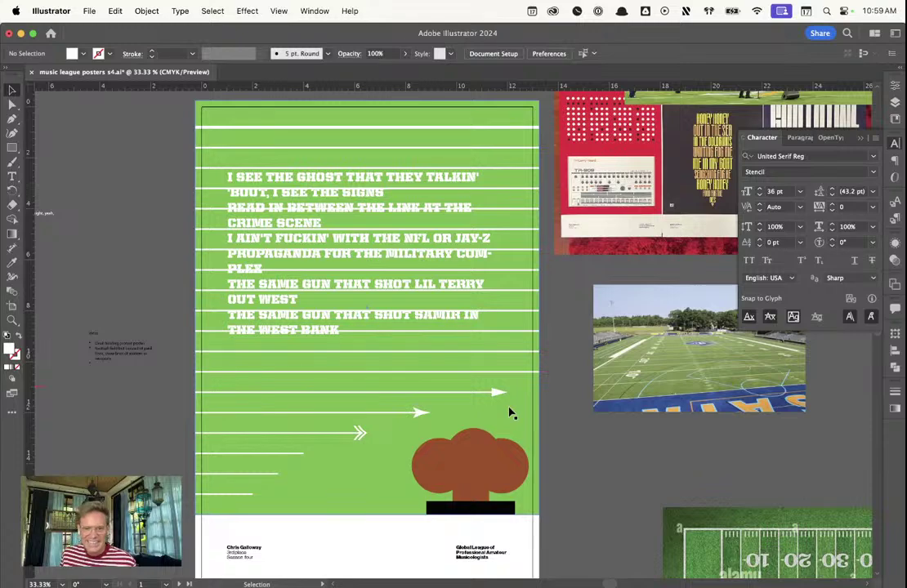
pyautogui.scroll(-1, 508, 413)
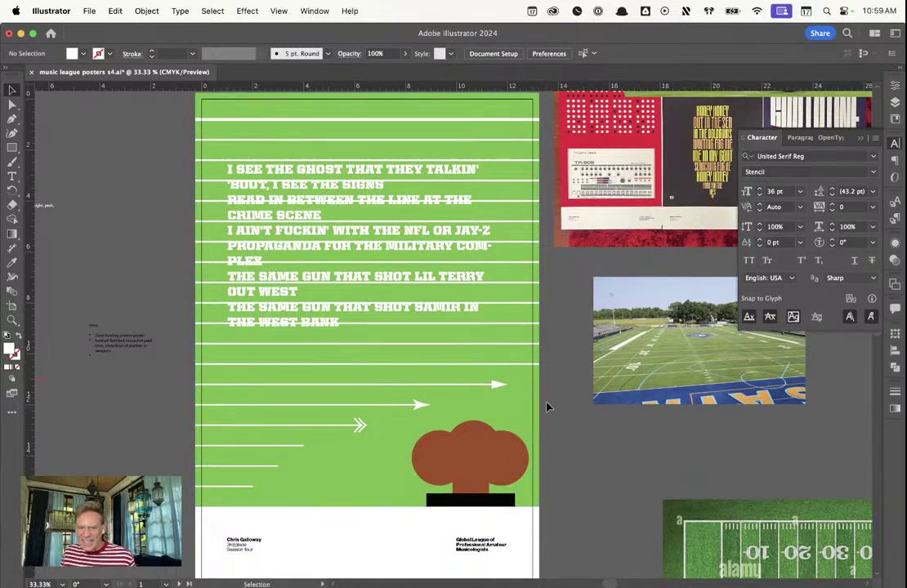